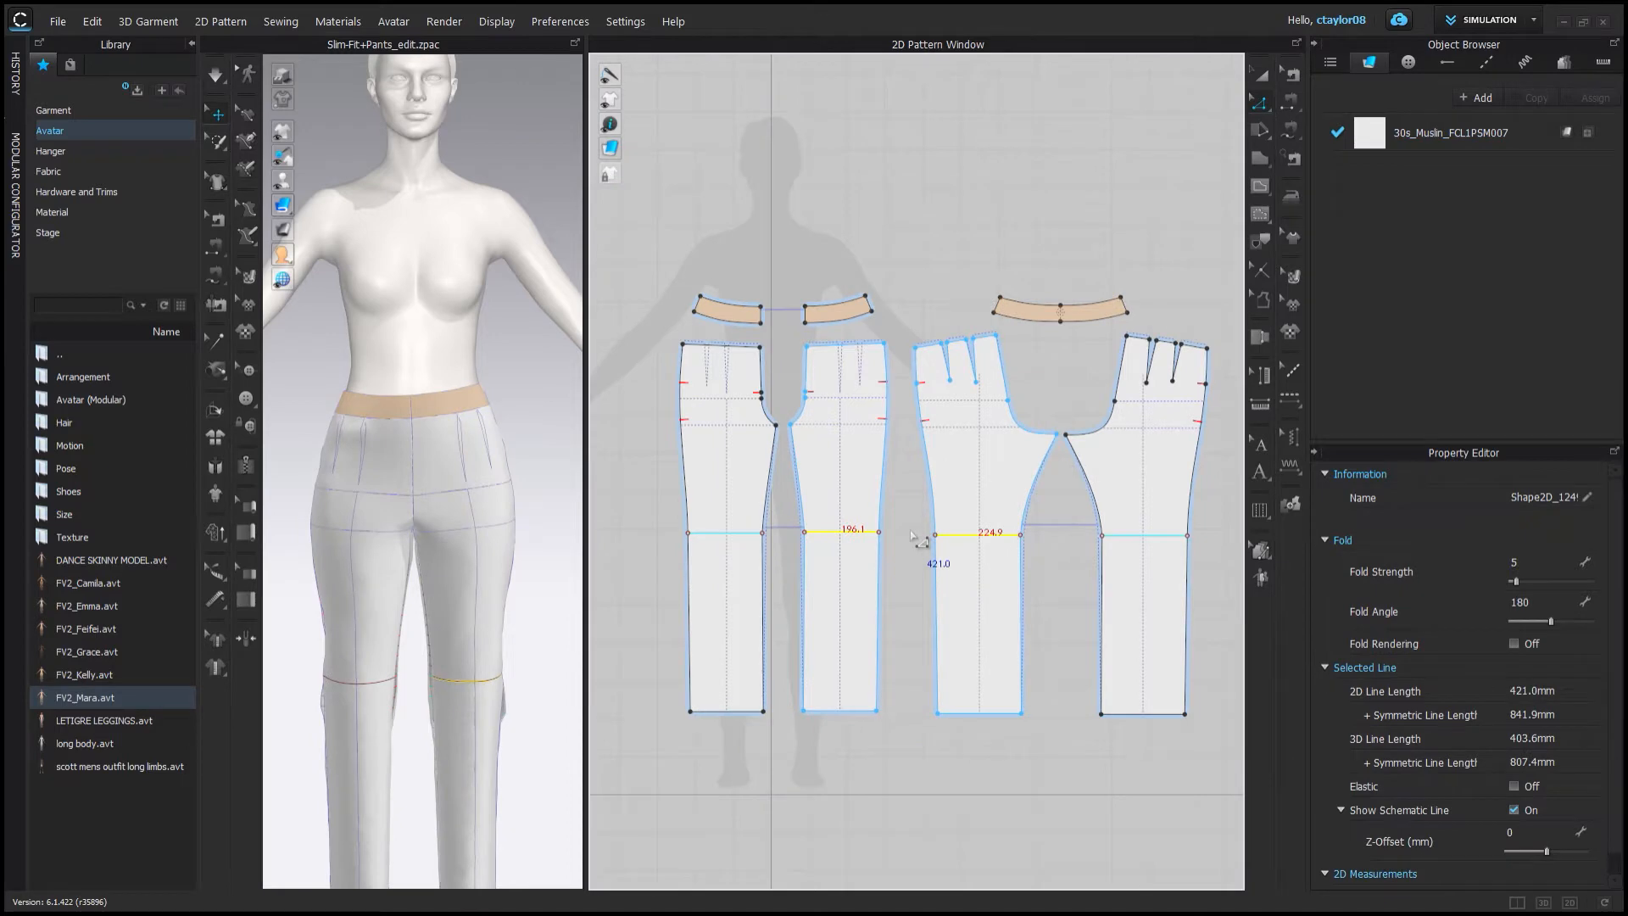
Check the lengths of the front and back pant hem lines.
{"action": "left_click", "coordinate": [941, 632]}
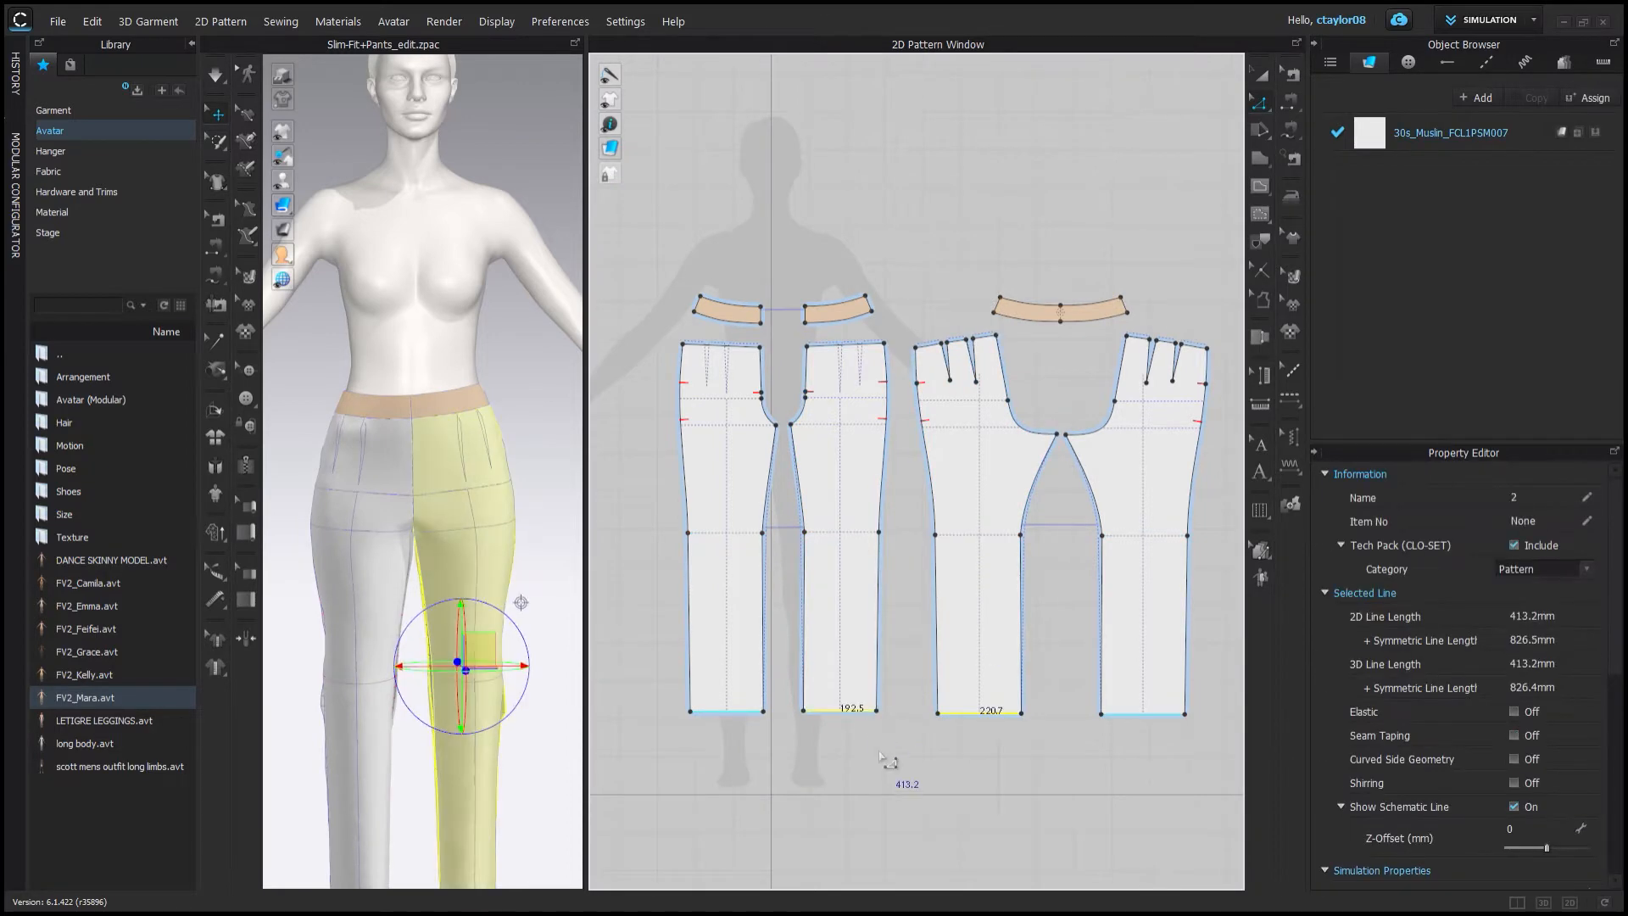
{"action": "left_click", "coordinate": [847, 738]}
{"action": "left_click", "coordinate": [975, 712]}
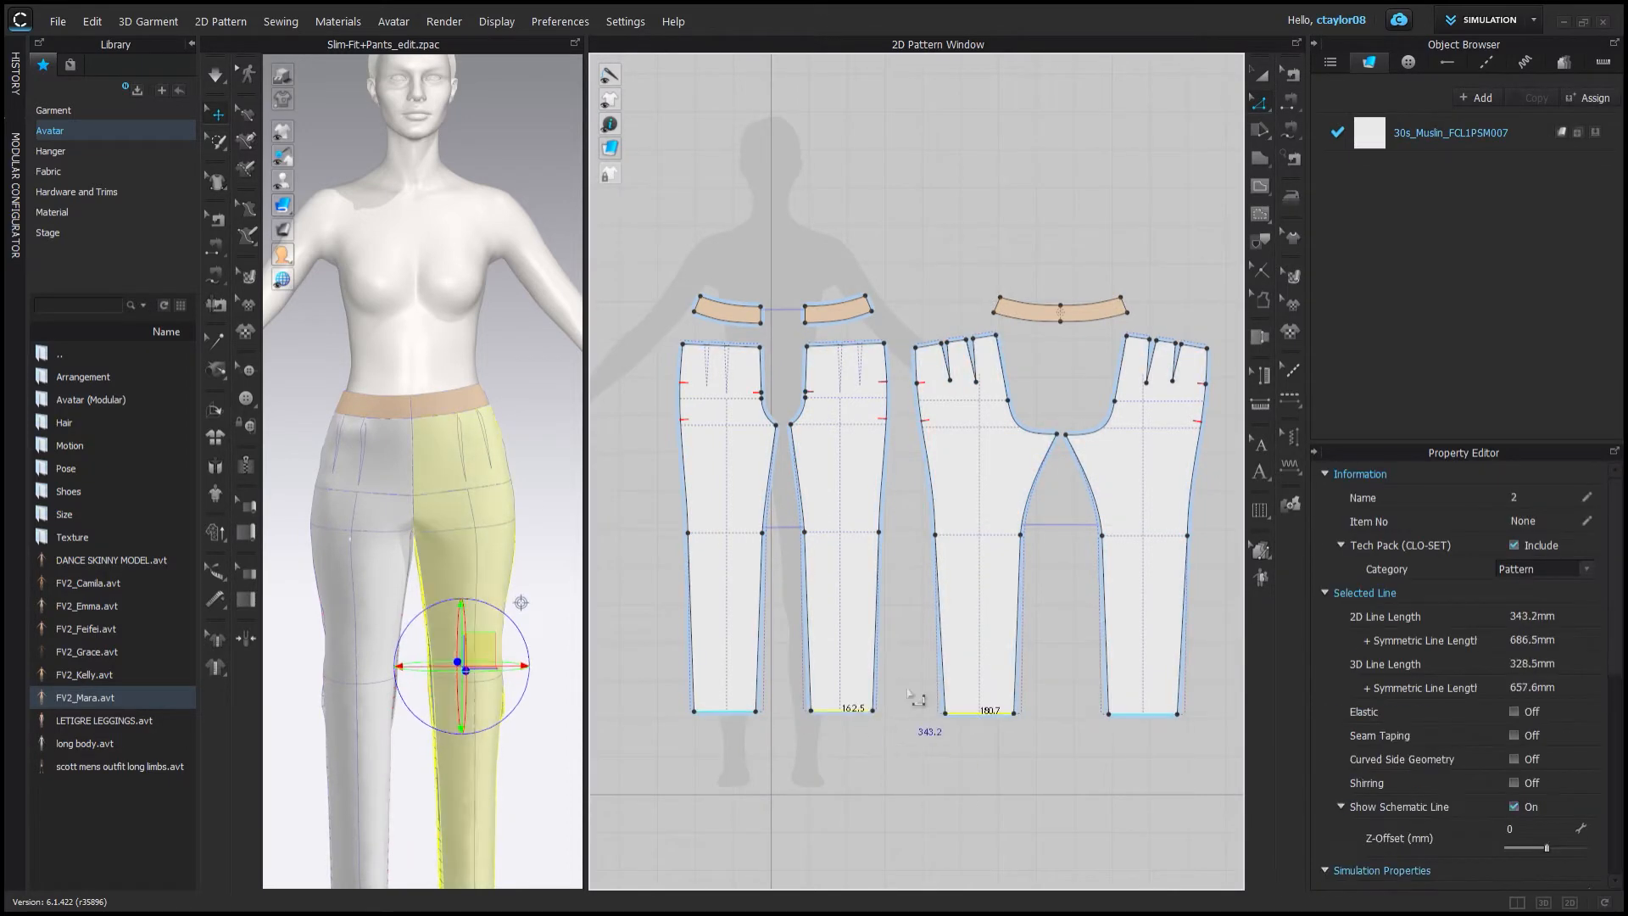
{"action": "left_click", "coordinate": [929, 738]}
Measure the waistline segments and dart edges of the front and back pant patterns.
{"action": "scroll", "coordinate": [951, 352], "scroll_direction": "up", "scroll_amount": 5}
{"action": "left_click", "coordinate": [949, 415]}
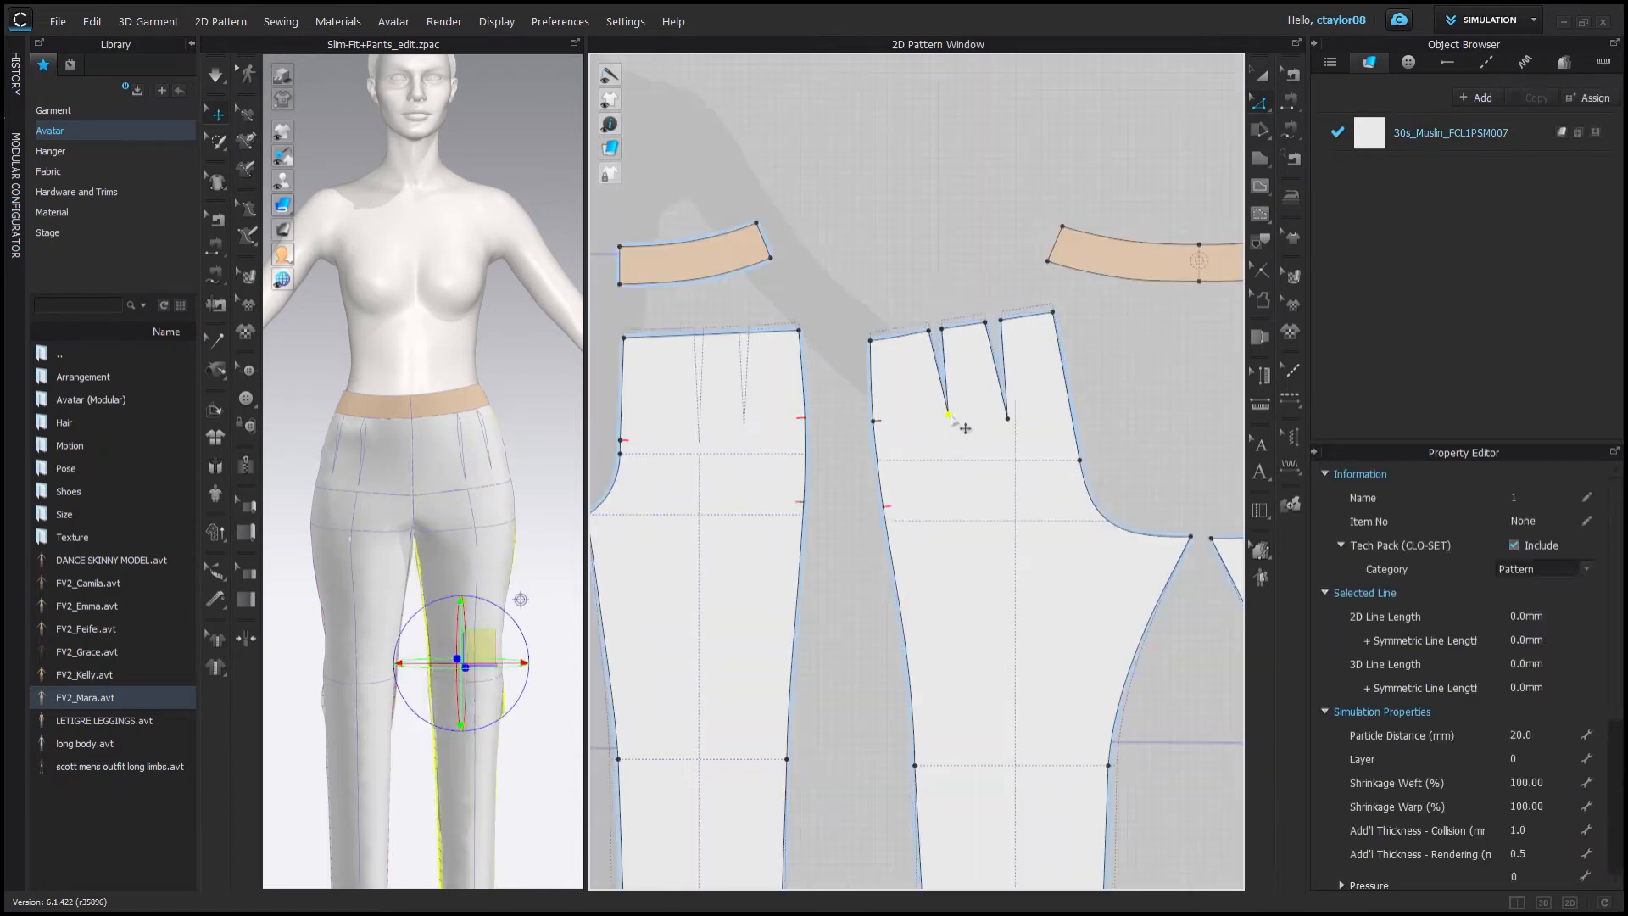
{"action": "left_click", "coordinate": [842, 315]}
{"action": "scroll", "coordinate": [842, 314], "scroll_direction": "down", "scroll_amount": 4}
{"action": "middle_click_drag", "start_coordinate": [1009, 348], "coordinate": [1156, 327]}
{"action": "left_click", "coordinate": [928, 310]}
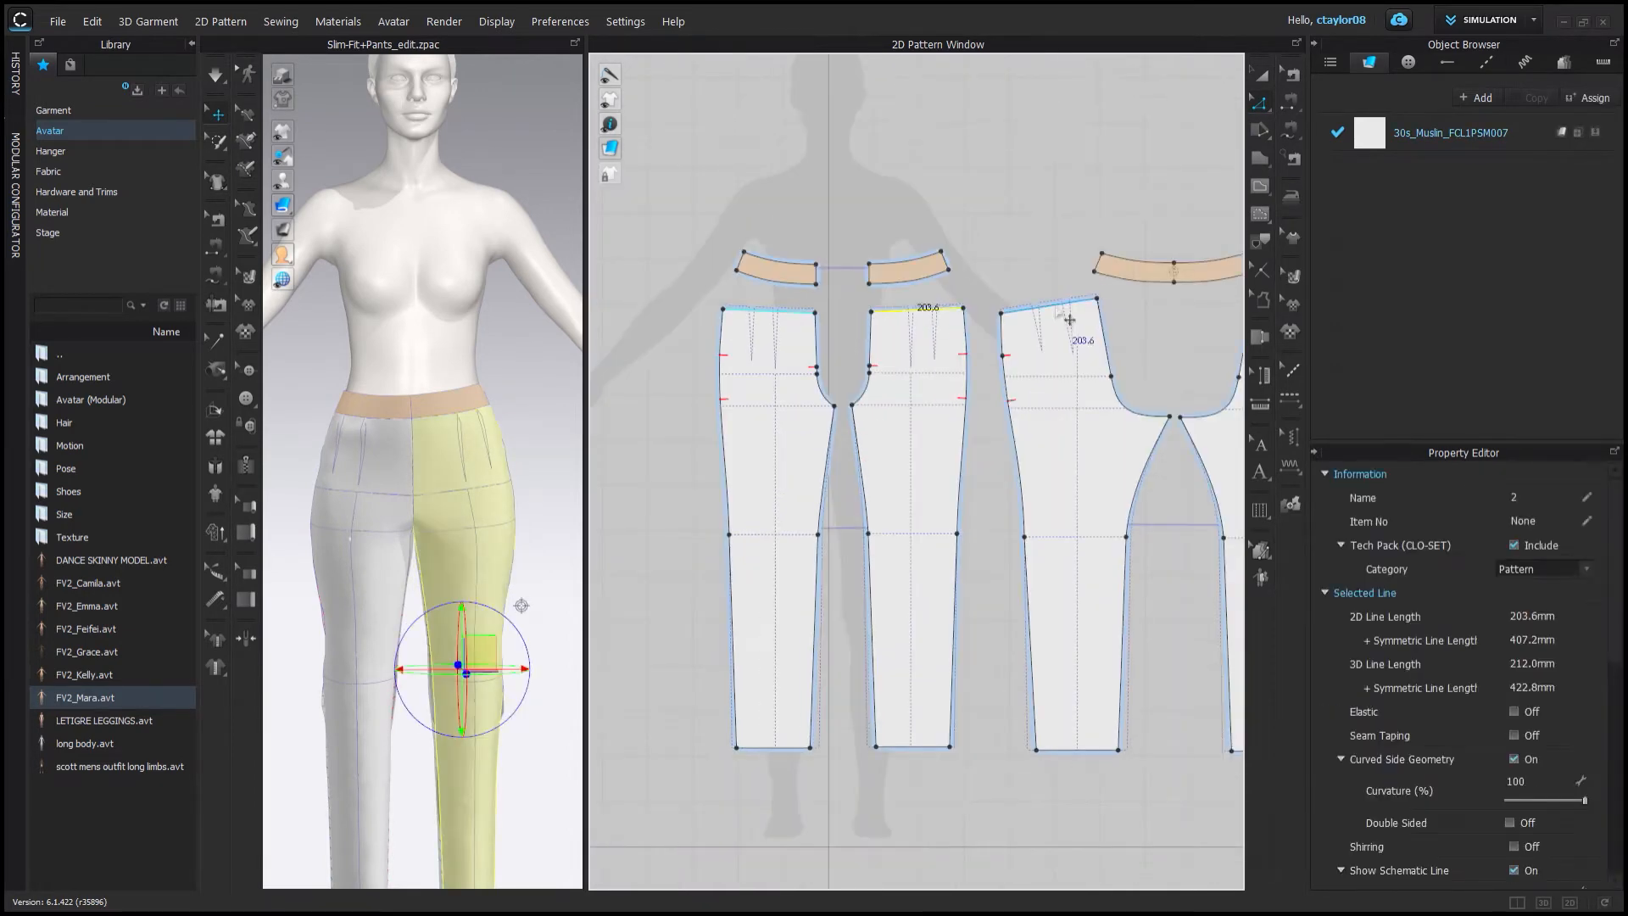
{"action": "left_click", "coordinate": [996, 258]}
{"action": "left_click_drag", "start_coordinate": [963, 308], "coordinate": [1088, 298]}
{"action": "left_click", "coordinate": [927, 309]}
{"action": "left_click", "coordinate": [1051, 304], "text": "shift"}
{"action": "left_click", "coordinate": [1024, 265]}
{"action": "left_click", "coordinate": [1051, 304]}
{"action": "left_click", "coordinate": [988, 280]}
{"action": "scroll", "coordinate": [1017, 307], "scroll_direction": "up", "scroll_amount": 8}
{"action": "left_click_drag", "start_coordinate": [959, 329], "coordinate": [952, 329]}
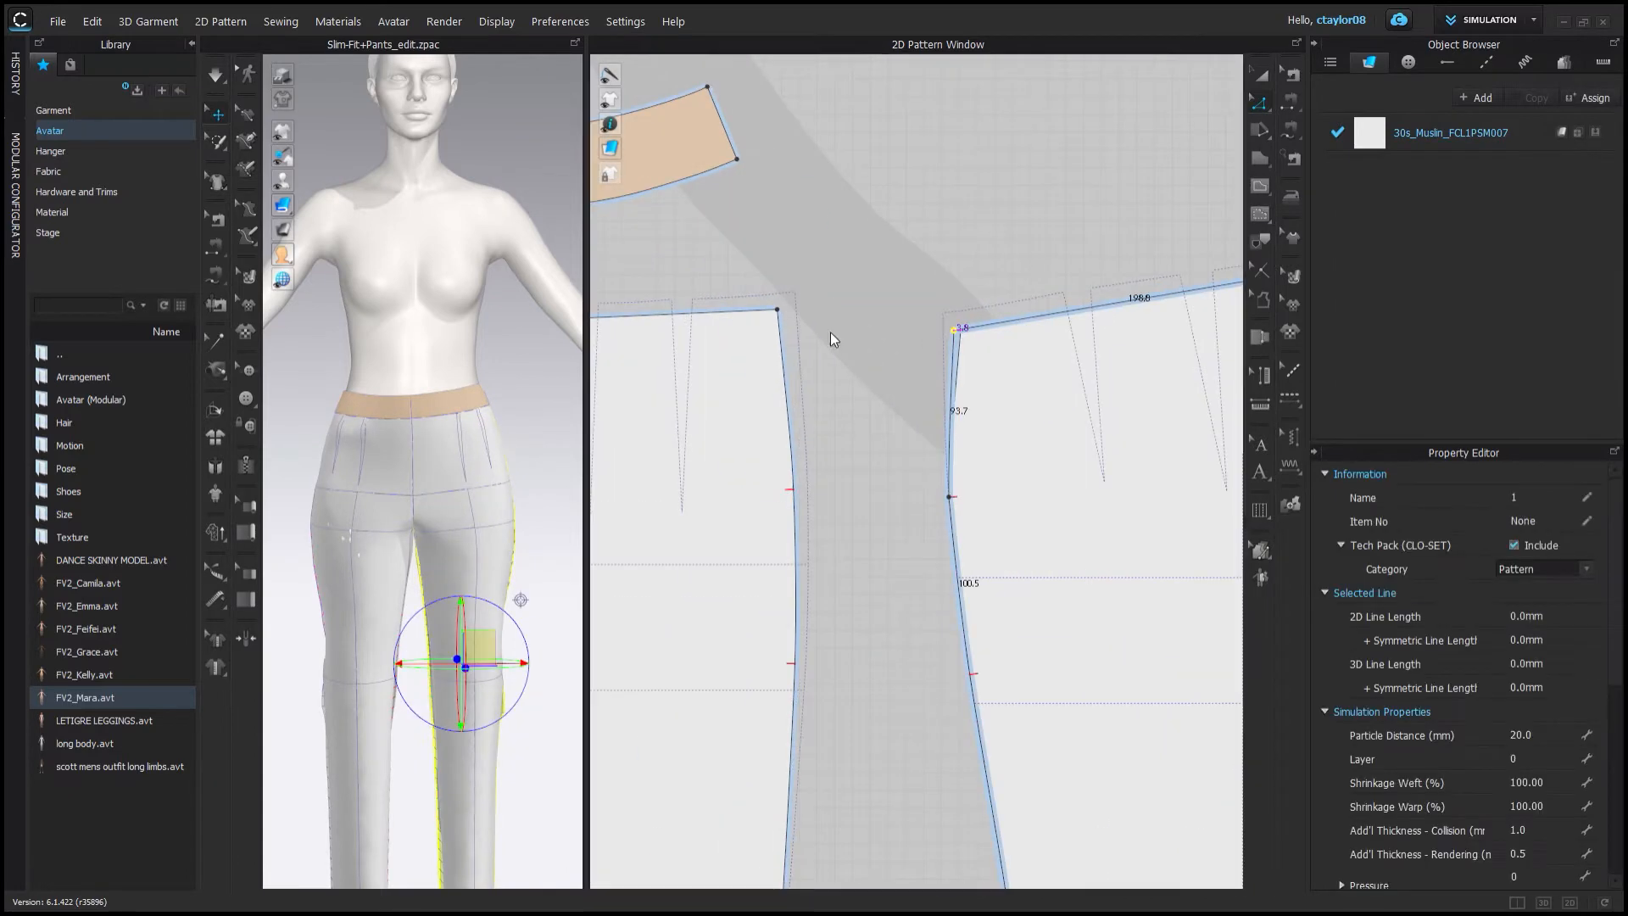
{"action": "scroll", "coordinate": [835, 331], "scroll_direction": "down", "scroll_amount": 7}
Delete the existing front and back waistband pieces.
{"action": "left_click", "coordinate": [887, 360]}
{"action": "right_click_drag", "start_coordinate": [382, 356], "coordinate": [551, 326]}
{"action": "left_click", "coordinate": [1094, 287]}
{"action": "left_click", "coordinate": [817, 286], "text": "shift"}
{"action": "key", "text": "Delete"}
{"action": "middle_click_drag", "start_coordinate": [1067, 178], "coordinate": [1082, 222]}
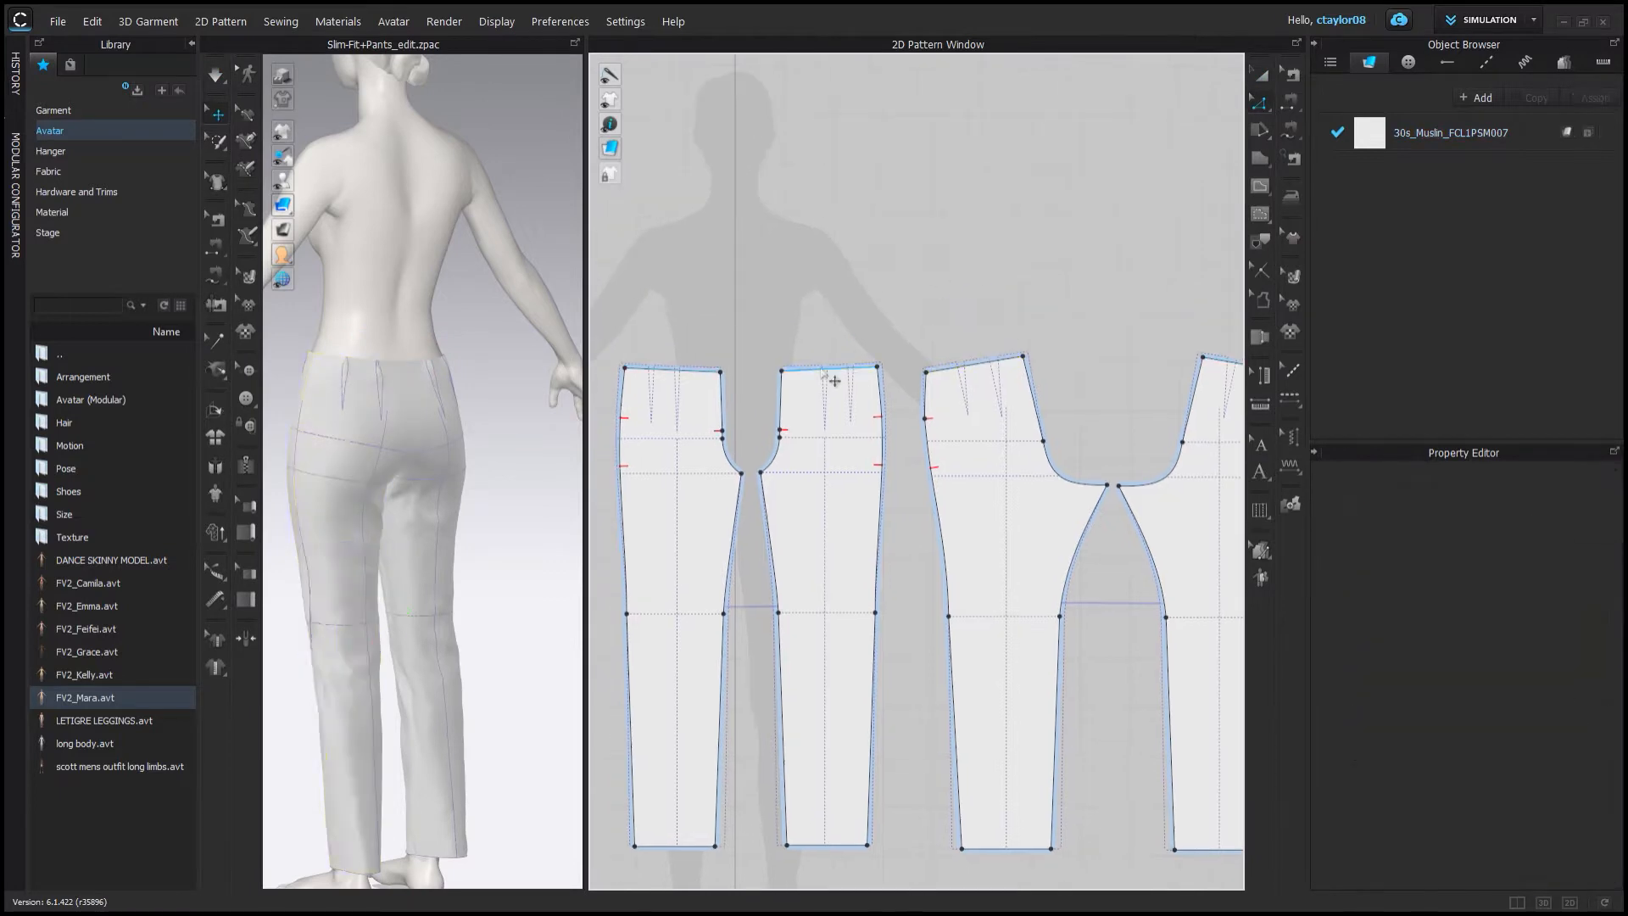
{"action": "left_click", "coordinate": [829, 366]}
{"action": "key", "text": "Delete"}
Draw a new rectangular waistband piece above the pant patterns.
{"action": "left_click", "coordinate": [1260, 160]}
{"action": "middle_click_drag", "start_coordinate": [933, 237], "coordinate": [1009, 274]}
{"action": "key", "text": "ctrl+z"}
{"action": "left_click", "coordinate": [908, 241]}
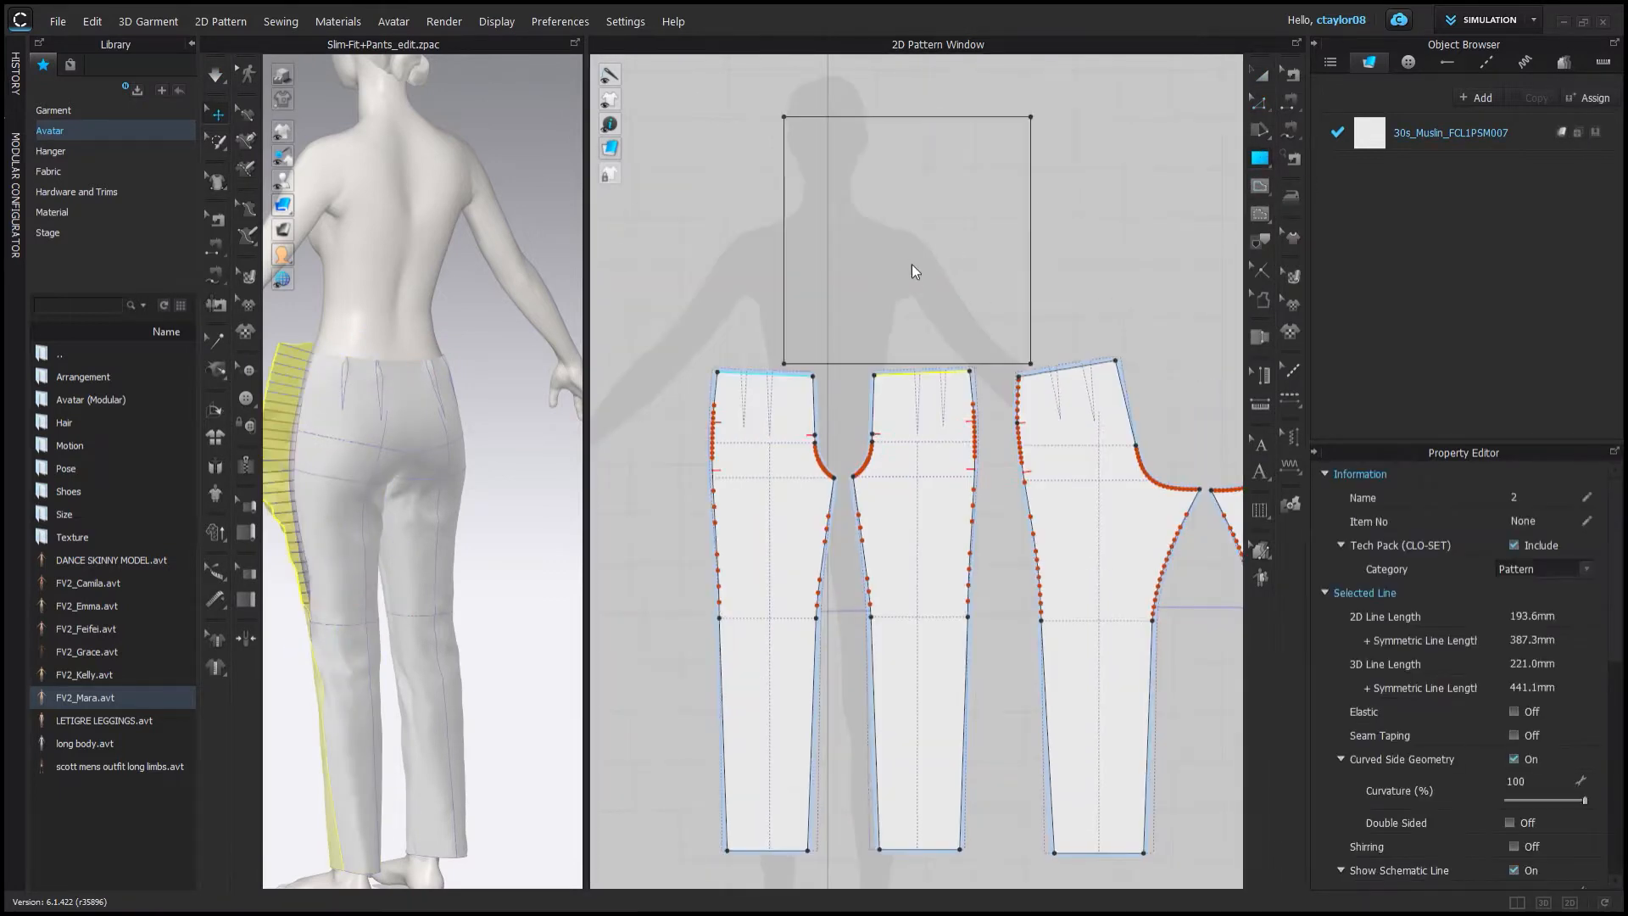
{"action": "left_click", "coordinate": [864, 373]}
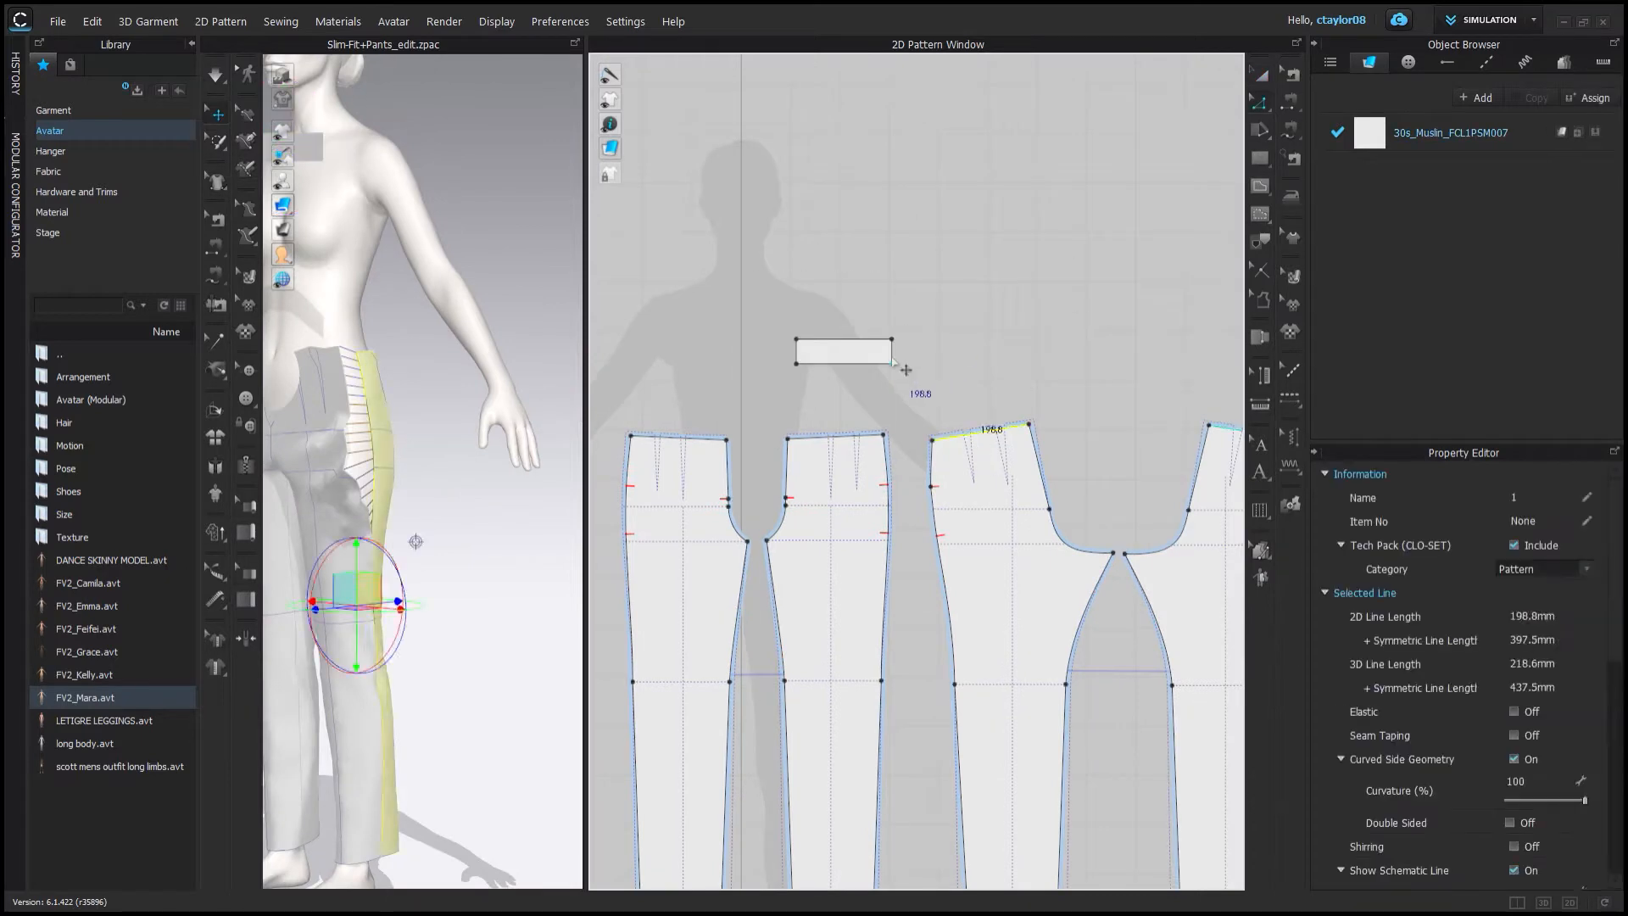
{"action": "left_click", "coordinate": [972, 449]}
{"action": "left_click", "coordinate": [891, 351]}
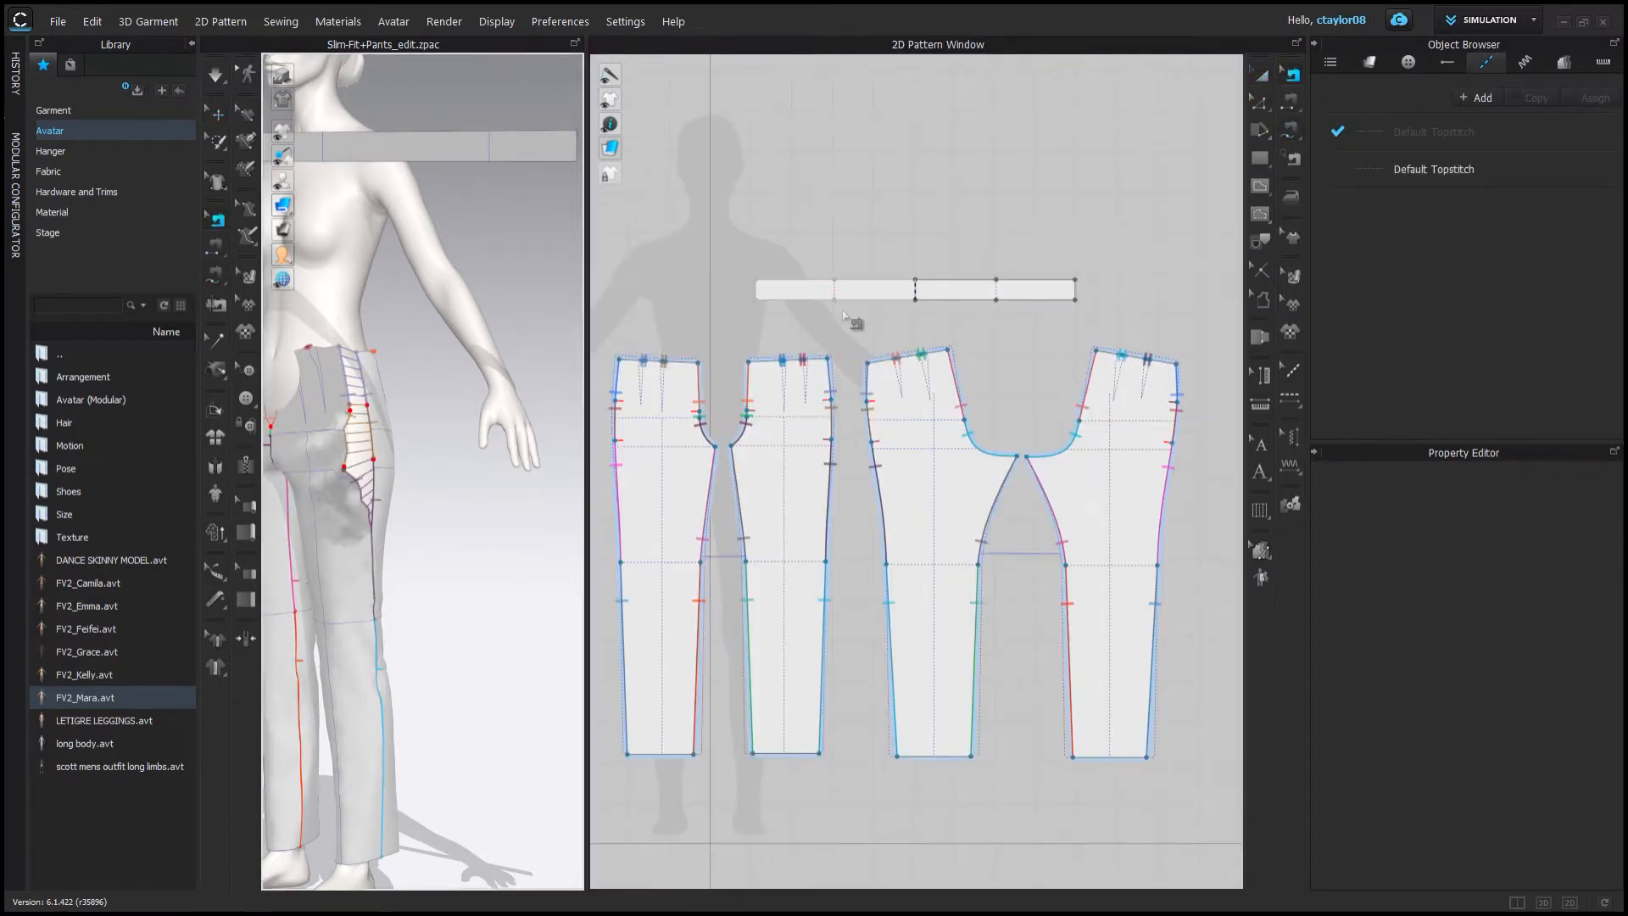
Sew the waistband's lower edge segments to the waistlines of the pant pieces.
{"action": "left_click", "coordinate": [941, 351]}
{"action": "left_click", "coordinate": [837, 301]}
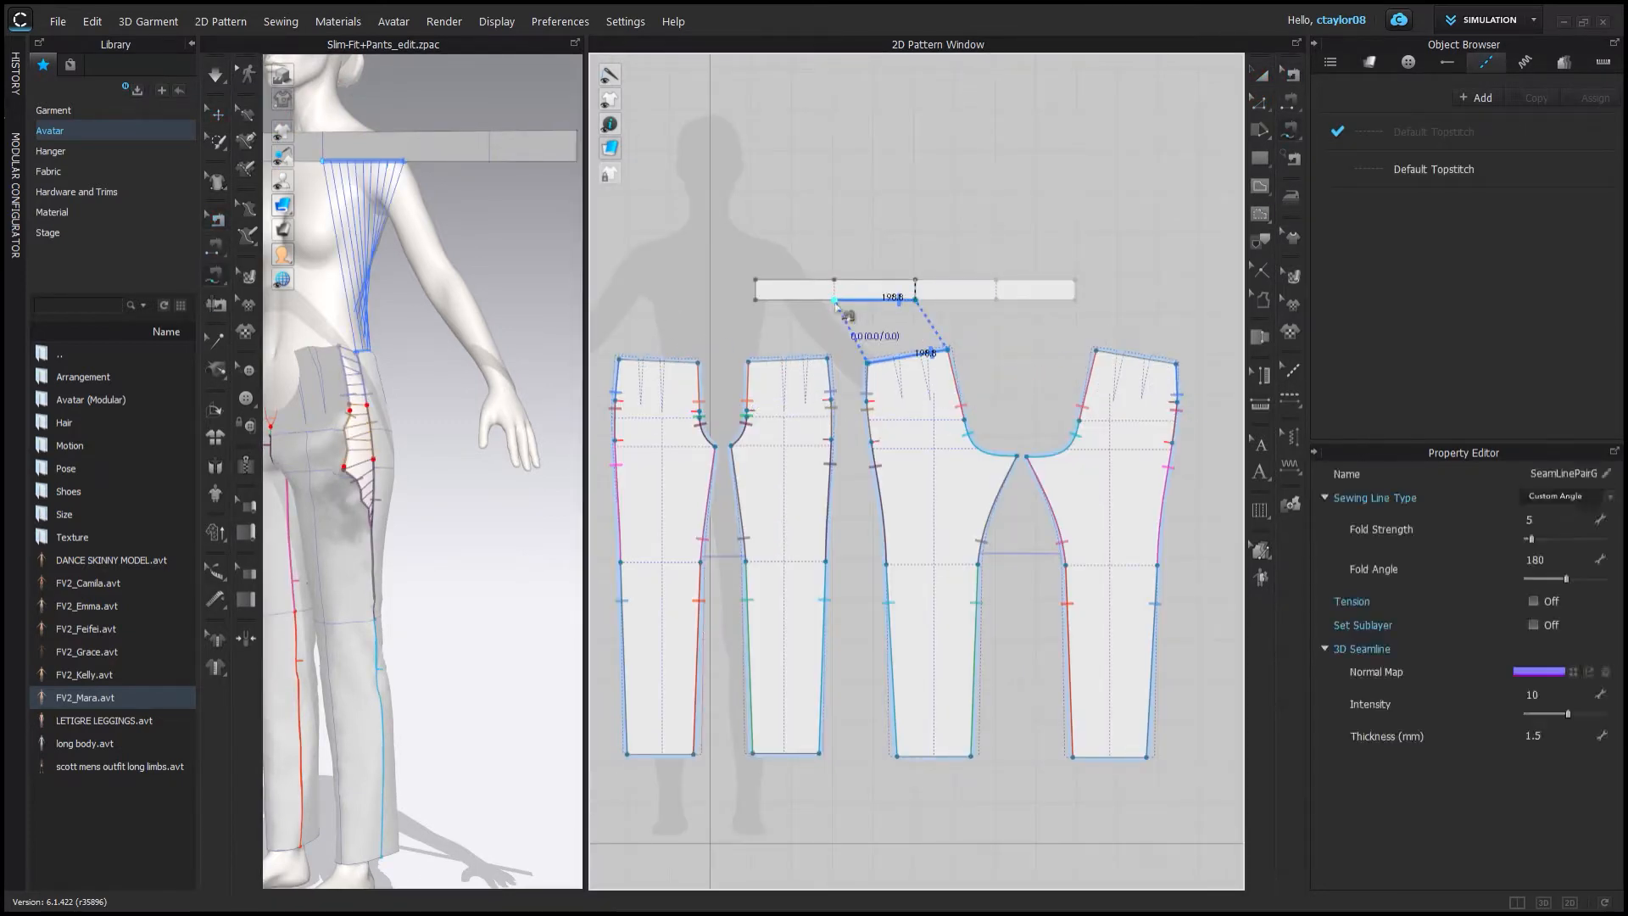
{"action": "left_click", "coordinate": [1000, 300]}
{"action": "left_click", "coordinate": [998, 300]}
{"action": "left_click", "coordinate": [1075, 300]}
Select the waistband and run the simulation to drape it on the avatar.
{"action": "left_click", "coordinate": [619, 360]}
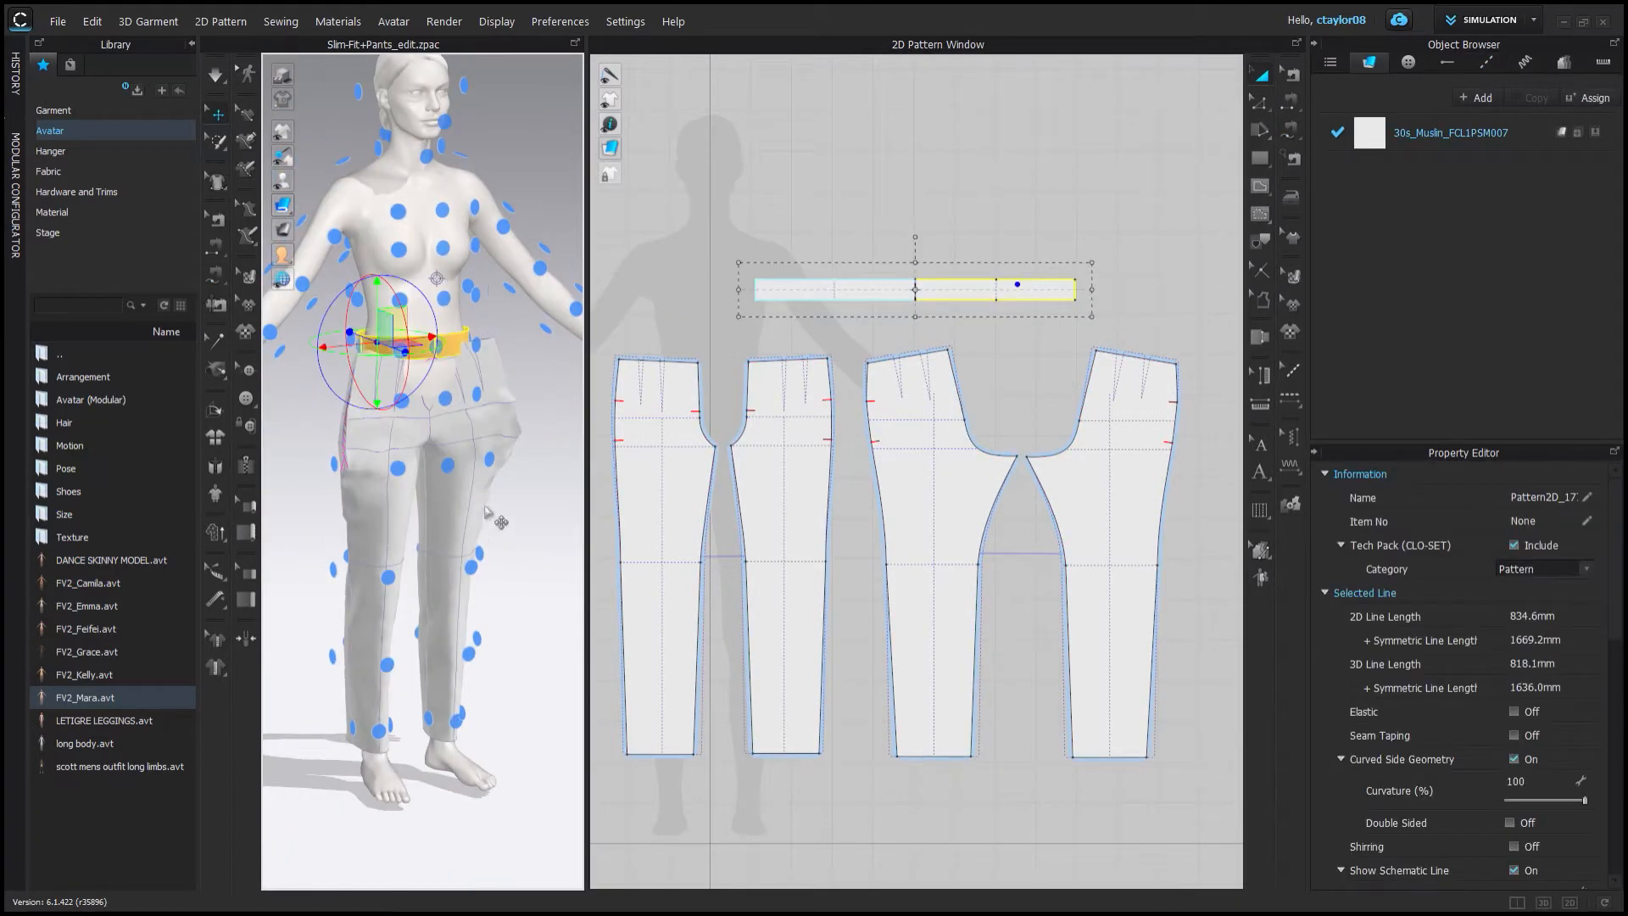
{"action": "key", "text": "space"}
{"action": "scroll", "coordinate": [484, 543], "scroll_direction": "up", "scroll_amount": 5}
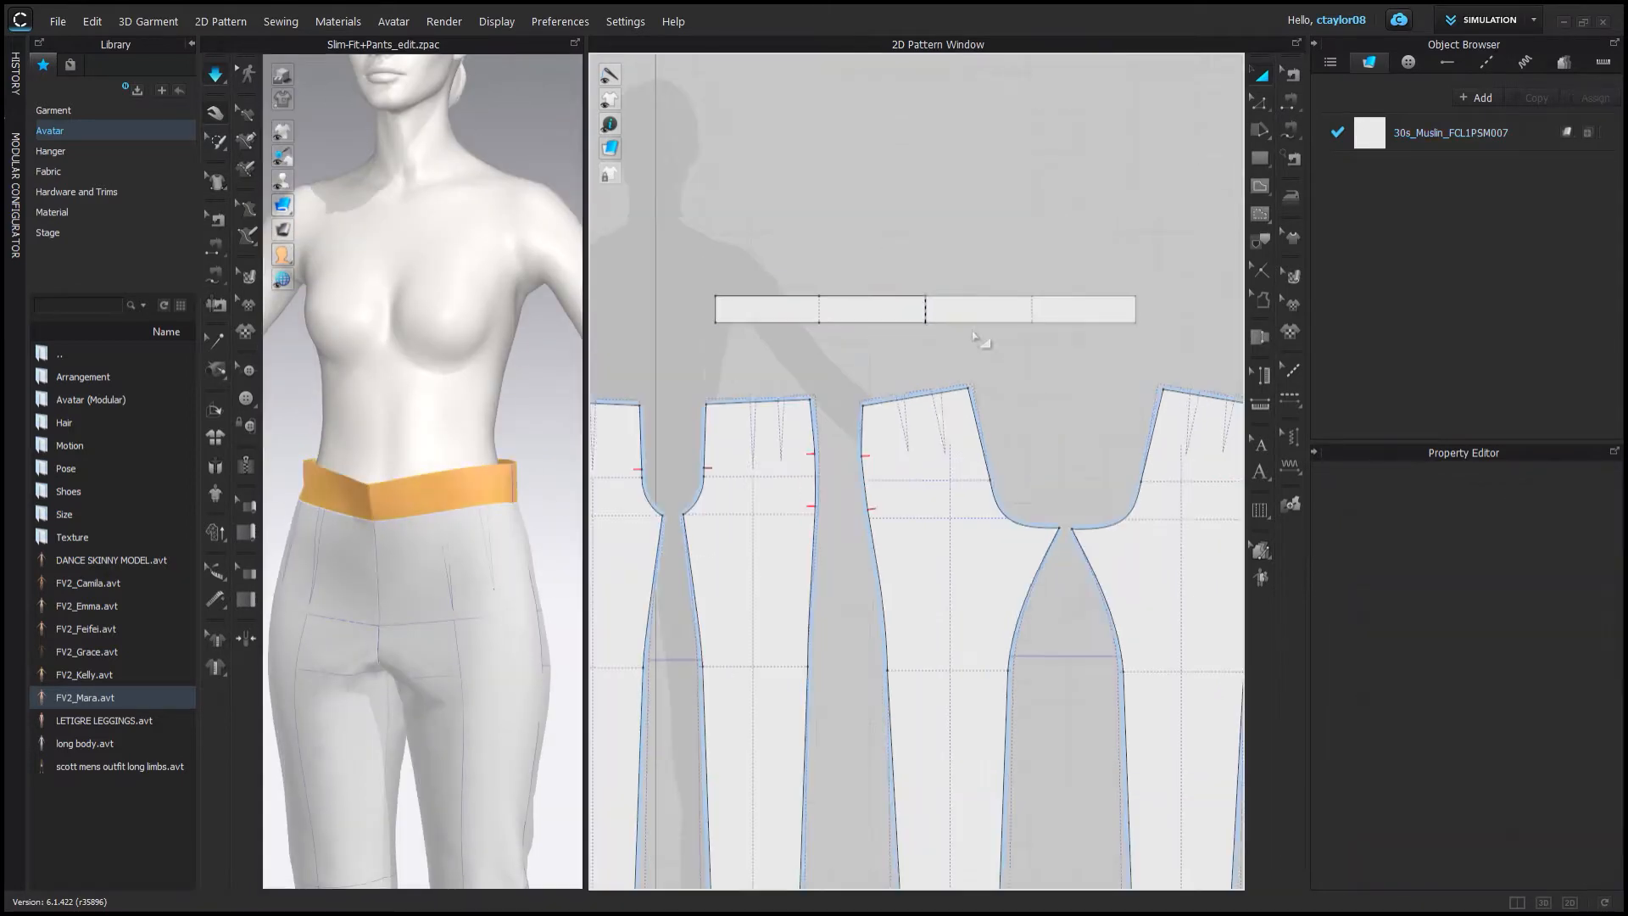
Edit the waistband pattern, deleting a selected line from the center waistband piece.
{"action": "key", "text": "g"}
{"action": "left_click", "coordinate": [1031, 296]}
{"action": "double_click", "coordinate": [1031, 322]}
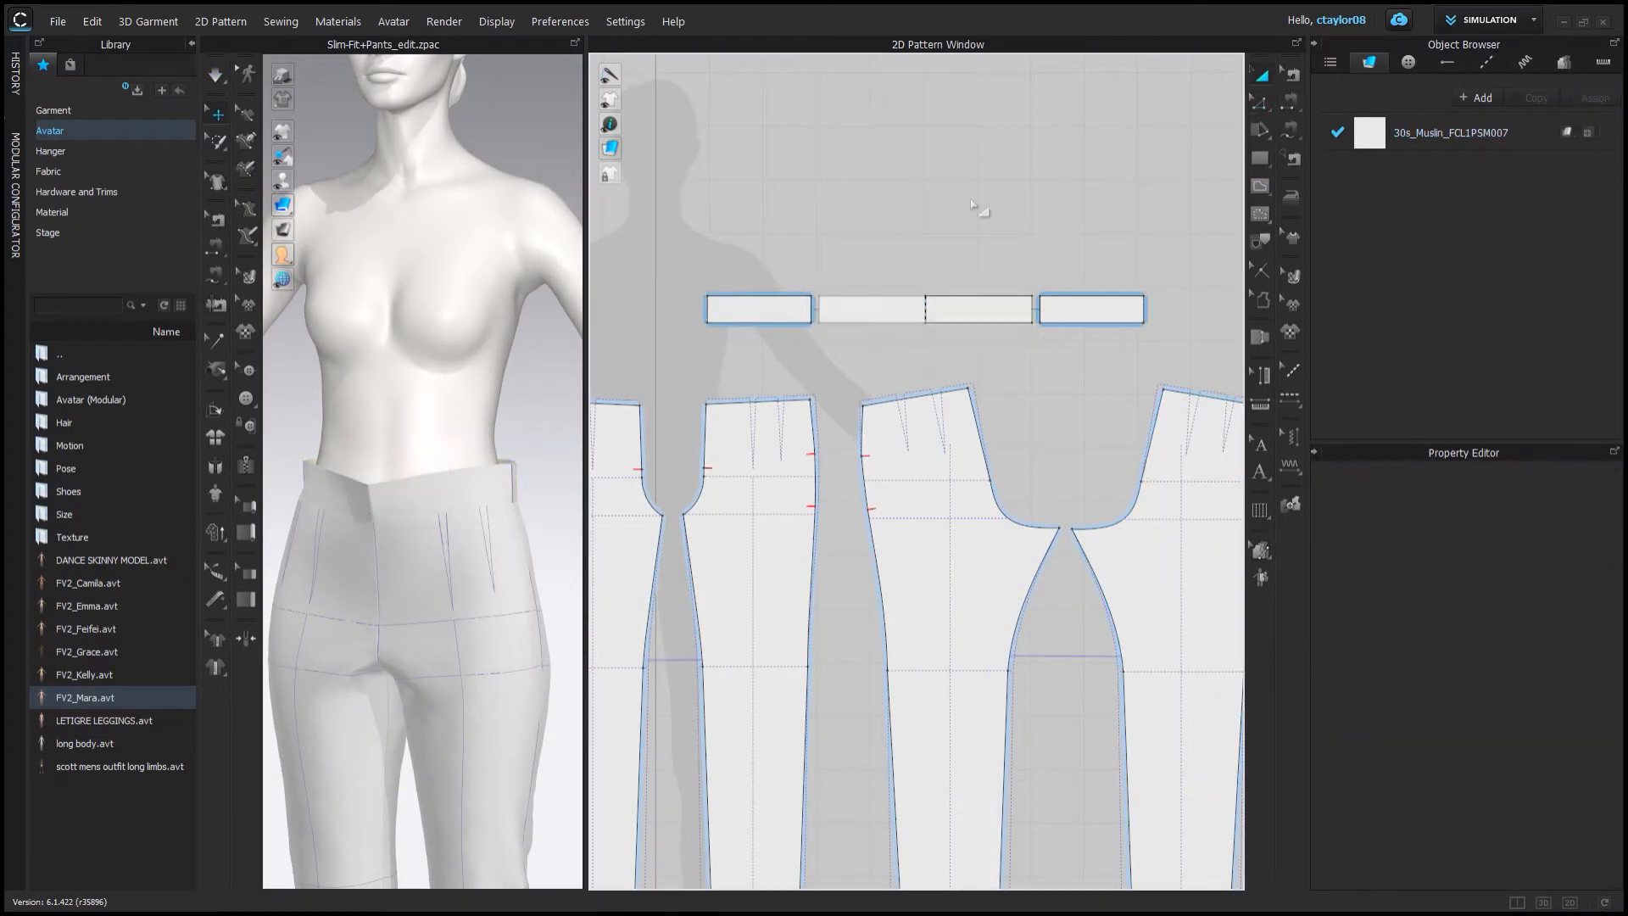
{"action": "scroll", "coordinate": [913, 253], "scroll_direction": "up", "scroll_amount": 5}
{"action": "left_click", "coordinate": [992, 381]}
{"action": "key", "text": "z"}
{"action": "left_click", "coordinate": [939, 349]}
{"action": "key", "text": "Delete"}
{"action": "left_click", "coordinate": [940, 349]}
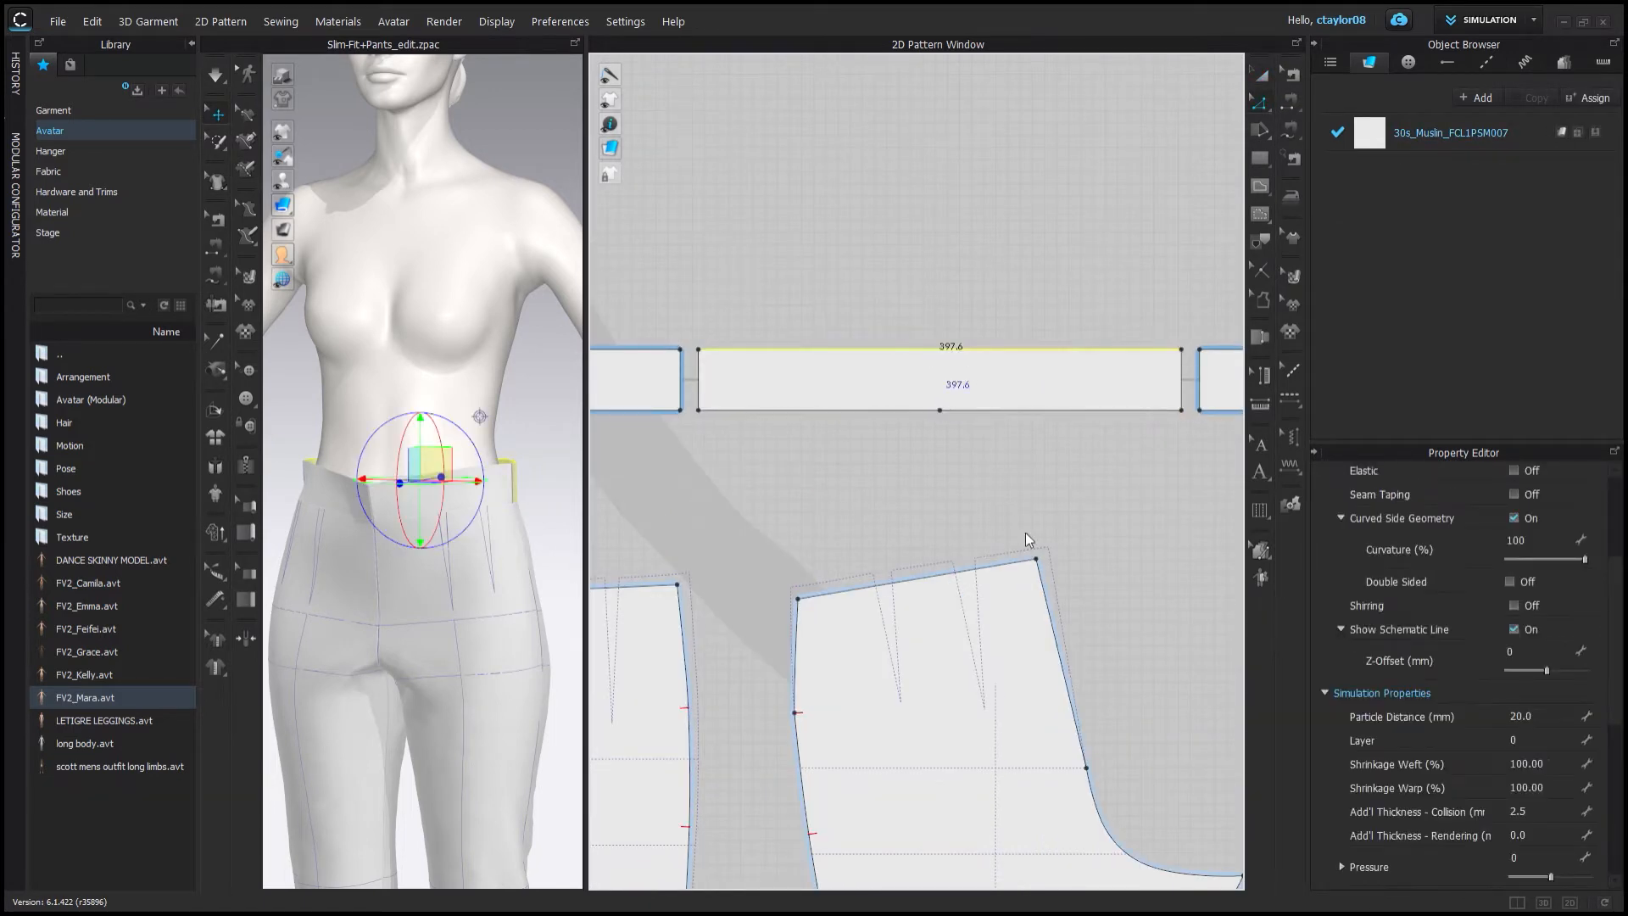
Add points at the middle of the waistband's short edges and draw an internal line between them.
{"action": "left_click", "coordinate": [777, 522]}
{"action": "left_click", "coordinate": [907, 410]}
{"action": "left_click", "coordinate": [975, 410], "text": "shift"}
{"action": "right_click", "coordinate": [974, 410]}
{"action": "left_click", "coordinate": [770, 526]}
{"action": "left_click", "coordinate": [699, 379]}
{"action": "left_click", "coordinate": [1181, 373], "text": "shift"}
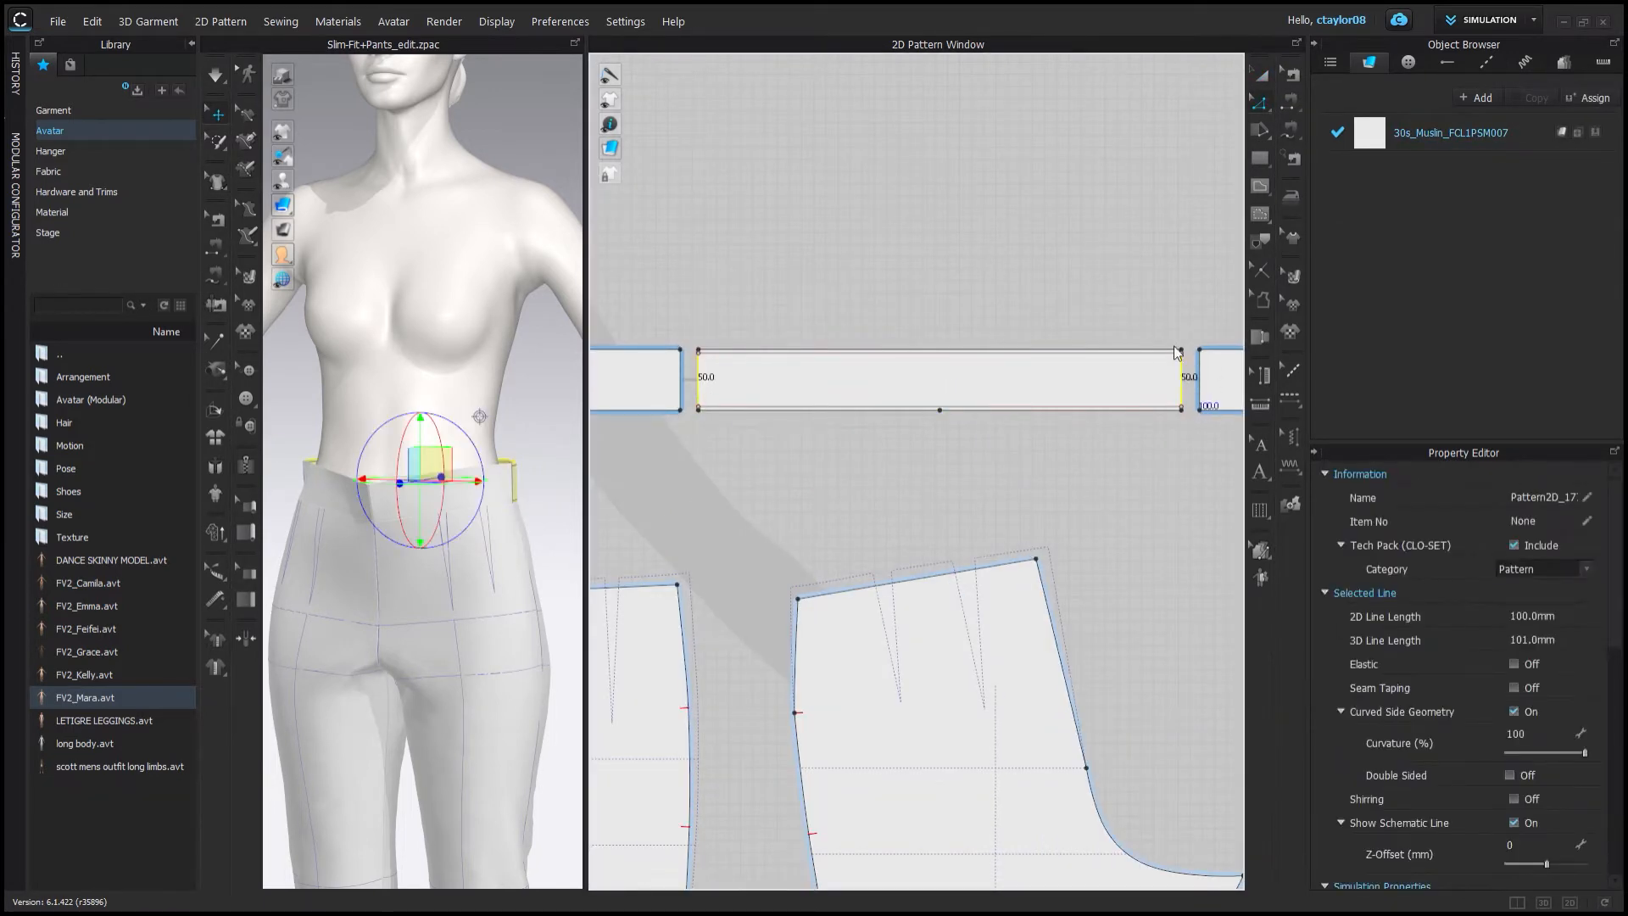
{"action": "left_click", "coordinate": [783, 556]}
{"action": "key", "text": "g"}
{"action": "left_click", "coordinate": [1181, 379]}
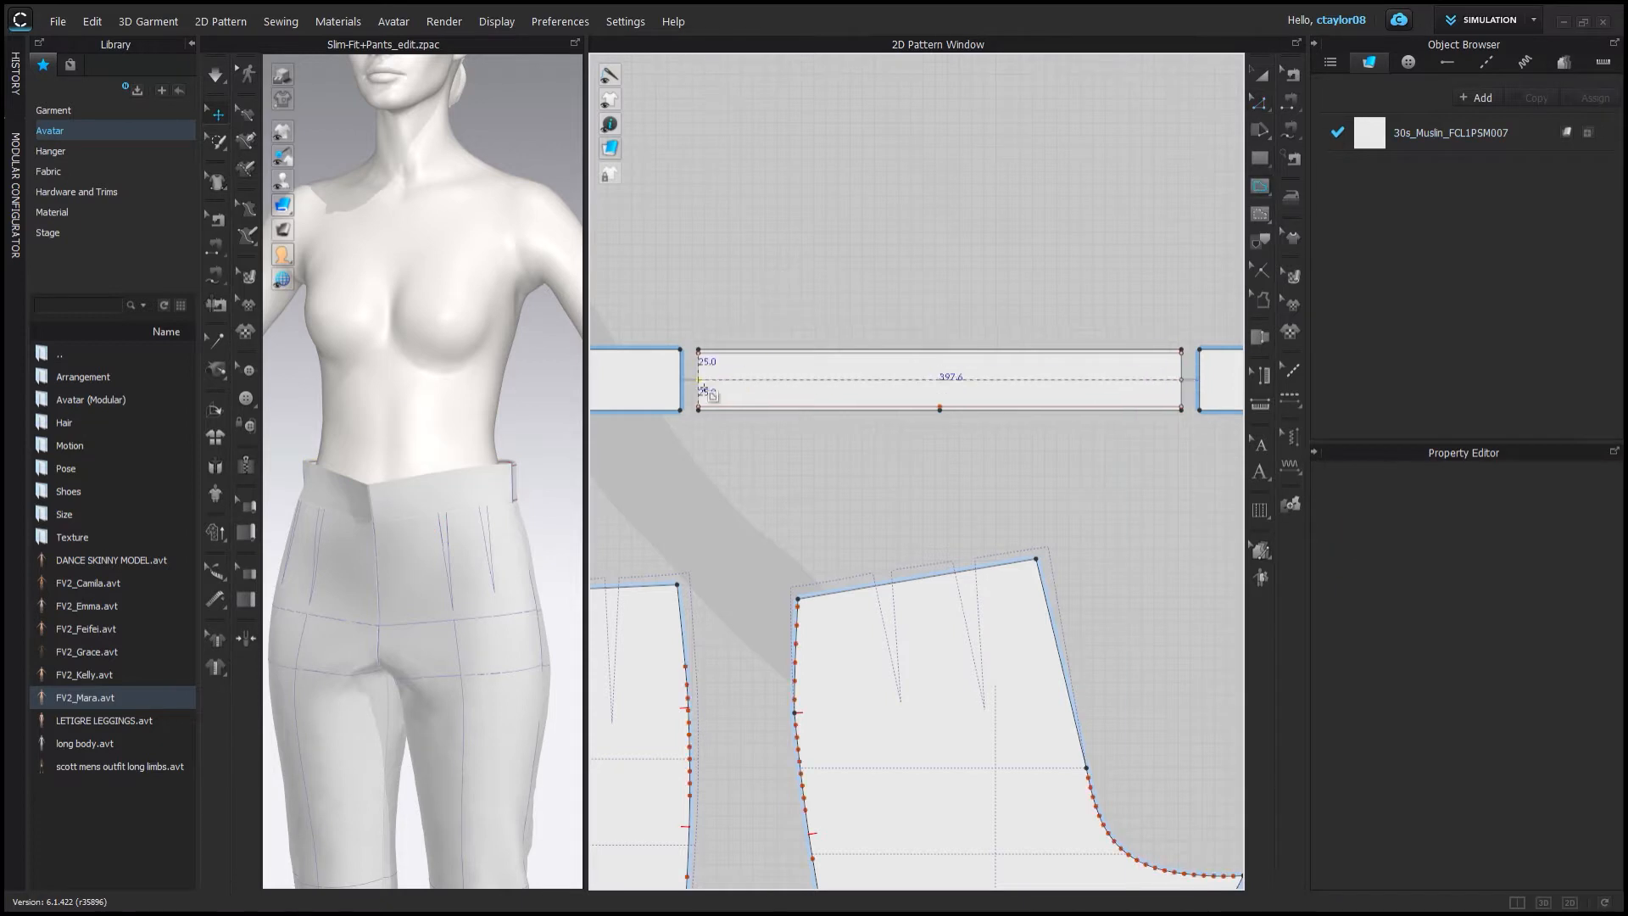
{"action": "double_click", "coordinate": [699, 379]}
{"action": "key", "text": "a"}
Turn on elastic for the waistband's internal lines and simulate the fit.
{"action": "scroll", "coordinate": [958, 355], "scroll_direction": "up", "scroll_amount": 4}
{"action": "left_click", "coordinate": [865, 410]}
{"action": "left_click", "coordinate": [871, 456], "text": "shift"}
{"action": "left_click", "coordinate": [883, 371], "text": "shift"}
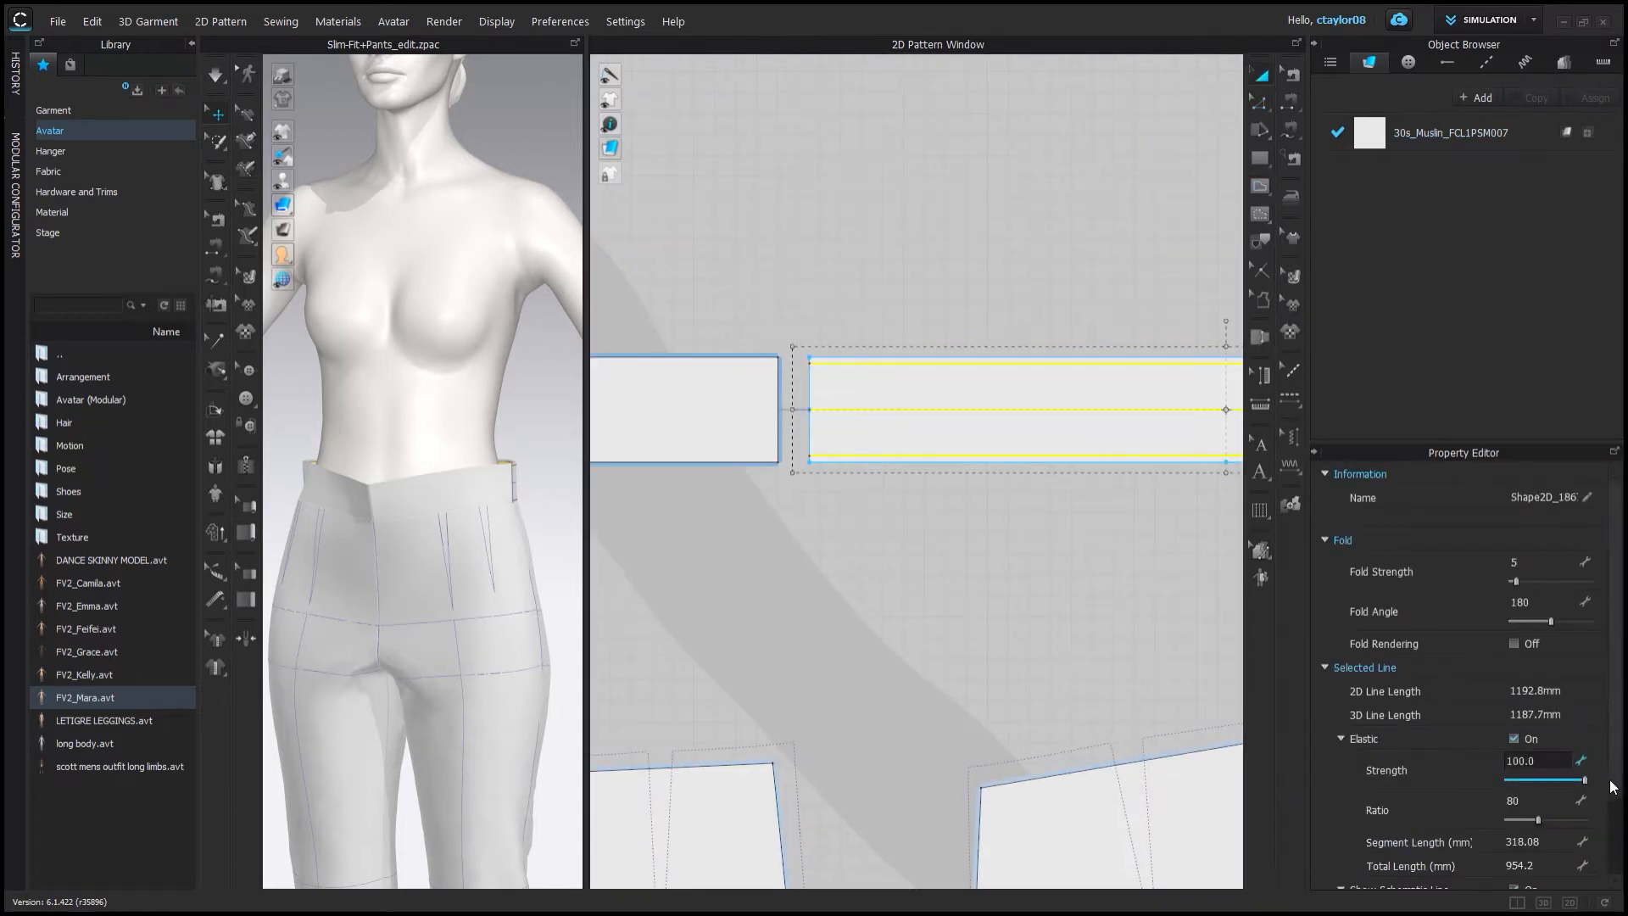
{"action": "right_click_drag", "start_coordinate": [539, 464], "coordinate": [282, 417]}
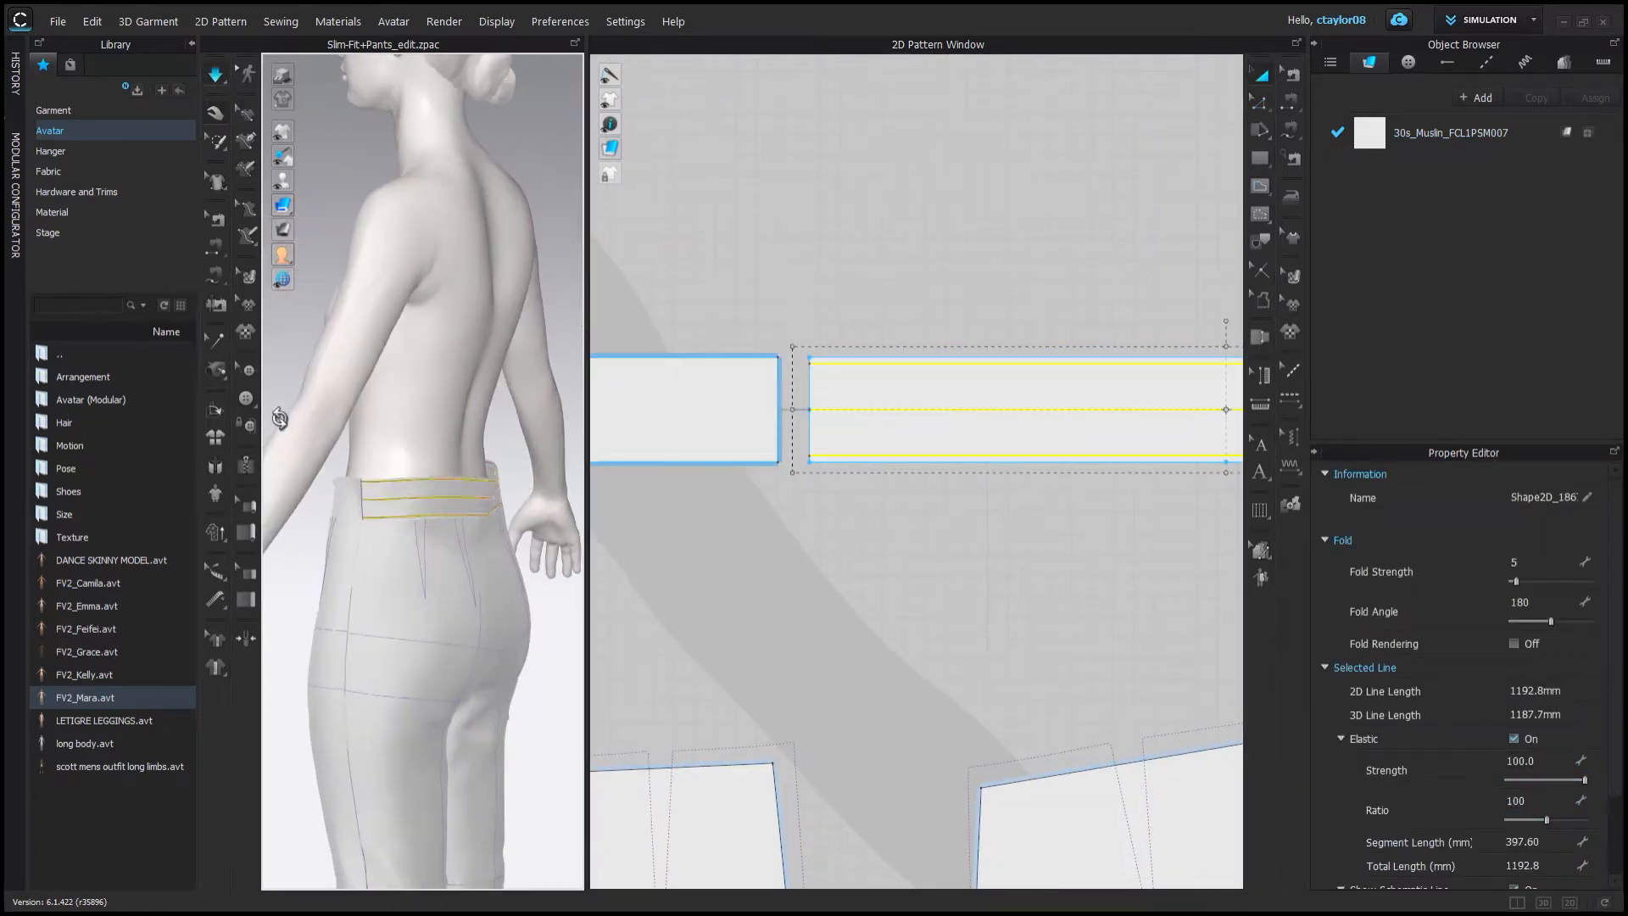
{"action": "key", "text": "space"}
{"action": "scroll", "coordinate": [1536, 876], "scroll_direction": "down", "scroll_amount": 1}
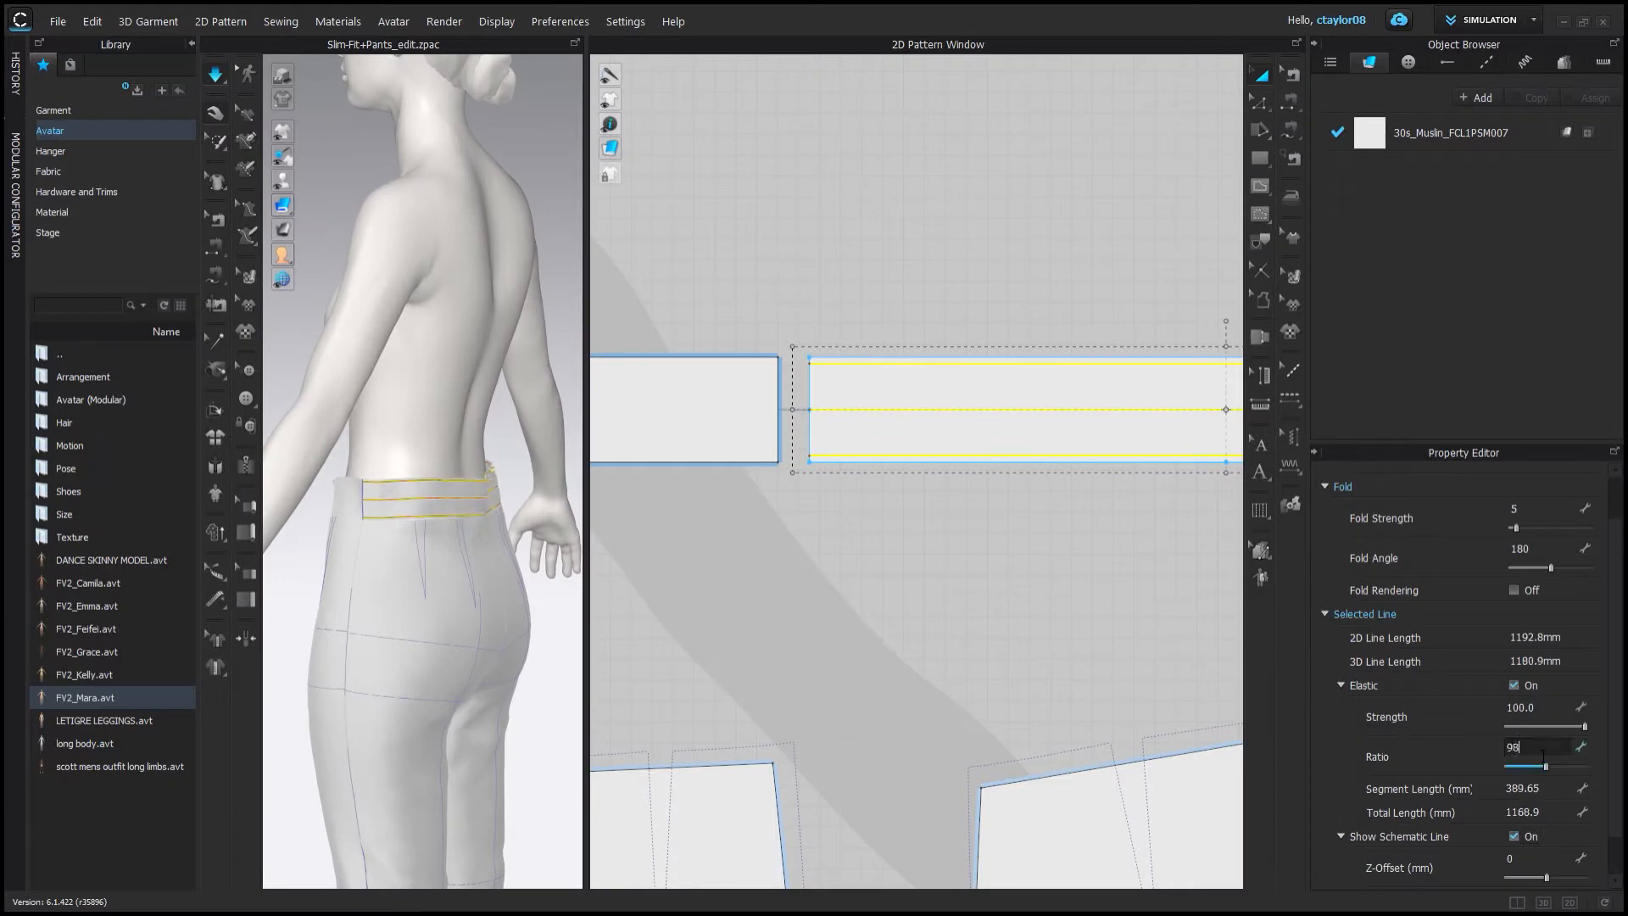
Rotate and zoom the 3D view to inspect the waistband fit.
{"action": "scroll", "coordinate": [373, 508], "scroll_direction": "up", "scroll_amount": 3}
{"action": "right_click_drag", "start_coordinate": [373, 509], "coordinate": [491, 517]}
{"action": "left_click", "coordinate": [389, 545]}
{"action": "scroll", "coordinate": [500, 513], "scroll_direction": "down", "scroll_amount": 3}
{"action": "left_click_drag", "start_coordinate": [513, 509], "coordinate": [522, 497]}
{"action": "mouse_move", "coordinate": [527, 499]}
{"action": "right_mouse_down"}
{"action": "mouse_move", "coordinate": [527, 719]}
{"action": "mouse_move", "coordinate": [425, 574]}
{"action": "mouse_move", "coordinate": [527, 498]}
{"action": "right_mouse_up"}
{"action": "left_click", "coordinate": [526, 720]}
{"action": "scroll", "coordinate": [528, 498], "scroll_direction": "up", "scroll_amount": 3}
{"action": "scroll", "coordinate": [863, 291], "scroll_direction": "down", "scroll_amount": 5}
{"action": "left_click", "coordinate": [863, 291]}
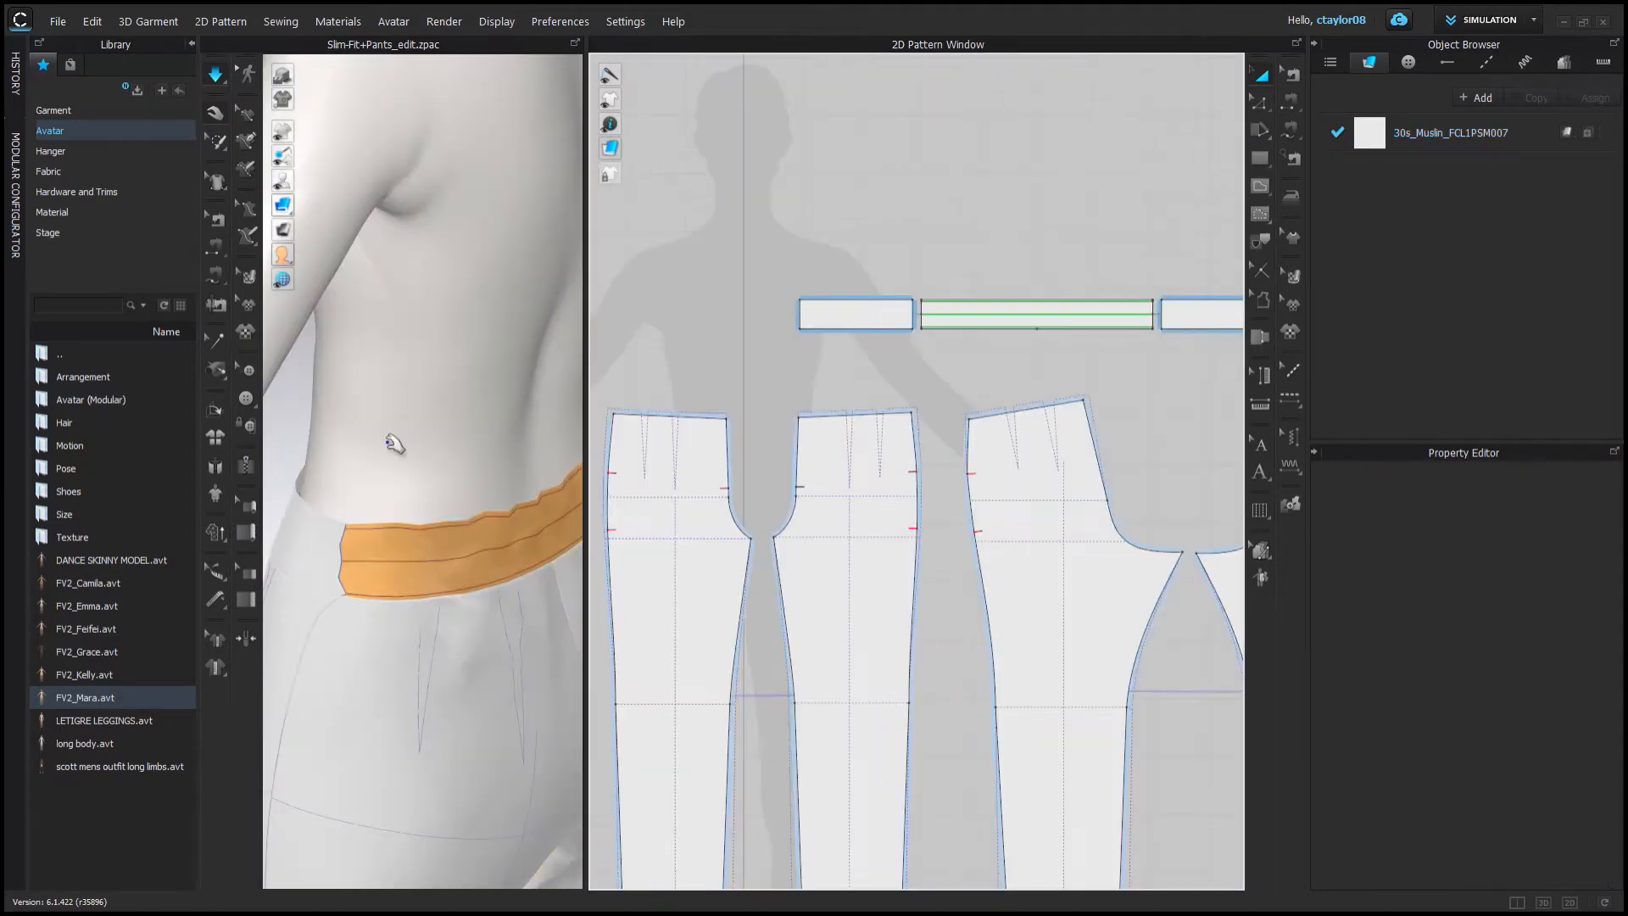
Re-simulate the garment and select the whole center waistband piece.
{"action": "key", "text": "space"}
{"action": "left_click", "coordinate": [1290, 130]}
{"action": "left_click", "coordinate": [968, 332]}
{"action": "left_click", "coordinate": [709, 406]}
{"action": "left_click", "coordinate": [826, 417]}
{"action": "left_click", "coordinate": [1261, 75]}
{"action": "scroll", "coordinate": [424, 356], "scroll_direction": "down", "scroll_amount": 3}
{"action": "right_click_drag", "start_coordinate": [408, 335], "coordinate": [373, 420]}
{"action": "left_click", "coordinate": [734, 367]}
{"action": "left_click", "coordinate": [833, 343]}
{"action": "key", "text": "space"}
{"action": "scroll", "coordinate": [831, 367], "scroll_direction": "up", "scroll_amount": 5}
{"action": "left_click", "coordinate": [841, 368]}
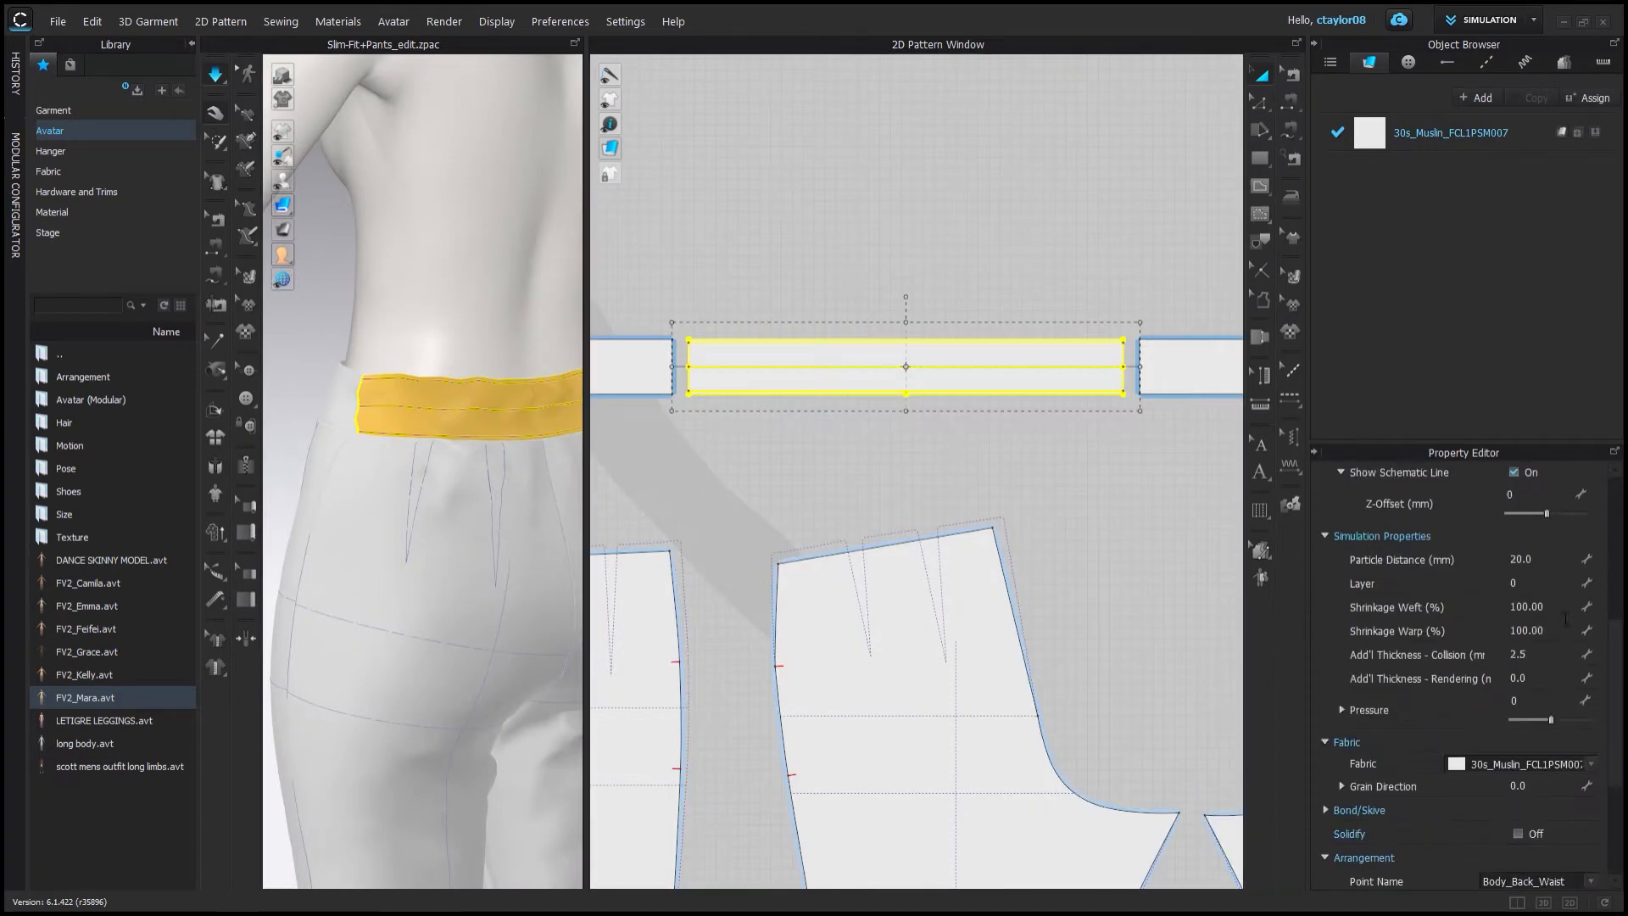
Set the waistband's weft shrinkage to 60%.
{"action": "right_click_drag", "start_coordinate": [399, 507], "coordinate": [543, 509]}
{"action": "left_click", "coordinate": [781, 306]}
{"action": "left_click", "coordinate": [780, 378]}
{"action": "double_click", "coordinate": [1522, 606]}
{"action": "type", "text": "90"}
{"action": "key", "text": "Return"}
Select the waistband's internal lines and set their elastic ratio to 70.
{"action": "right_click_drag", "start_coordinate": [543, 423], "coordinate": [424, 421]}
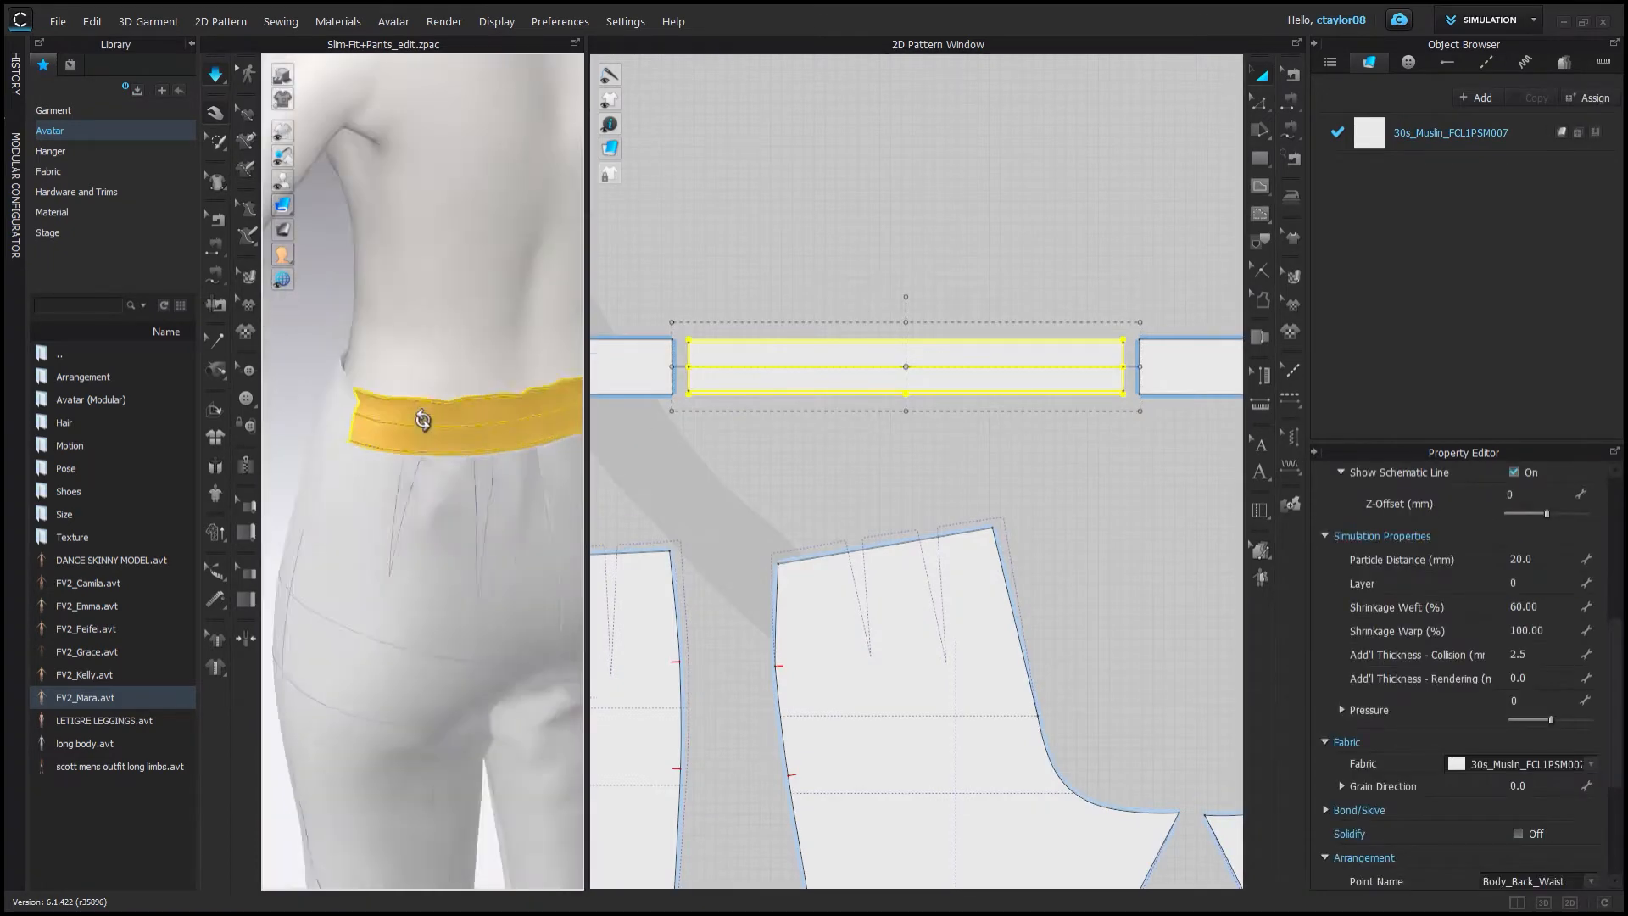
{"action": "left_click", "coordinate": [786, 310]}
{"action": "left_click", "coordinate": [787, 391]}
{"action": "left_click", "coordinate": [787, 367], "text": "shift"}
{"action": "left_click", "coordinate": [787, 343], "text": "shift"}
{"action": "left_click", "coordinate": [1513, 699]}
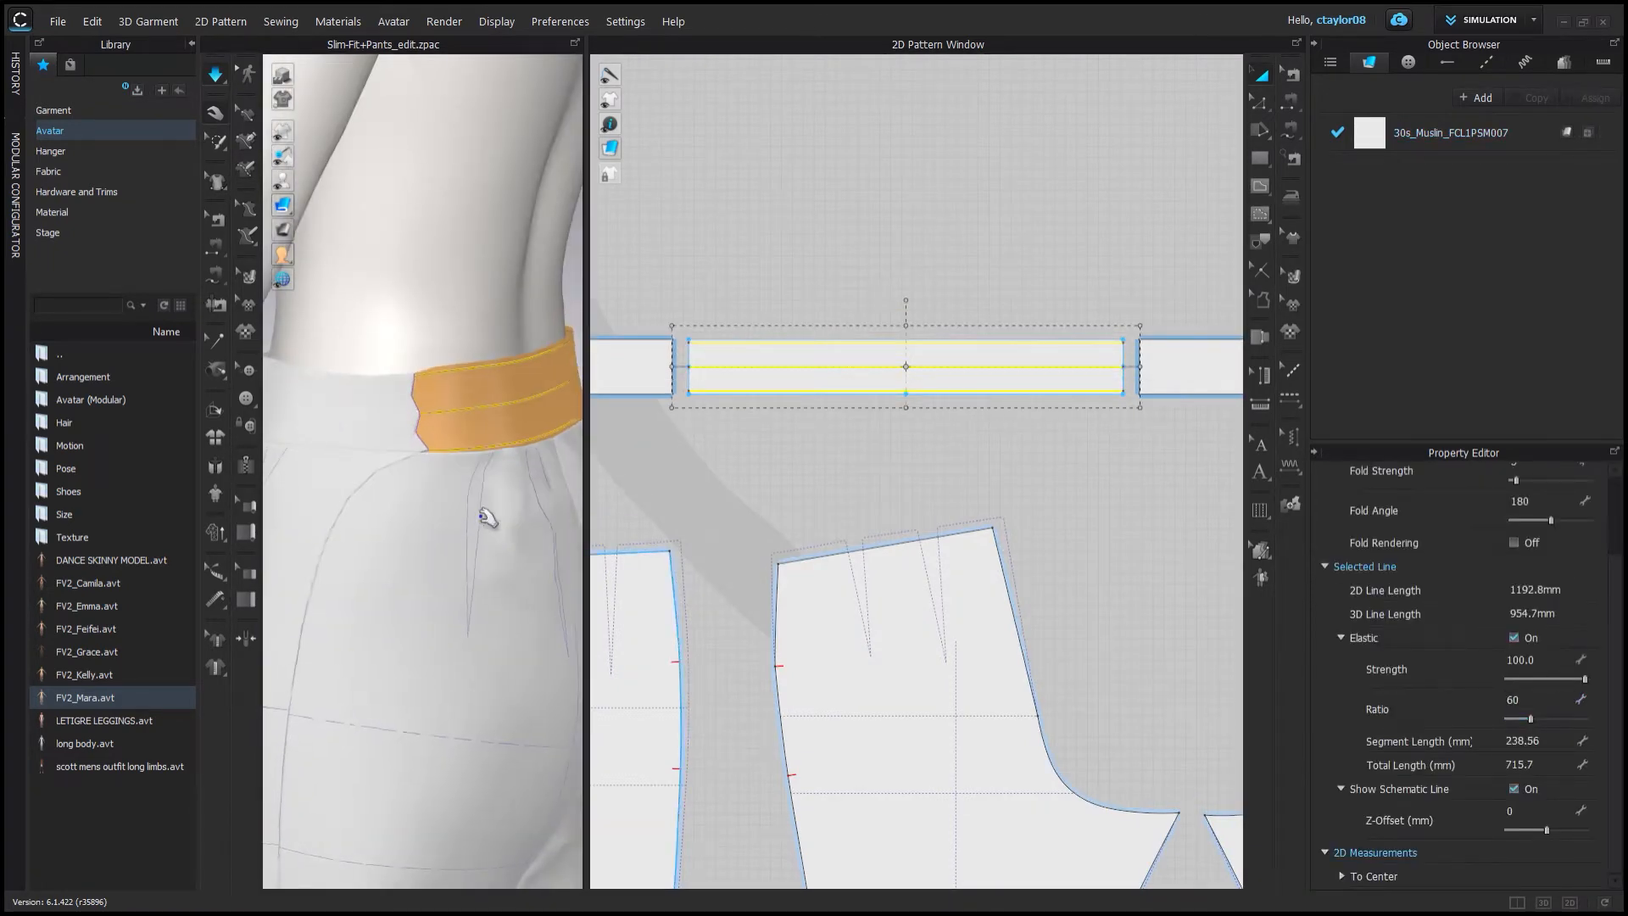
{"action": "scroll", "coordinate": [484, 516], "scroll_direction": "down", "scroll_amount": 3}
{"action": "left_click", "coordinate": [1514, 700]}
{"action": "type", "text": "70"}
{"action": "key", "text": "Return"}
Select the waistband and enter 5 for its selected simulation property.
{"action": "left_click", "coordinate": [525, 398]}
{"action": "right_click_drag", "start_coordinate": [398, 445], "coordinate": [461, 465]}
{"action": "scroll", "coordinate": [473, 429], "scroll_direction": "down", "scroll_amount": 3}
{"action": "scroll", "coordinate": [461, 465], "scroll_direction": "up", "scroll_amount": 5}
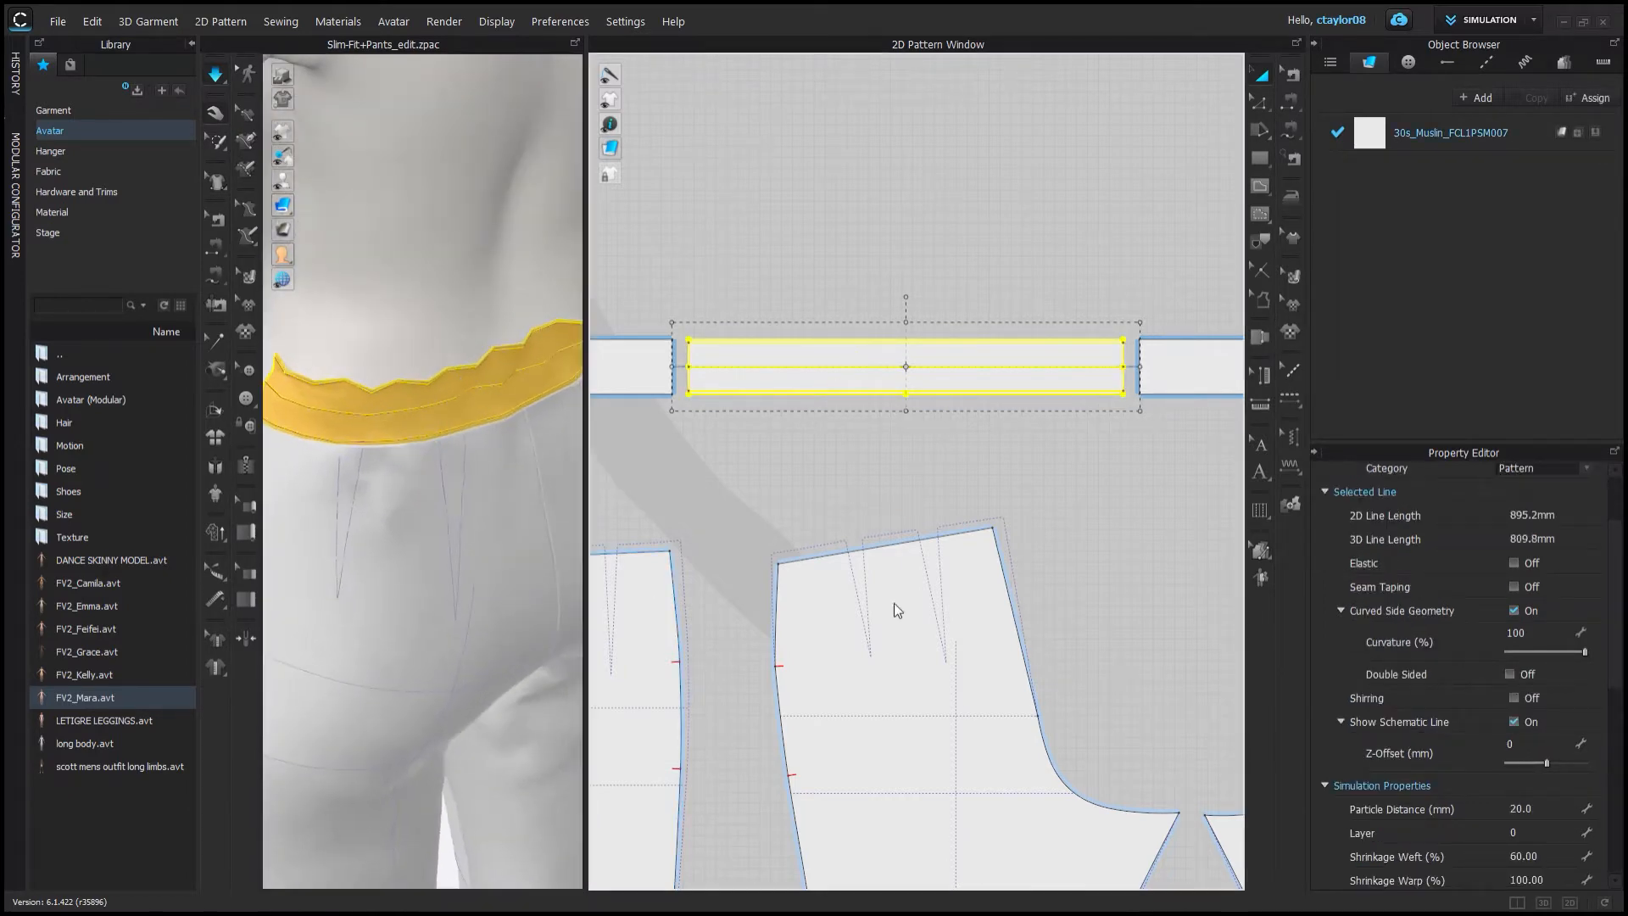
{"action": "scroll", "coordinate": [475, 407], "scroll_direction": "down", "scroll_amount": 2}
Simulate again and widen the 3D window to inspect the waistband.
{"action": "scroll", "coordinate": [1441, 678], "scroll_direction": "down", "scroll_amount": 3}
{"action": "left_click", "coordinate": [1520, 676]}
{"action": "type", "text": "5"}
{"action": "key", "text": "Return"}
{"action": "key", "text": "space"}
{"action": "scroll", "coordinate": [458, 361], "scroll_direction": "up", "scroll_amount": 3}
{"action": "mouse_move", "coordinate": [458, 361]}
{"action": "right_mouse_down"}
{"action": "mouse_move", "coordinate": [399, 363]}
{"action": "mouse_move", "coordinate": [462, 367]}
{"action": "right_mouse_up"}
{"action": "left_click_drag", "start_coordinate": [587, 323], "coordinate": [824, 322]}
{"action": "right_click_drag", "start_coordinate": [508, 382], "coordinate": [170, 396]}
{"action": "mouse_move", "coordinate": [975, 313]}
{"action": "middle_mouse_down"}
{"action": "mouse_move", "coordinate": [1173, 325]}
{"action": "mouse_move", "coordinate": [988, 334]}
{"action": "middle_mouse_up"}
{"action": "left_click", "coordinate": [1255, 111]}
Rearrange the waistband end pieces in the 2D window and simulate the fit.
{"action": "scroll", "coordinate": [1101, 334], "scroll_direction": "down", "scroll_amount": 3}
{"action": "left_click_drag", "start_coordinate": [1084, 367], "coordinate": [1079, 367]}
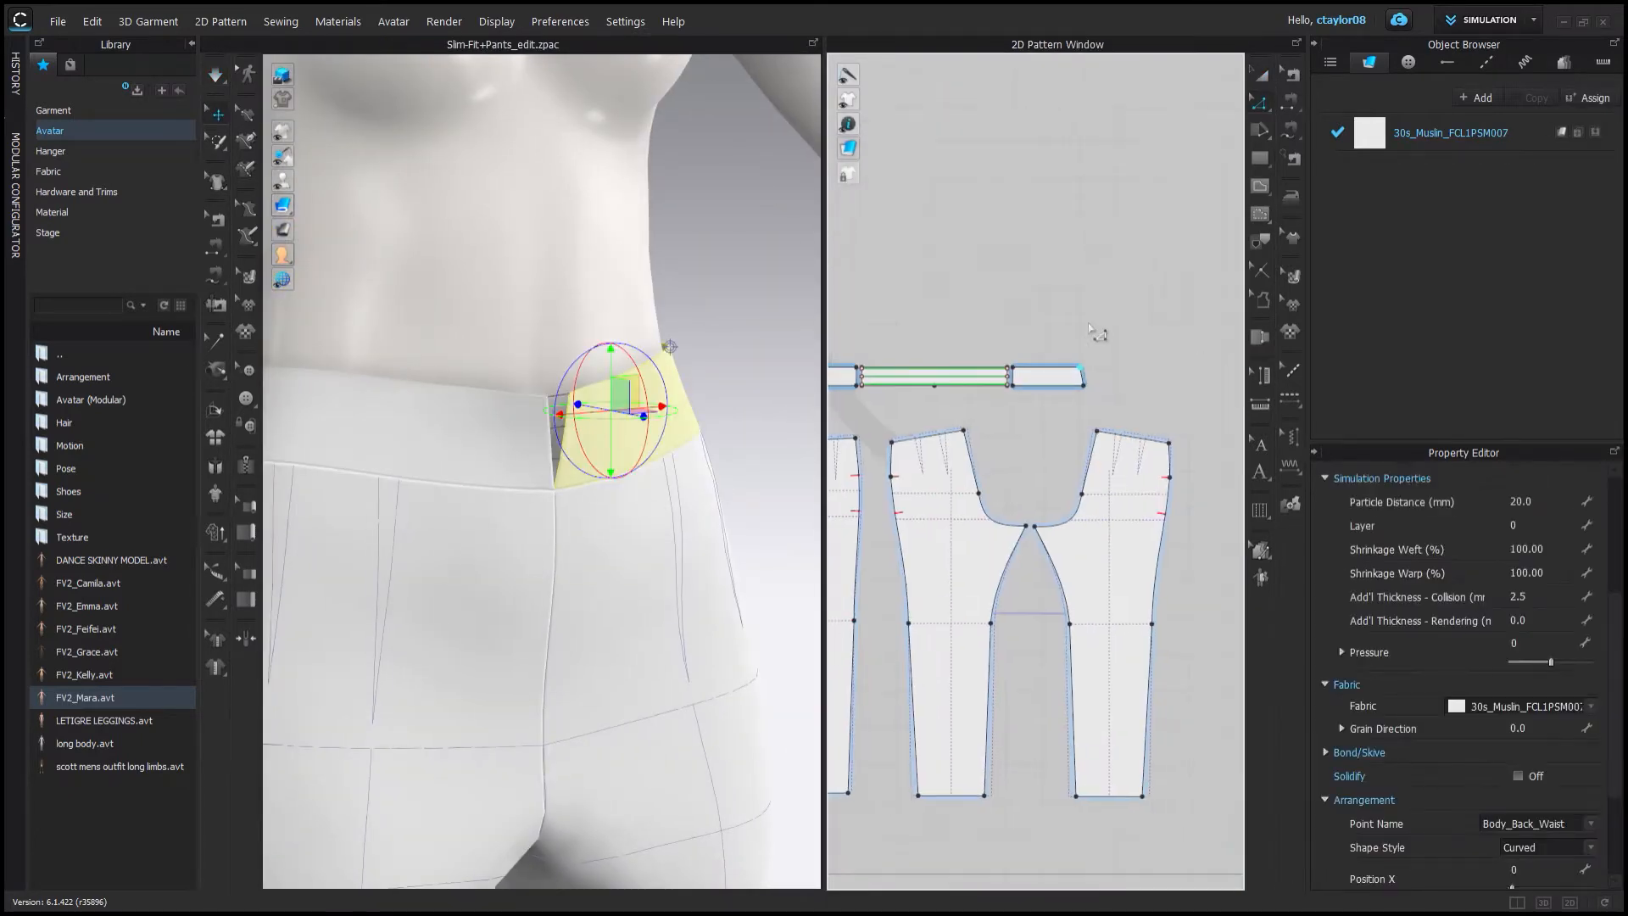
{"action": "key", "text": "space"}
{"action": "right_click_drag", "start_coordinate": [625, 360], "coordinate": [516, 410]}
{"action": "scroll", "coordinate": [516, 410], "scroll_direction": "down", "scroll_amount": 2}
{"action": "middle_click_drag", "start_coordinate": [975, 398], "coordinate": [1155, 391]}
{"action": "left_click", "coordinate": [984, 447]}
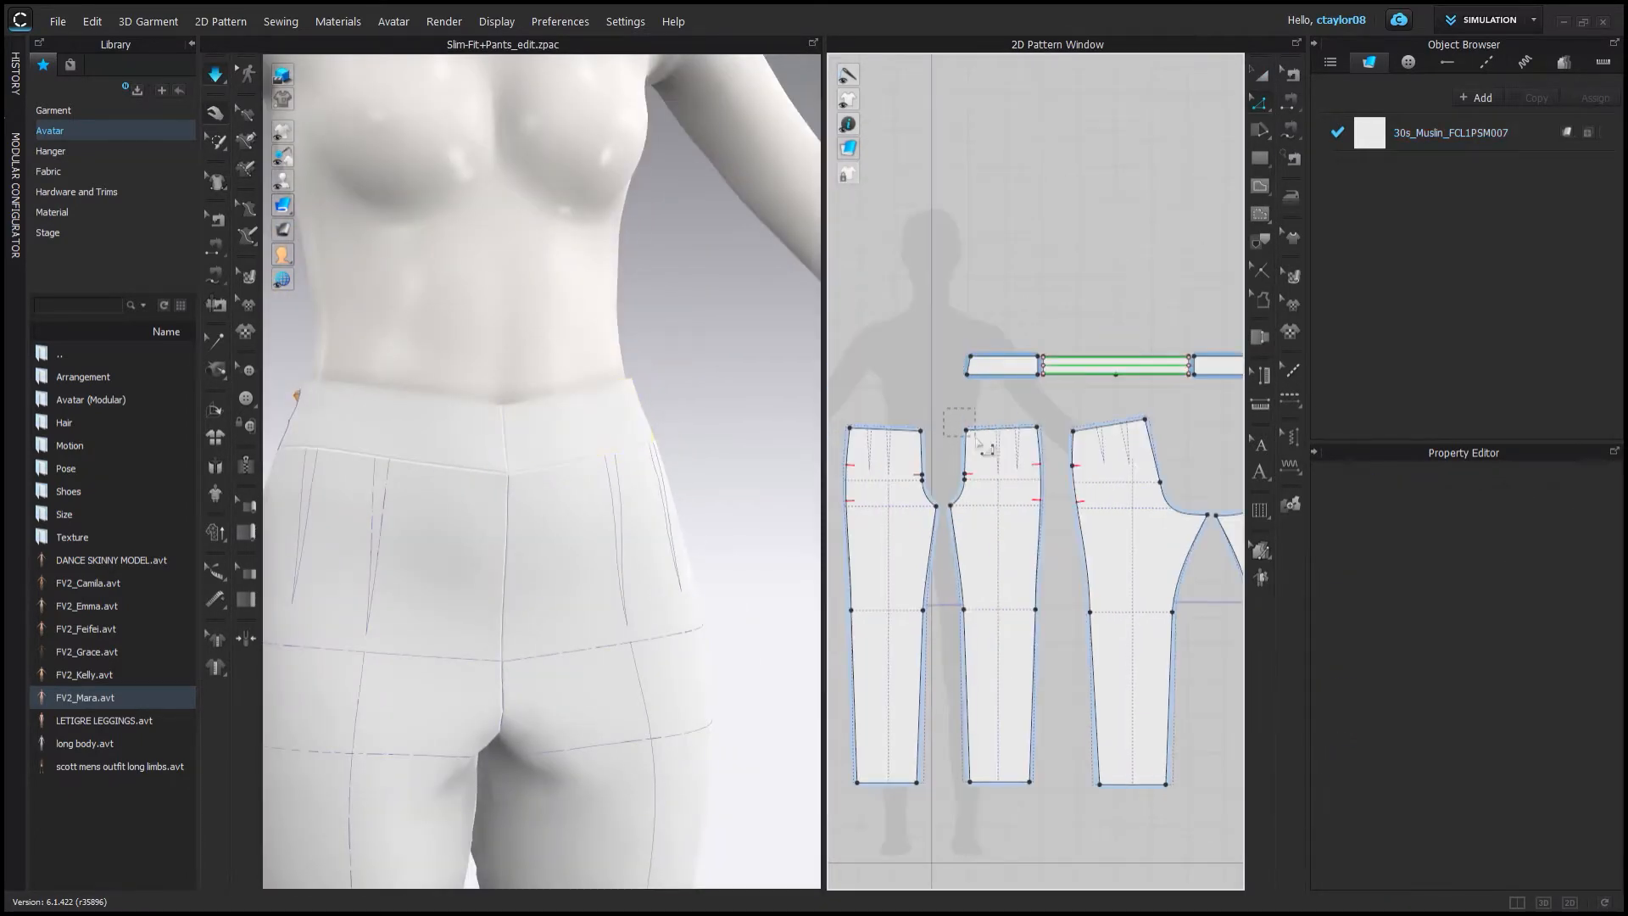
{"action": "left_click_drag", "start_coordinate": [959, 430], "coordinate": [963, 430]}
{"action": "right_click_drag", "start_coordinate": [594, 390], "coordinate": [661, 390]}
{"action": "middle_click_drag", "start_coordinate": [1085, 340], "coordinate": [1032, 345]}
{"action": "right_click_drag", "start_coordinate": [662, 390], "coordinate": [542, 392]}
{"action": "scroll", "coordinate": [542, 392], "scroll_direction": "up", "scroll_amount": 2}
{"action": "left_click", "coordinate": [215, 82]}
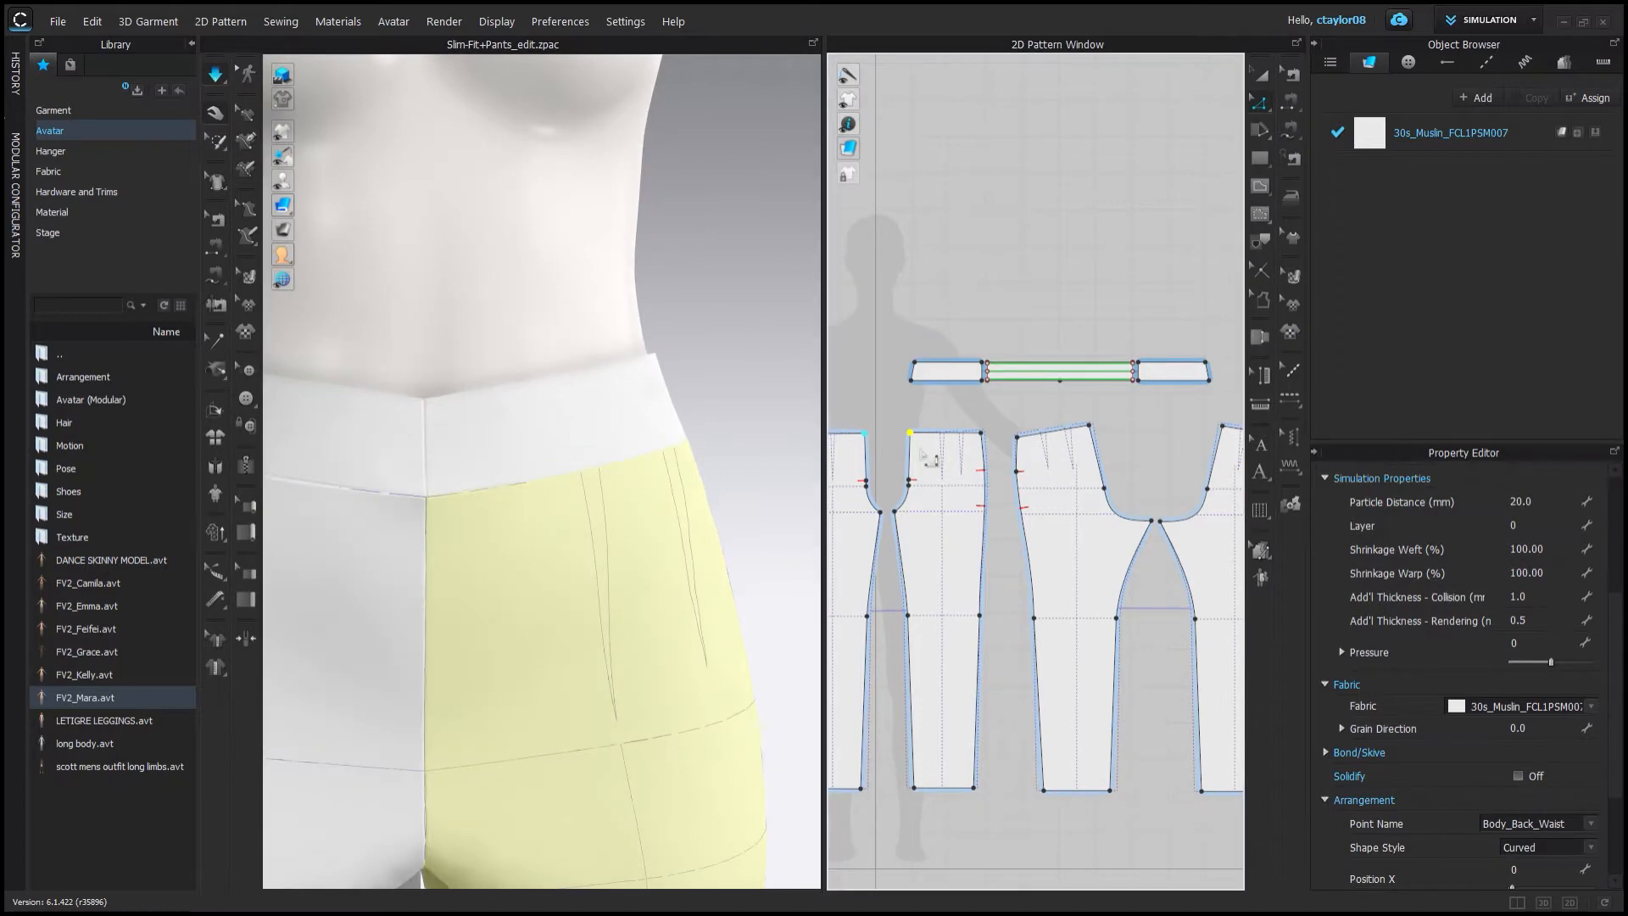
Select a waistband end piece and temporarily hide it to check the fit underneath.
{"action": "scroll", "coordinate": [436, 638], "scroll_direction": "down", "scroll_amount": 3}
{"action": "right_click_drag", "start_coordinate": [431, 536], "coordinate": [329, 497]}
{"action": "scroll", "coordinate": [329, 497], "scroll_direction": "up", "scroll_amount": 1}
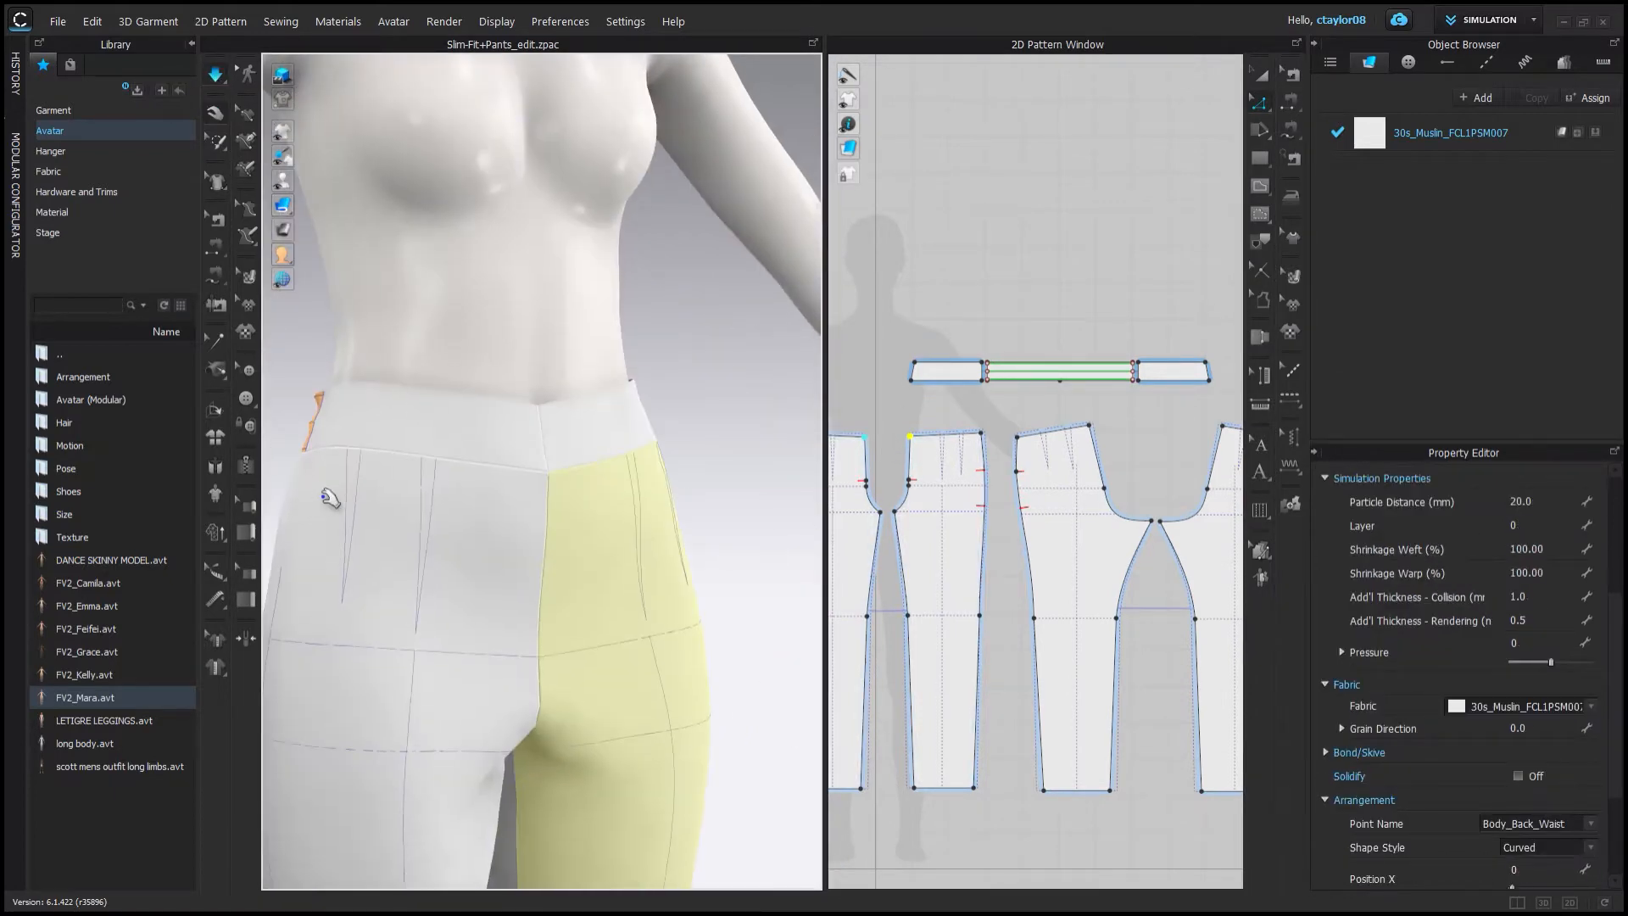
{"action": "scroll", "coordinate": [918, 420], "scroll_direction": "up", "scroll_amount": 3}
{"action": "left_click", "coordinate": [953, 333]}
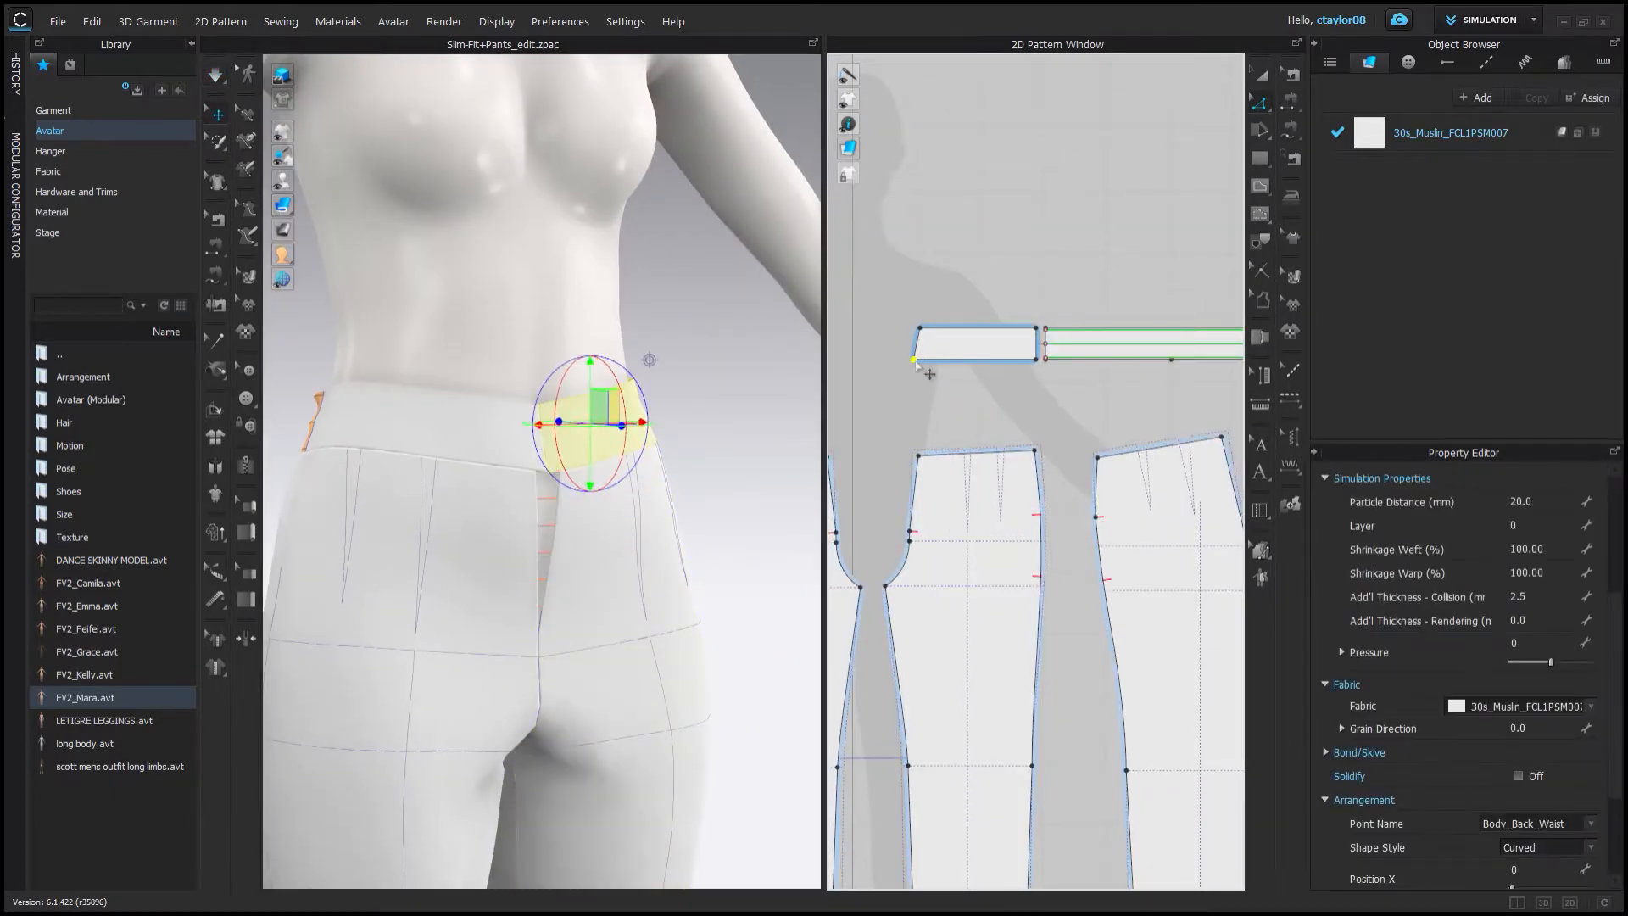
{"action": "scroll", "coordinate": [977, 290], "scroll_direction": "up", "scroll_amount": 4}
{"action": "left_click", "coordinate": [1269, 75]}
{"action": "left_click", "coordinate": [1030, 407]}
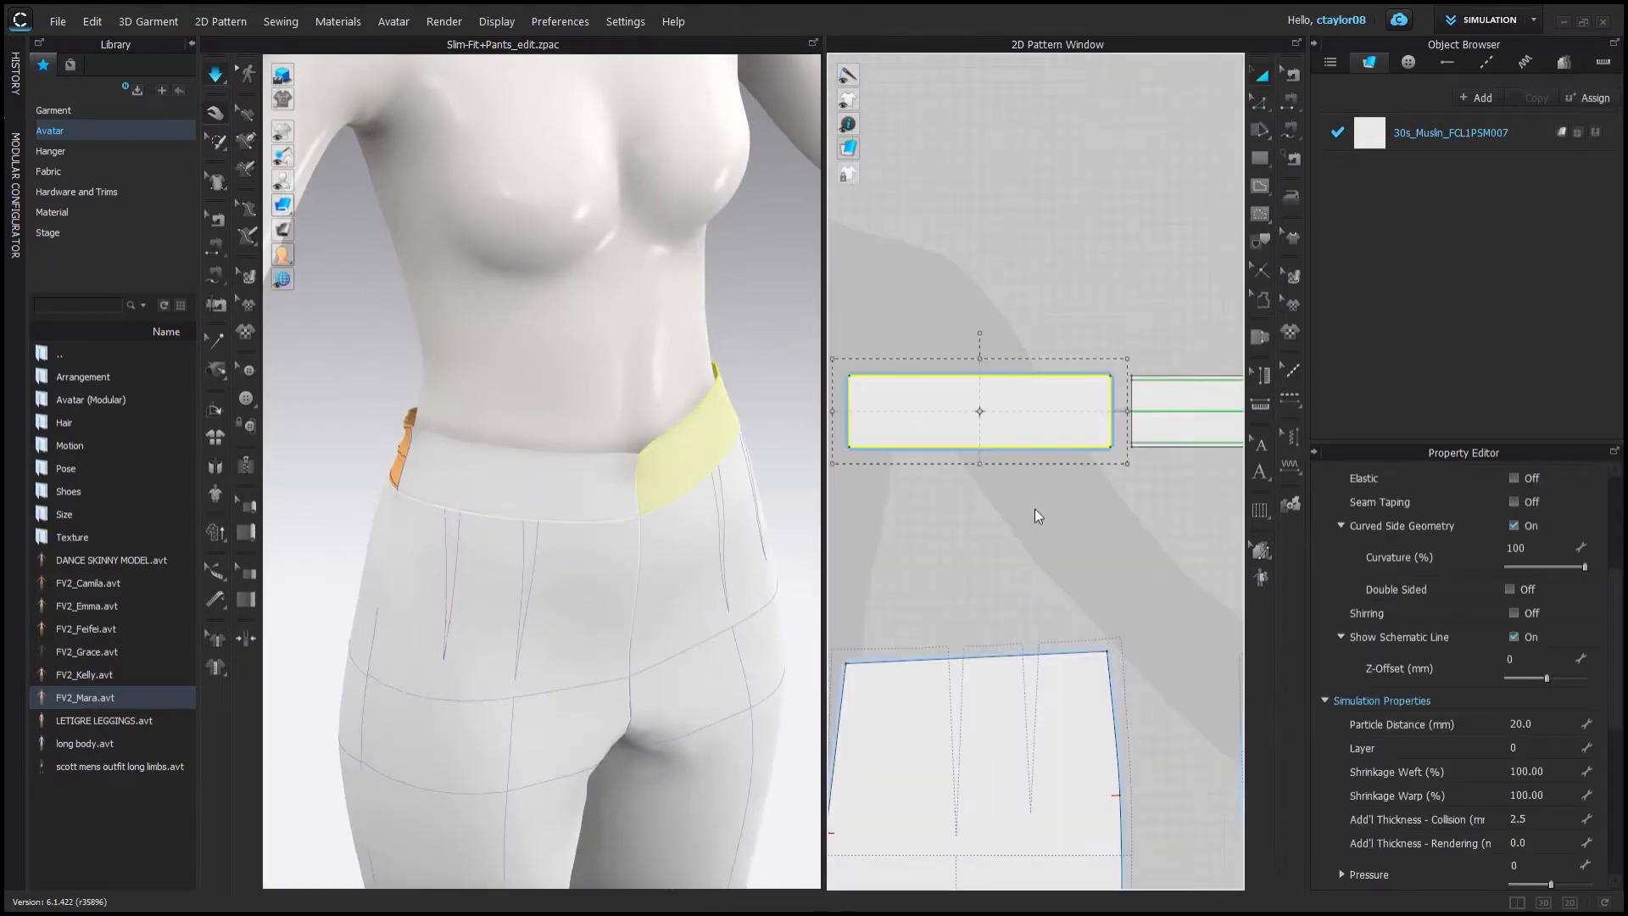
{"action": "key", "text": "ctrl+h"}
{"action": "left_click", "coordinate": [621, 475]}
{"action": "key", "text": "ctrl+h"}
{"action": "right_click_drag", "start_coordinate": [683, 207], "coordinate": [806, 203]}
Move the corner point of the waistband end piece slightly.
{"action": "left_click", "coordinate": [1260, 102]}
{"action": "scroll", "coordinate": [857, 375], "scroll_direction": "up", "scroll_amount": 4}
{"action": "left_click_drag", "start_coordinate": [957, 422], "coordinate": [968, 423]}
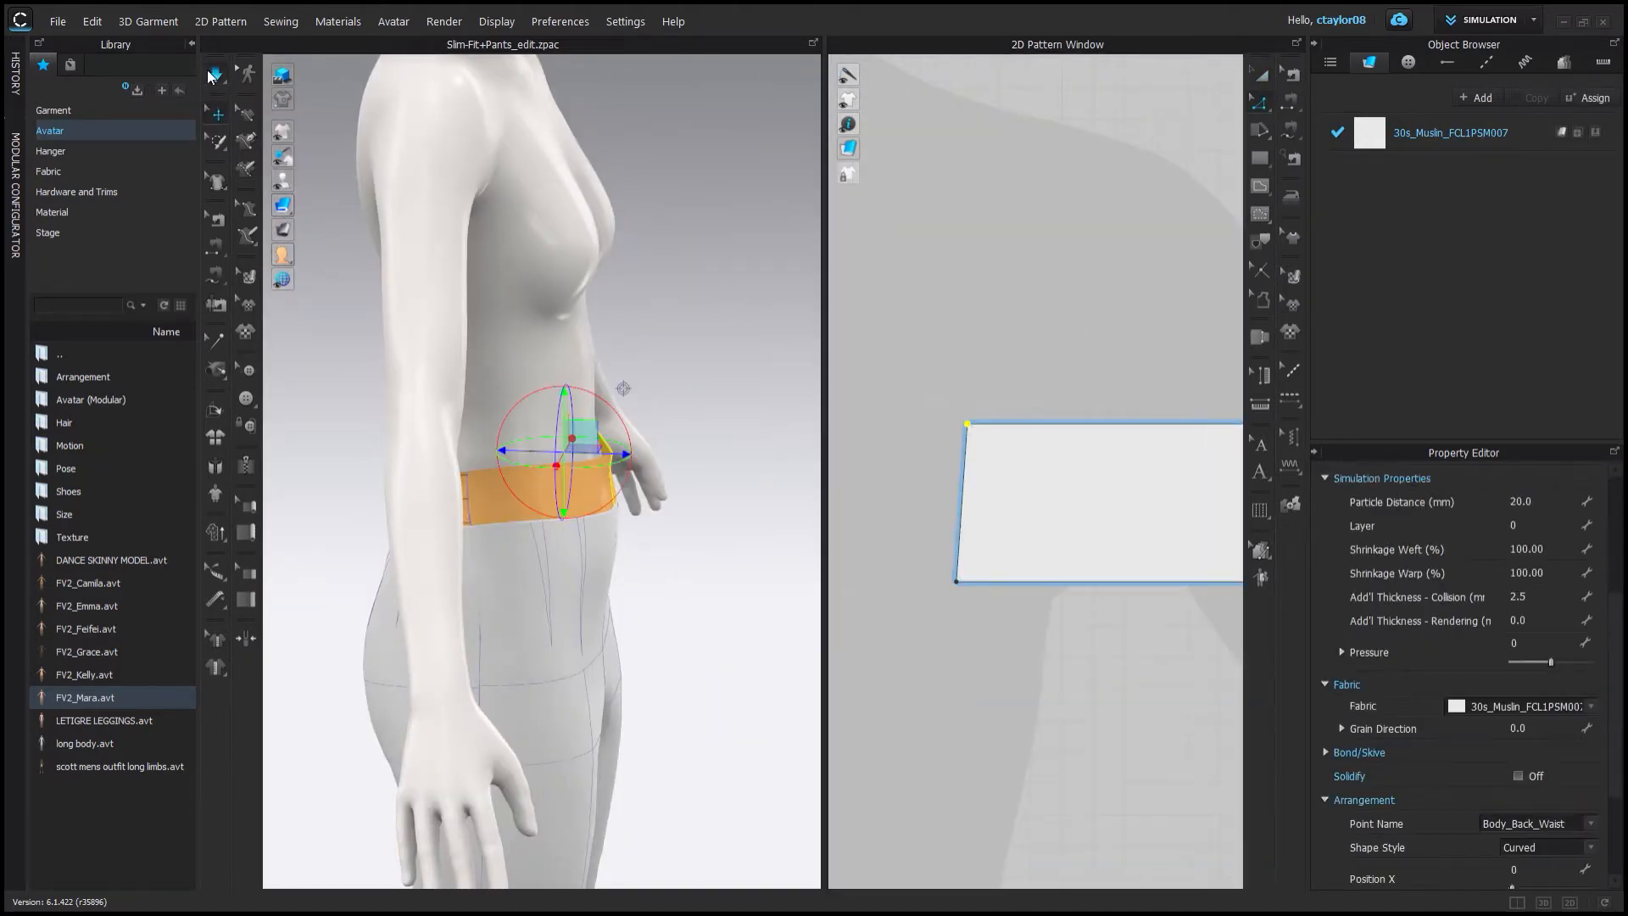
Reposition the waistband end piece in the 3D view and select the side pant piece.
{"action": "mouse_move", "coordinate": [621, 398]}
{"action": "right_mouse_down"}
{"action": "mouse_move", "coordinate": [585, 418]}
{"action": "mouse_move", "coordinate": [477, 386]}
{"action": "mouse_move", "coordinate": [600, 389]}
{"action": "right_mouse_up"}
{"action": "scroll", "coordinate": [600, 389], "scroll_direction": "down", "scroll_amount": 5}
{"action": "left_click", "coordinate": [614, 646]}
{"action": "right_click_drag", "start_coordinate": [584, 508], "coordinate": [584, 466]}
{"action": "scroll", "coordinate": [984, 418], "scroll_direction": "down", "scroll_amount": 8}
{"action": "scroll", "coordinate": [989, 498], "scroll_direction": "up", "scroll_amount": 6}
{"action": "scroll", "coordinate": [1005, 494], "scroll_direction": "down", "scroll_amount": 2}
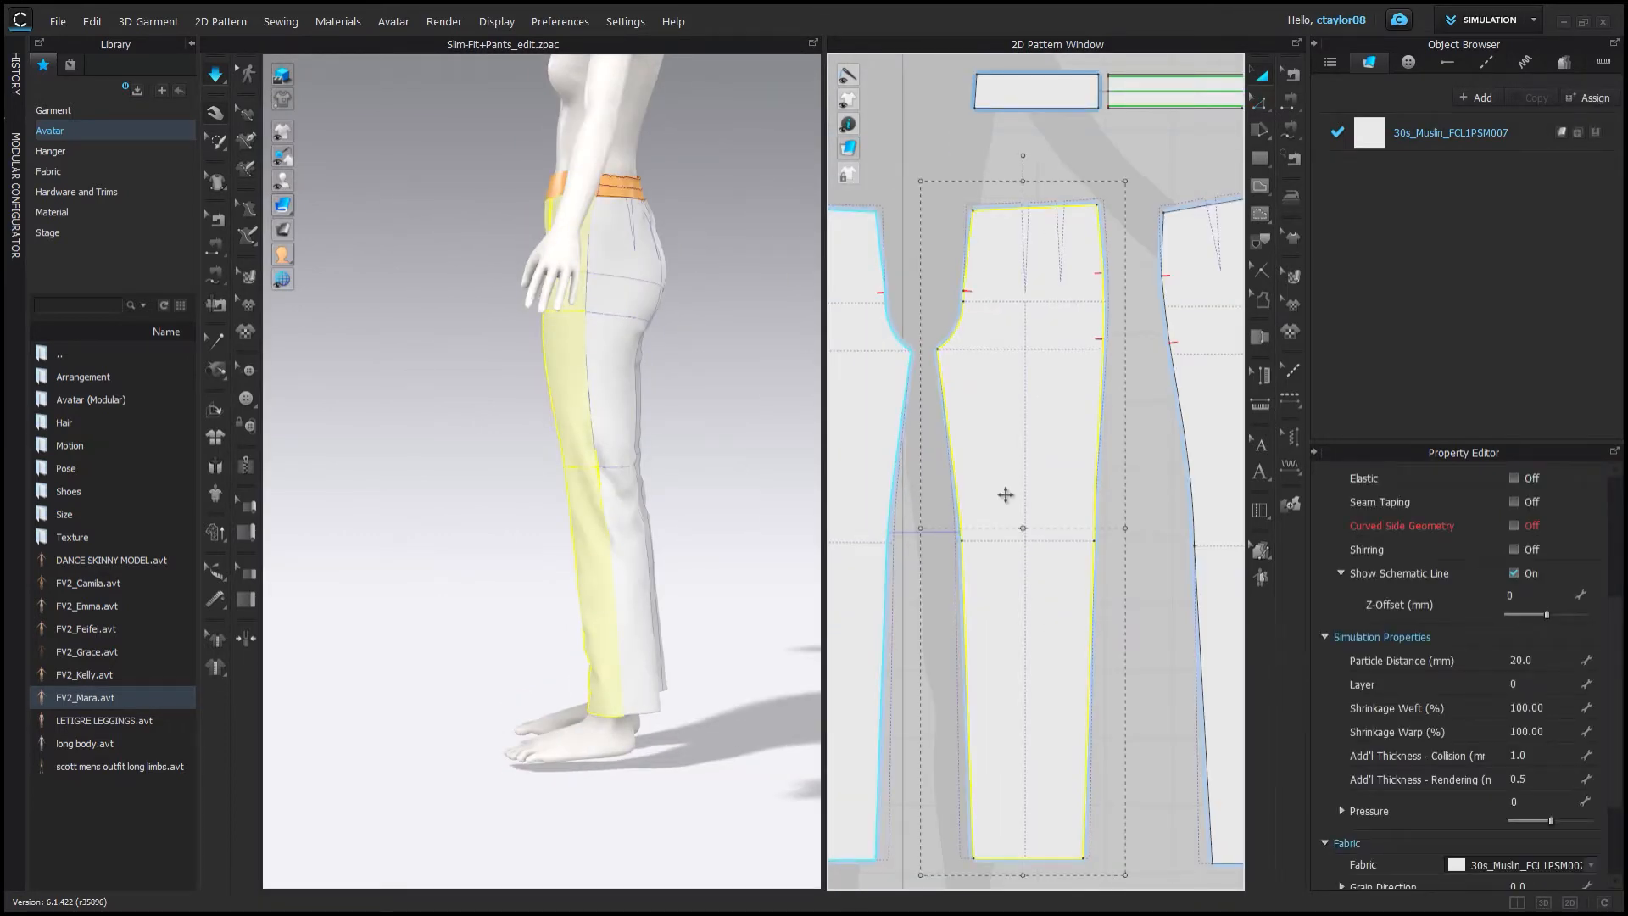
Select the front pant piece in the 2D window and run the simulation.
{"action": "scroll", "coordinate": [1005, 494], "scroll_direction": "up", "scroll_amount": 3}
{"action": "middle_click_drag", "start_coordinate": [1123, 526], "coordinate": [1077, 479]}
{"action": "left_click", "coordinate": [1077, 479]}
{"action": "scroll", "coordinate": [1006, 509], "scroll_direction": "down", "scroll_amount": 5}
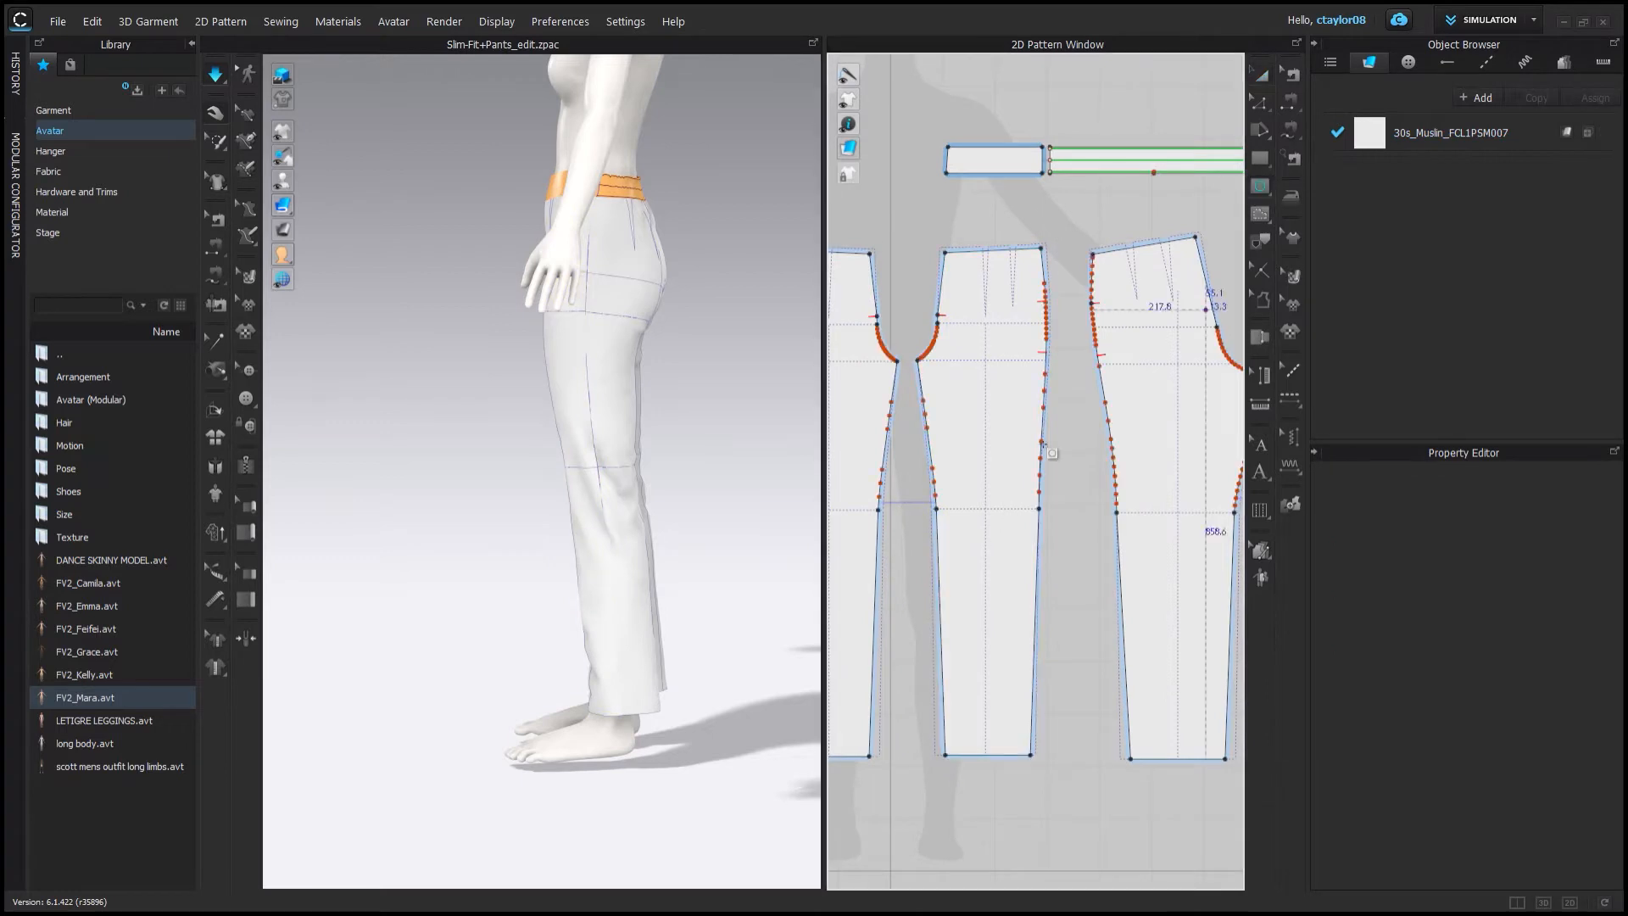
{"action": "left_click_drag", "start_coordinate": [971, 501], "coordinate": [999, 529]}
{"action": "key", "text": "a"}
{"action": "left_click", "coordinate": [984, 515]}
{"action": "key", "text": "space"}
Orbit to the front and pull the front leg piece outward from the avatar with the 3D gizmo.
{"action": "right_click_drag", "start_coordinate": [509, 491], "coordinate": [623, 501]}
{"action": "scroll", "coordinate": [626, 502], "scroll_direction": "up", "scroll_amount": 3}
{"action": "left_click", "coordinate": [627, 504]}
{"action": "left_click_drag", "start_coordinate": [1614, 676], "coordinate": [1622, 570]}
{"action": "left_click", "coordinate": [611, 582]}
{"action": "left_click", "coordinate": [617, 396]}
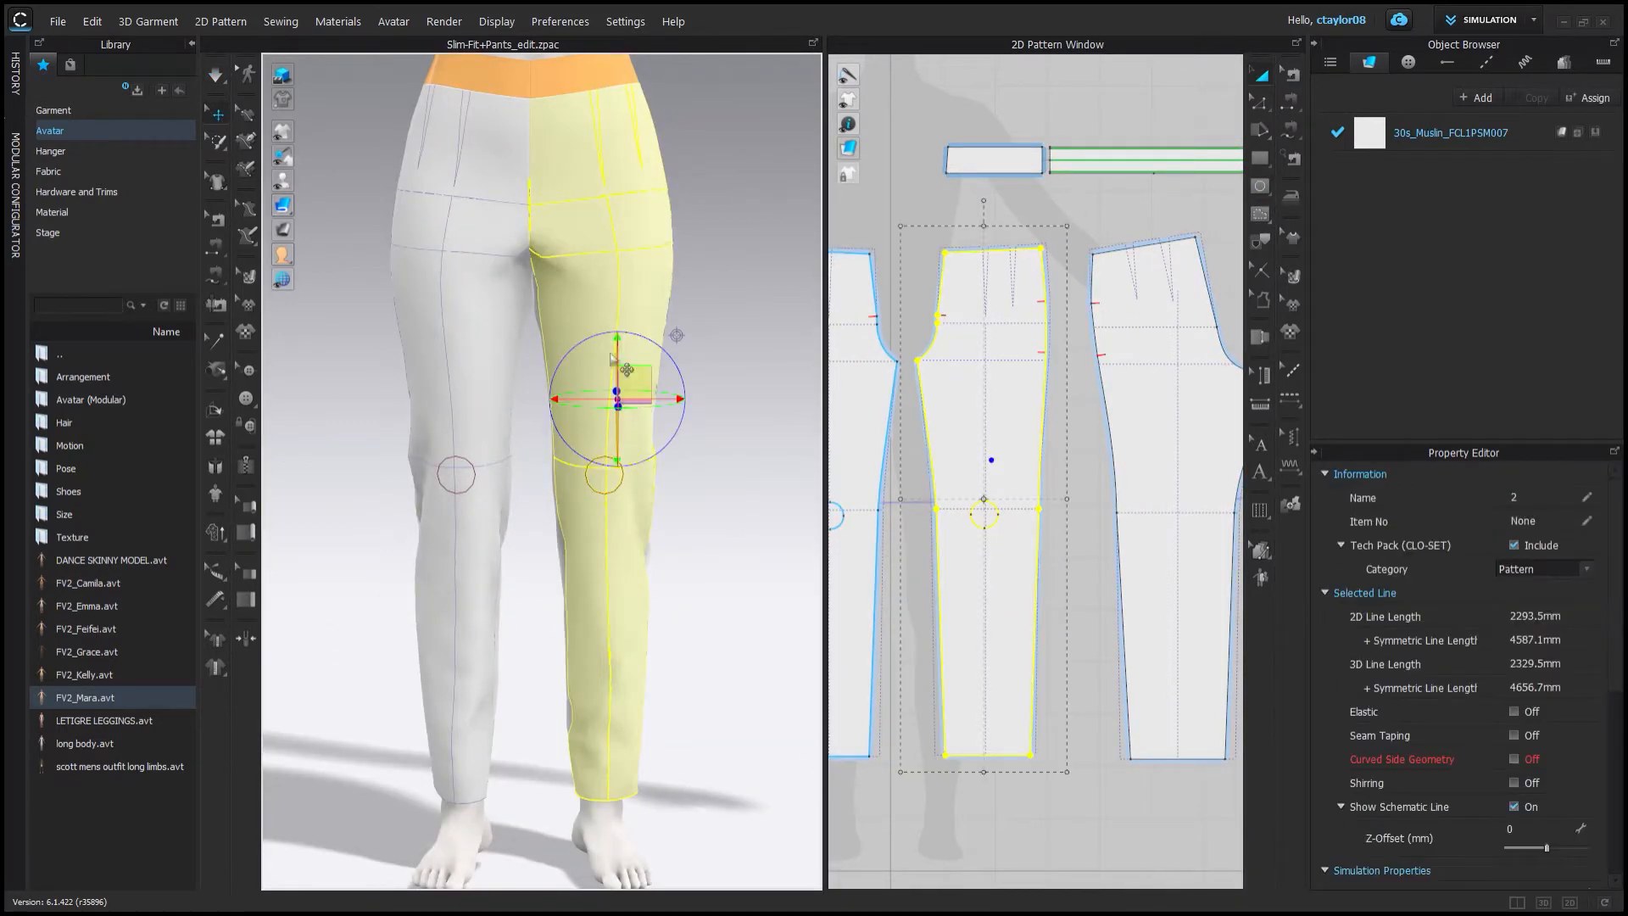
{"action": "left_click_drag", "start_coordinate": [622, 402], "coordinate": [708, 414]}
{"action": "left_click", "coordinate": [460, 450]}
Reselect the front leg piece, move it back onto the leg and simulate again.
{"action": "left_click", "coordinate": [993, 526]}
{"action": "left_click_drag", "start_coordinate": [995, 532], "coordinate": [1003, 579]}
{"action": "left_click", "coordinate": [675, 405]}
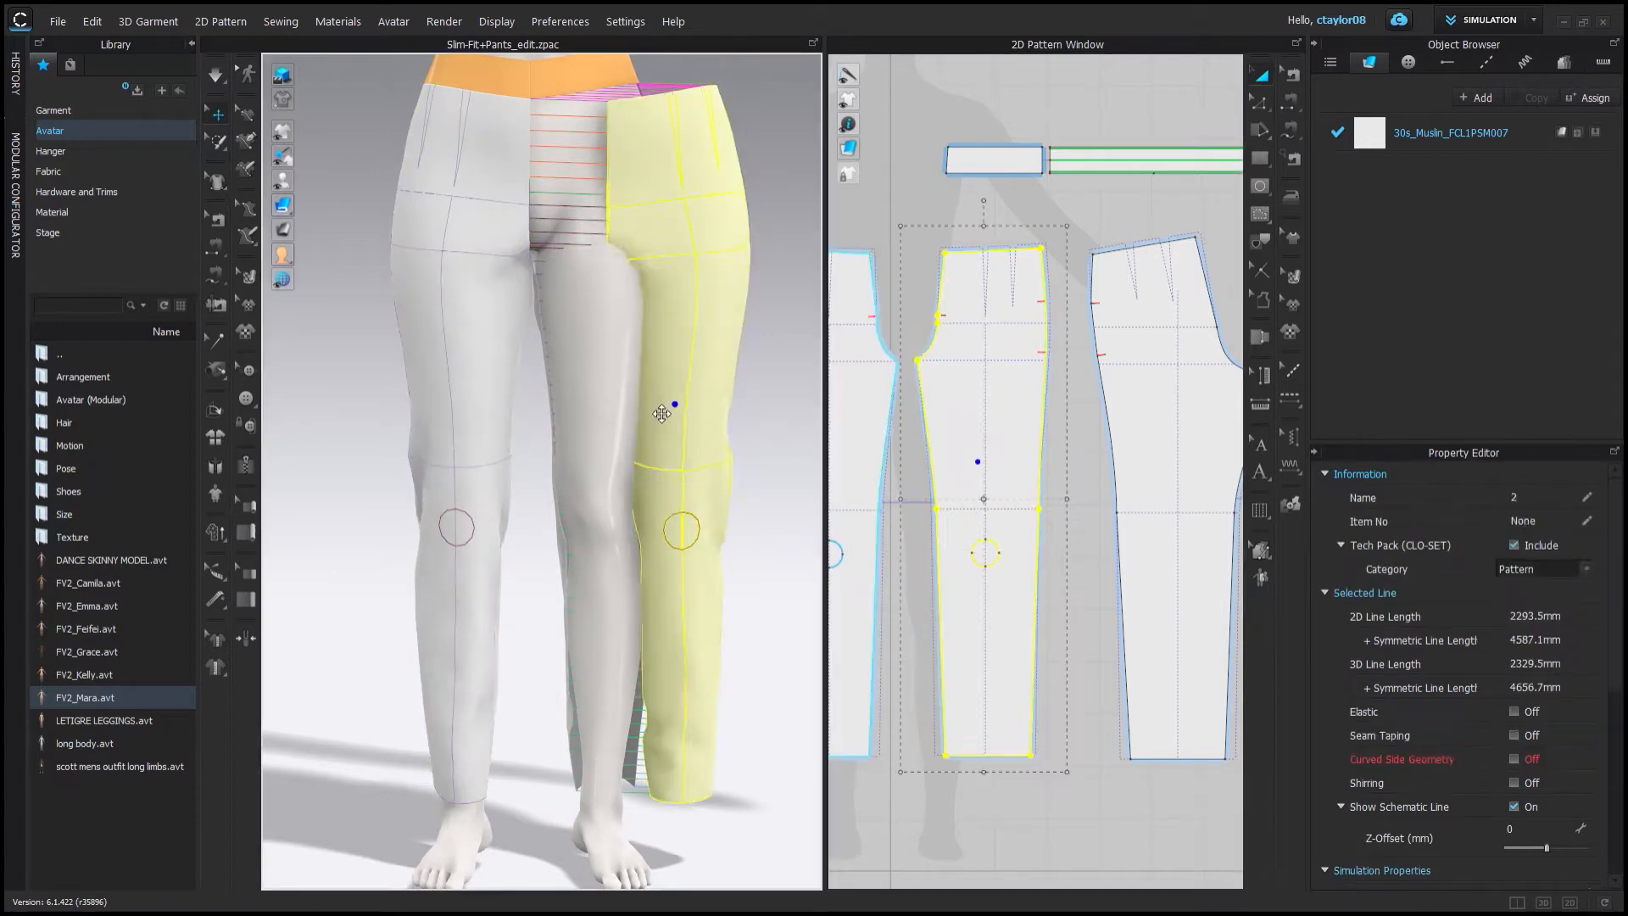
{"action": "left_click_drag", "start_coordinate": [664, 406], "coordinate": [593, 407]}
{"action": "key", "text": "space"}
{"action": "right_click_drag", "start_coordinate": [644, 413], "coordinate": [567, 418]}
{"action": "scroll", "coordinate": [567, 420], "scroll_direction": "down", "scroll_amount": 2}
{"action": "scroll", "coordinate": [1009, 547], "scroll_direction": "up", "scroll_amount": 7}
Add points on both side edges of the front pant piece above and below the knee.
{"action": "key", "text": "x"}
{"action": "left_click", "coordinate": [1135, 370]}
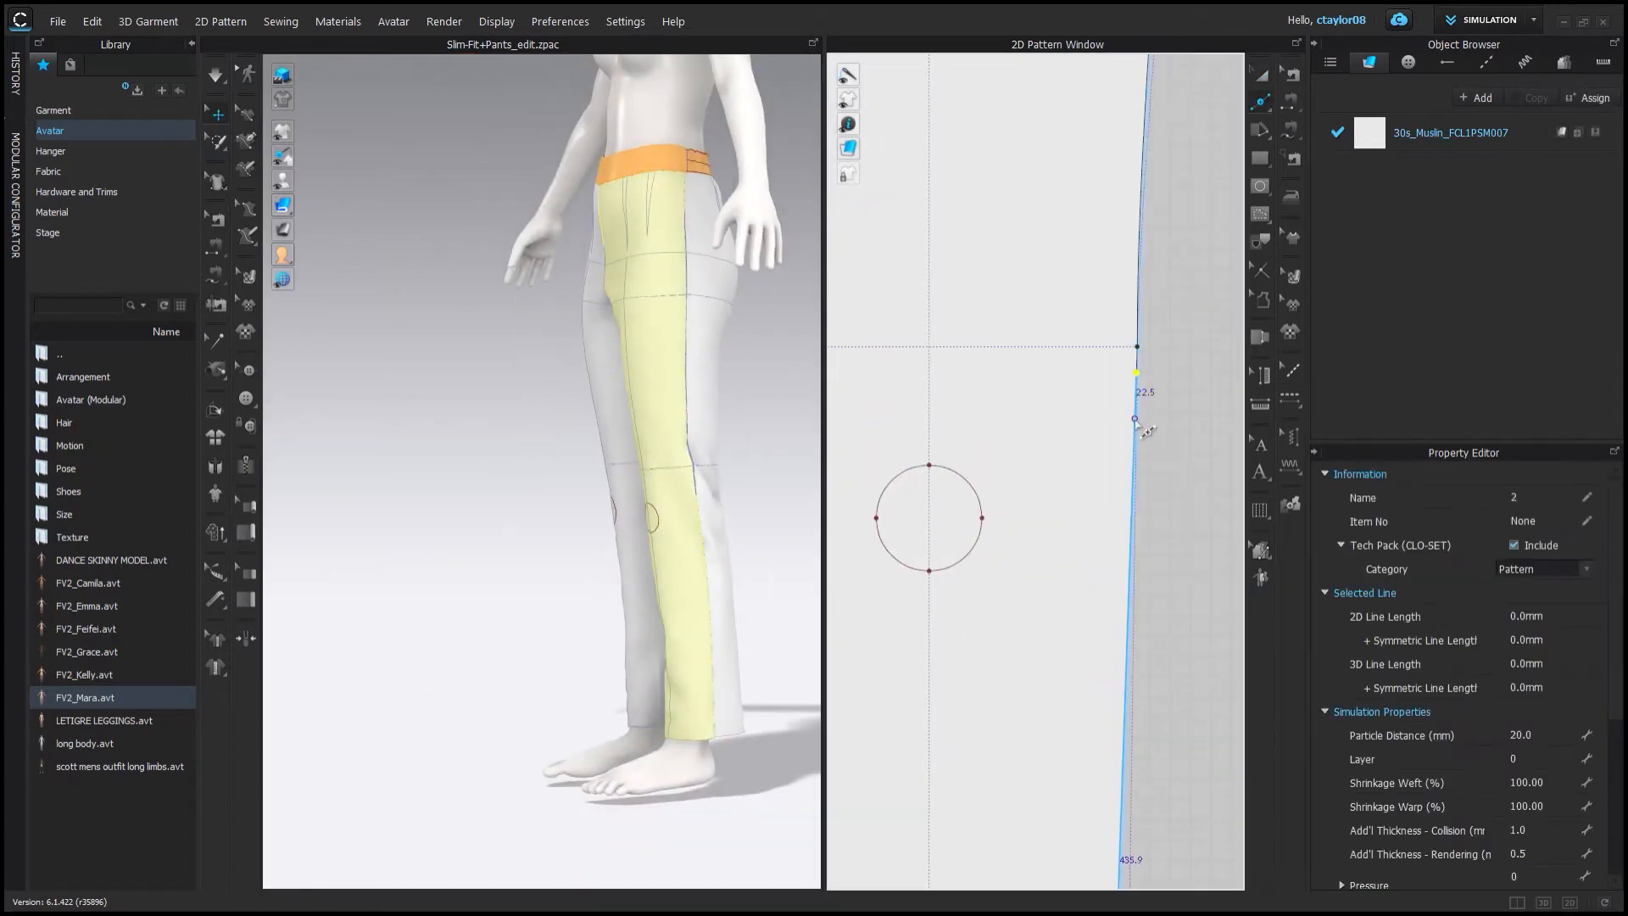
{"action": "left_click", "coordinate": [1134, 434]}
{"action": "right_click_drag", "start_coordinate": [1134, 434], "coordinate": [1124, 367]}
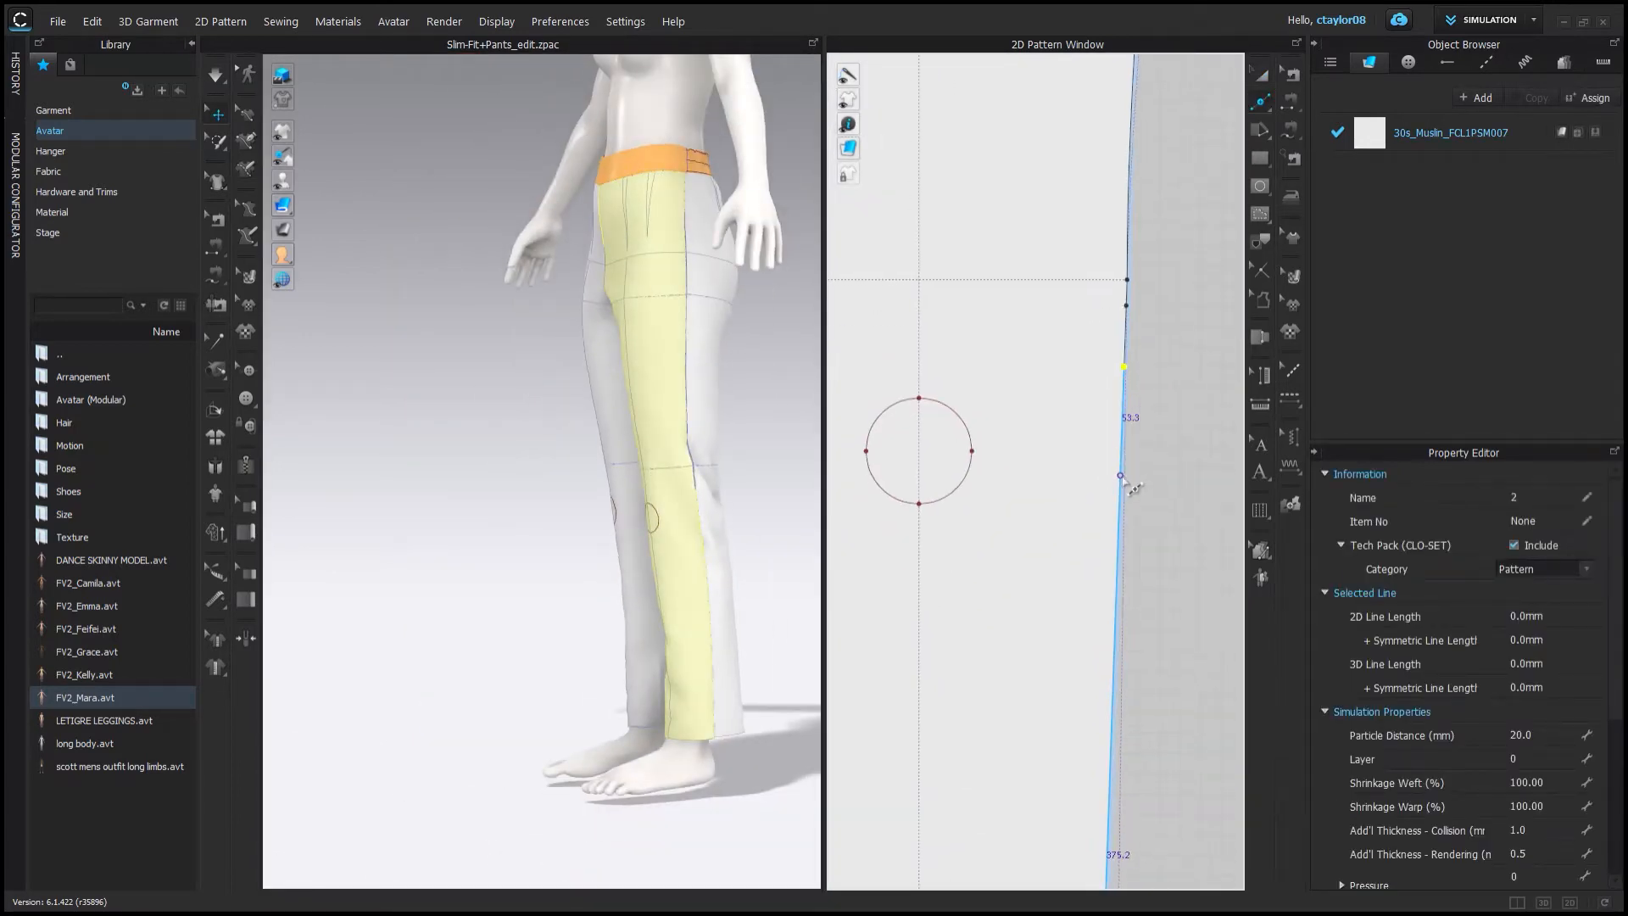
{"action": "left_click", "coordinate": [1118, 551]}
{"action": "scroll", "coordinate": [1119, 577], "scroll_direction": "down", "scroll_amount": 3}
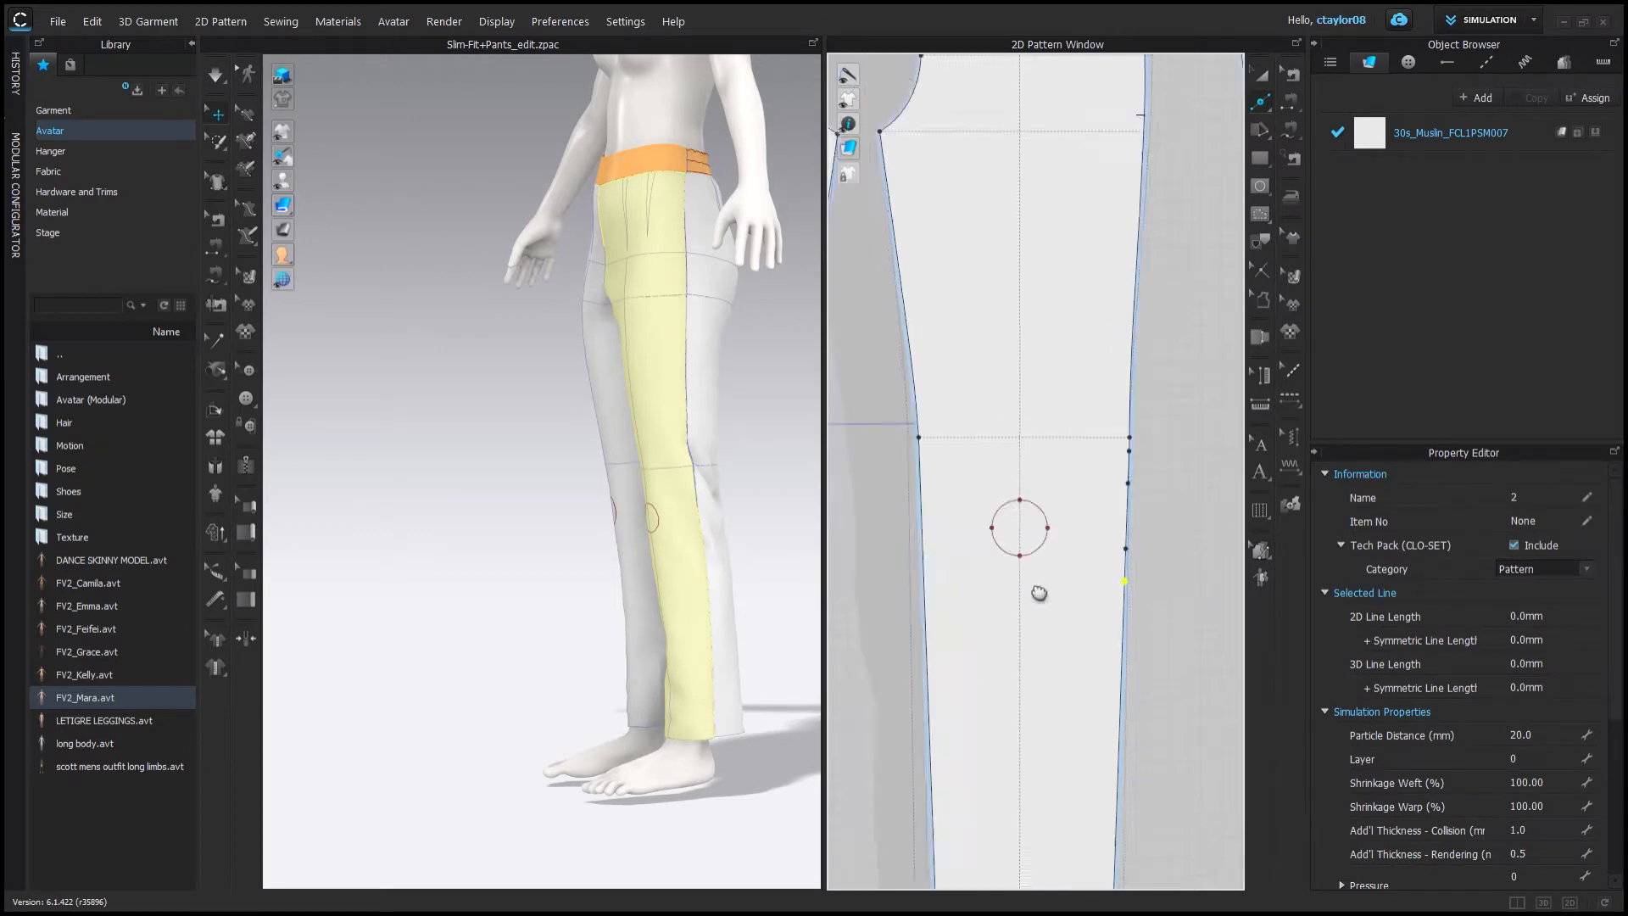
{"action": "scroll", "coordinate": [928, 440], "scroll_direction": "up", "scroll_amount": 1}
{"action": "left_click", "coordinate": [915, 458]}
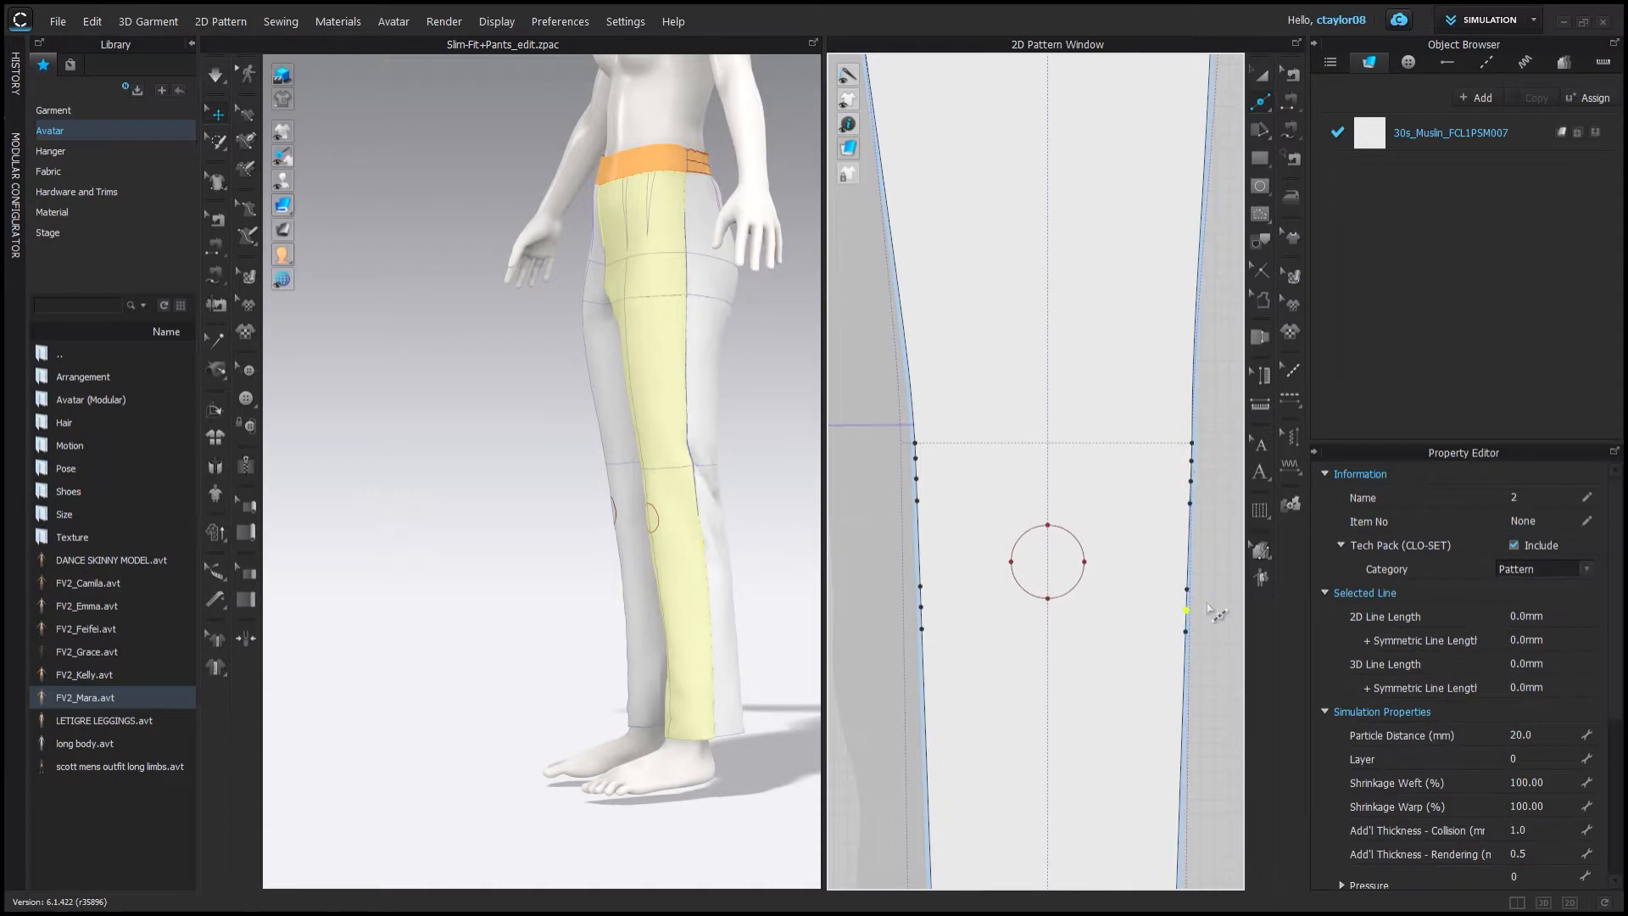
Pull the knee points inward to form wedge darts on the side edges of the pant pieces.
{"action": "left_click", "coordinate": [1258, 107]}
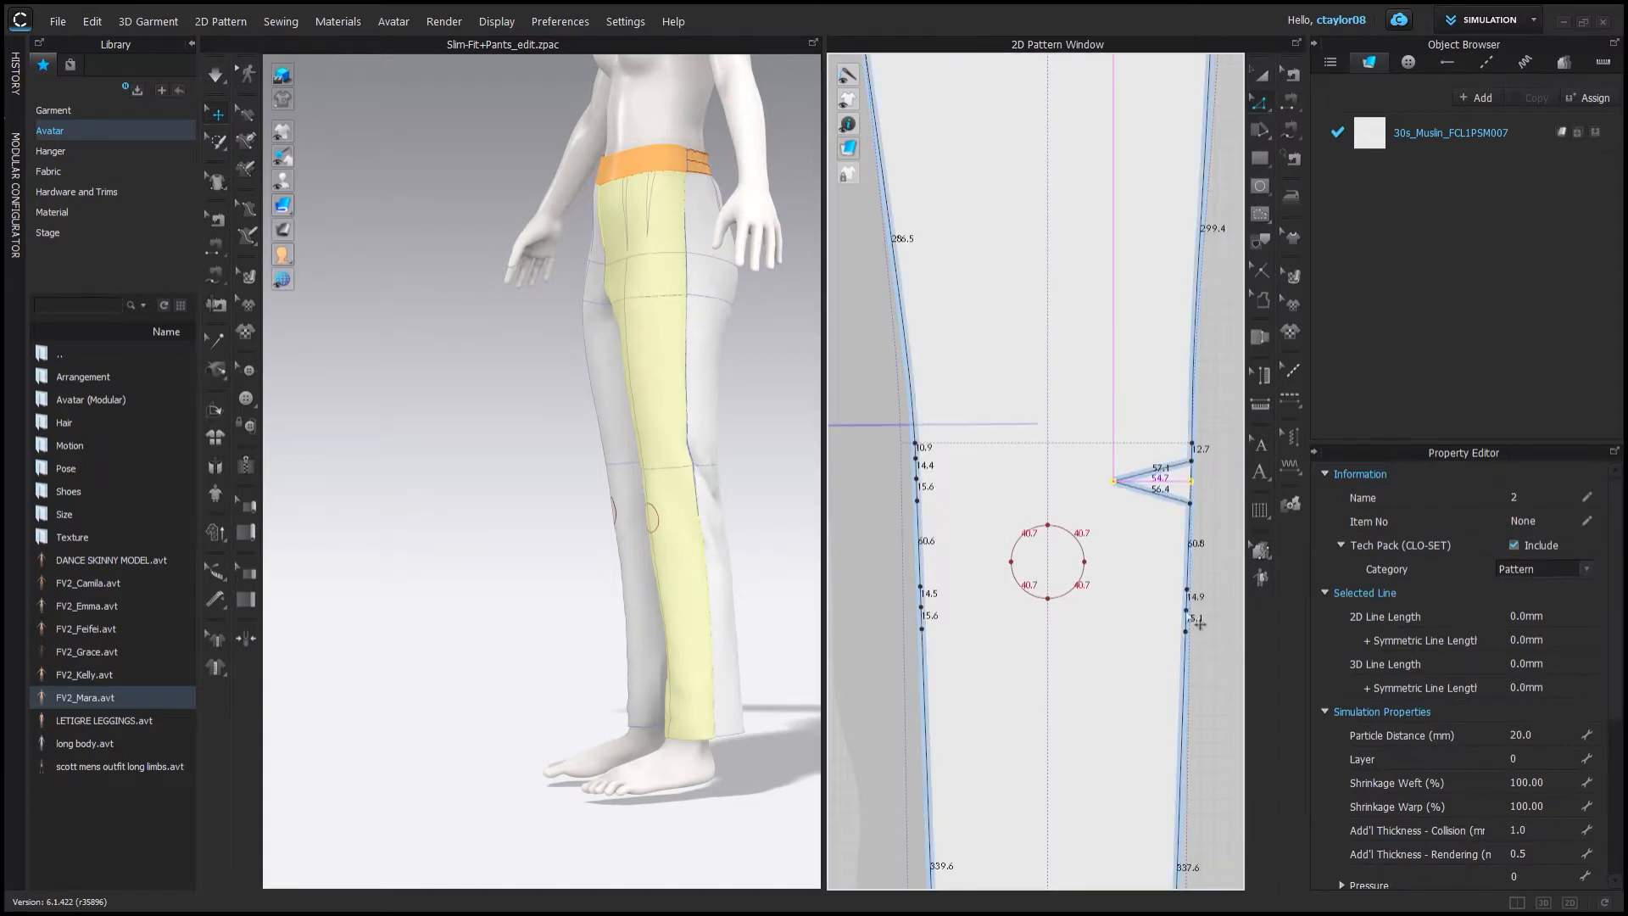
{"action": "left_click_drag", "start_coordinate": [1186, 610], "coordinate": [1115, 610]}
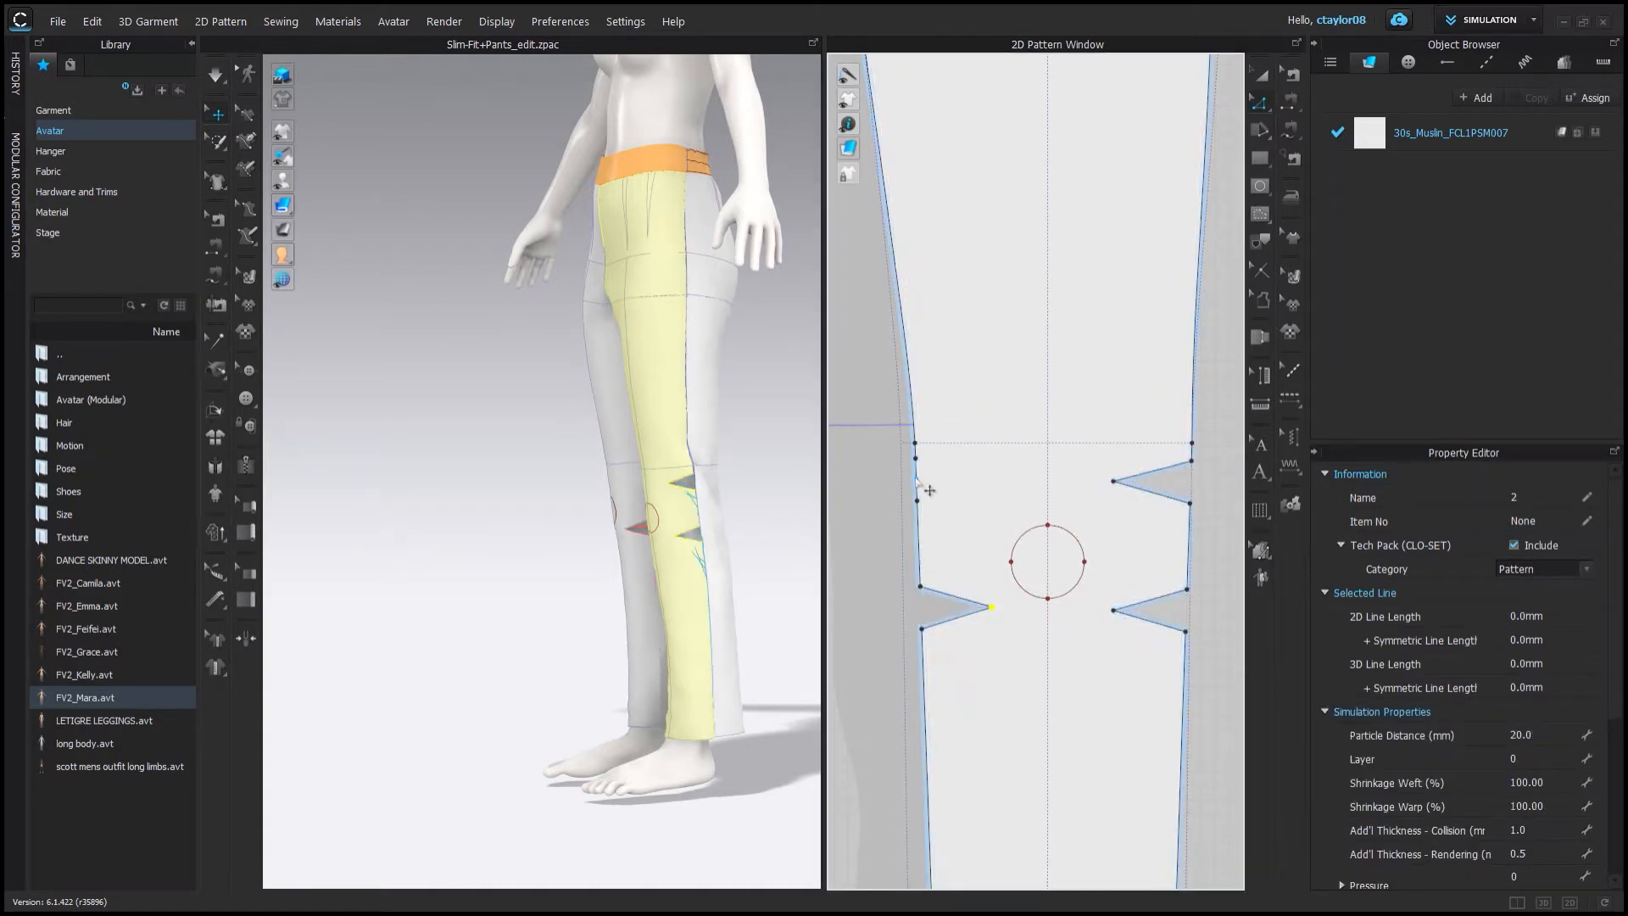
{"action": "left_click", "coordinate": [866, 544]}
{"action": "right_click_drag", "start_coordinate": [551, 534], "coordinate": [602, 521]}
{"action": "scroll", "coordinate": [1060, 550], "scroll_direction": "down", "scroll_amount": 3}
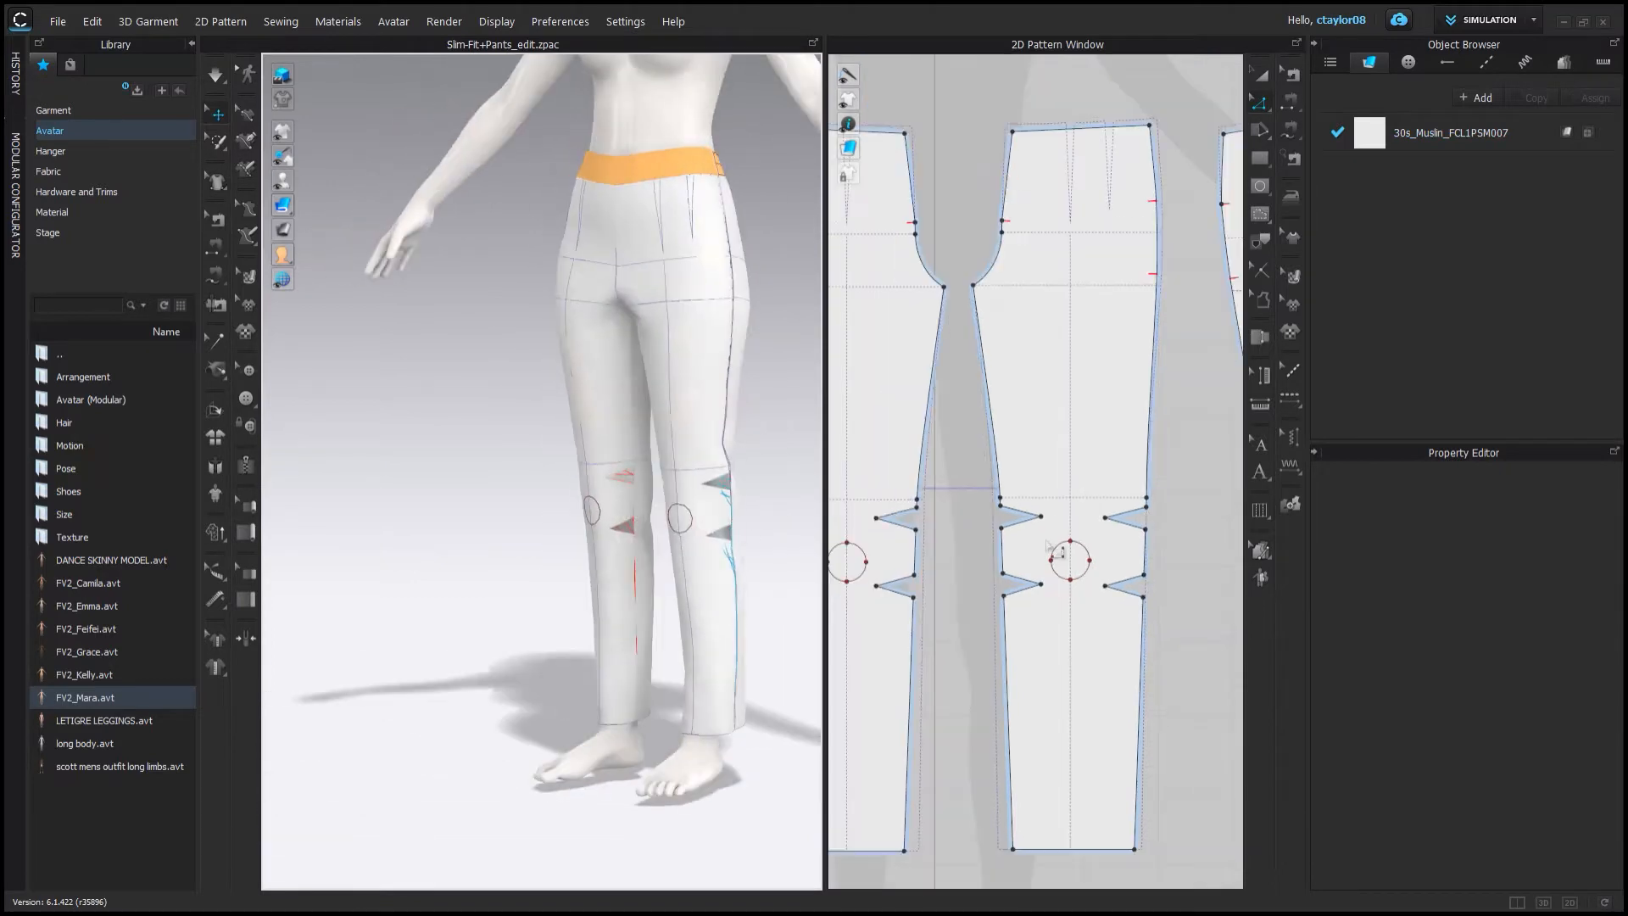
{"action": "scroll", "coordinate": [1024, 544], "scroll_direction": "up", "scroll_amount": 3}
{"action": "left_click", "coordinate": [896, 524]}
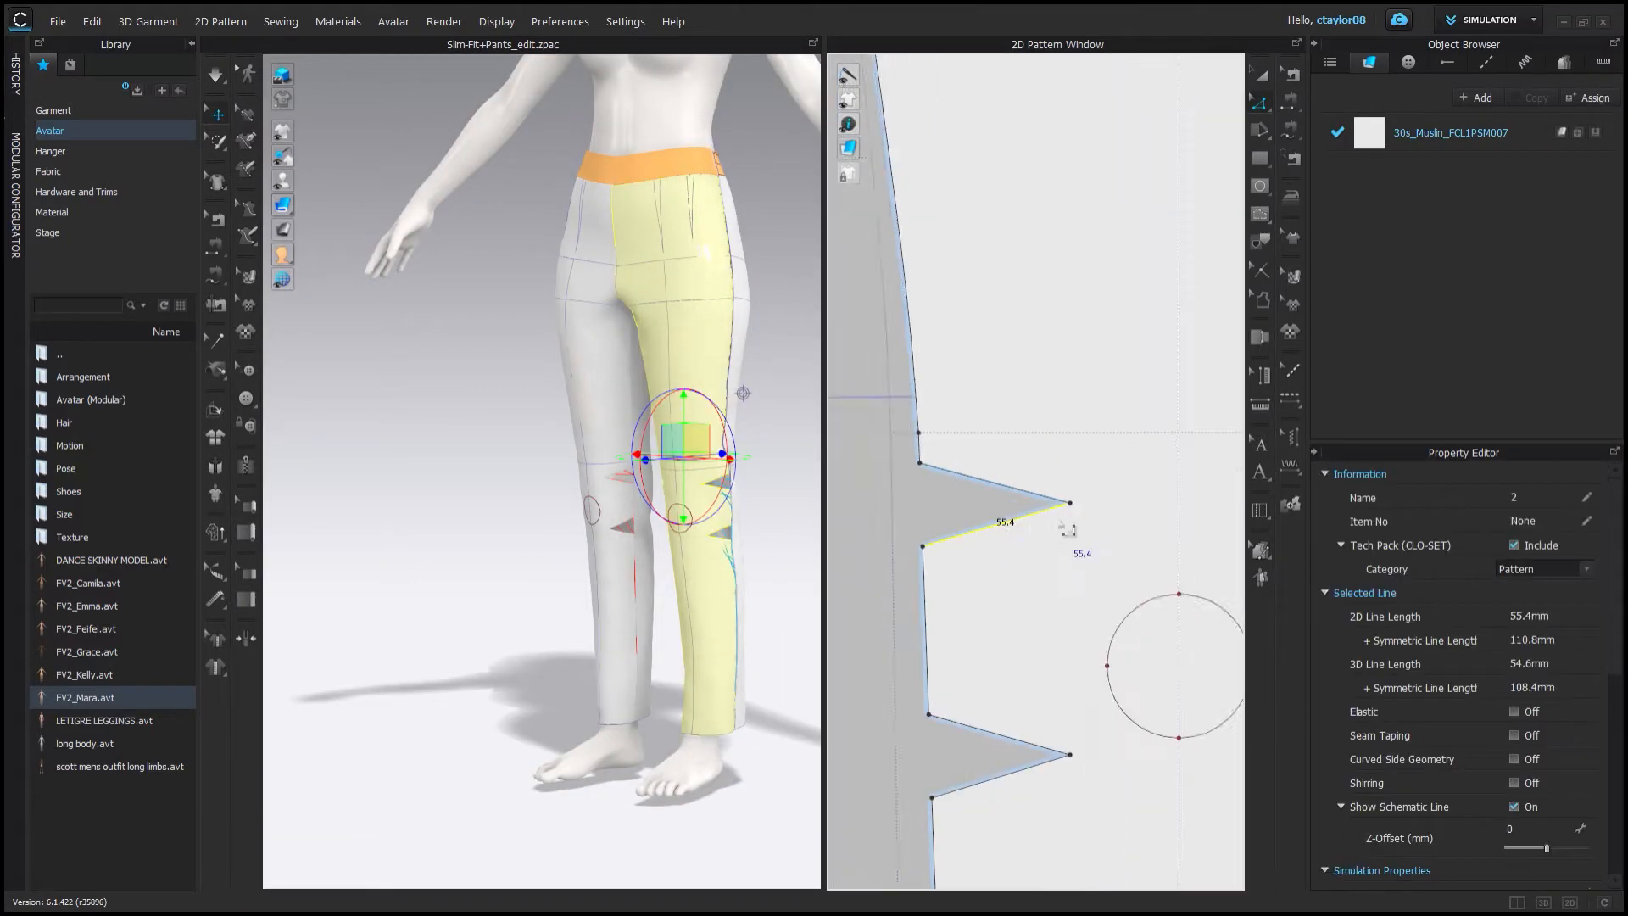
Create the knee wedge darts on the edges of the neighbouring pant piece.
{"action": "scroll", "coordinate": [1037, 602], "scroll_direction": "up", "scroll_amount": 5}
{"action": "left_click", "coordinate": [980, 689]}
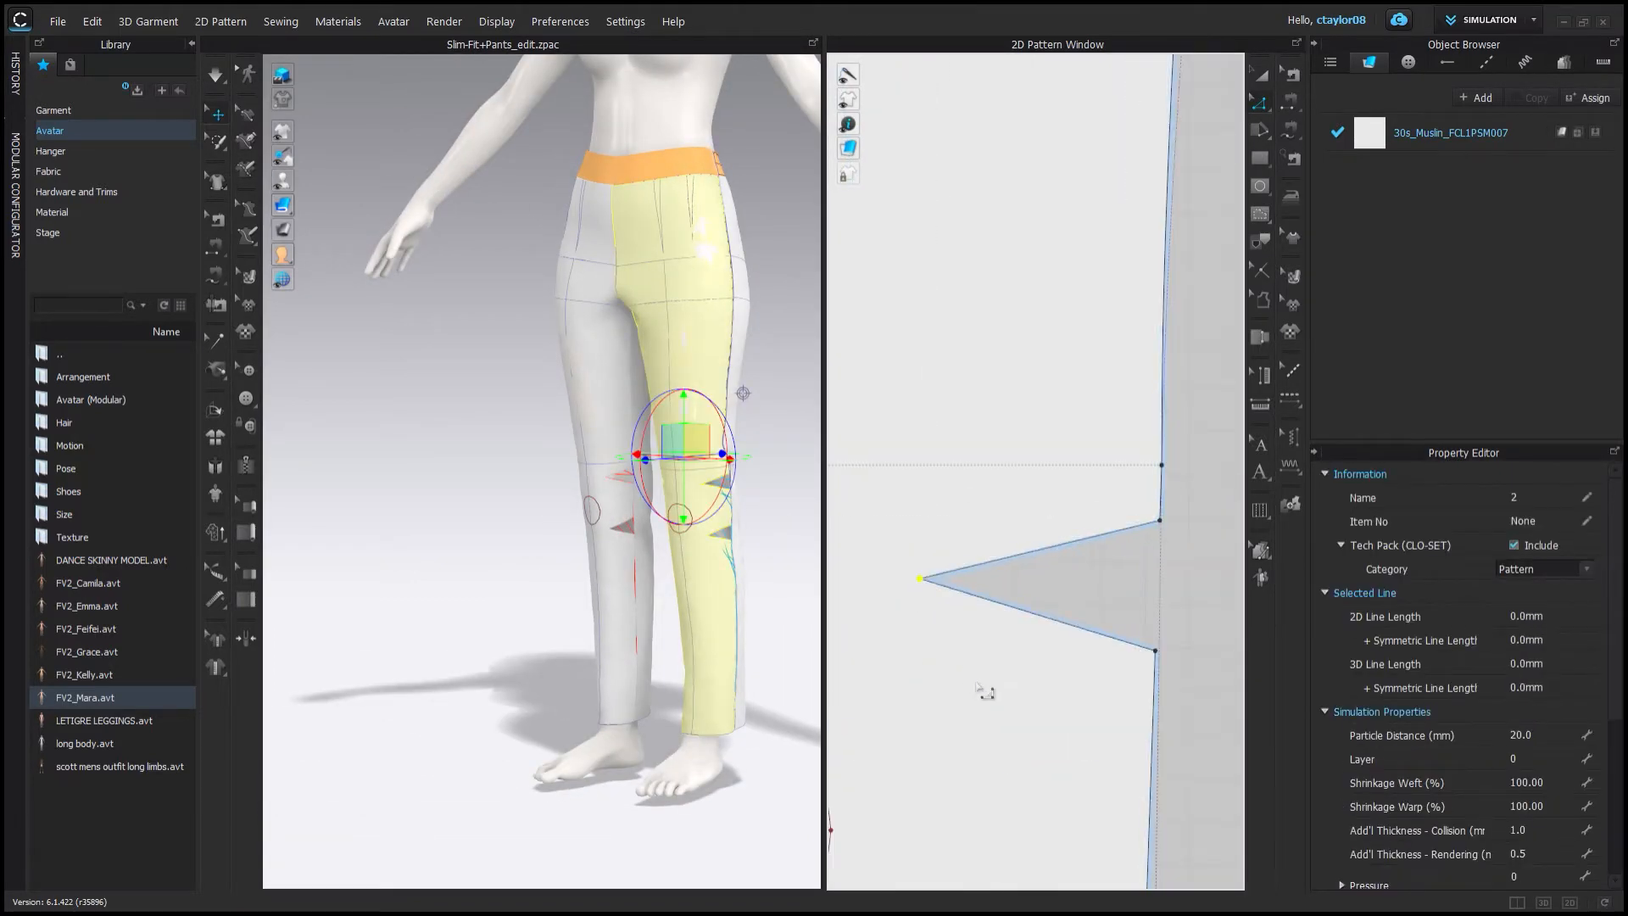
{"action": "scroll", "coordinate": [981, 689], "scroll_direction": "down", "scroll_amount": 4}
{"action": "scroll", "coordinate": [975, 797], "scroll_direction": "up", "scroll_amount": 4}
{"action": "left_click", "coordinate": [1076, 571]}
{"action": "left_click_drag", "start_coordinate": [960, 601], "coordinate": [967, 599]}
{"action": "scroll", "coordinate": [971, 600], "scroll_direction": "down", "scroll_amount": 5}
{"action": "scroll", "coordinate": [1104, 613], "scroll_direction": "up", "scroll_amount": 4}
{"action": "middle_click_drag", "start_coordinate": [1217, 604], "coordinate": [1097, 607]}
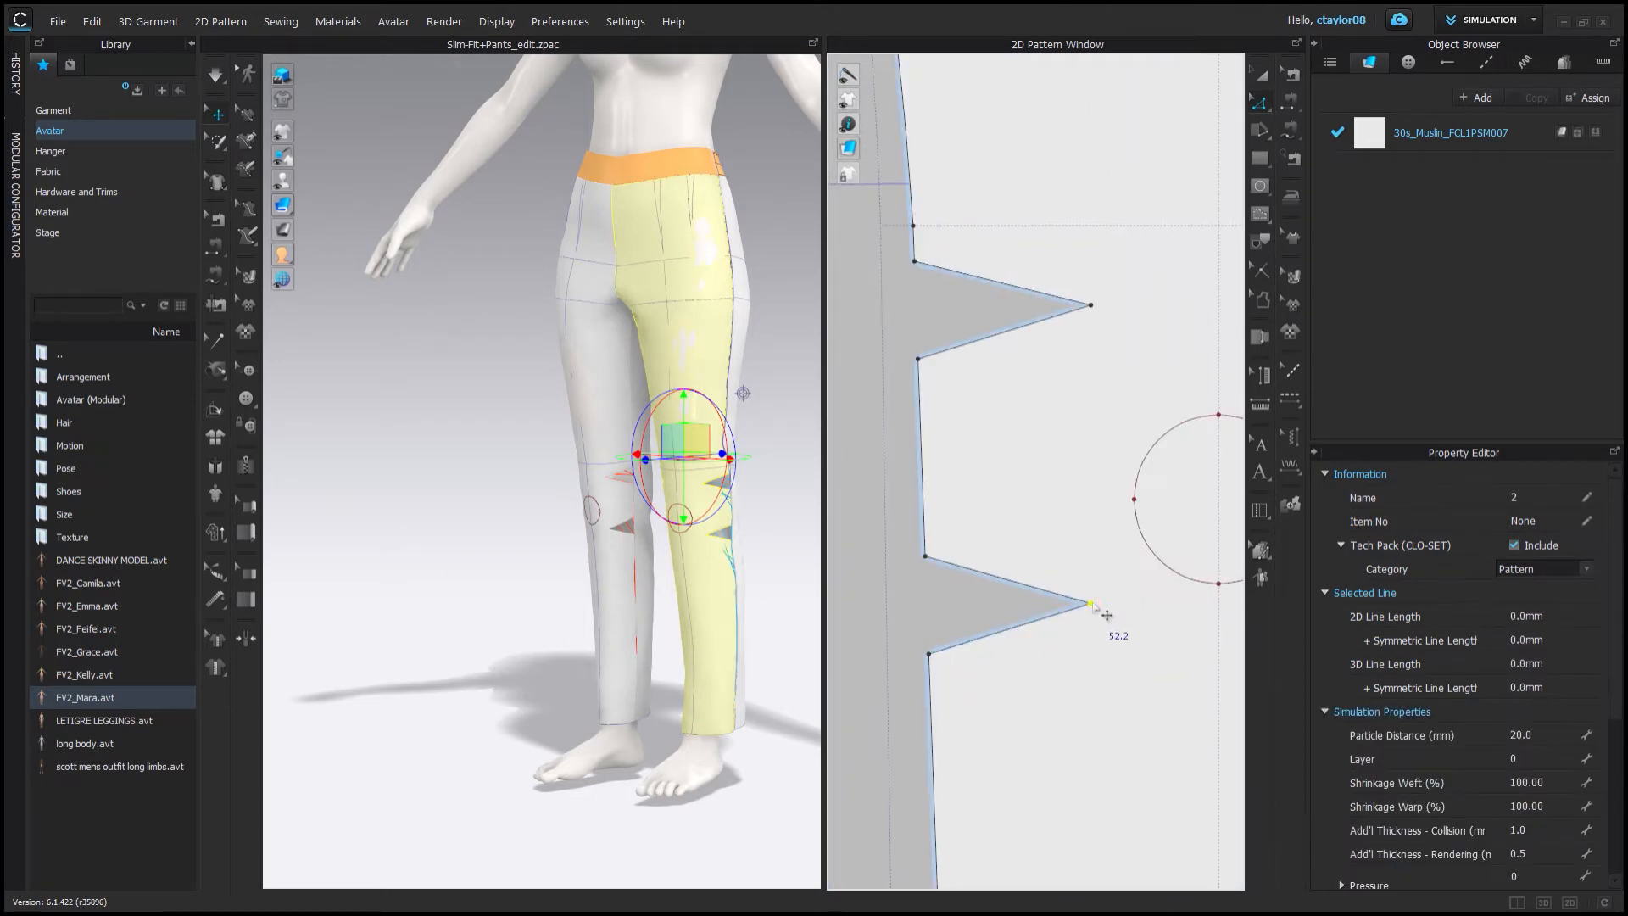
Move a wedge dart point upward and select the hem lines of the pant pieces.
{"action": "scroll", "coordinate": [878, 604], "scroll_direction": "down", "scroll_amount": 4}
{"action": "scroll", "coordinate": [992, 513], "scroll_direction": "down", "scroll_amount": 3}
{"action": "left_click", "coordinate": [1077, 463]}
{"action": "middle_click_drag", "start_coordinate": [1077, 463], "coordinate": [1028, 412]}
{"action": "left_click", "coordinate": [1259, 106]}
{"action": "left_click", "coordinate": [990, 627]}
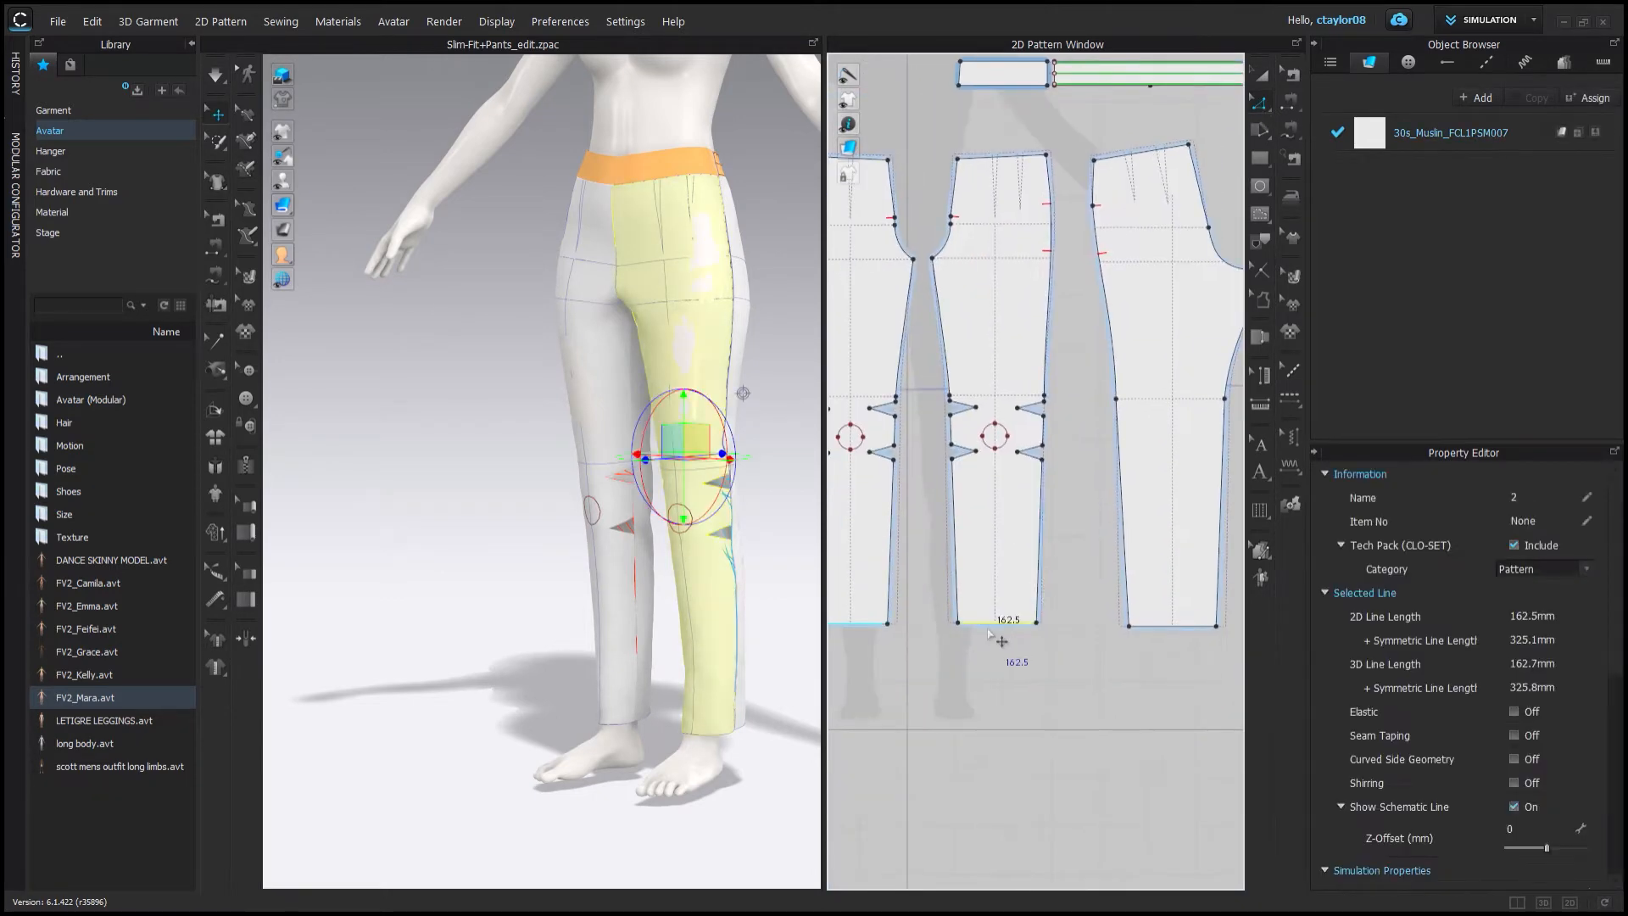
{"action": "left_click", "coordinate": [1060, 608]}
{"action": "scroll", "coordinate": [911, 652], "scroll_direction": "down", "scroll_amount": 2}
Segment-sew the side seam segments below the knee wedges between the adjoining pant pieces.
{"action": "left_click", "coordinate": [217, 221]}
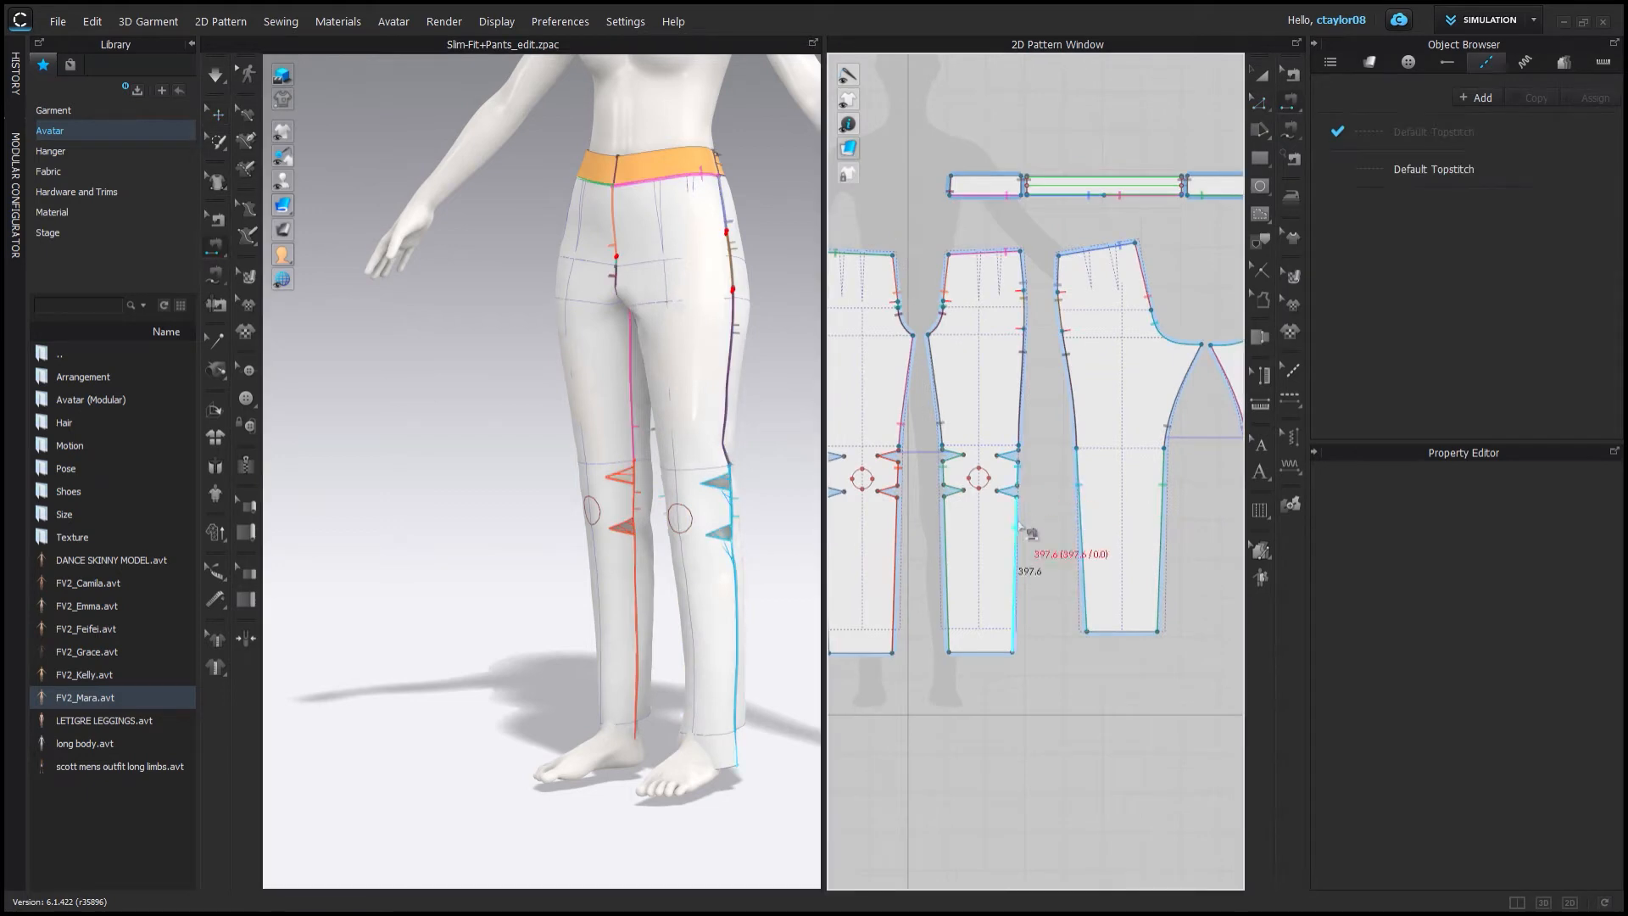
{"action": "scroll", "coordinate": [912, 496], "scroll_direction": "up", "scroll_amount": 5}
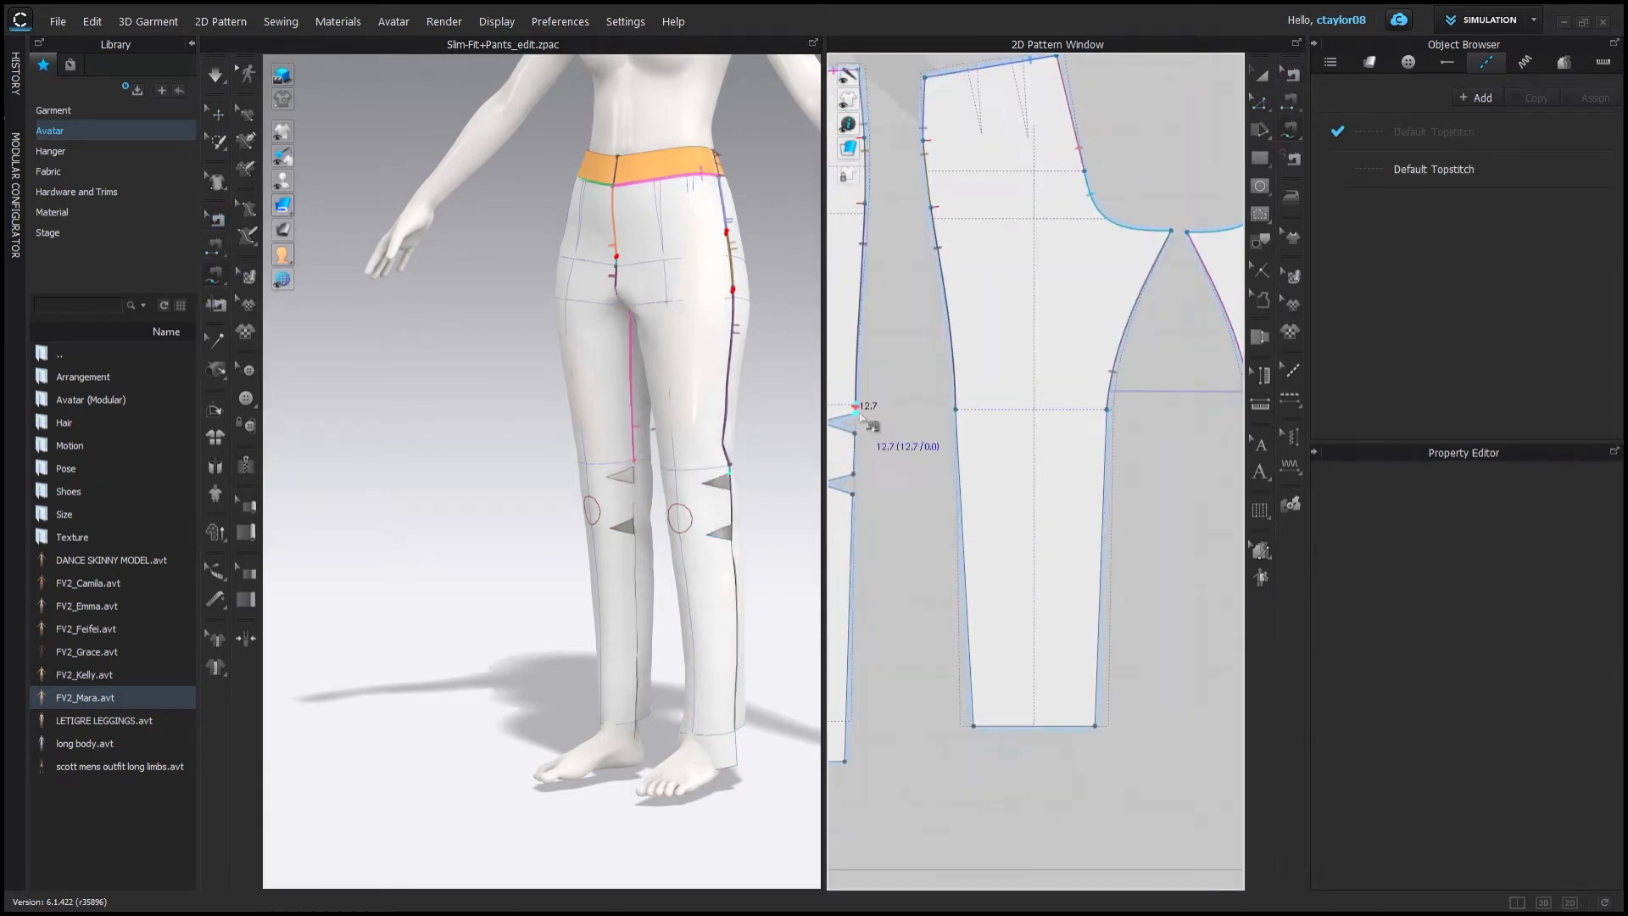
{"action": "left_click", "coordinate": [1048, 730]}
{"action": "scroll", "coordinate": [1050, 547], "scroll_direction": "down", "scroll_amount": 3}
{"action": "left_click", "coordinate": [882, 462]}
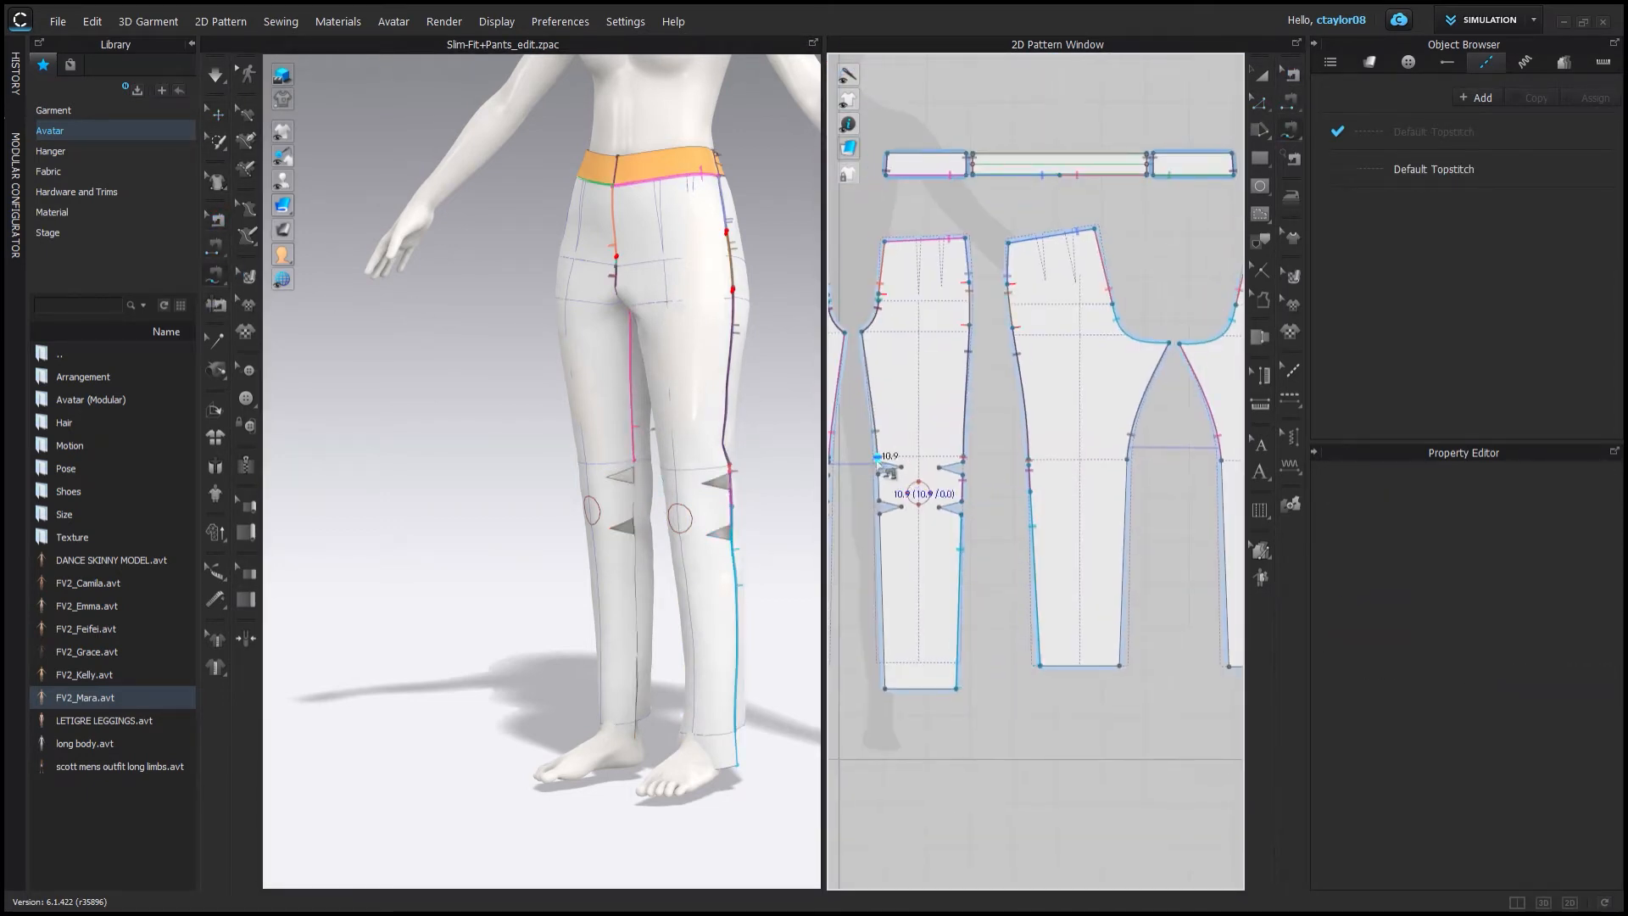
{"action": "scroll", "coordinate": [1132, 465], "scroll_direction": "up", "scroll_amount": 5}
{"action": "left_click", "coordinate": [1127, 453]}
{"action": "left_click", "coordinate": [1132, 468]}
{"action": "scroll", "coordinate": [1102, 474], "scroll_direction": "down", "scroll_amount": 5}
{"action": "left_click", "coordinate": [1154, 480]}
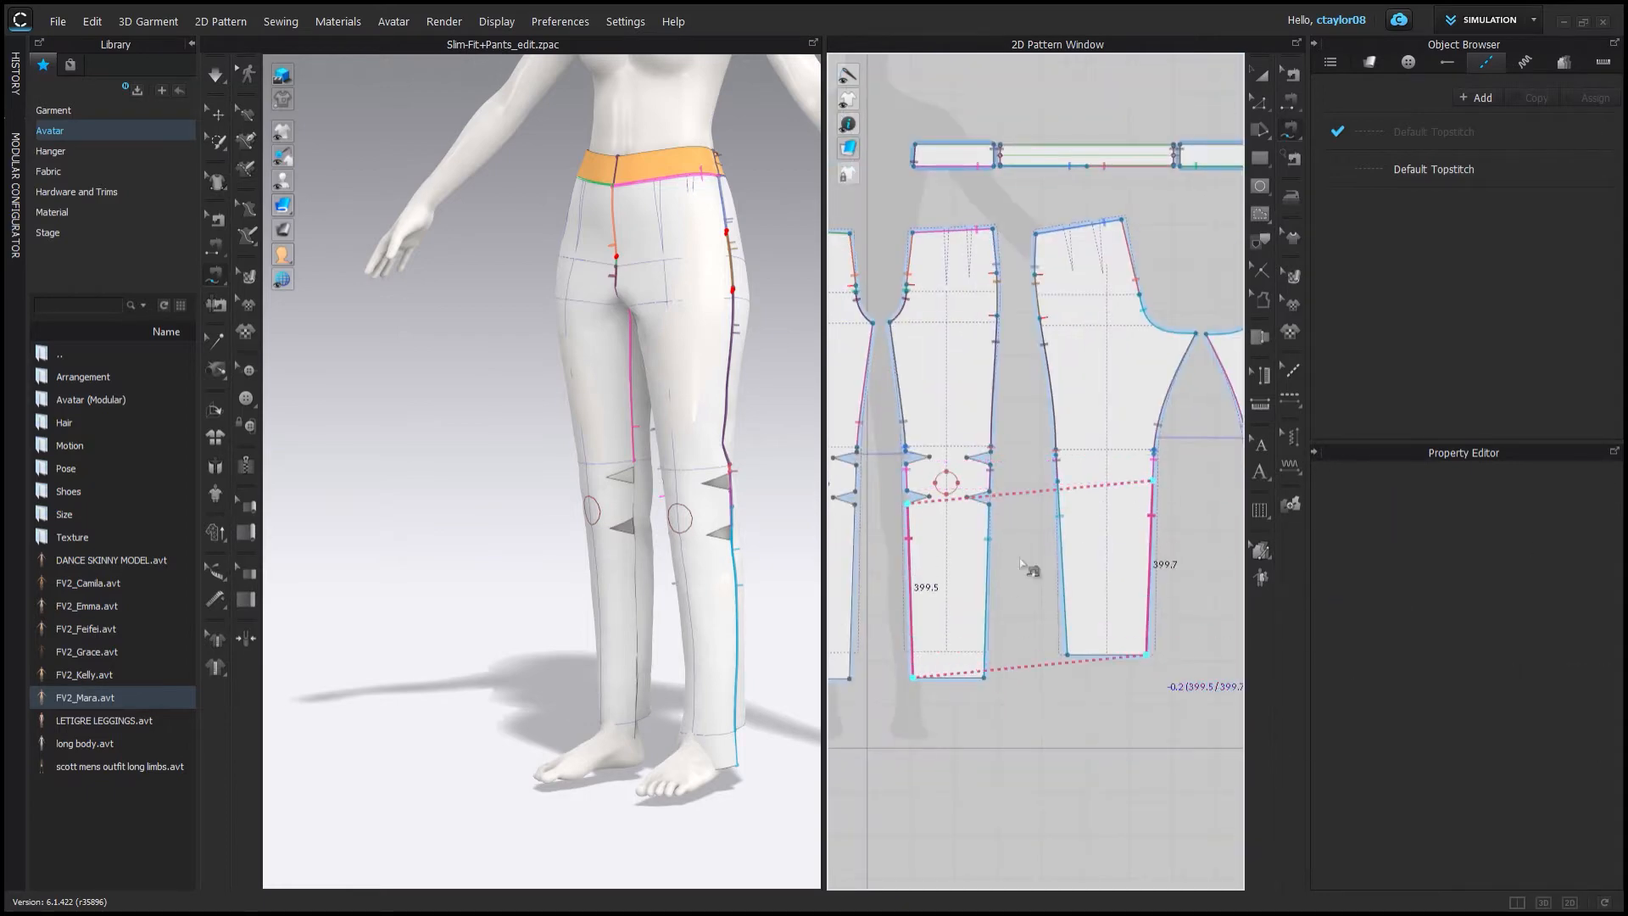
Sew the remaining lower leg seam segments on the inseams between the pant pieces.
{"action": "scroll", "coordinate": [1019, 543], "scroll_direction": "down", "scroll_amount": 3}
{"action": "scroll", "coordinate": [913, 476], "scroll_direction": "up", "scroll_amount": 4}
{"action": "left_click", "coordinate": [913, 477]}
{"action": "middle_click_drag", "start_coordinate": [1077, 483], "coordinate": [1230, 501]}
{"action": "left_click", "coordinate": [1075, 476]}
{"action": "left_click", "coordinate": [915, 479]}
{"action": "scroll", "coordinate": [903, 471], "scroll_direction": "up", "scroll_amount": 4}
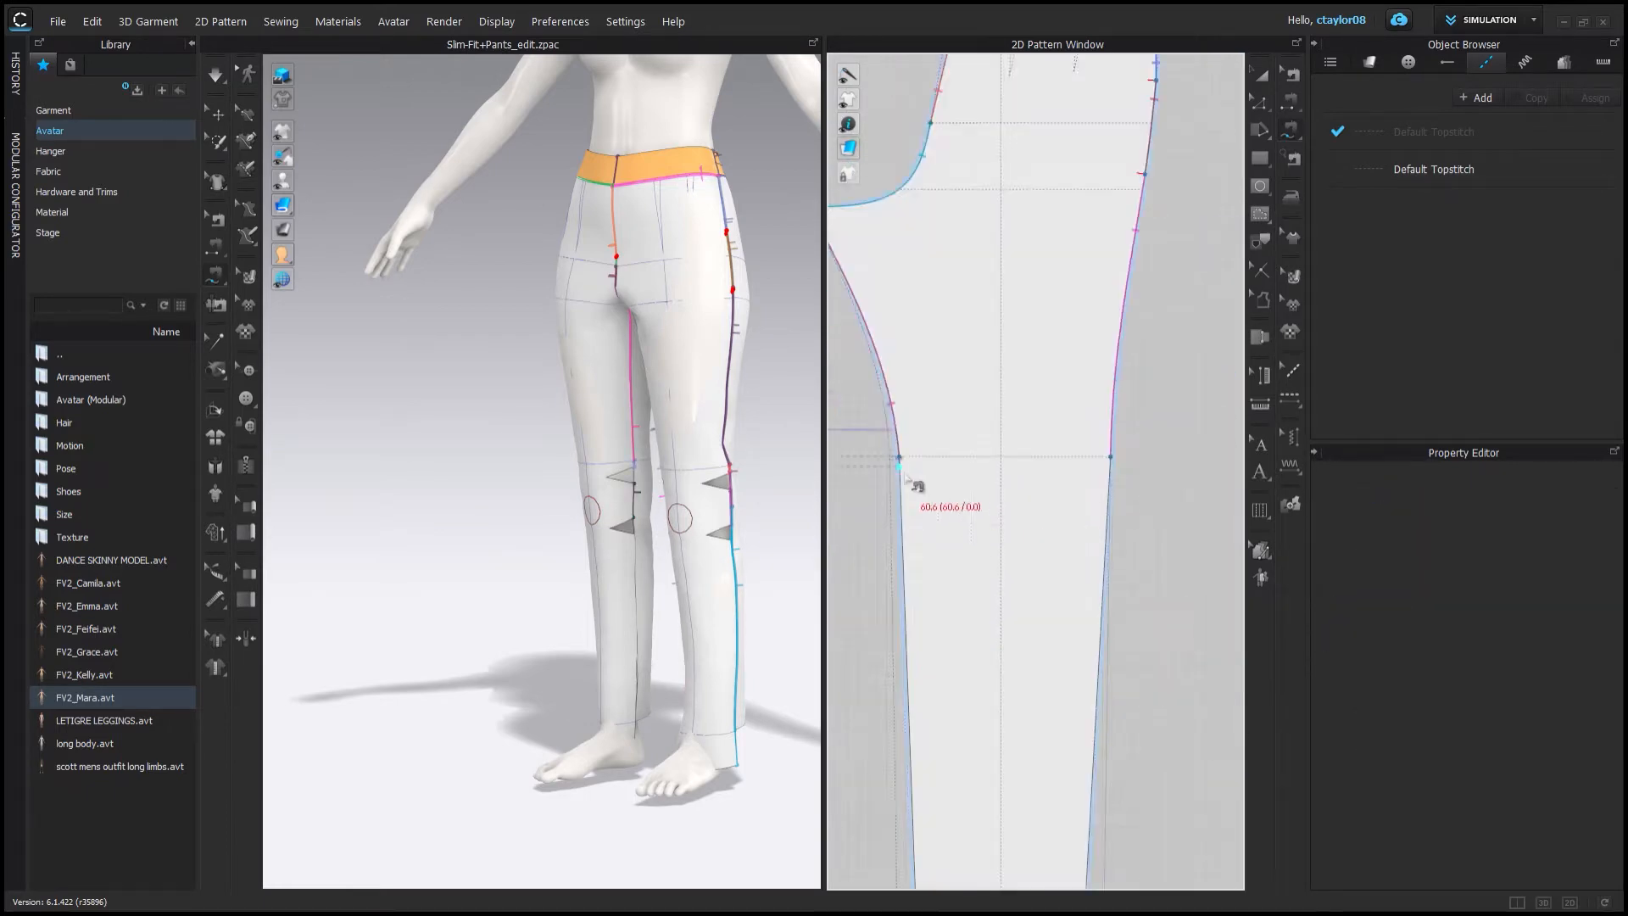
{"action": "left_click", "coordinate": [904, 472]}
{"action": "scroll", "coordinate": [906, 514], "scroll_direction": "down", "scroll_amount": 4}
{"action": "left_click", "coordinate": [907, 696]}
{"action": "scroll", "coordinate": [975, 560], "scroll_direction": "up", "scroll_amount": 3}
{"action": "left_click", "coordinate": [971, 723]}
{"action": "scroll", "coordinate": [970, 500], "scroll_direction": "up", "scroll_amount": 4}
{"action": "left_click", "coordinate": [971, 500]}
{"action": "scroll", "coordinate": [975, 500], "scroll_direction": "down", "scroll_amount": 4}
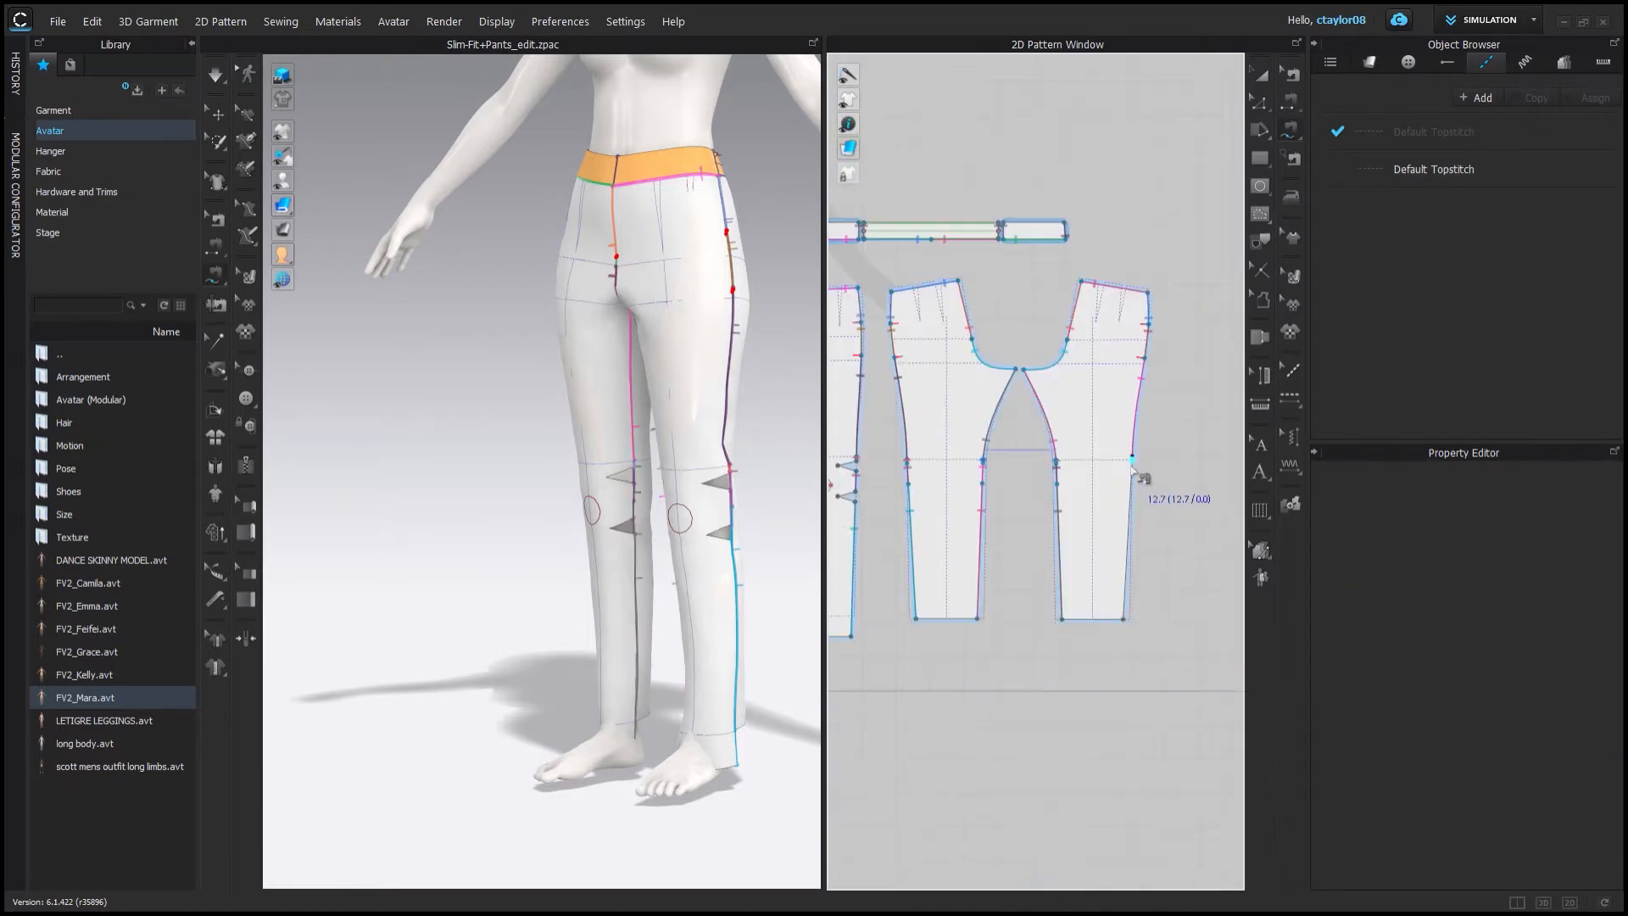
Sew the leg seam segments above the knee wedges between the pant pieces.
{"action": "left_click", "coordinate": [1132, 466]}
{"action": "left_click", "coordinate": [945, 502]}
{"action": "middle_click_drag", "start_coordinate": [886, 474], "coordinate": [1157, 560]}
{"action": "left_click", "coordinate": [1083, 529]}
{"action": "left_click", "coordinate": [1019, 580]}
{"action": "left_click", "coordinate": [986, 534]}
{"action": "left_click", "coordinate": [986, 614]}
Sew the two edges of each knee wedge dart together.
{"action": "scroll", "coordinate": [1014, 559], "scroll_direction": "up", "scroll_amount": 3}
{"action": "scroll", "coordinate": [1014, 564], "scroll_direction": "up", "scroll_amount": 3}
{"action": "key", "text": "n"}
{"action": "left_click", "coordinate": [896, 484]}
{"action": "left_click", "coordinate": [1009, 493]}
{"action": "middle_click_drag", "start_coordinate": [1141, 500], "coordinate": [1024, 502]}
{"action": "scroll", "coordinate": [1017, 507], "scroll_direction": "up", "scroll_amount": 3}
{"action": "left_click", "coordinate": [1008, 467]}
{"action": "left_click", "coordinate": [1009, 484]}
{"action": "left_click", "coordinate": [1004, 565]}
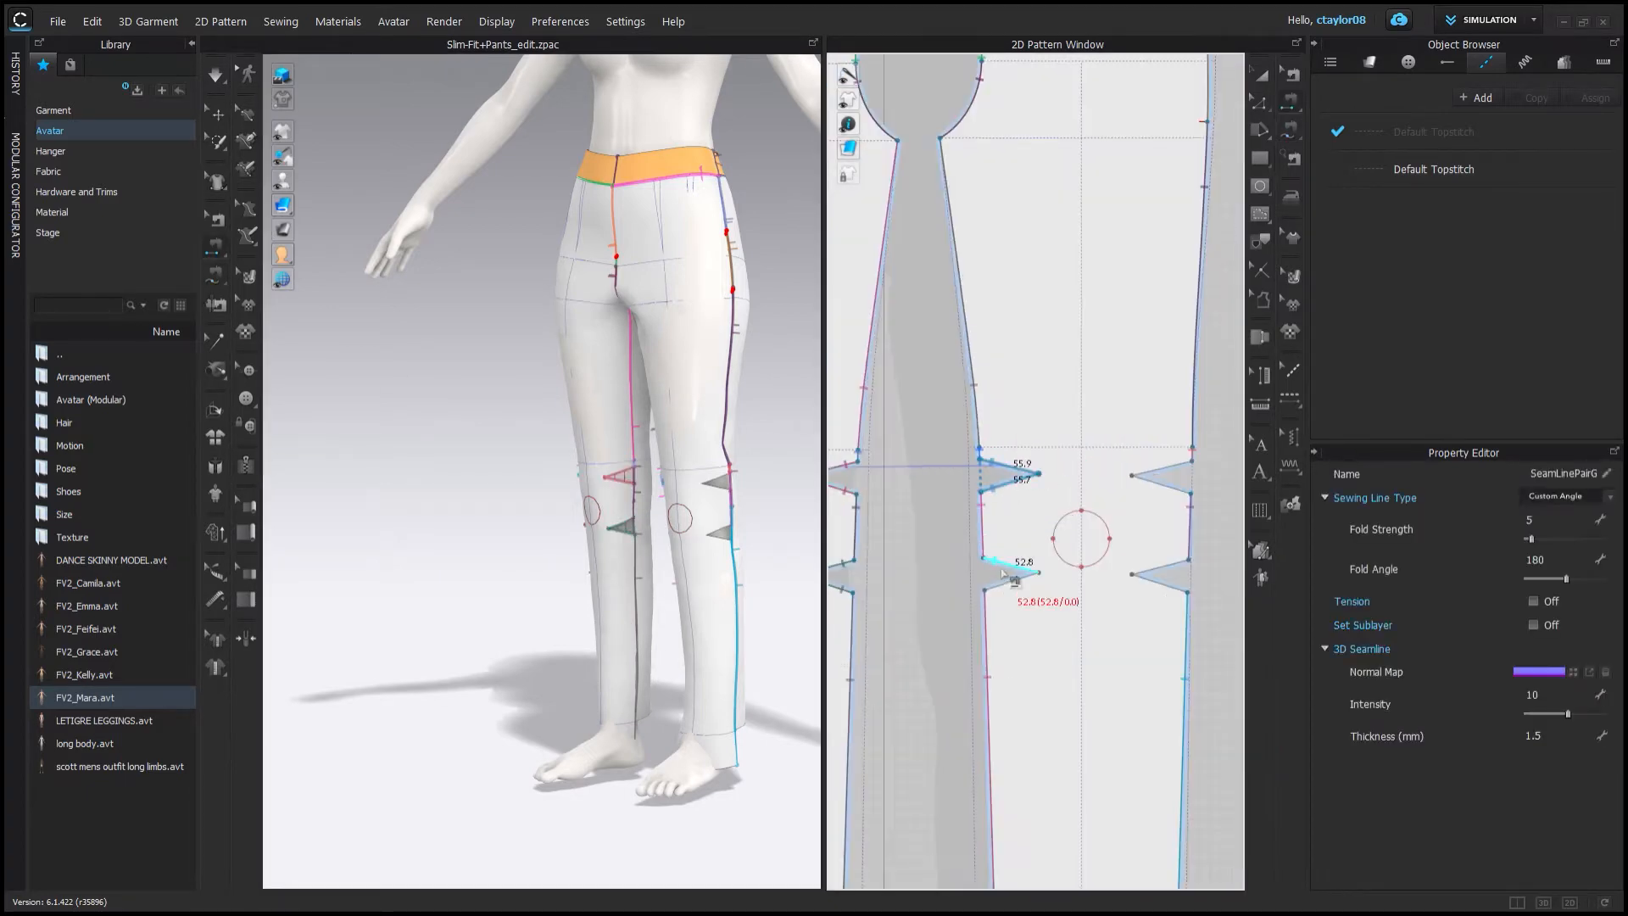
{"action": "left_click", "coordinate": [1180, 486]}
Simulate the pants with the new knee darts and drag the leg in 3D to settle the fit.
{"action": "key", "text": "space"}
{"action": "left_click_drag", "start_coordinate": [614, 691], "coordinate": [610, 720]}
{"action": "right_click_drag", "start_coordinate": [509, 301], "coordinate": [258, 295]}
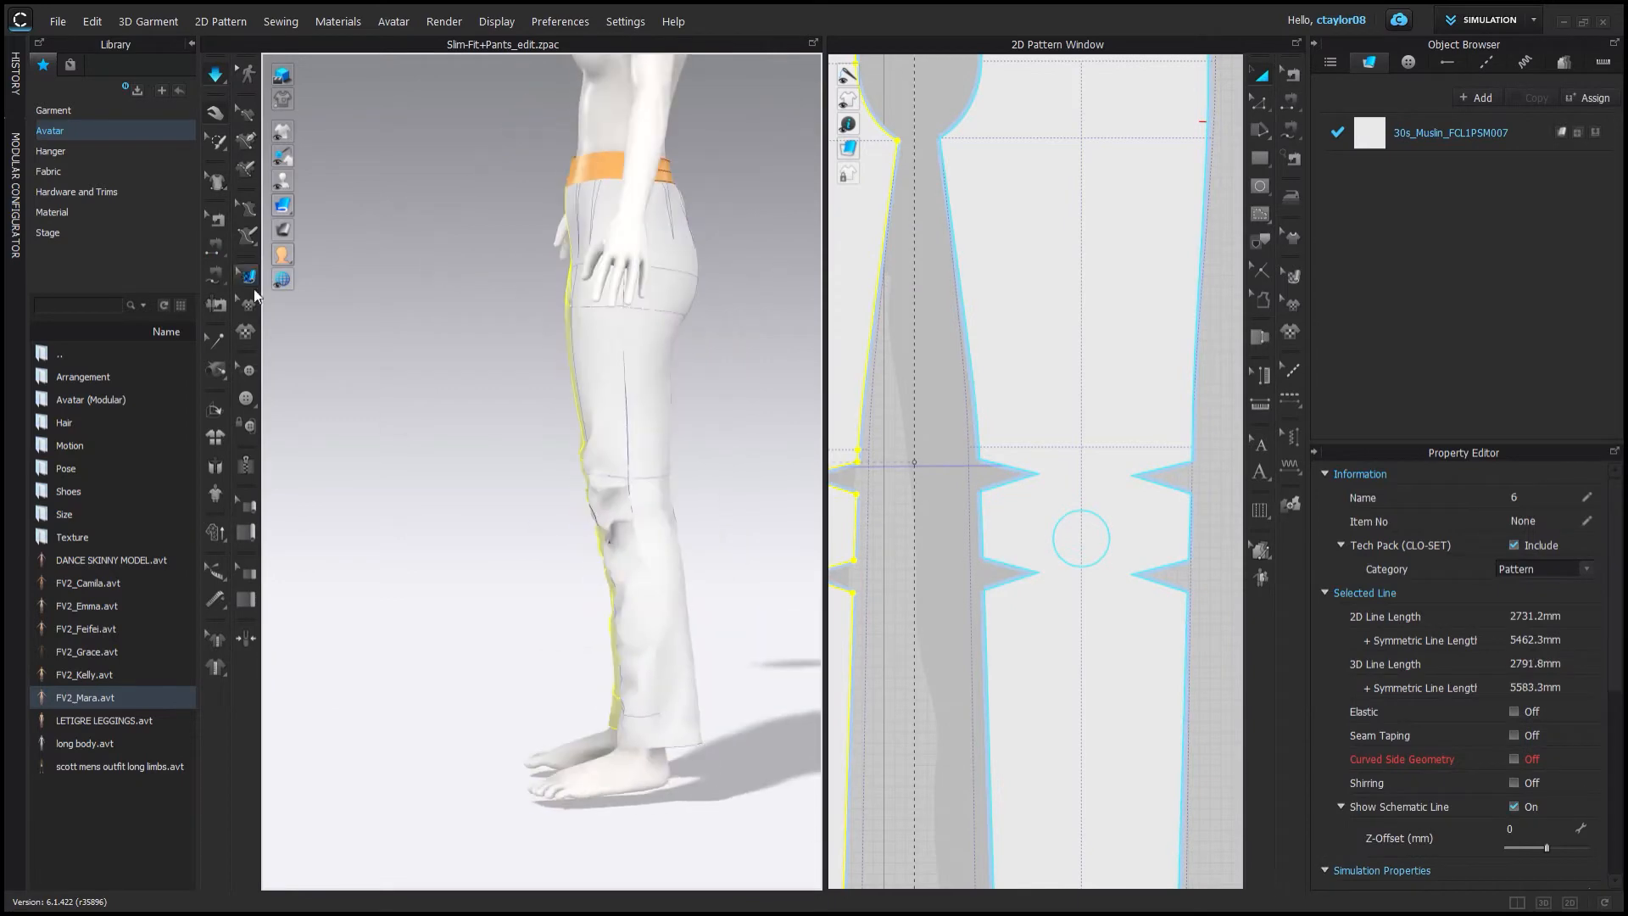
{"action": "left_click", "coordinate": [383, 186]}
{"action": "left_click", "coordinate": [618, 509]}
{"action": "left_click_drag", "start_coordinate": [645, 585], "coordinate": [695, 593]}
{"action": "right_click_drag", "start_coordinate": [695, 594], "coordinate": [493, 455]}
{"action": "scroll", "coordinate": [494, 455], "scroll_direction": "down", "scroll_amount": 3}
{"action": "key", "text": "q"}
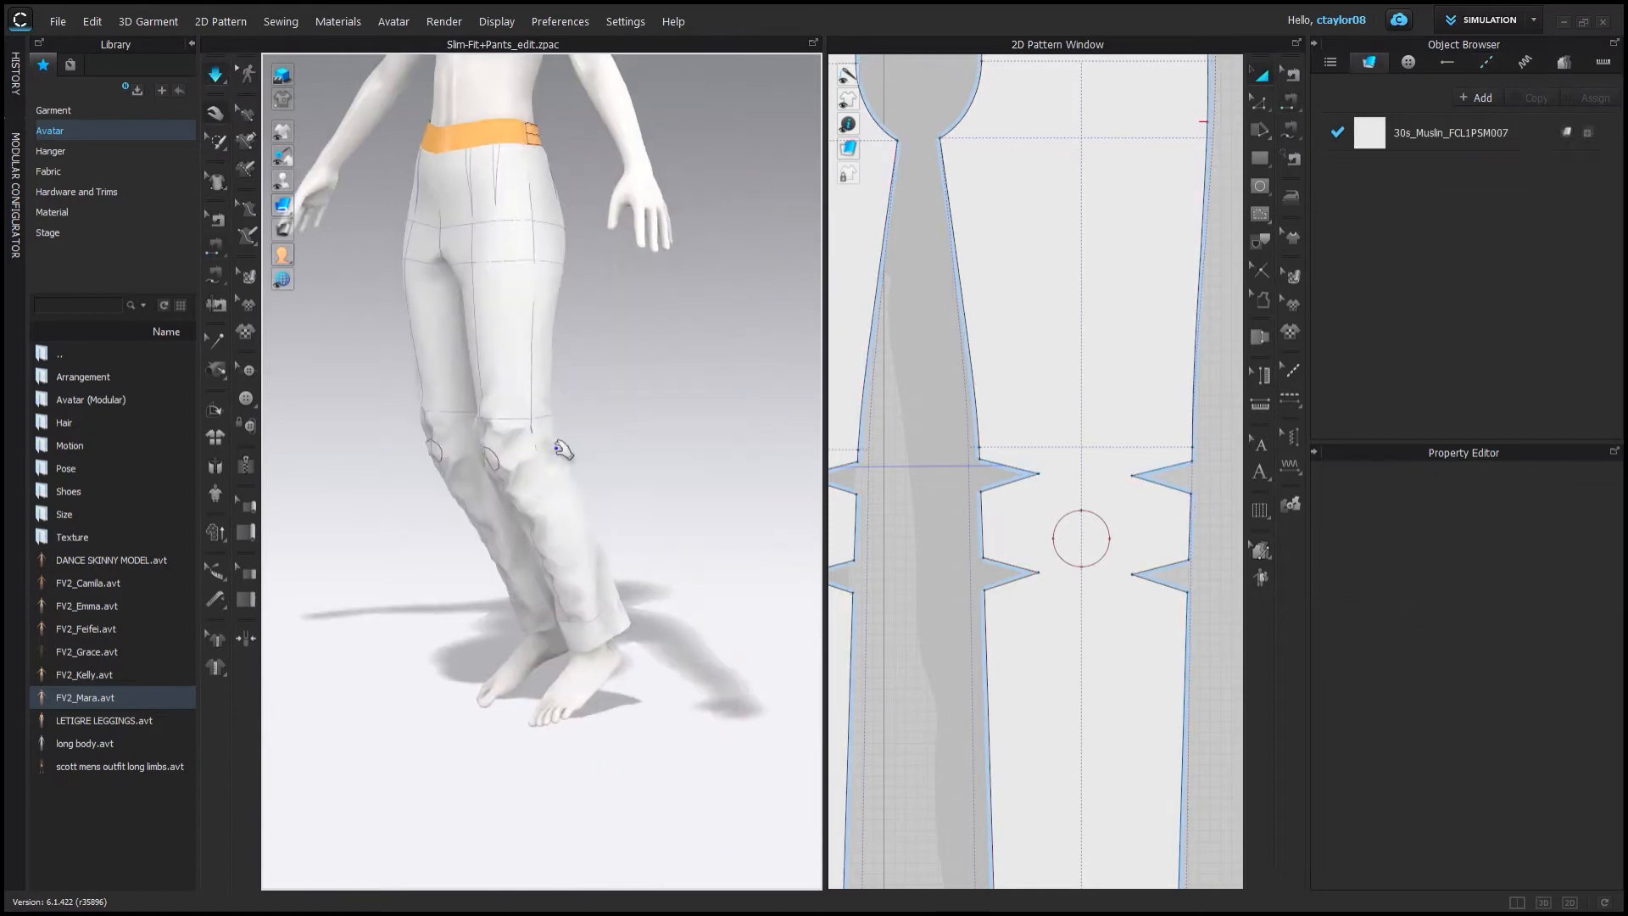
Orbit around the simulated pants to inspect the knee fit from the front and back.
{"action": "left_click", "coordinate": [385, 509]}
{"action": "scroll", "coordinate": [585, 549], "scroll_direction": "up", "scroll_amount": 3}
{"action": "right_click_drag", "start_coordinate": [582, 549], "coordinate": [683, 533]}
{"action": "scroll", "coordinate": [752, 443], "scroll_direction": "down", "scroll_amount": 4}
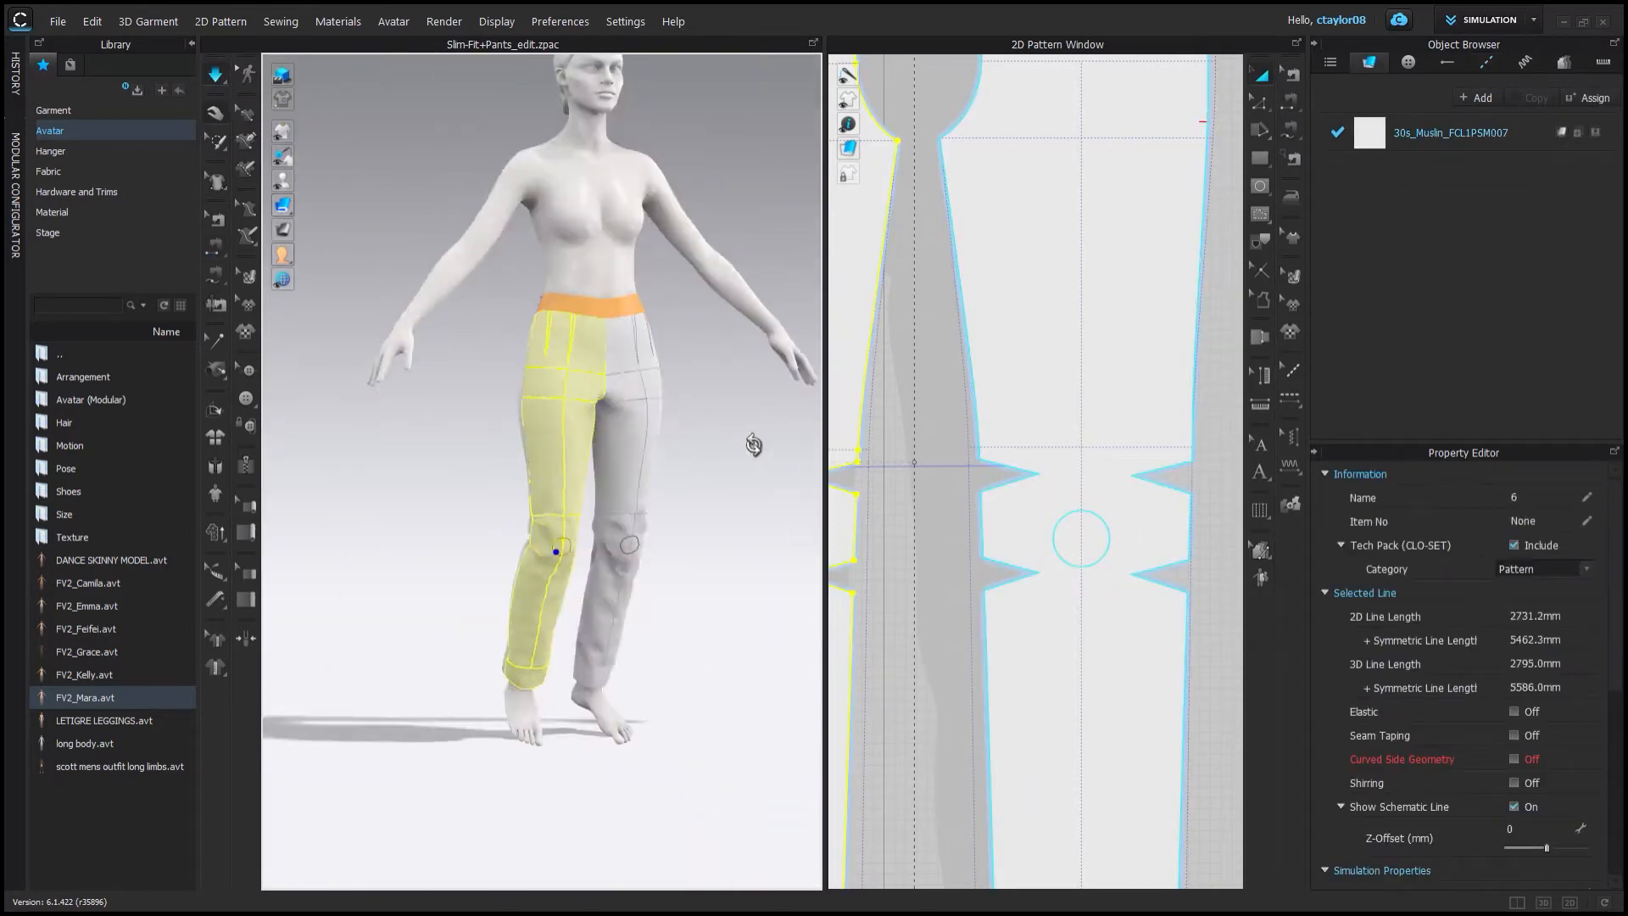
{"action": "scroll", "coordinate": [752, 444], "scroll_direction": "up", "scroll_amount": 3}
{"action": "right_click_drag", "start_coordinate": [752, 444], "coordinate": [720, 351]}
{"action": "scroll", "coordinate": [1005, 371], "scroll_direction": "down", "scroll_amount": 5}
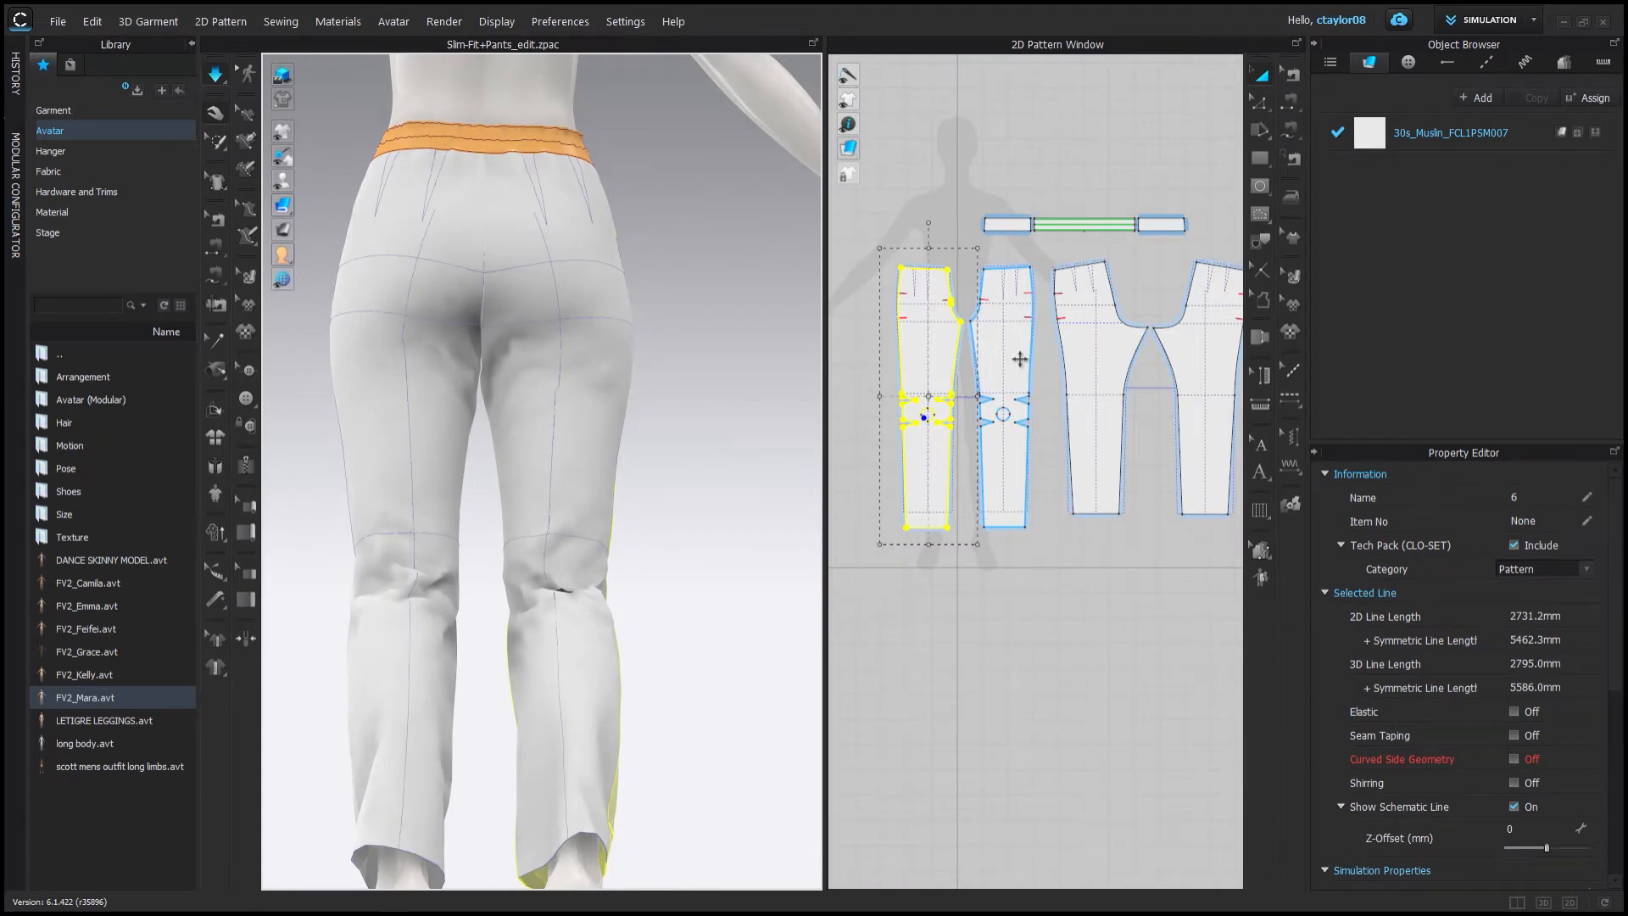
Add points on the crotch curves of the back pant pieces near the inseam junction.
{"action": "scroll", "coordinate": [1019, 359], "scroll_direction": "up", "scroll_amount": 6}
{"action": "left_click", "coordinate": [1061, 292]}
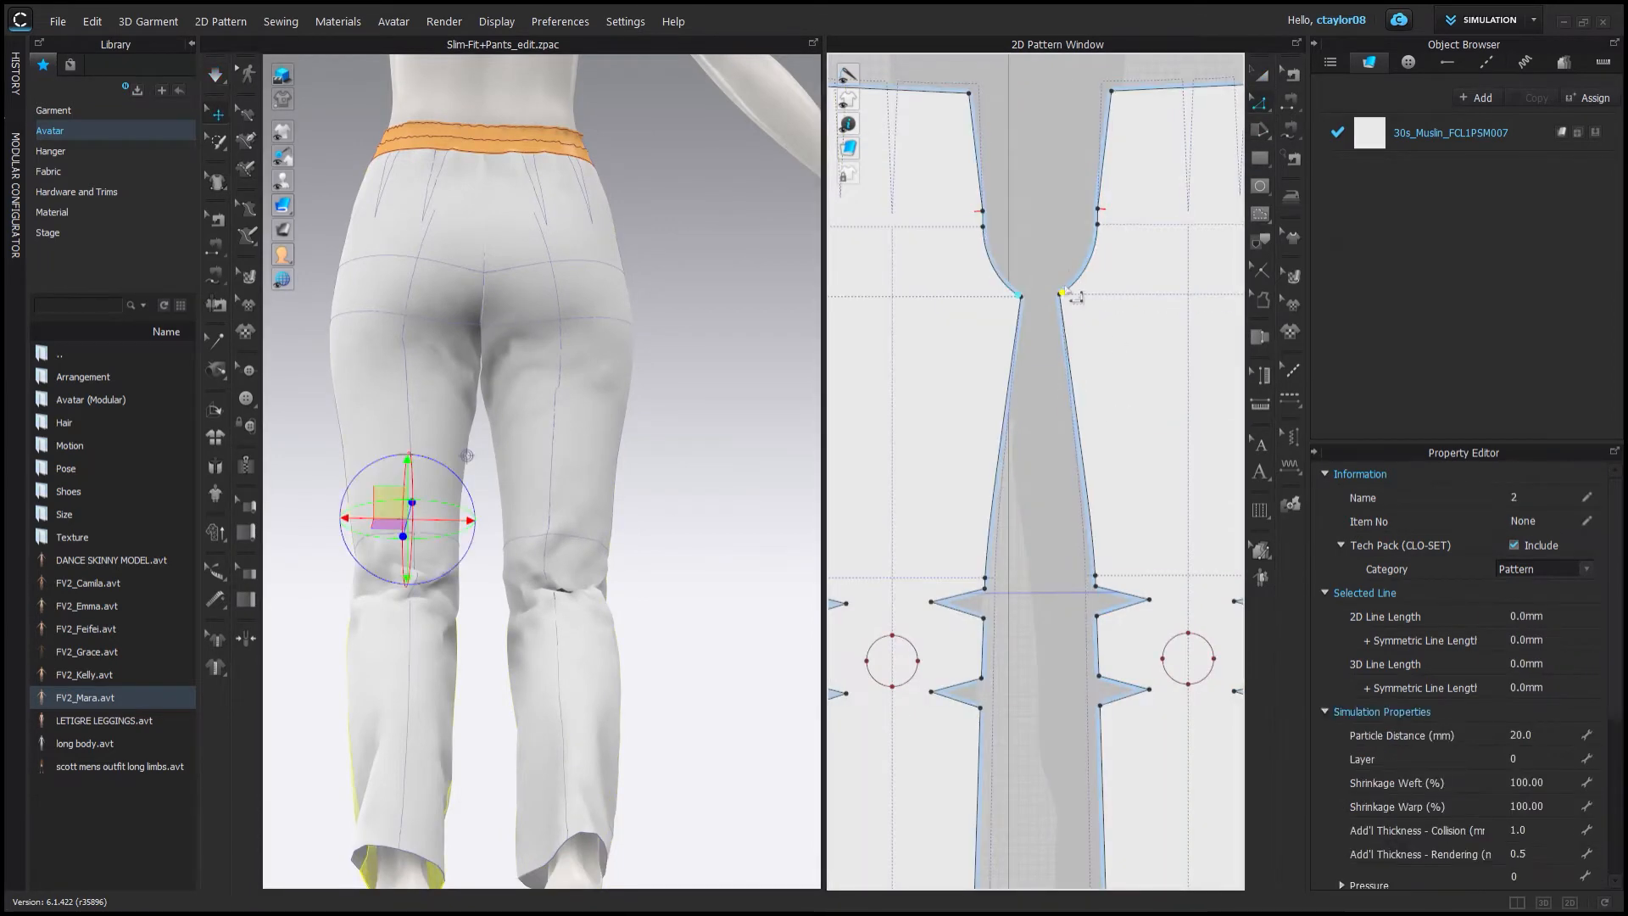
{"action": "key", "text": "Return"}
{"action": "scroll", "coordinate": [1114, 417], "scroll_direction": "down", "scroll_amount": 4}
{"action": "middle_click_drag", "start_coordinate": [1221, 382], "coordinate": [1119, 345]}
{"action": "scroll", "coordinate": [1000, 339], "scroll_direction": "up", "scroll_amount": 4}
{"action": "right_click", "coordinate": [979, 342]}
{"action": "left_click", "coordinate": [1031, 475]}
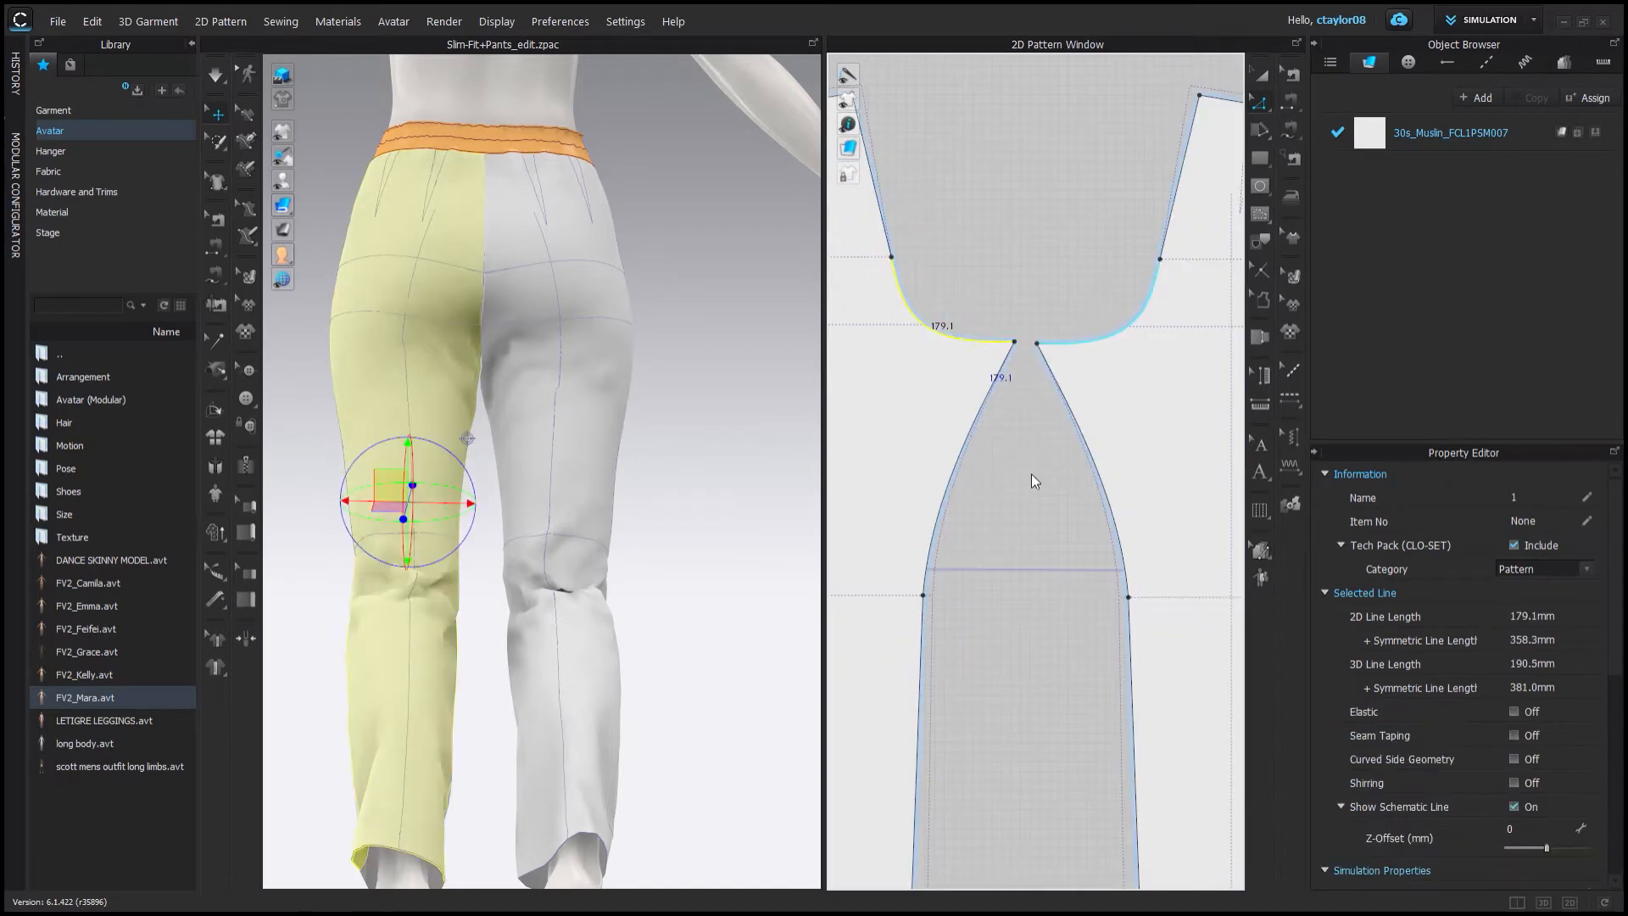
{"action": "key", "text": "Return"}
{"action": "scroll", "coordinate": [978, 507], "scroll_direction": "down", "scroll_amount": 4}
{"action": "middle_click_drag", "start_coordinate": [977, 509], "coordinate": [1032, 494]}
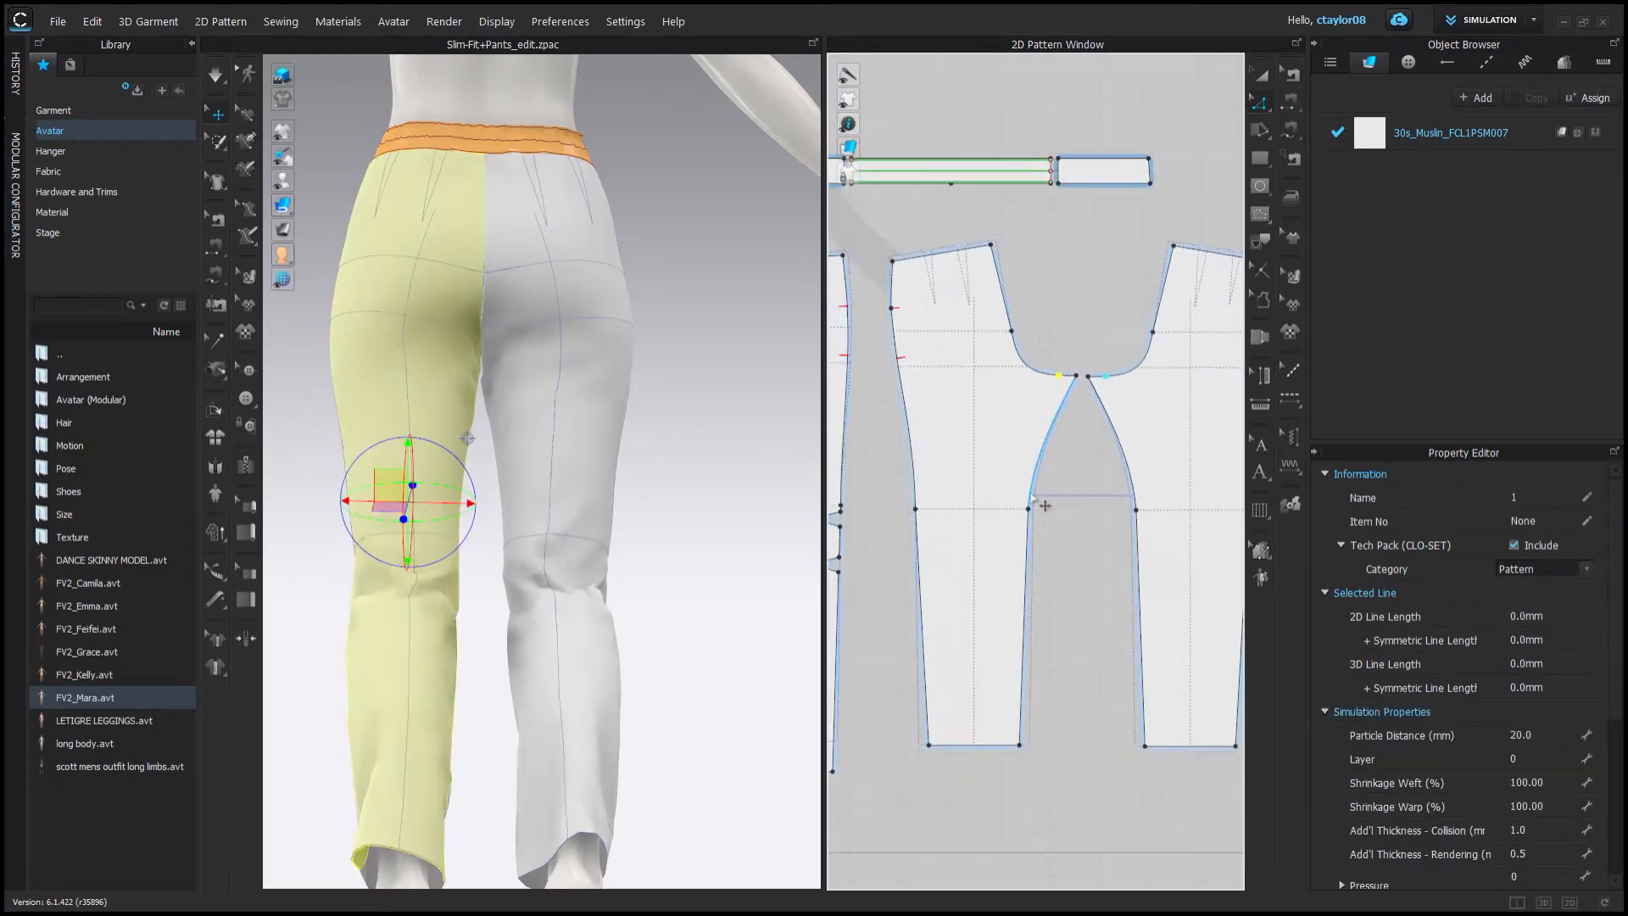
{"action": "scroll", "coordinate": [1044, 520], "scroll_direction": "up", "scroll_amount": 5}
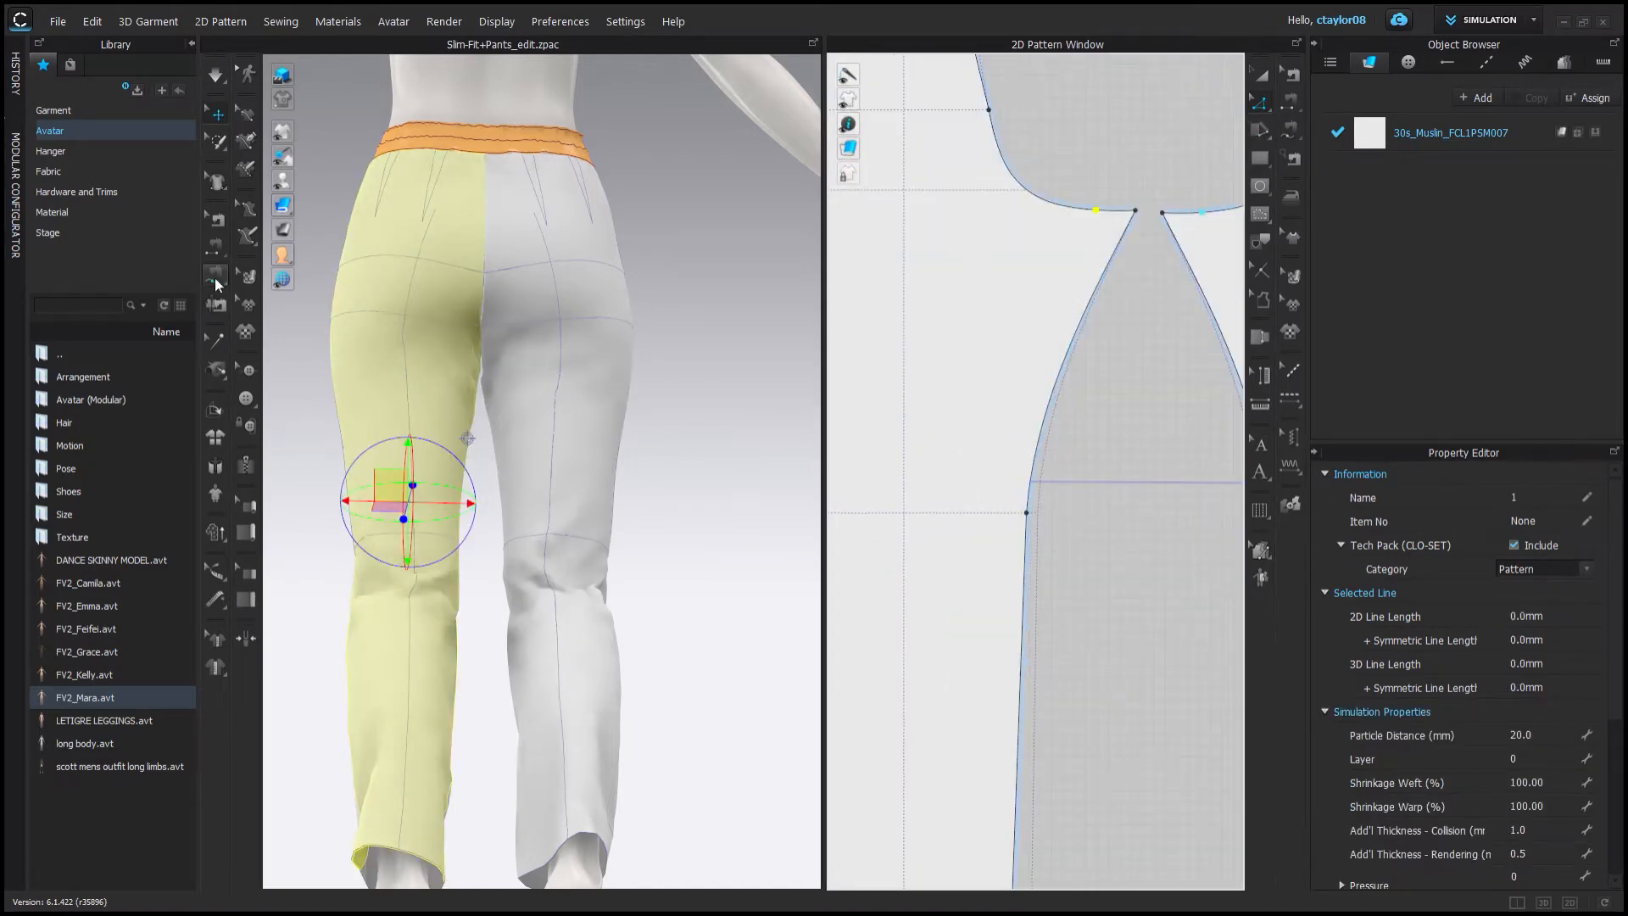
Draw internal lines from the crotch curve down along the inseam of the pant pieces.
{"action": "left_click", "coordinate": [1260, 185]}
{"action": "scroll", "coordinate": [1021, 486], "scroll_direction": "down", "scroll_amount": 2}
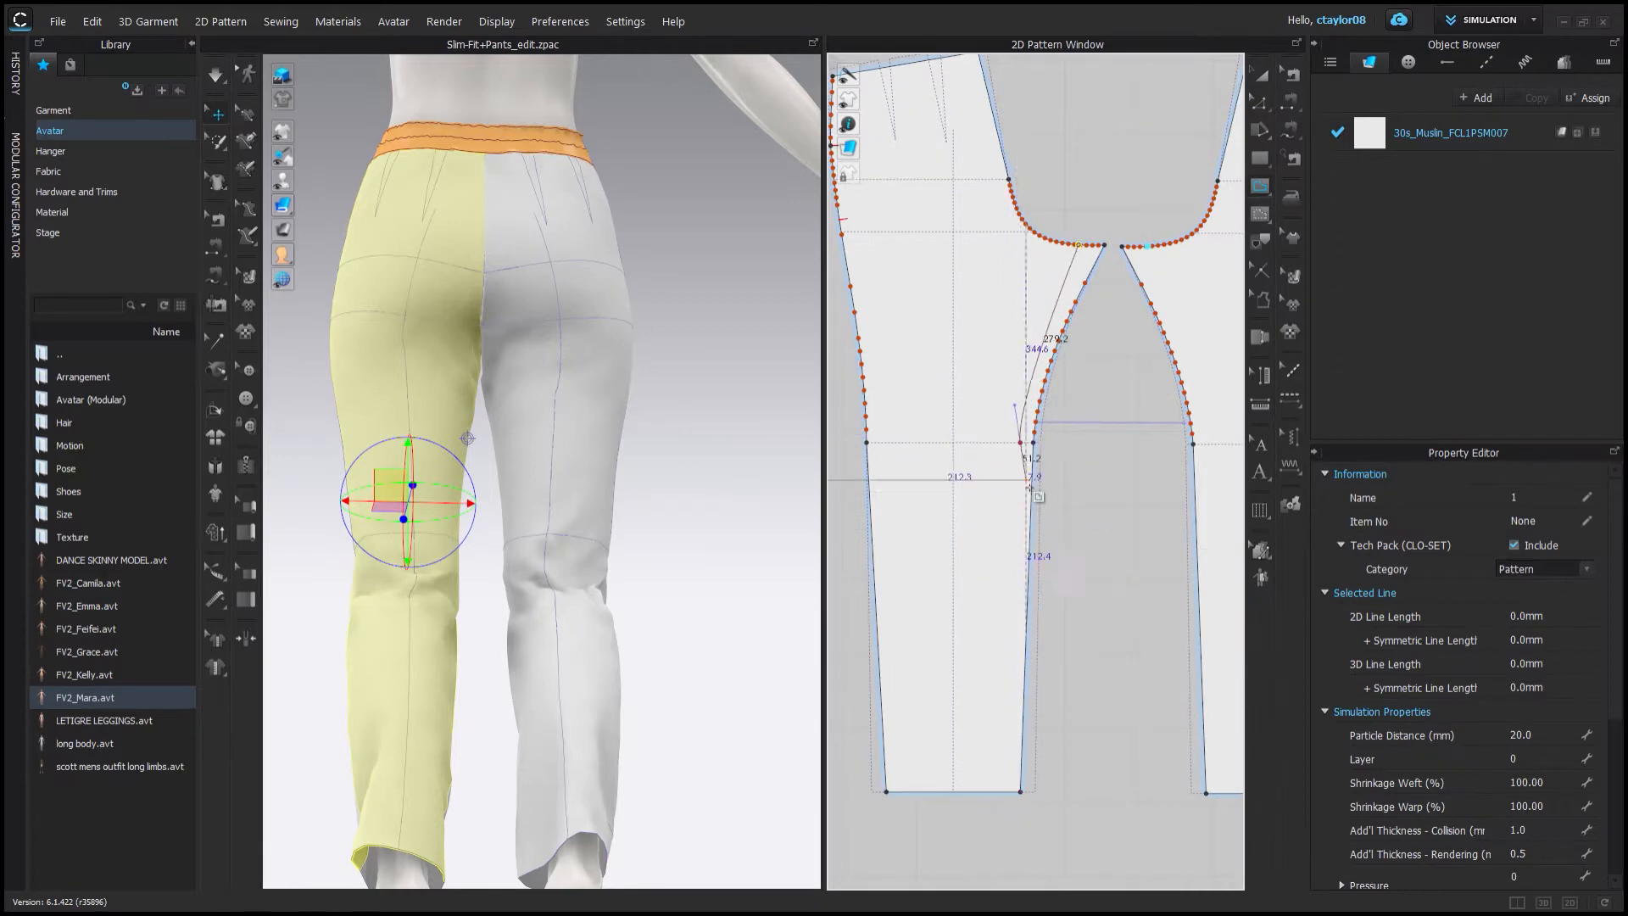
{"action": "scroll", "coordinate": [1007, 794], "scroll_direction": "up", "scroll_amount": 5}
{"action": "left_click", "coordinate": [1008, 792]}
{"action": "key", "text": "Return"}
{"action": "key", "text": "z"}
{"action": "scroll", "coordinate": [1039, 268], "scroll_direction": "up", "scroll_amount": 3}
{"action": "scroll", "coordinate": [1009, 501], "scroll_direction": "down", "scroll_amount": 4}
{"action": "left_click_drag", "start_coordinate": [1020, 294], "coordinate": [1017, 348]}
{"action": "scroll", "coordinate": [1022, 343], "scroll_direction": "up", "scroll_amount": 4}
{"action": "scroll", "coordinate": [895, 476], "scroll_direction": "down", "scroll_amount": 6}
{"action": "left_click", "coordinate": [835, 551]}
{"action": "middle_click_drag", "start_coordinate": [835, 552], "coordinate": [1204, 577]}
{"action": "scroll", "coordinate": [1187, 424], "scroll_direction": "up", "scroll_amount": 3}
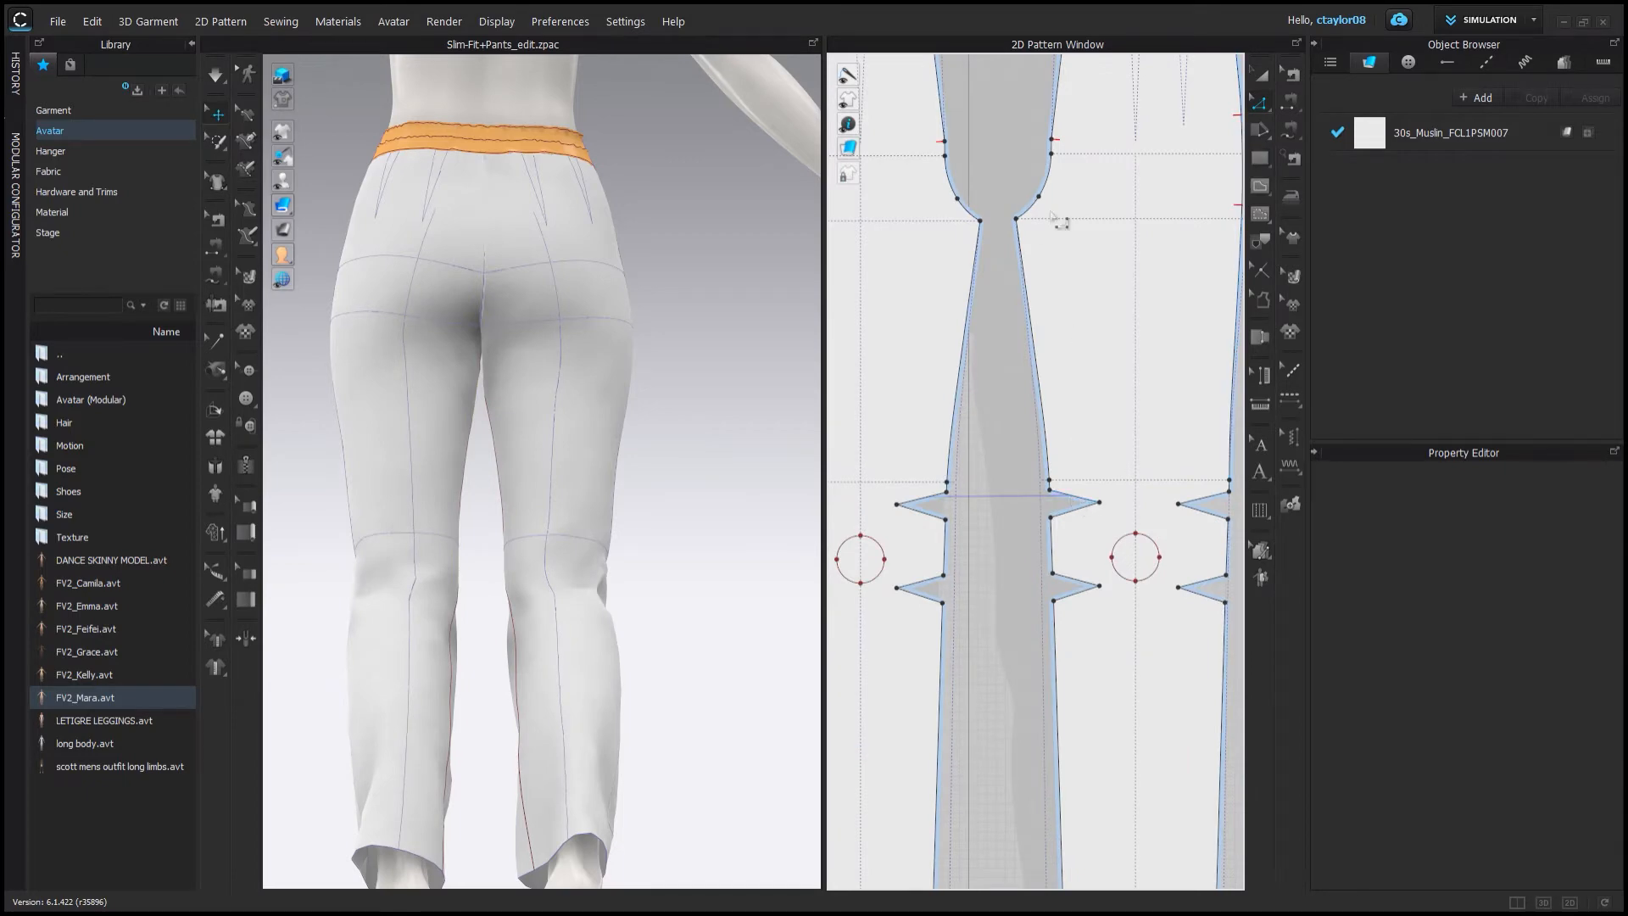
Adjust the internal line points around the crotch to shape the gusset outline.
{"action": "scroll", "coordinate": [1051, 217], "scroll_direction": "down", "scroll_amount": 4}
{"action": "scroll", "coordinate": [1068, 317], "scroll_direction": "up", "scroll_amount": 4}
{"action": "key", "text": "a"}
{"action": "left_click_drag", "start_coordinate": [1060, 345], "coordinate": [1028, 341]}
{"action": "left_click", "coordinate": [1075, 543]}
{"action": "middle_click_drag", "start_coordinate": [1076, 559], "coordinate": [1053, 271]}
{"action": "key", "text": "z"}
{"action": "left_click_drag", "start_coordinate": [941, 603], "coordinate": [944, 615]}
{"action": "left_click", "coordinate": [1044, 581]}
{"action": "scroll", "coordinate": [1044, 576], "scroll_direction": "down", "scroll_amount": 4}
{"action": "scroll", "coordinate": [1021, 356], "scroll_direction": "up", "scroll_amount": 4}
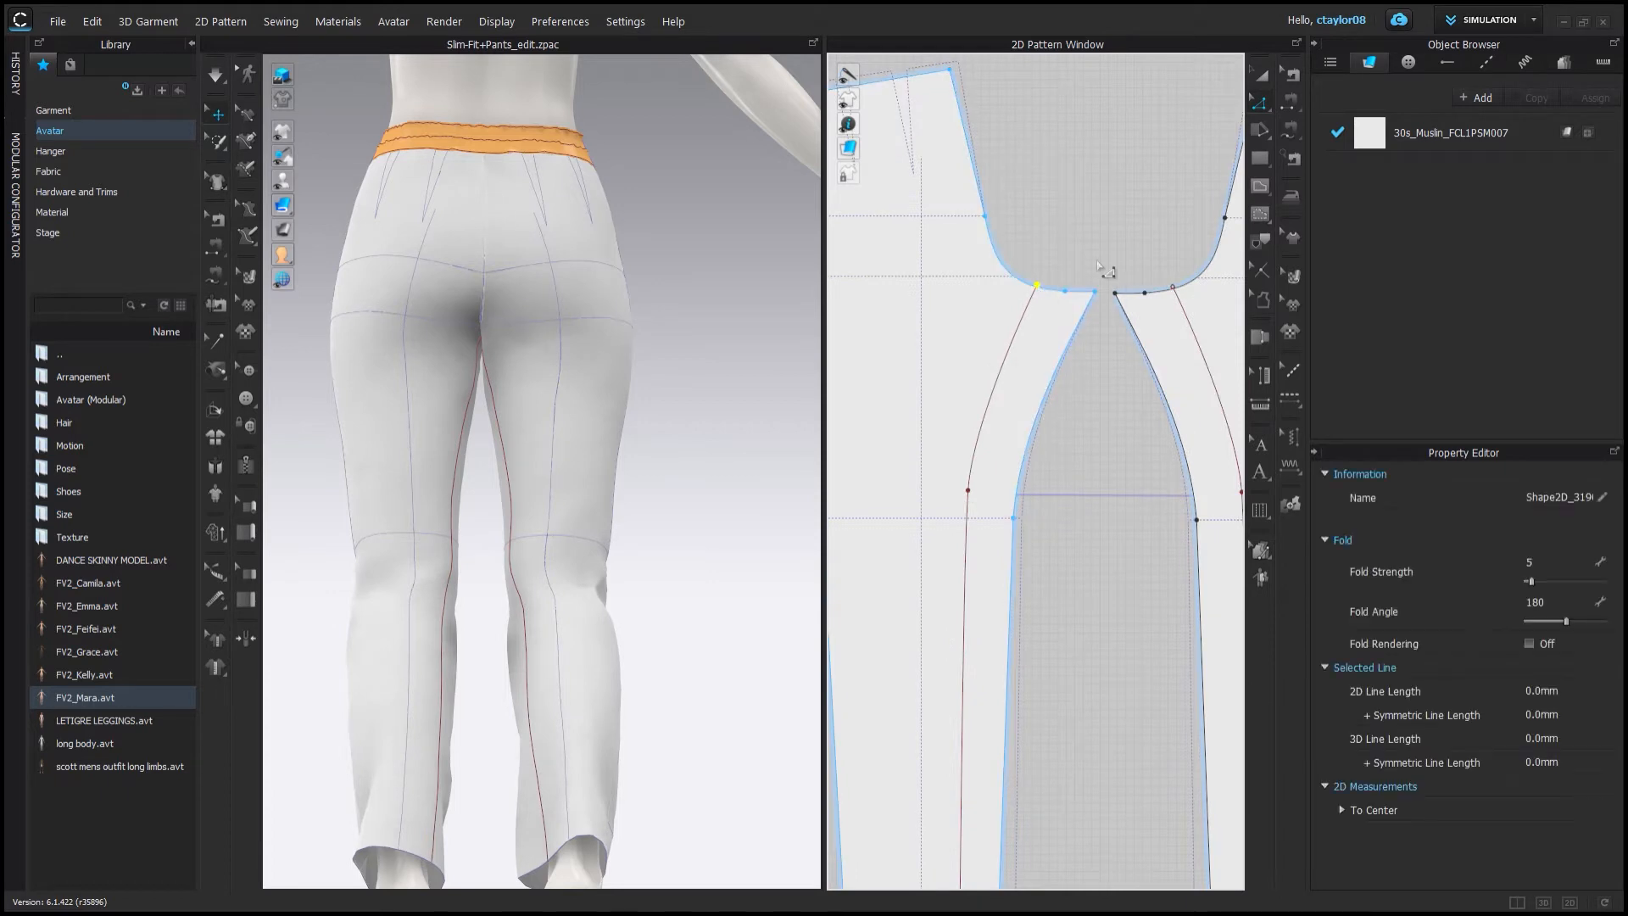
Clone the outlined crotch gusset as a new pattern piece and move it into open space.
{"action": "right_click", "coordinate": [973, 462]}
{"action": "left_click", "coordinate": [1043, 500]}
{"action": "scroll", "coordinate": [1111, 476], "scroll_direction": "down", "scroll_amount": 5}
{"action": "left_click", "coordinate": [1159, 444], "text": "shift"}
{"action": "left_click_drag", "start_coordinate": [1158, 443], "coordinate": [1136, 797]}
{"action": "scroll", "coordinate": [1102, 593], "scroll_direction": "down", "scroll_amount": 3}
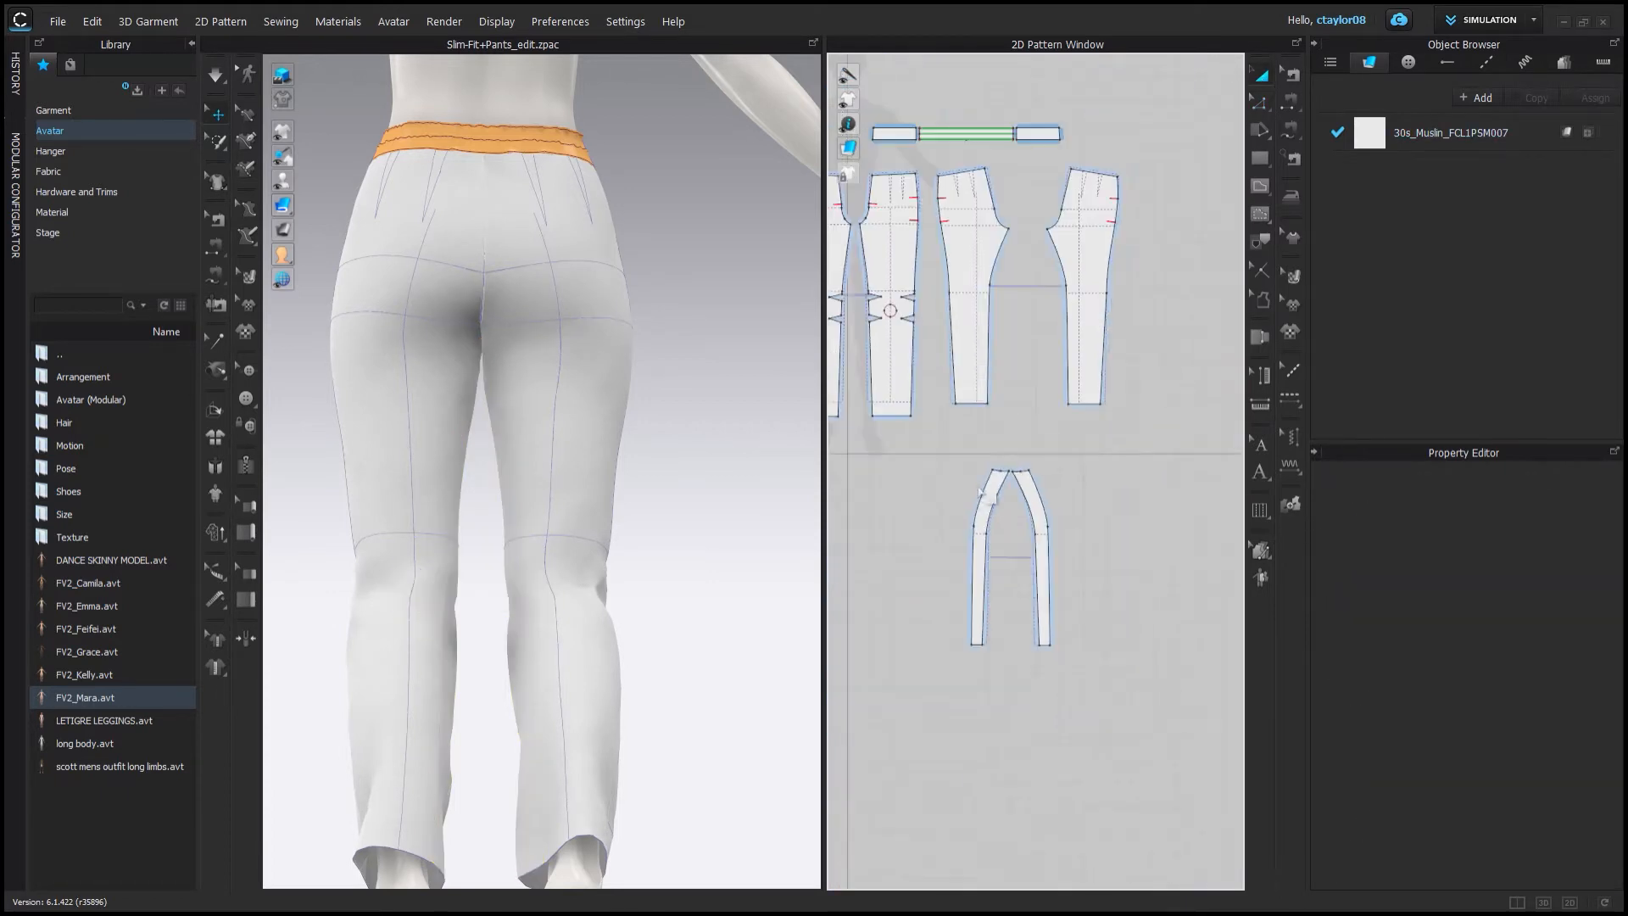
{"action": "left_click", "coordinate": [980, 563]}
{"action": "left_click_drag", "start_coordinate": [989, 427], "coordinate": [1102, 527]}
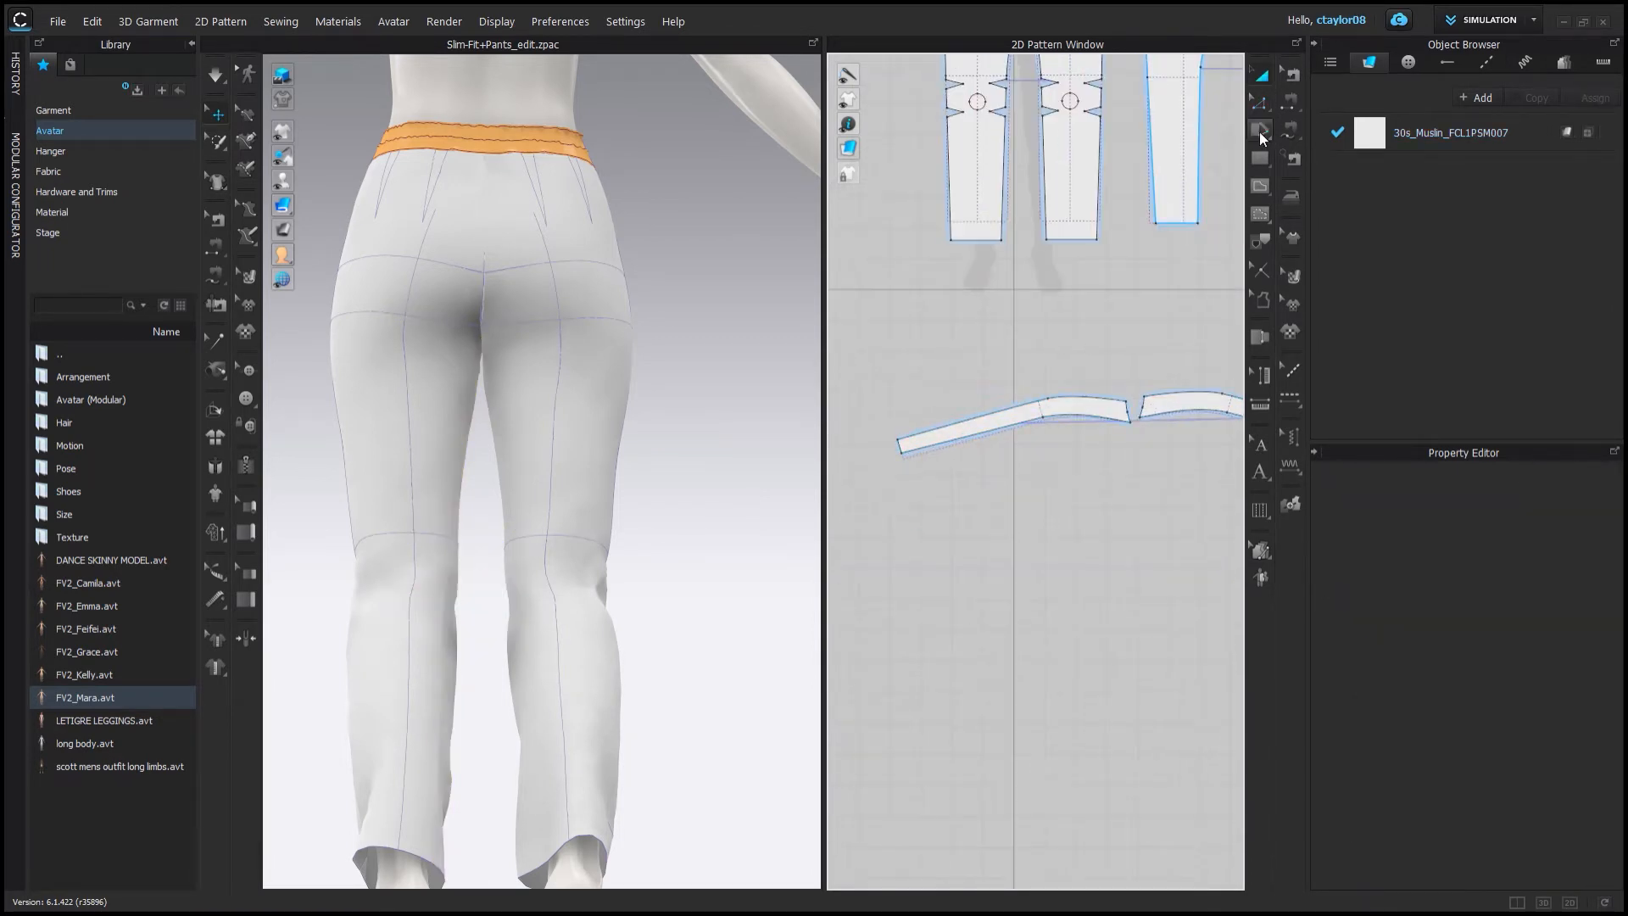
Draw a long rectangular strip pattern 30 mm high in the open space below the pant pieces.
{"action": "middle_click_drag", "start_coordinate": [1187, 222], "coordinate": [1112, 266]}
{"action": "scroll", "coordinate": [882, 376], "scroll_direction": "up", "scroll_amount": 1}
{"action": "left_click", "coordinate": [877, 375]}
{"action": "scroll", "coordinate": [1094, 361], "scroll_direction": "up", "scroll_amount": 4}
{"action": "mouse_move", "coordinate": [1099, 363]}
{"action": "middle_mouse_down"}
{"action": "mouse_move", "coordinate": [1022, 365]}
{"action": "mouse_move", "coordinate": [1075, 359]}
{"action": "middle_mouse_up"}
{"action": "scroll", "coordinate": [1090, 358], "scroll_direction": "up", "scroll_amount": 5}
{"action": "scroll", "coordinate": [1090, 382], "scroll_direction": "down", "scroll_amount": 5}
{"action": "key", "text": "s"}
{"action": "scroll", "coordinate": [1070, 380], "scroll_direction": "down", "scroll_amount": 2}
{"action": "left_click", "coordinate": [1068, 383]}
{"action": "key", "text": "BackSpace"}
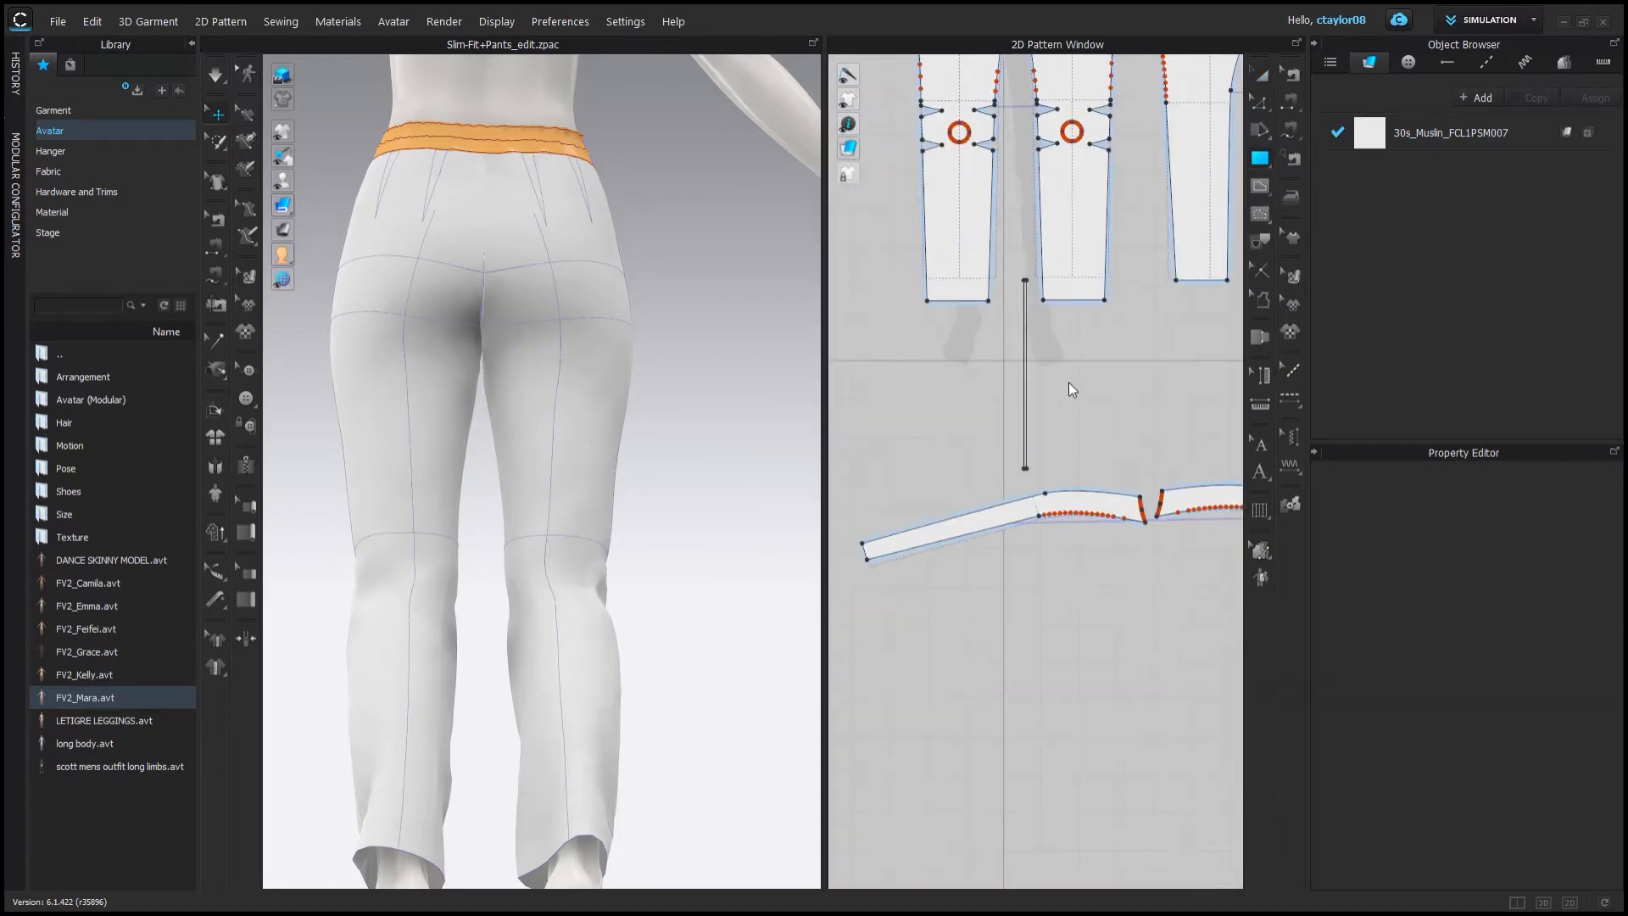
{"action": "type", "text": "30"}
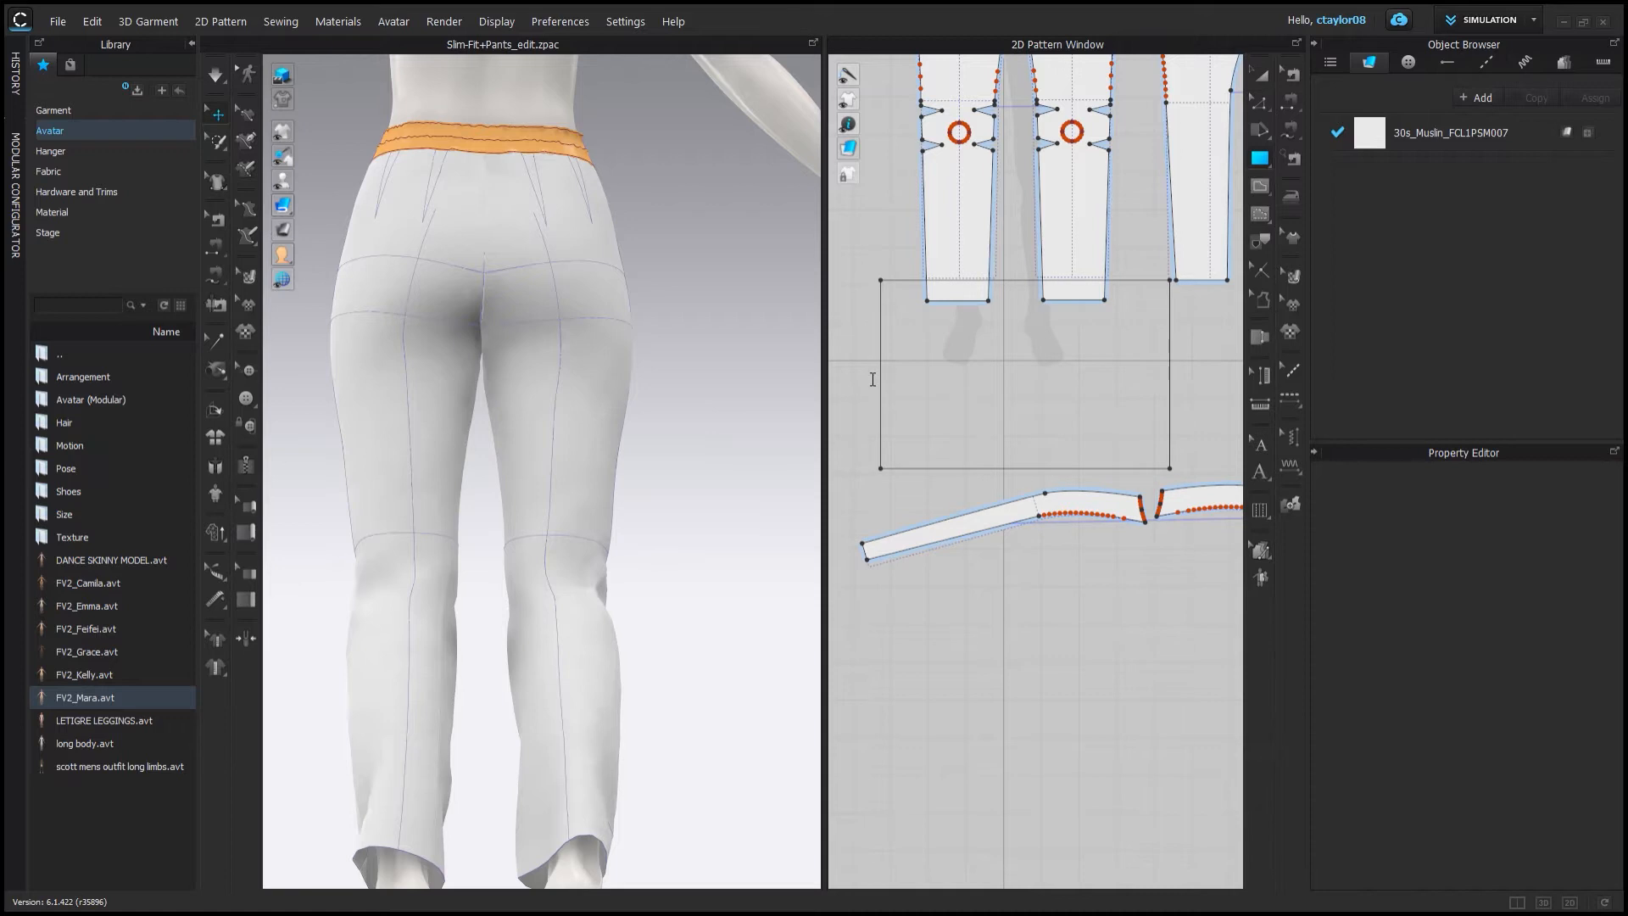
{"action": "key", "text": "Return"}
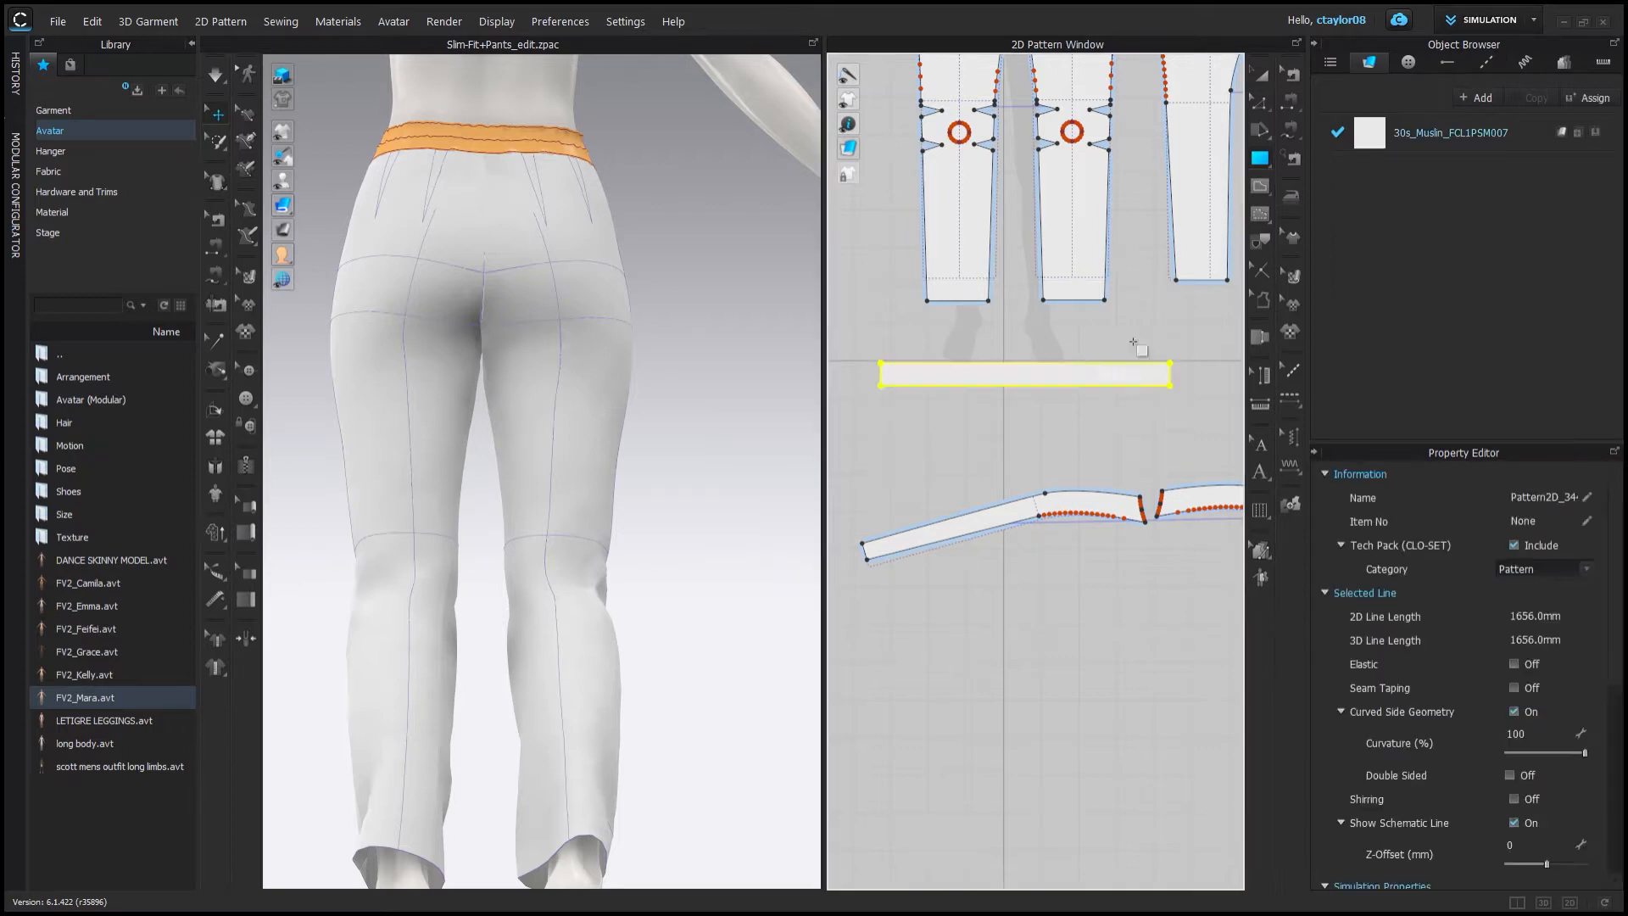
Unfold the strip into a symmetric pattern and place it beneath the pant pieces.
{"action": "left_click", "coordinate": [1008, 407]}
{"action": "scroll", "coordinate": [1017, 407], "scroll_direction": "down", "scroll_amount": 2}
{"action": "scroll", "coordinate": [1136, 407], "scroll_direction": "up", "scroll_amount": 3}
{"action": "right_click", "coordinate": [1002, 414]}
{"action": "middle_click_drag", "start_coordinate": [1093, 367], "coordinate": [1022, 405]}
{"action": "left_click", "coordinate": [1065, 606]}
{"action": "left_click", "coordinate": [1064, 593]}
{"action": "scroll", "coordinate": [1064, 598], "scroll_direction": "down", "scroll_amount": 7}
{"action": "scroll", "coordinate": [1094, 510], "scroll_direction": "up", "scroll_amount": 5}
{"action": "key", "text": "m"}
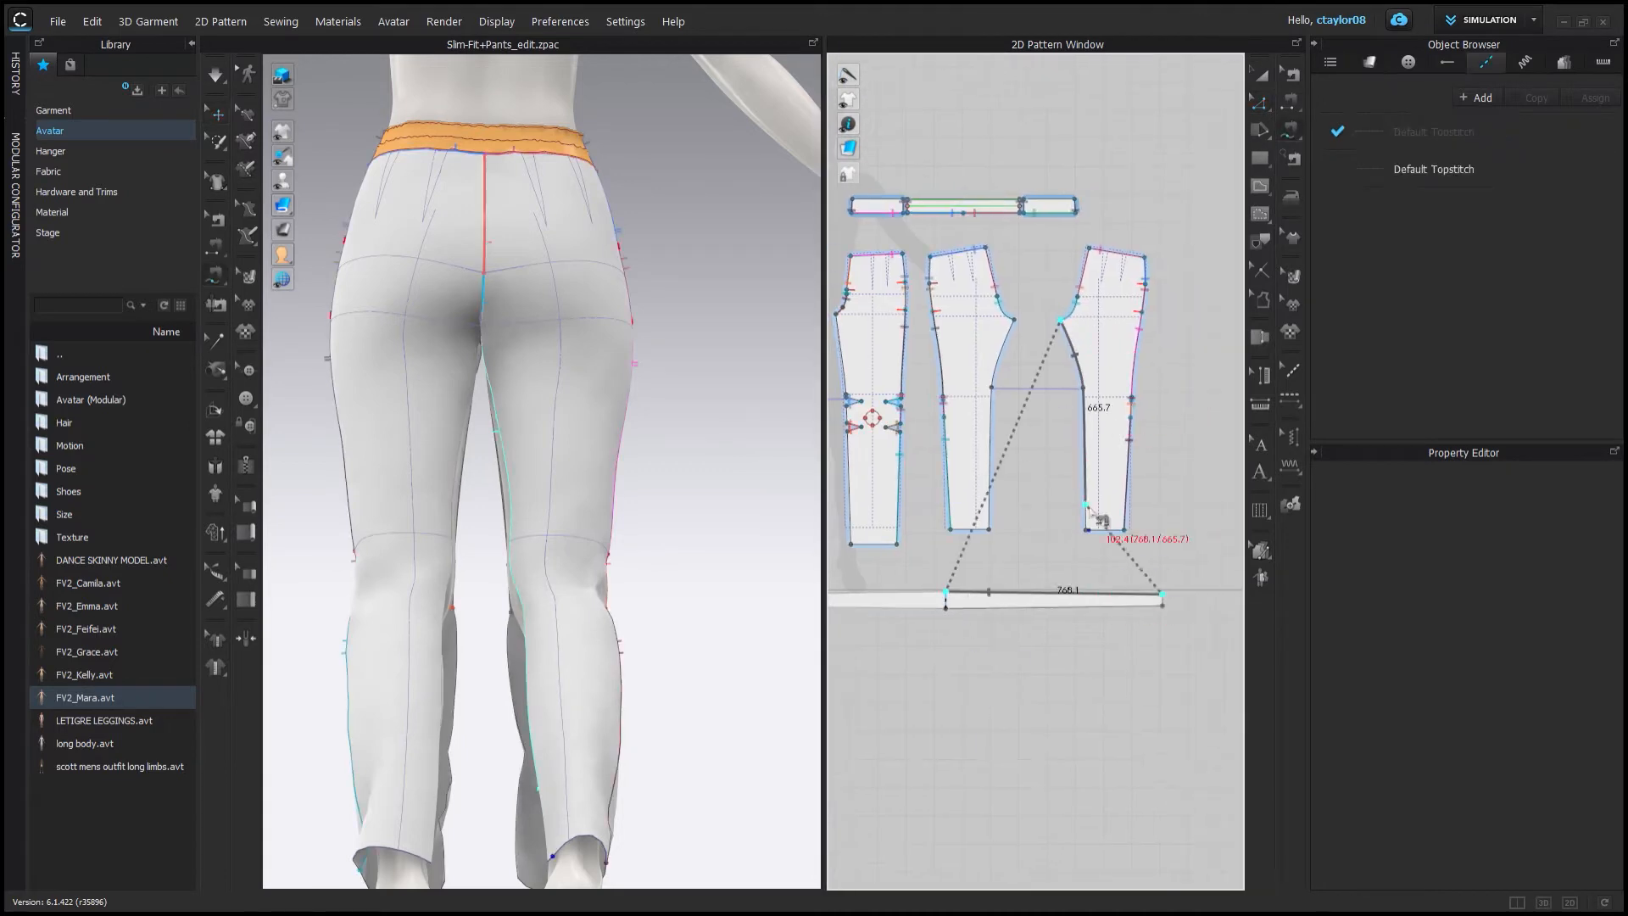
Adjust the strip's end so its edge length matches the pant inseams.
{"action": "left_click", "coordinate": [1260, 96]}
{"action": "left_click", "coordinate": [1085, 465]}
{"action": "left_click", "coordinate": [1141, 595]}
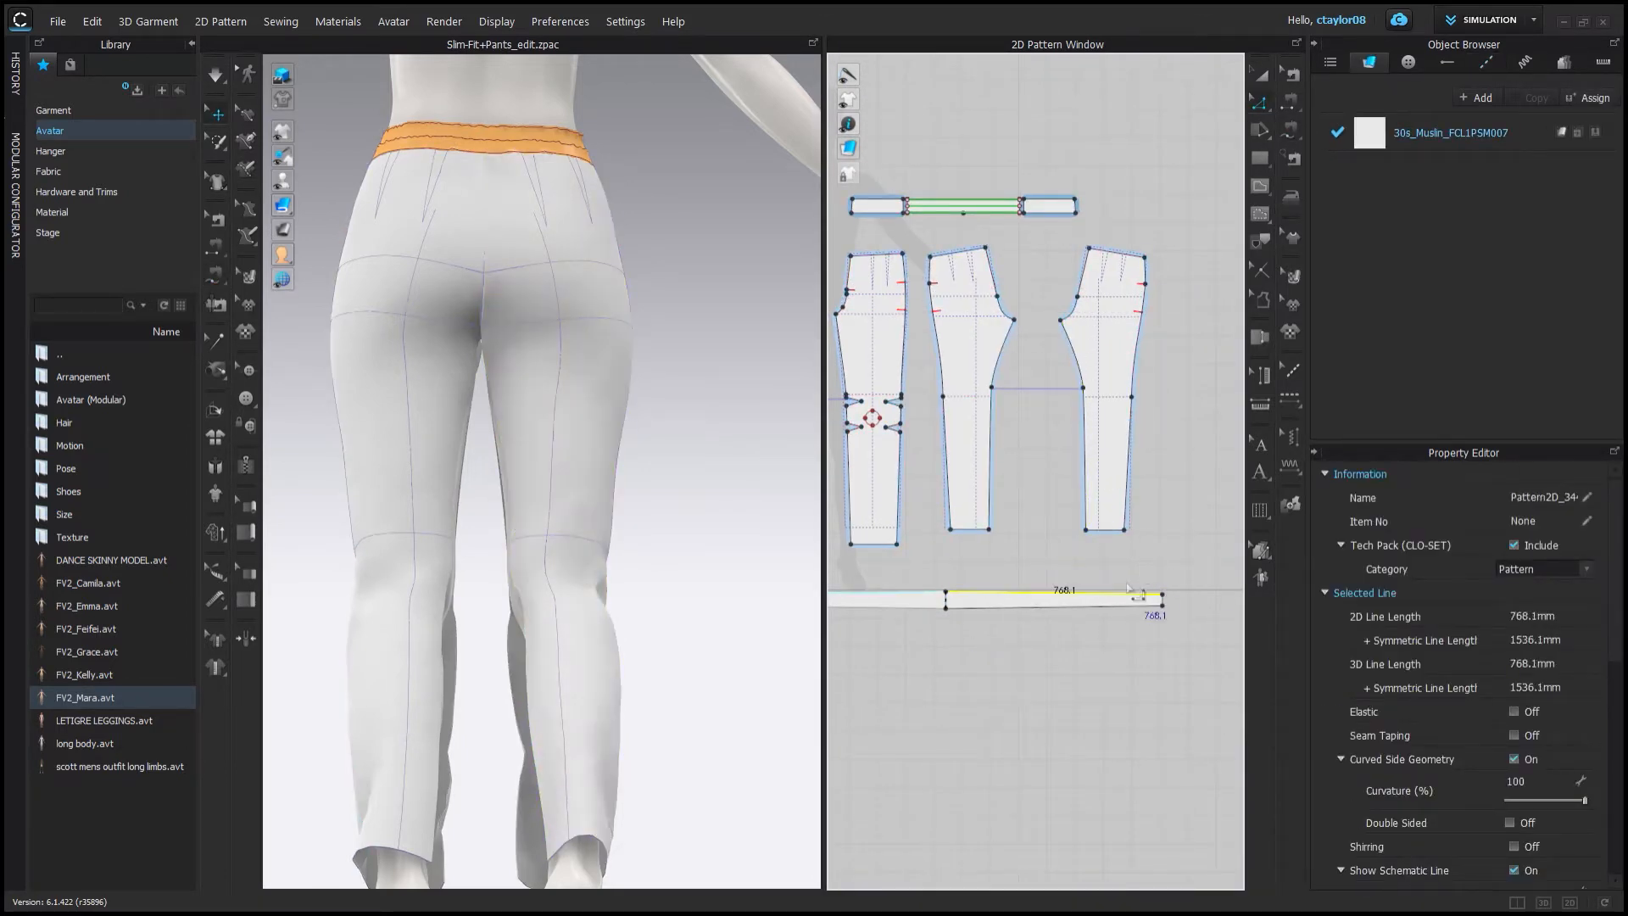
{"action": "left_click", "coordinate": [1074, 352]}
{"action": "left_click", "coordinate": [1084, 474], "text": "shift"}
{"action": "left_click", "coordinate": [1171, 585]}
{"action": "scroll", "coordinate": [1171, 590], "scroll_direction": "up", "scroll_amount": 3}
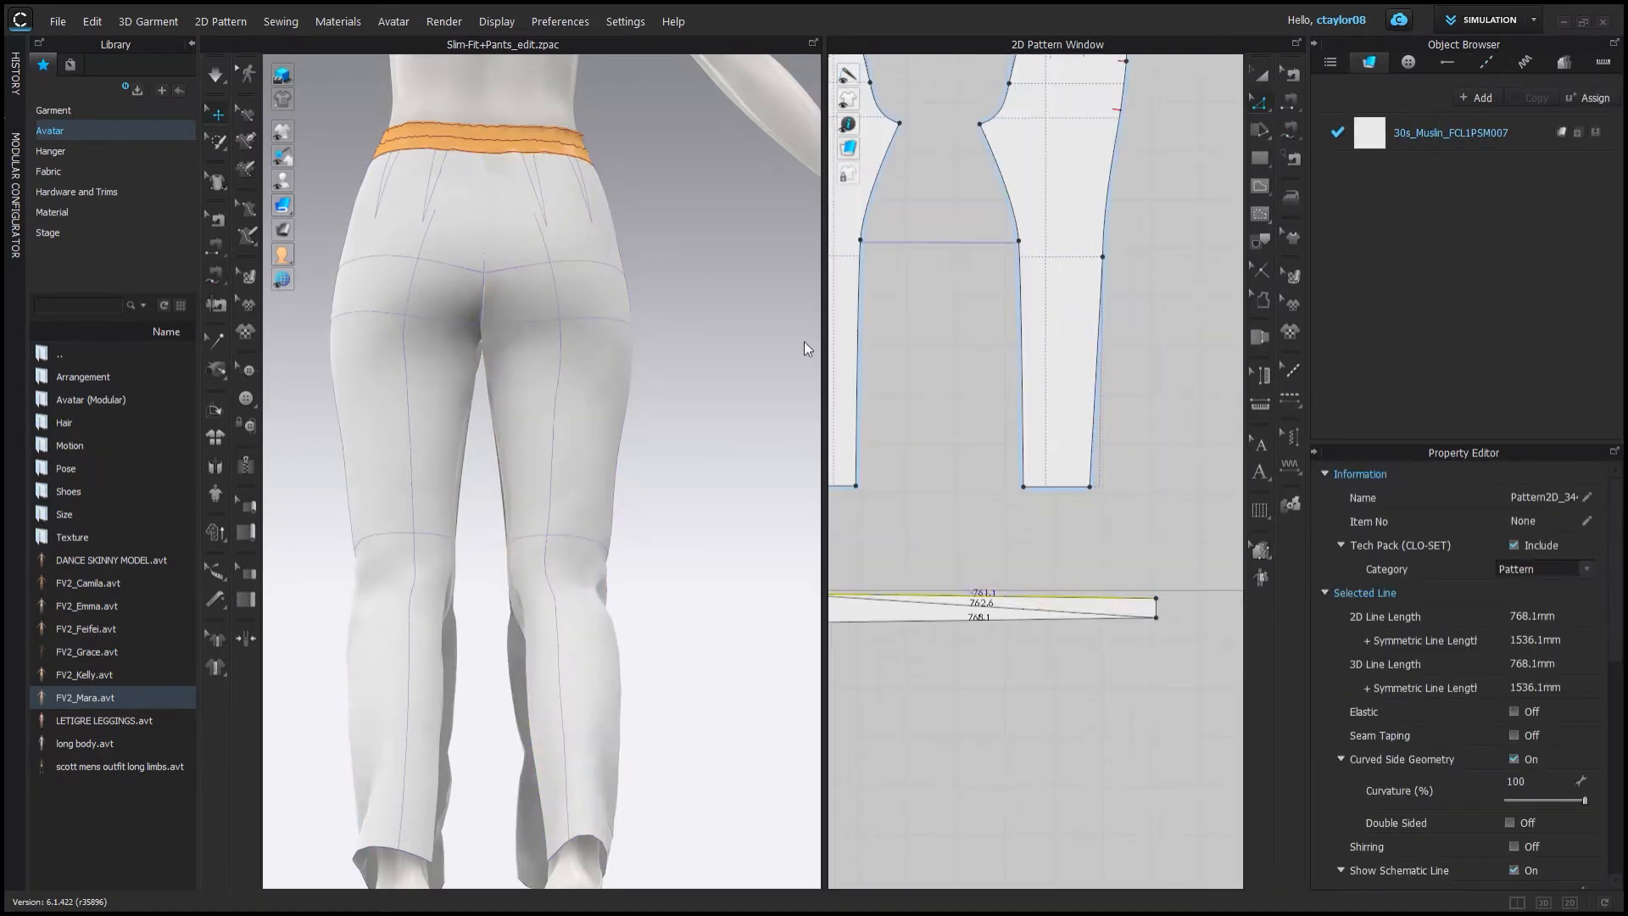
{"action": "scroll", "coordinate": [983, 508], "scroll_direction": "down", "scroll_amount": 3}
{"action": "left_click", "coordinate": [973, 508]}
{"action": "middle_click_drag", "start_coordinate": [1211, 607], "coordinate": [1197, 527]}
{"action": "left_click", "coordinate": [1087, 643]}
{"action": "scroll", "coordinate": [1086, 642], "scroll_direction": "down", "scroll_amount": 3}
{"action": "scroll", "coordinate": [1035, 535], "scroll_direction": "up", "scroll_amount": 2}
Sew the strip's long edges to the inseams of the pant pieces with segment sewing.
{"action": "left_click", "coordinate": [215, 275]}
{"action": "left_click", "coordinate": [920, 569]}
{"action": "left_click", "coordinate": [1105, 571]}
{"action": "left_click", "coordinate": [1020, 331]}
{"action": "left_click", "coordinate": [1042, 514]}
{"action": "left_click", "coordinate": [1068, 576]}
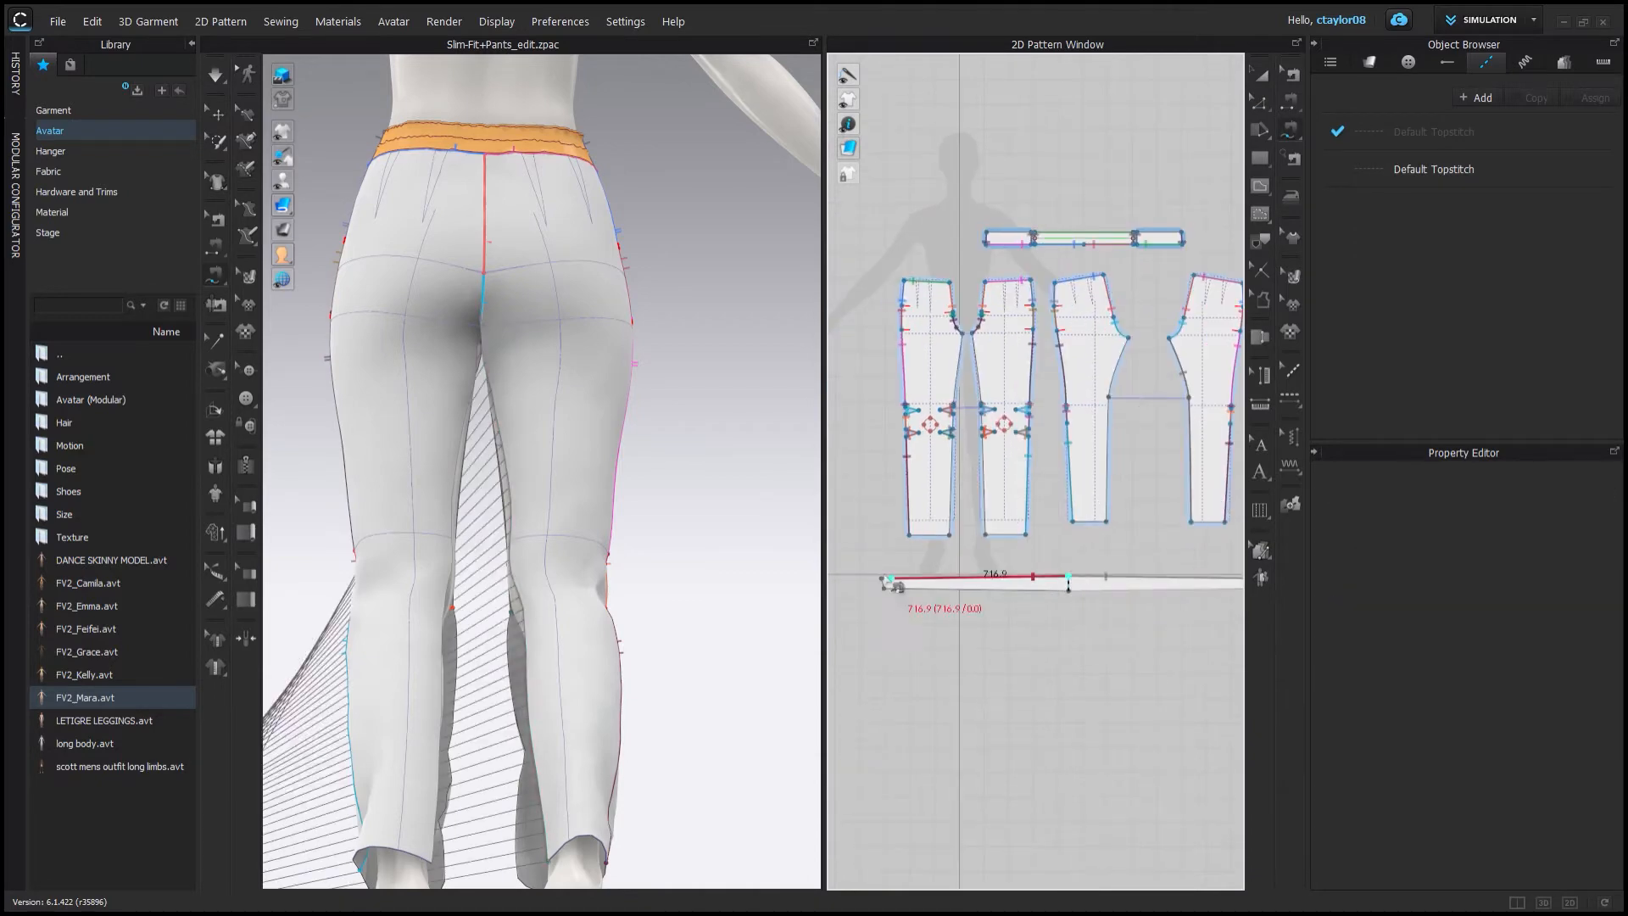
{"action": "left_click", "coordinate": [881, 579]}
{"action": "left_click", "coordinate": [1128, 338]}
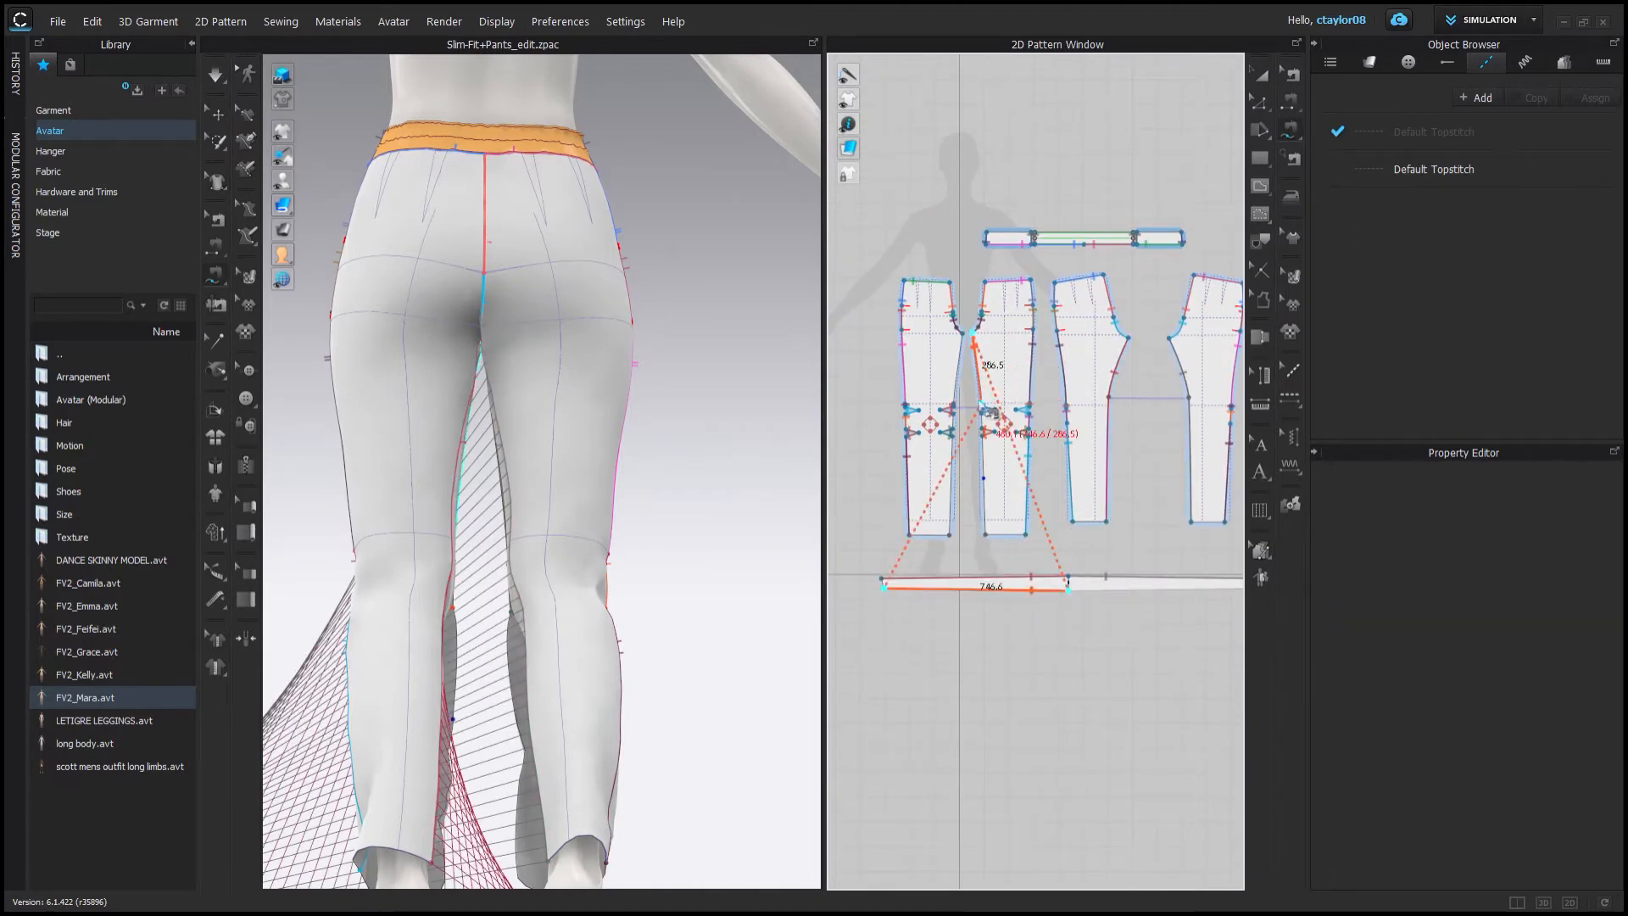
{"action": "left_click", "coordinate": [985, 535]}
{"action": "scroll", "coordinate": [953, 583], "scroll_direction": "down", "scroll_amount": 2}
Inspect the strip's sewing lines on the avatar and in the pattern window.
{"action": "left_click", "coordinate": [1260, 74]}
{"action": "scroll", "coordinate": [644, 509], "scroll_direction": "down", "scroll_amount": 3}
{"action": "right_click_drag", "start_coordinate": [509, 509], "coordinate": [647, 520]}
{"action": "middle_click_drag", "start_coordinate": [647, 520], "coordinate": [466, 416]}
{"action": "left_click", "coordinate": [386, 527]}
{"action": "left_click_drag", "start_coordinate": [475, 502], "coordinate": [392, 662]}
{"action": "middle_click_drag", "start_coordinate": [424, 526], "coordinate": [594, 644]}
{"action": "right_click_drag", "start_coordinate": [508, 585], "coordinate": [657, 610]}
{"action": "left_click_drag", "start_coordinate": [1102, 584], "coordinate": [1146, 583]}
{"action": "left_click", "coordinate": [215, 218]}
{"action": "left_click", "coordinate": [1102, 481]}
Sew additional inseam segments of the pant pieces to the strip.
{"action": "scroll", "coordinate": [1102, 483], "scroll_direction": "up", "scroll_amount": 2}
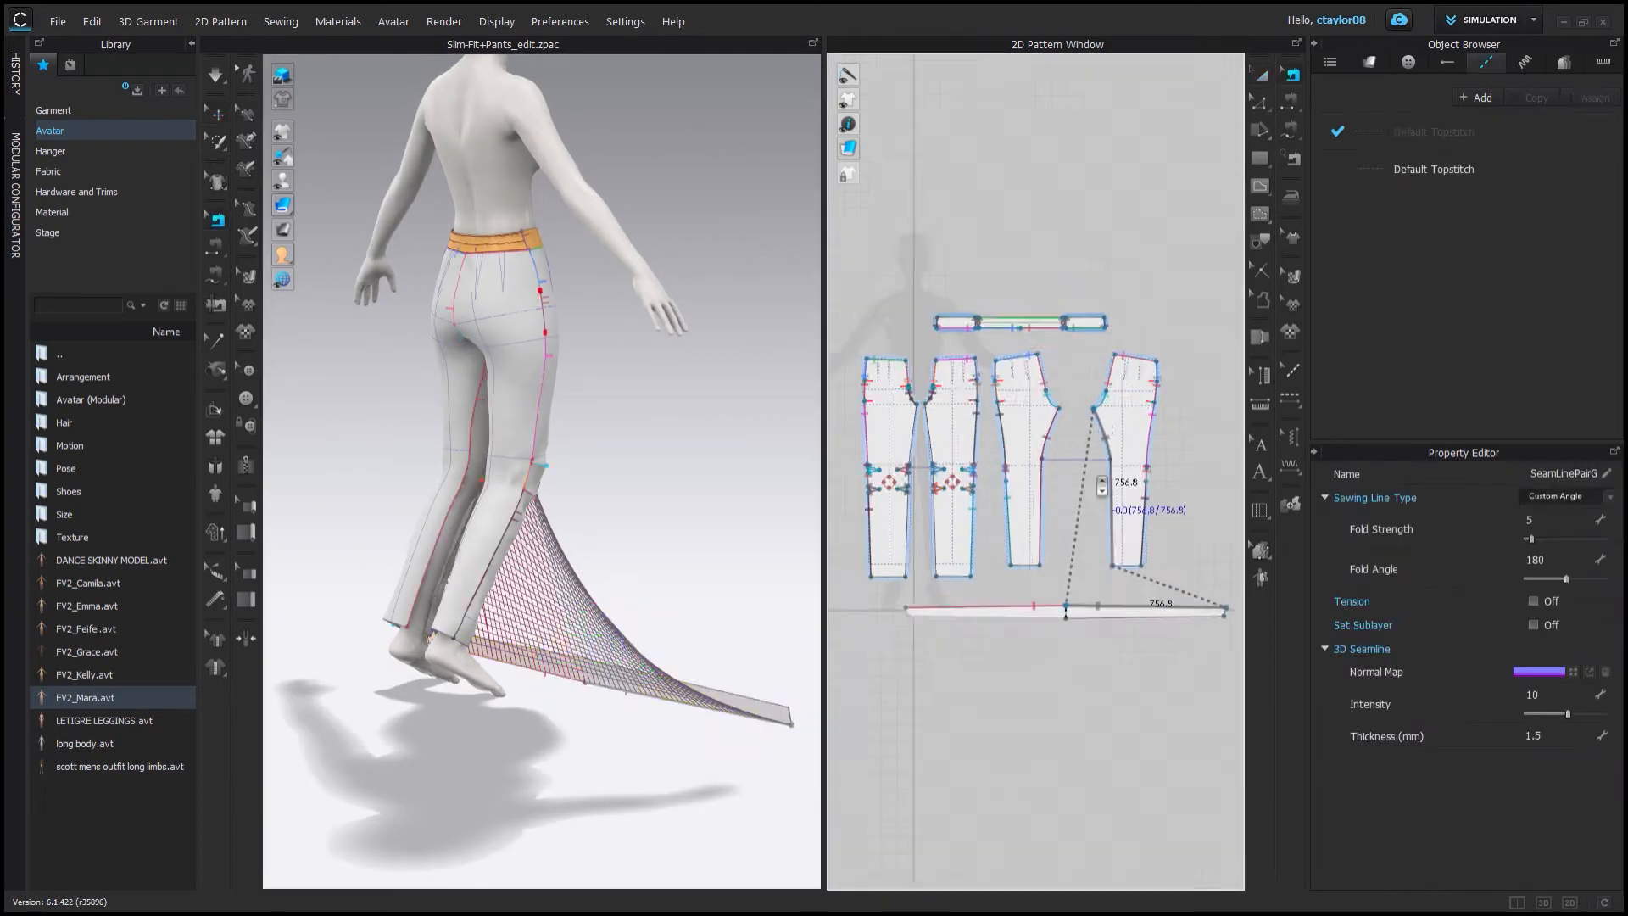
{"action": "scroll", "coordinate": [1102, 486], "scroll_direction": "up", "scroll_amount": 1}
{"action": "left_click", "coordinate": [216, 272]}
{"action": "left_click", "coordinate": [887, 542]}
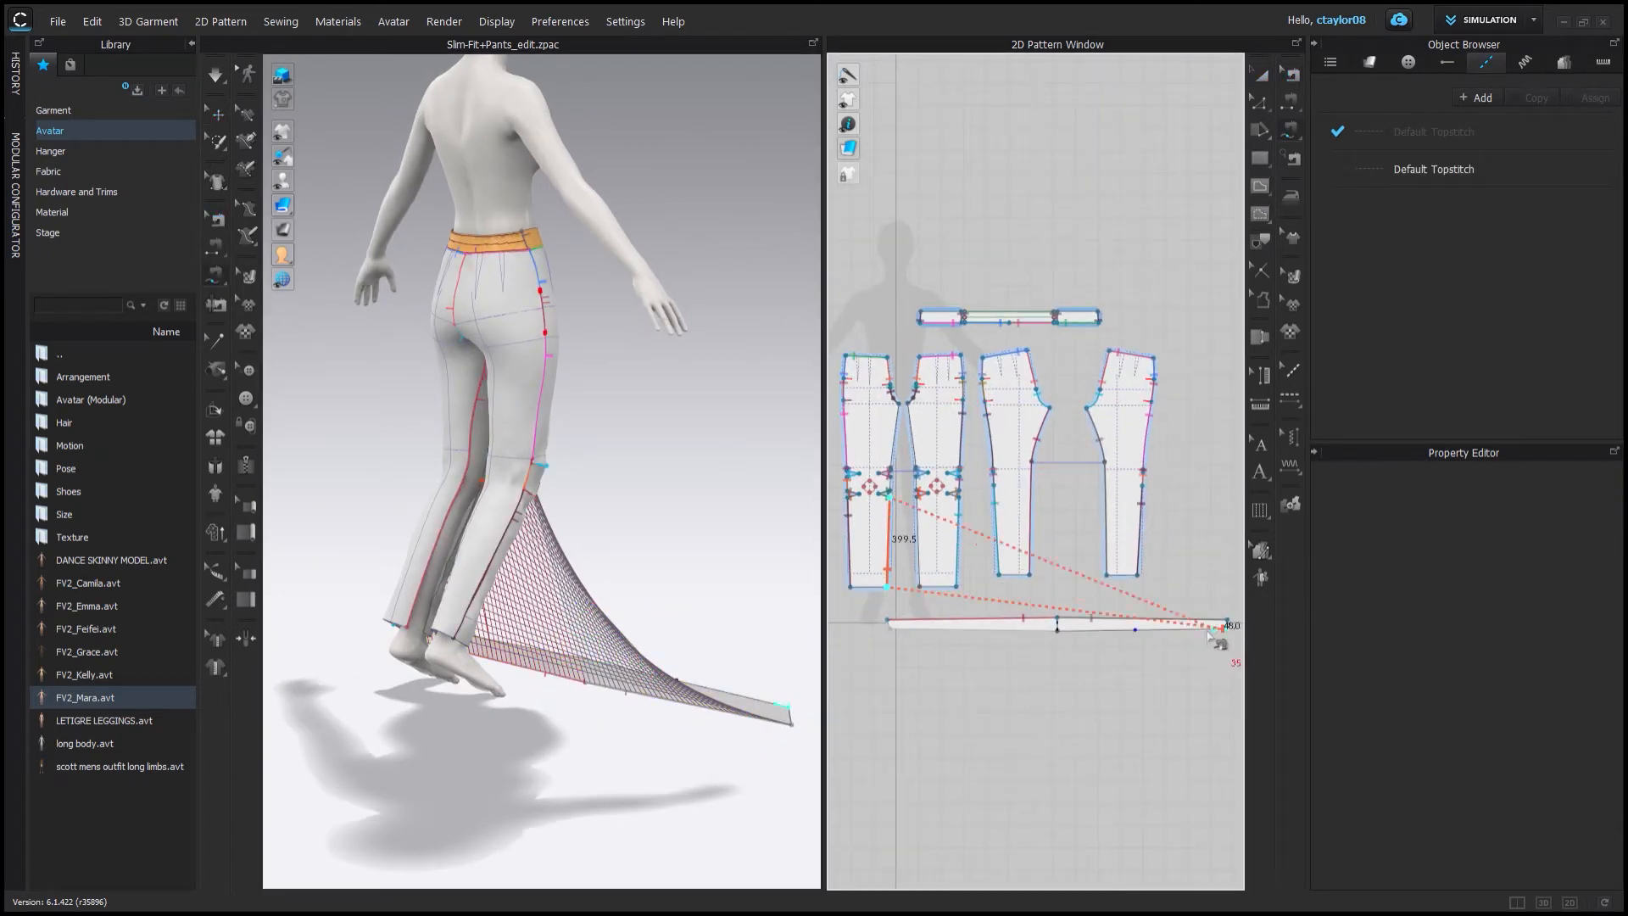
{"action": "scroll", "coordinate": [890, 489], "scroll_direction": "up", "scroll_amount": 4}
{"action": "left_click", "coordinate": [890, 490]}
{"action": "left_click", "coordinate": [891, 459]}
{"action": "left_click", "coordinate": [1096, 671]}
{"action": "left_click", "coordinate": [1082, 670]}
{"action": "scroll", "coordinate": [941, 593], "scroll_direction": "up", "scroll_amount": 5}
{"action": "left_click", "coordinate": [941, 663]}
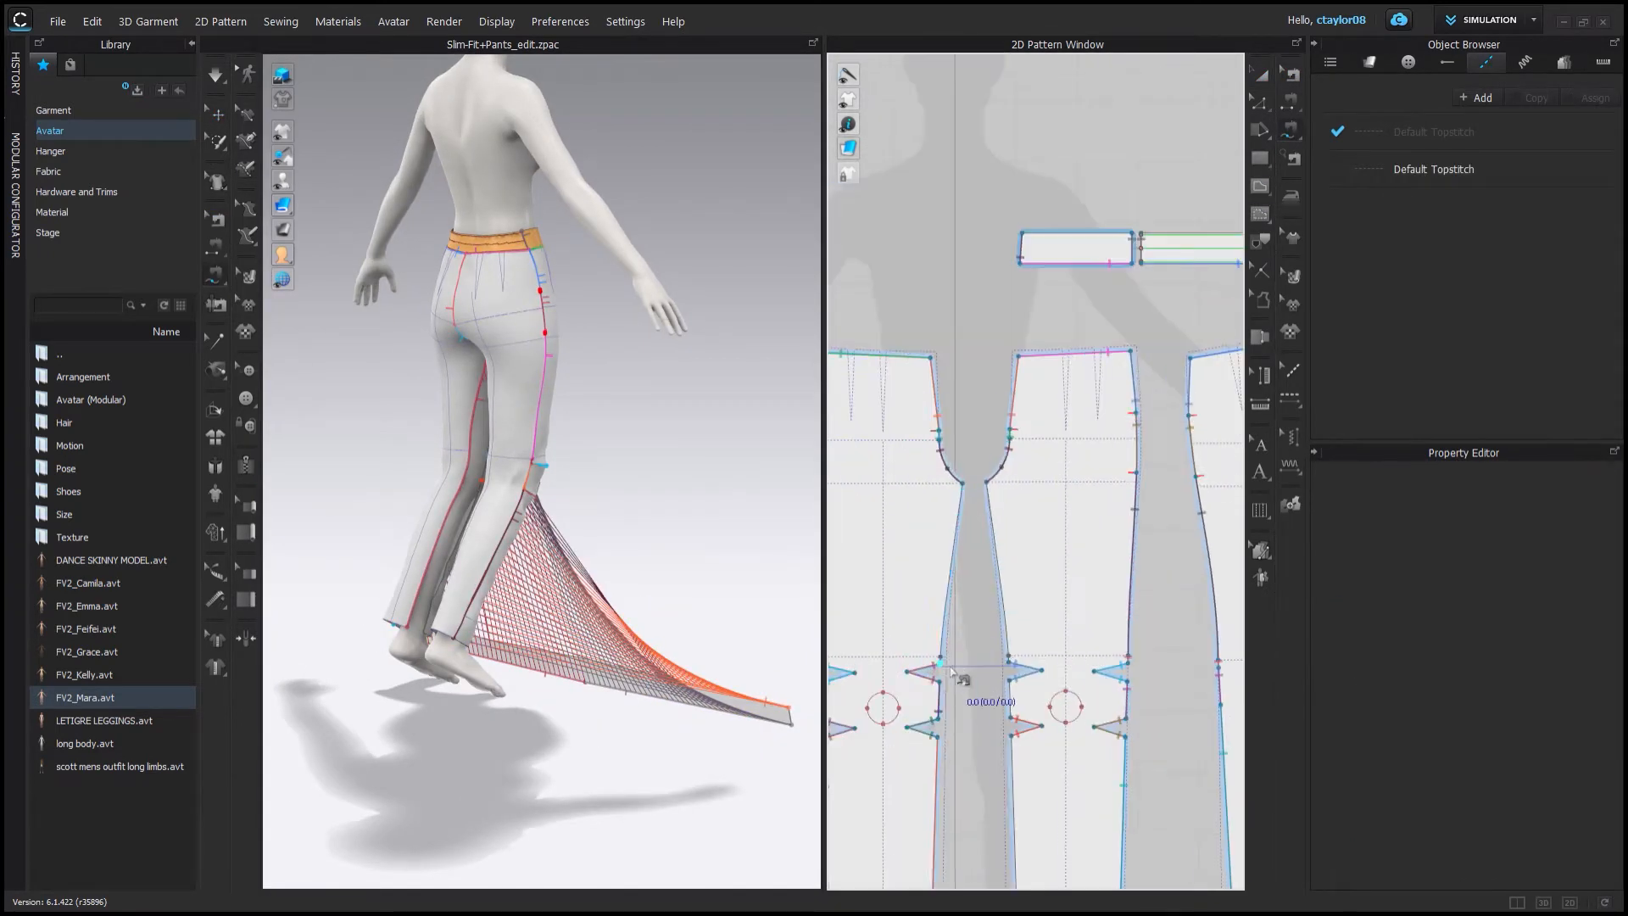
{"action": "left_click", "coordinate": [961, 484]}
{"action": "left_click", "coordinate": [1075, 712]}
{"action": "left_click", "coordinate": [986, 703]}
{"action": "middle_click_drag", "start_coordinate": [984, 703], "coordinate": [1071, 731]}
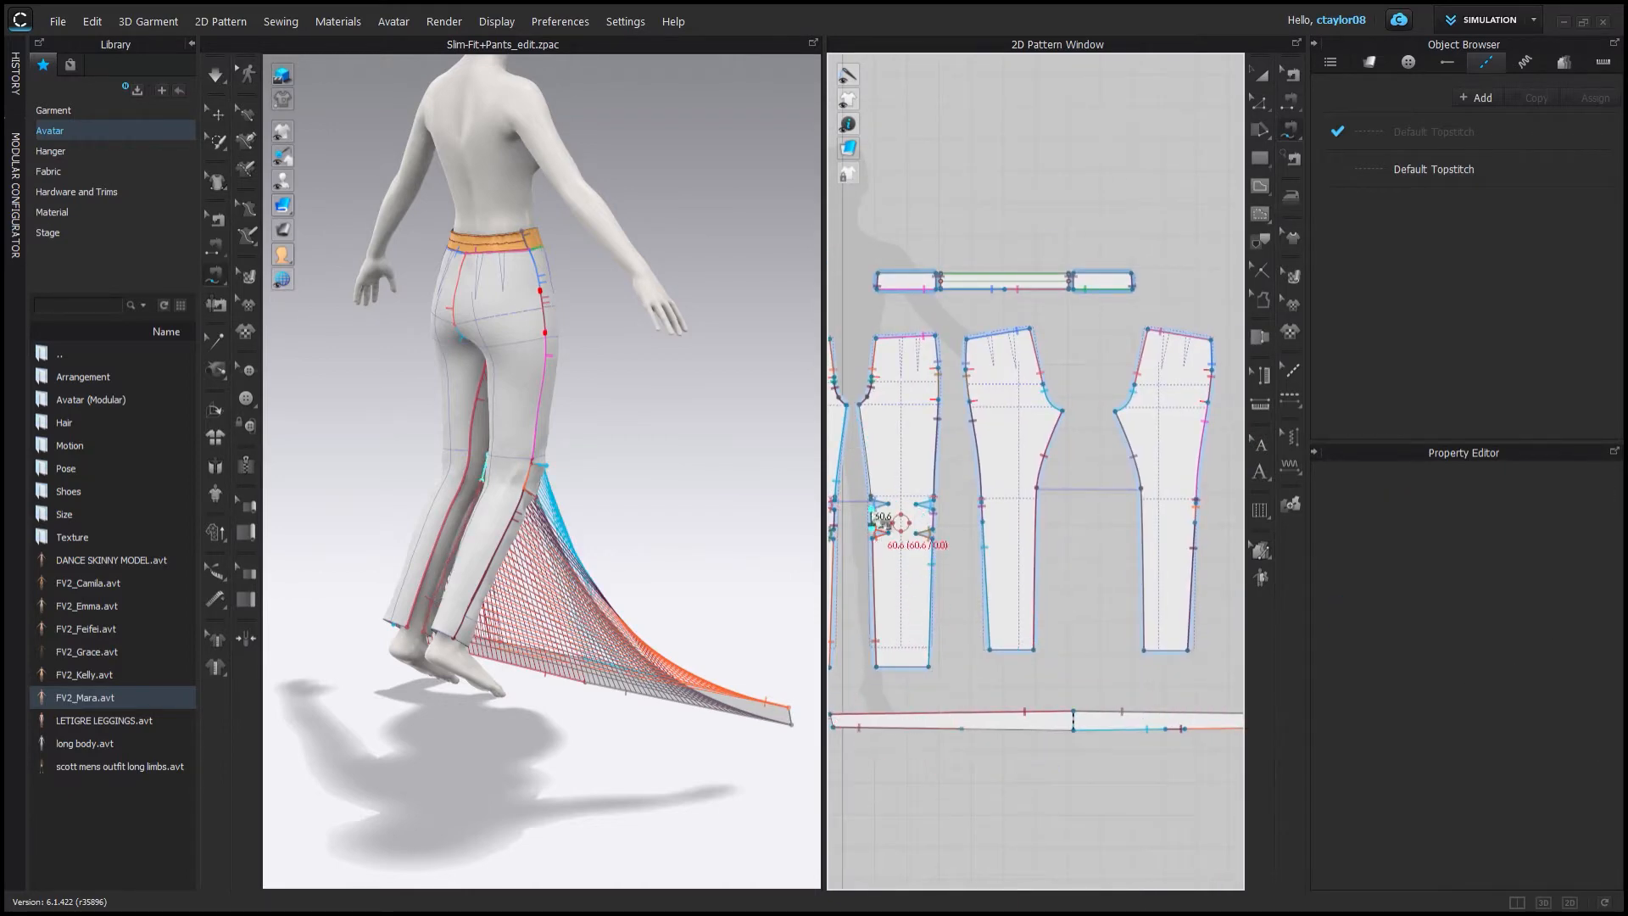
Undo the last sewing and select the pant piece's inseam line.
{"action": "key", "text": "z"}
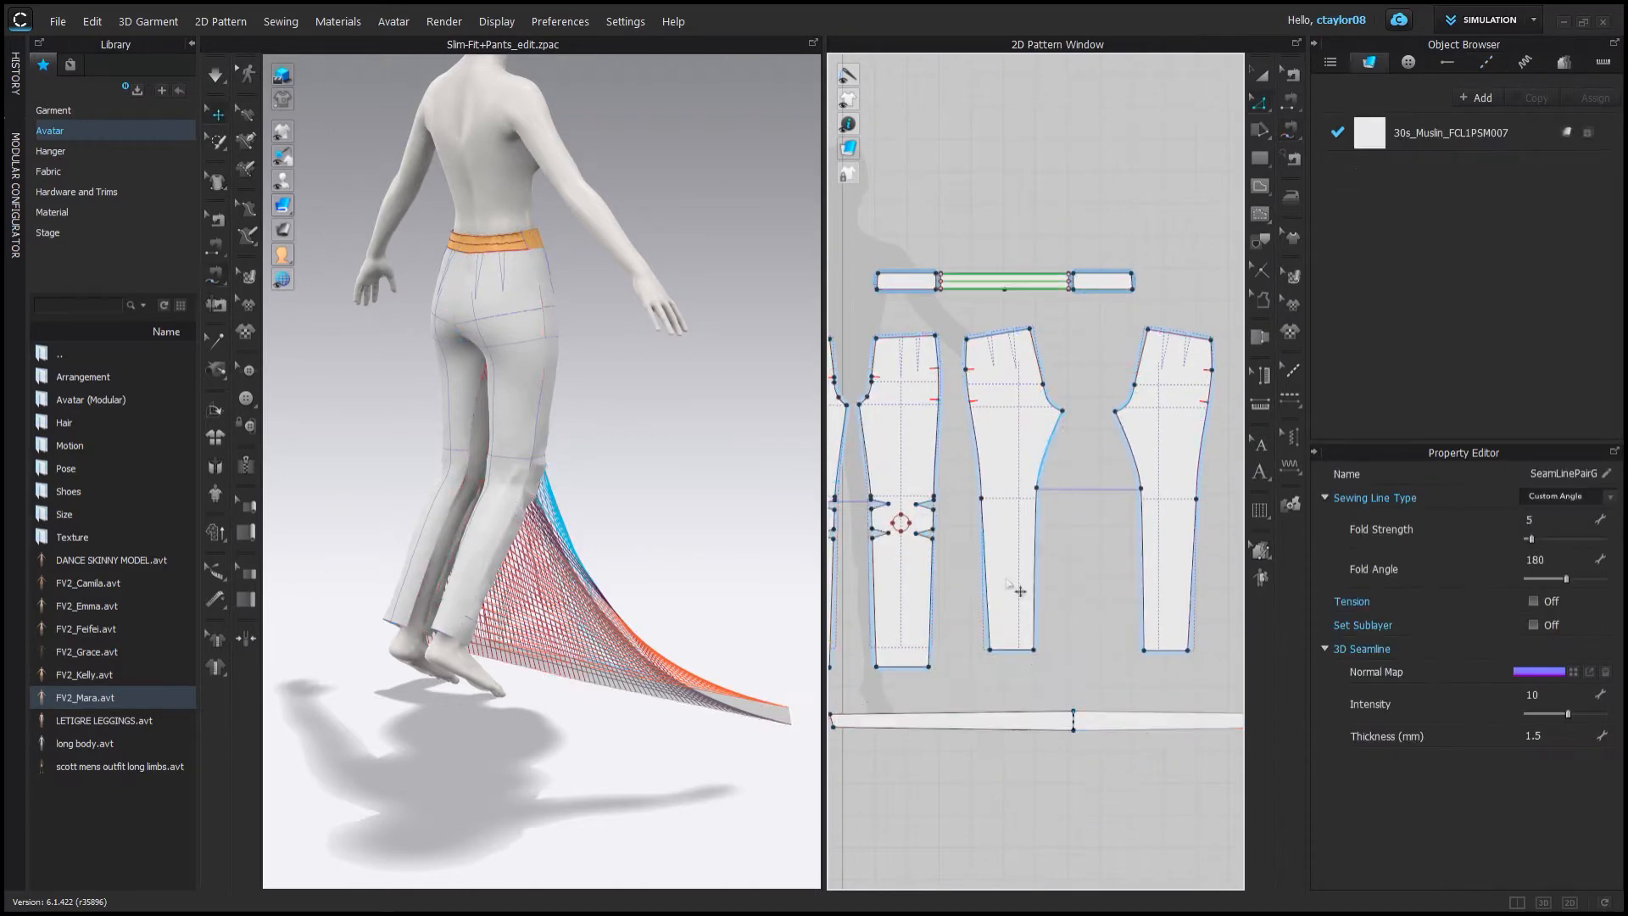
{"action": "scroll", "coordinate": [1000, 653], "scroll_direction": "down", "scroll_amount": 4}
{"action": "key", "text": "m"}
{"action": "key", "text": "ctrl+z"}
{"action": "scroll", "coordinate": [907, 583], "scroll_direction": "up", "scroll_amount": 10}
{"action": "scroll", "coordinate": [972, 547], "scroll_direction": "up", "scroll_amount": 2}
{"action": "key", "text": "z"}
{"action": "left_click", "coordinate": [983, 474]}
{"action": "scroll", "coordinate": [1004, 486], "scroll_direction": "down", "scroll_amount": 4}
{"action": "left_click", "coordinate": [1002, 670], "text": "shift"}
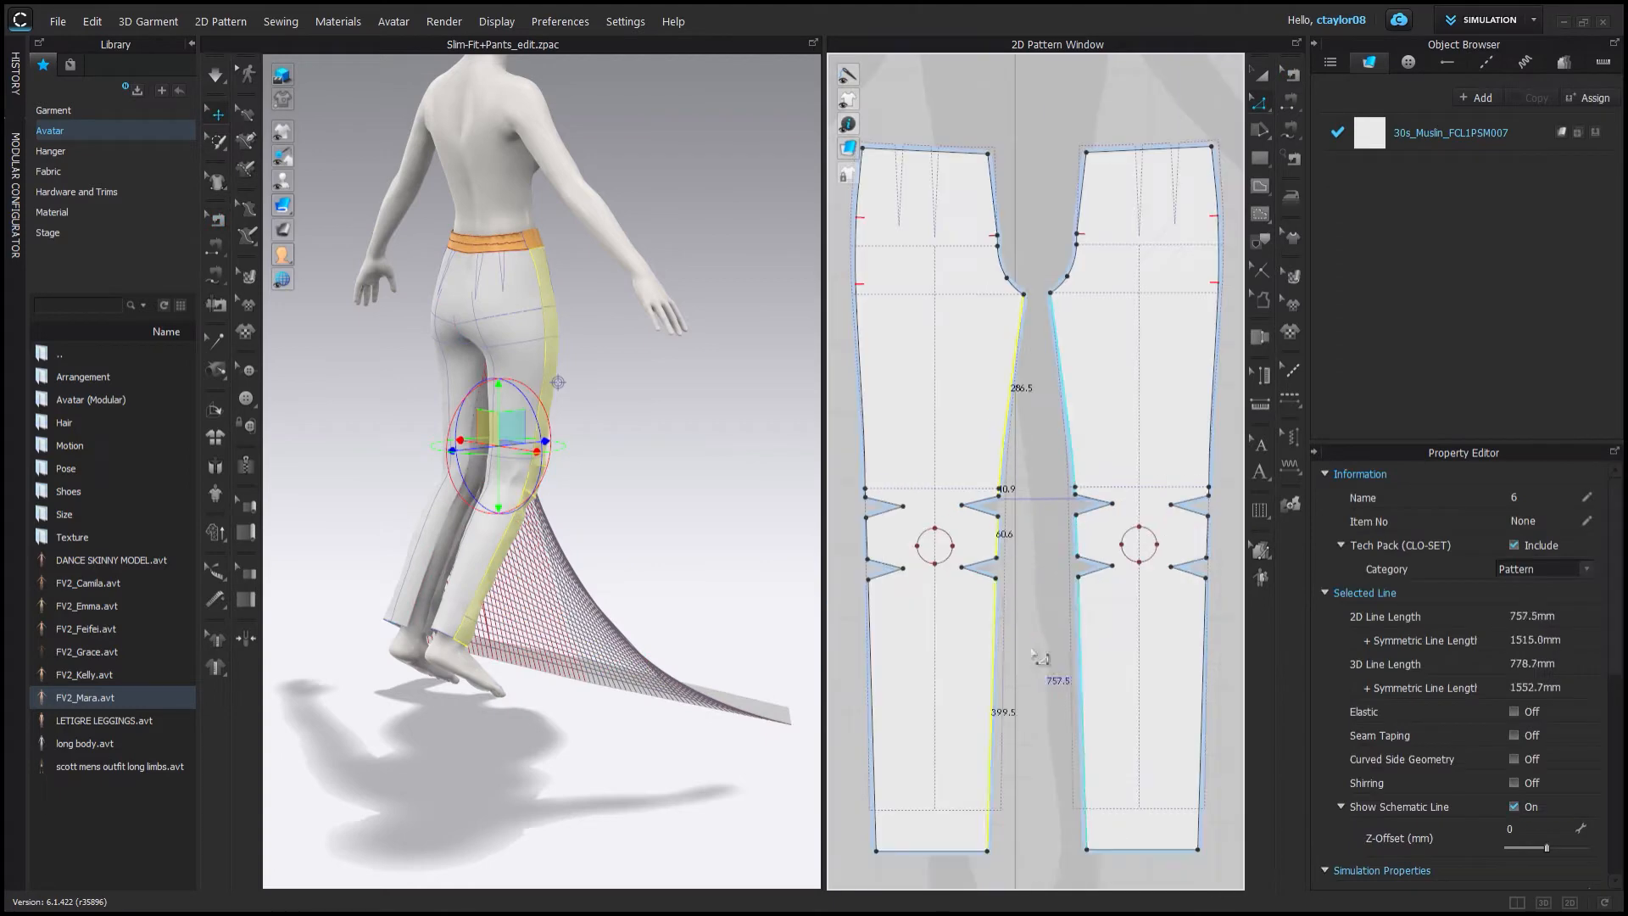
Set the selected inseam line's length to 757 mm.
{"action": "scroll", "coordinate": [1043, 661], "scroll_direction": "down", "scroll_amount": 4}
{"action": "middle_click_drag", "start_coordinate": [1042, 661], "coordinate": [897, 413]}
{"action": "left_click", "coordinate": [986, 552]}
{"action": "right_click", "coordinate": [986, 552]}
{"action": "left_click", "coordinate": [1041, 670]}
{"action": "type", "text": "757"}
{"action": "left_click", "coordinate": [1041, 670]}
{"action": "middle_click_drag", "start_coordinate": [908, 509], "coordinate": [974, 534]}
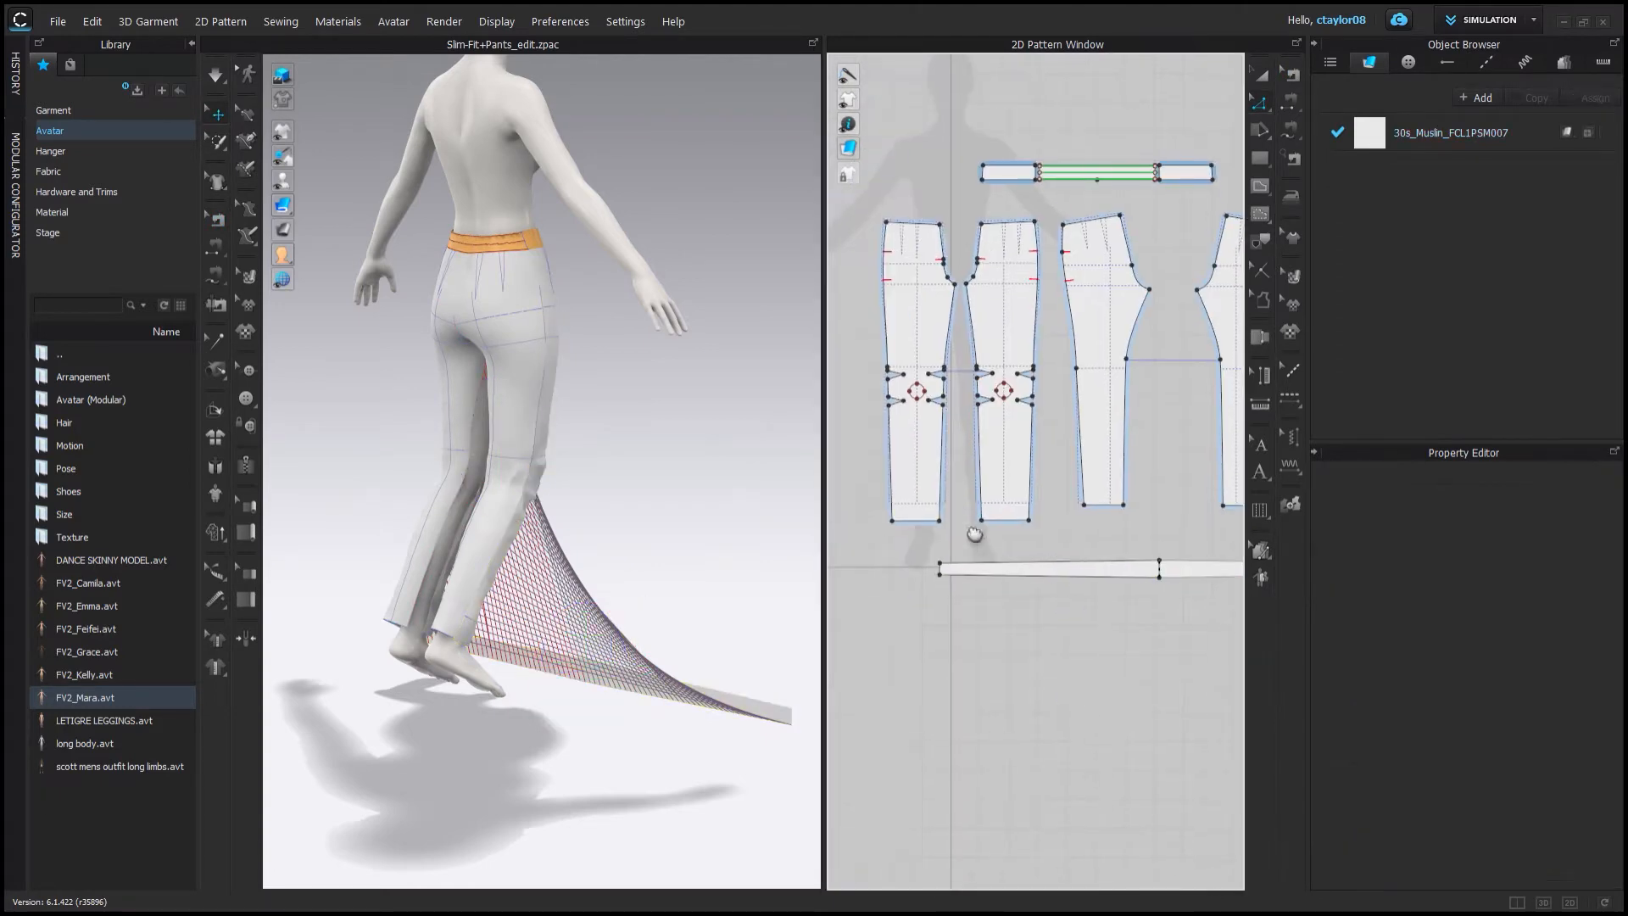
Sew a segment of the front pant inseam to the strip.
{"action": "key", "text": "m"}
{"action": "middle_click_drag", "start_coordinate": [1057, 579], "coordinate": [867, 661]}
{"action": "scroll", "coordinate": [969, 596], "scroll_direction": "down", "scroll_amount": 3}
{"action": "middle_click_drag", "start_coordinate": [969, 596], "coordinate": [1048, 585]}
{"action": "scroll", "coordinate": [873, 502], "scroll_direction": "up", "scroll_amount": 3}
{"action": "left_click", "coordinate": [900, 502]}
{"action": "left_click", "coordinate": [900, 471]}
{"action": "scroll", "coordinate": [924, 500], "scroll_direction": "down", "scroll_amount": 2}
{"action": "left_click", "coordinate": [1063, 640]}
{"action": "left_click", "coordinate": [924, 544]}
{"action": "scroll", "coordinate": [1057, 589], "scroll_direction": "up", "scroll_amount": 4}
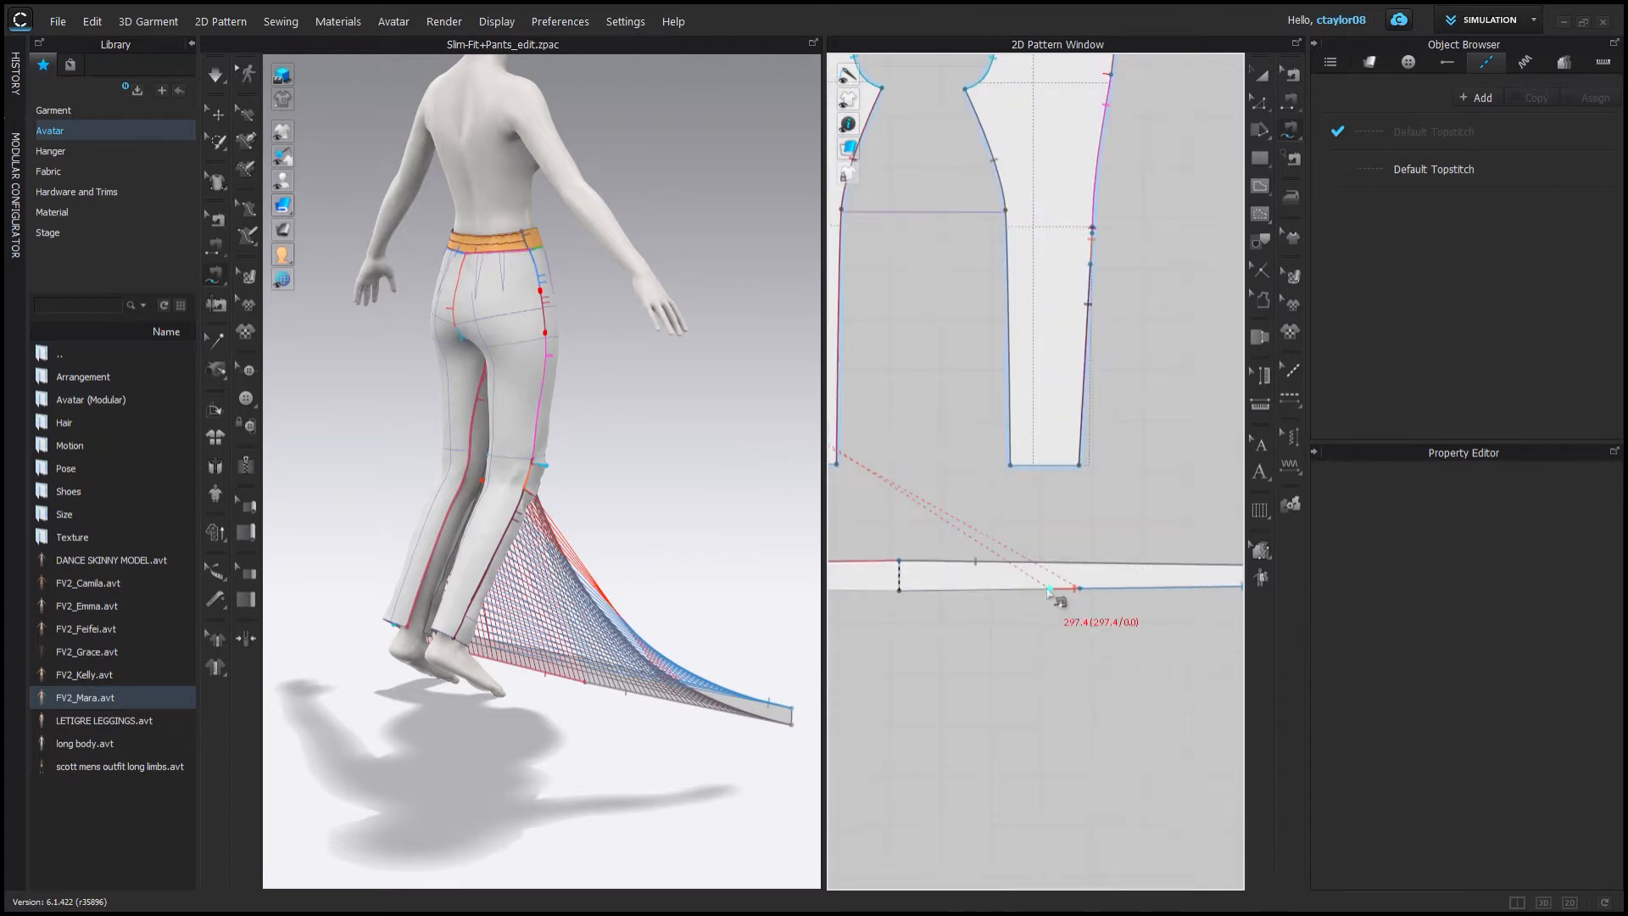
Sew the remaining inseam segments of the pant pieces to the strip's other edge.
{"action": "left_click", "coordinate": [1057, 586]}
{"action": "scroll", "coordinate": [1059, 610], "scroll_direction": "down", "scroll_amount": 5}
{"action": "left_click", "coordinate": [896, 589]}
{"action": "left_click", "coordinate": [893, 502]}
{"action": "scroll", "coordinate": [886, 483], "scroll_direction": "up", "scroll_amount": 4}
{"action": "left_click", "coordinate": [904, 513]}
{"action": "left_click", "coordinate": [904, 488]}
{"action": "scroll", "coordinate": [905, 689], "scroll_direction": "up", "scroll_amount": 4}
{"action": "left_click", "coordinate": [896, 692]}
{"action": "scroll", "coordinate": [905, 688], "scroll_direction": "down", "scroll_amount": 4}
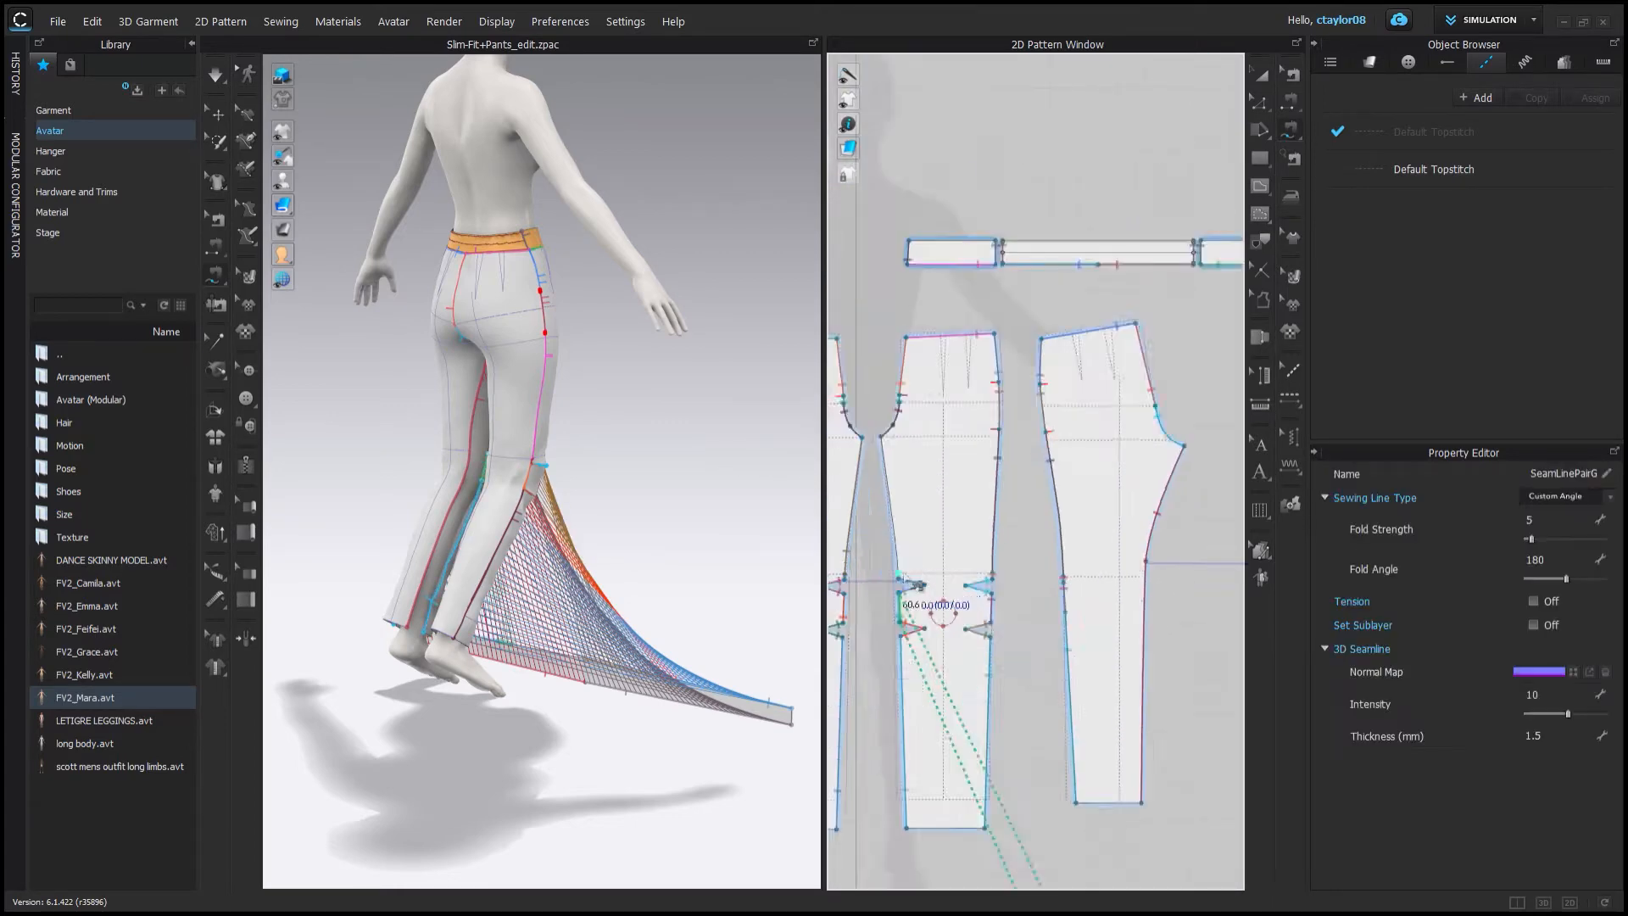
{"action": "left_click", "coordinate": [902, 558]}
{"action": "left_click", "coordinate": [887, 434]}
{"action": "middle_click_drag", "start_coordinate": [1042, 670], "coordinate": [924, 480]}
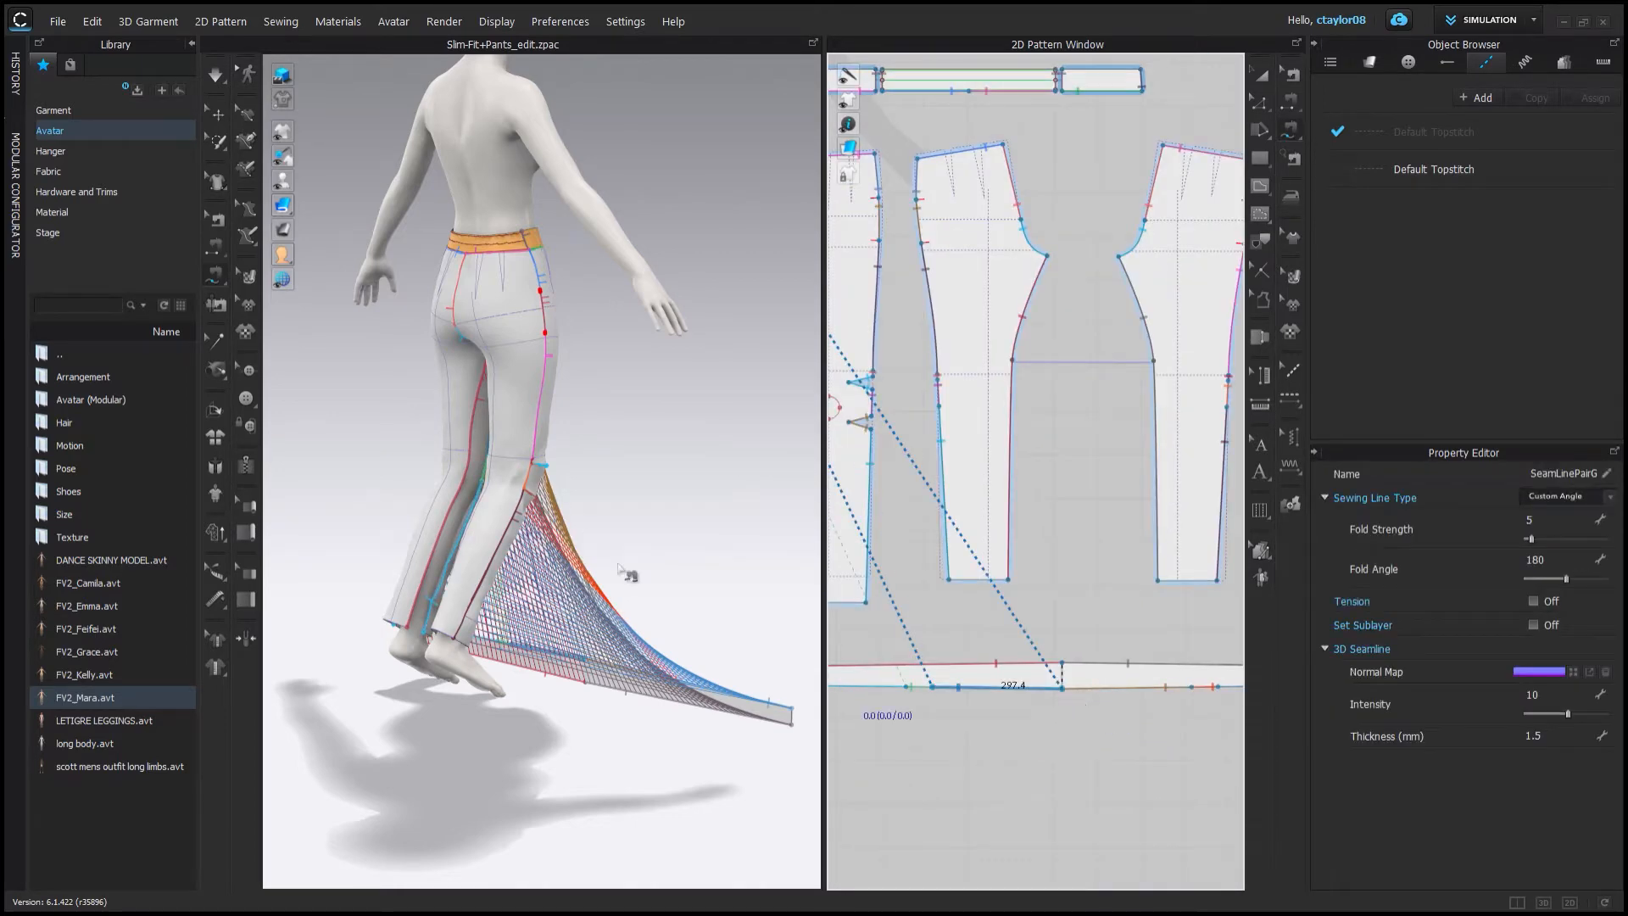
Simulate the pants on the avatar and check the fit from several angles.
{"action": "right_click_drag", "start_coordinate": [619, 567], "coordinate": [636, 403]}
{"action": "key", "text": "space"}
{"action": "right_click_drag", "start_coordinate": [508, 407], "coordinate": [638, 607]}
{"action": "scroll", "coordinate": [638, 607], "scroll_direction": "up", "scroll_amount": 4}
{"action": "left_click_drag", "start_coordinate": [358, 696], "coordinate": [397, 649]}
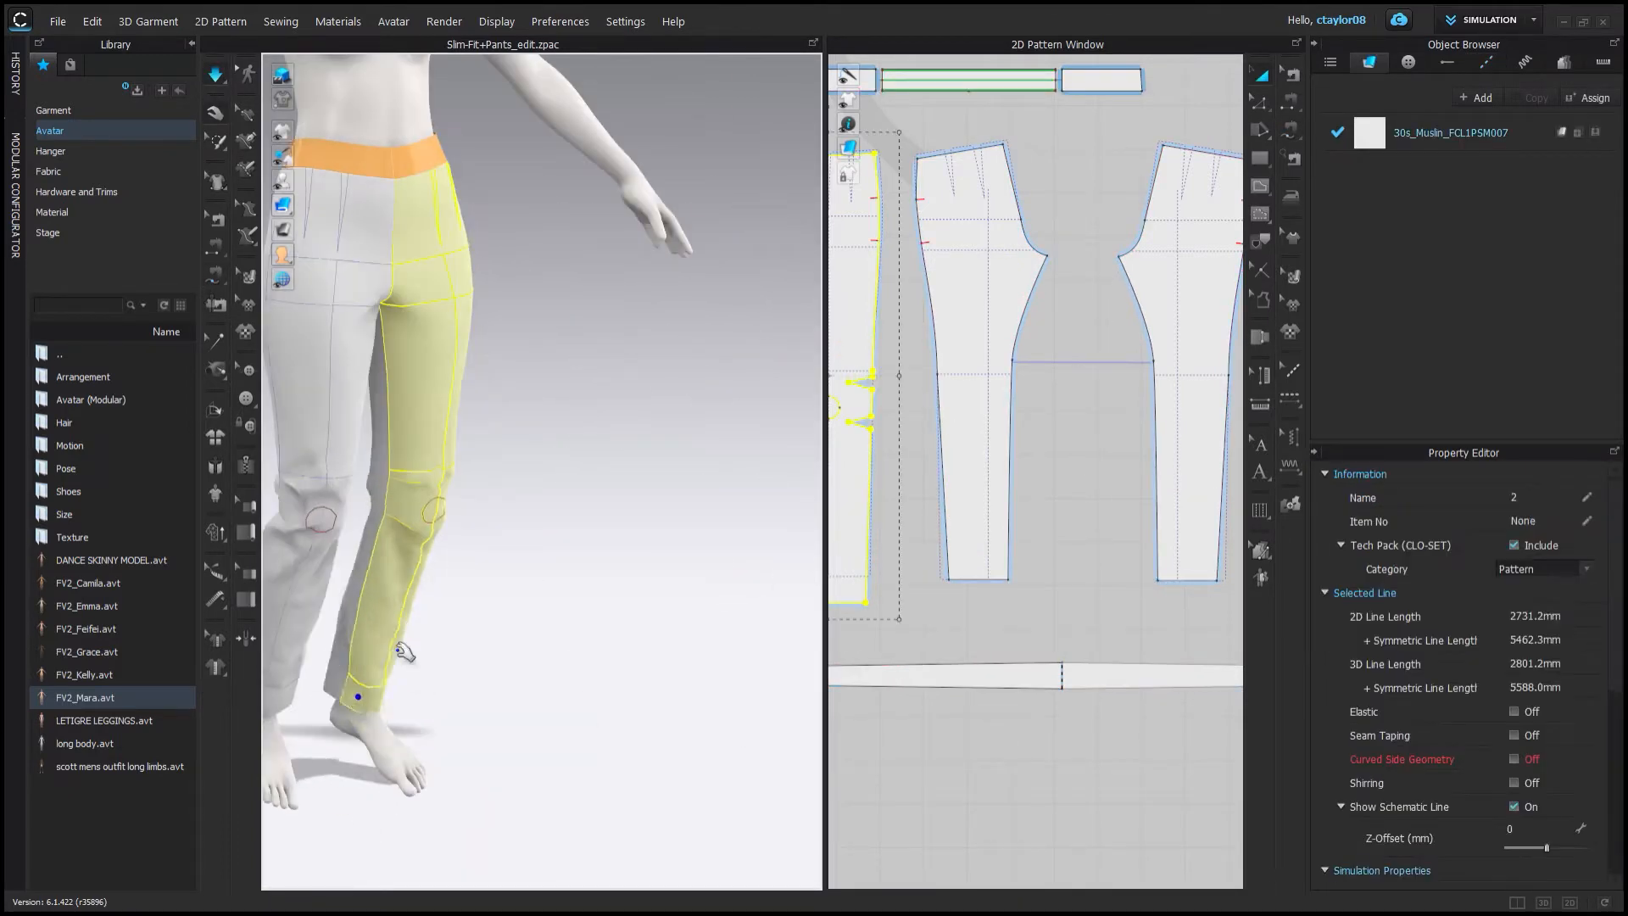
{"action": "right_click_drag", "start_coordinate": [406, 644], "coordinate": [551, 612]}
{"action": "left_click_drag", "start_coordinate": [560, 610], "coordinate": [593, 628]}
{"action": "right_click_drag", "start_coordinate": [464, 470], "coordinate": [543, 458]}
{"action": "left_click_drag", "start_coordinate": [403, 410], "coordinate": [429, 450]}
{"action": "right_click_drag", "start_coordinate": [594, 445], "coordinate": [423, 437]}
{"action": "left_click_drag", "start_coordinate": [387, 463], "coordinate": [401, 476]}
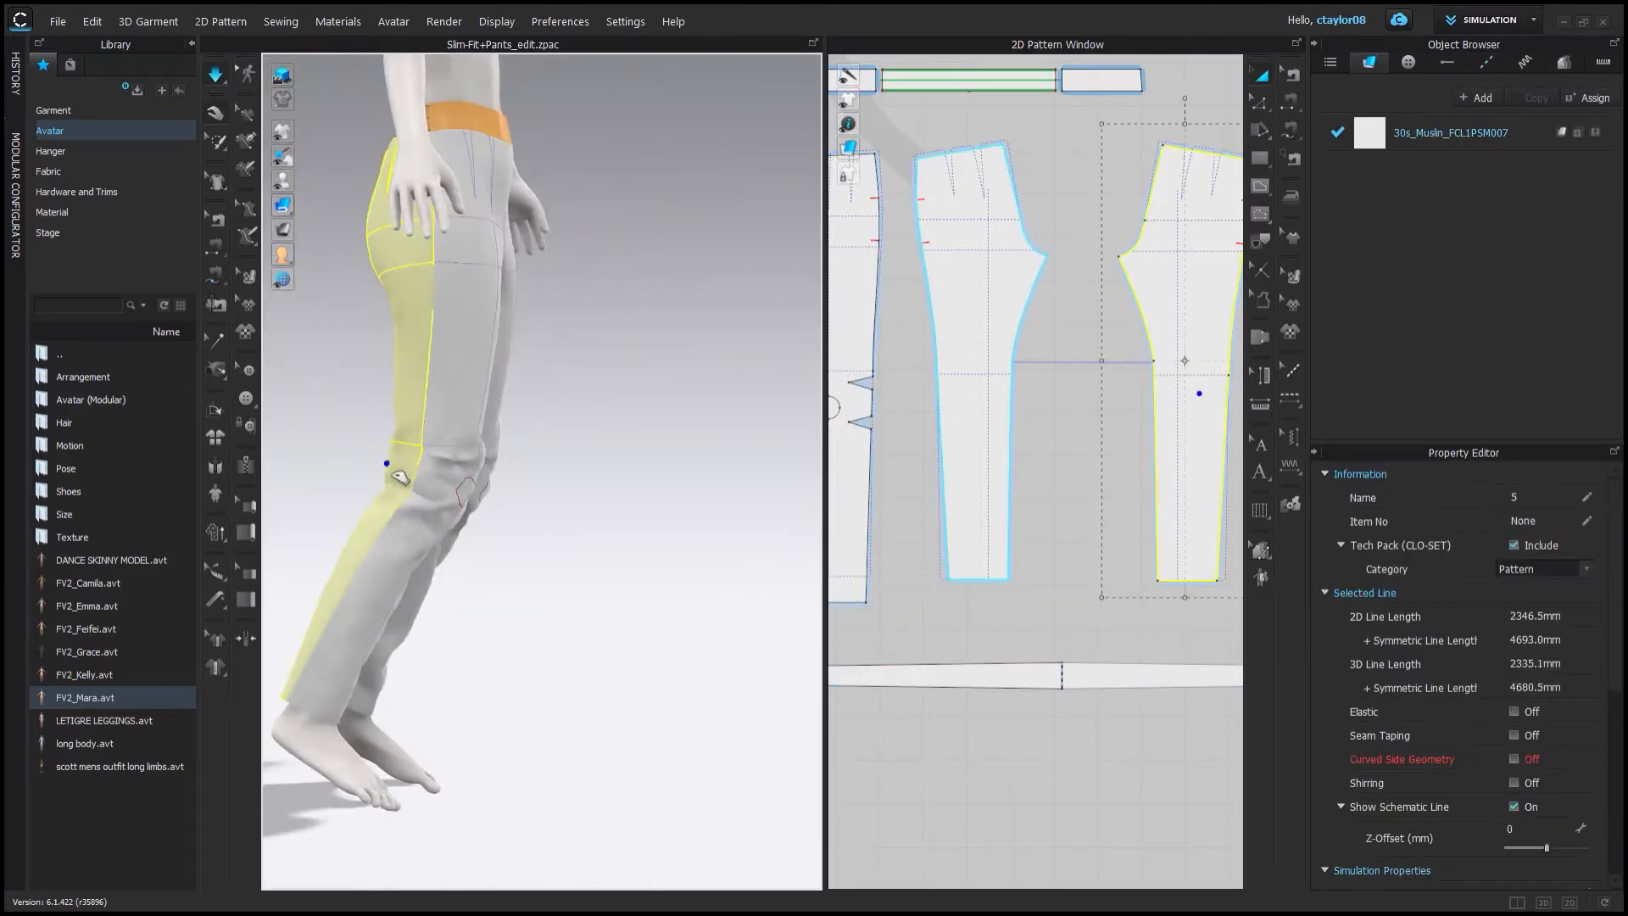
Add points on both side edges of the leg piece at knee level.
{"action": "middle_click_drag", "start_coordinate": [975, 344], "coordinate": [1108, 339]}
{"action": "key", "text": "m"}
{"action": "scroll", "coordinate": [1069, 395], "scroll_direction": "up", "scroll_amount": 3}
{"action": "scroll", "coordinate": [1079, 390], "scroll_direction": "up", "scroll_amount": 4}
{"action": "key", "text": "x"}
{"action": "left_click", "coordinate": [1081, 394]}
{"action": "scroll", "coordinate": [1085, 403], "scroll_direction": "down", "scroll_amount": 4}
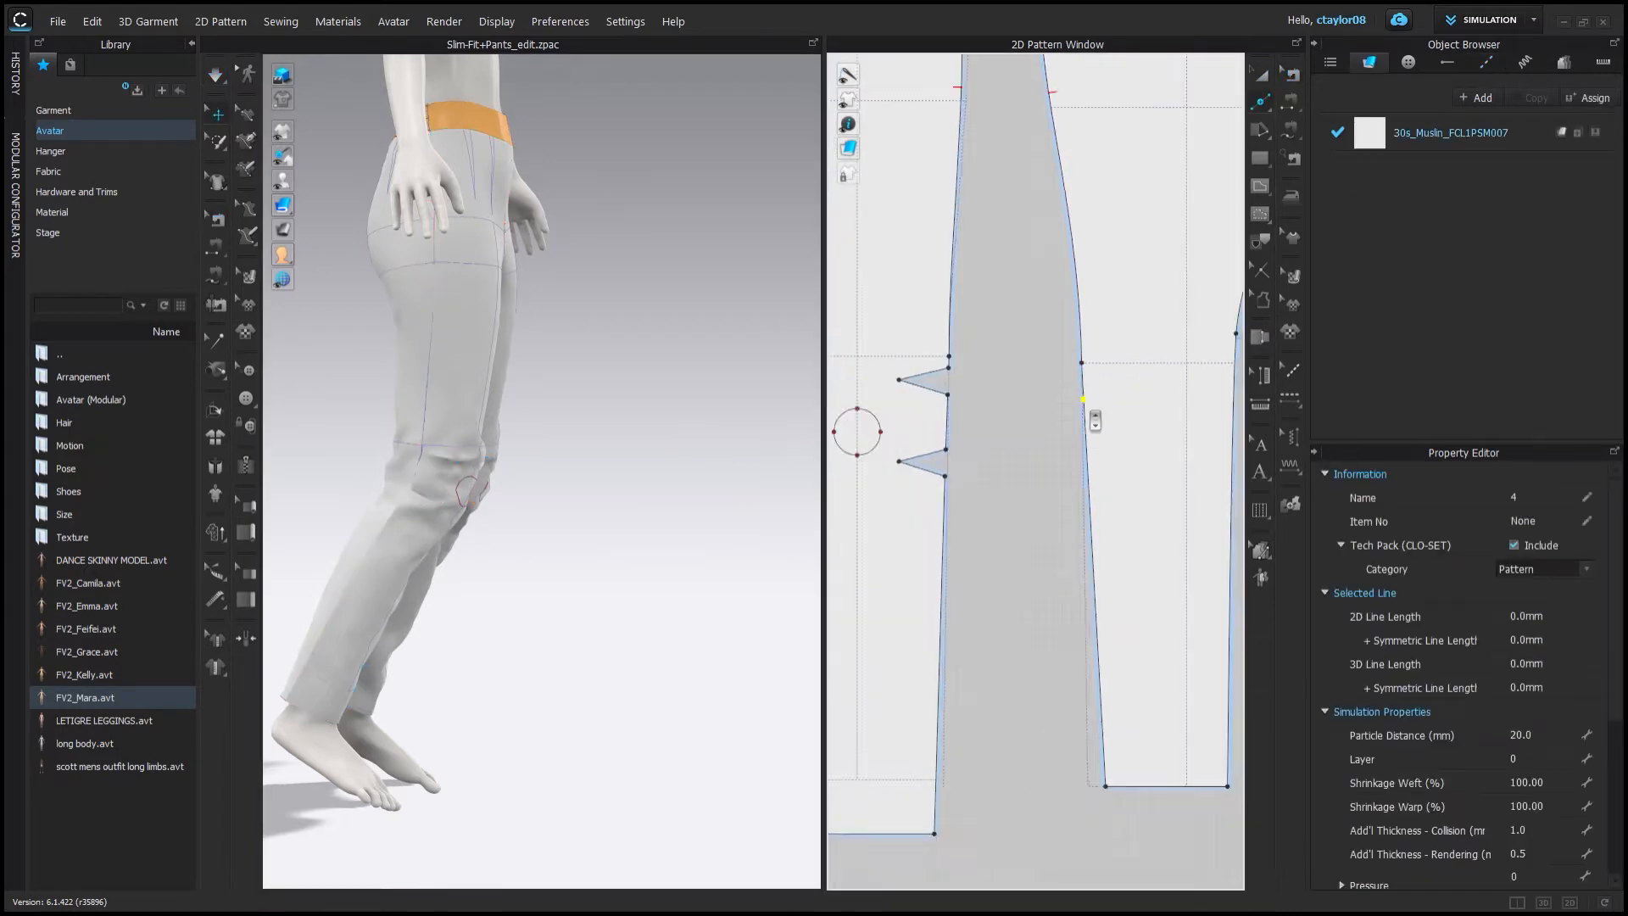
{"action": "scroll", "coordinate": [1095, 420], "scroll_direction": "down", "scroll_amount": 3}
{"action": "middle_click_drag", "start_coordinate": [1203, 424], "coordinate": [1065, 418]}
{"action": "key", "text": "m"}
{"action": "scroll", "coordinate": [1068, 410], "scroll_direction": "up", "scroll_amount": 2}
{"action": "key", "text": "x"}
{"action": "left_click", "coordinate": [1049, 396]}
{"action": "scroll", "coordinate": [1079, 520], "scroll_direction": "down", "scroll_amount": 2}
{"action": "scroll", "coordinate": [1162, 377], "scroll_direction": "up", "scroll_amount": 3}
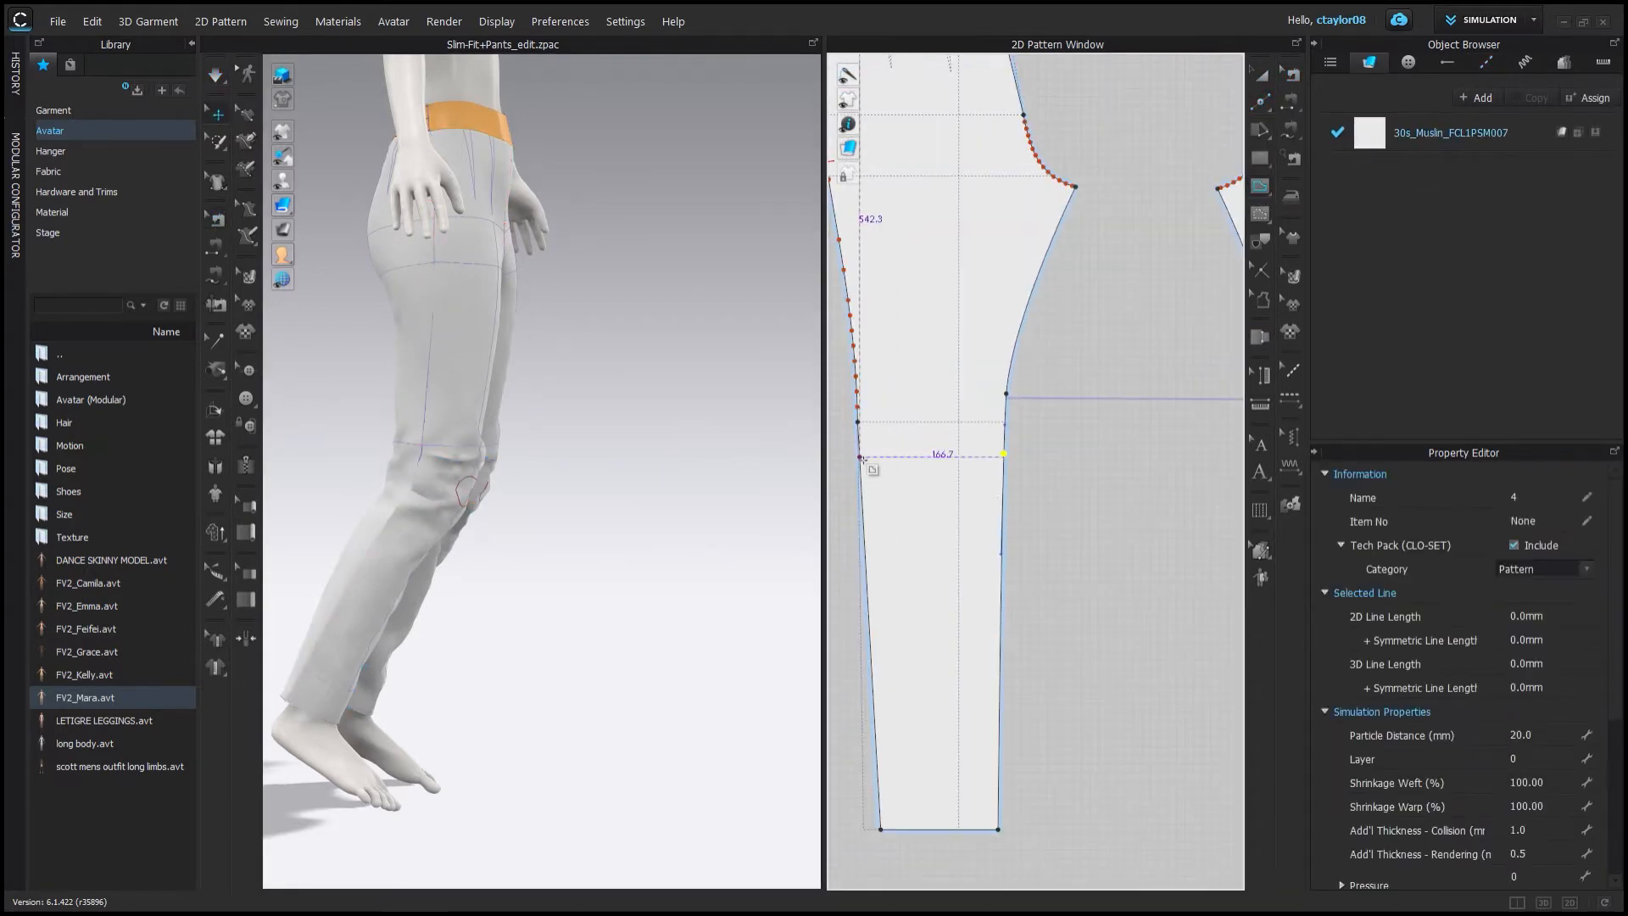
Create a lens-shaped knee wedge across the leg between the two knee points, removing the extra line.
{"action": "double_click", "coordinate": [1006, 455]}
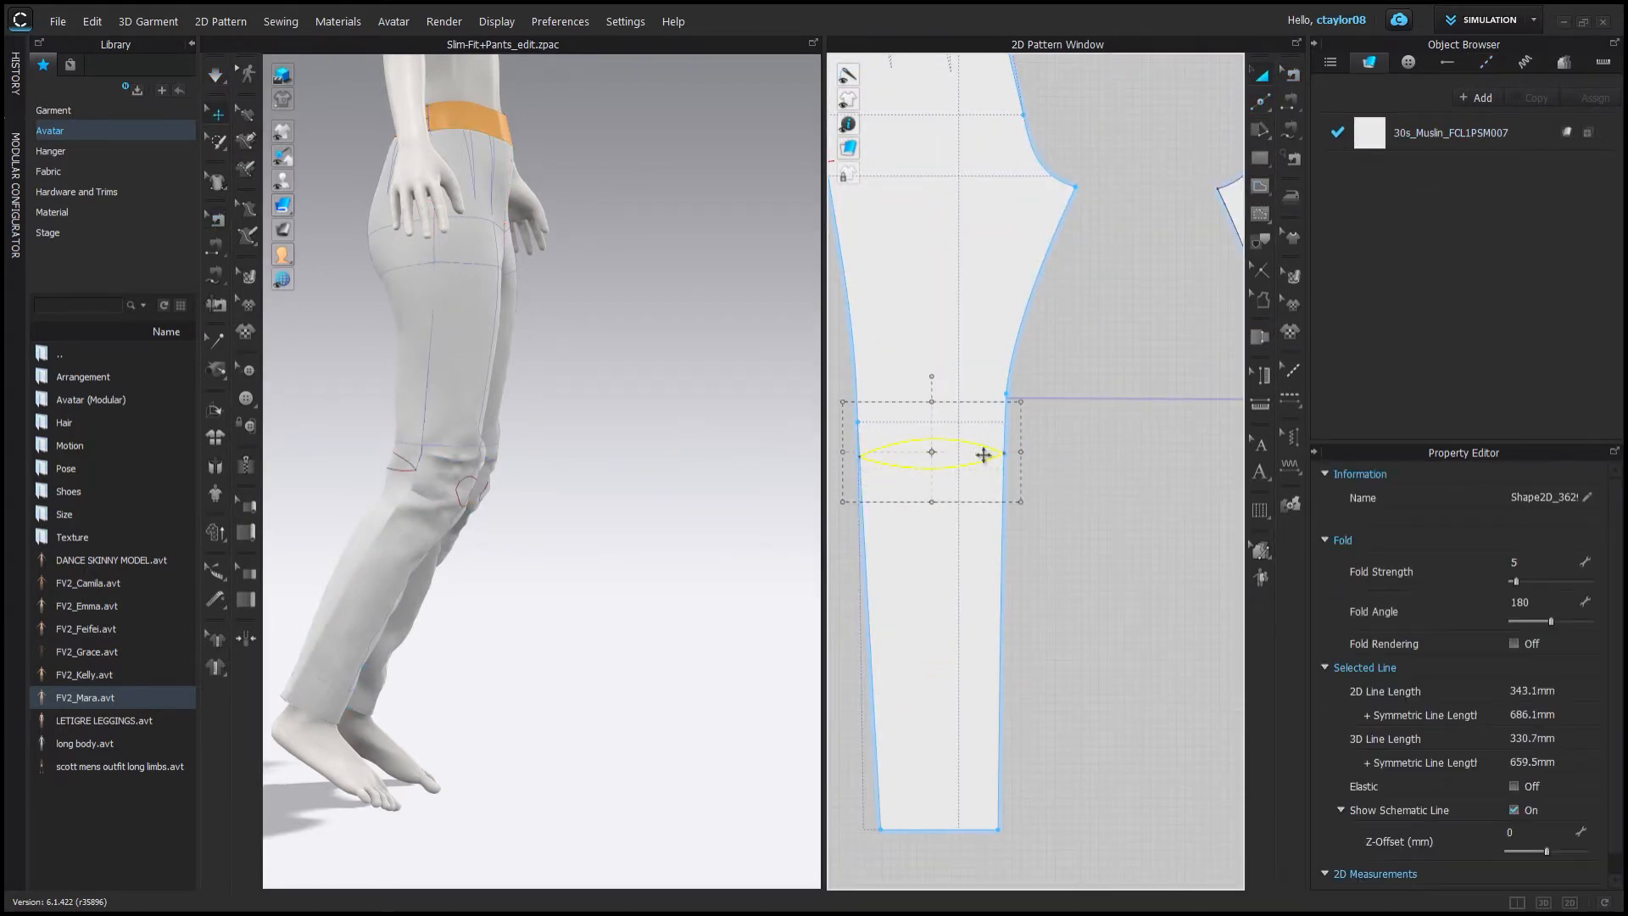
{"action": "left_click", "coordinate": [970, 467]}
{"action": "key", "text": "Delete"}
Sew the upper and lower curves of the knee wedge together.
{"action": "left_click", "coordinate": [215, 275]}
{"action": "left_click", "coordinate": [859, 449]}
{"action": "left_click", "coordinate": [1003, 447]}
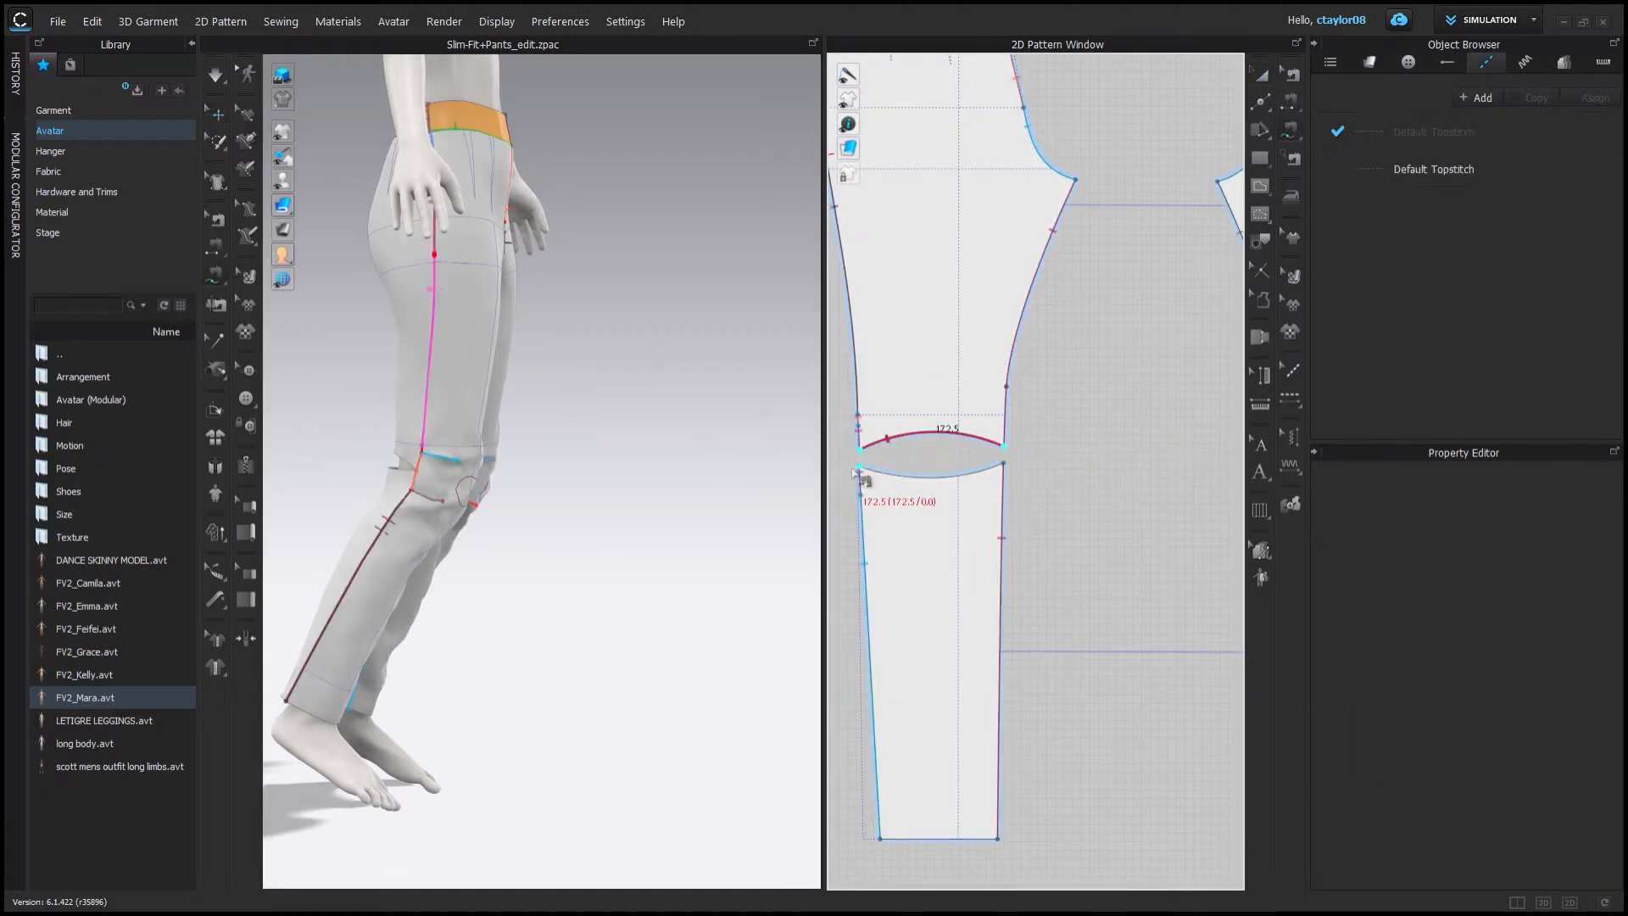
{"action": "left_click", "coordinate": [860, 466]}
{"action": "left_click", "coordinate": [1003, 463]}
Sew the knee wedge curves on the other leg piece and run the simulation.
{"action": "right_click_drag", "start_coordinate": [449, 373], "coordinate": [566, 359]}
{"action": "scroll", "coordinate": [848, 455], "scroll_direction": "down", "scroll_amount": 3}
{"action": "left_click", "coordinate": [1136, 451]}
{"action": "left_click", "coordinate": [1231, 452]}
{"action": "left_click", "coordinate": [1136, 463]}
{"action": "left_click", "coordinate": [1231, 464]}
{"action": "key", "text": "space"}
{"action": "right_click_drag", "start_coordinate": [505, 477], "coordinate": [593, 475]}
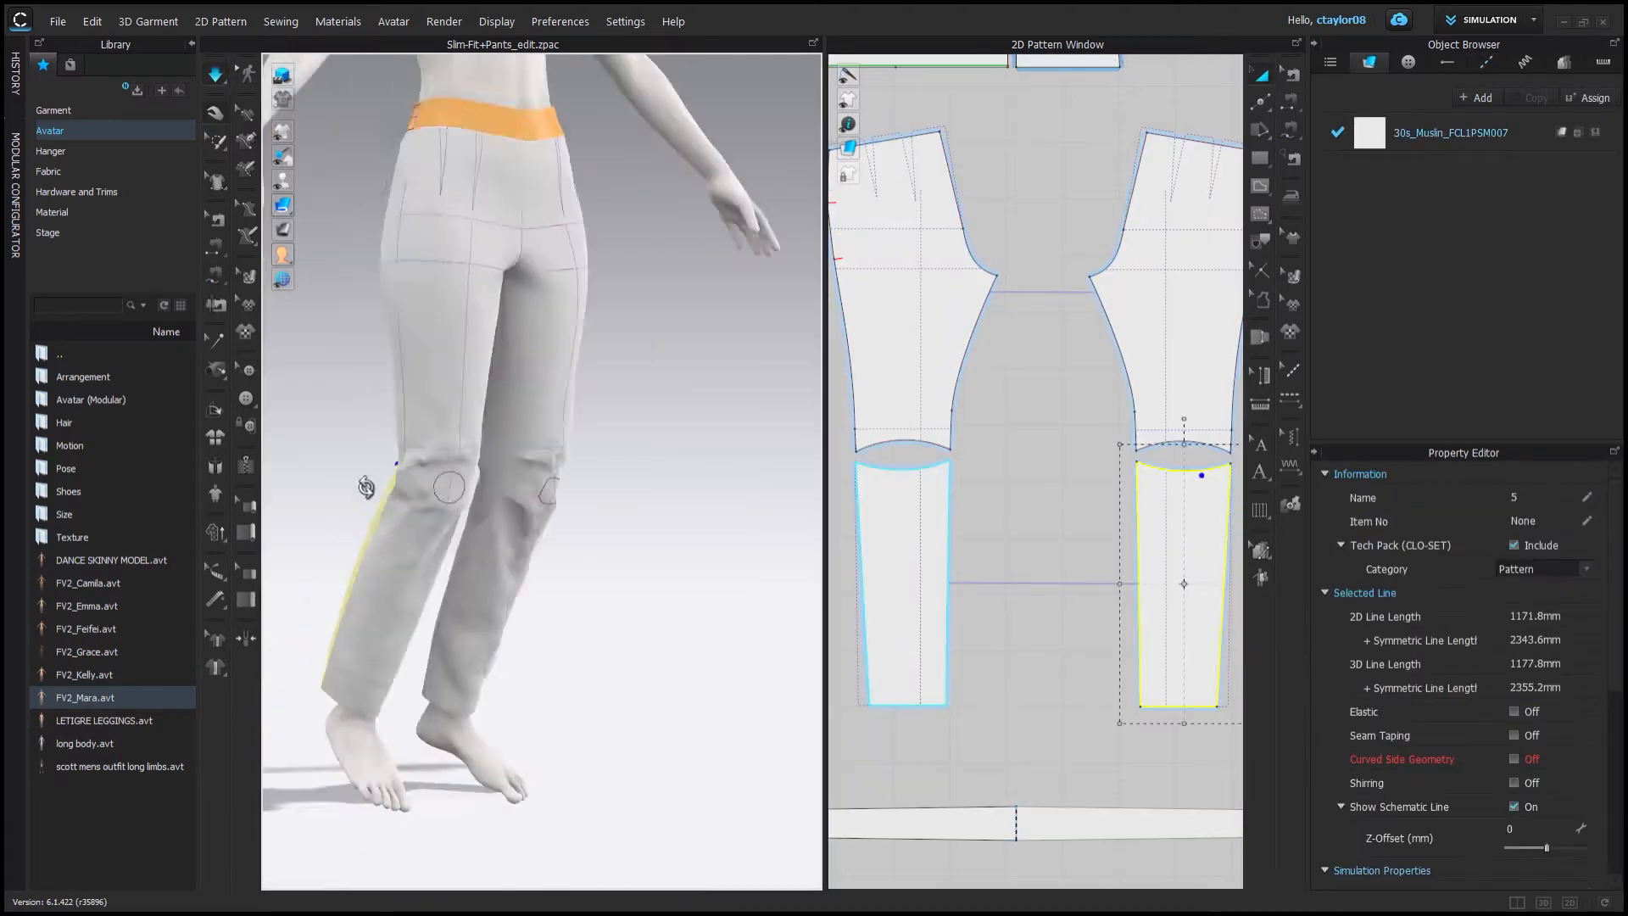
Rotate the lower back leg piece below the knee seam slightly in the pattern window.
{"action": "left_click_drag", "start_coordinate": [473, 501], "coordinate": [510, 494]}
{"action": "right_click_drag", "start_coordinate": [512, 496], "coordinate": [607, 487]}
{"action": "scroll", "coordinate": [964, 468], "scroll_direction": "up", "scroll_amount": 3}
{"action": "middle_click_drag", "start_coordinate": [963, 470], "coordinate": [1047, 472]}
{"action": "left_click", "coordinate": [987, 517]}
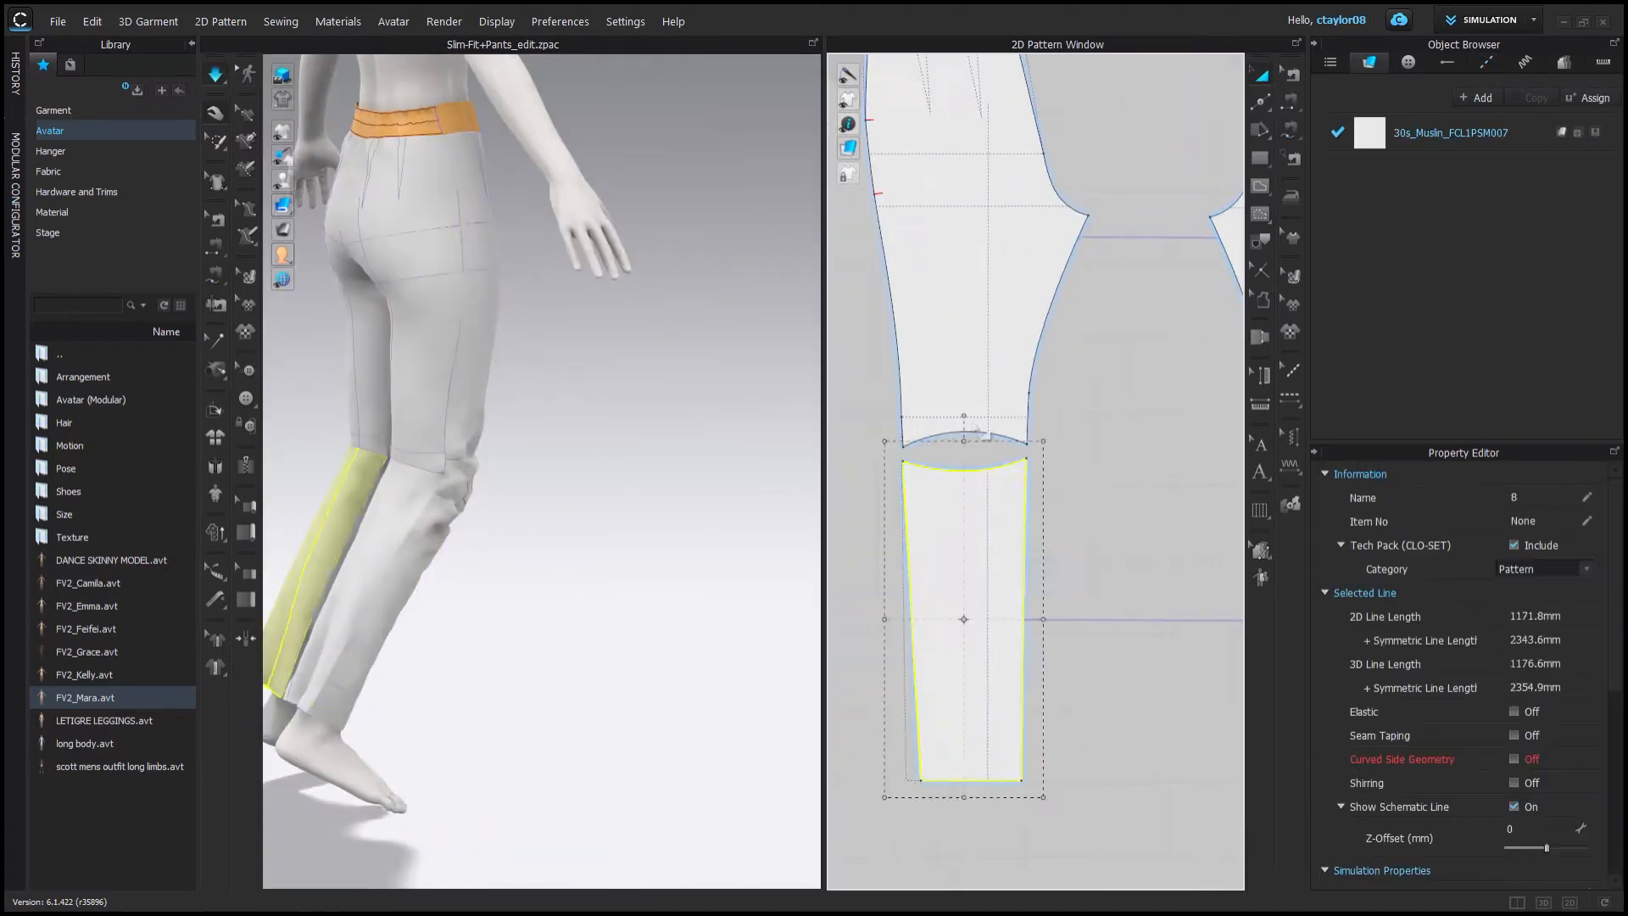
{"action": "left_click_drag", "start_coordinate": [963, 418], "coordinate": [1072, 450]}
{"action": "left_click_drag", "start_coordinate": [1105, 521], "coordinate": [1038, 451]}
{"action": "scroll", "coordinate": [1039, 456], "scroll_direction": "up", "scroll_amount": 3}
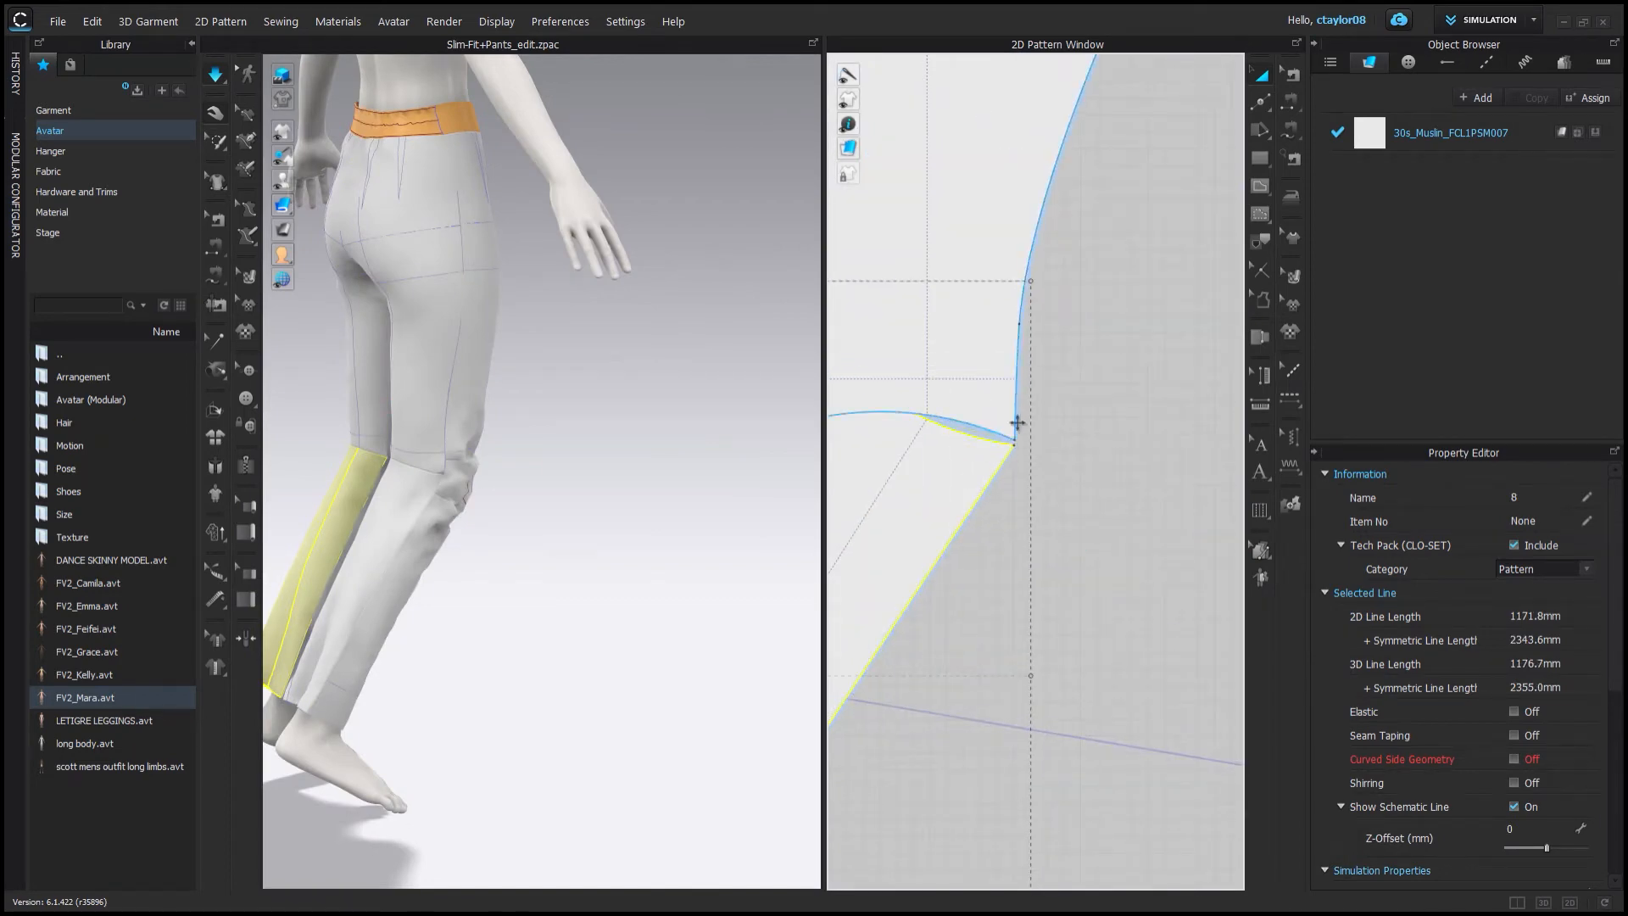
{"action": "scroll", "coordinate": [1016, 422], "scroll_direction": "down", "scroll_amount": 5}
{"action": "right_click_drag", "start_coordinate": [594, 411], "coordinate": [478, 411]}
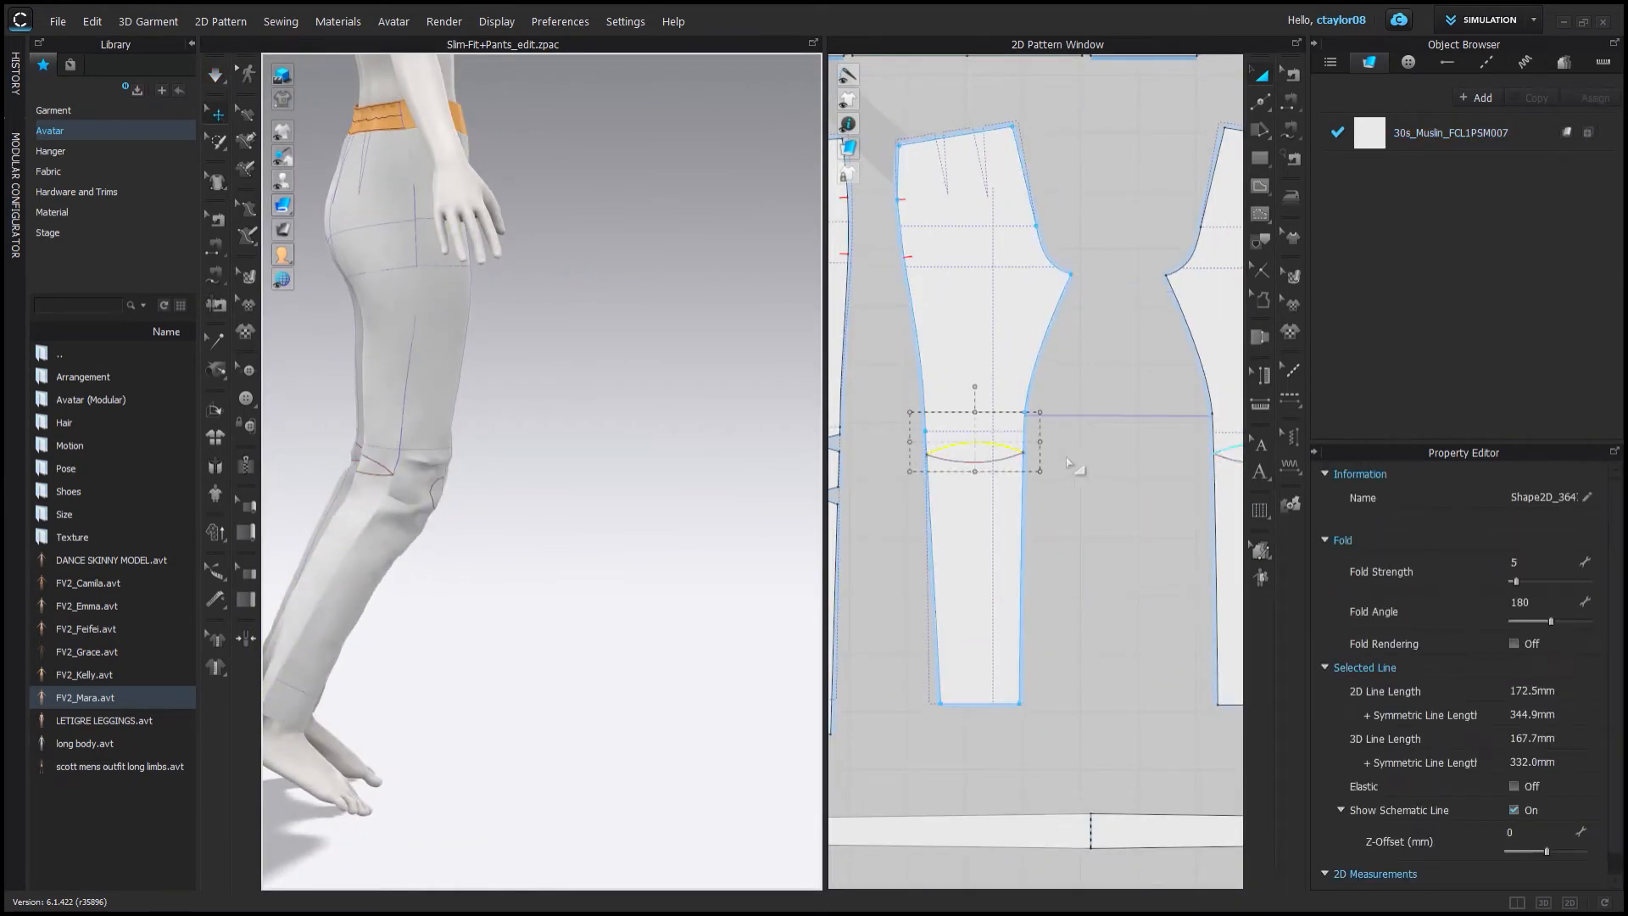
{"action": "scroll", "coordinate": [985, 452], "scroll_direction": "up", "scroll_amount": 4}
Draw short internal lines joining both knee wedge tips to the leg piece's side edges.
{"action": "key", "text": "x"}
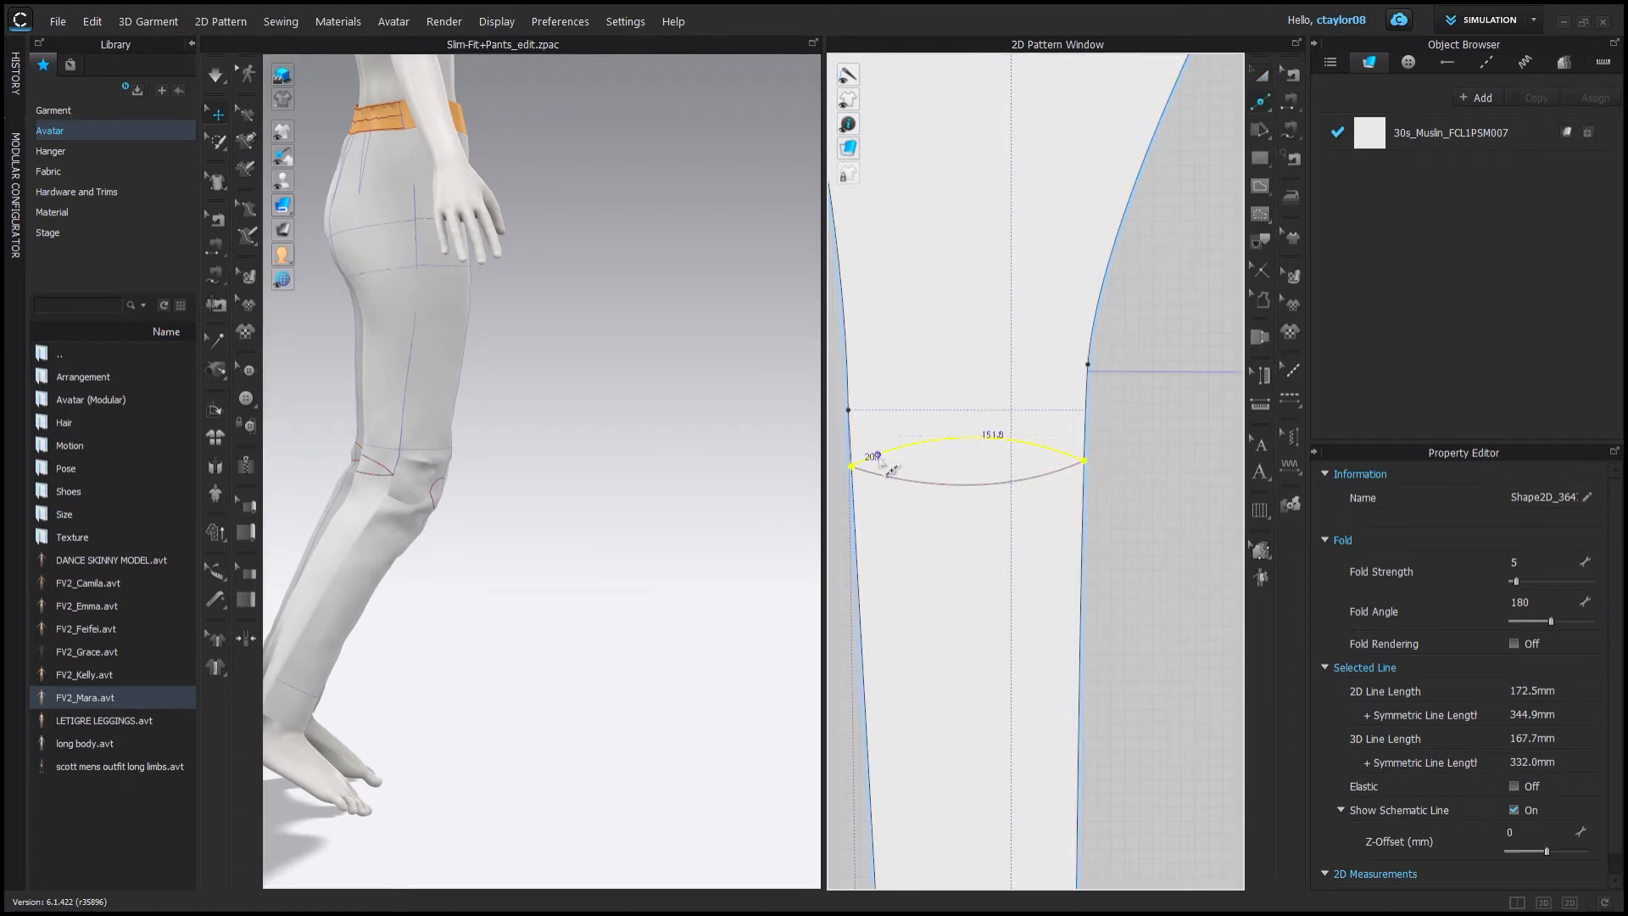
{"action": "left_click", "coordinate": [1315, 110]}
{"action": "scroll", "coordinate": [1065, 464], "scroll_direction": "up", "scroll_amount": 3}
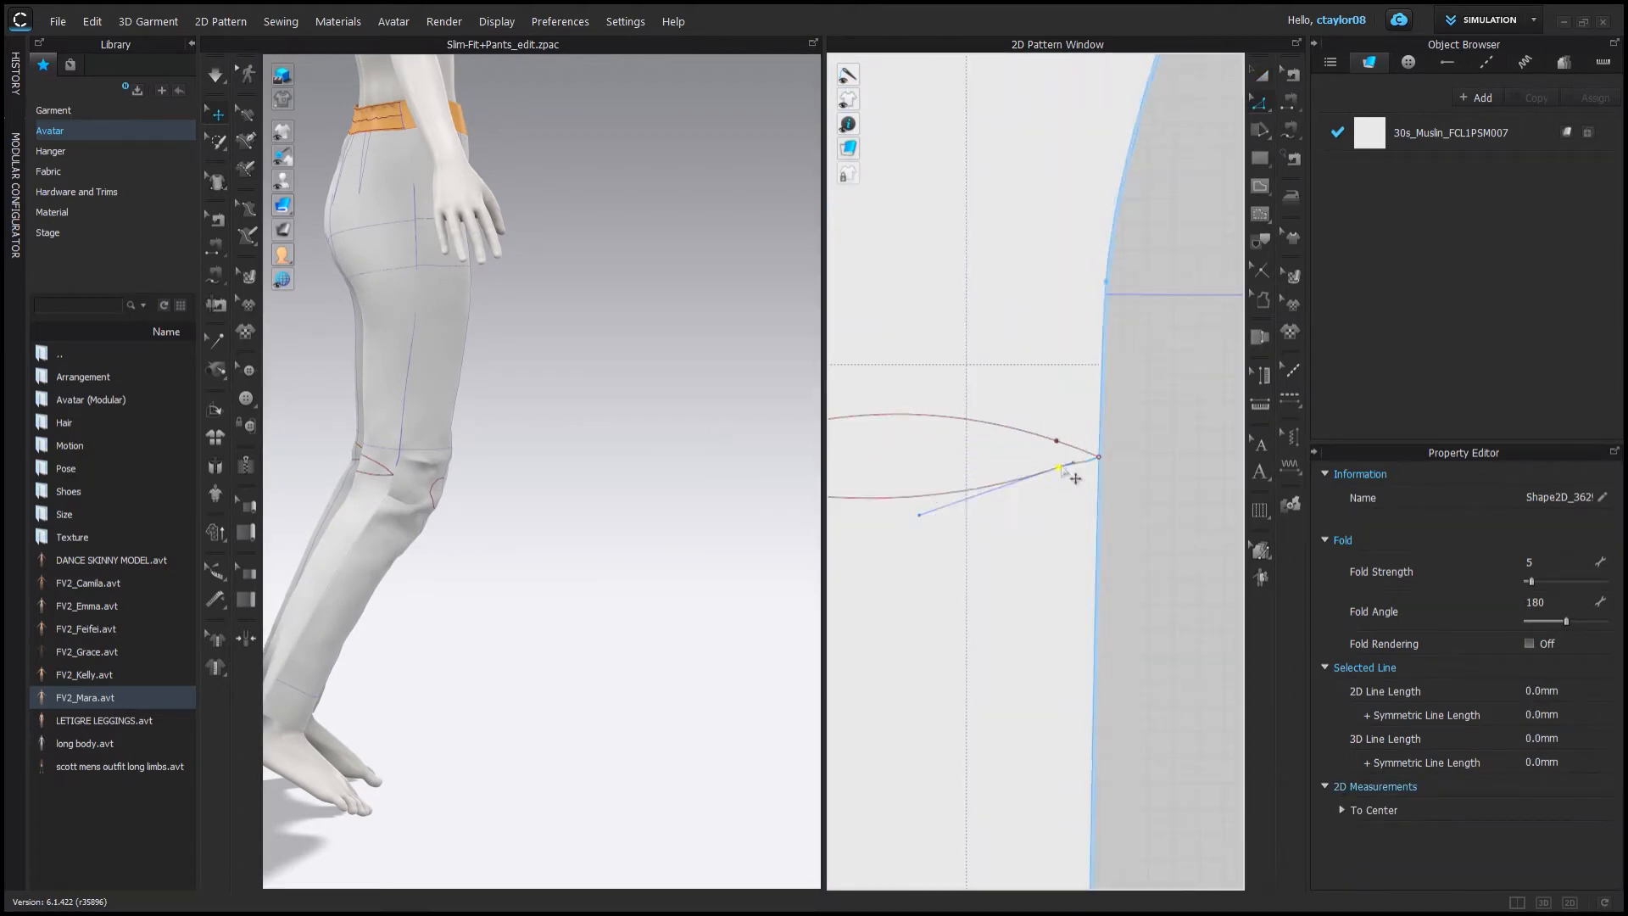
{"action": "scroll", "coordinate": [1074, 479], "scroll_direction": "up", "scroll_amount": 3}
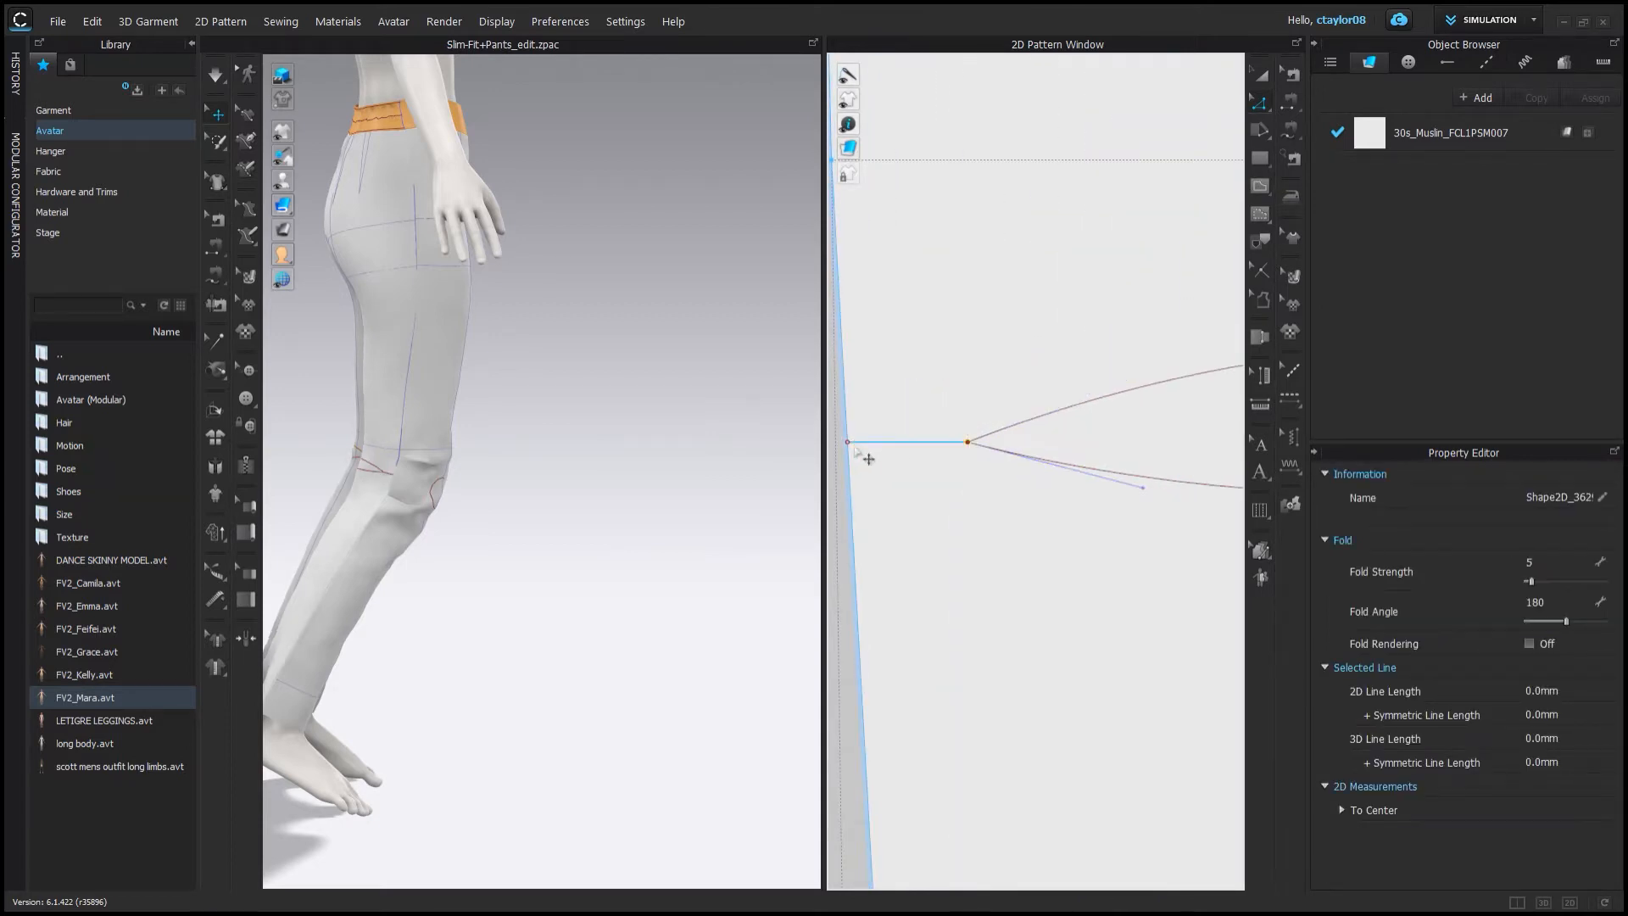
{"action": "scroll", "coordinate": [987, 466], "scroll_direction": "down", "scroll_amount": 5}
{"action": "middle_click_drag", "start_coordinate": [1187, 467], "coordinate": [1080, 466]}
{"action": "left_click", "coordinate": [1086, 455]}
{"action": "scroll", "coordinate": [1094, 460], "scroll_direction": "up", "scroll_amount": 2}
{"action": "left_click_drag", "start_coordinate": [1072, 451], "coordinate": [1098, 455], "text": "shift"}
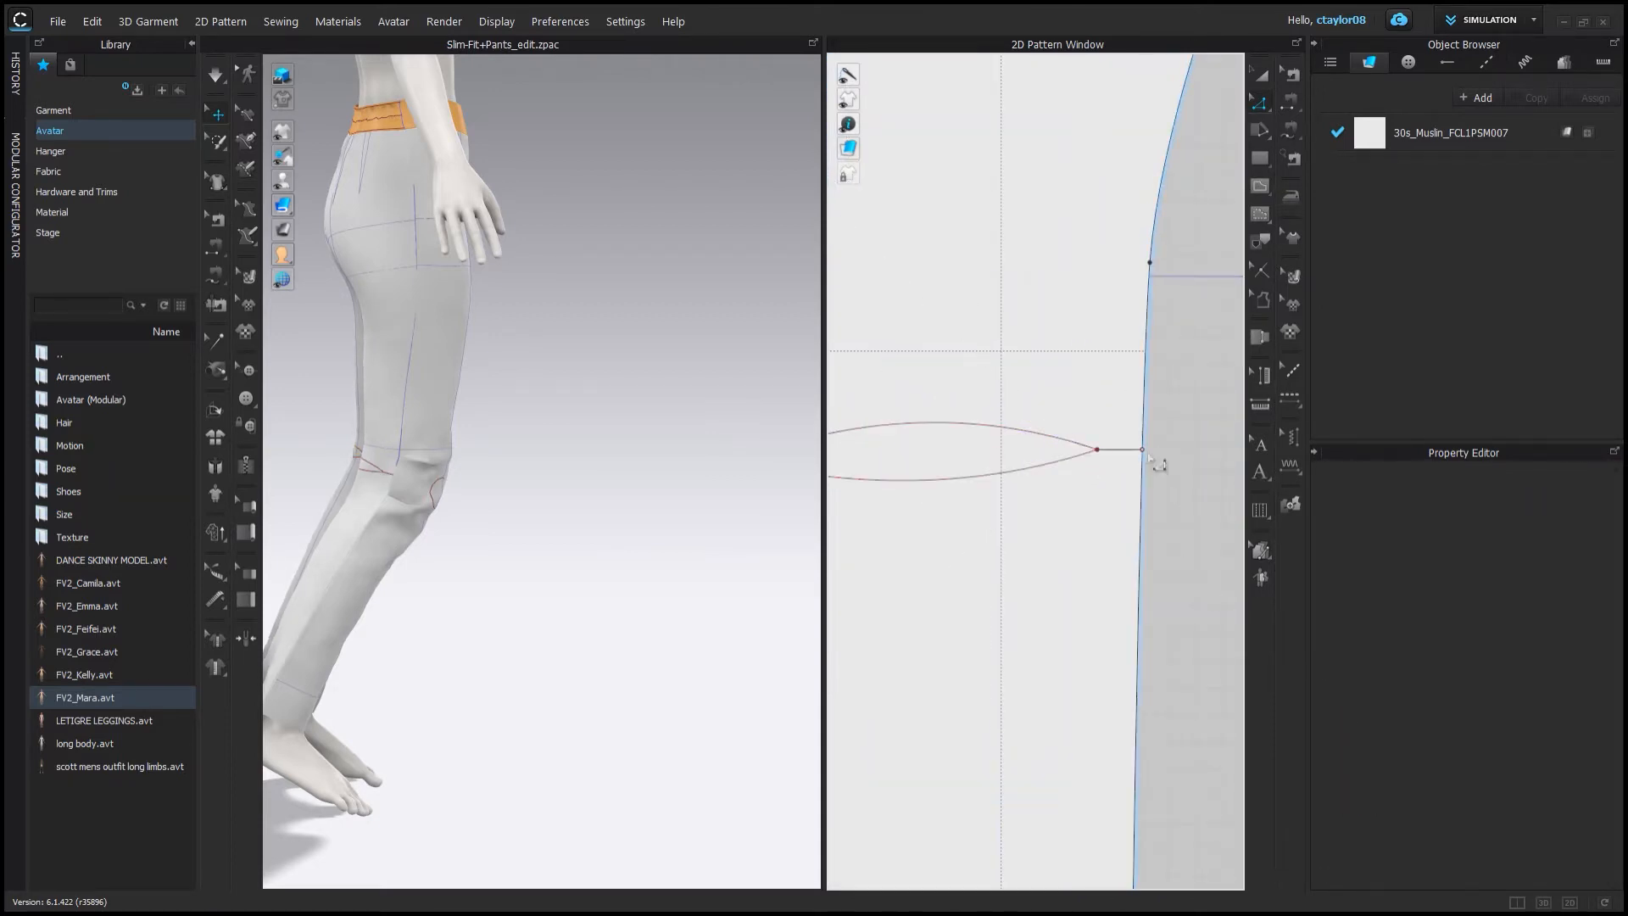
{"action": "scroll", "coordinate": [1094, 457], "scroll_direction": "up", "scroll_amount": 5}
{"action": "left_click", "coordinate": [1044, 459]}
{"action": "scroll", "coordinate": [1130, 630], "scroll_direction": "down", "scroll_amount": 6}
{"action": "scroll", "coordinate": [974, 542], "scroll_direction": "up", "scroll_amount": 5}
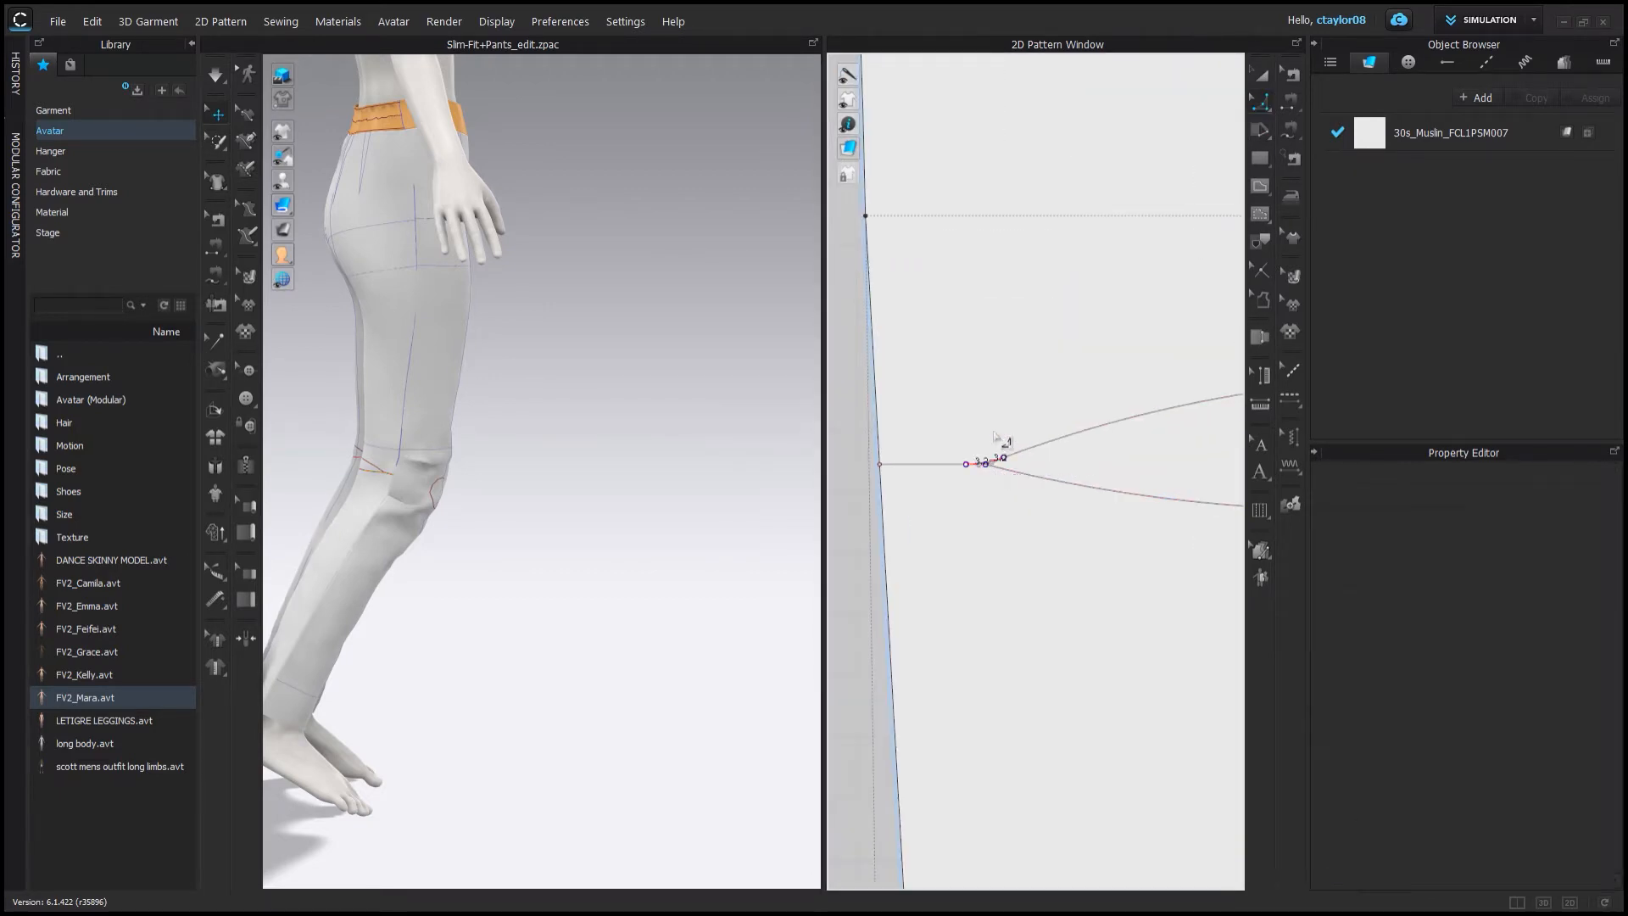
Sew the knee wedge curves together on the split leg piece with segment sewing.
{"action": "left_click", "coordinate": [1006, 449]}
{"action": "scroll", "coordinate": [1052, 524], "scroll_direction": "down", "scroll_amount": 9}
{"action": "key", "text": "a"}
{"action": "scroll", "coordinate": [1102, 594], "scroll_direction": "up", "scroll_amount": 2}
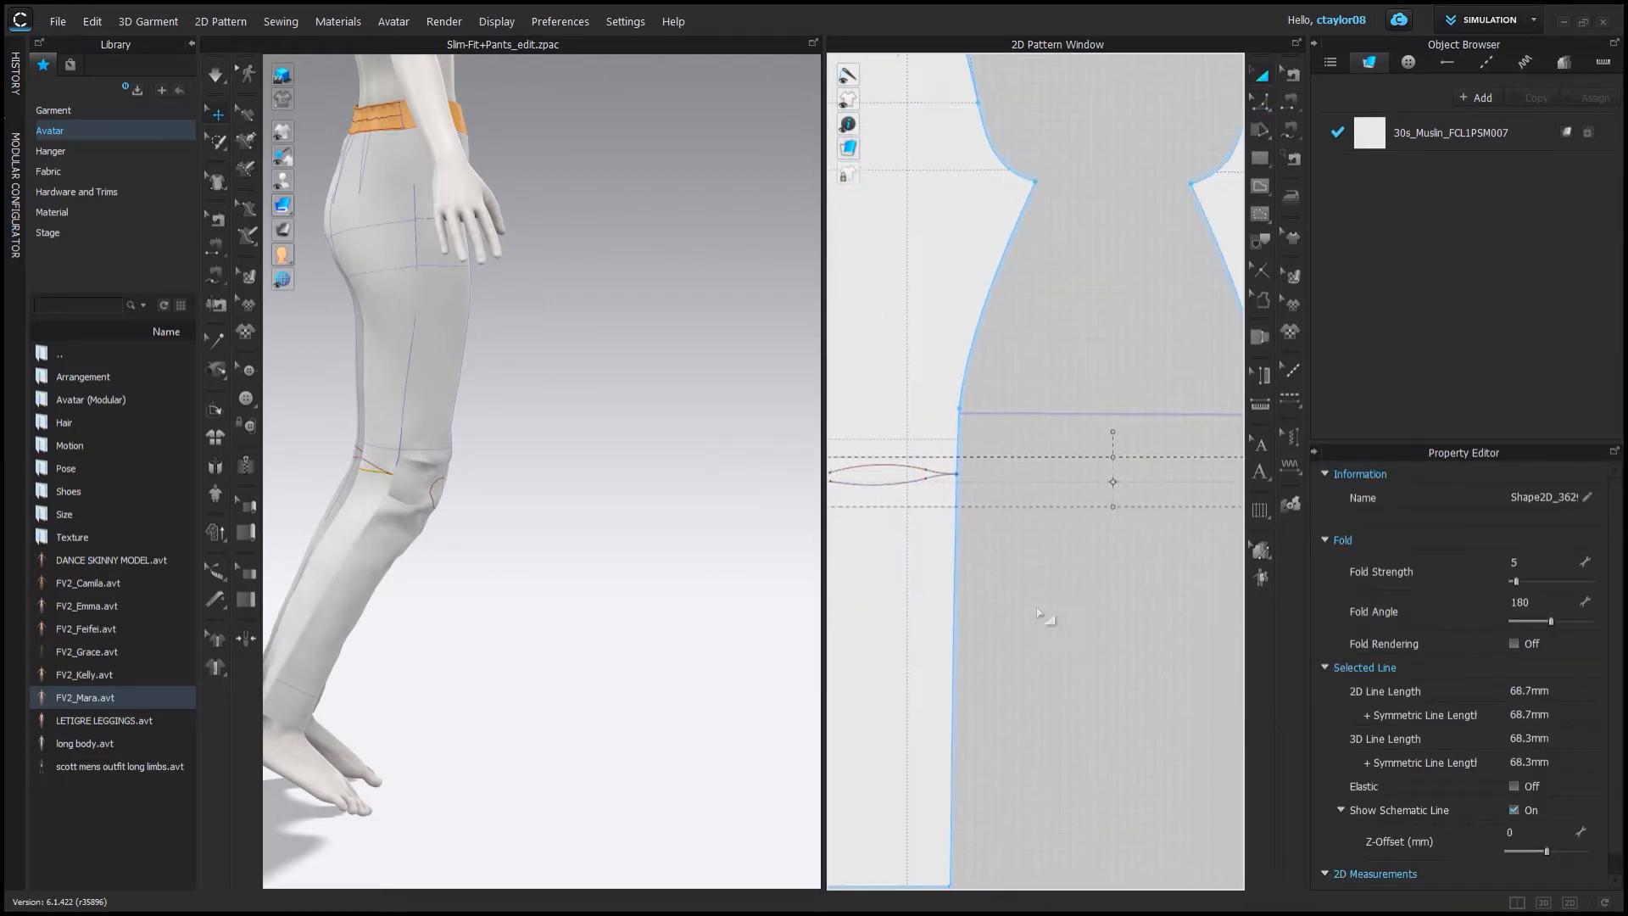
{"action": "left_click", "coordinate": [1065, 574]}
{"action": "scroll", "coordinate": [927, 581], "scroll_direction": "down", "scroll_amount": 4}
{"action": "scroll", "coordinate": [1051, 542], "scroll_direction": "up", "scroll_amount": 3}
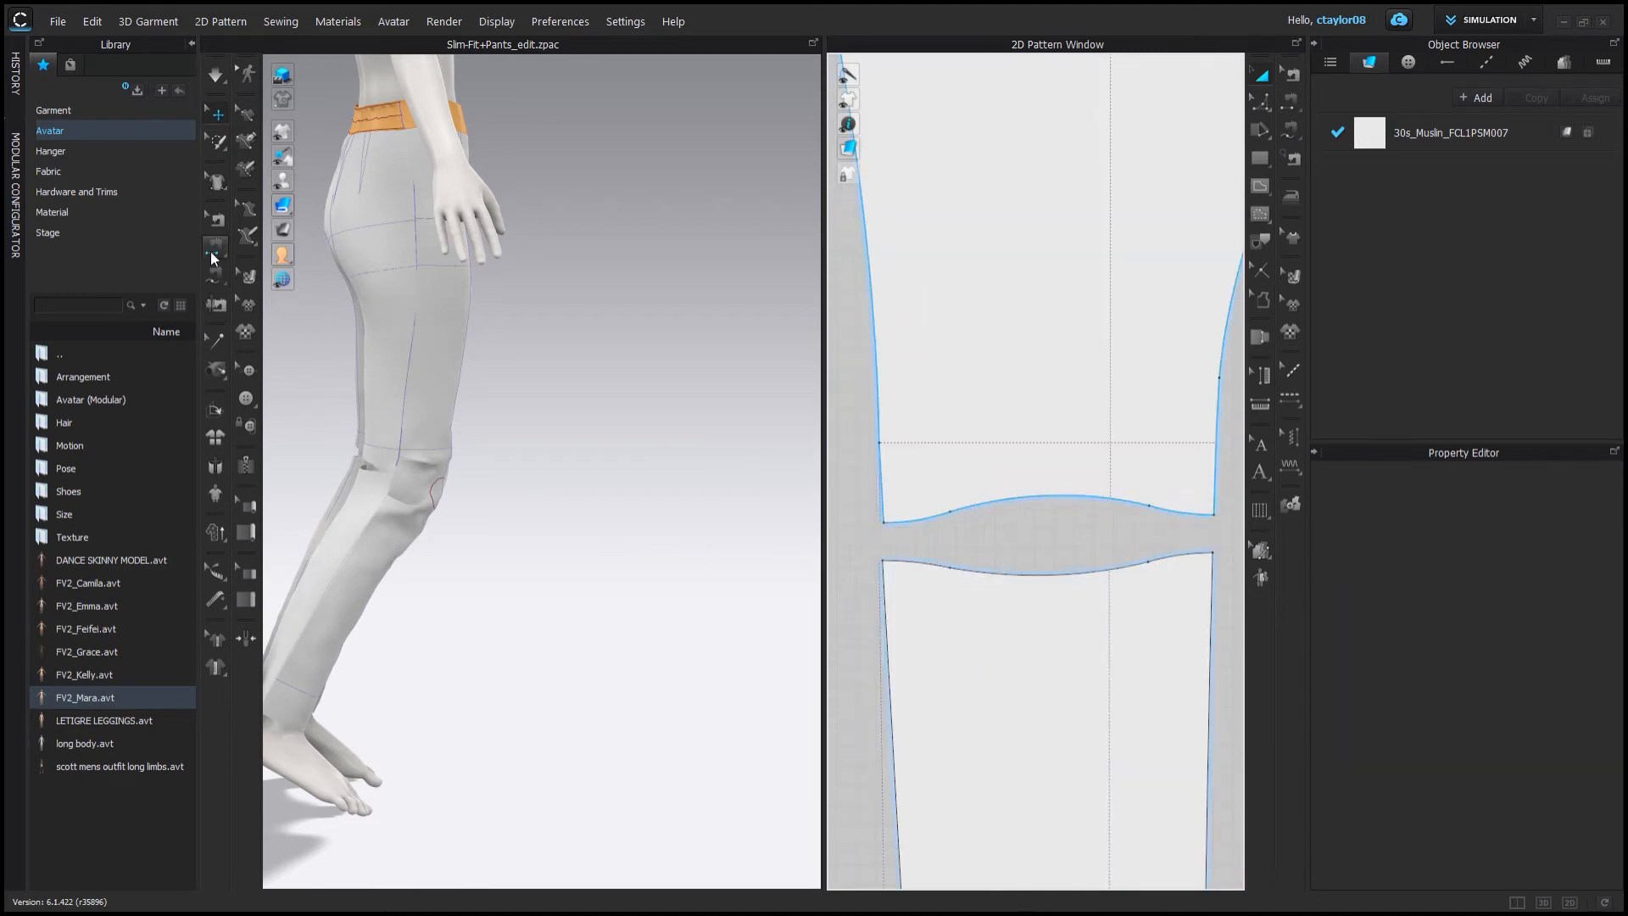
{"action": "key", "text": "n"}
{"action": "scroll", "coordinate": [974, 517], "scroll_direction": "down", "scroll_amount": 2}
{"action": "left_click", "coordinate": [919, 524]}
{"action": "scroll", "coordinate": [1053, 572], "scroll_direction": "down", "scroll_amount": 4}
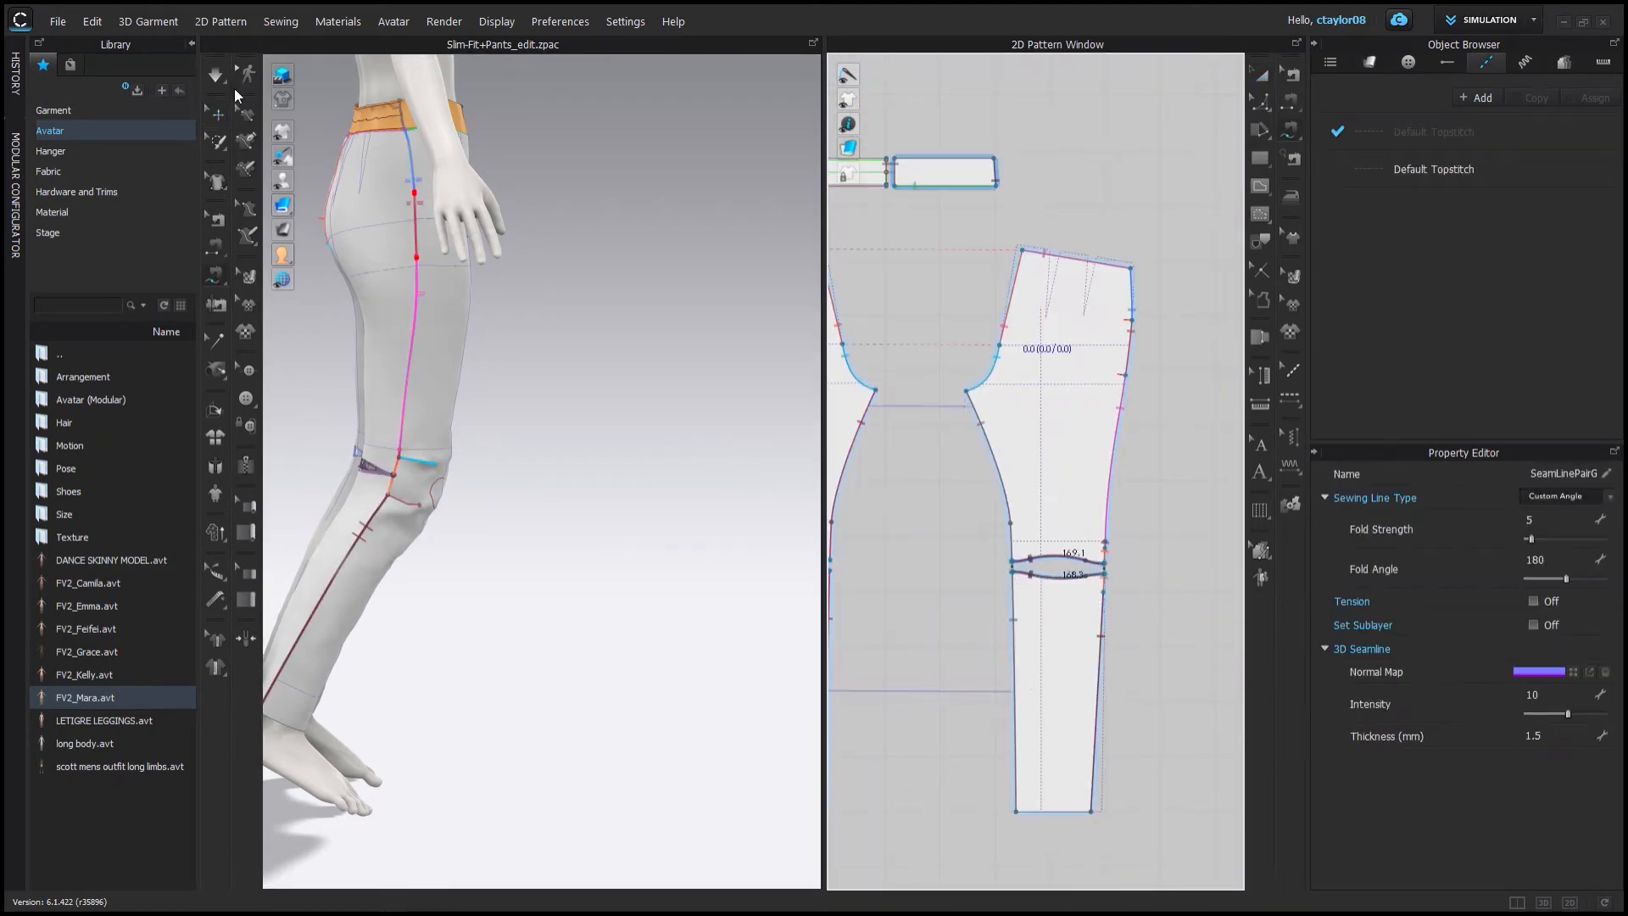
{"action": "left_click", "coordinate": [215, 74]}
{"action": "right_click_drag", "start_coordinate": [416, 480], "coordinate": [301, 458]}
{"action": "left_click", "coordinate": [373, 487]}
{"action": "scroll", "coordinate": [520, 461], "scroll_direction": "down", "scroll_amount": 2}
{"action": "right_click_drag", "start_coordinate": [678, 458], "coordinate": [515, 516]}
{"action": "scroll", "coordinate": [519, 462], "scroll_direction": "down", "scroll_amount": 2}
{"action": "scroll", "coordinate": [515, 516], "scroll_direction": "up", "scroll_amount": 2}
{"action": "left_click", "coordinate": [605, 709]}
{"action": "right_click_drag", "start_coordinate": [605, 708], "coordinate": [511, 602]}
{"action": "scroll", "coordinate": [1064, 661], "scroll_direction": "down", "scroll_amount": 2}
{"action": "middle_click_drag", "start_coordinate": [1063, 661], "coordinate": [1167, 348]}
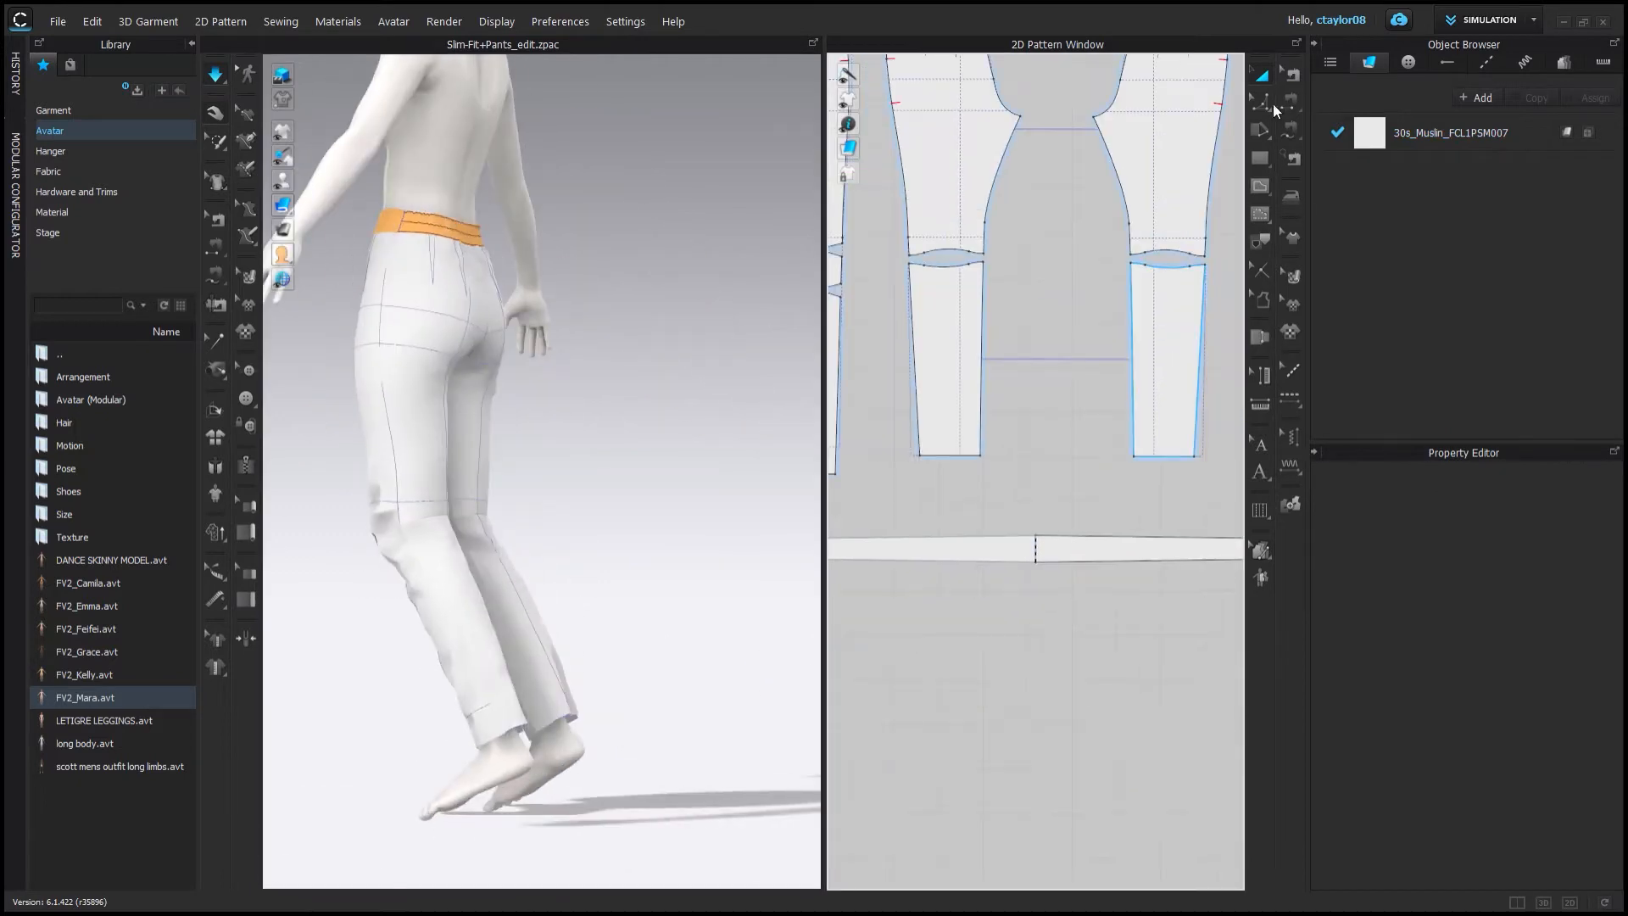
Move the selected lower leg pieces downward and undo the move.
{"action": "left_click", "coordinate": [1262, 103]}
{"action": "scroll", "coordinate": [969, 431], "scroll_direction": "down", "scroll_amount": 2}
{"action": "middle_click_drag", "start_coordinate": [969, 431], "coordinate": [1141, 434]}
{"action": "left_click", "coordinate": [1004, 467]}
{"action": "left_click_drag", "start_coordinate": [1127, 453], "coordinate": [1128, 519]}
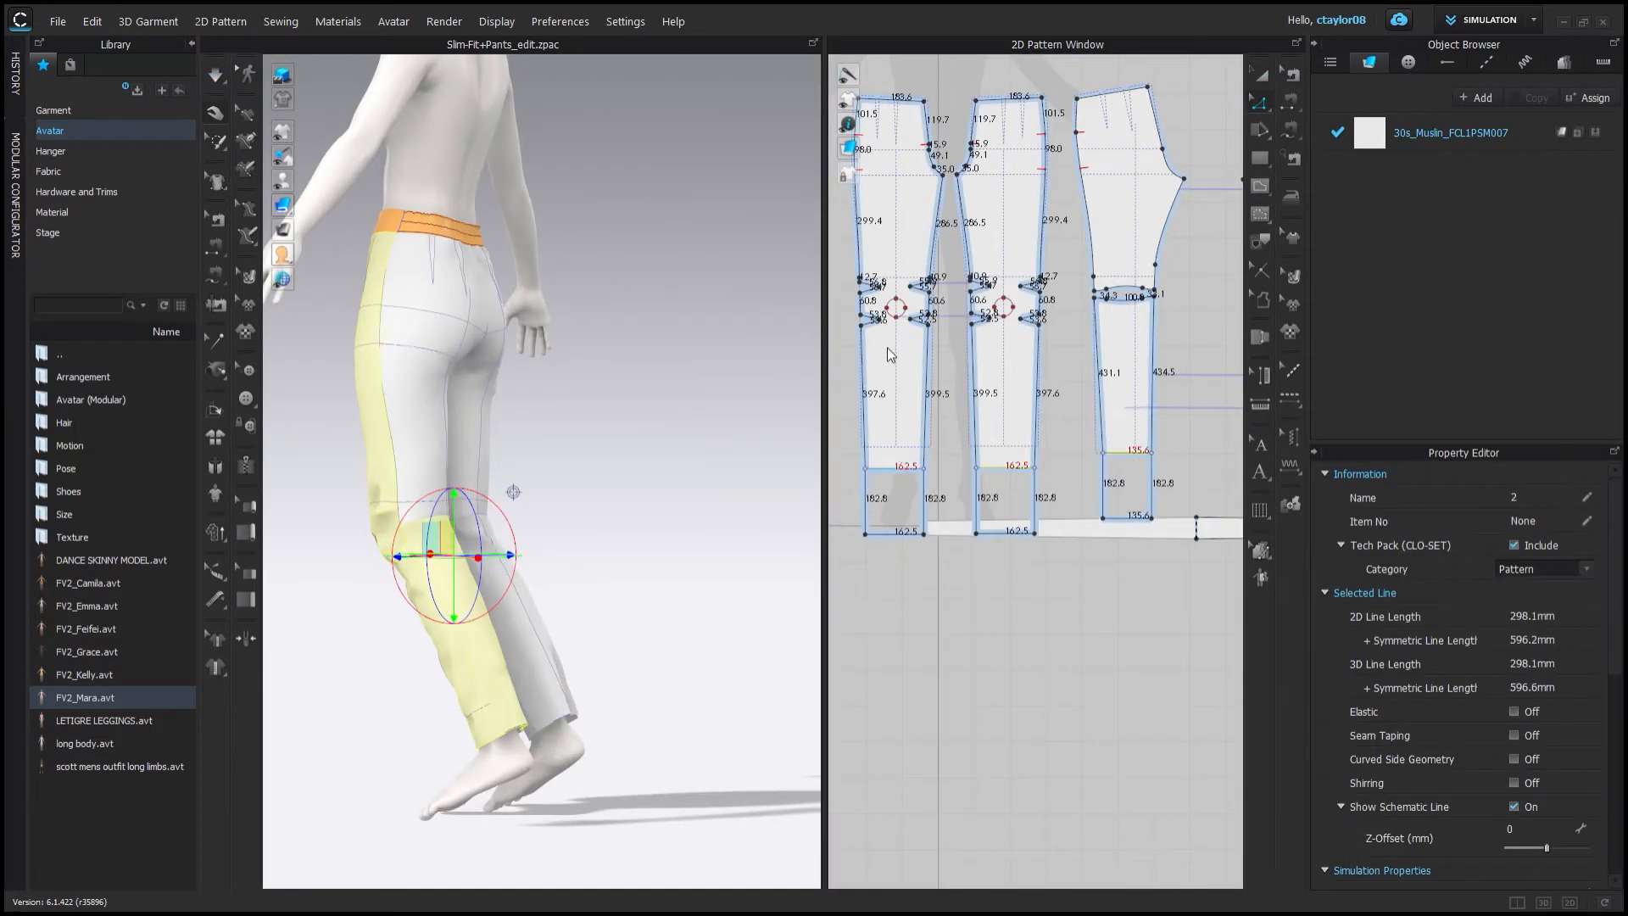
{"action": "key", "text": "ctrl+z"}
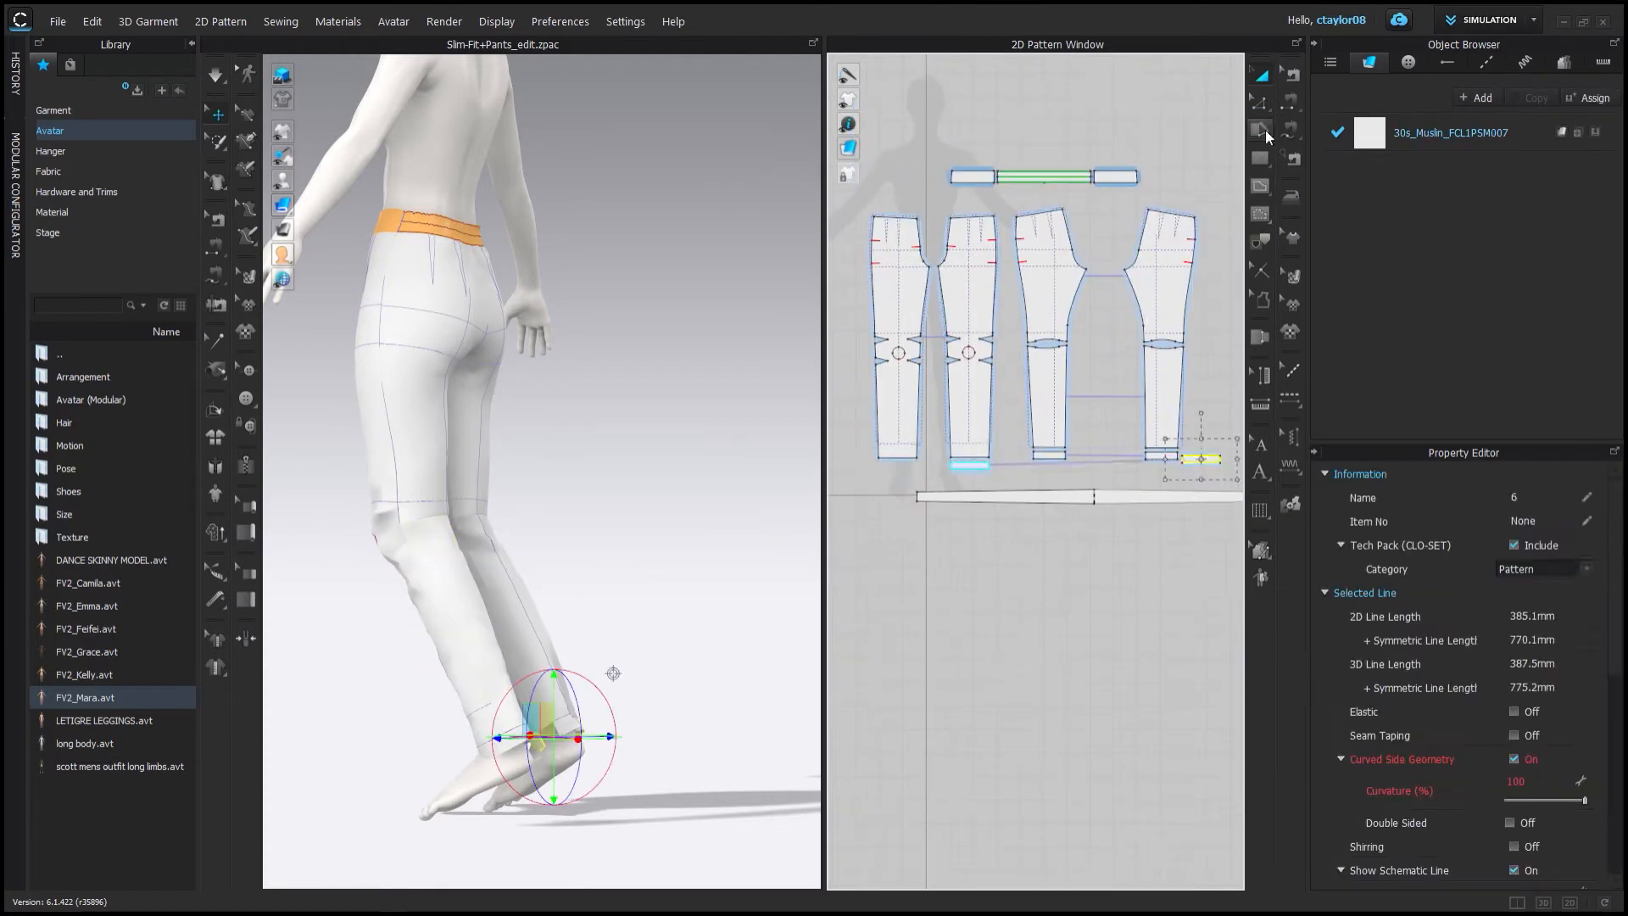
Arrange the ankle cuff pieces below the leg pieces in the pattern window.
{"action": "scroll", "coordinate": [1187, 592], "scroll_direction": "up", "scroll_amount": 4}
{"action": "scroll", "coordinate": [939, 473], "scroll_direction": "down", "scroll_amount": 2}
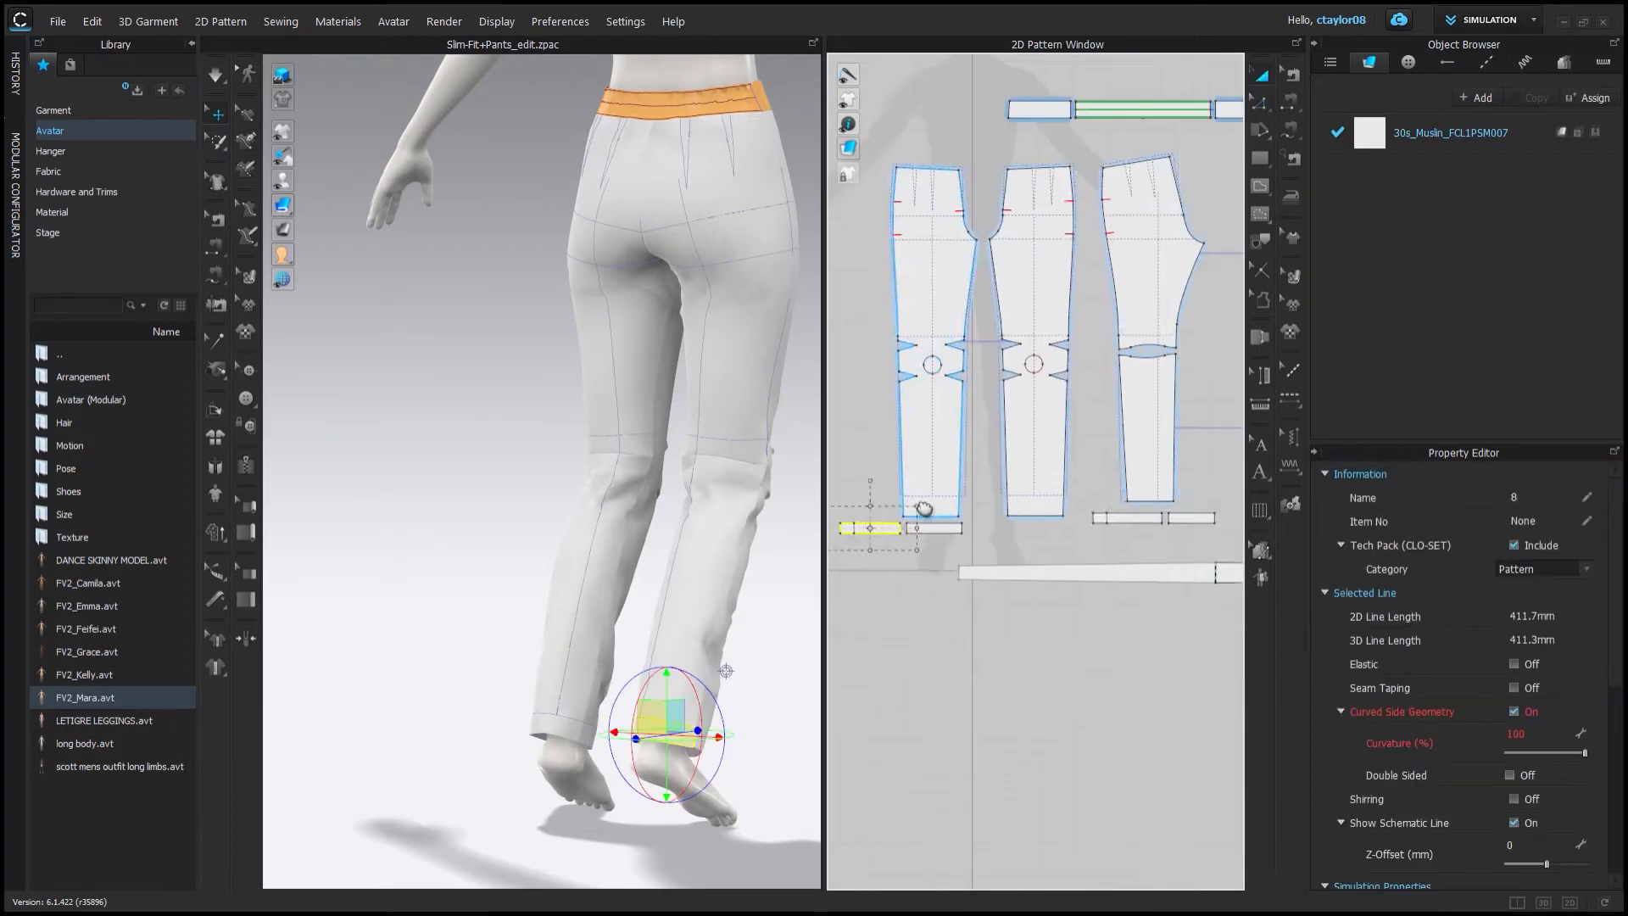
{"action": "left_click", "coordinate": [1176, 526]}
{"action": "left_click_drag", "start_coordinate": [916, 529], "coordinate": [975, 547]}
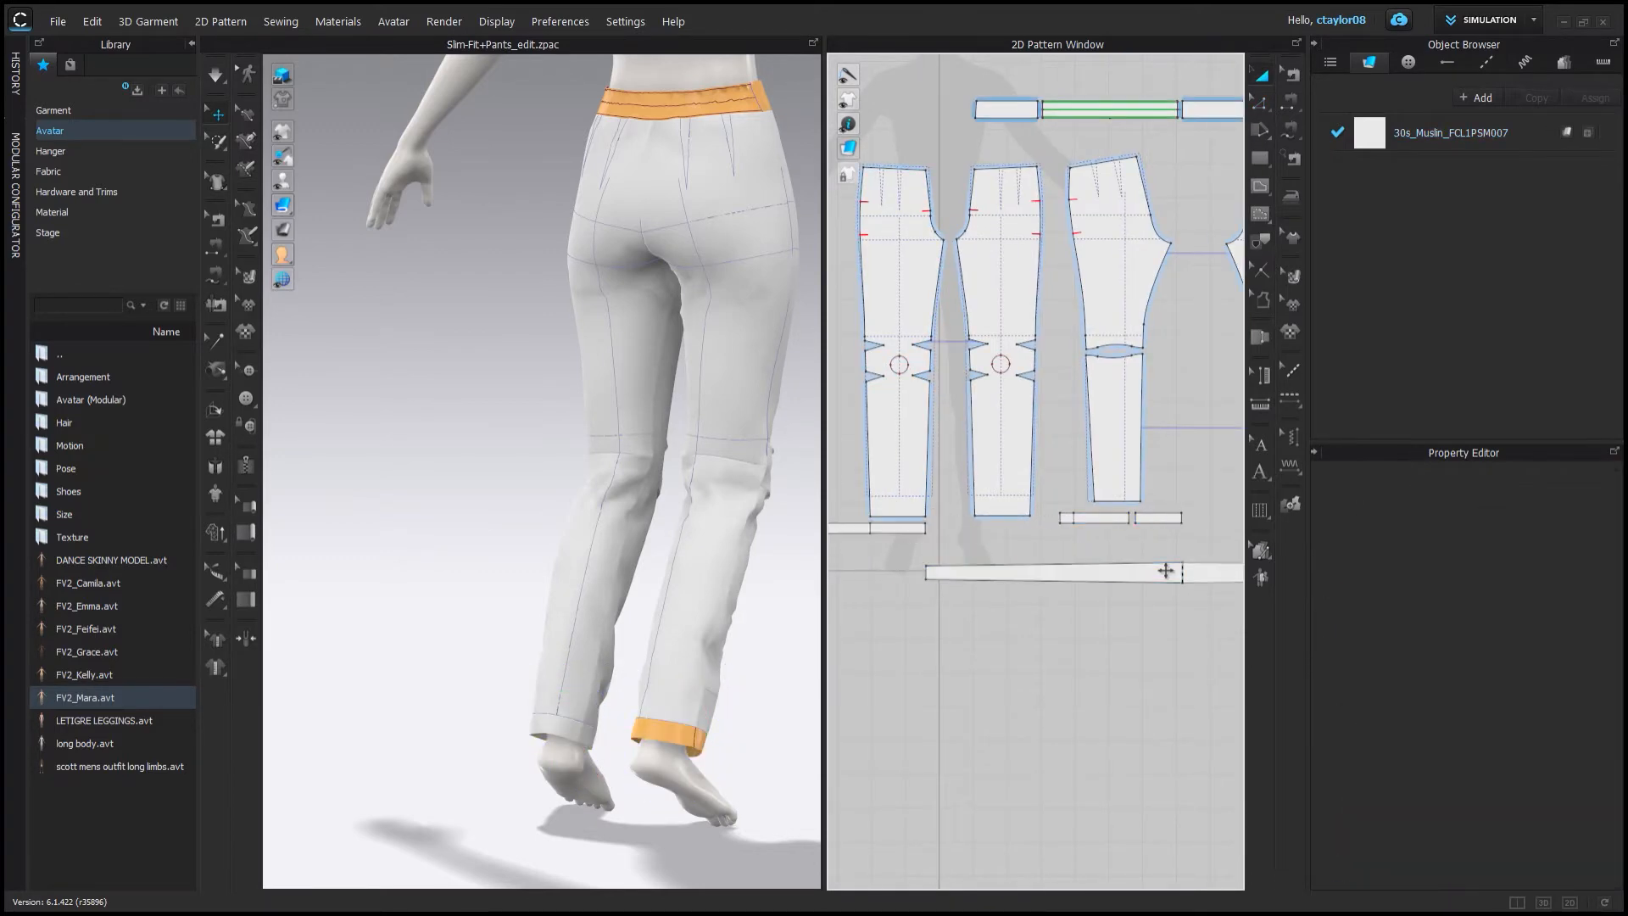
{"action": "scroll", "coordinate": [974, 543], "scroll_direction": "up", "scroll_amount": 3}
{"action": "left_click_drag", "start_coordinate": [886, 519], "coordinate": [1030, 534]}
{"action": "left_click_drag", "start_coordinate": [1184, 503], "coordinate": [1165, 551]}
{"action": "right_click_drag", "start_coordinate": [585, 627], "coordinate": [981, 611]}
Position the ankle cuff around the avatar's ankle in the 3D view.
{"action": "scroll", "coordinate": [475, 721], "scroll_direction": "up", "scroll_amount": 3}
{"action": "left_click", "coordinate": [465, 642]}
{"action": "scroll", "coordinate": [559, 640], "scroll_direction": "up", "scroll_amount": 2}
{"action": "left_click", "coordinate": [552, 634]}
{"action": "right_click_drag", "start_coordinate": [485, 643], "coordinate": [424, 636]}
{"action": "left_click", "coordinate": [407, 631]}
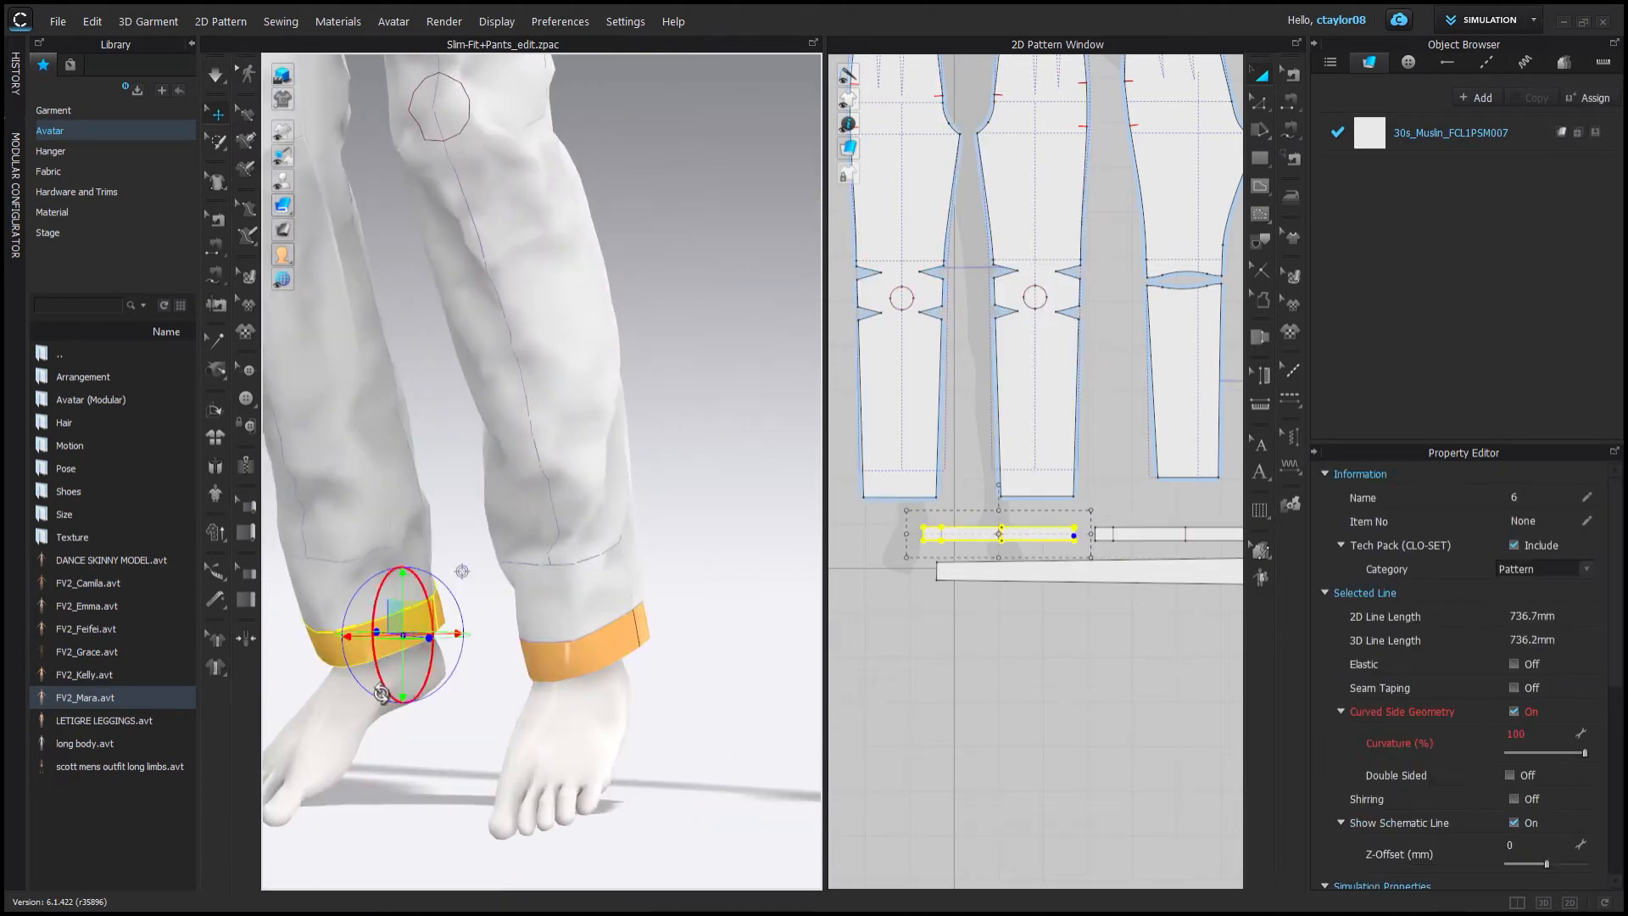
{"action": "scroll", "coordinate": [997, 542], "scroll_direction": "up", "scroll_amount": 3}
{"action": "left_click", "coordinate": [1004, 527]}
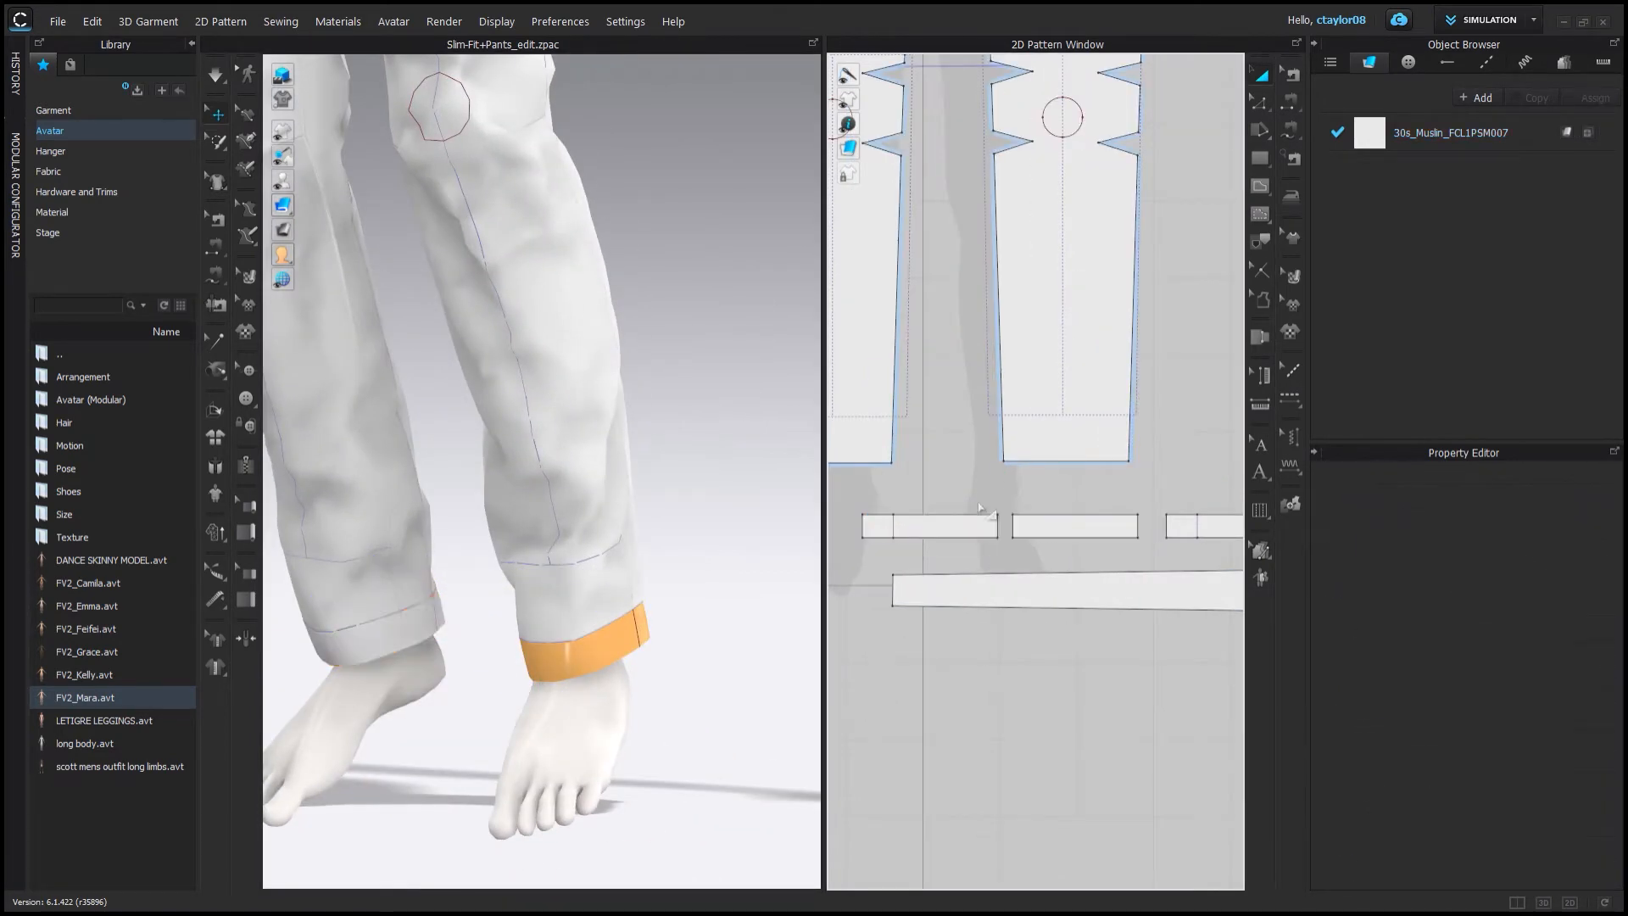
Rearrange the cuff pieces in the pattern window and around both ankles.
{"action": "left_click", "coordinate": [1213, 526]}
{"action": "middle_click_drag", "start_coordinate": [1212, 526], "coordinate": [1004, 527]}
{"action": "left_click", "coordinate": [1114, 528]}
{"action": "right_click_drag", "start_coordinate": [593, 543], "coordinate": [509, 564]}
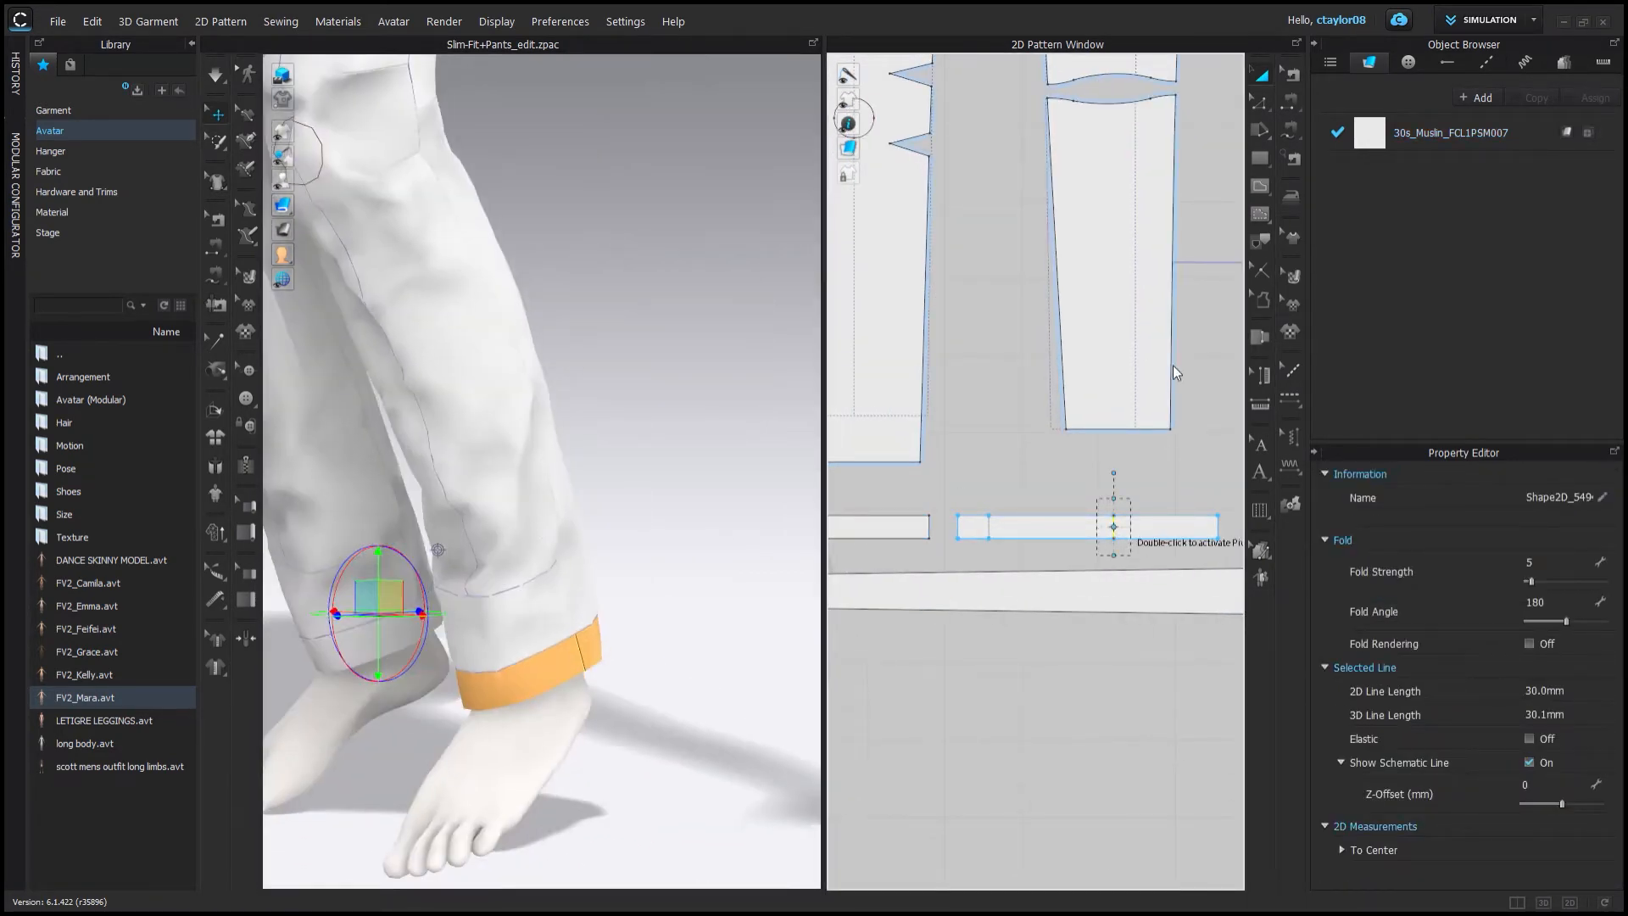
{"action": "middle_click_drag", "start_coordinate": [1172, 365], "coordinate": [1050, 347]}
{"action": "left_click_drag", "start_coordinate": [927, 513], "coordinate": [1212, 515]}
{"action": "left_click", "coordinate": [1056, 510]}
{"action": "right_click_drag", "start_coordinate": [627, 628], "coordinate": [887, 628]}
{"action": "middle_click_drag", "start_coordinate": [1076, 543], "coordinate": [988, 551]}
{"action": "left_click", "coordinate": [1062, 520]}
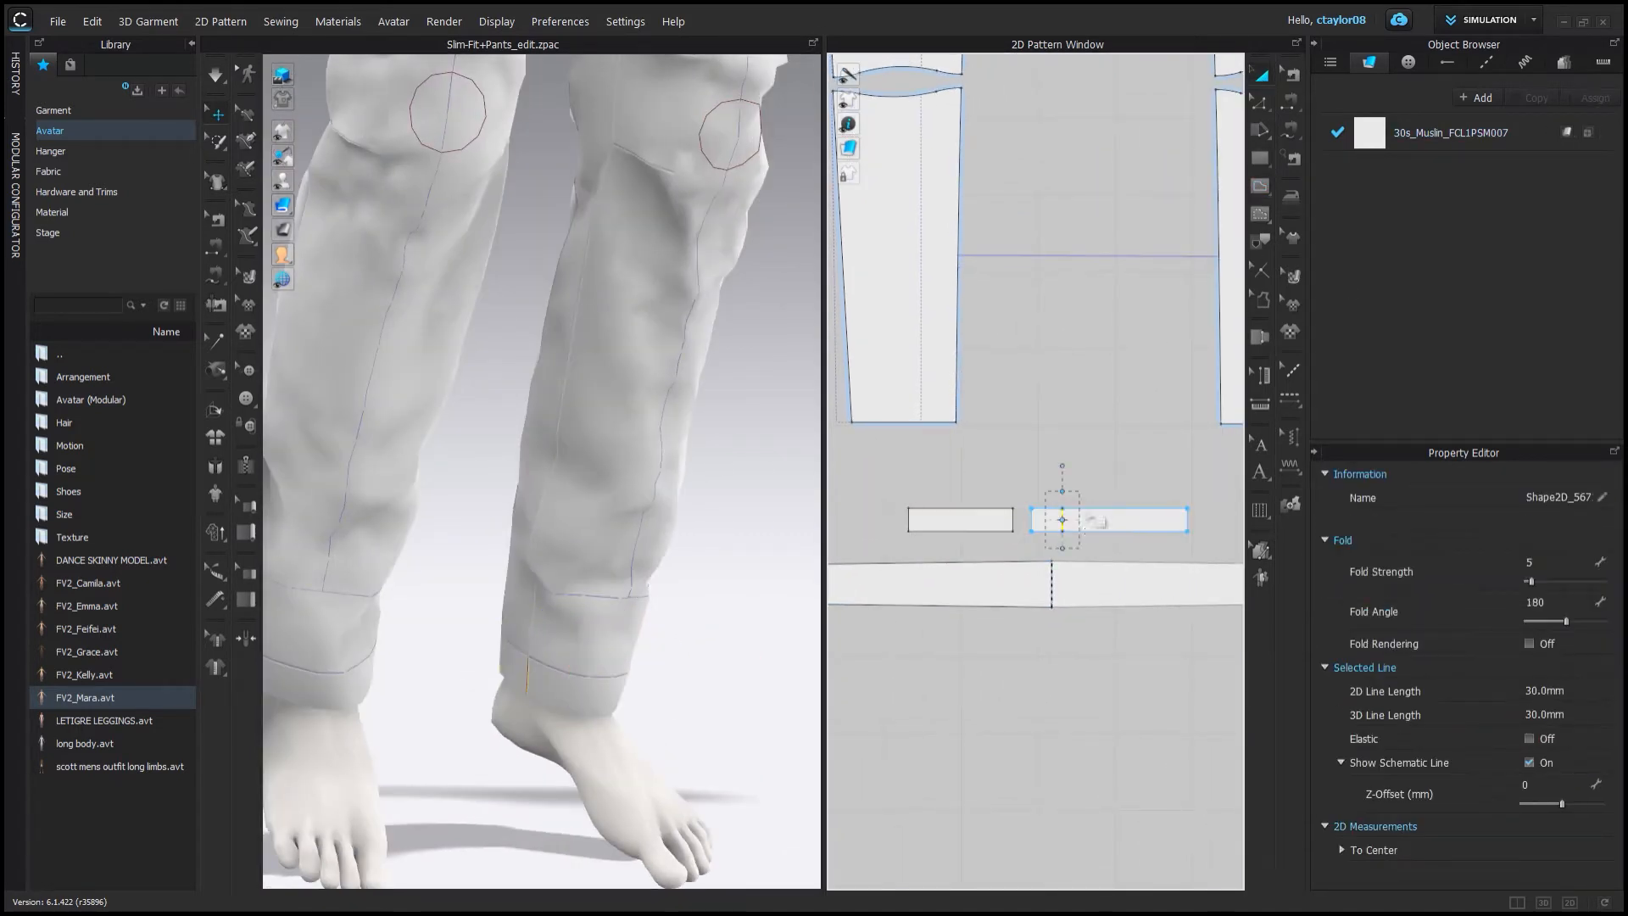
Select both cuff pieces together and place them at the ankles.
{"action": "left_click", "coordinate": [1260, 104]}
{"action": "scroll", "coordinate": [1003, 533], "scroll_direction": "up", "scroll_amount": 3}
{"action": "left_click", "coordinate": [1027, 505]}
{"action": "left_click", "coordinate": [1037, 505], "text": "shift"}
{"action": "right_click", "coordinate": [1037, 506]}
{"action": "left_click", "coordinate": [1072, 640]}
{"action": "scroll", "coordinate": [1073, 476], "scroll_direction": "down", "scroll_amount": 5}
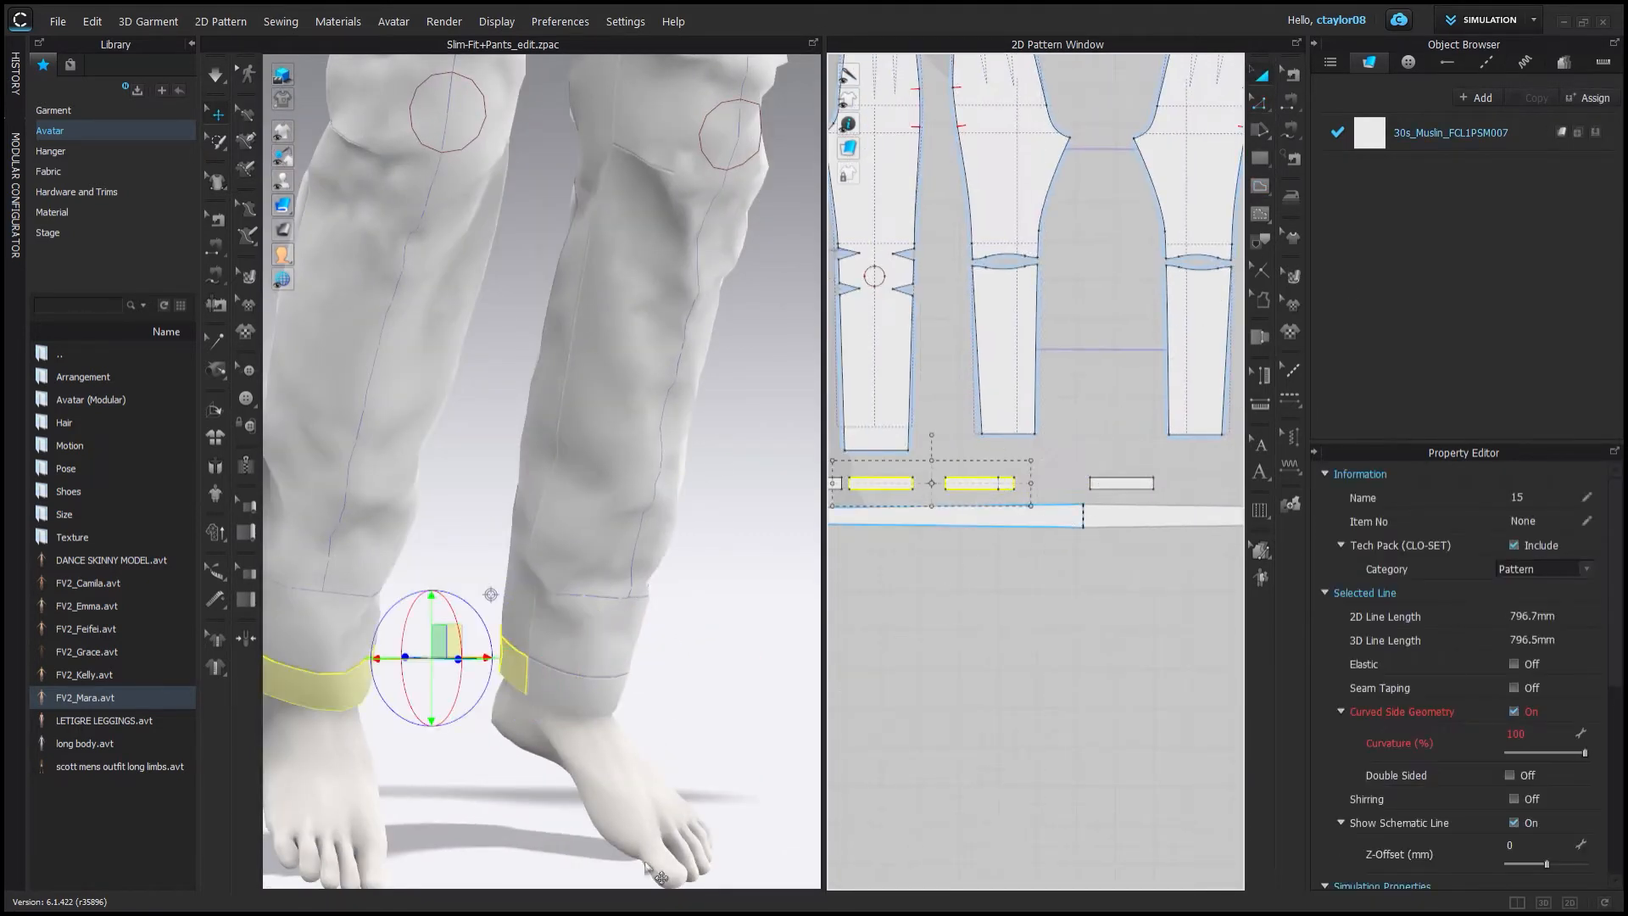
{"action": "right_click_drag", "start_coordinate": [646, 867], "coordinate": [596, 671]}
{"action": "scroll", "coordinate": [932, 517], "scroll_direction": "up", "scroll_amount": 4}
{"action": "middle_click_drag", "start_coordinate": [1025, 356], "coordinate": [1089, 418]}
{"action": "scroll", "coordinate": [1090, 417], "scroll_direction": "down", "scroll_amount": 2}
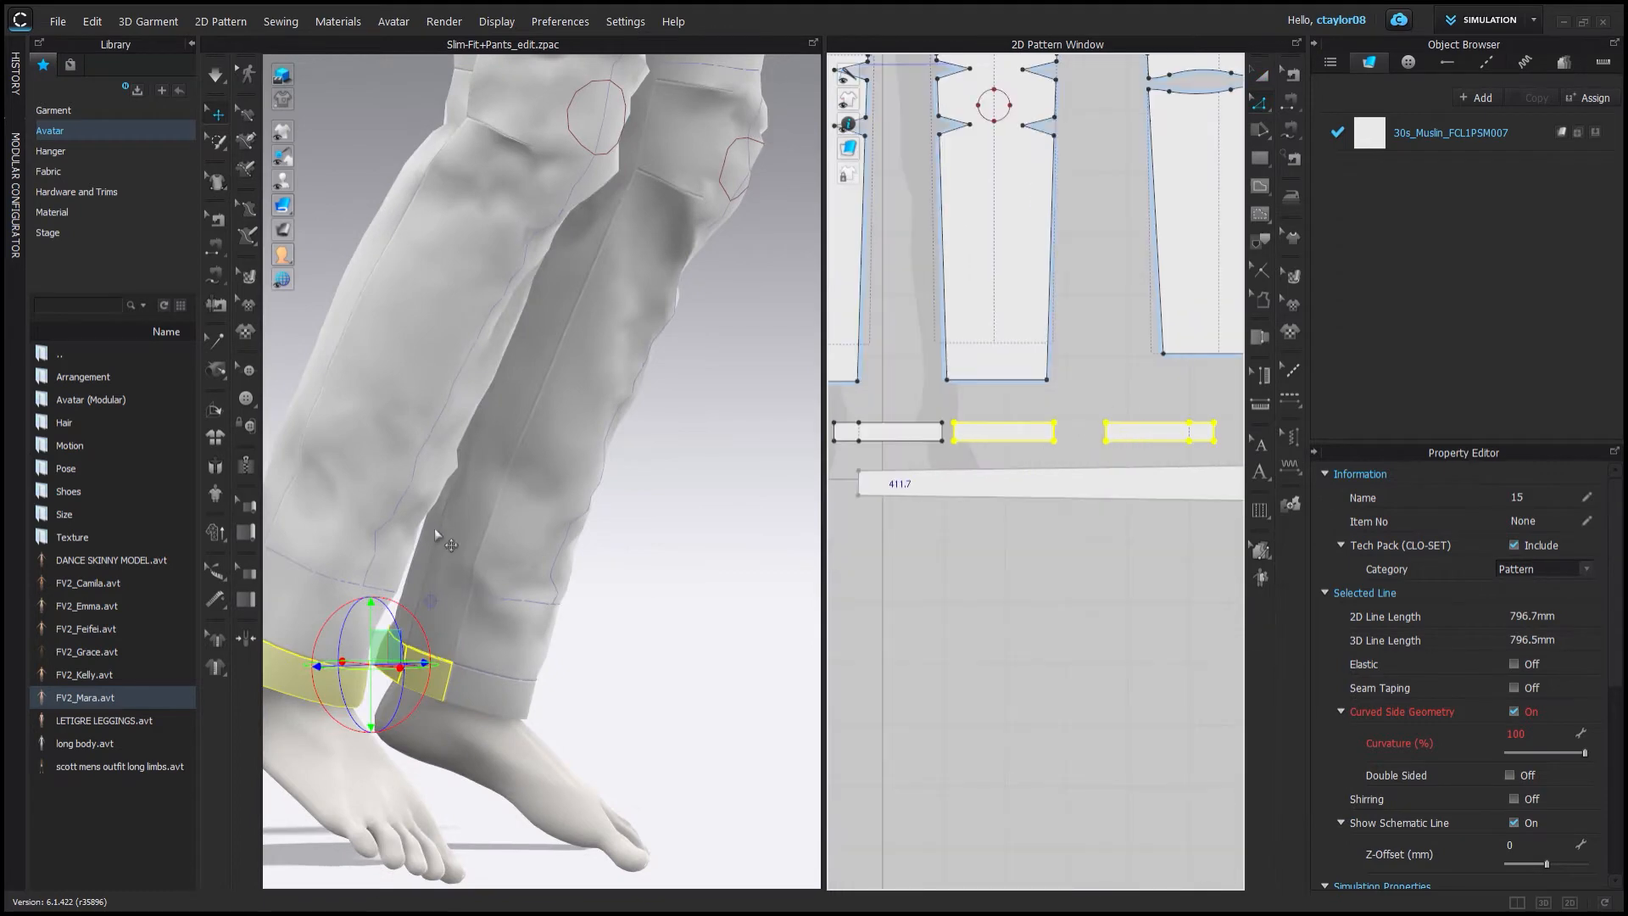
Shorten both cuff pieces to about 703 mm long by editing their end edges.
{"action": "right_click_drag", "start_coordinate": [434, 528], "coordinate": [665, 520]}
{"action": "scroll", "coordinate": [917, 425], "scroll_direction": "down", "scroll_amount": 4}
{"action": "key", "text": "z"}
{"action": "double_click", "coordinate": [1037, 429]}
{"action": "scroll", "coordinate": [1046, 440], "scroll_direction": "down", "scroll_amount": 2}
{"action": "left_click_drag", "start_coordinate": [1047, 441], "coordinate": [999, 512]}
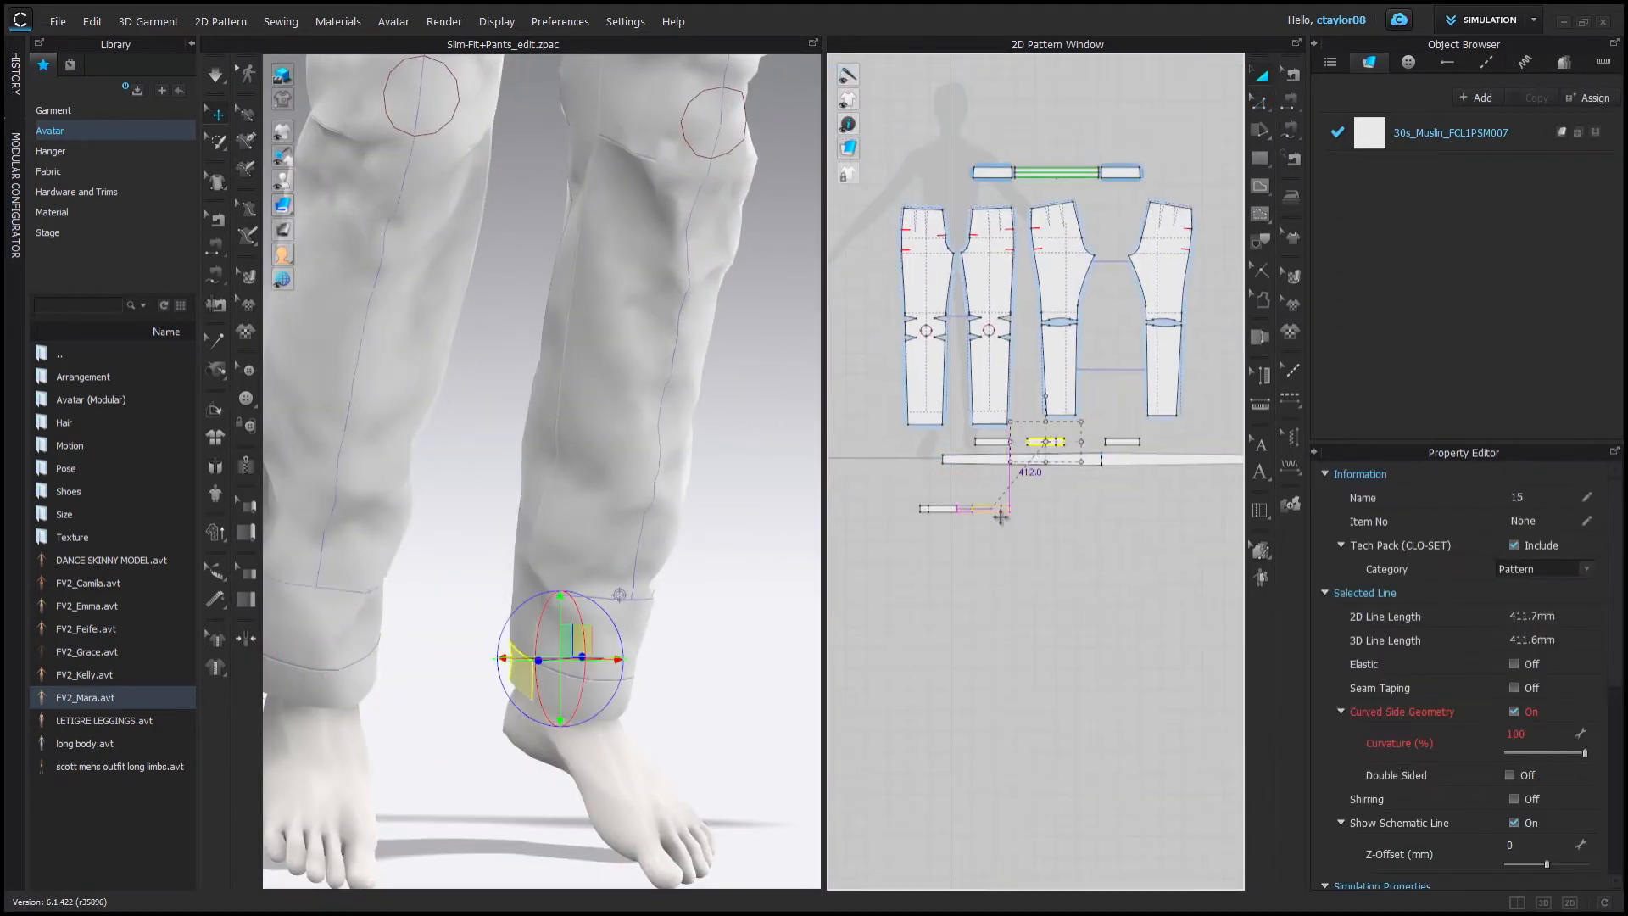
{"action": "scroll", "coordinate": [948, 513], "scroll_direction": "up", "scroll_amount": 5}
{"action": "left_click", "coordinate": [910, 489]}
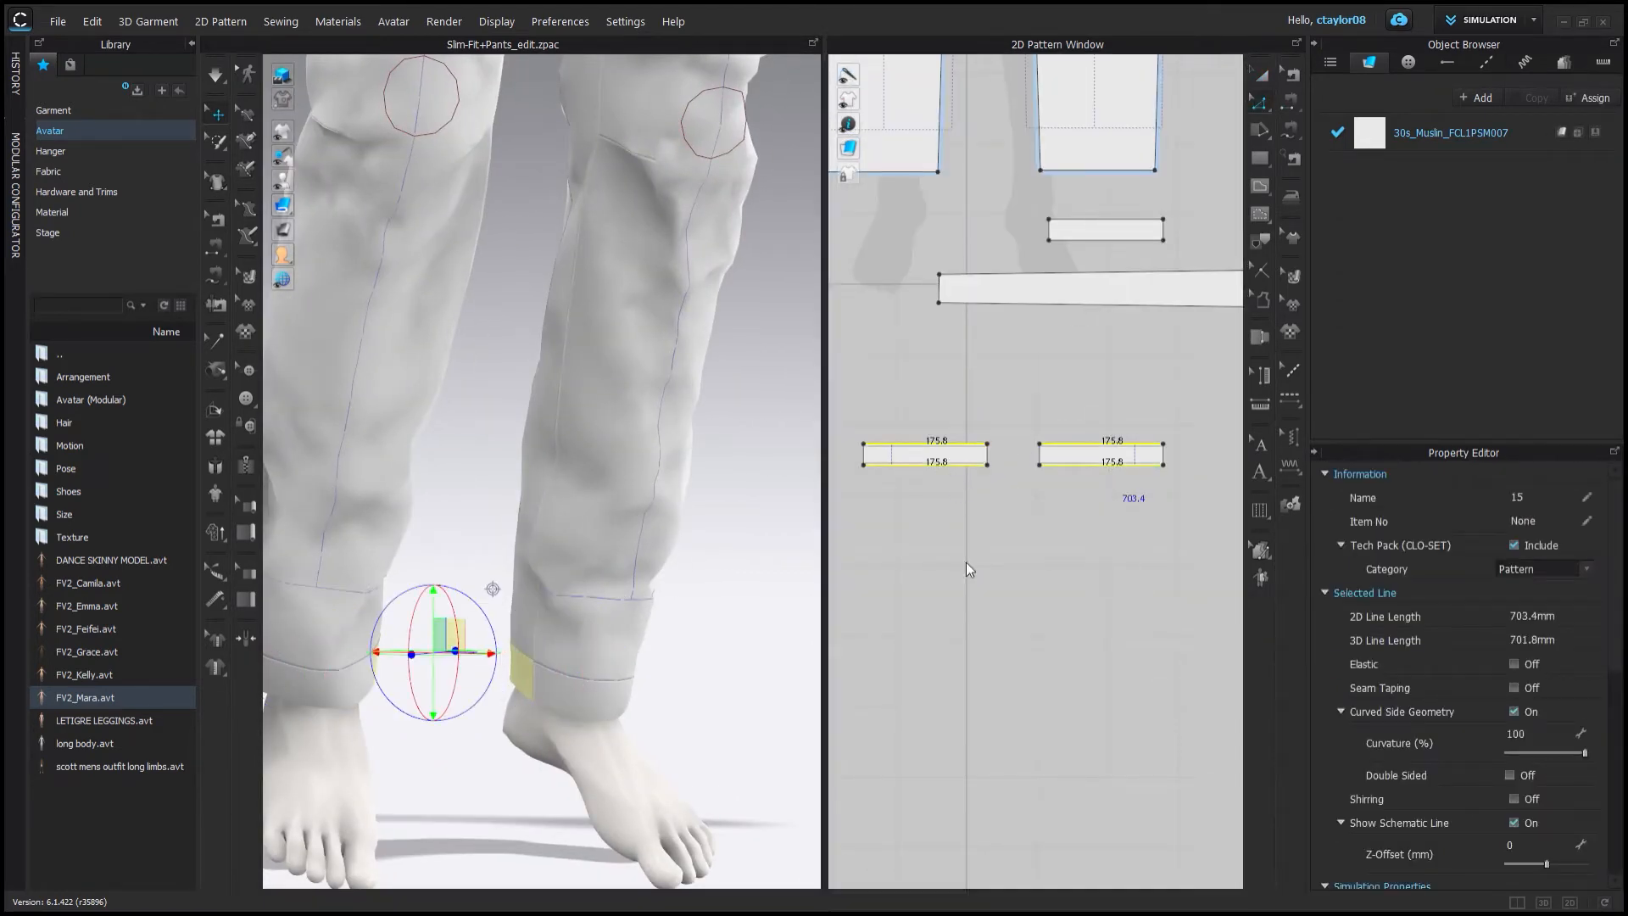
Make the cuffs' long edges elastic with strength 100 and ratio 80, and run the simulation.
{"action": "scroll", "coordinate": [1088, 461], "scroll_direction": "down", "scroll_amount": 5}
{"action": "scroll", "coordinate": [1052, 543], "scroll_direction": "up", "scroll_amount": 2}
{"action": "left_click", "coordinate": [1017, 542]}
{"action": "middle_click_drag", "start_coordinate": [1159, 170], "coordinate": [983, 136]}
{"action": "scroll", "coordinate": [974, 585], "scroll_direction": "up", "scroll_amount": 5}
{"action": "left_click", "coordinate": [907, 586]}
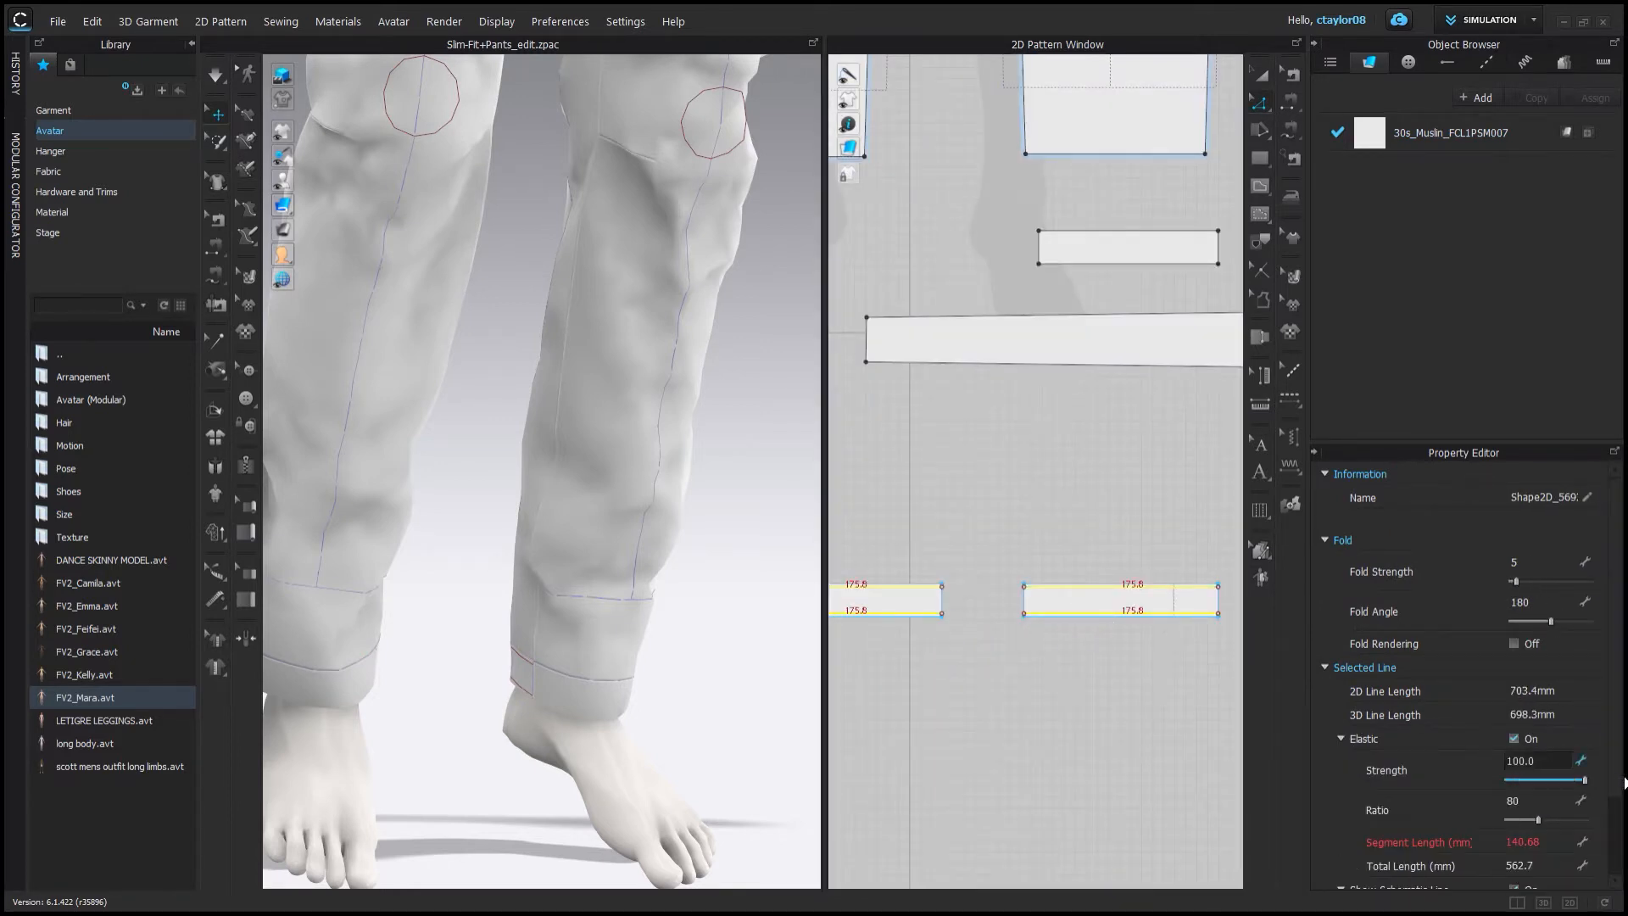
{"action": "left_click", "coordinate": [912, 612]}
{"action": "key", "text": "space"}
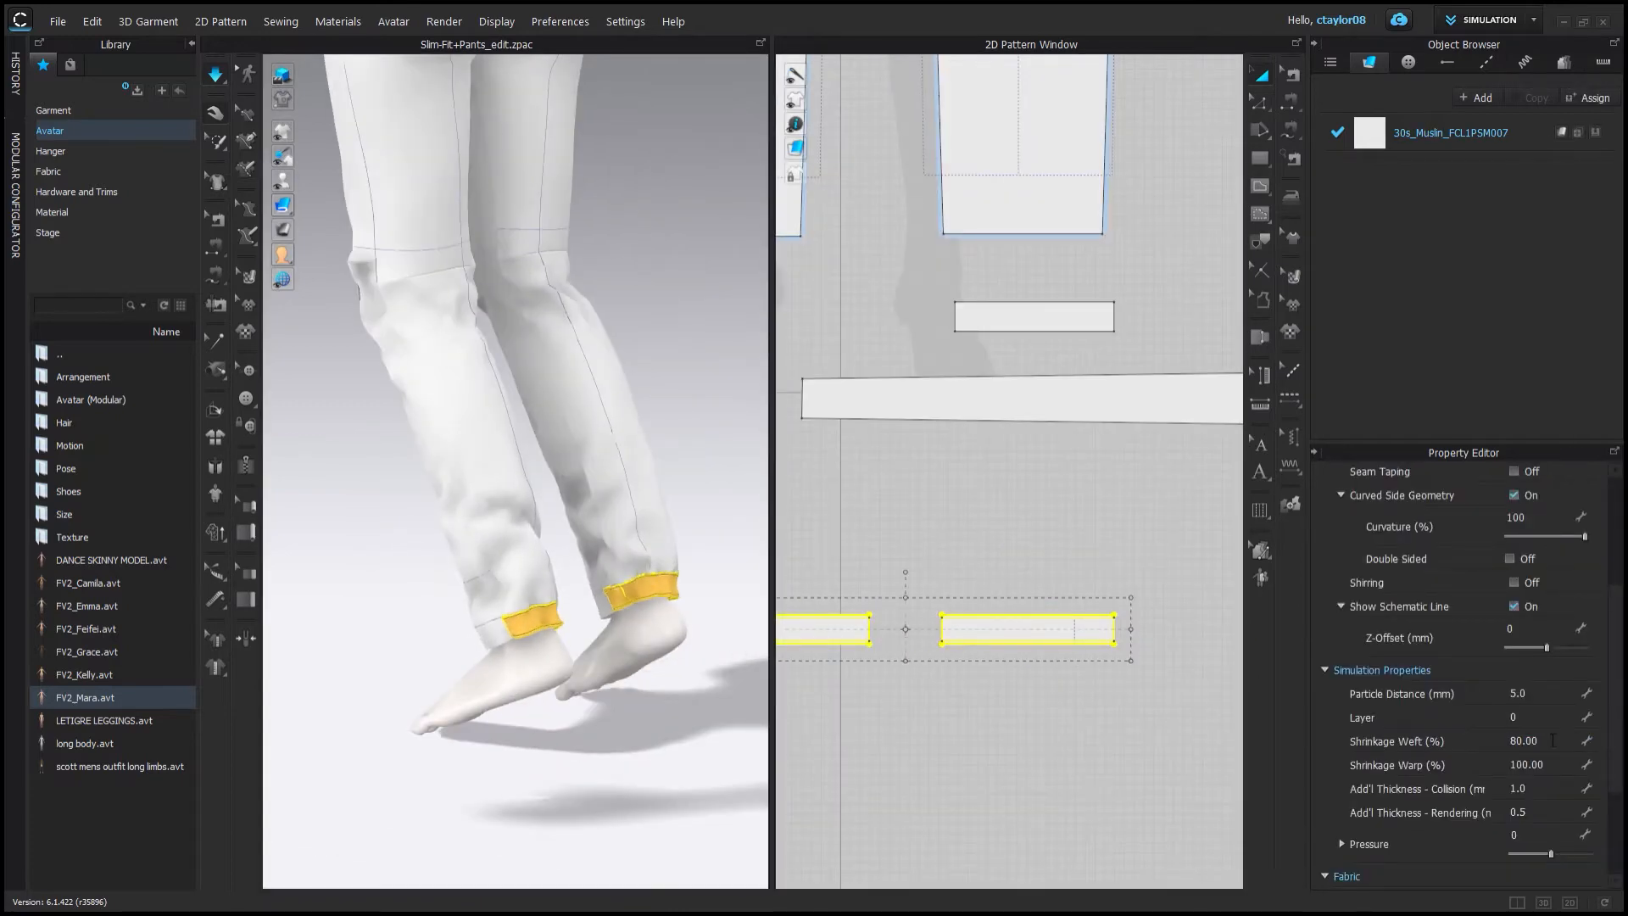
Inspect the gathered cuffs and the pants fit from different angles in the 3D view.
{"action": "right_click_drag", "start_coordinate": [585, 483], "coordinate": [697, 466]}
{"action": "scroll", "coordinate": [661, 475], "scroll_direction": "down", "scroll_amount": 4}
{"action": "right_click_drag", "start_coordinate": [500, 519], "coordinate": [574, 491]}
{"action": "scroll", "coordinate": [585, 254], "scroll_direction": "up", "scroll_amount": 5}
{"action": "left_click", "coordinate": [955, 485]}
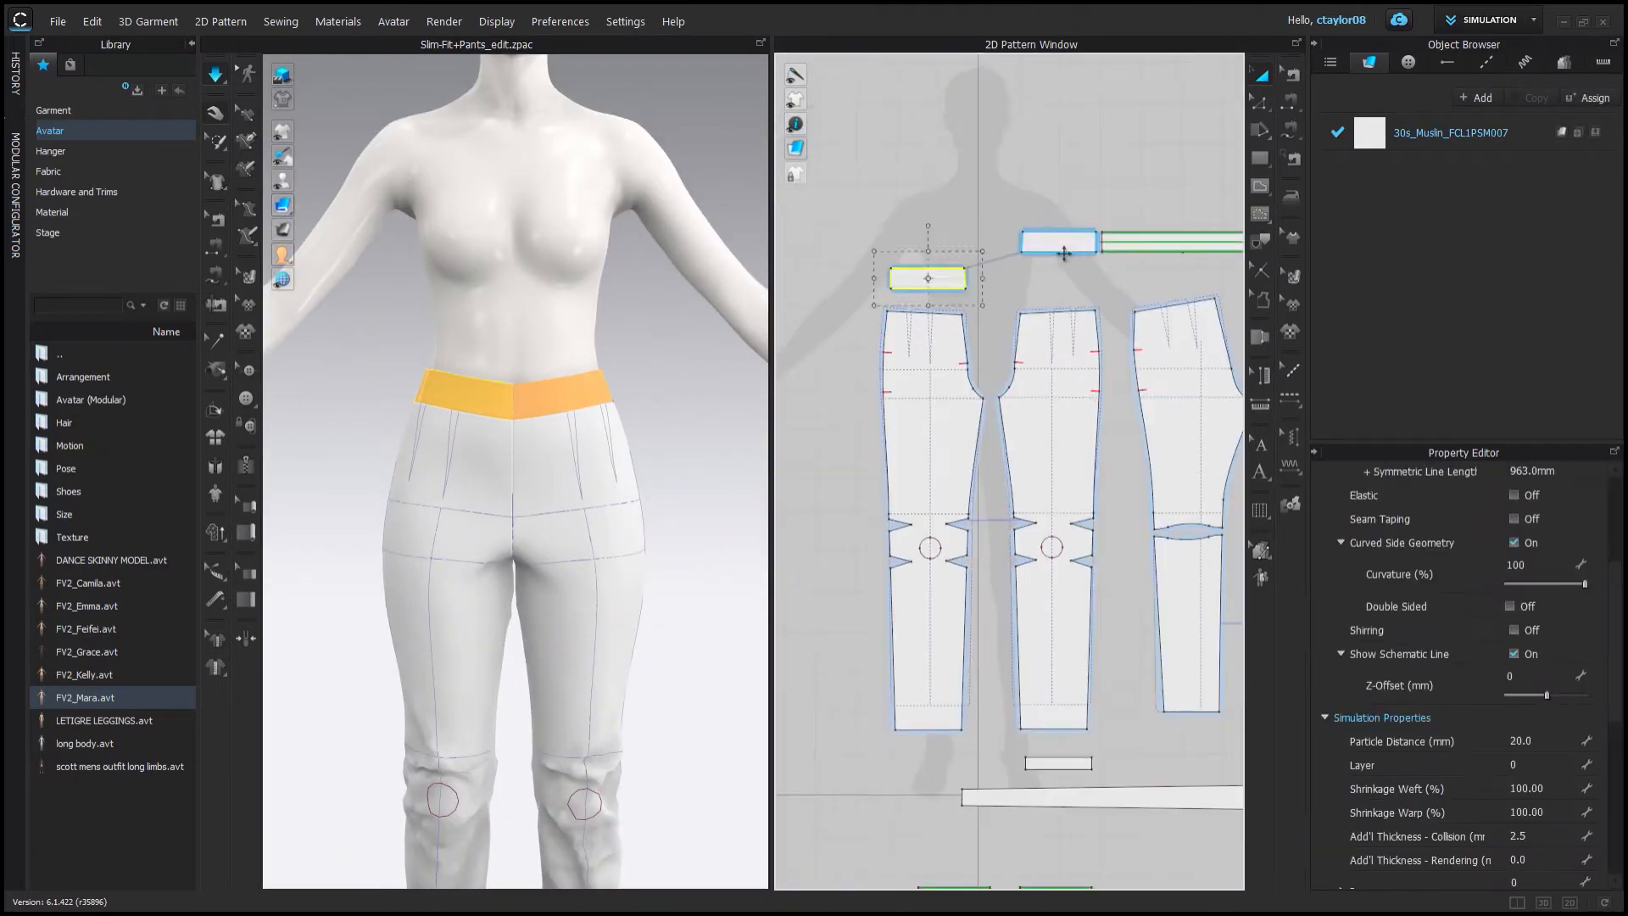
{"action": "left_click", "coordinate": [1009, 219]}
{"action": "scroll", "coordinate": [1009, 219], "scroll_direction": "up", "scroll_amount": 5}
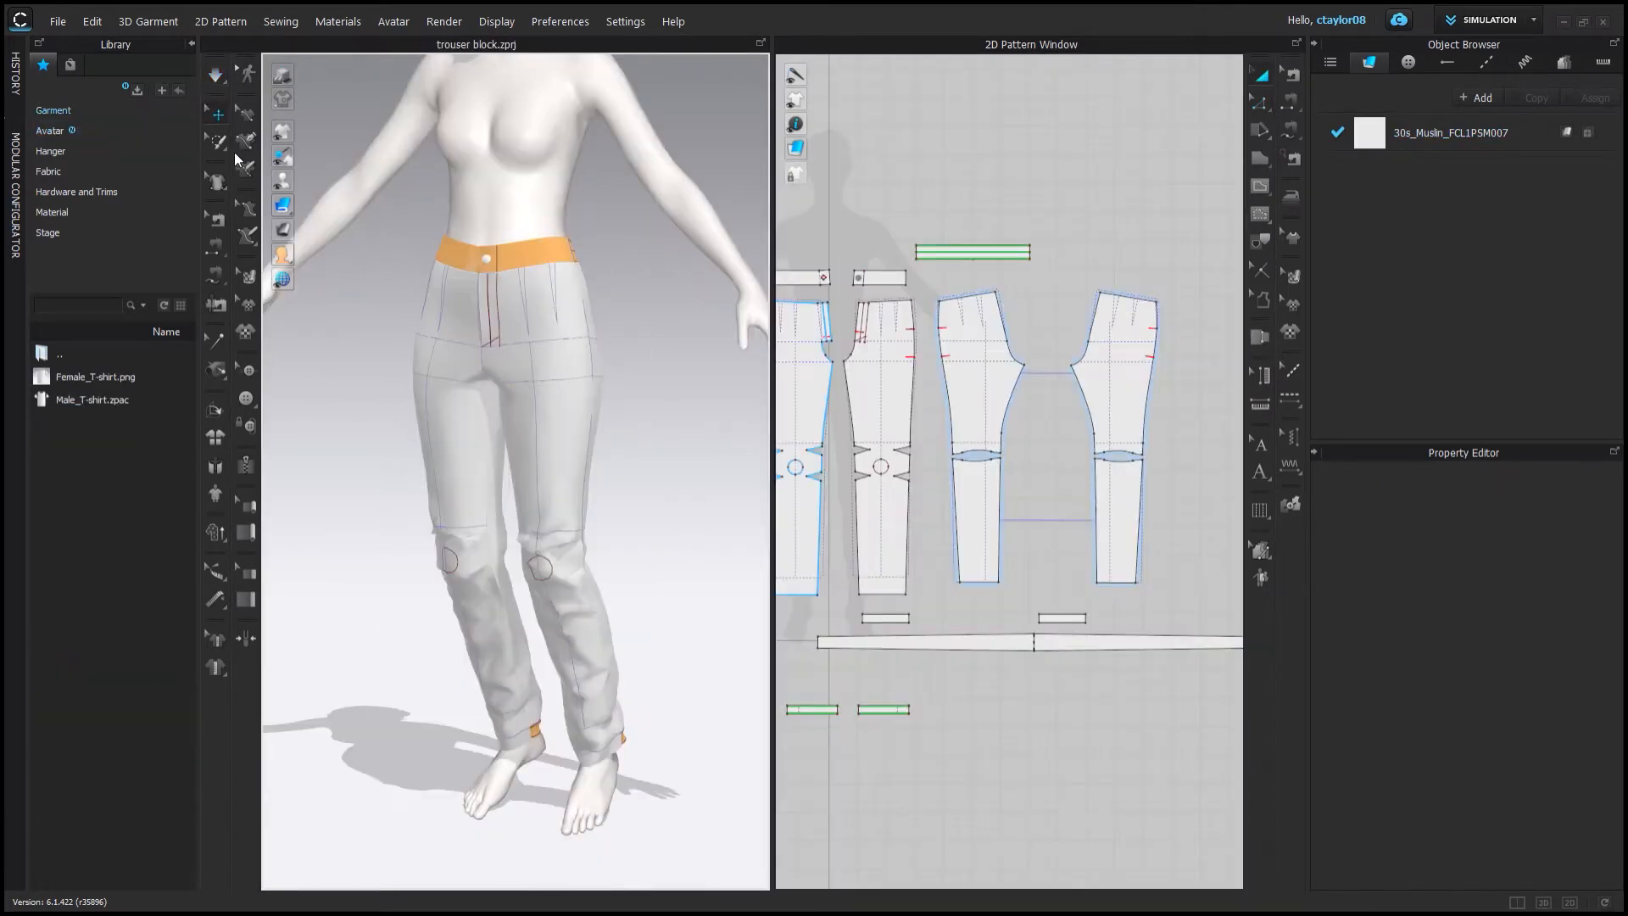
{"action": "right_click_drag", "start_coordinate": [542, 432], "coordinate": [645, 424]}
{"action": "scroll", "coordinate": [931, 419], "scroll_direction": "up", "scroll_amount": 3}
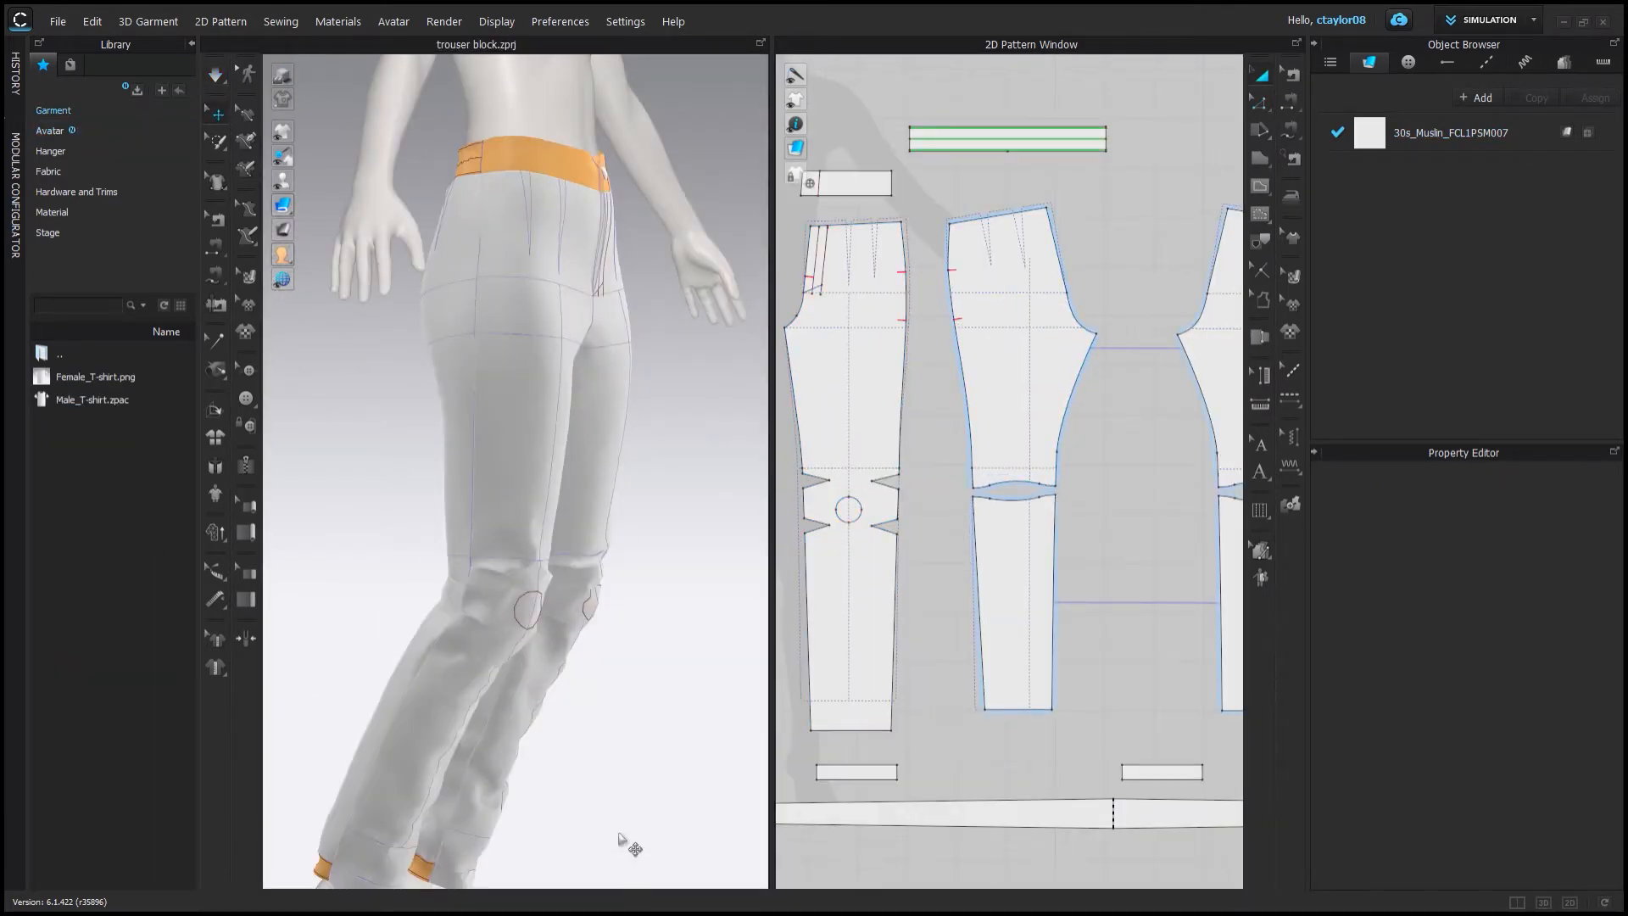
Finish a curved internal line across the back piece's seat and cut the piece along it.
{"action": "scroll", "coordinate": [879, 378], "scroll_direction": "up", "scroll_amount": 5}
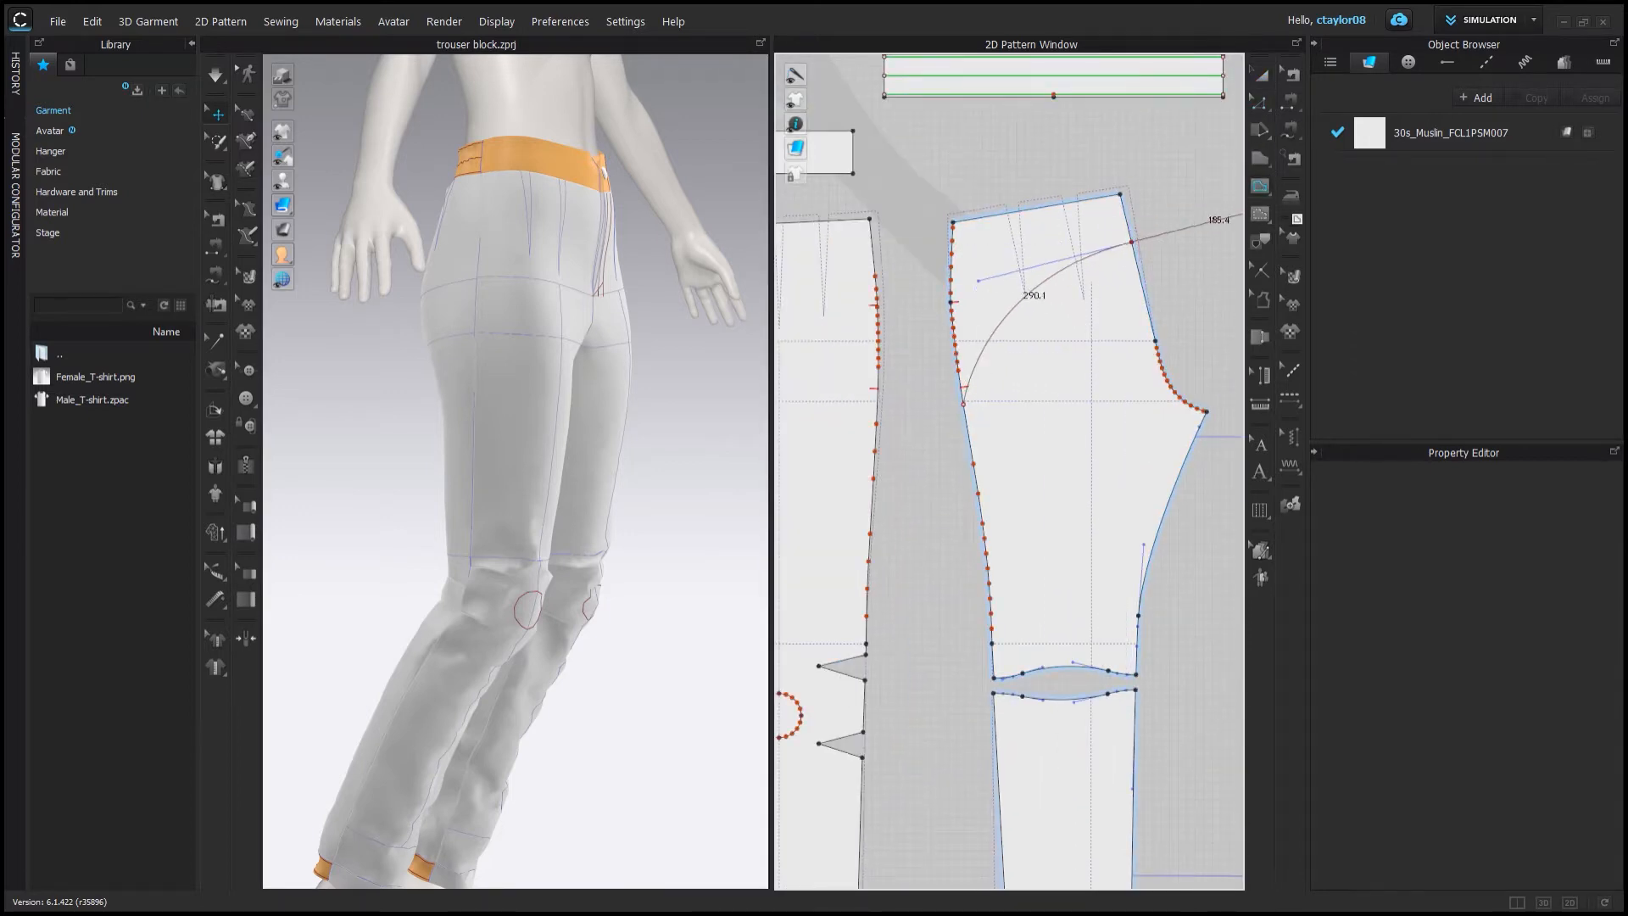
{"action": "key", "text": "Return"}
{"action": "left_click", "coordinate": [1261, 75]}
{"action": "left_click", "coordinate": [995, 320]}
{"action": "right_click_drag", "start_coordinate": [602, 349], "coordinate": [617, 335]}
{"action": "scroll", "coordinate": [963, 387], "scroll_direction": "down", "scroll_amount": 2}
{"action": "scroll", "coordinate": [958, 387], "scroll_direction": "up", "scroll_amount": 3}
{"action": "middle_click_drag", "start_coordinate": [956, 390], "coordinate": [1038, 397]}
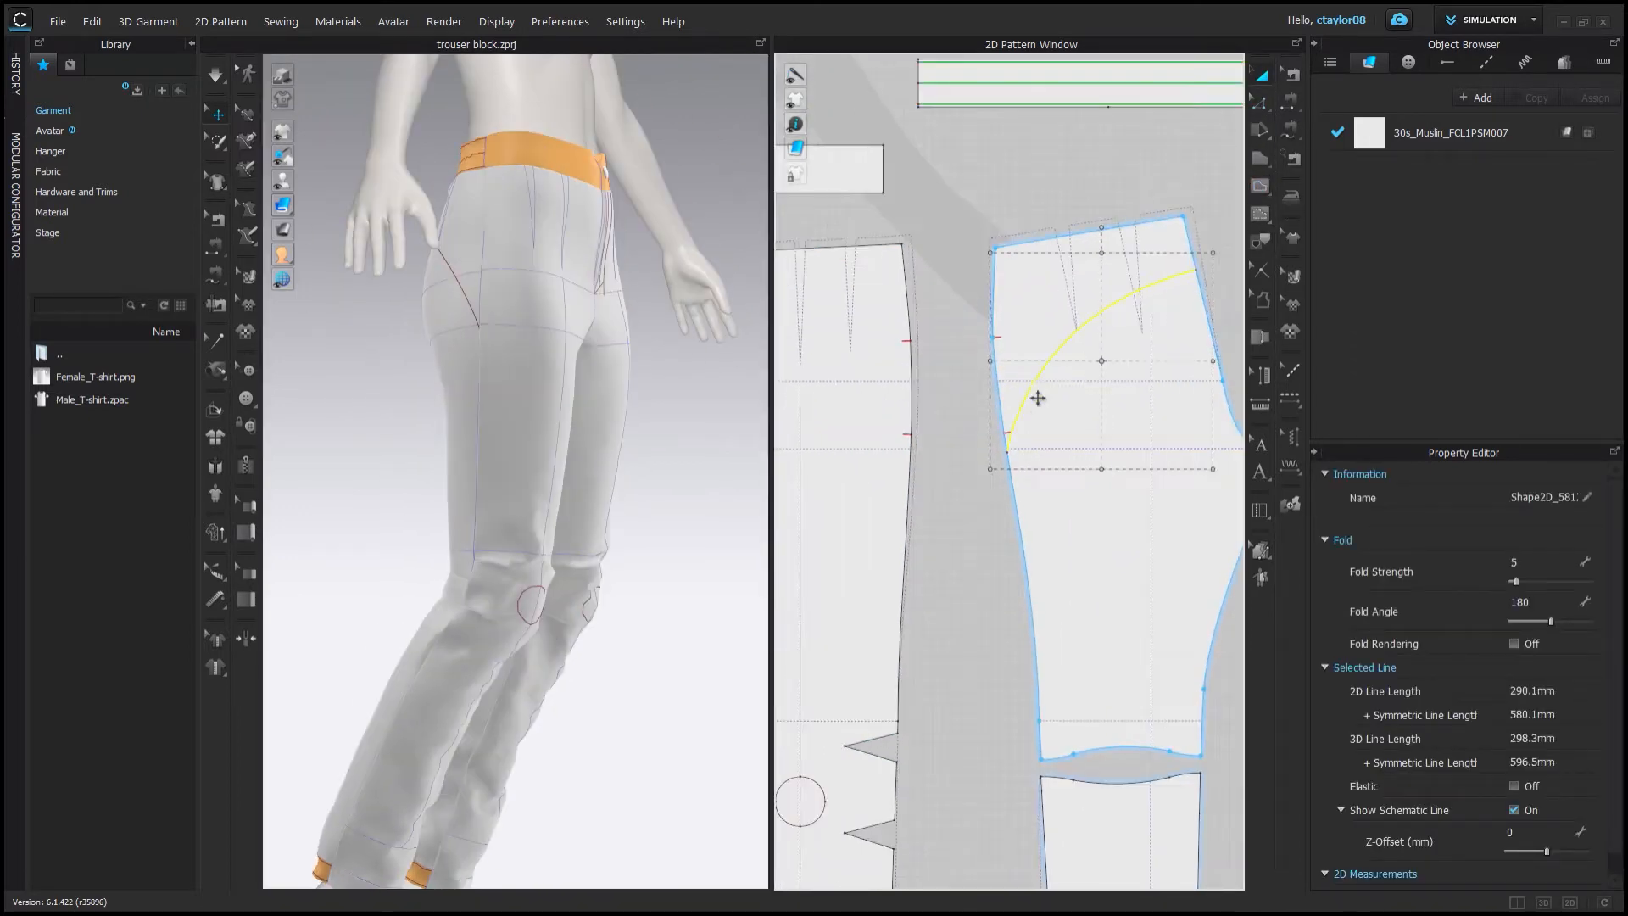
{"action": "right_click", "coordinate": [1027, 397]}
{"action": "left_click", "coordinate": [1009, 523]}
Add a point on the front leg piece's side edge below the hip.
{"action": "left_click_drag", "start_coordinate": [1043, 293], "coordinate": [1005, 295]}
{"action": "middle_click_drag", "start_coordinate": [935, 162], "coordinate": [1006, 172]}
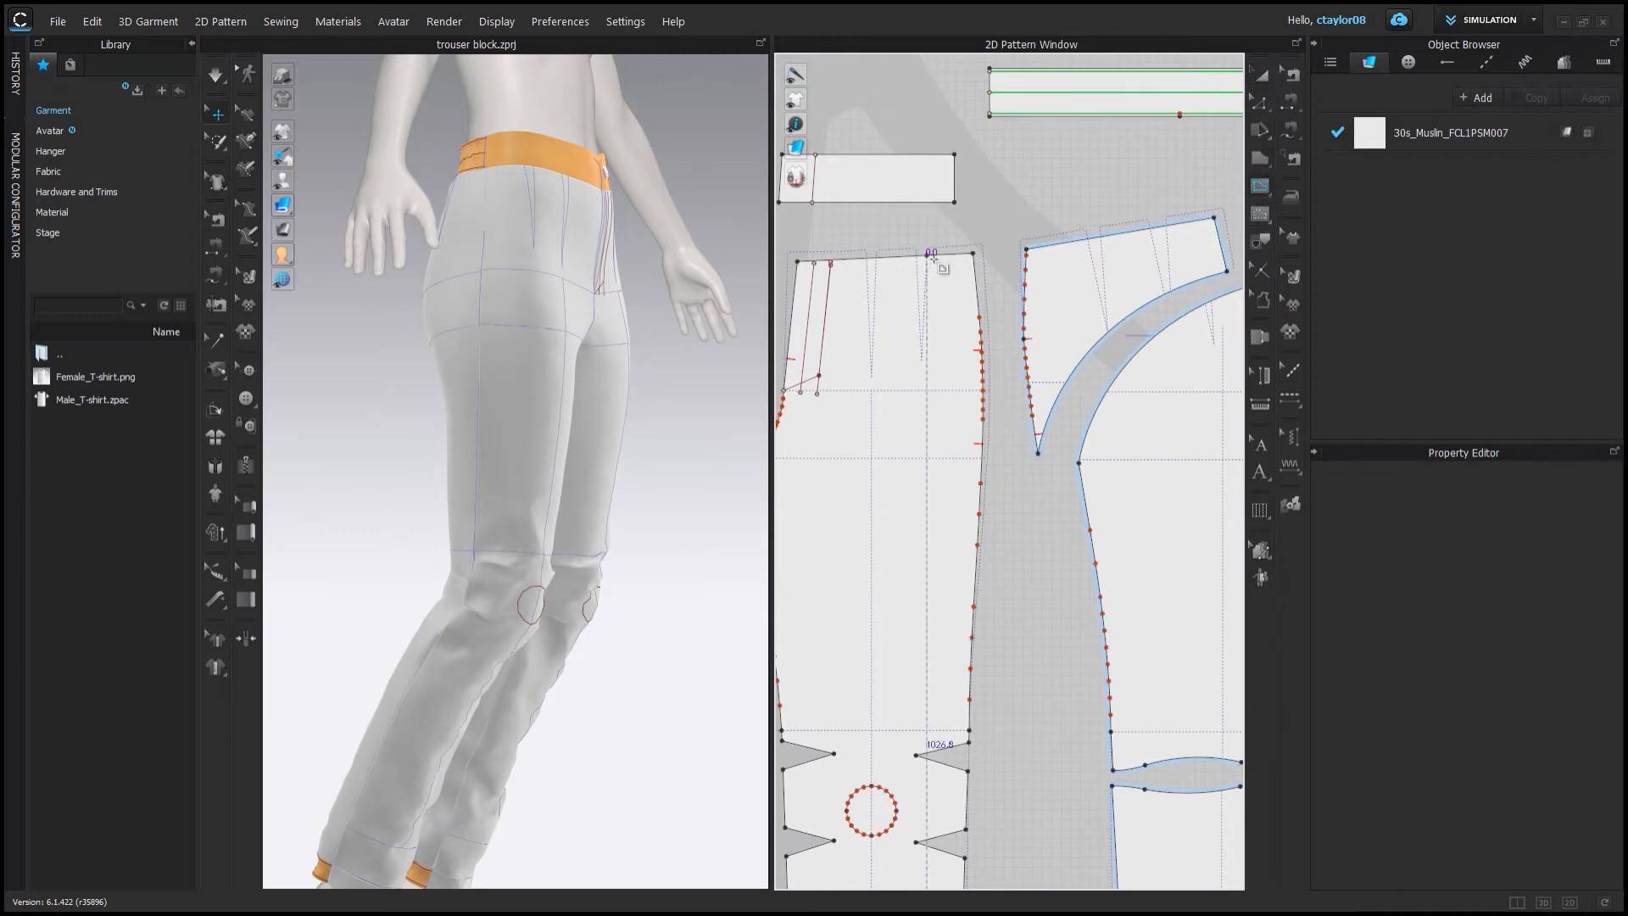
{"action": "left_click", "coordinate": [928, 256]}
{"action": "scroll", "coordinate": [931, 255], "scroll_direction": "up", "scroll_amount": 3}
{"action": "scroll", "coordinate": [1023, 500], "scroll_direction": "up", "scroll_amount": 4}
{"action": "left_click", "coordinate": [1021, 500]}
{"action": "key", "text": "Return"}
{"action": "left_click", "coordinate": [1261, 75]}
{"action": "left_click", "coordinate": [1260, 102]}
{"action": "left_click", "coordinate": [984, 498]}
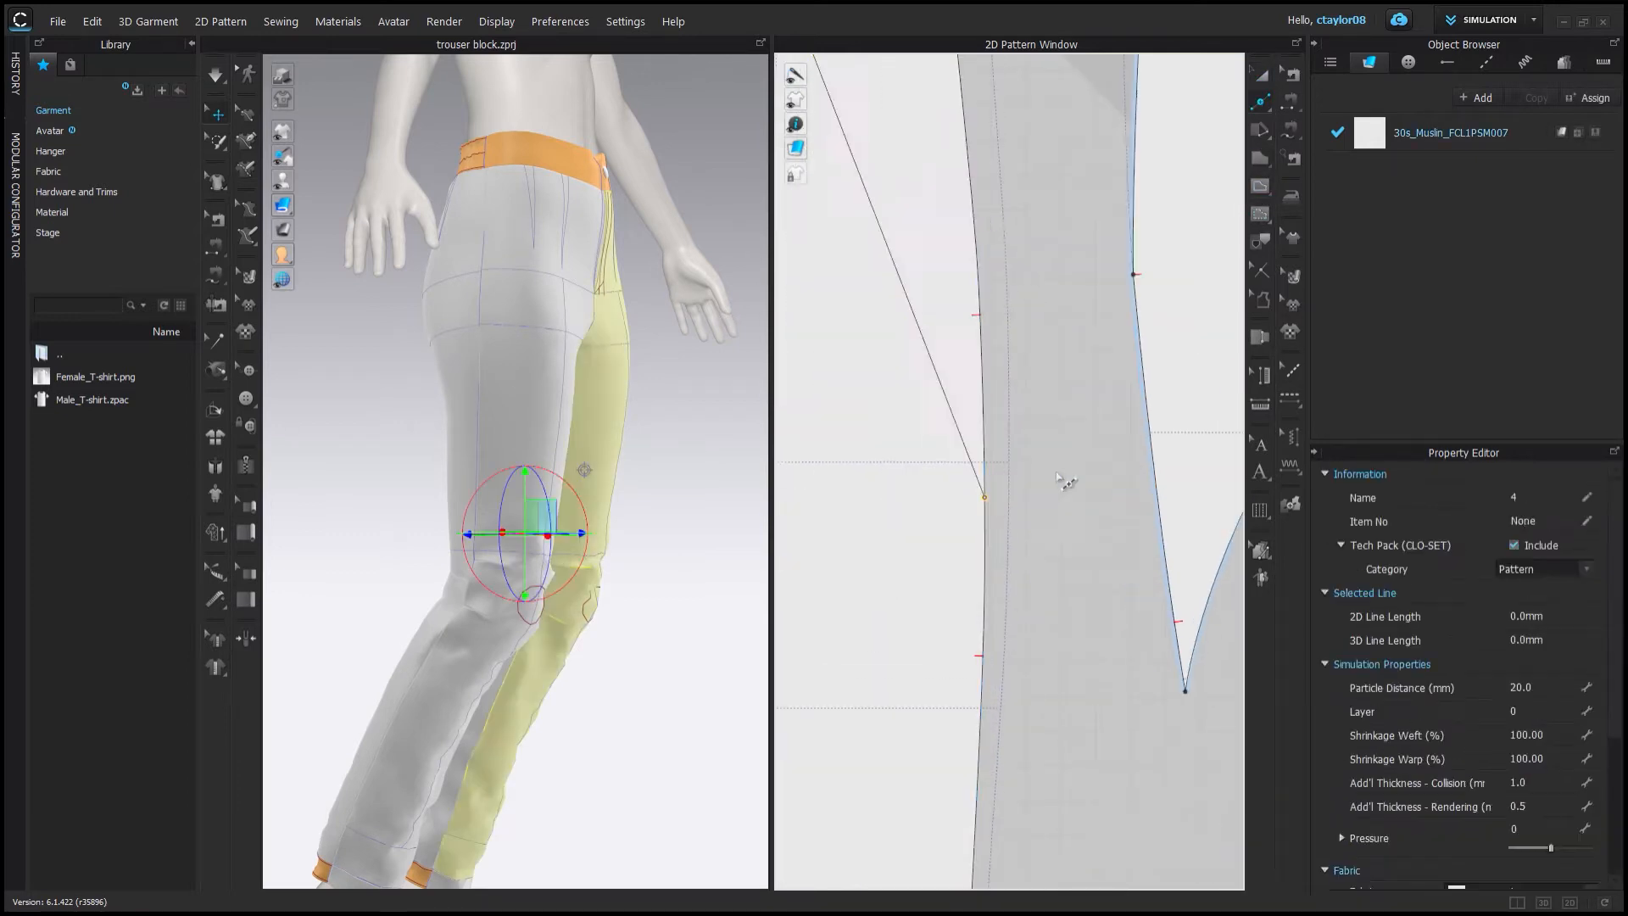
{"action": "scroll", "coordinate": [1060, 479], "scroll_direction": "down", "scroll_amount": 3}
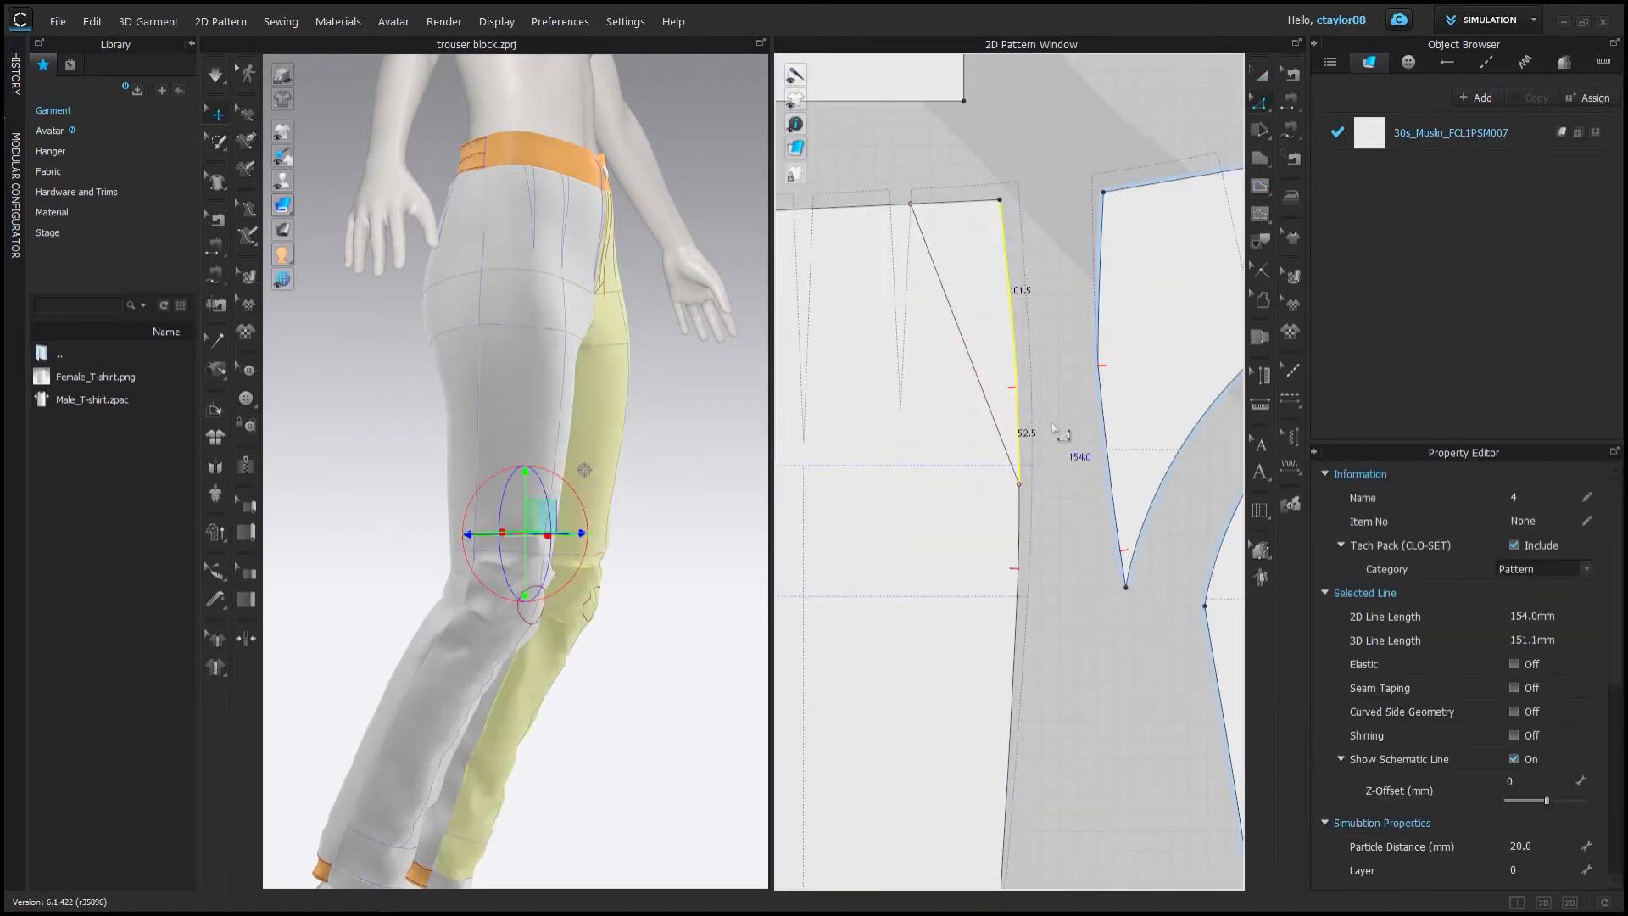
Move the cut seat section over to the front leg piece and align it against the side edge.
{"action": "left_click", "coordinate": [1110, 477]}
{"action": "middle_click_drag", "start_coordinate": [1094, 502], "coordinate": [986, 481]}
{"action": "key", "text": "a"}
{"action": "left_click_drag", "start_coordinate": [1050, 443], "coordinate": [949, 476]}
{"action": "scroll", "coordinate": [975, 423], "scroll_direction": "down", "scroll_amount": 3}
{"action": "scroll", "coordinate": [924, 481], "scroll_direction": "up", "scroll_amount": 5}
{"action": "scroll", "coordinate": [949, 478], "scroll_direction": "up", "scroll_amount": 2}
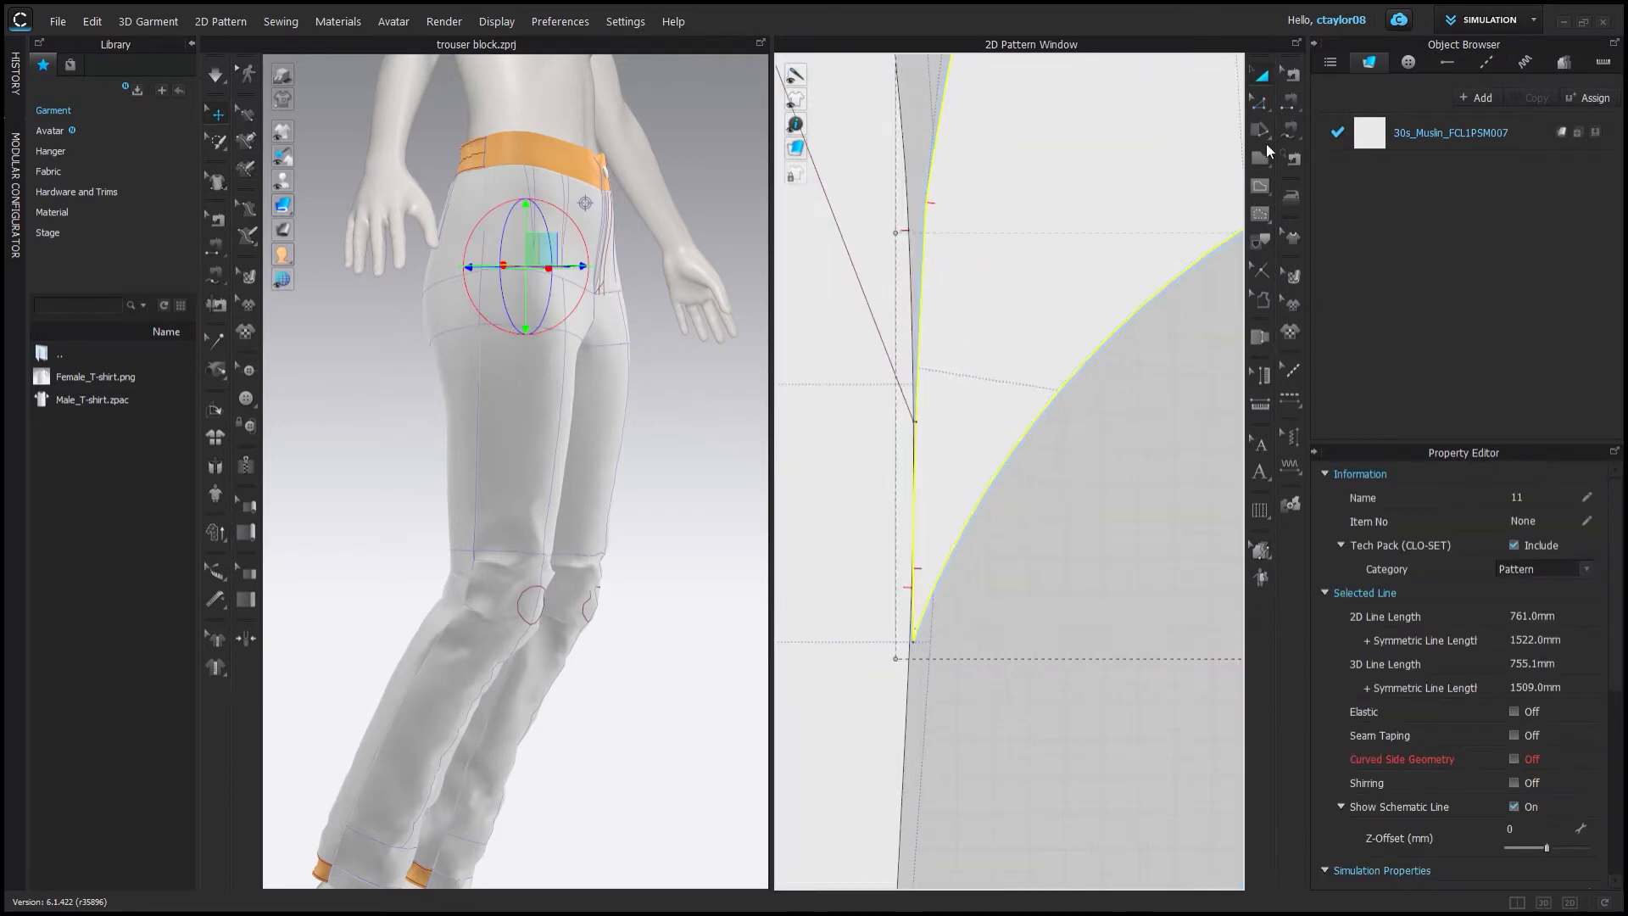
{"action": "left_click", "coordinate": [963, 533]}
{"action": "left_click", "coordinate": [907, 404], "text": "shift"}
{"action": "scroll", "coordinate": [907, 404], "scroll_direction": "down", "scroll_amount": 4}
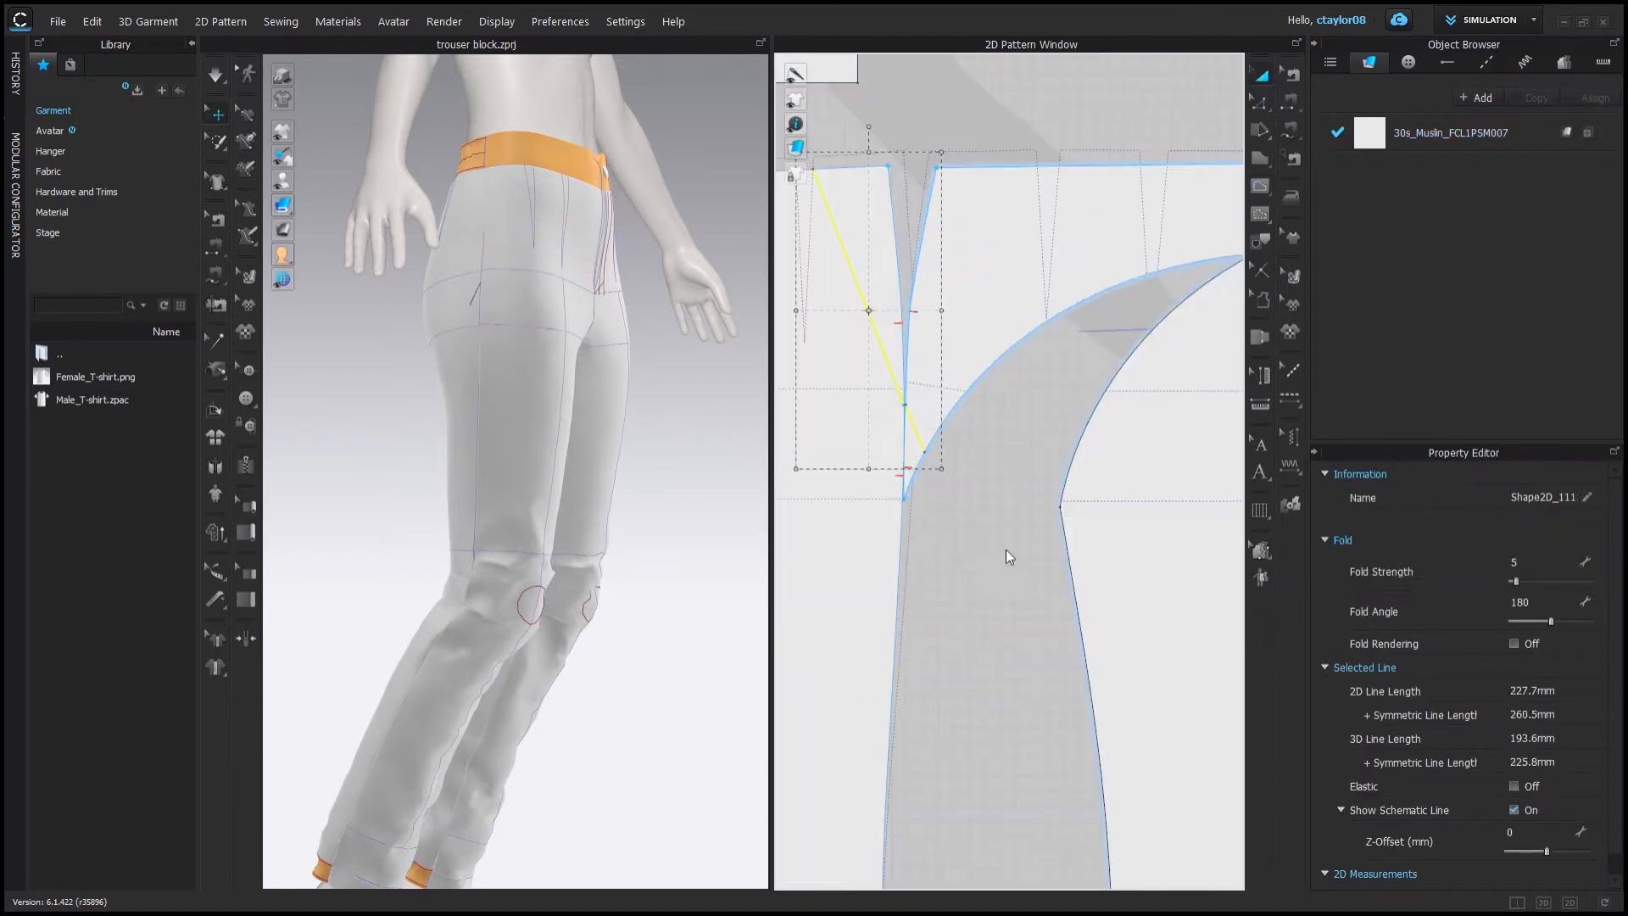
{"action": "scroll", "coordinate": [958, 398], "scroll_direction": "down", "scroll_amount": 3}
{"action": "left_click_drag", "start_coordinate": [992, 364], "coordinate": [1043, 356]}
{"action": "left_click_drag", "start_coordinate": [939, 429], "coordinate": [980, 429]}
{"action": "scroll", "coordinate": [981, 429], "scroll_direction": "up", "scroll_amount": 4}
{"action": "middle_click_drag", "start_coordinate": [980, 430], "coordinate": [1043, 437]}
Select the matching side edges of the seat section and front leg piece and merge them into one pattern.
{"action": "key", "text": "z"}
{"action": "left_click", "coordinate": [1043, 438]}
{"action": "left_click", "coordinate": [918, 500]}
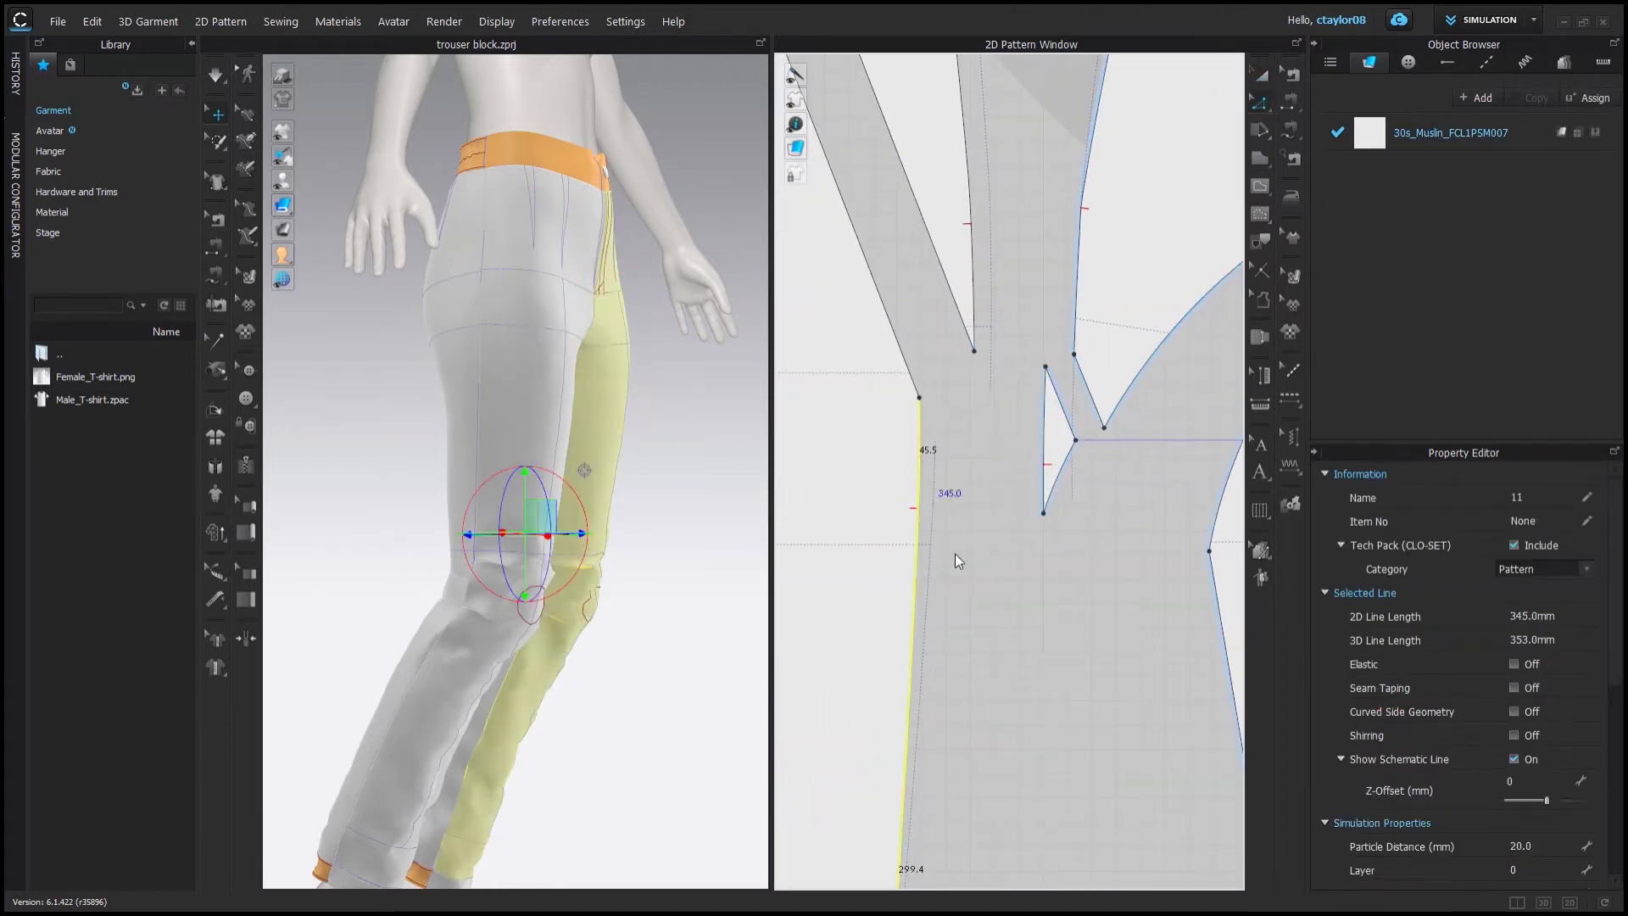
{"action": "left_click", "coordinate": [1043, 458]}
{"action": "left_click", "coordinate": [919, 495]}
{"action": "left_click", "coordinate": [1044, 458]}
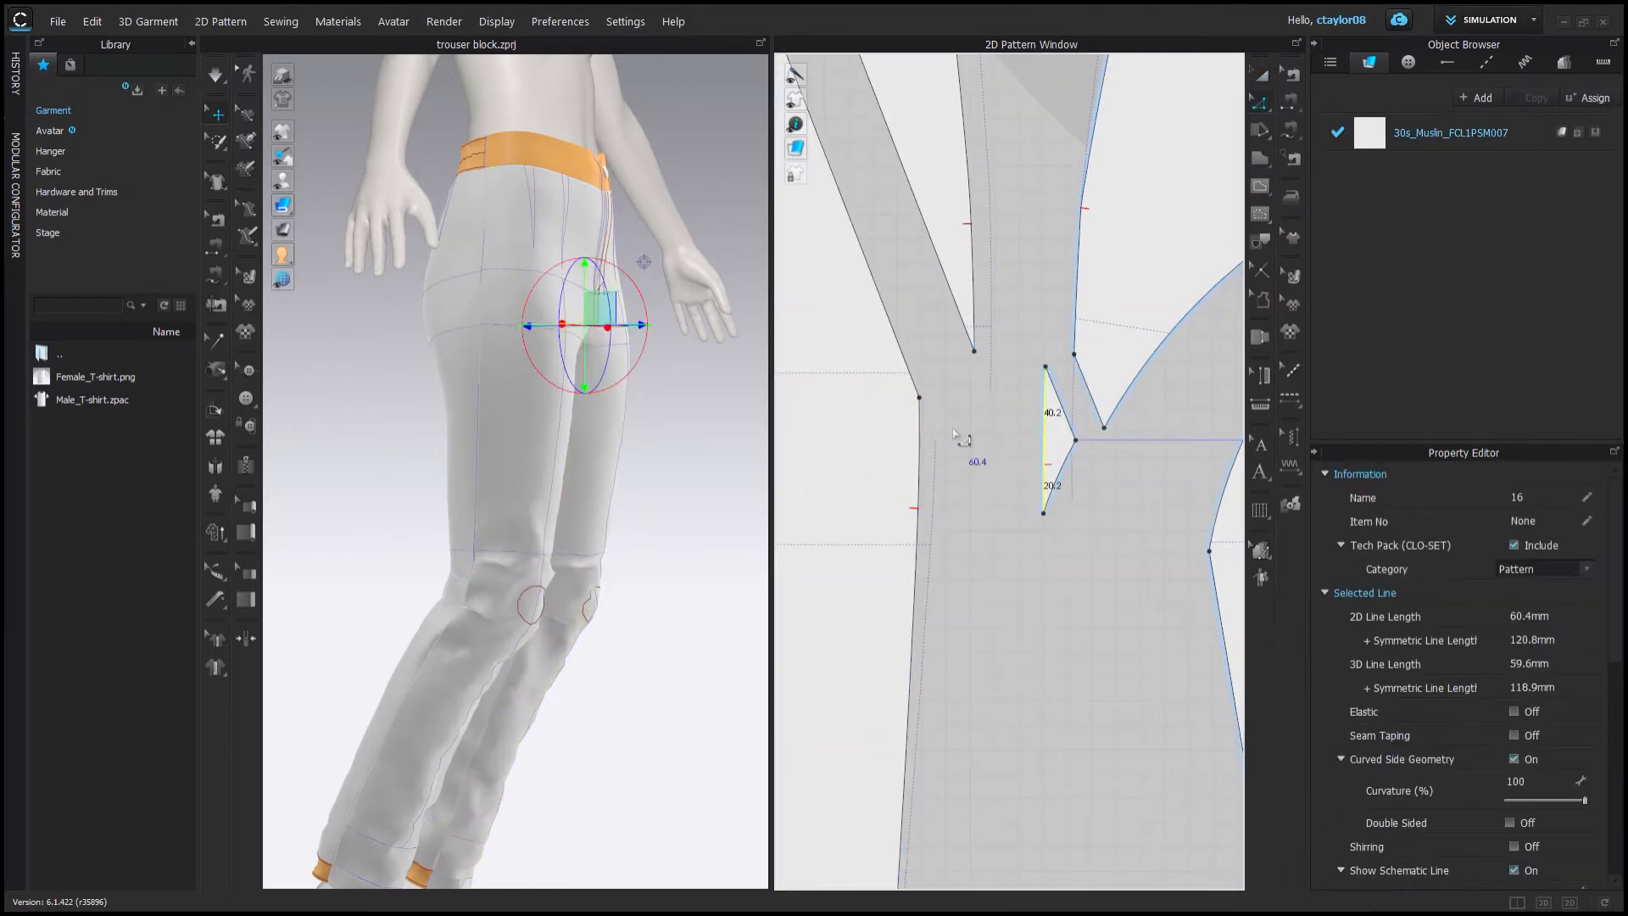
{"action": "right_click", "coordinate": [920, 455]}
{"action": "left_click", "coordinate": [968, 577]}
{"action": "left_click", "coordinate": [1044, 457]}
{"action": "left_click", "coordinate": [919, 462], "text": "shift"}
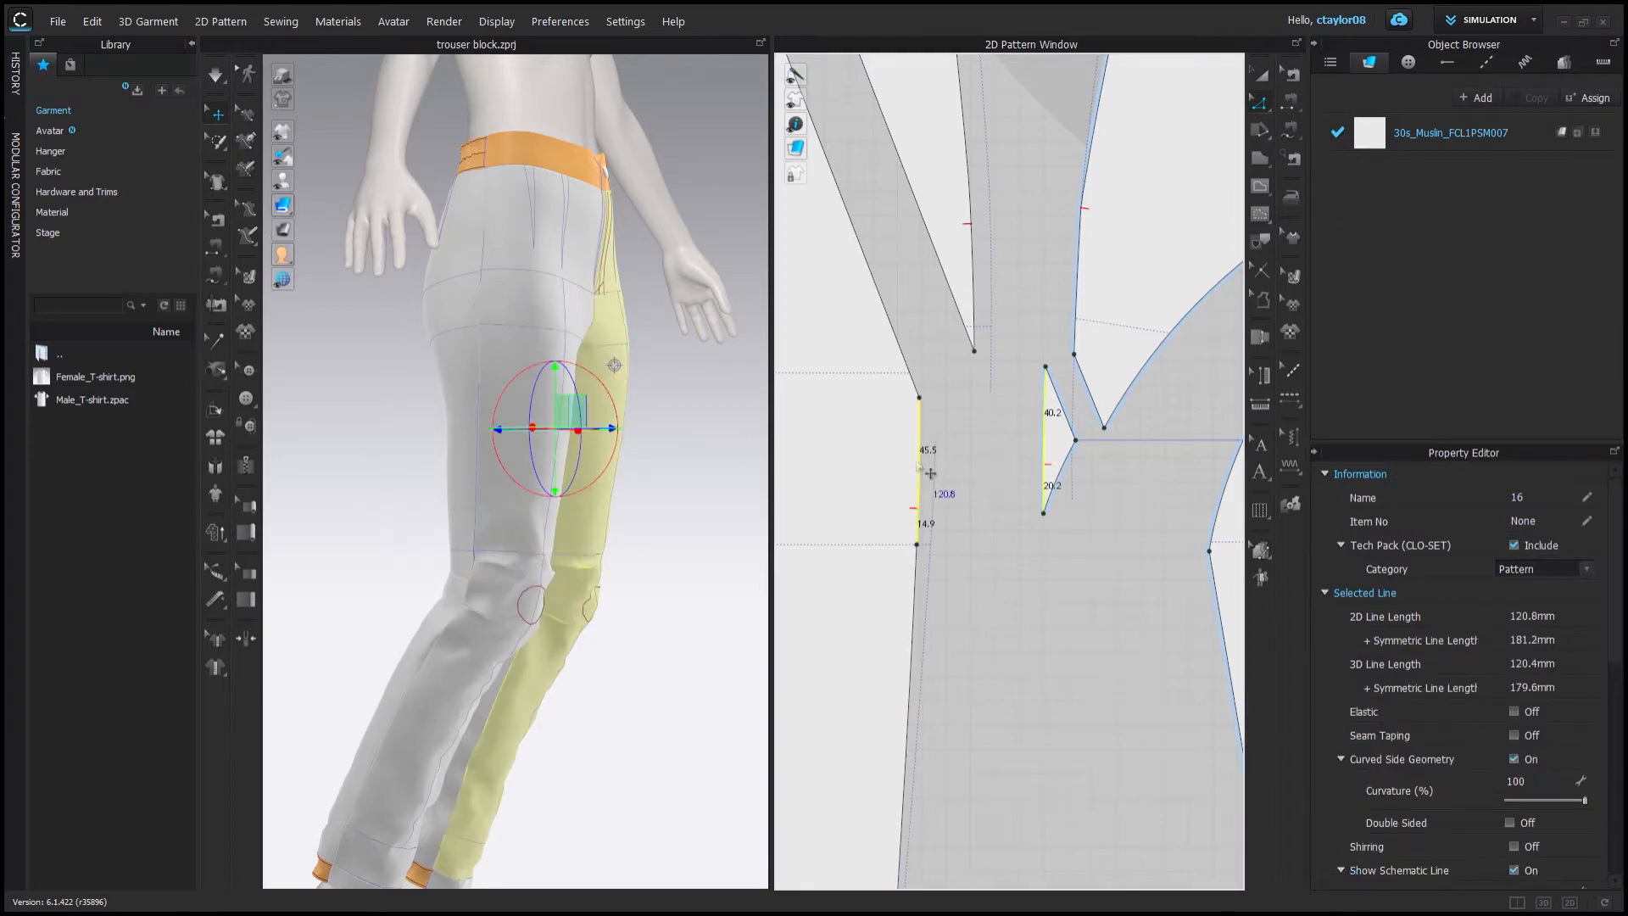
{"action": "right_click", "coordinate": [919, 466]}
{"action": "left_click", "coordinate": [974, 675]}
Move the triangular wedge piece against the front leg piece's upper side edge.
{"action": "scroll", "coordinate": [971, 475], "scroll_direction": "up", "scroll_amount": 3}
{"action": "scroll", "coordinate": [967, 498], "scroll_direction": "down", "scroll_amount": 4}
{"action": "left_click", "coordinate": [1261, 74]}
{"action": "scroll", "coordinate": [593, 305], "scroll_direction": "up", "scroll_amount": 1}
{"action": "right_click_drag", "start_coordinate": [669, 305], "coordinate": [500, 315]}
{"action": "scroll", "coordinate": [1102, 458], "scroll_direction": "down", "scroll_amount": 2}
{"action": "middle_click_drag", "start_coordinate": [1165, 458], "coordinate": [981, 407]}
{"action": "scroll", "coordinate": [987, 326], "scroll_direction": "down", "scroll_amount": 3}
{"action": "left_click", "coordinate": [1030, 263]}
{"action": "left_click", "coordinate": [967, 402]}
{"action": "scroll", "coordinate": [967, 403], "scroll_direction": "up", "scroll_amount": 3}
{"action": "scroll", "coordinate": [1021, 414], "scroll_direction": "down", "scroll_amount": 3}
{"action": "right_click_drag", "start_coordinate": [670, 407], "coordinate": [594, 407]}
{"action": "left_click", "coordinate": [1262, 74]}
{"action": "scroll", "coordinate": [920, 339], "scroll_direction": "up", "scroll_amount": 3}
{"action": "left_click_drag", "start_coordinate": [901, 295], "coordinate": [1137, 302]}
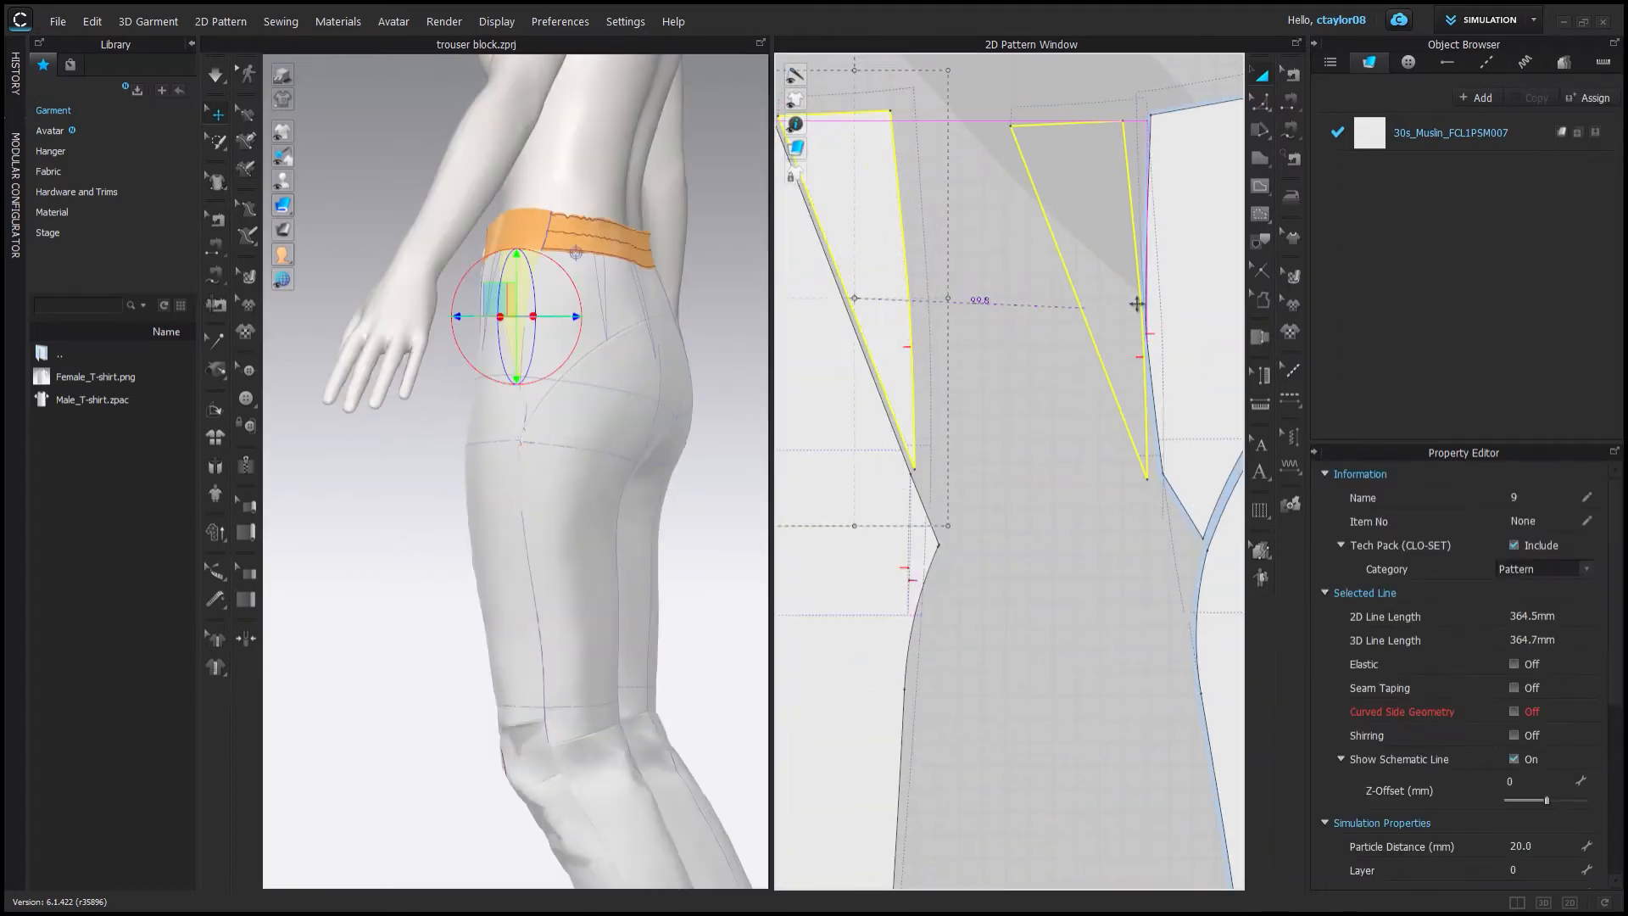
{"action": "left_click", "coordinate": [1260, 103]}
{"action": "middle_click_drag", "start_coordinate": [1096, 153], "coordinate": [877, 253]}
{"action": "left_click", "coordinate": [1261, 75]}
{"action": "left_click", "coordinate": [878, 339]}
{"action": "left_click", "coordinate": [850, 466]}
{"action": "scroll", "coordinate": [851, 467], "scroll_direction": "down", "scroll_amount": 2}
{"action": "left_click", "coordinate": [834, 362]}
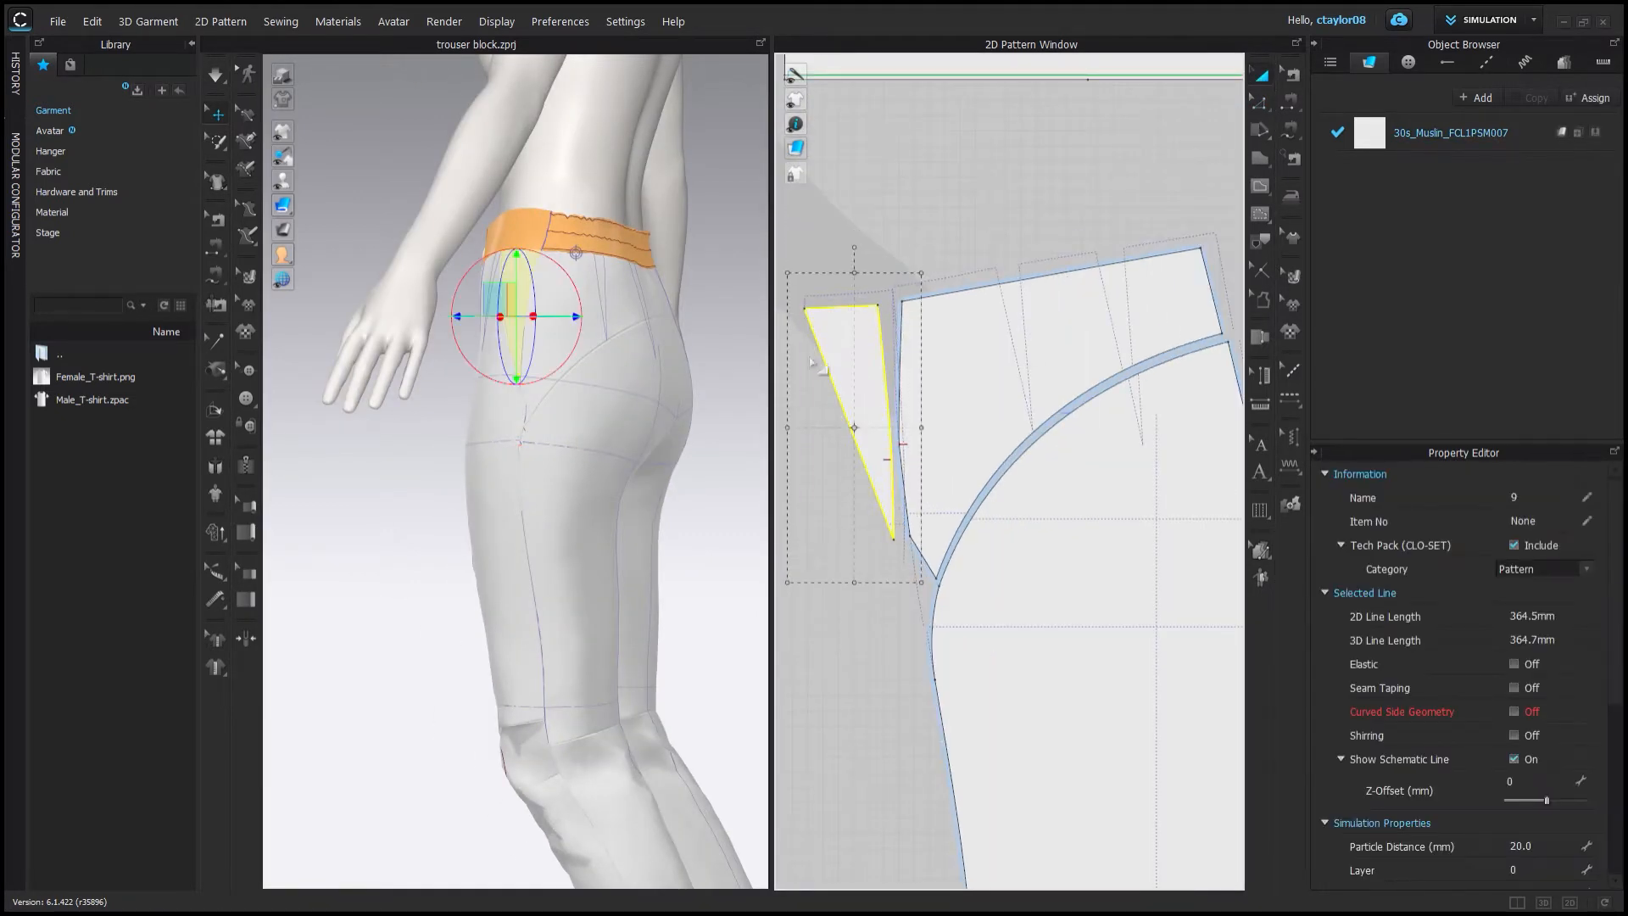
{"action": "scroll", "coordinate": [858, 412], "scroll_direction": "up", "scroll_amount": 3}
{"action": "left_click_drag", "start_coordinate": [924, 506], "coordinate": [911, 506]}
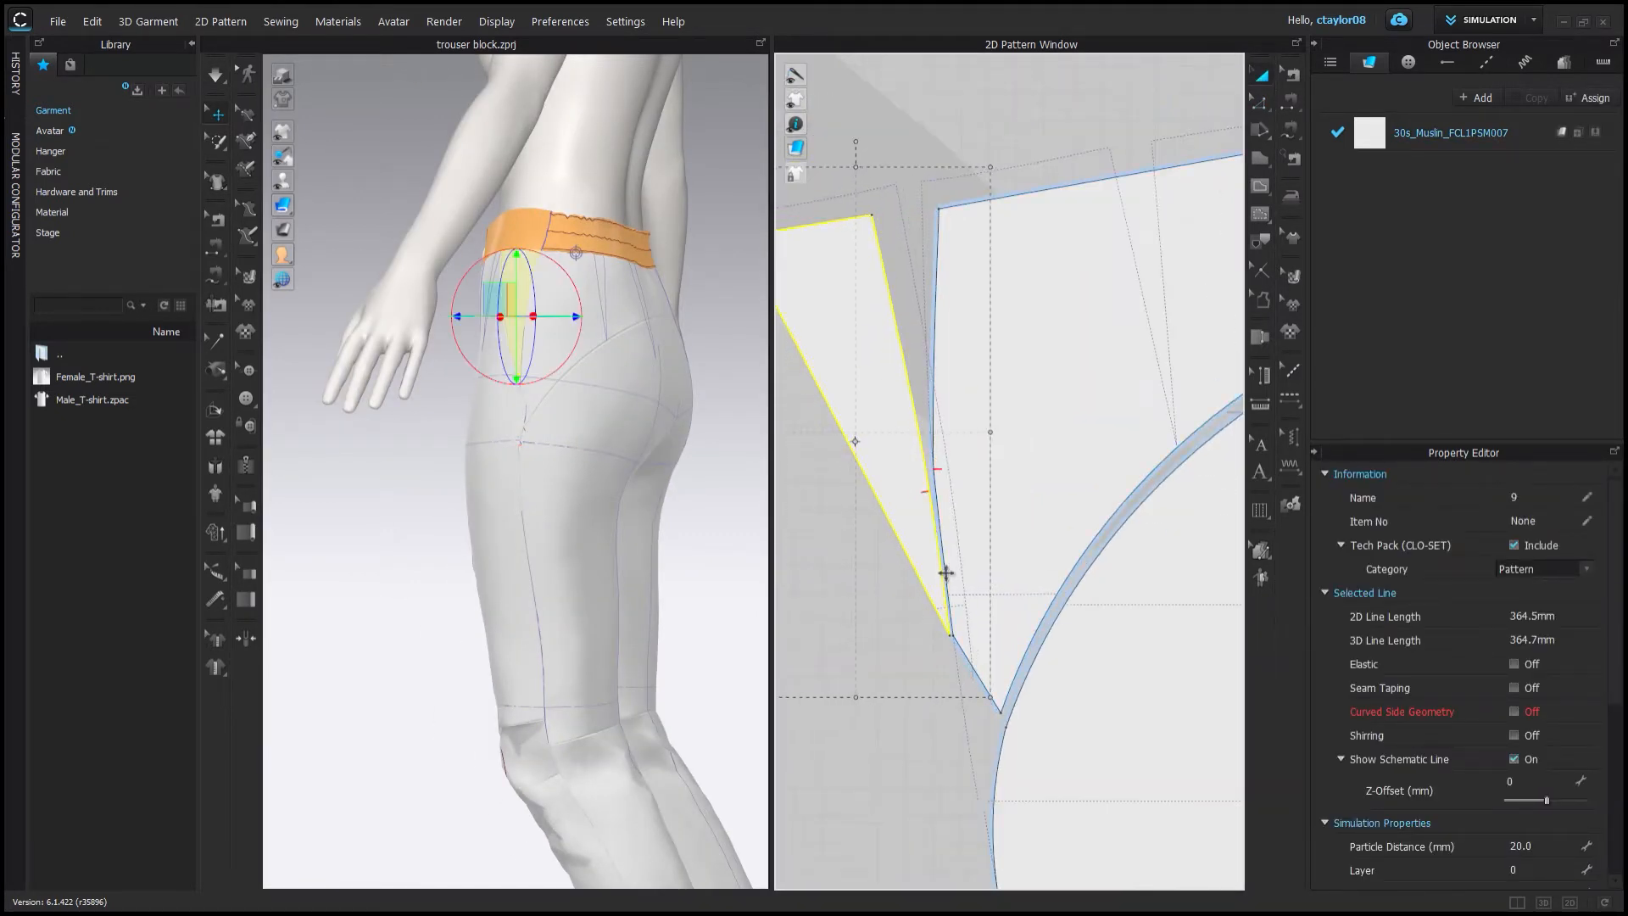
Add a point on the wedge's edge and merge the wedge onto the front leg piece along the matching edge.
{"action": "key", "text": "x"}
{"action": "scroll", "coordinate": [951, 532], "scroll_direction": "down", "scroll_amount": 3}
{"action": "scroll", "coordinate": [908, 475], "scroll_direction": "up", "scroll_amount": 5}
{"action": "left_click", "coordinate": [1043, 519]}
{"action": "scroll", "coordinate": [1058, 505], "scroll_direction": "down", "scroll_amount": 2}
{"action": "left_click", "coordinate": [1043, 515]}
{"action": "key", "text": "z"}
{"action": "left_click", "coordinate": [1051, 547]}
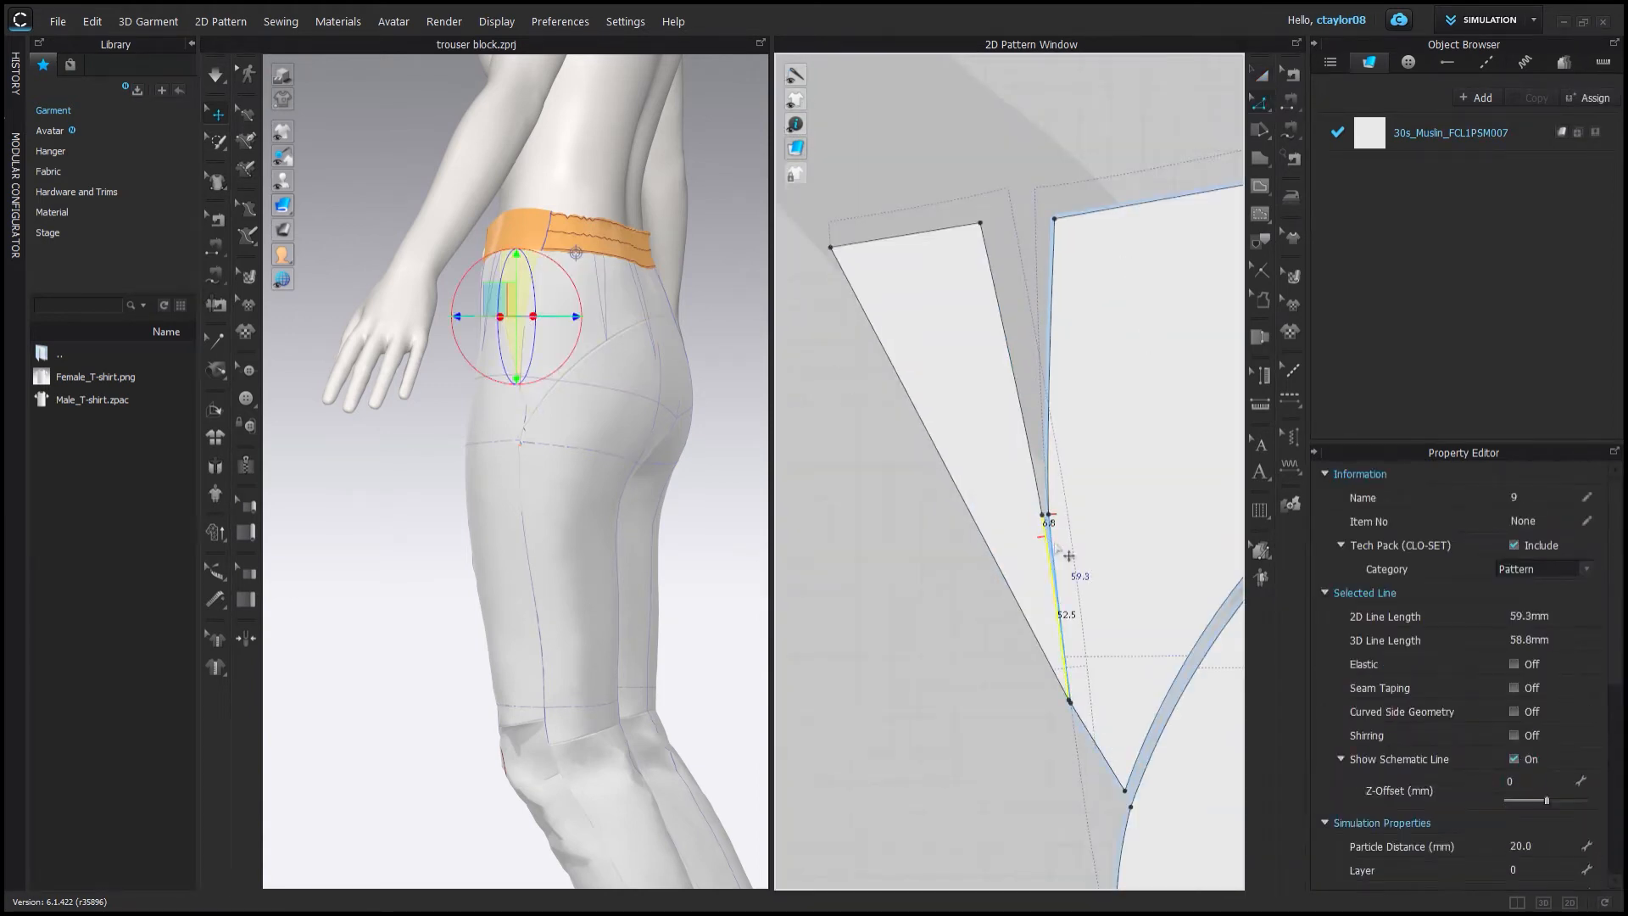
{"action": "left_click", "coordinate": [1055, 557], "text": "shift"}
{"action": "right_click", "coordinate": [1057, 563]}
{"action": "left_click", "coordinate": [1075, 709]}
{"action": "scroll", "coordinate": [983, 615], "scroll_direction": "down", "scroll_amount": 3}
{"action": "scroll", "coordinate": [1047, 458], "scroll_direction": "up", "scroll_amount": 2}
{"action": "scroll", "coordinate": [959, 559], "scroll_direction": "down", "scroll_amount": 2}
{"action": "left_click", "coordinate": [931, 463]}
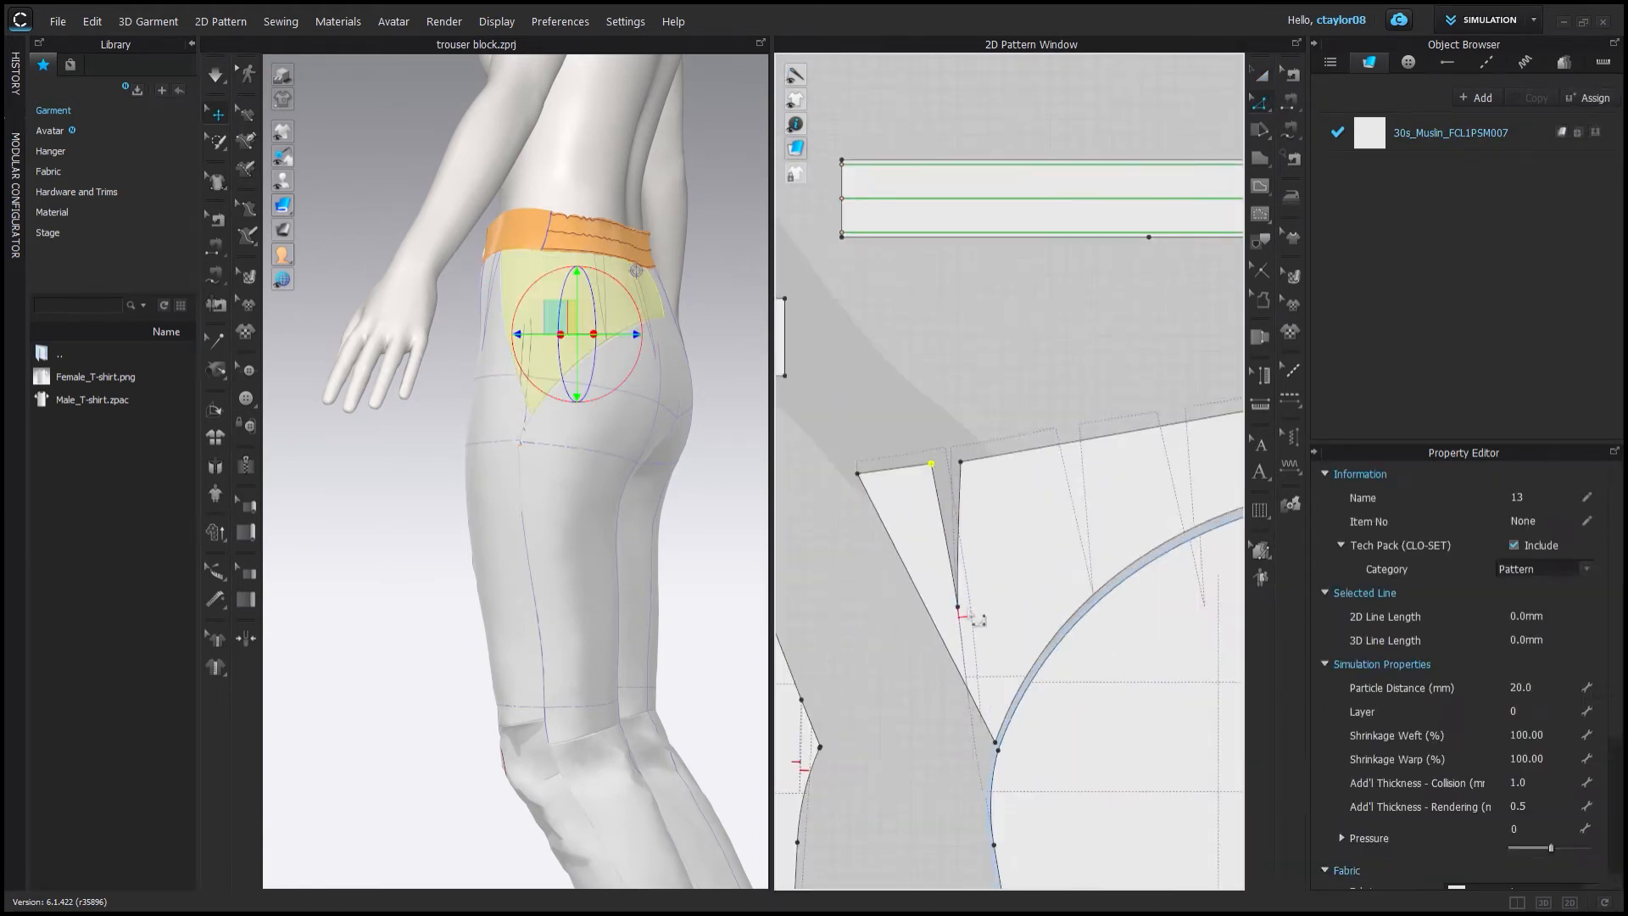
{"action": "key", "text": "Escape"}
Sew the reshaped front piece's curved seat edge and side edges to their matching edges.
{"action": "scroll", "coordinate": [960, 491], "scroll_direction": "down", "scroll_amount": 3}
{"action": "scroll", "coordinate": [1039, 358], "scroll_direction": "up", "scroll_amount": 5}
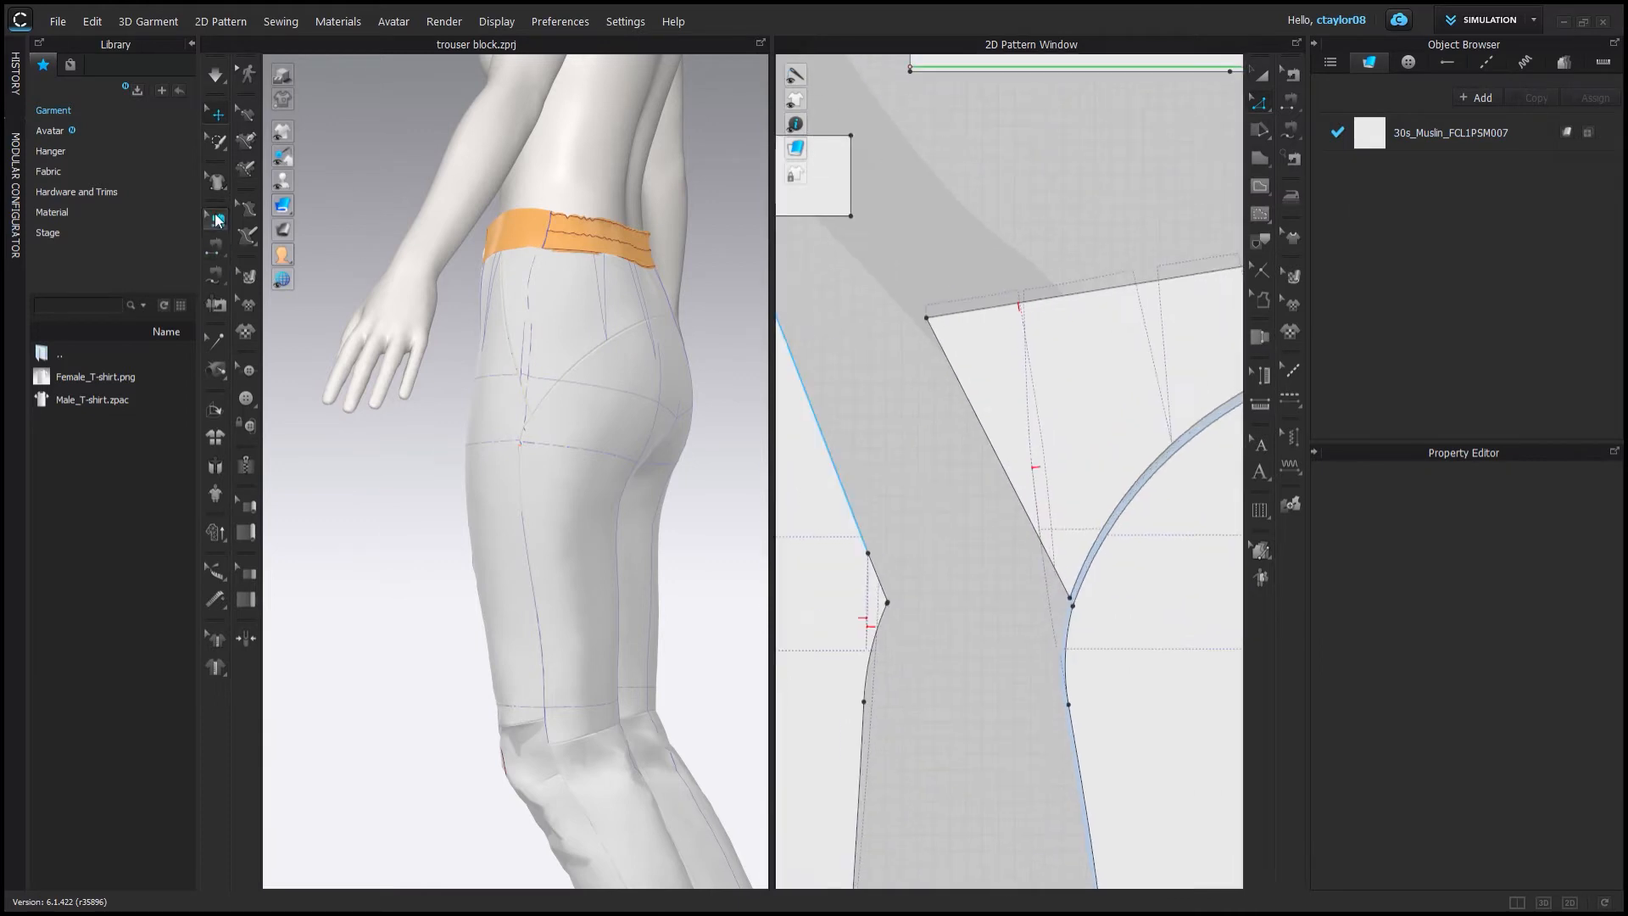
{"action": "scroll", "coordinate": [1030, 551], "scroll_direction": "down", "scroll_amount": 2}
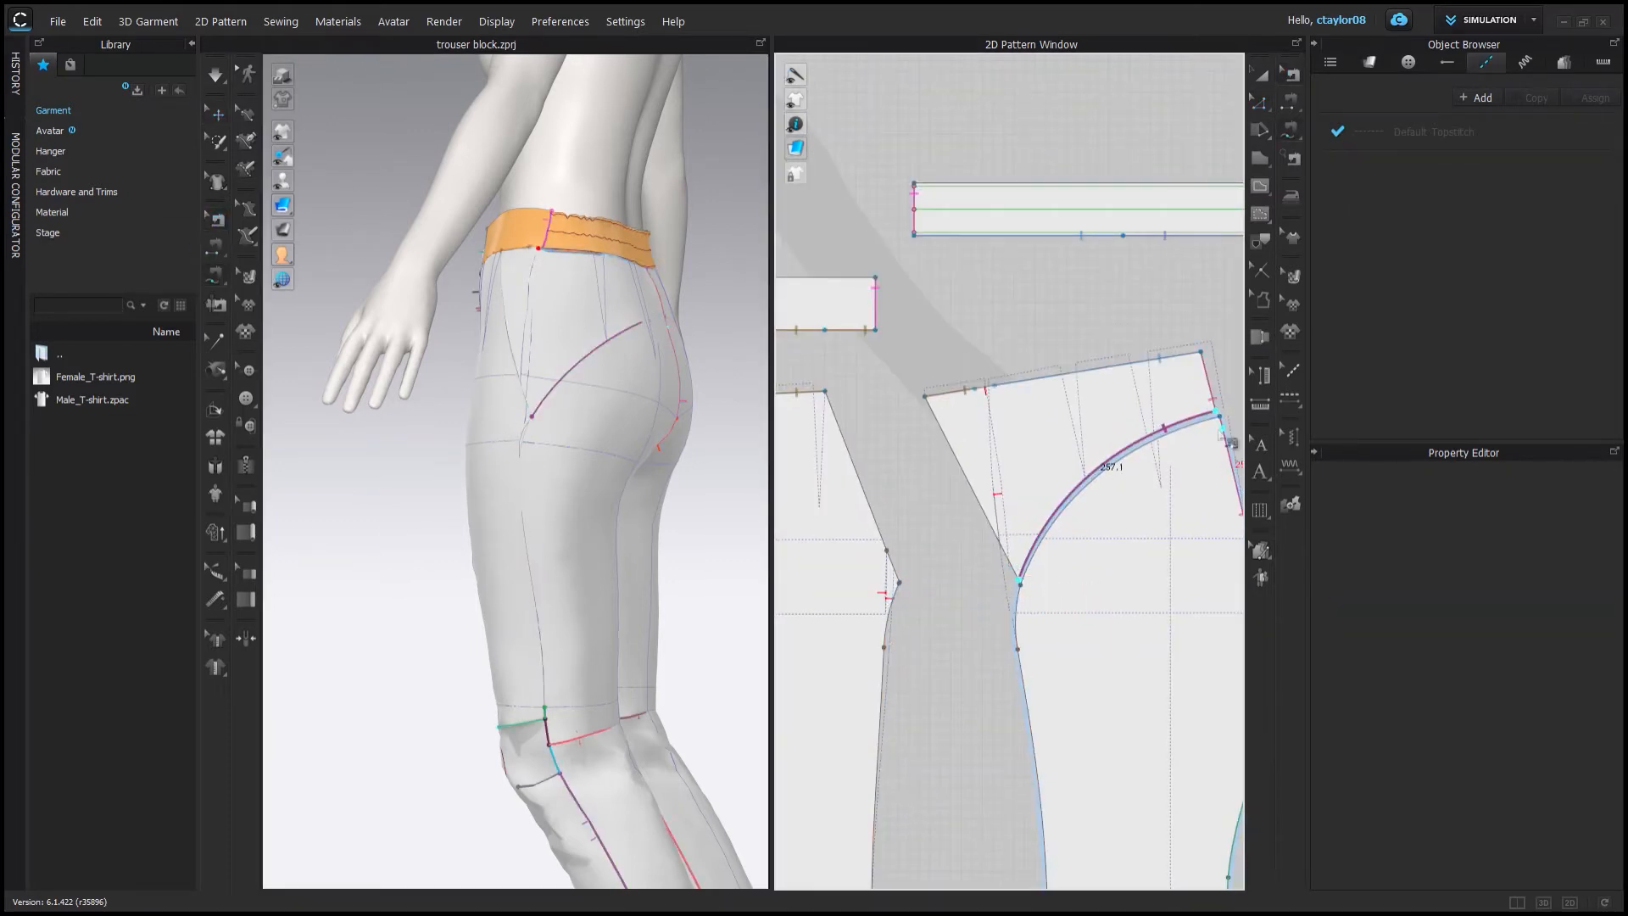
{"action": "left_click", "coordinate": [1219, 416]}
{"action": "scroll", "coordinate": [1028, 586], "scroll_direction": "up", "scroll_amount": 4}
{"action": "left_click", "coordinate": [958, 572]}
{"action": "scroll", "coordinate": [967, 585], "scroll_direction": "down", "scroll_amount": 3}
{"action": "left_click", "coordinate": [887, 407]}
{"action": "left_click", "coordinate": [969, 634]}
{"action": "left_click", "coordinate": [1004, 409]}
{"action": "left_click", "coordinate": [1107, 636]}
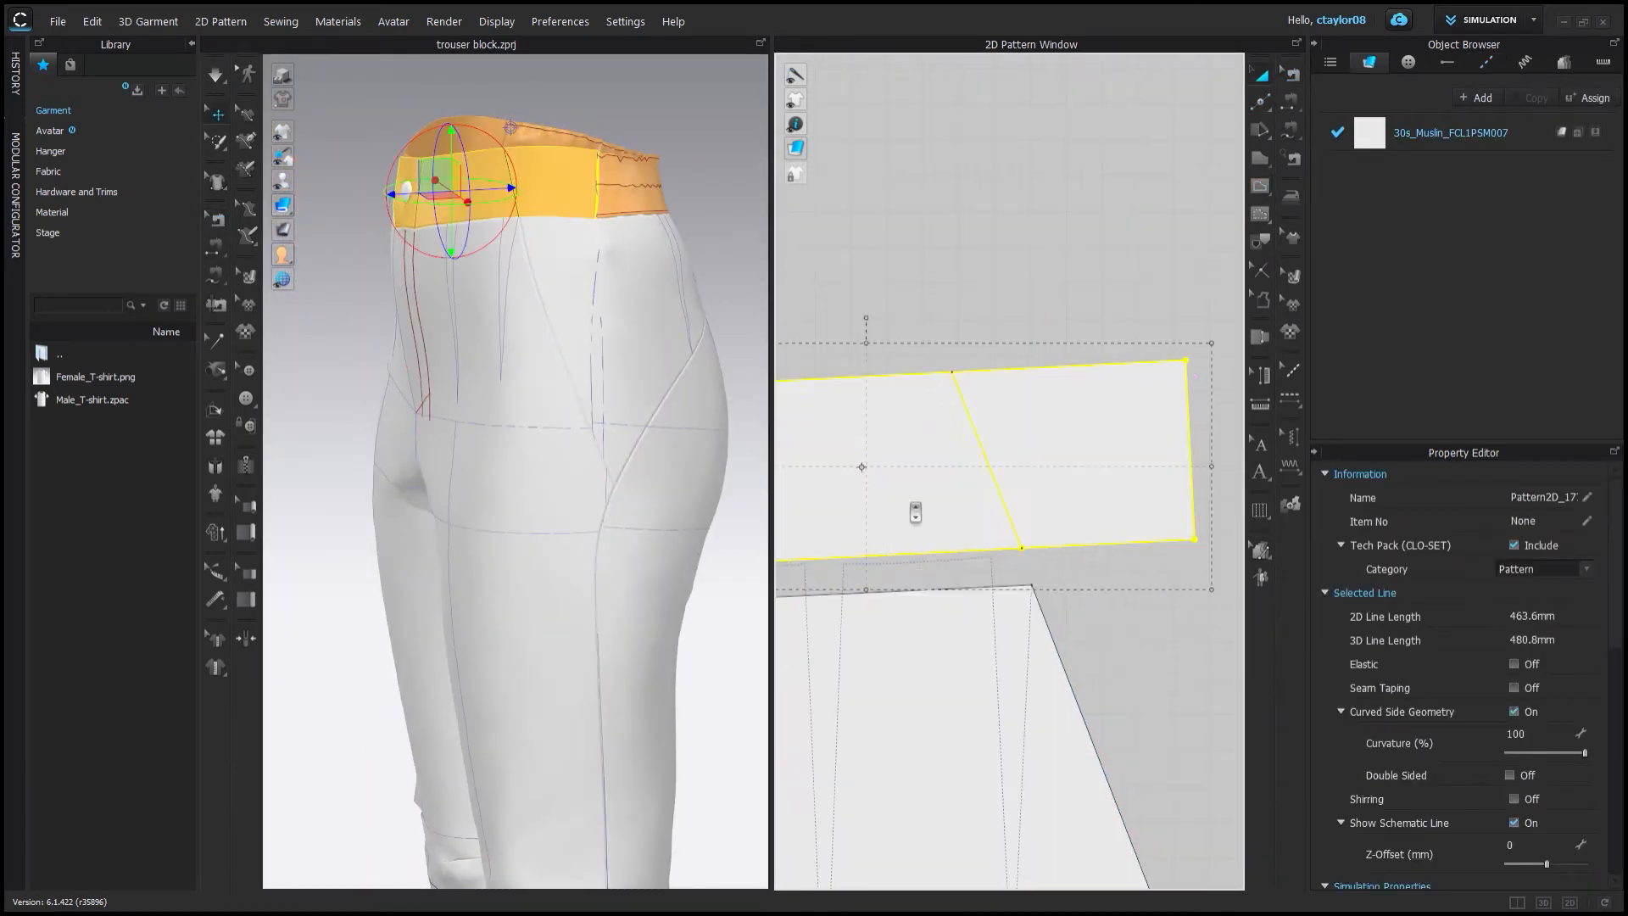
Inspect the waistband pieces and the new sewing lines in both windows.
{"action": "left_click", "coordinate": [956, 517]}
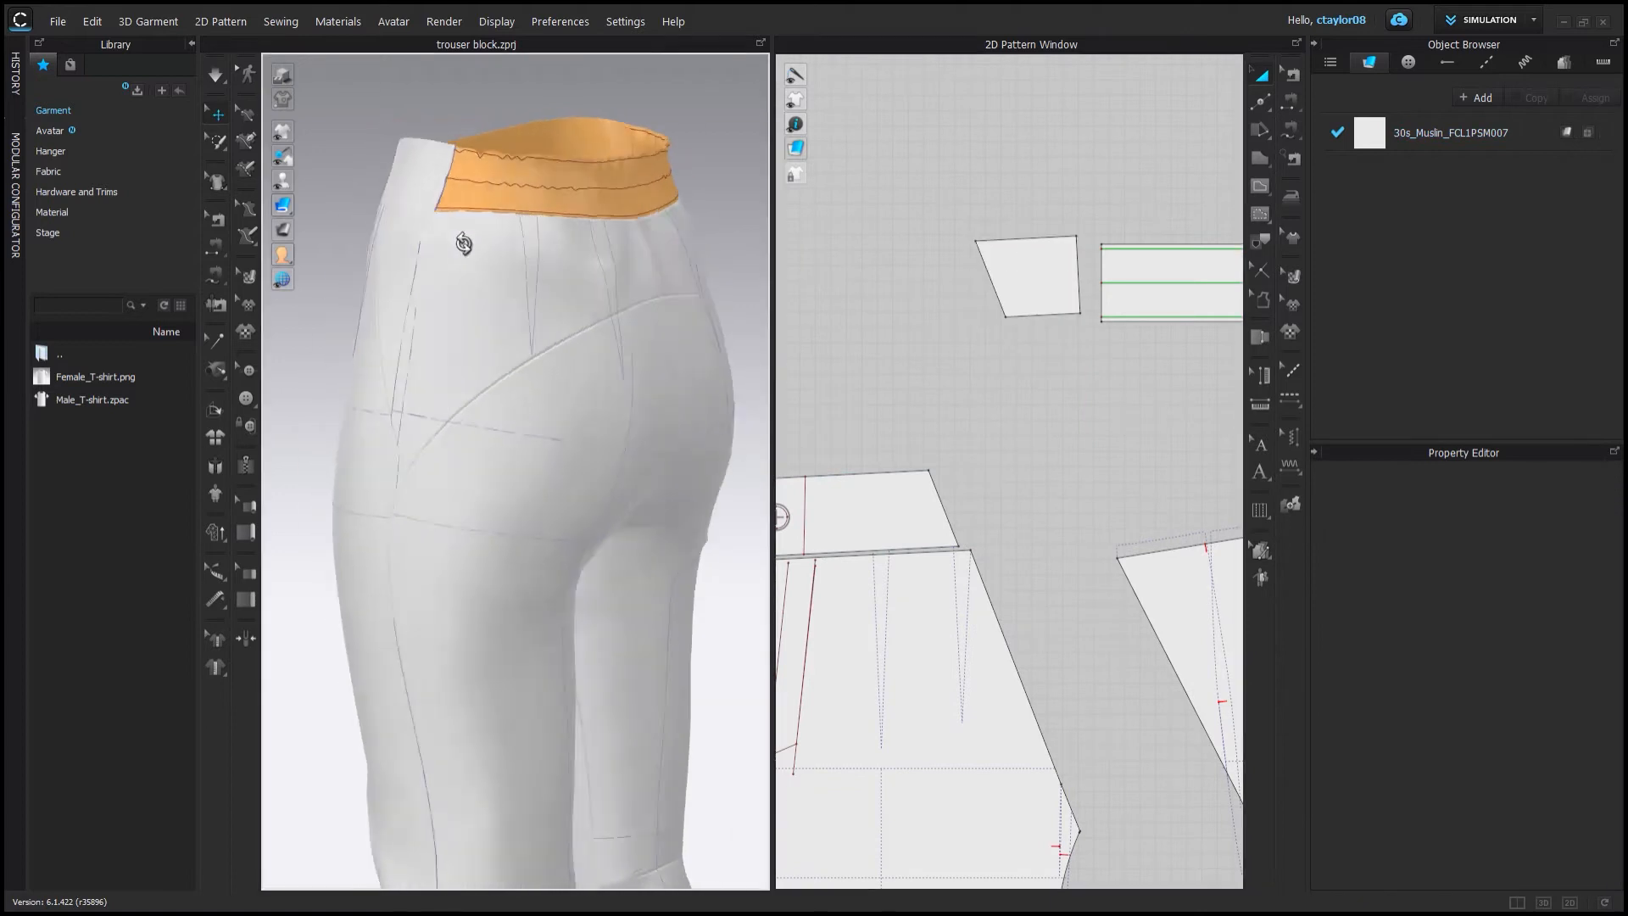
{"action": "scroll", "coordinate": [972, 295], "scroll_direction": "up", "scroll_amount": 2}
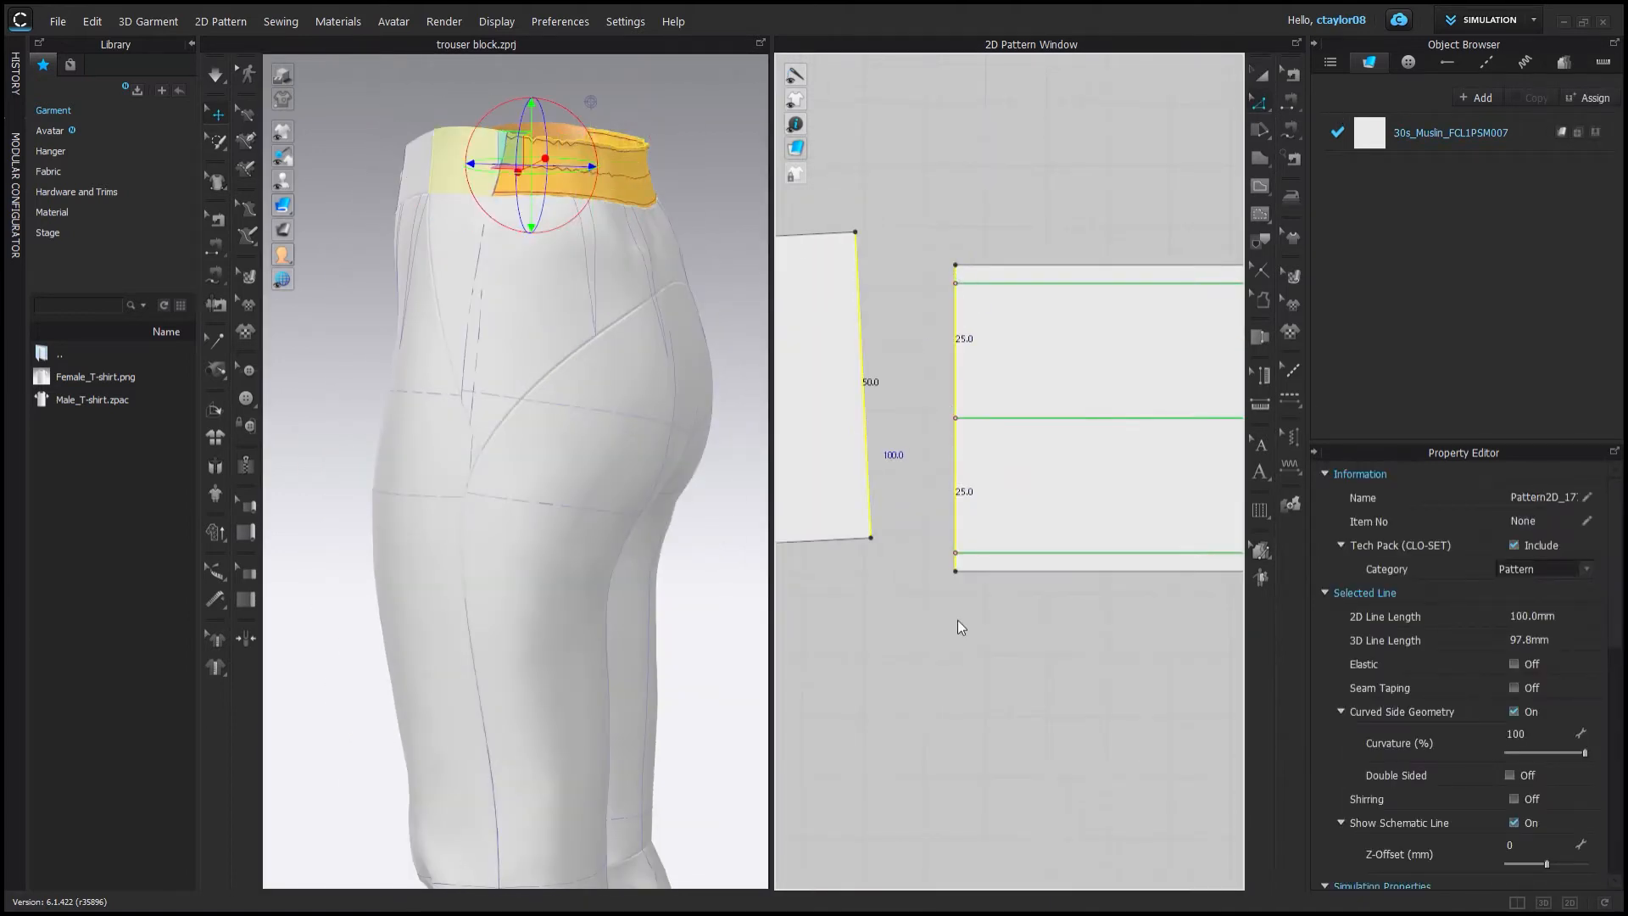
{"action": "left_click", "coordinate": [882, 378]}
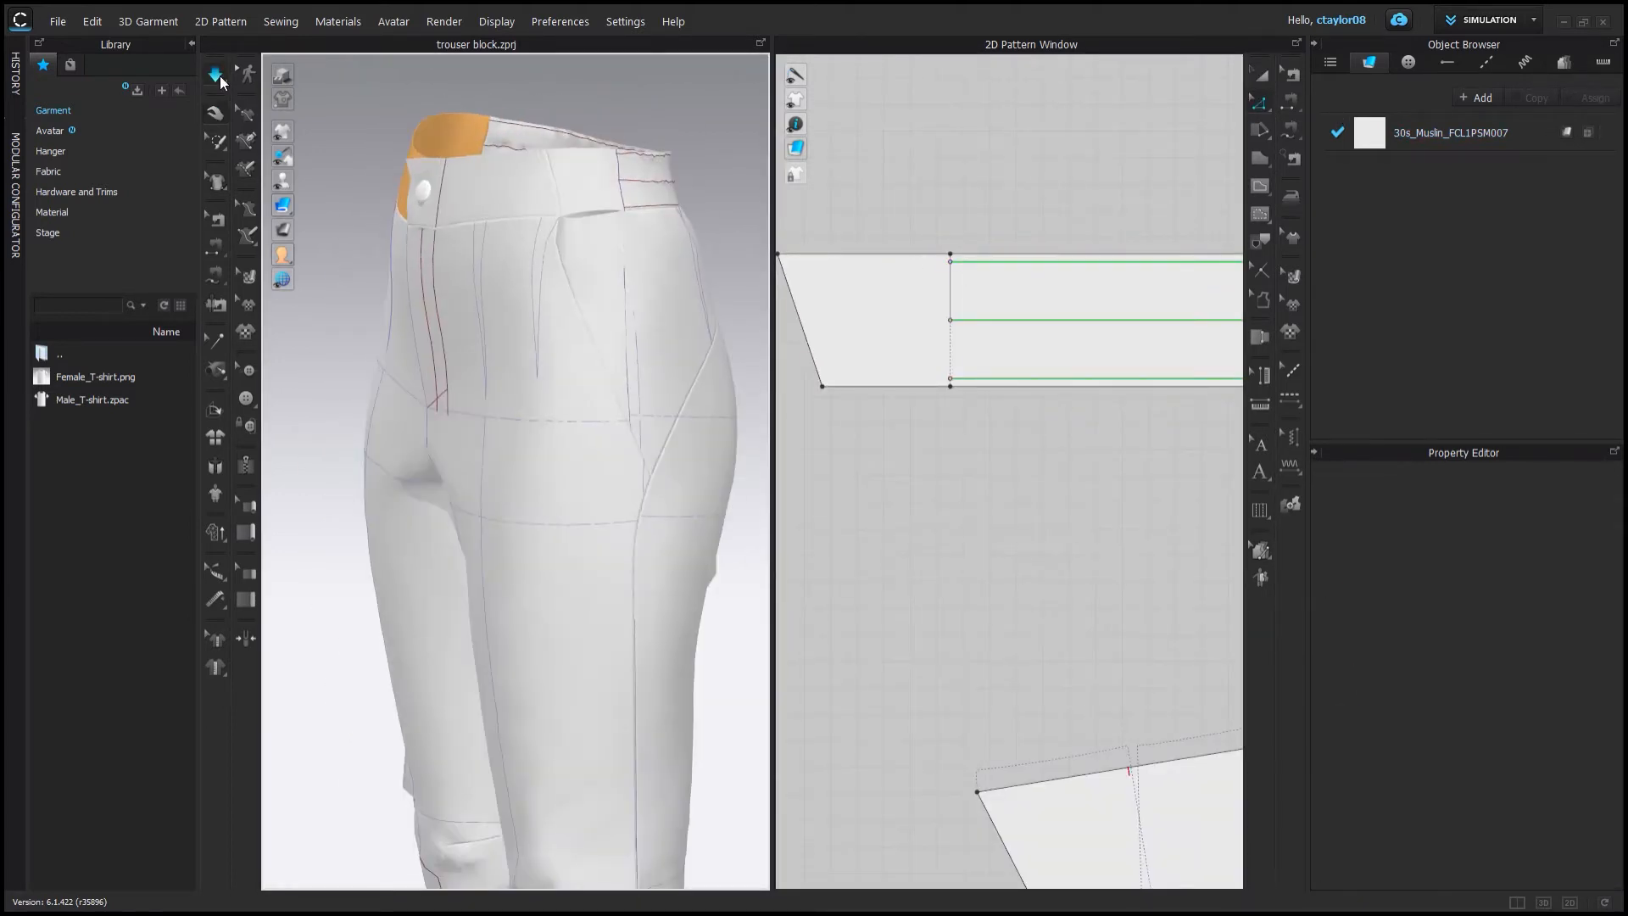
{"action": "left_click", "coordinate": [215, 217]}
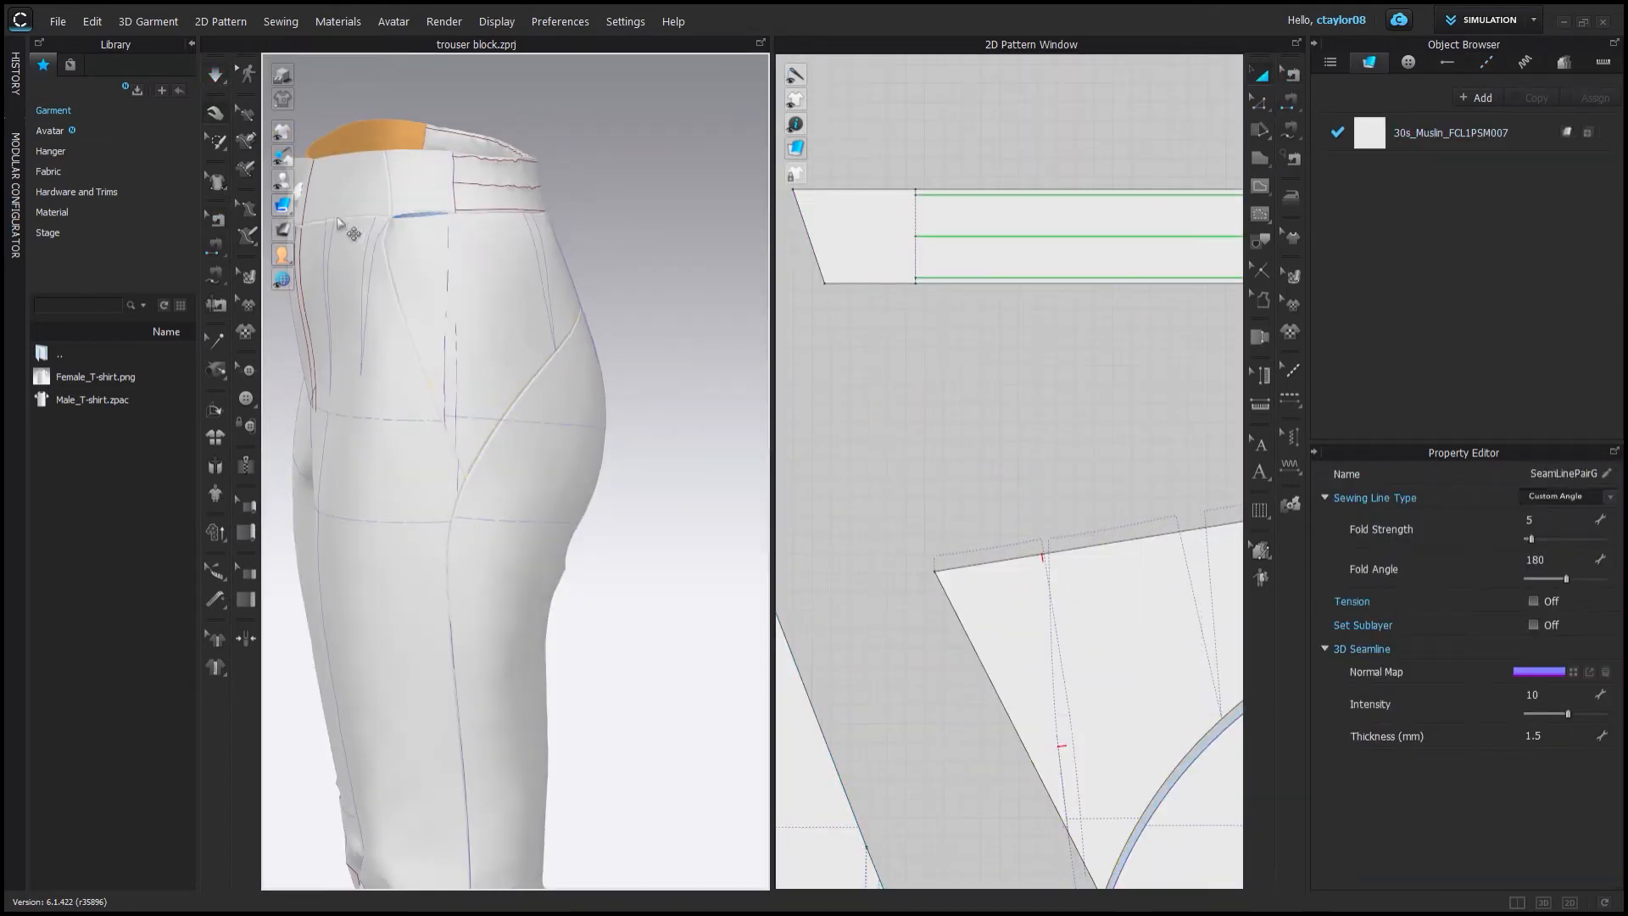
{"action": "left_click", "coordinate": [215, 218]}
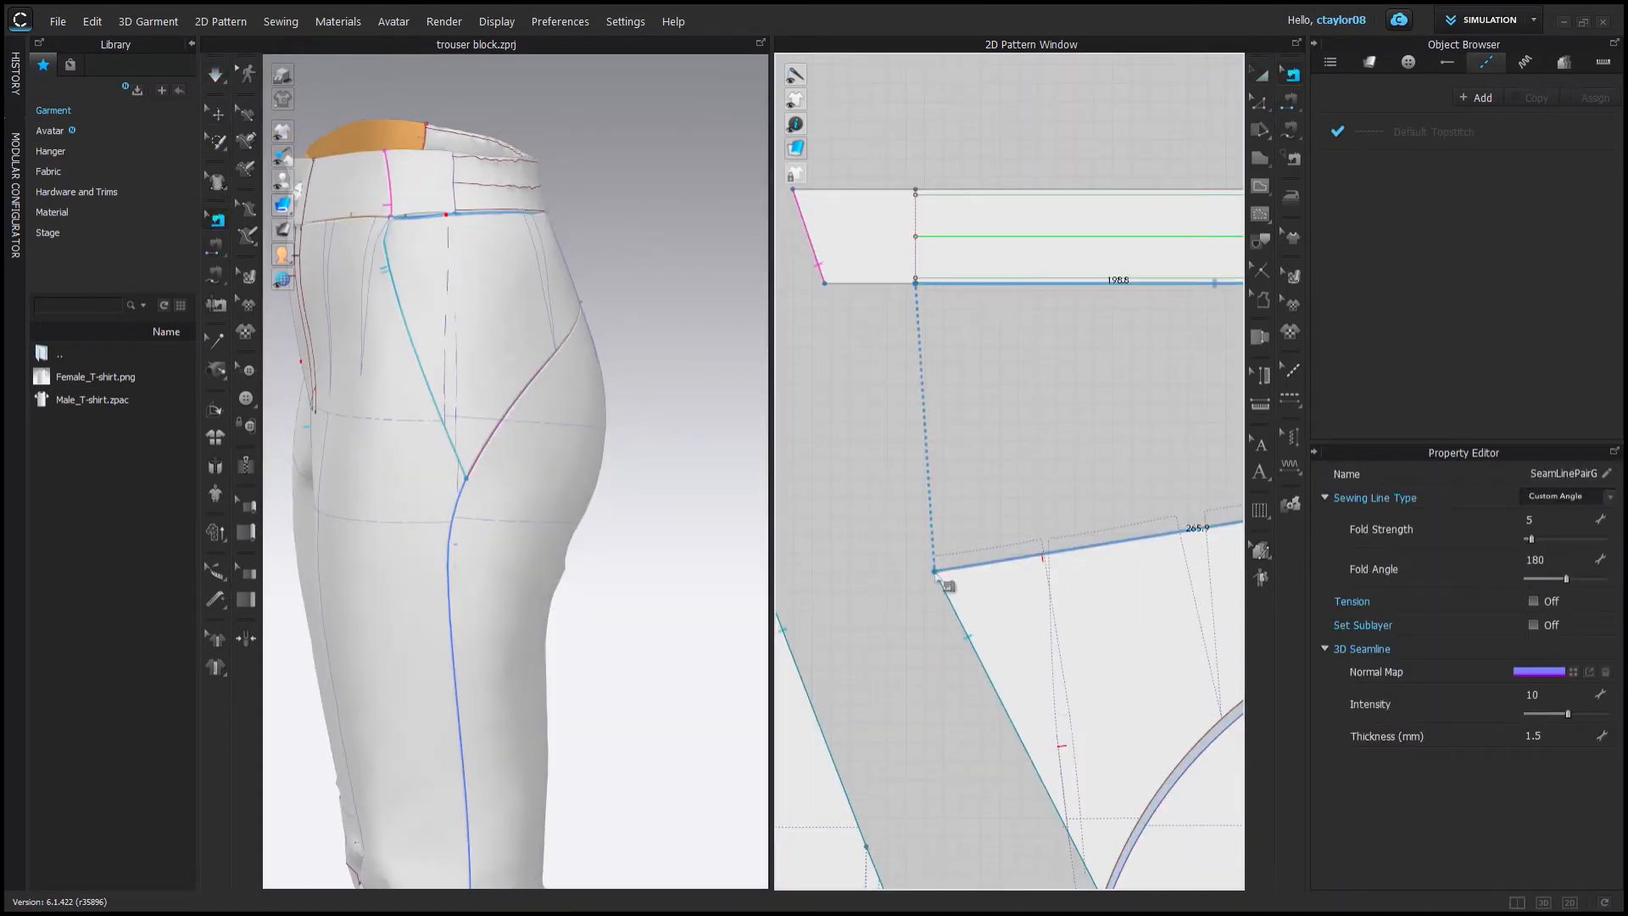
{"action": "left_click", "coordinate": [935, 573]}
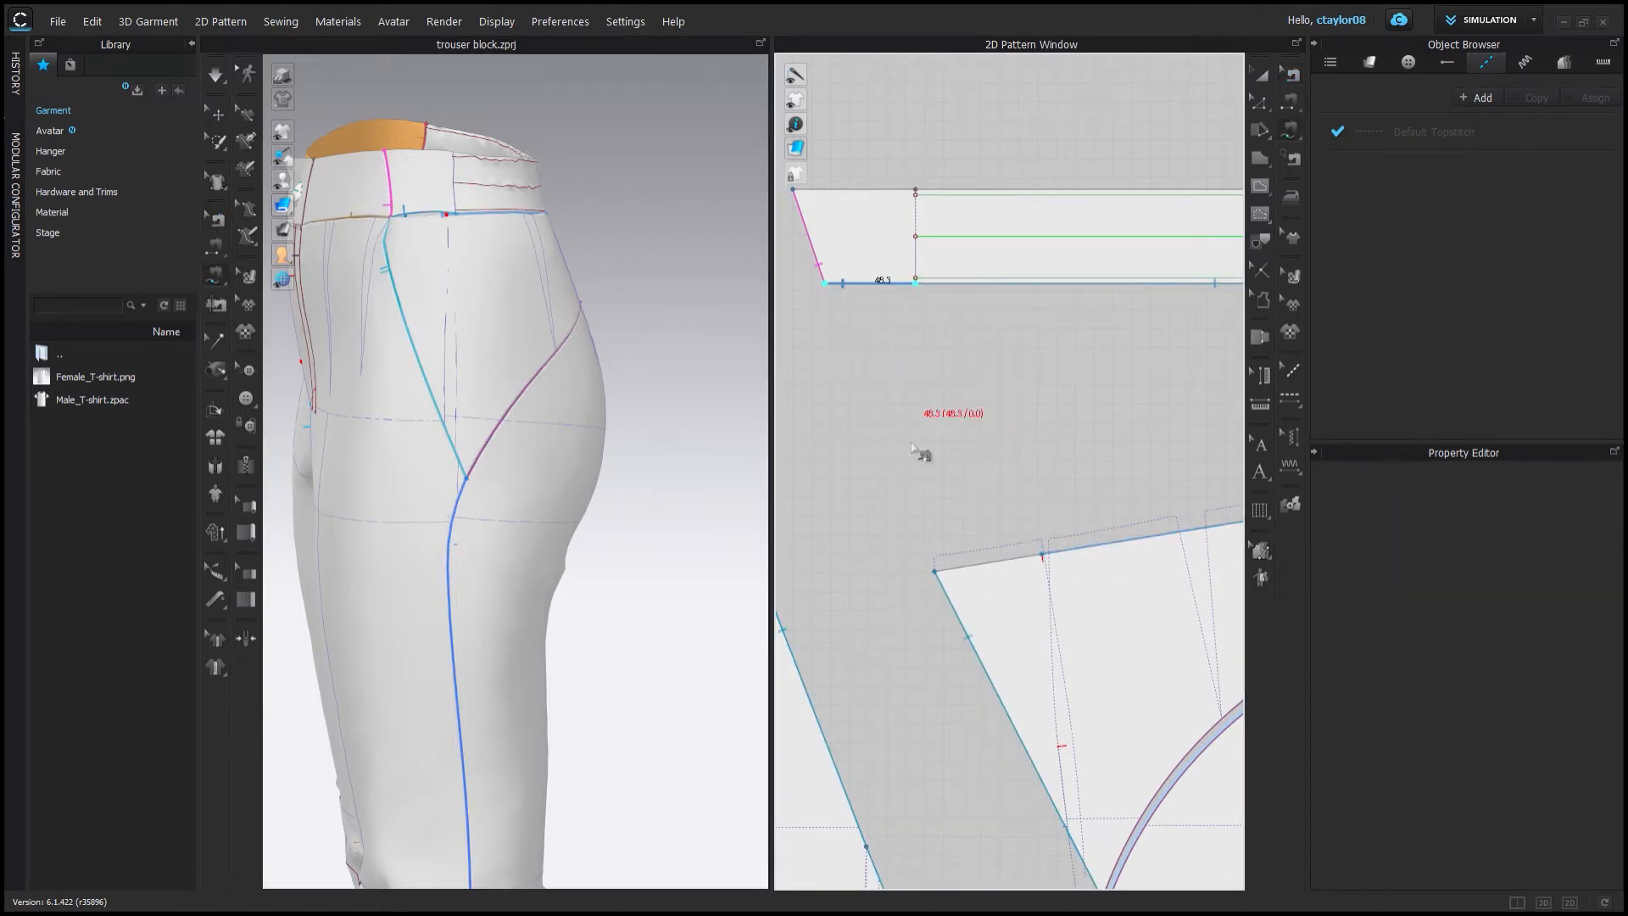
{"action": "key", "text": "a"}
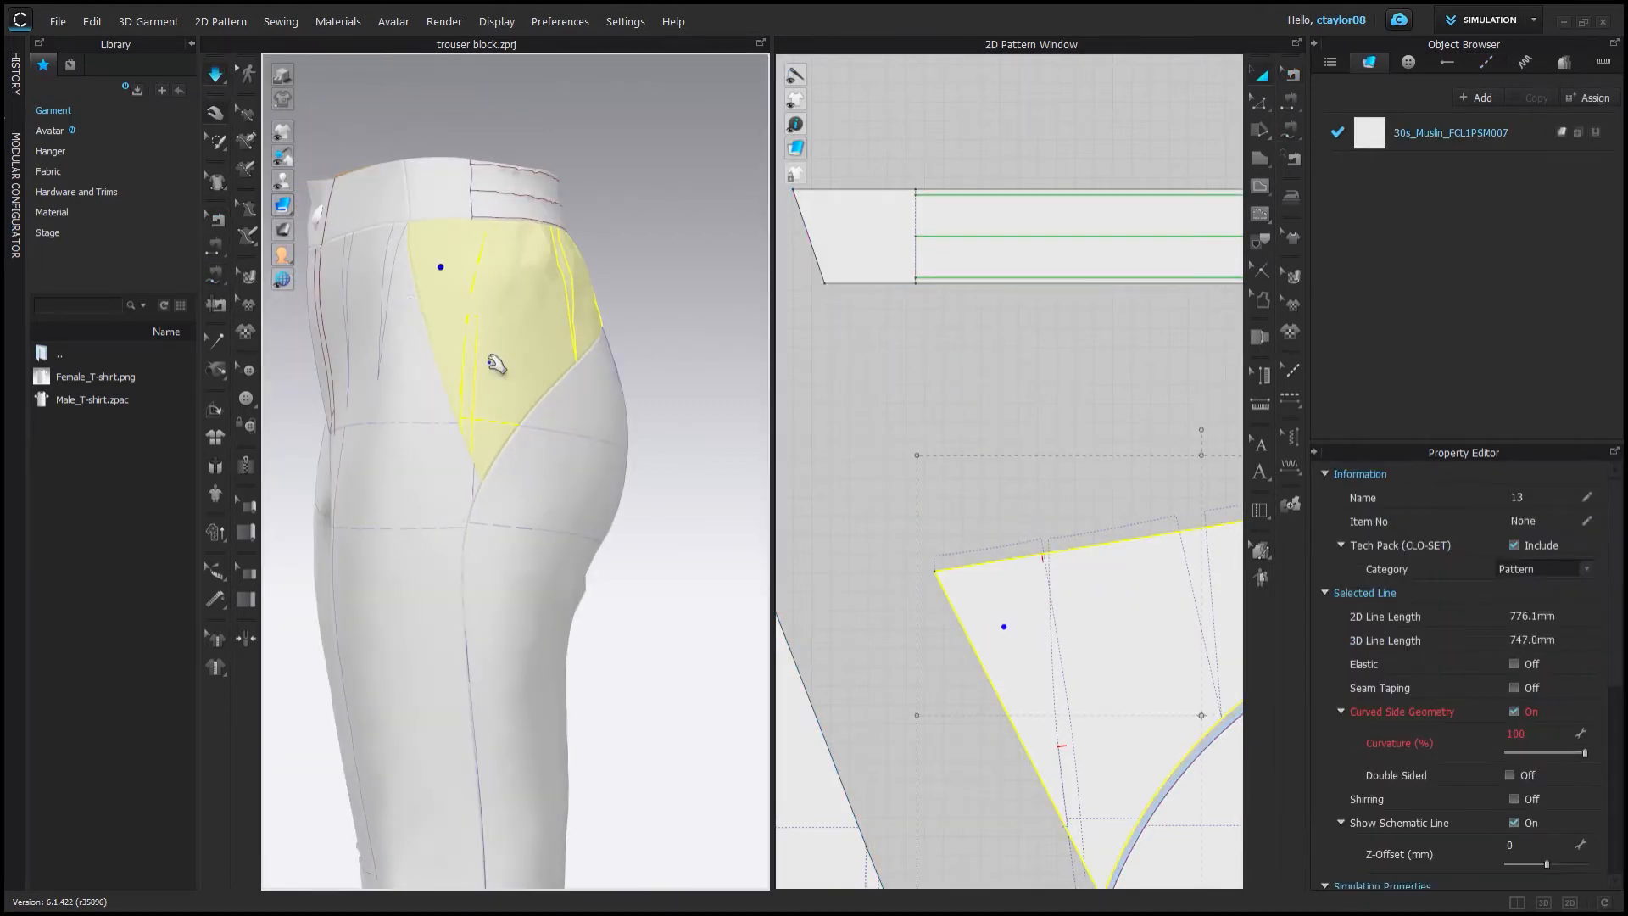
Examine the front piece's slanted upper side edge in both the 3D and 2D views.
{"action": "right_click_drag", "start_coordinate": [490, 363], "coordinate": [416, 537]}
{"action": "scroll", "coordinate": [492, 438], "scroll_direction": "up", "scroll_amount": 4}
{"action": "left_click", "coordinate": [646, 453]}
{"action": "scroll", "coordinate": [513, 540], "scroll_direction": "down", "scroll_amount": 4}
{"action": "scroll", "coordinate": [839, 418], "scroll_direction": "down", "scroll_amount": 8}
{"action": "left_click", "coordinate": [1260, 102]}
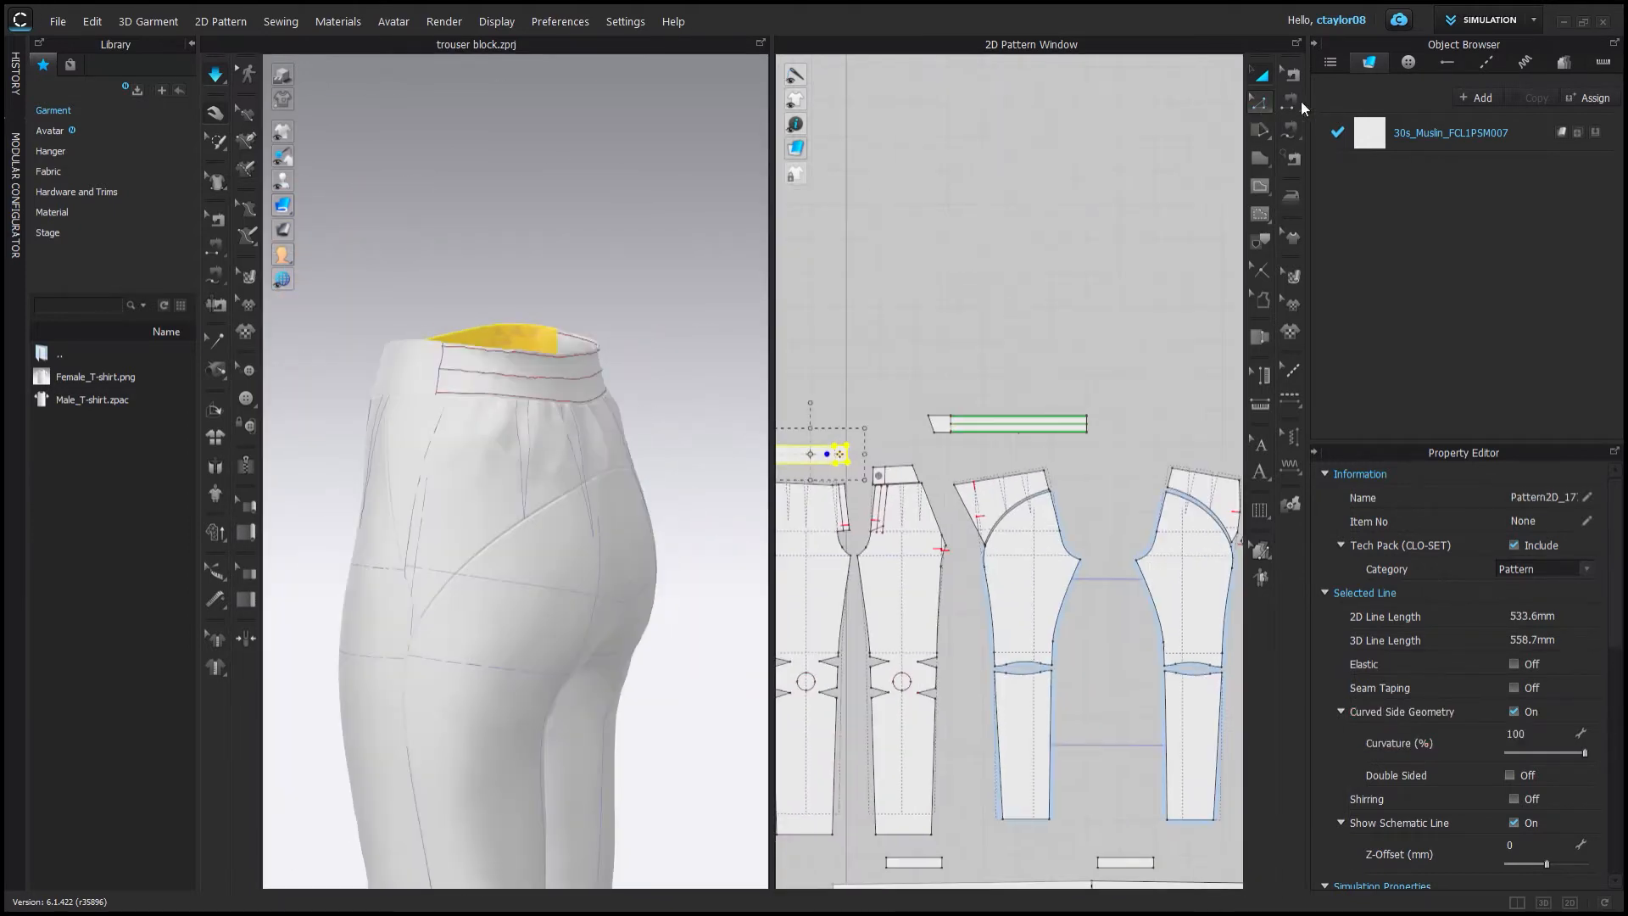
{"action": "scroll", "coordinate": [1000, 449], "scroll_direction": "up", "scroll_amount": 3}
{"action": "mouse_move", "coordinate": [561, 322]}
{"action": "right_mouse_down"}
{"action": "mouse_move", "coordinate": [526, 313]}
{"action": "mouse_move", "coordinate": [583, 322]}
{"action": "right_mouse_up"}
{"action": "left_click", "coordinate": [1079, 497]}
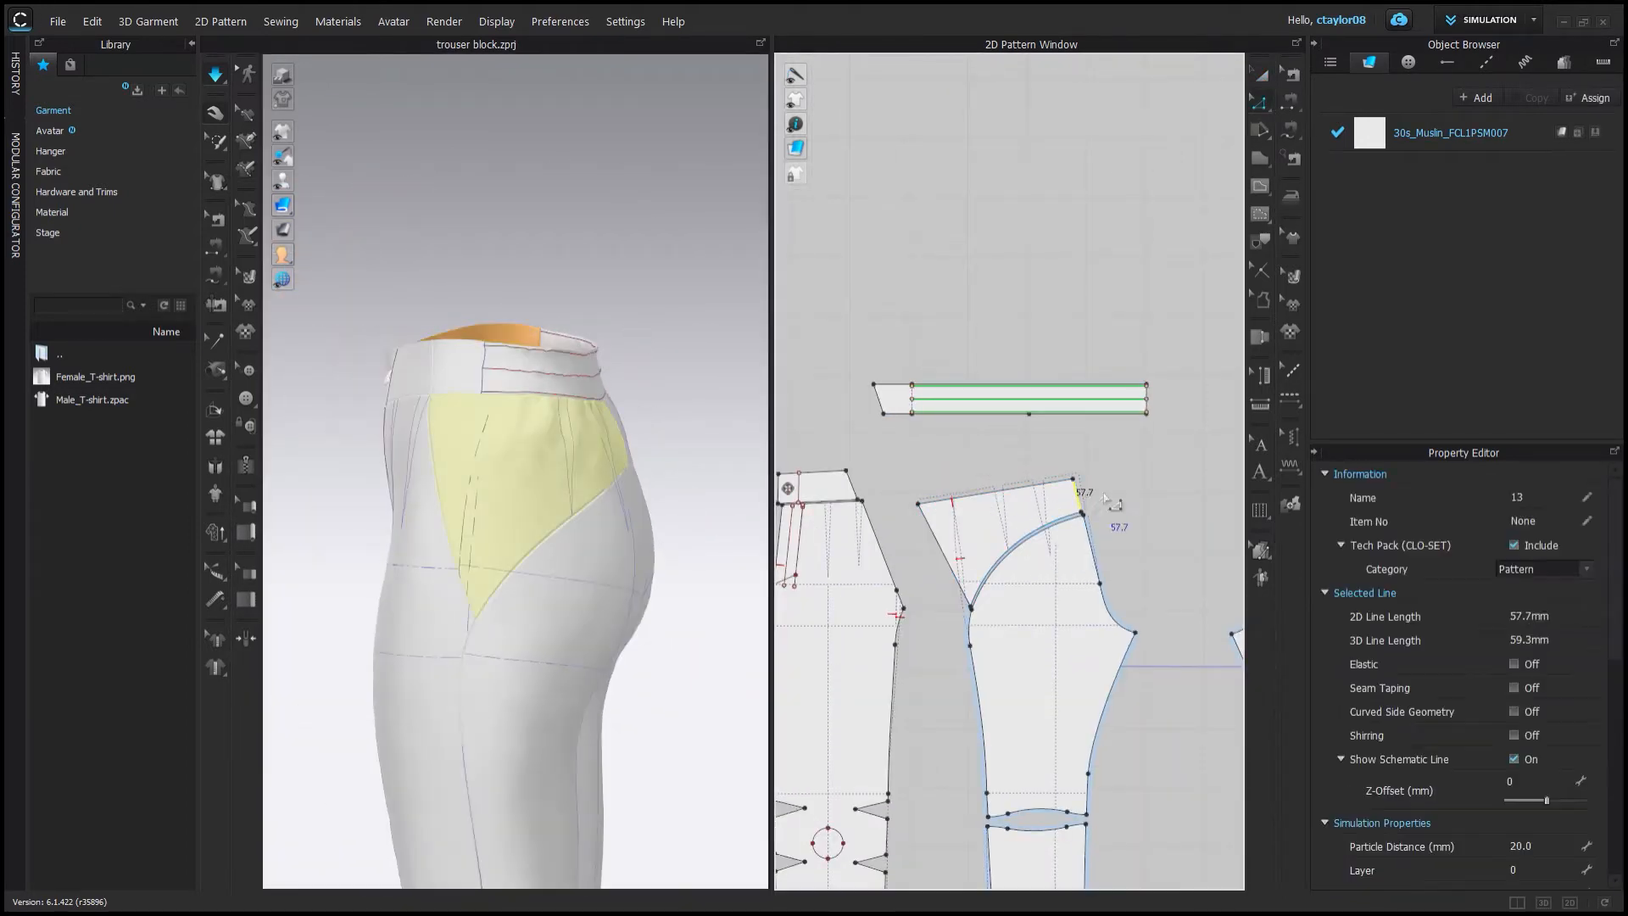
{"action": "middle_click_drag", "start_coordinate": [1115, 501], "coordinate": [920, 468]}
{"action": "scroll", "coordinate": [847, 510], "scroll_direction": "up", "scroll_amount": 3}
{"action": "left_click", "coordinate": [1261, 102]}
{"action": "middle_click_drag", "start_coordinate": [814, 631], "coordinate": [1195, 640]}
{"action": "scroll", "coordinate": [1018, 644], "scroll_direction": "up", "scroll_amount": 2}
{"action": "right_click_drag", "start_coordinate": [417, 424], "coordinate": [483, 418]}
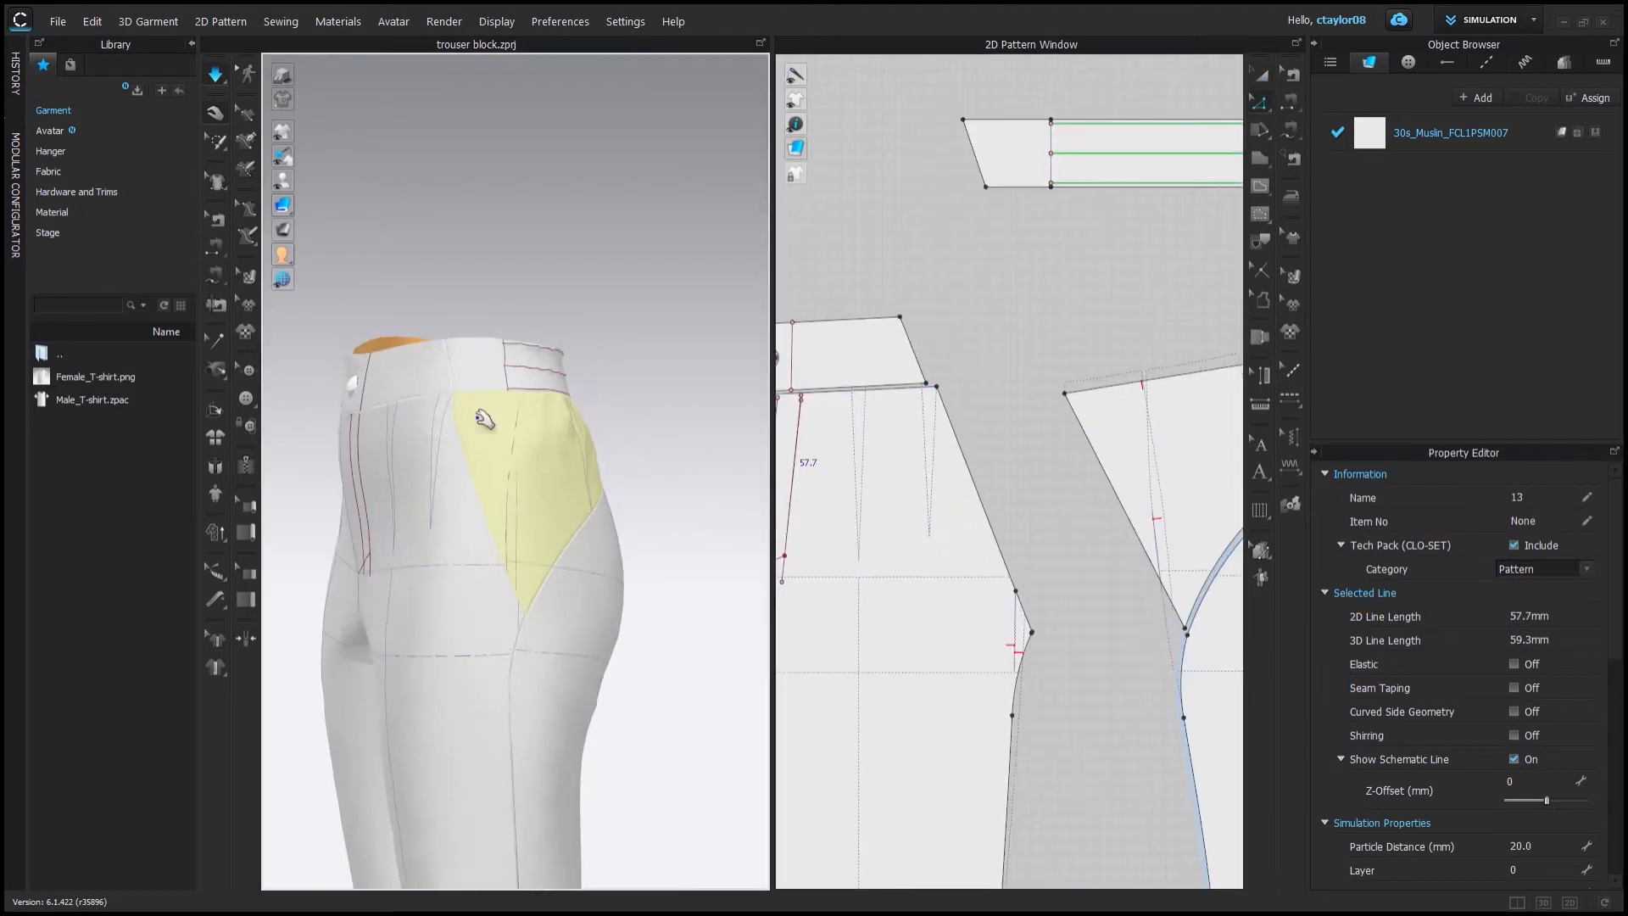
{"action": "middle_click_drag", "start_coordinate": [1210, 458], "coordinate": [1059, 420]}
{"action": "scroll", "coordinate": [1059, 419], "scroll_direction": "up", "scroll_amount": 3}
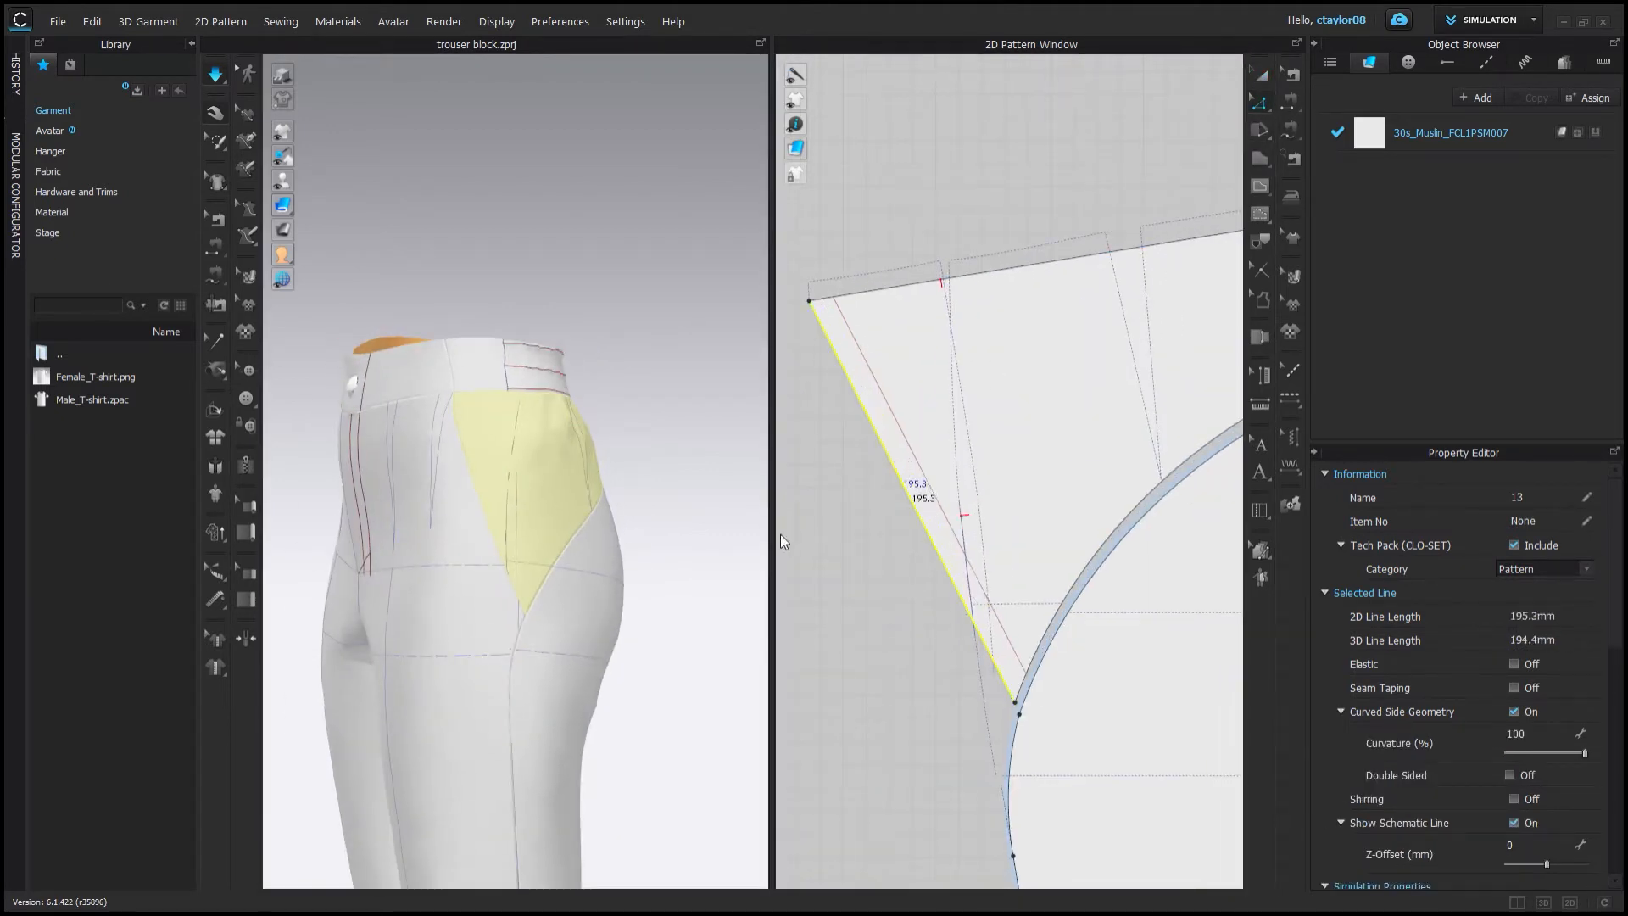
Cut a narrow strip along the front piece's slanted side edge using an offset internal line.
{"action": "left_click", "coordinate": [858, 355]}
{"action": "left_click", "coordinate": [859, 349]}
{"action": "scroll", "coordinate": [864, 355], "scroll_direction": "up", "scroll_amount": 1}
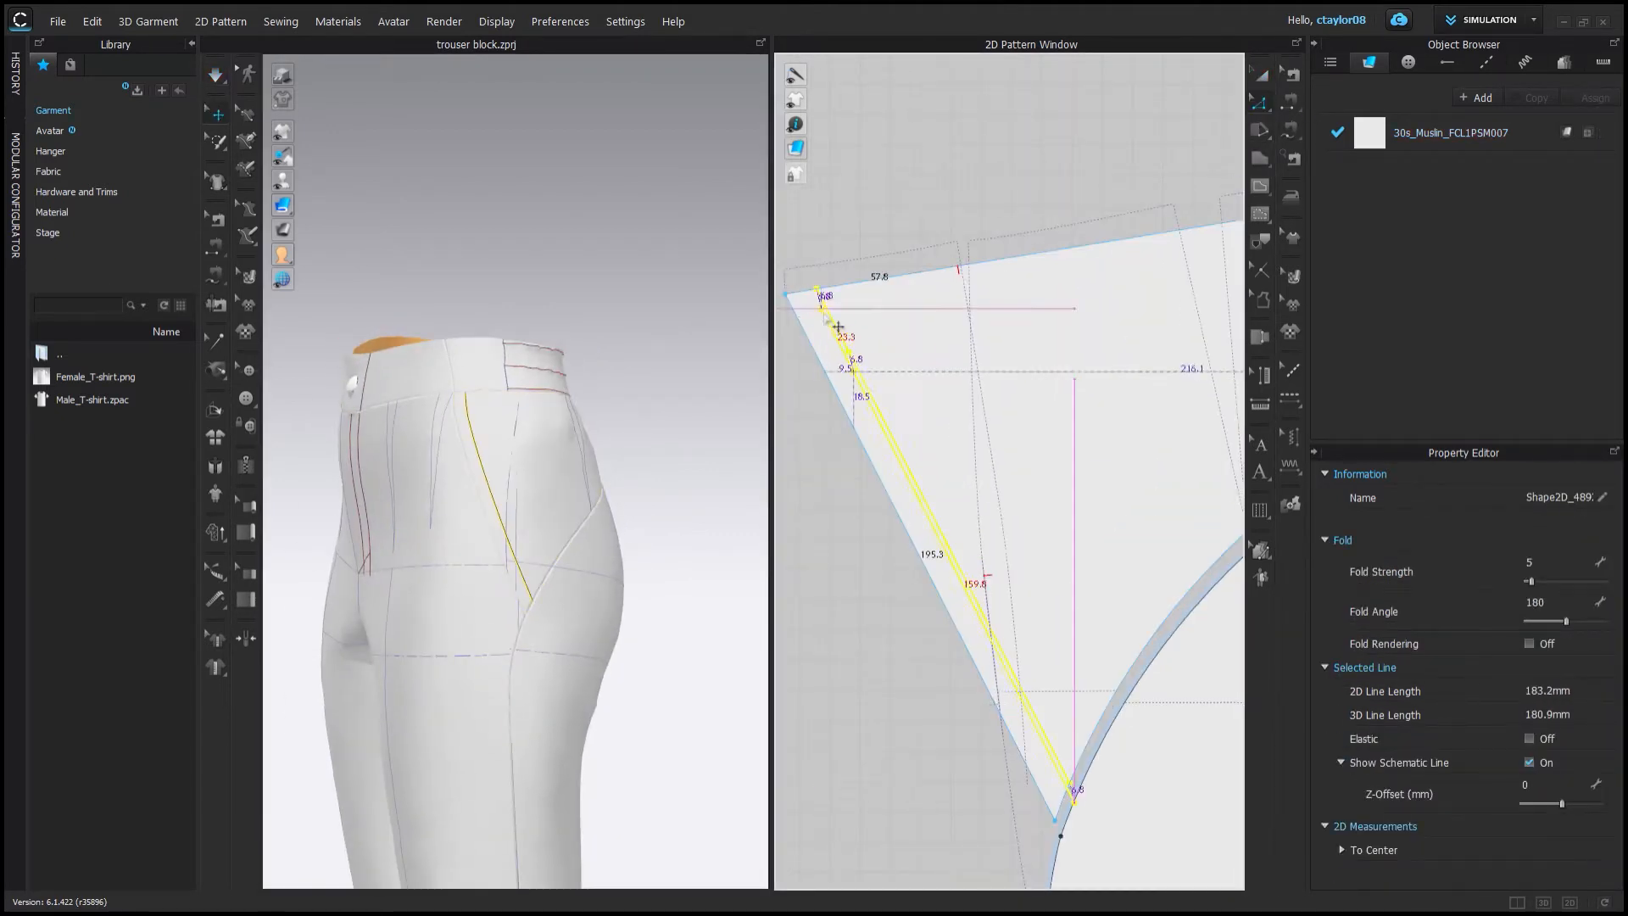
{"action": "scroll", "coordinate": [816, 360], "scroll_direction": "up", "scroll_amount": 4}
{"action": "left_click_drag", "start_coordinate": [815, 361], "coordinate": [894, 370]}
{"action": "left_click", "coordinate": [629, 481]}
{"action": "scroll", "coordinate": [629, 481], "scroll_direction": "down", "scroll_amount": 2}
{"action": "right_click_drag", "start_coordinate": [629, 483], "coordinate": [558, 479]}
{"action": "scroll", "coordinate": [490, 646], "scroll_direction": "down", "scroll_amount": 2}
{"action": "right_click_drag", "start_coordinate": [491, 650], "coordinate": [547, 590]}
{"action": "scroll", "coordinate": [984, 490], "scroll_direction": "down", "scroll_amount": 7}
{"action": "middle_click_drag", "start_coordinate": [984, 489], "coordinate": [854, 89]}
{"action": "left_click", "coordinate": [976, 588]}
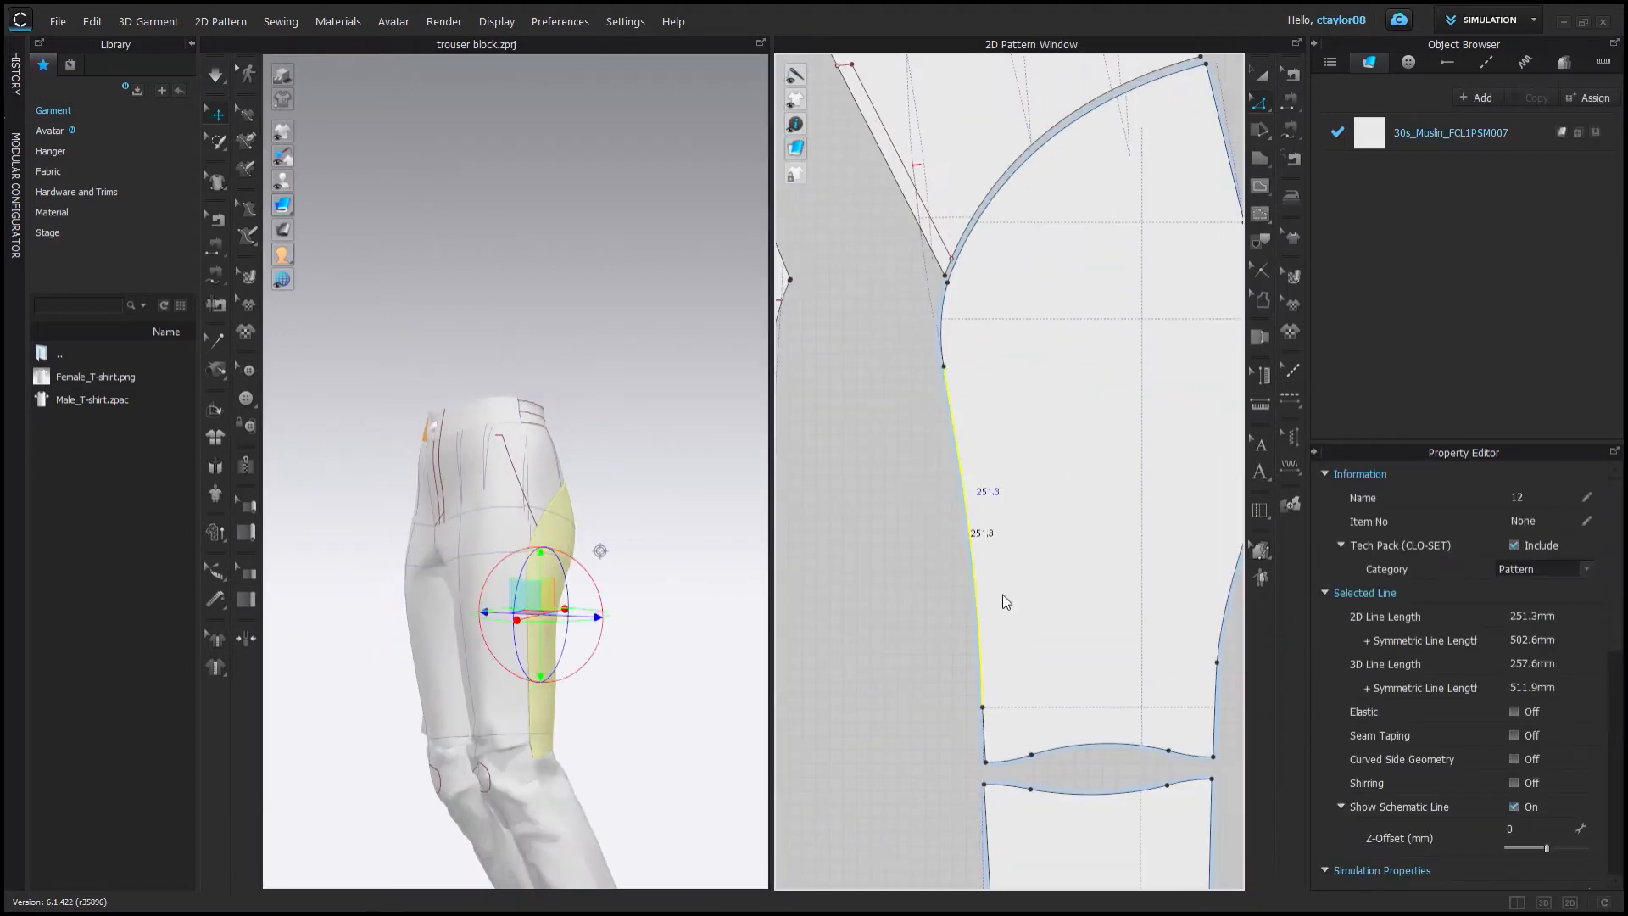
{"action": "scroll", "coordinate": [914, 578], "scroll_direction": "down", "scroll_amount": 3}
{"action": "left_click", "coordinate": [958, 659]}
{"action": "left_click", "coordinate": [860, 637]}
{"action": "middle_click_drag", "start_coordinate": [886, 549], "coordinate": [930, 556]}
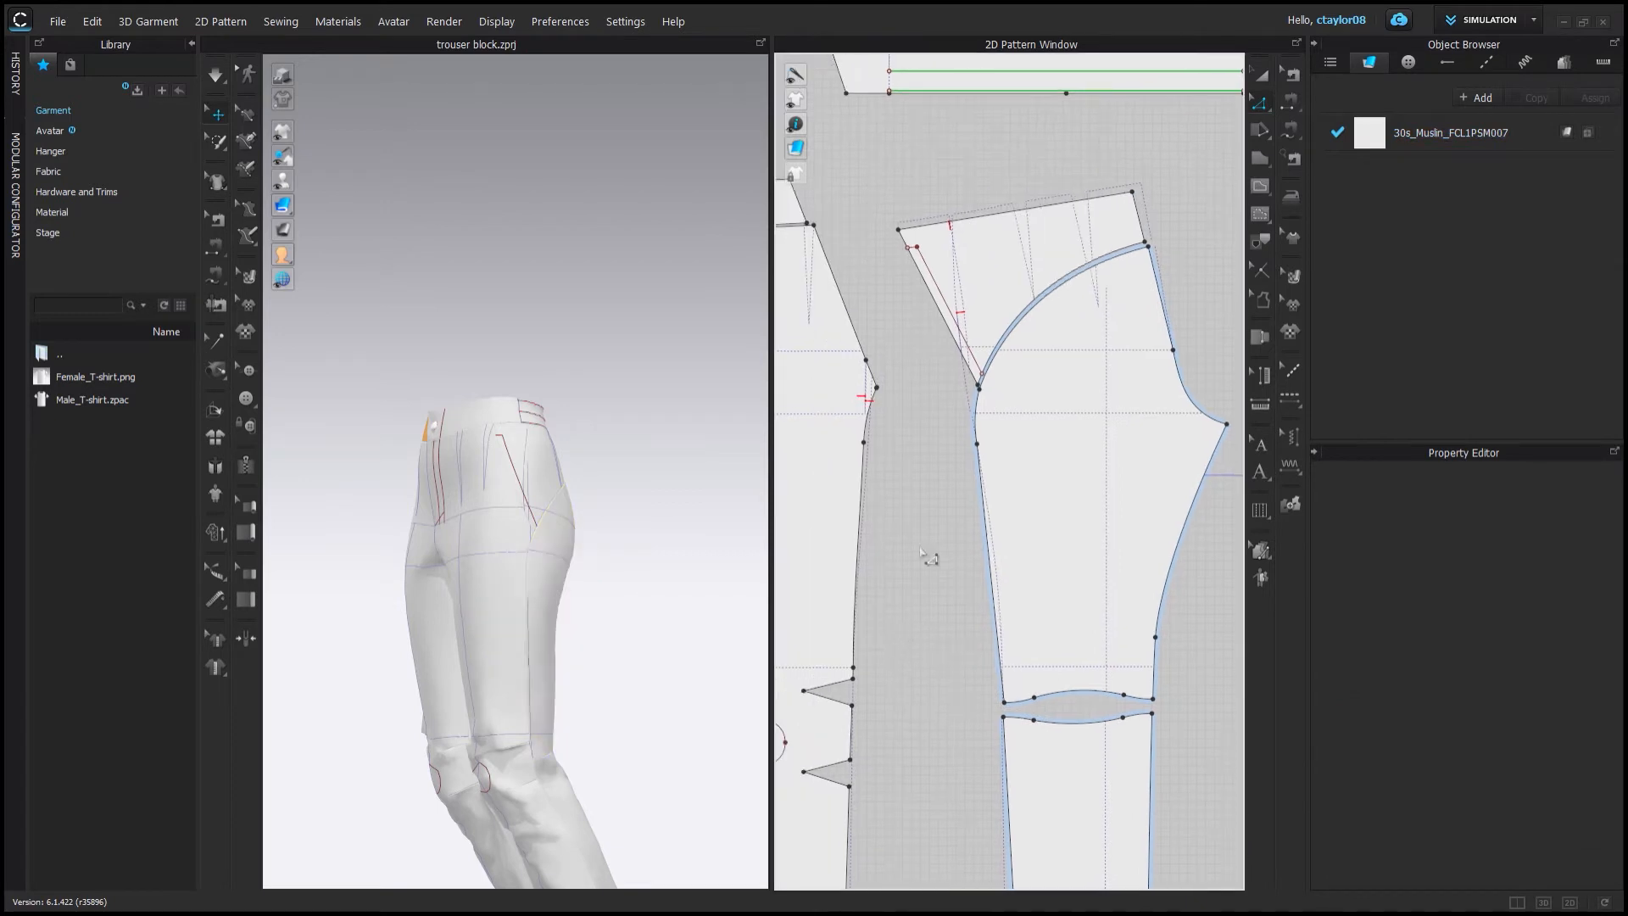
{"action": "key", "text": "b"}
{"action": "scroll", "coordinate": [932, 673], "scroll_direction": "up", "scroll_amount": 3}
{"action": "key", "text": "z"}
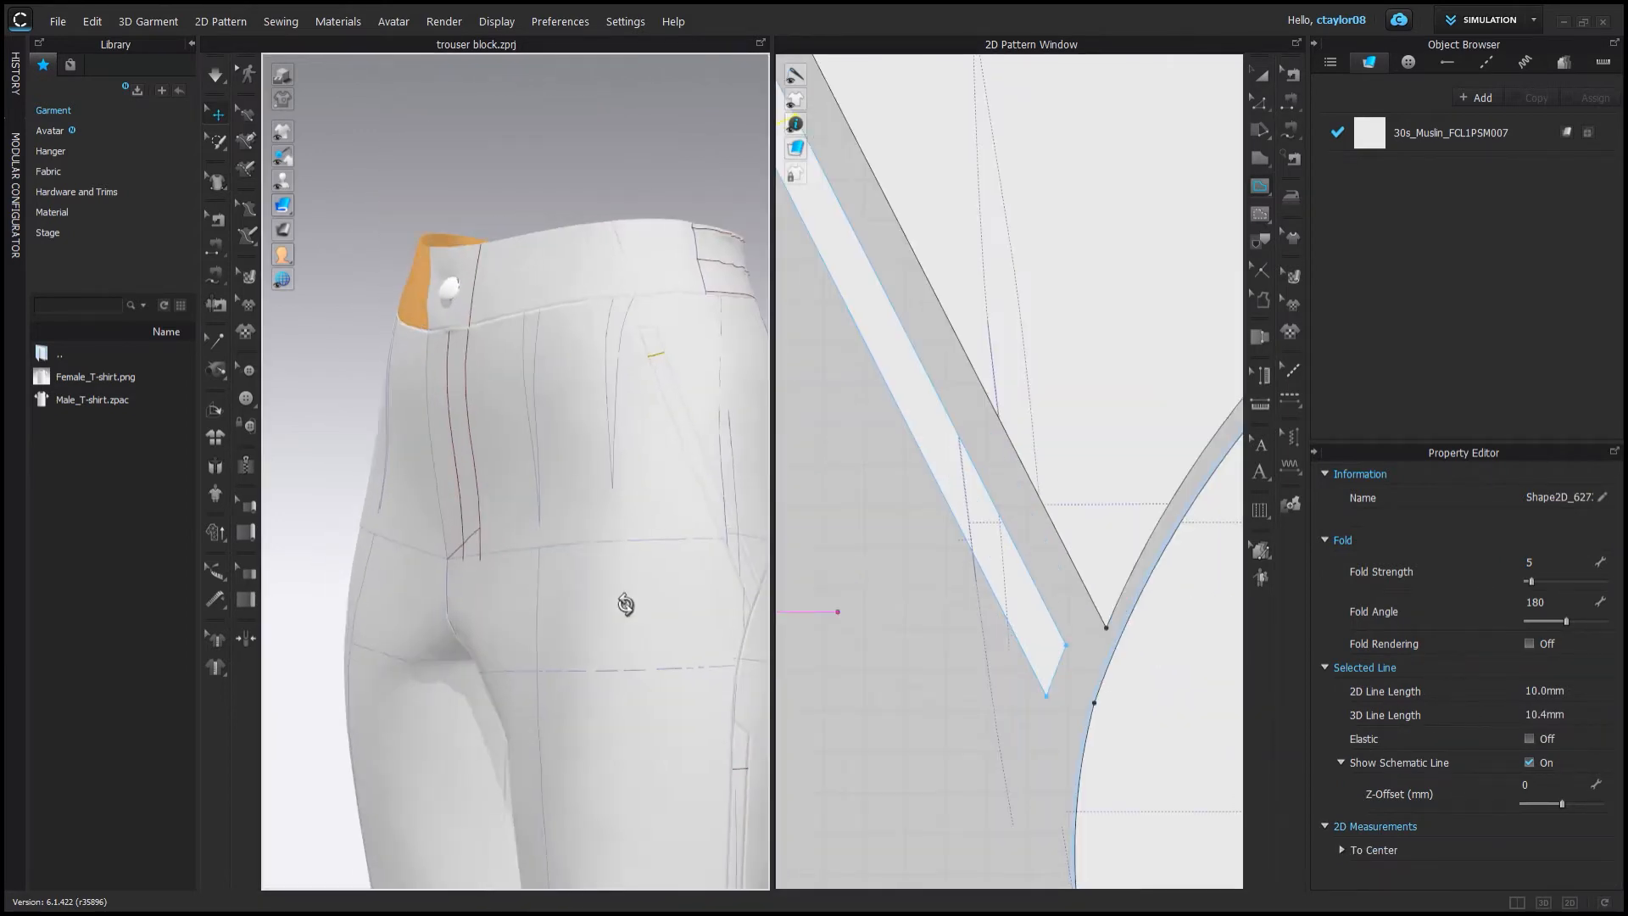
Add a point 15 mm along the strip's edge and cut the strip across at that point.
{"action": "right_click_drag", "start_coordinate": [625, 604], "coordinate": [501, 520]}
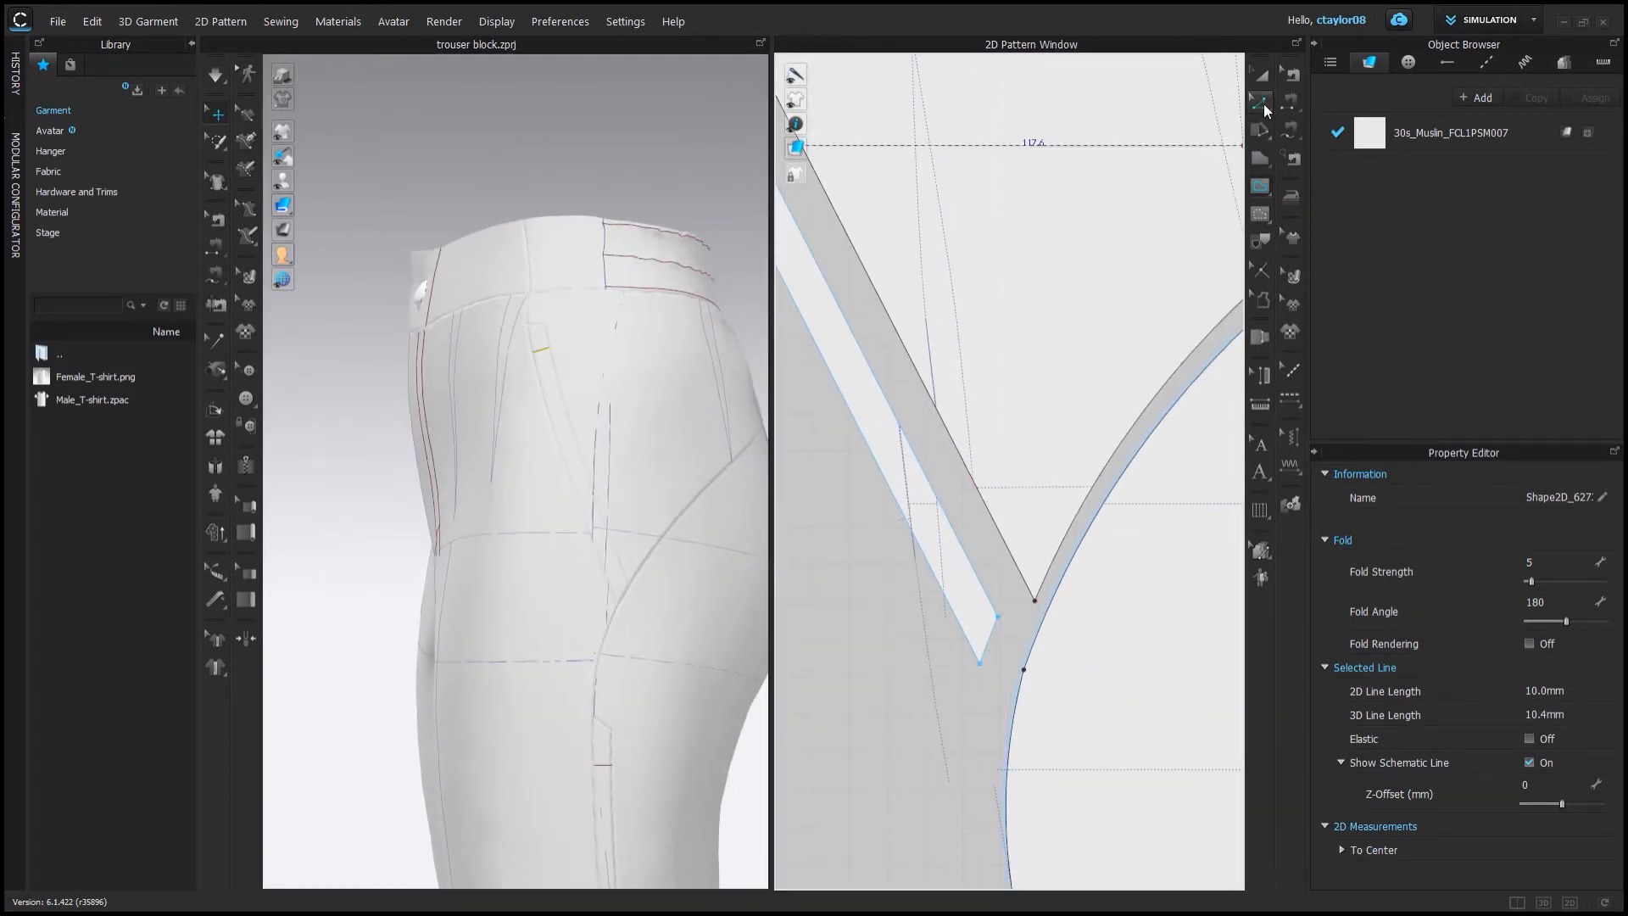
{"action": "left_click", "coordinate": [1264, 110]}
{"action": "right_click", "coordinate": [923, 469]}
{"action": "left_click", "coordinate": [1051, 466]}
{"action": "type", "text": "159"}
{"action": "left_click", "coordinate": [761, 594]}
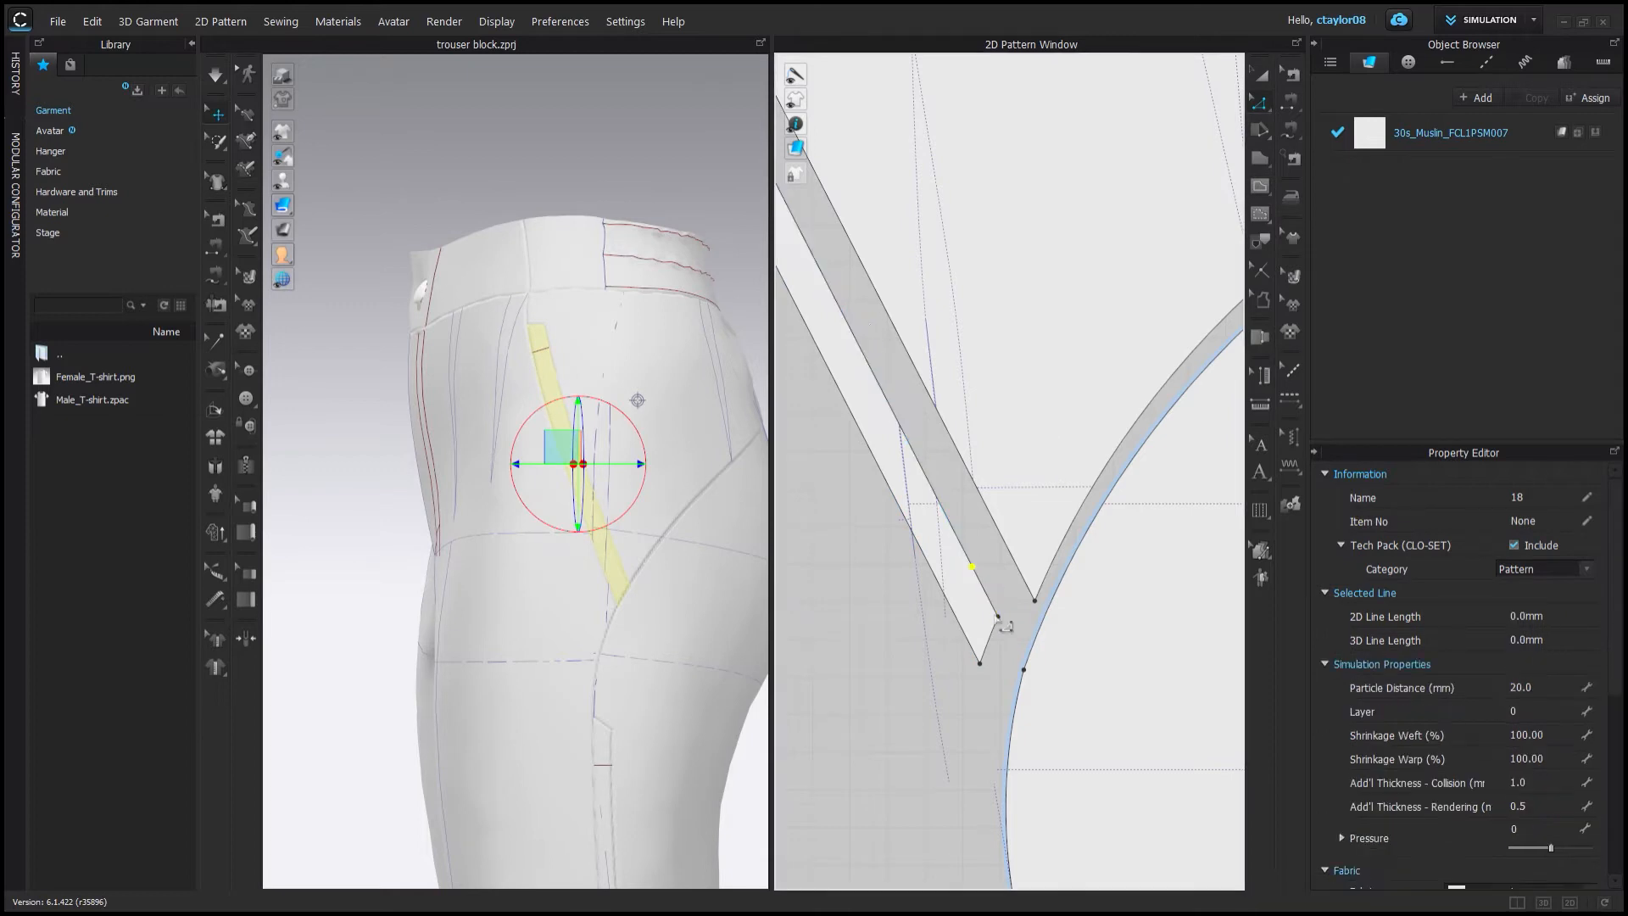
{"action": "scroll", "coordinate": [983, 559], "scroll_direction": "up", "scroll_amount": 5}
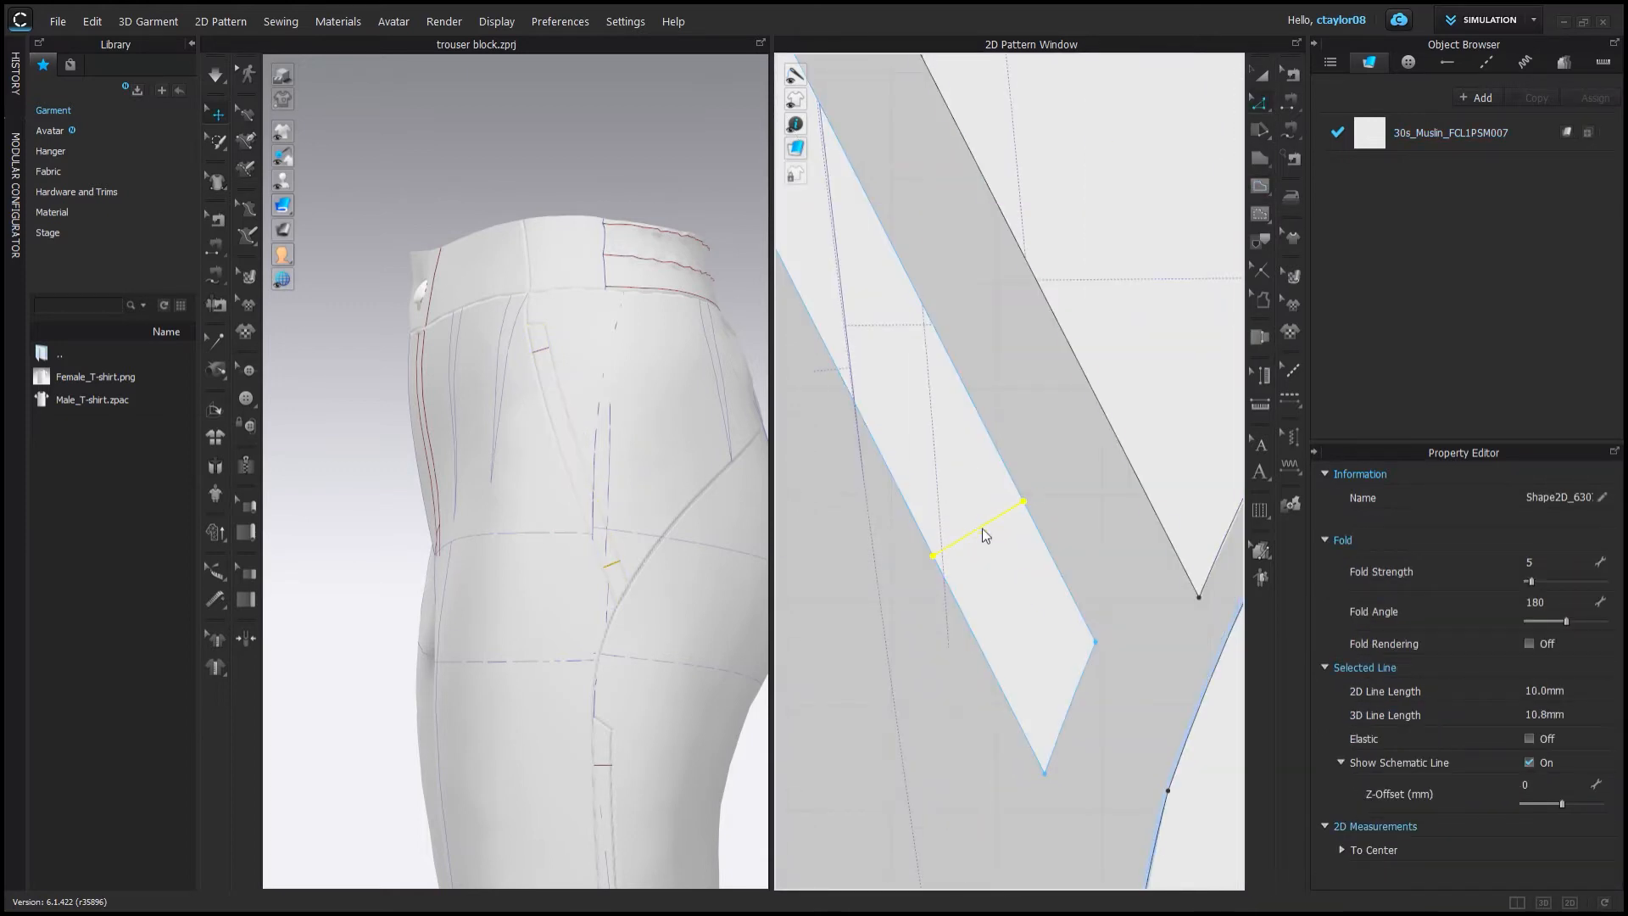
{"action": "left_click", "coordinate": [1192, 585]}
{"action": "left_click", "coordinate": [1059, 560]}
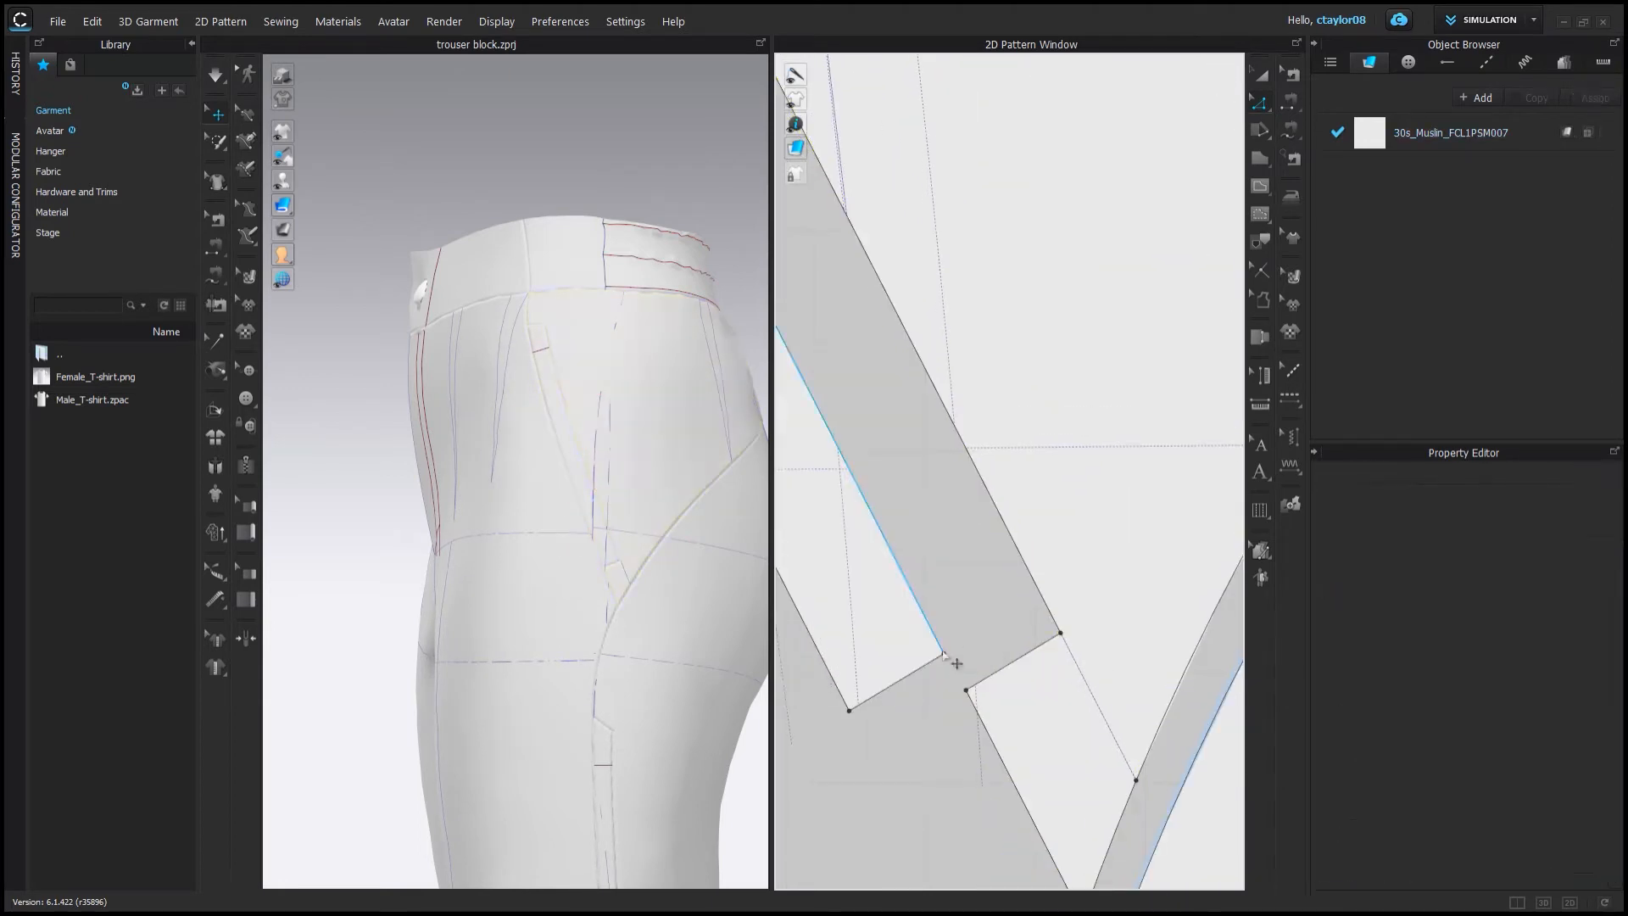
Inspect the separated strip pieces and their sewing lines in both windows.
{"action": "left_click_drag", "start_coordinate": [1012, 537], "coordinate": [1007, 529]}
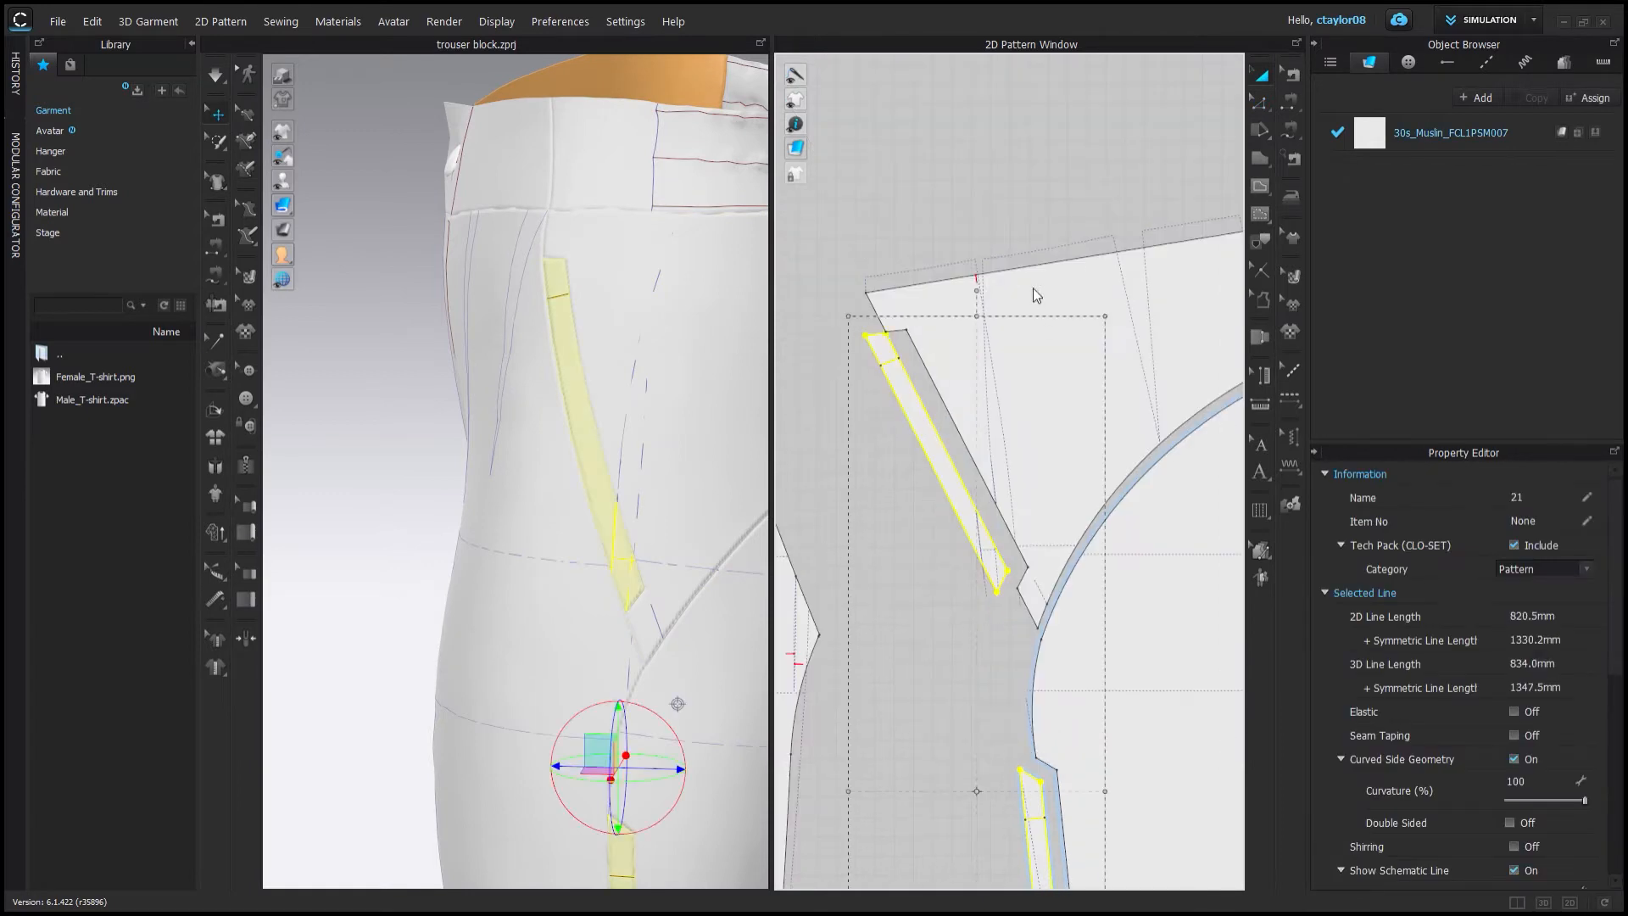
{"action": "left_click", "coordinate": [901, 158]}
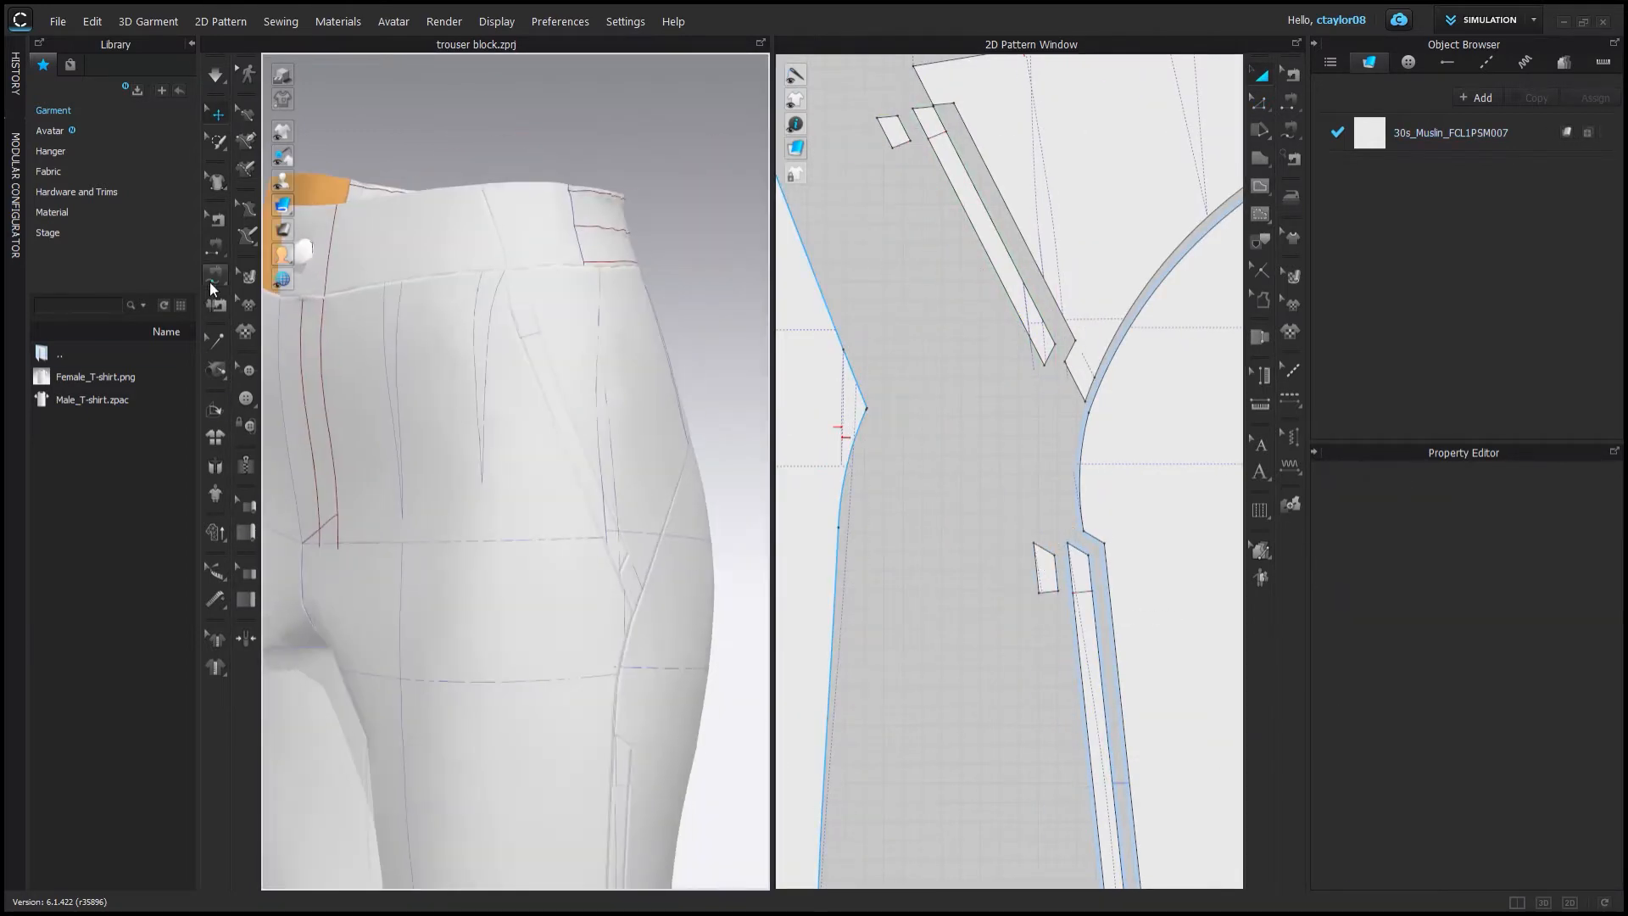
{"action": "left_click", "coordinate": [210, 282]}
{"action": "scroll", "coordinate": [1078, 537], "scroll_direction": "up", "scroll_amount": 5}
{"action": "scroll", "coordinate": [1002, 547], "scroll_direction": "down", "scroll_amount": 2}
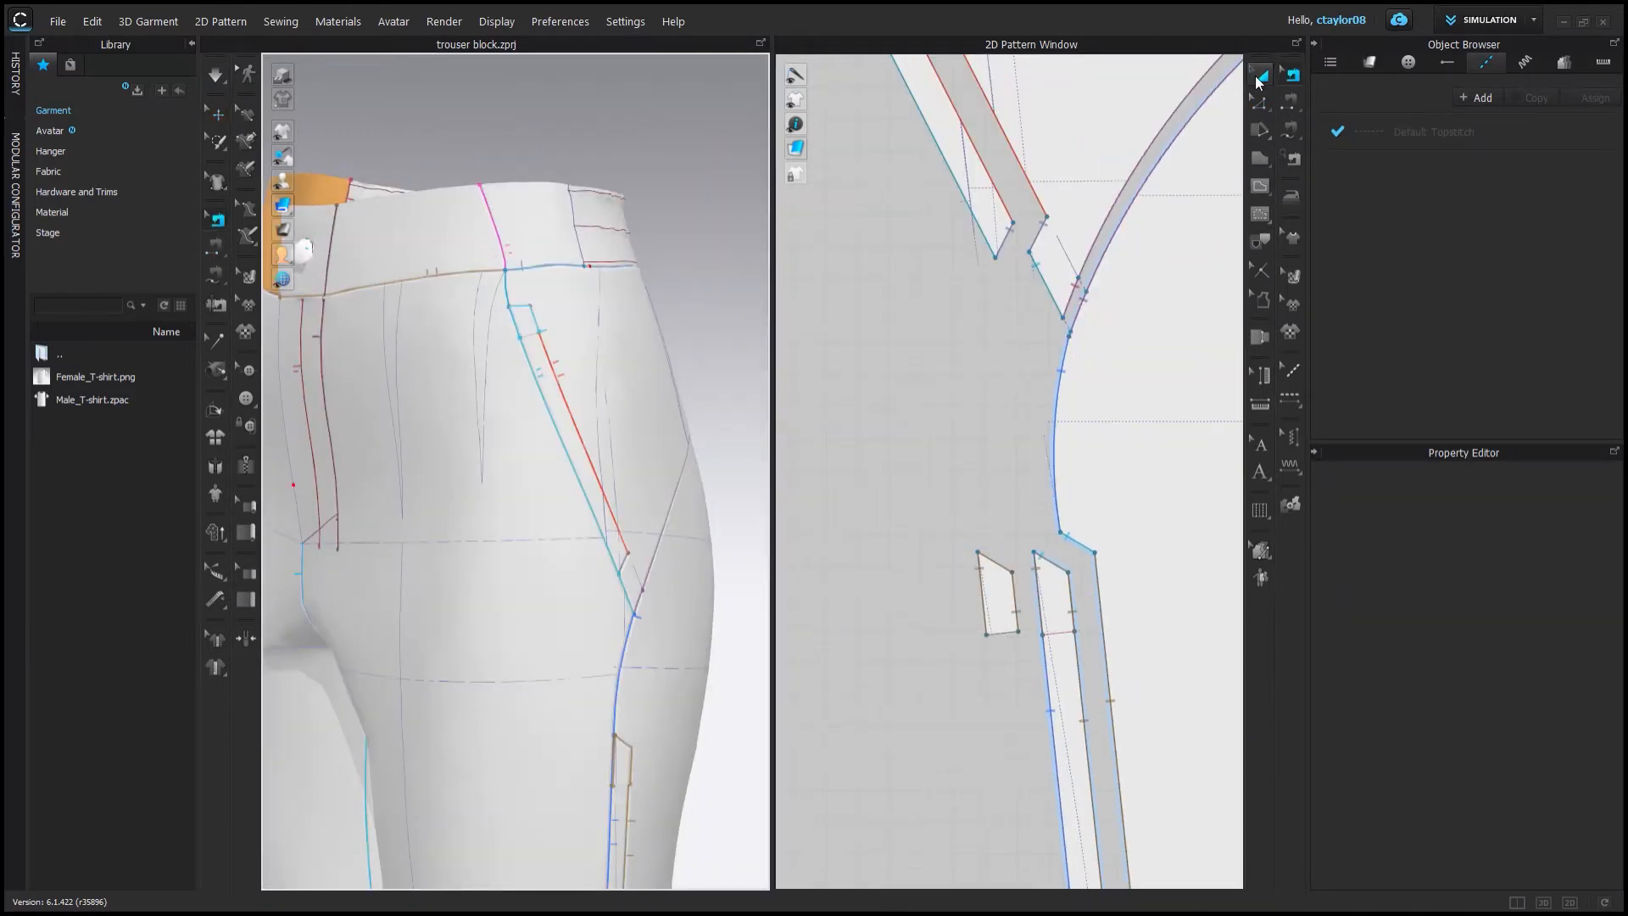
{"action": "left_click", "coordinate": [1260, 75]}
{"action": "scroll", "coordinate": [1003, 603], "scroll_direction": "up", "scroll_amount": 4}
{"action": "left_click", "coordinate": [1011, 608]}
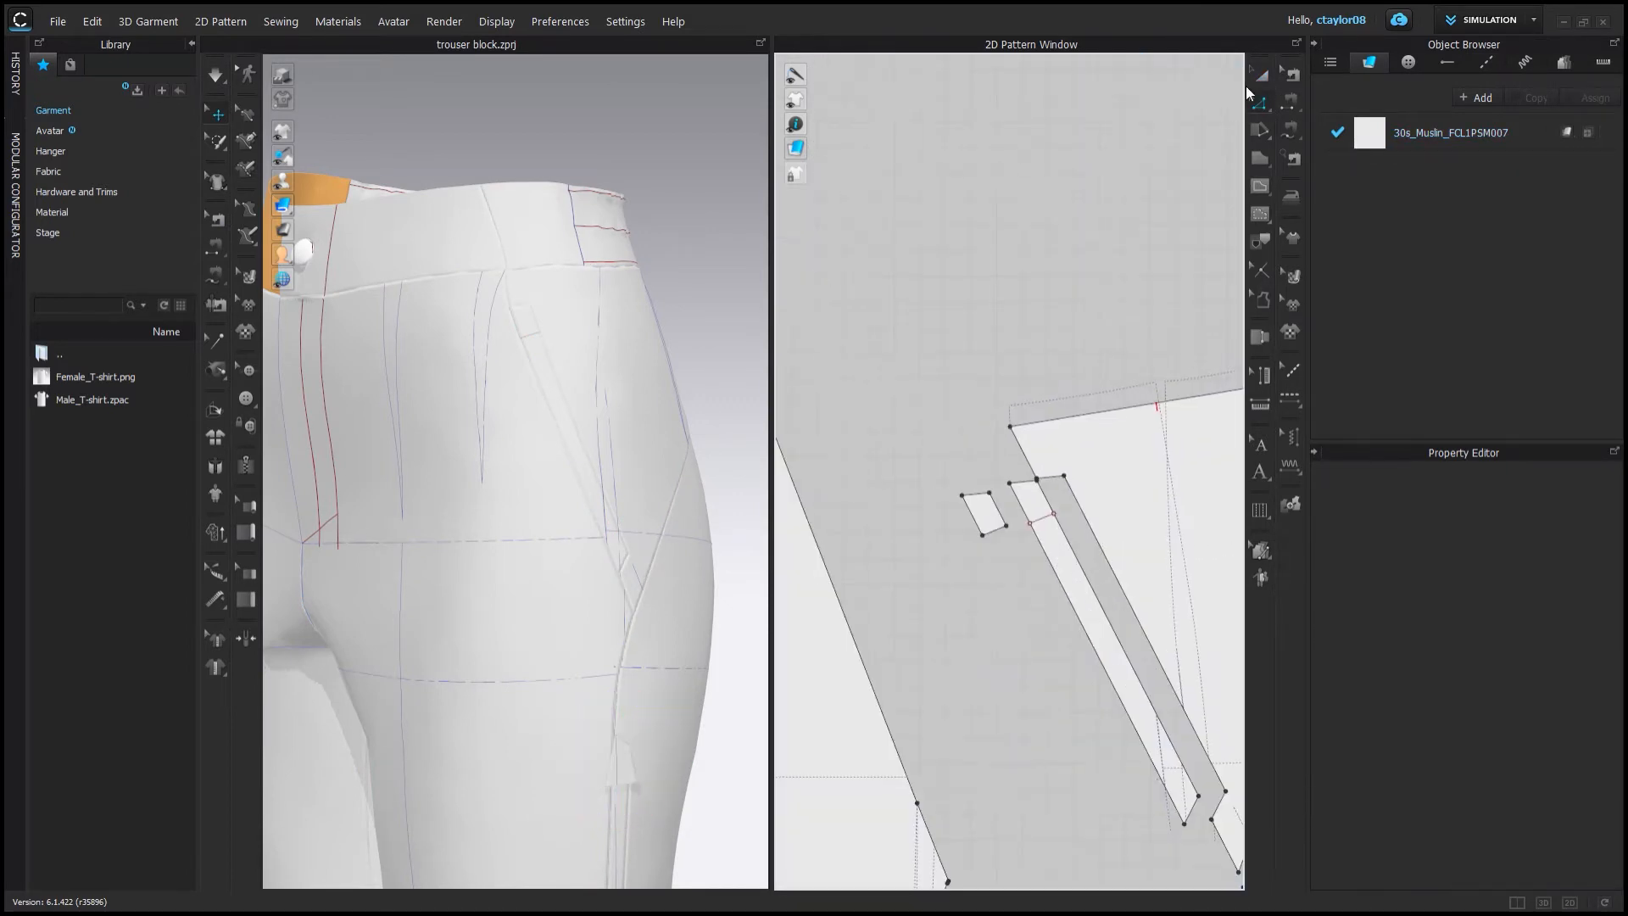
Examine the small triangular pieces beside the strip ends in both the 3D and 2D views.
{"action": "scroll", "coordinate": [926, 465], "scroll_direction": "up", "scroll_amount": 3}
{"action": "key", "text": "z"}
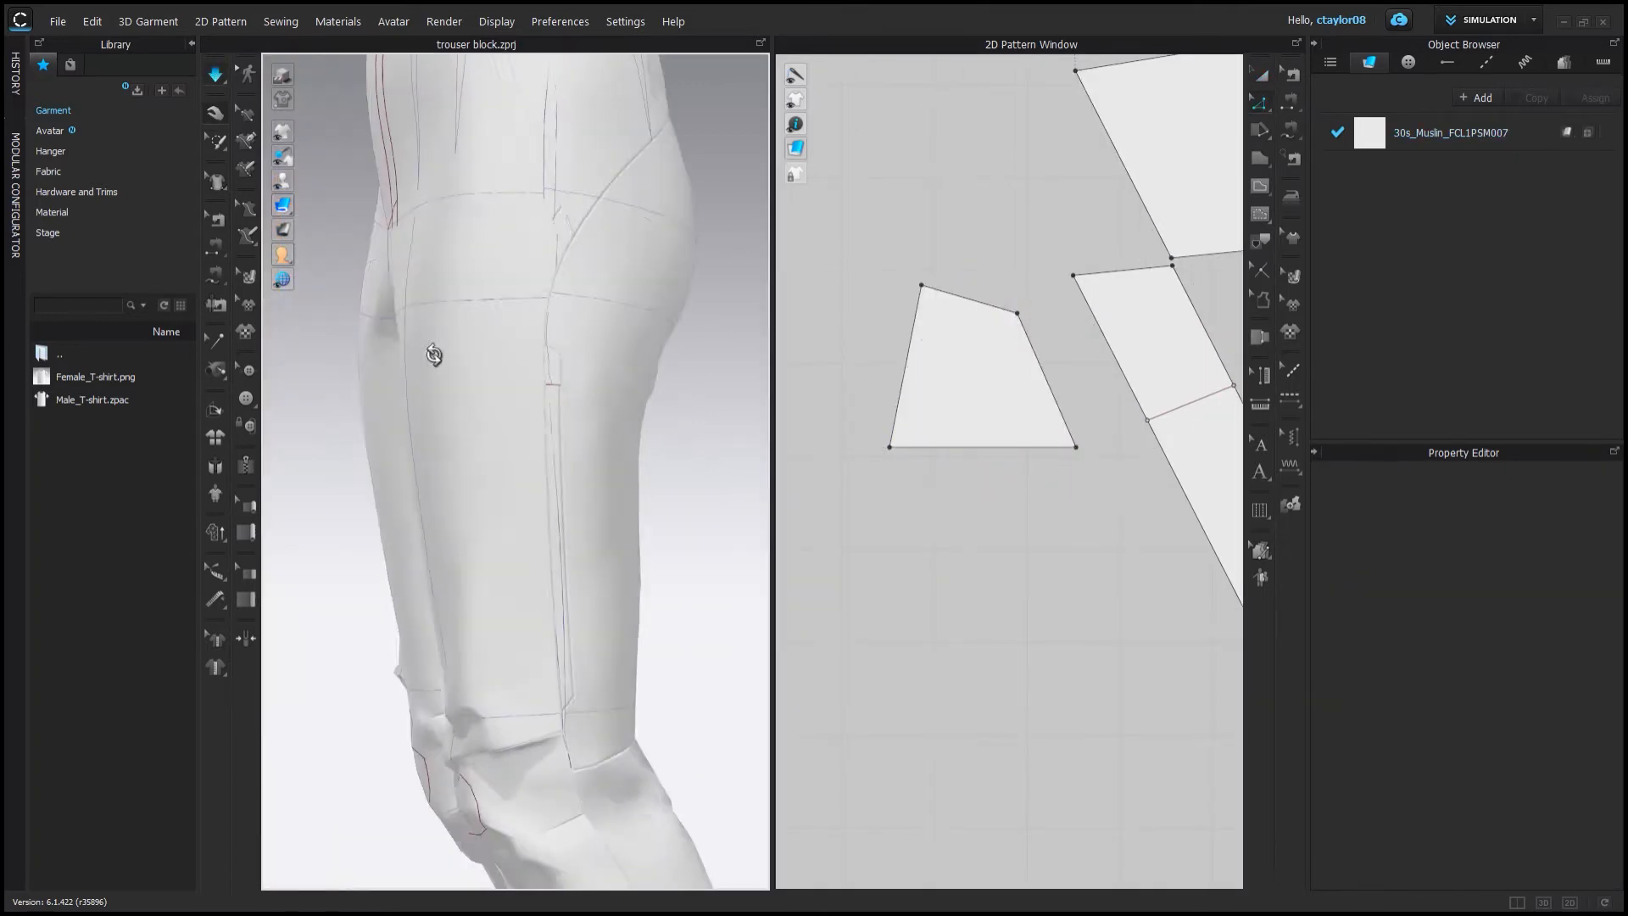
{"action": "left_click", "coordinate": [570, 374]}
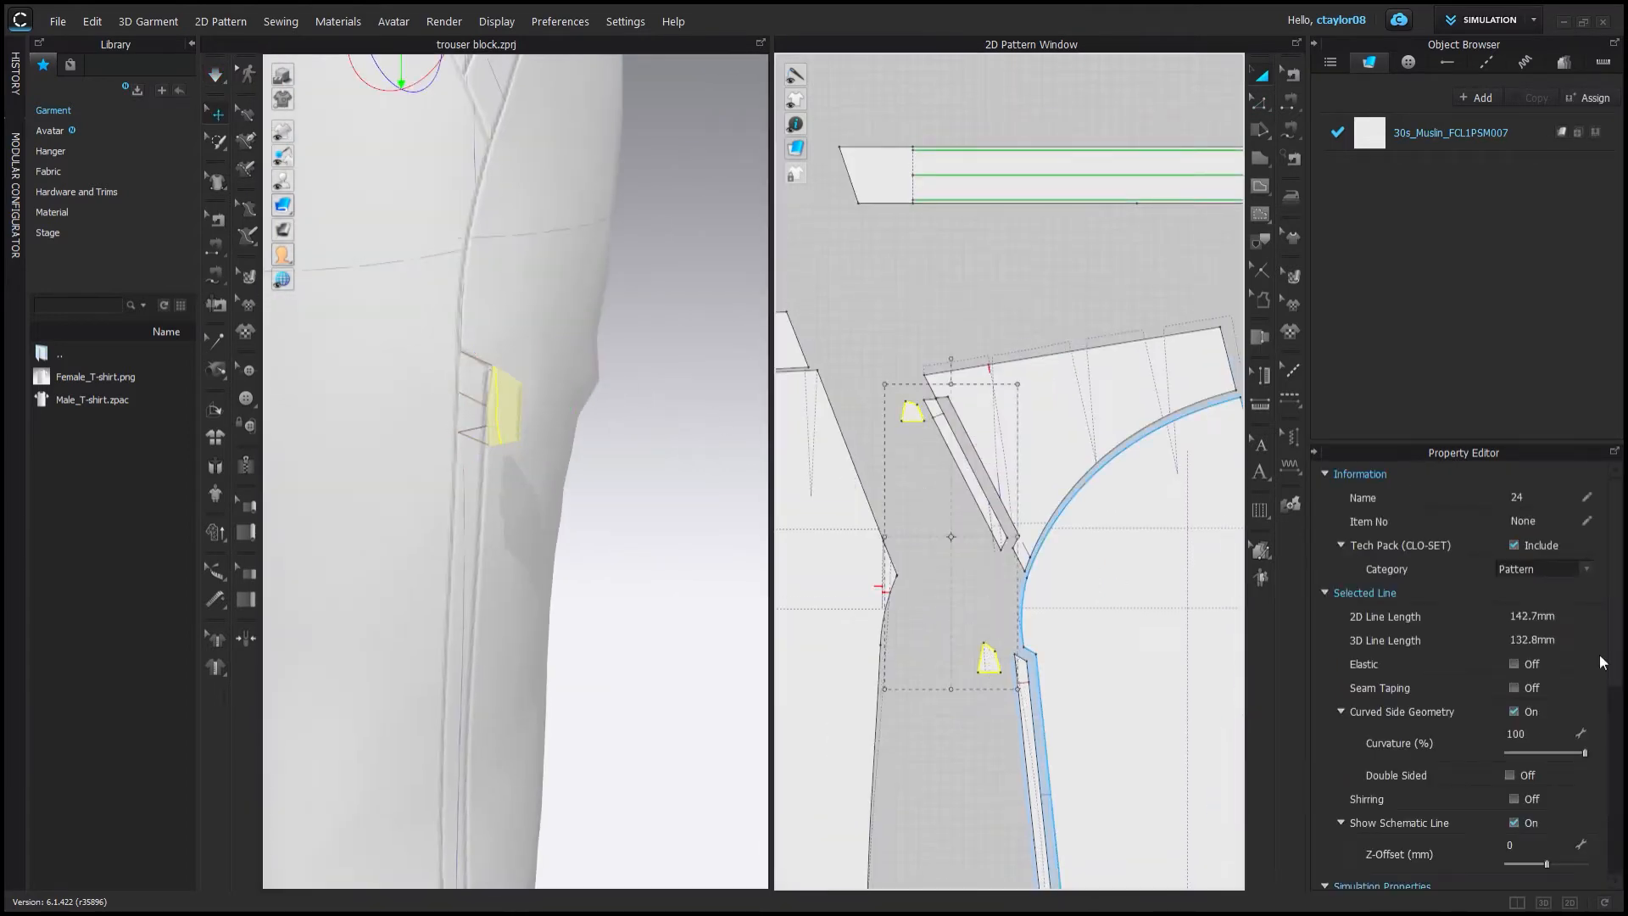
{"action": "scroll", "coordinate": [1602, 663], "scroll_direction": "down", "scroll_amount": 3}
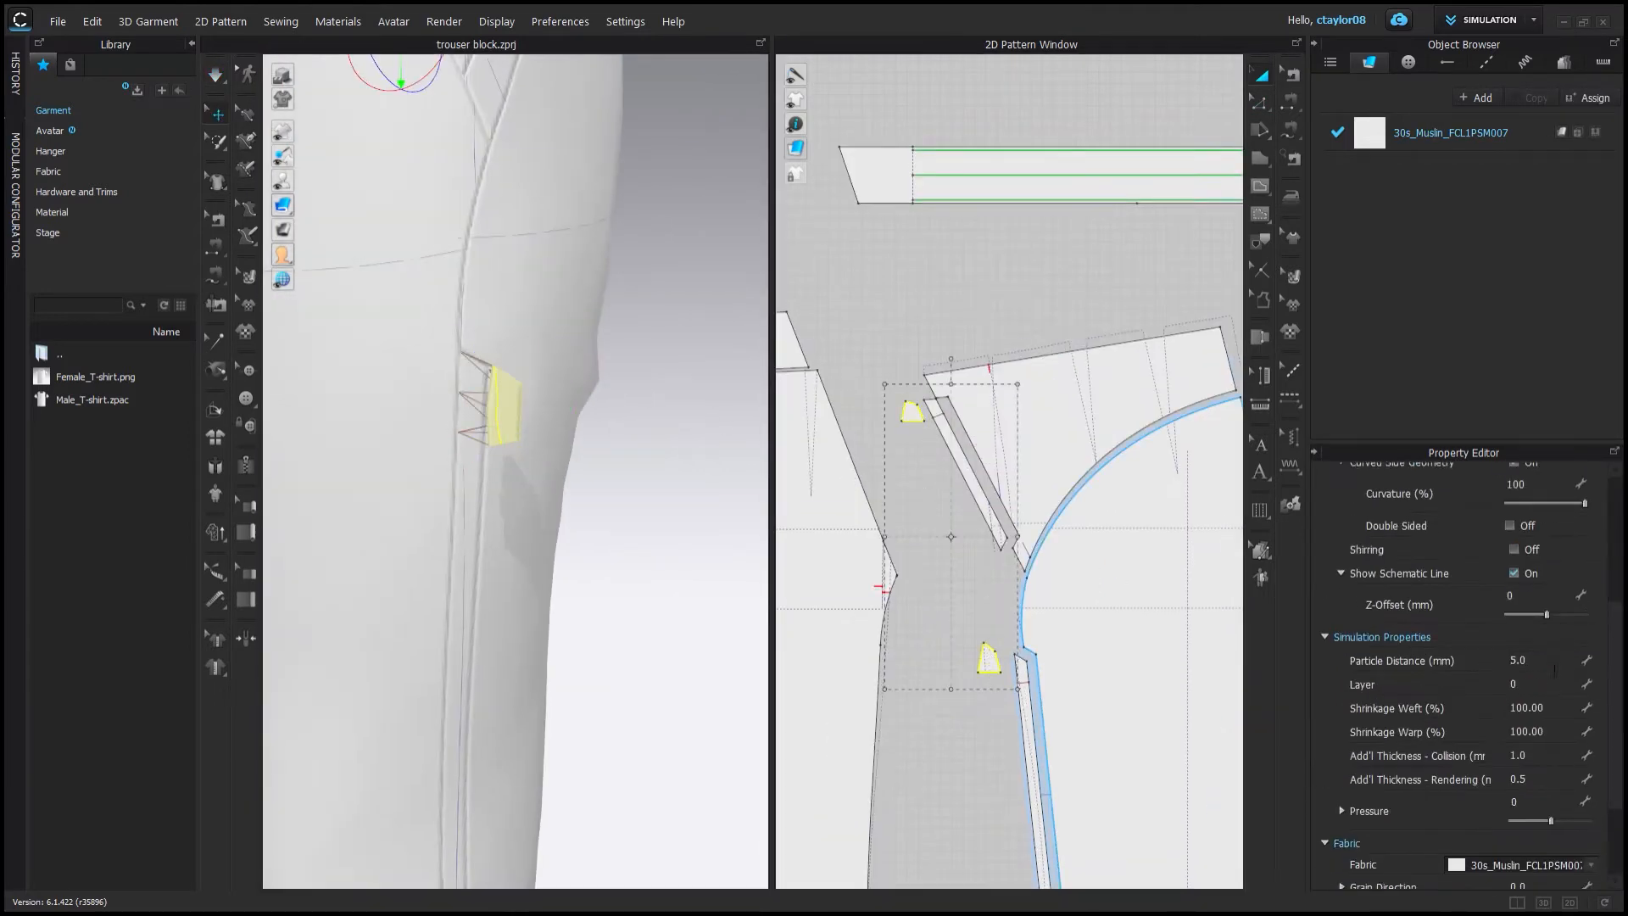
{"action": "left_click", "coordinate": [950, 509]}
{"action": "key", "text": "space"}
{"action": "right_click_drag", "start_coordinate": [492, 330], "coordinate": [519, 479]}
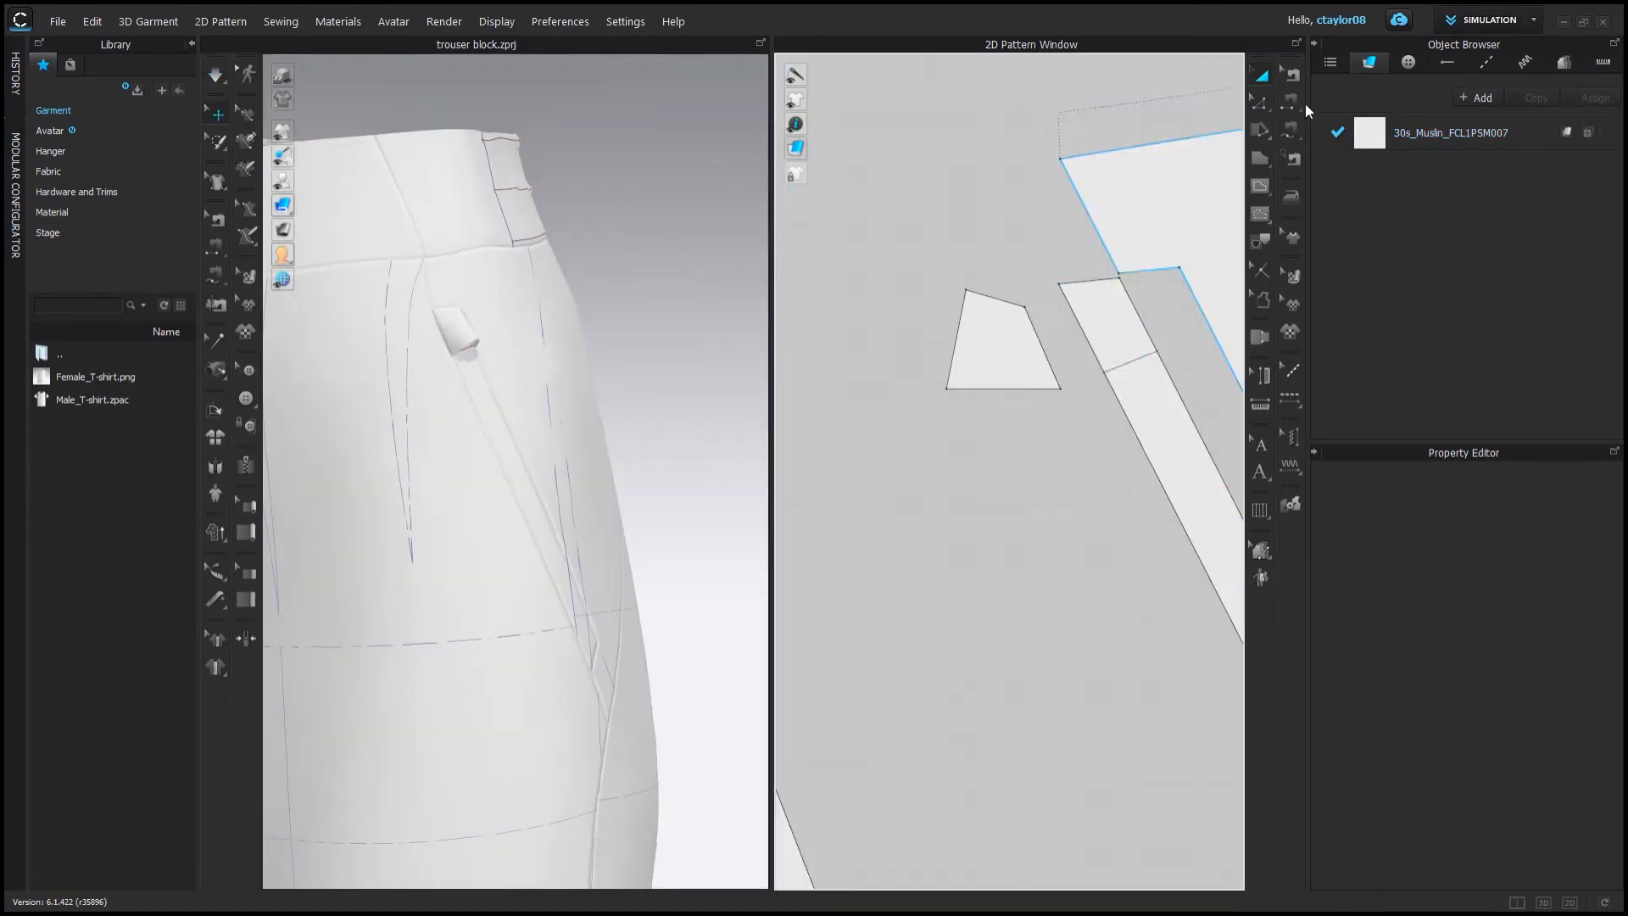
Move the small triangular piece's lower-left corner slightly toward its lower-right corner.
{"action": "scroll", "coordinate": [904, 410], "scroll_direction": "up", "scroll_amount": 2}
{"action": "left_click", "coordinate": [904, 410]}
{"action": "left_click_drag", "start_coordinate": [1047, 407], "coordinate": [1047, 406]}
{"action": "scroll", "coordinate": [1047, 407], "scroll_direction": "down", "scroll_amount": 5}
{"action": "middle_click_drag", "start_coordinate": [1145, 864], "coordinate": [1090, 625]}
{"action": "scroll", "coordinate": [1118, 597], "scroll_direction": "up", "scroll_amount": 5}
{"action": "left_click_drag", "start_coordinate": [925, 490], "coordinate": [949, 492]}
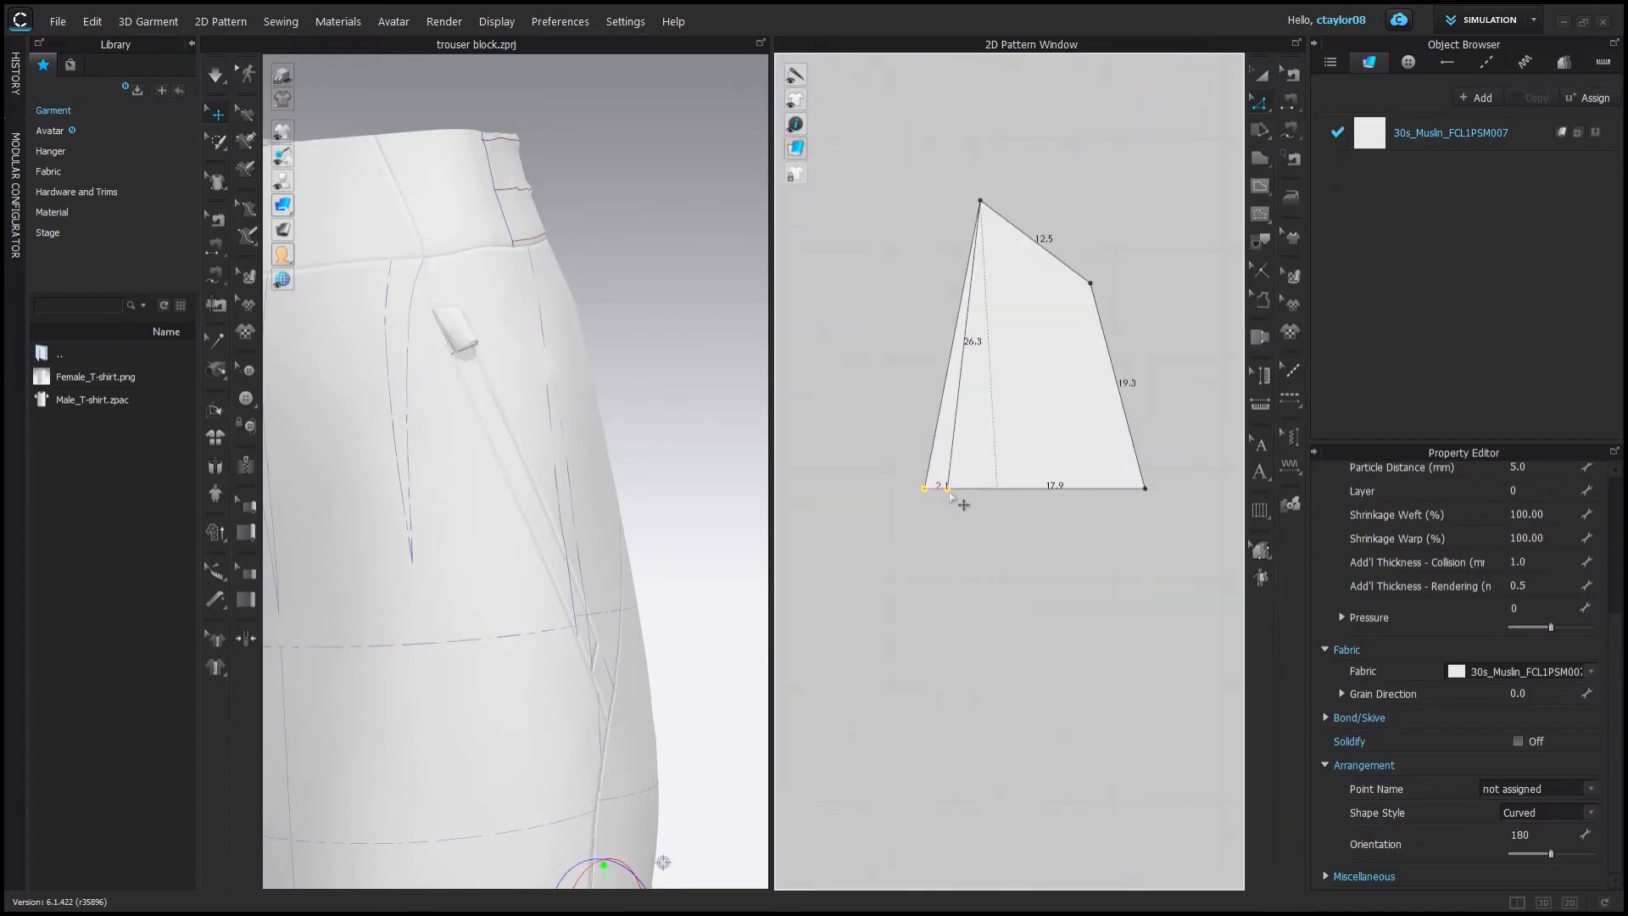
{"action": "right_click_drag", "start_coordinate": [496, 373], "coordinate": [637, 483]}
{"action": "scroll", "coordinate": [621, 399], "scroll_direction": "down", "scroll_amount": 5}
{"action": "left_click", "coordinate": [622, 399]}
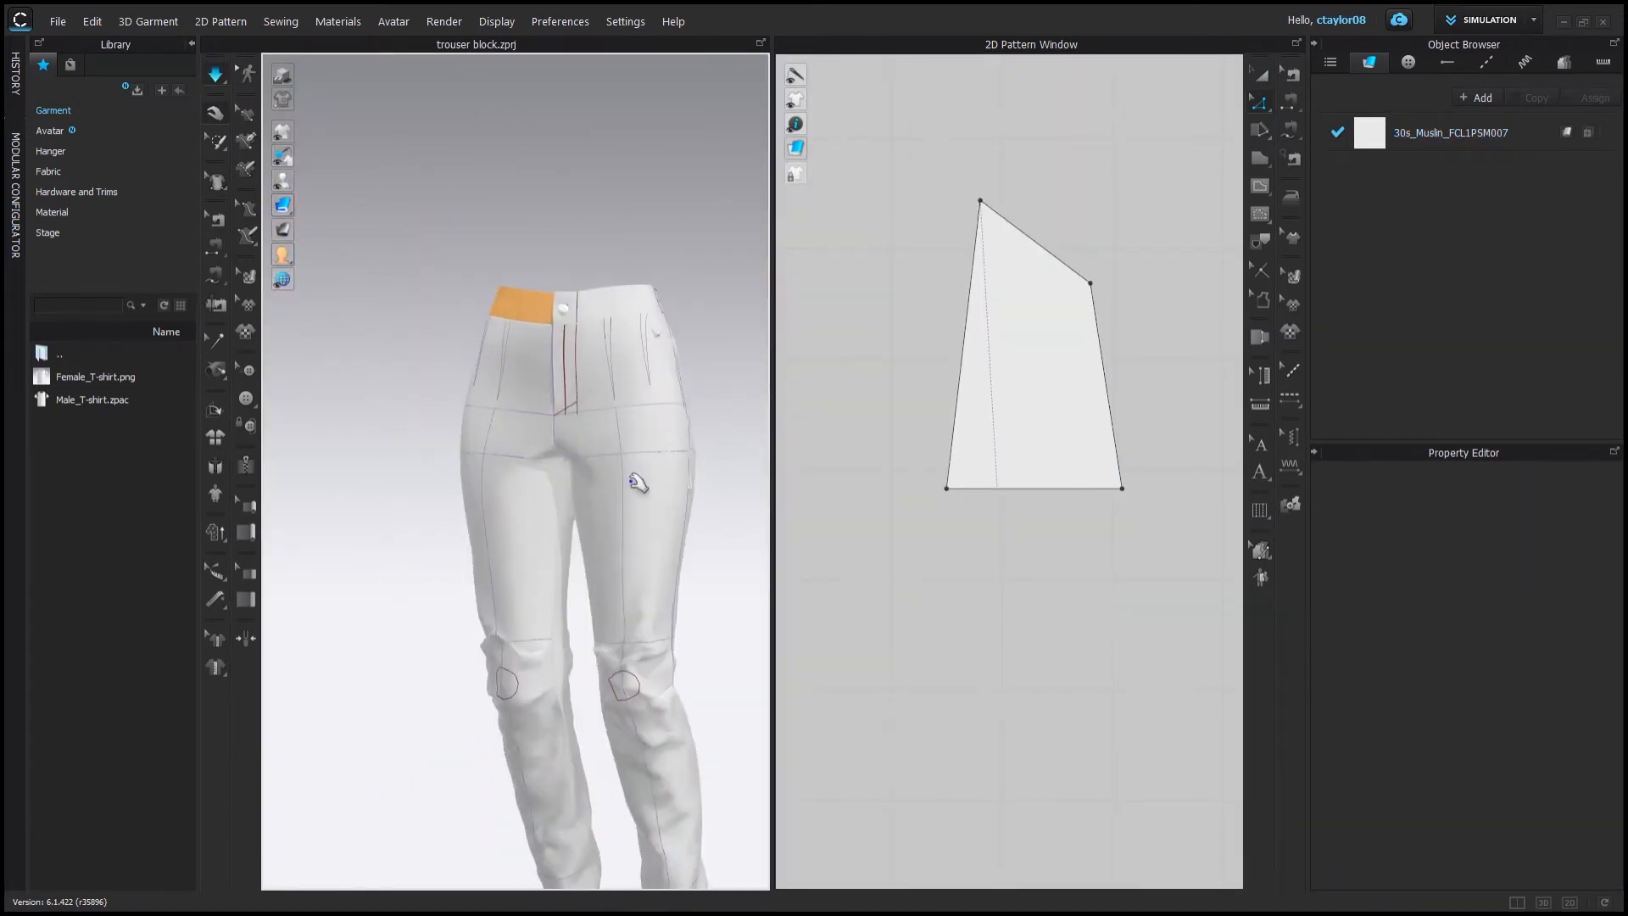
Inspect the leg pieces' side edges and the hem cuffs in both windows.
{"action": "middle_click_drag", "start_coordinate": [589, 642], "coordinate": [533, 441]}
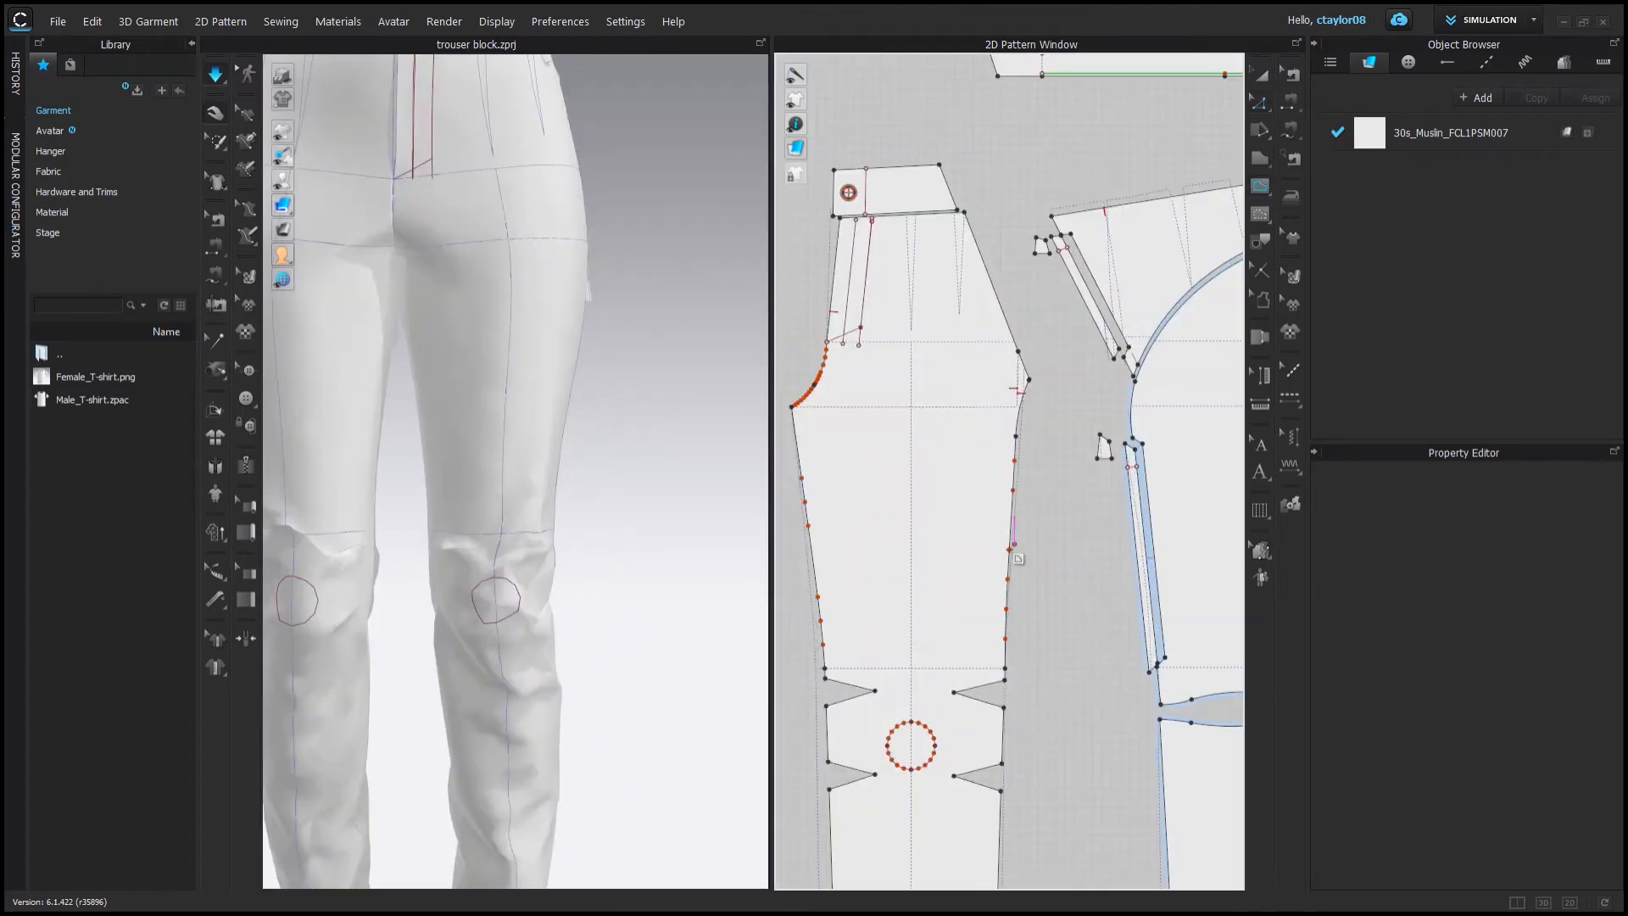
{"action": "scroll", "coordinate": [1010, 557], "scroll_direction": "up", "scroll_amount": 5}
{"action": "left_click", "coordinate": [1006, 514]}
{"action": "scroll", "coordinate": [883, 603], "scroll_direction": "down", "scroll_amount": 4}
{"action": "middle_click_drag", "start_coordinate": [882, 603], "coordinate": [1070, 523]}
{"action": "double_click", "coordinate": [915, 619]}
{"action": "mouse_move", "coordinate": [562, 370]}
{"action": "right_mouse_down"}
{"action": "mouse_move", "coordinate": [537, 389]}
{"action": "mouse_move", "coordinate": [591, 445]}
{"action": "right_mouse_up"}
{"action": "scroll", "coordinate": [577, 449], "scroll_direction": "down", "scroll_amount": 4}
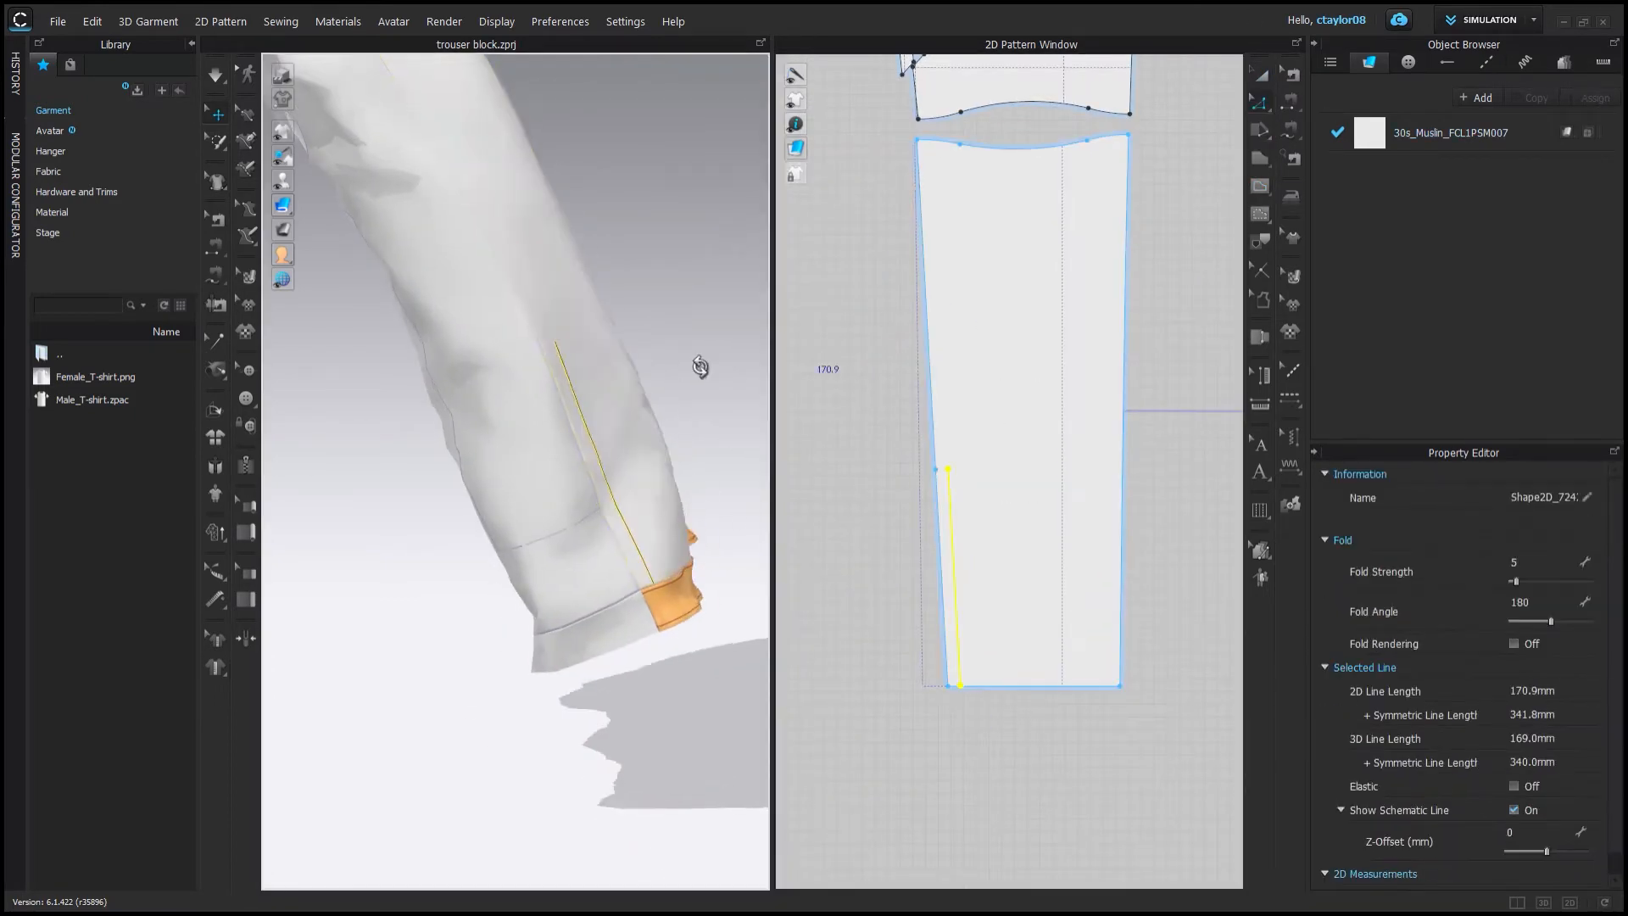
{"action": "right_click_drag", "start_coordinate": [701, 363], "coordinate": [556, 429]}
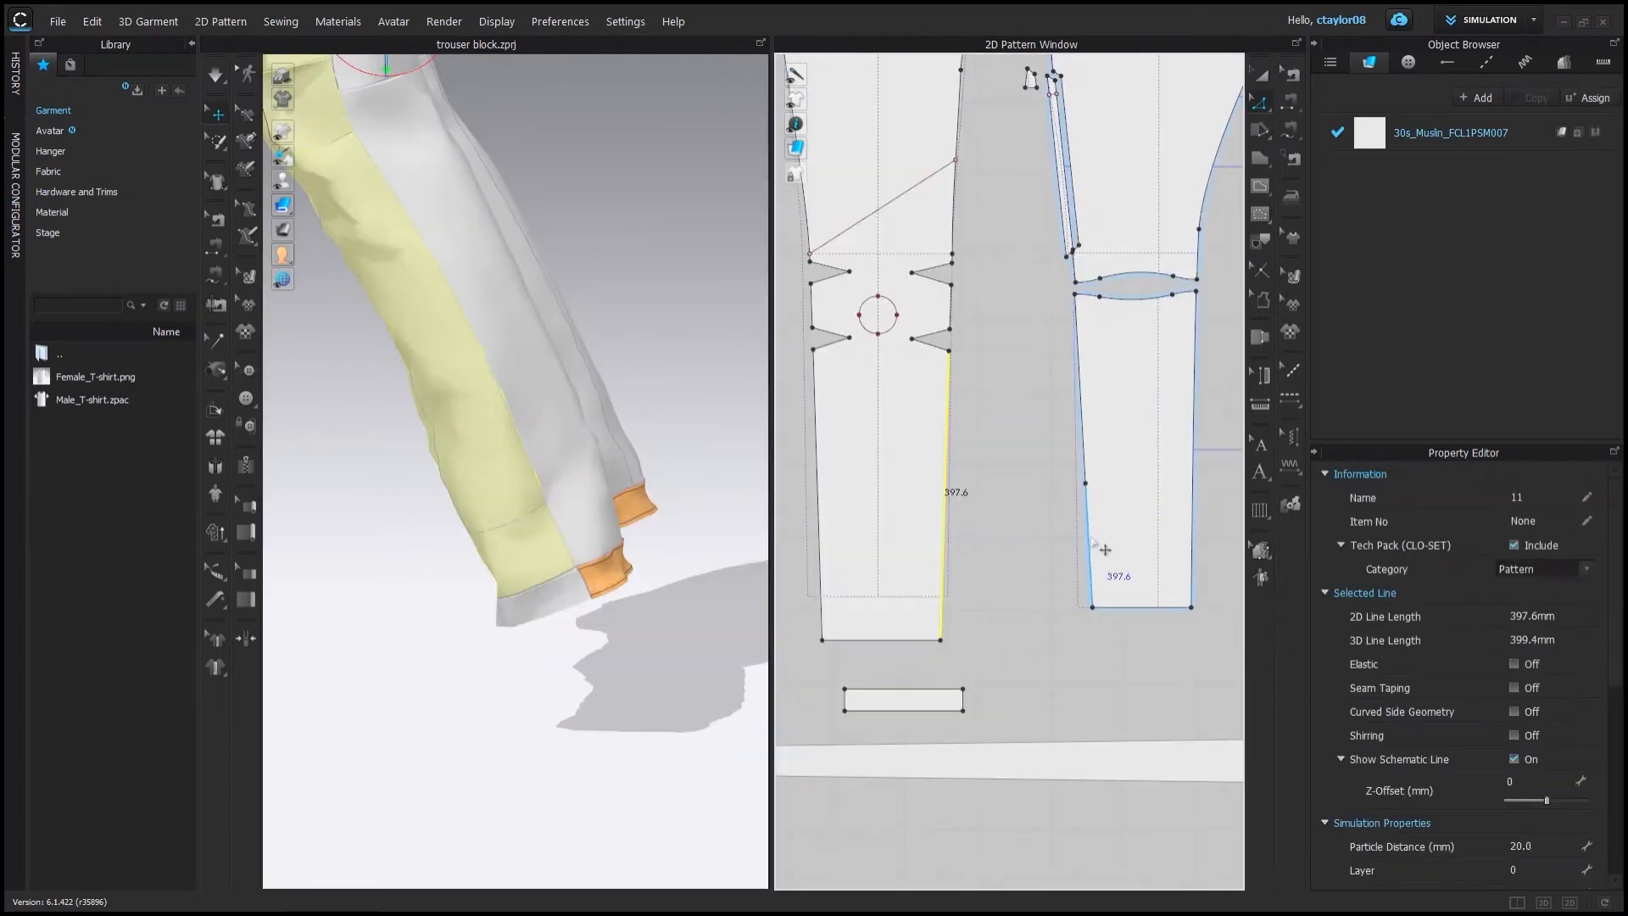
{"action": "left_click", "coordinate": [1011, 547]}
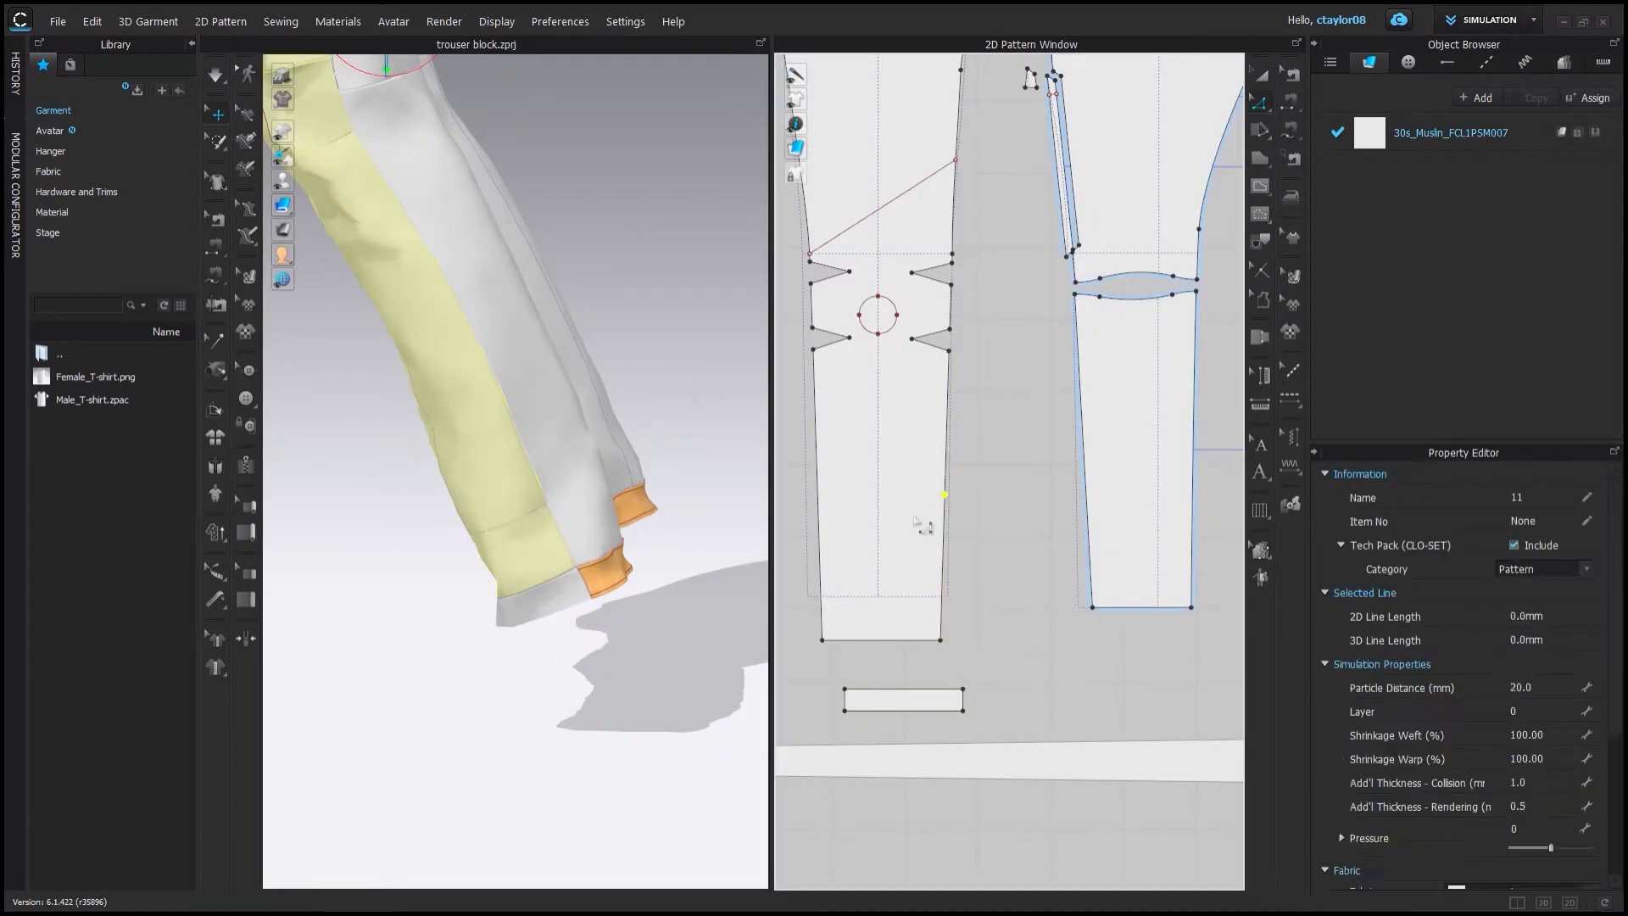
{"action": "double_click", "coordinate": [858, 523]}
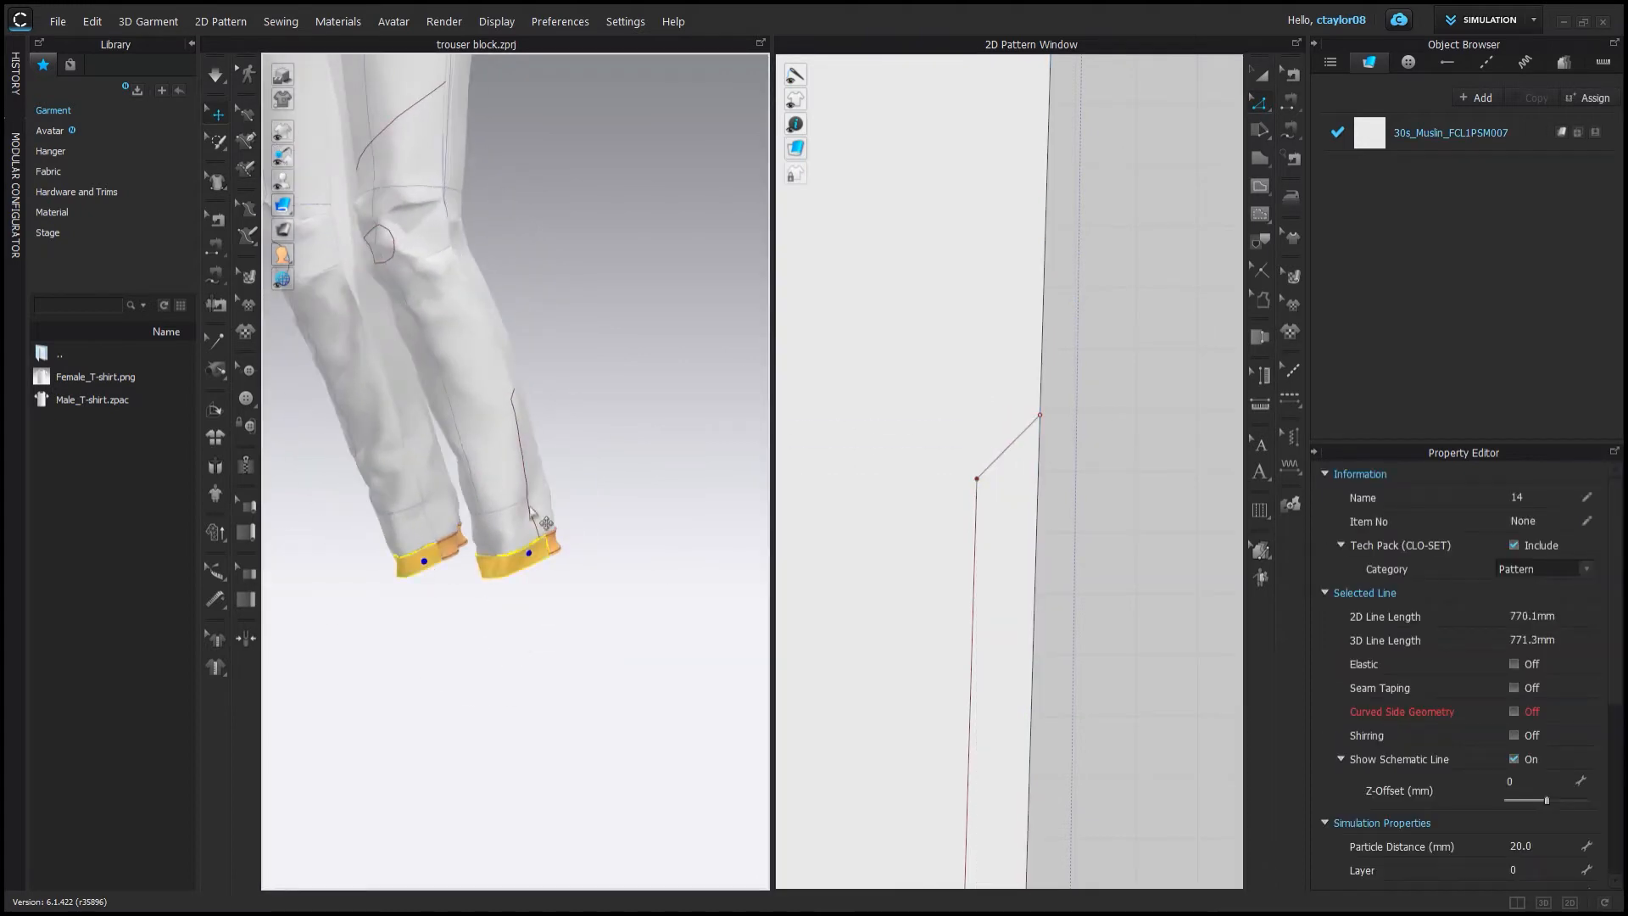
{"action": "left_click", "coordinate": [480, 468]}
{"action": "right_click_drag", "start_coordinate": [480, 468], "coordinate": [535, 512]}
{"action": "left_click_drag", "start_coordinate": [535, 512], "coordinate": [556, 529]}
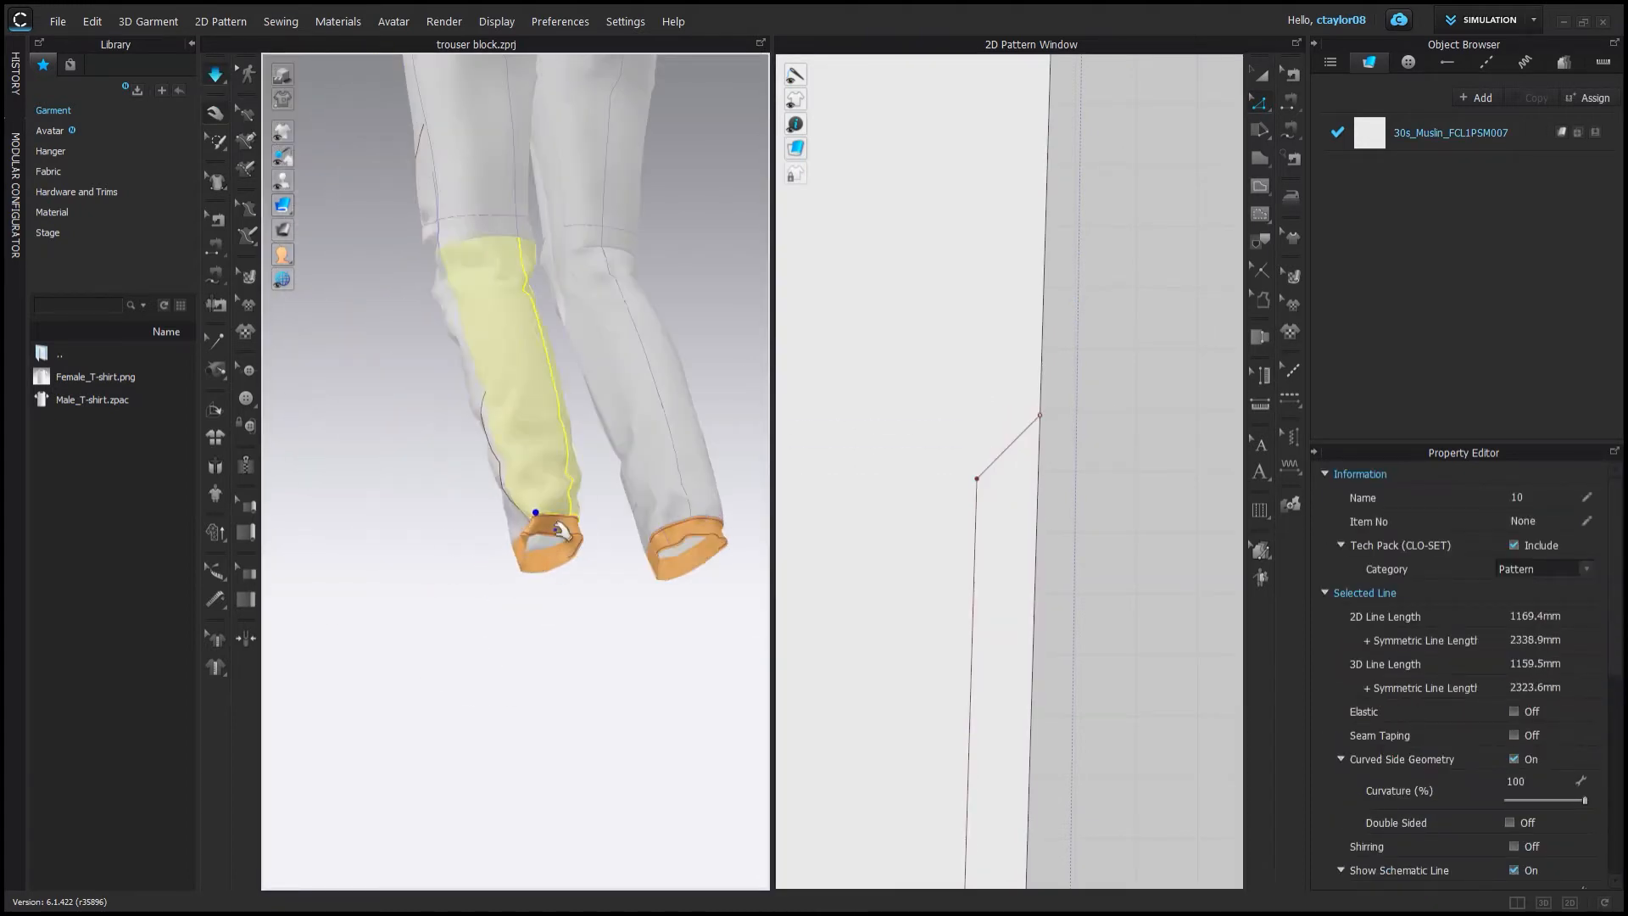
{"action": "left_click", "coordinate": [295, 198]}
{"action": "scroll", "coordinate": [543, 458], "scroll_direction": "down", "scroll_amount": 4}
{"action": "right_click_drag", "start_coordinate": [474, 449], "coordinate": [669, 464]}
{"action": "scroll", "coordinate": [1110, 502], "scroll_direction": "down", "scroll_amount": 5}
Add a new fabric and apply it to the front upper panel and the back seat section.
{"action": "left_click", "coordinate": [1475, 133]}
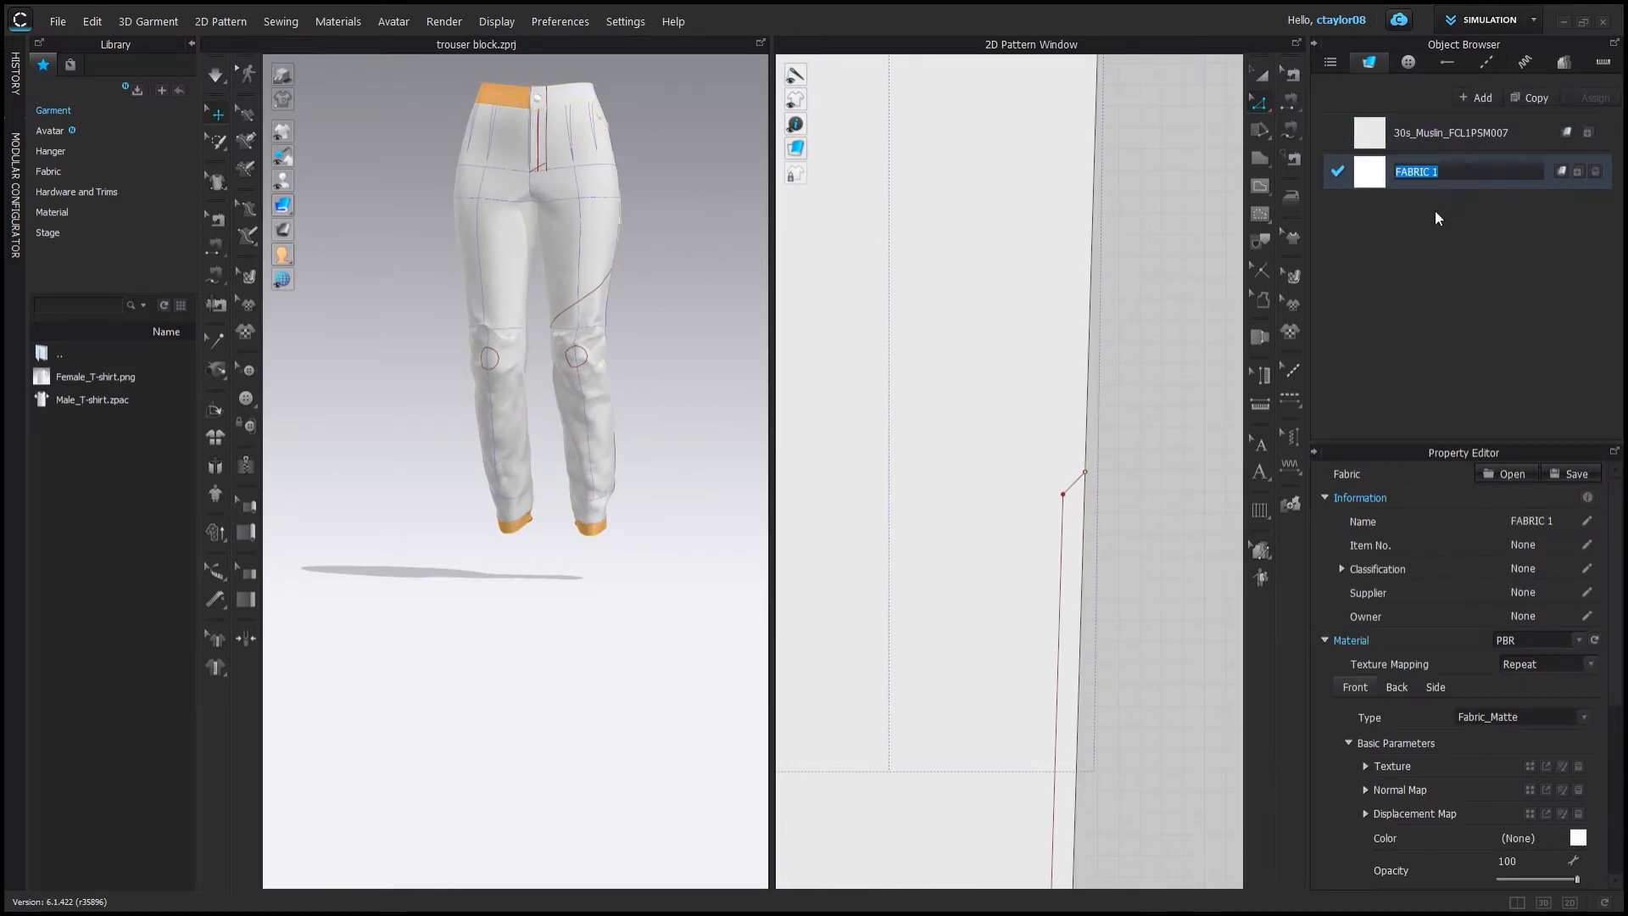
{"action": "left_click_drag", "start_coordinate": [1346, 173], "coordinate": [907, 253]}
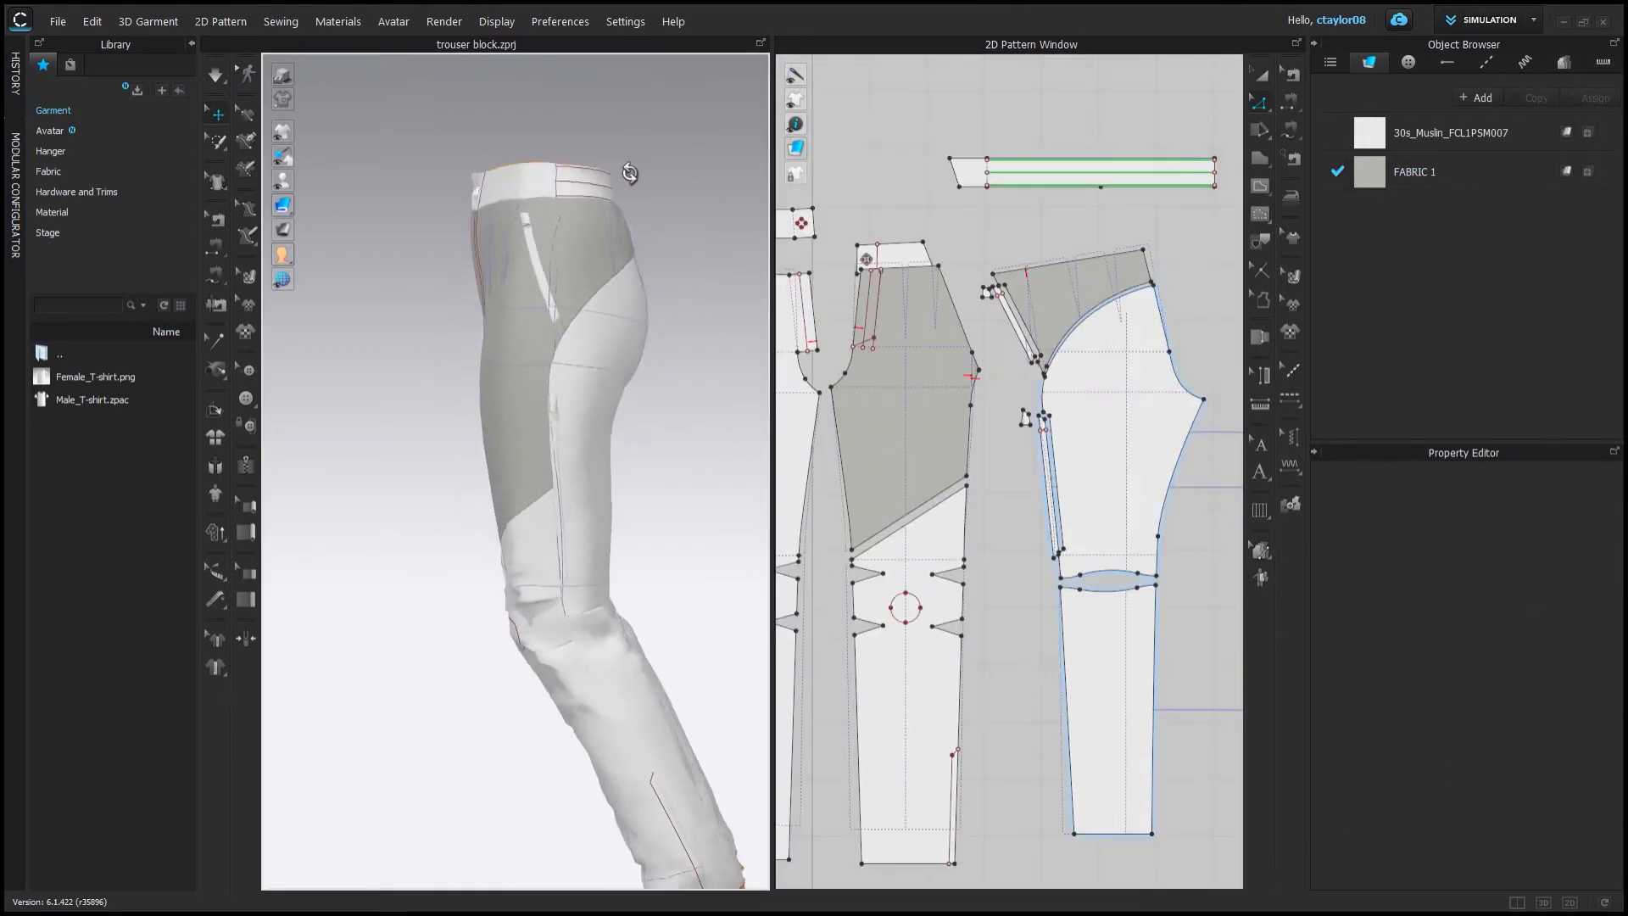
{"action": "right_click_drag", "start_coordinate": [629, 173], "coordinate": [750, 183]}
{"action": "scroll", "coordinate": [988, 327], "scroll_direction": "up", "scroll_amount": 6}
{"action": "middle_click_drag", "start_coordinate": [988, 327], "coordinate": [1008, 442]}
{"action": "scroll", "coordinate": [1008, 443], "scroll_direction": "down", "scroll_amount": 4}
{"action": "mouse_move", "coordinate": [703, 212]}
{"action": "right_mouse_down"}
{"action": "mouse_move", "coordinate": [797, 201]}
{"action": "mouse_move", "coordinate": [733, 212]}
{"action": "right_mouse_up"}
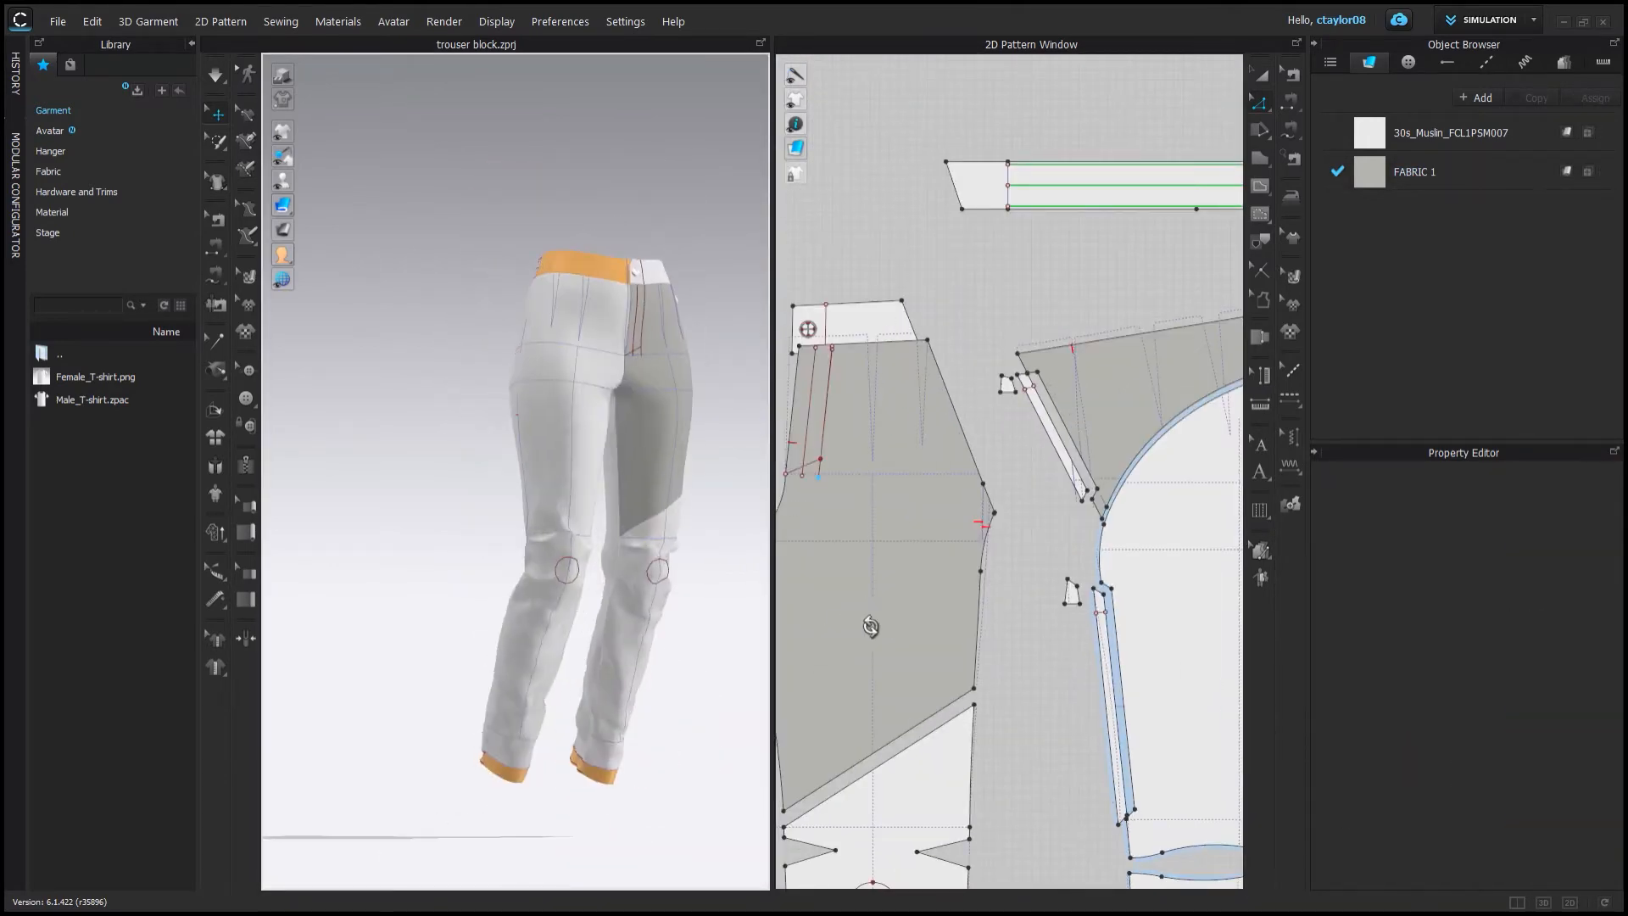
Duplicate the new fabric and apply the copy to the narrow side strip pieces.
{"action": "left_click", "coordinate": [1531, 98]}
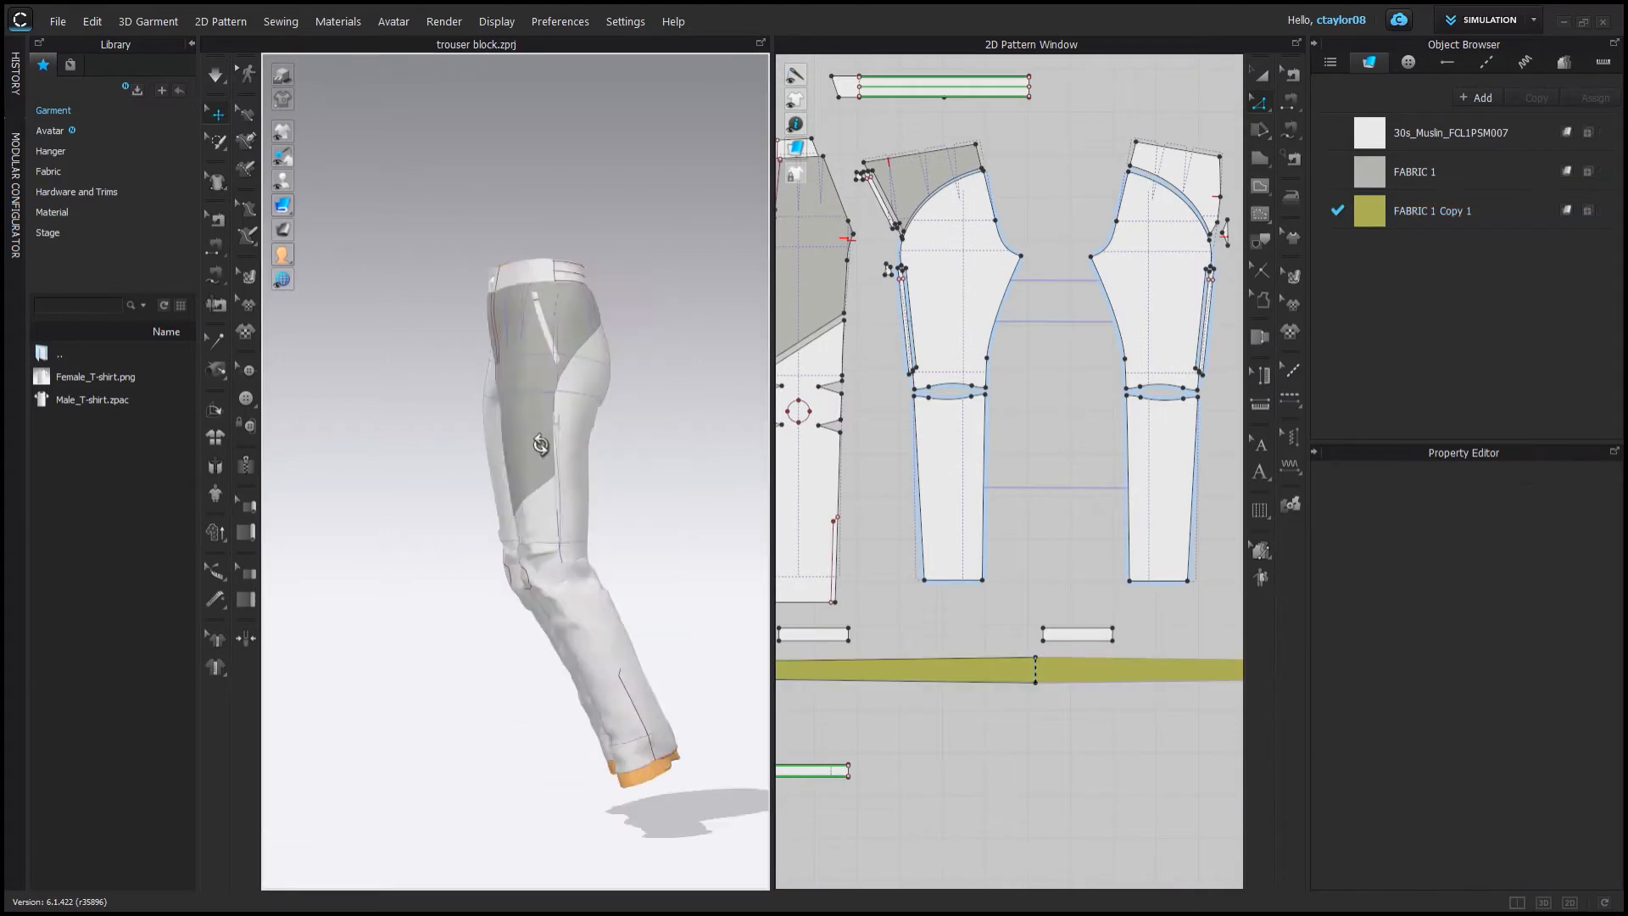
{"action": "scroll", "coordinate": [626, 319], "scroll_direction": "up", "scroll_amount": 5}
{"action": "right_click_drag", "start_coordinate": [626, 319], "coordinate": [483, 527]}
{"action": "scroll", "coordinate": [505, 498], "scroll_direction": "down", "scroll_amount": 3}
{"action": "scroll", "coordinate": [512, 516], "scroll_direction": "down", "scroll_amount": 2}
{"action": "scroll", "coordinate": [920, 554], "scroll_direction": "down", "scroll_amount": 5}
{"action": "scroll", "coordinate": [1010, 282], "scroll_direction": "up", "scroll_amount": 8}
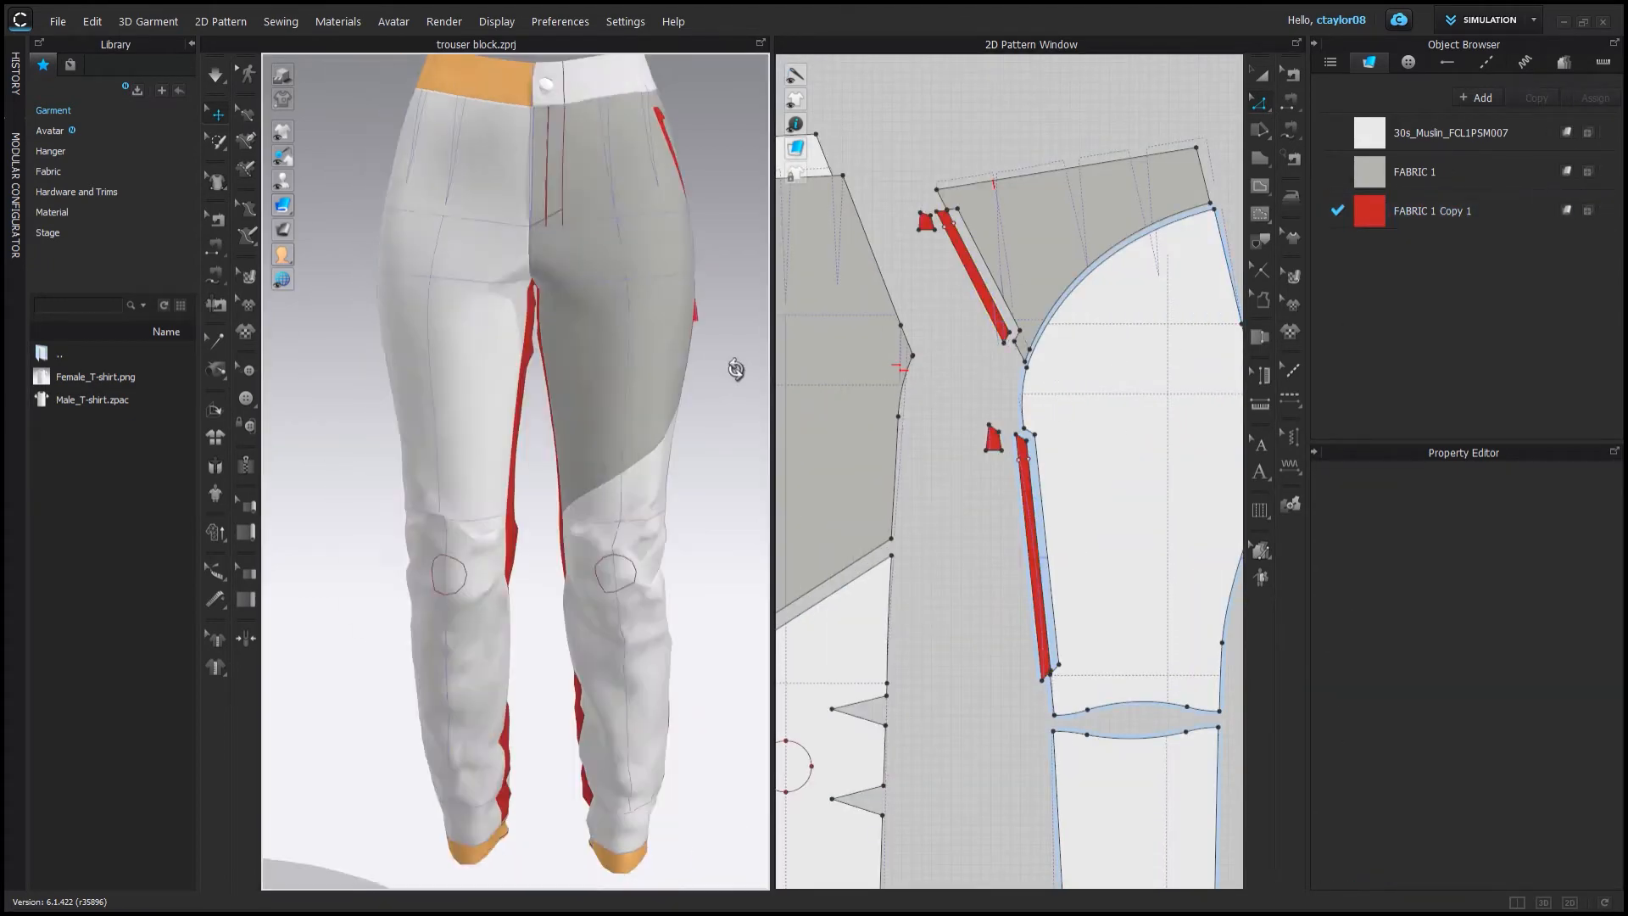
{"action": "right_click_drag", "start_coordinate": [738, 364], "coordinate": [545, 407]}
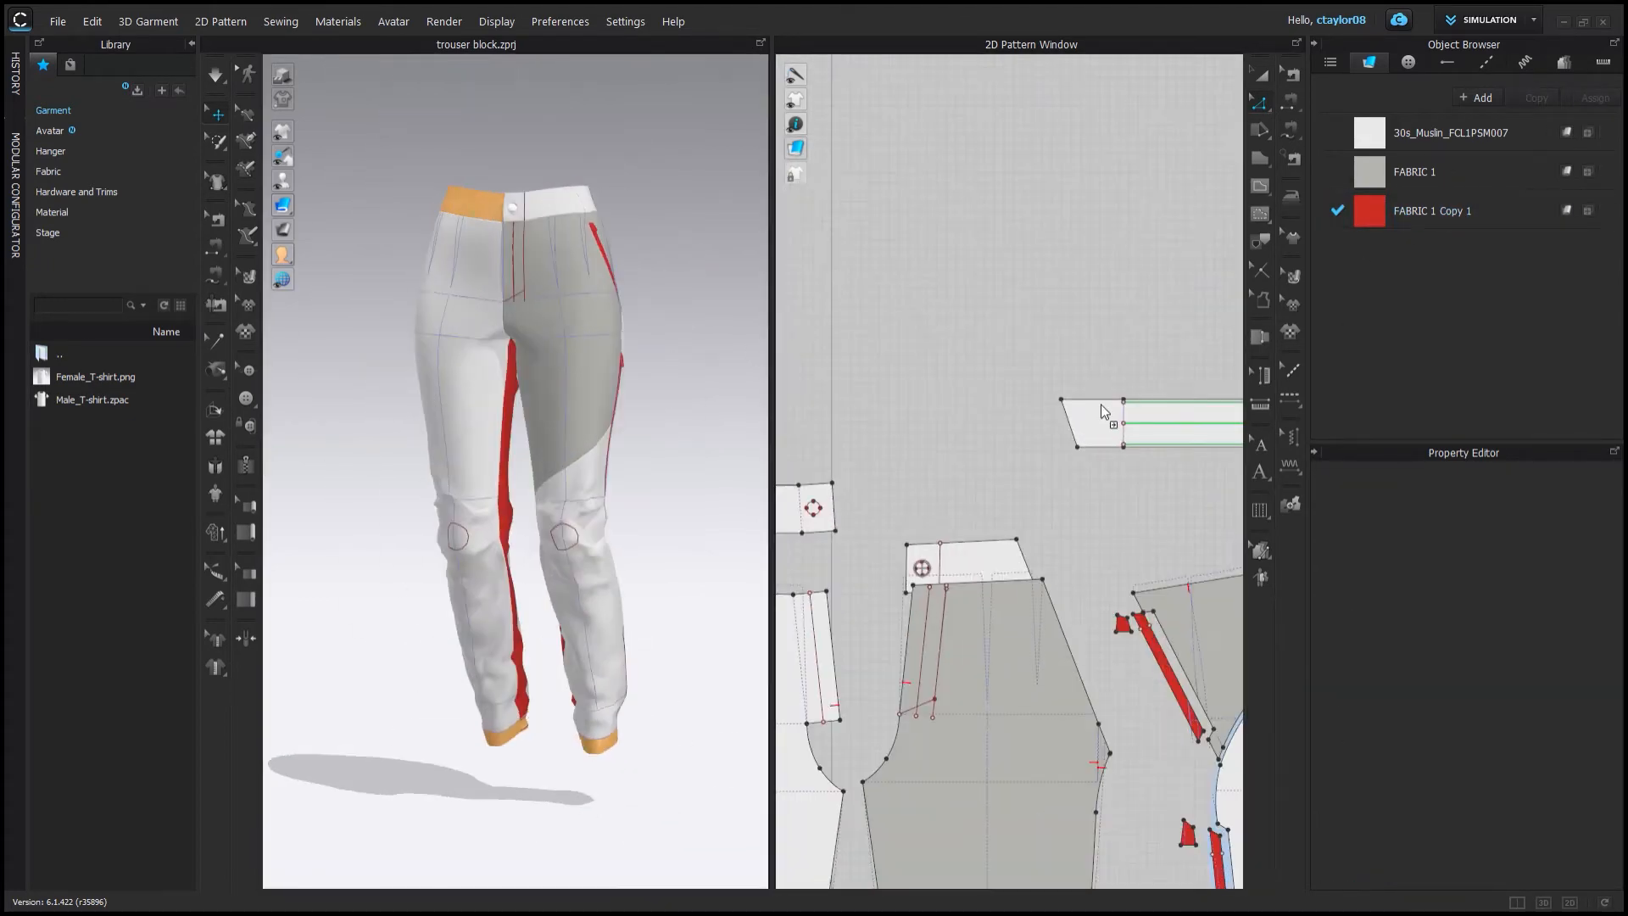
{"action": "right_click_drag", "start_coordinate": [475, 339], "coordinate": [392, 279]}
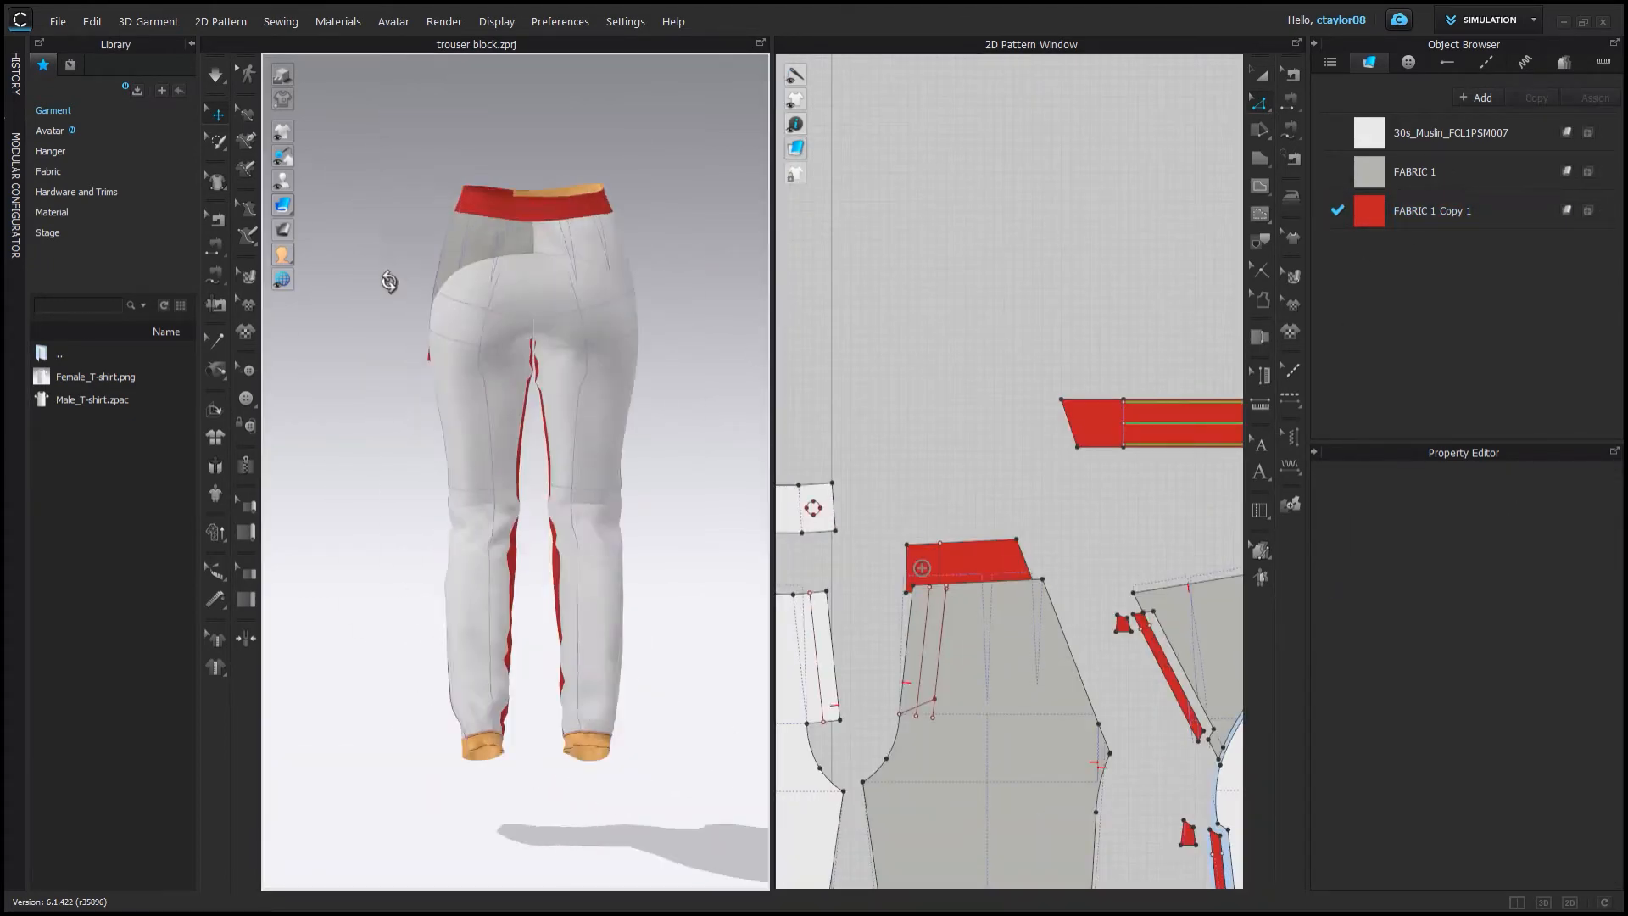
Cut a narrow strip along the lower front leg's side edge using the internal line near the hem.
{"action": "scroll", "coordinate": [708, 291], "scroll_direction": "up", "scroll_amount": 3}
{"action": "scroll", "coordinate": [722, 618], "scroll_direction": "up", "scroll_amount": 2}
{"action": "scroll", "coordinate": [992, 508], "scroll_direction": "up", "scroll_amount": 4}
{"action": "scroll", "coordinate": [991, 509], "scroll_direction": "down", "scroll_amount": 3}
{"action": "left_click", "coordinate": [998, 305]}
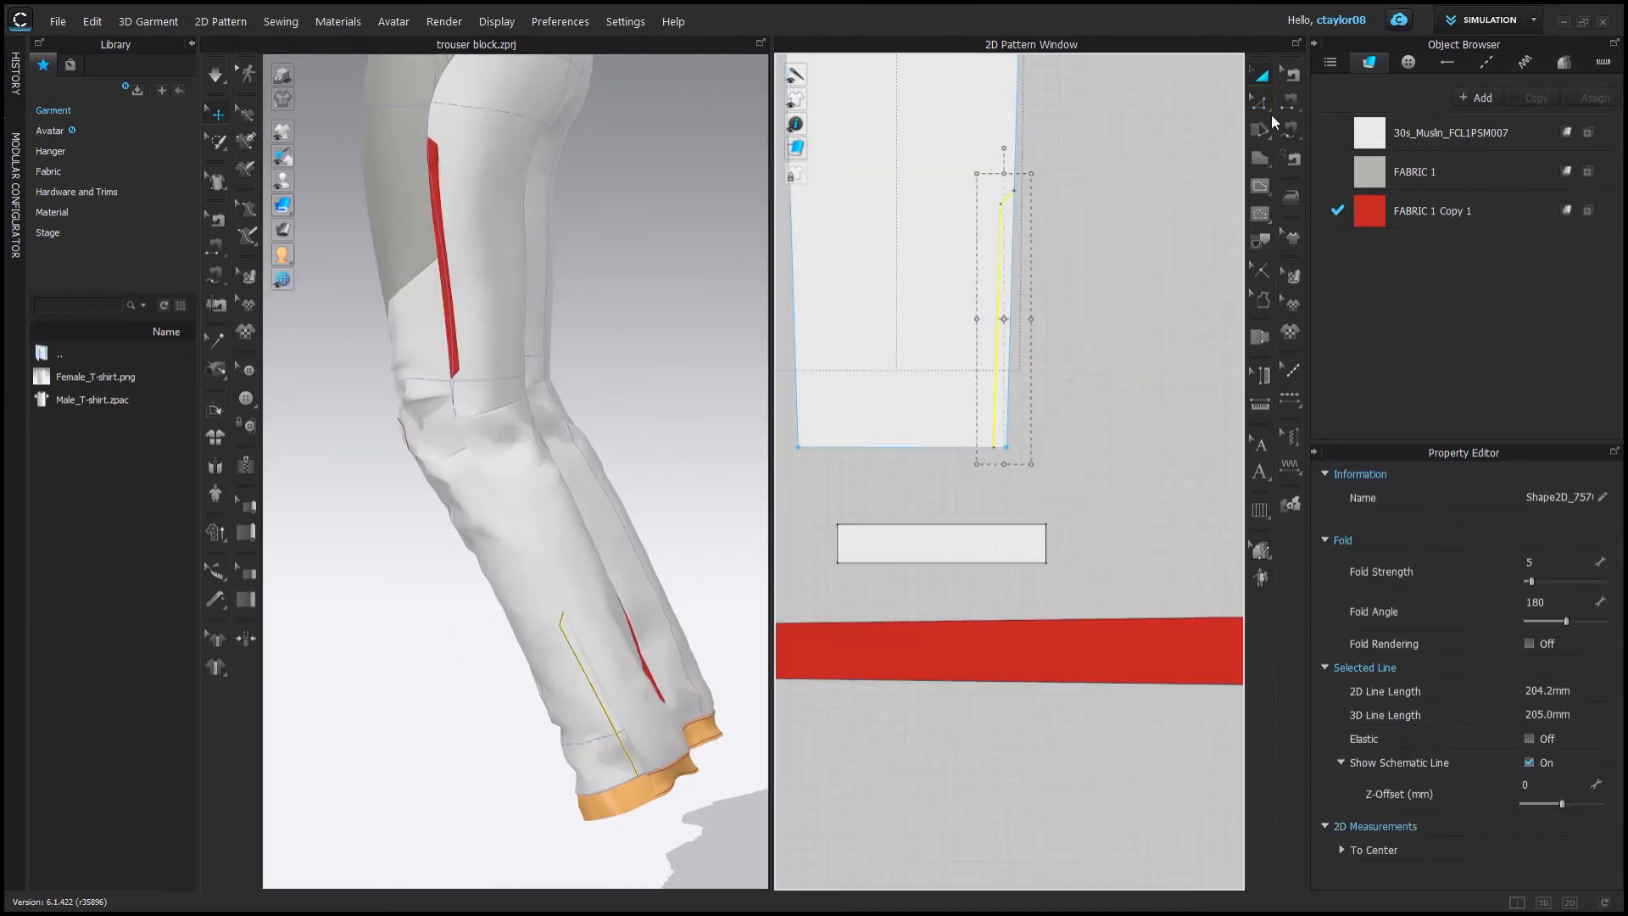
{"action": "left_click", "coordinate": [1259, 103]}
{"action": "left_click", "coordinate": [1260, 75]}
{"action": "left_click", "coordinate": [637, 793]}
{"action": "scroll", "coordinate": [1008, 526], "scroll_direction": "down", "scroll_amount": 5}
{"action": "scroll", "coordinate": [945, 551], "scroll_direction": "up", "scroll_amount": 3}
{"action": "left_click", "coordinate": [941, 551]}
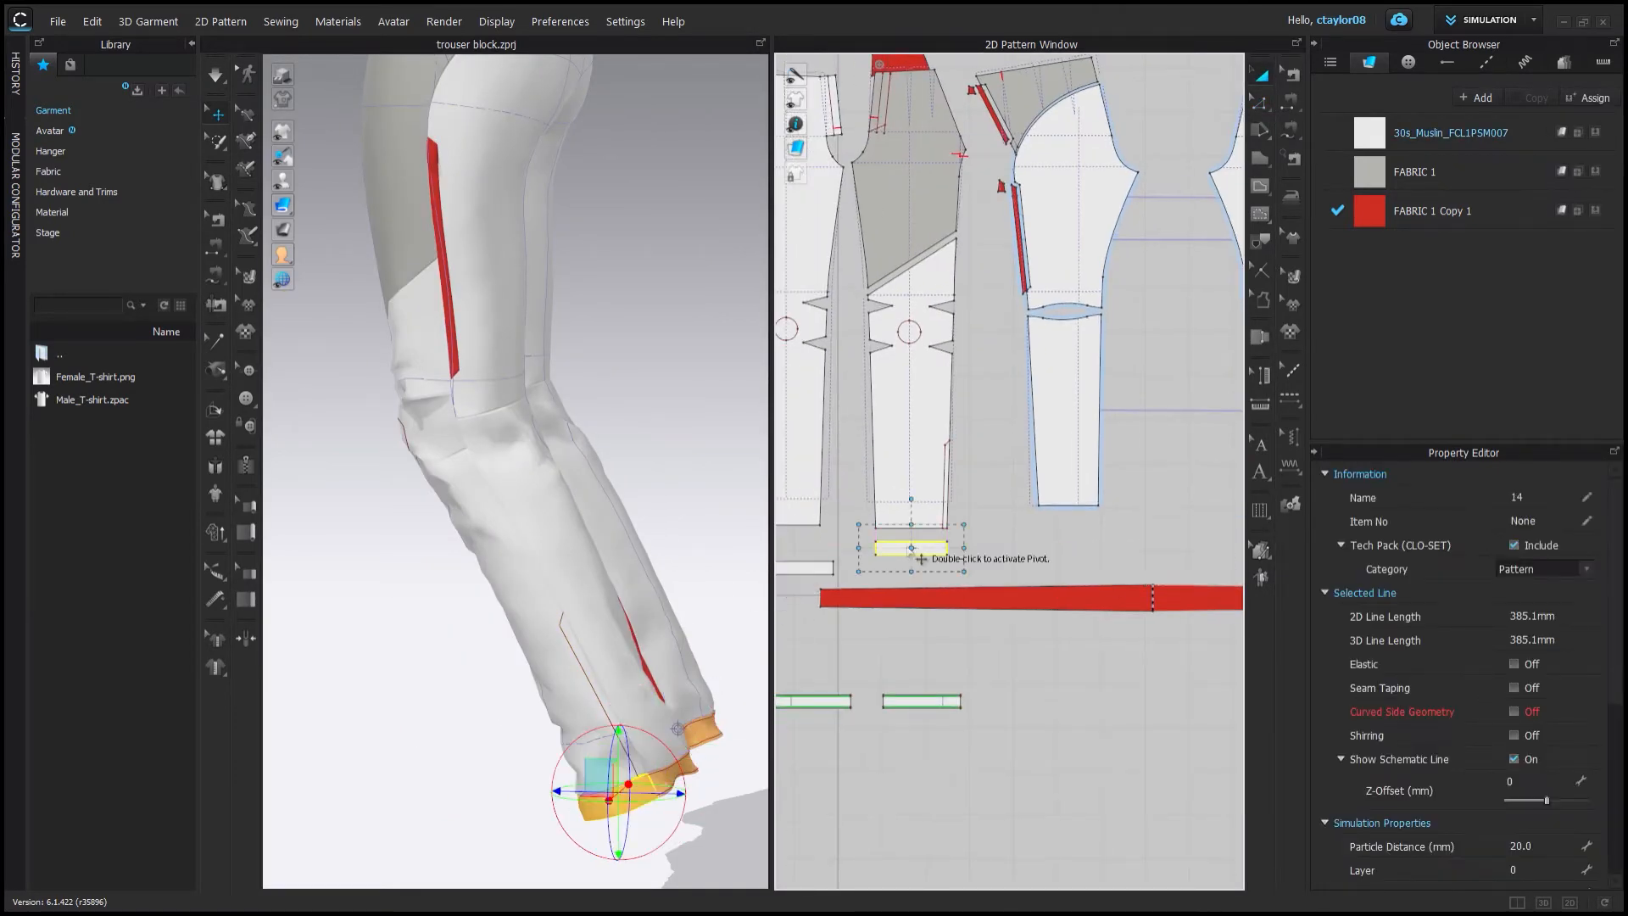
{"action": "scroll", "coordinate": [956, 549], "scroll_direction": "up", "scroll_amount": 3}
{"action": "left_click", "coordinate": [915, 531]}
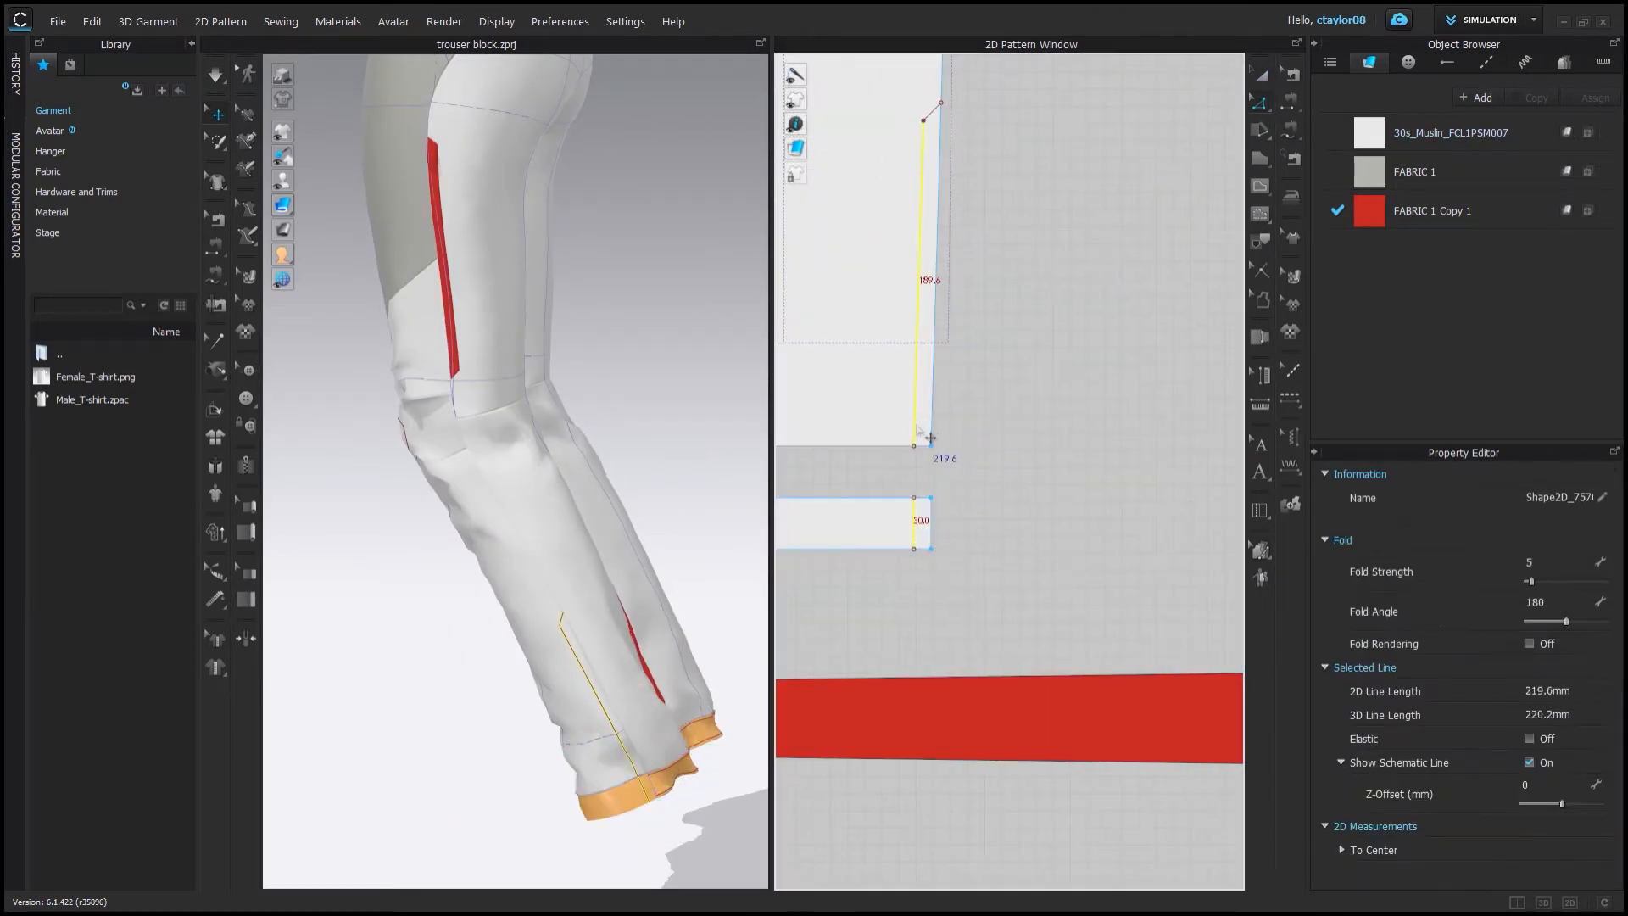
{"action": "left_click", "coordinate": [939, 241]}
{"action": "scroll", "coordinate": [940, 241], "scroll_direction": "down", "scroll_amount": 3}
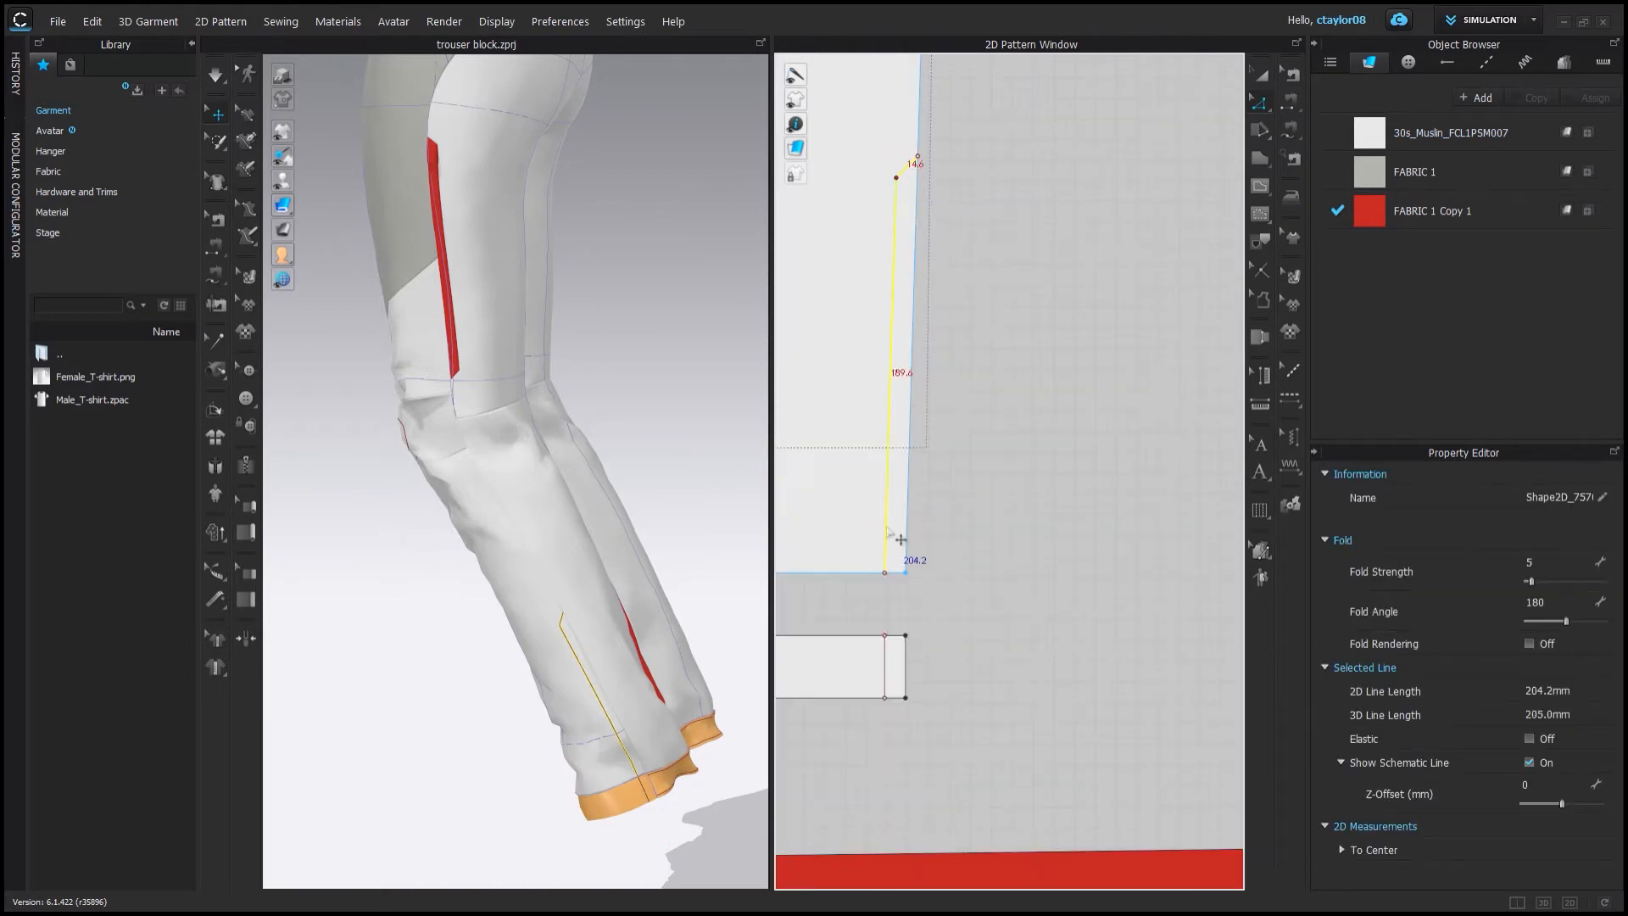
{"action": "left_click", "coordinate": [893, 426]}
{"action": "scroll", "coordinate": [913, 431], "scroll_direction": "down", "scroll_amount": 3}
{"action": "left_click", "coordinate": [966, 487]}
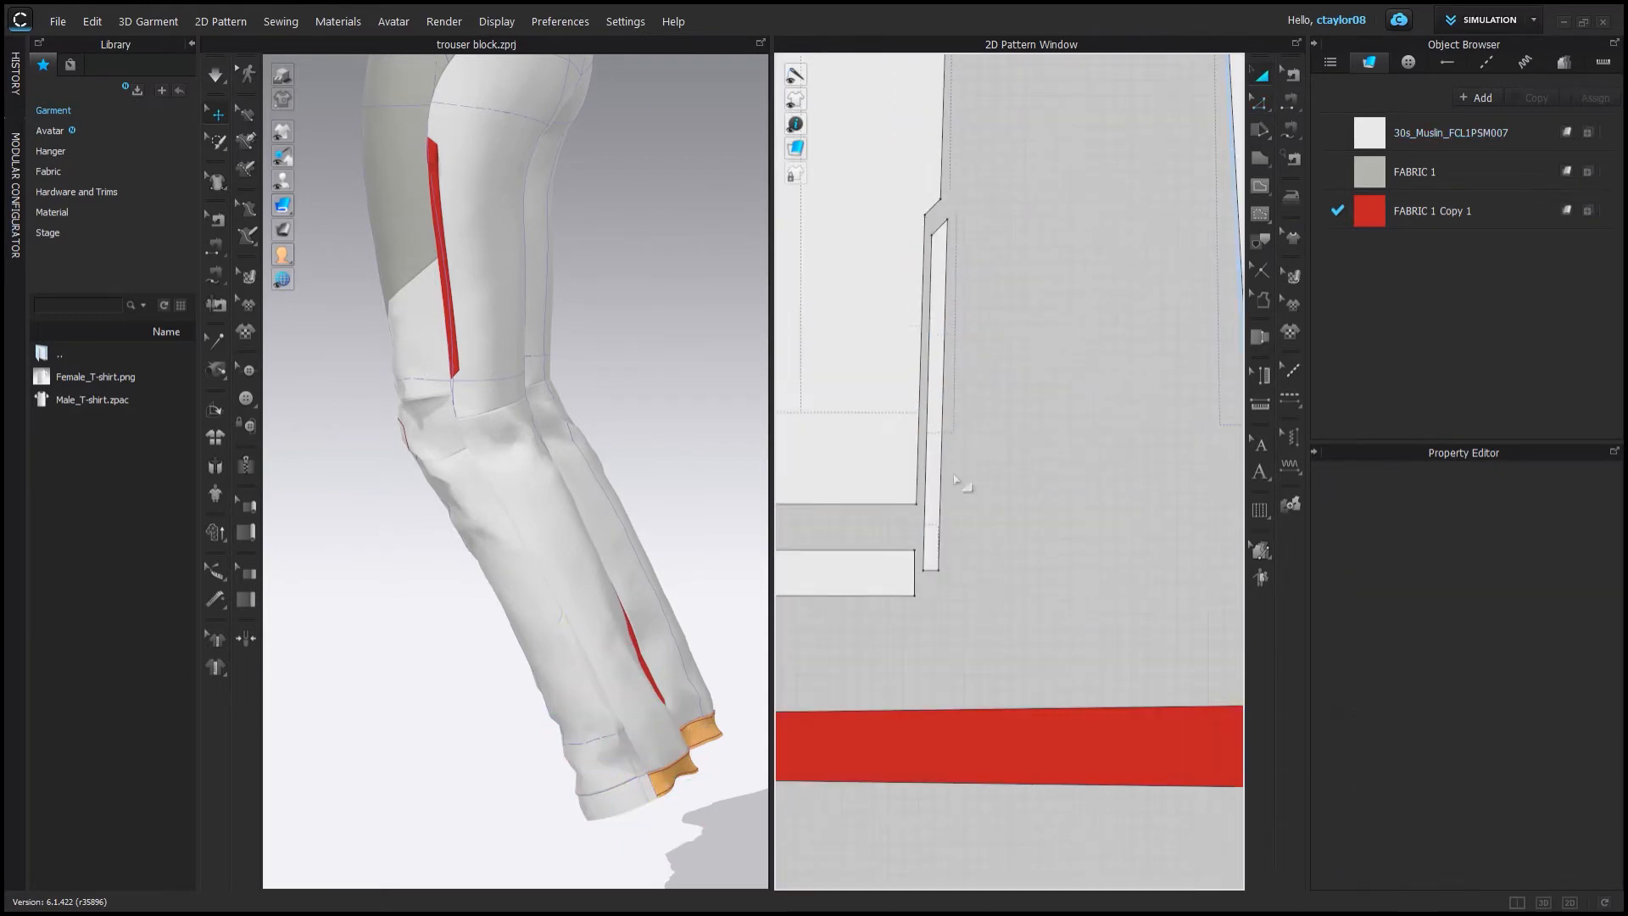
Apply the copied strip fabric to the new lower strip piece.
{"action": "left_click", "coordinate": [1261, 75]}
{"action": "left_click_drag", "start_coordinate": [1369, 210], "coordinate": [932, 424]}
{"action": "scroll", "coordinate": [661, 538], "scroll_direction": "down", "scroll_amount": 2}
{"action": "right_click_drag", "start_coordinate": [661, 537], "coordinate": [659, 502]}
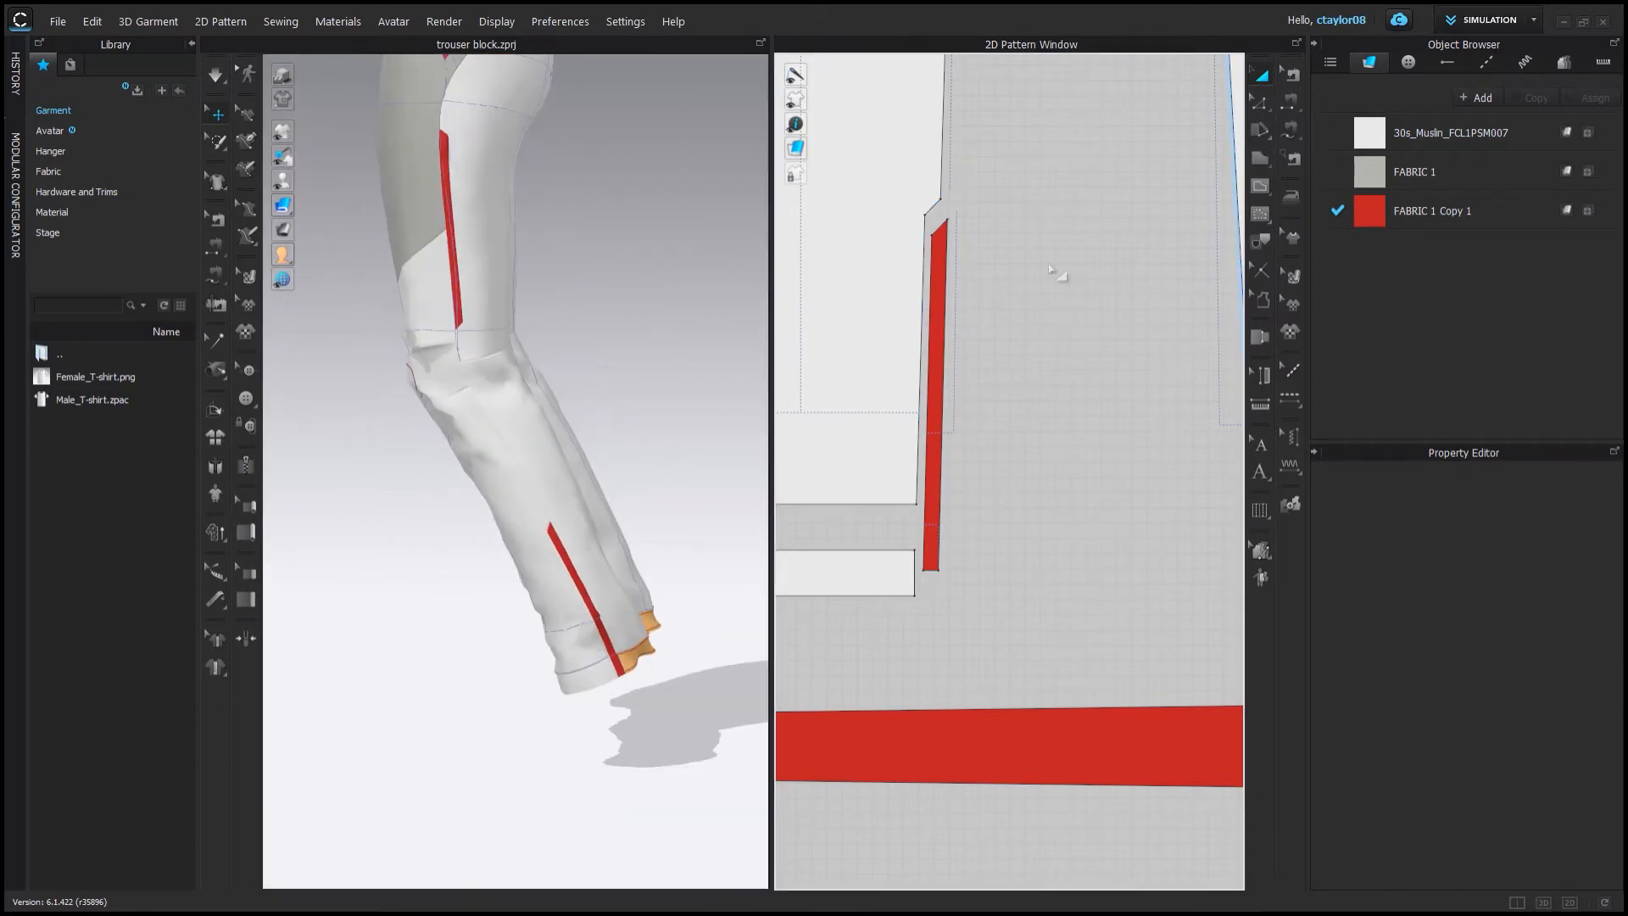
Duplicate the strip fabric, name the copy zip, and apply it to the lower strip.
{"action": "scroll", "coordinate": [968, 618], "scroll_direction": "down", "scroll_amount": 5}
{"action": "left_click", "coordinate": [960, 567]}
{"action": "left_click", "coordinate": [1454, 217]}
{"action": "left_click", "coordinate": [1529, 99]}
{"action": "double_click", "coordinate": [1445, 254]}
{"action": "left_click_drag", "start_coordinate": [1428, 261], "coordinate": [959, 555]}
{"action": "scroll", "coordinate": [1002, 367], "scroll_direction": "up", "scroll_amount": 4}
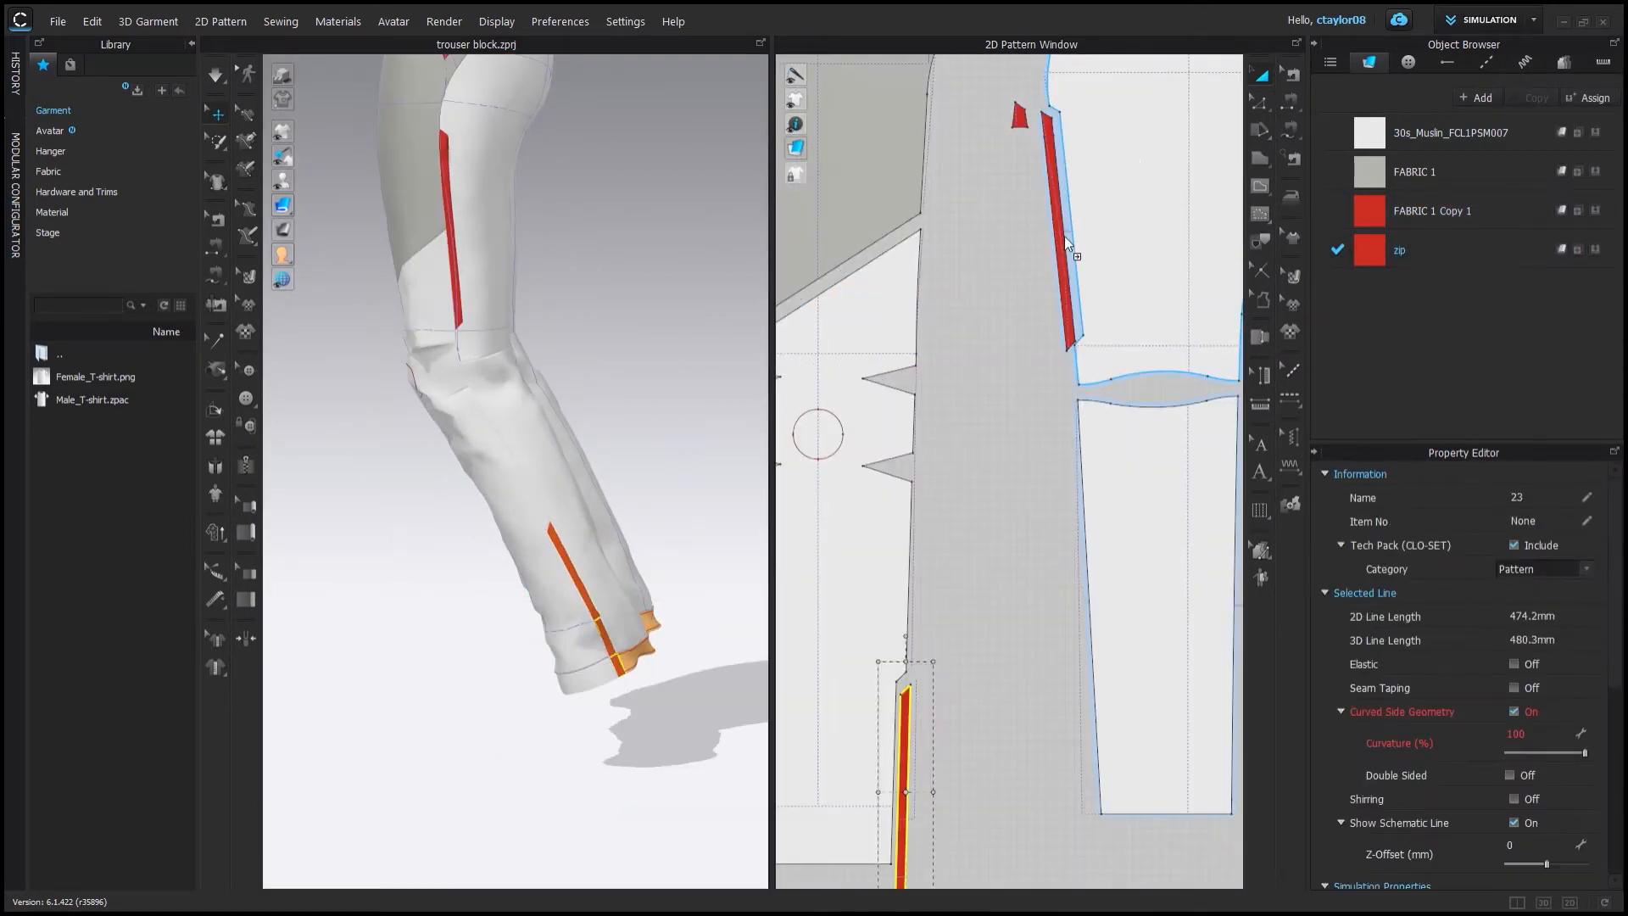
Copy and paste the upper strip pieces, placing each duplicate beside its original.
{"action": "left_click", "coordinate": [1066, 241]}
{"action": "scroll", "coordinate": [1030, 203], "scroll_direction": "up", "scroll_amount": 3}
{"action": "left_click", "coordinate": [1028, 303]}
{"action": "left_click", "coordinate": [1261, 104]}
{"action": "scroll", "coordinate": [994, 332], "scroll_direction": "up", "scroll_amount": 4}
{"action": "left_click", "coordinate": [1075, 329]}
{"action": "key", "text": "ctrl+c"}
{"action": "key", "text": "ctrl+v"}
{"action": "left_click", "coordinate": [1136, 402]}
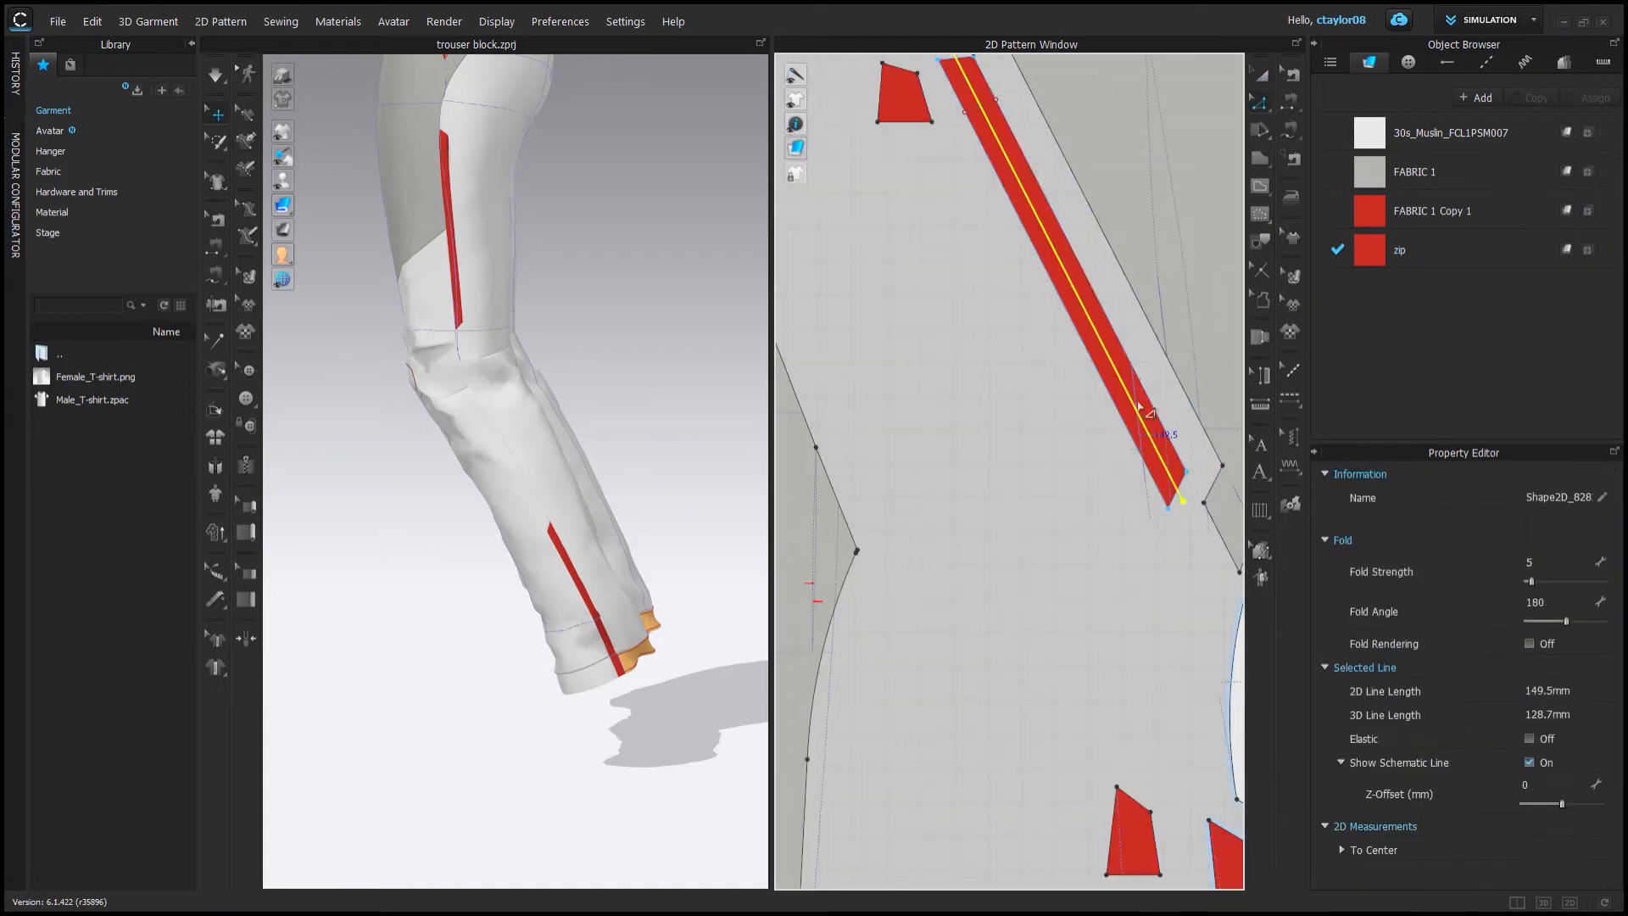
{"action": "scroll", "coordinate": [1032, 676], "scroll_direction": "down", "scroll_amount": 2}
{"action": "middle_click_drag", "start_coordinate": [1033, 675], "coordinate": [890, 220]}
{"action": "scroll", "coordinate": [1093, 424], "scroll_direction": "up", "scroll_amount": 5}
{"action": "left_click", "coordinate": [945, 384]}
{"action": "key", "text": "ctrl+c"}
{"action": "key", "text": "ctrl+v"}
{"action": "left_click", "coordinate": [978, 489]}
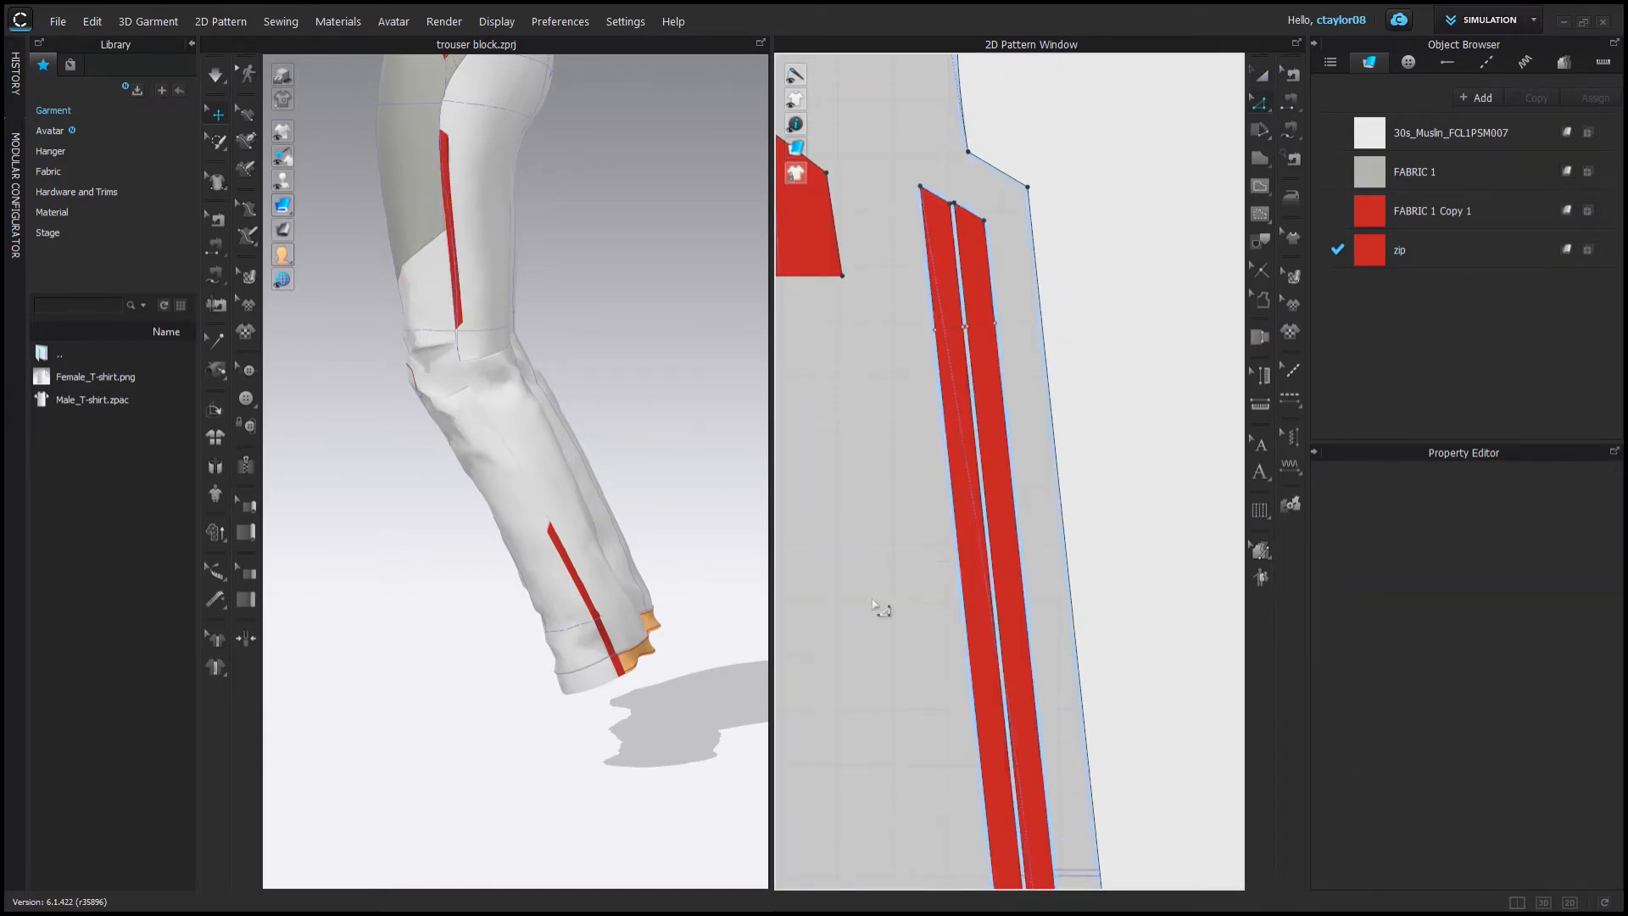
Copy and paste the lower strip piece and place the duplicate beside the original.
{"action": "scroll", "coordinate": [876, 605], "scroll_direction": "down", "scroll_amount": 4}
{"action": "left_click", "coordinate": [1009, 523]}
{"action": "key", "text": "ctrl+c"}
{"action": "key", "text": "ctrl+v"}
{"action": "left_click", "coordinate": [992, 488]}
{"action": "right_click", "coordinate": [991, 484]}
{"action": "left_click", "coordinate": [1030, 542]}
{"action": "scroll", "coordinate": [594, 644], "scroll_direction": "up", "scroll_amount": 4}
{"action": "key", "text": "space"}
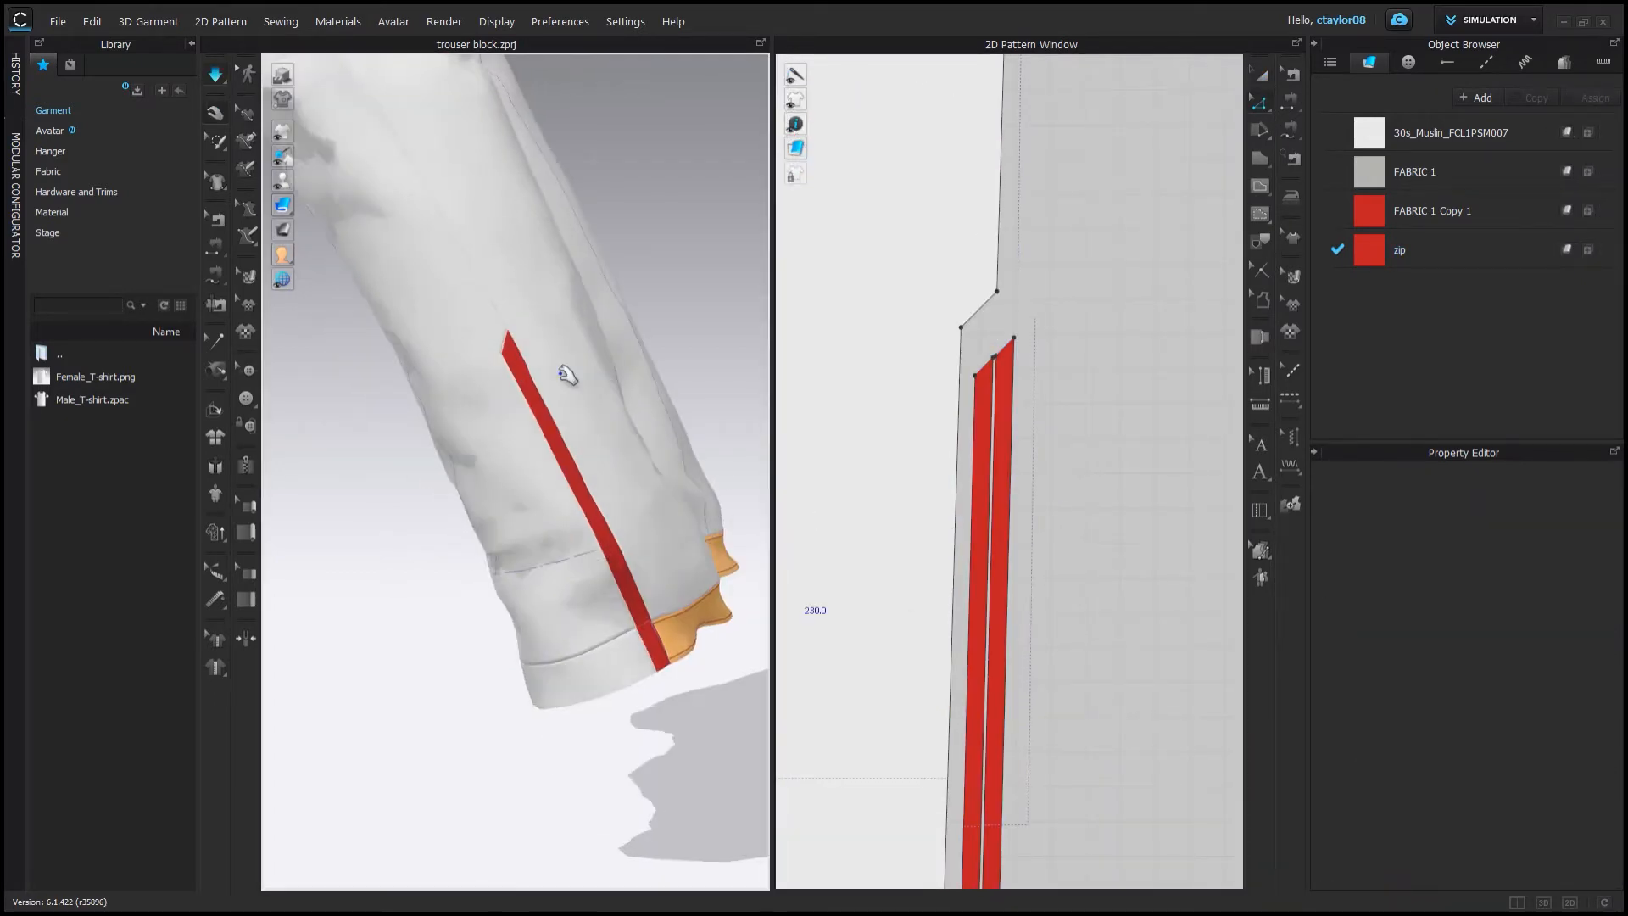
Select all the doubled strip pieces and assign them the zip fabric.
{"action": "key", "text": "space"}
{"action": "scroll", "coordinate": [1035, 537], "scroll_direction": "down", "scroll_amount": 4}
{"action": "left_click", "coordinate": [1261, 74]}
{"action": "left_click", "coordinate": [970, 498]}
{"action": "left_click", "coordinate": [953, 498], "text": "shift"}
{"action": "left_click", "coordinate": [1041, 517], "text": "shift"}
{"action": "left_click", "coordinate": [975, 127], "text": "shift"}
{"action": "scroll", "coordinate": [1581, 813], "scroll_direction": "down", "scroll_amount": 10}
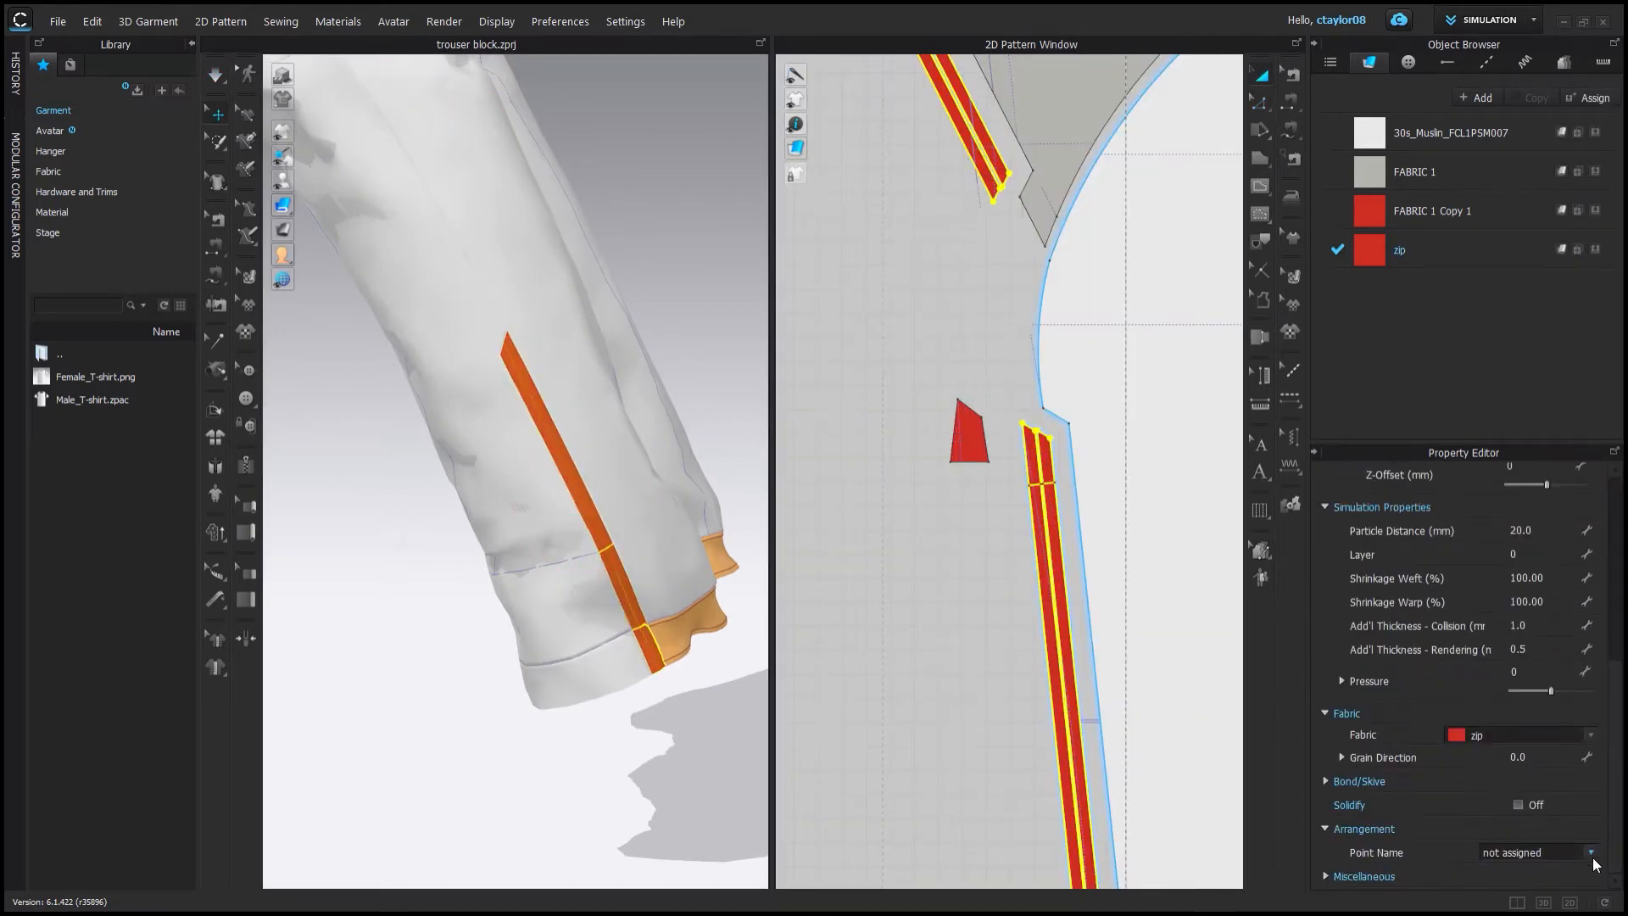
{"action": "left_click", "coordinate": [1433, 250]}
{"action": "scroll", "coordinate": [1481, 745], "scroll_direction": "down", "scroll_amount": 5}
{"action": "left_click", "coordinate": [885, 475]}
{"action": "right_click_drag", "start_coordinate": [678, 400], "coordinate": [665, 454]}
{"action": "scroll", "coordinate": [665, 455], "scroll_direction": "down", "scroll_amount": 2}
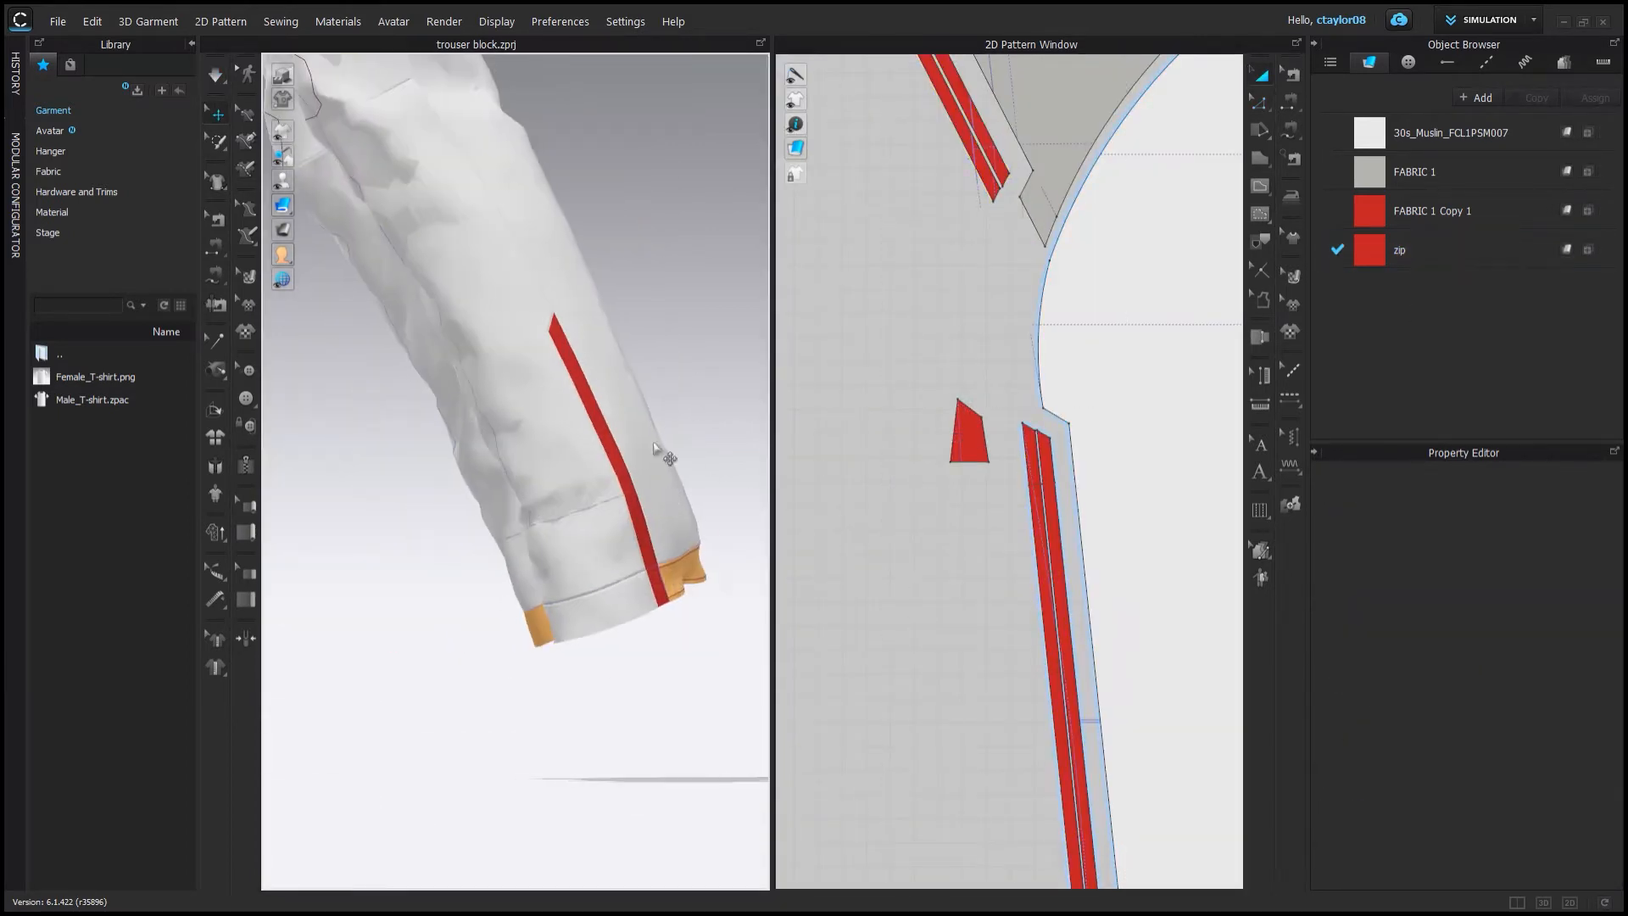
Examine the seam between the doubled strip pieces and the whole garment in both windows.
{"action": "scroll", "coordinate": [665, 454], "scroll_direction": "up", "scroll_amount": 3}
{"action": "left_click", "coordinate": [1042, 543]}
{"action": "scroll", "coordinate": [974, 516], "scroll_direction": "down", "scroll_amount": 3}
{"action": "scroll", "coordinate": [911, 507], "scroll_direction": "up", "scroll_amount": 2}
{"action": "left_click", "coordinate": [912, 507], "text": "shift"}
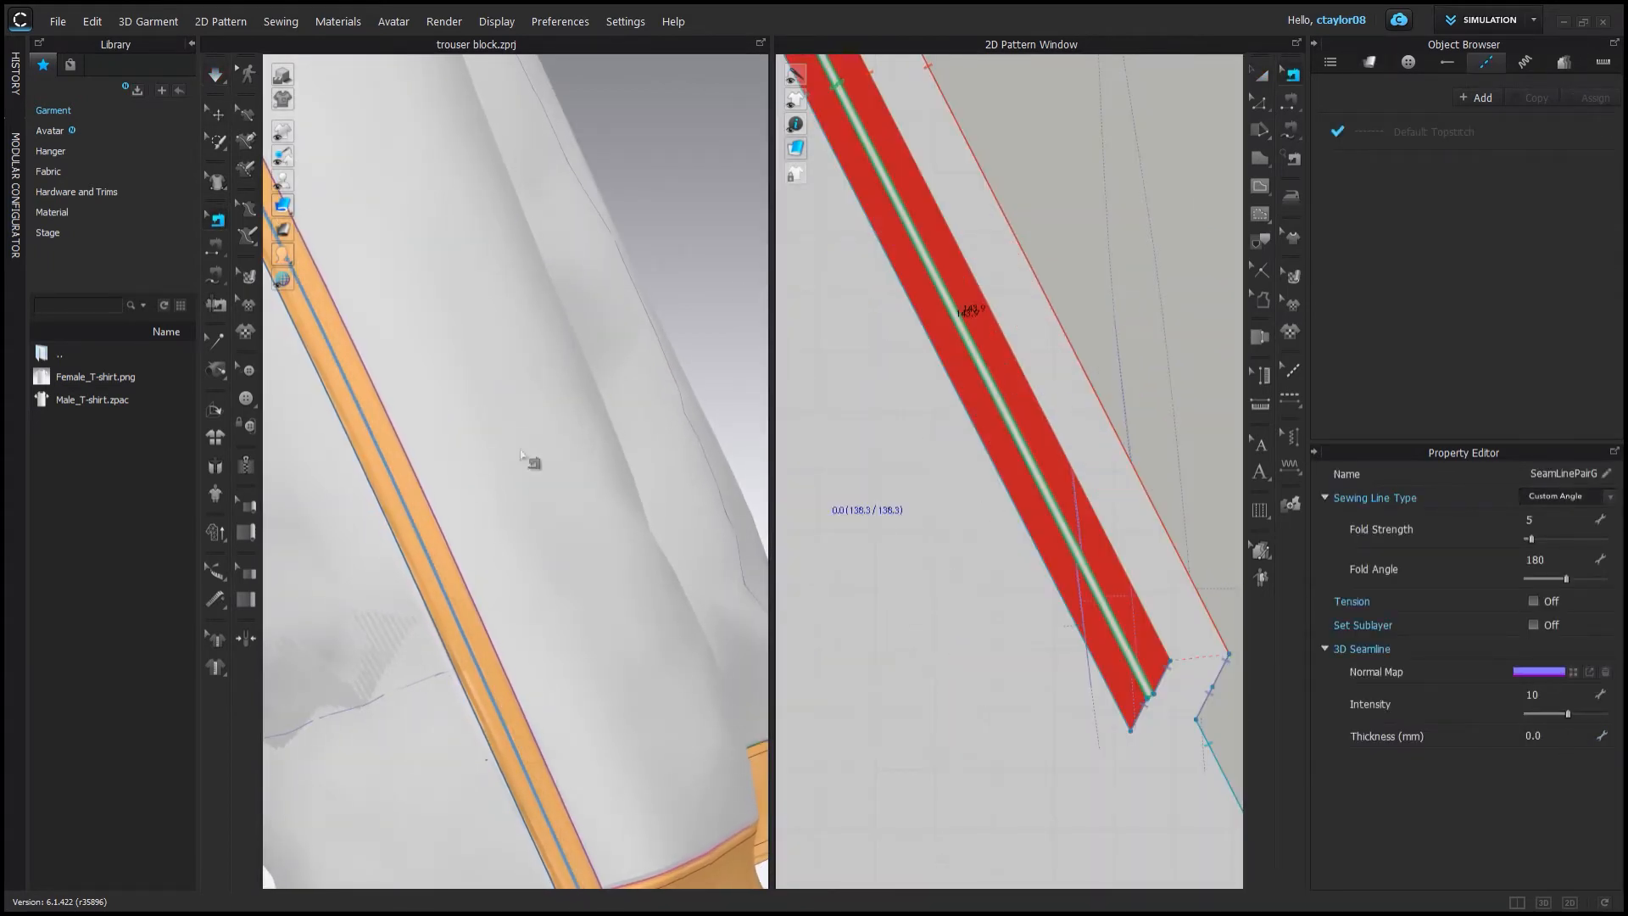
{"action": "left_click", "coordinate": [441, 415]}
{"action": "right_click_drag", "start_coordinate": [441, 415], "coordinate": [599, 421]}
{"action": "scroll", "coordinate": [599, 422], "scroll_direction": "down", "scroll_amount": 5}
{"action": "scroll", "coordinate": [981, 600], "scroll_direction": "down", "scroll_amount": 6}
Select the left-leg pattern pieces and shift them sideways in the 3D window with the move gizmo.
{"action": "scroll", "coordinate": [534, 475], "scroll_direction": "down", "scroll_amount": 3}
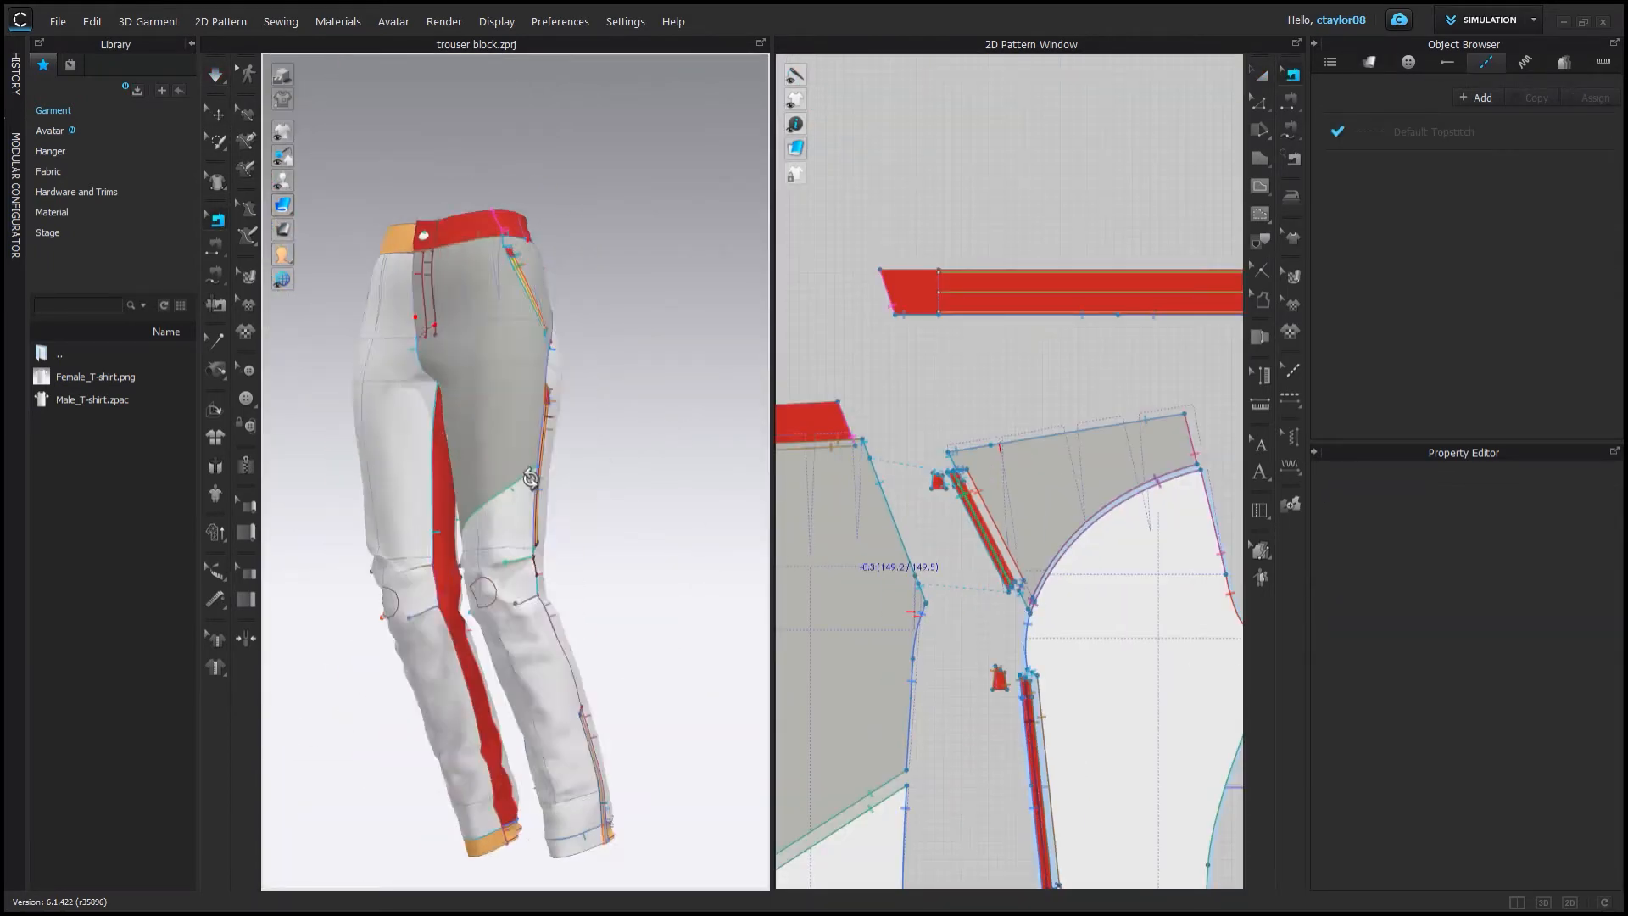
{"action": "right_click_drag", "start_coordinate": [534, 474], "coordinate": [476, 495]}
{"action": "left_click", "coordinate": [1261, 75]}
{"action": "scroll", "coordinate": [995, 367], "scroll_direction": "down", "scroll_amount": 7}
{"action": "left_click_drag", "start_coordinate": [1187, 335], "coordinate": [1070, 594]}
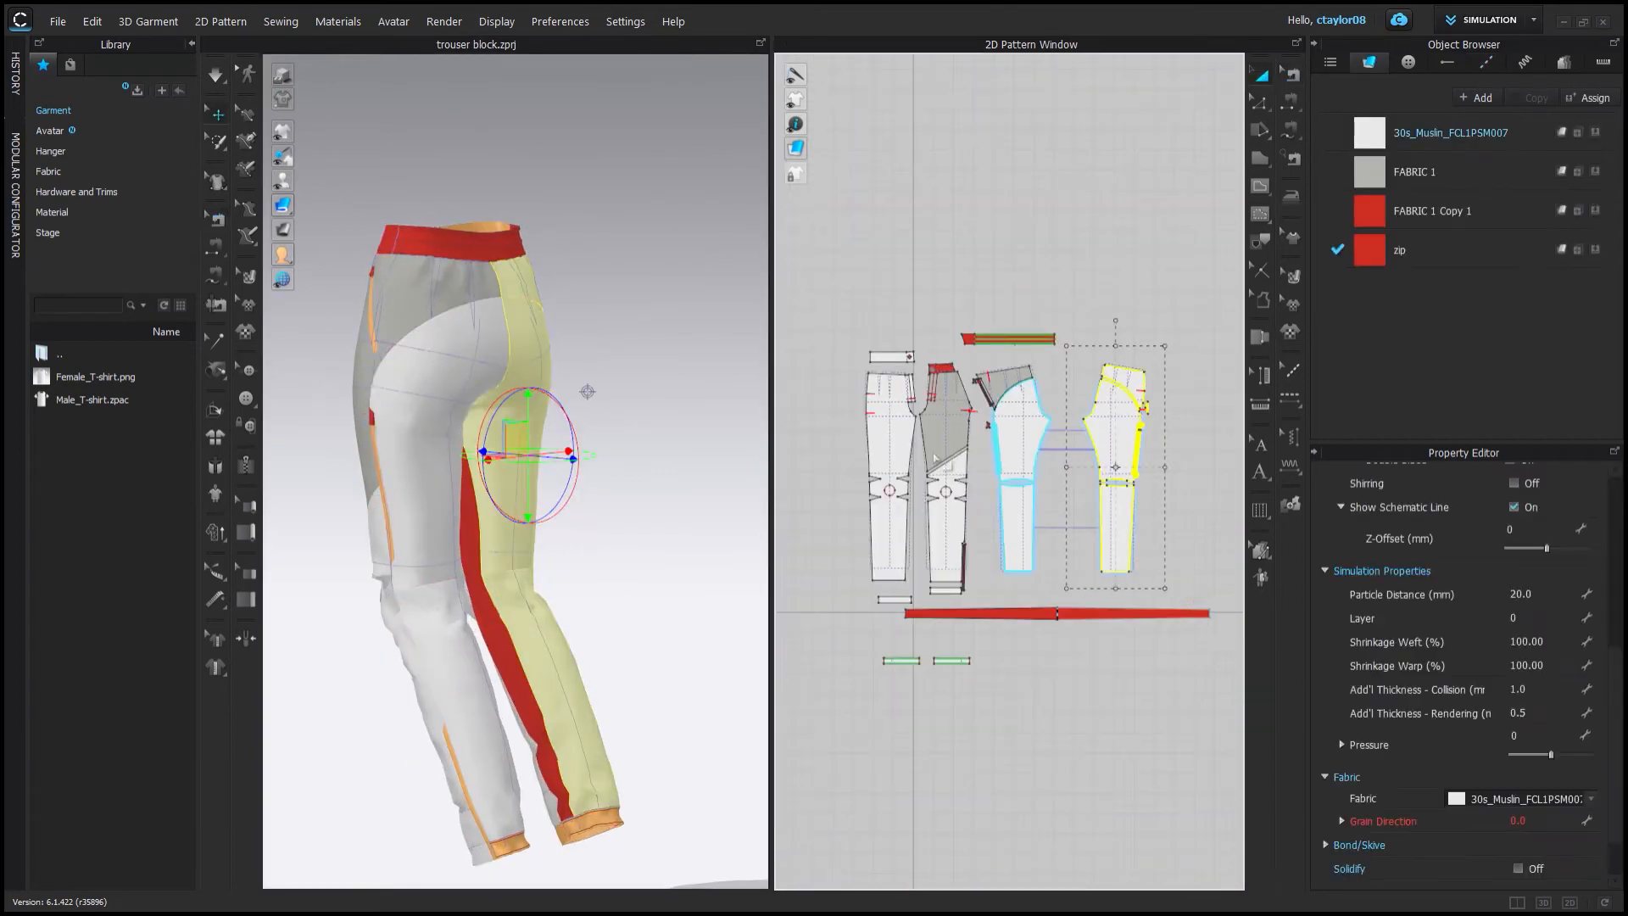
{"action": "left_click_drag", "start_coordinate": [850, 333], "coordinate": [918, 594], "text": "shift"}
{"action": "right_click_drag", "start_coordinate": [582, 553], "coordinate": [866, 585]}
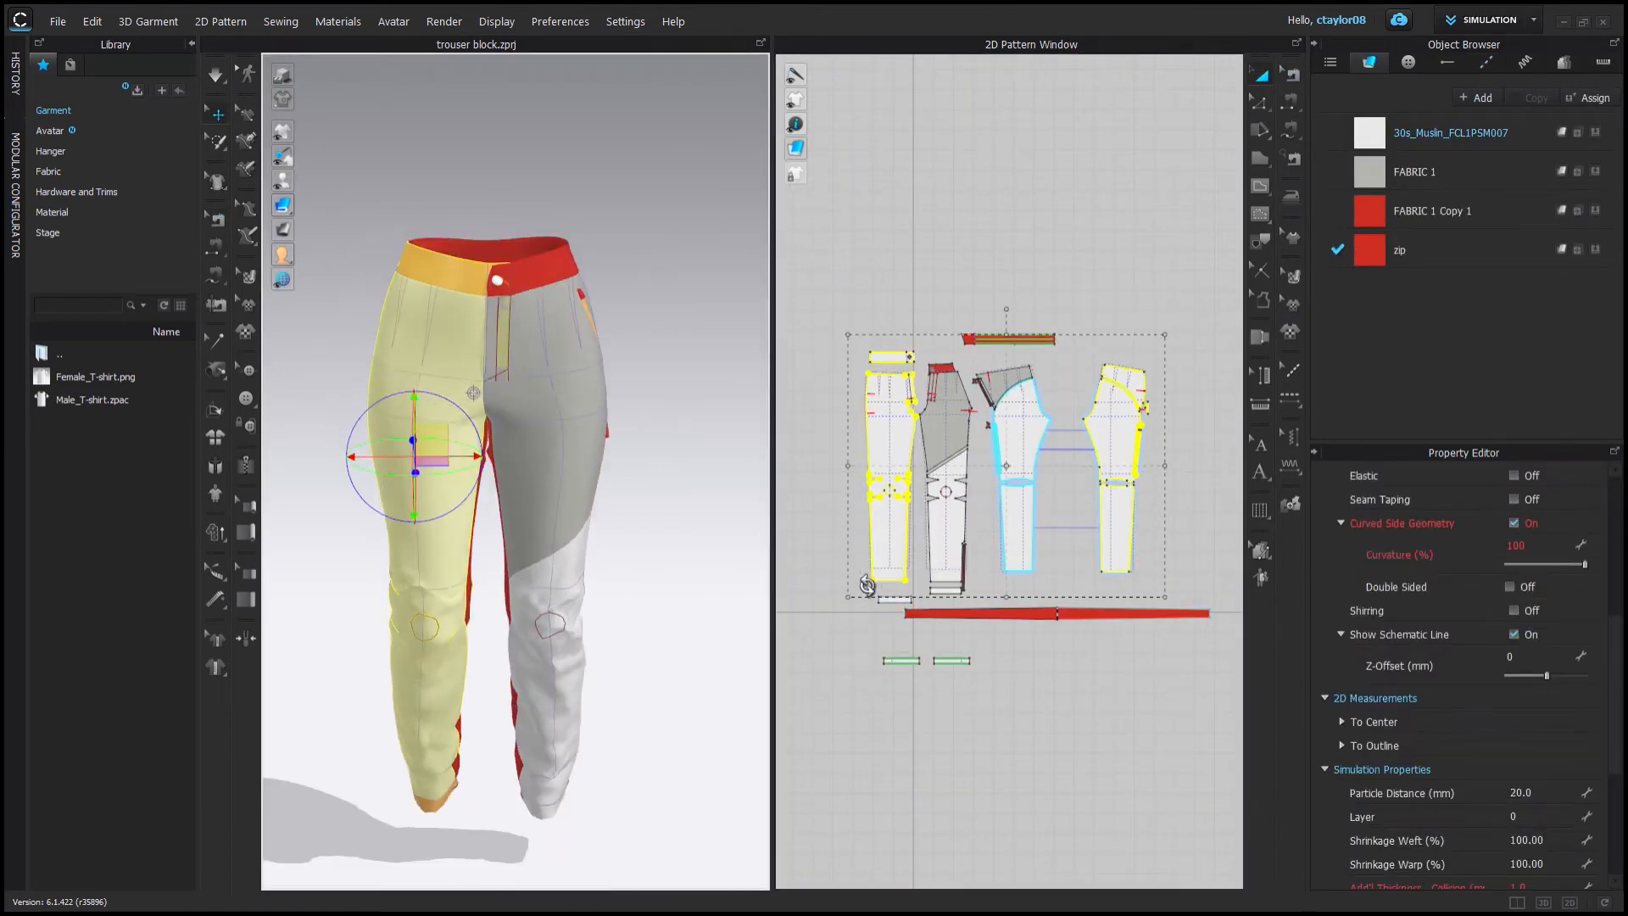
{"action": "left_click_drag", "start_coordinate": [937, 708], "coordinate": [936, 707], "text": "shift"}
{"action": "left_click_drag", "start_coordinate": [369, 525], "coordinate": [267, 527]}
{"action": "scroll", "coordinate": [454, 543], "scroll_direction": "down", "scroll_amount": 3}
{"action": "left_click_drag", "start_coordinate": [458, 520], "coordinate": [300, 520]}
{"action": "scroll", "coordinate": [882, 436], "scroll_direction": "down", "scroll_amount": 6}
{"action": "left_click_drag", "start_coordinate": [886, 445], "coordinate": [886, 276]}
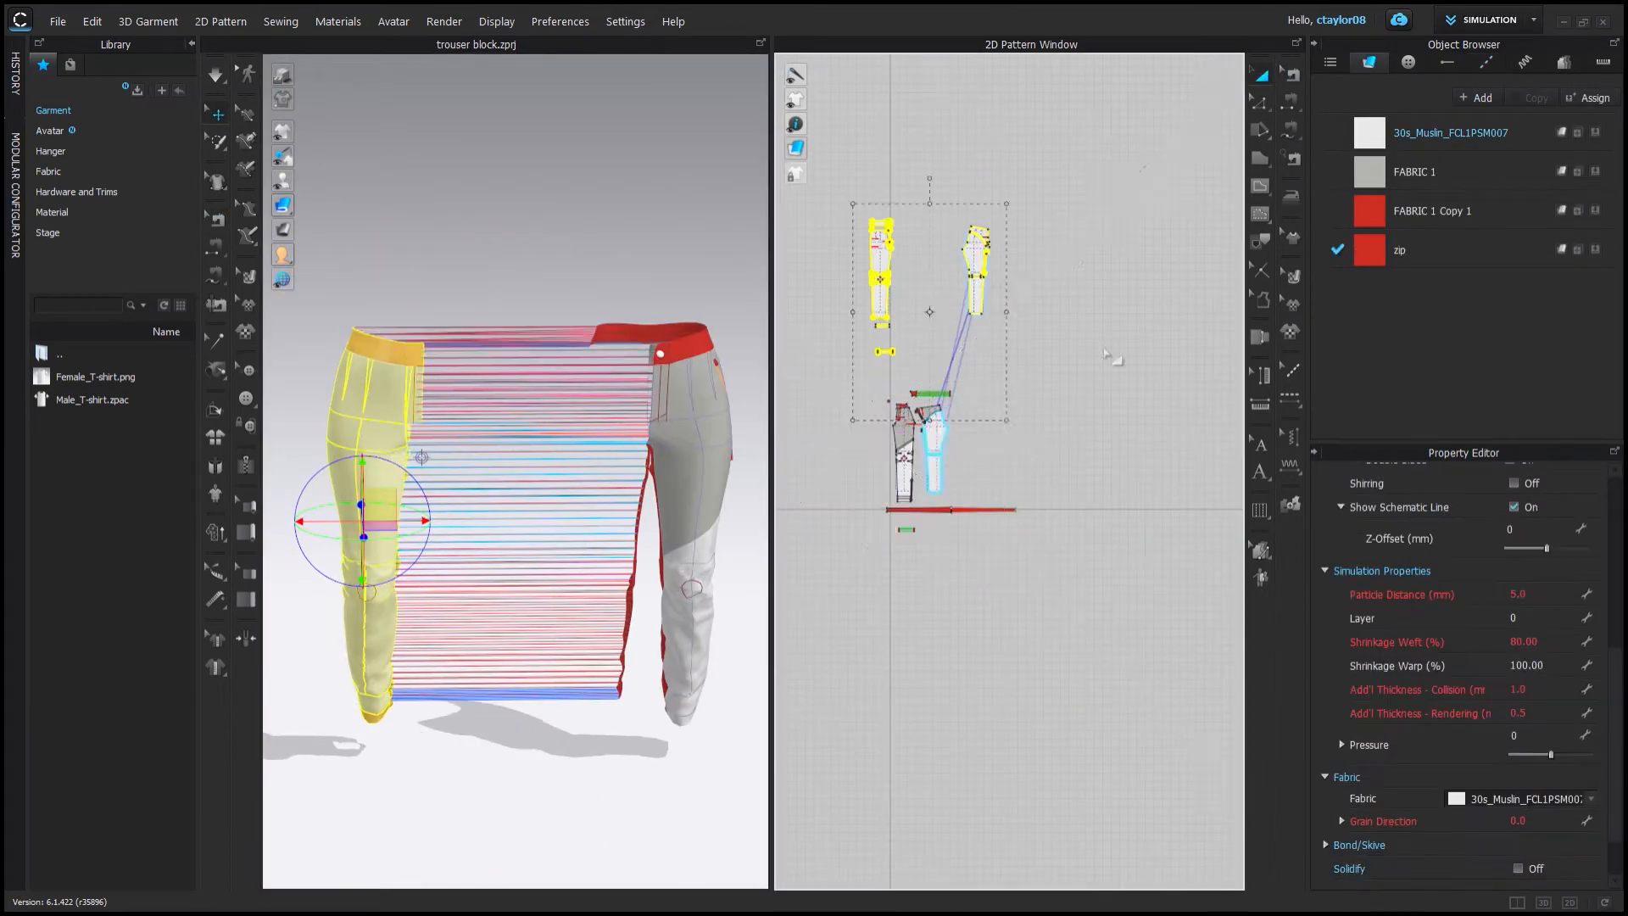
Select the right-leg pieces and move them back beside the other leg with the gizmo.
{"action": "left_click", "coordinate": [1119, 360]}
{"action": "scroll", "coordinate": [1162, 399], "scroll_direction": "up", "scroll_amount": 6}
{"action": "left_click_drag", "start_coordinate": [1142, 623], "coordinate": [1111, 701]}
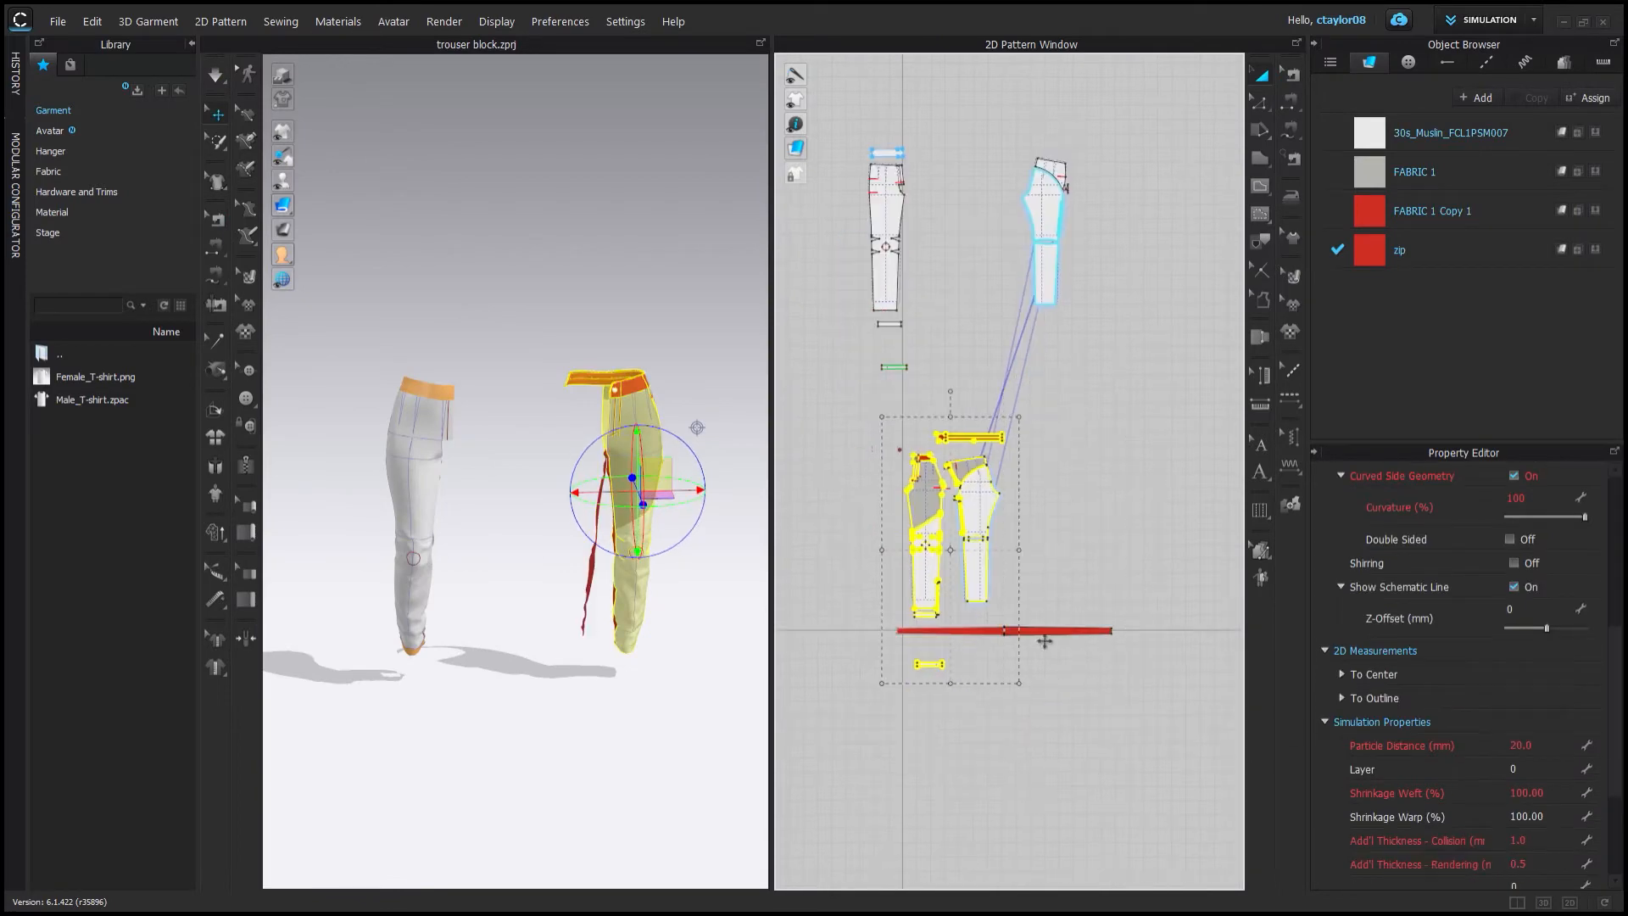
{"action": "left_click_drag", "start_coordinate": [689, 492], "coordinate": [544, 491]}
{"action": "scroll", "coordinate": [509, 520], "scroll_direction": "up", "scroll_amount": 5}
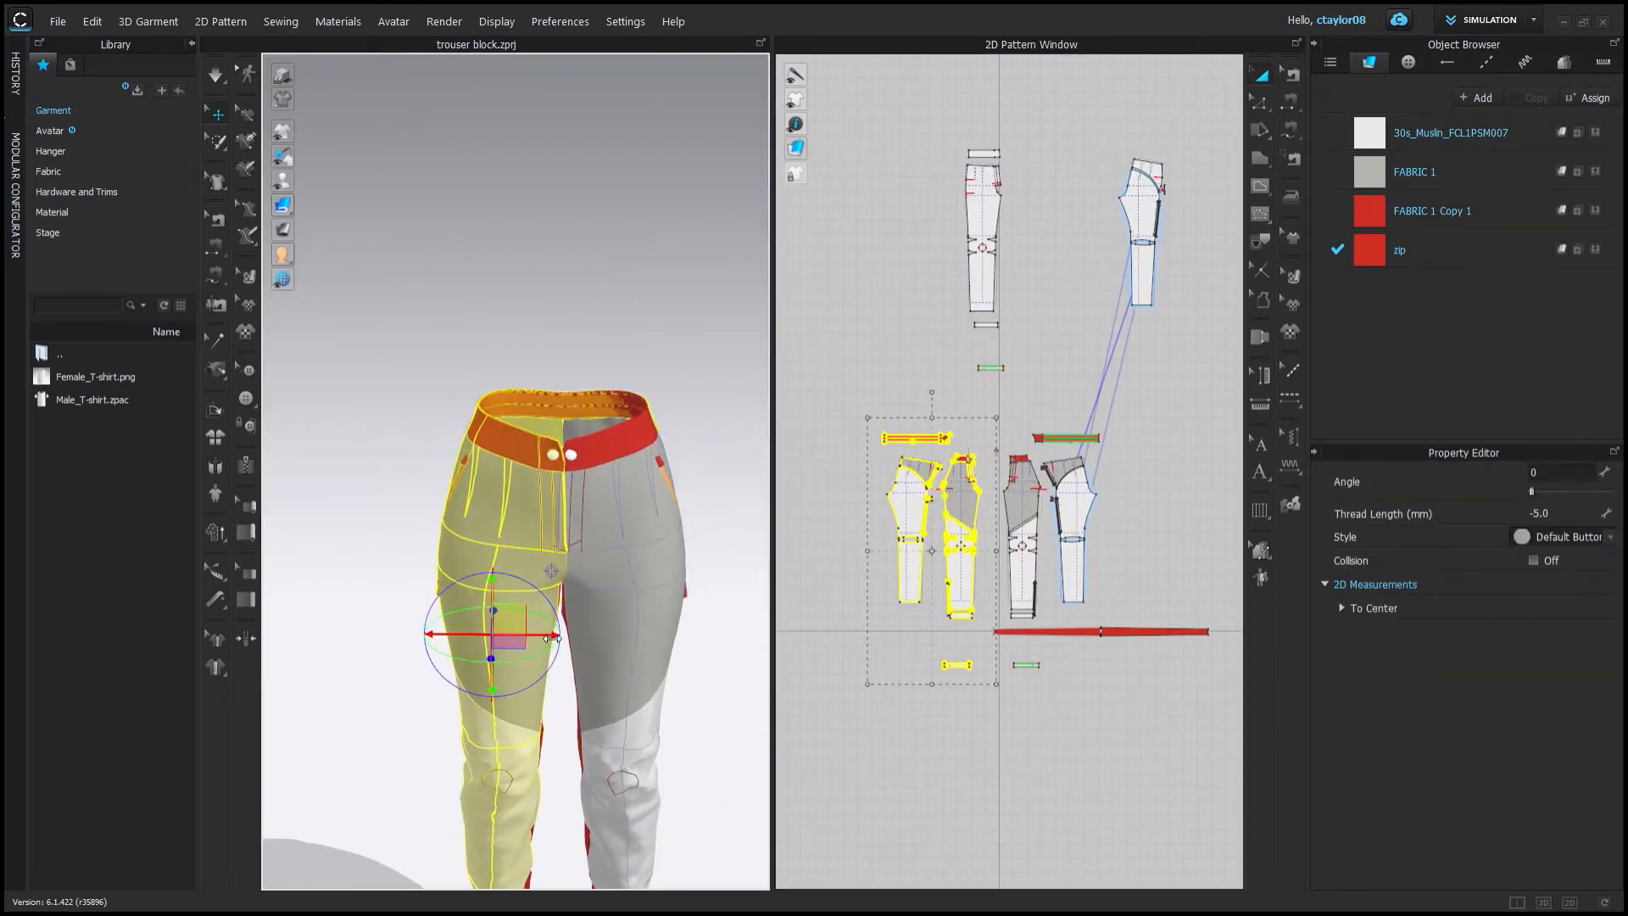
Inspect the ends of the waist strip and the doubled strip pieces in the pattern window.
{"action": "left_click_drag", "start_coordinate": [552, 637], "coordinate": [550, 637]}
{"action": "left_click", "coordinate": [1017, 392]}
{"action": "scroll", "coordinate": [1102, 479], "scroll_direction": "up", "scroll_amount": 4}
{"action": "middle_click_drag", "start_coordinate": [801, 428], "coordinate": [1067, 474]}
{"action": "scroll", "coordinate": [1066, 475], "scroll_direction": "up", "scroll_amount": 6}
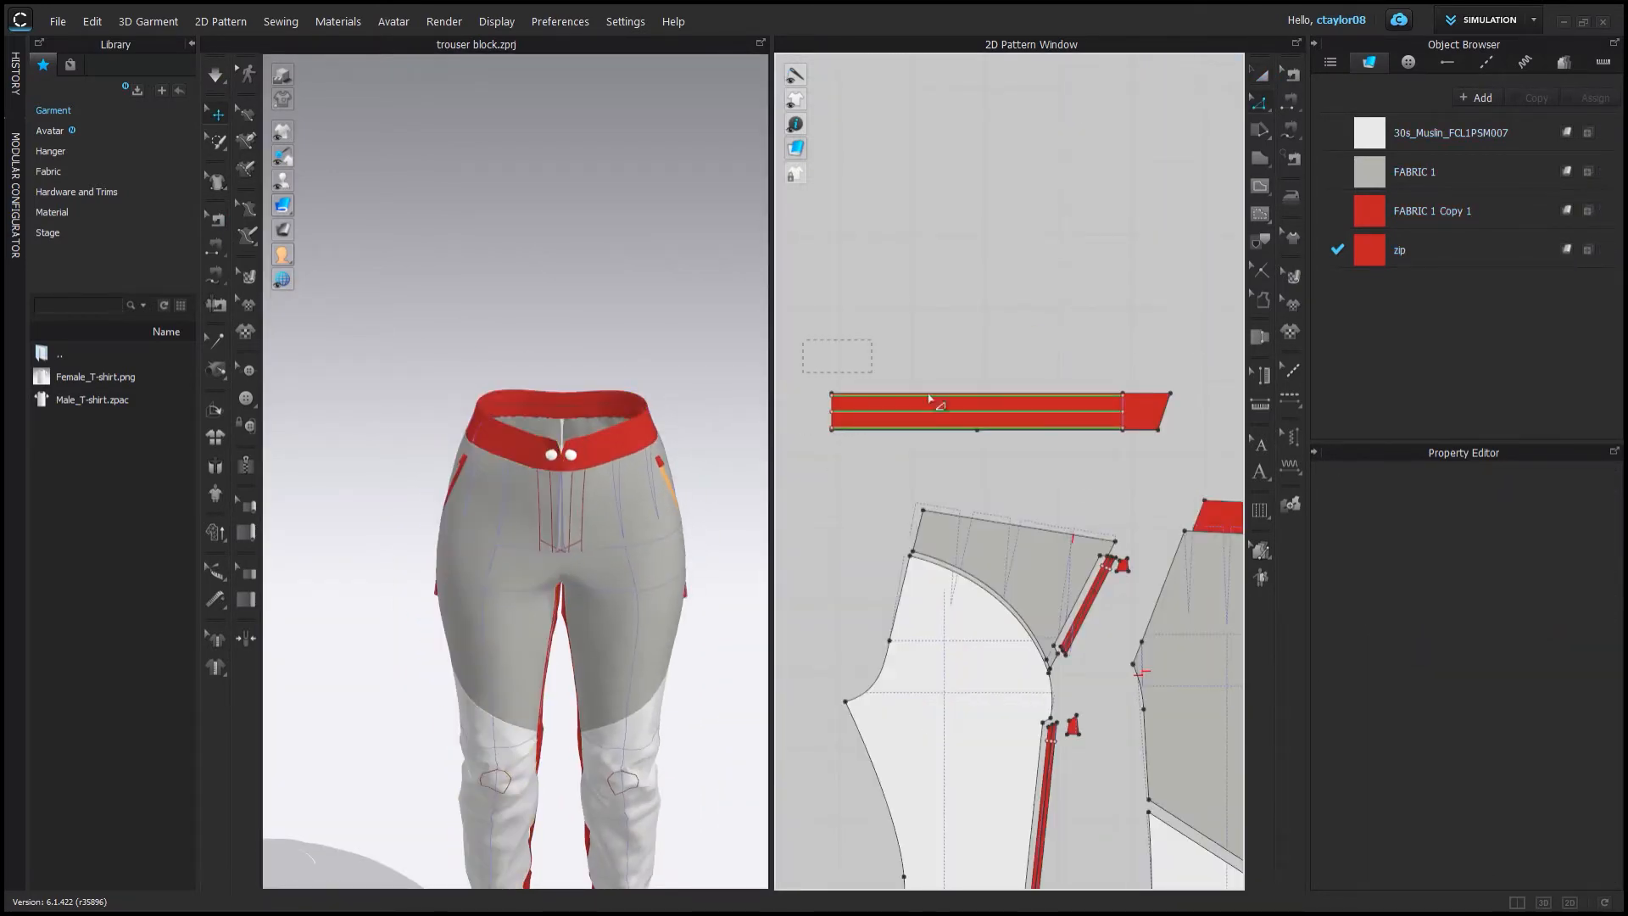
{"action": "left_click", "coordinate": [930, 398]}
{"action": "scroll", "coordinate": [1181, 298], "scroll_direction": "down", "scroll_amount": 5}
{"action": "left_click", "coordinate": [1199, 359]}
{"action": "scroll", "coordinate": [1204, 348], "scroll_direction": "up", "scroll_amount": 8}
{"action": "left_click_drag", "start_coordinate": [1014, 436], "coordinate": [1043, 436]}
{"action": "scroll", "coordinate": [1008, 439], "scroll_direction": "up", "scroll_amount": 6}
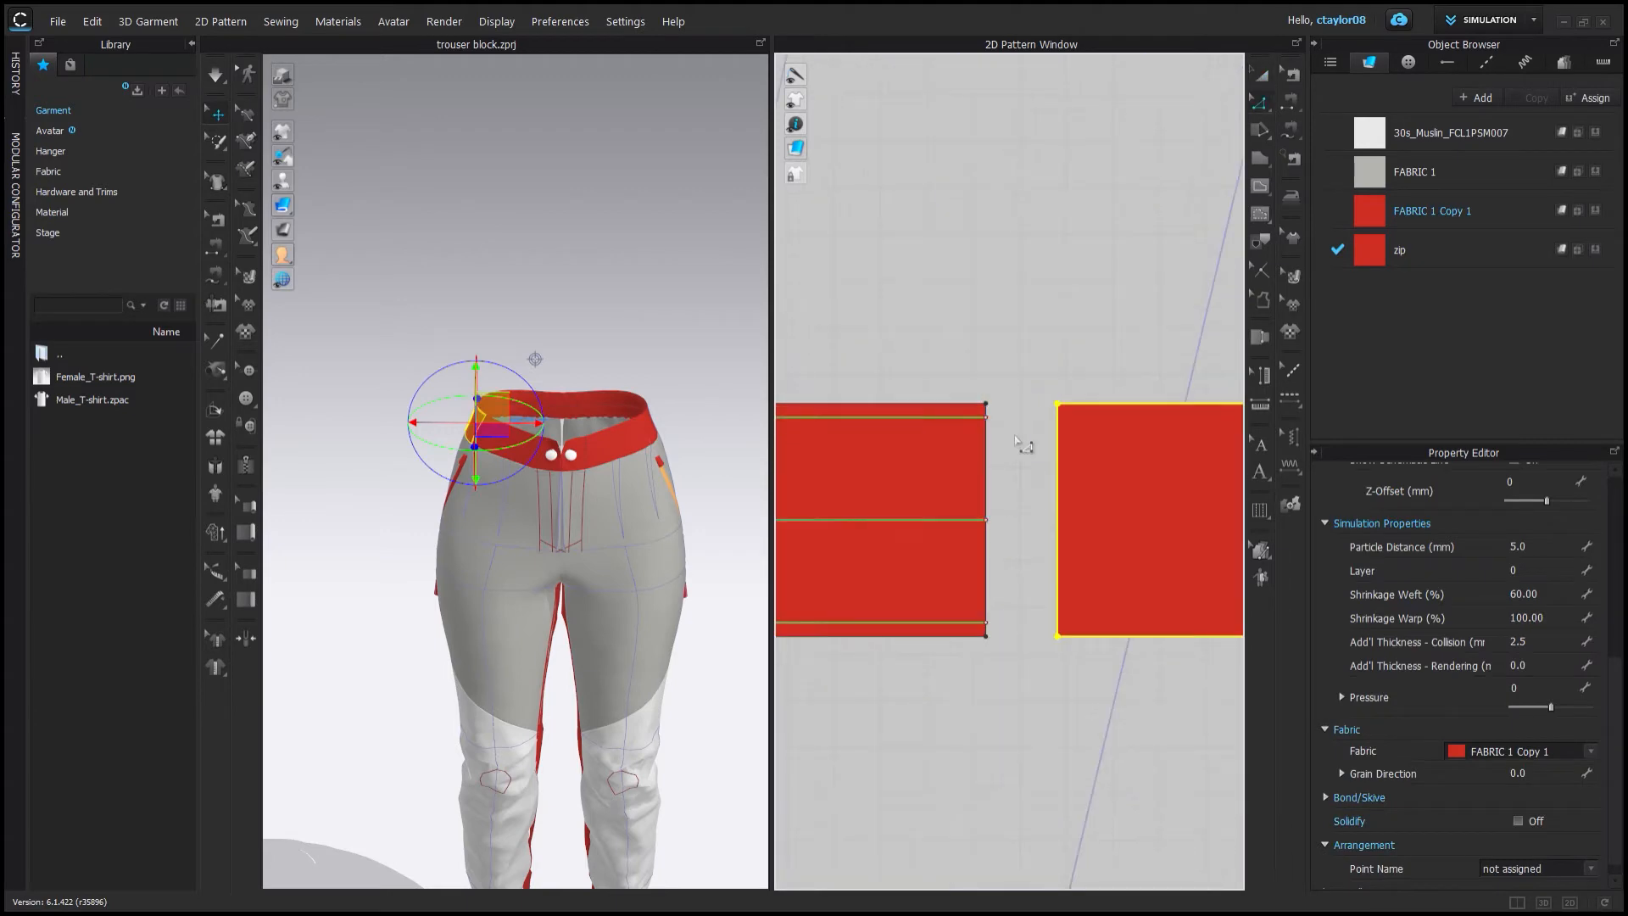
{"action": "left_click", "coordinate": [985, 416]}
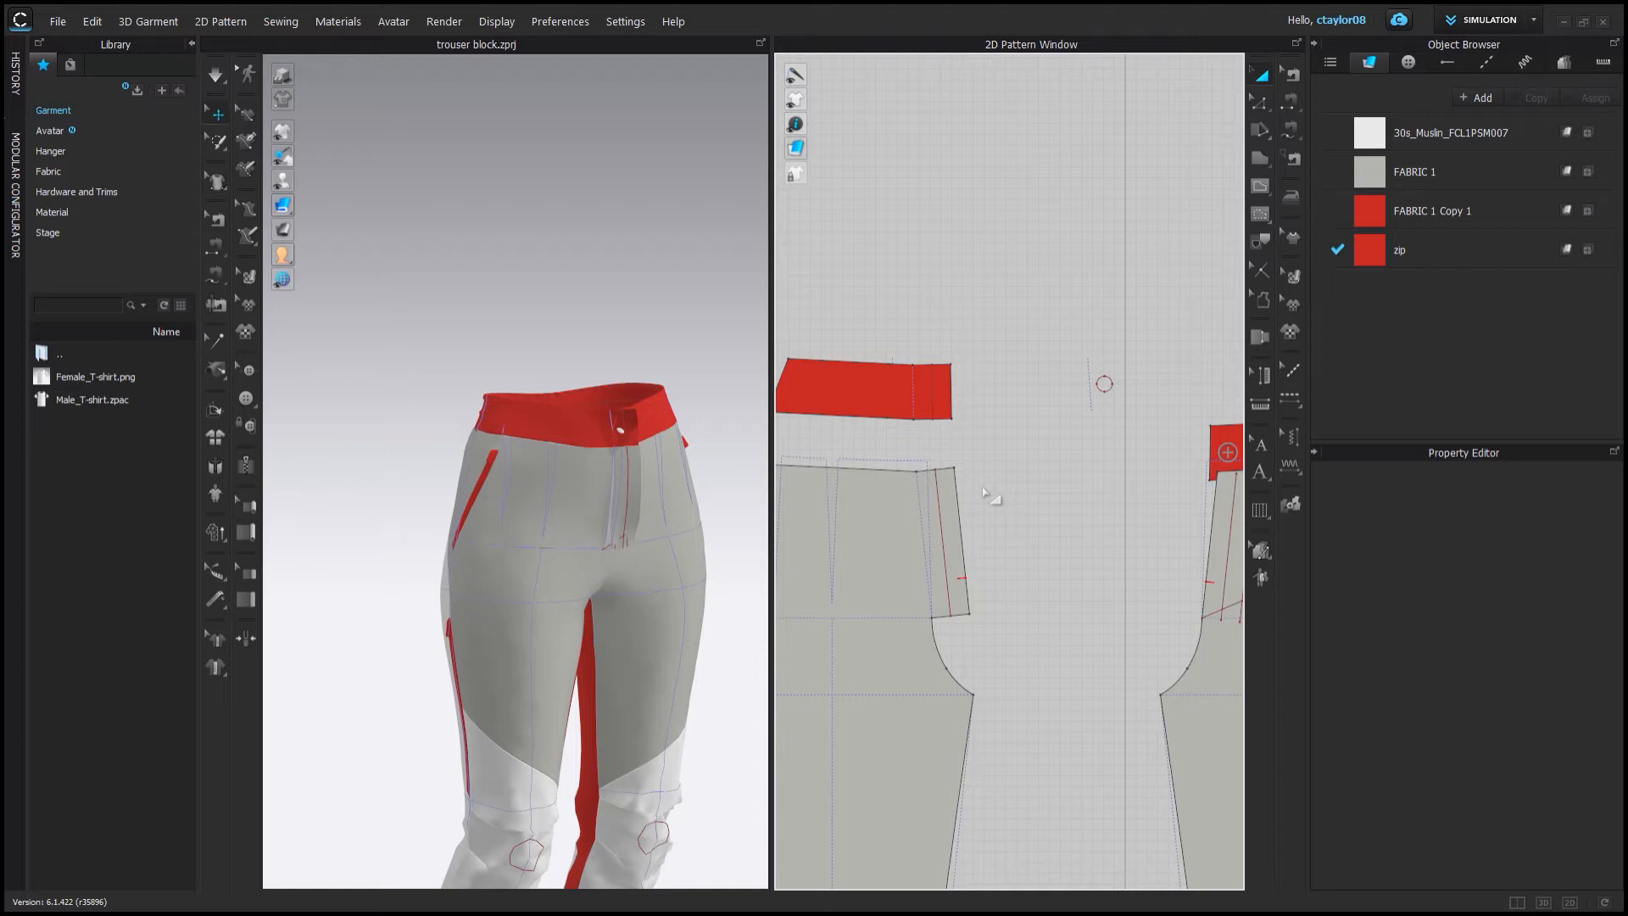
Sew the front crotch curves together and join the fly edges with free sewing.
{"action": "scroll", "coordinate": [988, 494], "scroll_direction": "down", "scroll_amount": 5}
{"action": "right_click_drag", "start_coordinate": [645, 534], "coordinate": [540, 531]}
{"action": "scroll", "coordinate": [934, 308], "scroll_direction": "up", "scroll_amount": 6}
{"action": "key", "text": "m"}
{"action": "middle_click_drag", "start_coordinate": [908, 378], "coordinate": [838, 277]}
{"action": "left_click", "coordinate": [847, 378]}
{"action": "left_click", "coordinate": [892, 461]}
{"action": "left_click", "coordinate": [1141, 378]}
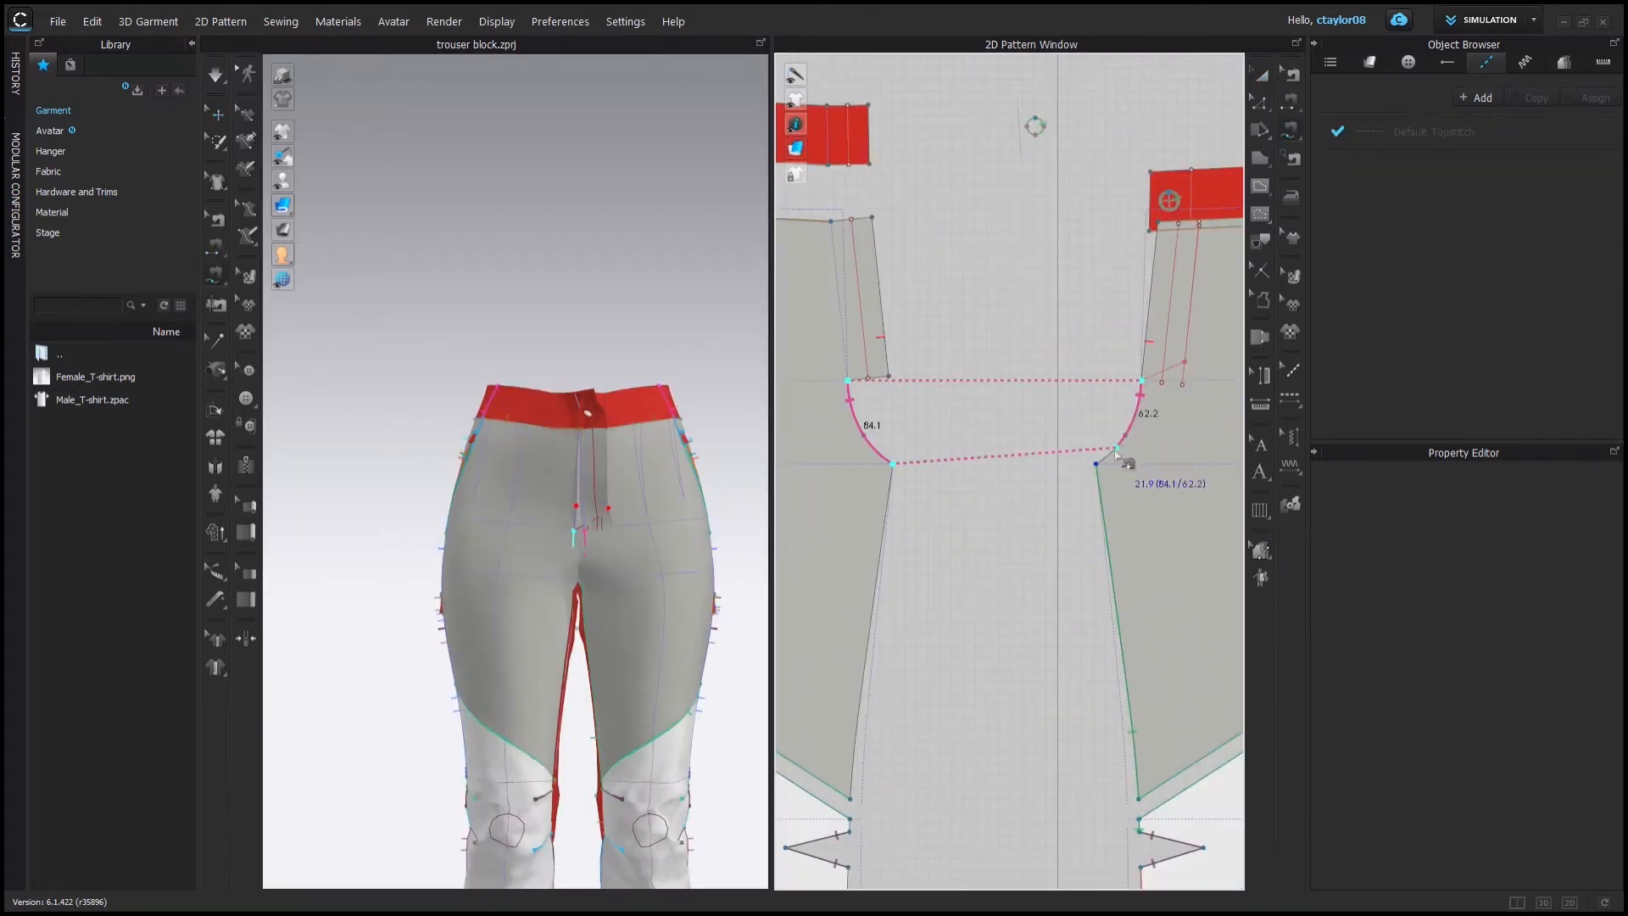
{"action": "left_click", "coordinate": [1097, 462]}
{"action": "left_click", "coordinate": [858, 283]}
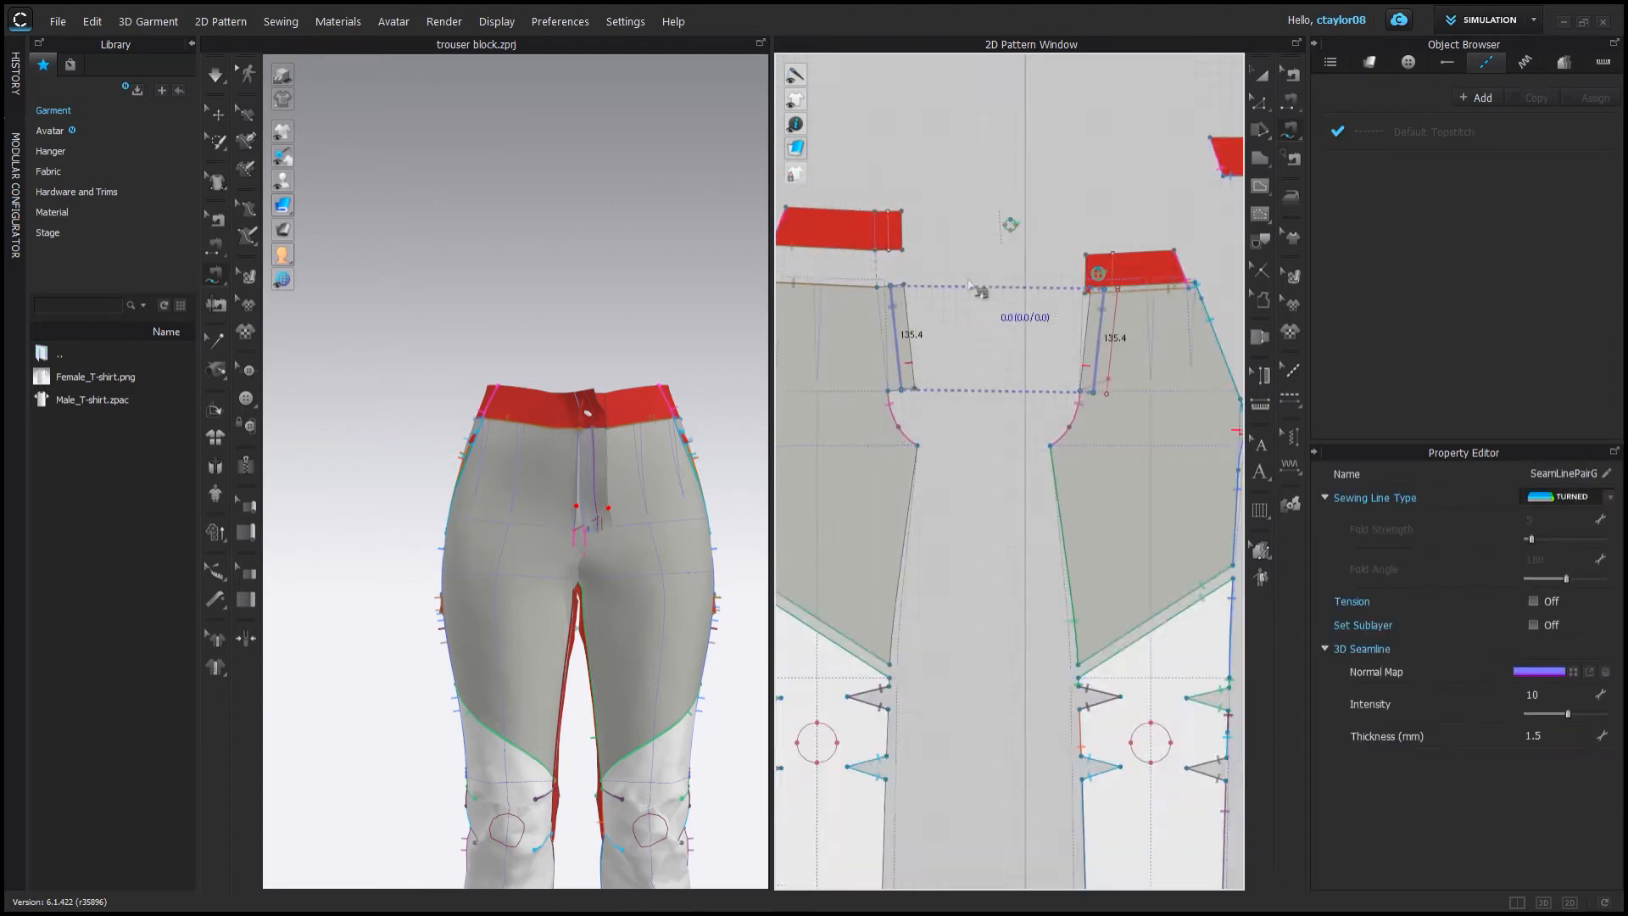
{"action": "scroll", "coordinate": [872, 356], "scroll_direction": "down", "scroll_amount": 4}
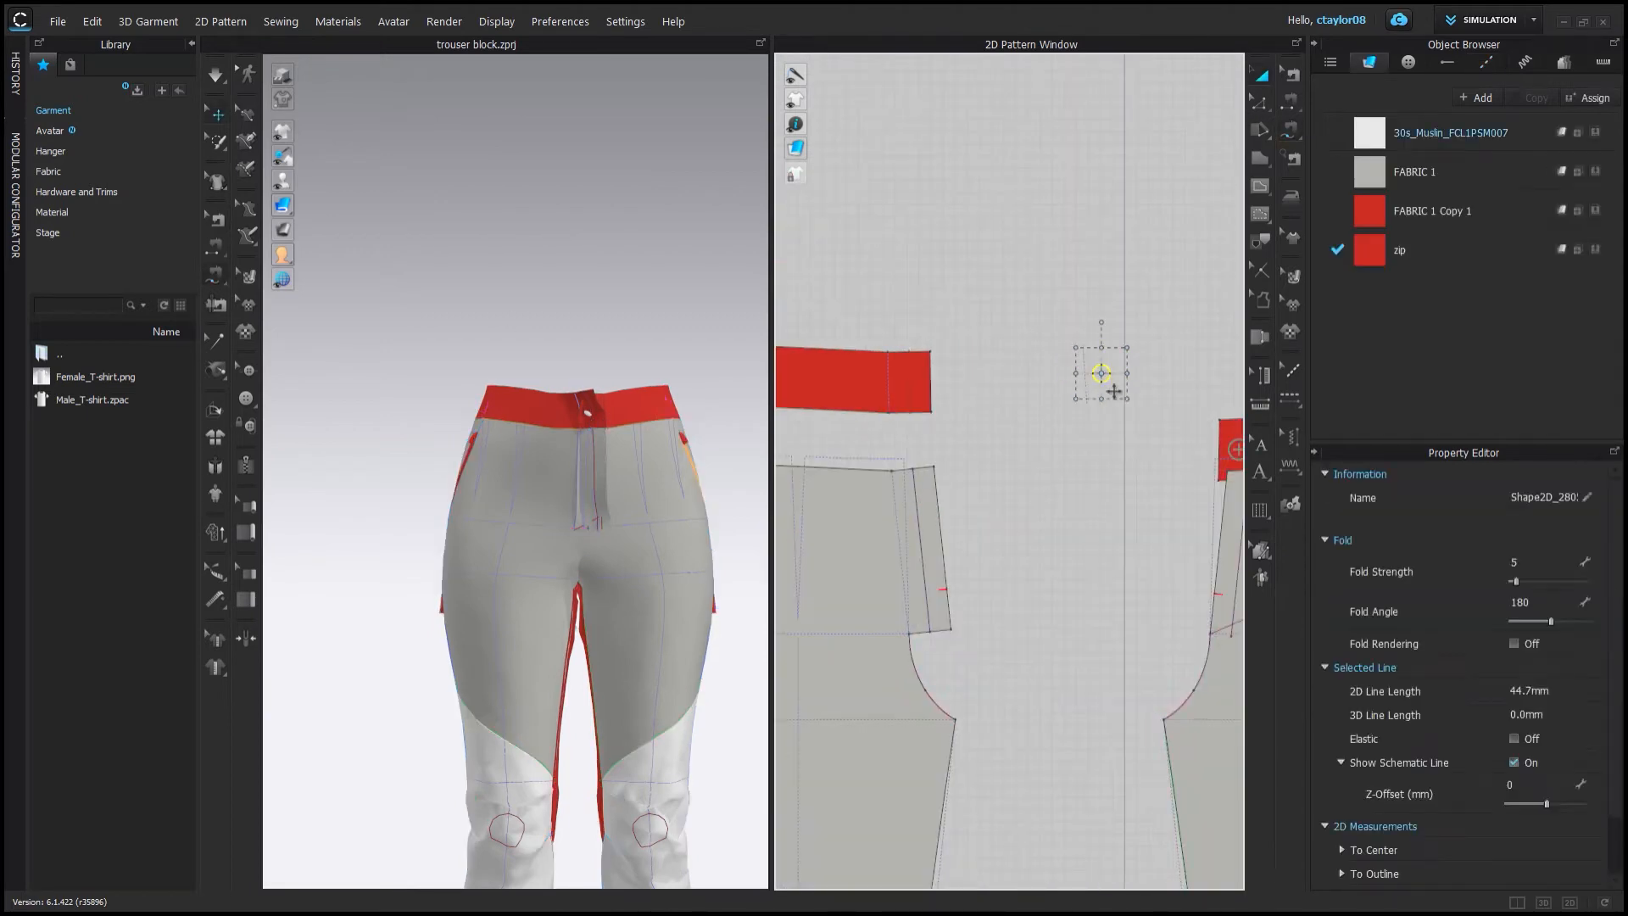
{"action": "left_click", "coordinate": [887, 381]}
{"action": "scroll", "coordinate": [847, 365], "scroll_direction": "up", "scroll_amount": 4}
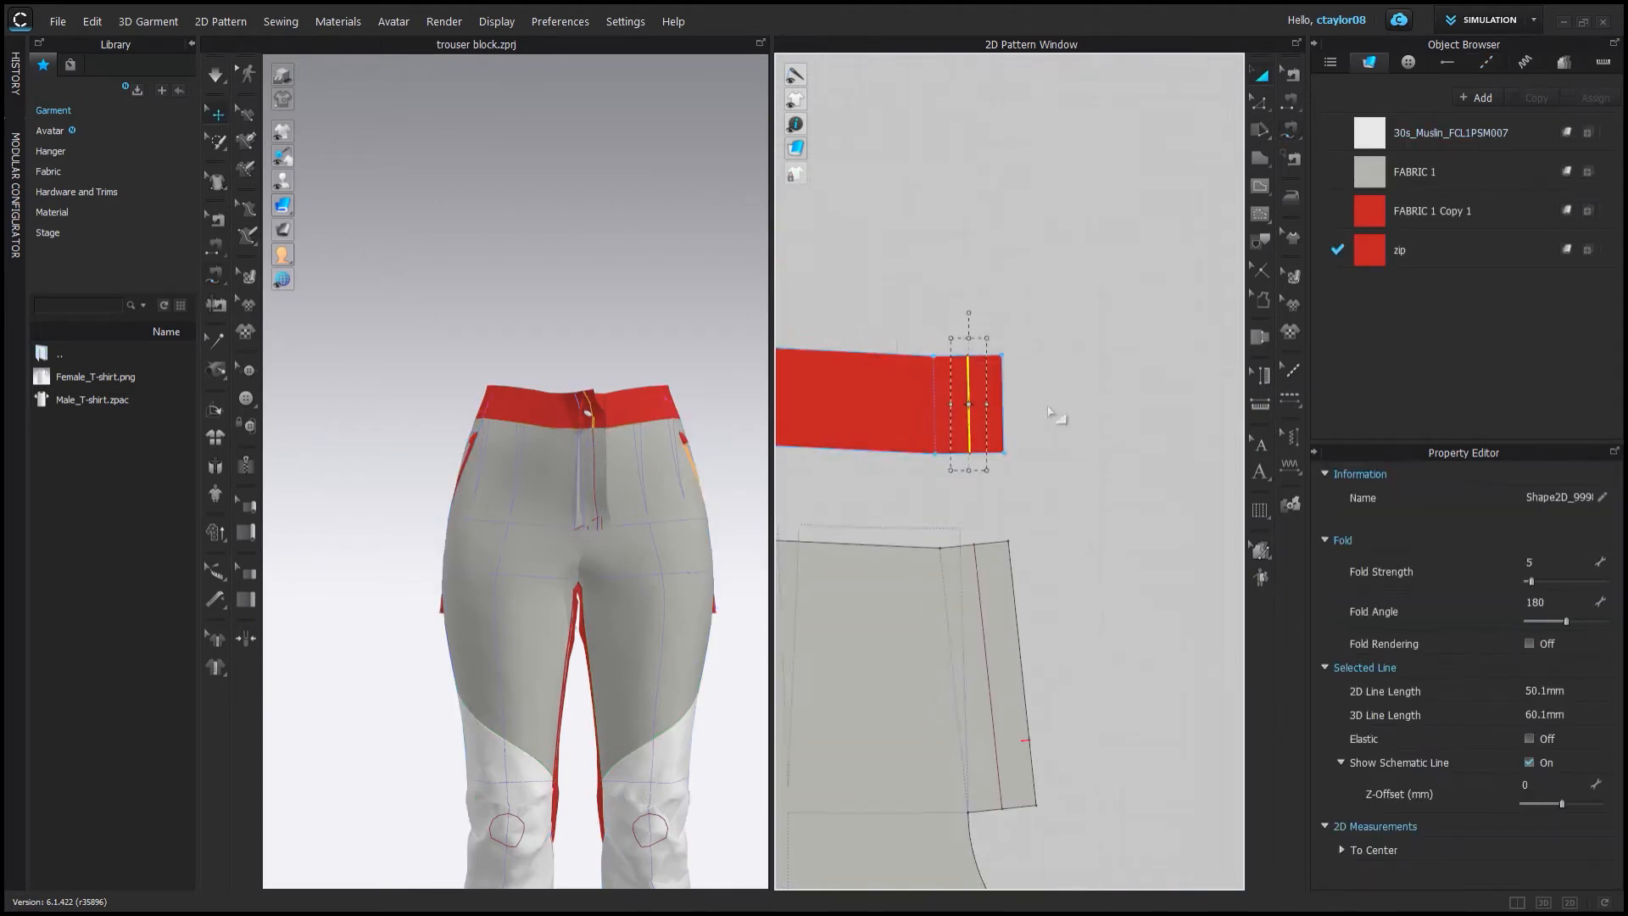
{"action": "scroll", "coordinate": [1058, 417], "scroll_direction": "down", "scroll_amount": 5}
{"action": "left_click", "coordinate": [1039, 399]}
{"action": "left_click_drag", "start_coordinate": [1039, 400], "coordinate": [875, 374]}
{"action": "scroll", "coordinate": [887, 396], "scroll_direction": "up", "scroll_amount": 6}
{"action": "key", "text": "ctrl+z"}
{"action": "scroll", "coordinate": [932, 373], "scroll_direction": "down", "scroll_amount": 5}
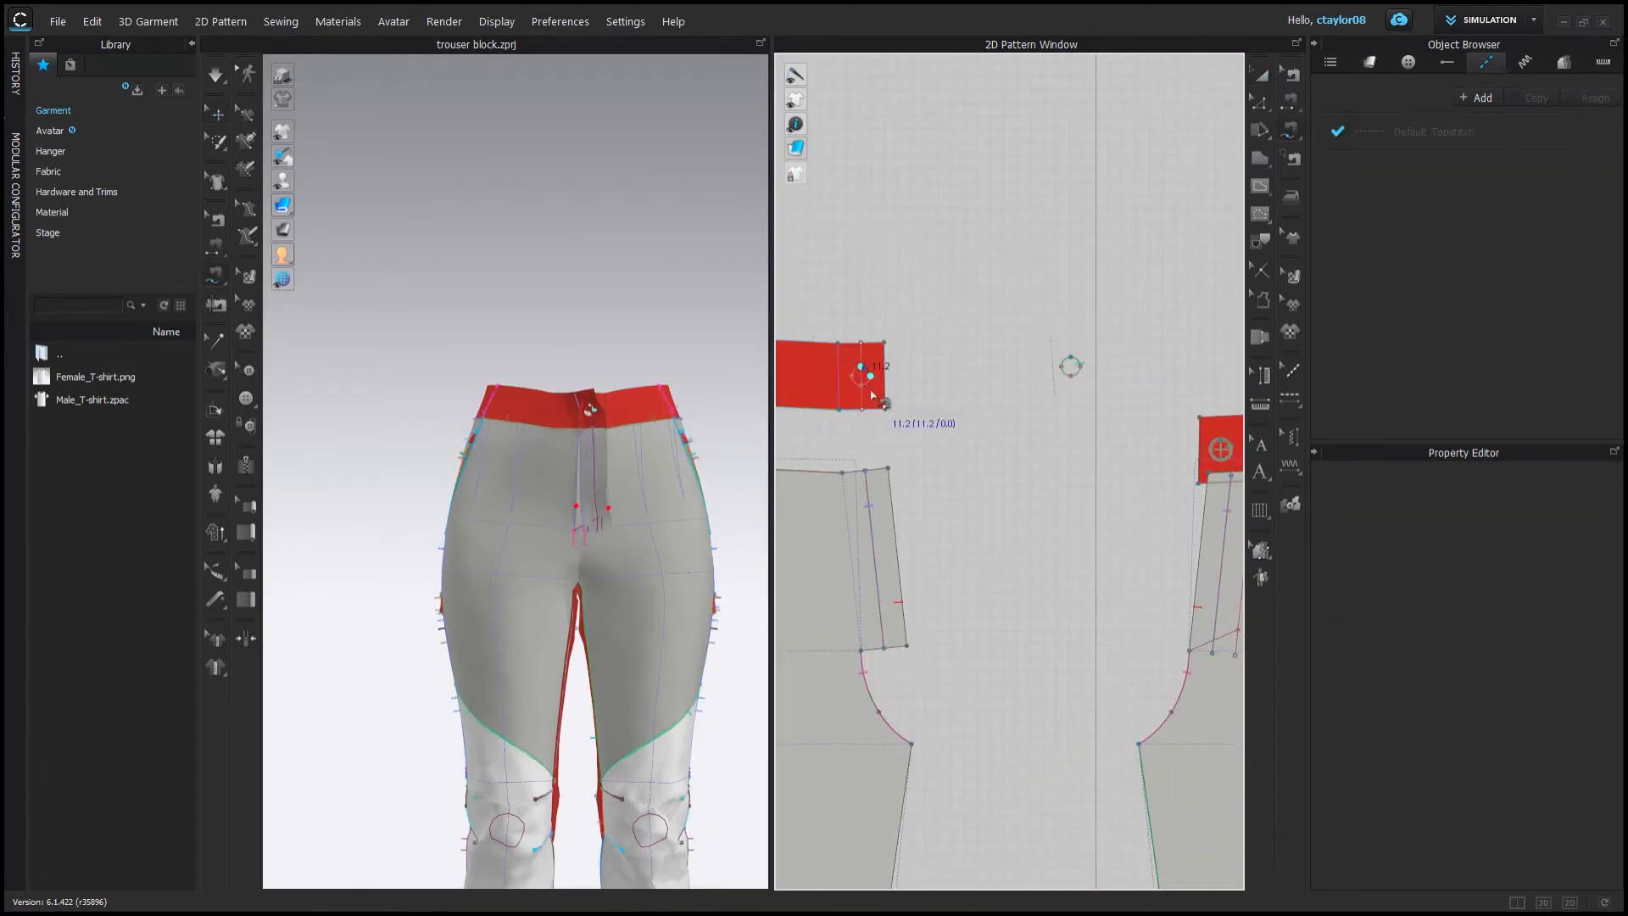
Sew the short end of the waist strip to the matching front waist edge.
{"action": "left_click", "coordinate": [860, 366]}
{"action": "scroll", "coordinate": [865, 382], "scroll_direction": "down", "scroll_amount": 4}
{"action": "scroll", "coordinate": [1014, 424], "scroll_direction": "up", "scroll_amount": 8}
{"action": "scroll", "coordinate": [1014, 446], "scroll_direction": "down", "scroll_amount": 5}
{"action": "left_click", "coordinate": [217, 218]}
{"action": "middle_click_drag", "start_coordinate": [836, 421], "coordinate": [1125, 448]}
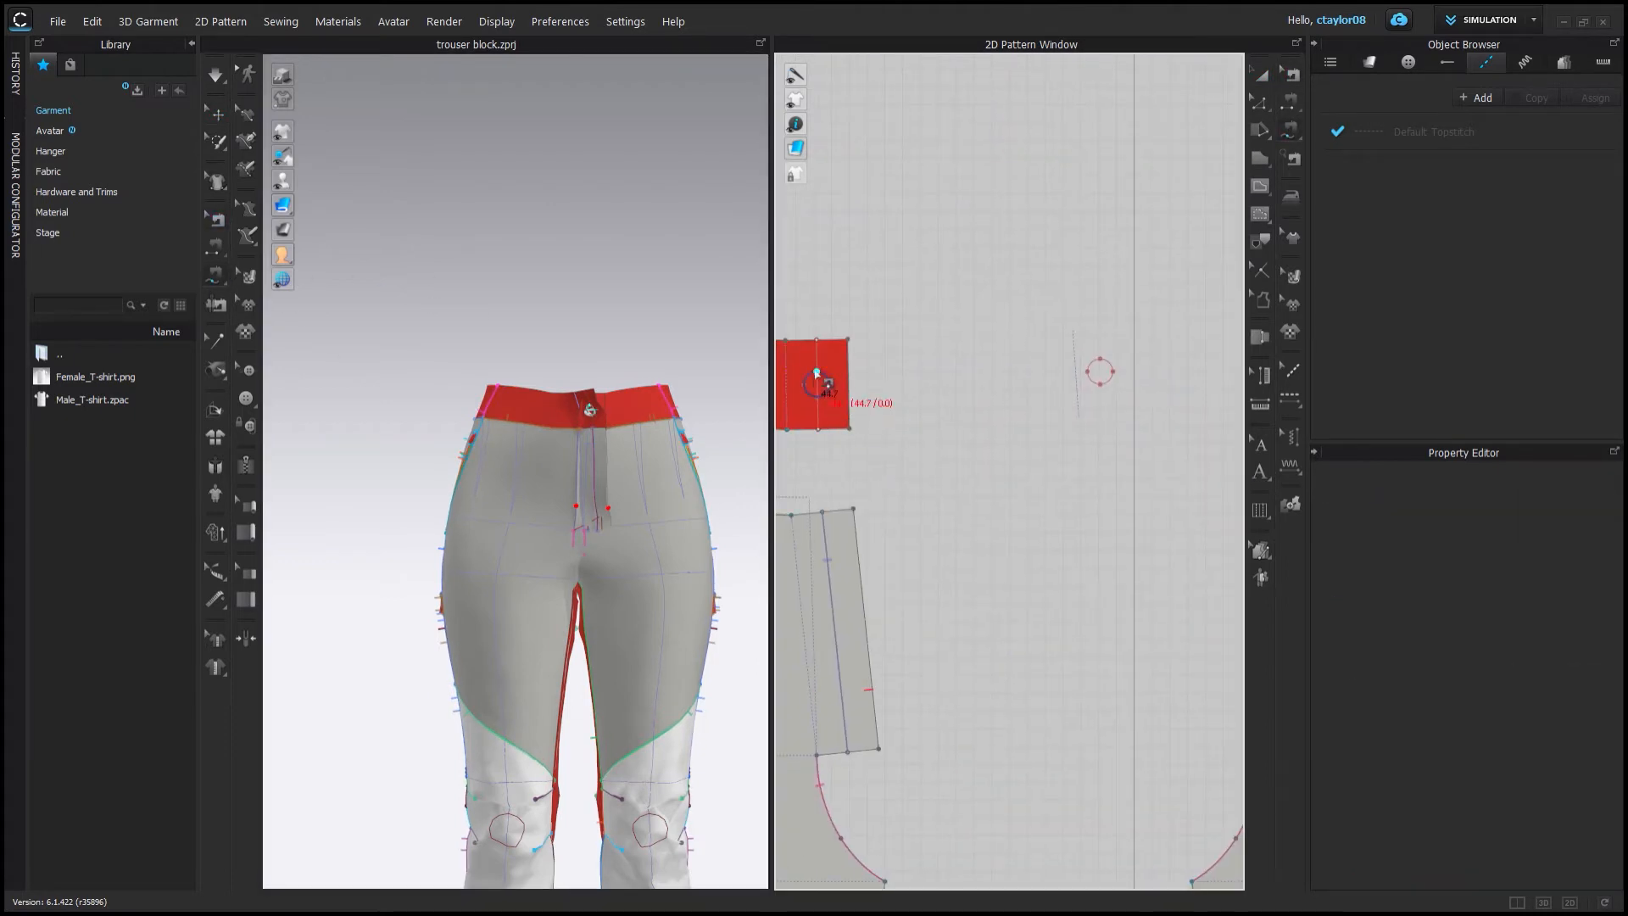
{"action": "left_click", "coordinate": [815, 373]}
{"action": "scroll", "coordinate": [848, 381], "scroll_direction": "down", "scroll_amount": 4}
{"action": "scroll", "coordinate": [984, 441], "scroll_direction": "up", "scroll_amount": 6}
{"action": "left_click", "coordinate": [1022, 501]}
{"action": "right_click_drag", "start_coordinate": [517, 509], "coordinate": [593, 560]}
{"action": "scroll", "coordinate": [576, 441], "scroll_direction": "up", "scroll_amount": 5}
{"action": "scroll", "coordinate": [950, 450], "scroll_direction": "down", "scroll_amount": 8}
{"action": "scroll", "coordinate": [1013, 420], "scroll_direction": "up", "scroll_amount": 5}
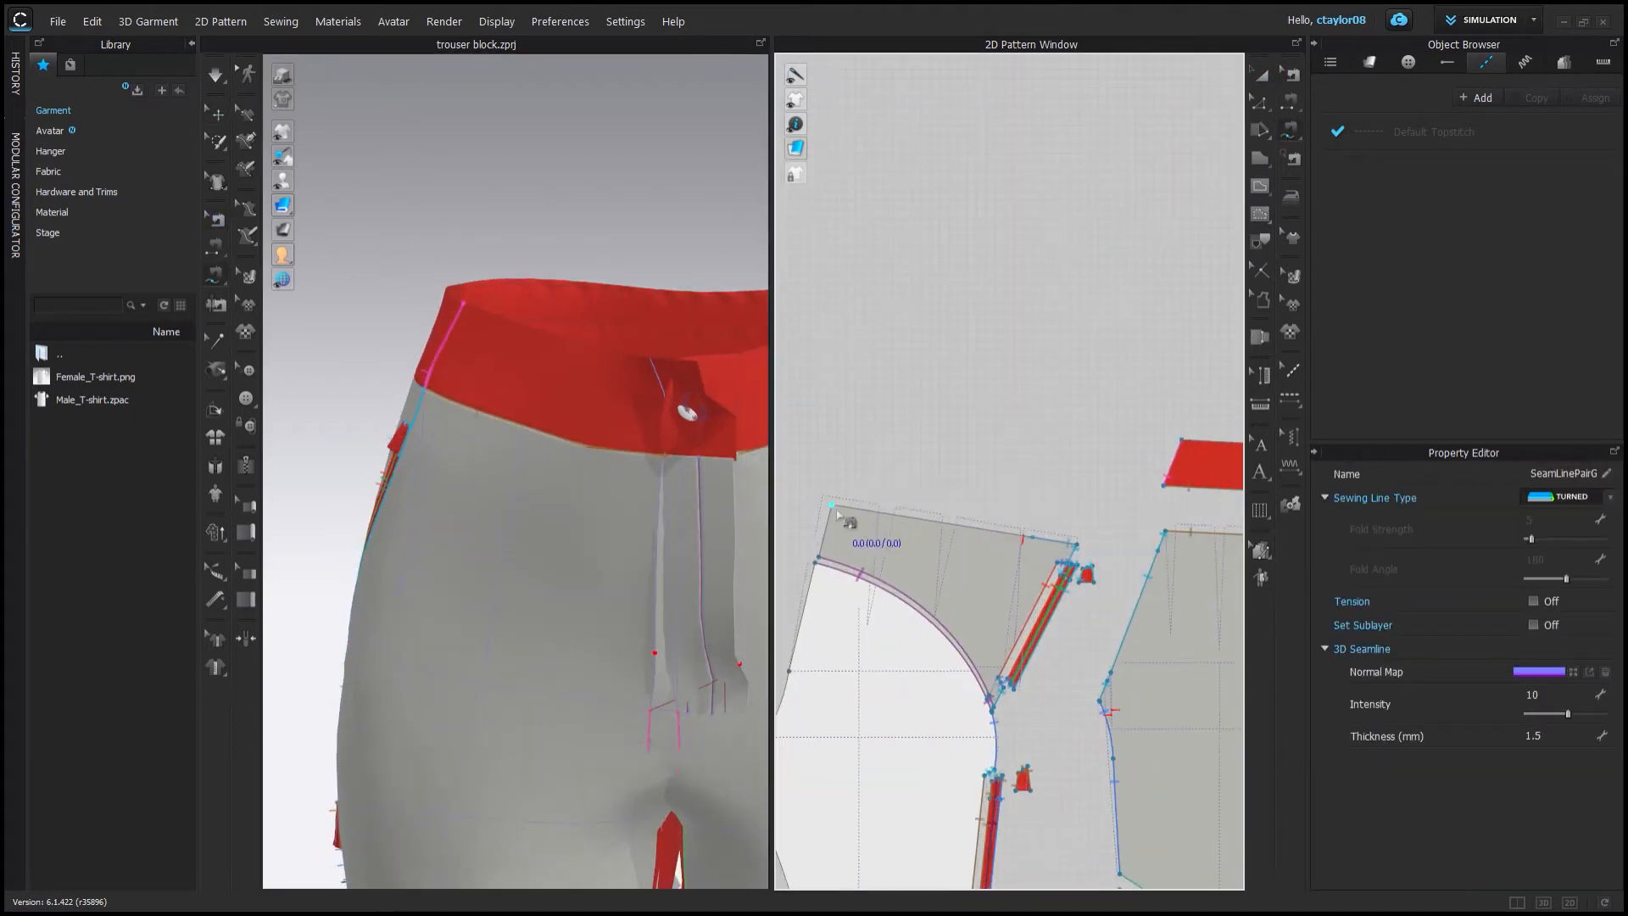
Sew the back crotch curves of the merged back seat pieces together.
{"action": "left_click", "coordinate": [833, 507]}
{"action": "left_click", "coordinate": [1075, 544]}
{"action": "scroll", "coordinate": [1052, 534], "scroll_direction": "down", "scroll_amount": 4}
{"action": "scroll", "coordinate": [950, 479], "scroll_direction": "up", "scroll_amount": 3}
{"action": "left_click", "coordinate": [1139, 459]}
{"action": "scroll", "coordinate": [952, 537], "scroll_direction": "down", "scroll_amount": 3}
{"action": "left_click", "coordinate": [996, 470]}
{"action": "middle_click_drag", "start_coordinate": [814, 507], "coordinate": [1408, 536]}
{"action": "scroll", "coordinate": [914, 506], "scroll_direction": "up", "scroll_amount": 5}
{"action": "left_click", "coordinate": [912, 502]}
{"action": "left_click", "coordinate": [896, 563]}
{"action": "scroll", "coordinate": [903, 555], "scroll_direction": "down", "scroll_amount": 6}
{"action": "left_click", "coordinate": [1213, 496]}
{"action": "scroll", "coordinate": [1187, 525], "scroll_direction": "down", "scroll_amount": 5}
{"action": "left_click", "coordinate": [903, 578]}
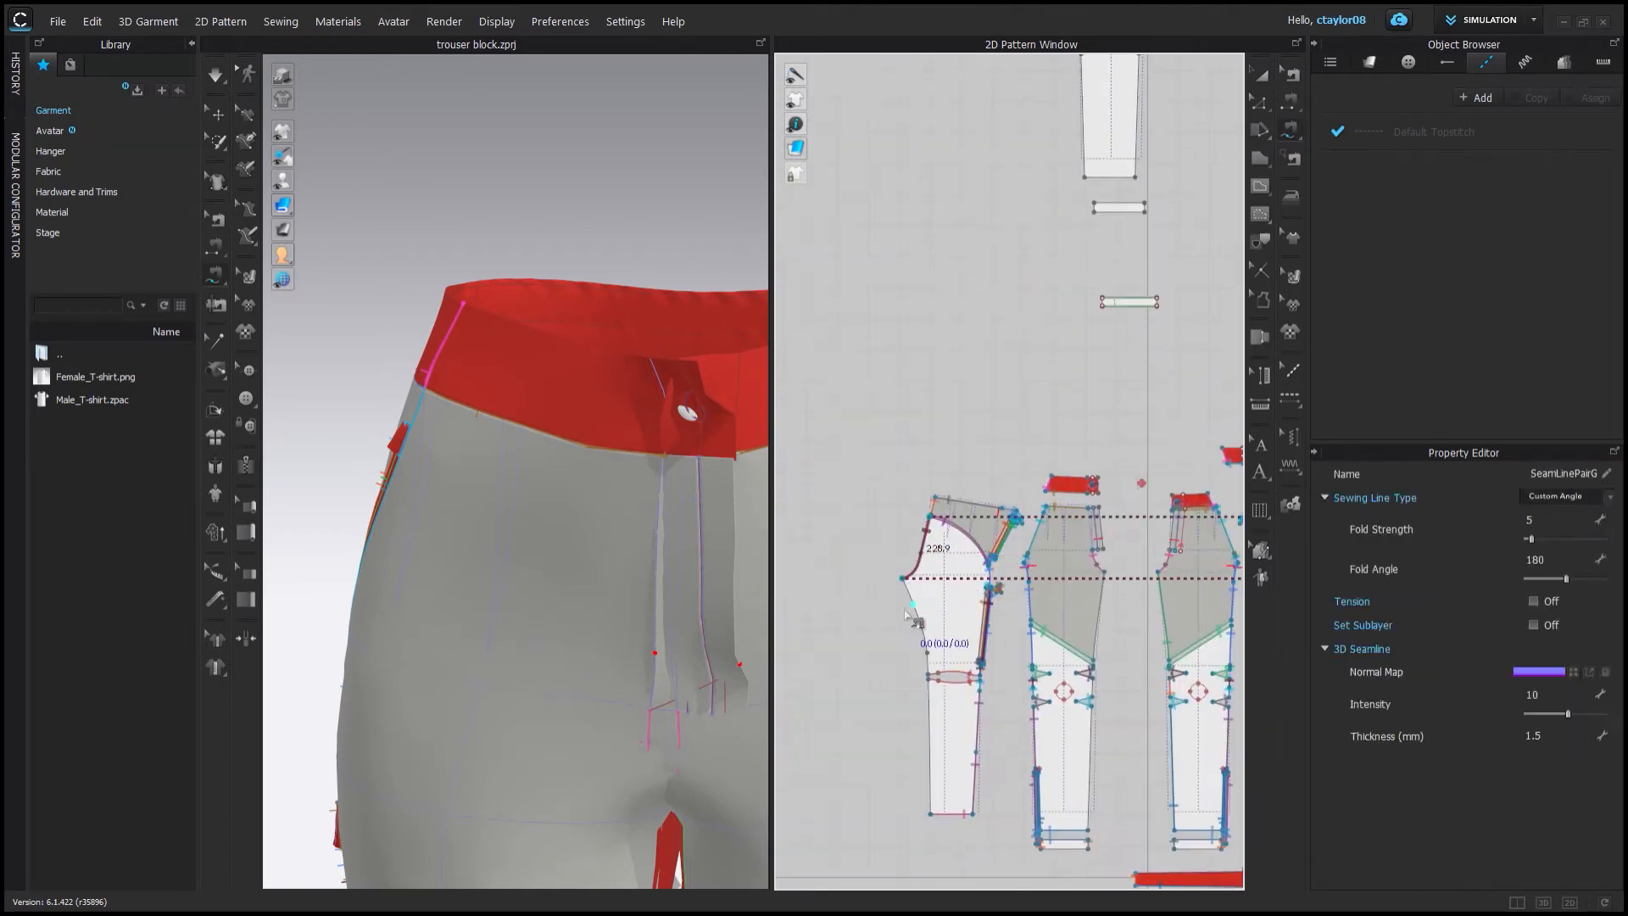
Sew the long lower side strip to the side seams of the leg pieces.
{"action": "scroll", "coordinate": [907, 617], "scroll_direction": "down", "scroll_amount": 4}
{"action": "middle_click_drag", "start_coordinate": [1043, 729], "coordinate": [882, 491]}
{"action": "scroll", "coordinate": [915, 508], "scroll_direction": "up", "scroll_amount": 3}
{"action": "middle_click_drag", "start_coordinate": [1134, 283], "coordinate": [1080, 289]}
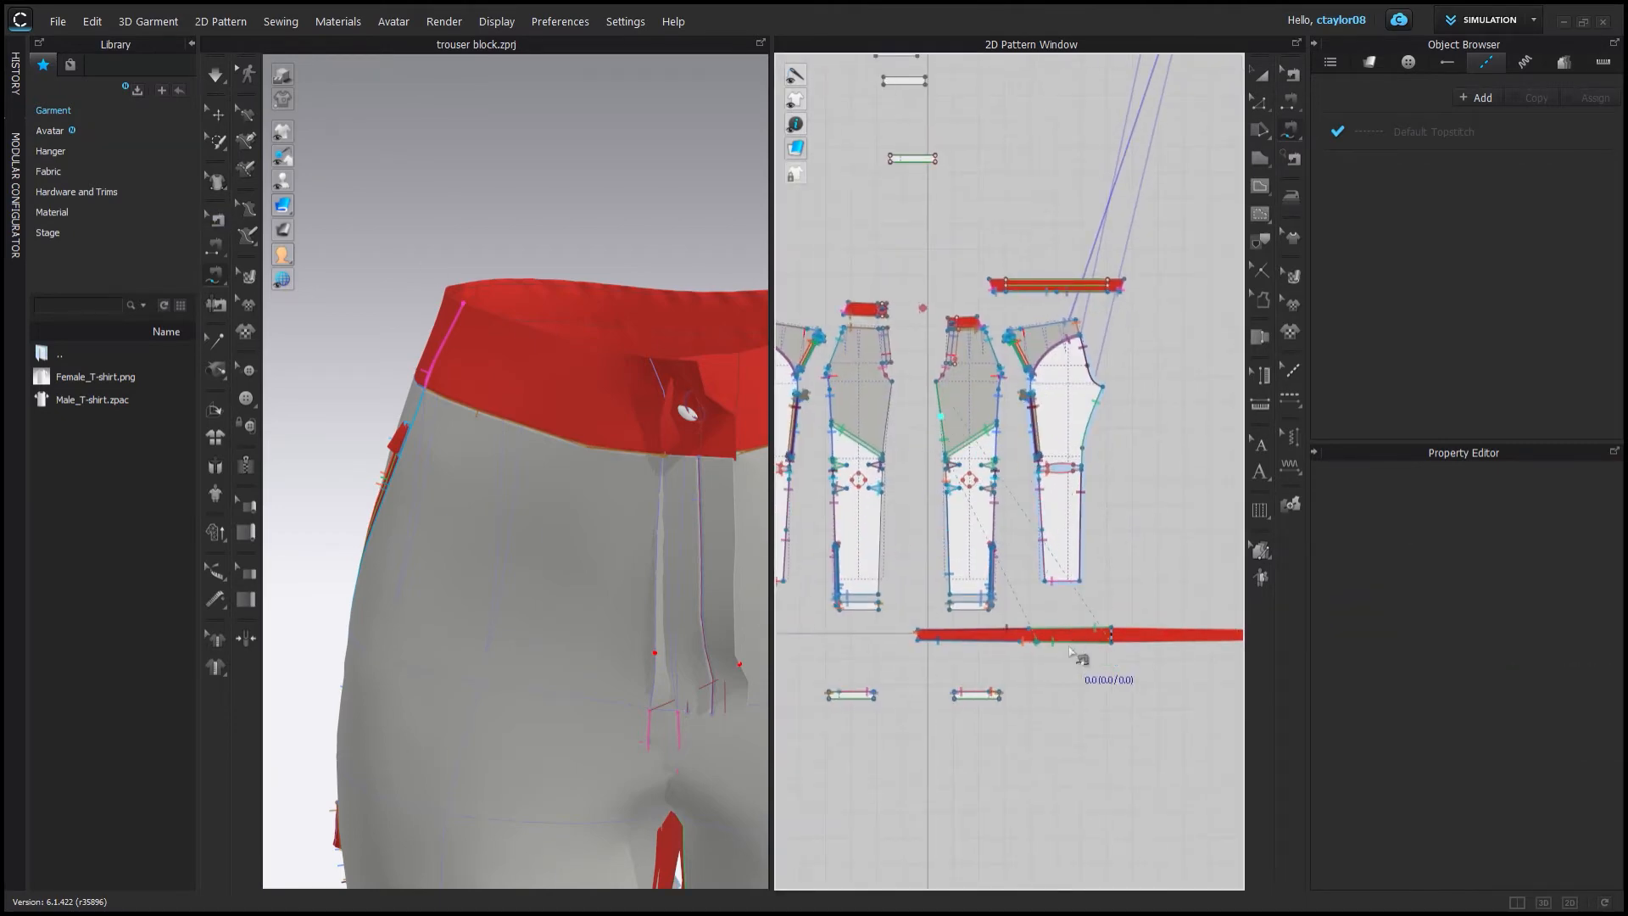
{"action": "middle_click_drag", "start_coordinate": [1069, 651], "coordinate": [1055, 651]}
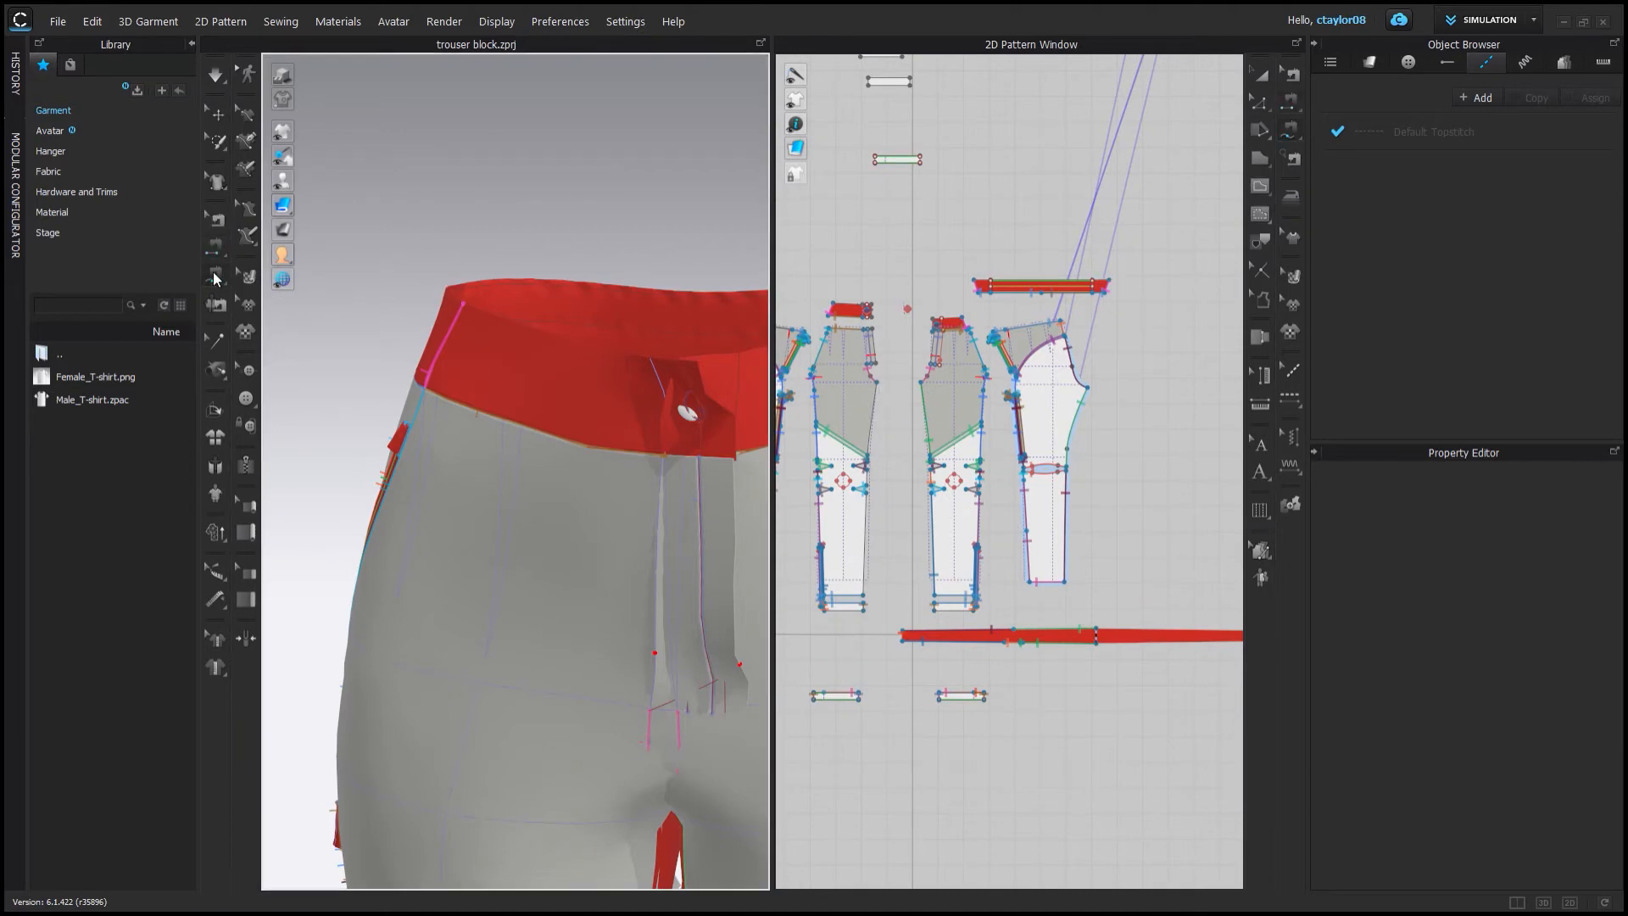
{"action": "scroll", "coordinate": [878, 459], "scroll_direction": "up", "scroll_amount": 4}
{"action": "left_click", "coordinate": [873, 460]}
{"action": "scroll", "coordinate": [873, 460], "scroll_direction": "down", "scroll_amount": 3}
{"action": "middle_click_drag", "start_coordinate": [920, 481], "coordinate": [829, 484]}
{"action": "left_click", "coordinate": [830, 481]}
{"action": "scroll", "coordinate": [1085, 671], "scroll_direction": "up", "scroll_amount": 3}
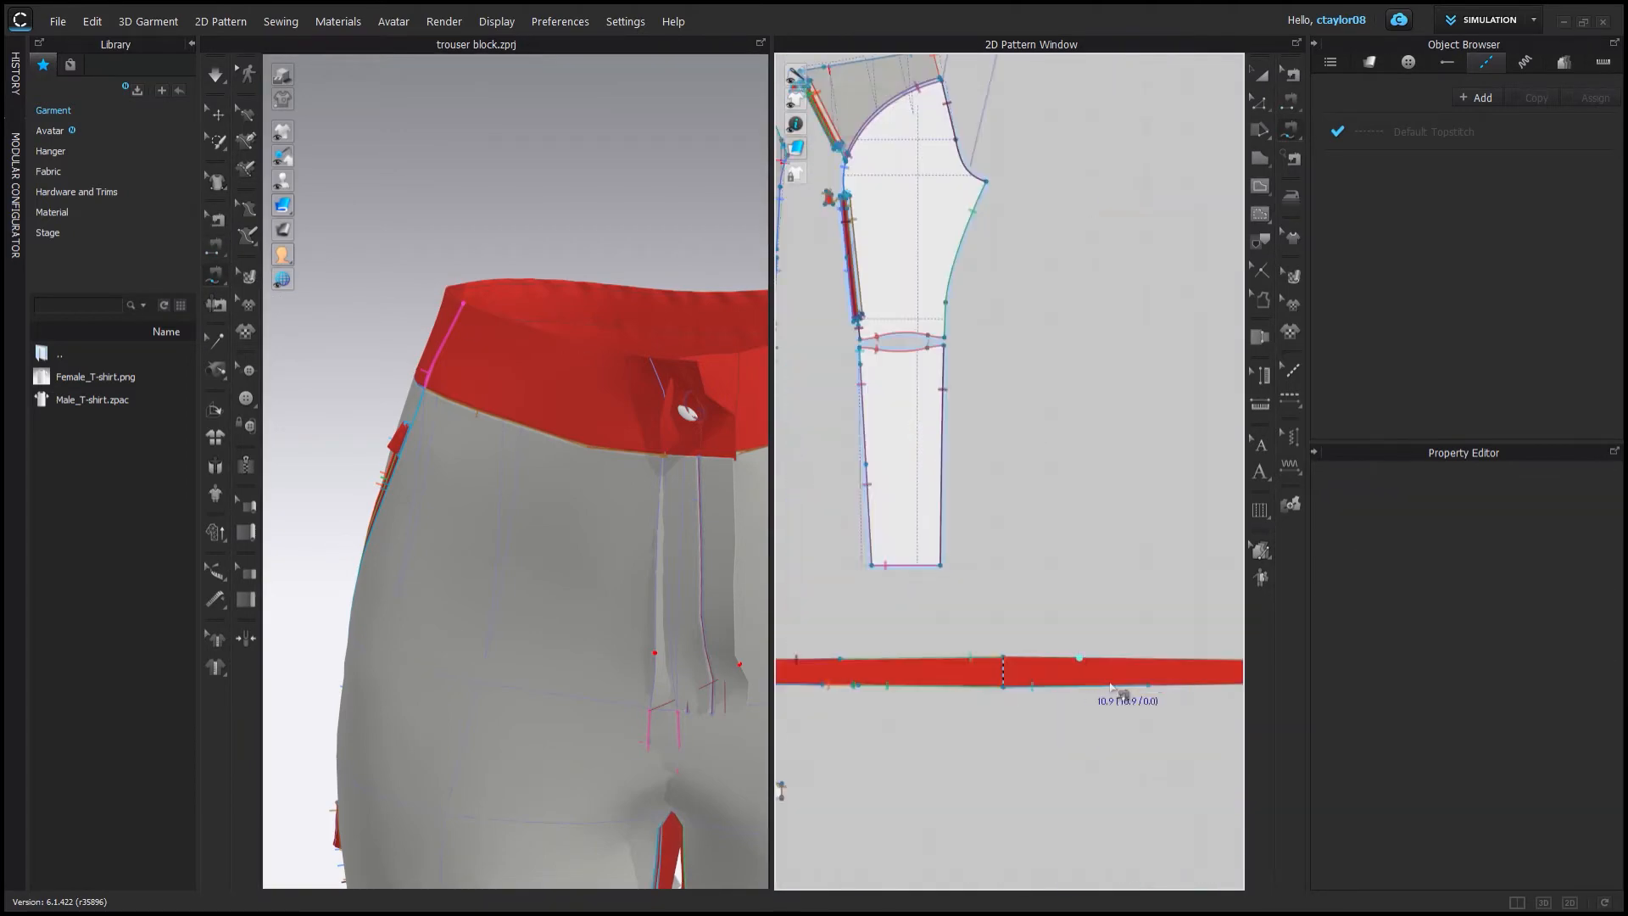
Sew the remaining strip edges and ends to the leg side seams and cuff pieces.
{"action": "middle_click_drag", "start_coordinate": [871, 555], "coordinate": [963, 574]}
{"action": "left_click", "coordinate": [818, 387]}
{"action": "left_click", "coordinate": [961, 560]}
{"action": "scroll", "coordinate": [964, 563], "scroll_direction": "down", "scroll_amount": 3}
{"action": "left_click", "coordinate": [982, 497]}
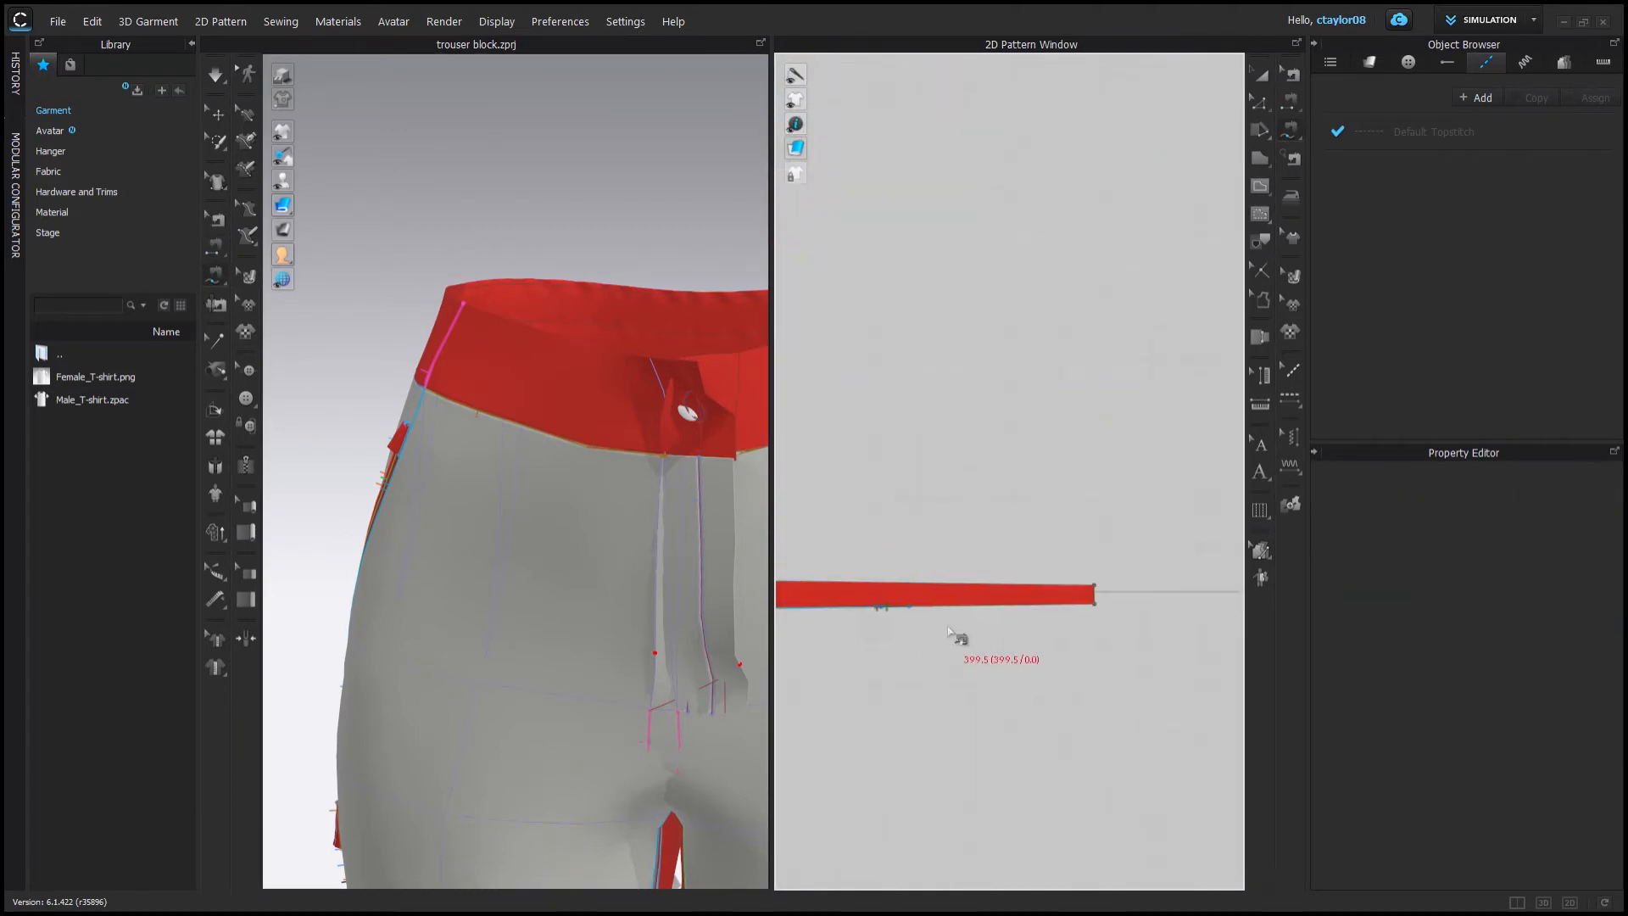
{"action": "left_click", "coordinate": [961, 597]}
{"action": "scroll", "coordinate": [961, 597], "scroll_direction": "down", "scroll_amount": 4}
{"action": "middle_click_drag", "start_coordinate": [881, 525], "coordinate": [704, 594]}
{"action": "left_click", "coordinate": [1027, 552]}
{"action": "left_click", "coordinate": [1155, 670]}
{"action": "scroll", "coordinate": [1155, 670], "scroll_direction": "down", "scroll_amount": 4}
{"action": "scroll", "coordinate": [1009, 629], "scroll_direction": "up", "scroll_amount": 5}
{"action": "left_click", "coordinate": [922, 629]}
{"action": "scroll", "coordinate": [932, 605], "scroll_direction": "down", "scroll_amount": 5}
{"action": "middle_click_drag", "start_coordinate": [980, 616], "coordinate": [1272, 547]}
{"action": "scroll", "coordinate": [925, 591], "scroll_direction": "up", "scroll_amount": 5}
{"action": "left_click", "coordinate": [922, 586]}
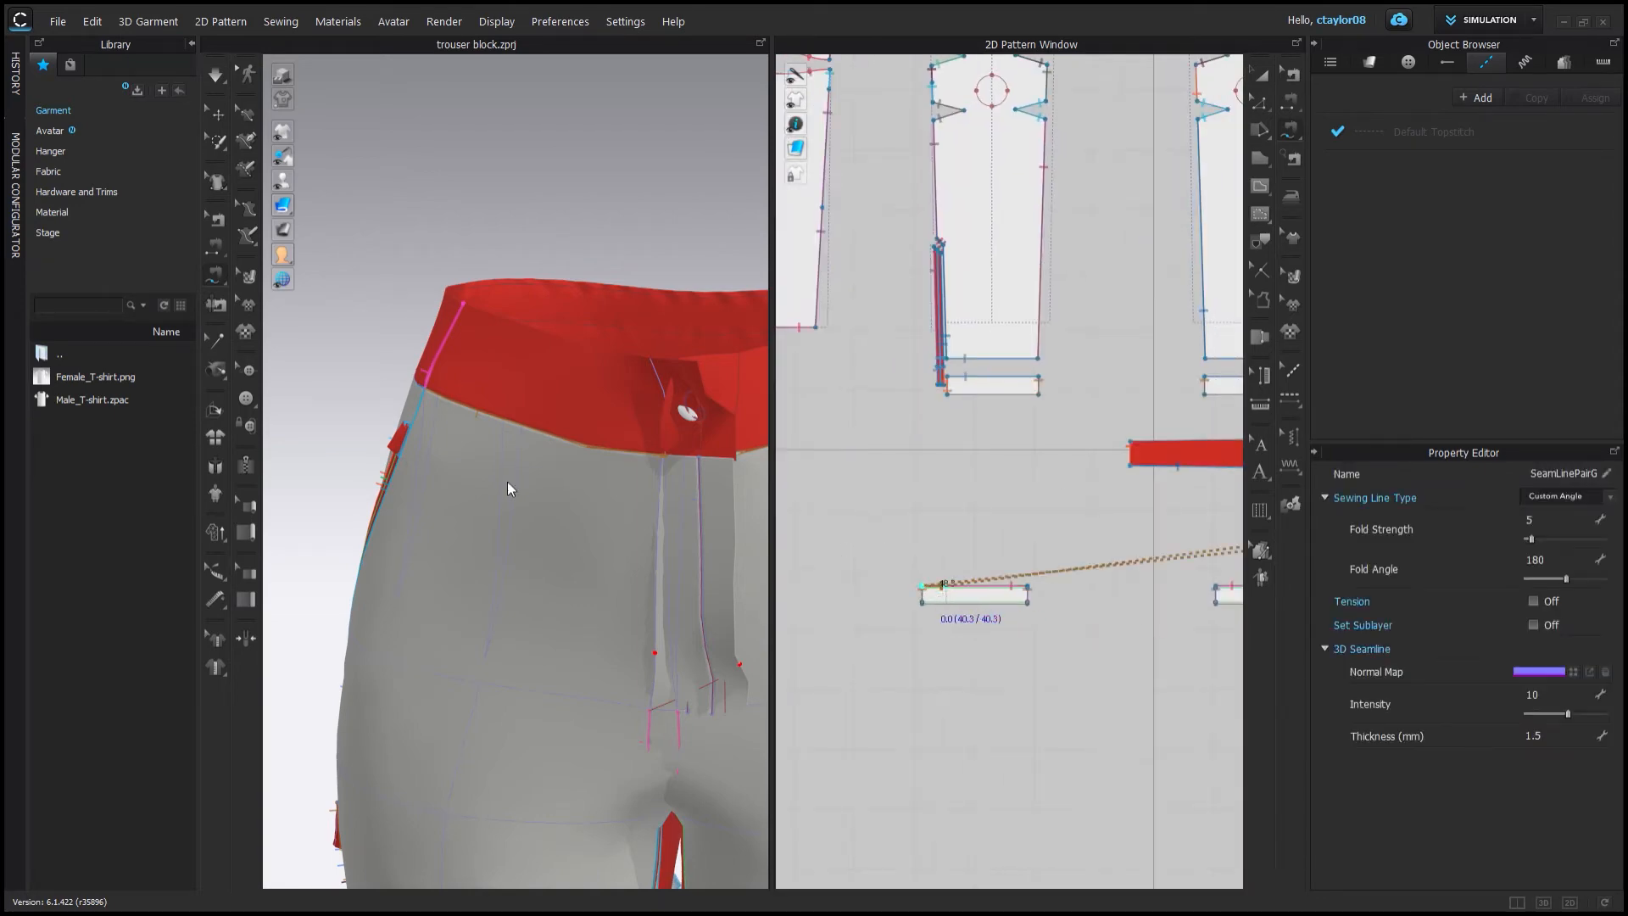
Check the back seams of the garment in the 3D and pattern windows.
{"action": "scroll", "coordinate": [508, 488], "scroll_direction": "down", "scroll_amount": 6}
{"action": "right_click_drag", "start_coordinate": [526, 453], "coordinate": [774, 398]}
{"action": "scroll", "coordinate": [593, 441], "scroll_direction": "down", "scroll_amount": 2}
{"action": "scroll", "coordinate": [797, 589], "scroll_direction": "down", "scroll_amount": 3}
{"action": "scroll", "coordinate": [869, 509], "scroll_direction": "up", "scroll_amount": 6}
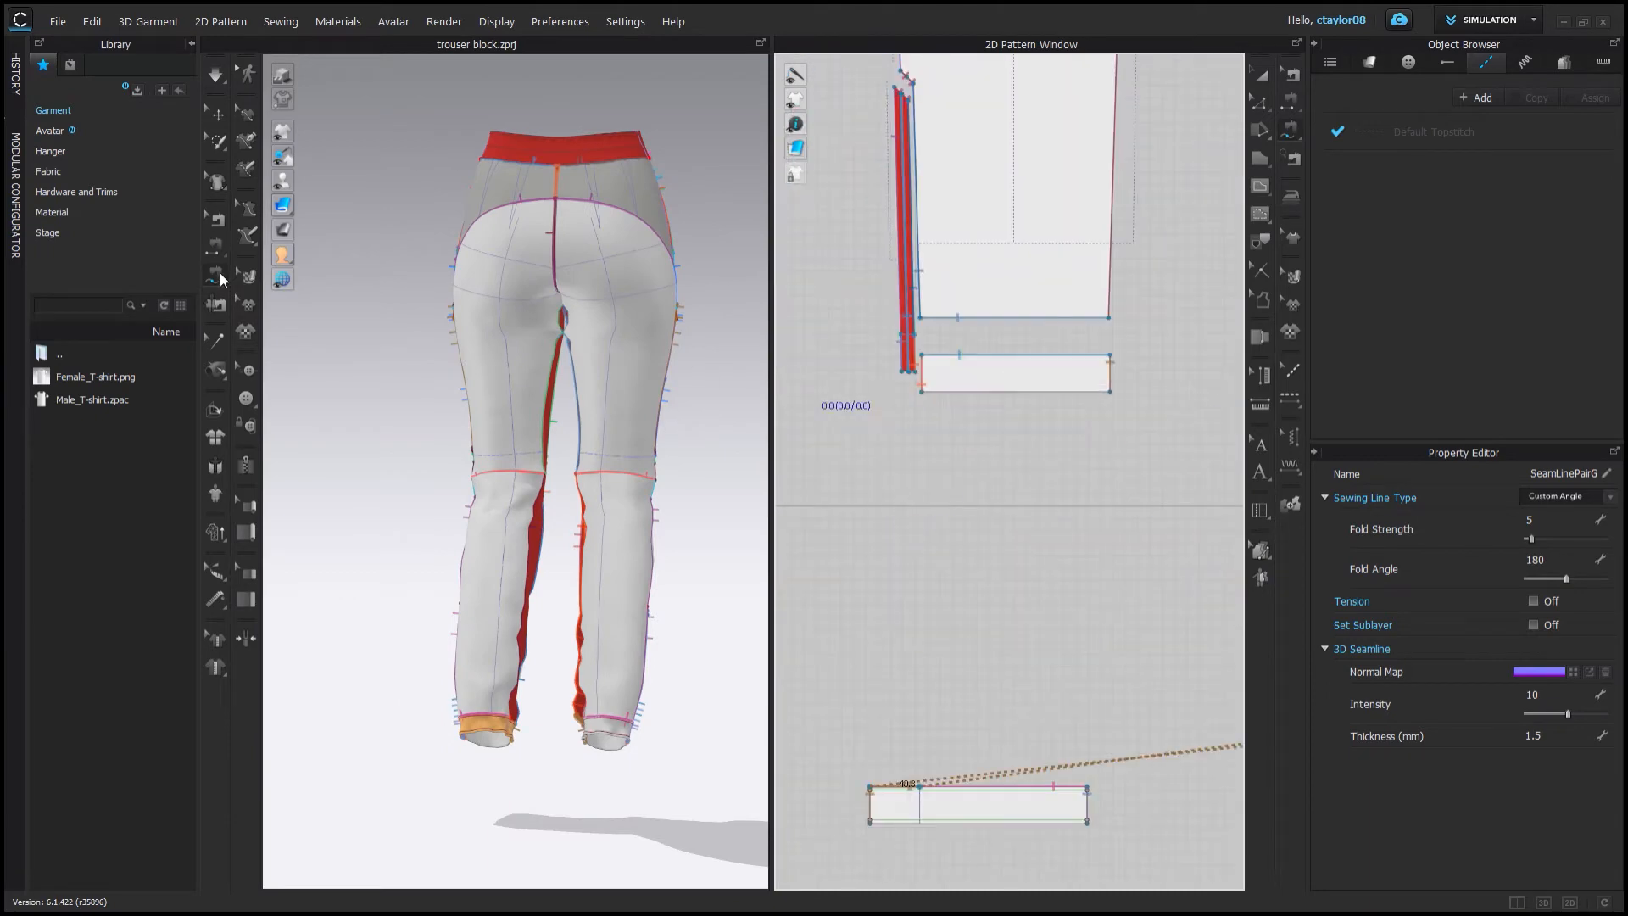
{"action": "scroll", "coordinate": [915, 428], "scroll_direction": "down", "scroll_amount": 3}
{"action": "middle_click_drag", "start_coordinate": [908, 410], "coordinate": [1009, 805]}
{"action": "scroll", "coordinate": [897, 461], "scroll_direction": "down", "scroll_amount": 4}
{"action": "middle_click_drag", "start_coordinate": [1051, 322], "coordinate": [868, 487]}
{"action": "left_click", "coordinate": [215, 76]}
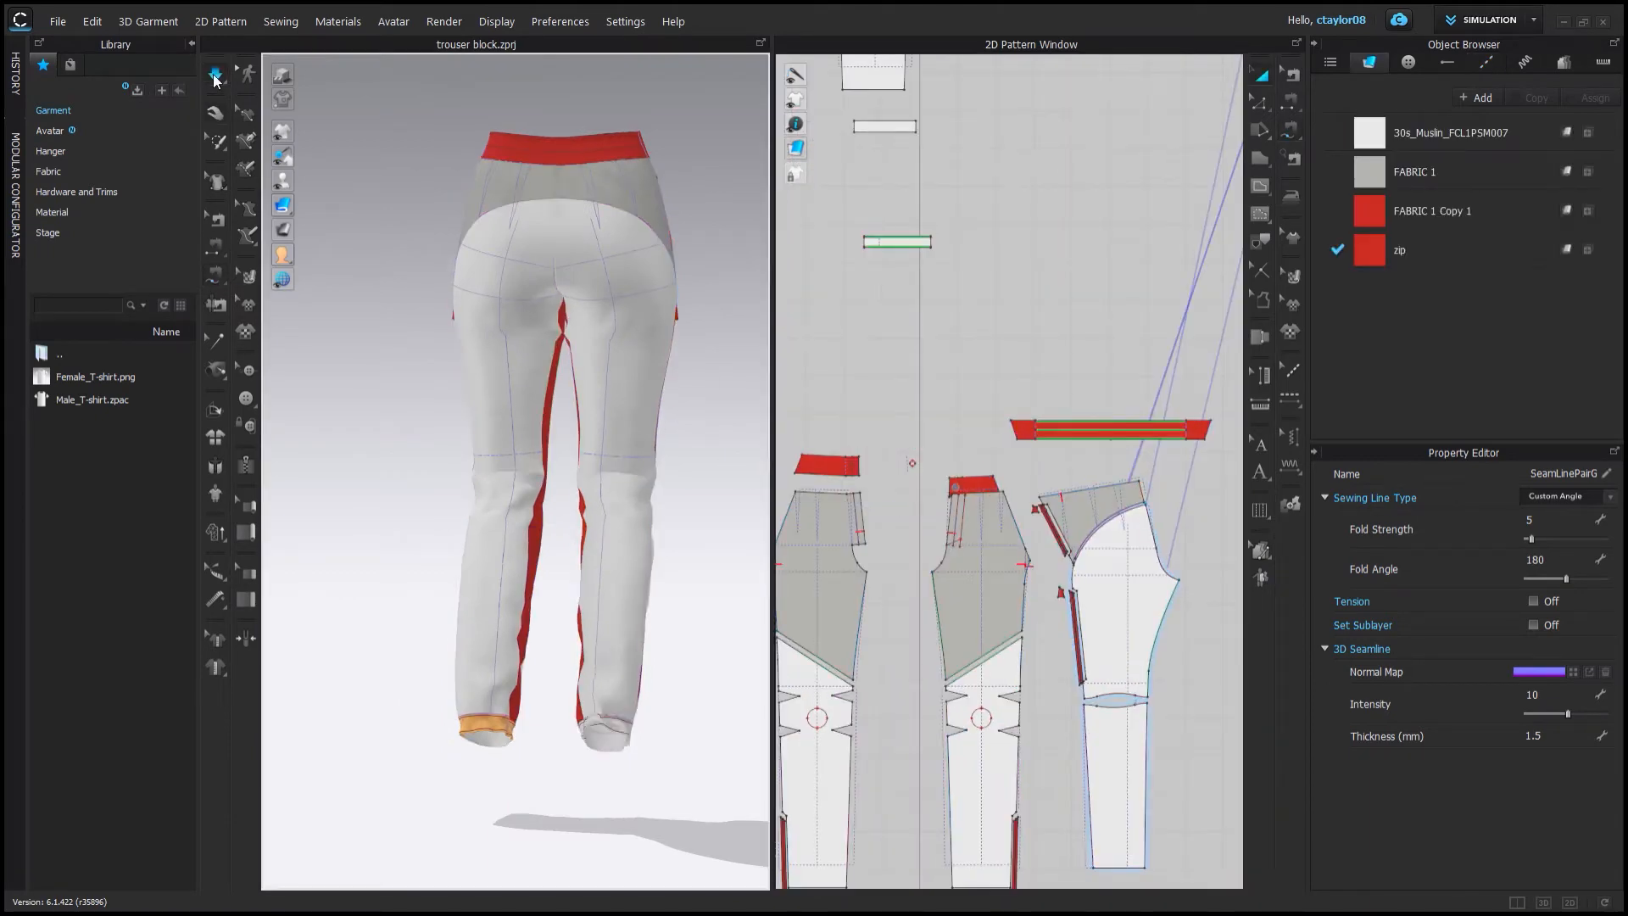
Drag the garment fabric into place around the avatar's seat and legs in 3D.
{"action": "right_click_drag", "start_coordinate": [326, 563], "coordinate": [560, 572]}
{"action": "middle_click_drag", "start_coordinate": [543, 255], "coordinate": [530, 392]}
{"action": "scroll", "coordinate": [531, 392], "scroll_direction": "up", "scroll_amount": 2}
{"action": "right_click_drag", "start_coordinate": [531, 392], "coordinate": [543, 474]}
{"action": "scroll", "coordinate": [543, 474], "scroll_direction": "up", "scroll_amount": 5}
{"action": "left_click_drag", "start_coordinate": [550, 526], "coordinate": [596, 449]}
{"action": "right_click_drag", "start_coordinate": [596, 475], "coordinate": [670, 559]}
{"action": "right_click_drag", "start_coordinate": [574, 537], "coordinate": [564, 424]}
{"action": "left_click", "coordinate": [585, 568]}
{"action": "right_click_drag", "start_coordinate": [548, 647], "coordinate": [517, 509]}
{"action": "scroll", "coordinate": [966, 538], "scroll_direction": "up", "scroll_amount": 5}
Select the waistband pieces and examine the lower legs and cuffs in the 3D window.
{"action": "left_click", "coordinate": [1290, 74]}
{"action": "left_click", "coordinate": [921, 497]}
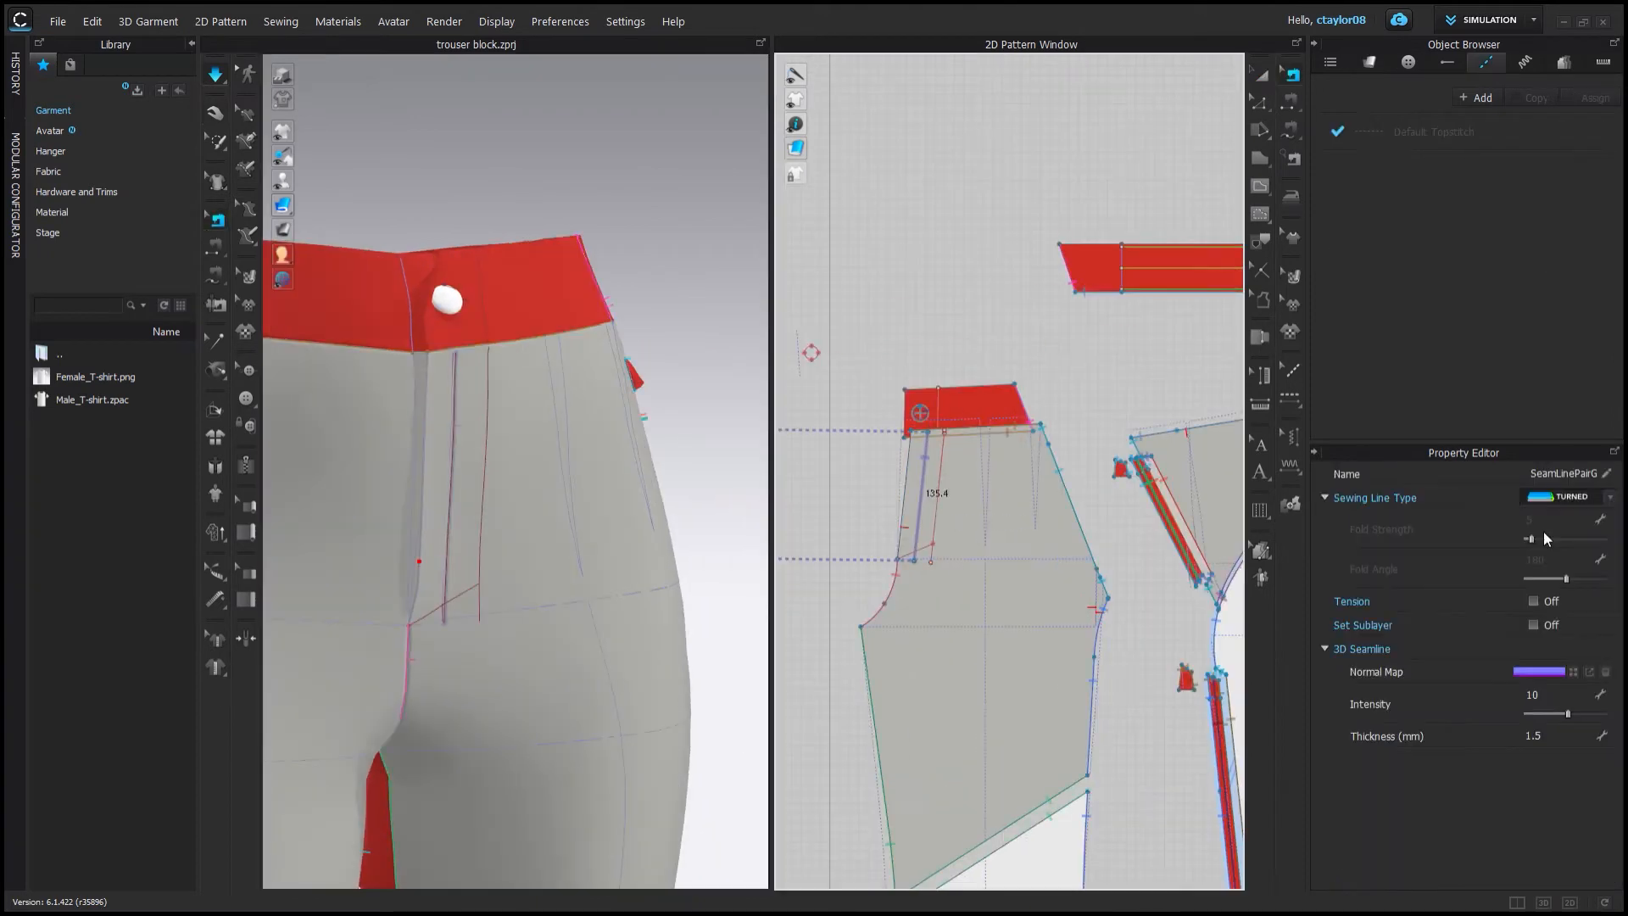
{"action": "left_click", "coordinate": [215, 113]}
{"action": "left_click", "coordinate": [975, 406]}
{"action": "scroll", "coordinate": [993, 404], "scroll_direction": "down", "scroll_amount": 5}
{"action": "left_click", "coordinate": [850, 389], "text": "shift"}
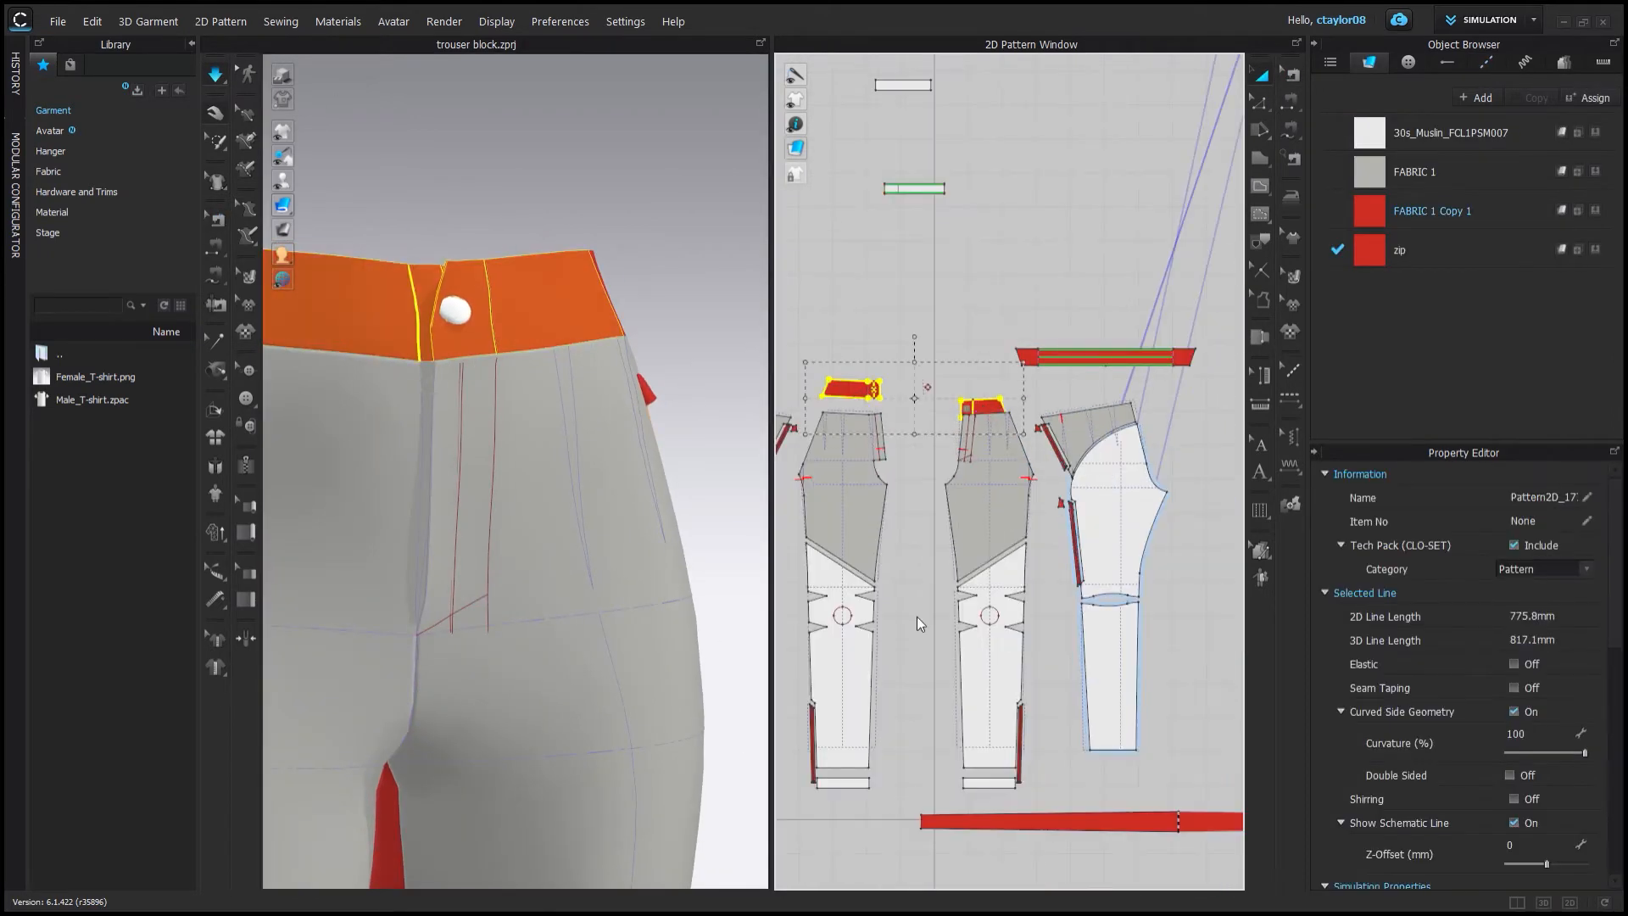
{"action": "right_click_drag", "start_coordinate": [415, 280], "coordinate": [543, 322]}
{"action": "right_click_drag", "start_coordinate": [365, 365], "coordinate": [418, 476]}
{"action": "middle_click_drag", "start_coordinate": [418, 475], "coordinate": [542, 440]}
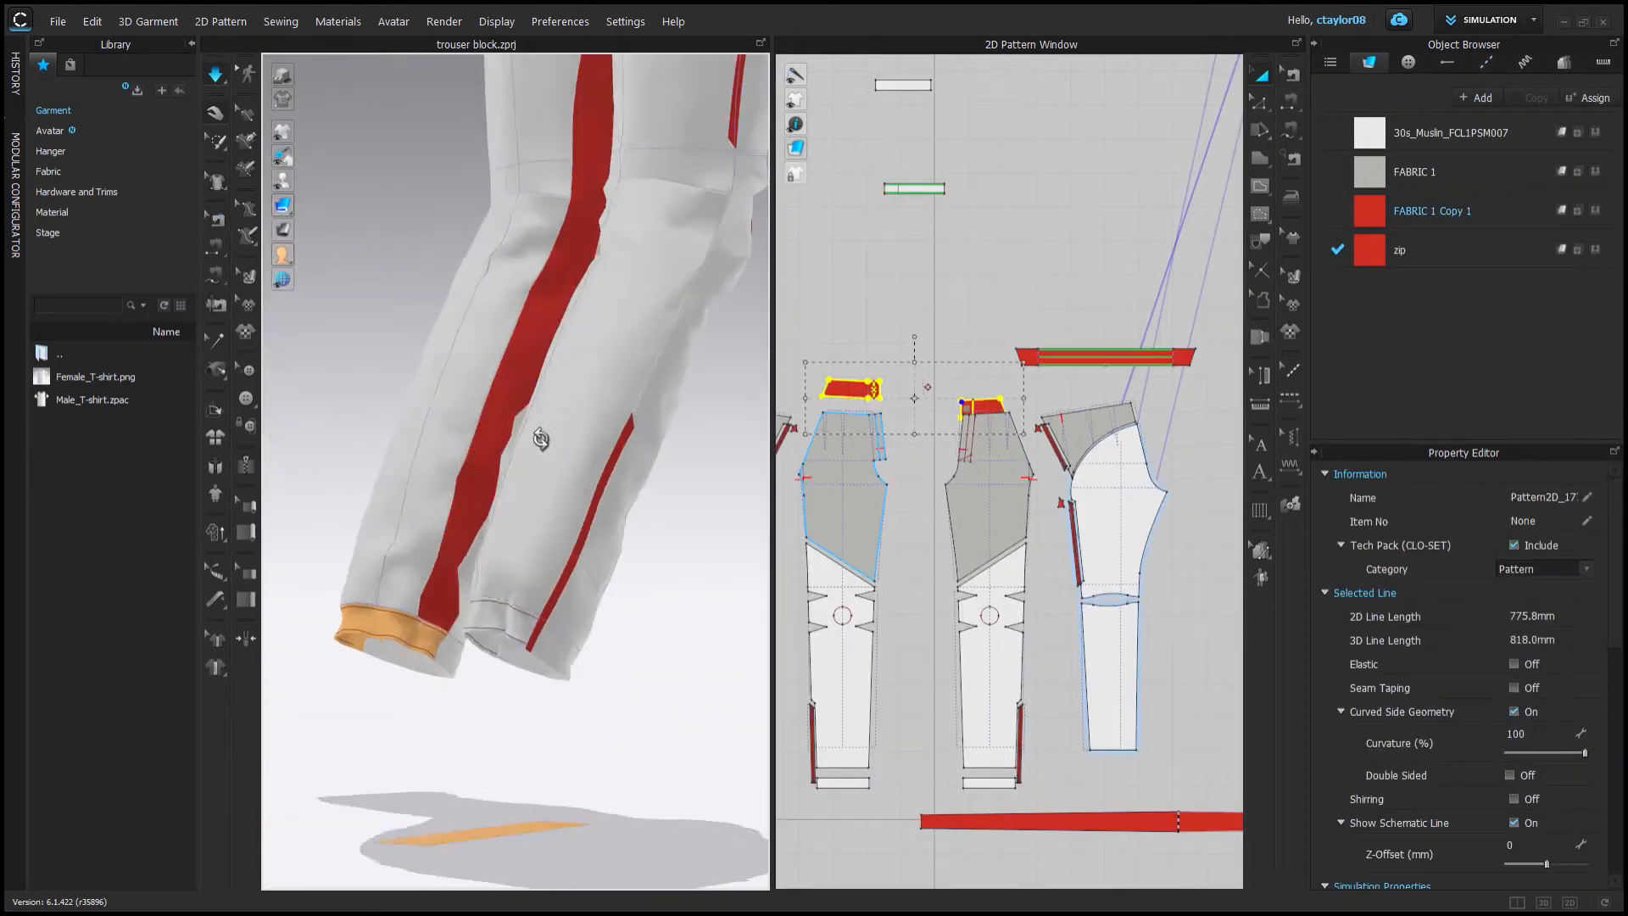
Select the unused duplicate pieces above the leg patterns and delete them.
{"action": "left_click", "coordinate": [561, 651]}
{"action": "left_click", "coordinate": [434, 663], "text": "shift"}
{"action": "right_click_drag", "start_coordinate": [542, 440], "coordinate": [365, 416]}
{"action": "key", "text": "ctrl+h"}
{"action": "left_click", "coordinate": [504, 427]}
{"action": "scroll", "coordinate": [509, 424], "scroll_direction": "down", "scroll_amount": 5}
{"action": "left_click", "coordinate": [1260, 102]}
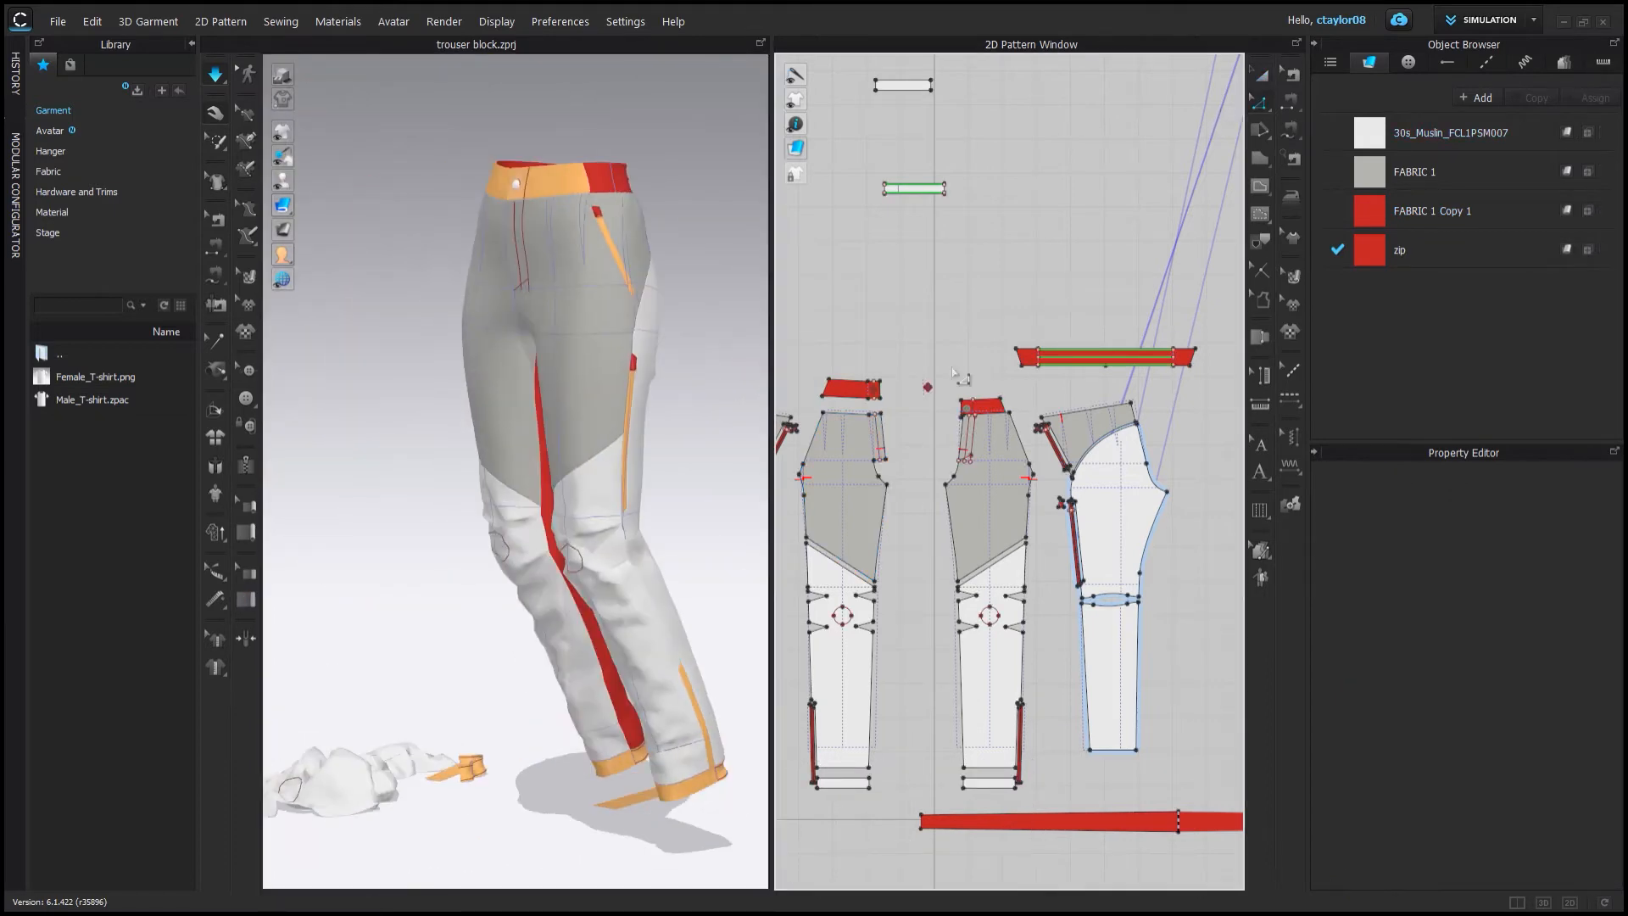
{"action": "scroll", "coordinate": [963, 381], "scroll_direction": "down", "scroll_amount": 5}
{"action": "left_click_drag", "start_coordinate": [882, 216], "coordinate": [1115, 436]}
{"action": "key", "text": "Delete"}
Review all sewing lines of the garment in both windows.
{"action": "scroll", "coordinate": [963, 542], "scroll_direction": "up", "scroll_amount": 3}
{"action": "left_click", "coordinate": [218, 222]}
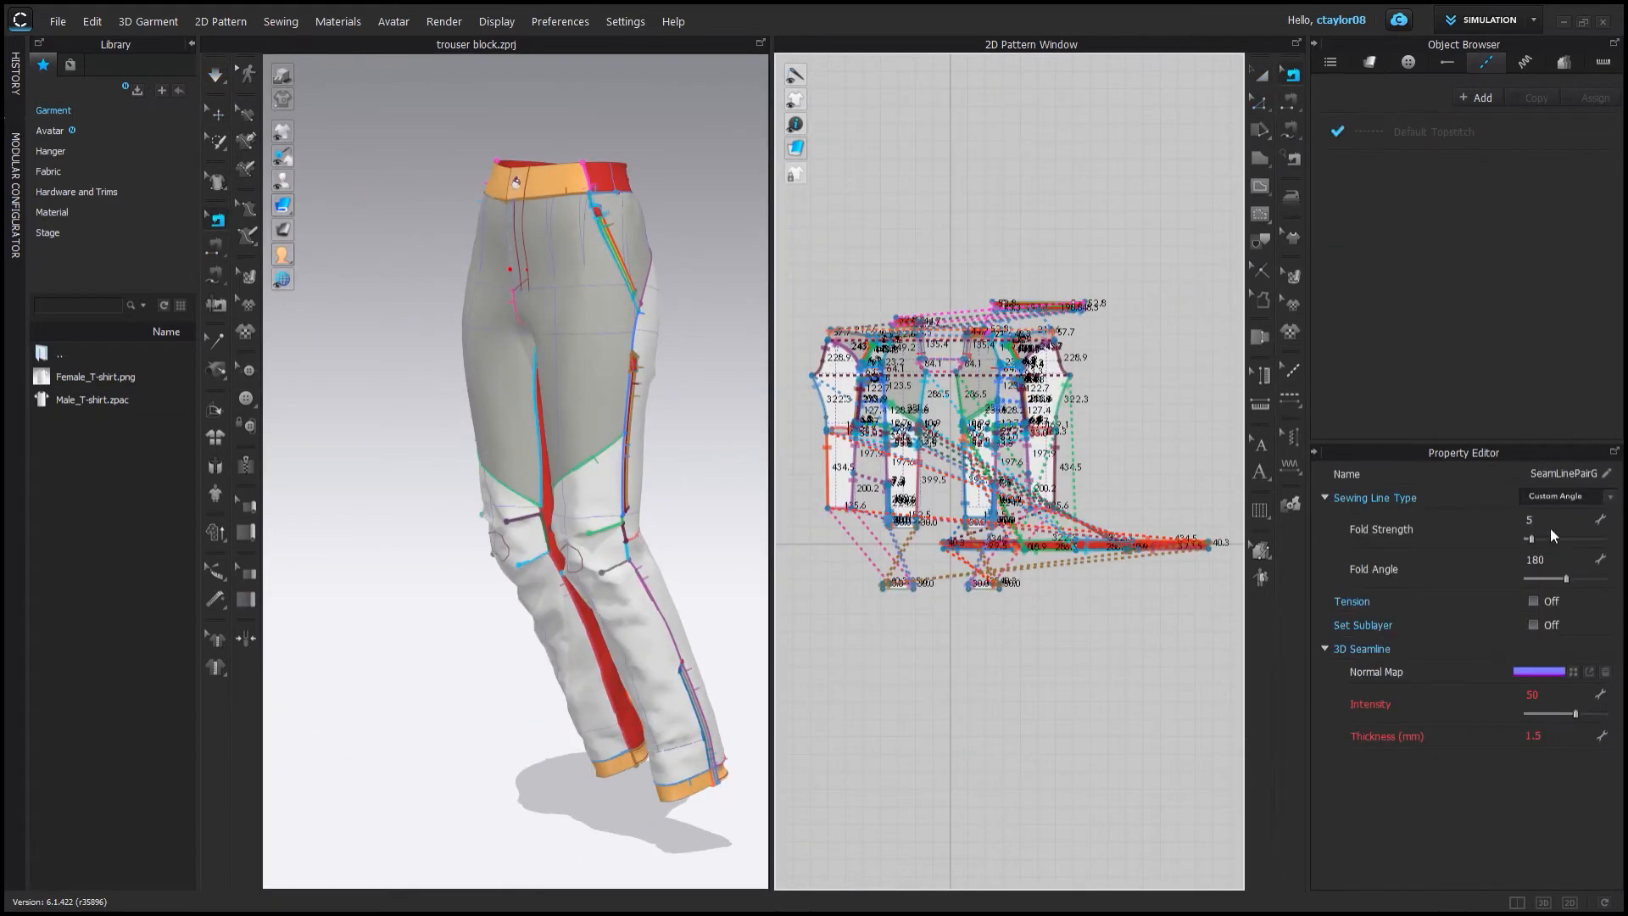
{"action": "left_click", "coordinate": [216, 74]}
{"action": "scroll", "coordinate": [600, 585], "scroll_direction": "up", "scroll_amount": 3}
{"action": "left_click_drag", "start_coordinate": [667, 595], "coordinate": [673, 654]}
{"action": "left_click", "coordinate": [473, 611]}
{"action": "right_click_drag", "start_coordinate": [594, 618], "coordinate": [542, 475]}
{"action": "left_click", "coordinate": [419, 293]}
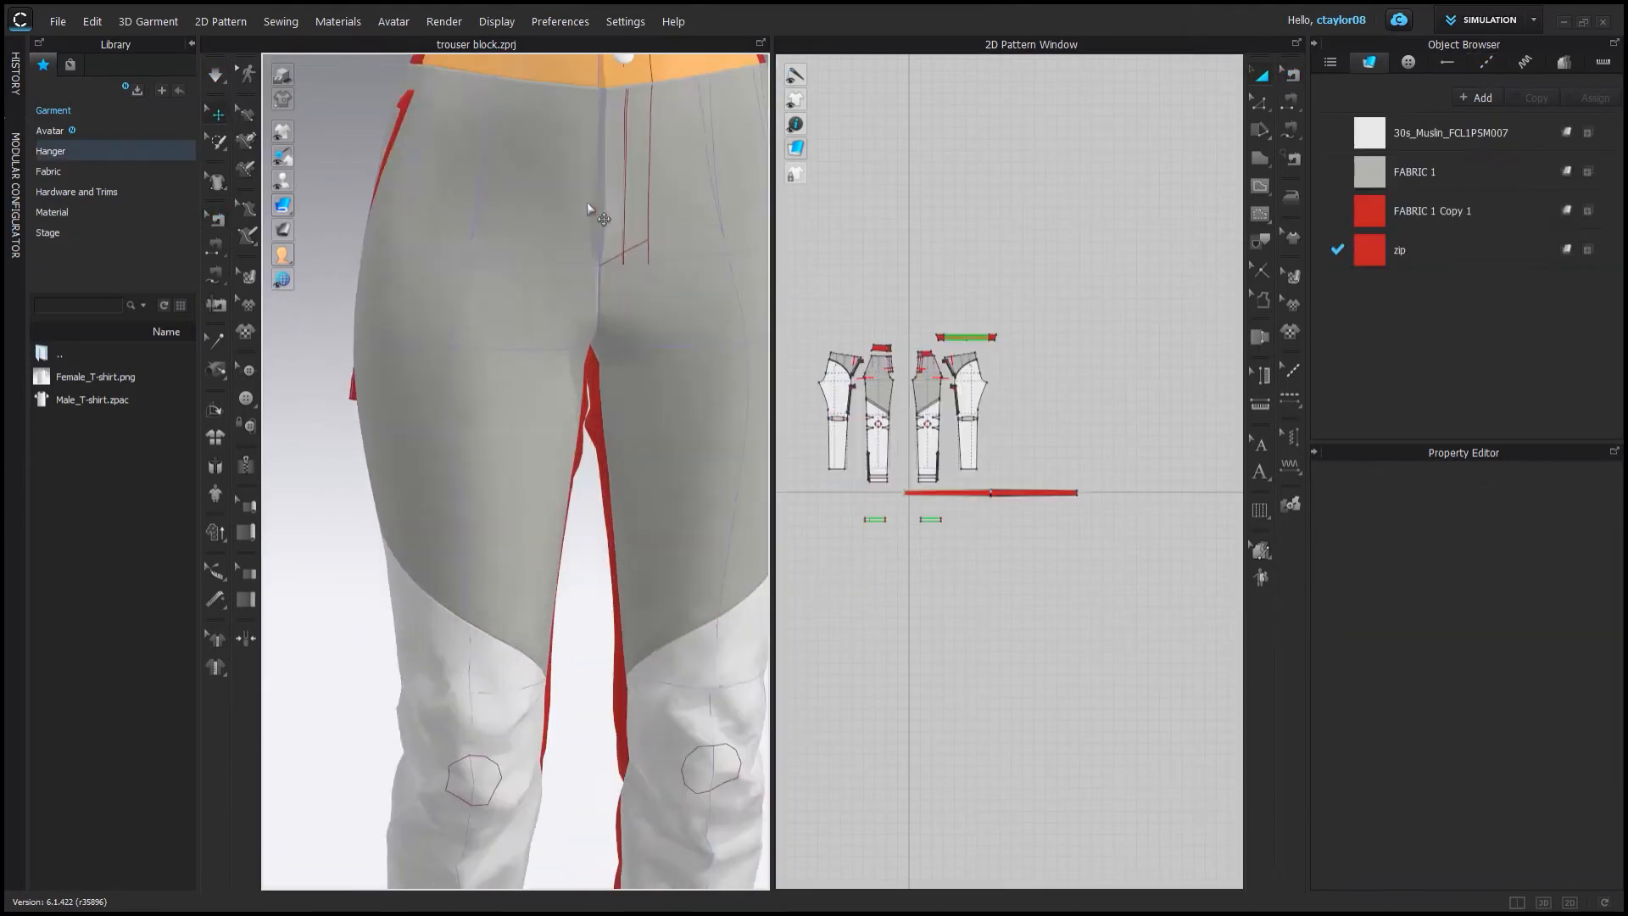
{"action": "scroll", "coordinate": [492, 370], "scroll_direction": "up", "scroll_amount": 2}
{"action": "right_click_drag", "start_coordinate": [492, 371], "coordinate": [701, 389]}
Inspect the FABRIC 1 material settings in the Property Editor.
{"action": "left_click", "coordinate": [1425, 189]}
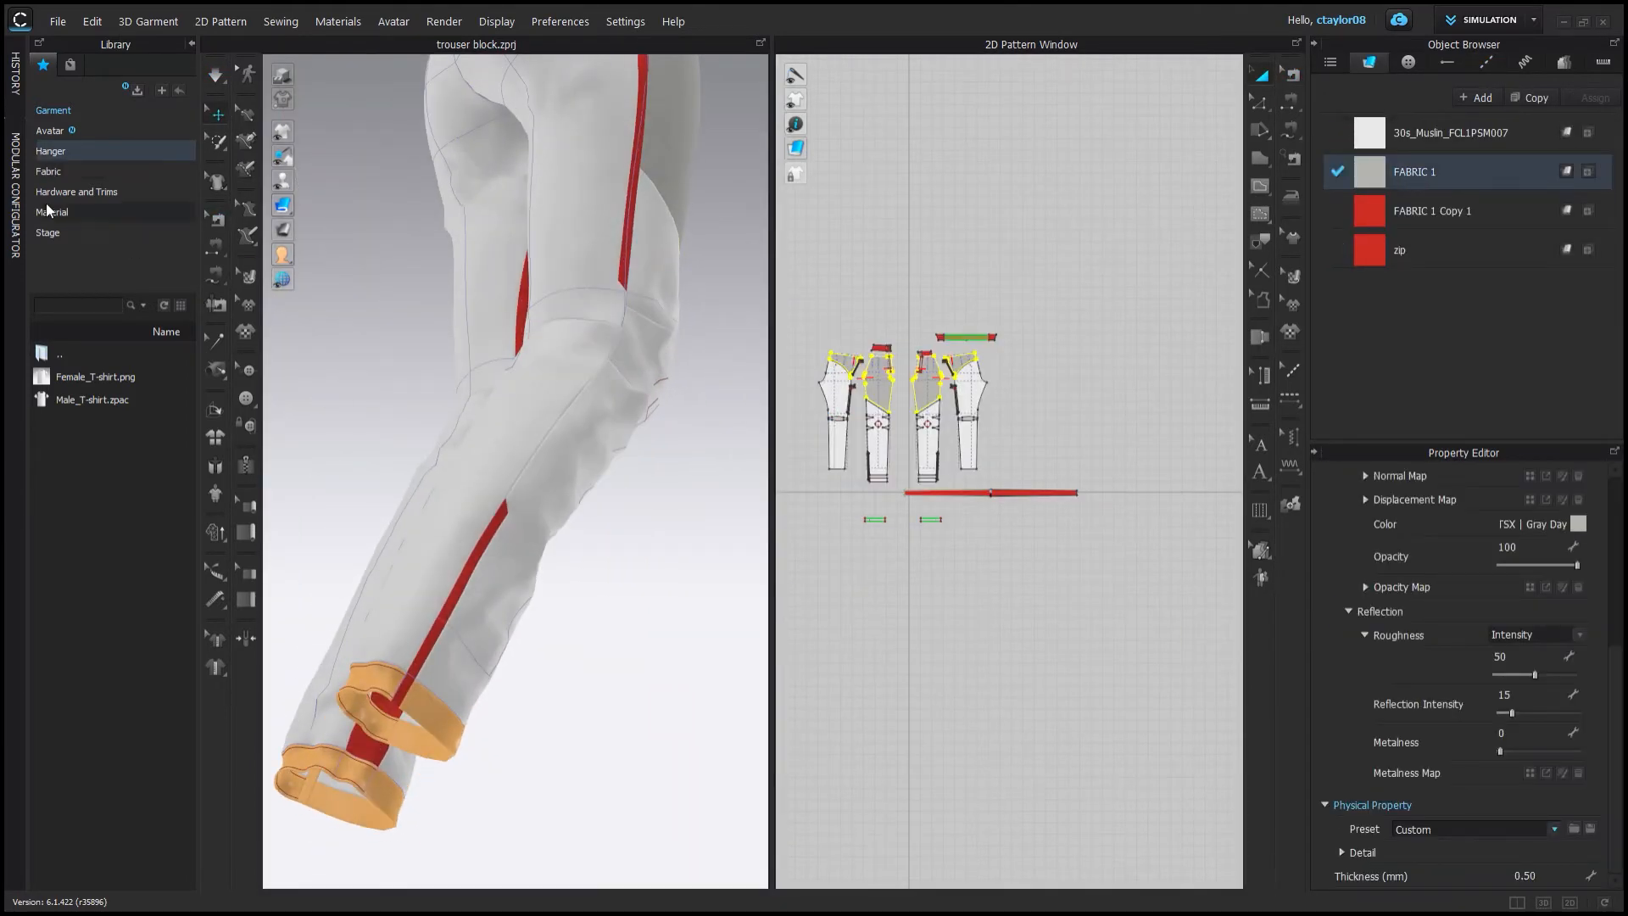
{"action": "scroll", "coordinate": [497, 363], "scroll_direction": "up", "scroll_amount": 5}
{"action": "key", "text": "ctrl+a"}
{"action": "scroll", "coordinate": [1441, 678], "scroll_direction": "down", "scroll_amount": 5}
{"action": "left_click", "coordinate": [1546, 739]}
{"action": "left_click", "coordinate": [1448, 136]}
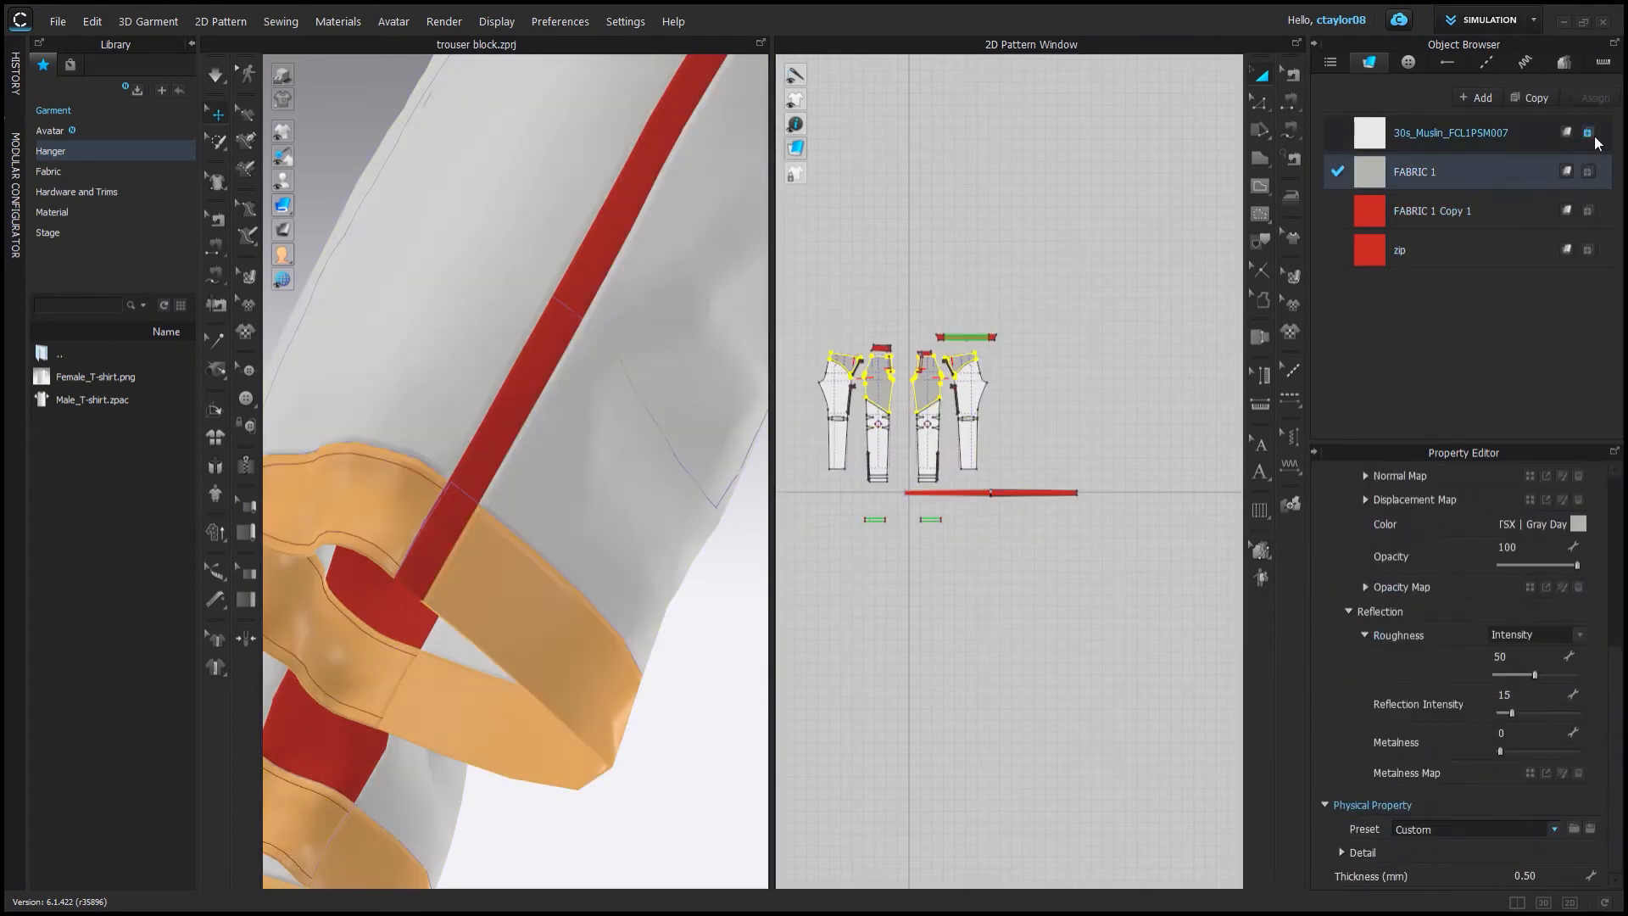
Examine the side strips in 3D and the sewing lines across all patterns.
{"action": "scroll", "coordinate": [636, 508], "scroll_direction": "down", "scroll_amount": 5}
{"action": "left_click", "coordinate": [636, 508]}
{"action": "scroll", "coordinate": [418, 370], "scroll_direction": "up", "scroll_amount": 3}
{"action": "right_click_drag", "start_coordinate": [635, 509], "coordinate": [567, 455]}
{"action": "key", "text": "n"}
{"action": "scroll", "coordinate": [866, 477], "scroll_direction": "down", "scroll_amount": 3}
{"action": "scroll", "coordinate": [867, 478], "scroll_direction": "down", "scroll_amount": 1}
{"action": "middle_click_drag", "start_coordinate": [867, 477], "coordinate": [981, 523]}
{"action": "key", "text": "b"}
{"action": "left_click_drag", "start_coordinate": [843, 353], "coordinate": [1221, 657]}
{"action": "scroll", "coordinate": [594, 466], "scroll_direction": "up", "scroll_amount": 2}
{"action": "middle_click_drag", "start_coordinate": [644, 467], "coordinate": [464, 461]}
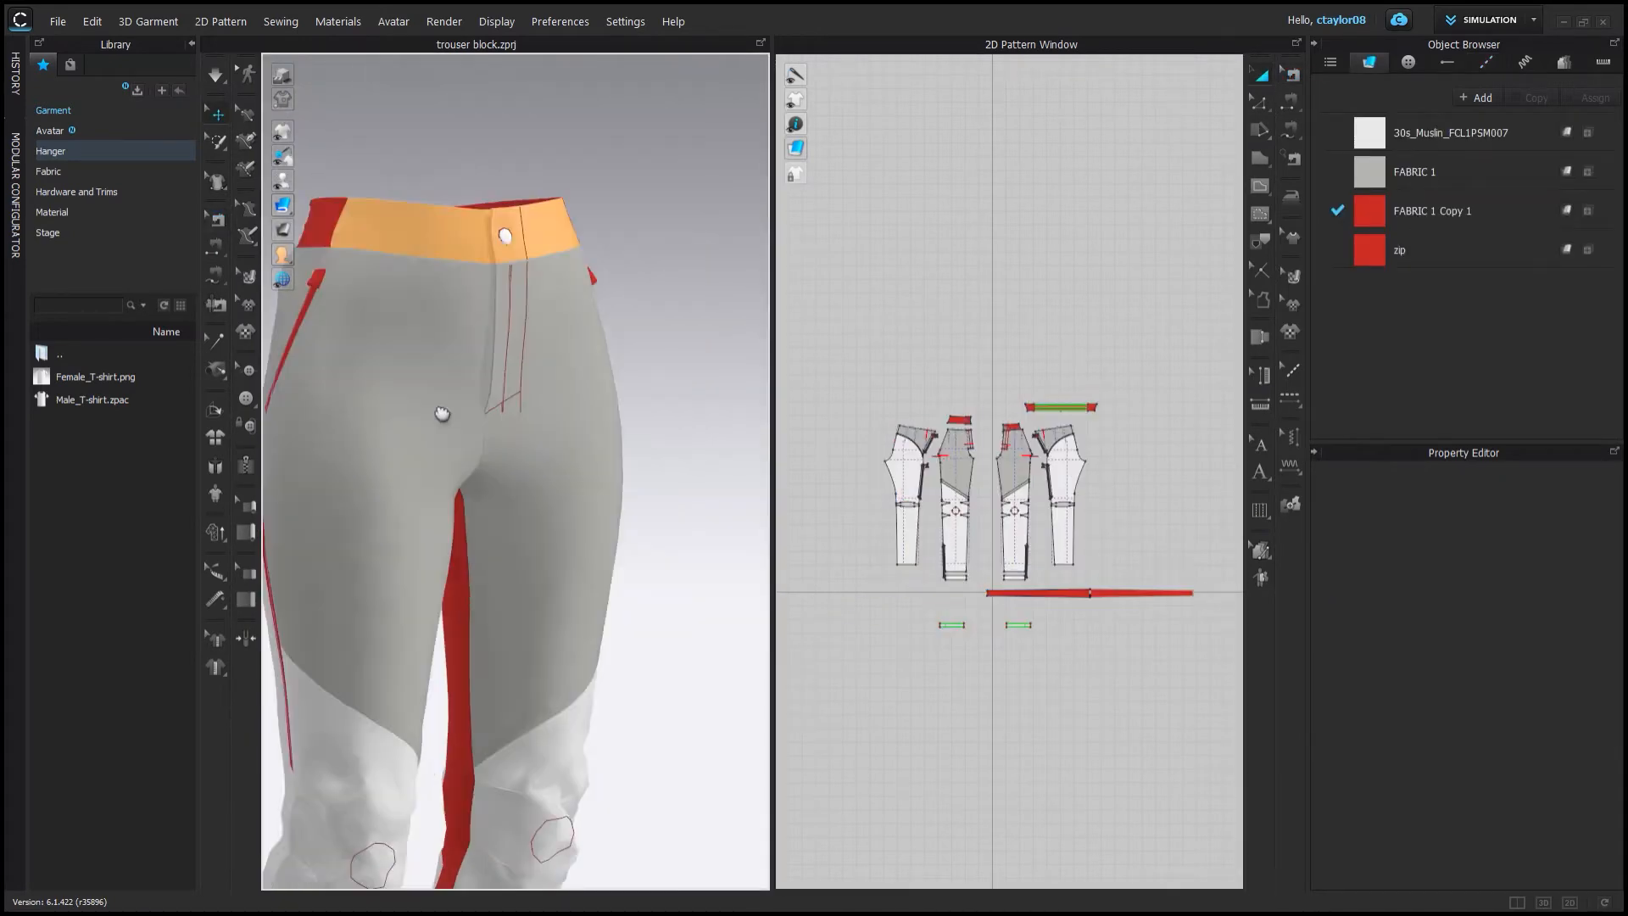
Set the 30s_Muslin fabric's thickness to 1.5 mm.
{"action": "scroll", "coordinate": [442, 413], "scroll_direction": "up", "scroll_amount": 5}
{"action": "left_click_drag", "start_coordinate": [848, 360], "coordinate": [1221, 657]}
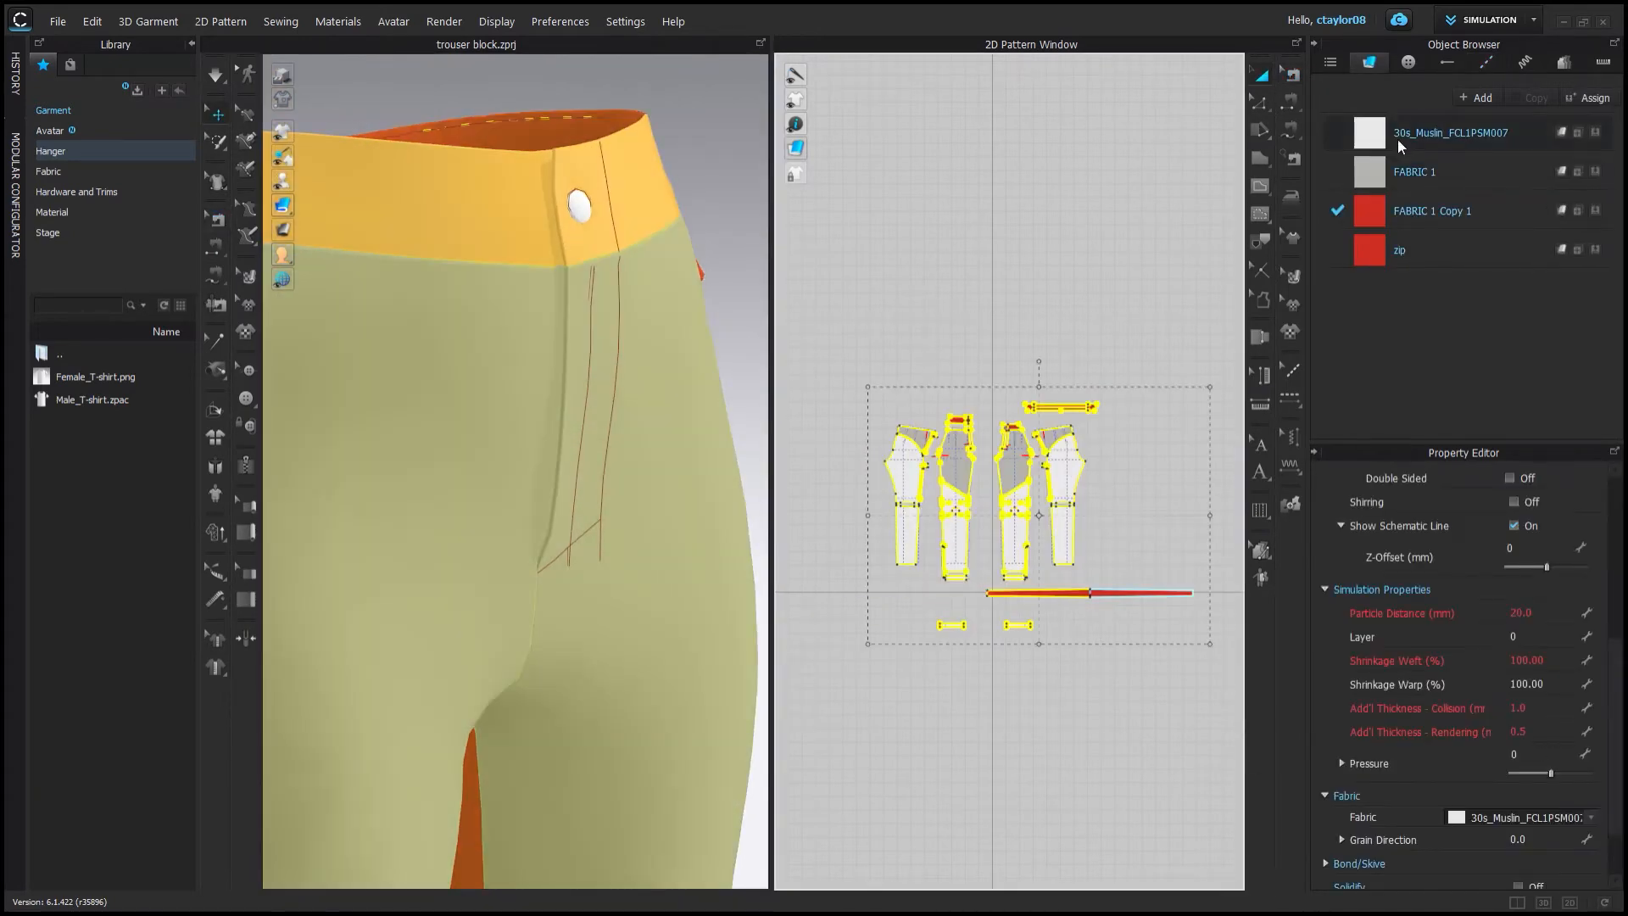
{"action": "left_click", "coordinate": [1400, 140]}
{"action": "left_click", "coordinate": [1400, 250], "text": "shift"}
{"action": "scroll", "coordinate": [1463, 678], "scroll_direction": "down", "scroll_amount": 5}
{"action": "left_click", "coordinate": [1526, 875]}
{"action": "type", "text": "1.5"}
{"action": "key", "text": "Return"}
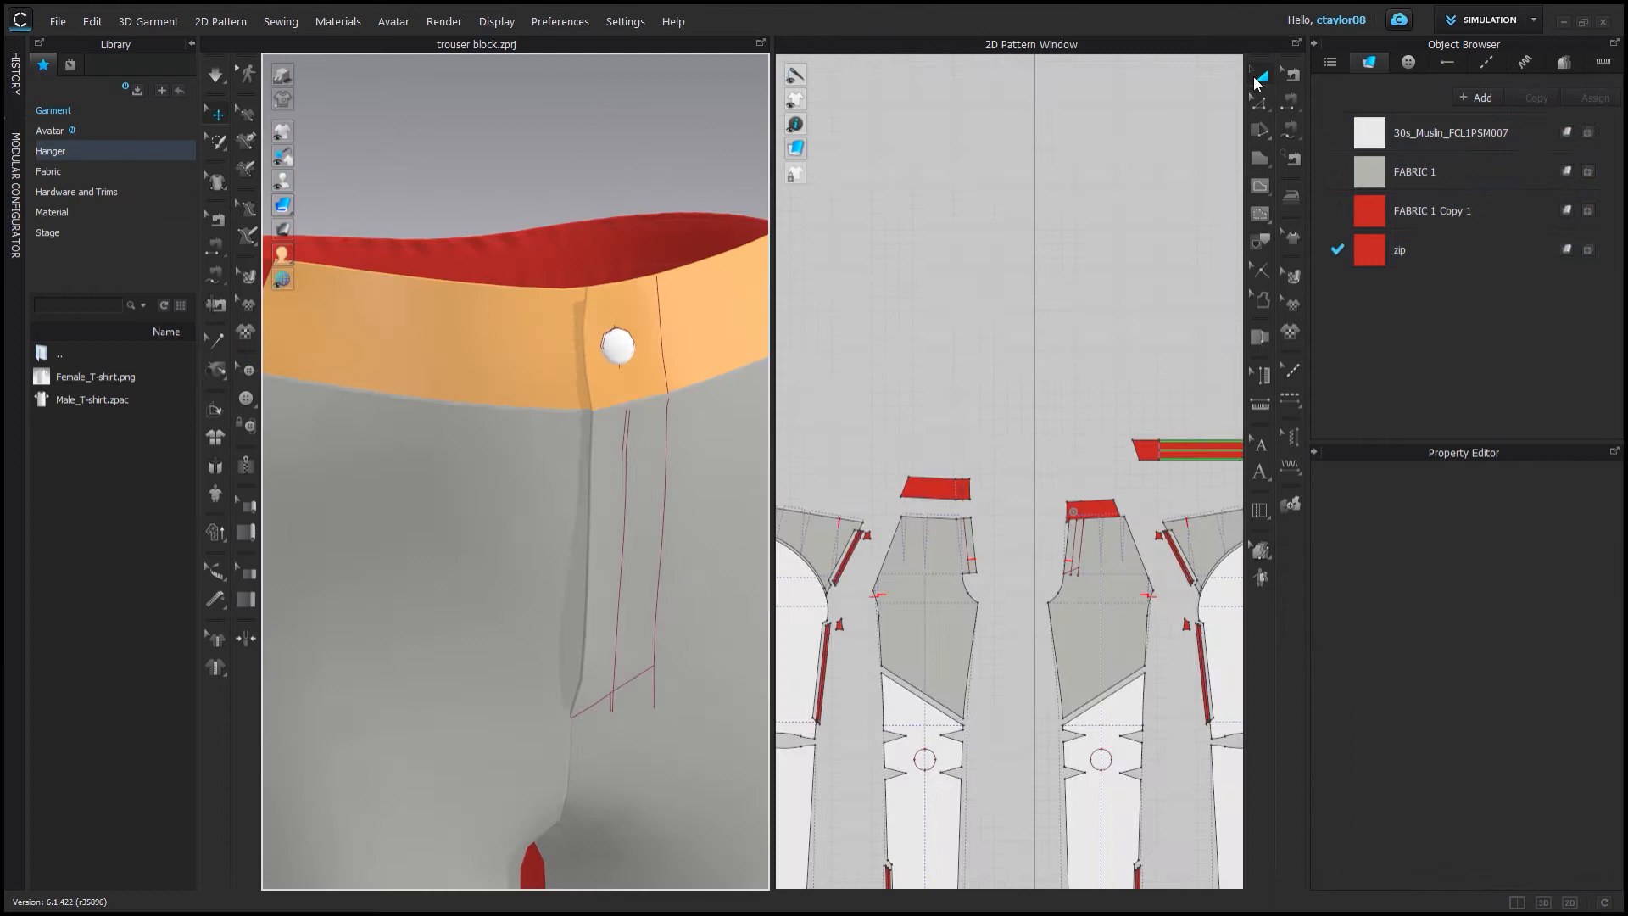
Move the back yoke pattern upward and delete a point on its edge.
{"action": "left_click", "coordinate": [602, 327]}
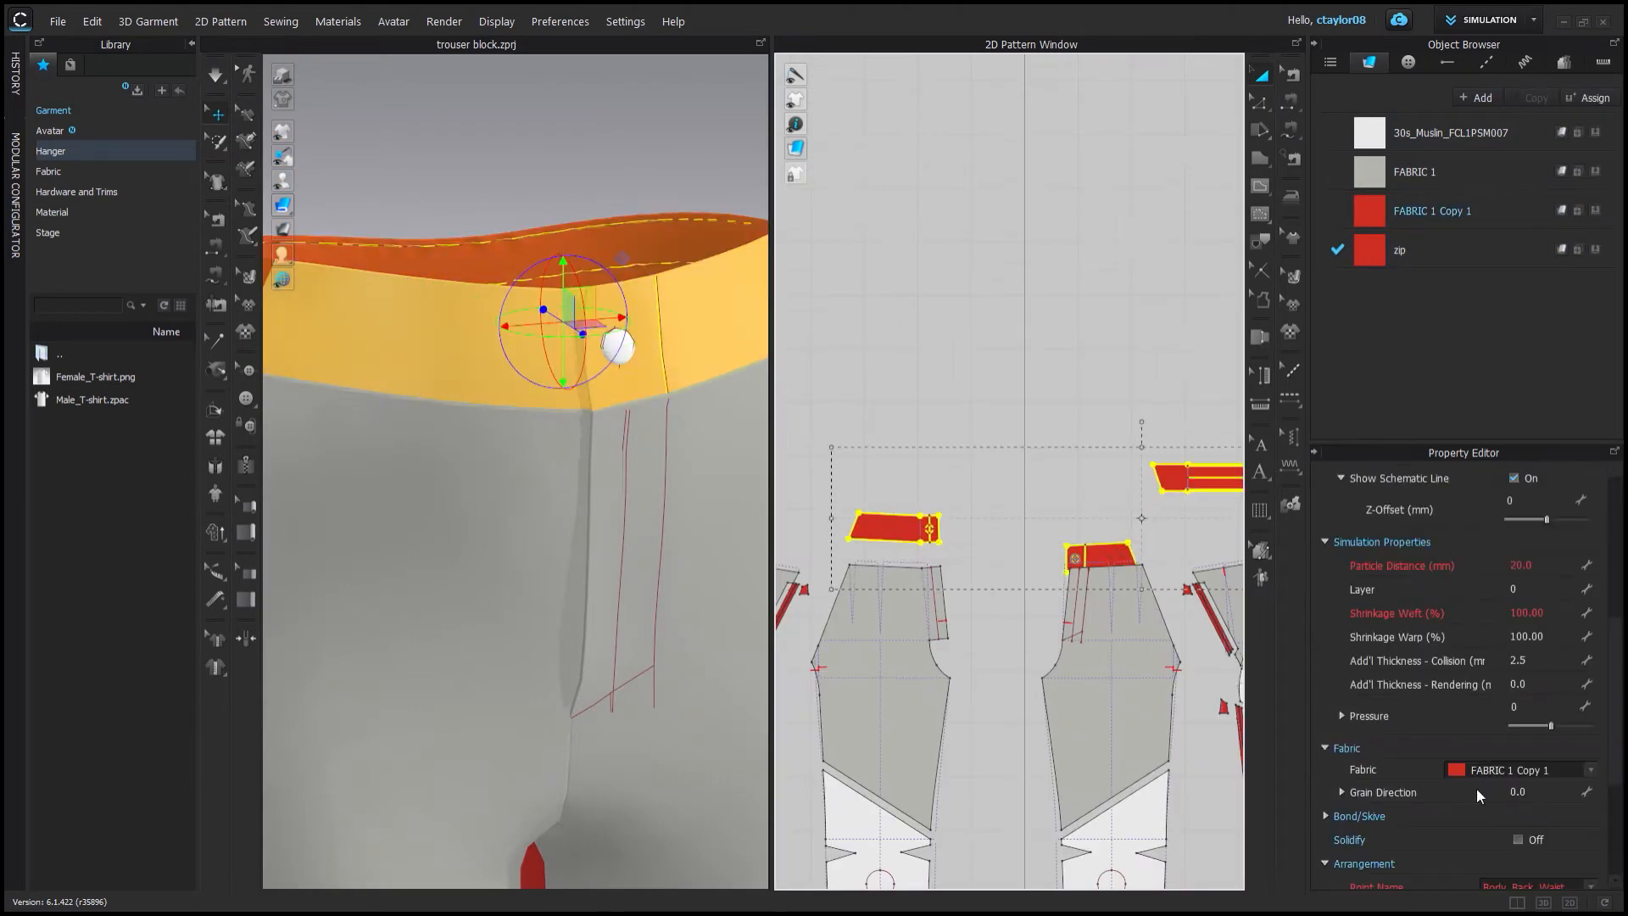
{"action": "right_click_drag", "start_coordinate": [602, 326], "coordinate": [792, 567]}
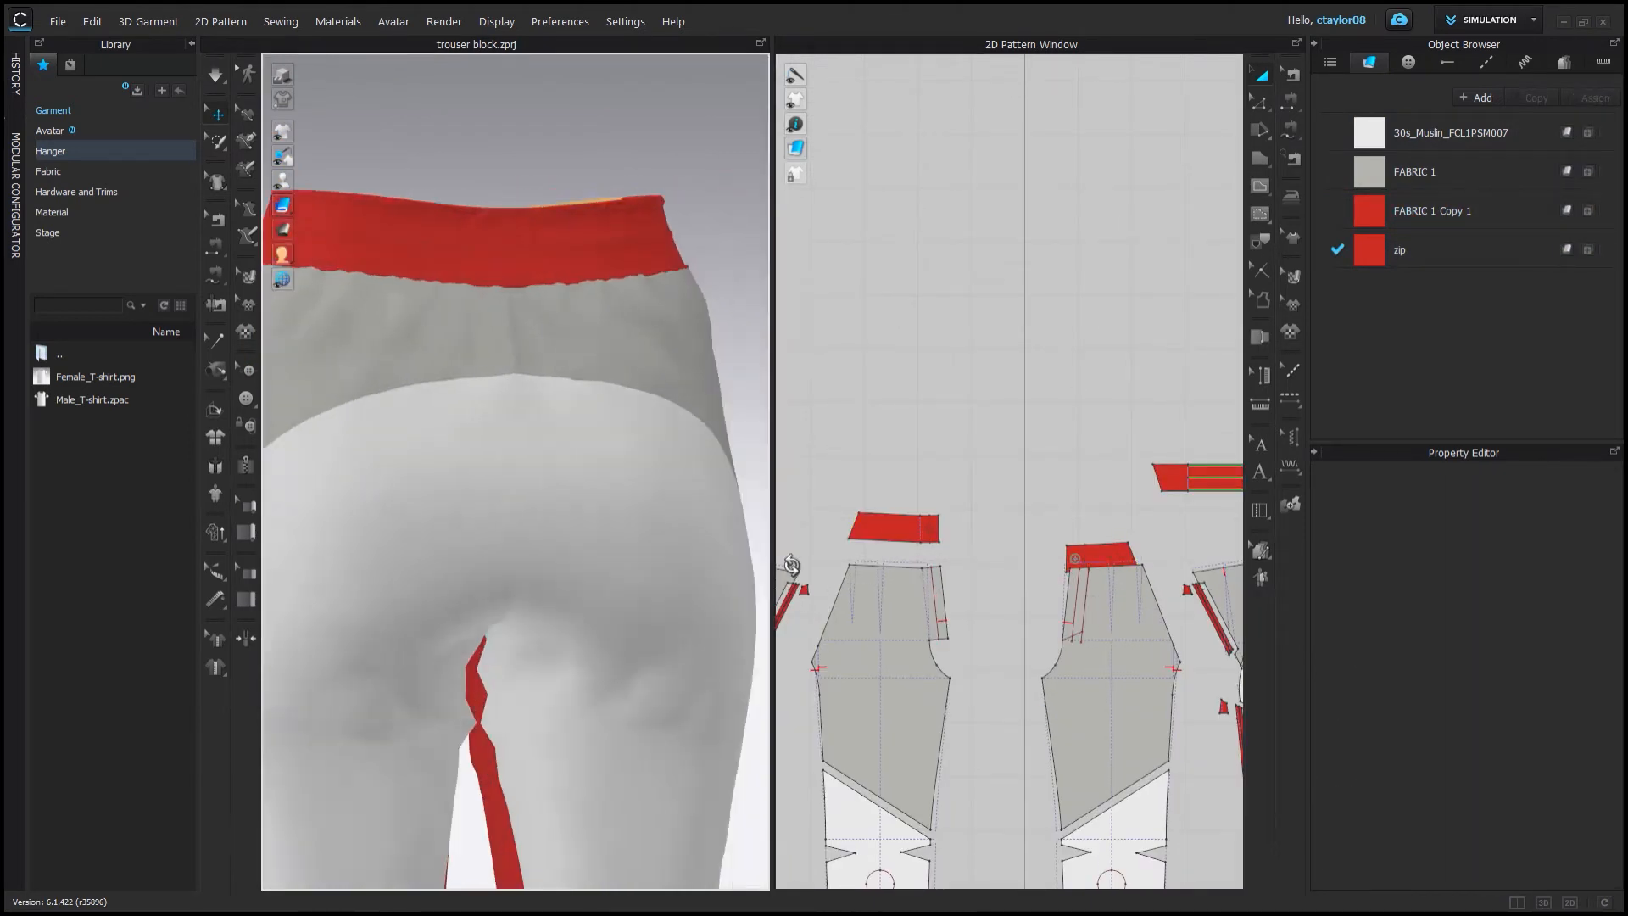
{"action": "scroll", "coordinate": [945, 526], "scroll_direction": "up", "scroll_amount": 4}
{"action": "middle_click_drag", "start_coordinate": [1213, 576], "coordinate": [1187, 509]}
{"action": "key", "text": "z"}
{"action": "left_click", "coordinate": [928, 518]}
{"action": "scroll", "coordinate": [1024, 538], "scroll_direction": "down", "scroll_amount": 5}
{"action": "left_click", "coordinate": [856, 473]}
{"action": "left_click", "coordinate": [1261, 74]}
{"action": "left_click_drag", "start_coordinate": [901, 432], "coordinate": [901, 342]}
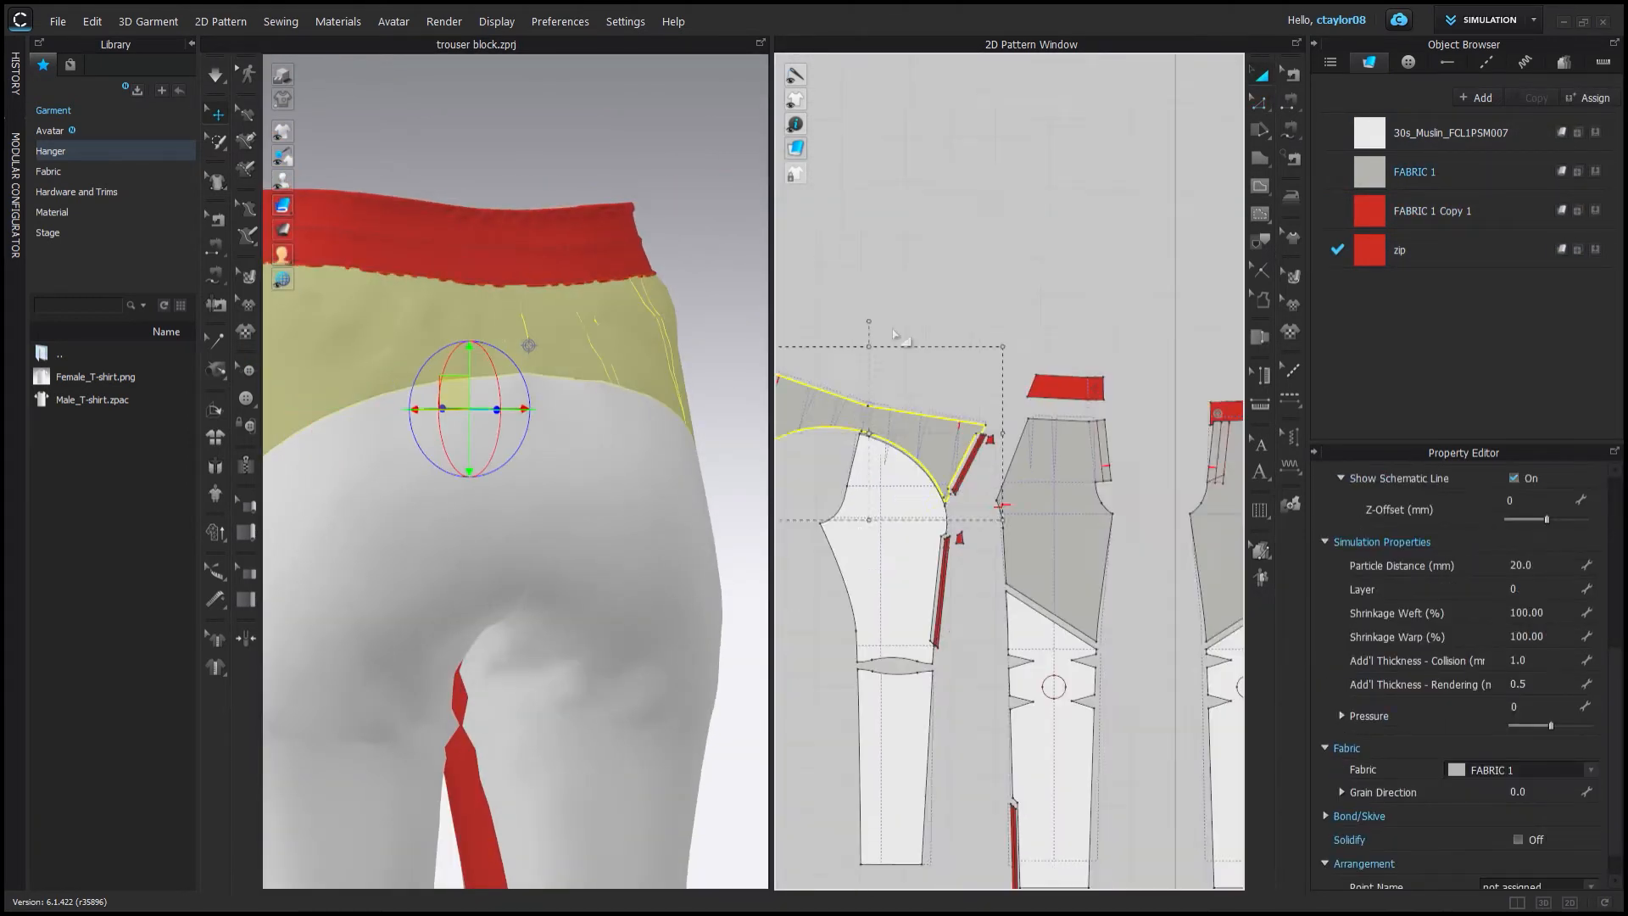
{"action": "left_click", "coordinate": [1259, 102]}
{"action": "left_click", "coordinate": [971, 322]}
{"action": "key", "text": "Delete"}
Pull the back waist and seat fabric into place in 3D.
{"action": "left_click", "coordinate": [217, 79]}
{"action": "right_click_drag", "start_coordinate": [373, 280], "coordinate": [483, 254]}
{"action": "left_click_drag", "start_coordinate": [360, 210], "coordinate": [424, 153]}
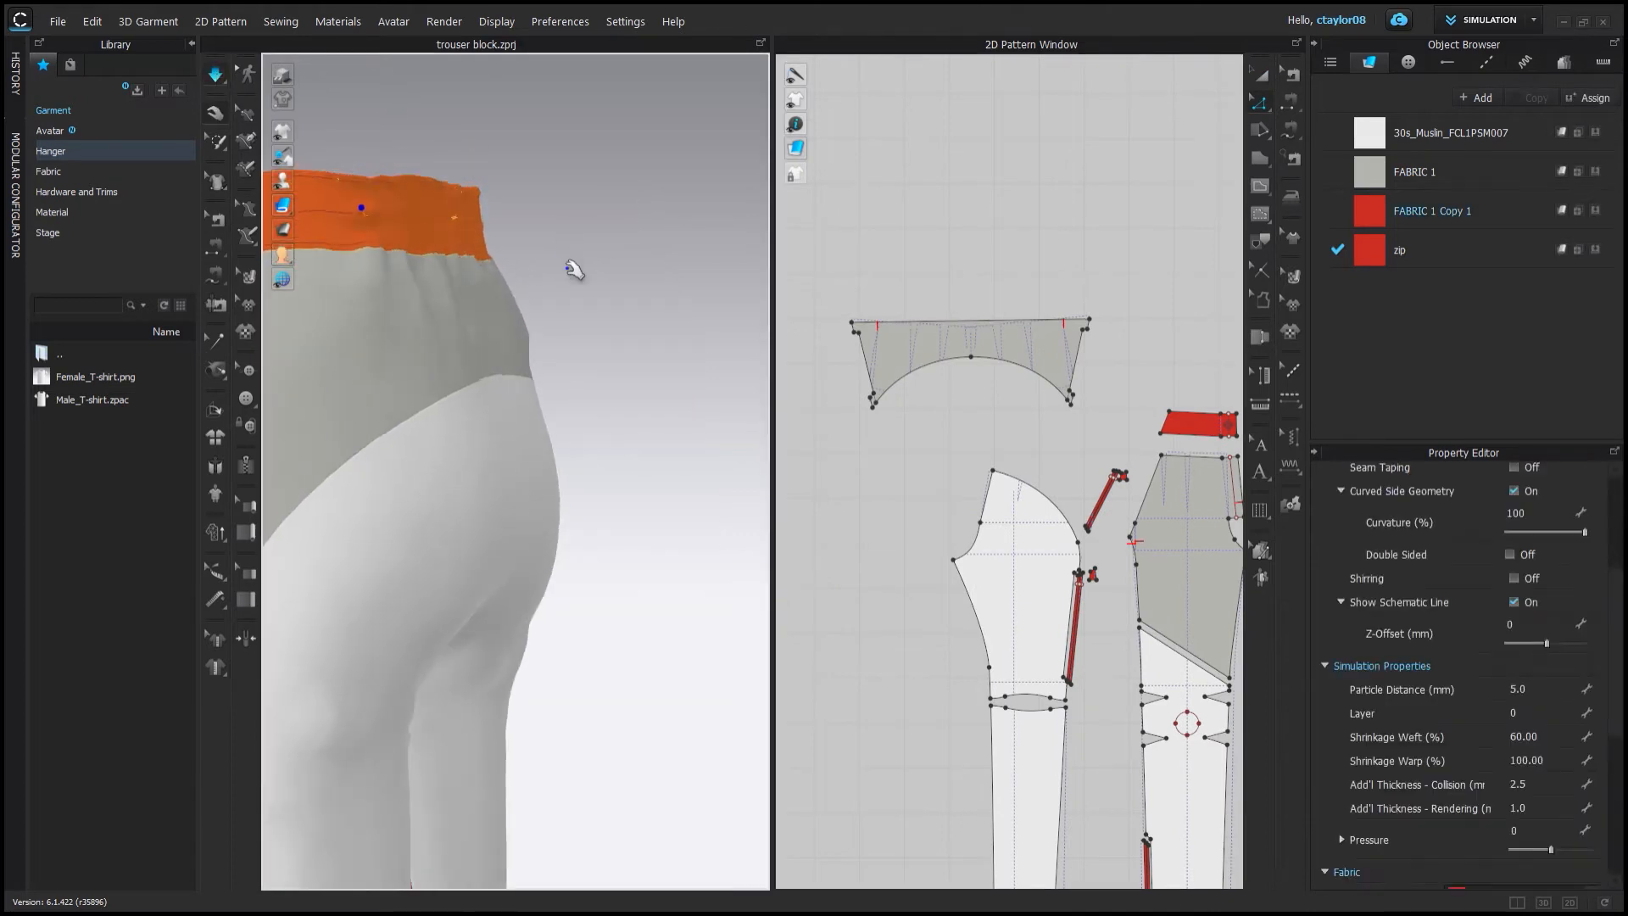
{"action": "right_click_drag", "start_coordinate": [571, 266], "coordinate": [365, 441]}
{"action": "left_click_drag", "start_coordinate": [548, 422], "coordinate": [557, 399]}
{"action": "scroll", "coordinate": [543, 424], "scroll_direction": "down", "scroll_amount": 3}
{"action": "right_click_drag", "start_coordinate": [424, 475], "coordinate": [749, 378]}
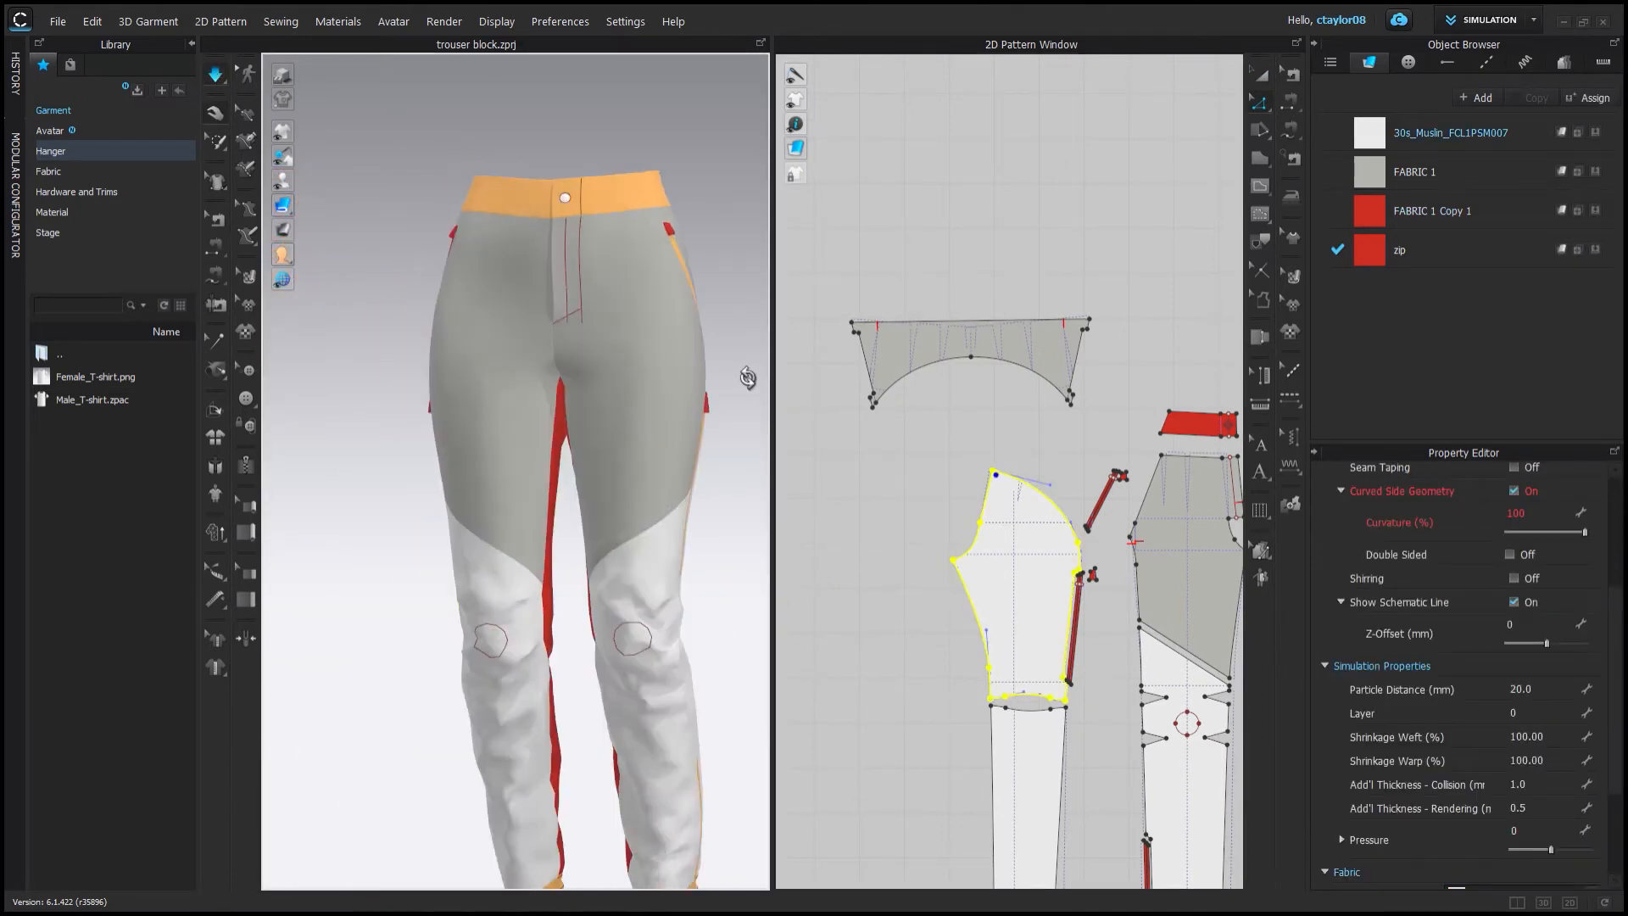
Select all patterns and set their particle distance to 5.
{"action": "scroll", "coordinate": [543, 416], "scroll_direction": "down", "scroll_amount": 2}
{"action": "right_click_drag", "start_coordinate": [500, 424], "coordinate": [571, 421]}
{"action": "left_click", "coordinate": [1260, 74]}
{"action": "scroll", "coordinate": [882, 210], "scroll_direction": "down", "scroll_amount": 8}
{"action": "left_click_drag", "start_coordinate": [857, 207], "coordinate": [1155, 434]}
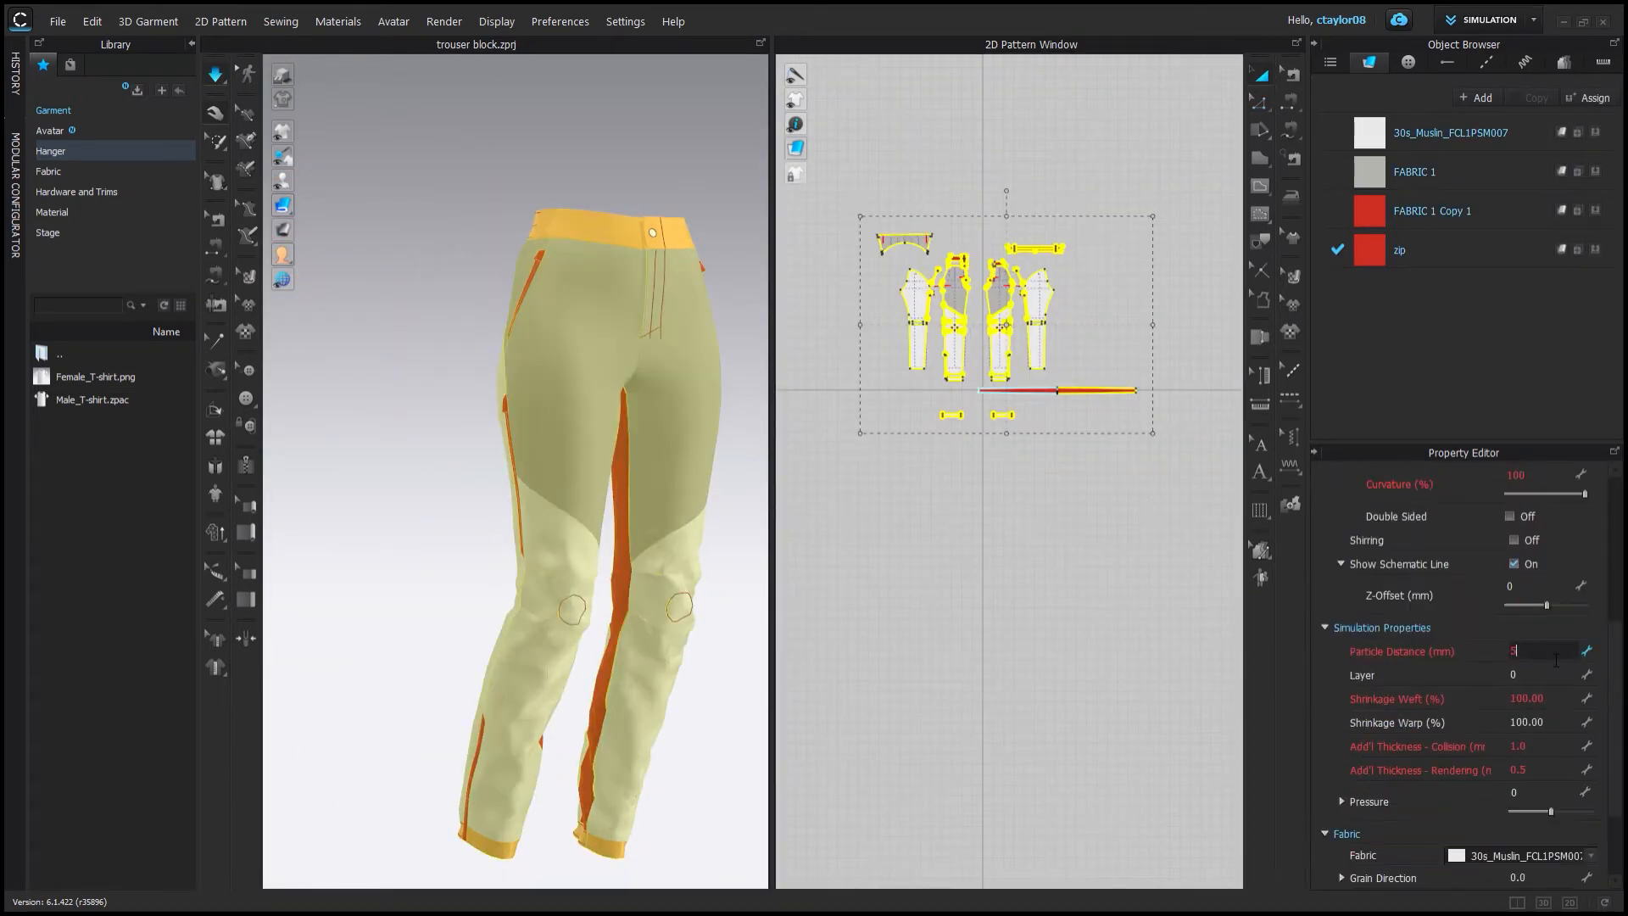
Replace the garment fabrics with Denim_Stretch and remove its texture.
{"action": "left_click", "coordinate": [310, 101]}
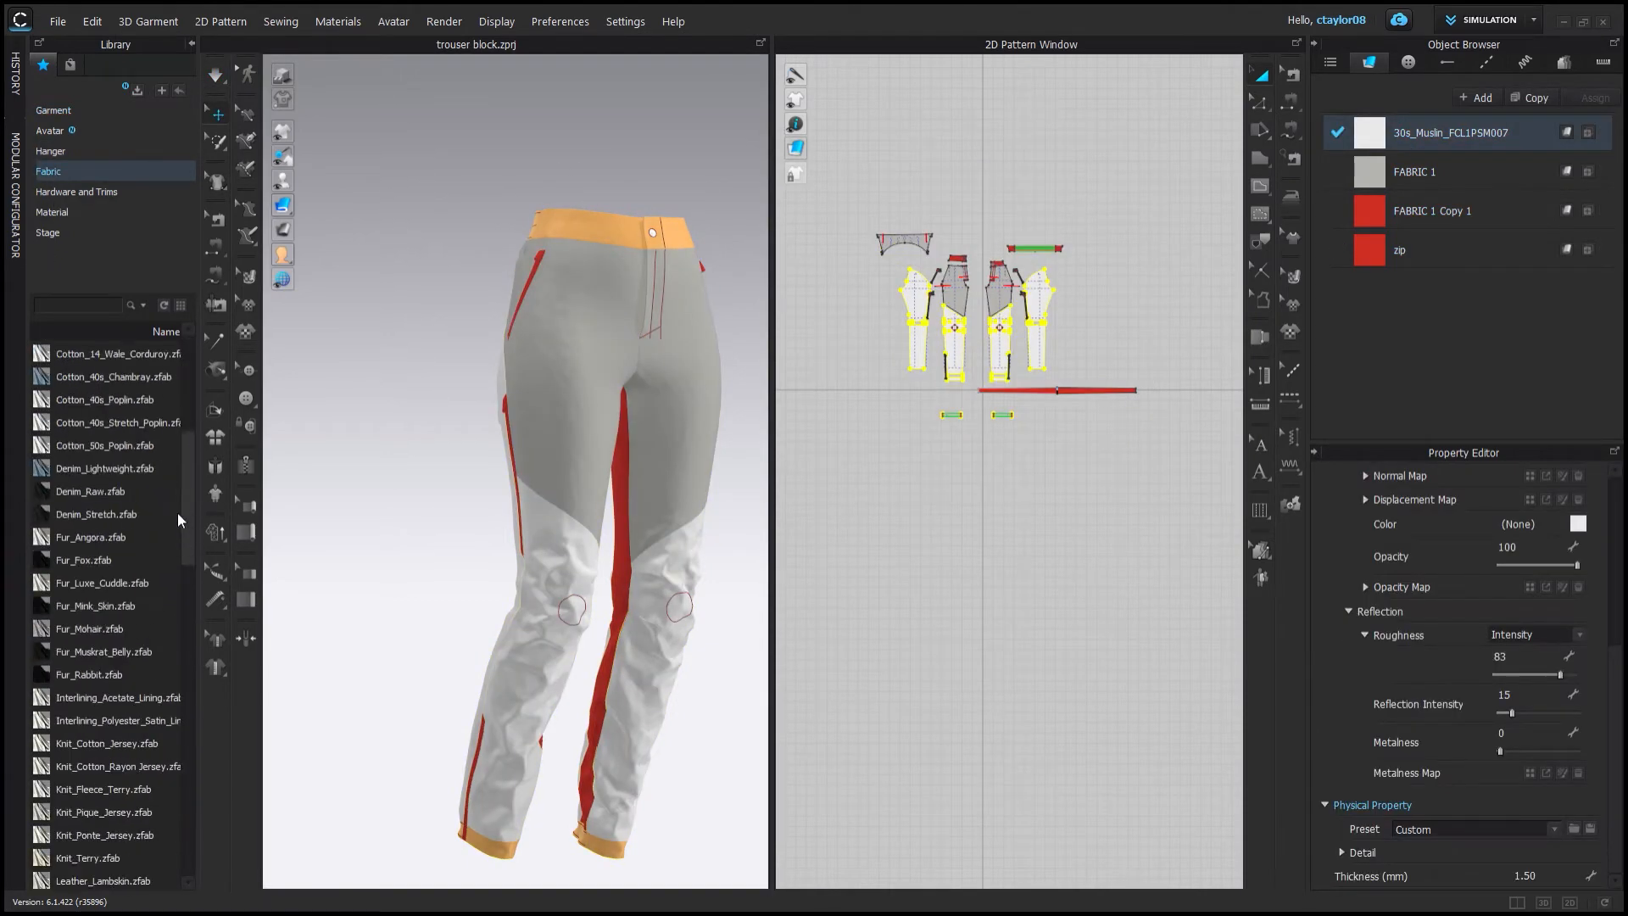
{"action": "scroll", "coordinate": [101, 365], "scroll_direction": "up", "scroll_amount": 5}
{"action": "left_click_drag", "start_coordinate": [183, 521], "coordinate": [183, 515]}
{"action": "left_click_drag", "start_coordinate": [96, 536], "coordinate": [1433, 133]}
{"action": "left_click_drag", "start_coordinate": [96, 536], "coordinate": [1424, 172]}
{"action": "left_click_drag", "start_coordinate": [95, 536], "coordinate": [883, 409]}
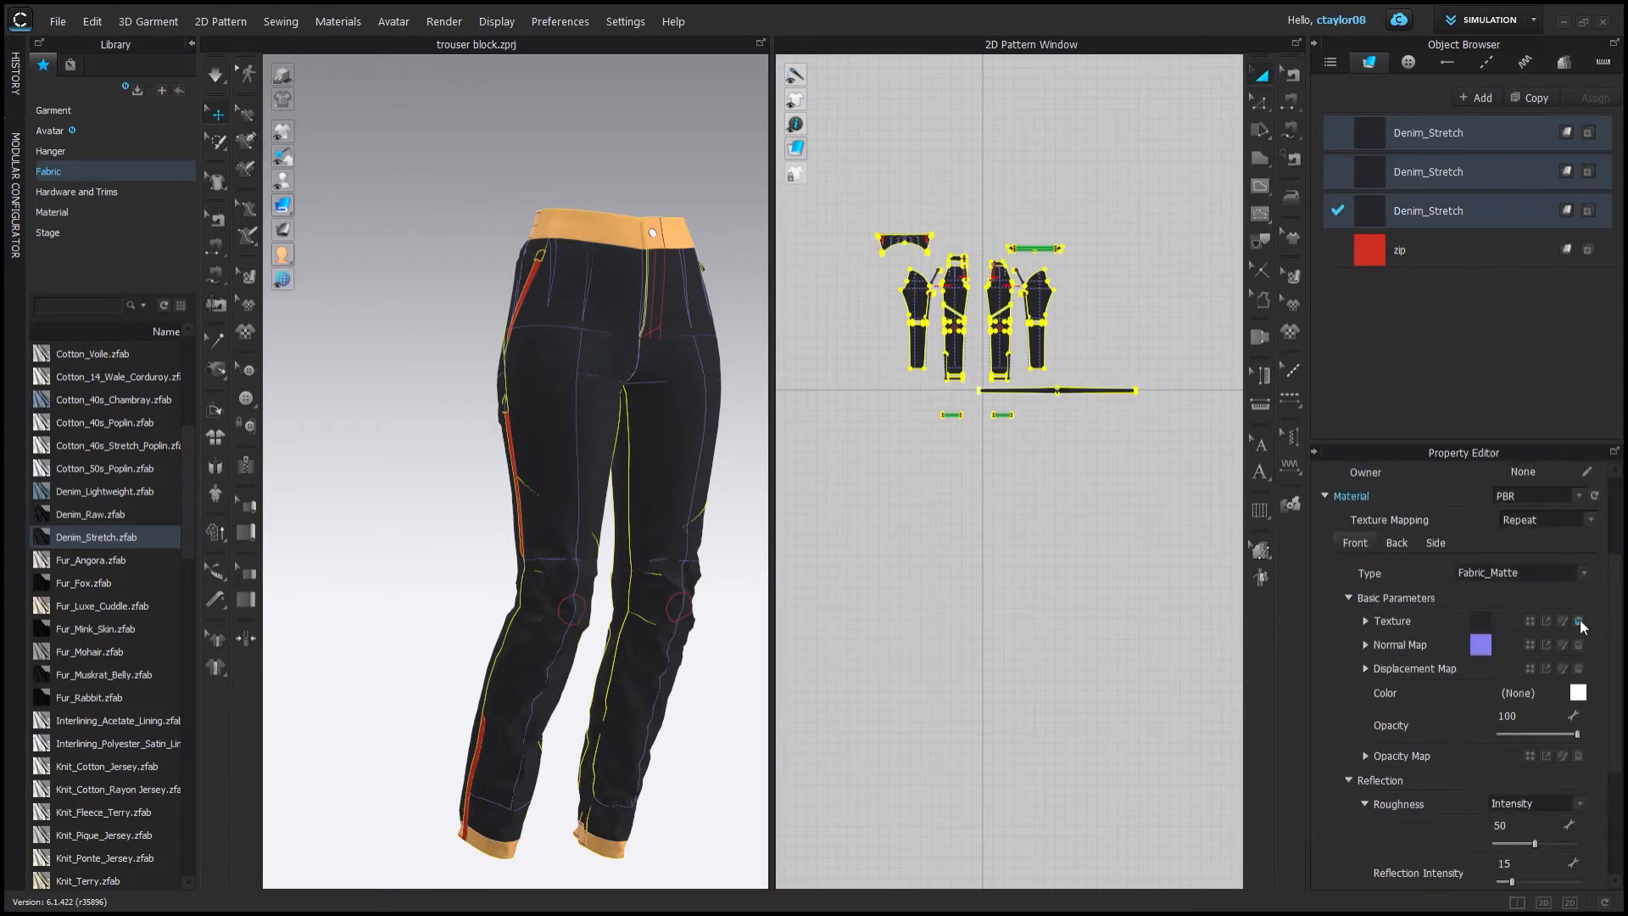
{"action": "left_click", "coordinate": [1578, 621]}
{"action": "scroll", "coordinate": [505, 454], "scroll_direction": "up", "scroll_amount": 5}
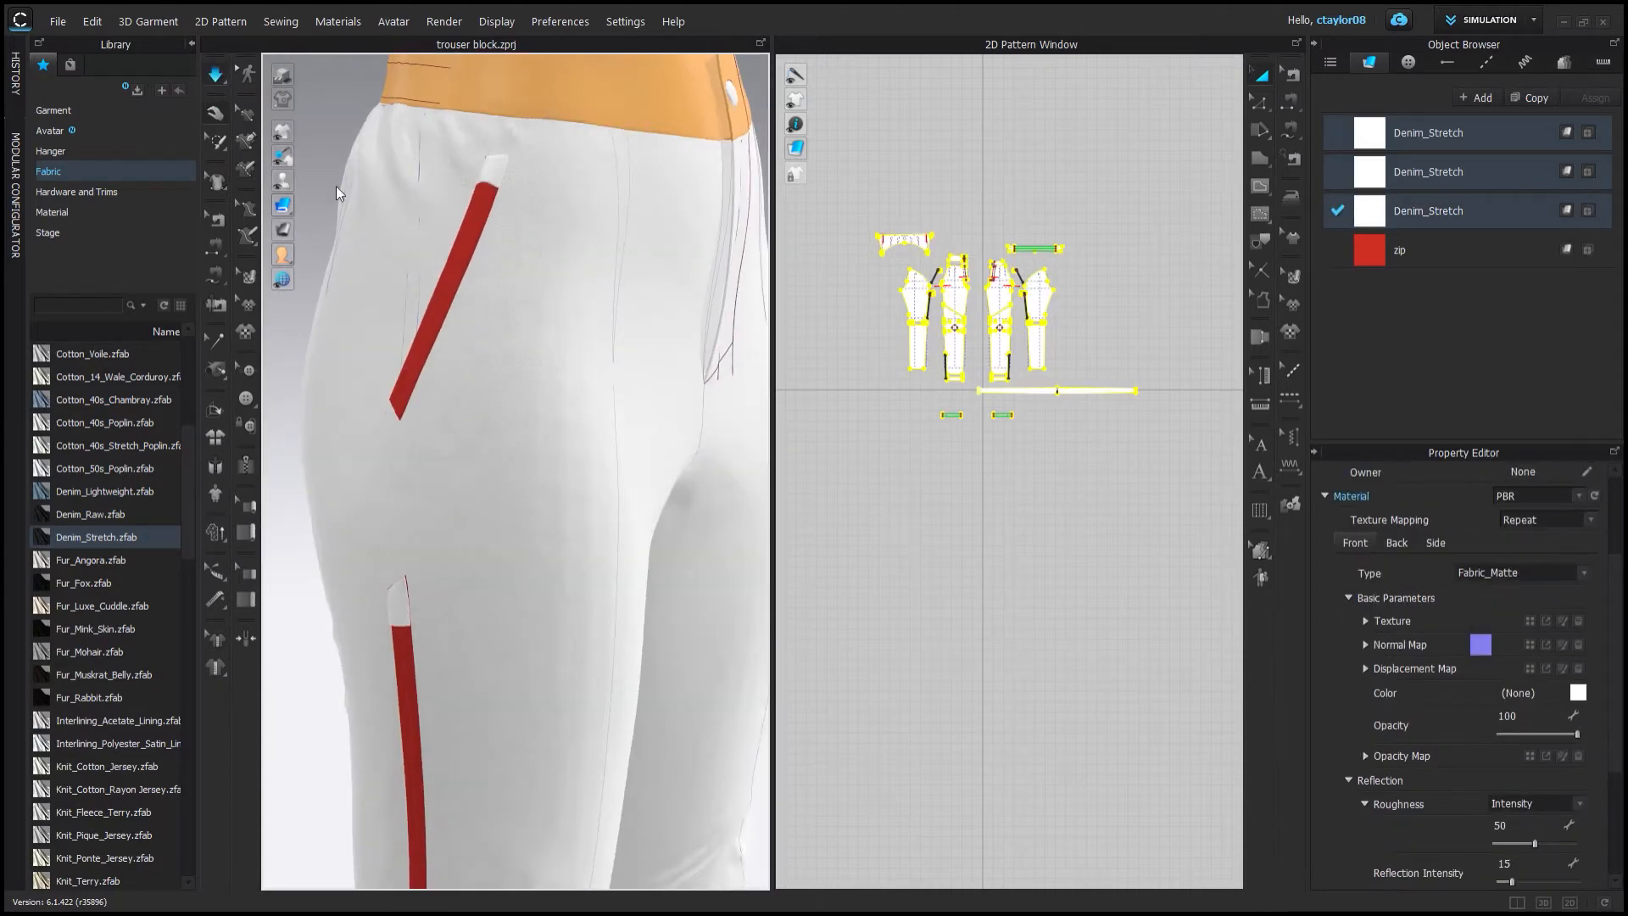
Select the front thigh piece and inspect the legs in both windows.
{"action": "right_click_drag", "start_coordinate": [336, 193], "coordinate": [373, 411]}
{"action": "left_click", "coordinate": [373, 411]}
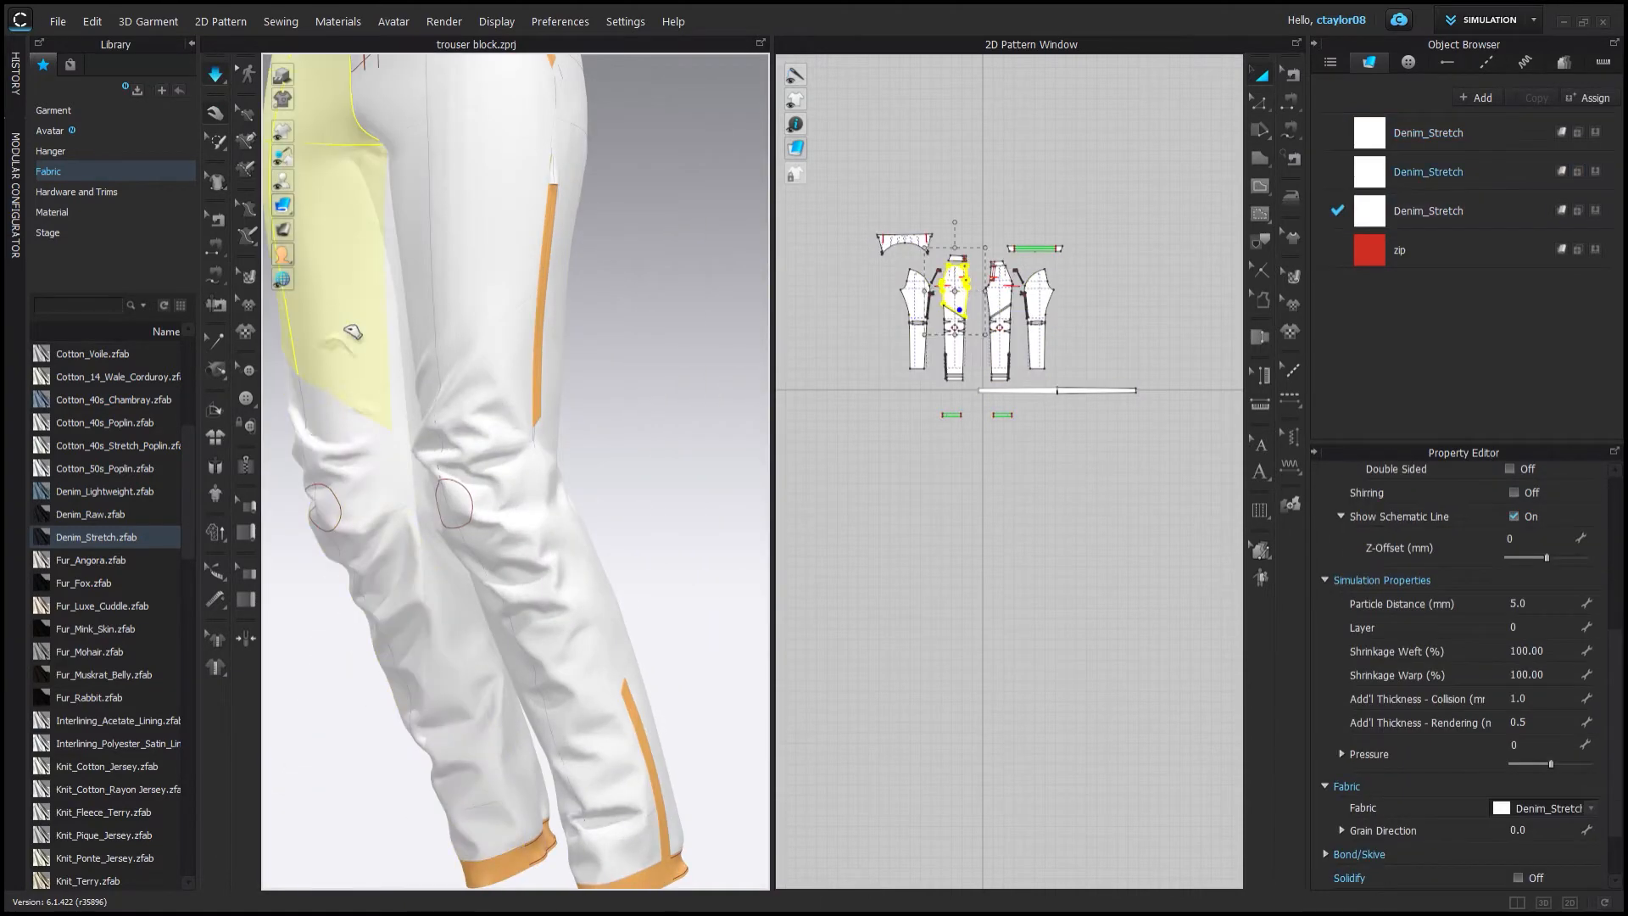
{"action": "right_click_drag", "start_coordinate": [396, 627], "coordinate": [519, 480]}
{"action": "scroll", "coordinate": [1012, 320], "scroll_direction": "up", "scroll_amount": 8}
{"action": "left_click", "coordinate": [1017, 320]}
{"action": "right_click_drag", "start_coordinate": [627, 407], "coordinate": [654, 410]}
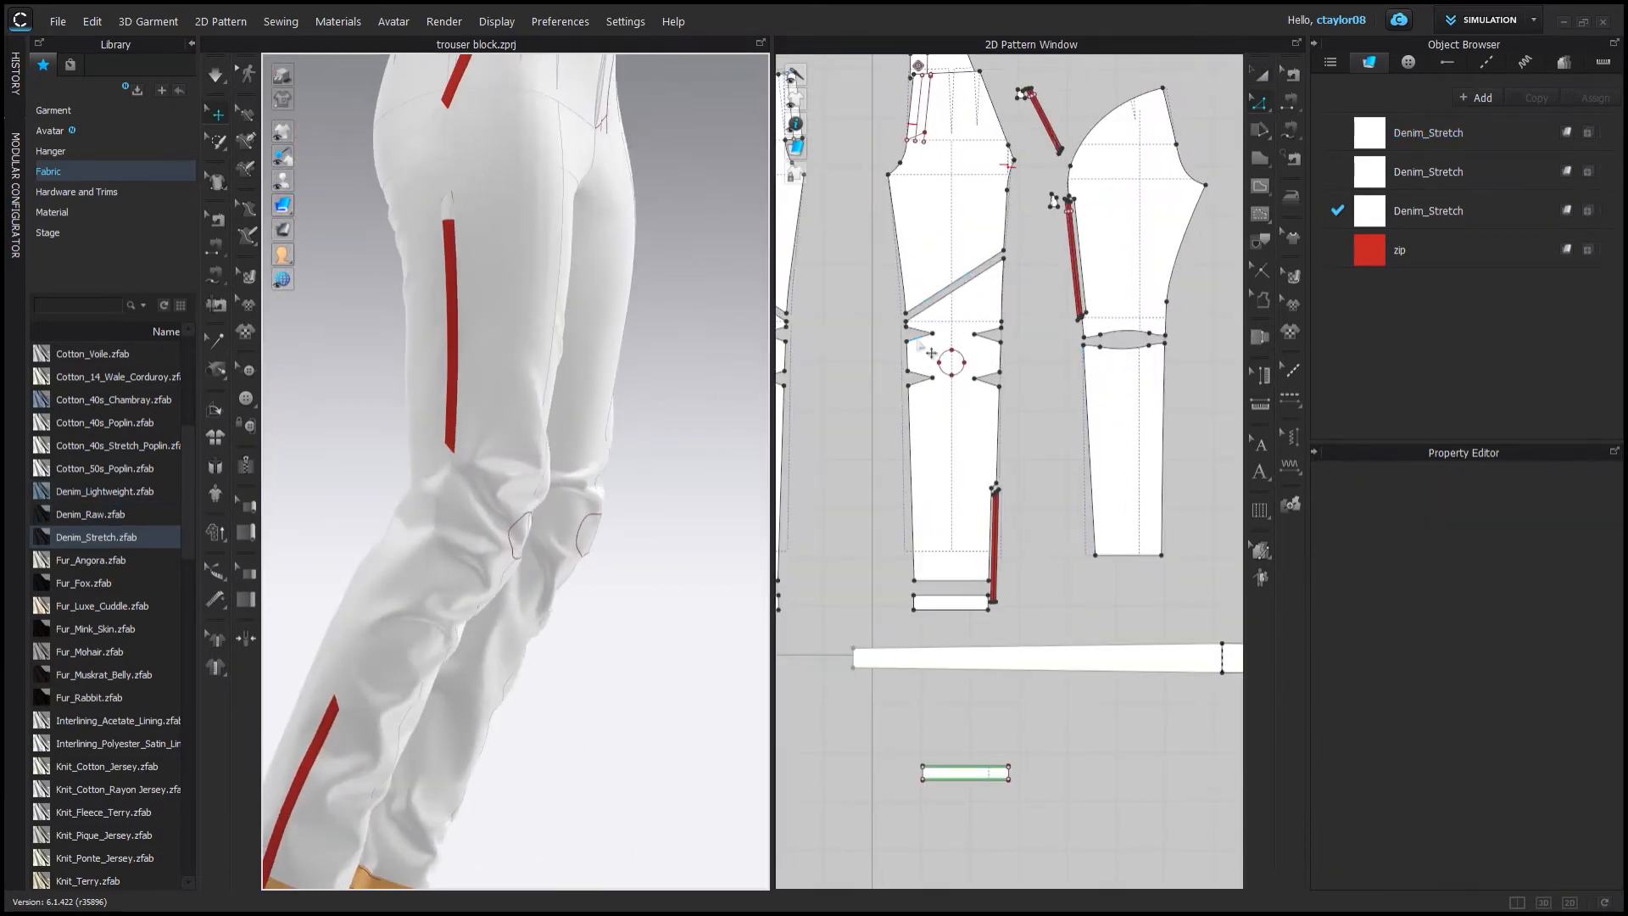
Reshape the knee darts on the lower leg pattern by moving their points.
{"action": "key", "text": "space"}
{"action": "scroll", "coordinate": [920, 248], "scroll_direction": "up", "scroll_amount": 1}
{"action": "left_click", "coordinate": [965, 343]}
{"action": "scroll", "coordinate": [1003, 195], "scroll_direction": "down", "scroll_amount": 5}
{"action": "left_click", "coordinate": [897, 320], "text": "shift"}
{"action": "left_click_drag", "start_coordinate": [897, 320], "coordinate": [897, 695]}
{"action": "scroll", "coordinate": [1010, 654], "scroll_direction": "up", "scroll_amount": 3}
{"action": "key", "text": "z"}
{"action": "scroll", "coordinate": [1023, 609], "scroll_direction": "up", "scroll_amount": 7}
{"action": "left_click", "coordinate": [907, 396]}
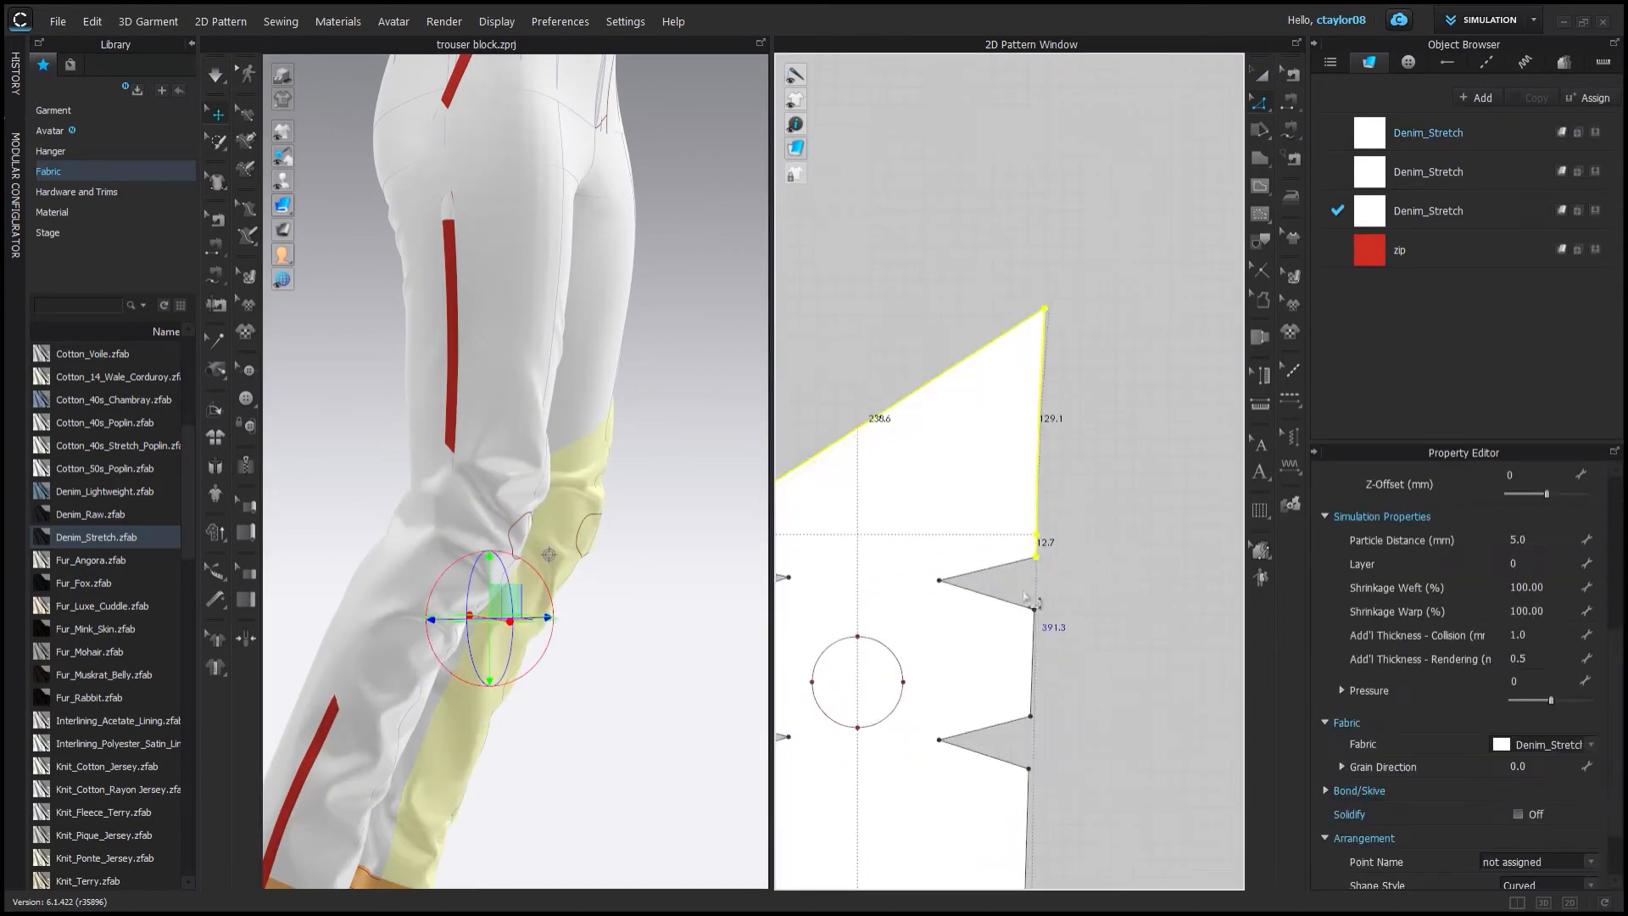
{"action": "left_click_drag", "start_coordinate": [1035, 571], "coordinate": [1036, 580]}
{"action": "middle_click_drag", "start_coordinate": [1036, 581], "coordinate": [1128, 571]}
{"action": "key", "text": "ctrl+z"}
{"action": "scroll", "coordinate": [1050, 502], "scroll_direction": "down", "scroll_amount": 4}
{"action": "left_click_drag", "start_coordinate": [840, 305], "coordinate": [1175, 542]}
{"action": "left_click_drag", "start_coordinate": [1100, 532], "coordinate": [1101, 543]}
{"action": "left_click_drag", "start_coordinate": [1170, 646], "coordinate": [1172, 648]}
{"action": "scroll", "coordinate": [1170, 647], "scroll_direction": "down", "scroll_amount": 4}
{"action": "middle_click_drag", "start_coordinate": [924, 547], "coordinate": [1162, 552]}
{"action": "left_click_drag", "start_coordinate": [918, 467], "coordinate": [1151, 653]}
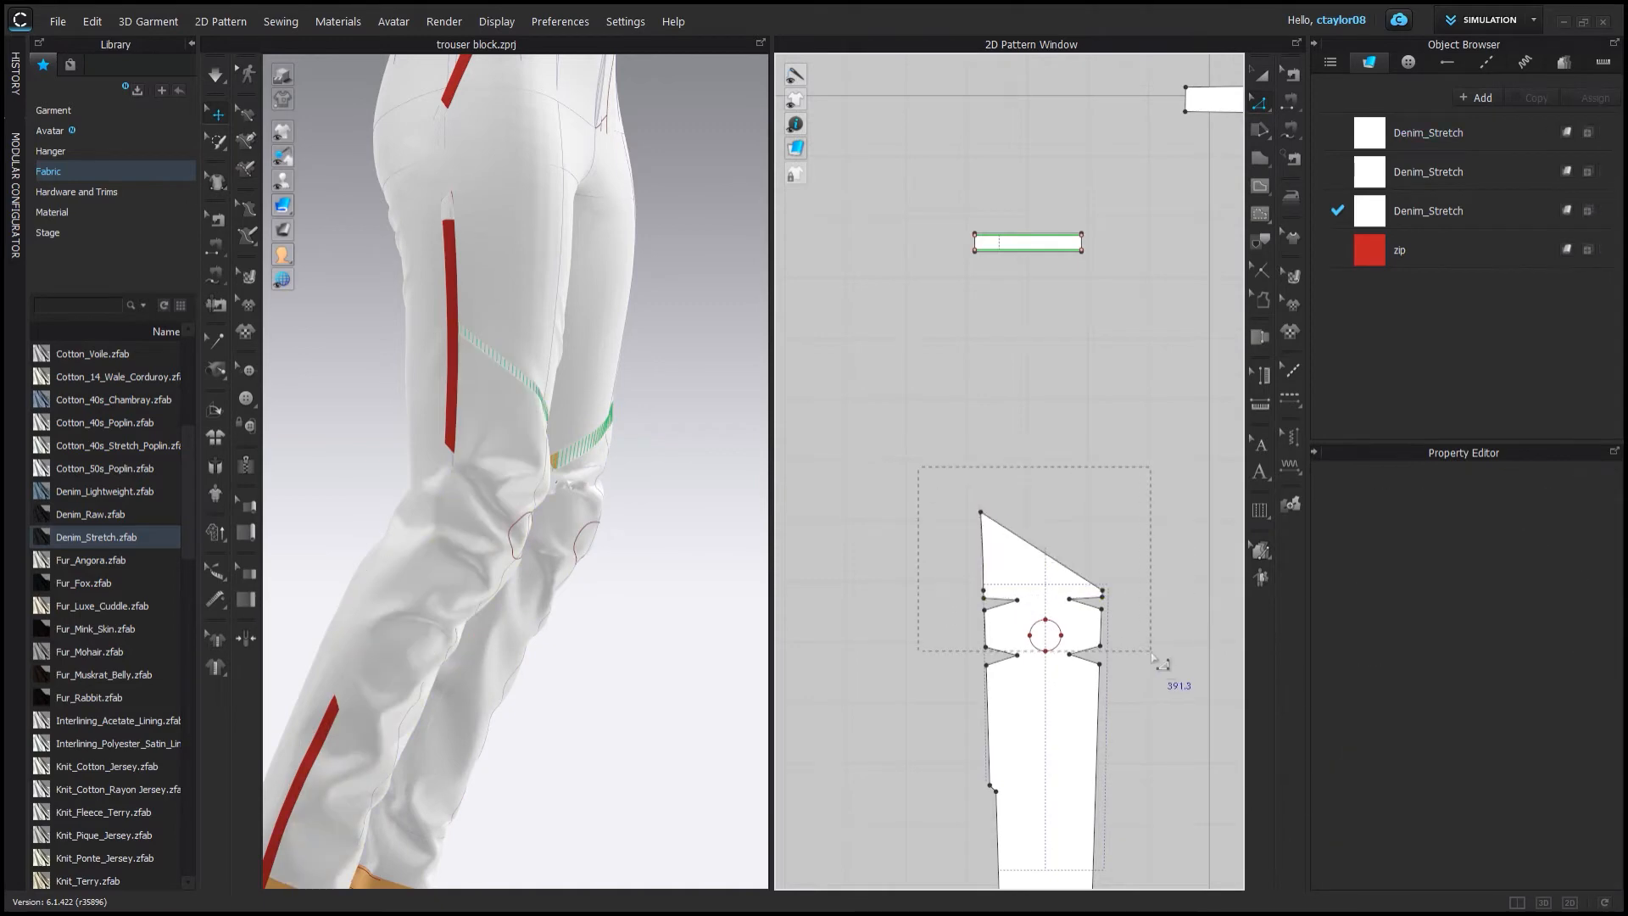
Select the lower leg patterns and set their particle distance to 8.
{"action": "left_click", "coordinate": [450, 534]}
{"action": "mouse_move", "coordinate": [568, 538]}
{"action": "right_mouse_down"}
{"action": "mouse_move", "coordinate": [186, 526]}
{"action": "mouse_move", "coordinate": [562, 547]}
{"action": "right_mouse_up"}
{"action": "scroll", "coordinate": [562, 542], "scroll_direction": "down", "scroll_amount": 3}
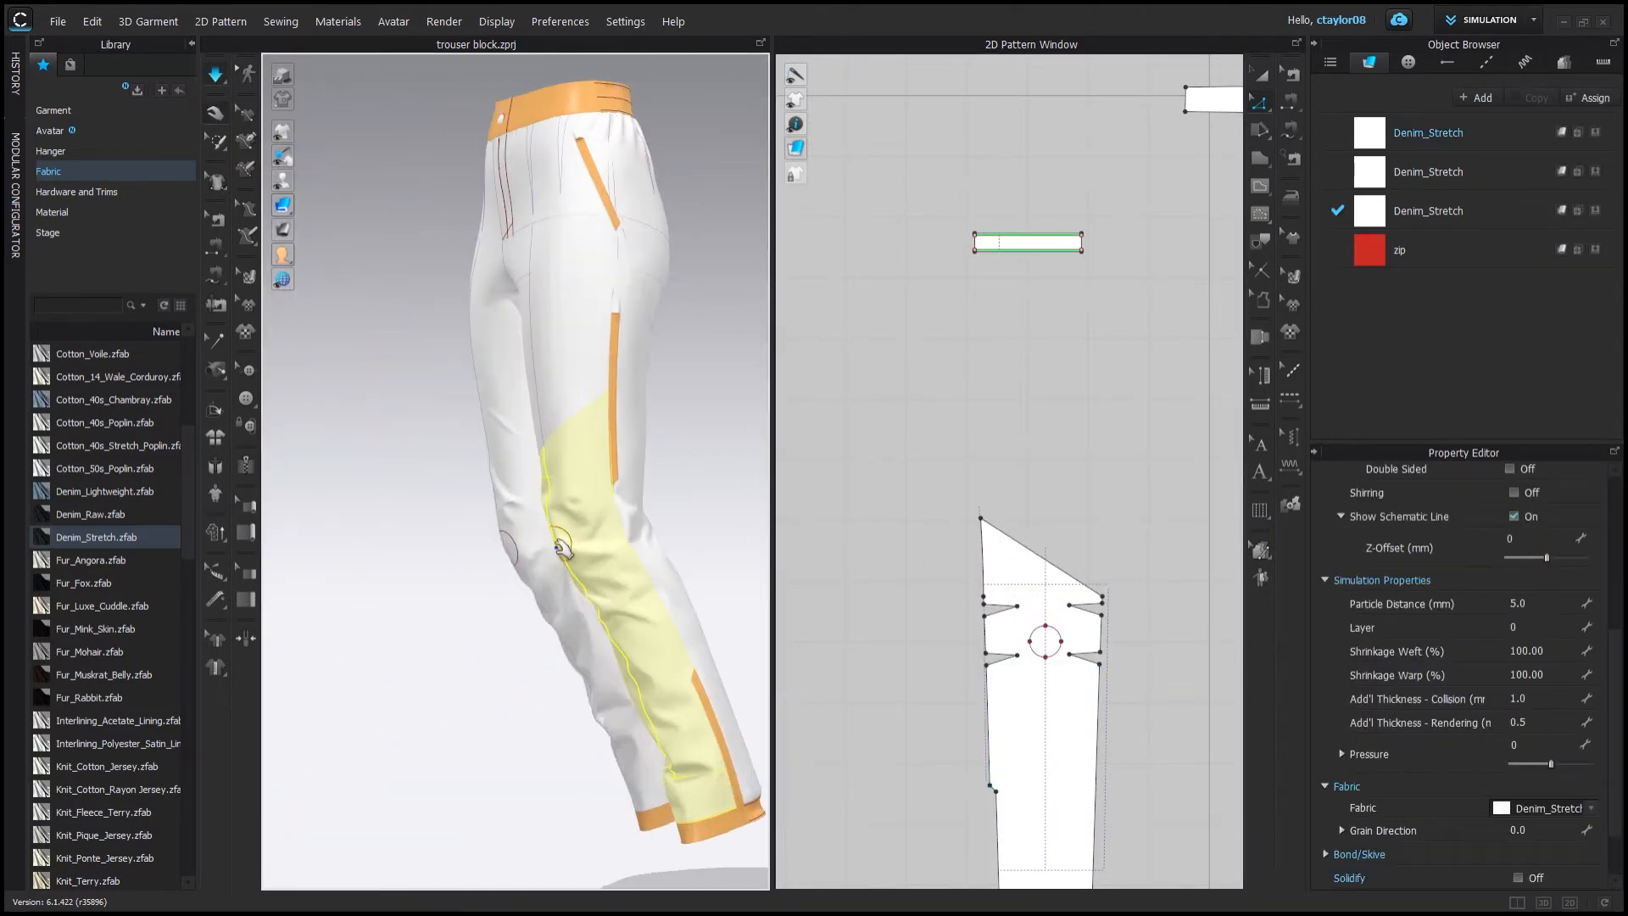
{"action": "key", "text": "ctrl+h"}
{"action": "right_click_drag", "start_coordinate": [602, 173], "coordinate": [516, 465]}
{"action": "key", "text": "space"}
{"action": "scroll", "coordinate": [1044, 437], "scroll_direction": "down", "scroll_amount": 8}
{"action": "left_click_drag", "start_coordinate": [959, 225], "coordinate": [1229, 551]}
{"action": "left_click", "coordinate": [1539, 651]}
{"action": "type", "text": "8"}
{"action": "key", "text": "space"}
Inspect the knees and lower legs of the pants in 3D.
{"action": "left_click", "coordinate": [697, 563]}
{"action": "right_click_drag", "start_coordinate": [697, 563], "coordinate": [614, 545]}
{"action": "scroll", "coordinate": [614, 546], "scroll_direction": "down", "scroll_amount": 5}
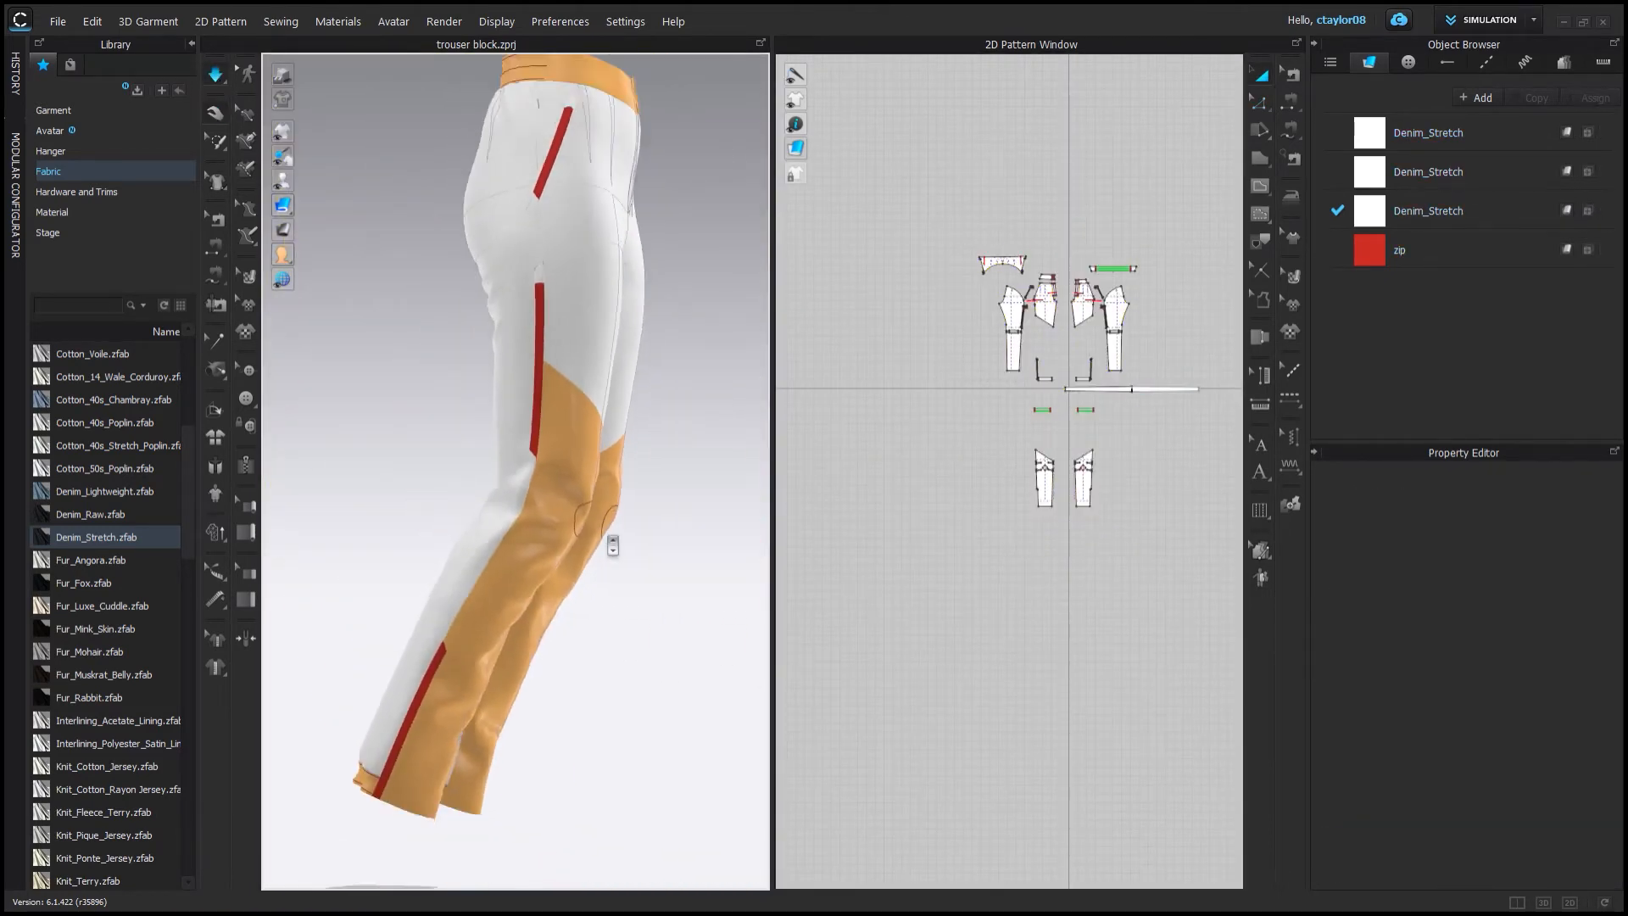
{"action": "scroll", "coordinate": [508, 508], "scroll_direction": "up", "scroll_amount": 5}
{"action": "right_click_drag", "start_coordinate": [508, 509], "coordinate": [418, 553]}
{"action": "scroll", "coordinate": [518, 512], "scroll_direction": "down", "scroll_amount": 5}
{"action": "scroll", "coordinate": [417, 553], "scroll_direction": "up", "scroll_amount": 4}
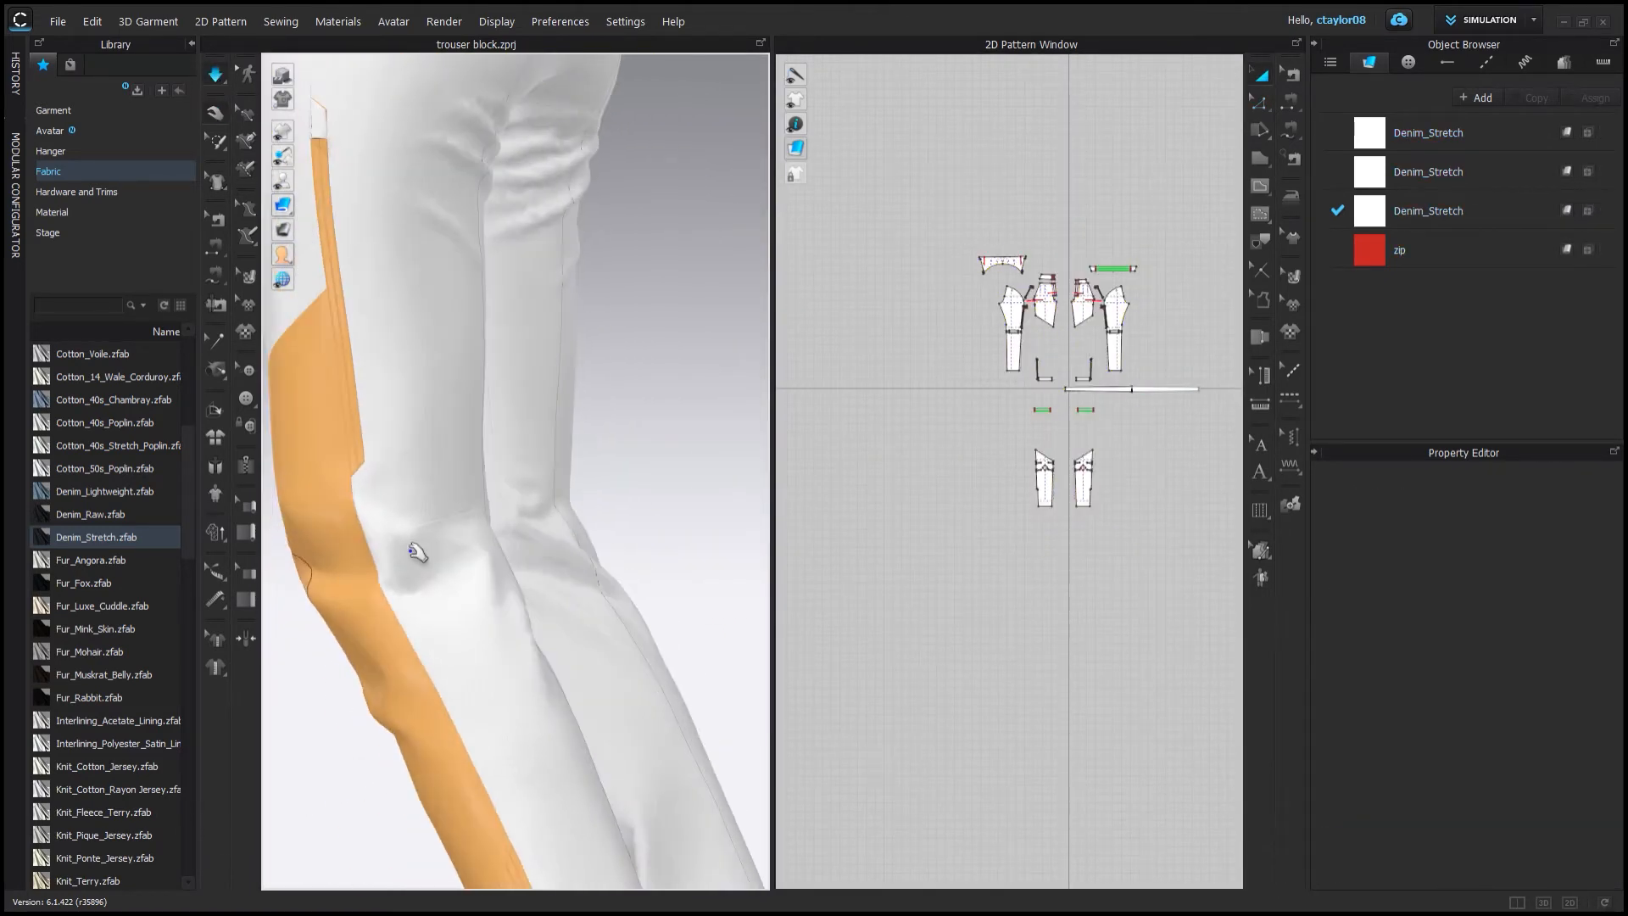
{"action": "scroll", "coordinate": [418, 553], "scroll_direction": "down", "scroll_amount": 2}
{"action": "scroll", "coordinate": [1095, 271], "scroll_direction": "up", "scroll_amount": 8}
{"action": "scroll", "coordinate": [876, 480], "scroll_direction": "up", "scroll_amount": 6}
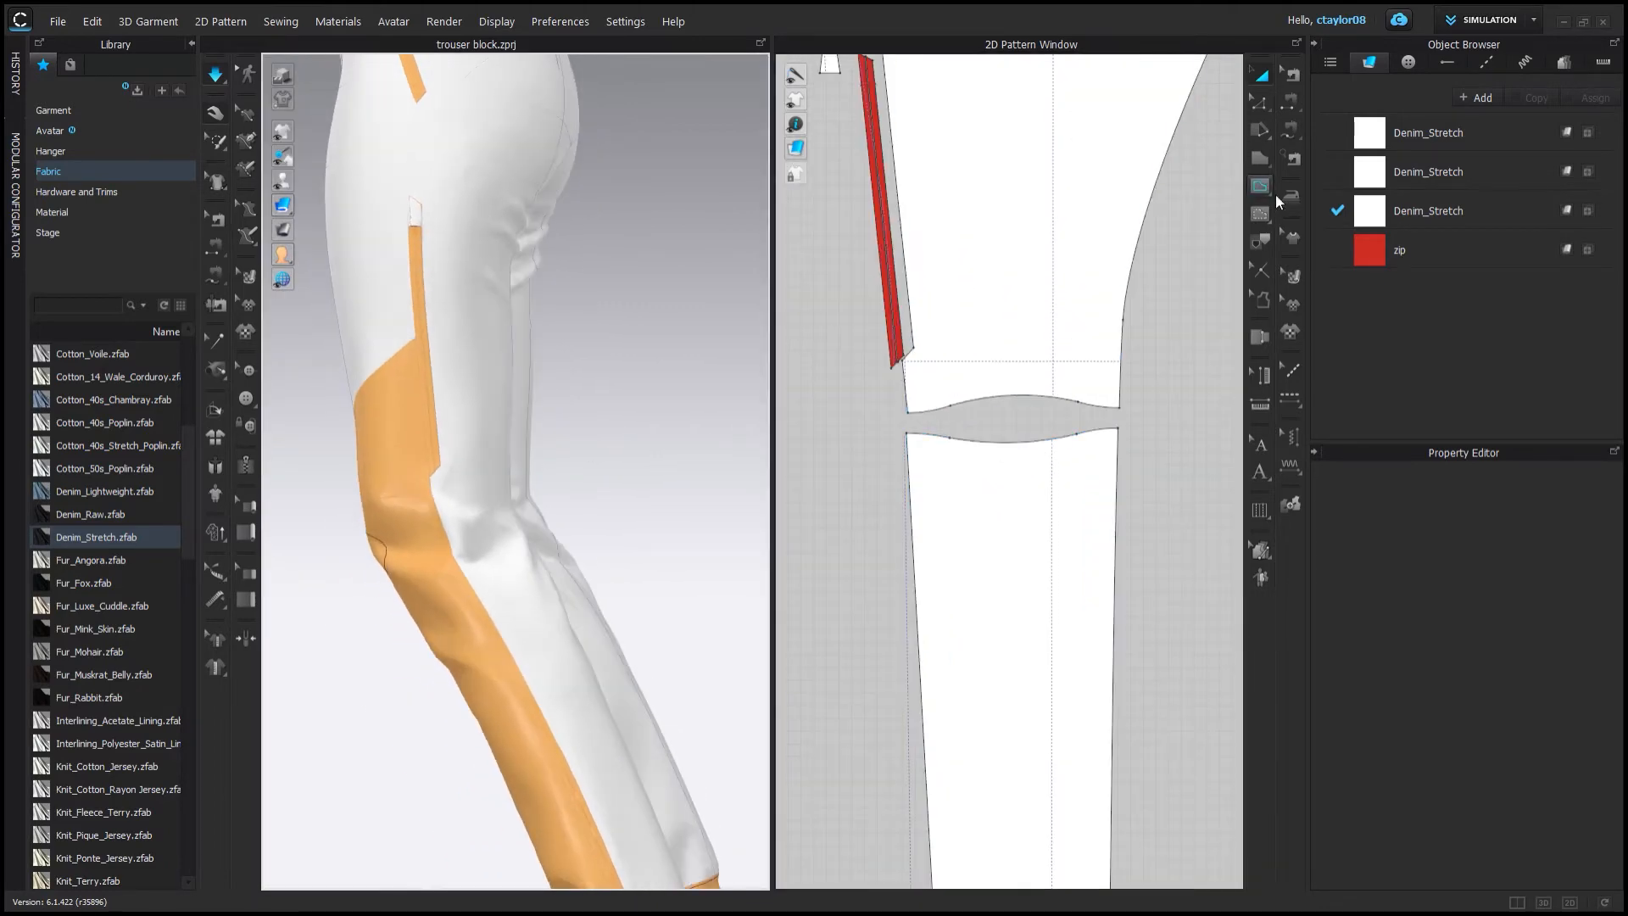
Use the 2D brush tool over the knee area of the leg patterns.
{"action": "left_click", "coordinate": [1288, 197]}
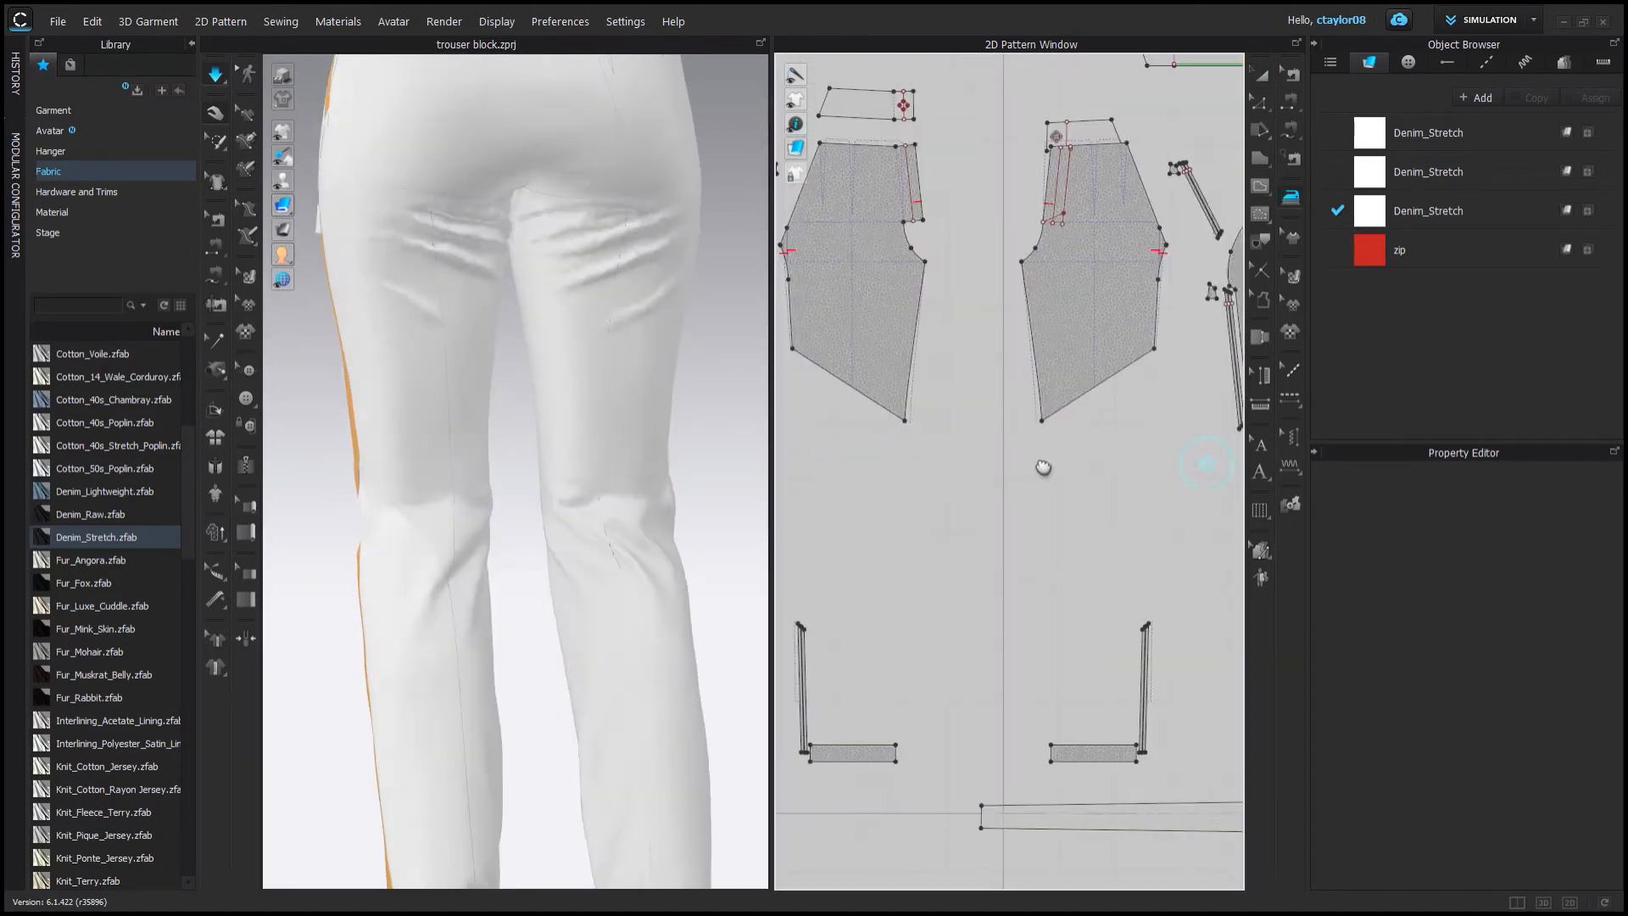
{"action": "scroll", "coordinate": [986, 508], "scroll_direction": "up", "scroll_amount": 8}
{"action": "scroll", "coordinate": [986, 509], "scroll_direction": "down", "scroll_amount": 10}
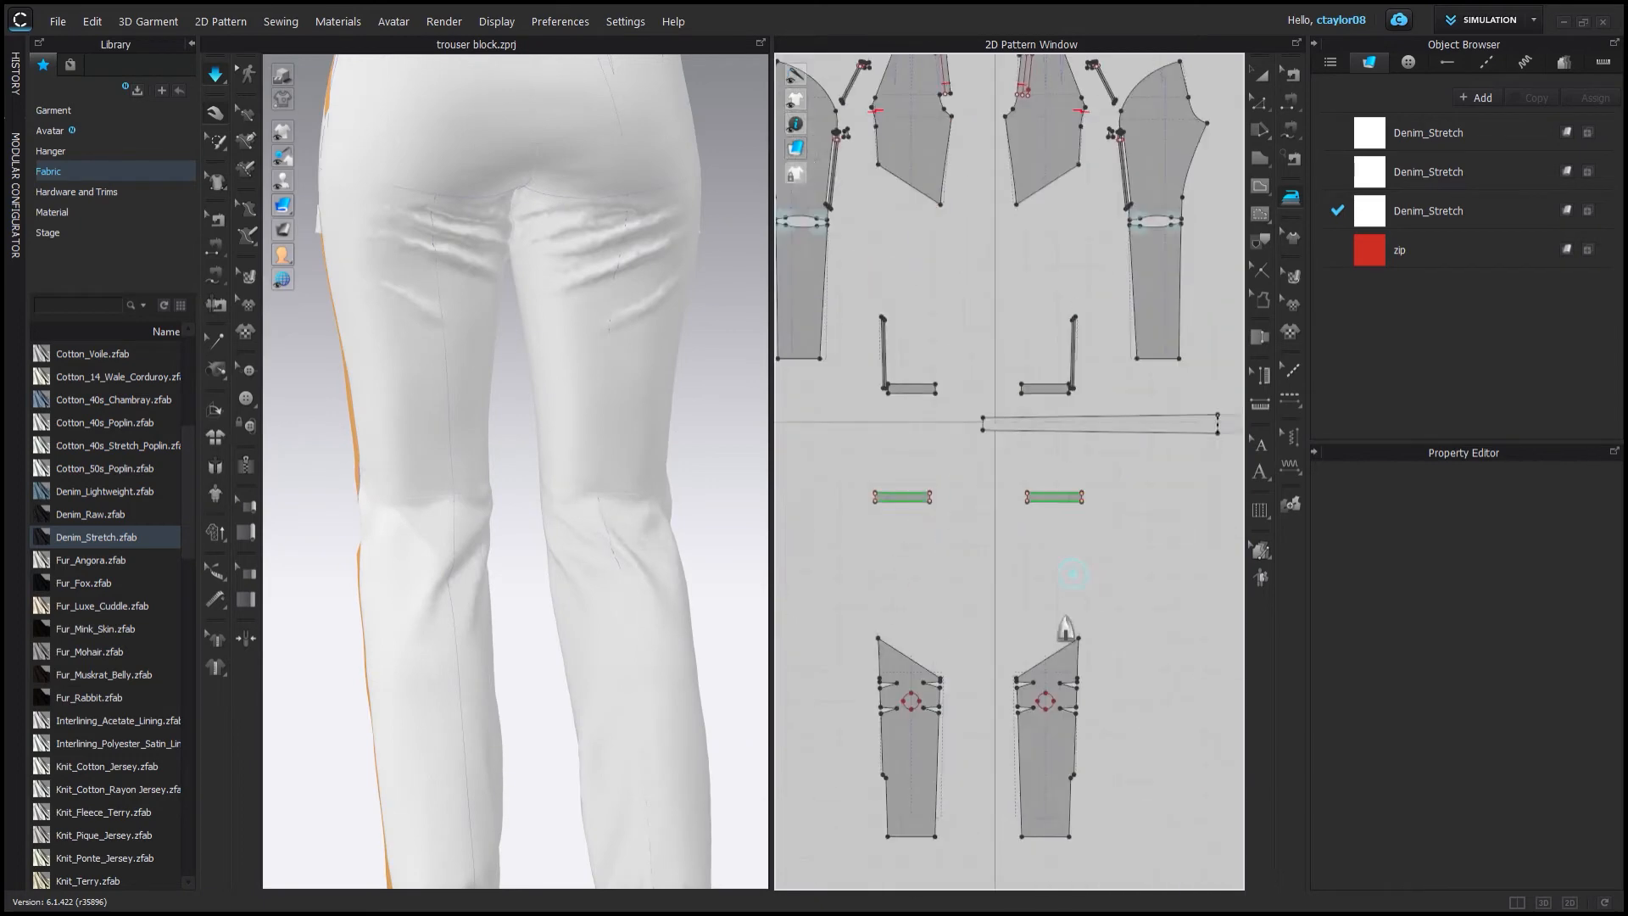
{"action": "scroll", "coordinate": [1065, 640], "scroll_direction": "up", "scroll_amount": 8}
{"action": "scroll", "coordinate": [975, 618], "scroll_direction": "down", "scroll_amount": 3}
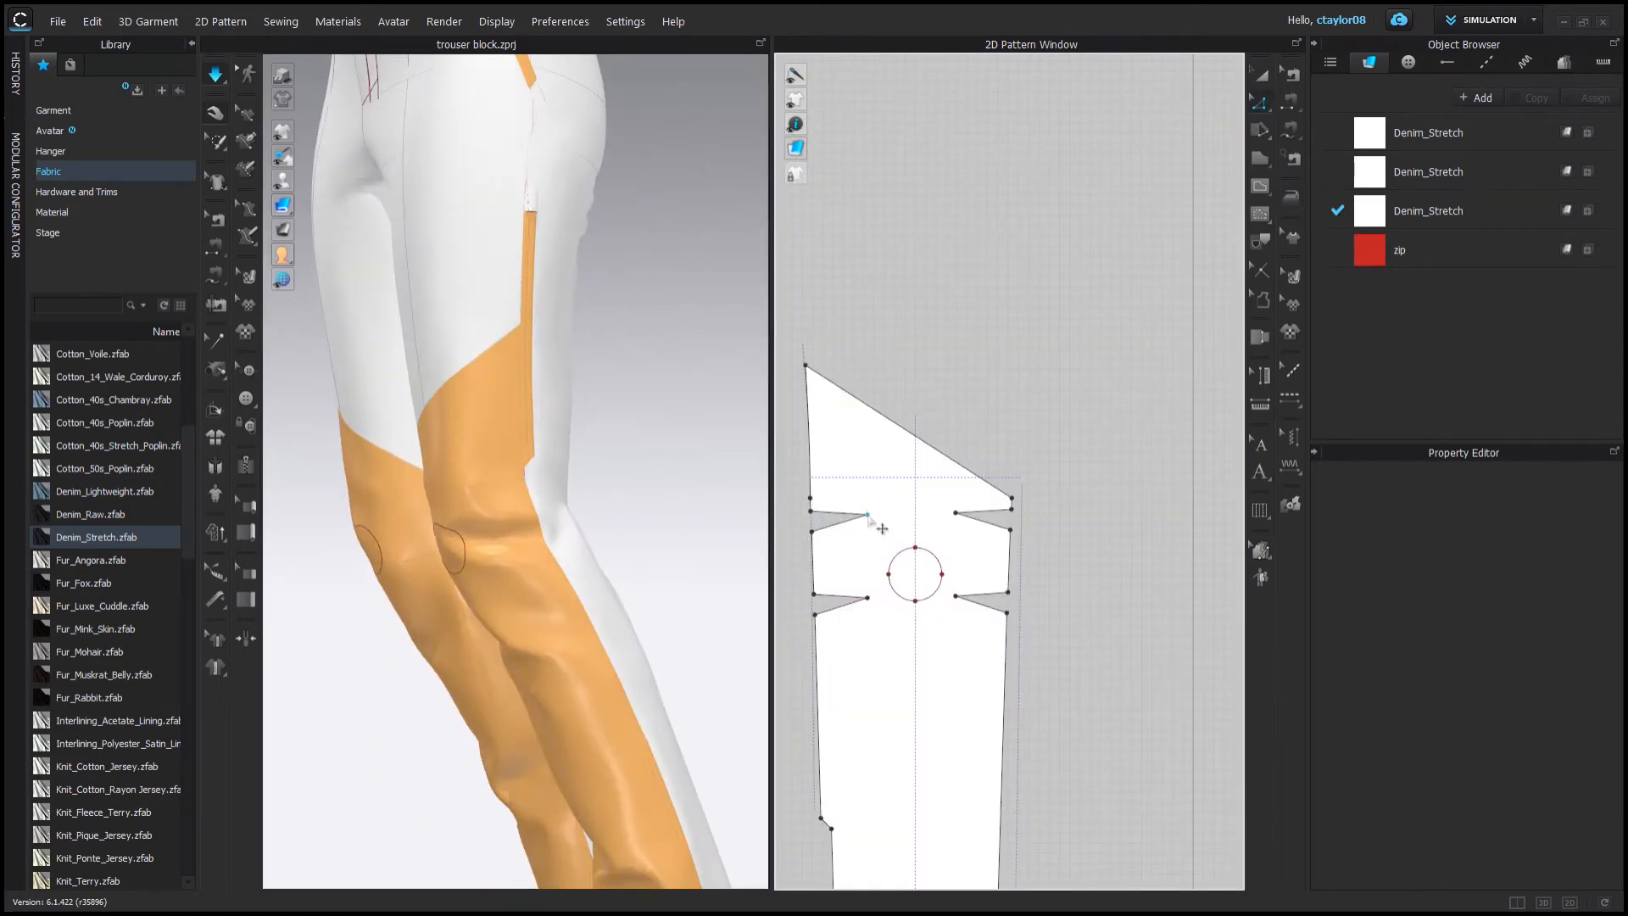
{"action": "left_click", "coordinate": [1113, 540]}
{"action": "scroll", "coordinate": [1113, 540], "scroll_direction": "up", "scroll_amount": 3}
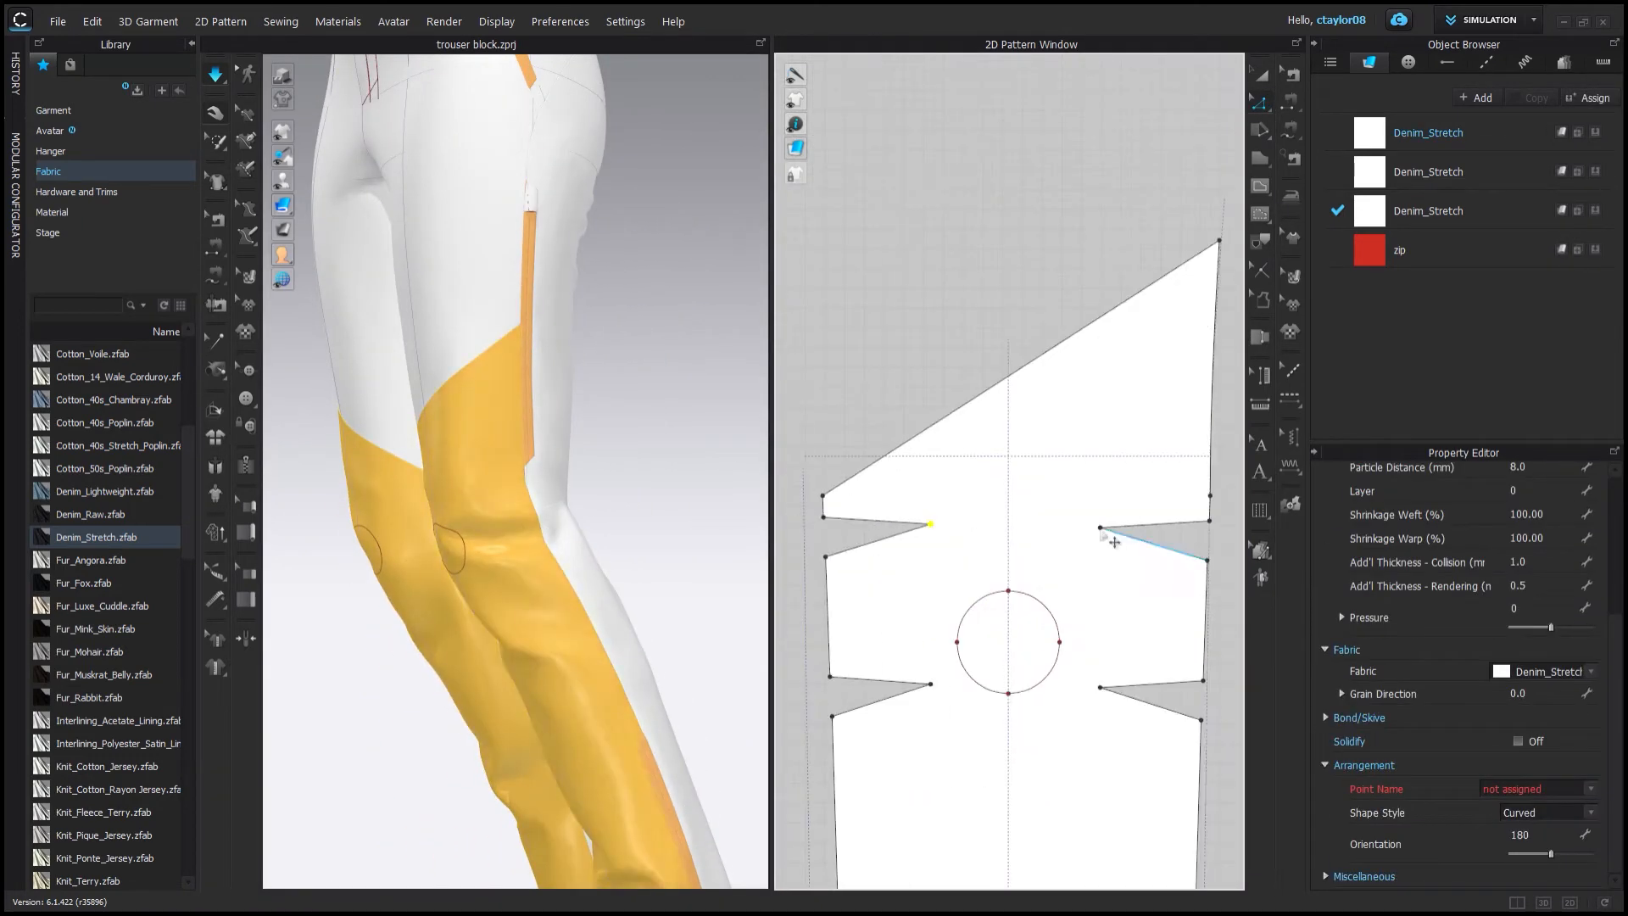
Drag the fabric around the thighs and knees into place in 3D.
{"action": "left_click", "coordinate": [915, 339]}
{"action": "left_click", "coordinate": [215, 73]}
{"action": "right_click_drag", "start_coordinate": [458, 525], "coordinate": [576, 475]}
{"action": "scroll", "coordinate": [657, 439], "scroll_direction": "down", "scroll_amount": 3}
{"action": "scroll", "coordinate": [494, 408], "scroll_direction": "up", "scroll_amount": 3}
{"action": "left_click", "coordinate": [441, 619]}
{"action": "left_click", "coordinate": [505, 705]}
{"action": "mouse_move", "coordinate": [472, 633]}
{"action": "right_mouse_down"}
{"action": "mouse_move", "coordinate": [506, 705]}
{"action": "mouse_move", "coordinate": [494, 638]}
{"action": "right_mouse_up"}
{"action": "mouse_move", "coordinate": [283, 205]}
{"action": "left_click", "coordinate": [379, 206]}
{"action": "right_click_drag", "start_coordinate": [378, 206], "coordinate": [593, 424]}
{"action": "scroll", "coordinate": [411, 414], "scroll_direction": "down", "scroll_amount": 3}
{"action": "scroll", "coordinate": [497, 440], "scroll_direction": "up", "scroll_amount": 5}
Reshape the crotch curve on the leg pattern to shorten it.
{"action": "left_click", "coordinate": [967, 357]}
{"action": "scroll", "coordinate": [967, 358], "scroll_direction": "down", "scroll_amount": 8}
{"action": "middle_click_drag", "start_coordinate": [1039, 277], "coordinate": [999, 627]}
{"action": "scroll", "coordinate": [964, 408], "scroll_direction": "up", "scroll_amount": 5}
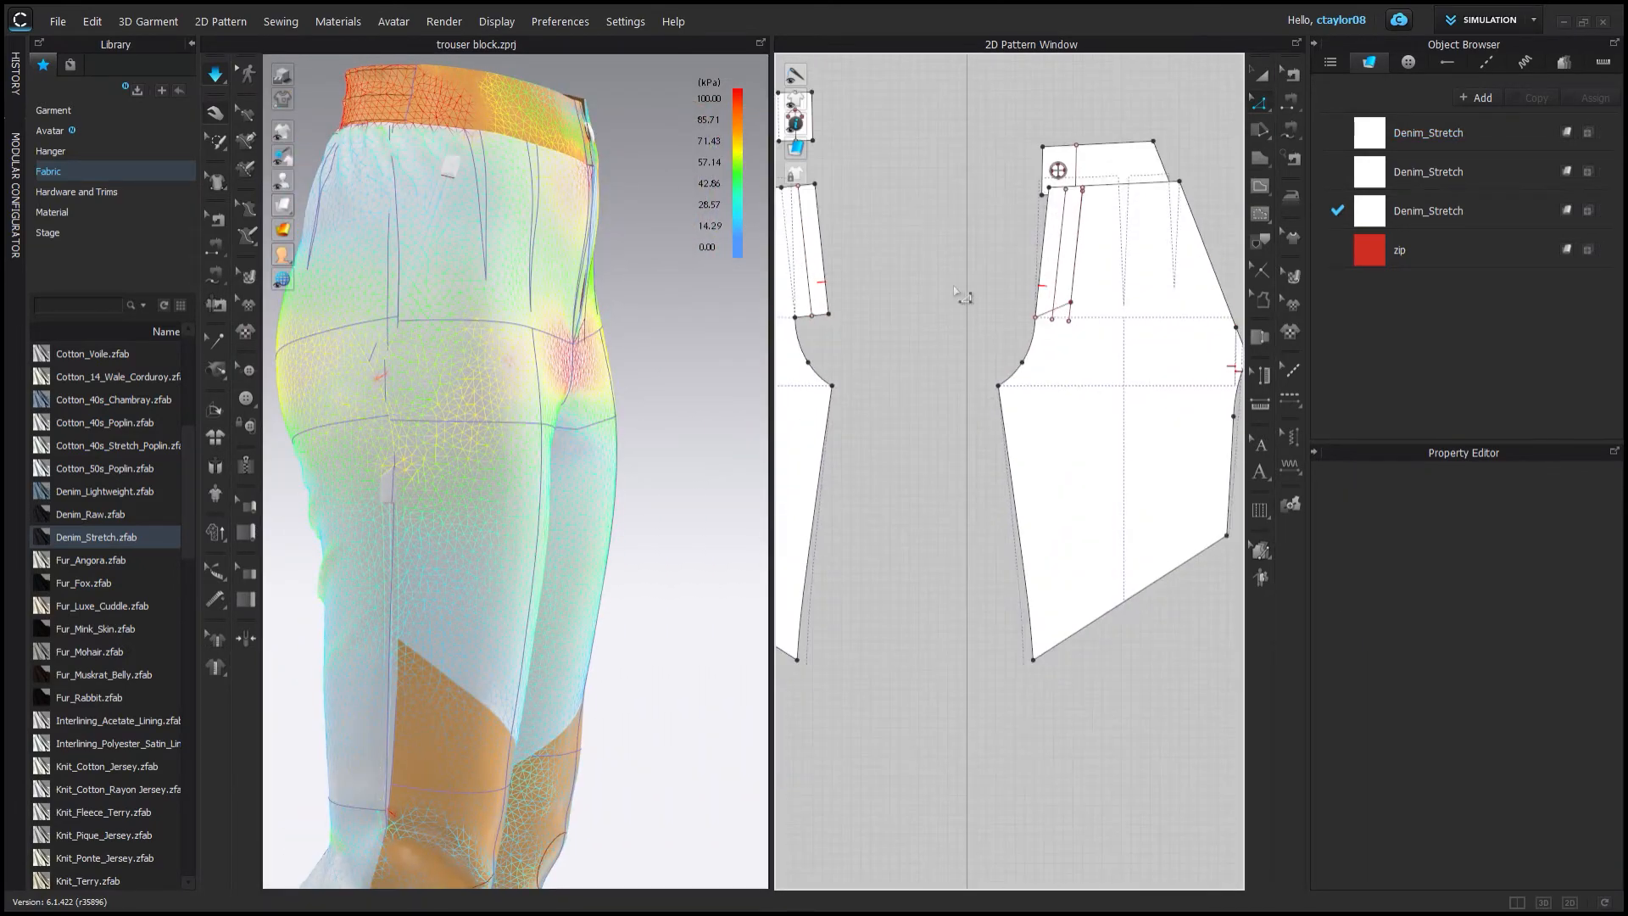
{"action": "left_click", "coordinate": [958, 419]}
{"action": "middle_click_drag", "start_coordinate": [958, 420], "coordinate": [1030, 433]}
{"action": "left_click_drag", "start_coordinate": [850, 428], "coordinate": [1000, 266]}
{"action": "key", "text": "Right"}
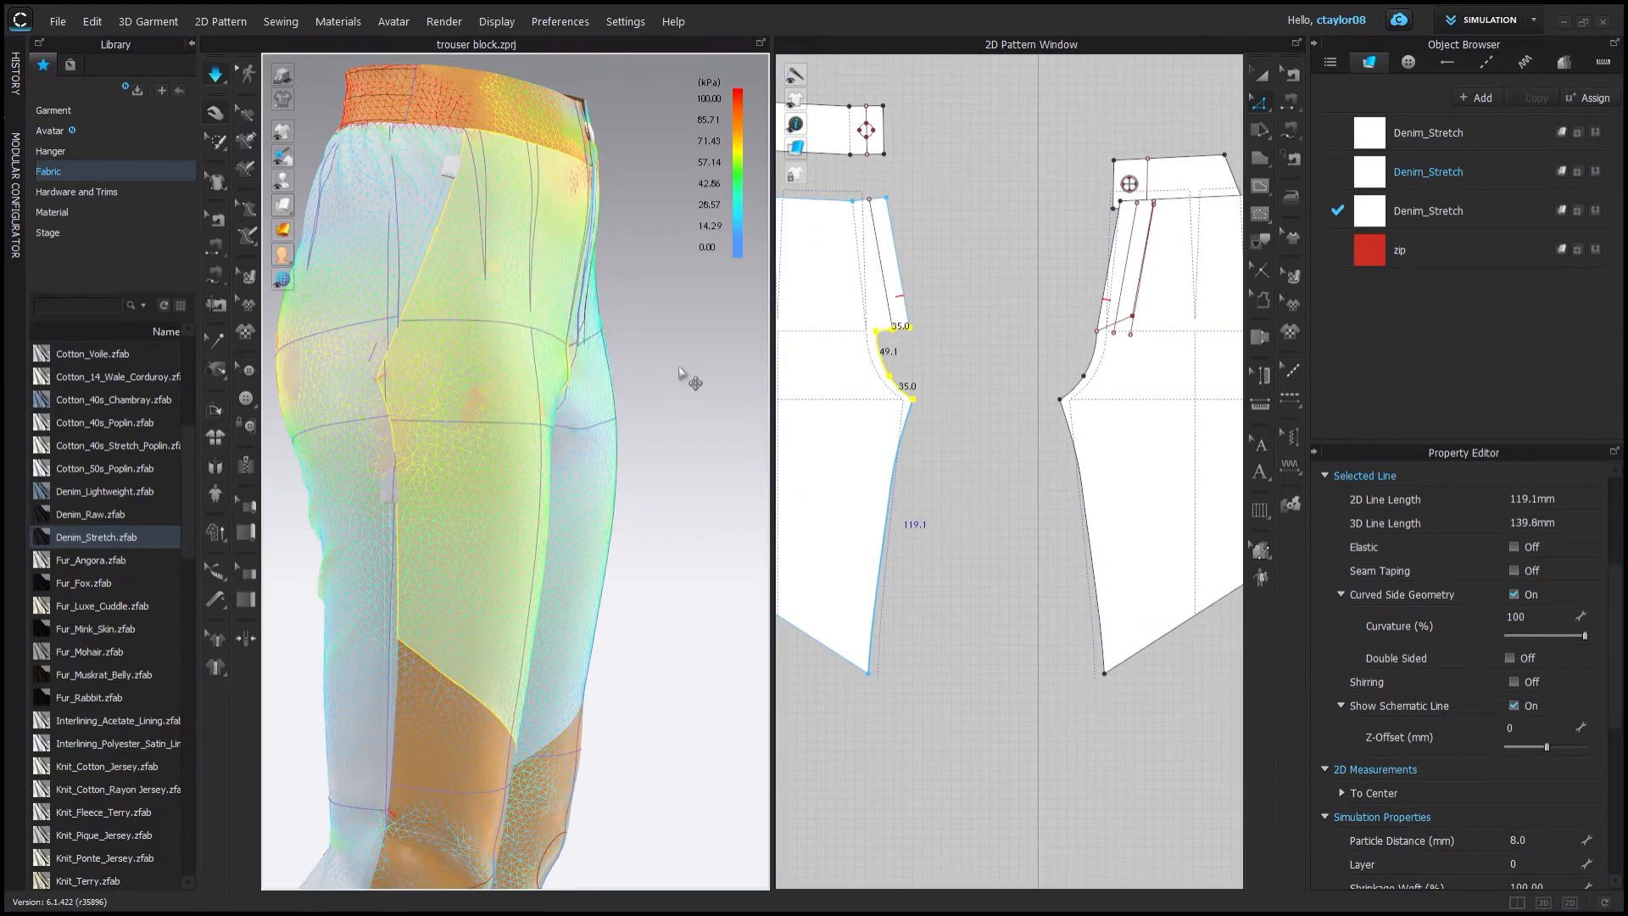
Inspect the fit and stress of the pants from the back, sides and front in 3D.
{"action": "right_click_drag", "start_coordinate": [683, 375], "coordinate": [582, 393]}
{"action": "scroll", "coordinate": [581, 392], "scroll_direction": "down", "scroll_amount": 3}
{"action": "left_click", "coordinate": [738, 349]}
{"action": "scroll", "coordinate": [473, 212], "scroll_direction": "down", "scroll_amount": 2}
{"action": "right_click_drag", "start_coordinate": [473, 211], "coordinate": [767, 310]}
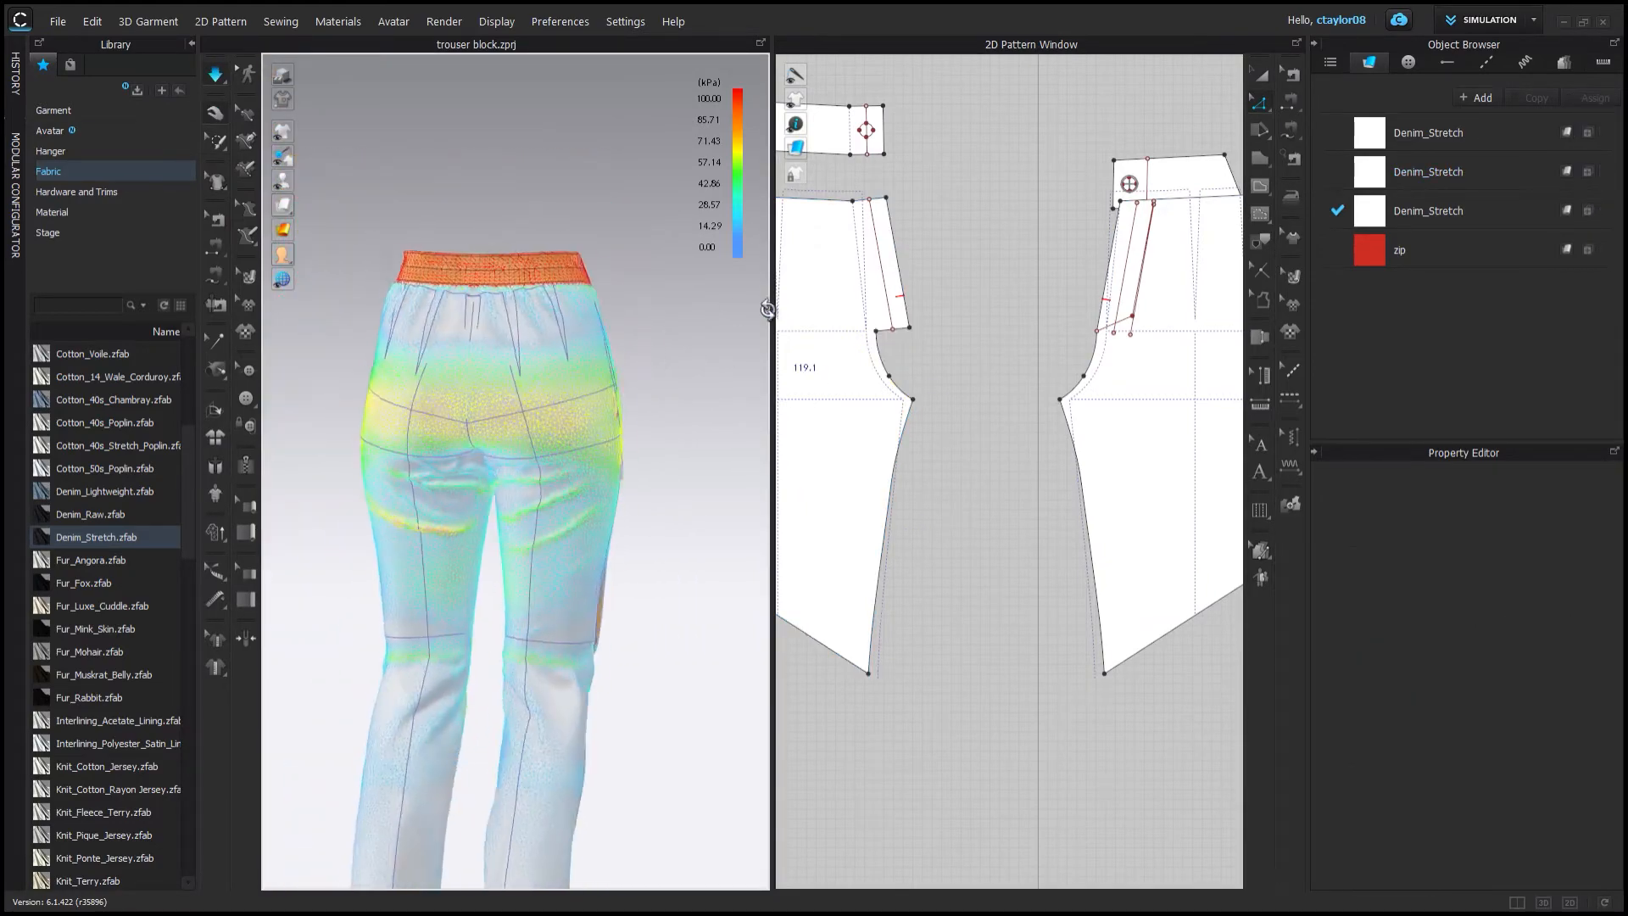
{"action": "right_click_drag", "start_coordinate": [647, 392], "coordinate": [461, 392]}
{"action": "scroll", "coordinate": [461, 392], "scroll_direction": "up", "scroll_amount": 3}
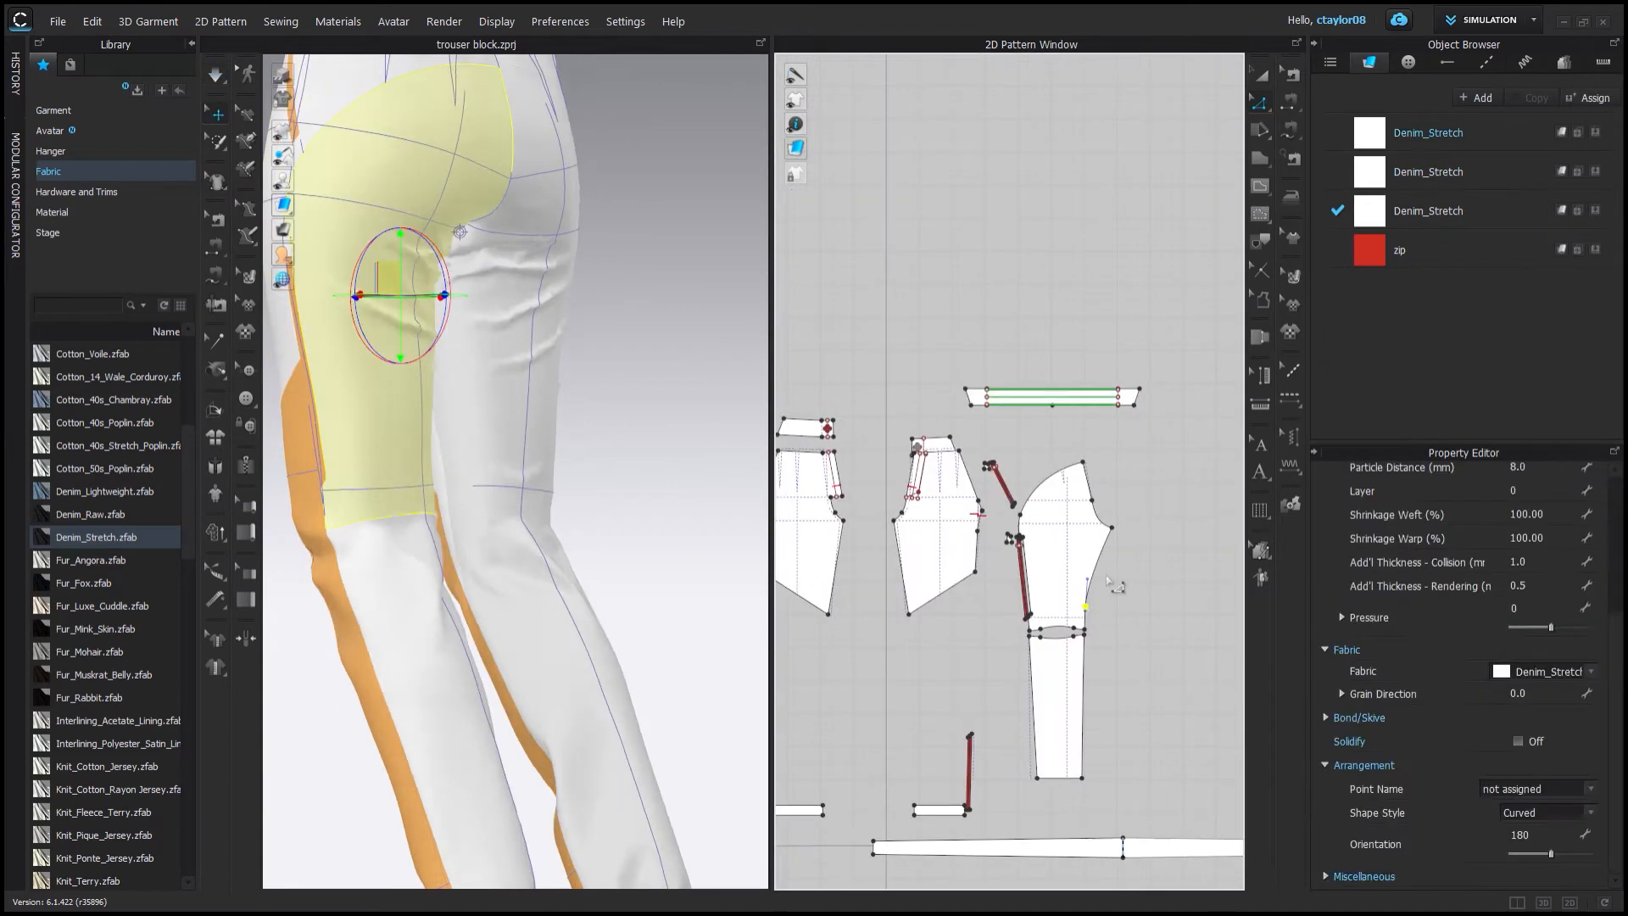
{"action": "scroll", "coordinate": [1086, 597], "scroll_direction": "up", "scroll_amount": 4}
{"action": "scroll", "coordinate": [1096, 637], "scroll_direction": "down", "scroll_amount": 4}
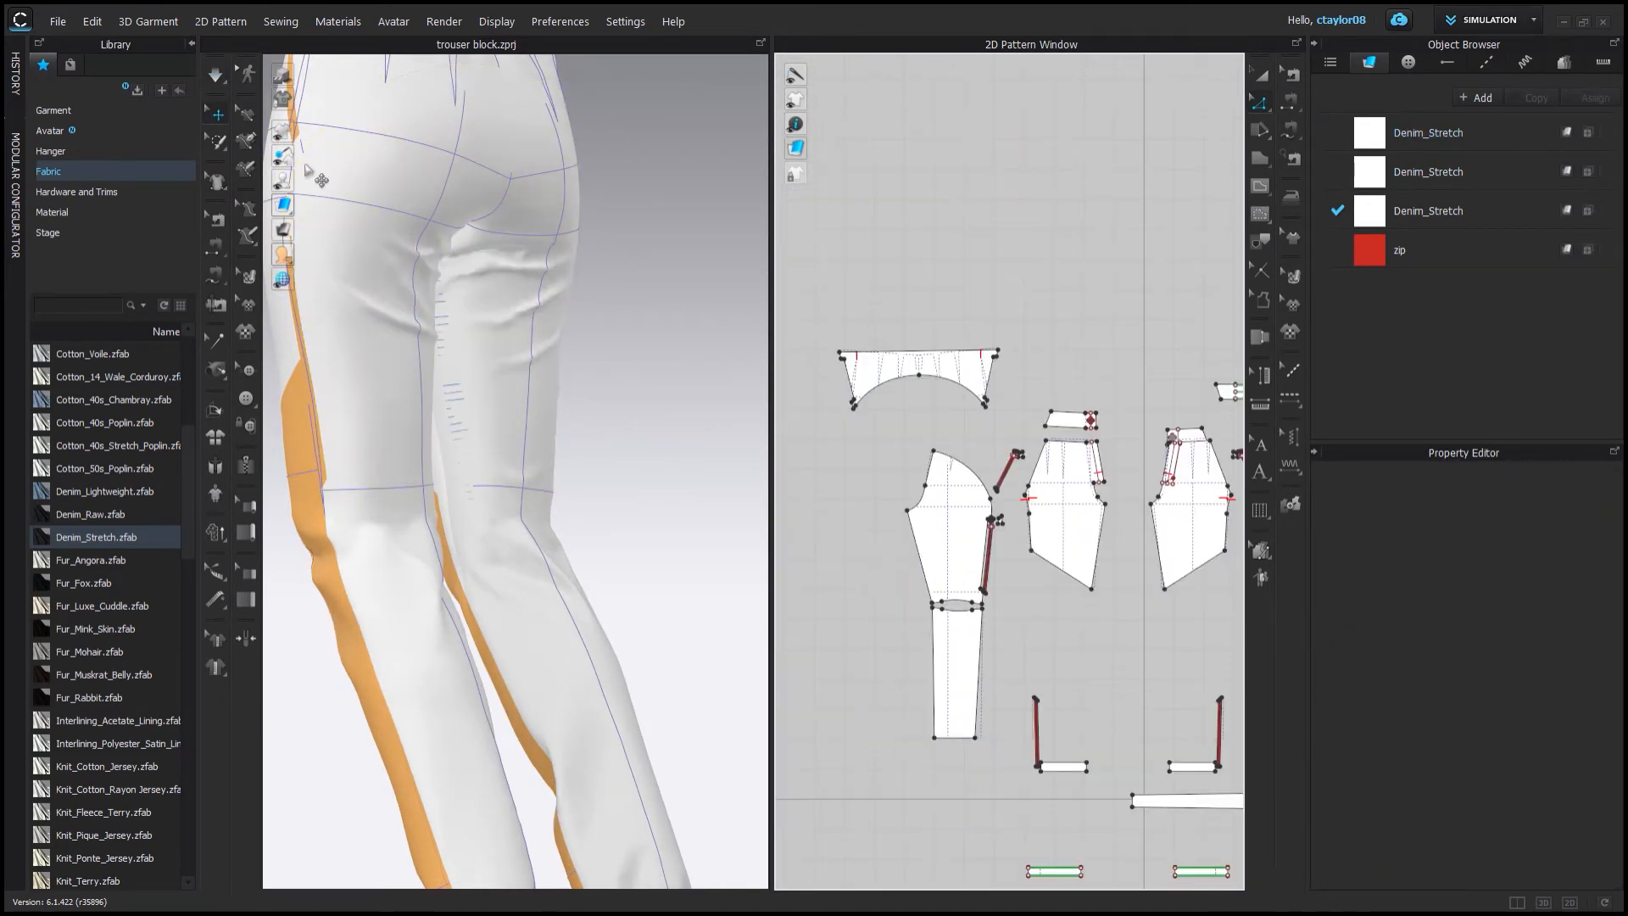
{"action": "right_click_drag", "start_coordinate": [459, 384], "coordinate": [643, 392]}
{"action": "left_click", "coordinate": [643, 392]}
{"action": "left_click", "coordinate": [661, 500]}
{"action": "right_click_drag", "start_coordinate": [661, 500], "coordinate": [656, 308]}
{"action": "left_click", "coordinate": [554, 470]}
{"action": "right_click_drag", "start_coordinate": [458, 381], "coordinate": [679, 411]}
{"action": "left_click", "coordinate": [679, 411]}
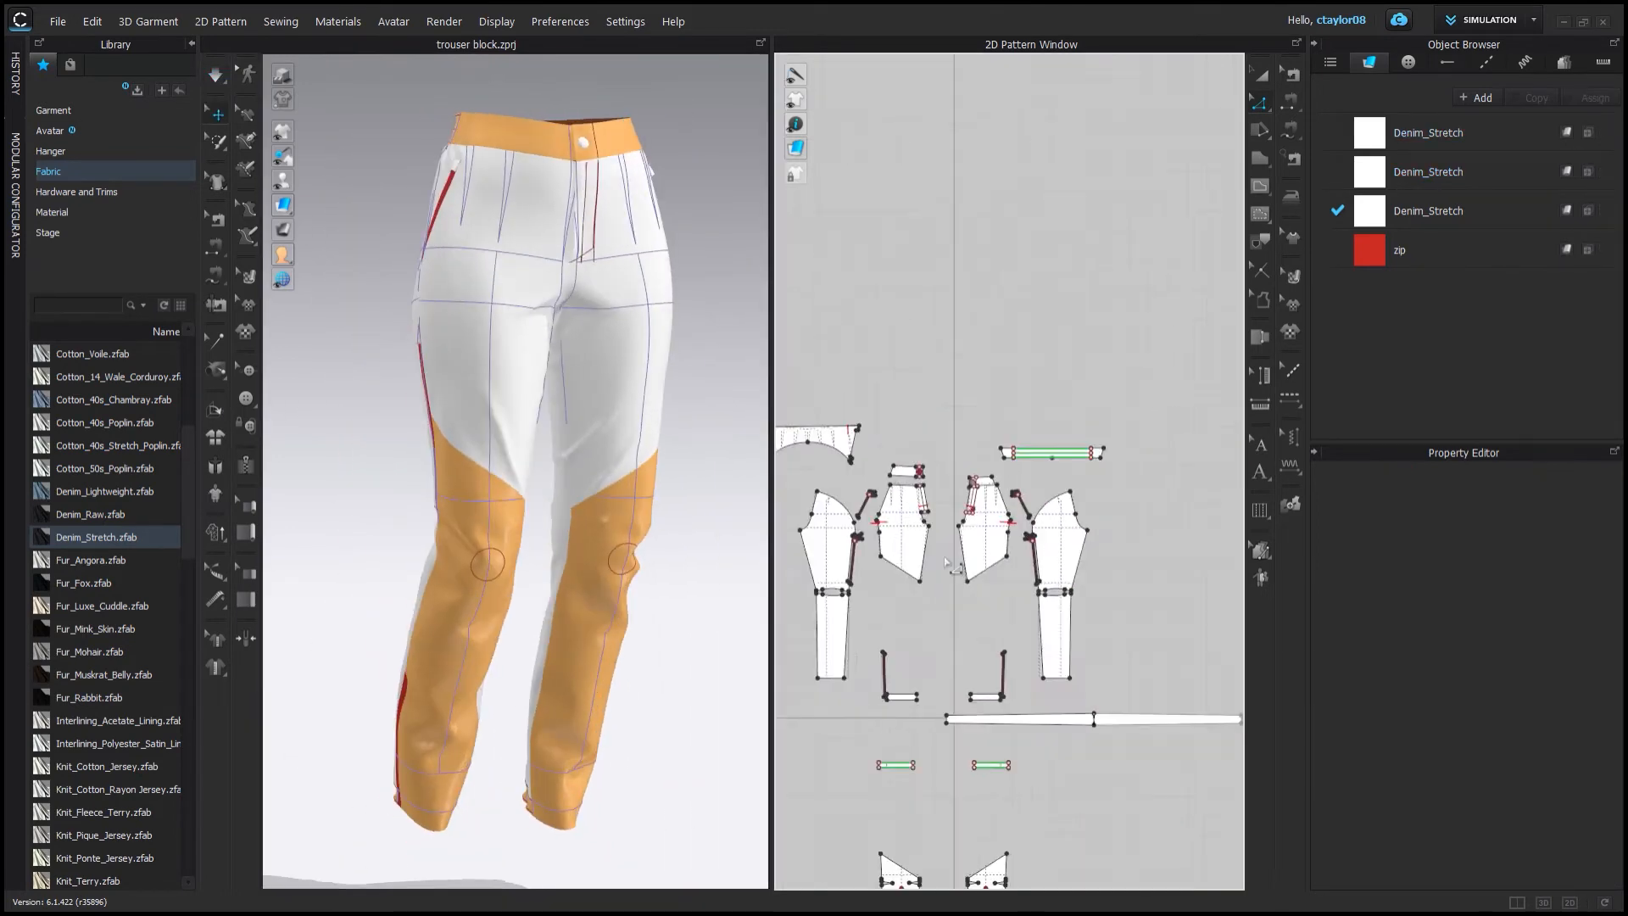
Select the back leg's outer edge and pull the back-thigh fabric into place in 3D.
{"action": "scroll", "coordinate": [947, 562], "scroll_direction": "up", "scroll_amount": 5}
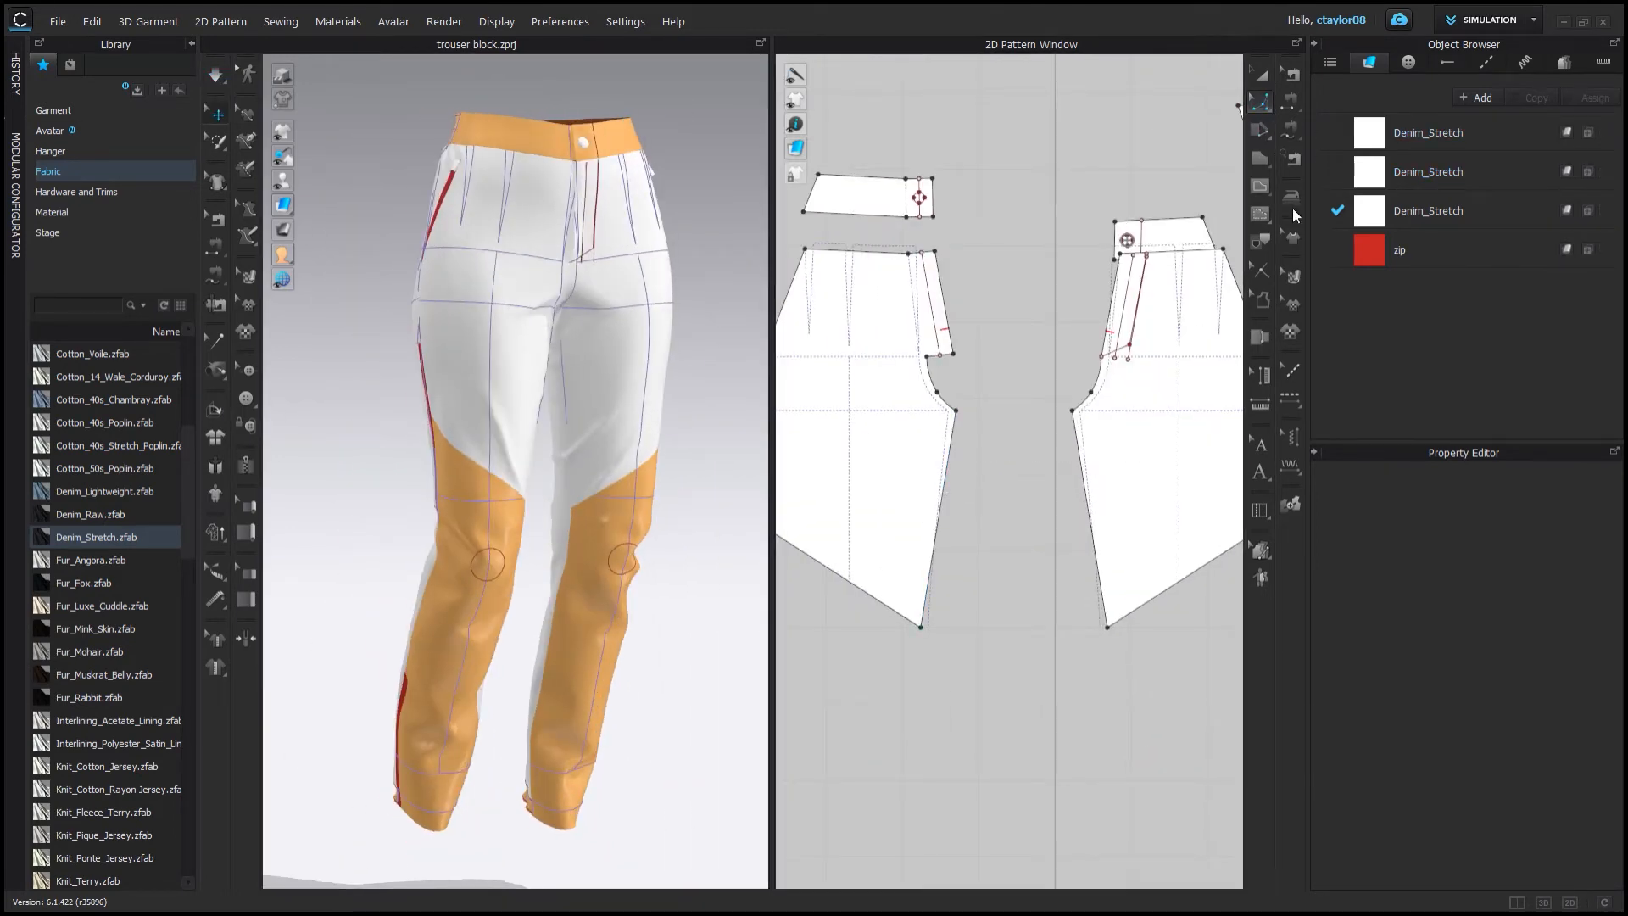
{"action": "left_click", "coordinate": [1260, 102]}
{"action": "left_click", "coordinate": [939, 498]}
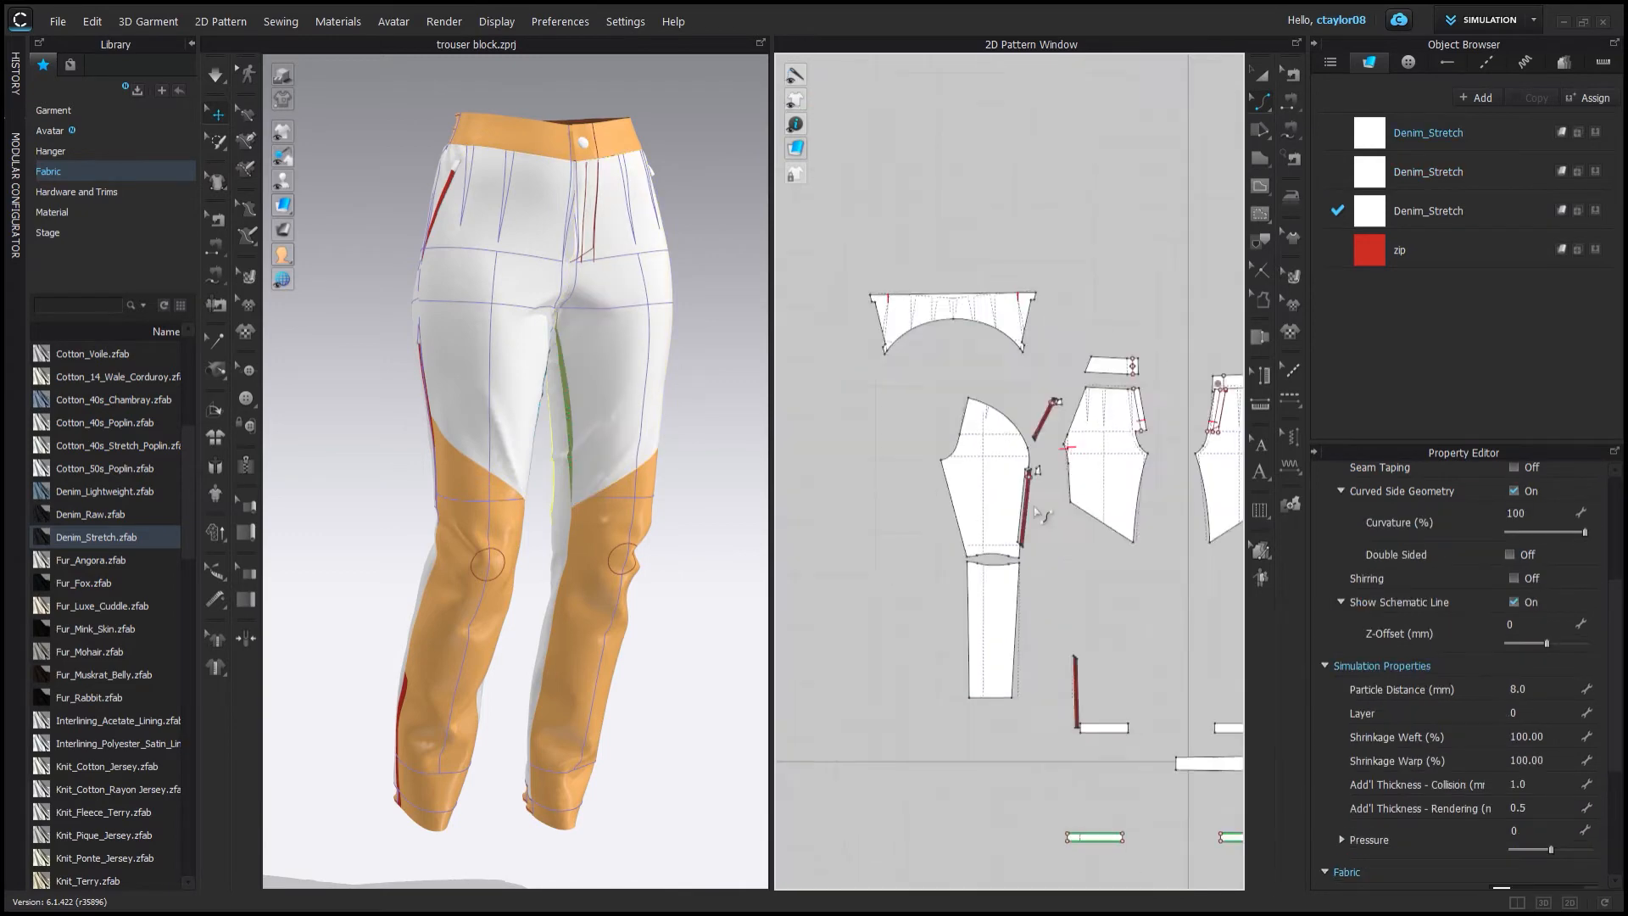
{"action": "left_click", "coordinate": [965, 513]}
{"action": "left_click", "coordinate": [215, 74]}
{"action": "right_click_drag", "start_coordinate": [475, 364], "coordinate": [755, 373]}
{"action": "left_click", "coordinate": [507, 472]}
{"action": "right_click_drag", "start_coordinate": [508, 474], "coordinate": [610, 475]}
{"action": "left_click_drag", "start_coordinate": [477, 502], "coordinate": [523, 581]}
{"action": "scroll", "coordinate": [509, 559], "scroll_direction": "up", "scroll_amount": 5}
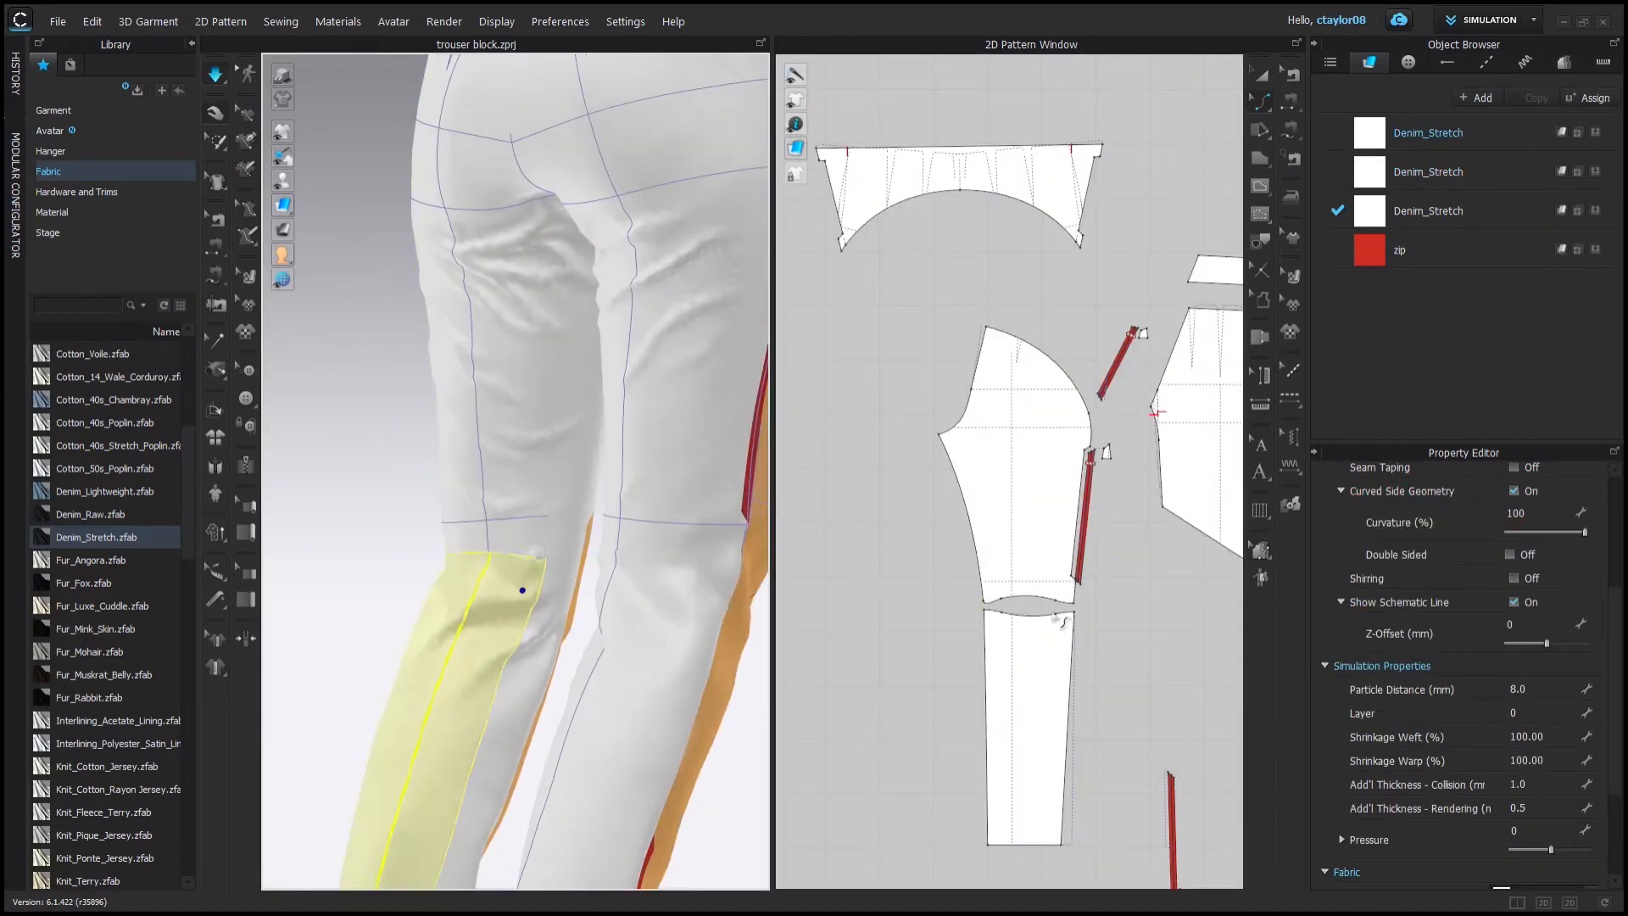
Reshape the curved lower edge of the back upper-leg pattern where it meets the knee wedge.
{"action": "left_click", "coordinate": [1130, 519]}
{"action": "left_click", "coordinate": [1290, 197]}
{"action": "right_click_drag", "start_coordinate": [474, 556], "coordinate": [607, 563]}
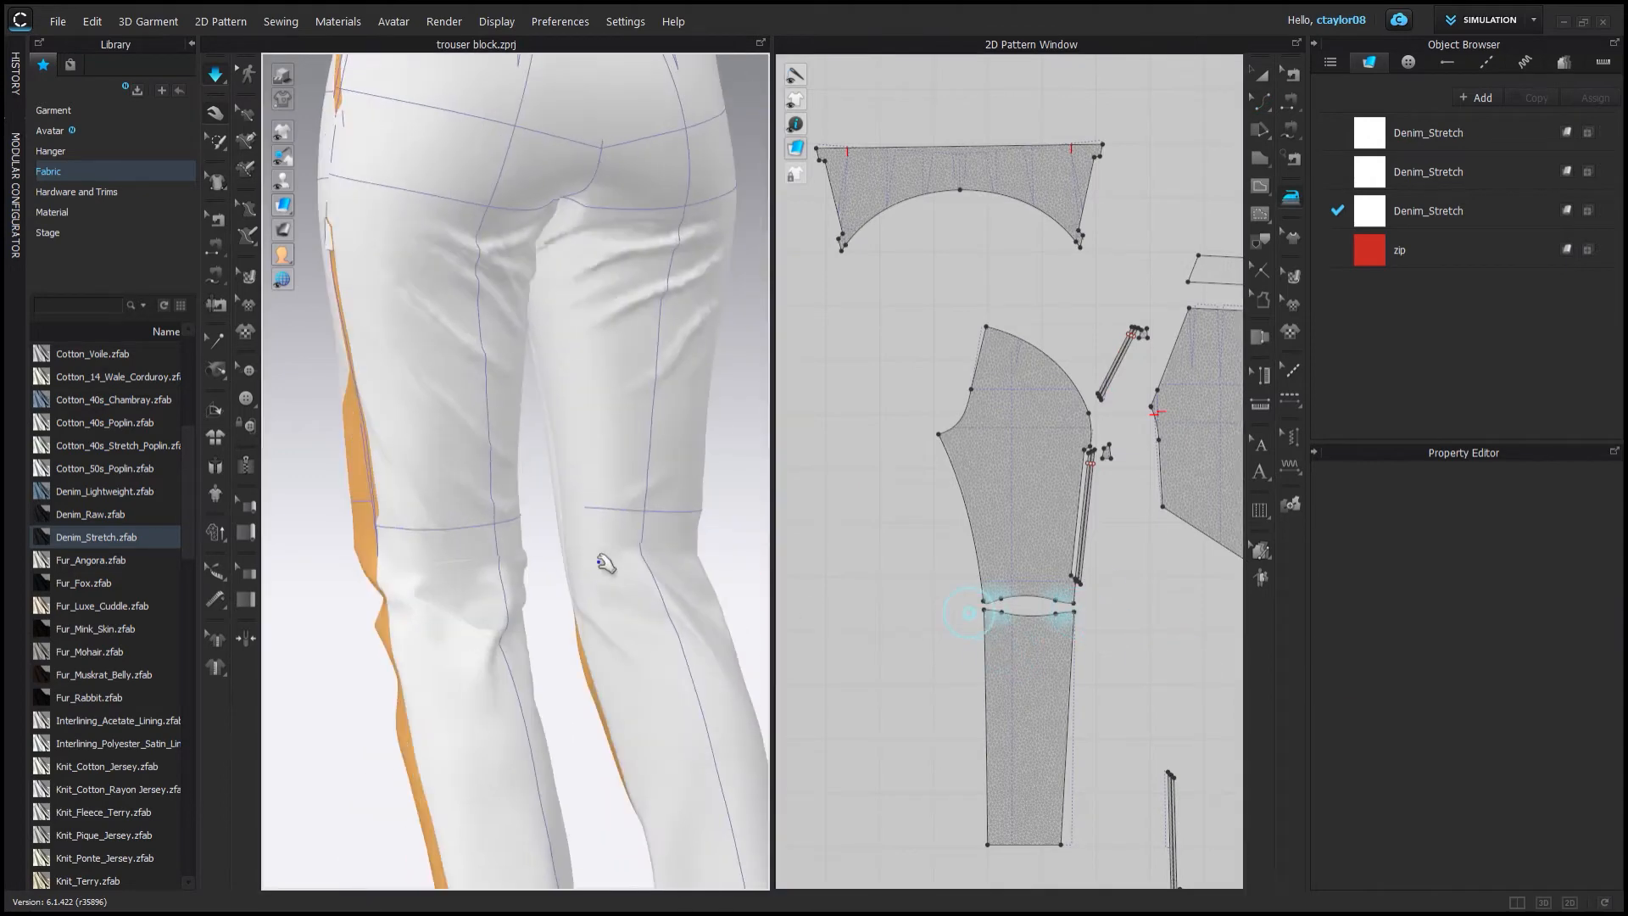
{"action": "middle_click_drag", "start_coordinate": [1186, 593], "coordinate": [848, 594]}
{"action": "scroll", "coordinate": [1000, 598], "scroll_direction": "up", "scroll_amount": 5}
{"action": "left_click", "coordinate": [1262, 101]}
{"action": "scroll", "coordinate": [1203, 607], "scroll_direction": "up", "scroll_amount": 5}
{"action": "left_click_drag", "start_coordinate": [1197, 556], "coordinate": [1181, 610]}
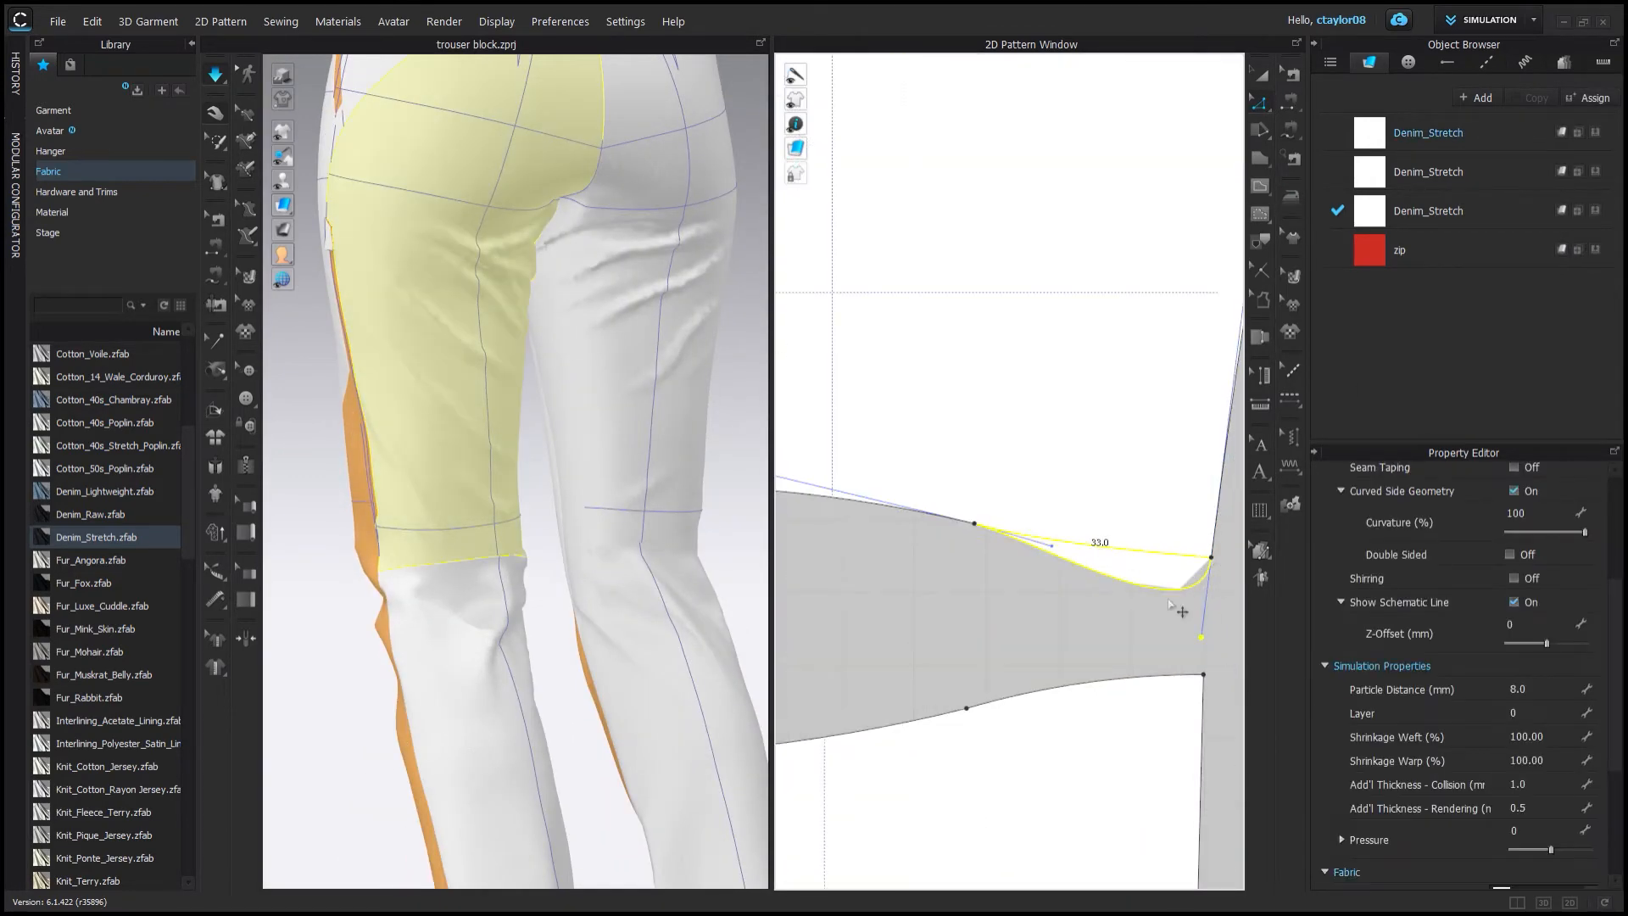
{"action": "left_click", "coordinate": [1181, 612]}
{"action": "scroll", "coordinate": [1181, 611], "scroll_direction": "down", "scroll_amount": 7}
{"action": "middle_click_drag", "start_coordinate": [890, 593], "coordinate": [1173, 603]}
{"action": "scroll", "coordinate": [1038, 593], "scroll_direction": "up", "scroll_amount": 7}
{"action": "left_click_drag", "start_coordinate": [1055, 574], "coordinate": [1052, 594]}
{"action": "left_click", "coordinate": [1052, 606]}
Inspect the sewing lines around the front fly and waistband in 3D and on the front patterns.
{"action": "left_click", "coordinate": [215, 74]}
{"action": "scroll", "coordinate": [590, 319], "scroll_direction": "down", "scroll_amount": 4}
{"action": "right_click_drag", "start_coordinate": [590, 319], "coordinate": [828, 520]}
{"action": "scroll", "coordinate": [488, 560], "scroll_direction": "up", "scroll_amount": 5}
{"action": "scroll", "coordinate": [1083, 545], "scroll_direction": "down", "scroll_amount": 7}
{"action": "middle_click_drag", "start_coordinate": [1112, 502], "coordinate": [663, 793]}
{"action": "left_click", "coordinate": [1068, 505]}
{"action": "left_click", "coordinate": [216, 220]}
{"action": "left_click", "coordinate": [1065, 460]}
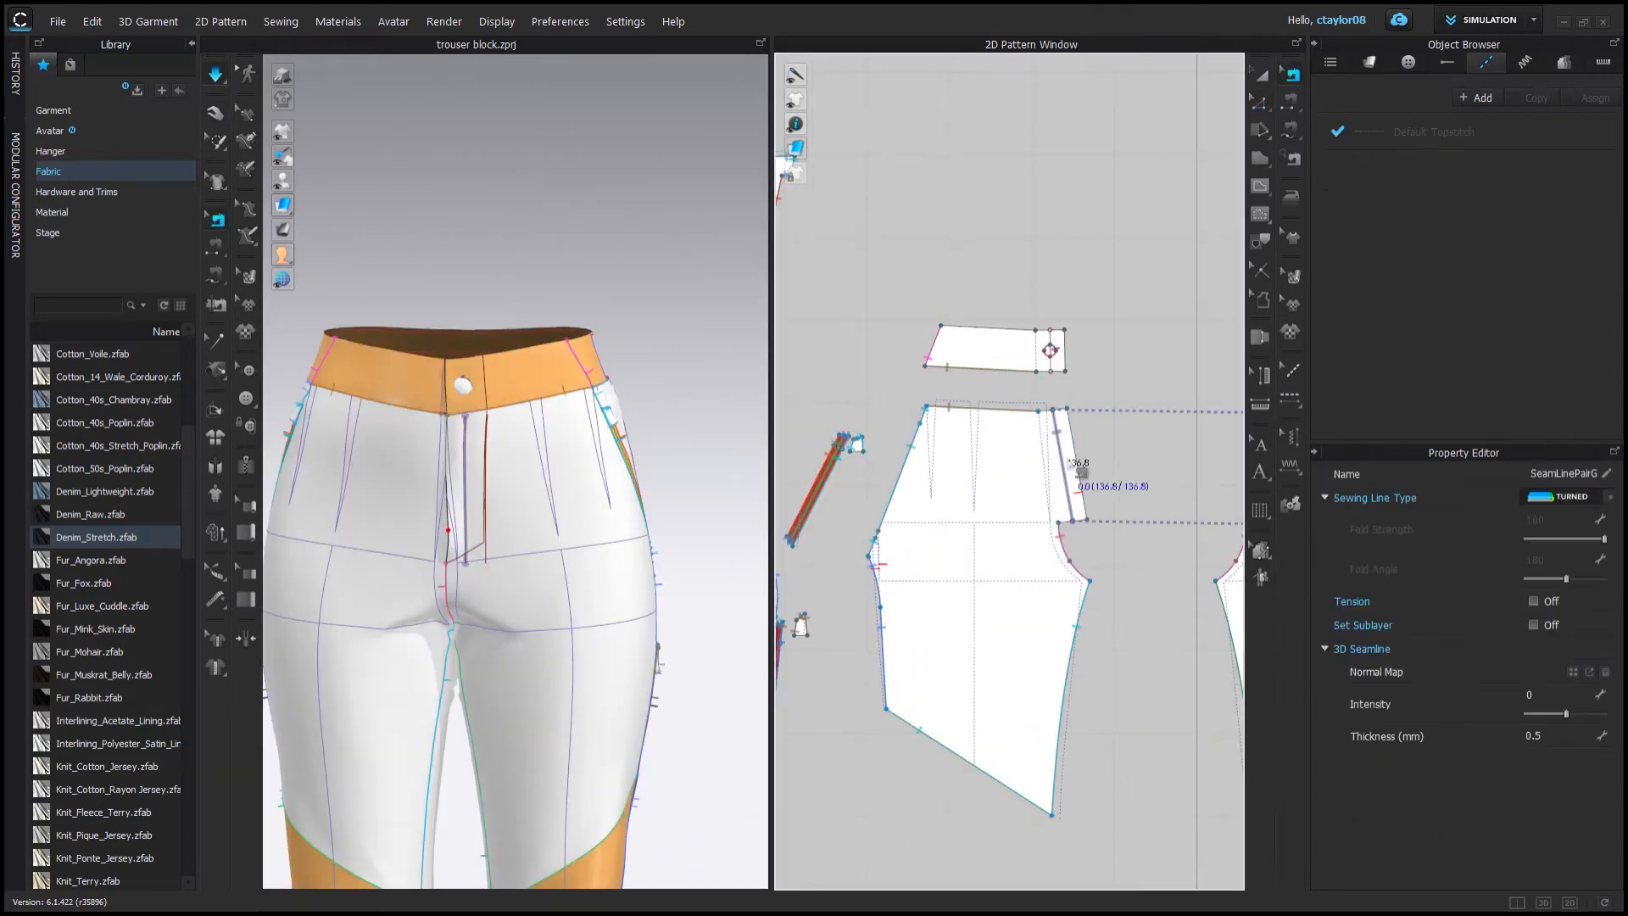
{"action": "left_click", "coordinate": [526, 428]}
{"action": "right_click_drag", "start_coordinate": [526, 428], "coordinate": [576, 434]}
{"action": "scroll", "coordinate": [472, 454], "scroll_direction": "up", "scroll_amount": 5}
{"action": "left_click", "coordinate": [460, 459]}
{"action": "middle_click_drag", "start_coordinate": [1220, 509], "coordinate": [958, 551]}
{"action": "scroll", "coordinate": [981, 540], "scroll_direction": "up", "scroll_amount": 5}
{"action": "left_click", "coordinate": [979, 540]}
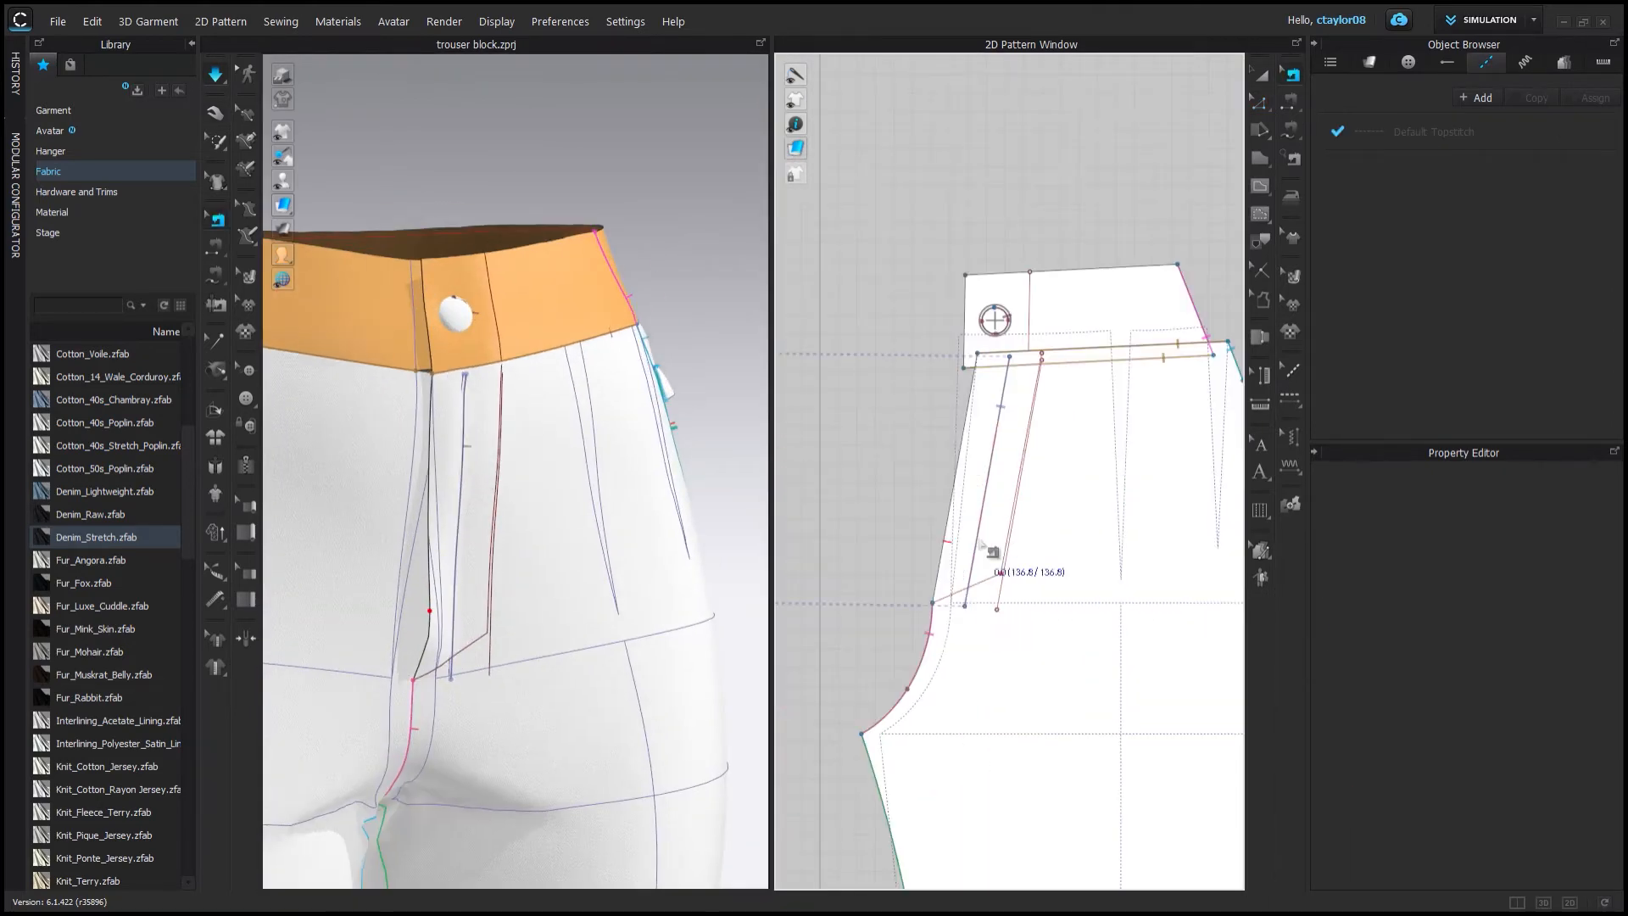
{"action": "left_click", "coordinate": [693, 342]}
{"action": "mouse_move", "coordinate": [693, 342]}
{"action": "right_mouse_down"}
{"action": "mouse_move", "coordinate": [650, 327]}
{"action": "mouse_move", "coordinate": [685, 339]}
{"action": "right_mouse_up"}
{"action": "scroll", "coordinate": [832, 421], "scroll_direction": "down", "scroll_amount": 4}
{"action": "middle_click_drag", "start_coordinate": [832, 421], "coordinate": [1022, 438]}
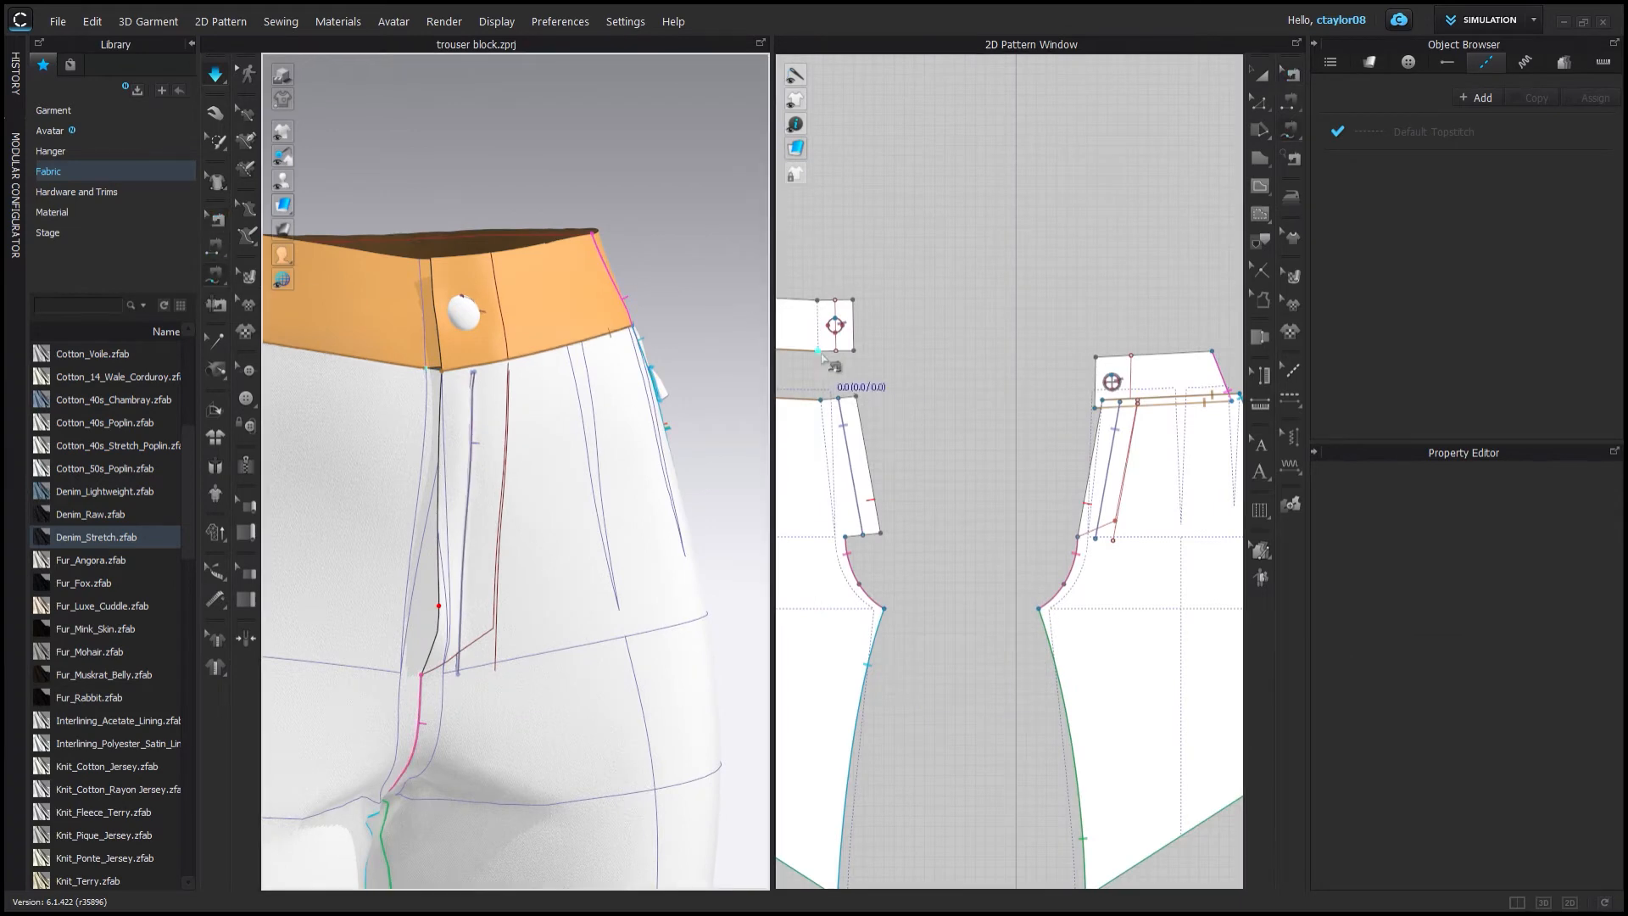
{"action": "right_click_drag", "start_coordinate": [526, 398], "coordinate": [498, 394]}
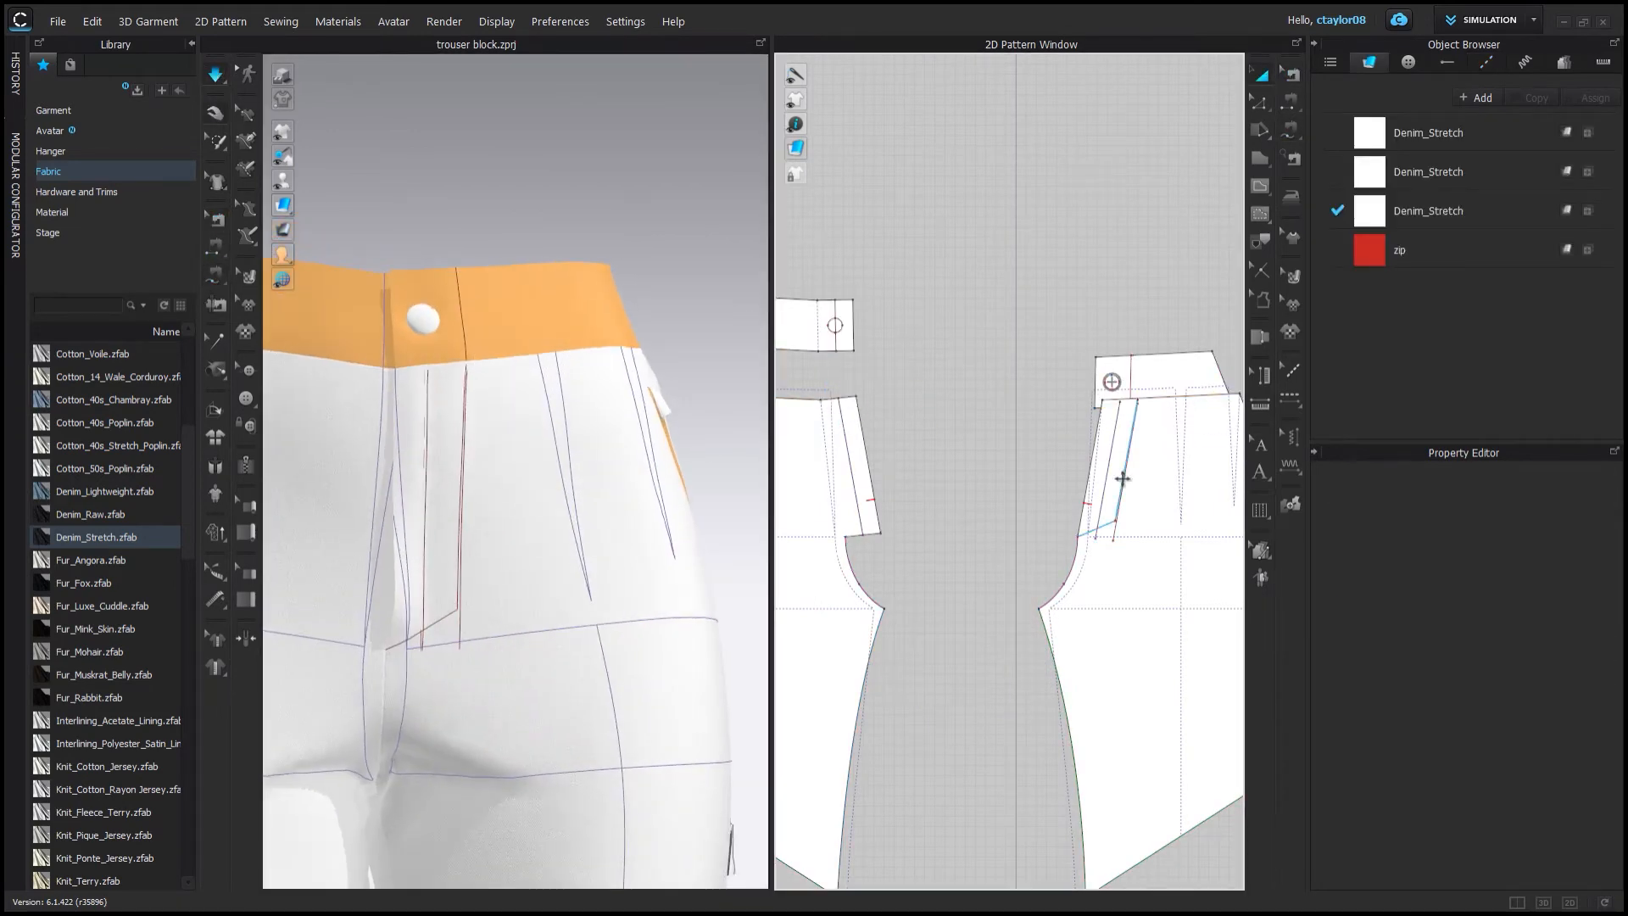
{"action": "mouse_move", "coordinate": [464, 475]}
{"action": "right_mouse_down"}
{"action": "mouse_move", "coordinate": [505, 472]}
{"action": "mouse_move", "coordinate": [455, 477]}
{"action": "right_mouse_up"}
{"action": "scroll", "coordinate": [1079, 543], "scroll_direction": "up", "scroll_amount": 5}
Try deleting a point on the front crotch curve, then undo the recent changes.
{"action": "left_click", "coordinate": [1105, 612]}
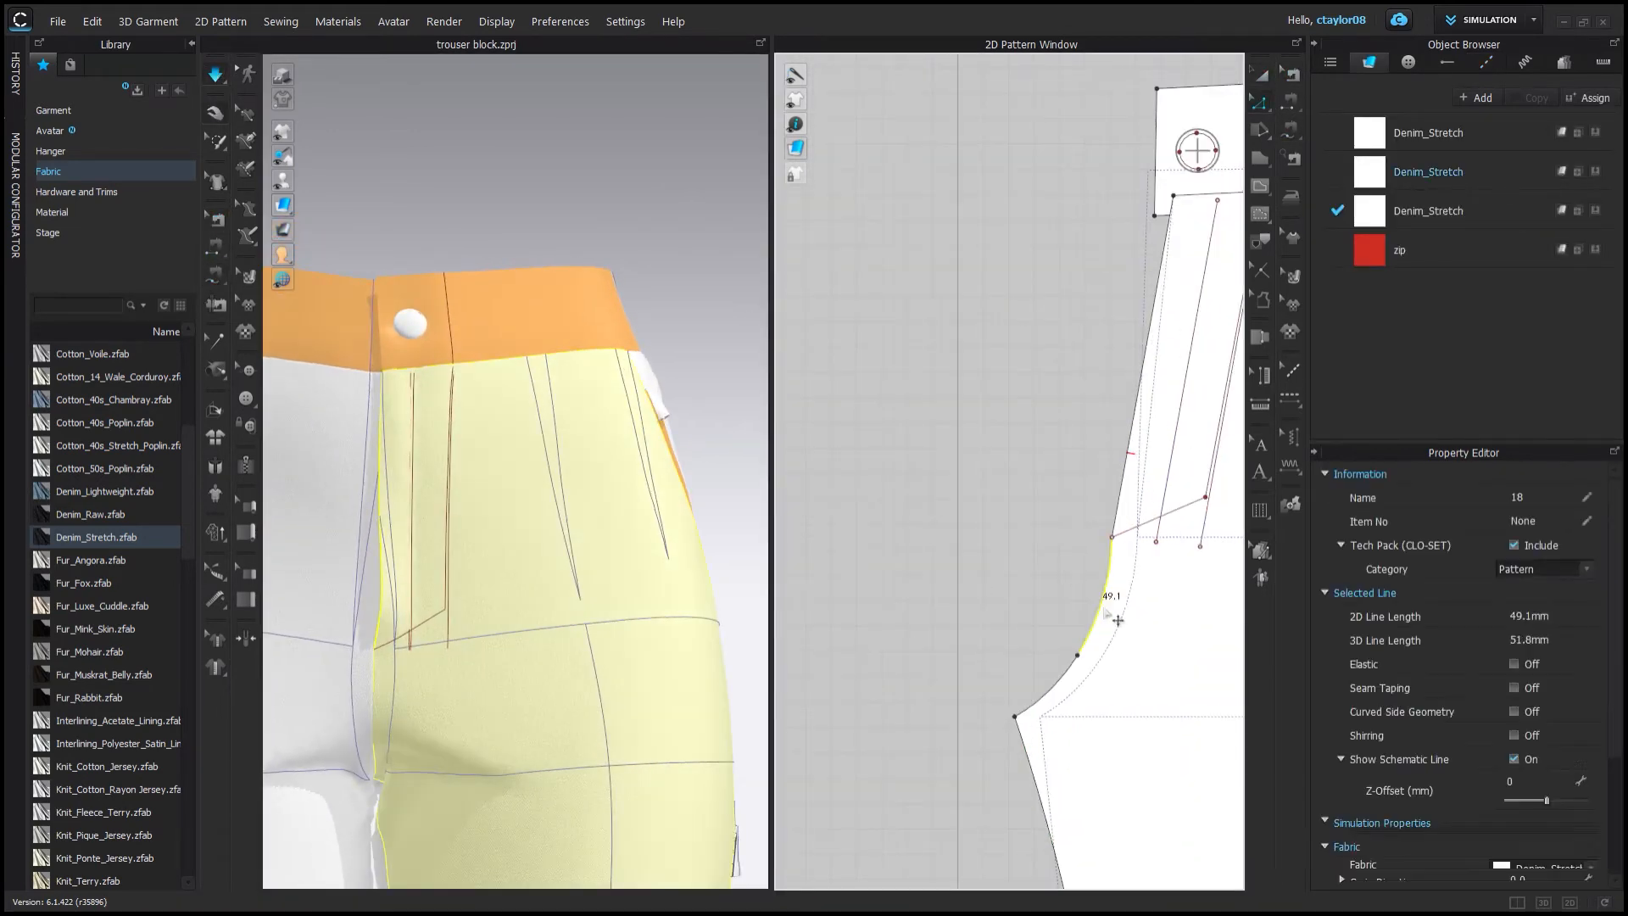
{"action": "left_click_drag", "start_coordinate": [1119, 547], "coordinate": [1122, 556]}
{"action": "left_click", "coordinate": [1111, 540]}
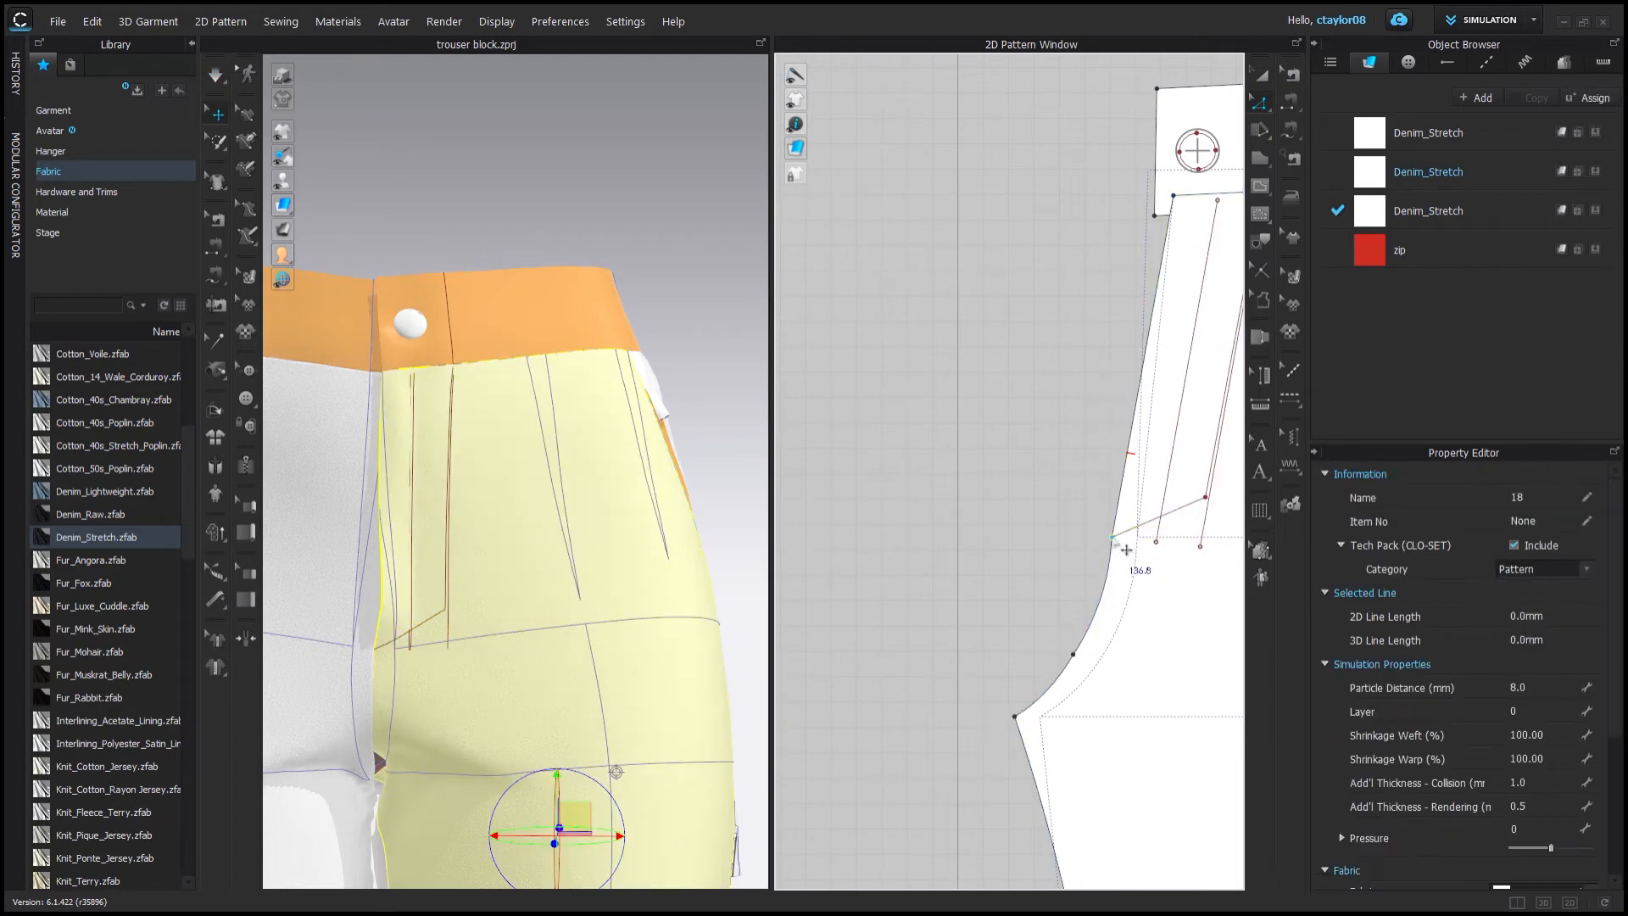
{"action": "key", "text": "Delete"}
{"action": "key", "text": "ctrl+z"}
{"action": "scroll", "coordinate": [1021, 501], "scroll_direction": "down", "scroll_amount": 3}
{"action": "key", "text": "ctrl+z"}
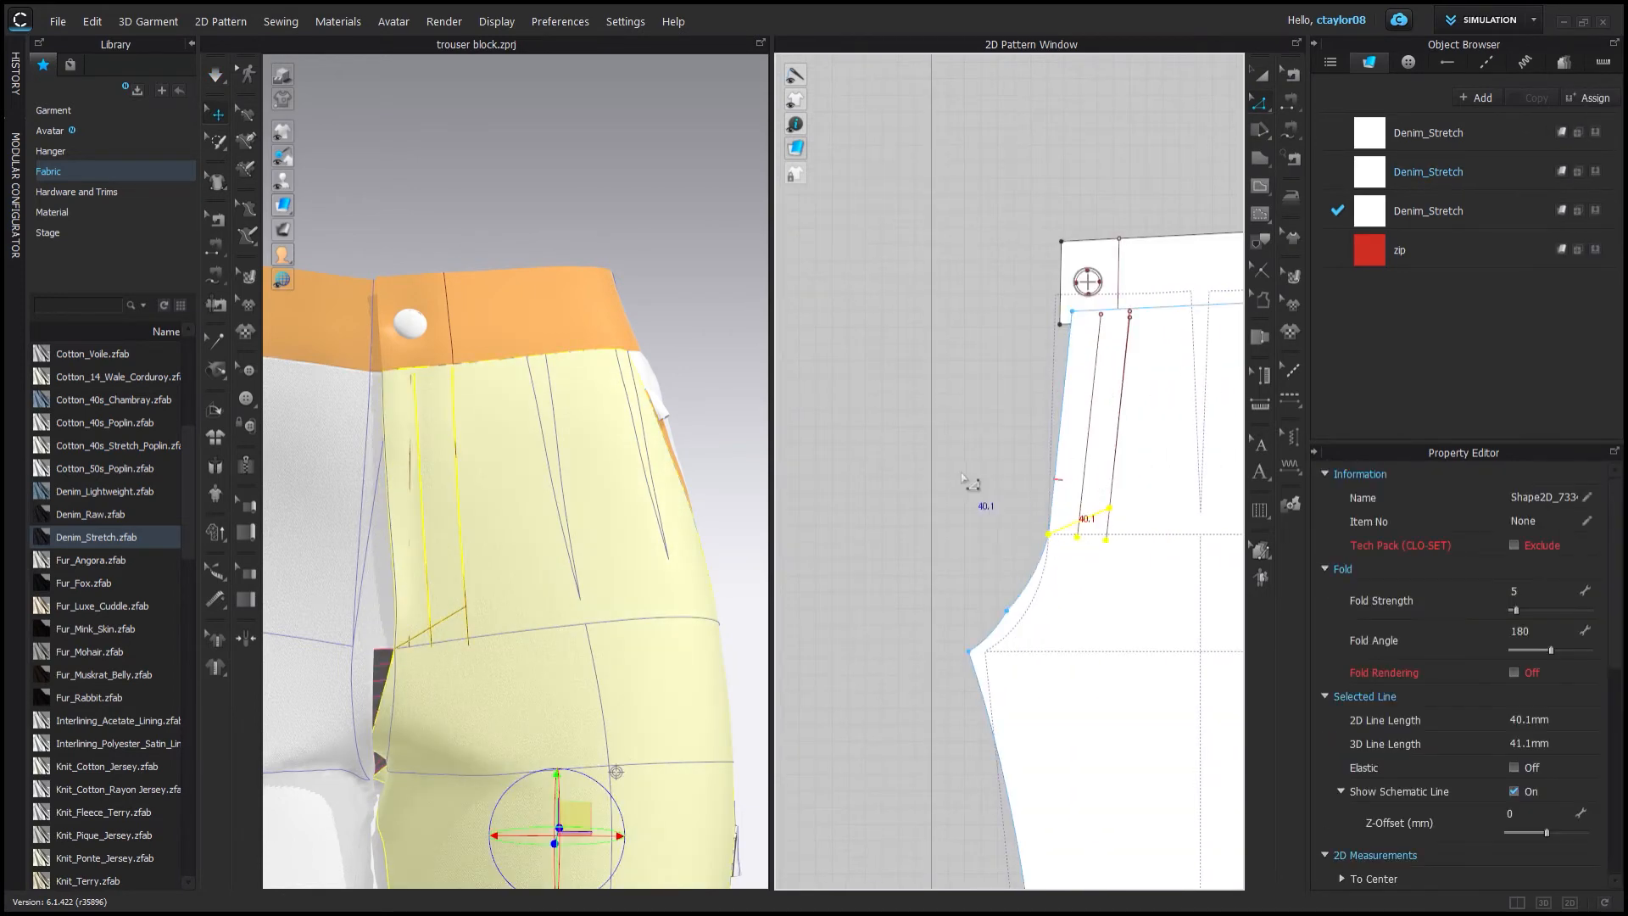
{"action": "scroll", "coordinate": [974, 487], "scroll_direction": "down", "scroll_amount": 4}
{"action": "key", "text": "ctrl+z"}
Adjust the crotch curves on both front patterns by nudging their curve points.
{"action": "scroll", "coordinate": [462, 610], "scroll_direction": "down", "scroll_amount": 3}
{"action": "right_click_drag", "start_coordinate": [462, 611], "coordinate": [475, 509]}
{"action": "key", "text": "space"}
{"action": "left_click", "coordinate": [975, 500]}
{"action": "left_click", "coordinate": [979, 490]}
{"action": "scroll", "coordinate": [1063, 516], "scroll_direction": "up", "scroll_amount": 5}
{"action": "left_click", "coordinate": [1049, 584]}
{"action": "scroll", "coordinate": [1215, 603], "scroll_direction": "down", "scroll_amount": 4}
{"action": "left_click", "coordinate": [919, 592], "text": "shift"}
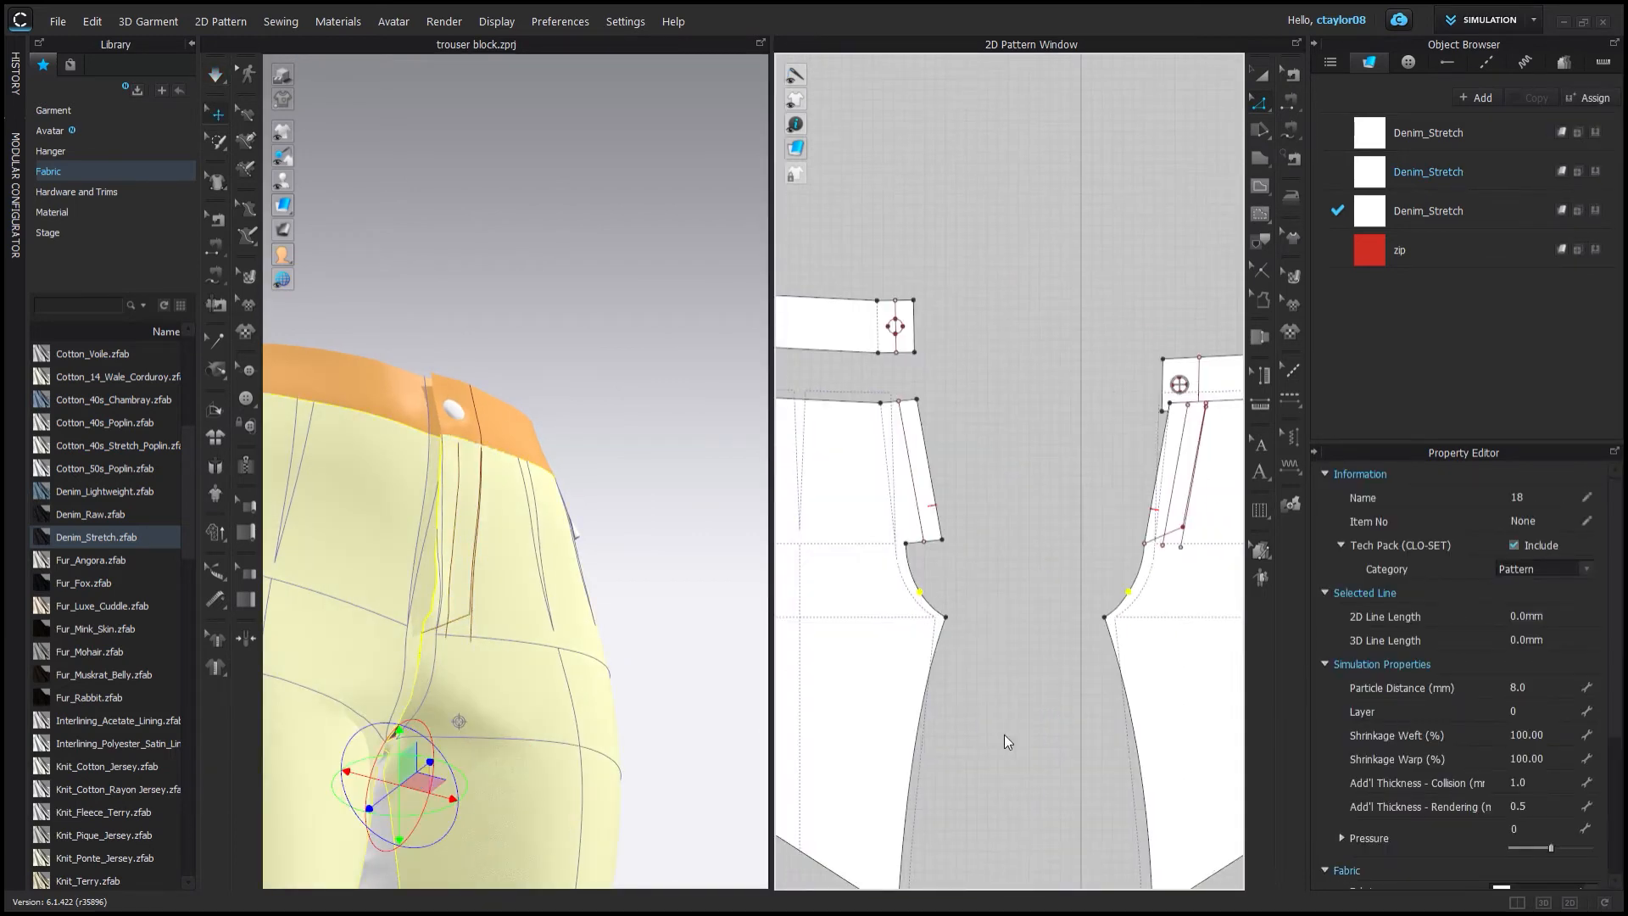
{"action": "scroll", "coordinate": [990, 553], "scroll_direction": "up", "scroll_amount": 2}
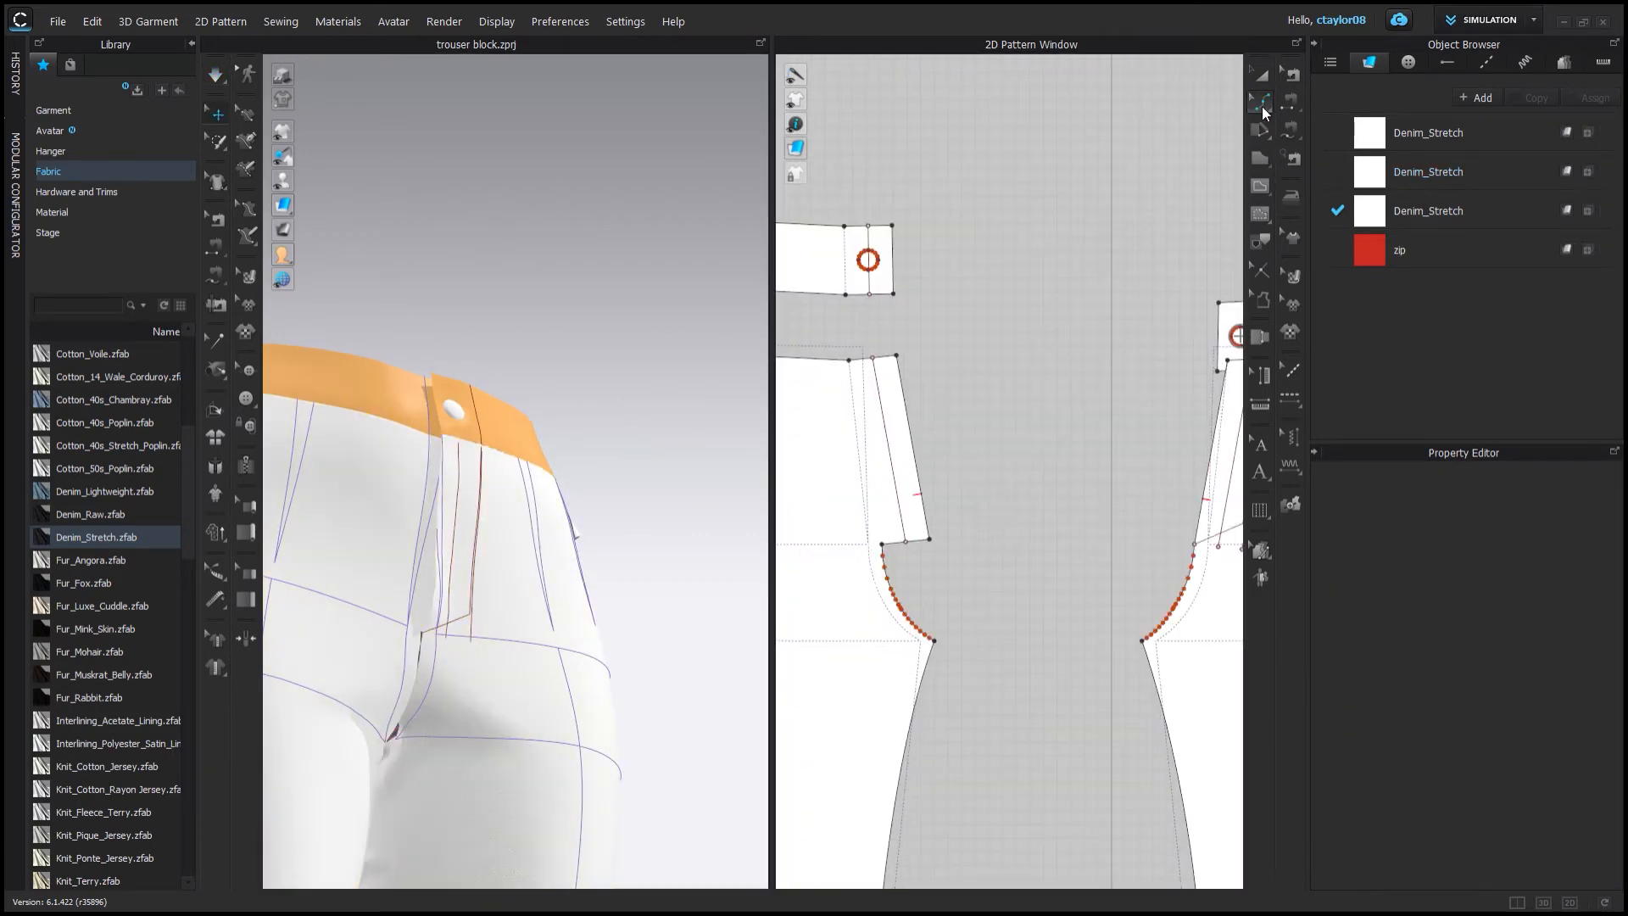
{"action": "left_click", "coordinate": [913, 603]}
{"action": "left_click", "coordinate": [1314, 169]}
{"action": "left_click_drag", "start_coordinate": [1170, 589], "coordinate": [1182, 598]}
{"action": "left_click_drag", "start_coordinate": [909, 593], "coordinate": [895, 596]}
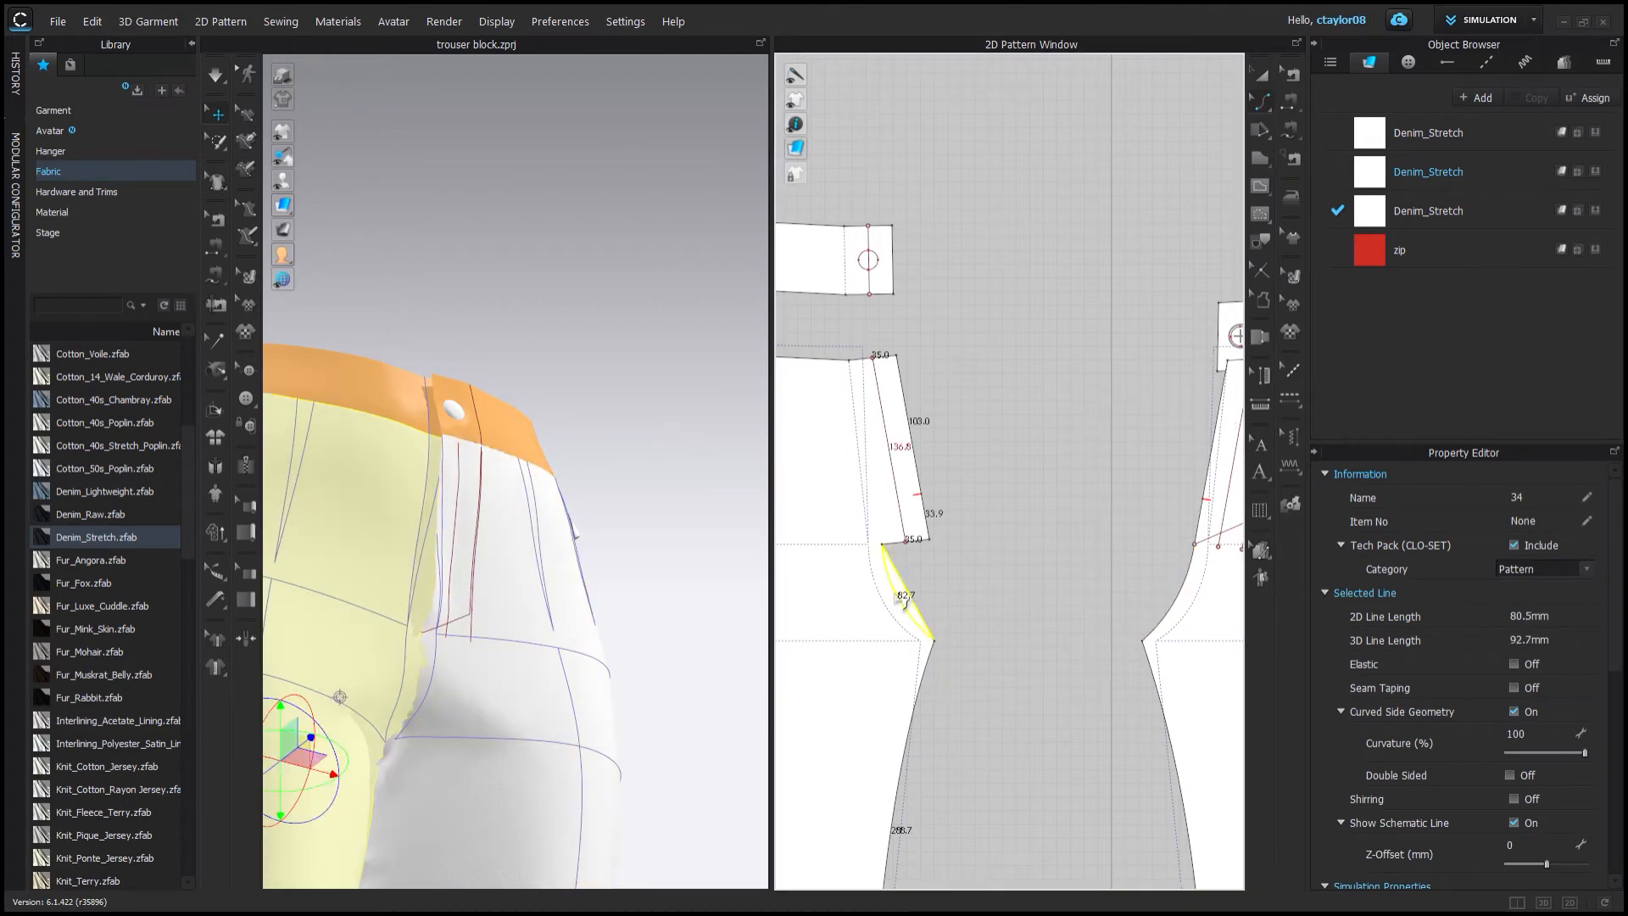
Add a sewing line along the internal fly line on the front pattern.
{"action": "left_click", "coordinate": [219, 83]}
{"action": "right_click_drag", "start_coordinate": [509, 490], "coordinate": [475, 526]}
{"action": "scroll", "coordinate": [476, 527], "scroll_direction": "up", "scroll_amount": 5}
{"action": "scroll", "coordinate": [1204, 255], "scroll_direction": "down", "scroll_amount": 2}
{"action": "mouse_move", "coordinate": [1210, 245]}
{"action": "middle_mouse_down"}
{"action": "mouse_move", "coordinate": [1083, 240]}
{"action": "mouse_move", "coordinate": [1215, 241]}
{"action": "middle_mouse_up"}
{"action": "left_click", "coordinate": [216, 276]}
{"action": "left_click", "coordinate": [925, 343]}
{"action": "left_click", "coordinate": [952, 497]}
{"action": "scroll", "coordinate": [1221, 339], "scroll_direction": "up", "scroll_amount": 5}
{"action": "left_click", "coordinate": [1126, 390]}
{"action": "scroll", "coordinate": [1102, 407], "scroll_direction": "down", "scroll_amount": 1}
{"action": "middle_click_drag", "start_coordinate": [1102, 440], "coordinate": [1064, 243]}
{"action": "left_click", "coordinate": [969, 537]}
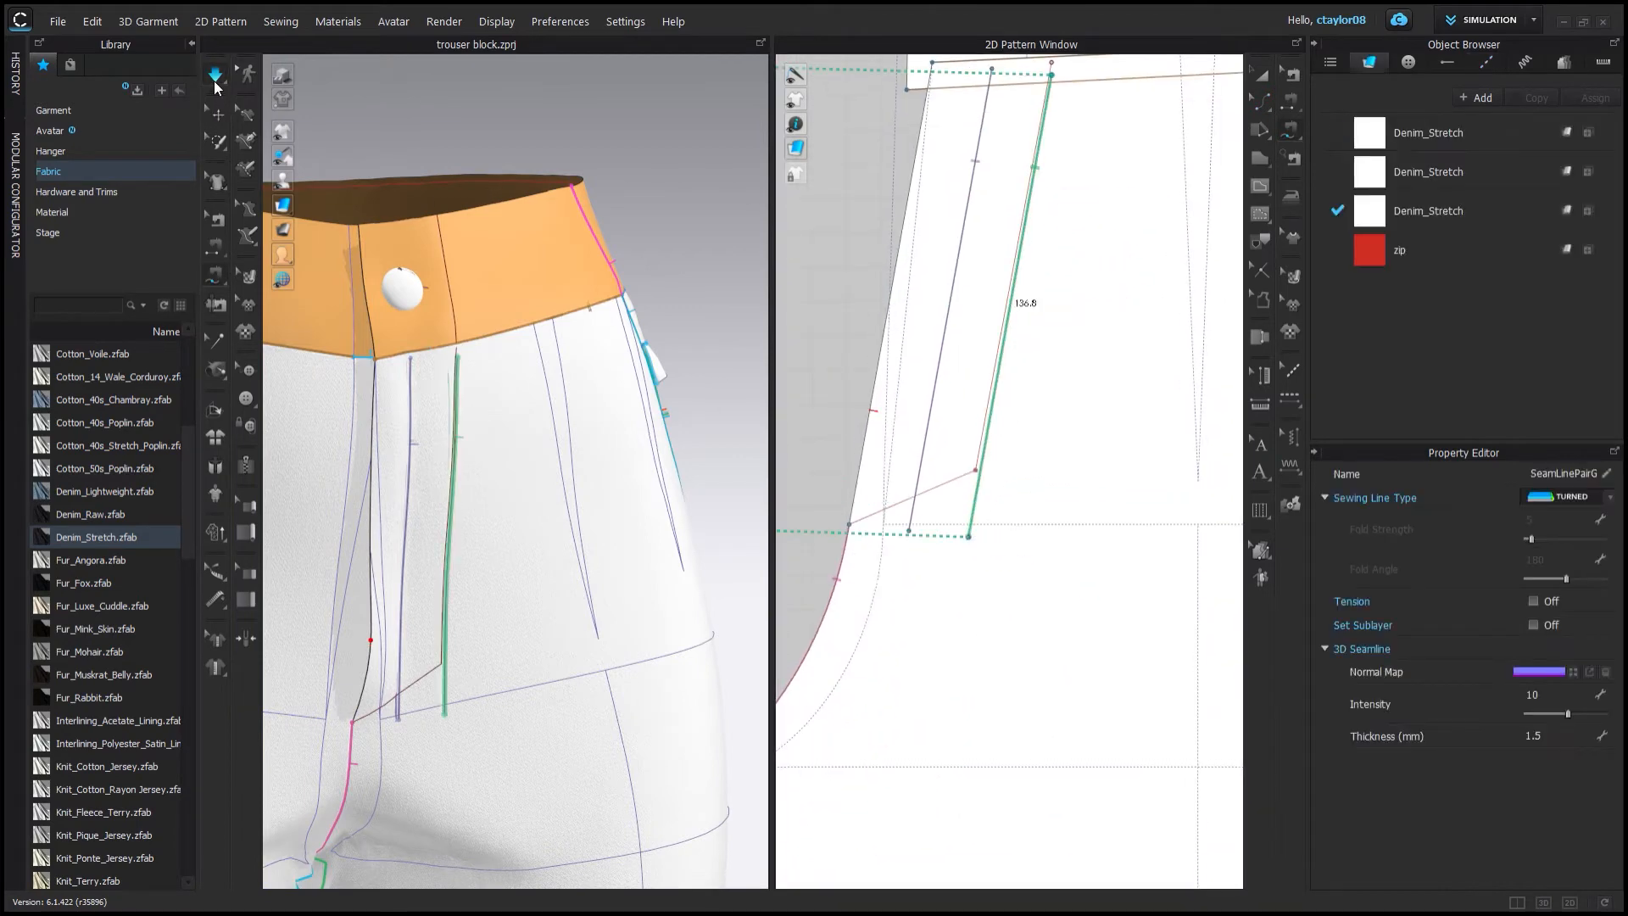
Remove the fly seam's 3D seamline normal map and set its intensity to 0.
{"action": "left_click", "coordinate": [215, 84]}
{"action": "left_click", "coordinate": [215, 82]}
{"action": "key", "text": "z"}
{"action": "left_click", "coordinate": [970, 527]}
{"action": "left_click", "coordinate": [215, 219]}
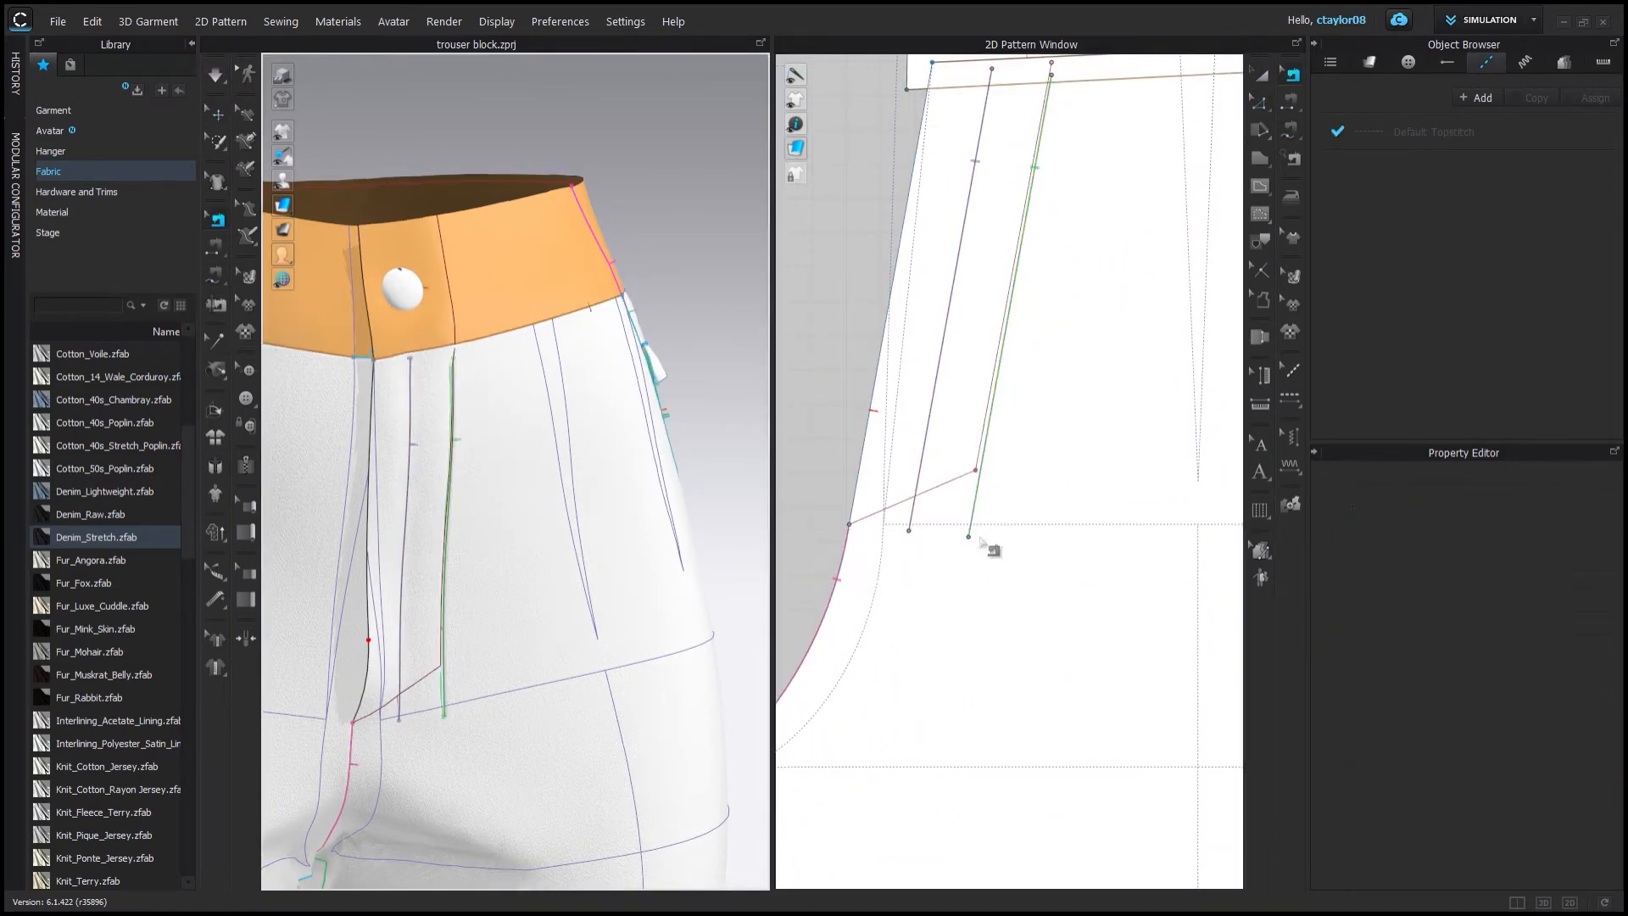
{"action": "left_click", "coordinate": [971, 528]}
{"action": "left_click", "coordinate": [1605, 671]}
{"action": "double_click", "coordinate": [1564, 696]}
{"action": "type", "text": "0"}
Set the thickness of the Denim_Stretch fabrics to 1.5 mm and resume simulation.
{"action": "left_click", "coordinate": [215, 113]}
{"action": "left_click", "coordinate": [1432, 133]}
{"action": "right_click_drag", "start_coordinate": [512, 371], "coordinate": [471, 407]}
{"action": "left_click", "coordinate": [1436, 211], "text": "shift"}
{"action": "scroll", "coordinate": [1458, 679], "scroll_direction": "down", "scroll_amount": 3}
{"action": "double_click", "coordinate": [1525, 876]}
{"action": "type", "text": "1.5"}
{"action": "key", "text": "space"}
{"action": "scroll", "coordinate": [465, 465], "scroll_direction": "up", "scroll_amount": 3}
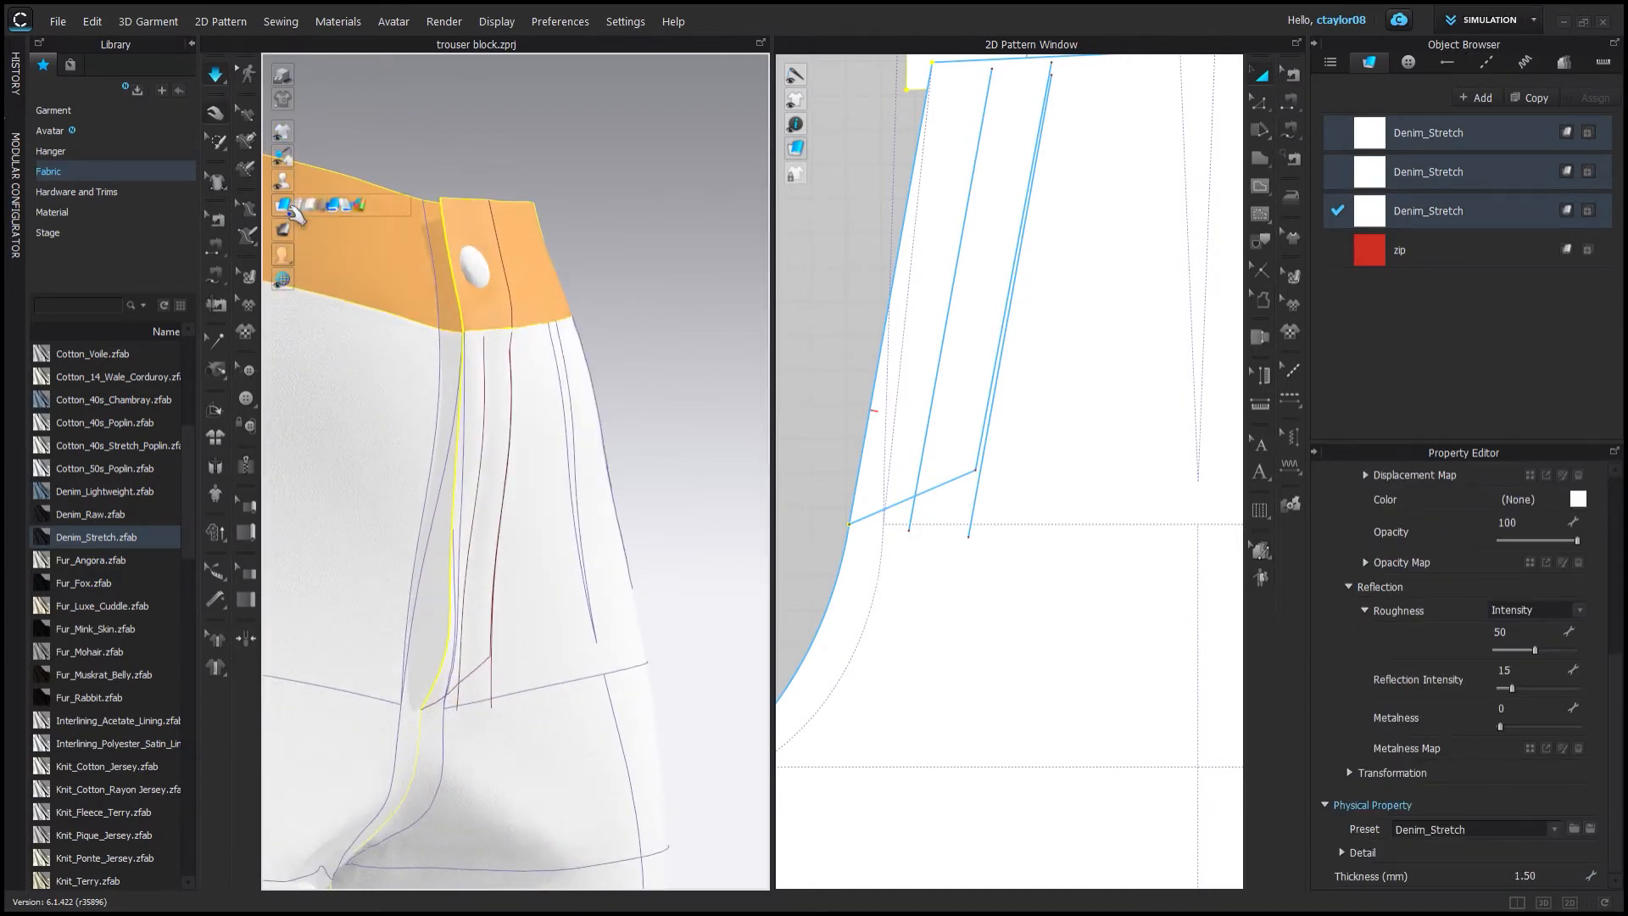
Switch the 3D fabric display mode and delete the internal line beside the front fly.
{"action": "left_click", "coordinate": [303, 206]}
{"action": "scroll", "coordinate": [443, 547], "scroll_direction": "down", "scroll_amount": 5}
{"action": "middle_click_drag", "start_coordinate": [443, 552], "coordinate": [454, 415]}
{"action": "right_click_drag", "start_coordinate": [454, 416], "coordinate": [468, 413]}
{"action": "scroll", "coordinate": [485, 390], "scroll_direction": "up", "scroll_amount": 4}
{"action": "left_click", "coordinate": [910, 527]}
{"action": "key", "text": "Delete"}
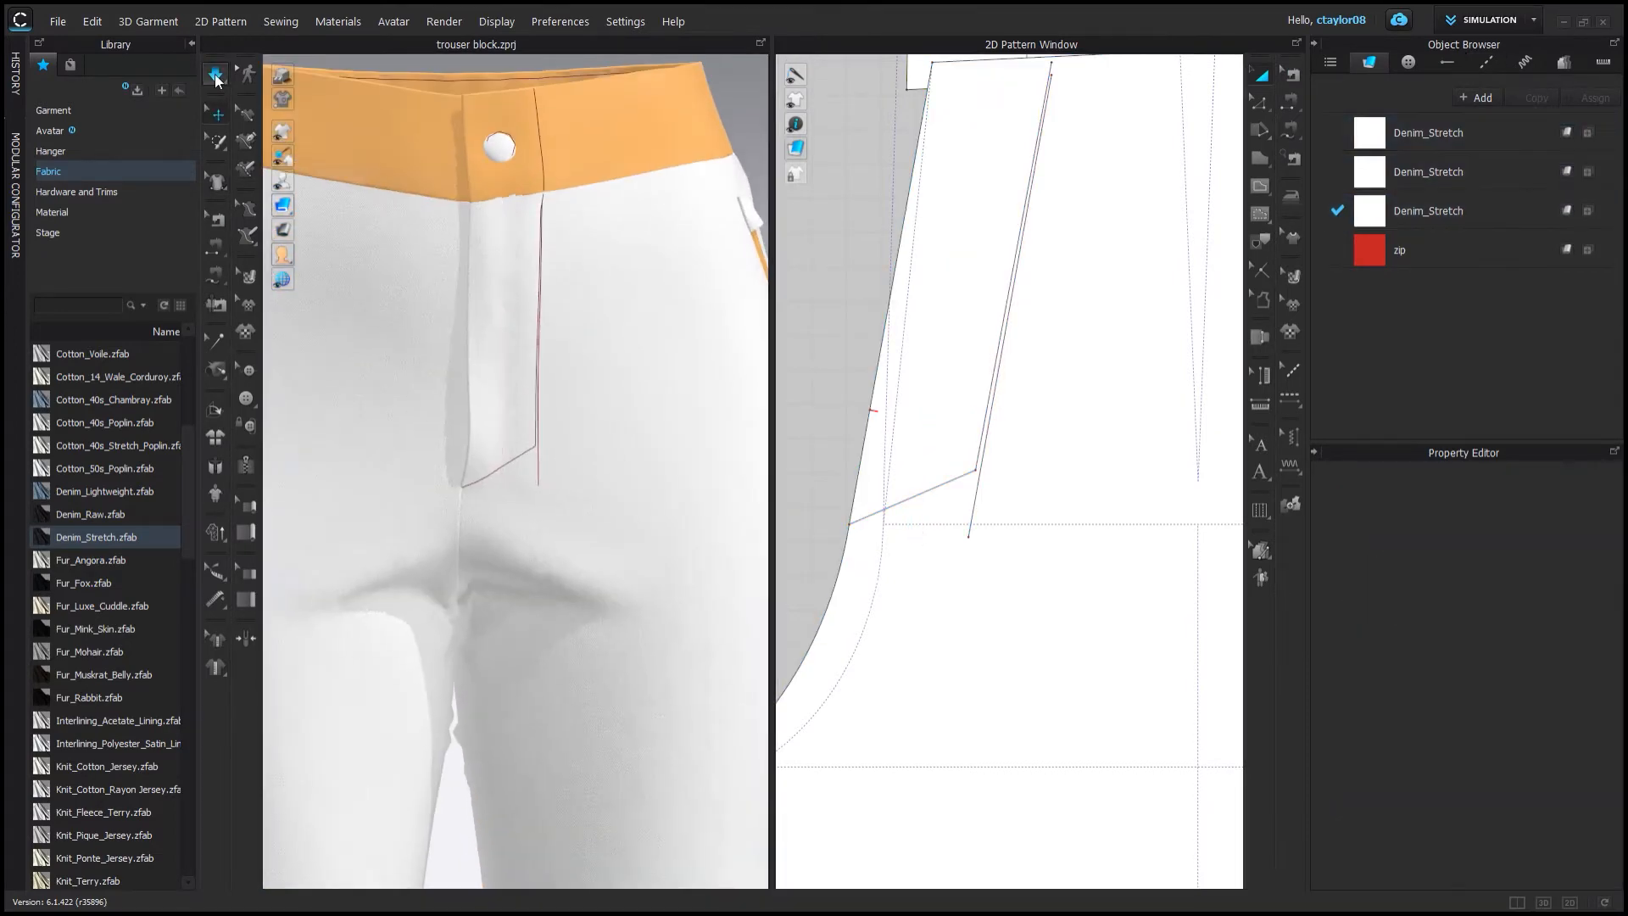
Simulate the garment and add a tack at the top corner of the front pattern's fly.
{"action": "left_click", "coordinate": [215, 78]}
{"action": "mouse_move", "coordinate": [484, 320]}
{"action": "right_mouse_down"}
{"action": "mouse_move", "coordinate": [557, 312]}
{"action": "mouse_move", "coordinate": [479, 320]}
{"action": "right_mouse_up"}
{"action": "key", "text": "space"}
{"action": "scroll", "coordinate": [967, 424], "scroll_direction": "down", "scroll_amount": 8}
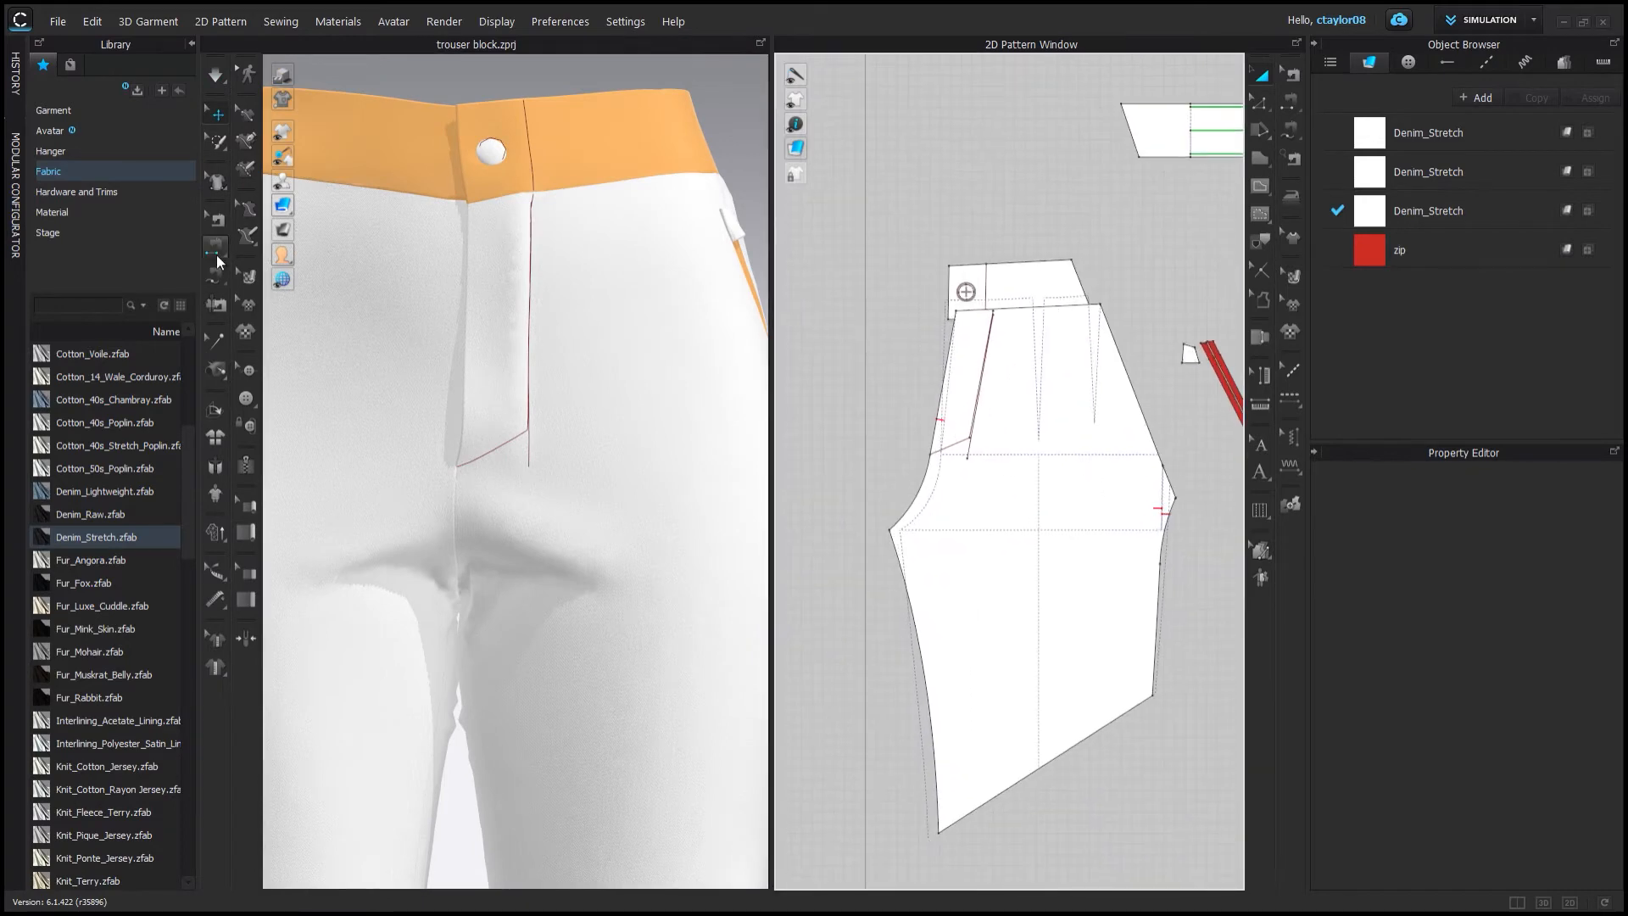
{"action": "left_click", "coordinate": [215, 369]}
{"action": "scroll", "coordinate": [941, 373], "scroll_direction": "down", "scroll_amount": 1}
{"action": "left_click", "coordinate": [863, 374]}
{"action": "middle_click_drag", "start_coordinate": [941, 373], "coordinate": [1093, 424]}
{"action": "scroll", "coordinate": [890, 428], "scroll_direction": "up", "scroll_amount": 8}
{"action": "left_click", "coordinate": [885, 433]}
{"action": "left_click", "coordinate": [216, 76]}
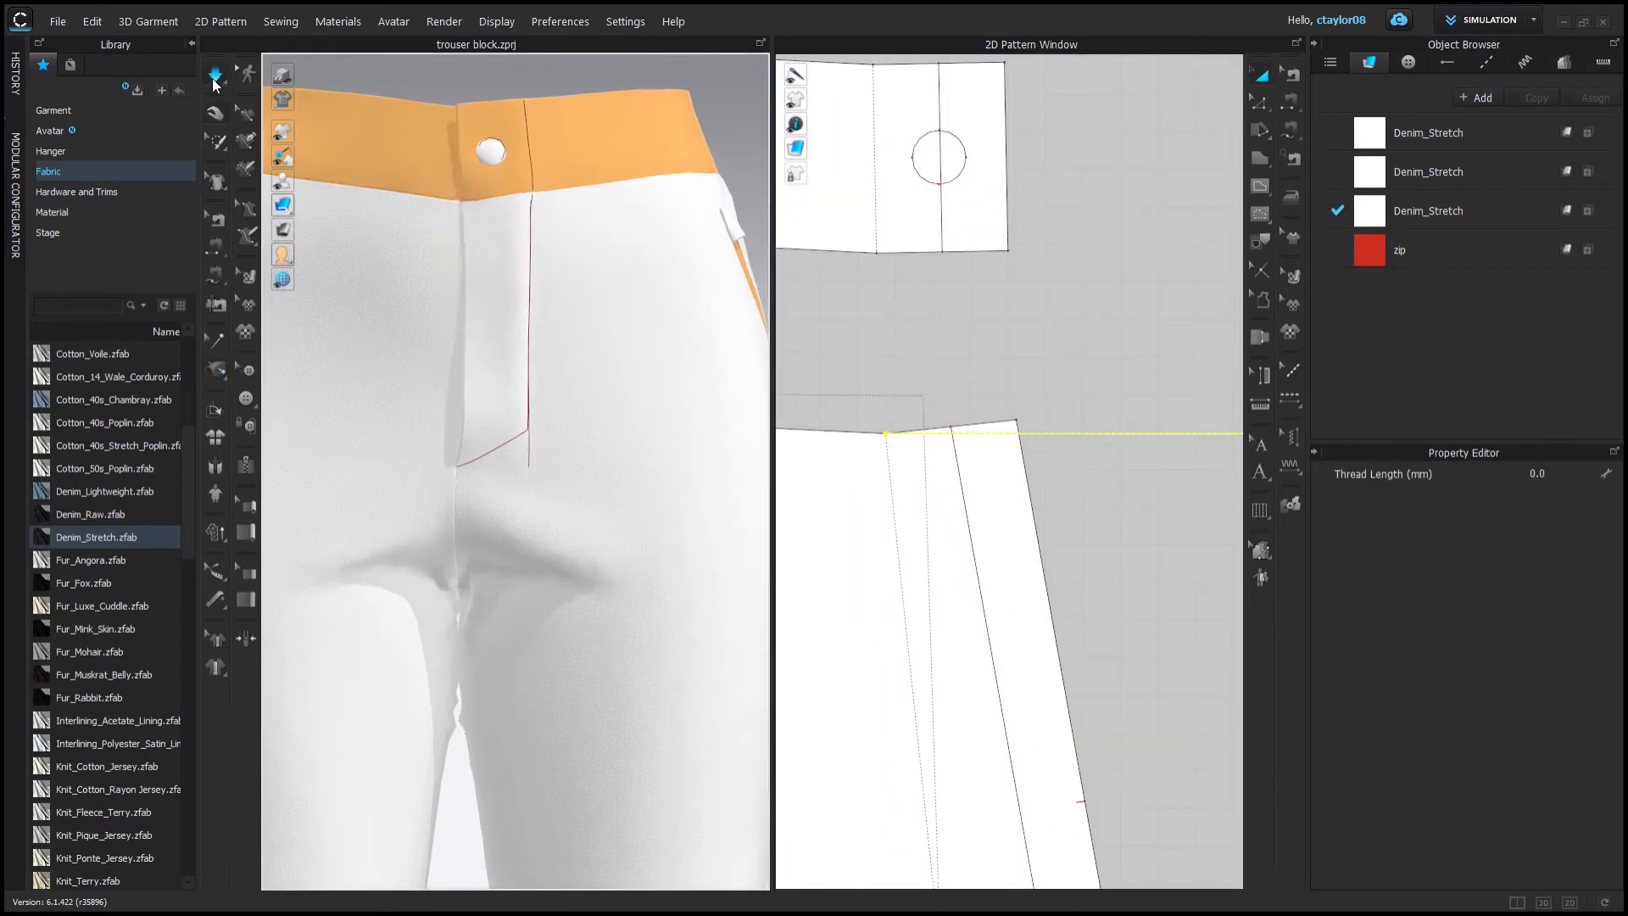
Draw an internal line parallel to the fly on the front pattern, about 137 mm long.
{"action": "left_click_drag", "start_coordinate": [484, 225], "coordinate": [430, 208]}
{"action": "right_click_drag", "start_coordinate": [430, 209], "coordinate": [583, 239]}
{"action": "scroll", "coordinate": [593, 241], "scroll_direction": "down", "scroll_amount": 4}
{"action": "right_click_drag", "start_coordinate": [712, 265], "coordinate": [564, 254]}
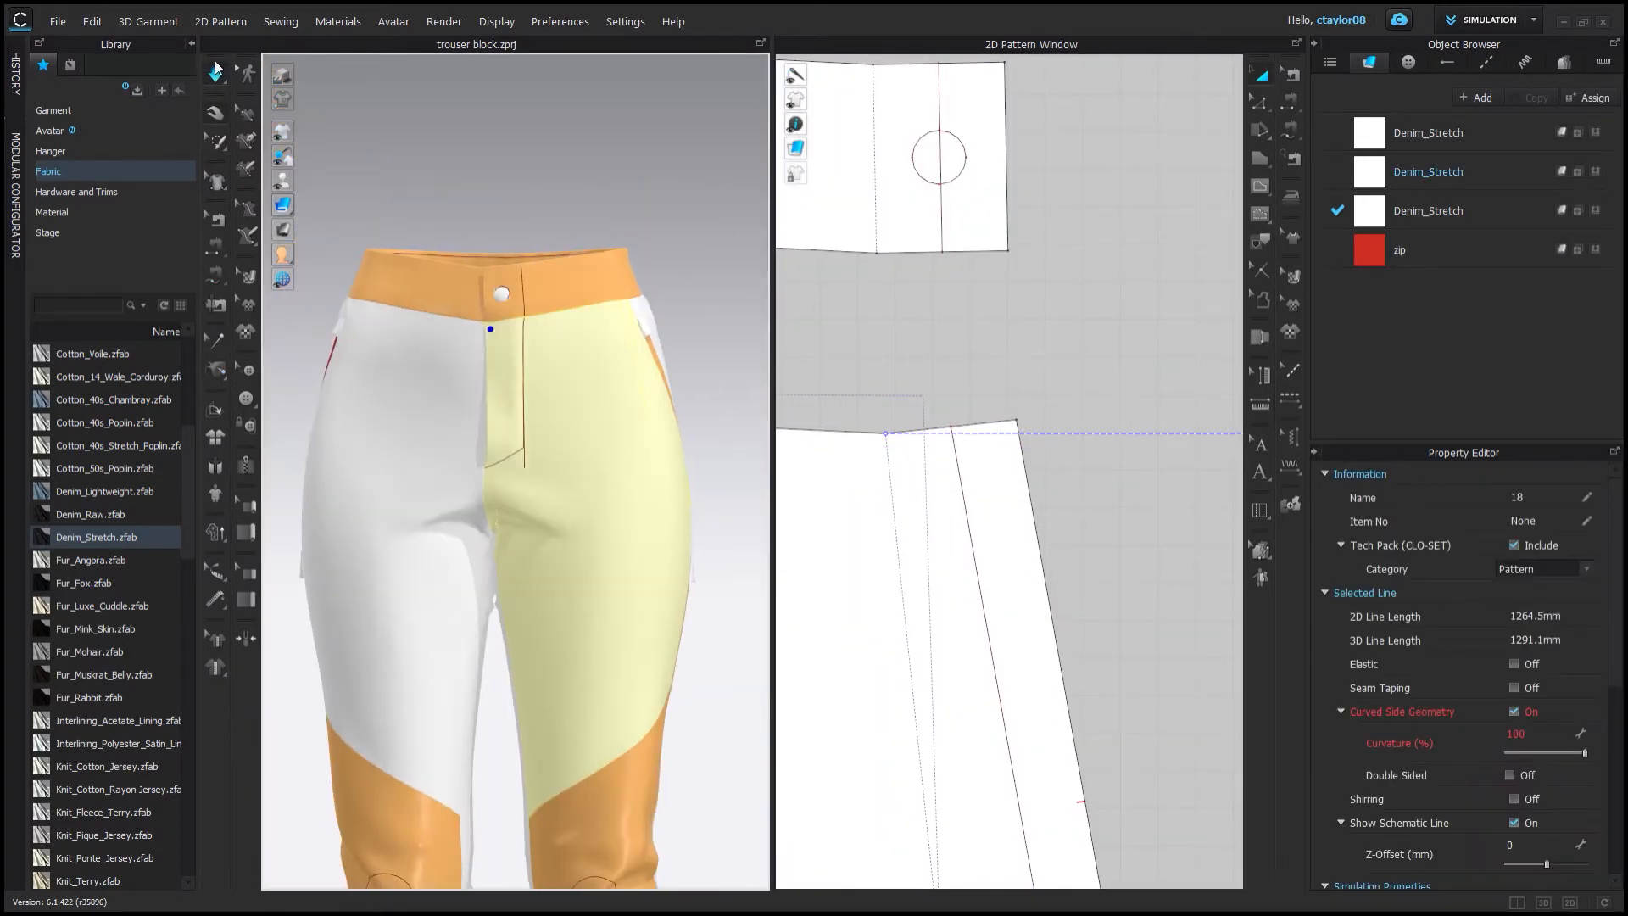
{"action": "scroll", "coordinate": [1022, 678], "scroll_direction": "up", "scroll_amount": 3}
{"action": "left_click", "coordinate": [1075, 458]}
{"action": "scroll", "coordinate": [1068, 450], "scroll_direction": "down", "scroll_amount": 4}
{"action": "key", "text": "g"}
{"action": "double_click", "coordinate": [1001, 750]}
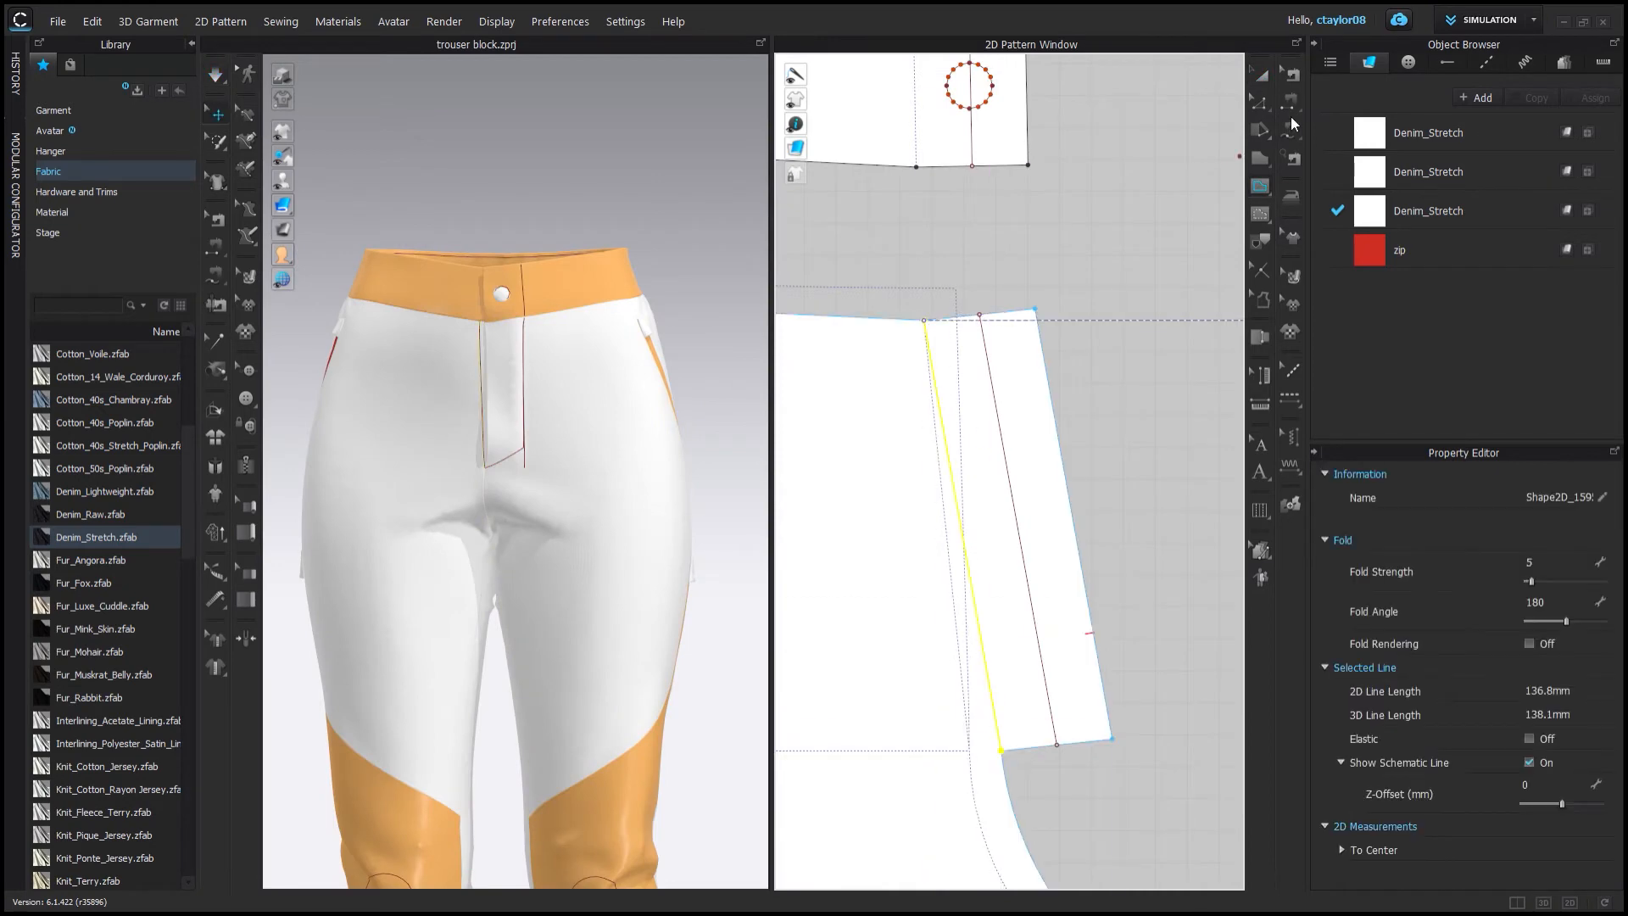
Cut the front pattern along the new internal line to separate a fly strip.
{"action": "right_click", "coordinate": [989, 694]}
{"action": "left_click", "coordinate": [1052, 500]}
{"action": "left_click", "coordinate": [1260, 75]}
{"action": "left_click", "coordinate": [1078, 473]}
{"action": "left_click", "coordinate": [215, 75]}
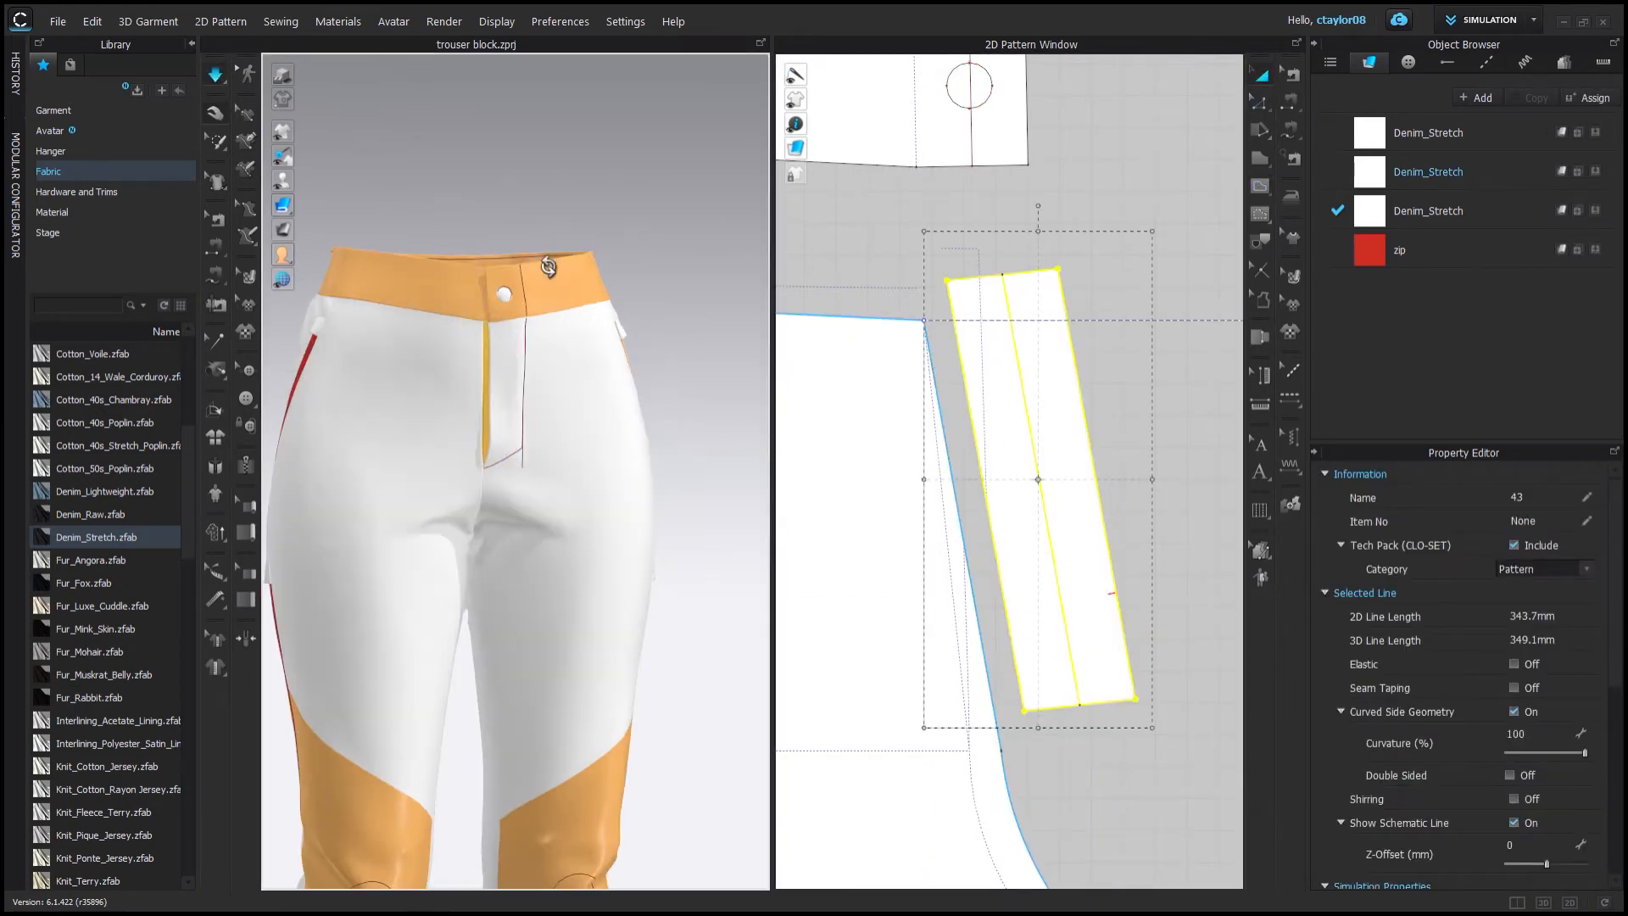
Shift the button circle on the front waistband slightly sideways.
{"action": "scroll", "coordinate": [975, 382], "scroll_direction": "down", "scroll_amount": 5}
{"action": "scroll", "coordinate": [950, 339], "scroll_direction": "up", "scroll_amount": 5}
{"action": "left_click", "coordinate": [945, 345]}
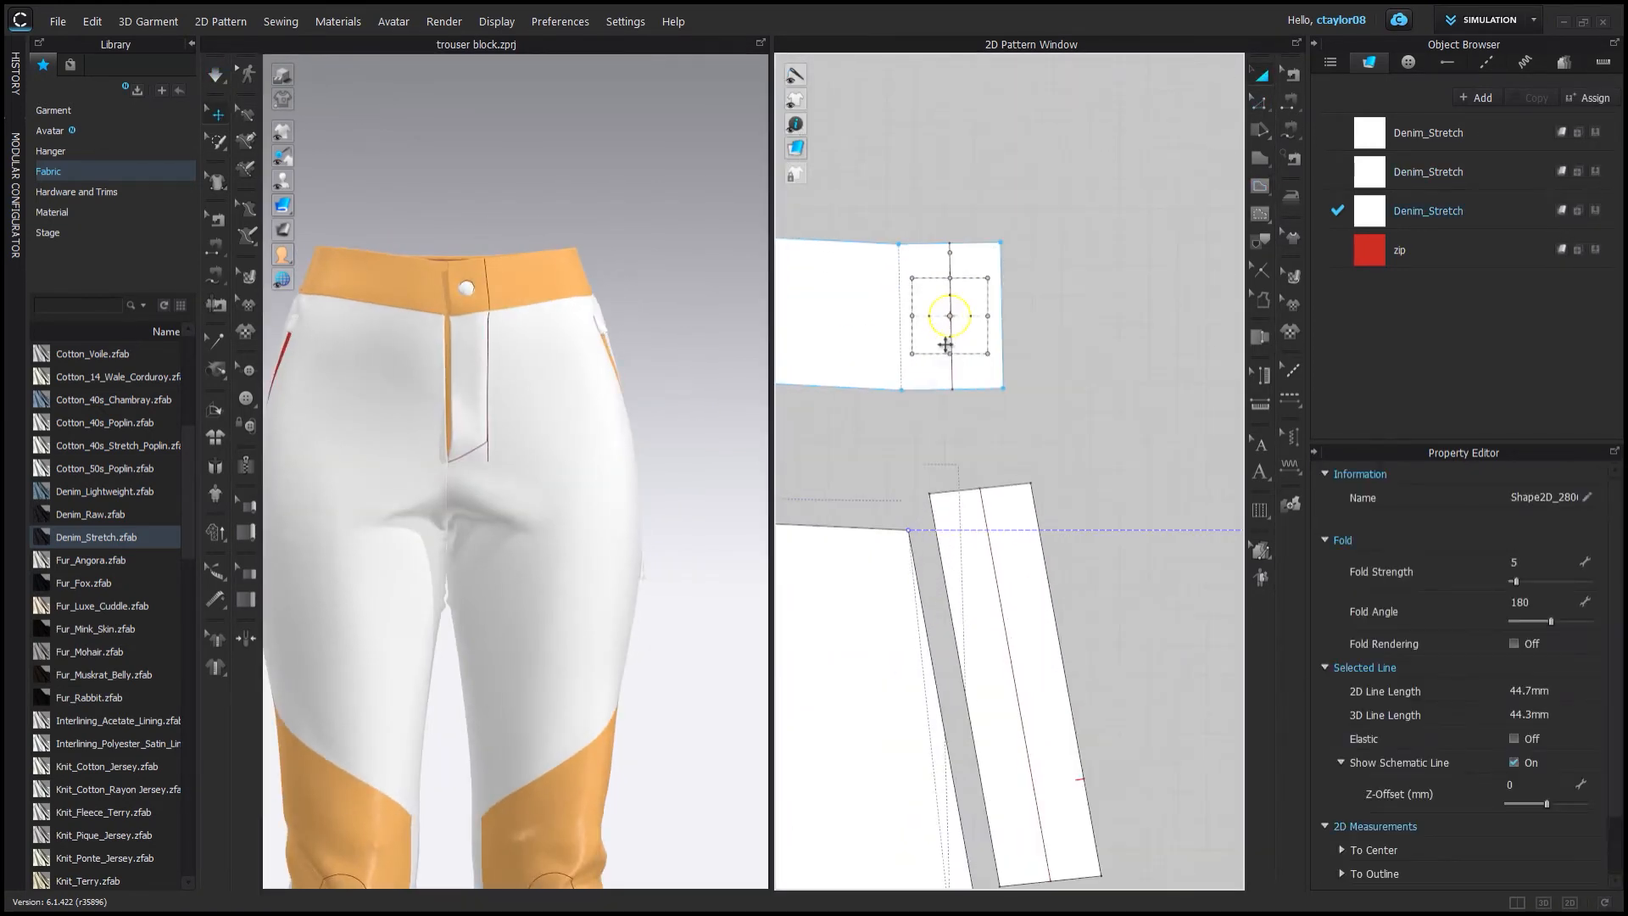
{"action": "left_click_drag", "start_coordinate": [941, 334], "coordinate": [937, 333]}
{"action": "left_click", "coordinate": [212, 74]}
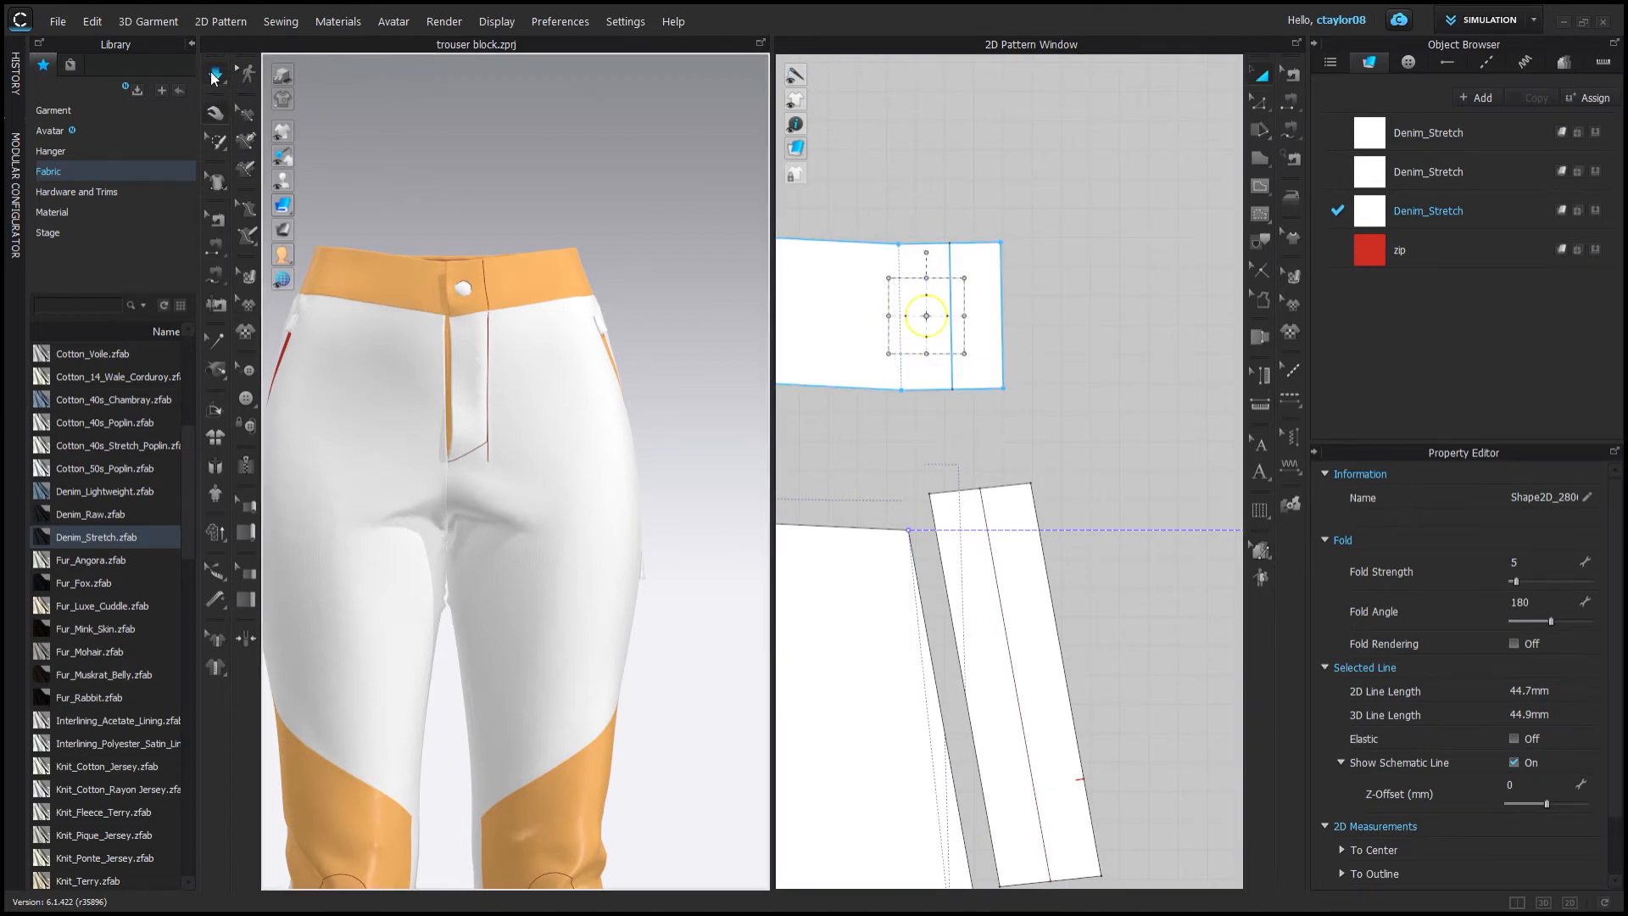
Adjust the edges of the separated fly strip pattern.
{"action": "scroll", "coordinate": [492, 297], "scroll_direction": "down", "scroll_amount": 2}
{"action": "scroll", "coordinate": [886, 410], "scroll_direction": "down", "scroll_amount": 5}
{"action": "left_click", "coordinate": [218, 221]}
{"action": "scroll", "coordinate": [926, 440], "scroll_direction": "up", "scroll_amount": 6}
{"action": "left_click", "coordinate": [1261, 104]}
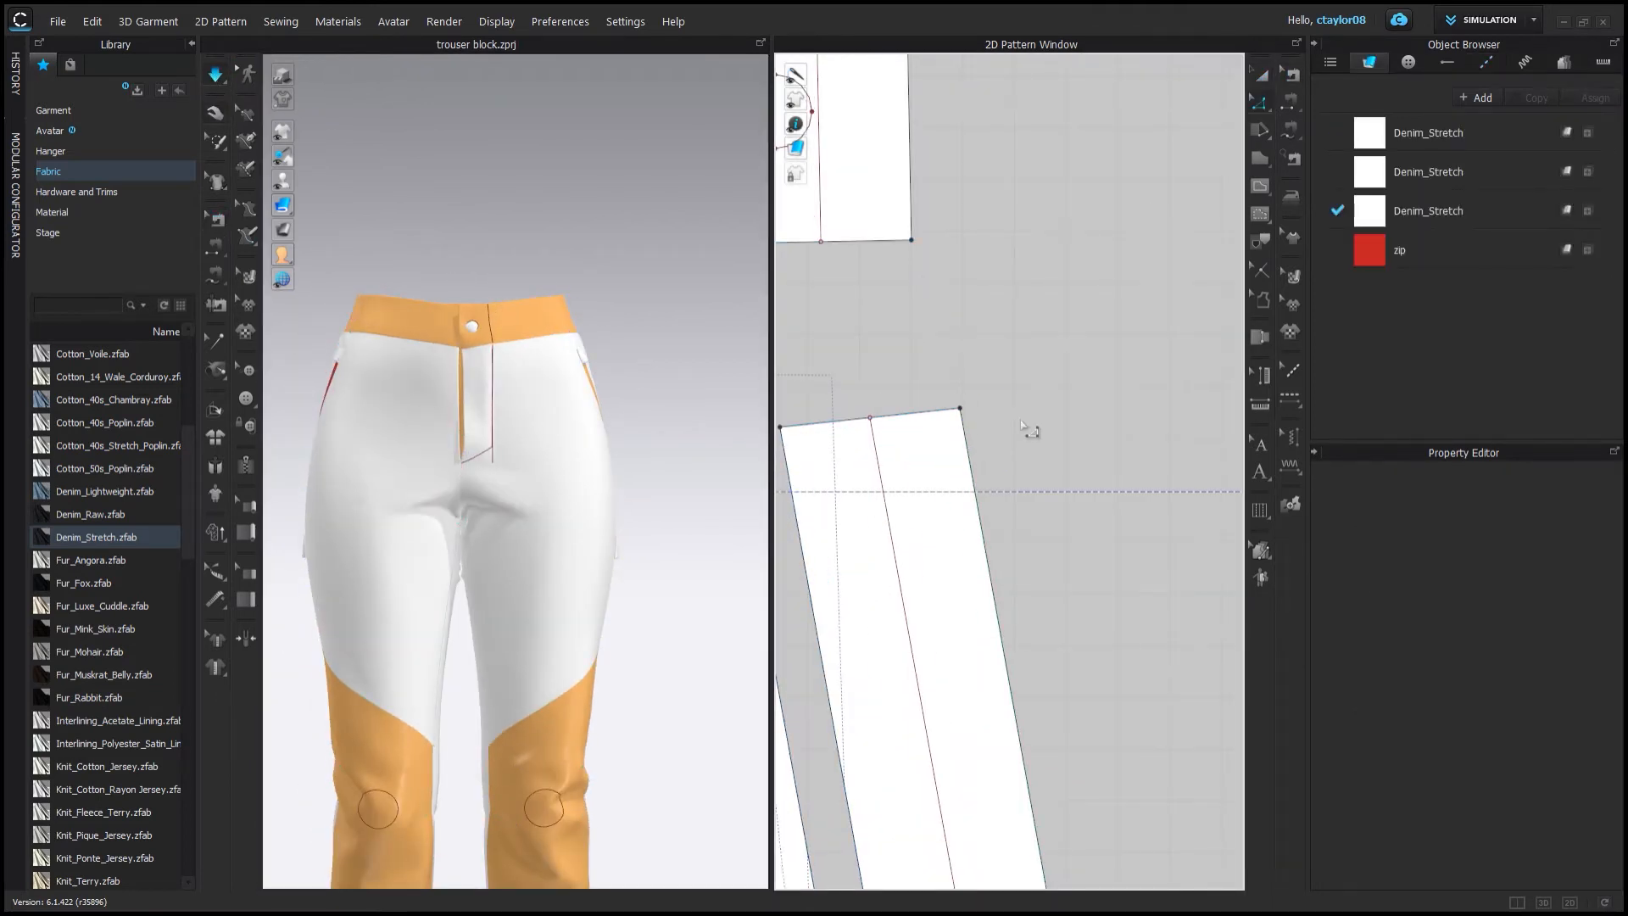
{"action": "left_click", "coordinate": [977, 477]}
{"action": "middle_click_drag", "start_coordinate": [1009, 475], "coordinate": [936, 377]}
{"action": "left_click", "coordinate": [1259, 186]}
{"action": "left_click", "coordinate": [865, 313]}
{"action": "scroll", "coordinate": [865, 255], "scroll_direction": "down", "scroll_amount": 4}
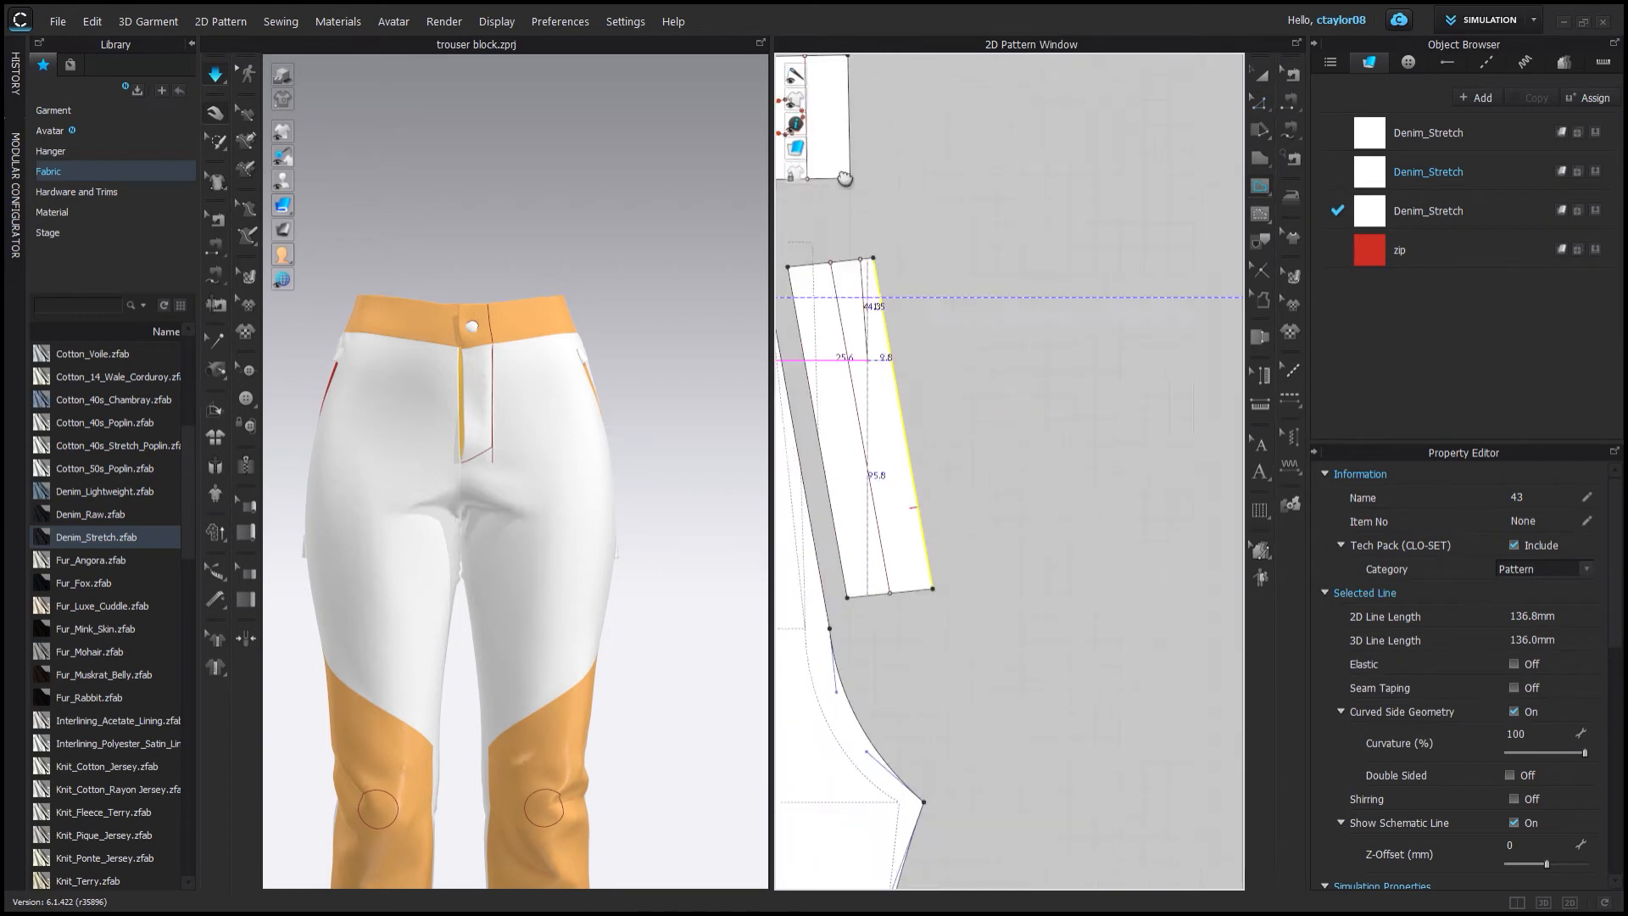
{"action": "double_click", "coordinate": [923, 583]}
{"action": "middle_click_drag", "start_coordinate": [1021, 463], "coordinate": [1032, 374]}
Review the fly strip's seam pair settings and select the front pattern in 3D.
{"action": "left_click", "coordinate": [217, 220]}
{"action": "left_click", "coordinate": [216, 247]}
{"action": "scroll", "coordinate": [898, 271], "scroll_direction": "down", "scroll_amount": 4}
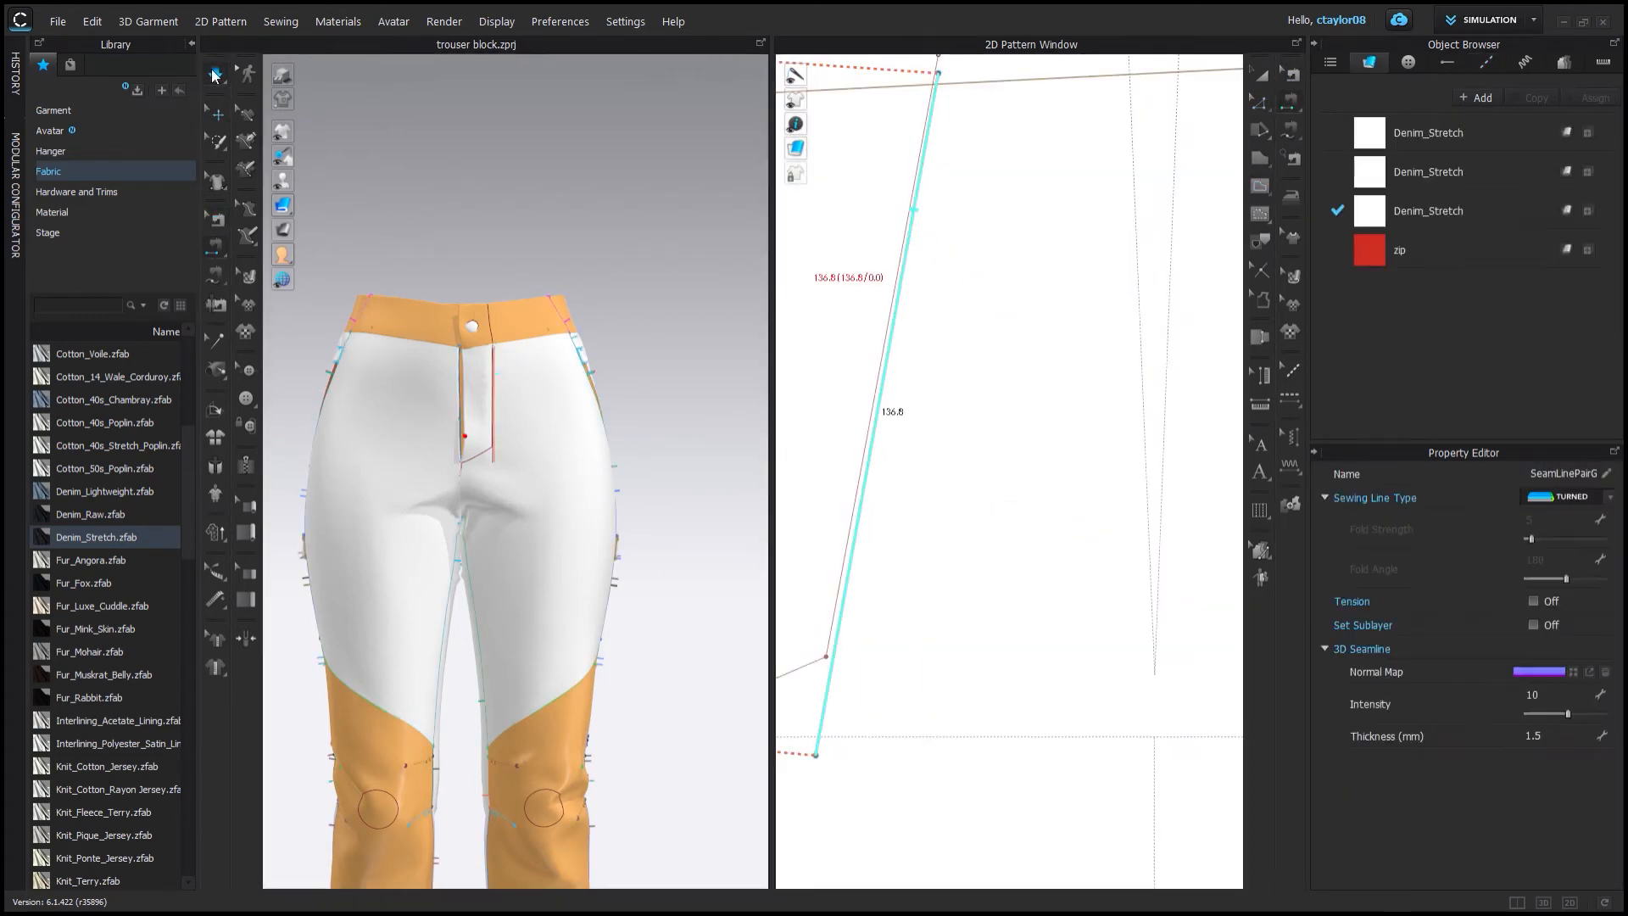
{"action": "left_click", "coordinate": [463, 366]}
{"action": "scroll", "coordinate": [462, 373], "scroll_direction": "up", "scroll_amount": 5}
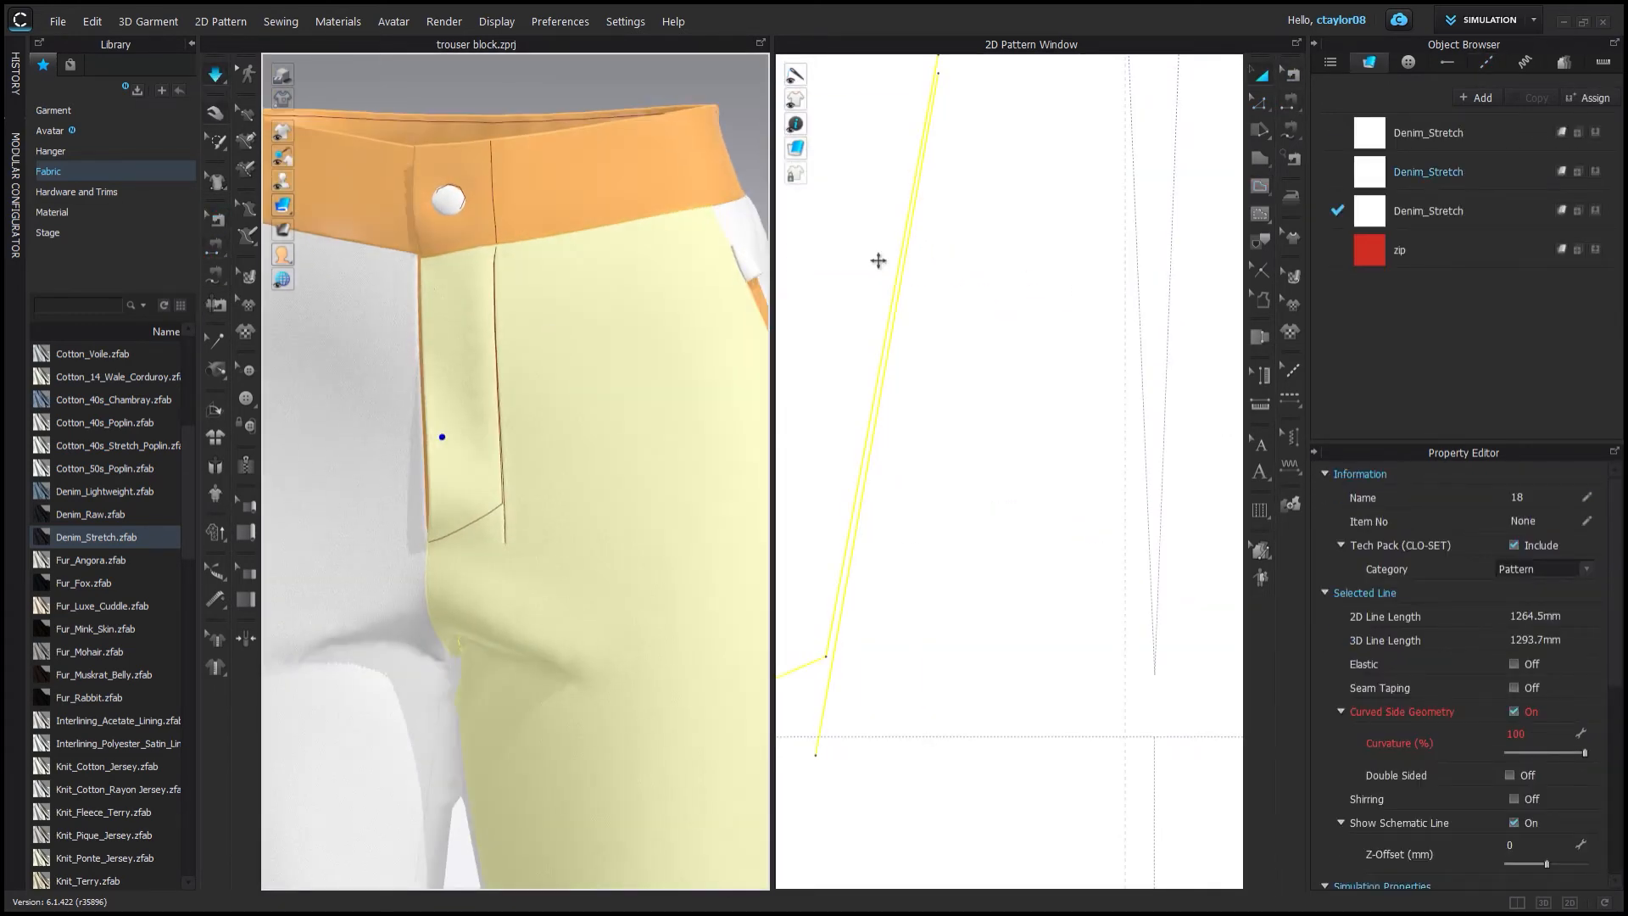
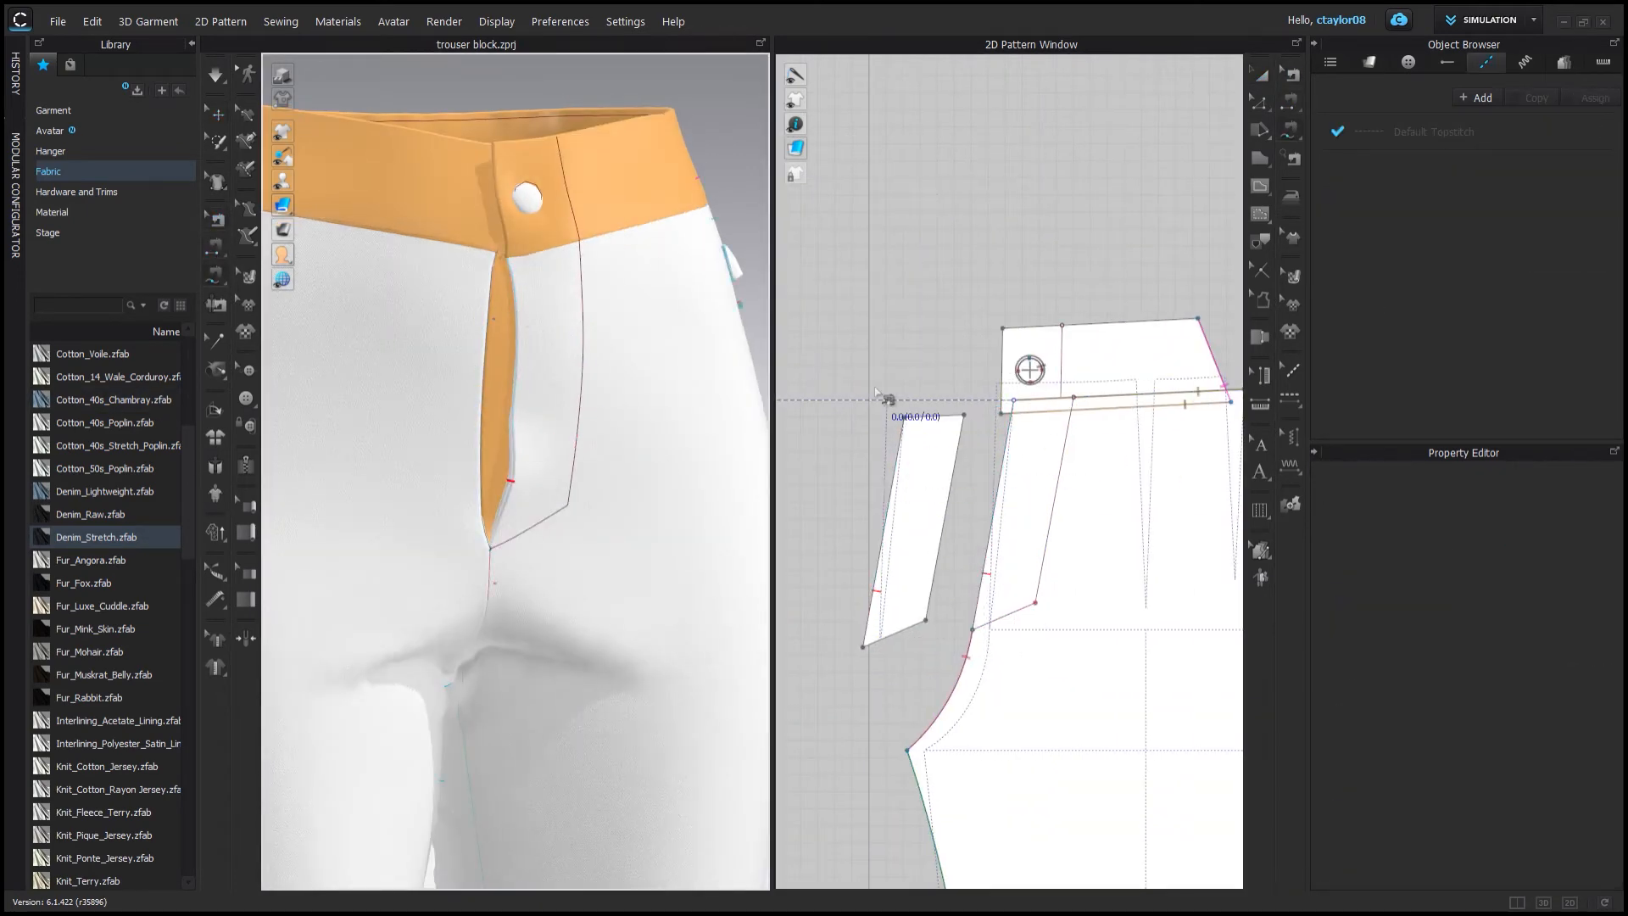
Sew the fly strip's long edge to the front pattern's fly edge.
{"action": "left_click", "coordinate": [904, 416]}
{"action": "left_click", "coordinate": [863, 651]}
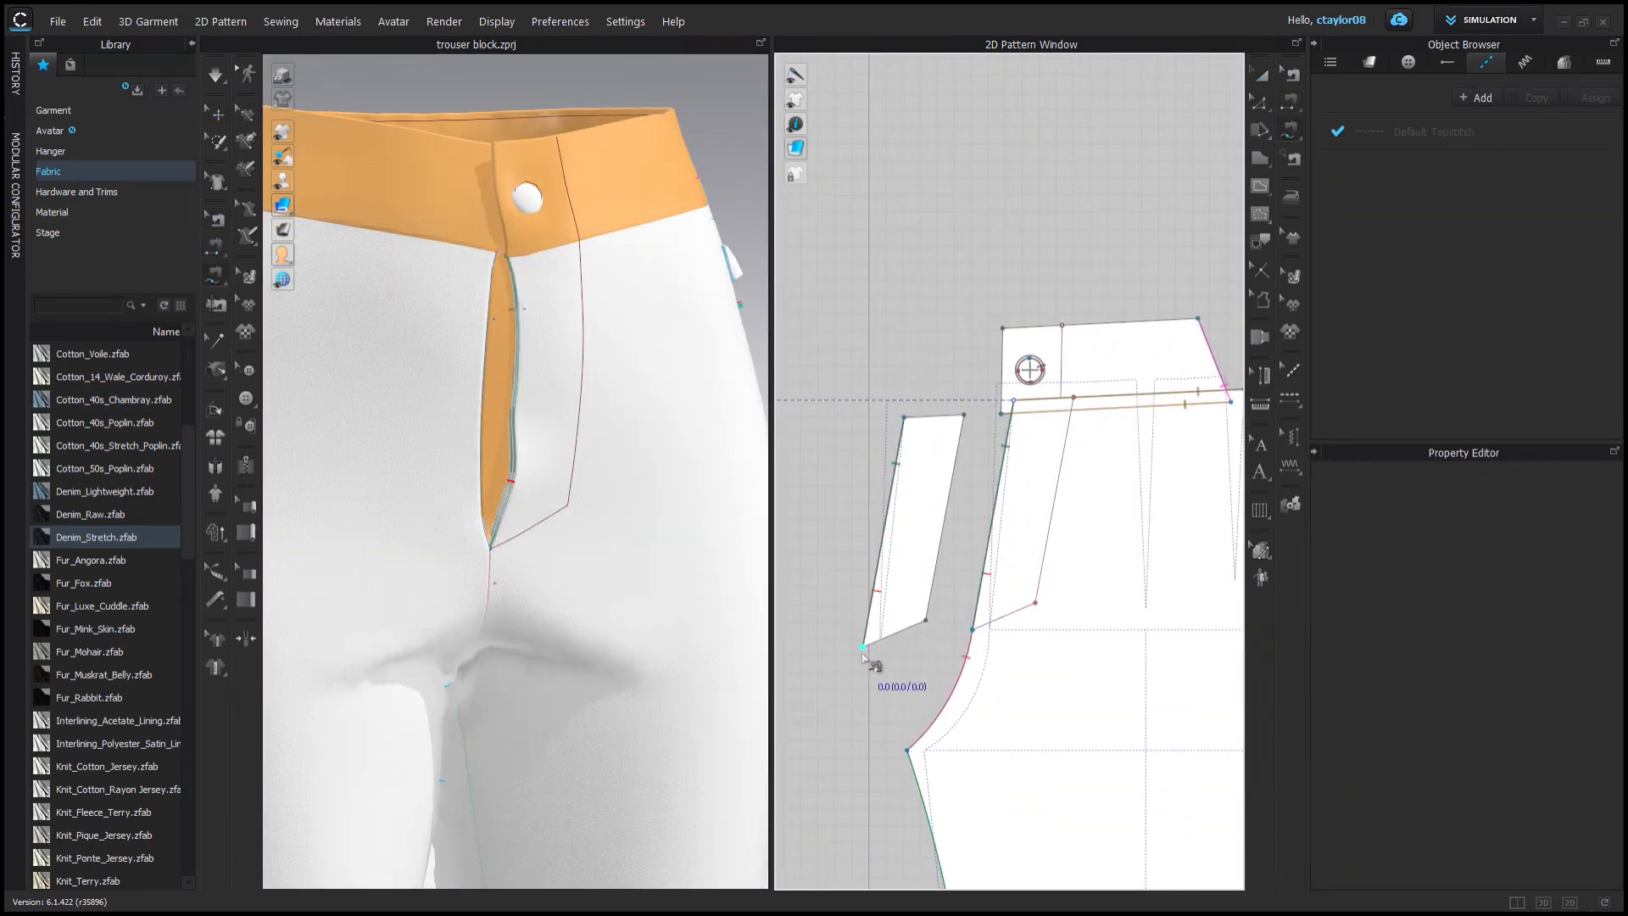
{"action": "left_click", "coordinate": [1033, 596]}
Simulate the garment and pull the fly strip into place inside the front opening.
{"action": "left_click", "coordinate": [216, 112]}
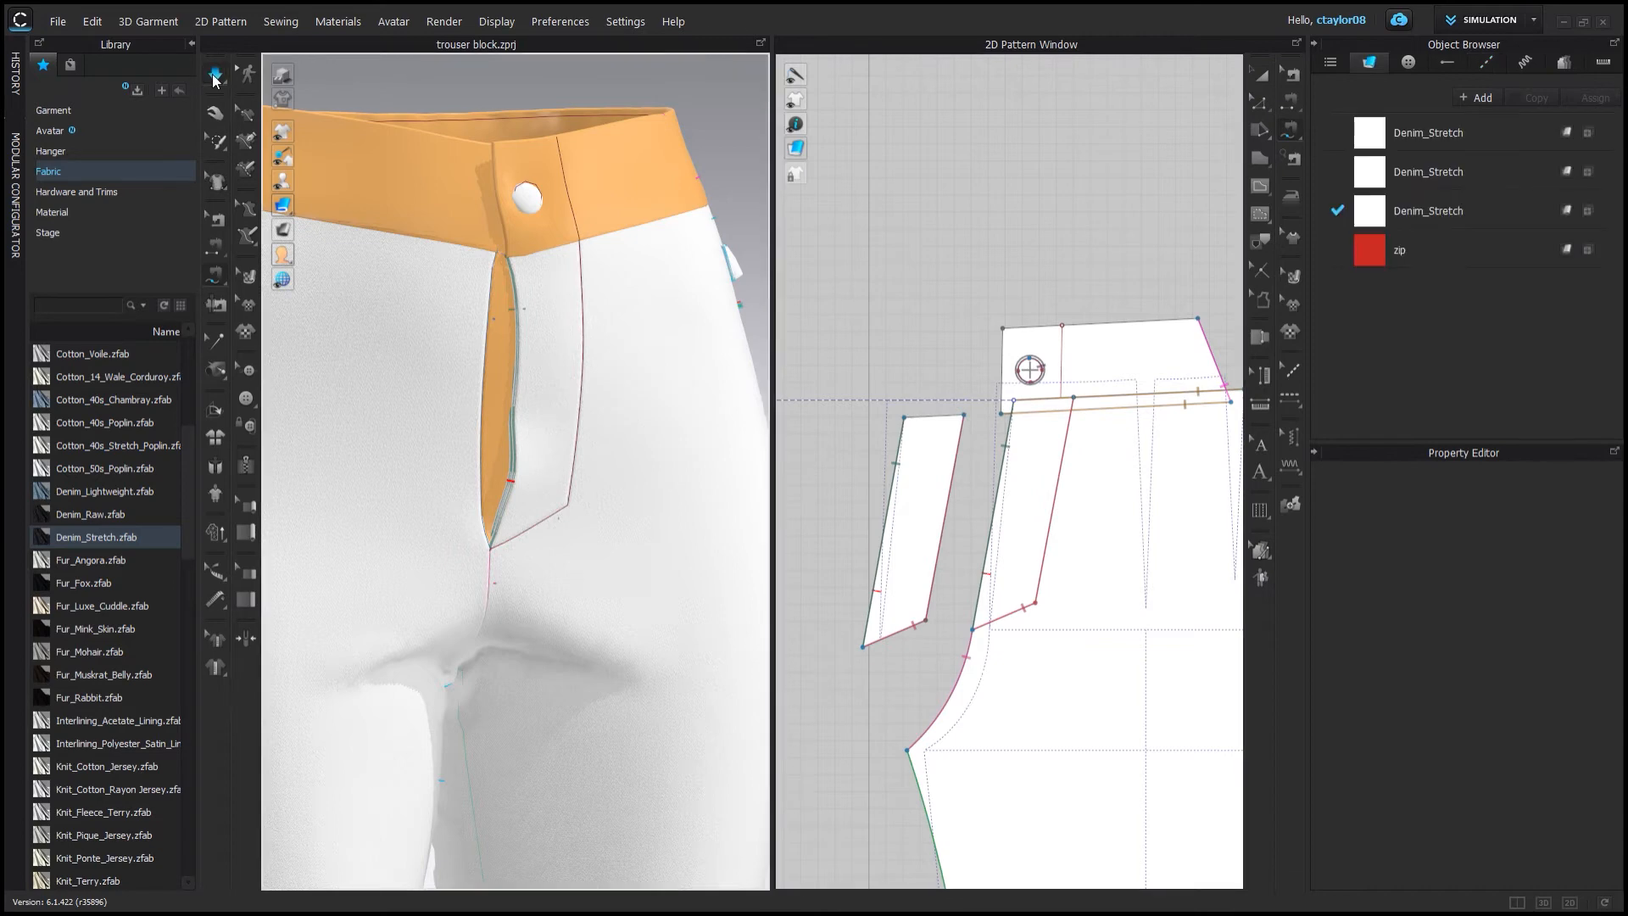
{"action": "key", "text": "space"}
{"action": "right_click_drag", "start_coordinate": [508, 475], "coordinate": [497, 563]}
{"action": "left_click_drag", "start_coordinate": [498, 562], "coordinate": [473, 494]}
{"action": "right_click_drag", "start_coordinate": [473, 493], "coordinate": [487, 556]}
{"action": "left_click_drag", "start_coordinate": [486, 556], "coordinate": [349, 600]}
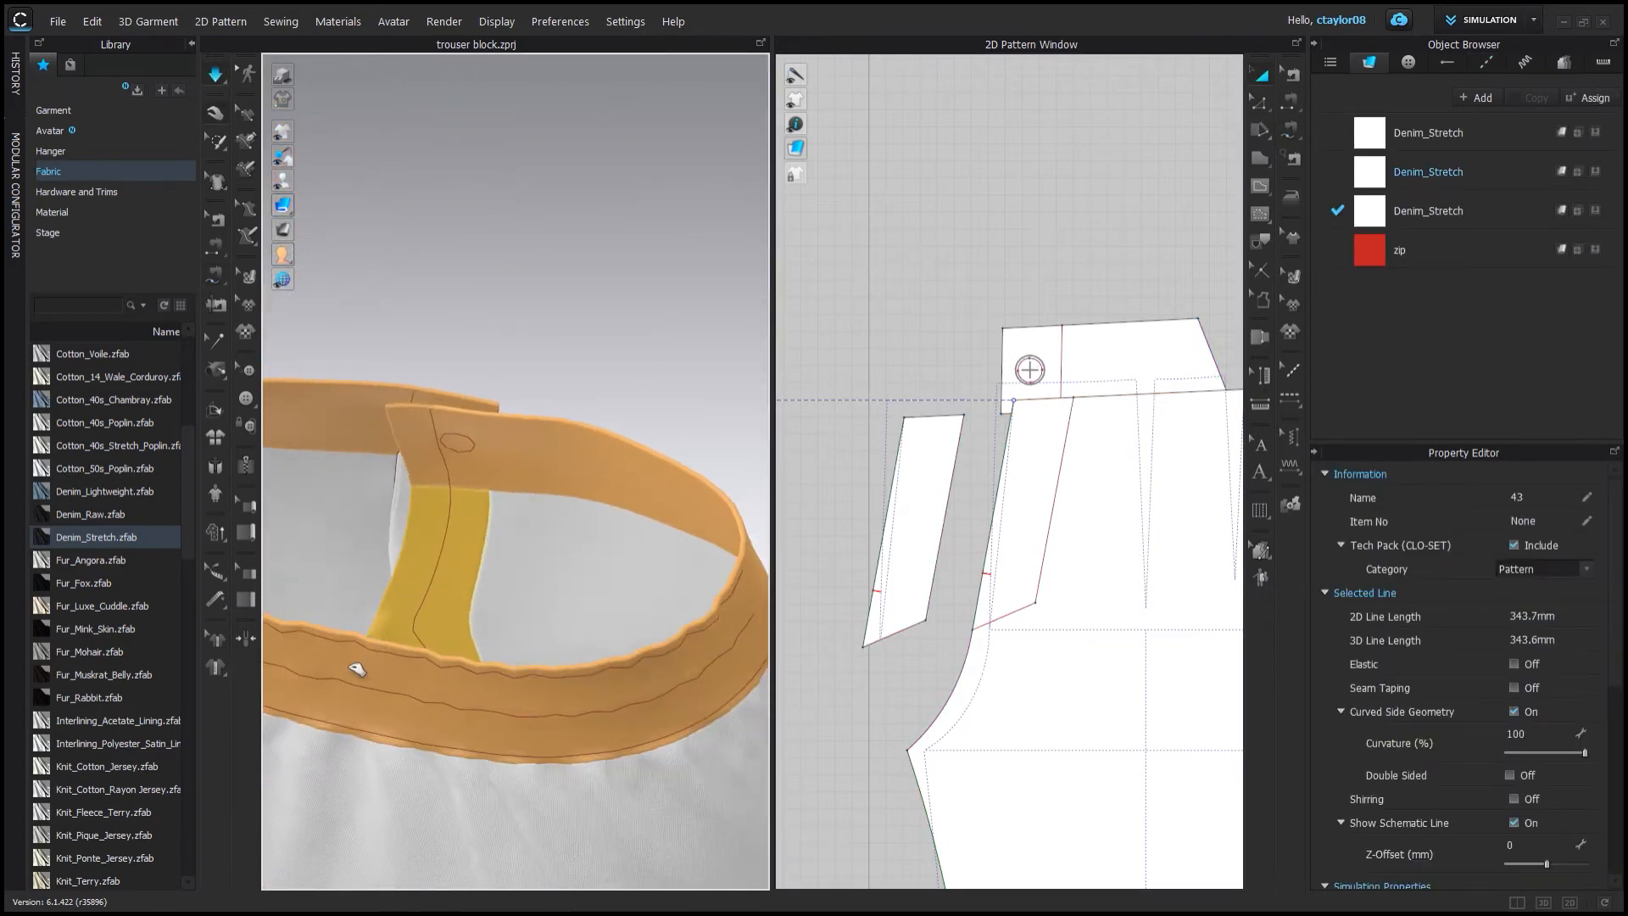
{"action": "key", "text": "space"}
Sew the fly strip edges to the front opening on both front patterns.
{"action": "left_click", "coordinate": [216, 274]}
{"action": "scroll", "coordinate": [610, 363], "scroll_direction": "down", "scroll_amount": 1}
{"action": "scroll", "coordinate": [975, 382], "scroll_direction": "down", "scroll_amount": 2}
{"action": "middle_click_drag", "start_coordinate": [975, 381], "coordinate": [1088, 386]}
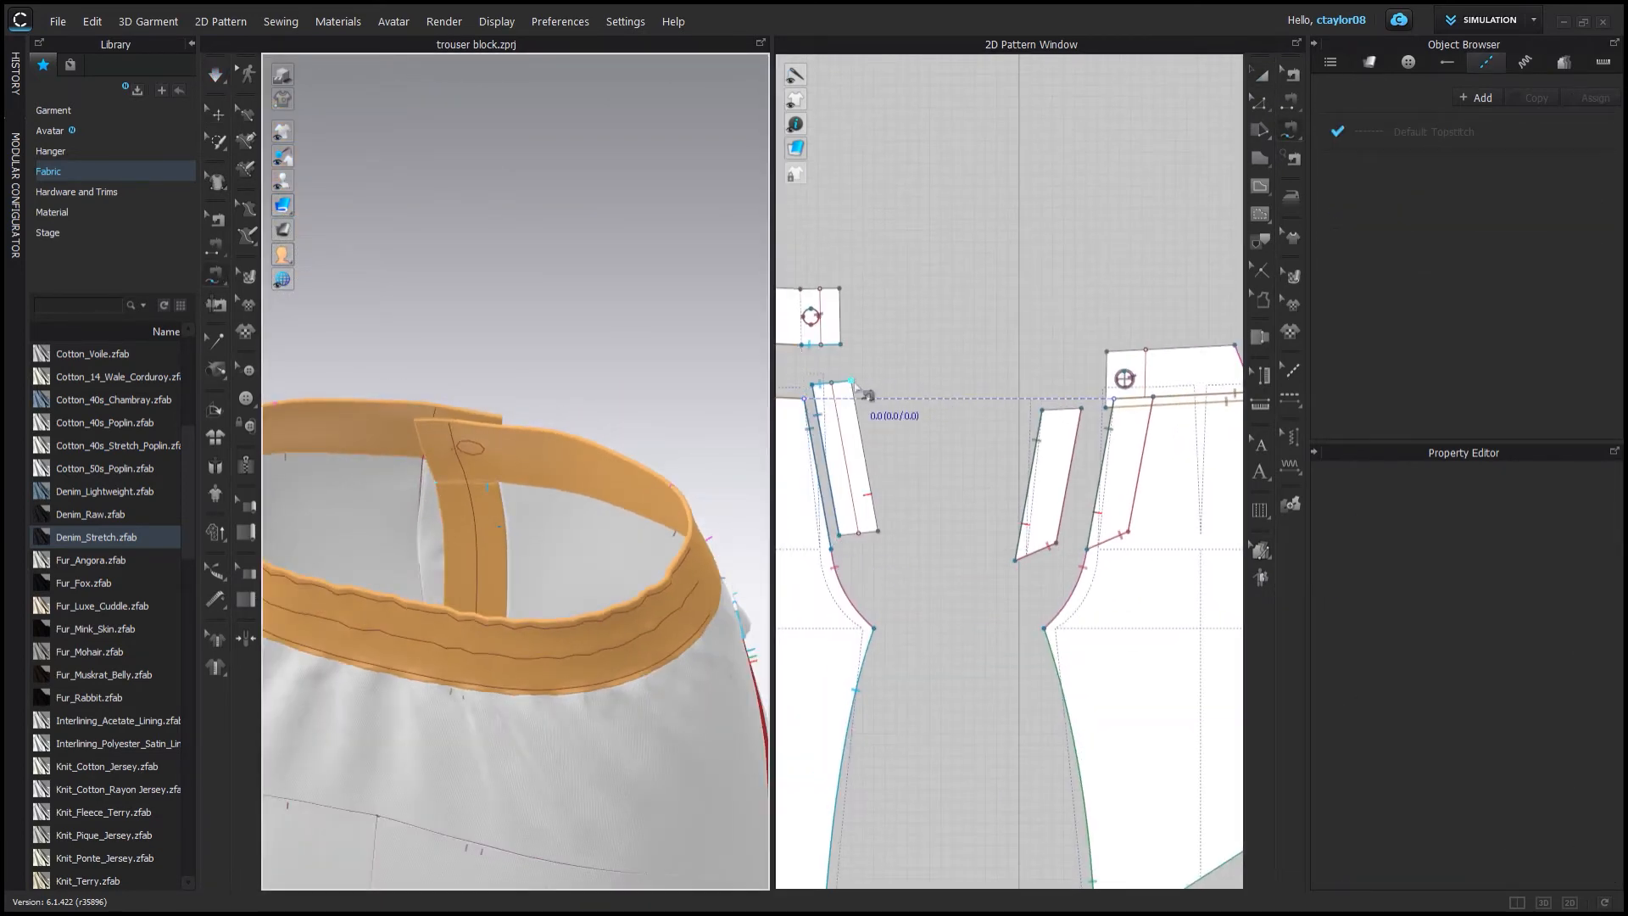
{"action": "left_click", "coordinate": [1081, 408]}
{"action": "left_click", "coordinate": [1056, 543]}
{"action": "left_click", "coordinate": [851, 380]}
{"action": "left_click", "coordinate": [876, 516]}
Simulate the garment to let the fly strips settle.
{"action": "left_click", "coordinate": [215, 112]}
{"action": "key", "text": "space"}
{"action": "right_click_drag", "start_coordinate": [627, 365], "coordinate": [313, 352]}
{"action": "scroll", "coordinate": [407, 441], "scroll_direction": "up", "scroll_amount": 4}
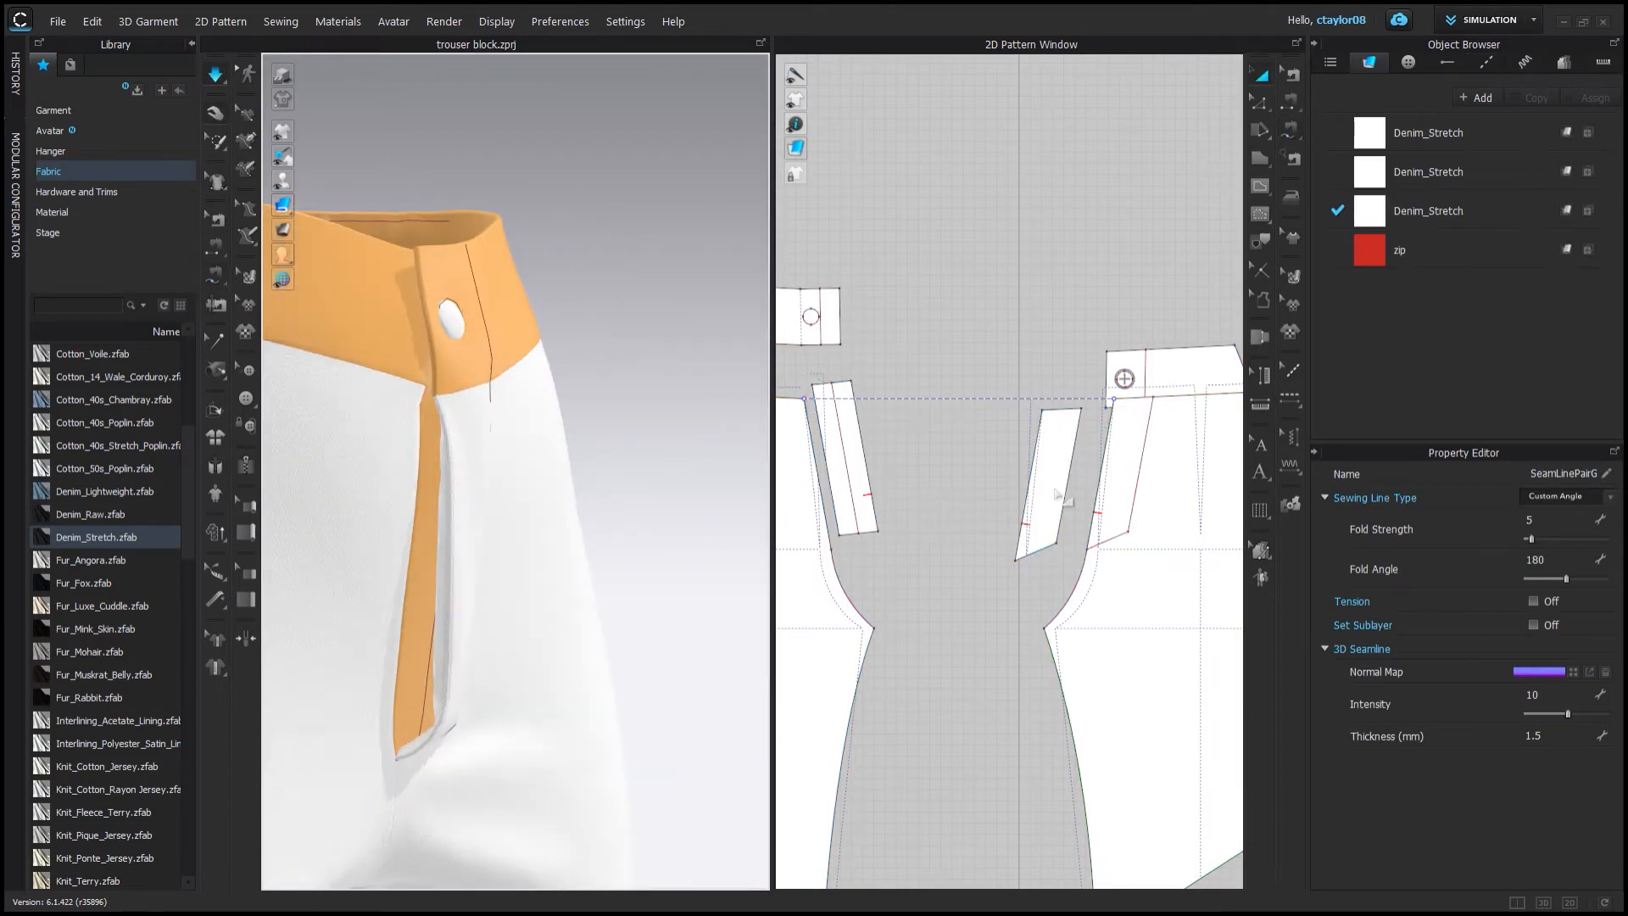
Increase the fold strength of the fly strip's seam pair.
{"action": "left_click", "coordinate": [1057, 454]}
{"action": "left_click", "coordinate": [215, 220]}
{"action": "left_click", "coordinate": [1100, 478]}
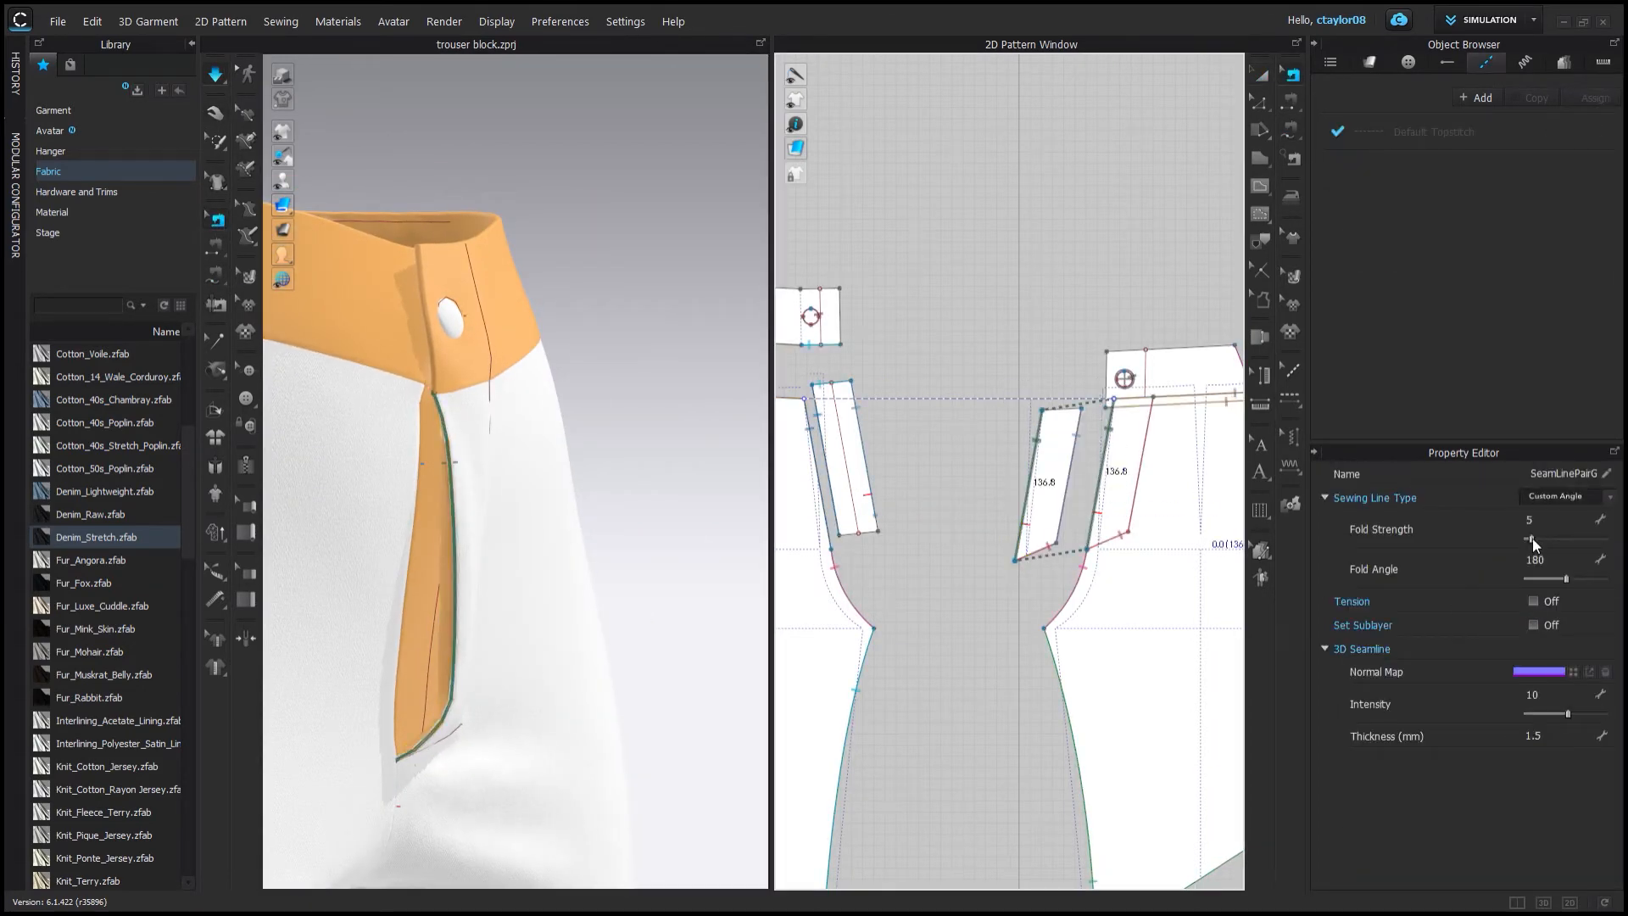
{"action": "left_click_drag", "start_coordinate": [1532, 539], "coordinate": [1596, 541]}
Pull the fly strip in 3D so it folds behind the front opening.
{"action": "right_click_drag", "start_coordinate": [593, 612], "coordinate": [500, 620]}
{"action": "left_click", "coordinate": [216, 113]}
{"action": "right_click_drag", "start_coordinate": [382, 612], "coordinate": [471, 614]}
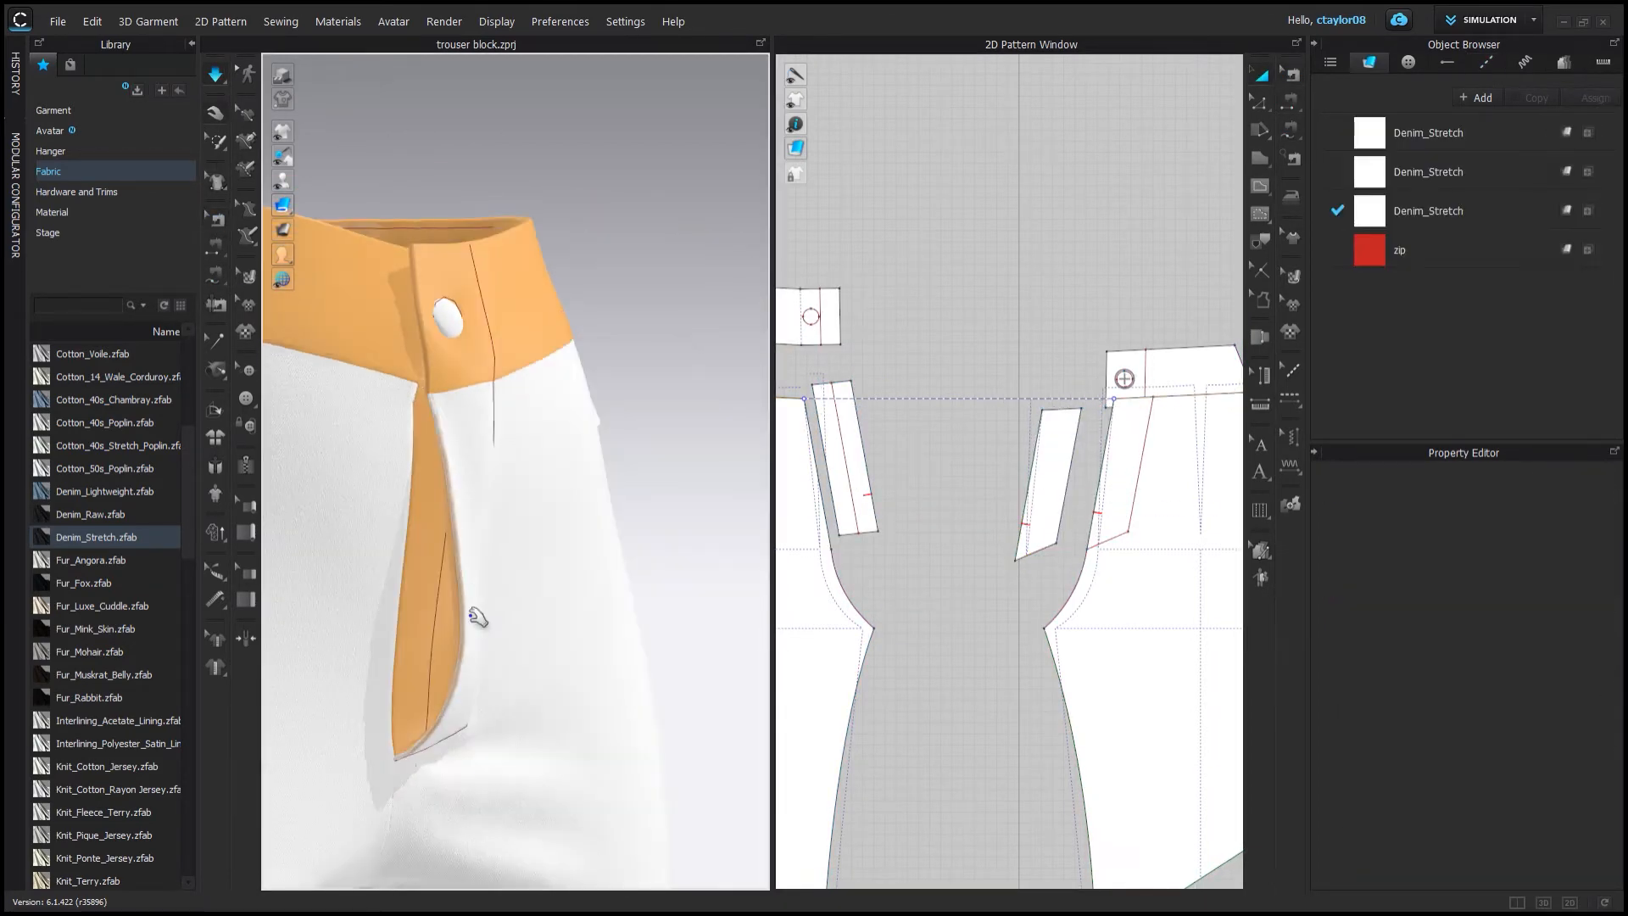
{"action": "left_click_drag", "start_coordinate": [472, 614], "coordinate": [409, 629]}
{"action": "right_click_drag", "start_coordinate": [408, 629], "coordinate": [458, 650]}
{"action": "left_click_drag", "start_coordinate": [451, 646], "coordinate": [424, 636]}
{"action": "right_click_drag", "start_coordinate": [509, 584], "coordinate": [415, 593]}
{"action": "left_click_drag", "start_coordinate": [378, 680], "coordinate": [403, 690]}
Set the other fly seam pair's fold strength to 100.
{"action": "left_click", "coordinate": [217, 221]}
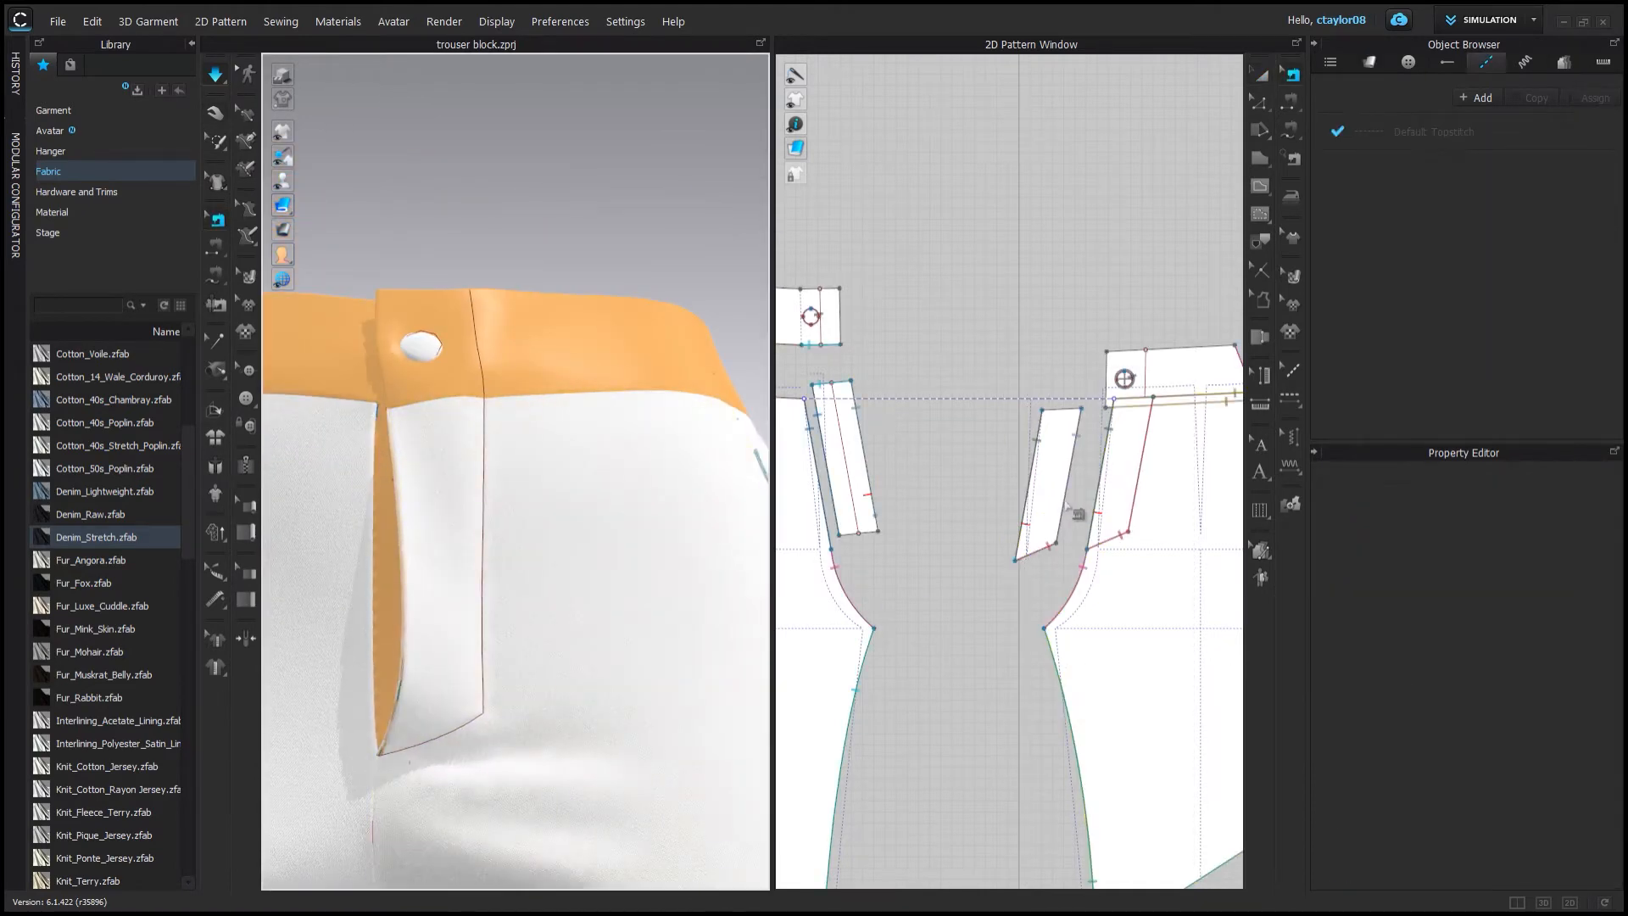
{"action": "left_click", "coordinate": [869, 486]}
{"action": "left_click_drag", "start_coordinate": [1532, 539], "coordinate": [1615, 541]}
Drag the fly pieces in 3D to refine how the strip tucks under the opening.
{"action": "right_click_drag", "start_coordinate": [492, 509], "coordinate": [670, 534]}
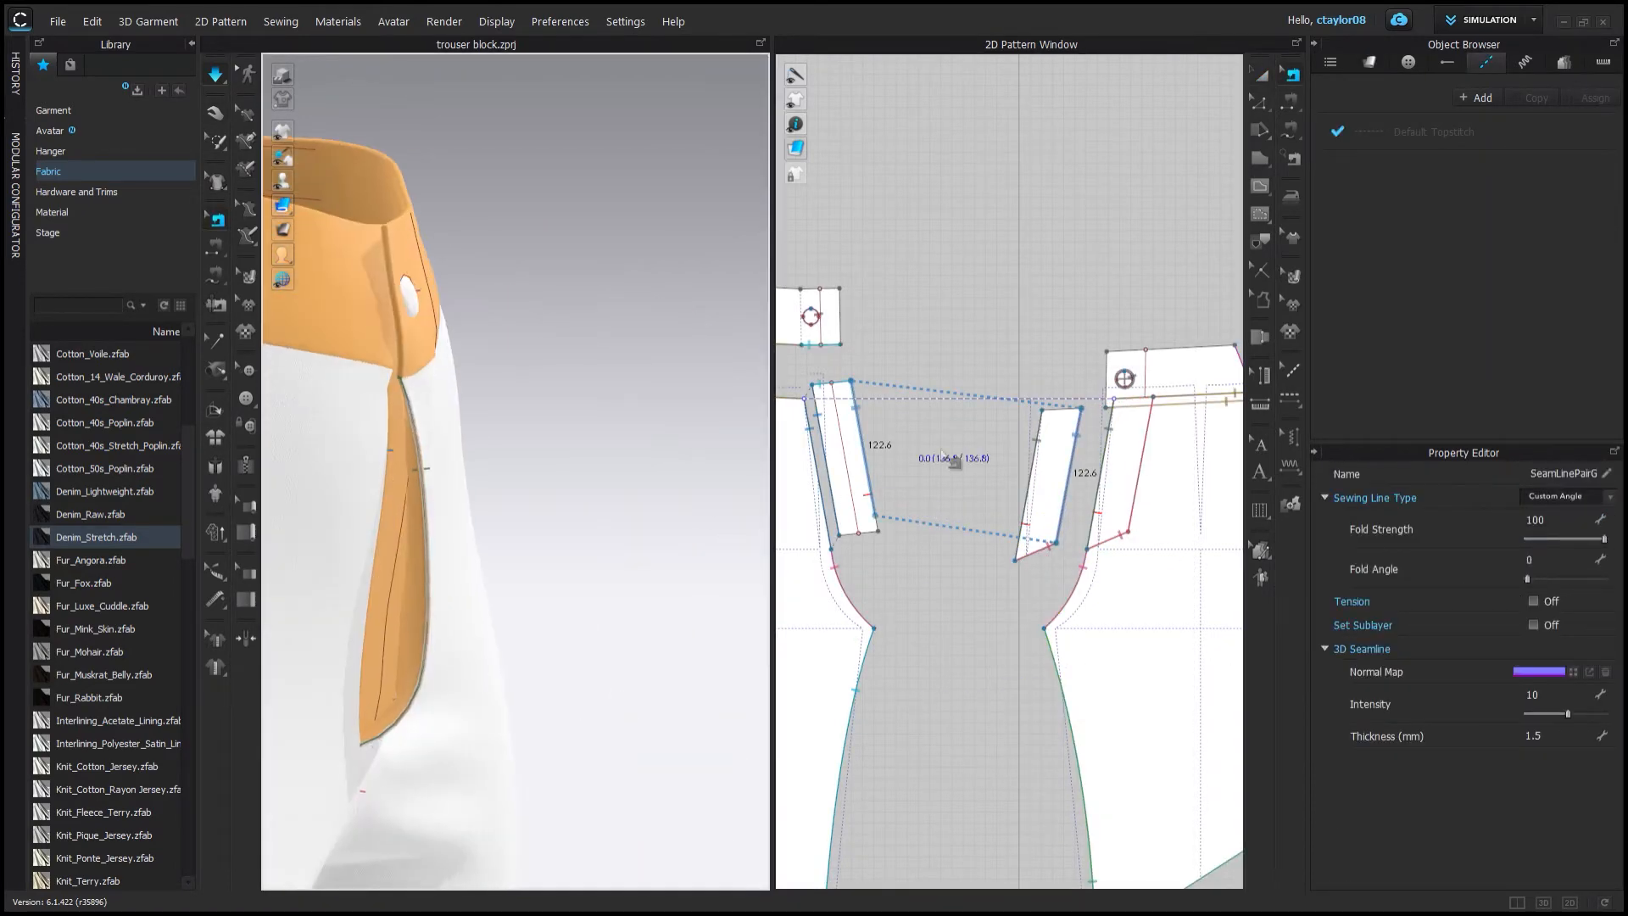
{"action": "left_click", "coordinate": [1130, 525]}
{"action": "left_click", "coordinate": [212, 122]}
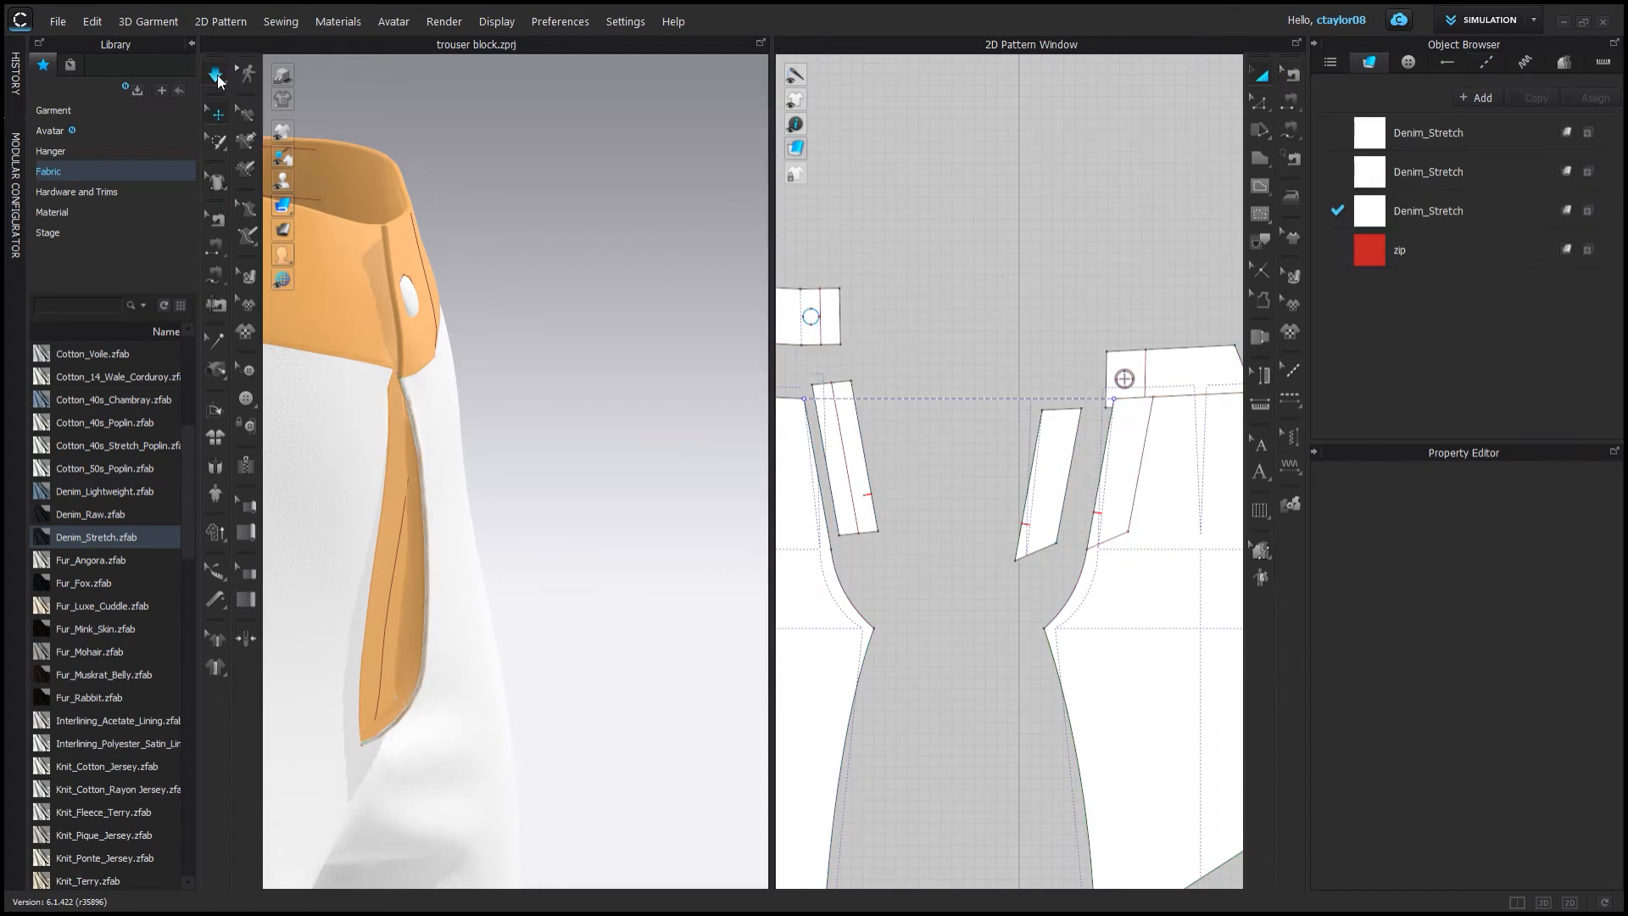
{"action": "right_click_drag", "start_coordinate": [509, 636], "coordinate": [403, 653]}
{"action": "left_click_drag", "start_coordinate": [403, 654], "coordinate": [458, 669]}
{"action": "mouse_move", "coordinate": [458, 669]}
{"action": "right_mouse_down"}
{"action": "mouse_move", "coordinate": [551, 701]}
{"action": "mouse_move", "coordinate": [449, 691]}
{"action": "right_mouse_up"}
{"action": "left_click_drag", "start_coordinate": [424, 685], "coordinate": [439, 701]}
{"action": "right_click_drag", "start_coordinate": [446, 704], "coordinate": [356, 678]}
{"action": "left_click_drag", "start_coordinate": [432, 542], "coordinate": [396, 563]}
Try deleting the fly strip and sewing the front opening without it, then undo the changes.
{"action": "key", "text": "Delete"}
{"action": "middle_click_drag", "start_coordinate": [858, 509], "coordinate": [894, 504]}
{"action": "key", "text": "b"}
{"action": "left_click", "coordinate": [867, 473]}
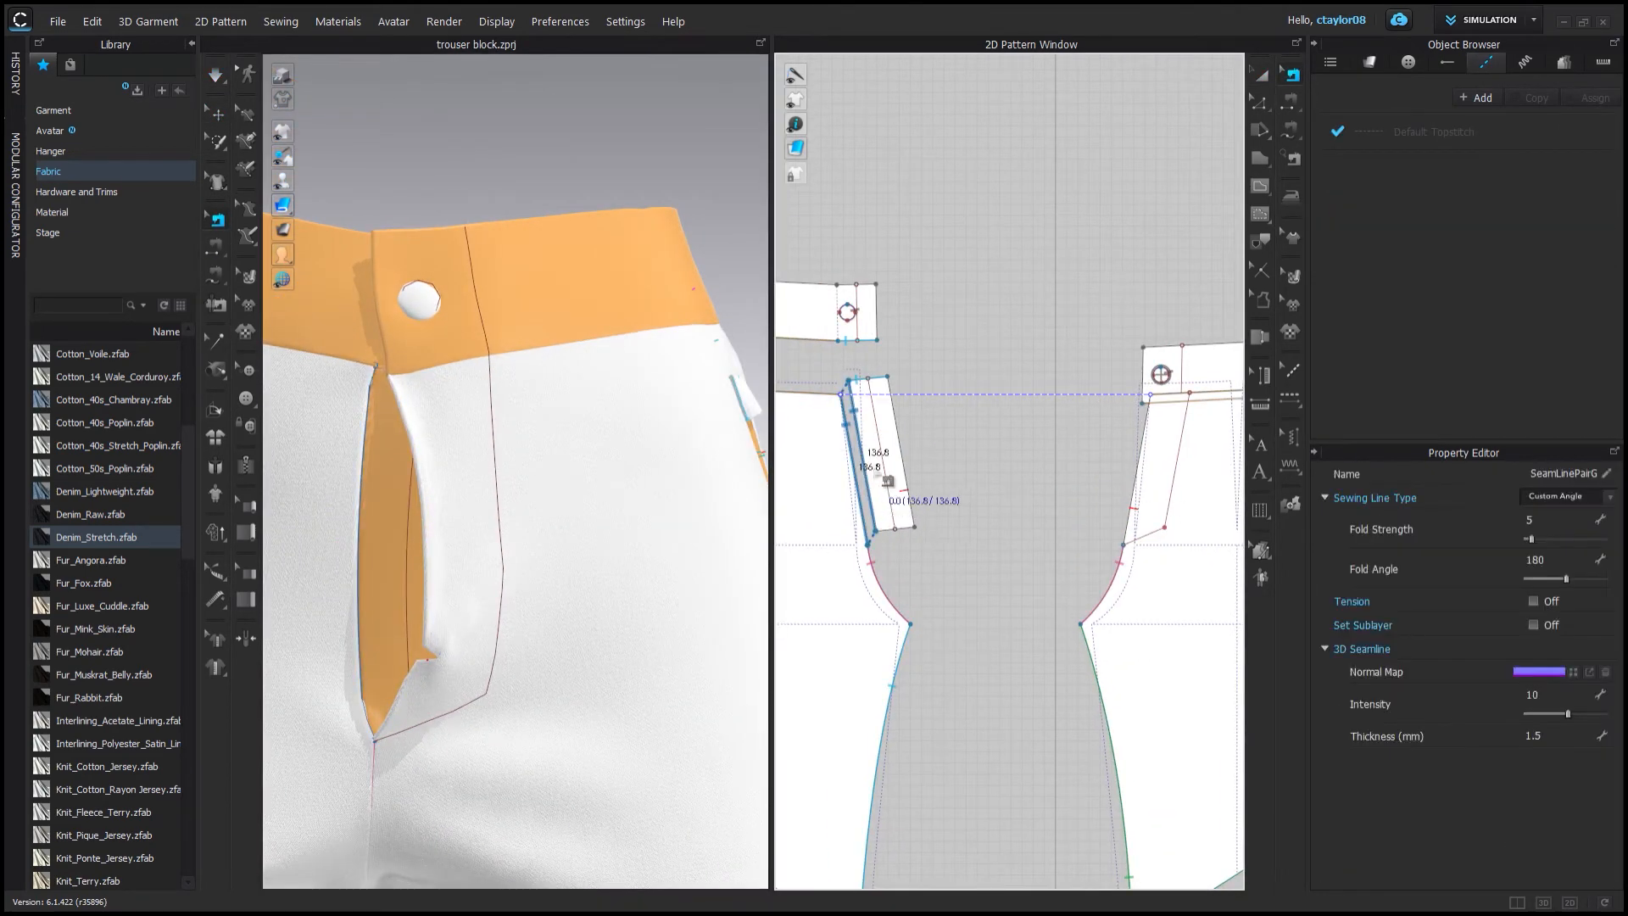
{"action": "key", "text": "a"}
{"action": "left_click", "coordinate": [884, 475]}
{"action": "key", "text": "Delete"}
{"action": "left_click", "coordinate": [216, 247]}
{"action": "left_click", "coordinate": [856, 482]}
{"action": "left_click", "coordinate": [1129, 521]}
{"action": "left_click", "coordinate": [215, 341]}
{"action": "left_click", "coordinate": [842, 396]}
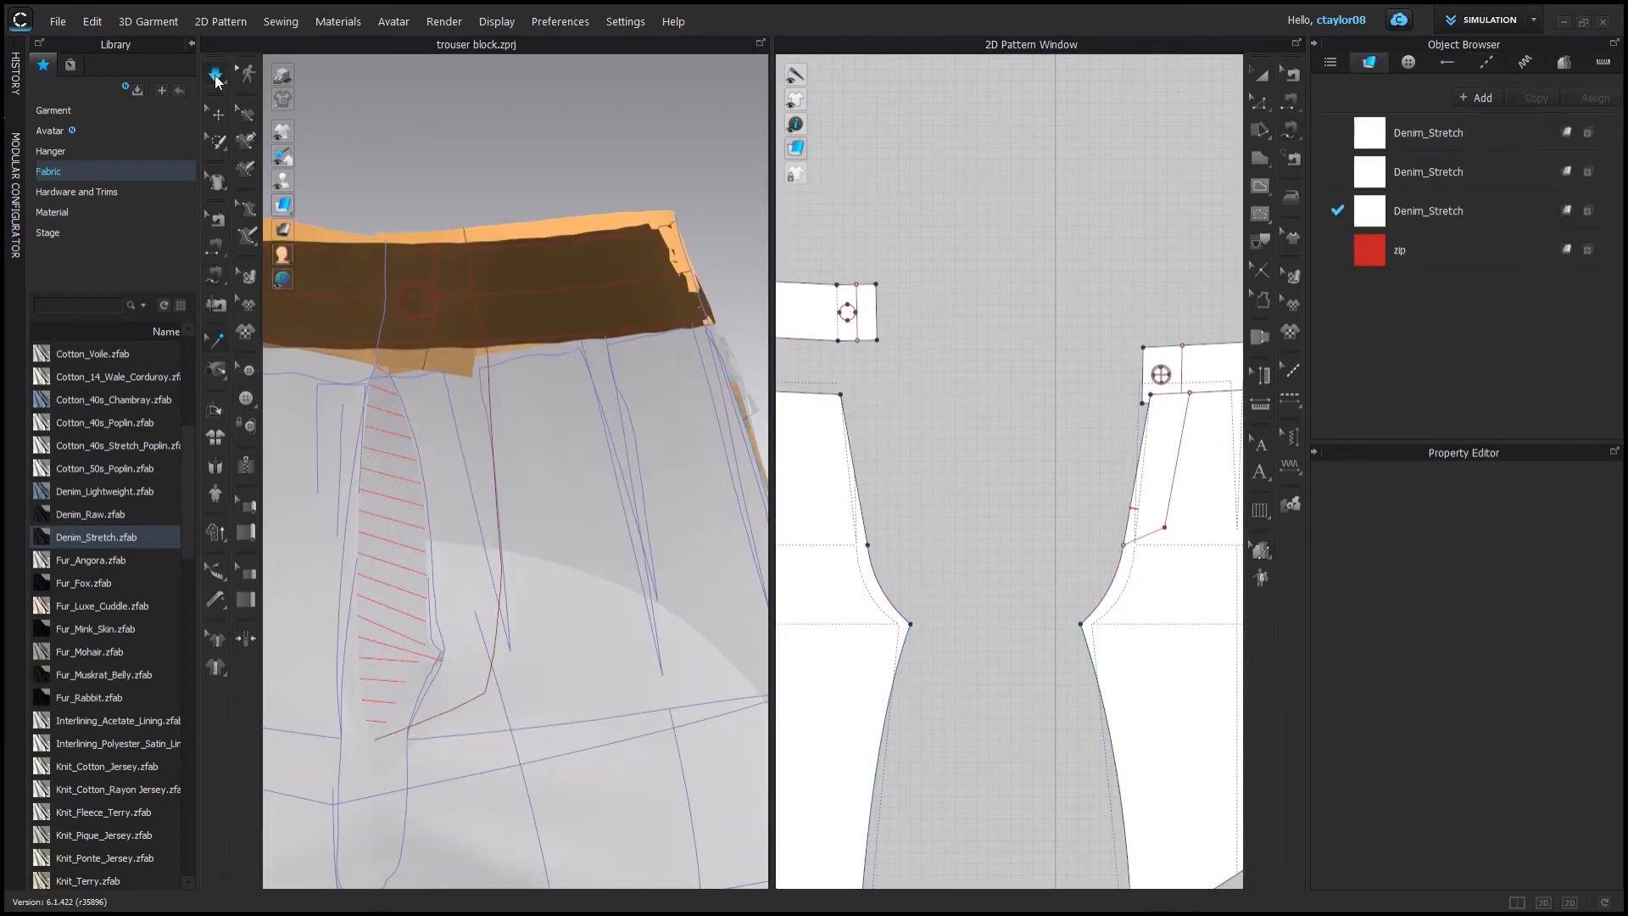
{"action": "left_click", "coordinate": [215, 75]}
{"action": "right_click_drag", "start_coordinate": [390, 462], "coordinate": [462, 464]}
{"action": "scroll", "coordinate": [458, 463], "scroll_direction": "down", "scroll_amount": 3}
{"action": "key", "text": "ctrl+z"}
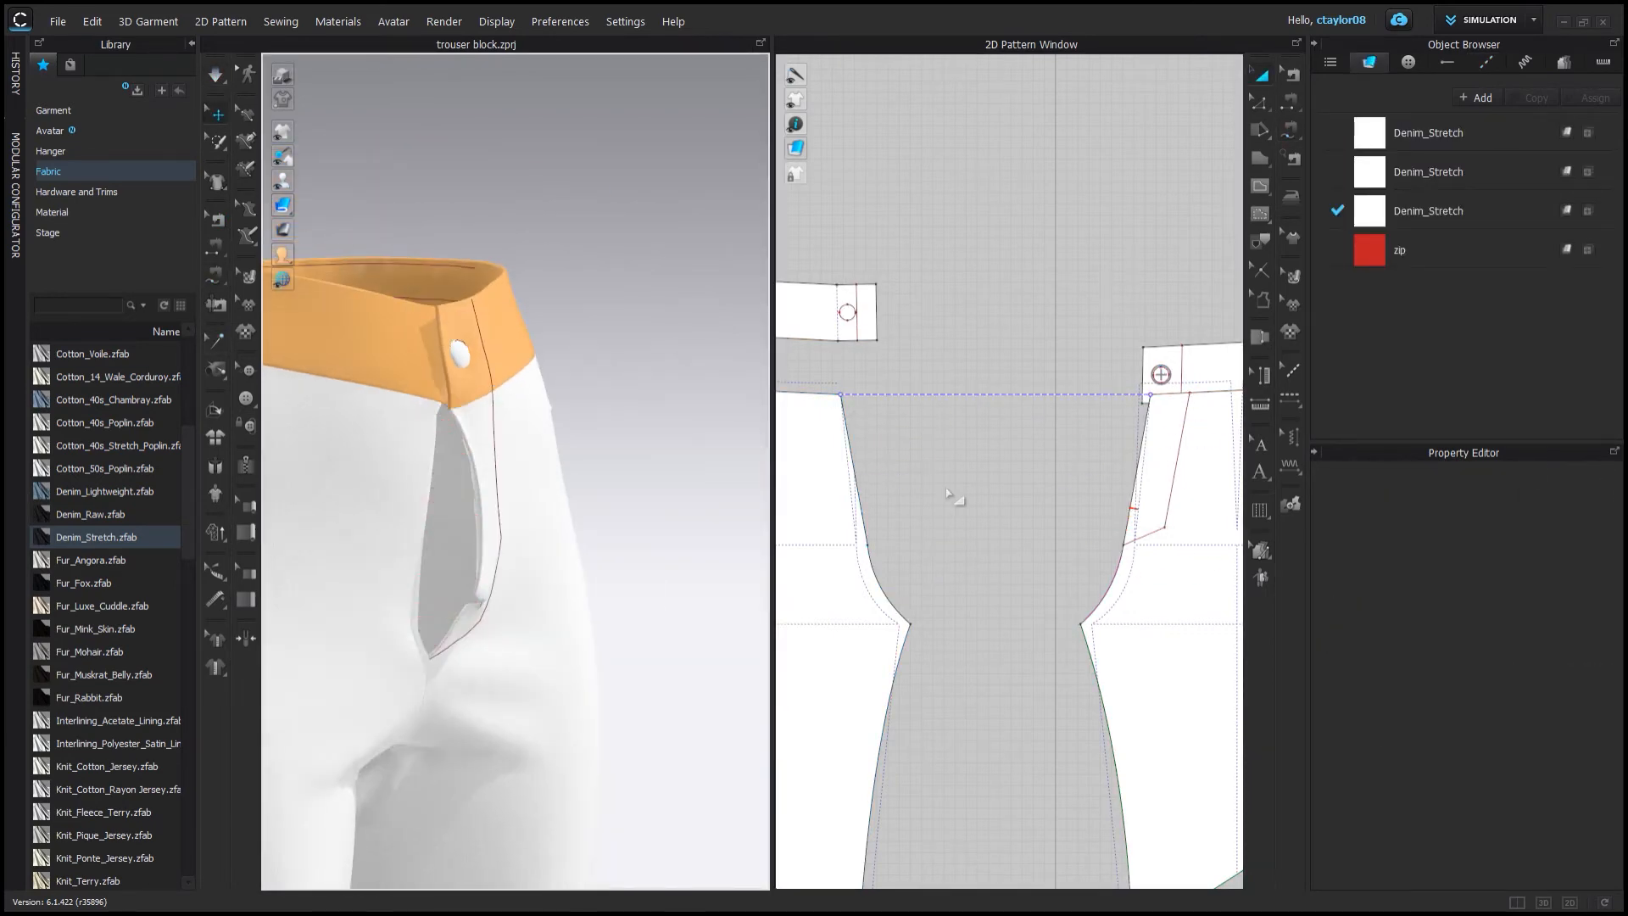
{"action": "key", "text": "ctrl+z"}
Resew the fly strip to the front opening edges and settle it in 3D.
{"action": "left_click", "coordinate": [859, 492]}
{"action": "left_click", "coordinate": [217, 276]}
{"action": "left_click", "coordinate": [1260, 75]}
{"action": "left_click", "coordinate": [836, 407]}
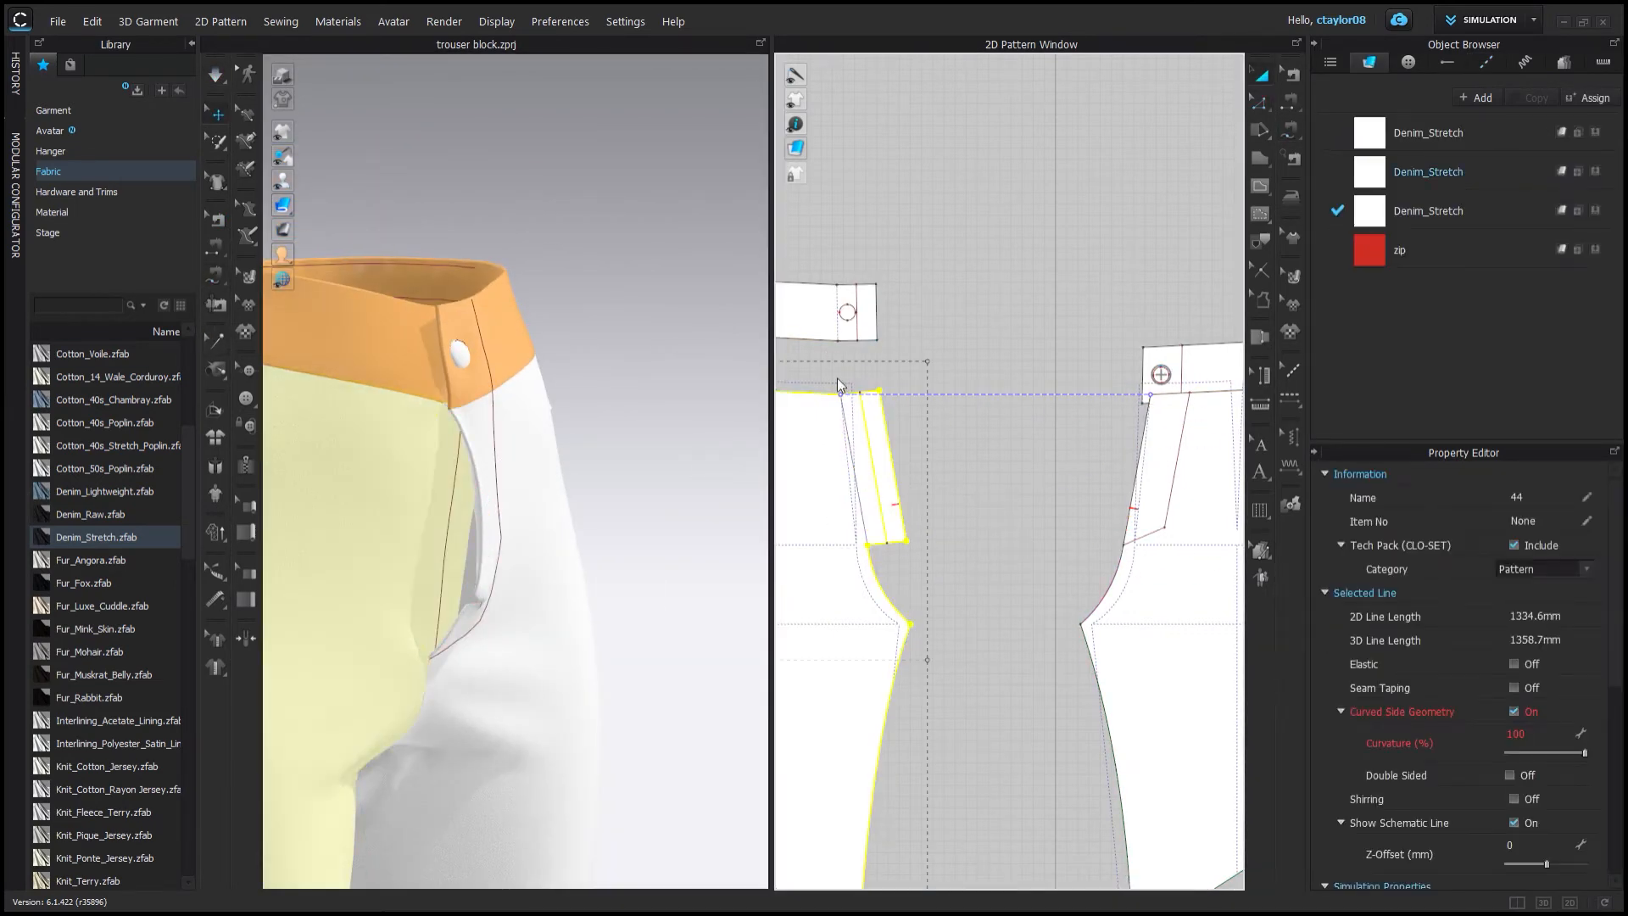
{"action": "left_click", "coordinate": [1260, 102]}
{"action": "left_click", "coordinate": [215, 247]}
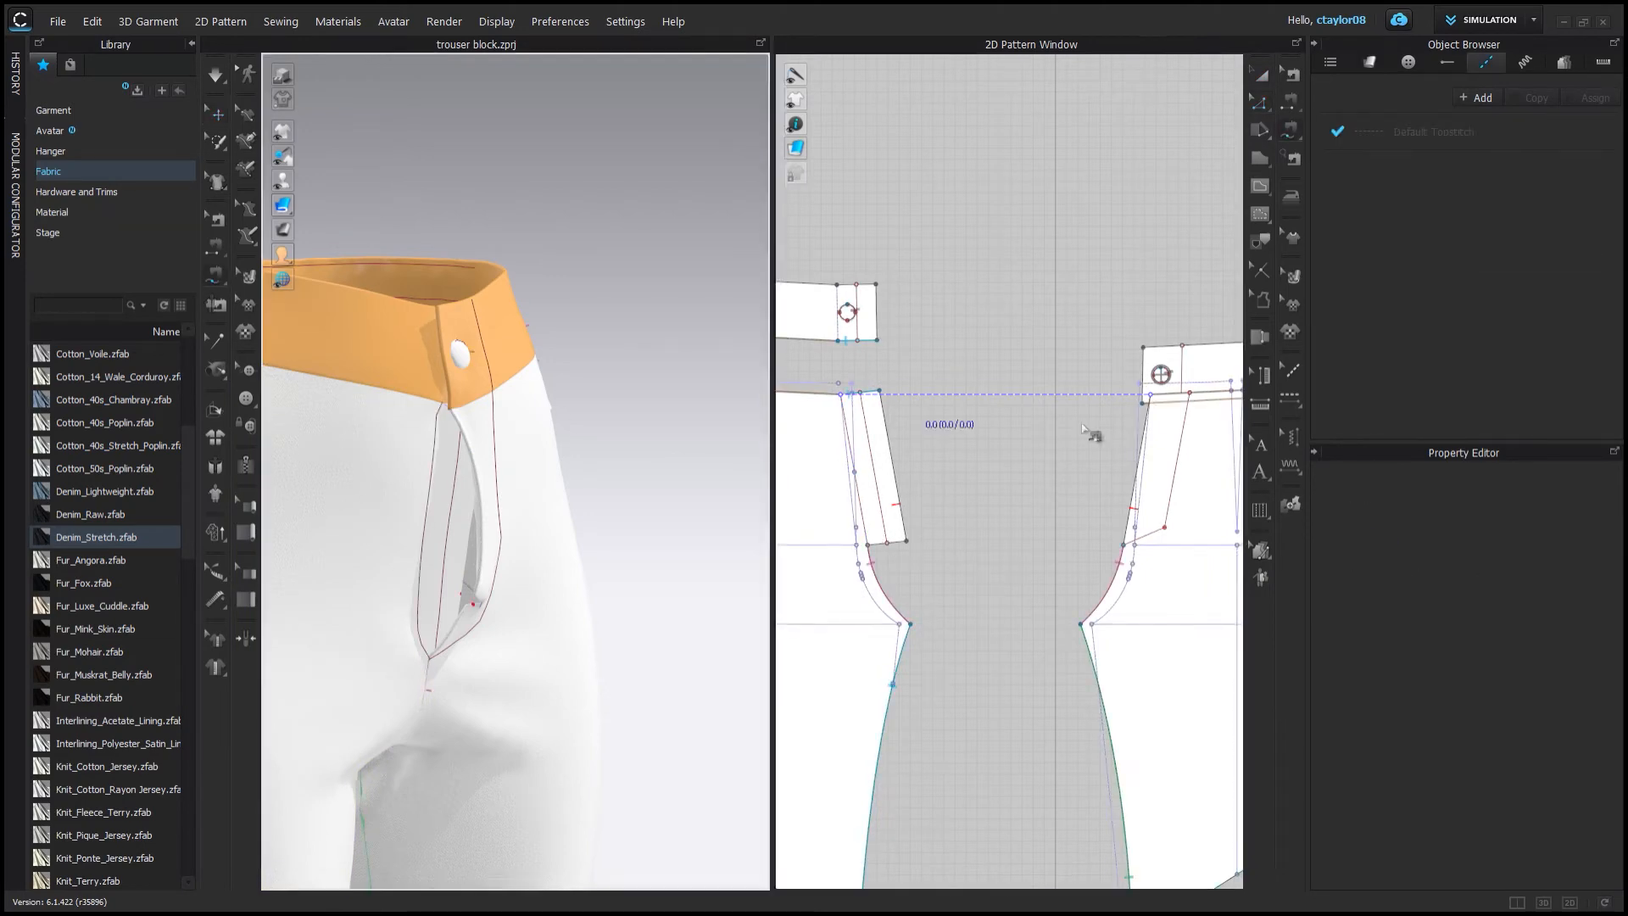
{"action": "left_click", "coordinate": [1141, 446]}
{"action": "left_click", "coordinate": [850, 450]}
{"action": "left_click", "coordinate": [215, 75]}
{"action": "right_click_drag", "start_coordinate": [470, 494], "coordinate": [480, 497]}
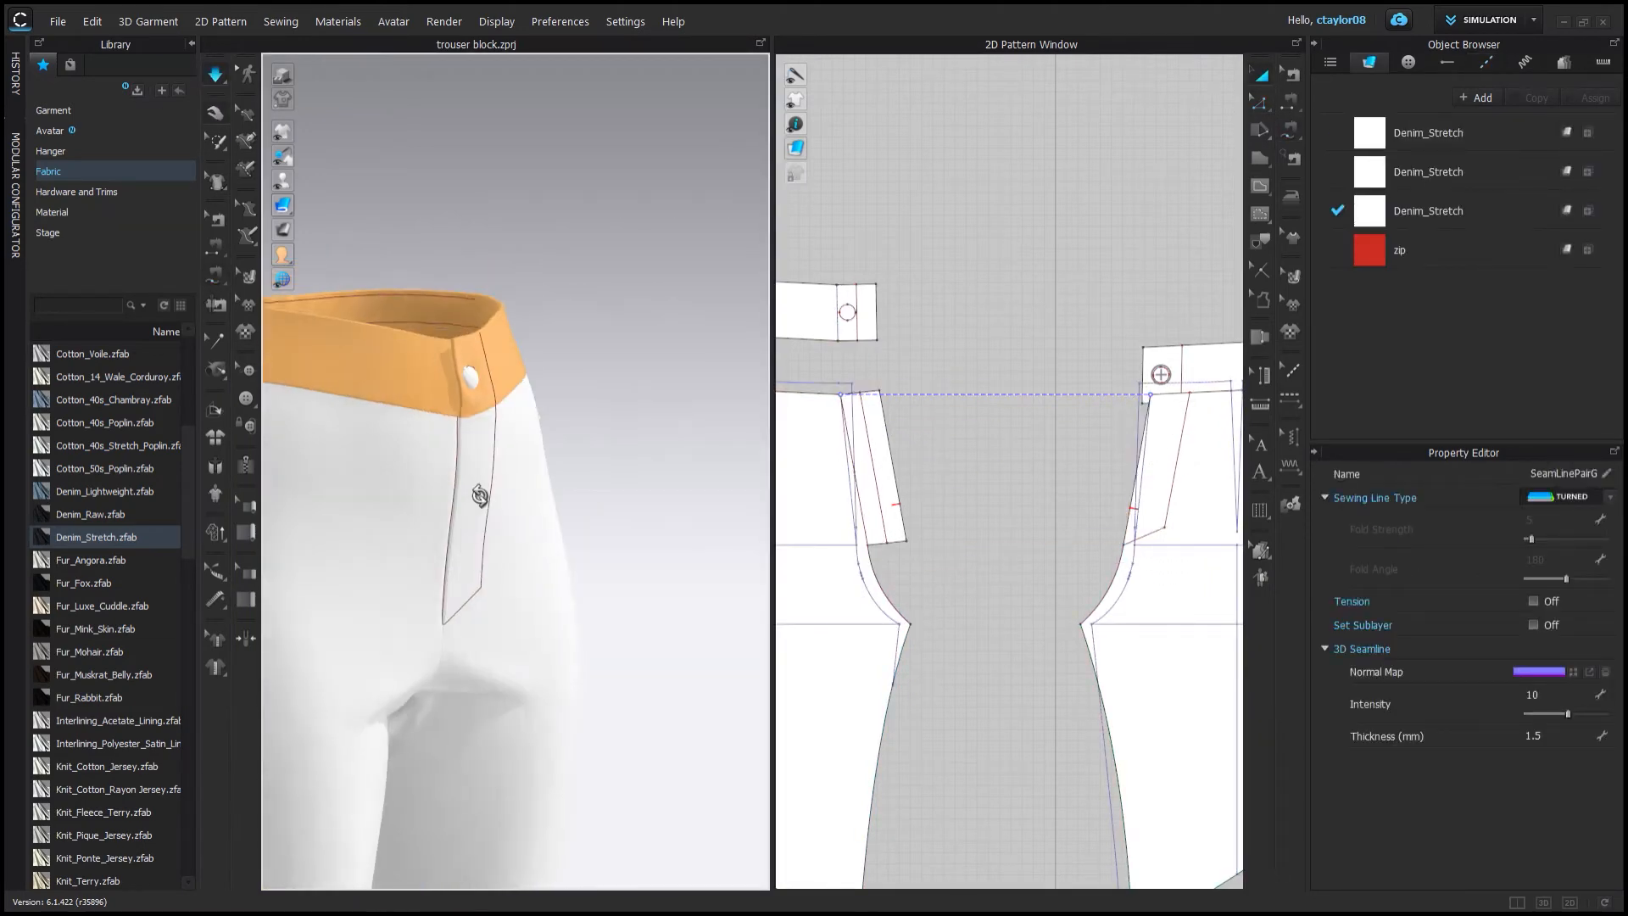
Zoom in on the front waistband piece and examine its edges.
{"action": "middle_click_drag", "start_coordinate": [1187, 373], "coordinate": [1087, 381]}
{"action": "left_click_drag", "start_coordinate": [1094, 385], "coordinate": [1029, 364]}
{"action": "scroll", "coordinate": [1004, 297], "scroll_direction": "up", "scroll_amount": 7}
{"action": "left_click", "coordinate": [1260, 102]}
{"action": "left_click", "coordinate": [1025, 413]}
{"action": "left_click", "coordinate": [1152, 509]}
{"action": "left_click", "coordinate": [1156, 323]}
{"action": "left_click", "coordinate": [1260, 102]}
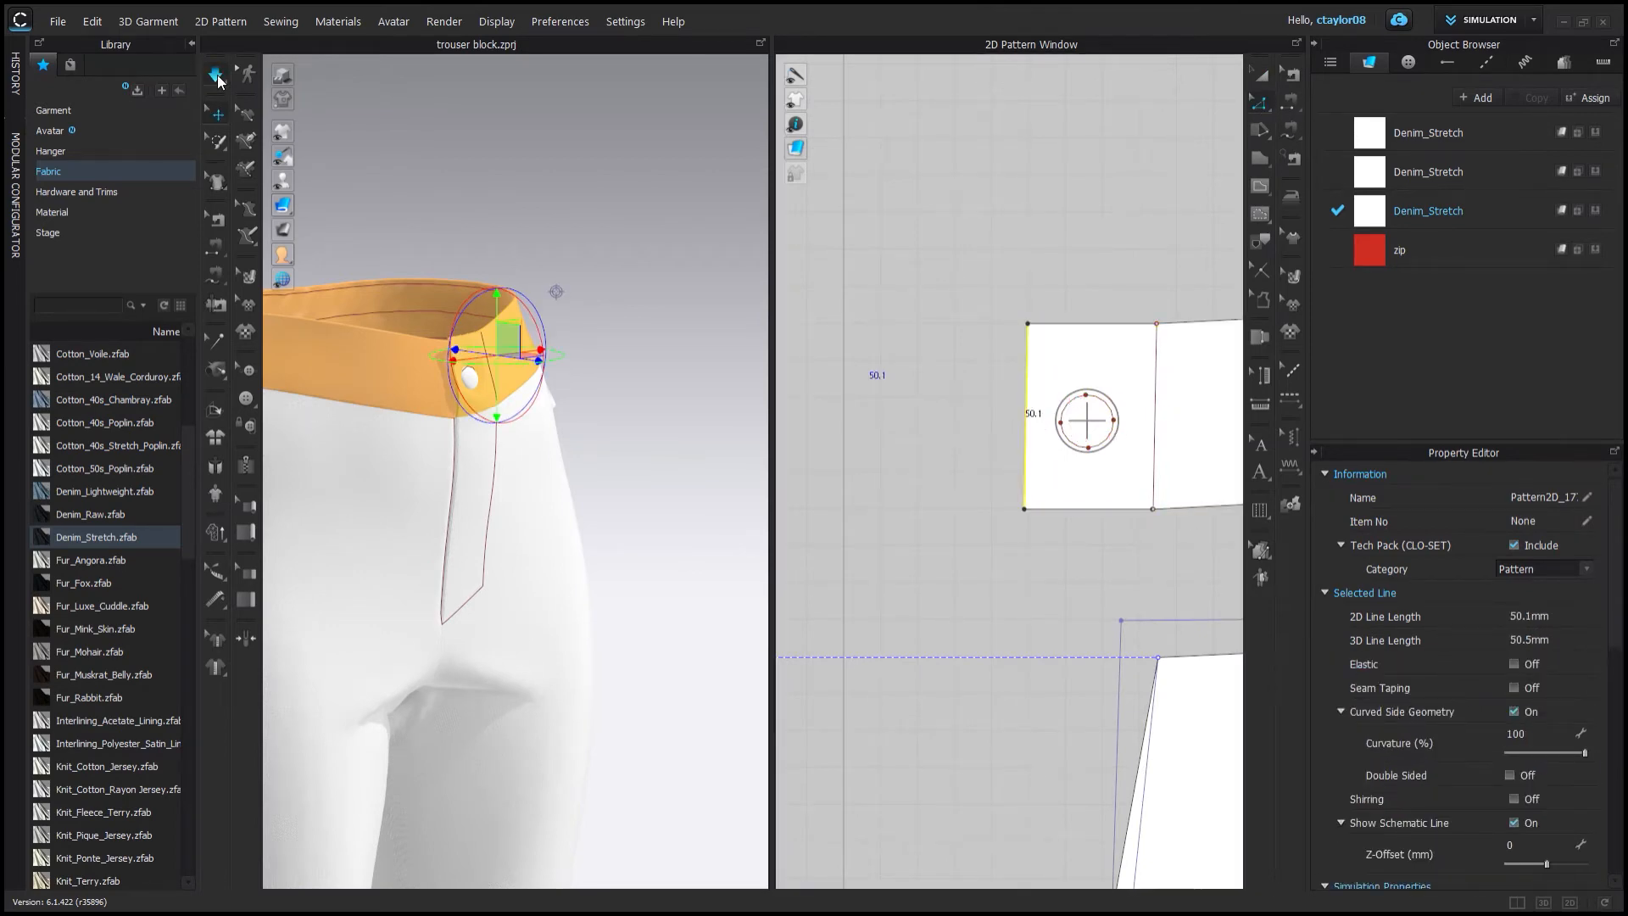
Orbit around the garment in 3D to review the fit from the back and side.
{"action": "left_click", "coordinate": [218, 80]}
{"action": "right_click_drag", "start_coordinate": [441, 381], "coordinate": [347, 326]}
{"action": "scroll", "coordinate": [424, 365], "scroll_direction": "down", "scroll_amount": 5}
{"action": "left_click", "coordinate": [1262, 80]}
{"action": "right_click_drag", "start_coordinate": [661, 543], "coordinate": [379, 516]}
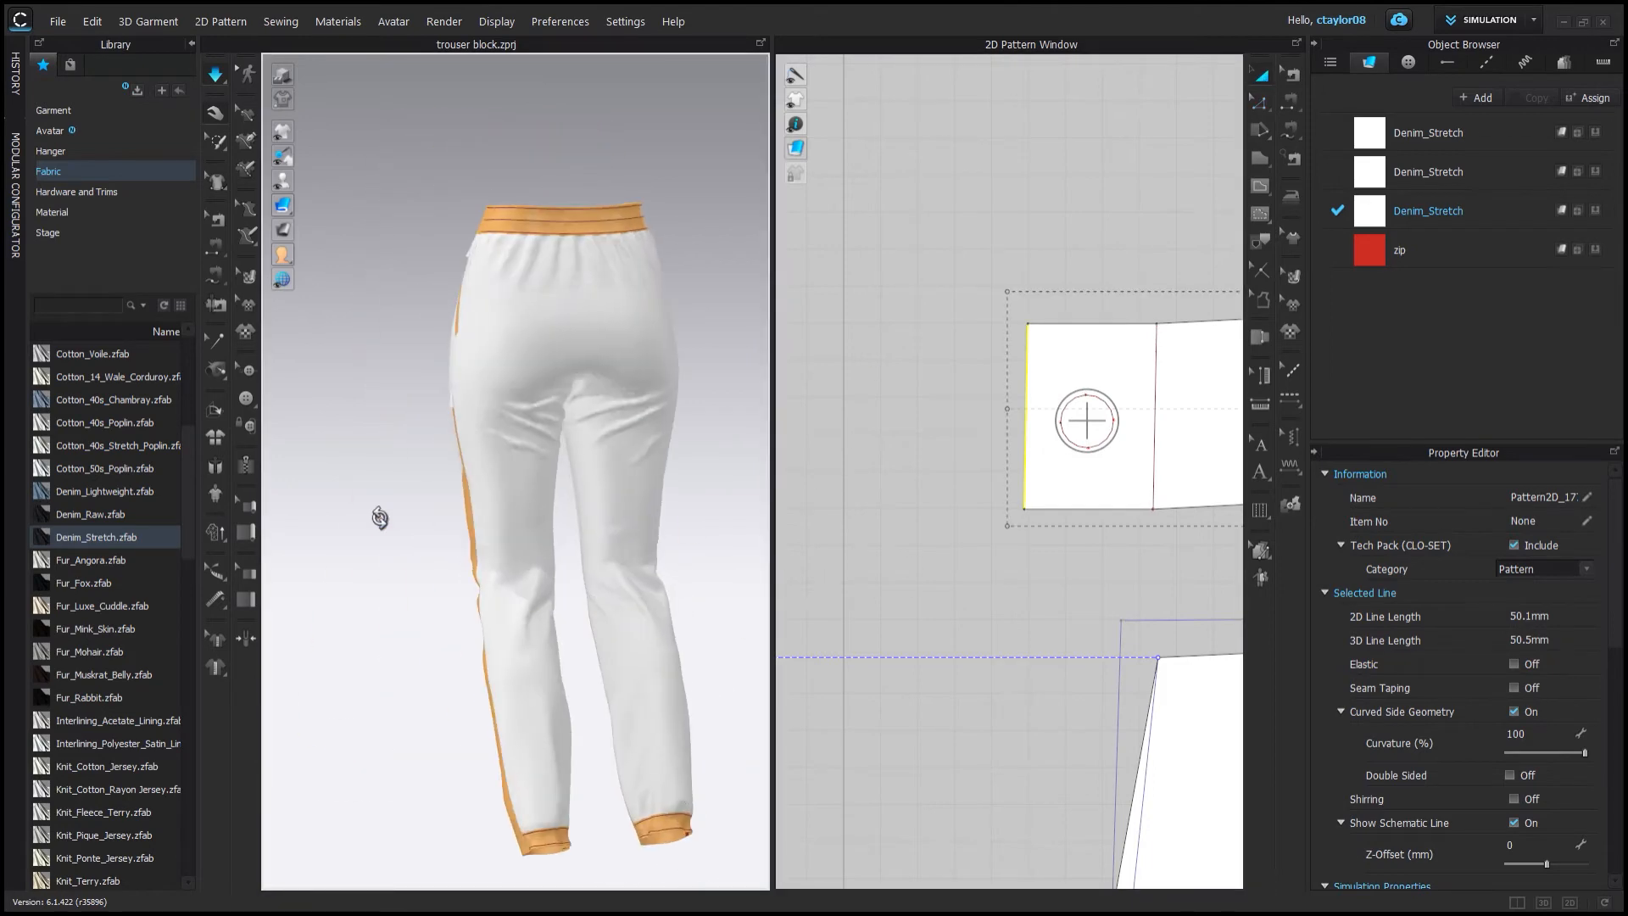
{"action": "scroll", "coordinate": [378, 516], "scroll_direction": "up", "scroll_amount": 3}
{"action": "middle_click_drag", "start_coordinate": [378, 515], "coordinate": [390, 729]}
{"action": "right_click_drag", "start_coordinate": [474, 509], "coordinate": [706, 427]}
{"action": "left_click", "coordinate": [706, 427]}
Color the second Denim_Stretch fabric purple (Purple Pak Choi).
{"action": "left_click", "coordinate": [1426, 146]}
{"action": "scroll", "coordinate": [970, 251], "scroll_direction": "down", "scroll_amount": 8}
{"action": "left_click", "coordinate": [1132, 509]}
{"action": "left_click", "coordinate": [1429, 134]}
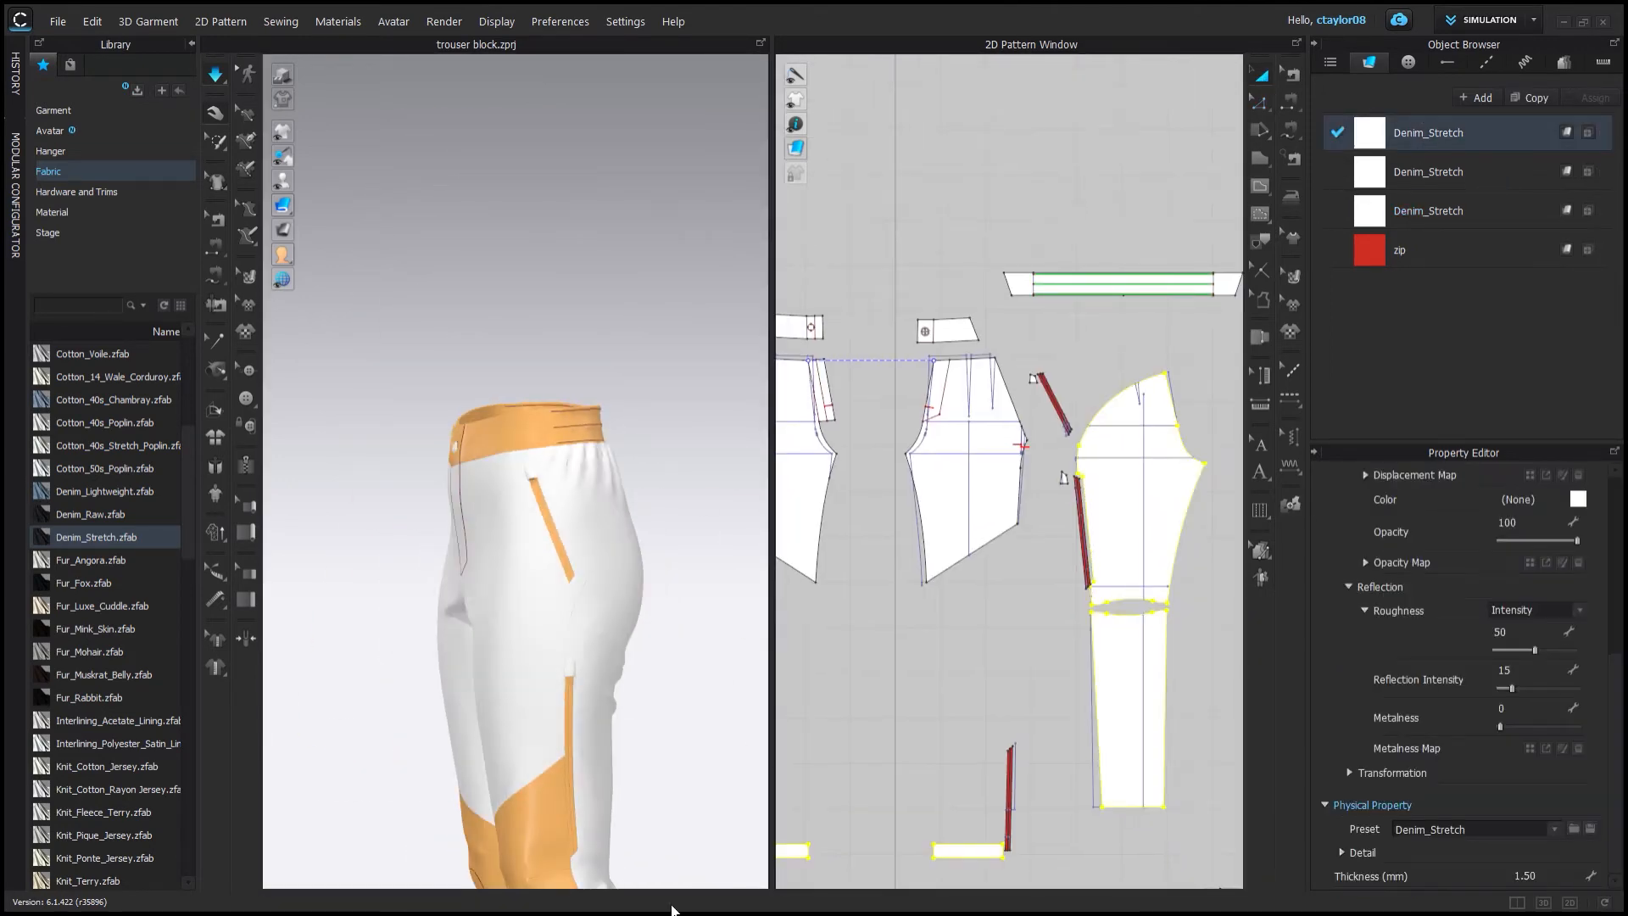
{"action": "left_click", "coordinate": [678, 611]}
{"action": "left_click", "coordinate": [529, 610]}
{"action": "left_click", "coordinate": [1428, 172]}
{"action": "left_click_drag", "start_coordinate": [1613, 526], "coordinate": [1612, 637]}
{"action": "left_click", "coordinate": [1089, 498]}
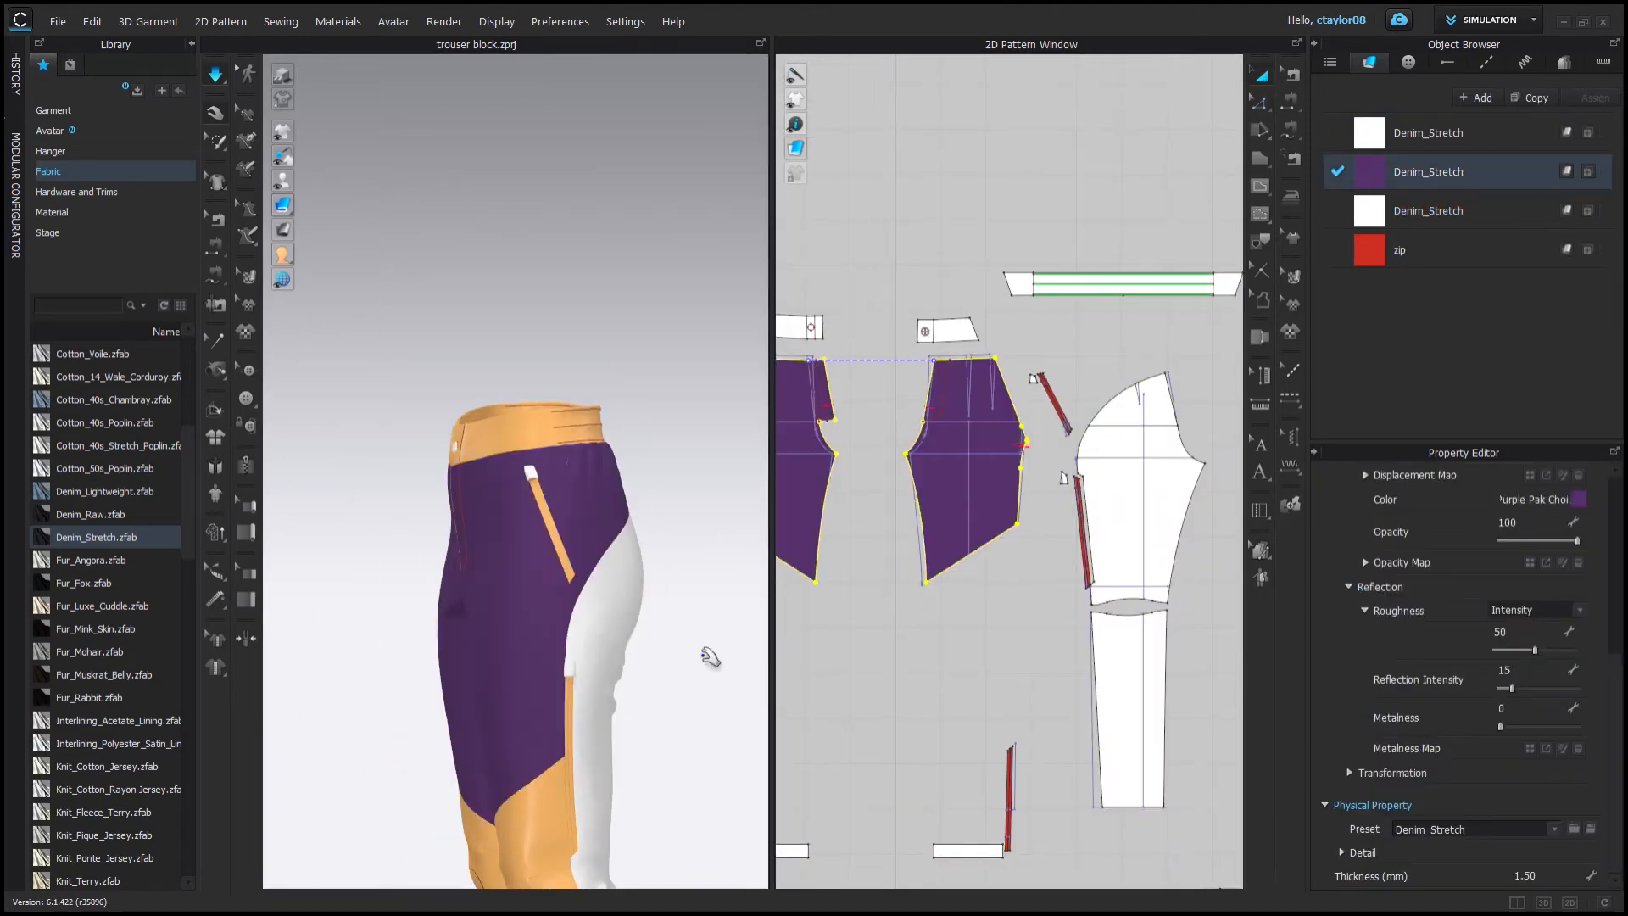
Change the second Denim_Stretch fabric's color to a deep blue-violet.
{"action": "left_click", "coordinate": [702, 650]}
{"action": "right_click_drag", "start_coordinate": [702, 649], "coordinate": [680, 834]}
{"action": "left_click", "coordinate": [1428, 172]}
{"action": "left_click_drag", "start_coordinate": [678, 261], "coordinate": [730, 237]}
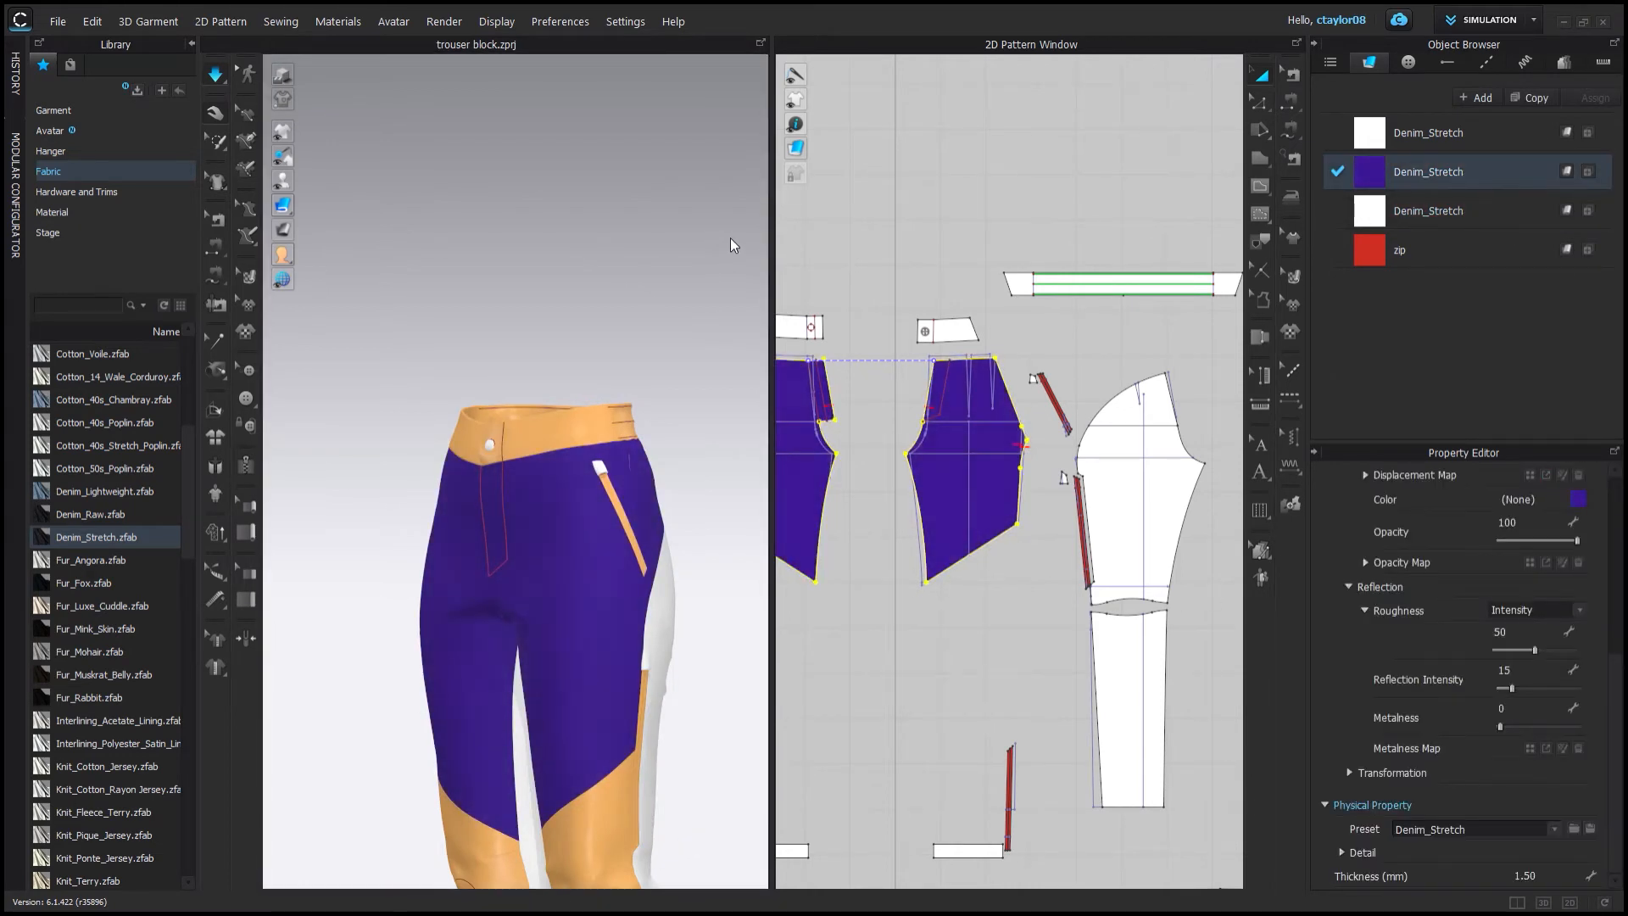
{"action": "left_click", "coordinate": [717, 534]}
{"action": "right_click_drag", "start_coordinate": [717, 534], "coordinate": [780, 530]}
{"action": "scroll", "coordinate": [883, 749], "scroll_direction": "down", "scroll_amount": 2}
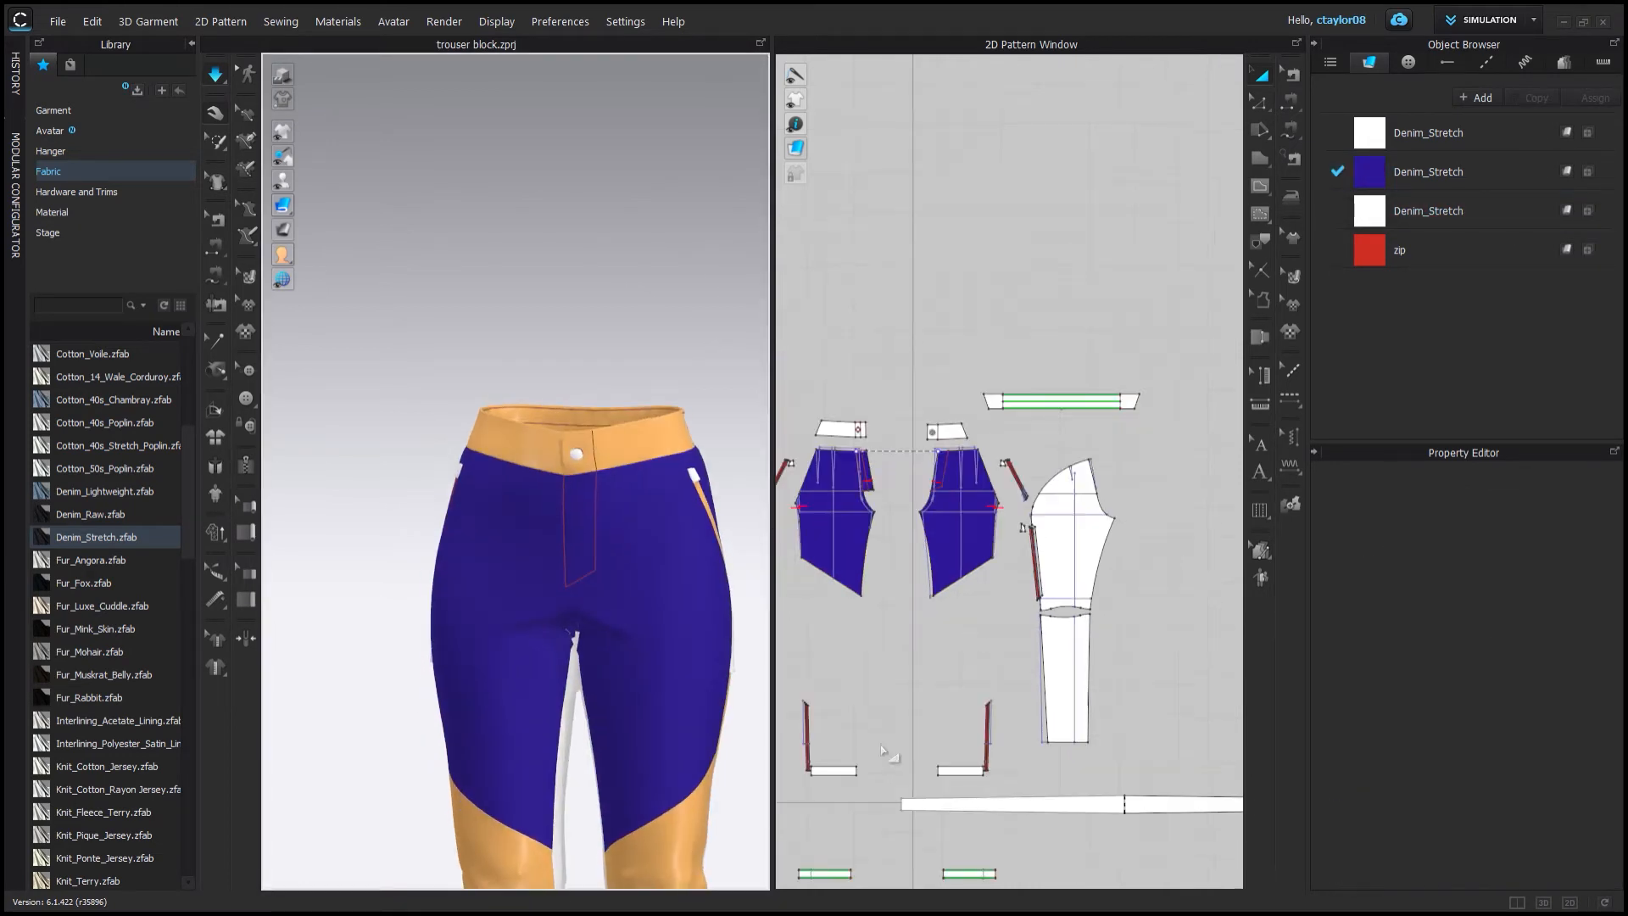
Set the third Denim_Stretch fabric's color to a medium blue.
{"action": "left_click", "coordinate": [1428, 172]}
{"action": "left_click", "coordinate": [1429, 212]}
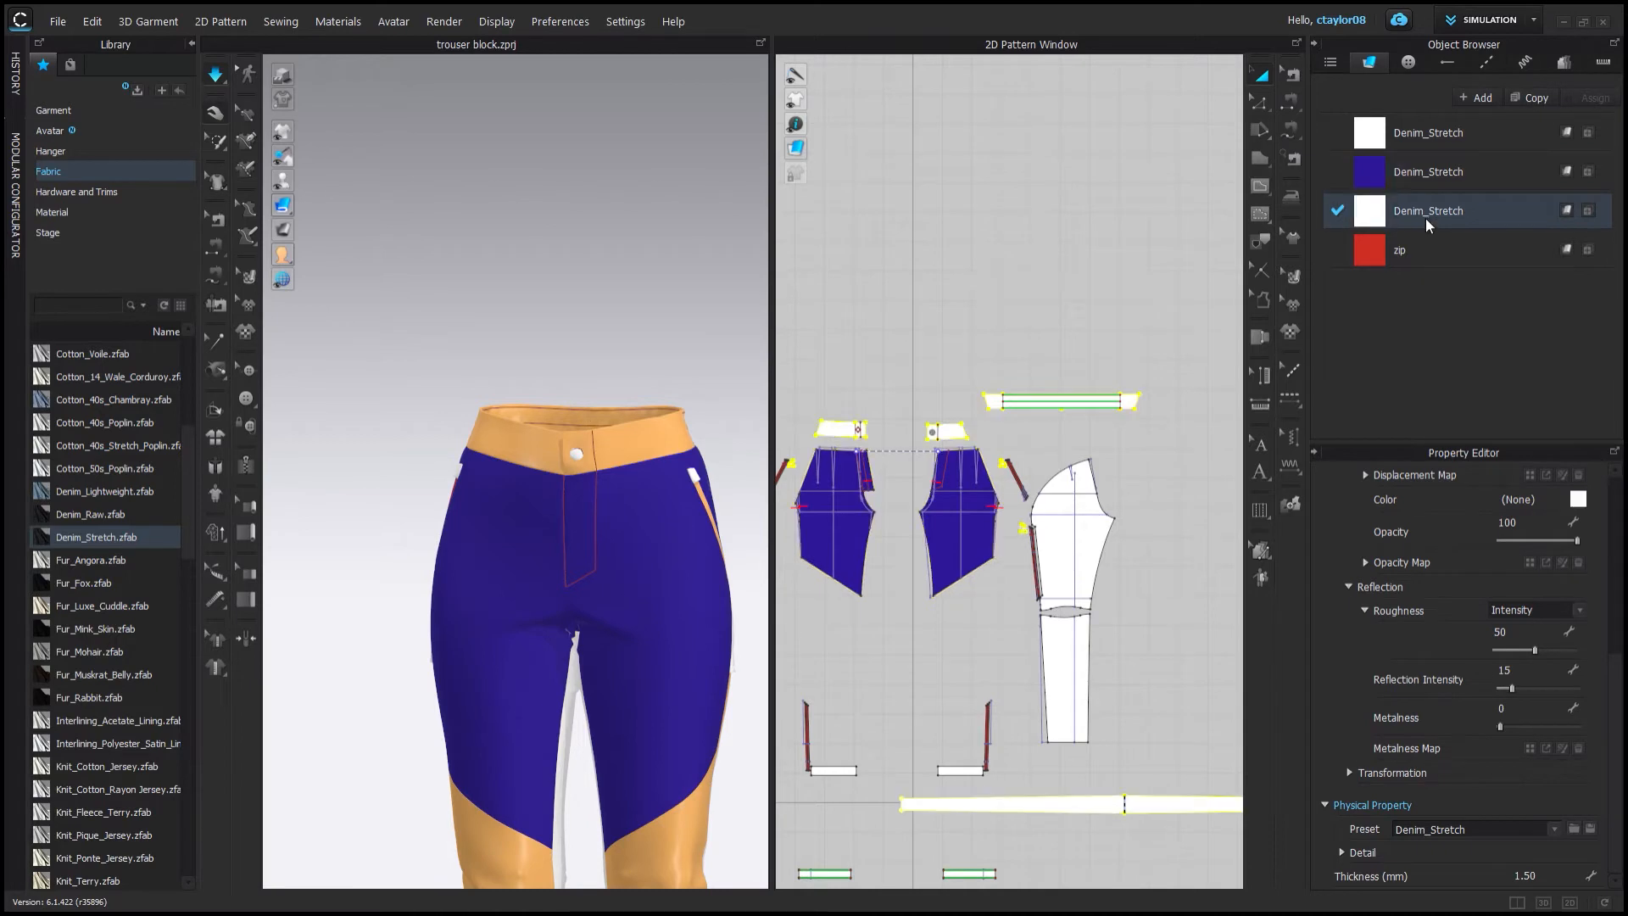
{"action": "left_click", "coordinate": [668, 294]}
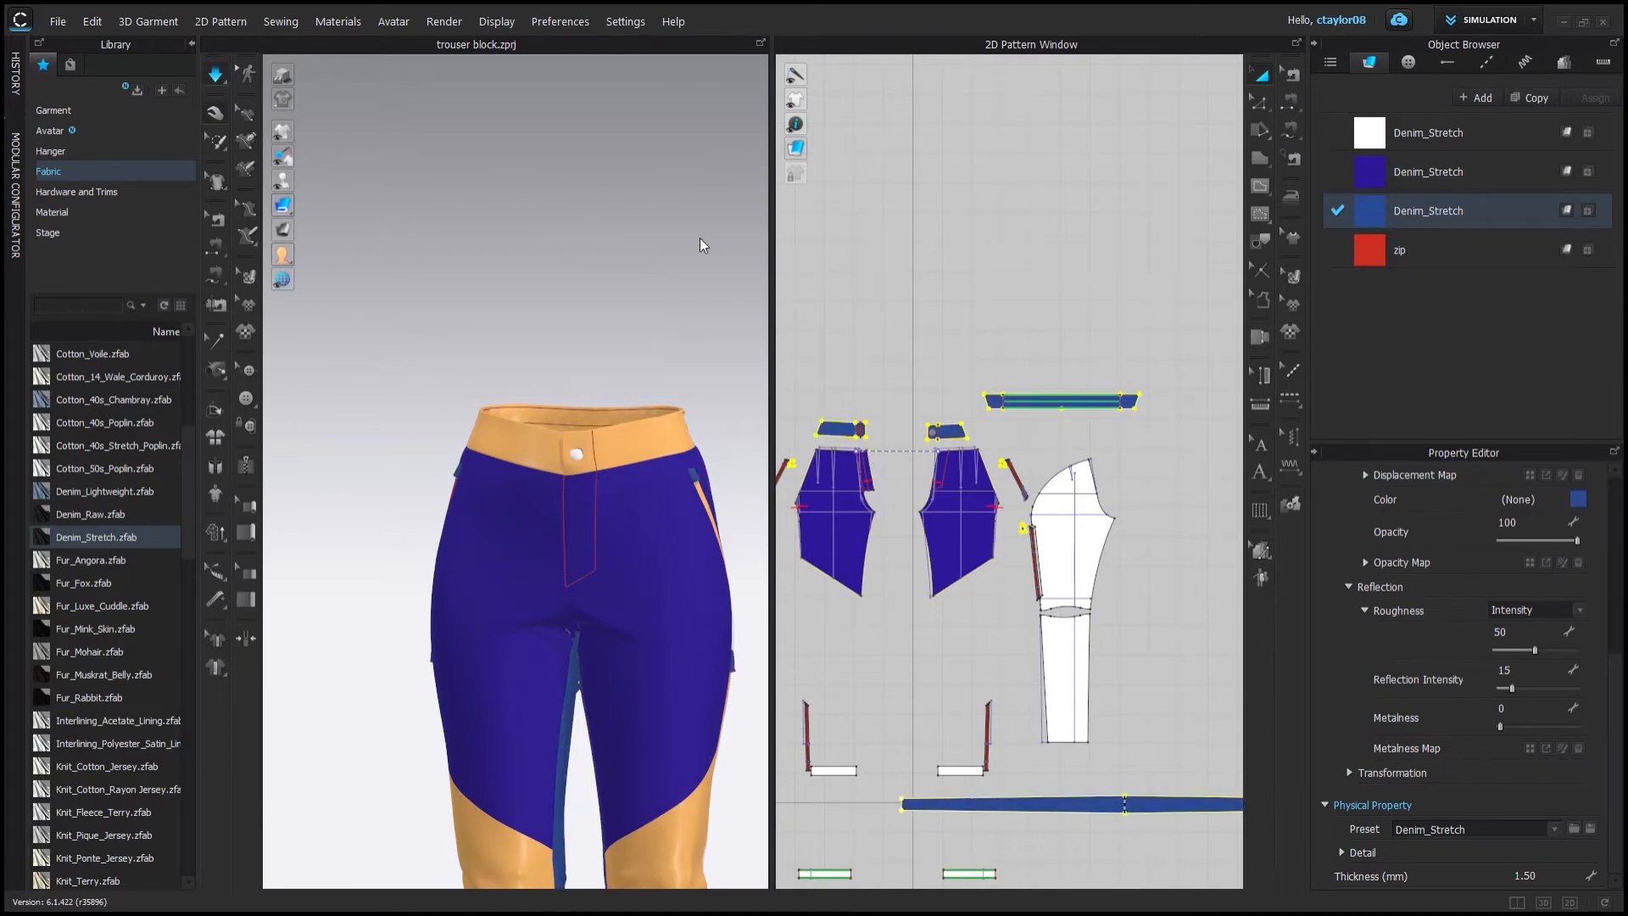
{"action": "left_click", "coordinate": [697, 380]}
{"action": "scroll", "coordinate": [697, 380], "scroll_direction": "down", "scroll_amount": 2}
{"action": "right_click_drag", "start_coordinate": [697, 380], "coordinate": [721, 284]}
Set the first Denim_Stretch fabric's color to a dark red.
{"action": "left_click", "coordinate": [1428, 133]}
{"action": "left_click", "coordinate": [1577, 499]}
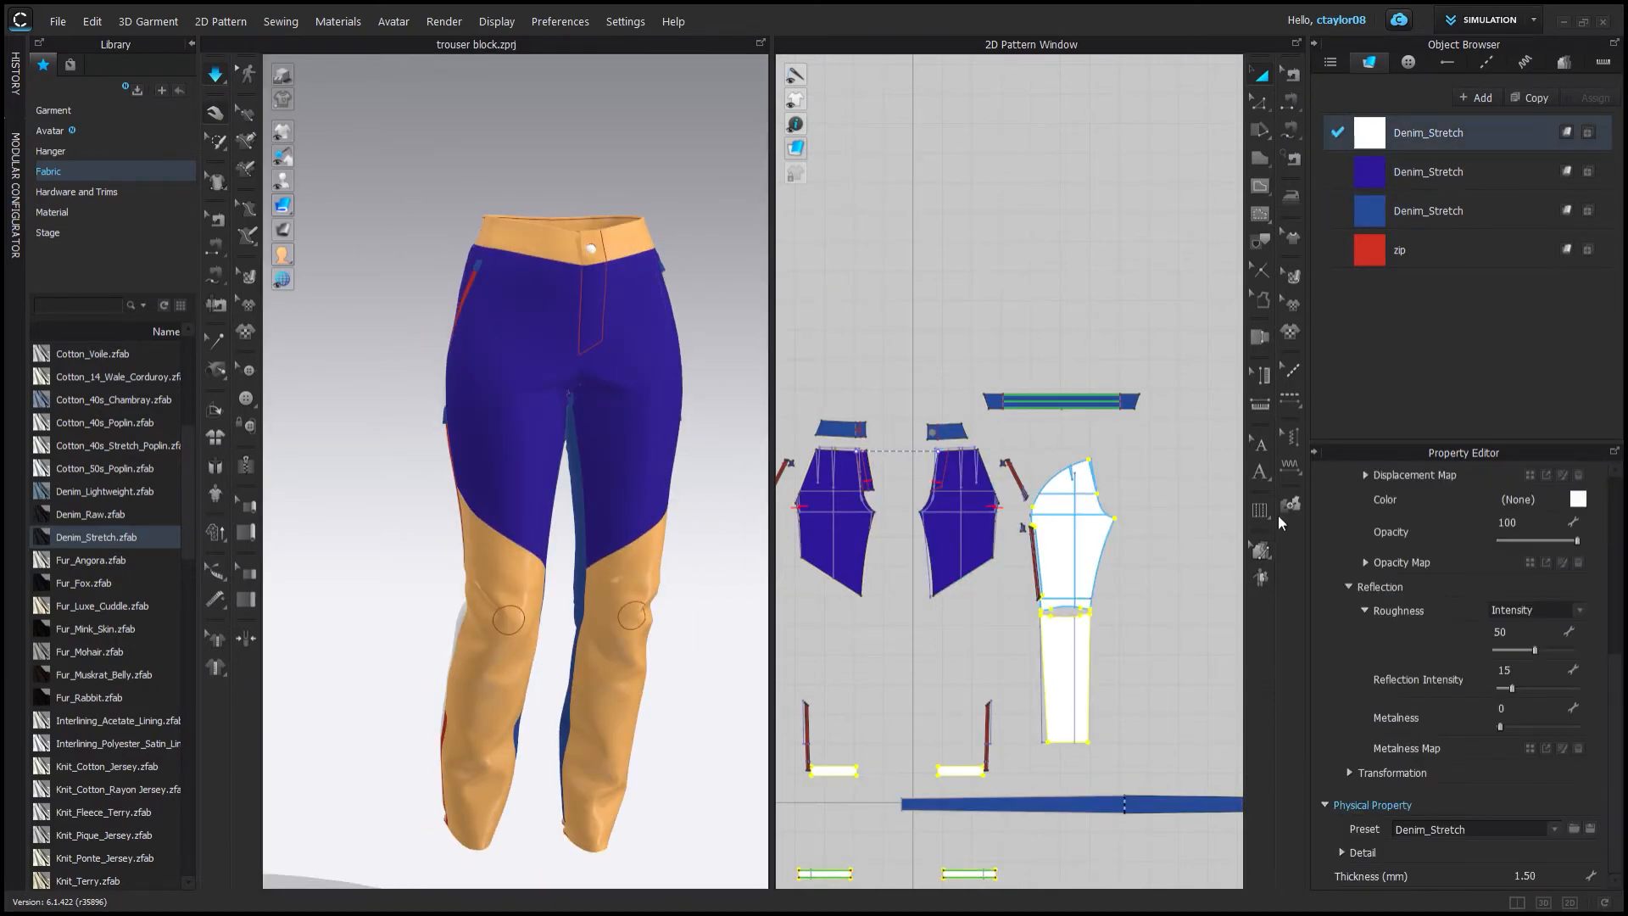
{"action": "left_click", "coordinate": [736, 248]}
{"action": "left_click", "coordinate": [422, 447]}
{"action": "right_click_drag", "start_coordinate": [422, 447], "coordinate": [509, 447]}
Apply the blue fabric to the back and lower leg panels and the red fabric to a side strip.
{"action": "left_click_drag", "start_coordinate": [1369, 211], "coordinate": [1070, 551]}
{"action": "left_click_drag", "start_coordinate": [1369, 211], "coordinate": [1065, 678]}
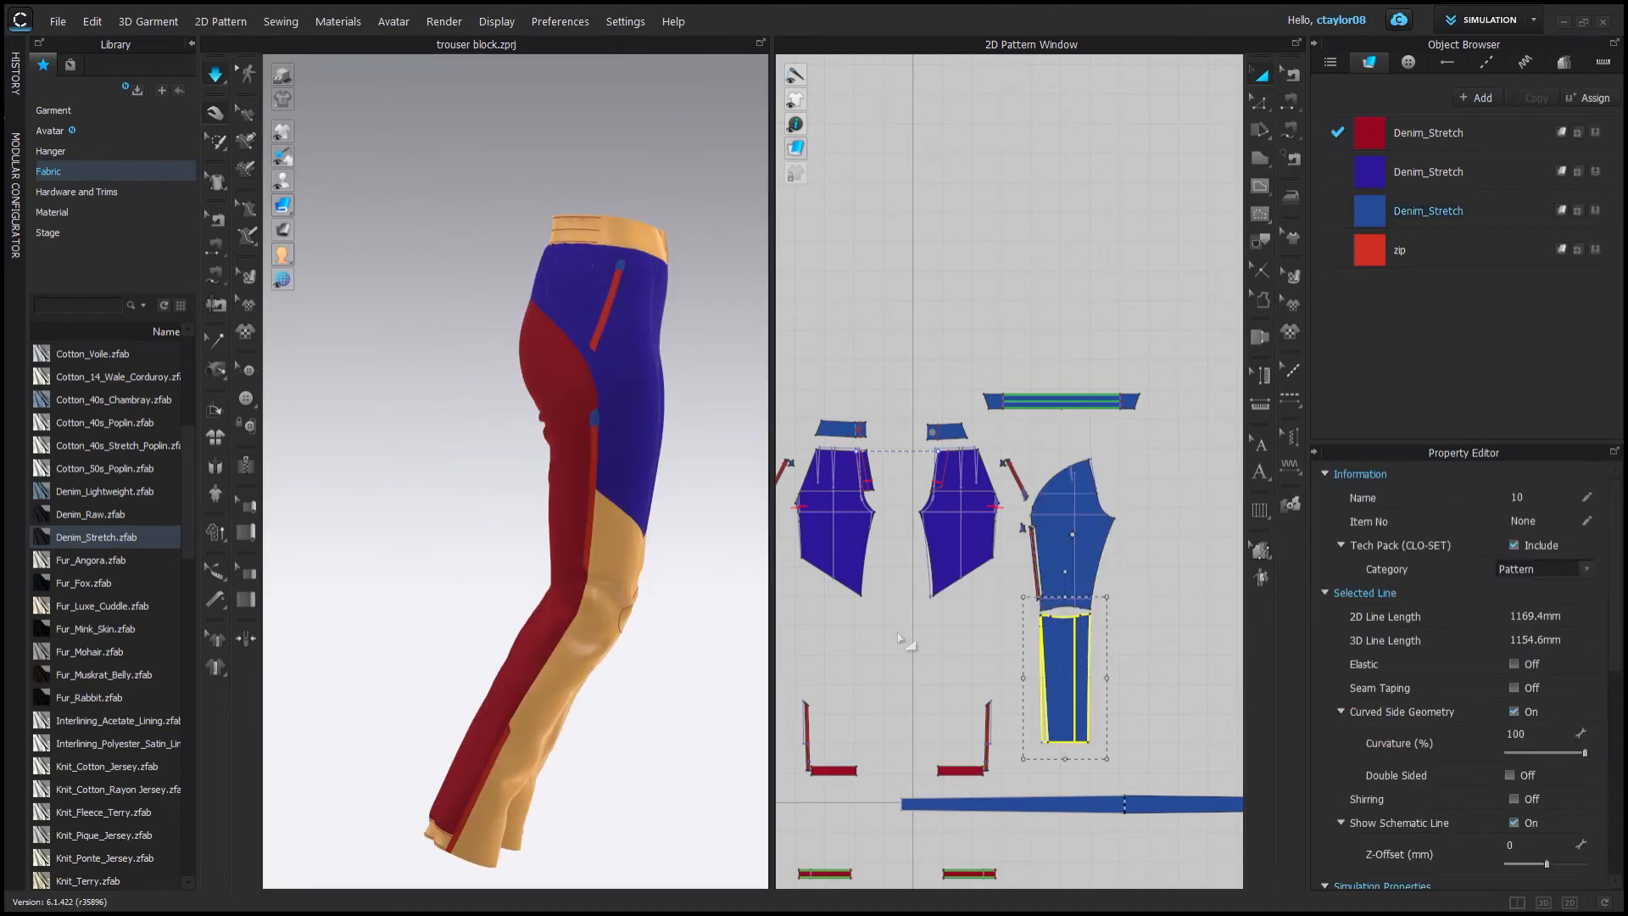
{"action": "scroll", "coordinate": [908, 644], "scroll_direction": "down", "scroll_amount": 2}
{"action": "middle_click_drag", "start_coordinate": [908, 643], "coordinate": [989, 387]}
{"action": "left_click_drag", "start_coordinate": [1369, 133], "coordinate": [1149, 518]}
{"action": "left_click_drag", "start_coordinate": [1369, 212], "coordinate": [1030, 776]}
{"action": "left_click_drag", "start_coordinate": [918, 780], "coordinate": [924, 776]}
{"action": "scroll", "coordinate": [908, 356], "scroll_direction": "up", "scroll_amount": 2}
{"action": "left_click_drag", "start_coordinate": [1369, 211], "coordinate": [944, 508]}
{"action": "right_click_drag", "start_coordinate": [704, 500], "coordinate": [1000, 492]}
Apply the red fabric to the waistband, the remaining side strips and the small pocket pieces.
{"action": "scroll", "coordinate": [1000, 382], "scroll_direction": "down", "scroll_amount": 2}
{"action": "left_click_drag", "start_coordinate": [1369, 133], "coordinate": [1093, 370]}
{"action": "left_click_drag", "start_coordinate": [1369, 133], "coordinate": [1204, 310]}
{"action": "middle_click_drag", "start_coordinate": [1127, 276], "coordinate": [933, 277]}
{"action": "scroll", "coordinate": [996, 401], "scroll_direction": "up", "scroll_amount": 2}
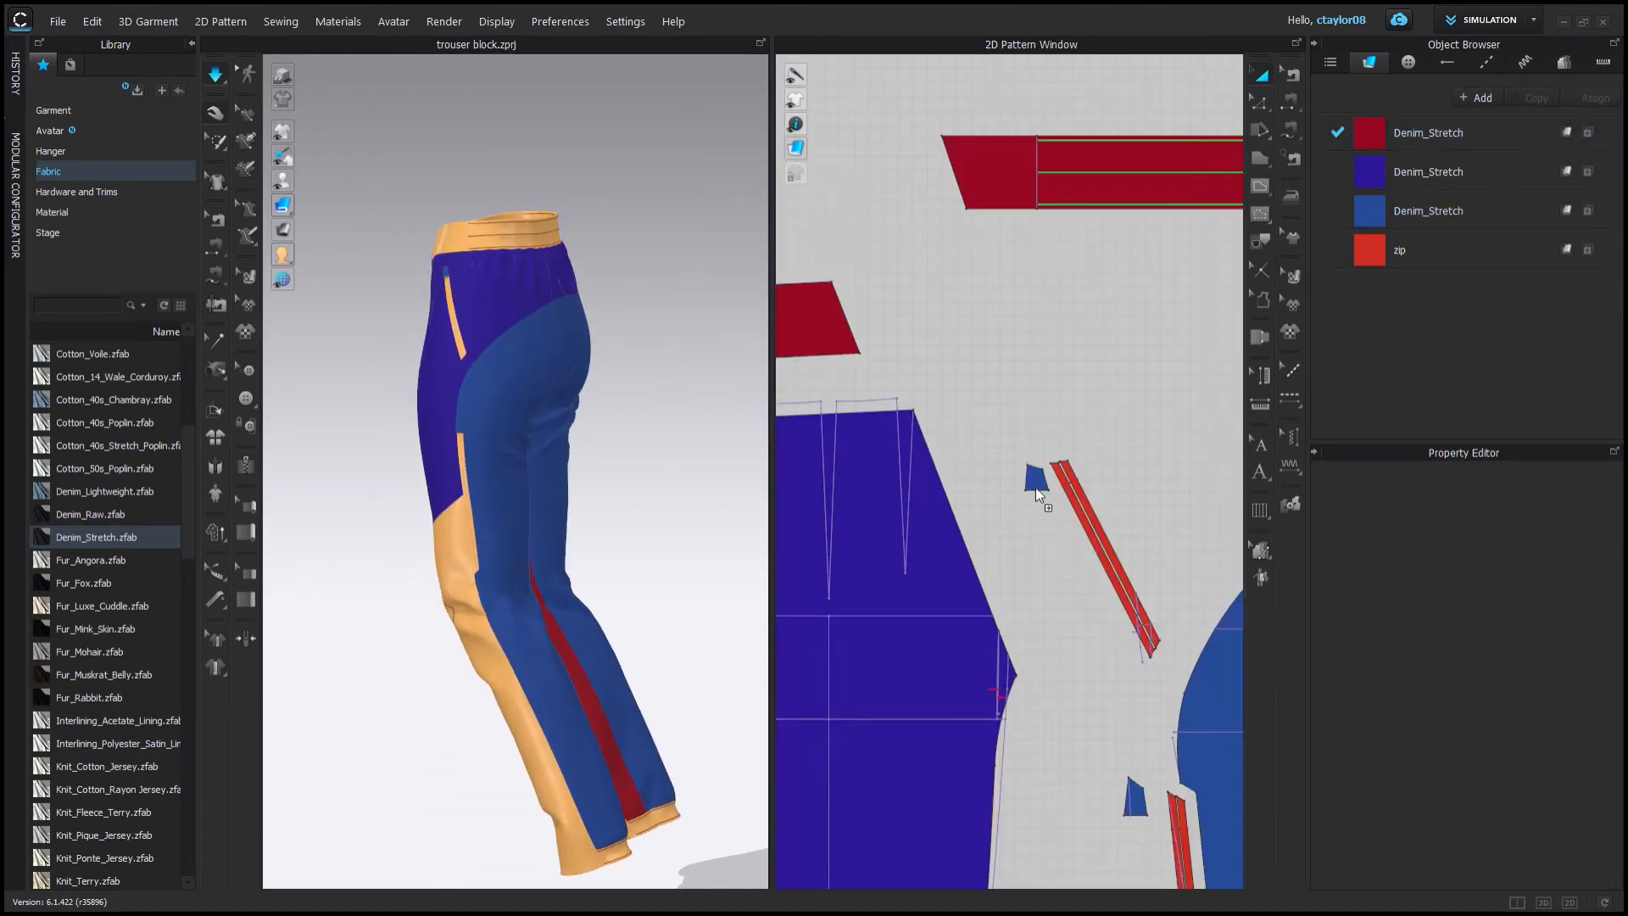
{"action": "scroll", "coordinate": [1093, 454], "scroll_direction": "down", "scroll_amount": 1}
{"action": "left_click_drag", "start_coordinate": [1369, 134], "coordinate": [1166, 607]}
{"action": "scroll", "coordinate": [1068, 763], "scroll_direction": "up", "scroll_amount": 1}
{"action": "scroll", "coordinate": [1148, 572], "scroll_direction": "down", "scroll_amount": 3}
{"action": "middle_click_drag", "start_coordinate": [805, 729], "coordinate": [1149, 623]}
{"action": "scroll", "coordinate": [1123, 284], "scroll_direction": "up", "scroll_amount": 3}
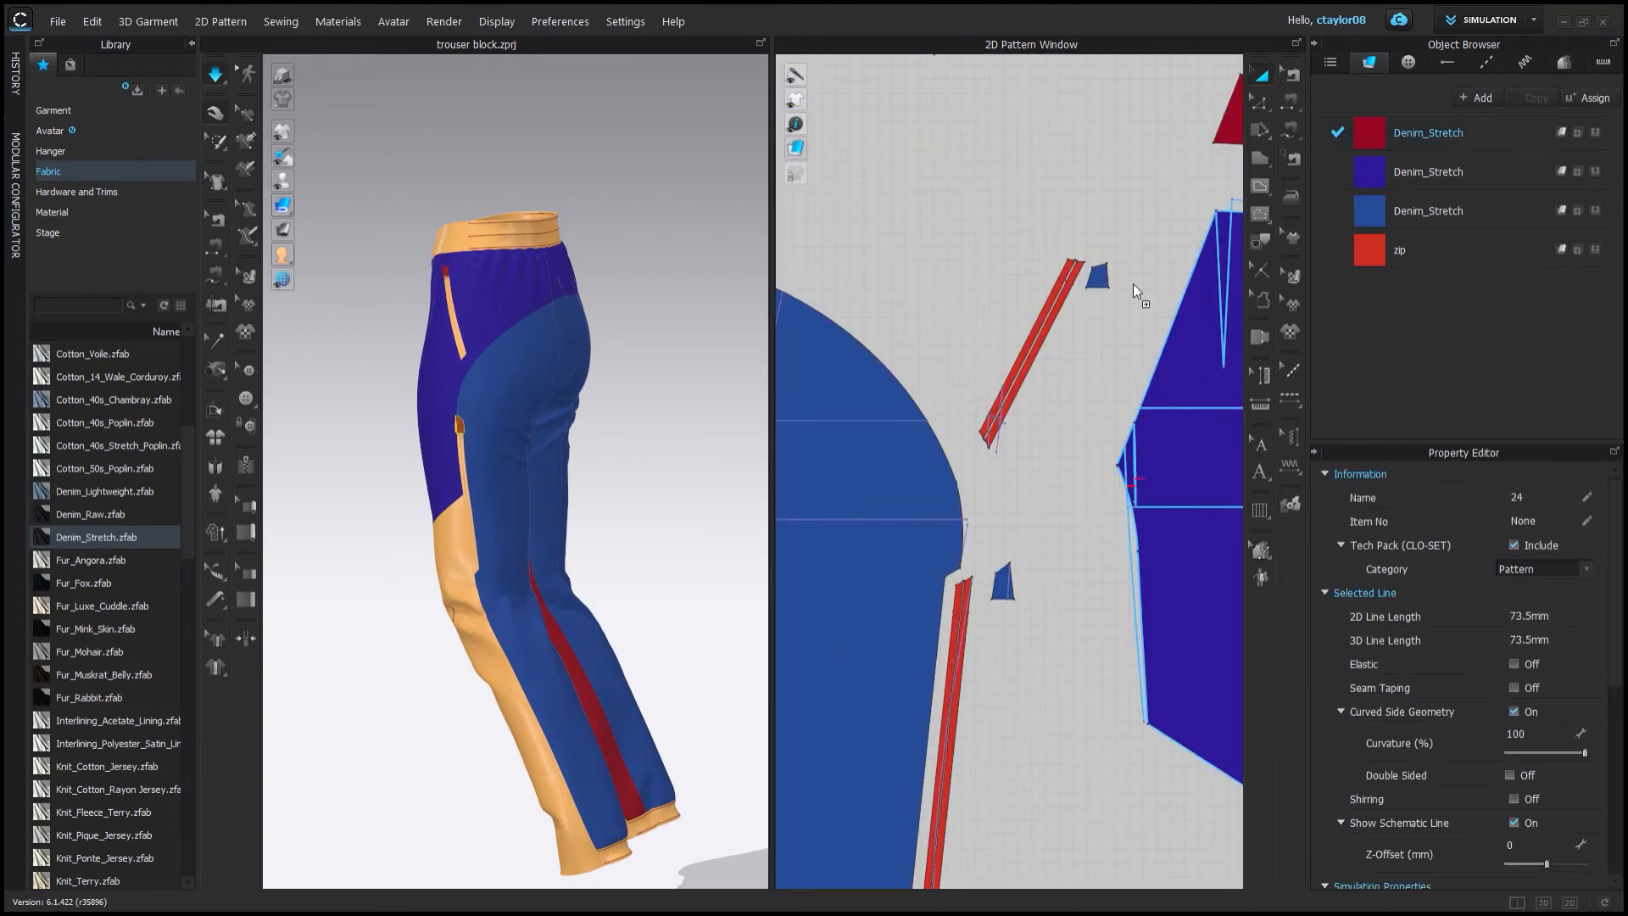
{"action": "left_click_drag", "start_coordinate": [1369, 133], "coordinate": [1098, 273]}
{"action": "left_click_drag", "start_coordinate": [1369, 133], "coordinate": [1004, 580]}
{"action": "scroll", "coordinate": [1012, 585], "scroll_direction": "down", "scroll_amount": 3}
{"action": "middle_click_drag", "start_coordinate": [1187, 839], "coordinate": [818, 415]}
Set the zip material's color to the same dark red.
{"action": "left_click", "coordinate": [1462, 133]}
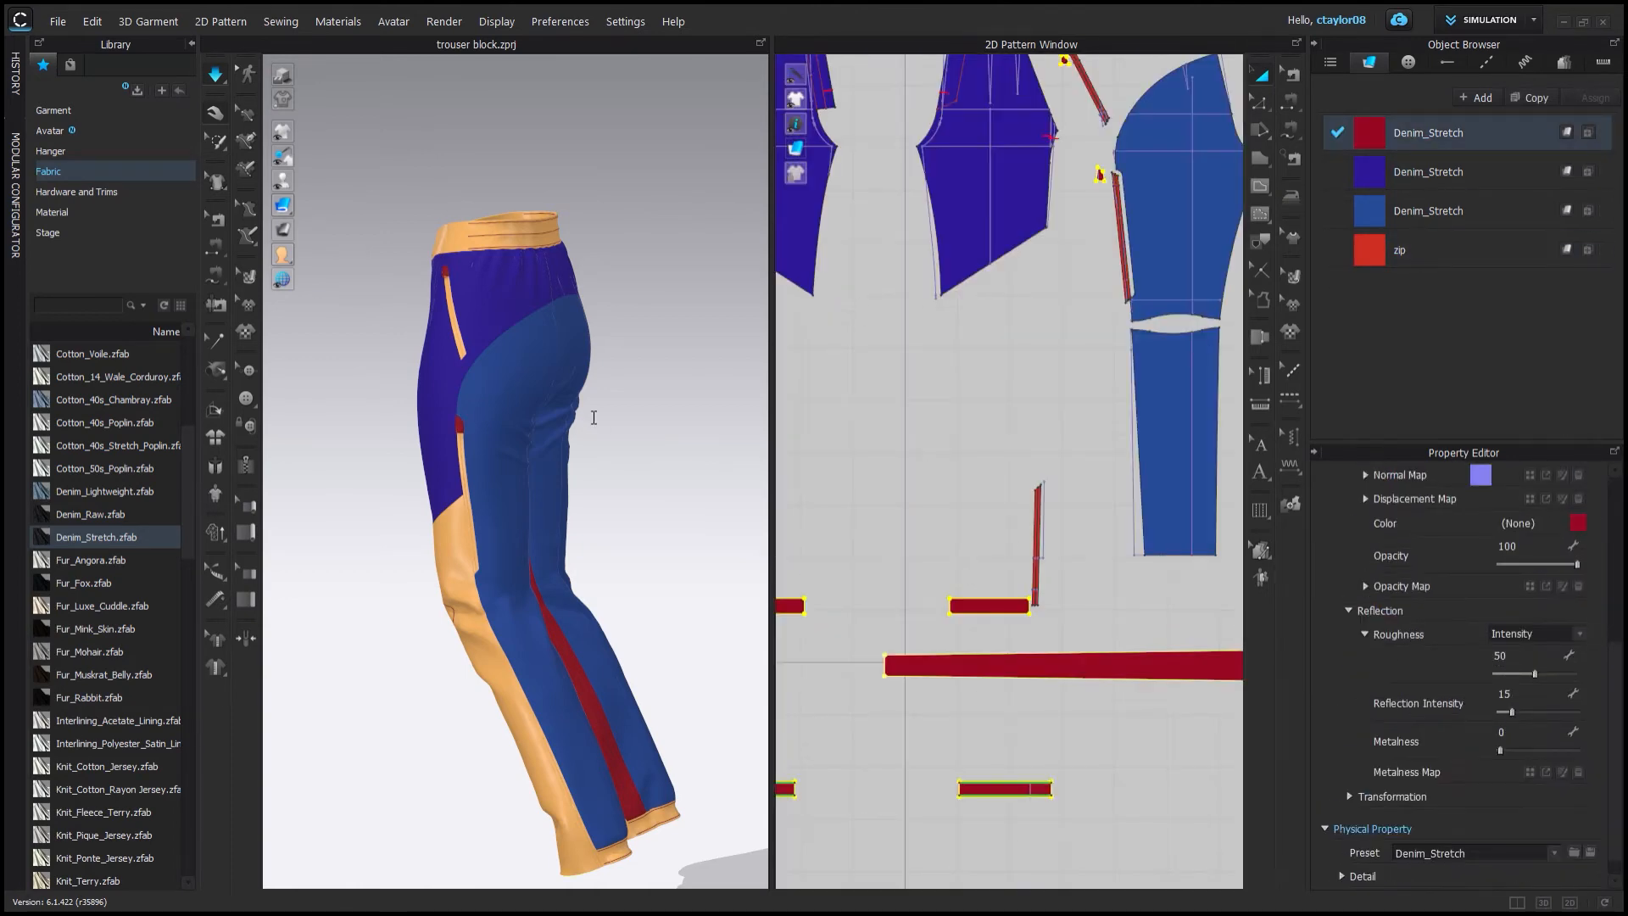
{"action": "left_click", "coordinate": [1470, 249]}
{"action": "left_click", "coordinate": [582, 572]}
{"action": "right_click_drag", "start_coordinate": [582, 571], "coordinate": [621, 476]}
{"action": "scroll", "coordinate": [621, 477], "scroll_direction": "up", "scroll_amount": 2}
{"action": "middle_click_drag", "start_coordinate": [622, 254], "coordinate": [625, 477]}
{"action": "scroll", "coordinate": [625, 476], "scroll_direction": "up", "scroll_amount": 2}
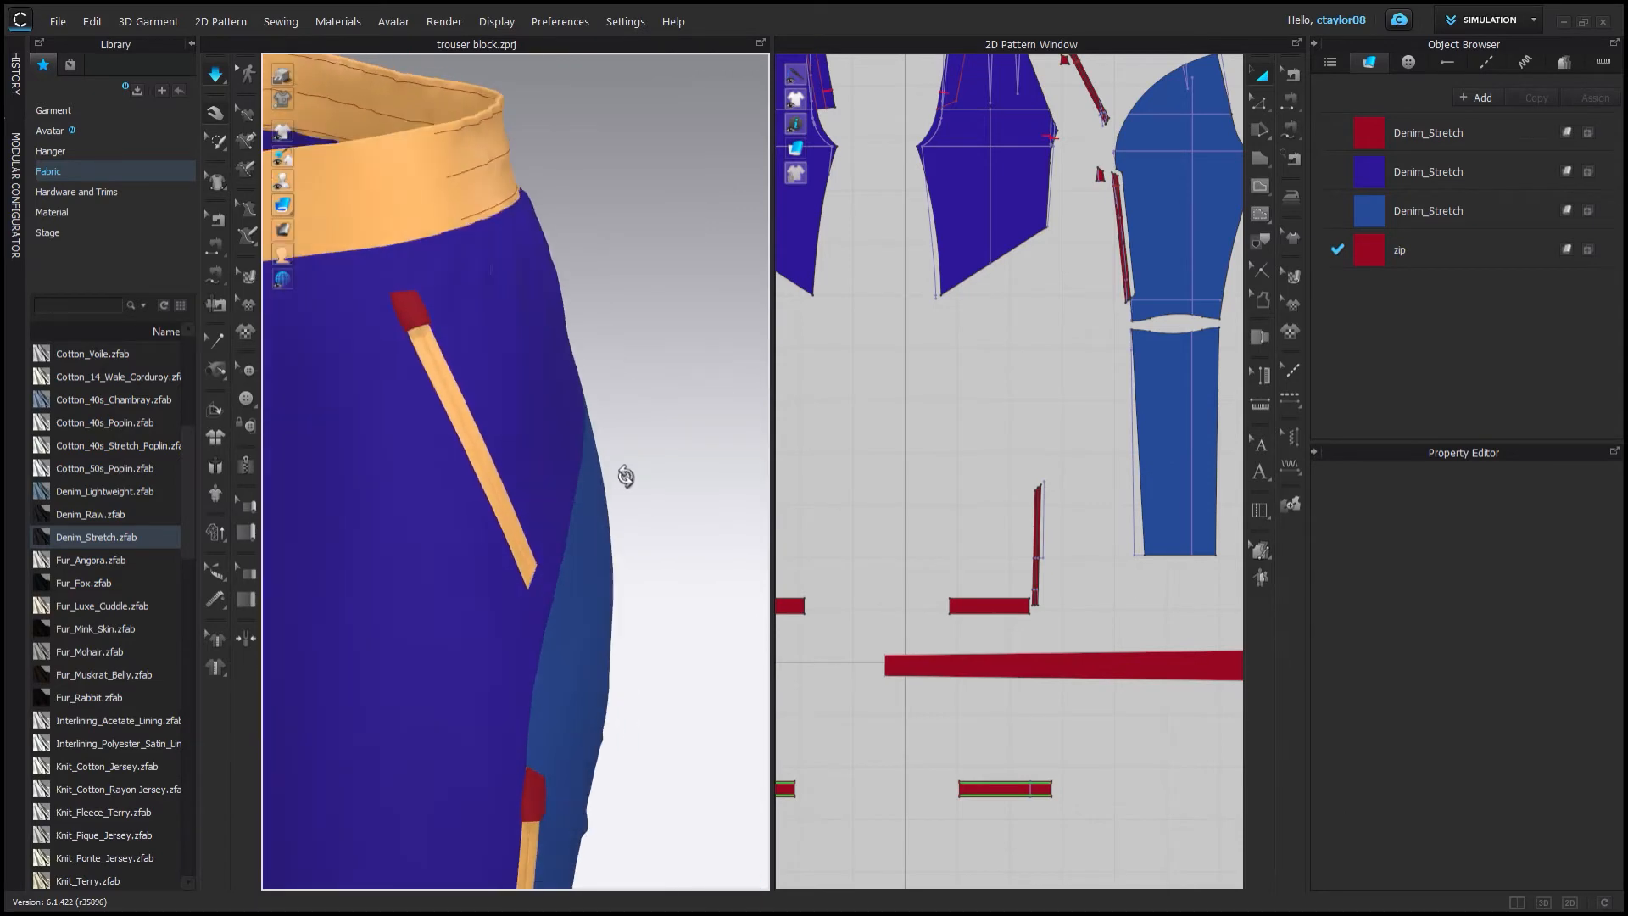
{"action": "scroll", "coordinate": [624, 476], "scroll_direction": "down", "scroll_amount": 2}
{"action": "right_click_drag", "start_coordinate": [509, 432], "coordinate": [607, 404]}
Set the button's material color to the same dark red.
{"action": "left_click", "coordinate": [529, 305]}
{"action": "left_click", "coordinate": [1408, 62]}
{"action": "left_click", "coordinate": [1471, 170]}
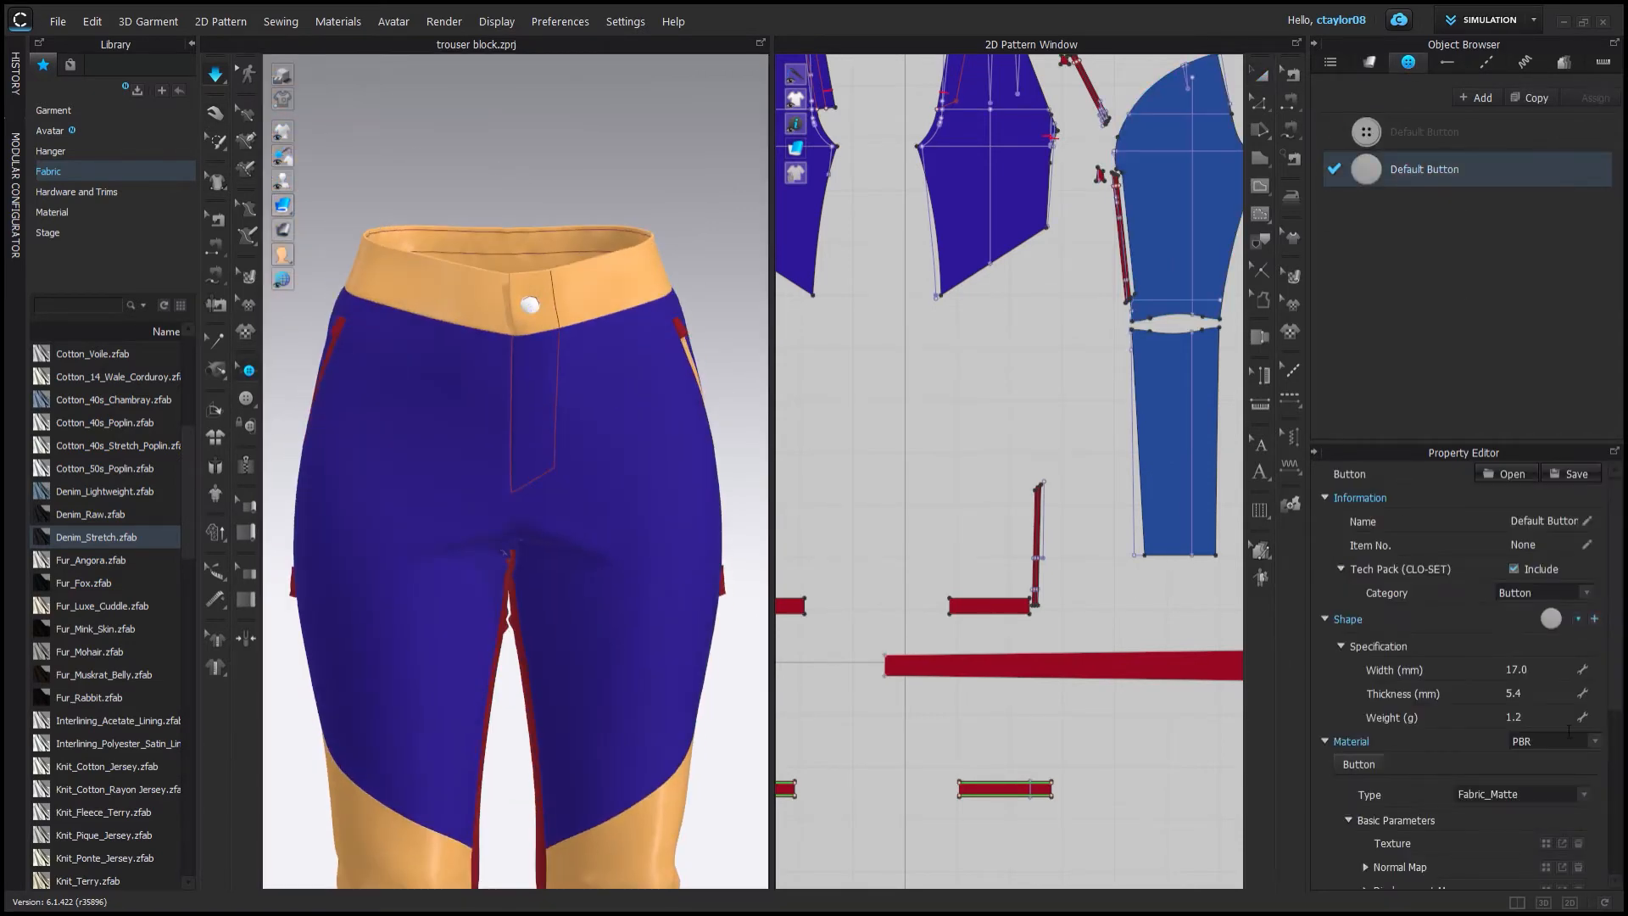
{"action": "left_click_drag", "start_coordinate": [1614, 553], "coordinate": [1614, 636]}
{"action": "left_click", "coordinate": [737, 475]}
{"action": "left_click", "coordinate": [1380, 179]}
{"action": "left_click", "coordinate": [1518, 520]}
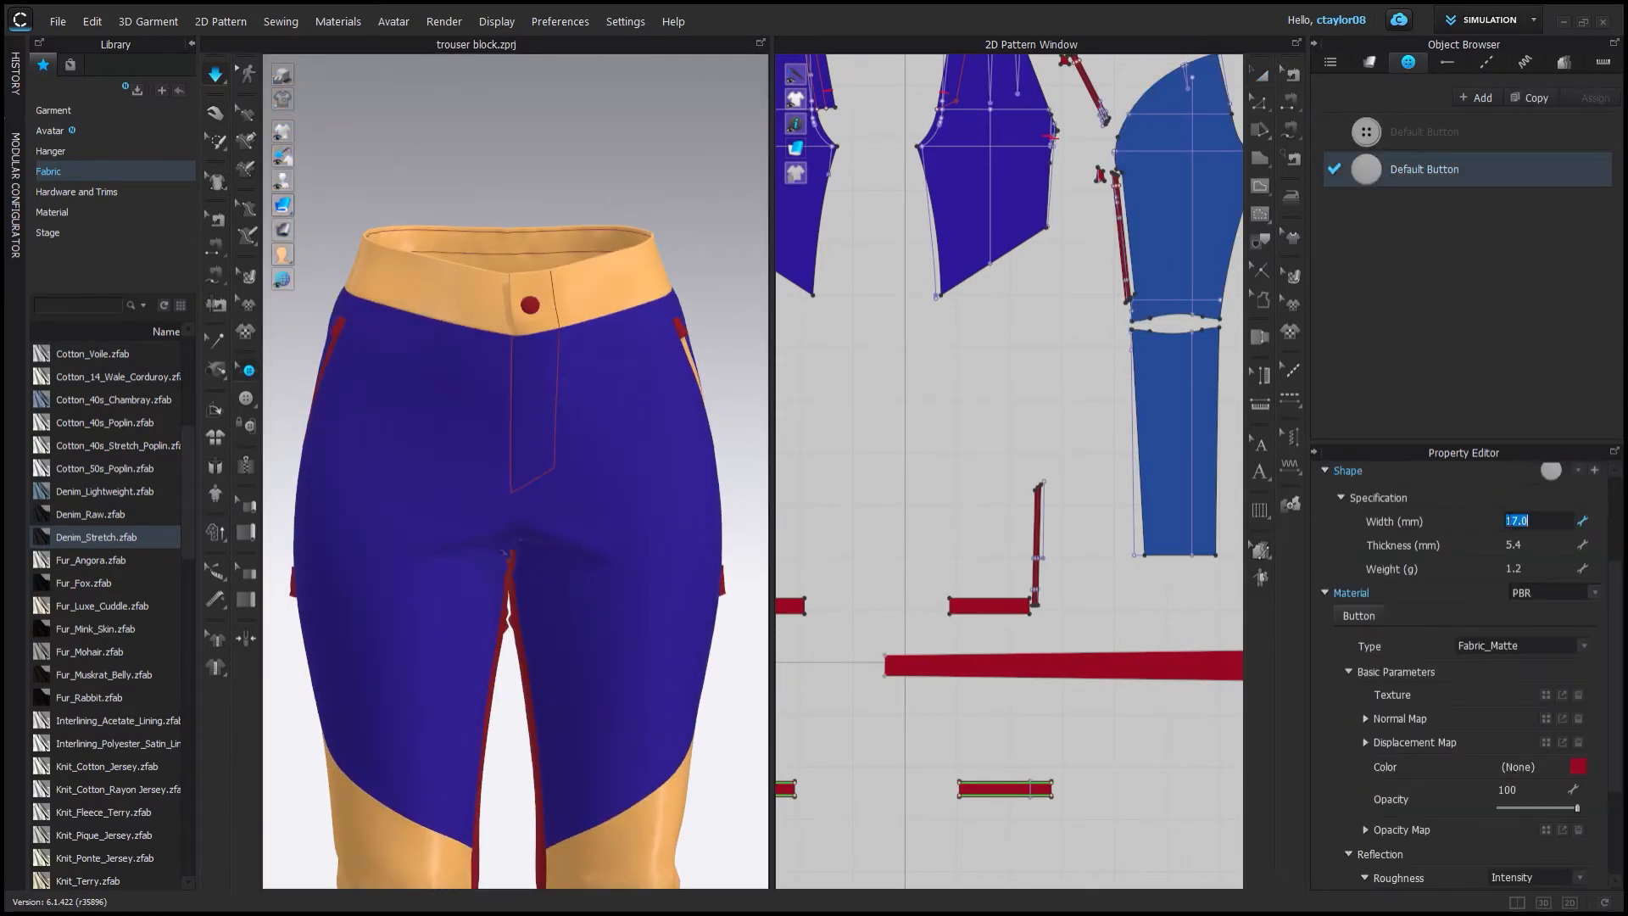
Add a new topstitch style to the topstitch list.
{"action": "left_click", "coordinate": [640, 199]}
{"action": "right_click_drag", "start_coordinate": [640, 198], "coordinate": [593, 339]}
{"action": "left_click", "coordinate": [1369, 62]}
{"action": "scroll", "coordinate": [1034, 170], "scroll_direction": "up", "scroll_amount": 3}
{"action": "middle_click_drag", "start_coordinate": [1034, 169], "coordinate": [1001, 471]}
{"action": "left_click", "coordinate": [1487, 63]}
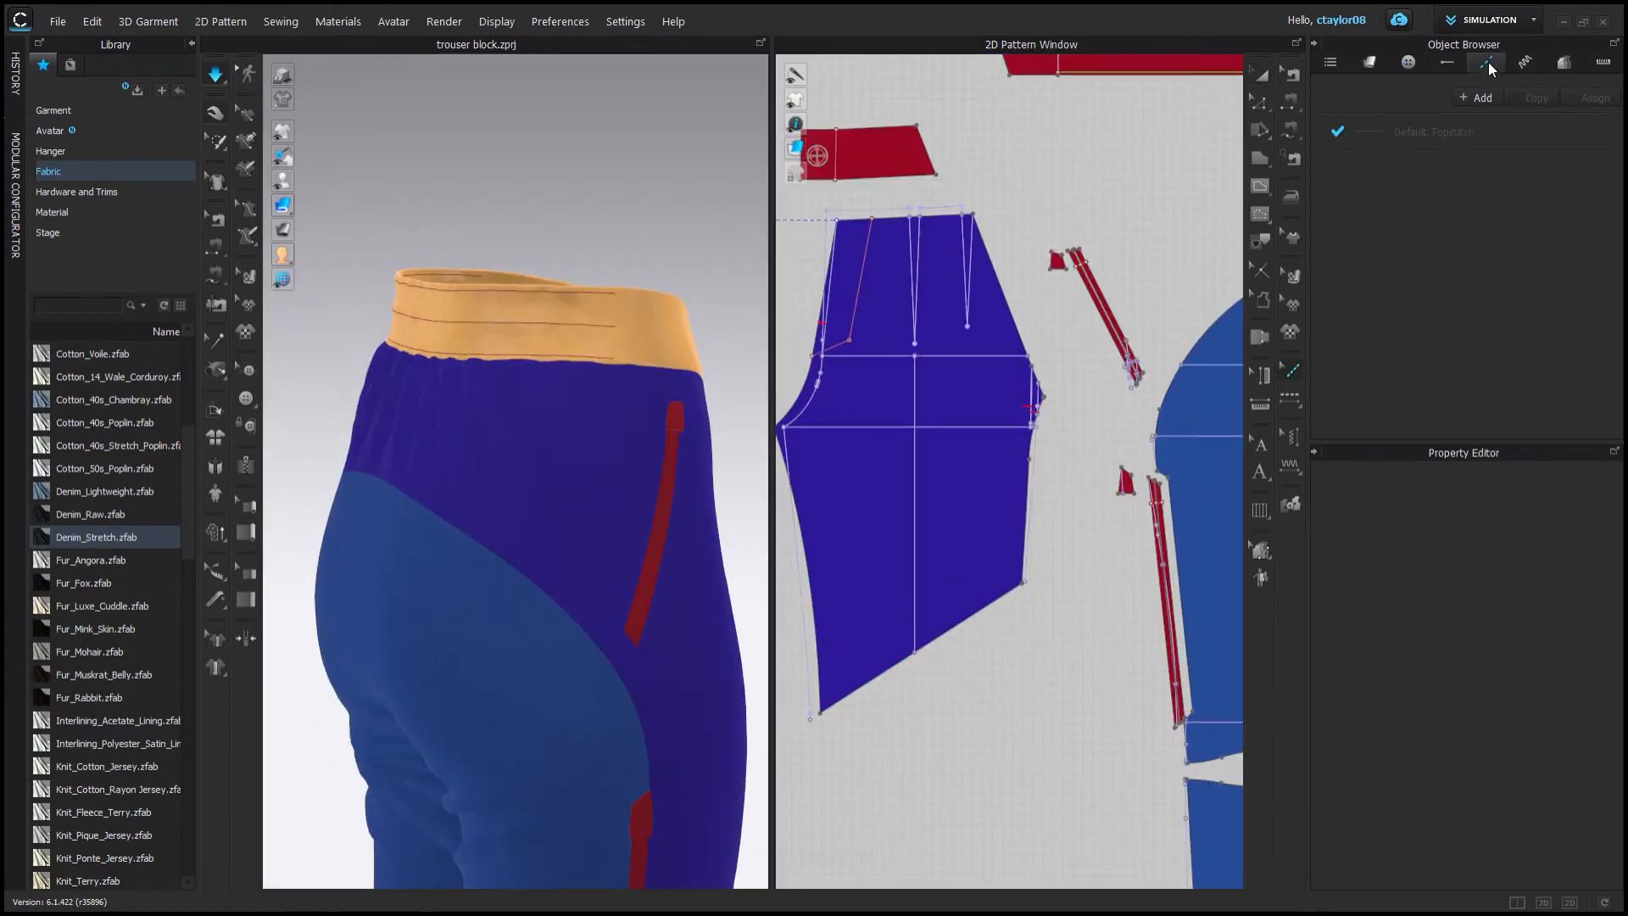
{"action": "left_click", "coordinate": [215, 75]}
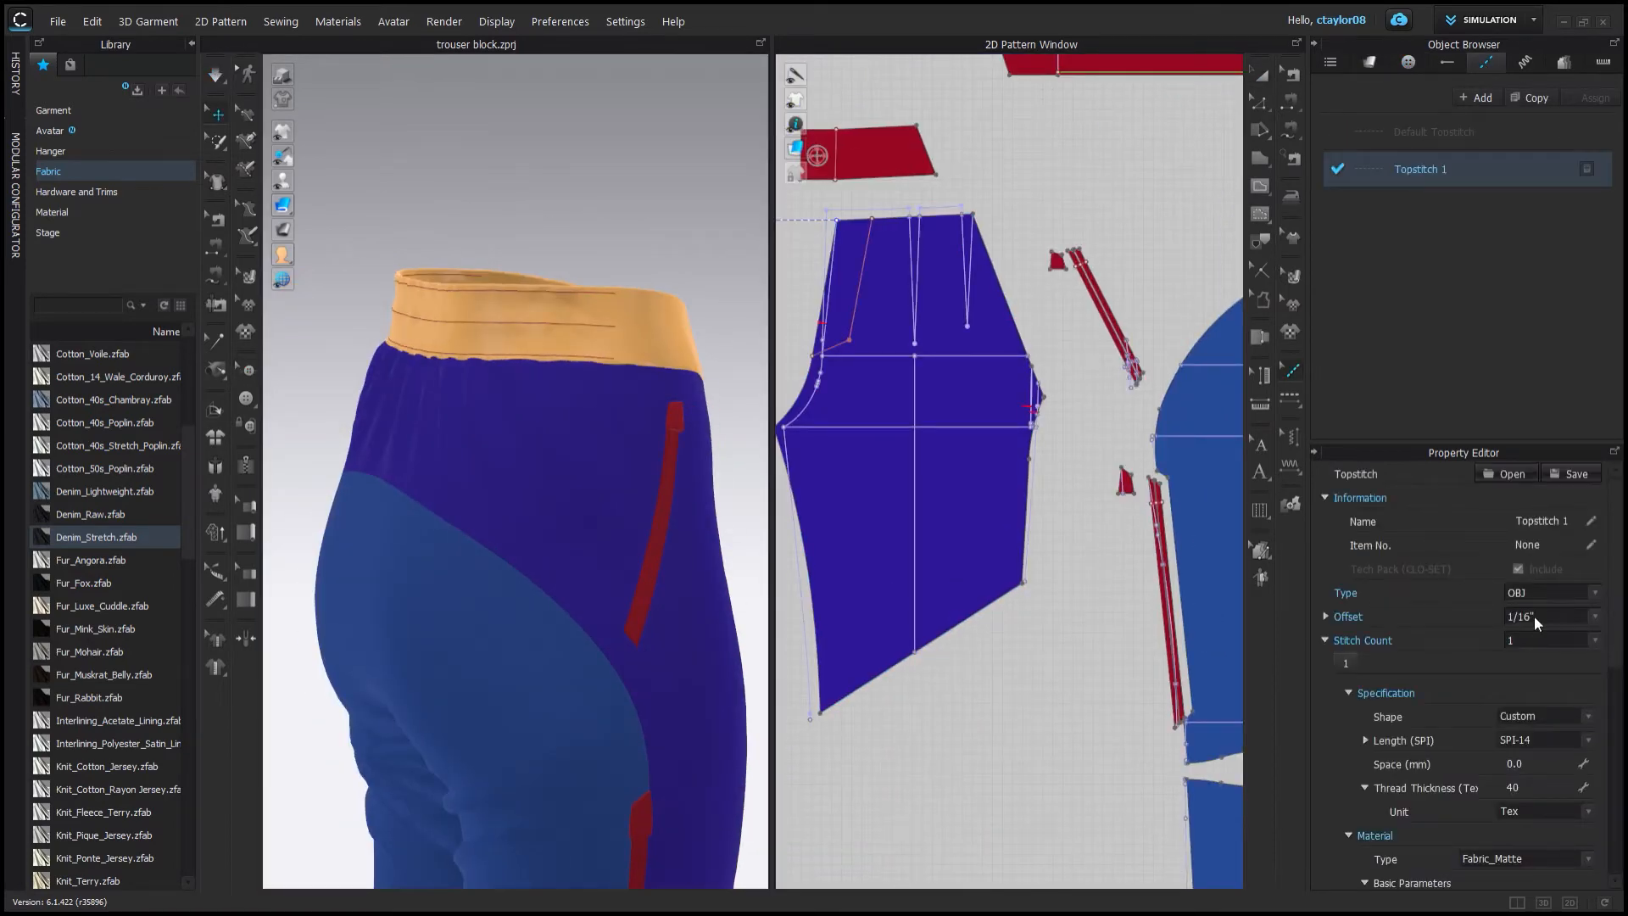
Apply the new topstitch along the curved seam between the upper and lower back panels.
{"action": "right_click_drag", "start_coordinate": [405, 714], "coordinate": [491, 712]}
{"action": "scroll", "coordinate": [1001, 517], "scroll_direction": "down", "scroll_amount": 3}
{"action": "scroll", "coordinate": [919, 356], "scroll_direction": "up", "scroll_amount": 4}
{"action": "left_click", "coordinate": [1290, 398]}
{"action": "left_click", "coordinate": [887, 389]}
{"action": "middle_click_drag", "start_coordinate": [1173, 334], "coordinate": [901, 414]}
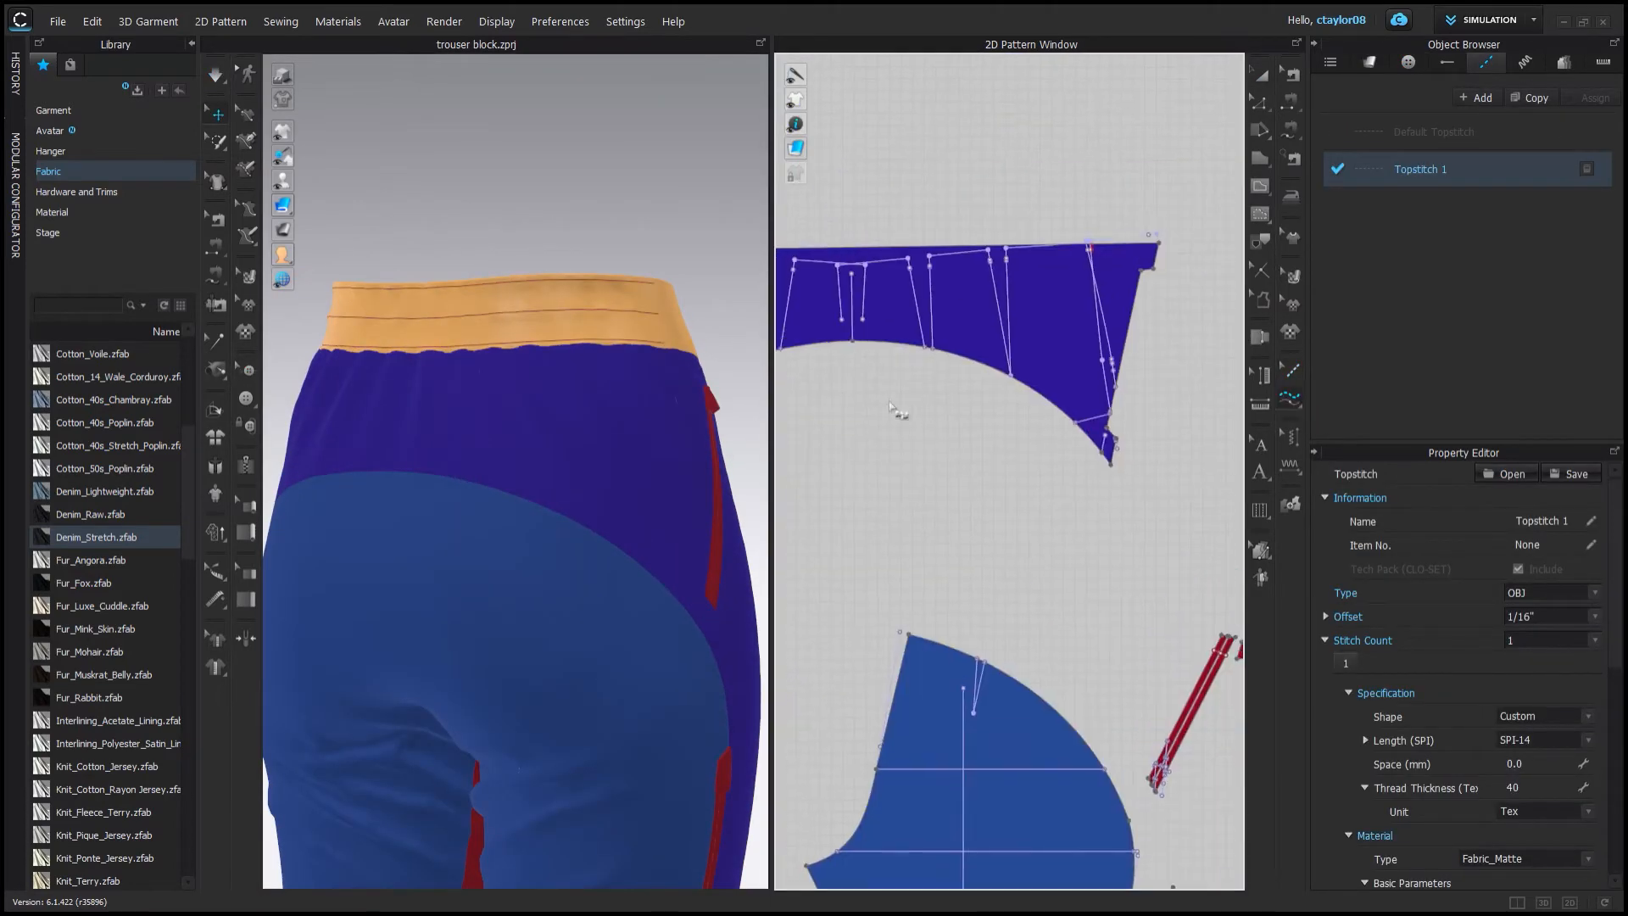
{"action": "left_click", "coordinate": [1110, 463]}
Set the selected seamline's 3D thickness to 0.5 mm.
{"action": "scroll", "coordinate": [555, 500], "scroll_direction": "up", "scroll_amount": 5}
{"action": "scroll", "coordinate": [517, 459], "scroll_direction": "down", "scroll_amount": 2}
{"action": "left_click", "coordinate": [218, 219]}
{"action": "scroll", "coordinate": [1000, 526], "scroll_direction": "down", "scroll_amount": 8}
{"action": "left_click_drag", "start_coordinate": [835, 432], "coordinate": [1150, 803]}
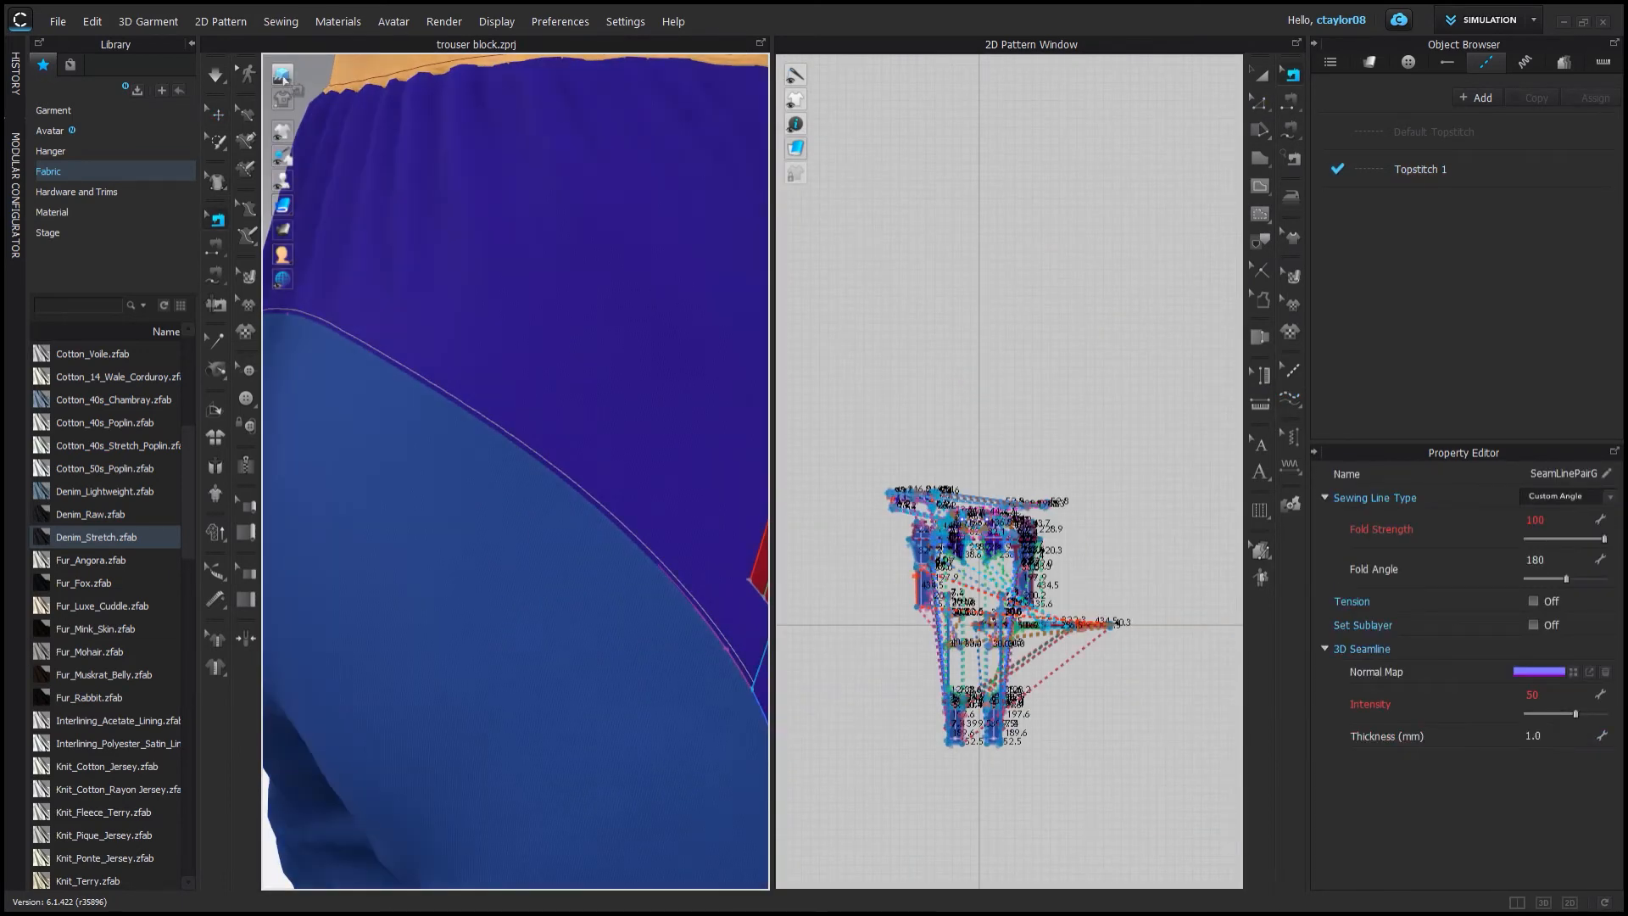
{"action": "right_click_drag", "start_coordinate": [461, 453], "coordinate": [461, 505]}
{"action": "scroll", "coordinate": [461, 505], "scroll_direction": "up", "scroll_amount": 1}
{"action": "left_click", "coordinate": [1556, 739]}
{"action": "type", "text": "0.5"}
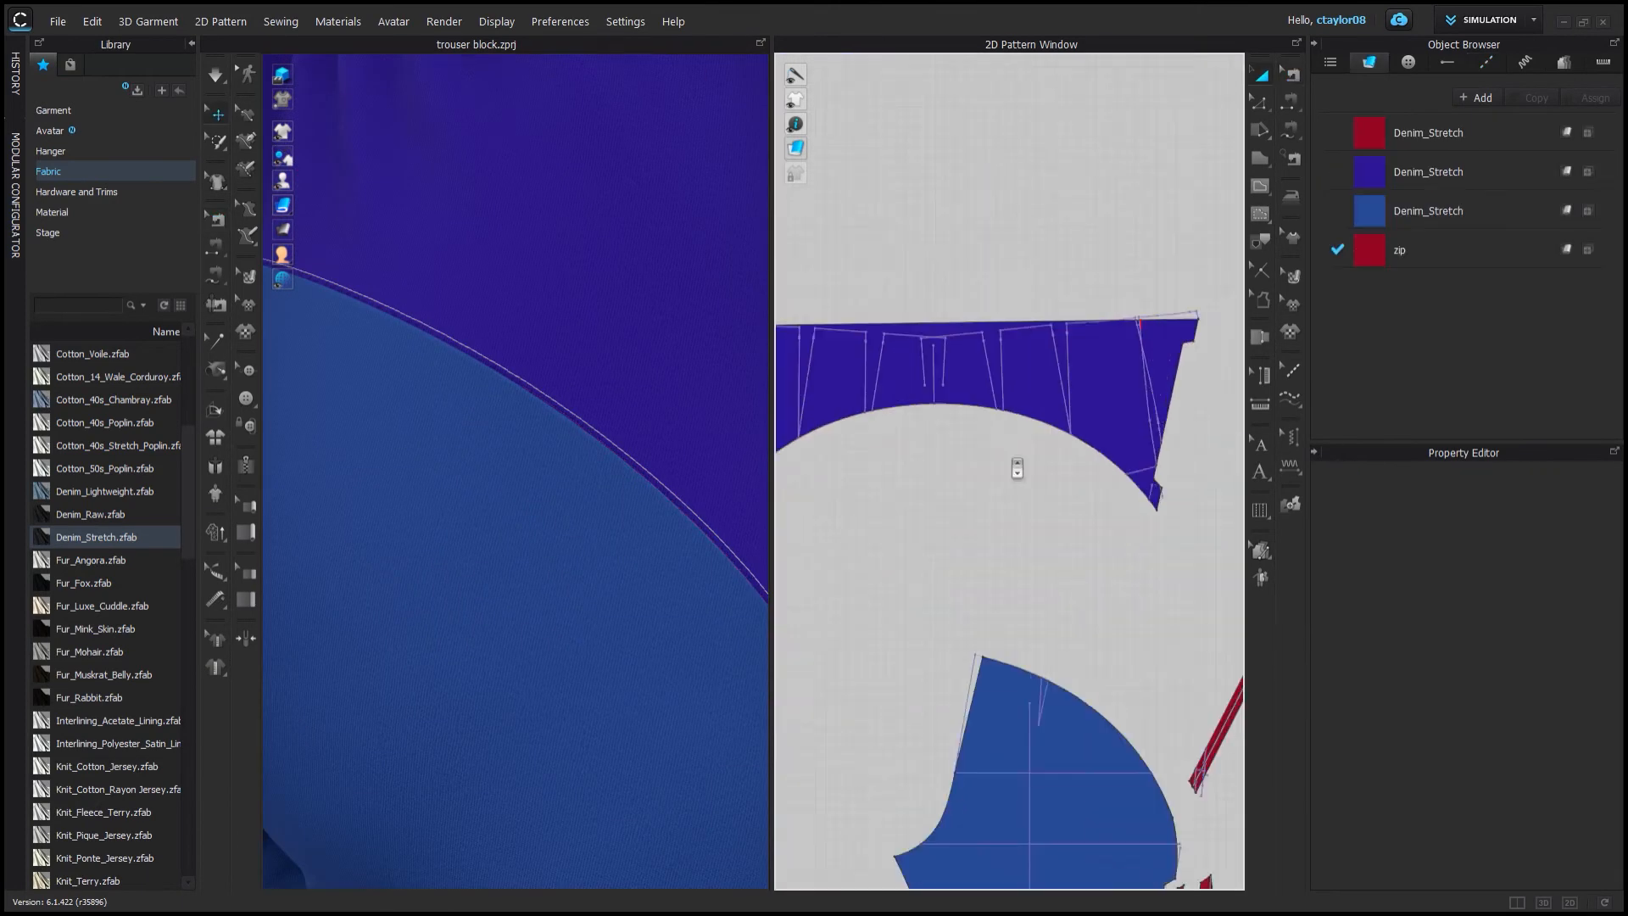
Turn on the topstitch's 3D option with a normal map intensity of 50.
{"action": "scroll", "coordinate": [1523, 700], "scroll_direction": "down", "scroll_amount": 2}
{"action": "scroll", "coordinate": [1532, 740], "scroll_direction": "down", "scroll_amount": 8}
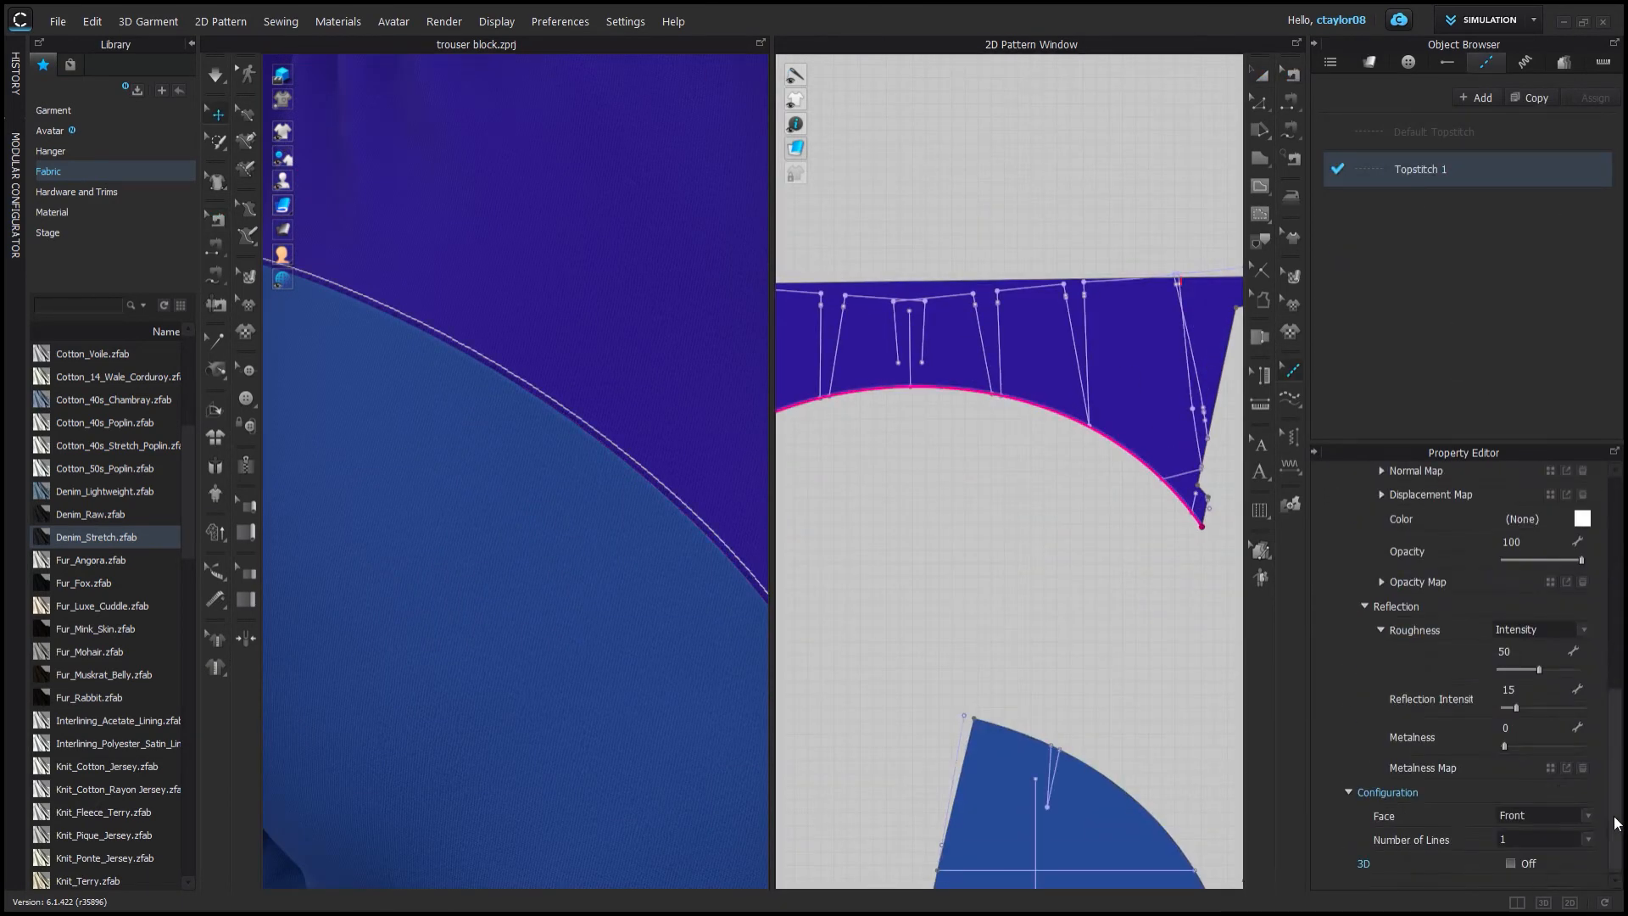
{"action": "left_click", "coordinate": [1540, 823]}
{"action": "type", "text": "50"}
{"action": "key", "text": "Return"}
{"action": "right_click_drag", "start_coordinate": [508, 458], "coordinate": [579, 408]}
{"action": "scroll", "coordinate": [579, 408], "scroll_direction": "down", "scroll_amount": 2}
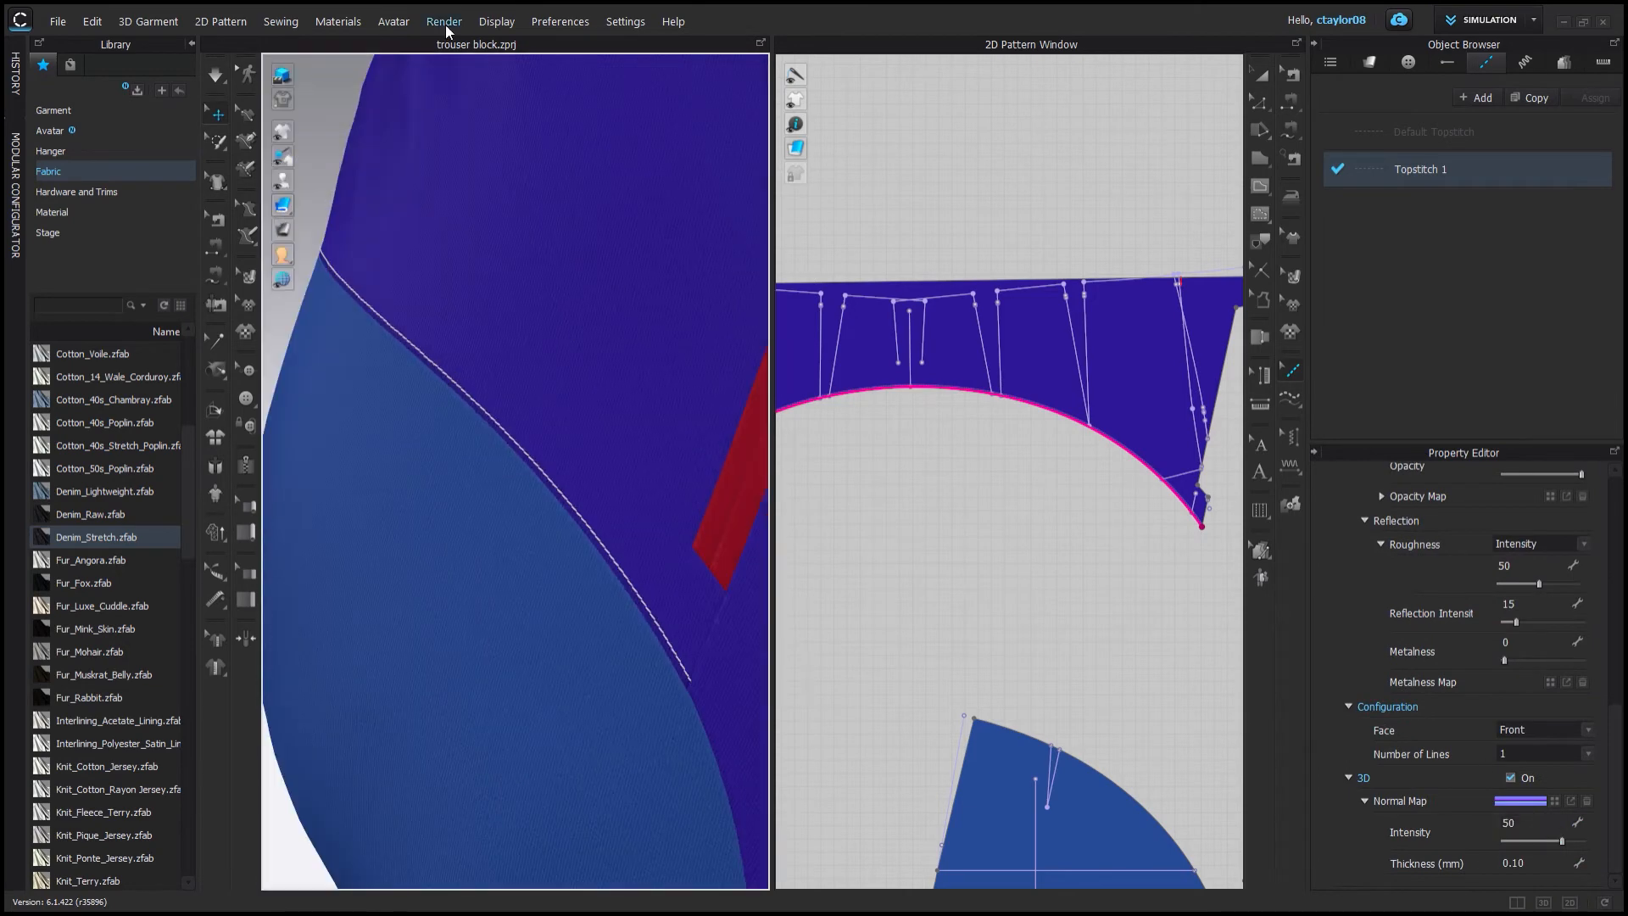
Open the render view, start rendering, and set the topstitch's 3D thickness to 1 mm.
{"action": "left_click", "coordinate": [445, 23]}
{"action": "left_click", "coordinate": [458, 44]}
{"action": "left_click", "coordinate": [1259, 79]}
{"action": "left_click", "coordinate": [1536, 863]}
{"action": "type", "text": "1."}
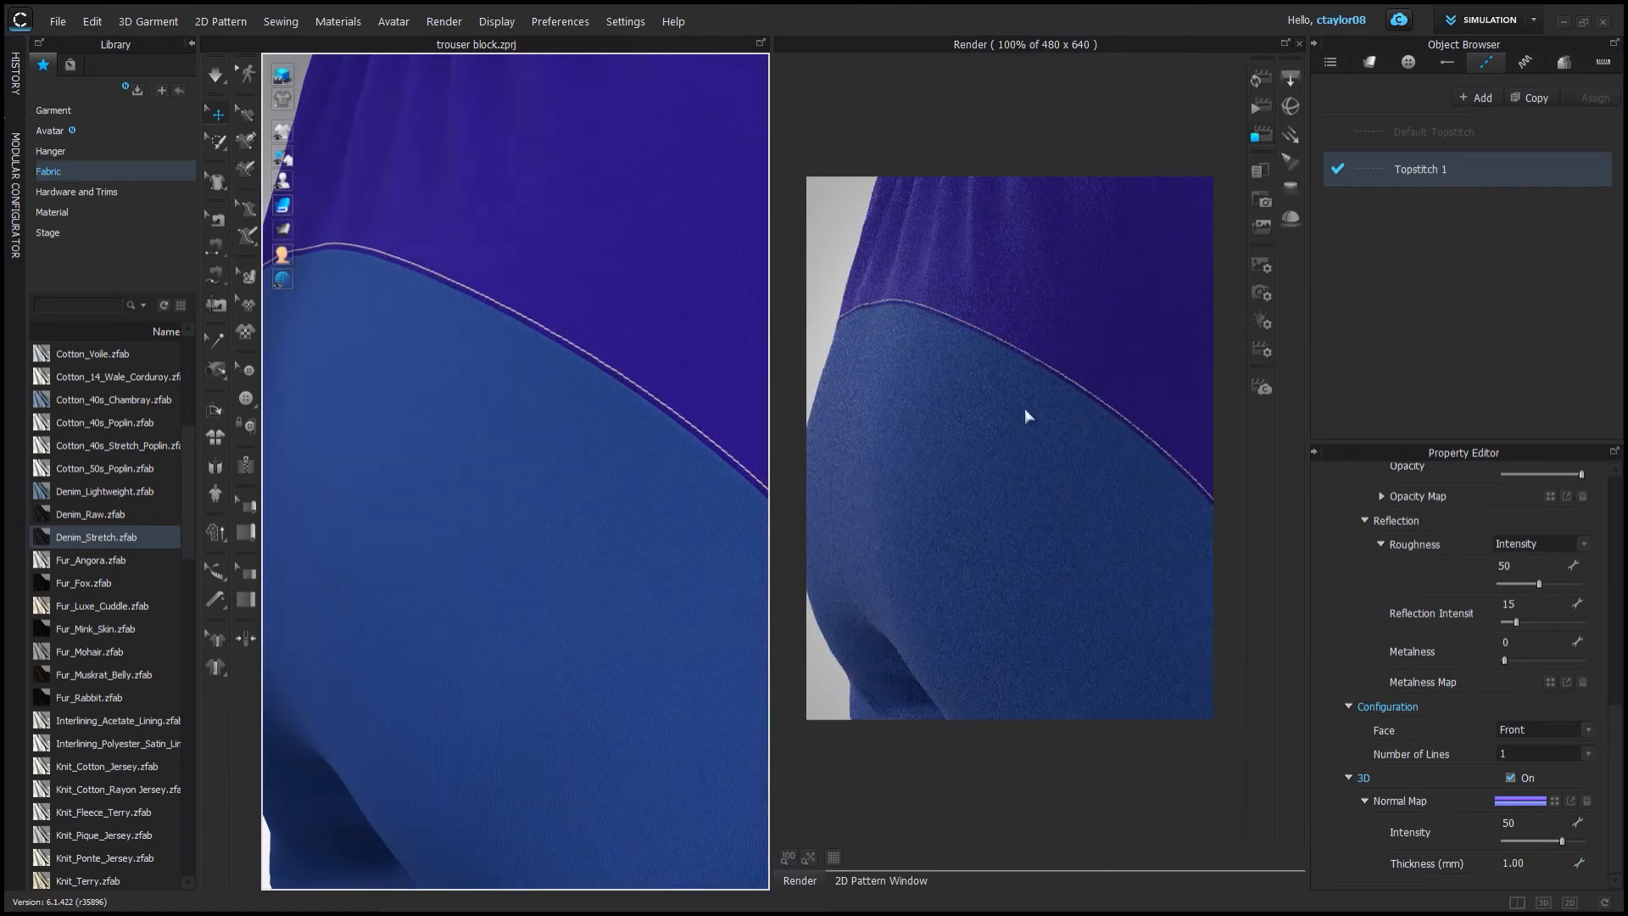
Lower the topstitch's normal map intensity to 20 and re-render to compare.
{"action": "scroll", "coordinate": [1551, 639], "scroll_direction": "up", "scroll_amount": 8}
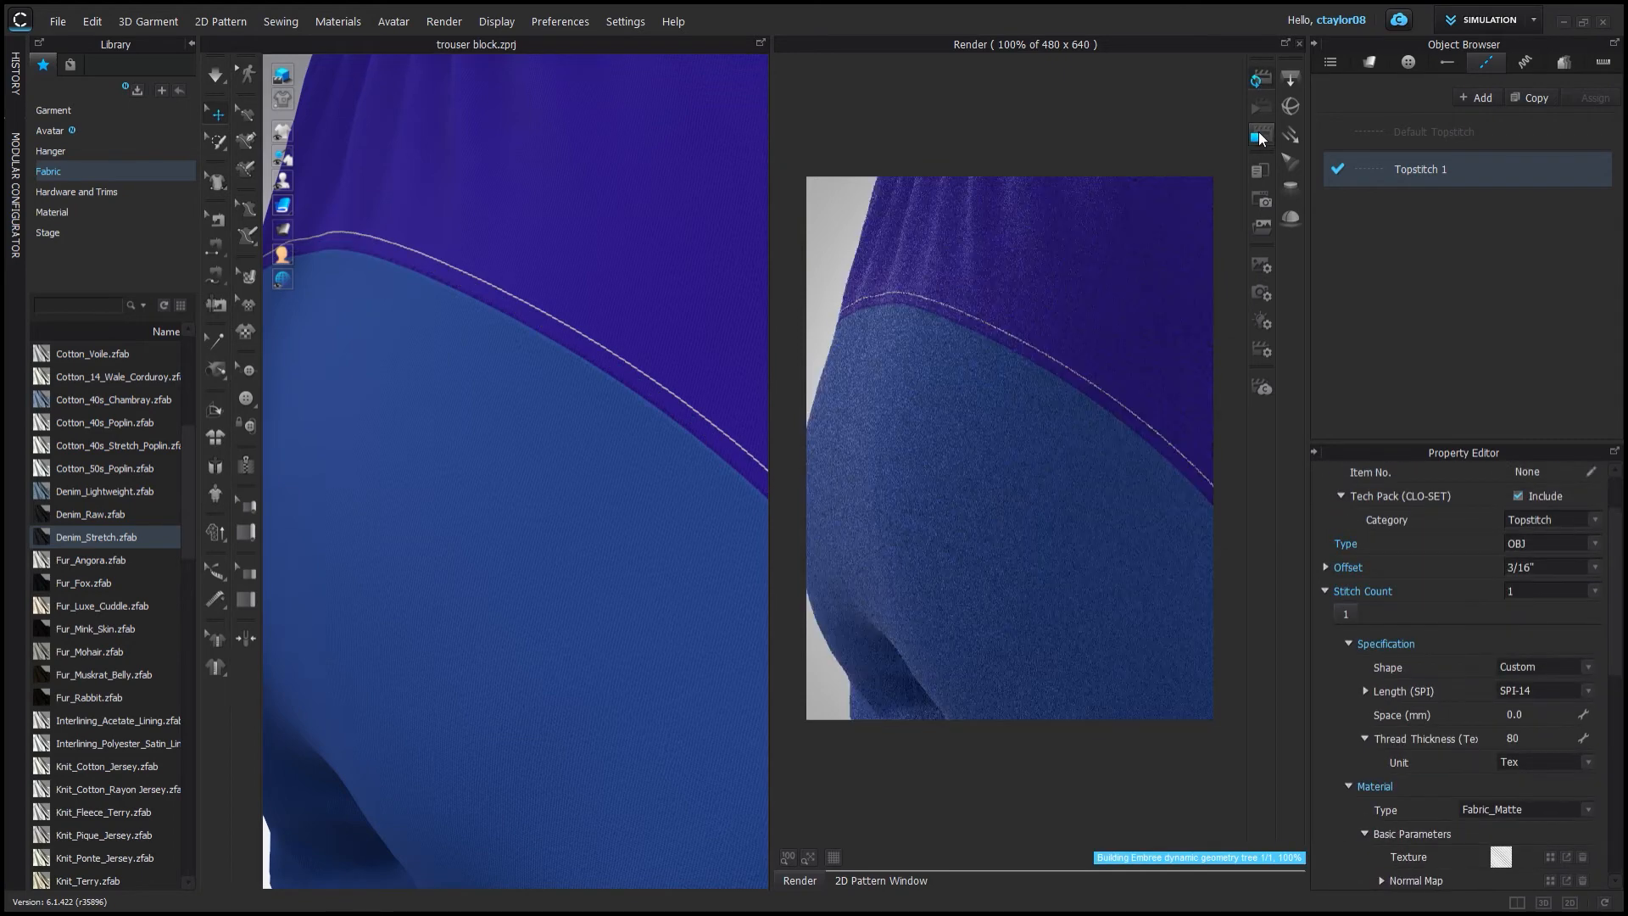
{"action": "left_click", "coordinate": [674, 352]}
{"action": "left_click", "coordinate": [1485, 62]}
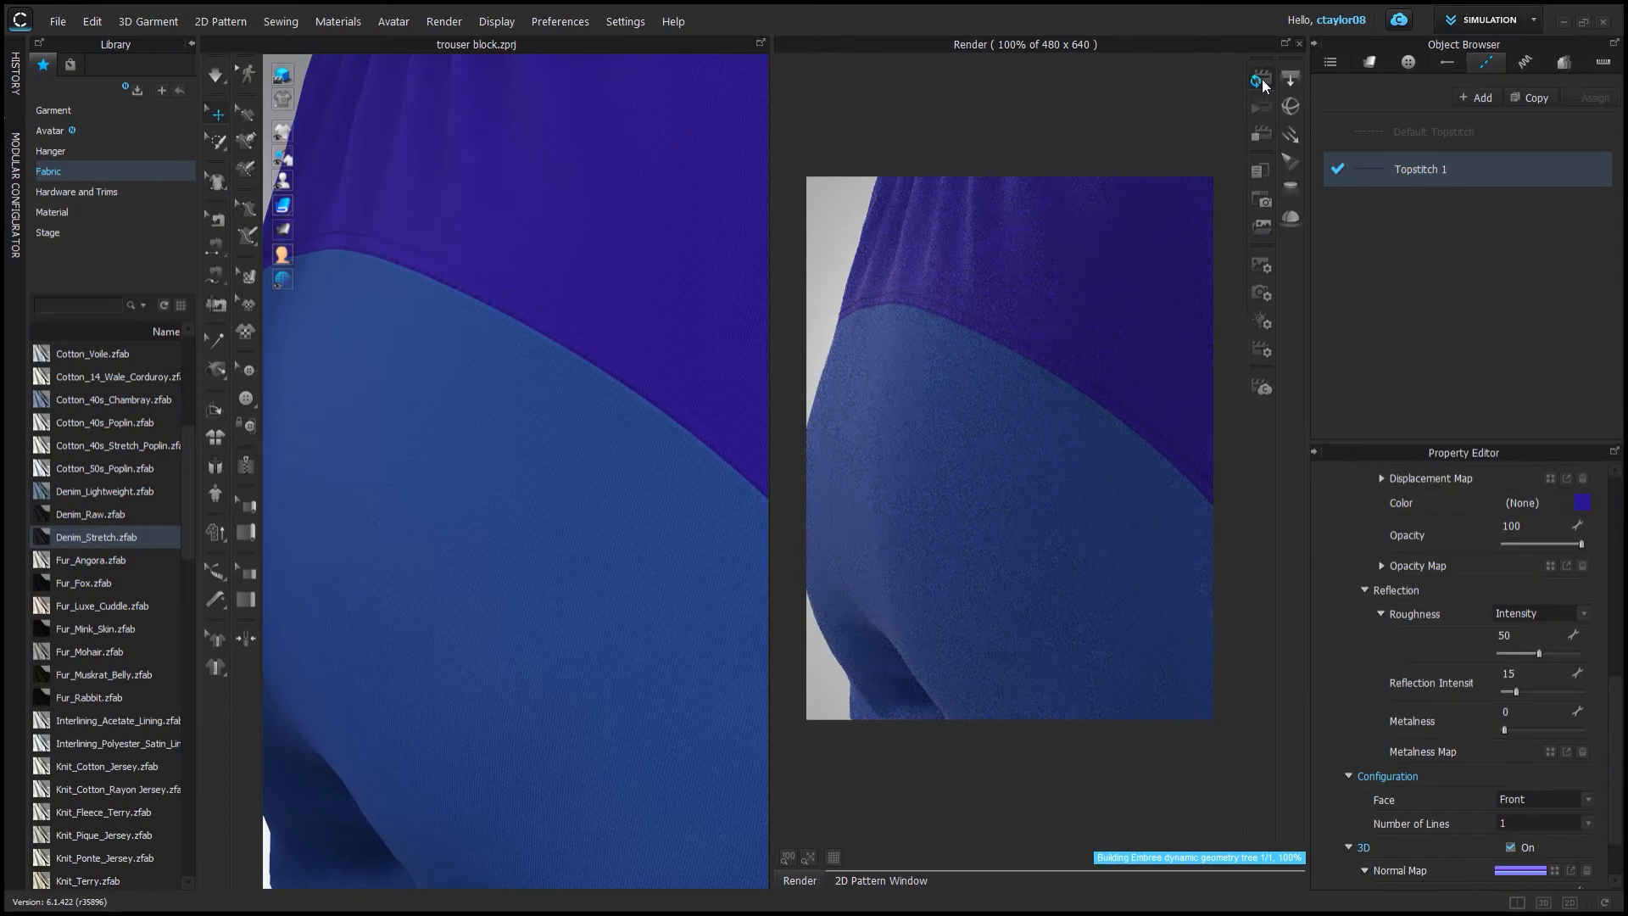
{"action": "scroll", "coordinate": [1551, 763], "scroll_direction": "down", "scroll_amount": 1}
{"action": "double_click", "coordinate": [1554, 819]}
{"action": "left_click", "coordinate": [1261, 135]}
{"action": "left_click", "coordinate": [1260, 79]}
{"action": "scroll", "coordinate": [679, 297], "scroll_direction": "up", "scroll_amount": 4}
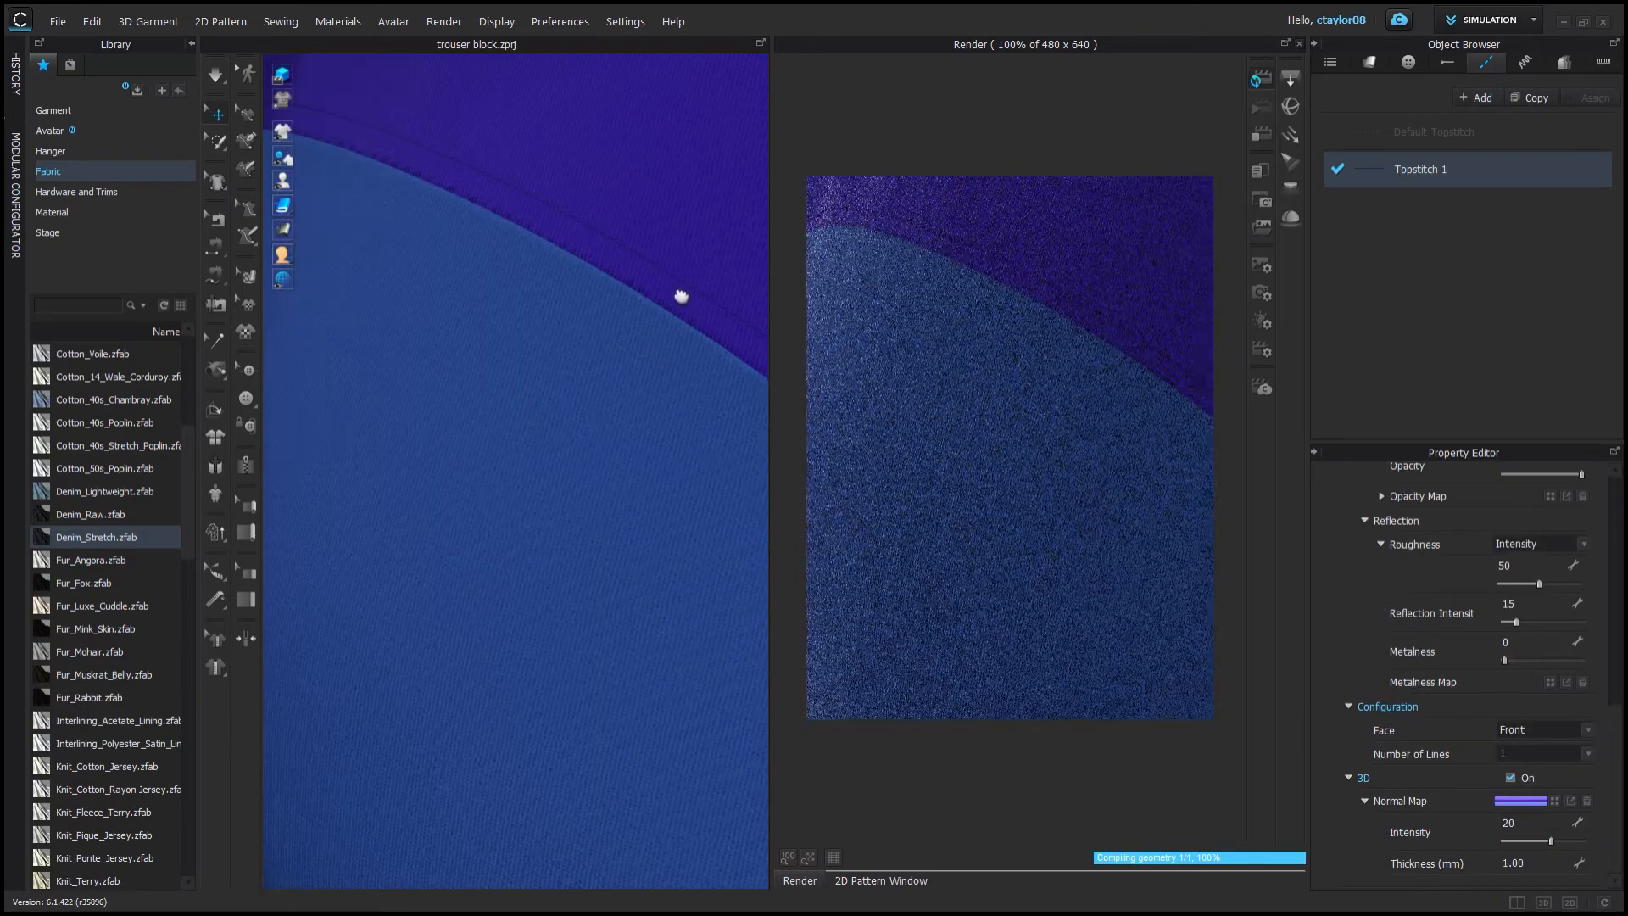
Set the topstitch's normal map intensity to 100 and 3D thickness to 1.5 mm, re-rendering.
{"action": "right_click_drag", "start_coordinate": [679, 298], "coordinate": [619, 414]}
{"action": "double_click", "coordinate": [1547, 864]}
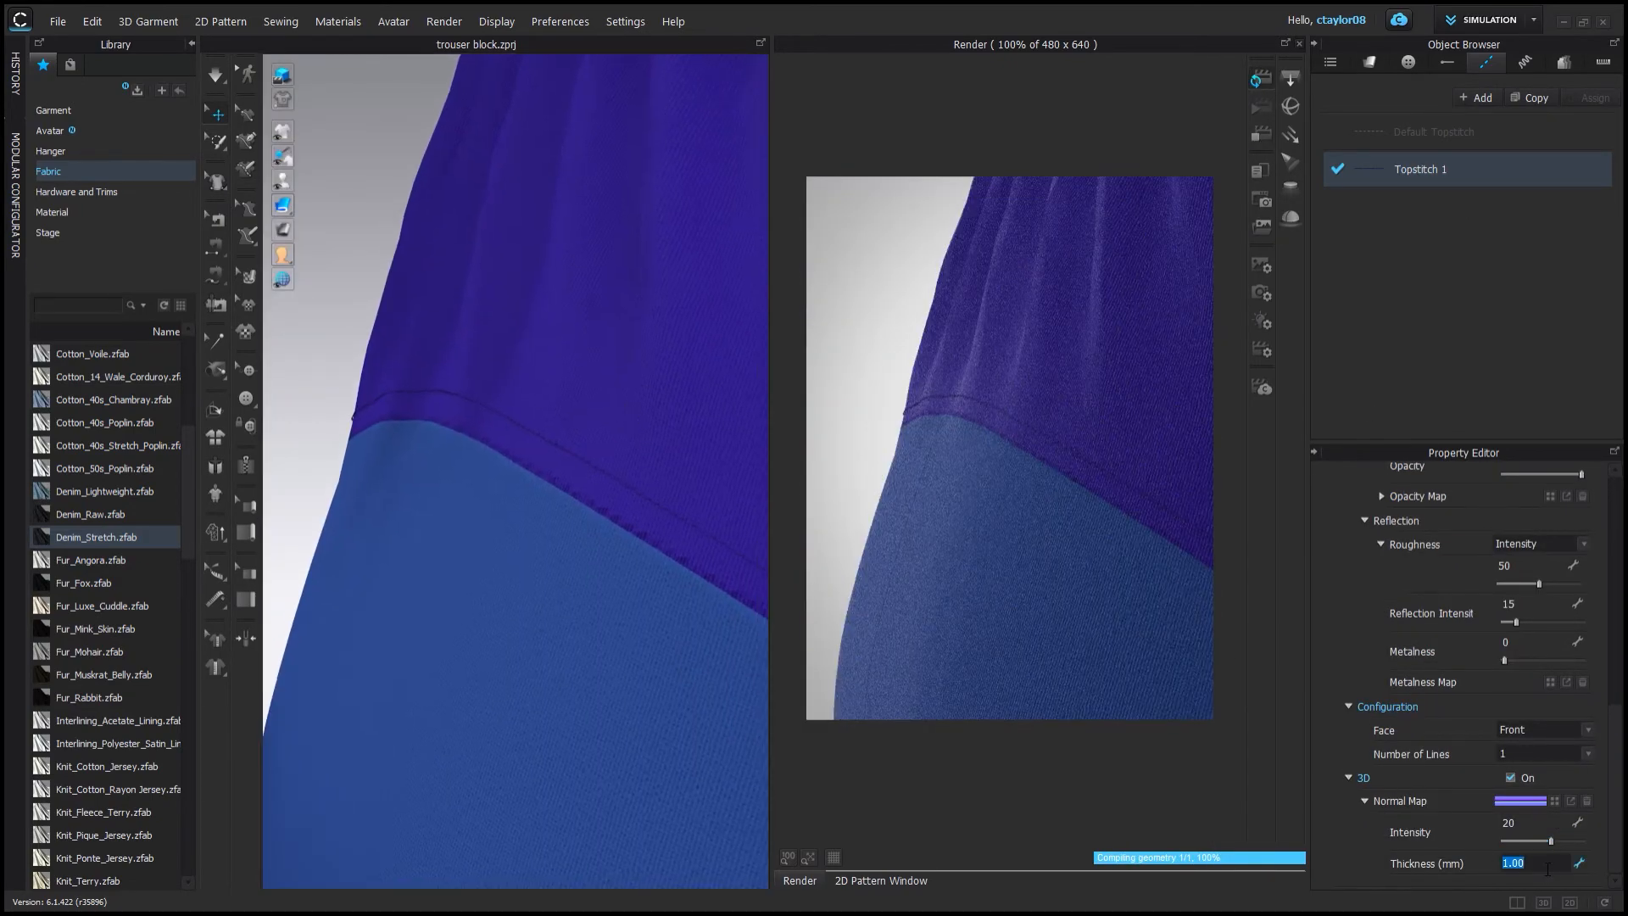
{"action": "left_click", "coordinate": [1261, 79]}
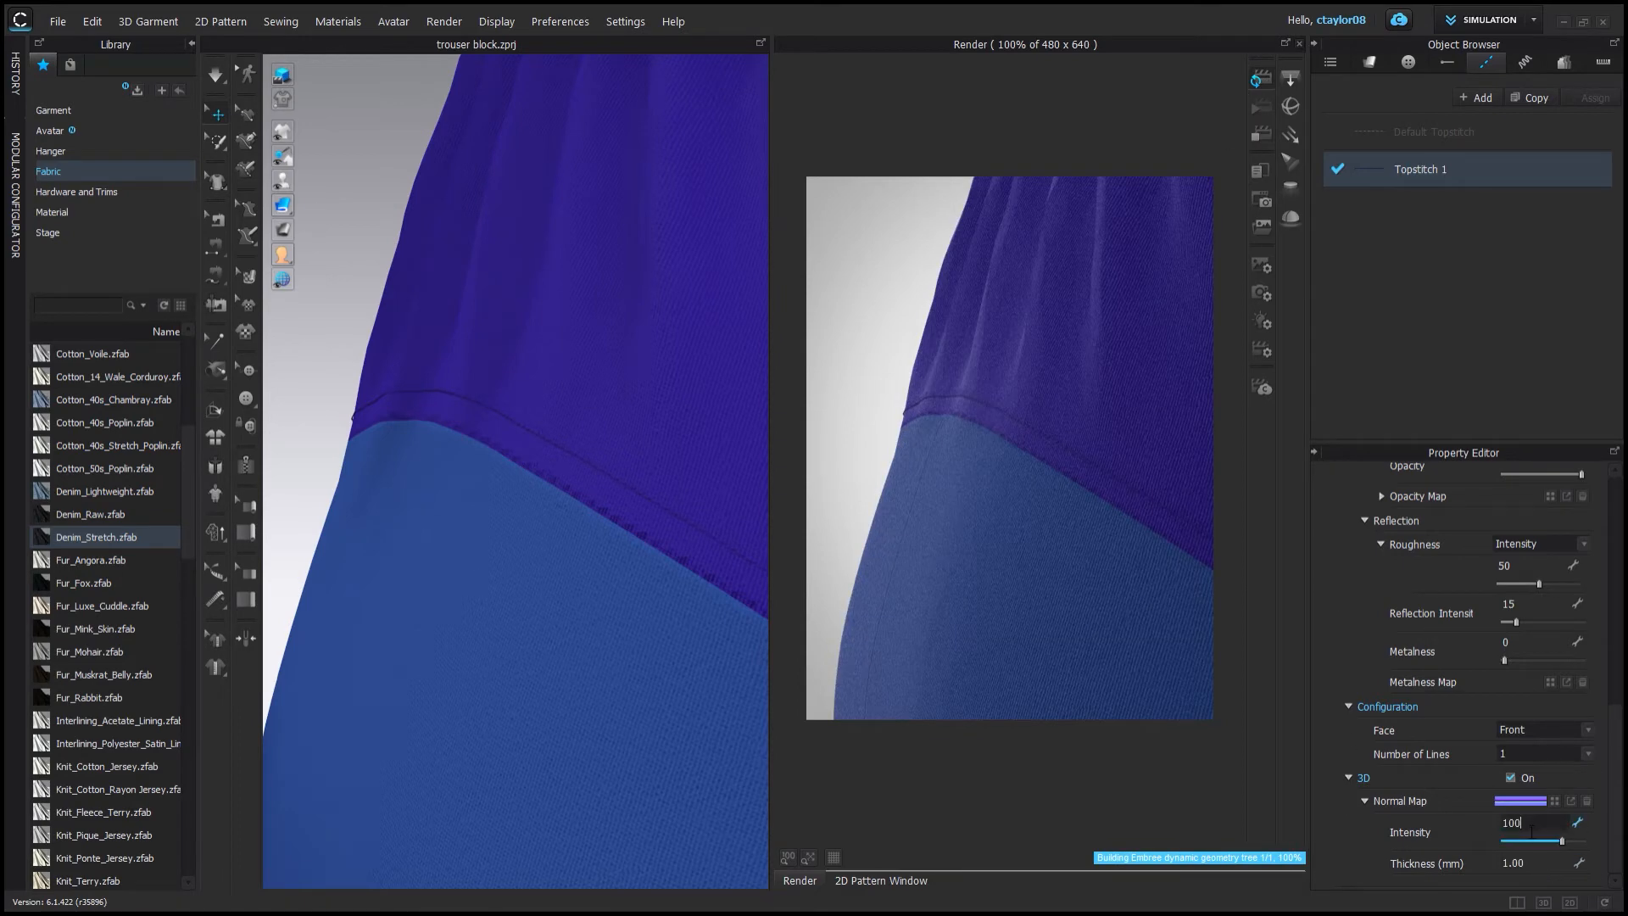
{"action": "left_click", "coordinate": [1258, 135]}
{"action": "left_click", "coordinate": [1255, 74]}
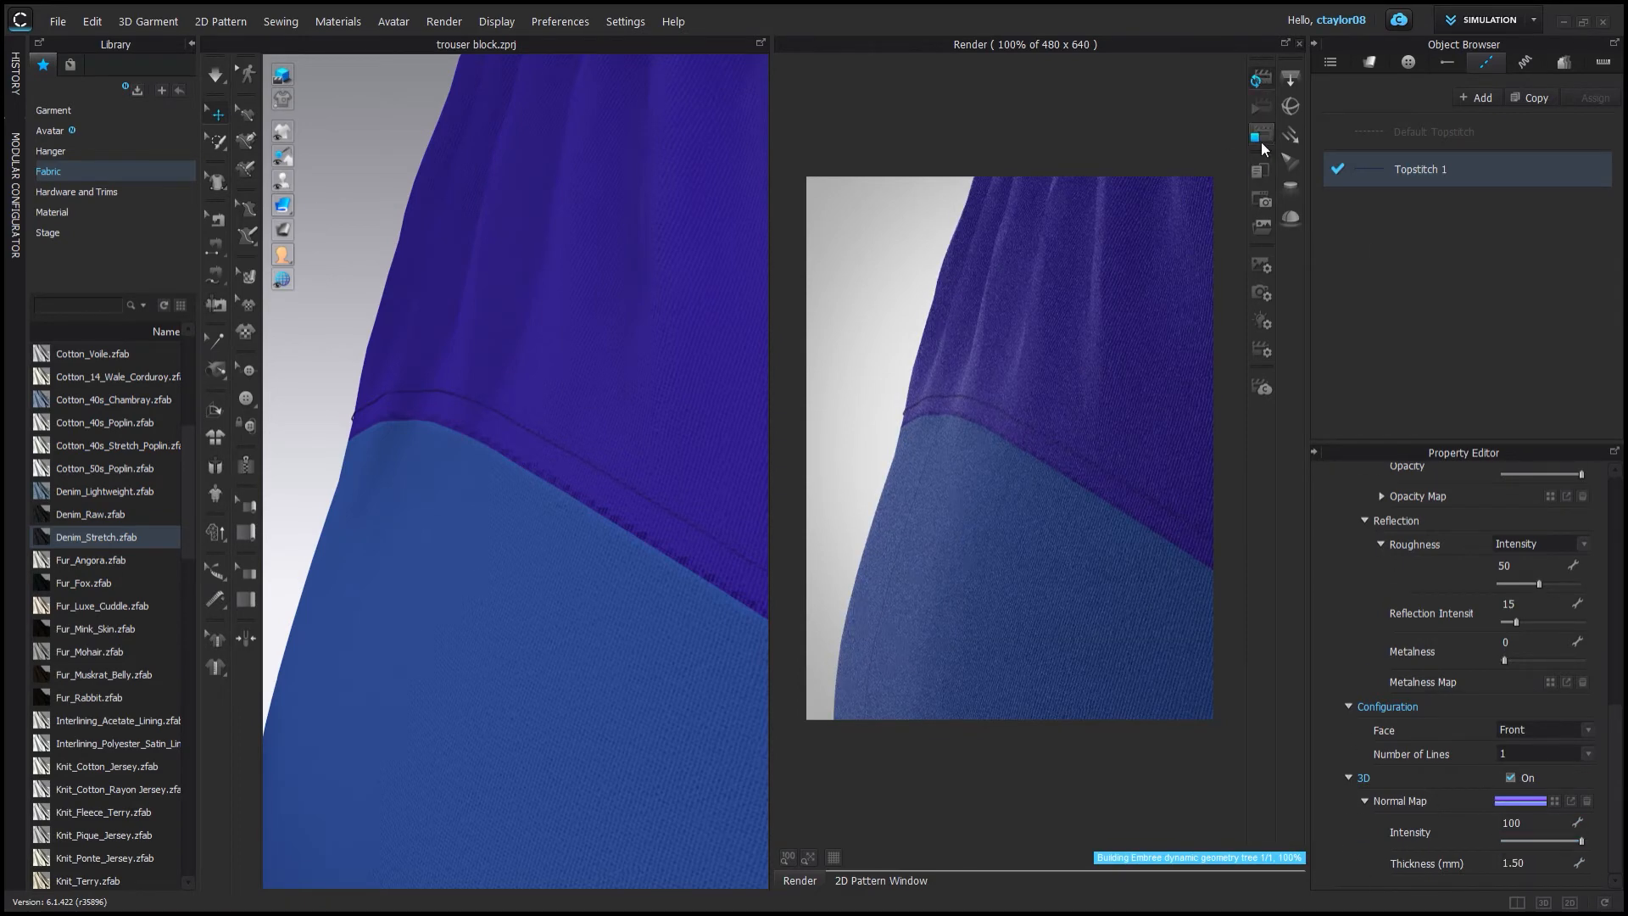
Set the topstitch to two lines 1/8 inch apart with 0.5 mm 3D thickness and re-render.
{"action": "left_click", "coordinate": [1261, 137]}
{"action": "left_click", "coordinate": [1258, 80]}
{"action": "left_click", "coordinate": [1251, 129]}
{"action": "left_click", "coordinate": [1263, 79]}
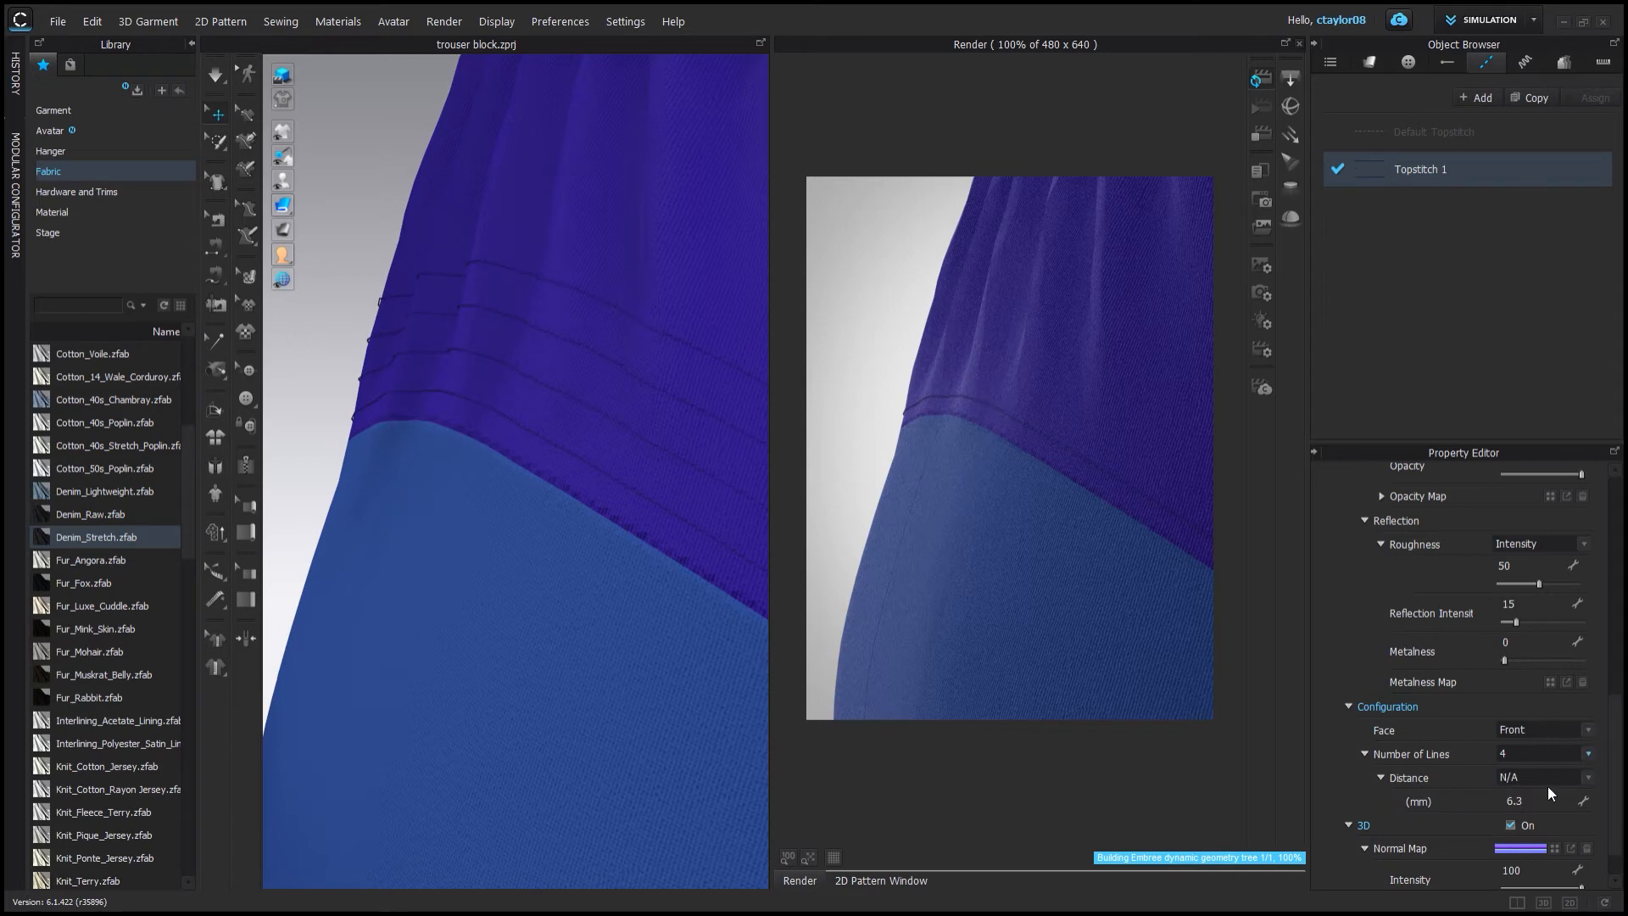
{"action": "scroll", "coordinate": [1548, 786], "scroll_direction": "up", "scroll_amount": 10}
{"action": "scroll", "coordinate": [1596, 701], "scroll_direction": "down", "scroll_amount": 10}
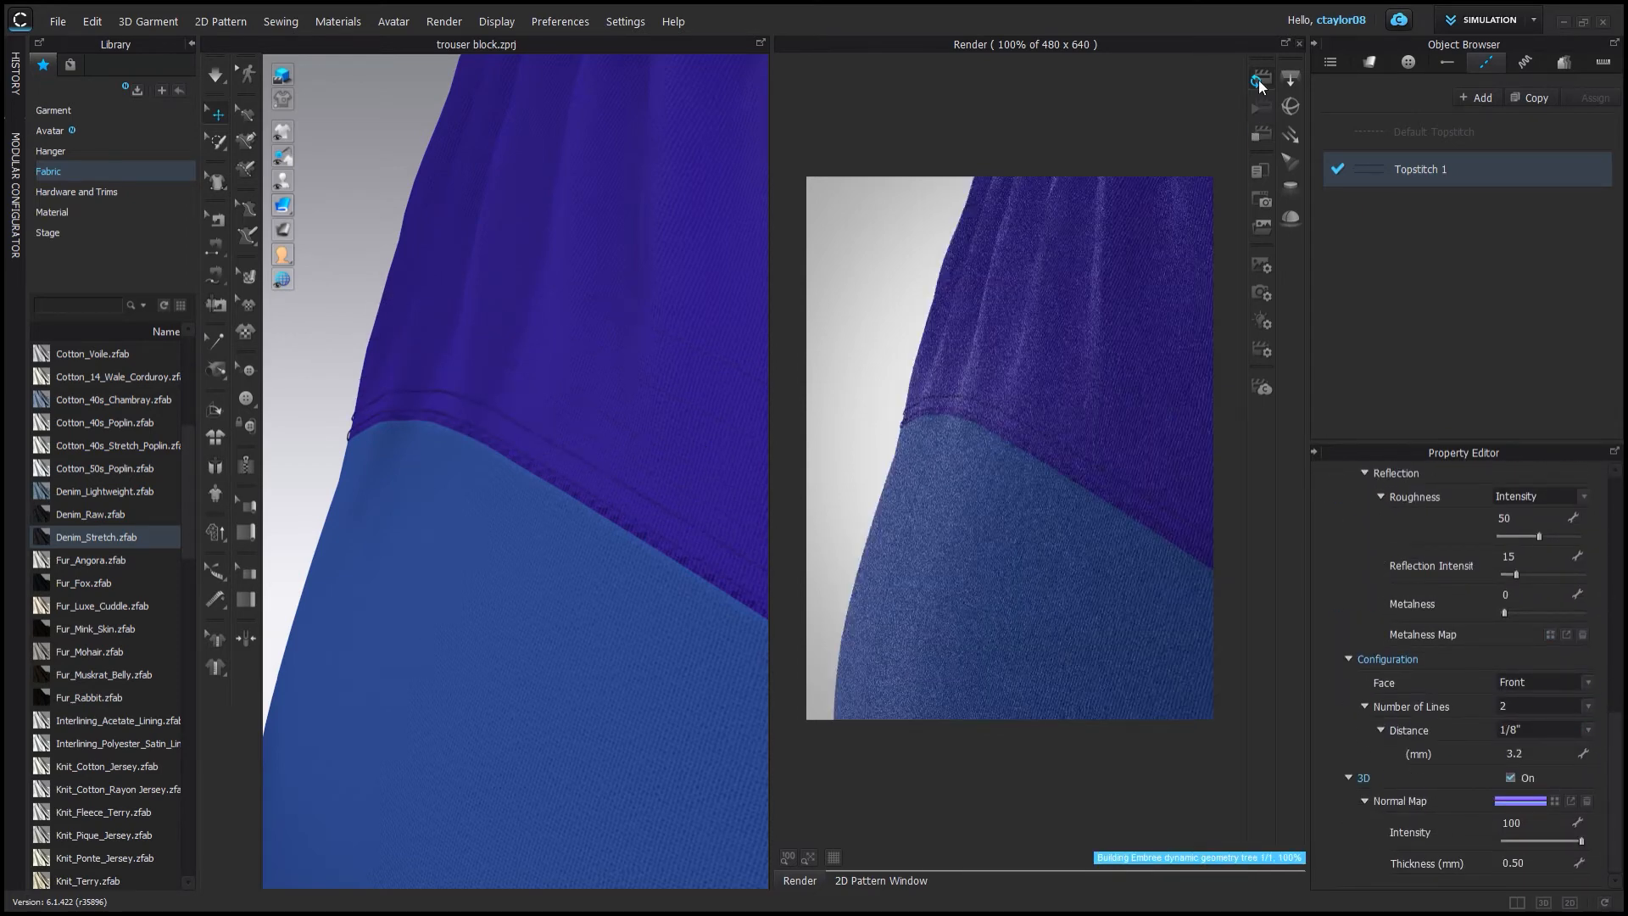
{"action": "scroll", "coordinate": [516, 551], "scroll_direction": "down", "scroll_amount": 5}
{"action": "scroll", "coordinate": [1553, 607], "scroll_direction": "up", "scroll_amount": 6}
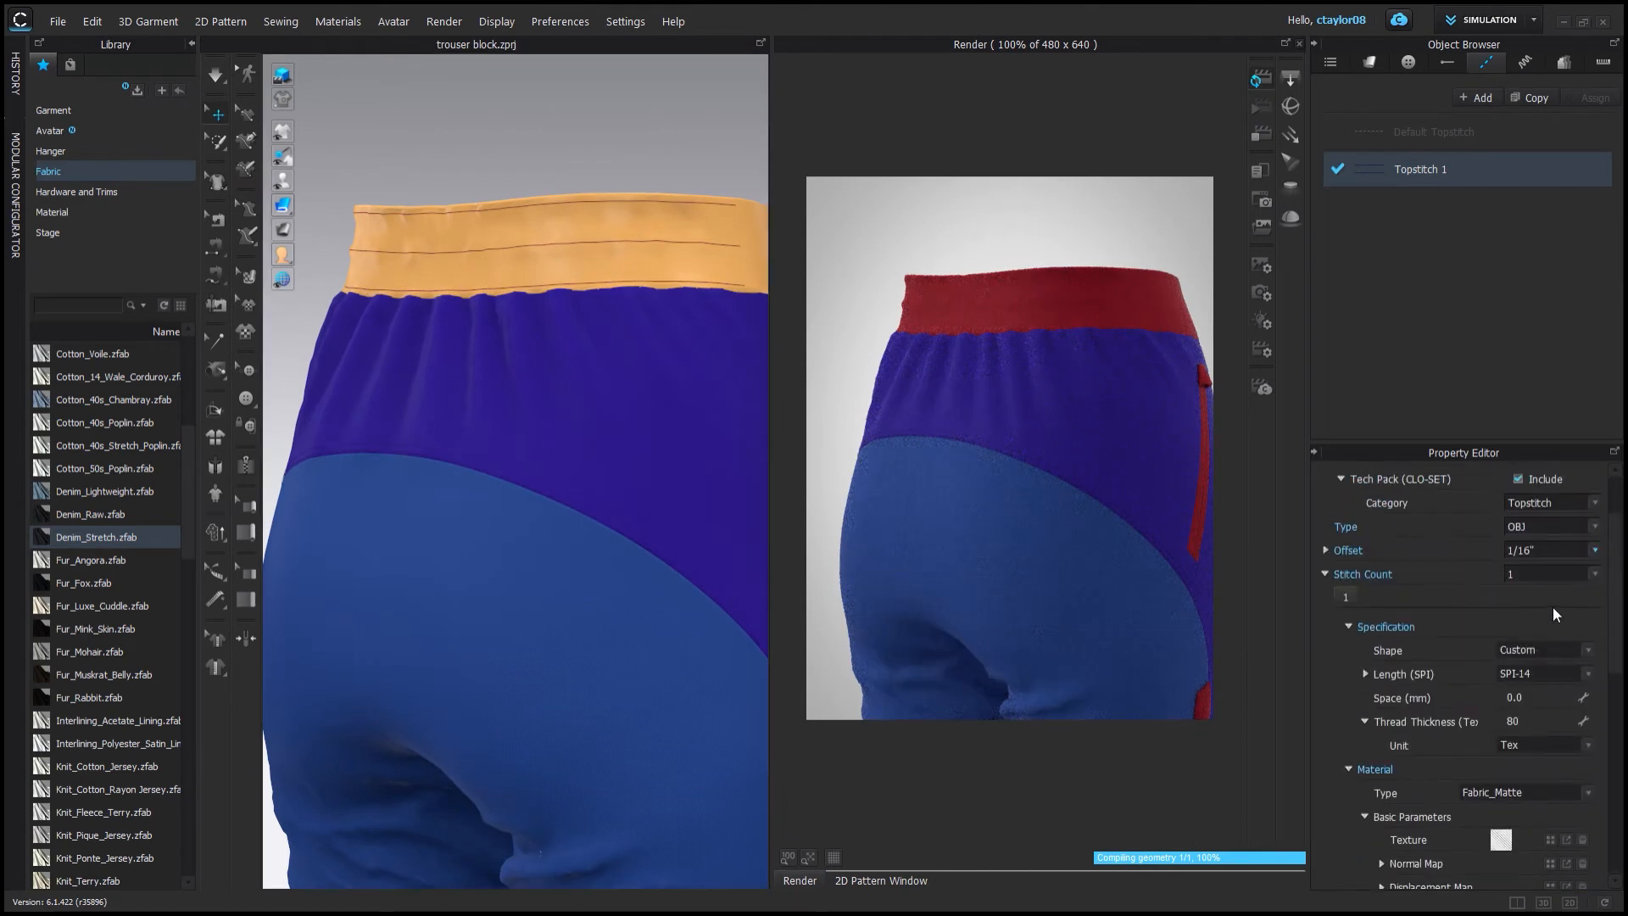
Rename the topstitch colour 1 double and make a copy of it.
{"action": "left_click", "coordinate": [1553, 607]}
{"action": "left_click", "coordinate": [1261, 134]}
{"action": "scroll", "coordinate": [664, 607], "scroll_direction": "down", "scroll_amount": 5}
{"action": "right_click_drag", "start_coordinate": [664, 606], "coordinate": [629, 503]}
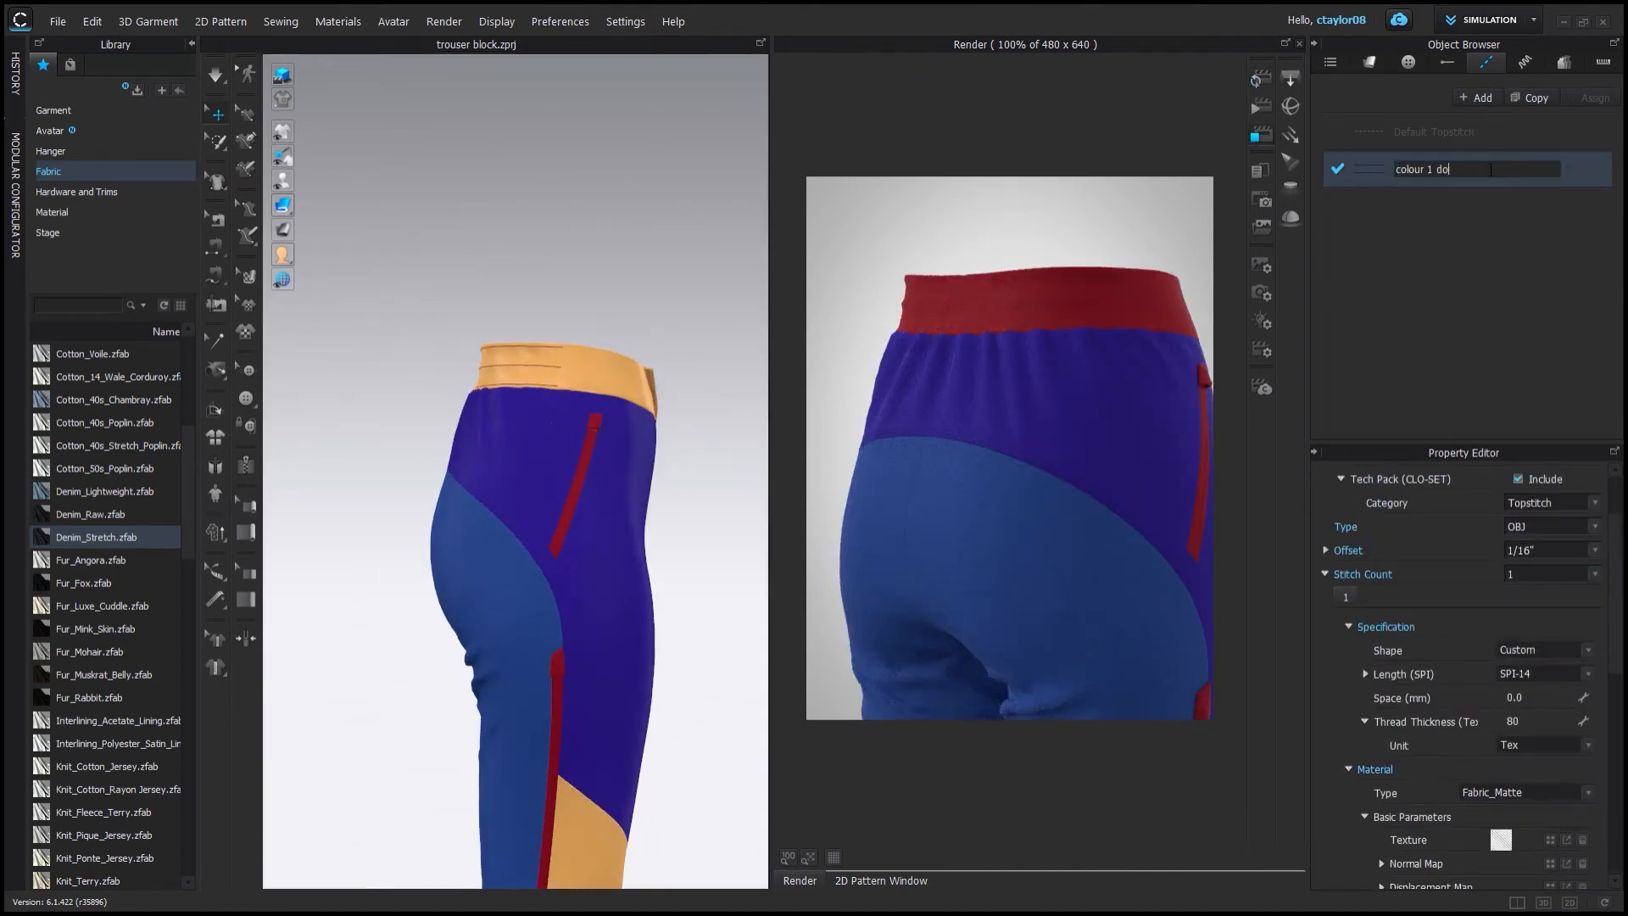
{"action": "left_click", "coordinate": [1530, 98]}
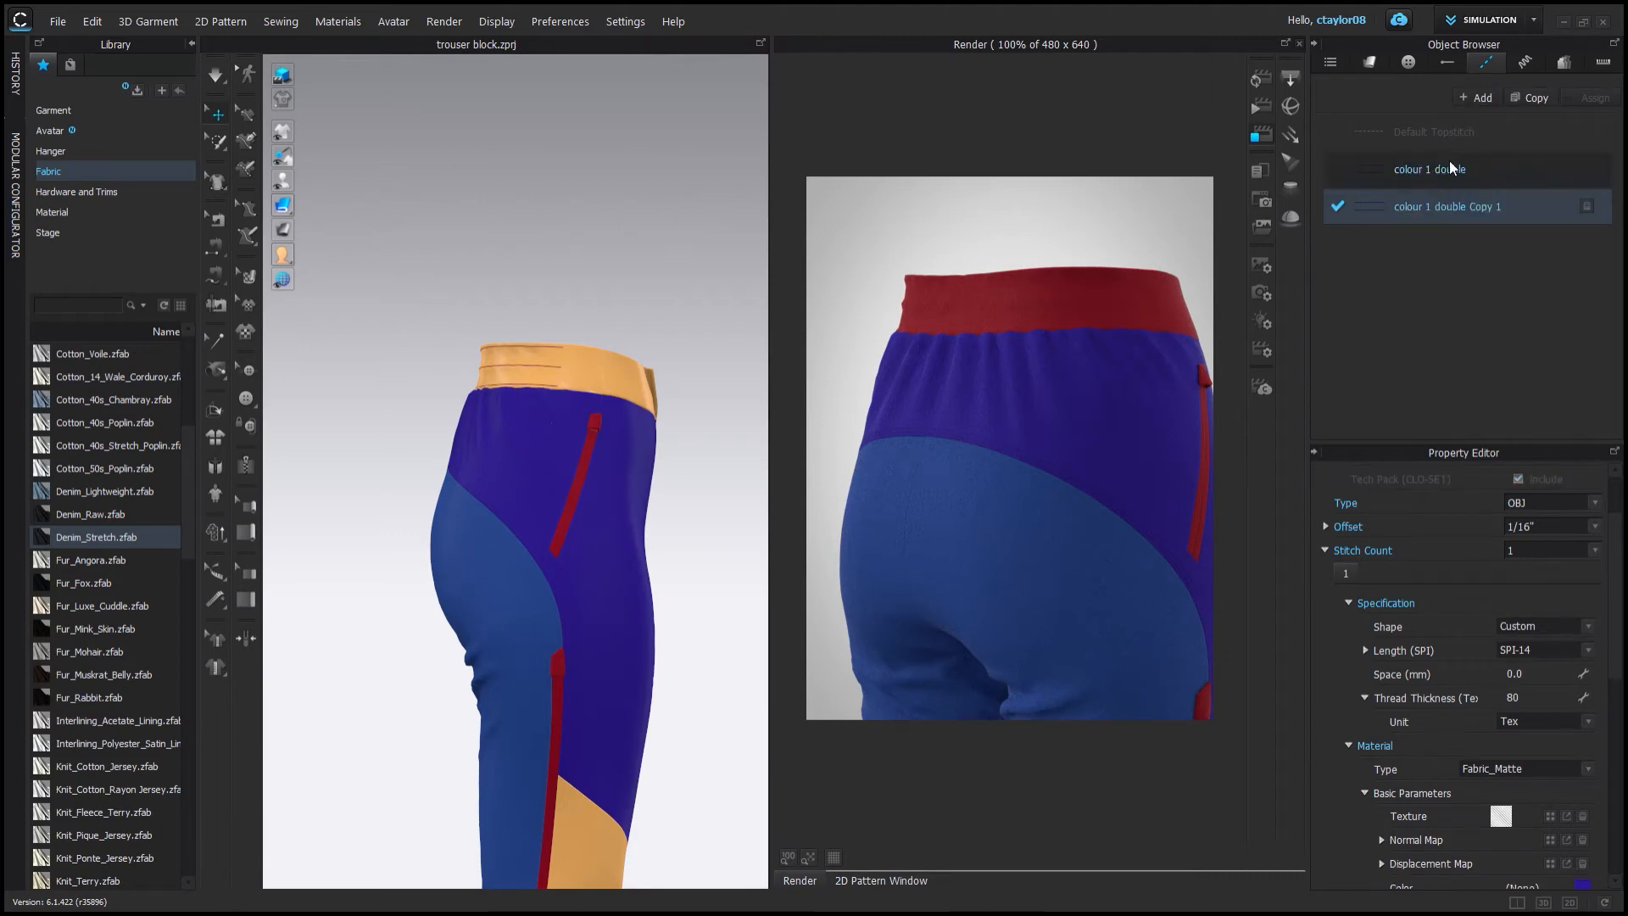
Rename the copy colour 1 single edge and assign it to the topstitch on the front panel's side edge.
{"action": "scroll", "coordinate": [1467, 644], "scroll_direction": "down", "scroll_amount": 5}
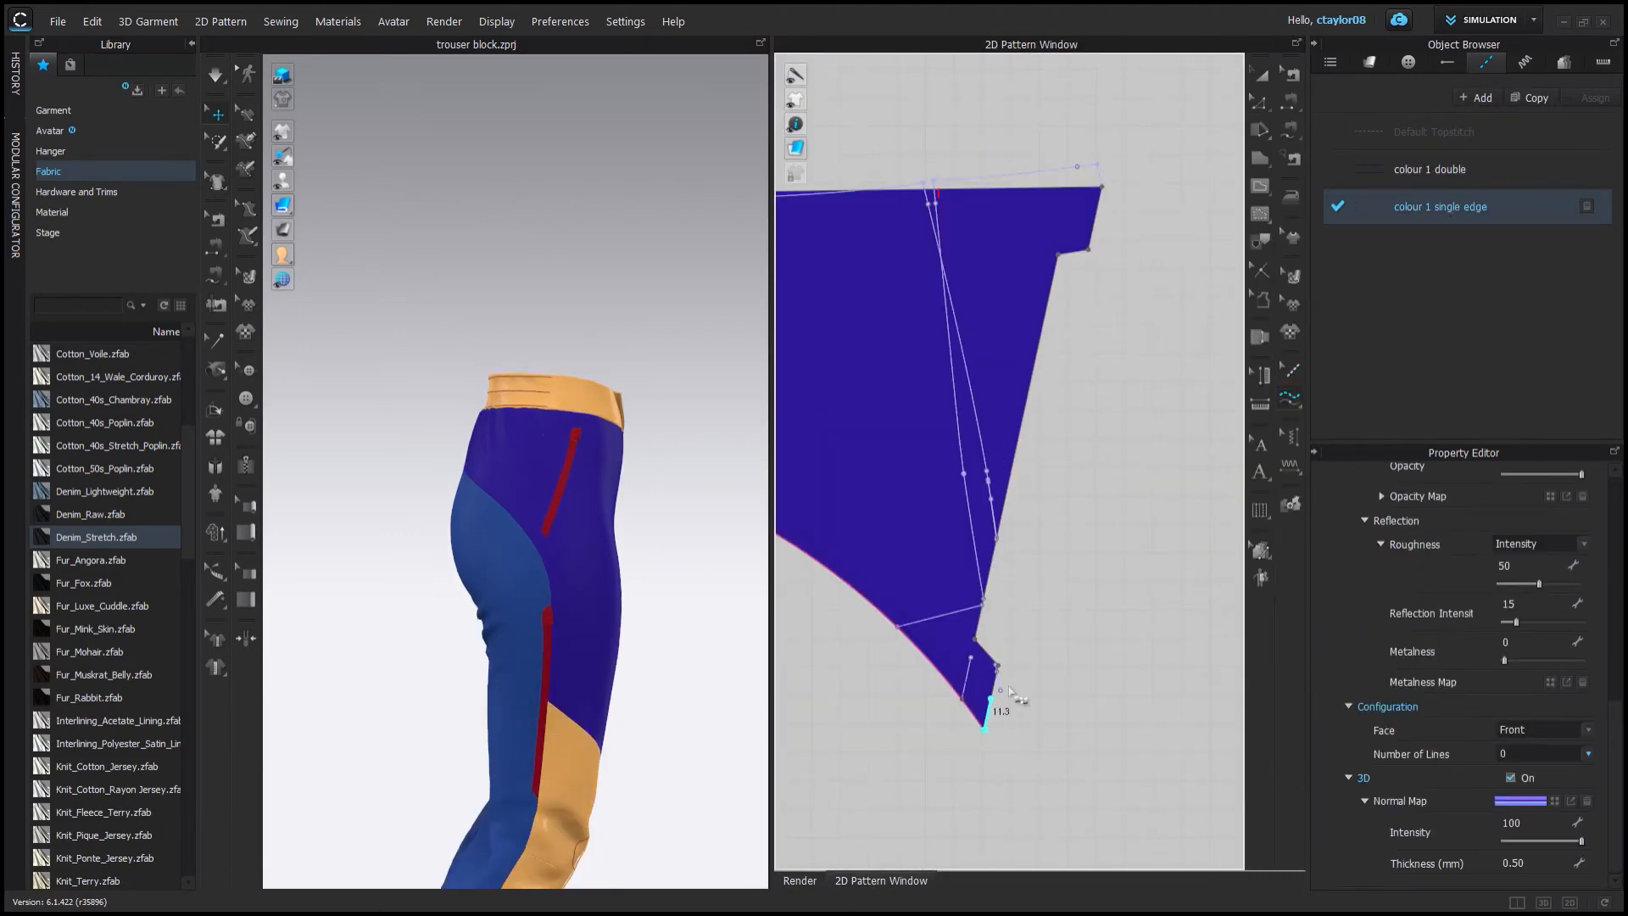
{"action": "left_click", "coordinate": [999, 665]}
{"action": "left_click", "coordinate": [998, 665]}
{"action": "left_click", "coordinate": [1101, 186]}
{"action": "scroll", "coordinate": [568, 504], "scroll_direction": "up", "scroll_amount": 8}
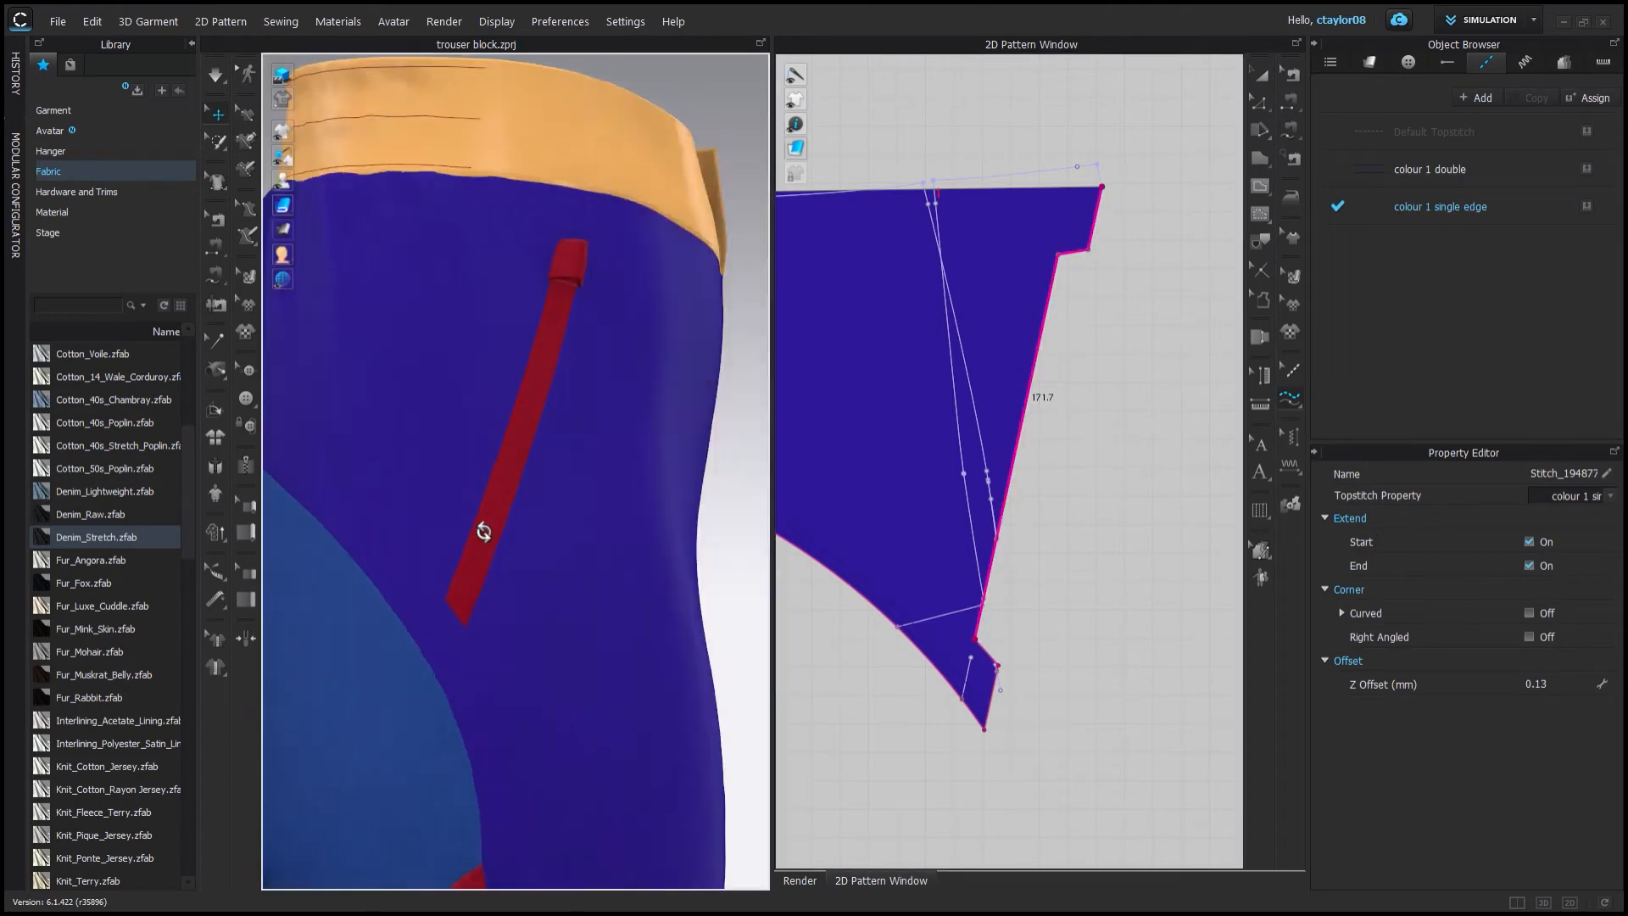
Set the colour 1 single edge topstitch to a 1/16 inch offset with one stitch line.
{"action": "right_click_drag", "start_coordinate": [480, 531], "coordinate": [697, 461]}
{"action": "scroll", "coordinate": [697, 461], "scroll_direction": "up", "scroll_amount": 3}
{"action": "left_click", "coordinate": [1468, 204]}
{"action": "left_click_drag", "start_coordinate": [1611, 747], "coordinate": [1610, 575]}
{"action": "left_click", "coordinate": [1583, 591]}
{"action": "left_click", "coordinate": [1568, 654]}
{"action": "left_click", "coordinate": [1587, 754]}
{"action": "left_click", "coordinate": [1559, 775]}
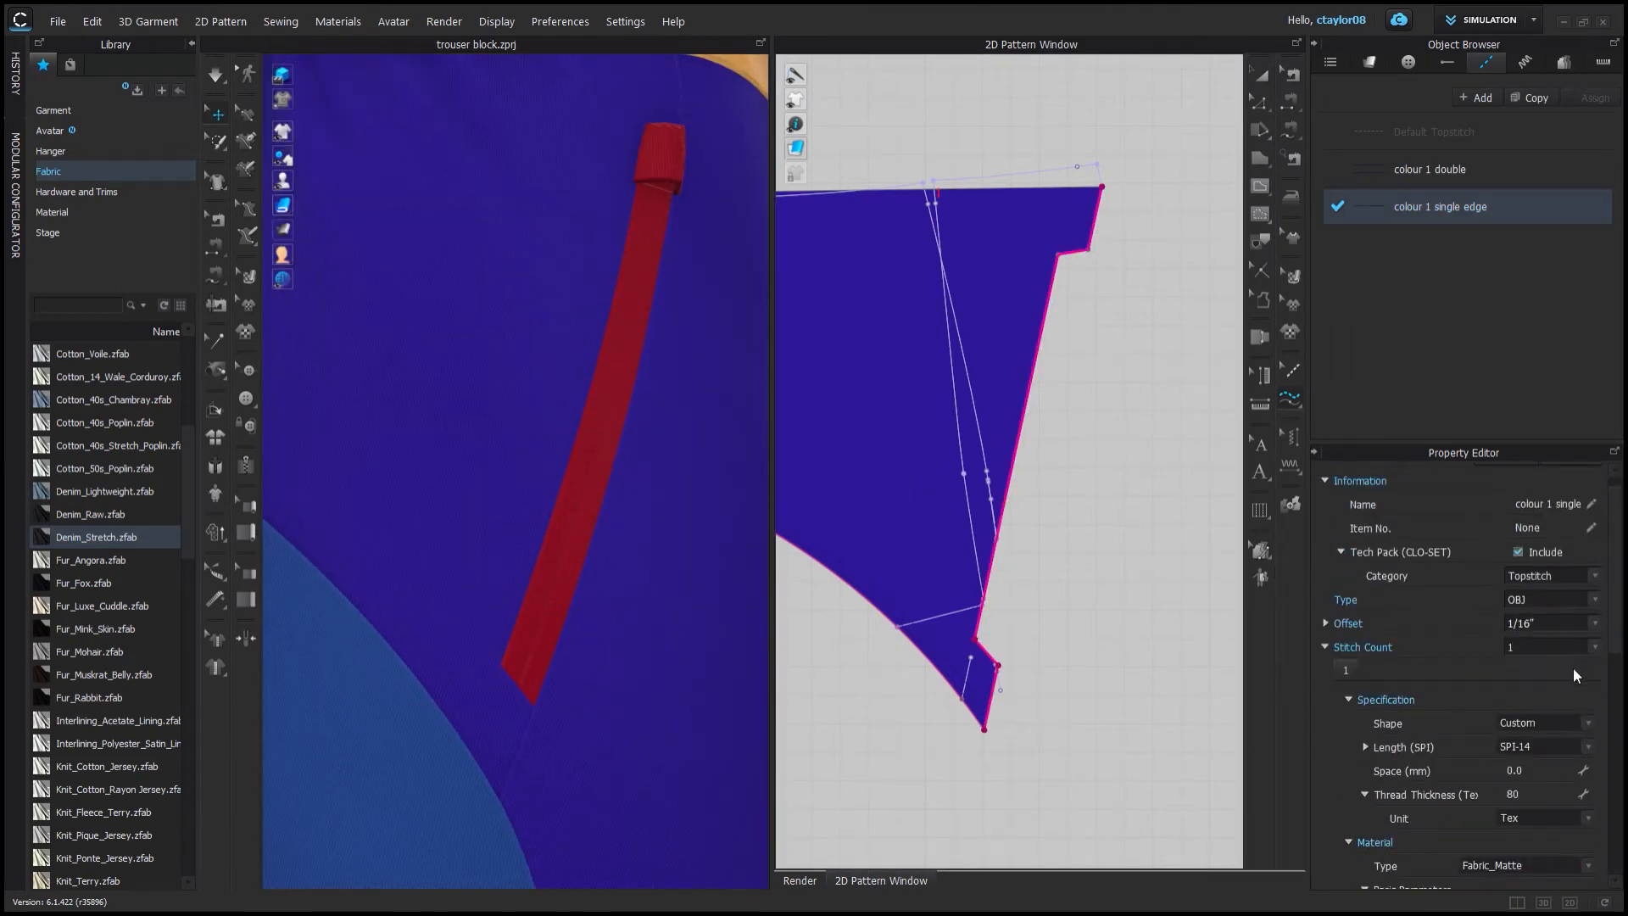
Apply the colour 1 single edge topstitch along the front pocket panel's side edges.
{"action": "scroll", "coordinate": [611, 577], "scroll_direction": "down", "scroll_amount": 4}
{"action": "left_click", "coordinate": [1088, 295]}
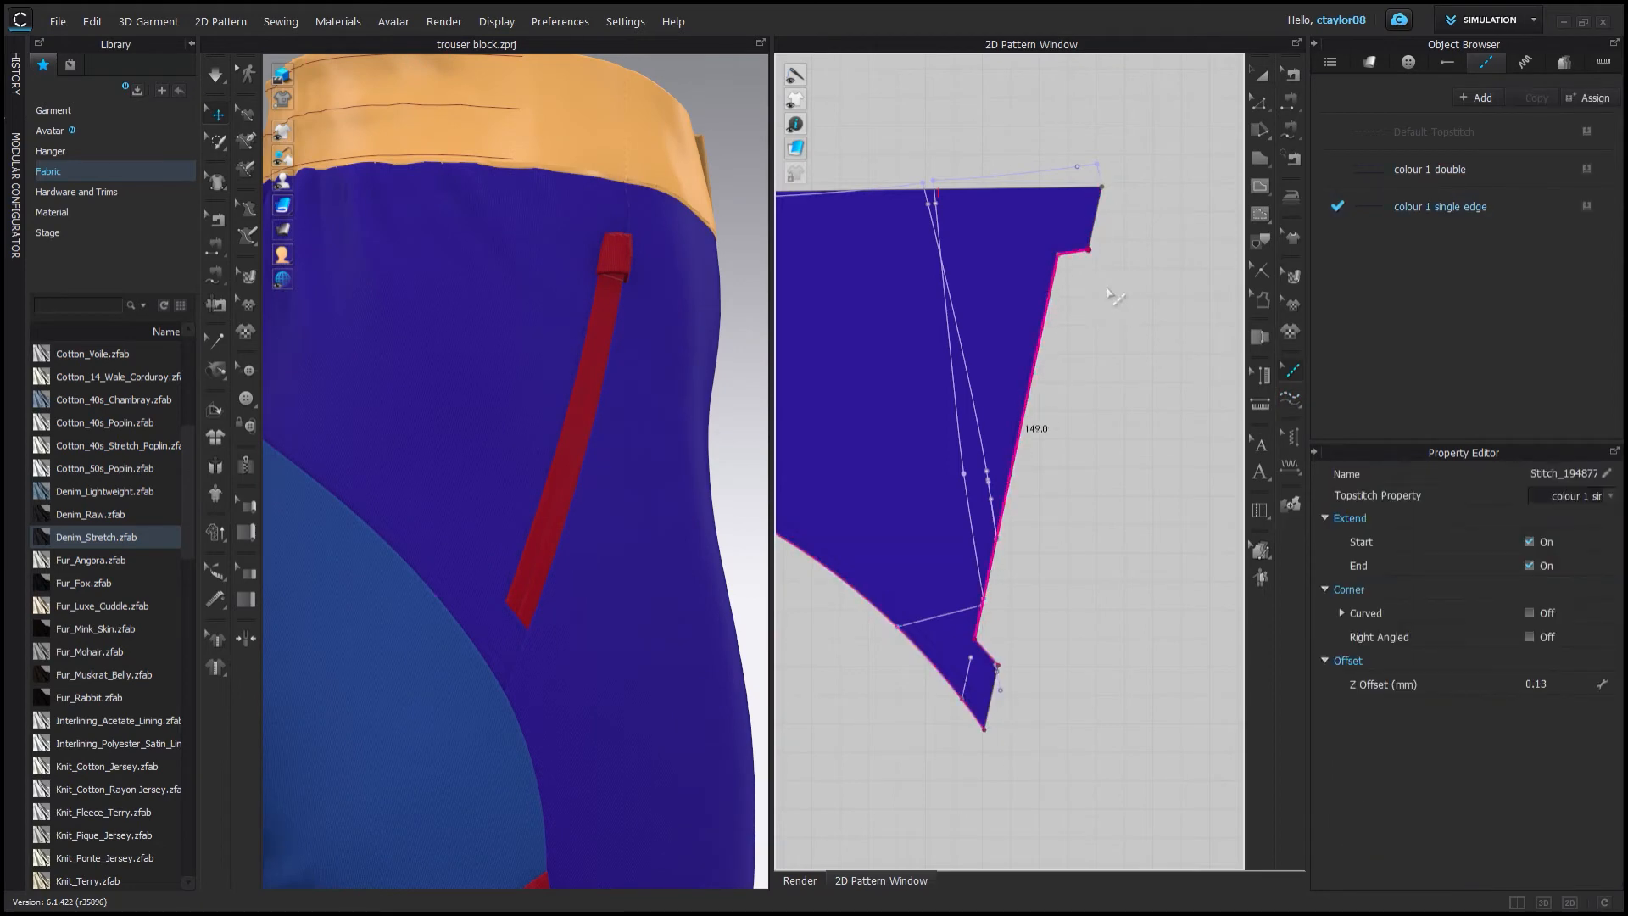
{"action": "left_click", "coordinate": [1290, 398]}
{"action": "scroll", "coordinate": [525, 475], "scroll_direction": "down", "scroll_amount": 3}
{"action": "scroll", "coordinate": [932, 632], "scroll_direction": "down", "scroll_amount": 6}
{"action": "middle_click_drag", "start_coordinate": [1102, 780], "coordinate": [1038, 364]}
{"action": "left_click", "coordinate": [1086, 295]}
{"action": "left_click", "coordinate": [981, 578]}
{"action": "scroll", "coordinate": [454, 465], "scroll_direction": "up", "scroll_amount": 2}
Apply the colour 1 double topstitch along the front panel's side and inseam edges.
{"action": "scroll", "coordinate": [1018, 339], "scroll_direction": "down", "scroll_amount": 3}
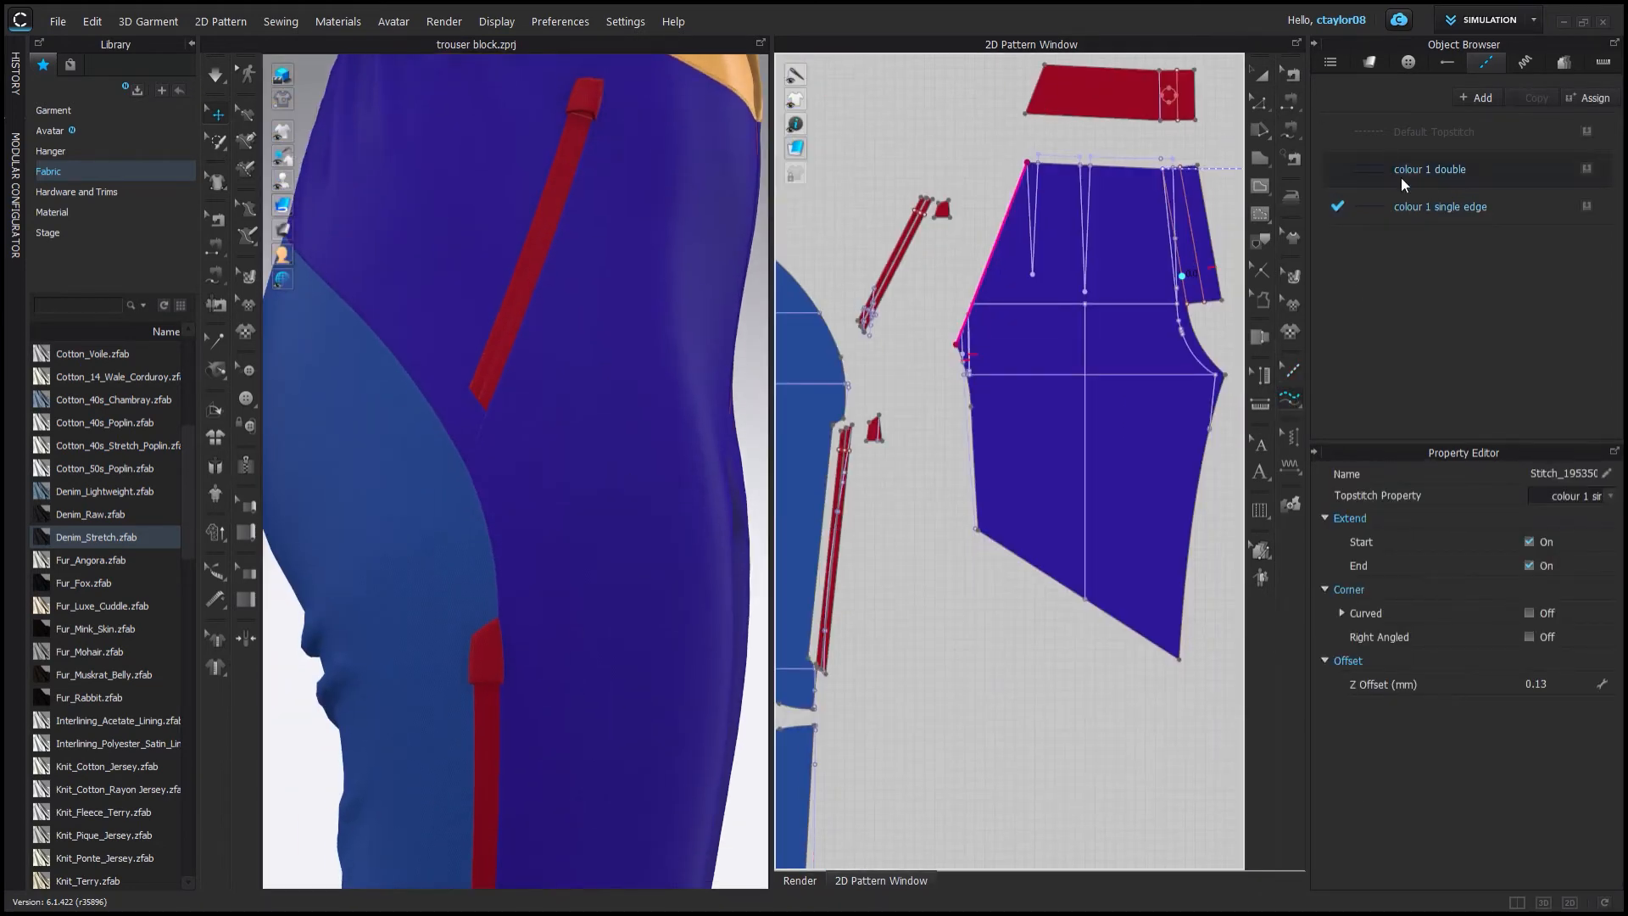
{"action": "left_click", "coordinate": [1402, 180]}
{"action": "left_click", "coordinate": [956, 345]}
{"action": "left_click", "coordinate": [977, 529]}
Apply the colour 1 single edge topstitch around the front fly outline.
{"action": "scroll", "coordinate": [1059, 508], "scroll_direction": "down", "scroll_amount": 3}
{"action": "left_click", "coordinate": [1130, 458]}
{"action": "left_click", "coordinate": [1101, 748]}
{"action": "left_click", "coordinate": [1058, 331]}
{"action": "left_click", "coordinate": [1130, 517]}
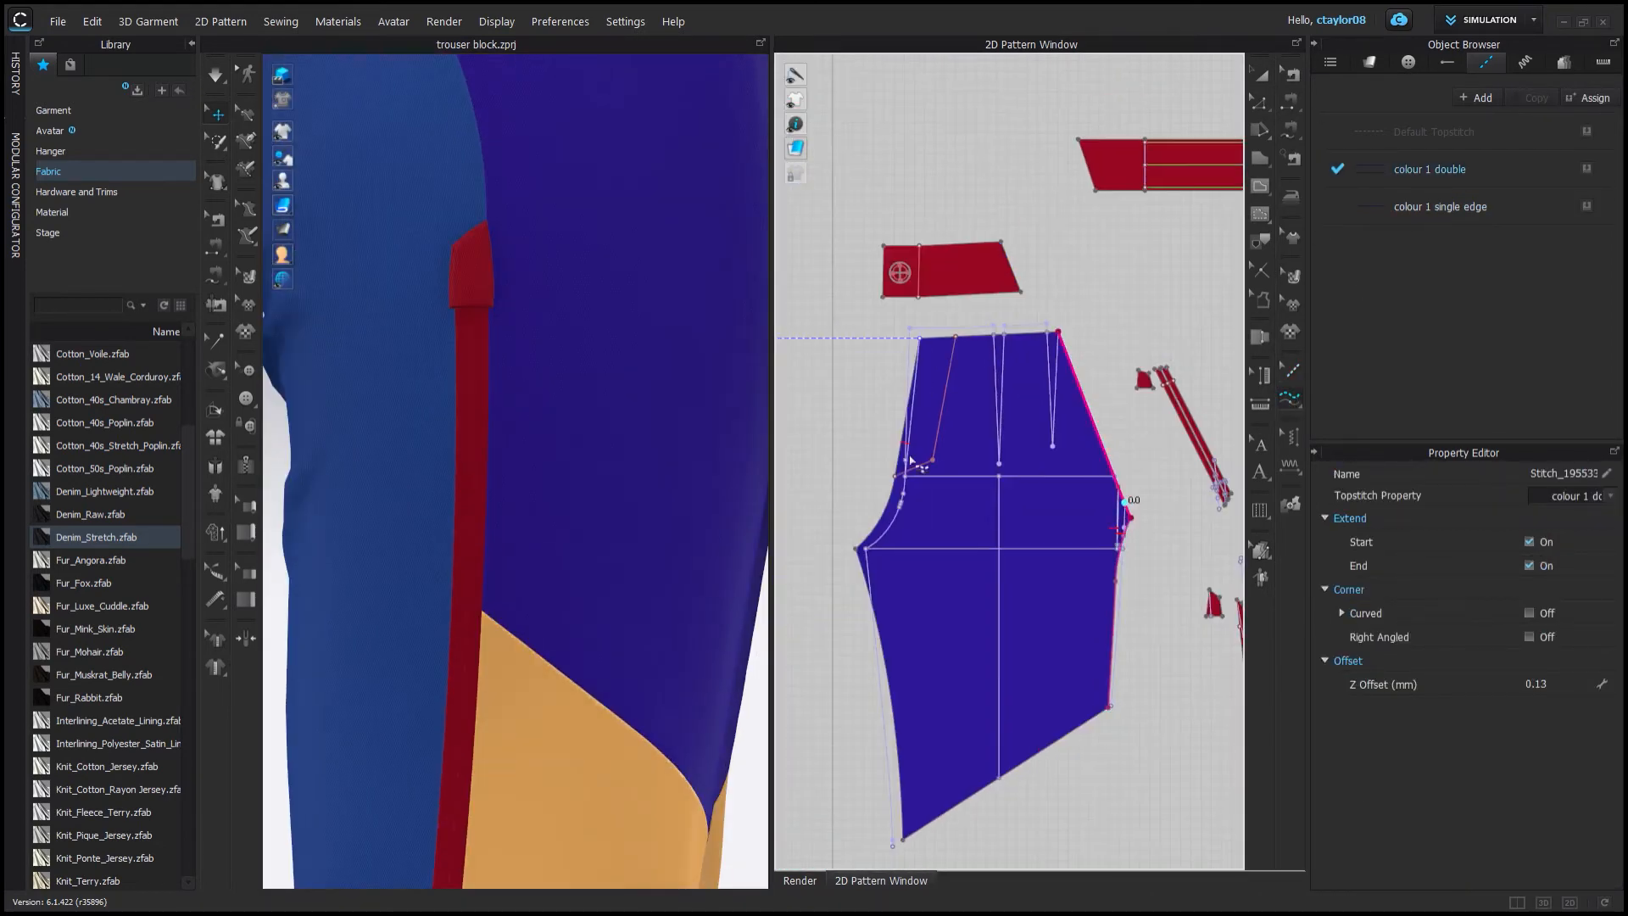
{"action": "right_click_drag", "start_coordinate": [509, 441], "coordinate": [628, 441]}
{"action": "scroll", "coordinate": [526, 458], "scroll_direction": "down", "scroll_amount": 3}
{"action": "scroll", "coordinate": [1068, 416], "scroll_direction": "up", "scroll_amount": 4}
{"action": "scroll", "coordinate": [937, 447], "scroll_direction": "up", "scroll_amount": 2}
{"action": "middle_click_drag", "start_coordinate": [937, 447], "coordinate": [1272, 318]}
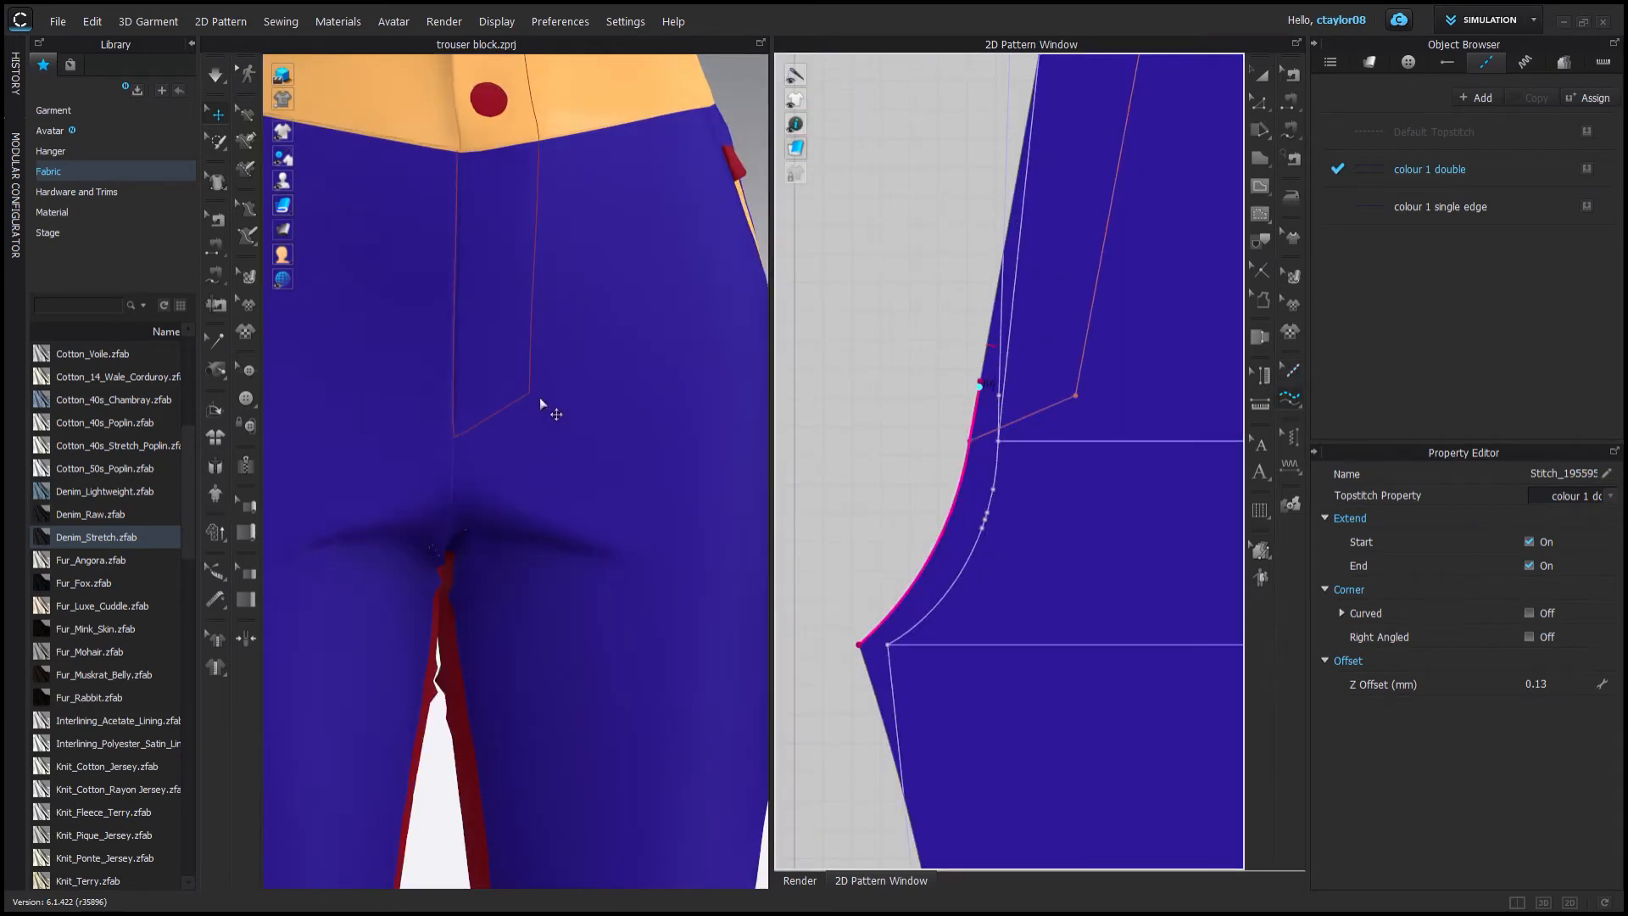
{"action": "scroll", "coordinate": [540, 399], "scroll_direction": "up", "scroll_amount": 3}
{"action": "left_click", "coordinate": [1442, 207]}
{"action": "middle_click_drag", "start_coordinate": [1079, 461], "coordinate": [1021, 625]}
{"action": "left_click", "coordinate": [1079, 236]}
{"action": "left_click", "coordinate": [909, 628]}
{"action": "middle_click_drag", "start_coordinate": [451, 175], "coordinate": [429, 466]}
{"action": "left_click", "coordinate": [979, 240]}
{"action": "left_click", "coordinate": [920, 567]}
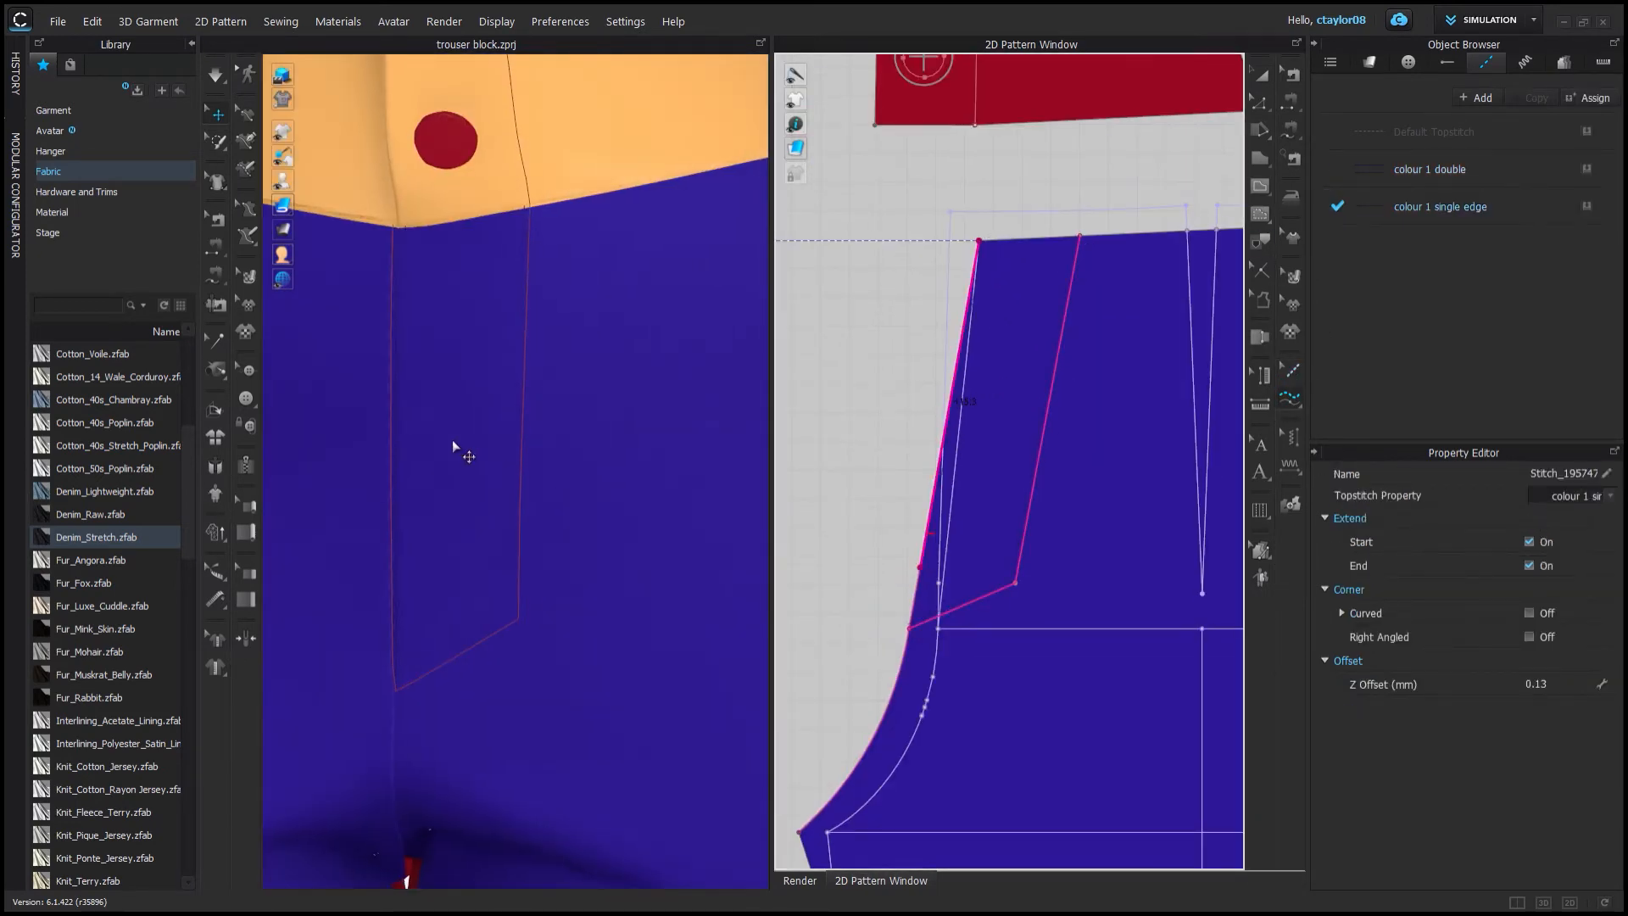
Apply the colour 1 double topstitch along both front panels' crotch and inseam edges.
{"action": "scroll", "coordinate": [444, 442], "scroll_direction": "up", "scroll_amount": 3}
{"action": "scroll", "coordinate": [449, 449], "scroll_direction": "down", "scroll_amount": 3}
{"action": "scroll", "coordinate": [1039, 469], "scroll_direction": "down", "scroll_amount": 2}
{"action": "middle_click_drag", "start_coordinate": [932, 729], "coordinate": [1042, 232]}
{"action": "left_click", "coordinate": [1429, 169]}
{"action": "left_click", "coordinate": [994, 214]}
{"action": "left_click", "coordinate": [1072, 818]}
{"action": "middle_click_drag", "start_coordinate": [635, 746], "coordinate": [487, 520]}
Examine the topstitching on the legs in 3D.
{"action": "scroll", "coordinate": [1059, 382], "scroll_direction": "down", "scroll_amount": 4}
{"action": "left_click", "coordinate": [946, 454]}
{"action": "scroll", "coordinate": [491, 517], "scroll_direction": "down", "scroll_amount": 3}
{"action": "right_click_drag", "start_coordinate": [492, 517], "coordinate": [600, 508]}
{"action": "middle_click_drag", "start_coordinate": [600, 508], "coordinate": [593, 670]}
{"action": "right_click_drag", "start_coordinate": [593, 670], "coordinate": [423, 661]}
{"action": "left_click", "coordinate": [1259, 73]}
{"action": "scroll", "coordinate": [1068, 339], "scroll_direction": "down", "scroll_amount": 3}
{"action": "middle_click_drag", "start_coordinate": [1093, 212], "coordinate": [1059, 377]}
{"action": "left_click", "coordinate": [1486, 63]}
{"action": "left_click", "coordinate": [1447, 161]}
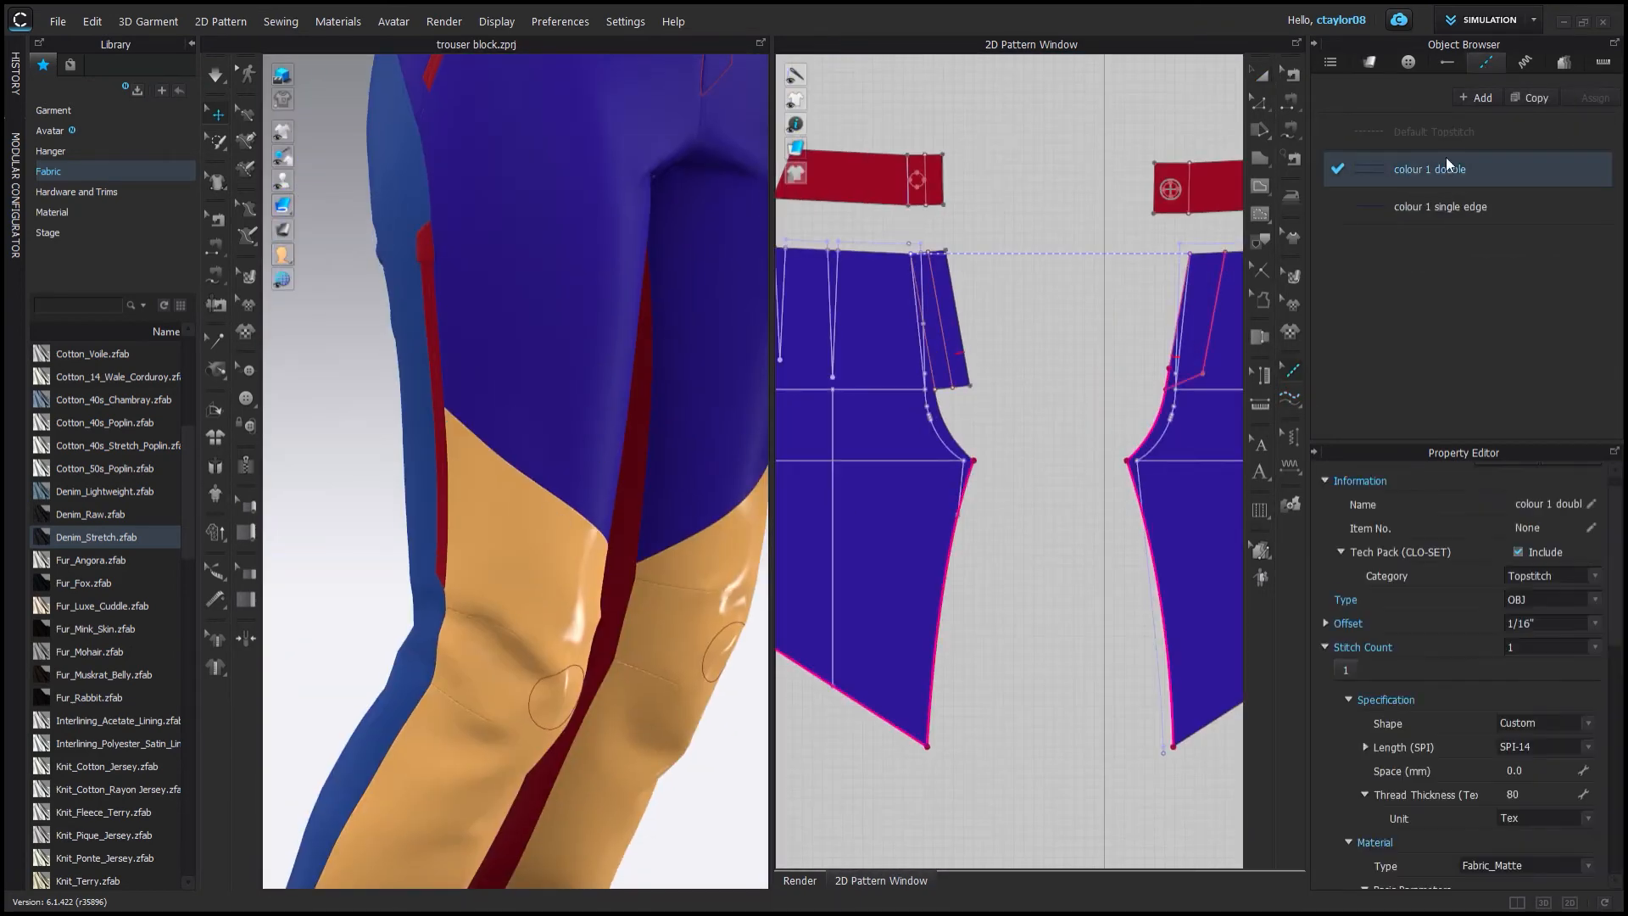
Copy both colour 1 topstitches and rename the copies as colour 2 double and colour 2 single edge.
{"action": "left_click", "coordinate": [1528, 99]}
{"action": "double_click", "coordinate": [1439, 245]}
{"action": "left_click", "coordinate": [1430, 206]}
{"action": "left_click", "coordinate": [1528, 98]}
{"action": "double_click", "coordinate": [1439, 282]}
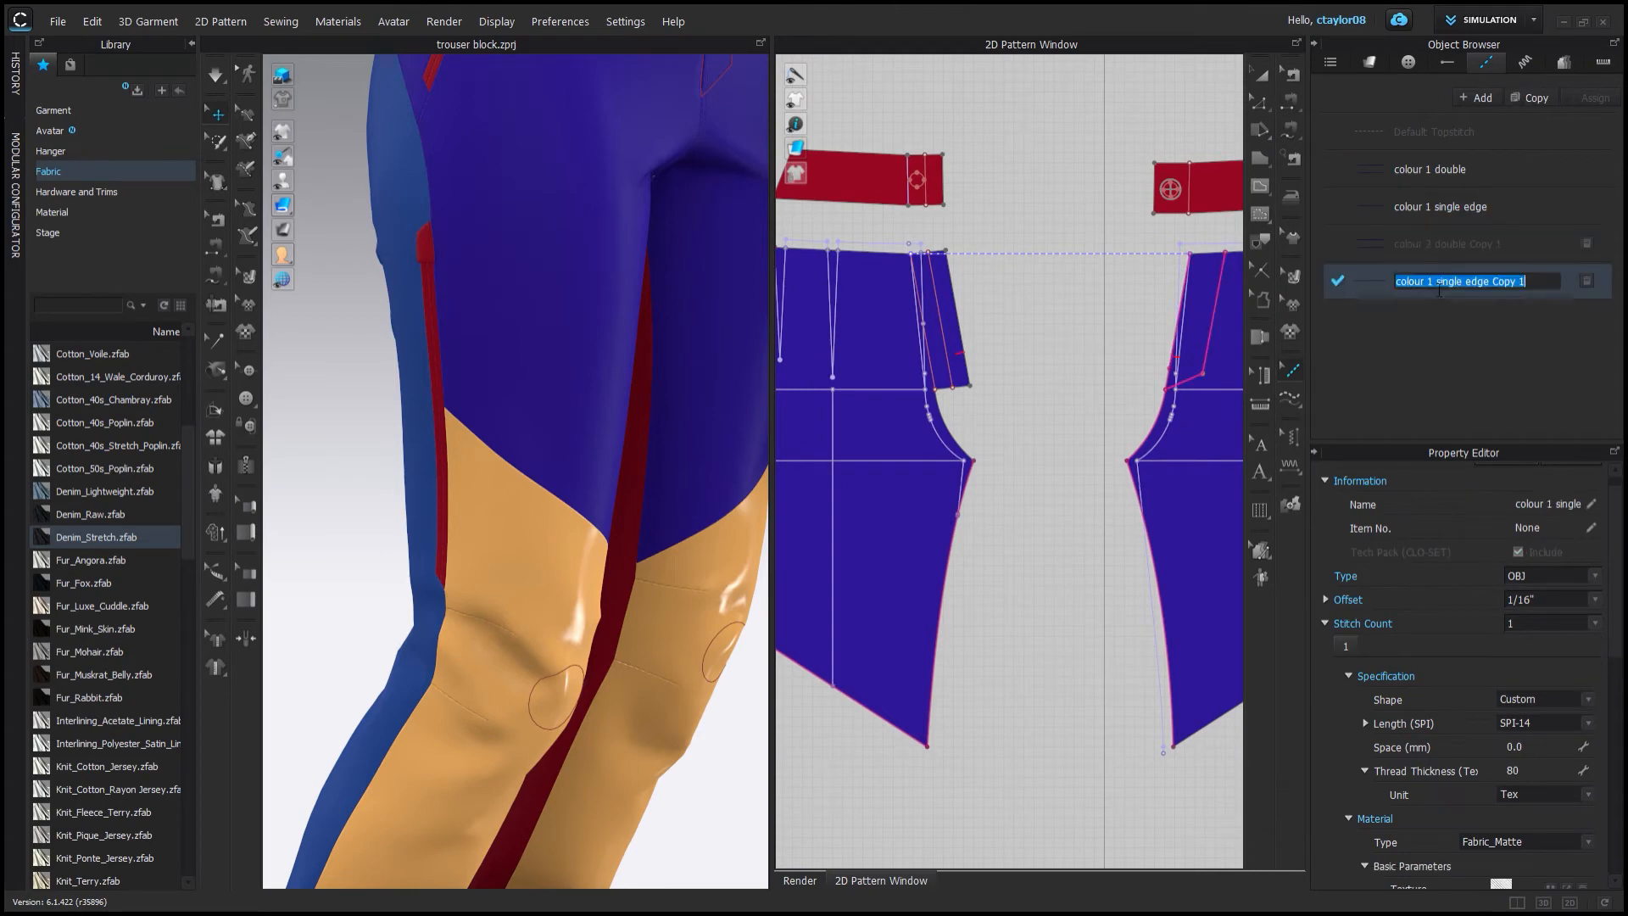
Review the light blue fabric and the colour 2 topstitch settings.
{"action": "scroll", "coordinate": [1170, 390], "scroll_direction": "down", "scroll_amount": 3}
{"action": "middle_click_drag", "start_coordinate": [822, 585], "coordinate": [885, 444]}
{"action": "left_click", "coordinate": [1359, 219]}
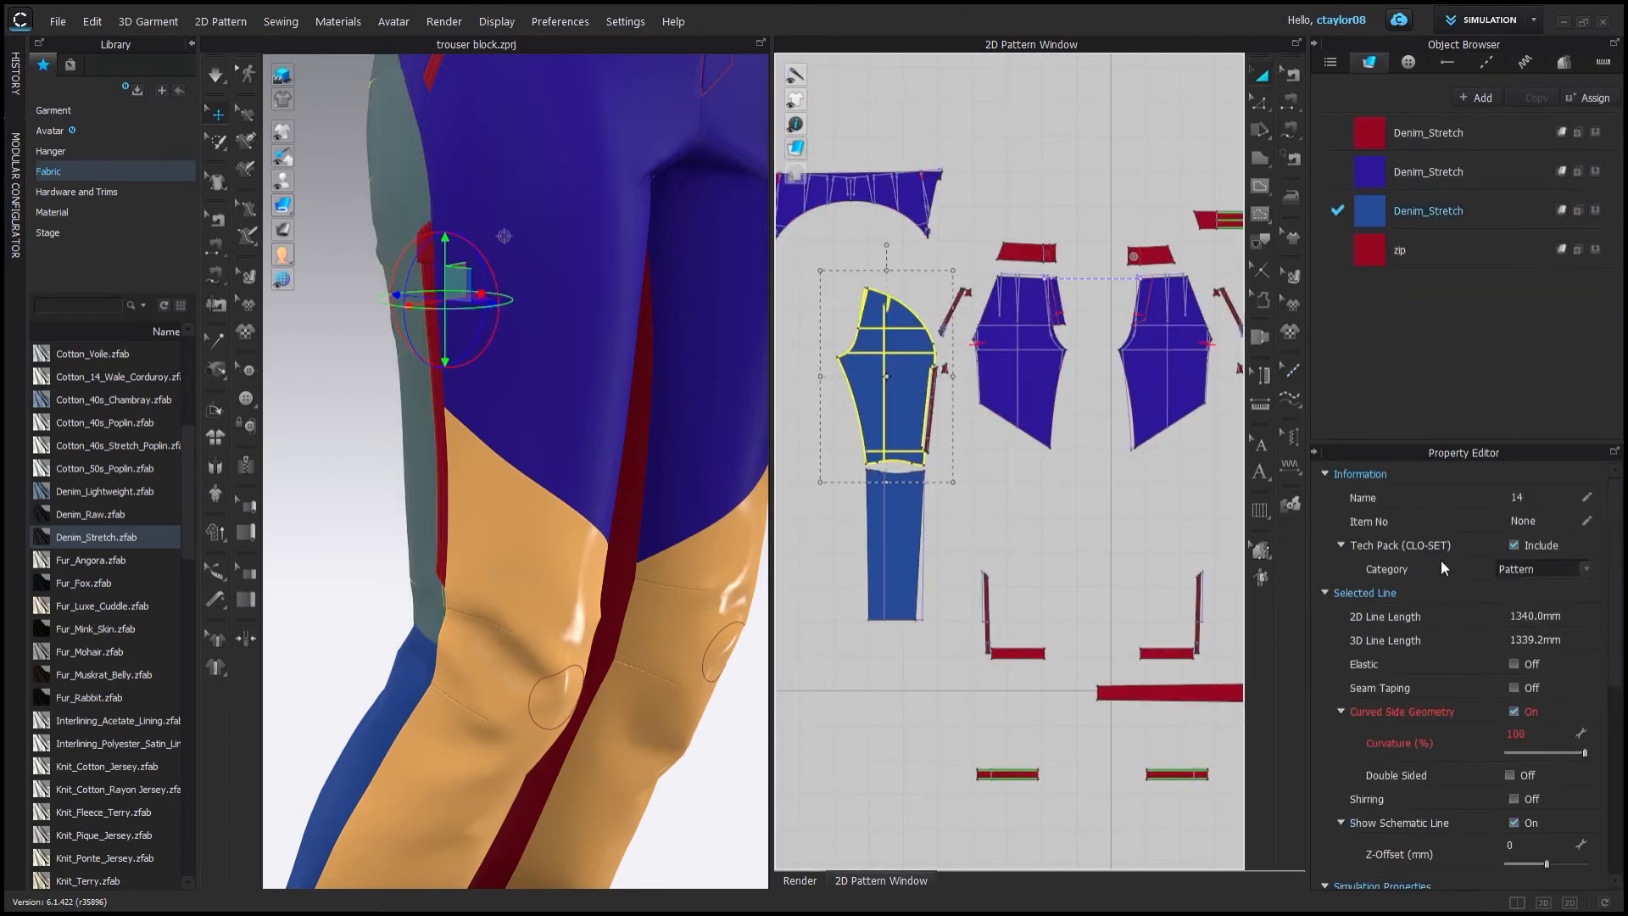
{"action": "scroll", "coordinate": [1441, 559], "scroll_direction": "down", "scroll_amount": 10}
{"action": "left_click", "coordinate": [1485, 62]}
{"action": "left_click", "coordinate": [1448, 245]}
{"action": "left_click", "coordinate": [1451, 283], "text": "shift"}
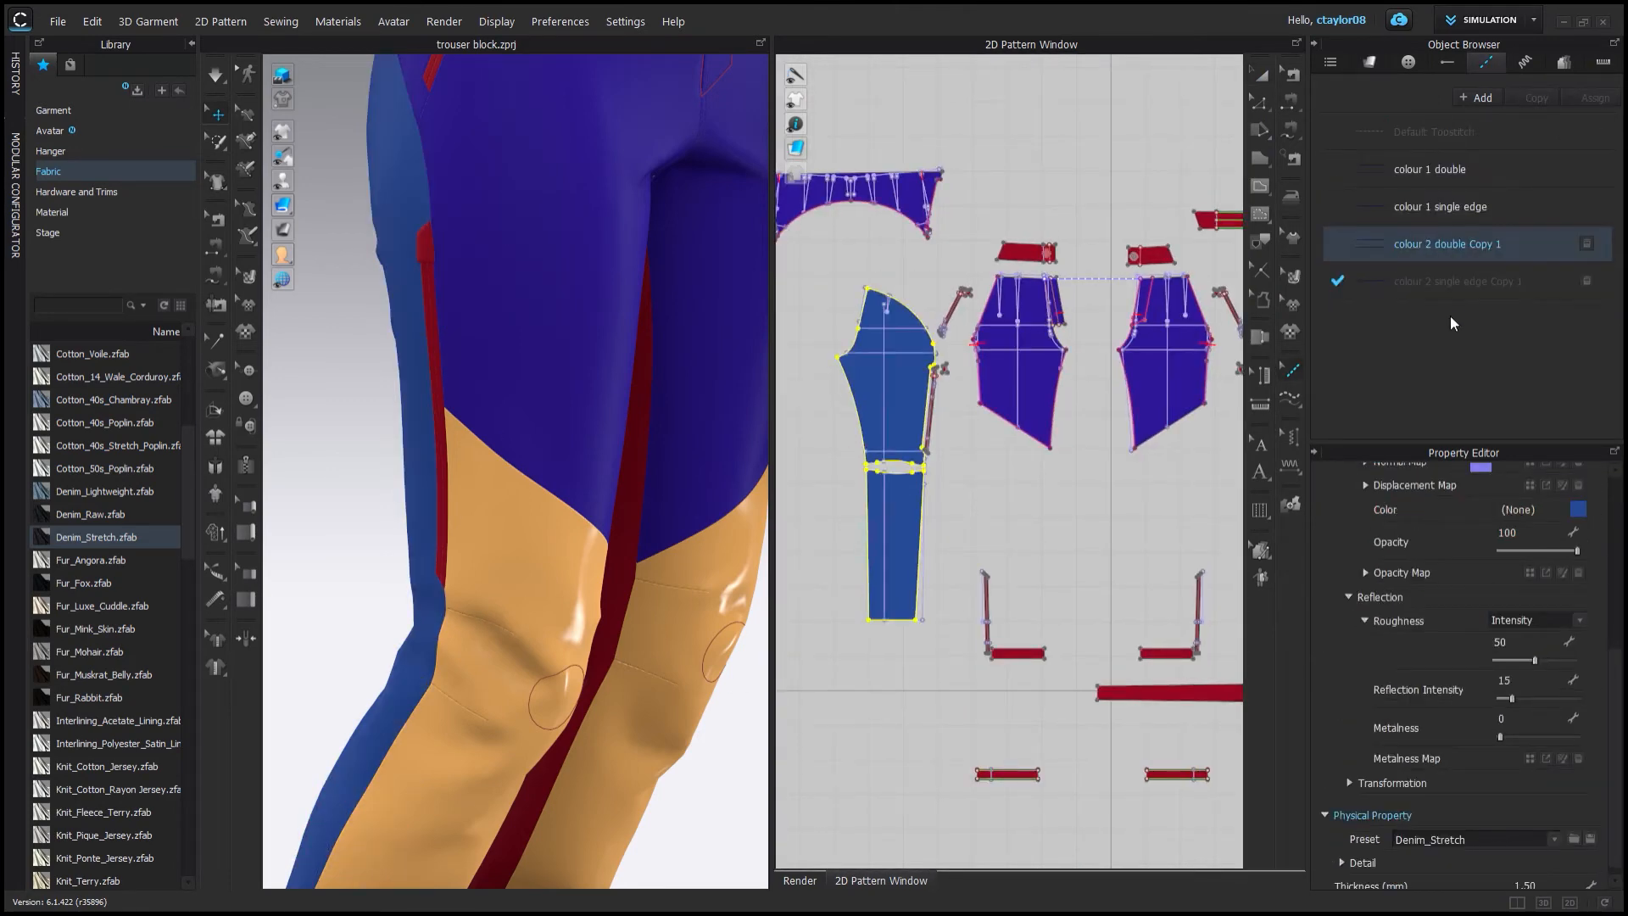
{"action": "scroll", "coordinate": [1484, 478], "scroll_direction": "up", "scroll_amount": 3}
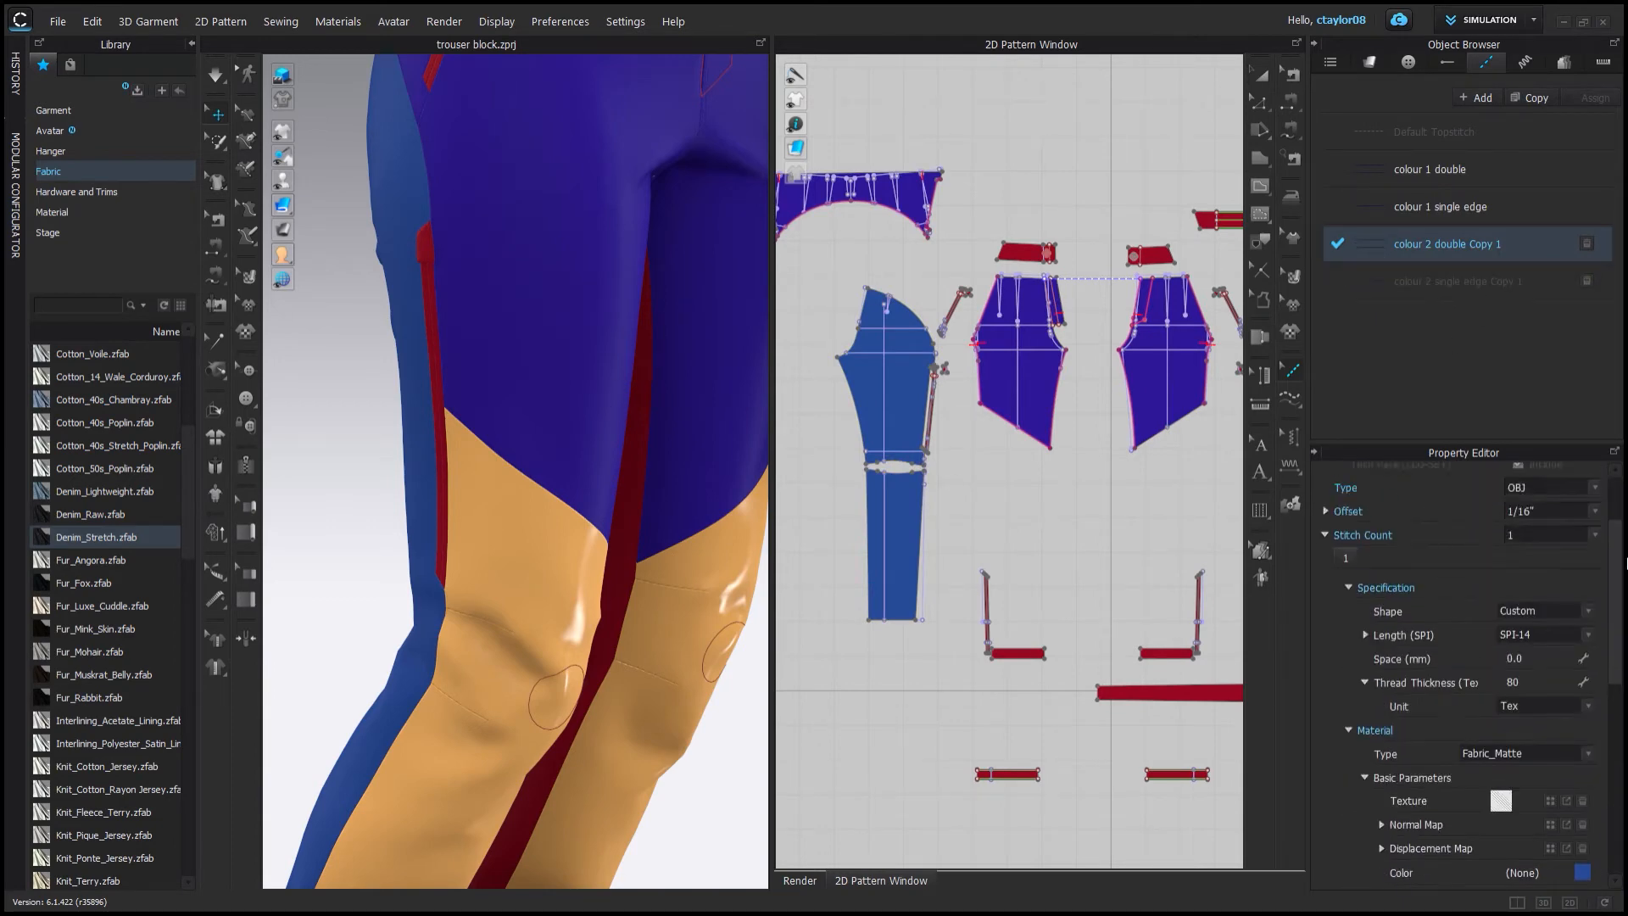
Apply the colour 2 topstitches along the light blue lower leg panel's edges.
{"action": "left_click", "coordinate": [1289, 398]}
{"action": "scroll", "coordinate": [932, 365], "scroll_direction": "up", "scroll_amount": 5}
{"action": "left_click", "coordinate": [1456, 280]}
{"action": "left_click", "coordinate": [1097, 349]}
{"action": "scroll", "coordinate": [1030, 780], "scroll_direction": "up", "scroll_amount": 5}
{"action": "left_click", "coordinate": [1122, 799]}
{"action": "scroll", "coordinate": [1026, 553], "scroll_direction": "down", "scroll_amount": 5}
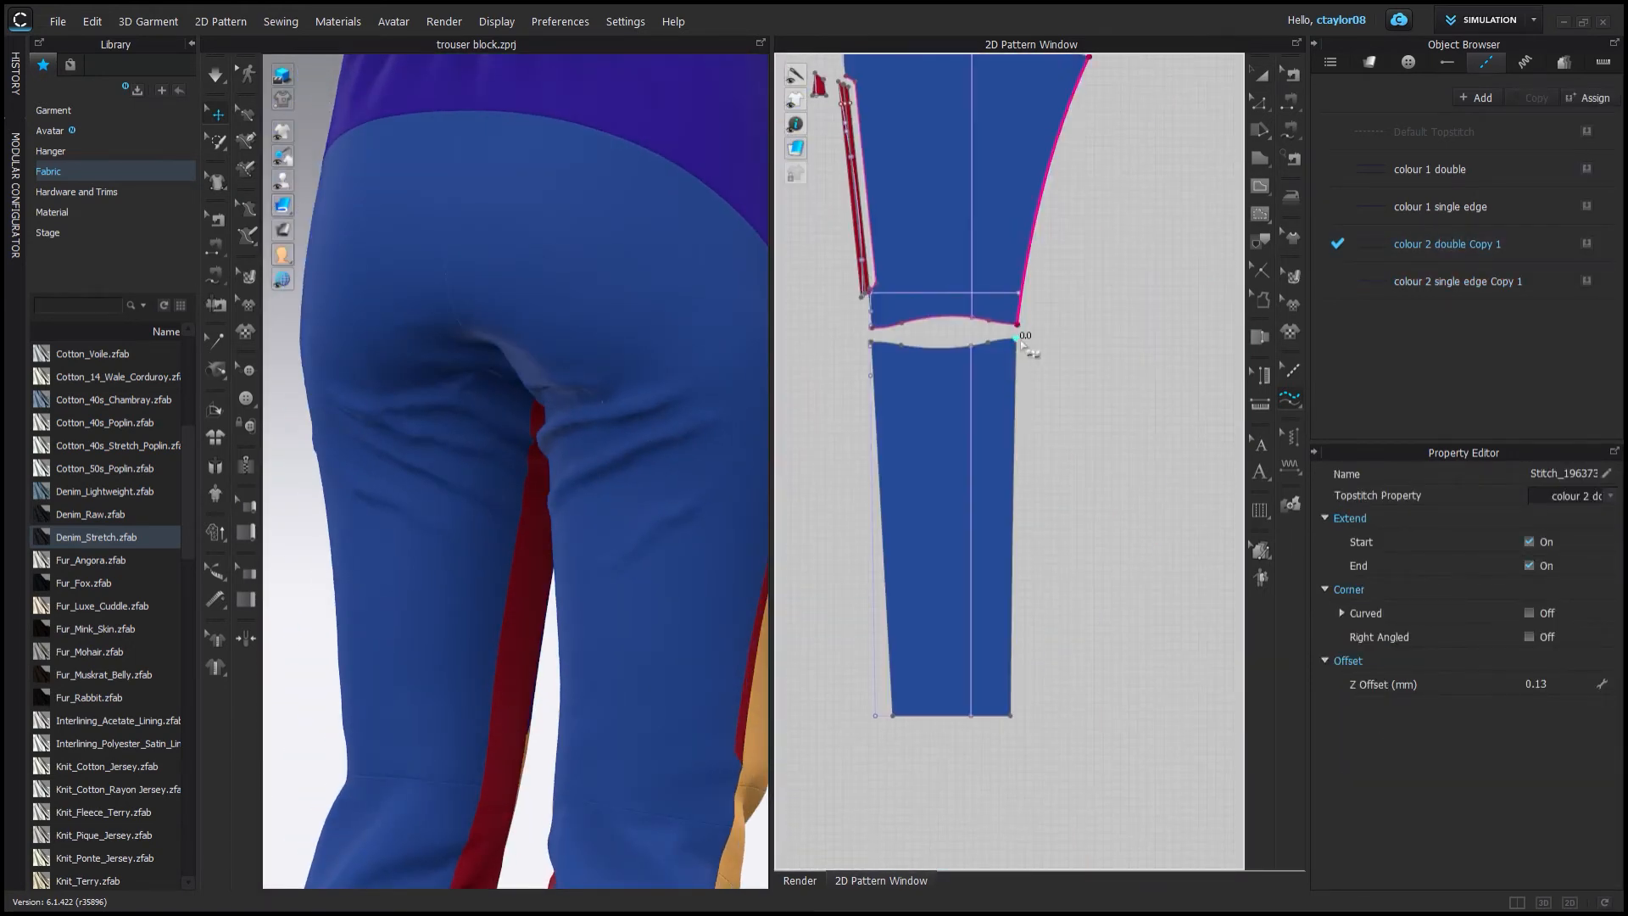
Apply the single edge topstitches along the remaining leg panel edges.
{"action": "scroll", "coordinate": [542, 538], "scroll_direction": "up", "scroll_amount": 5}
{"action": "scroll", "coordinate": [580, 519], "scroll_direction": "down", "scroll_amount": 8}
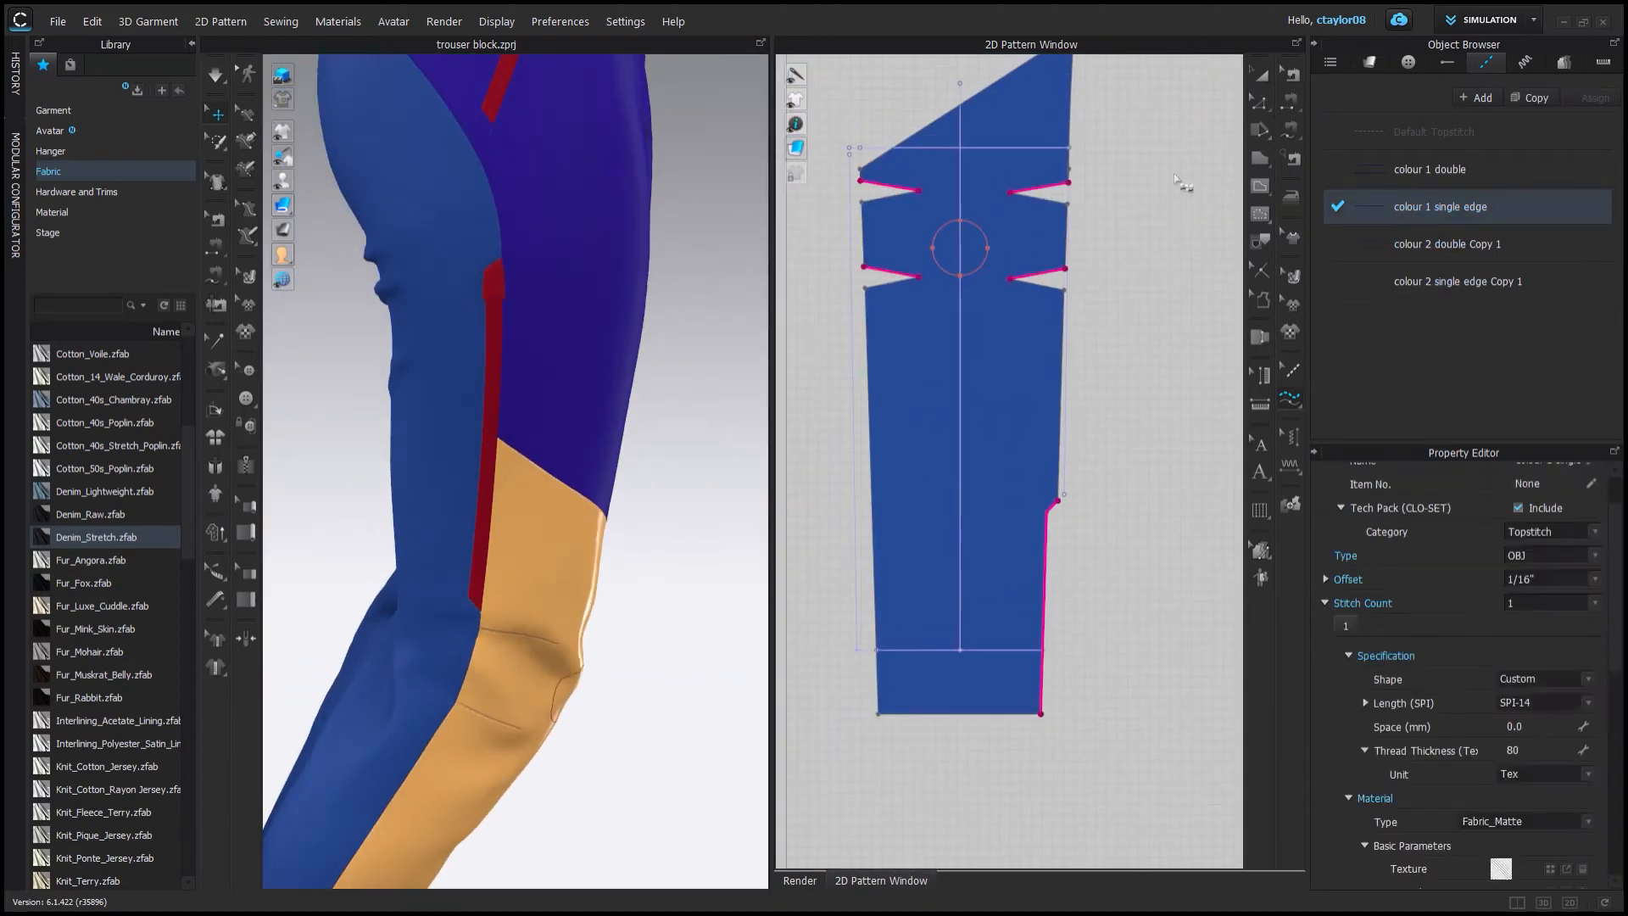
{"action": "left_click", "coordinate": [971, 316]}
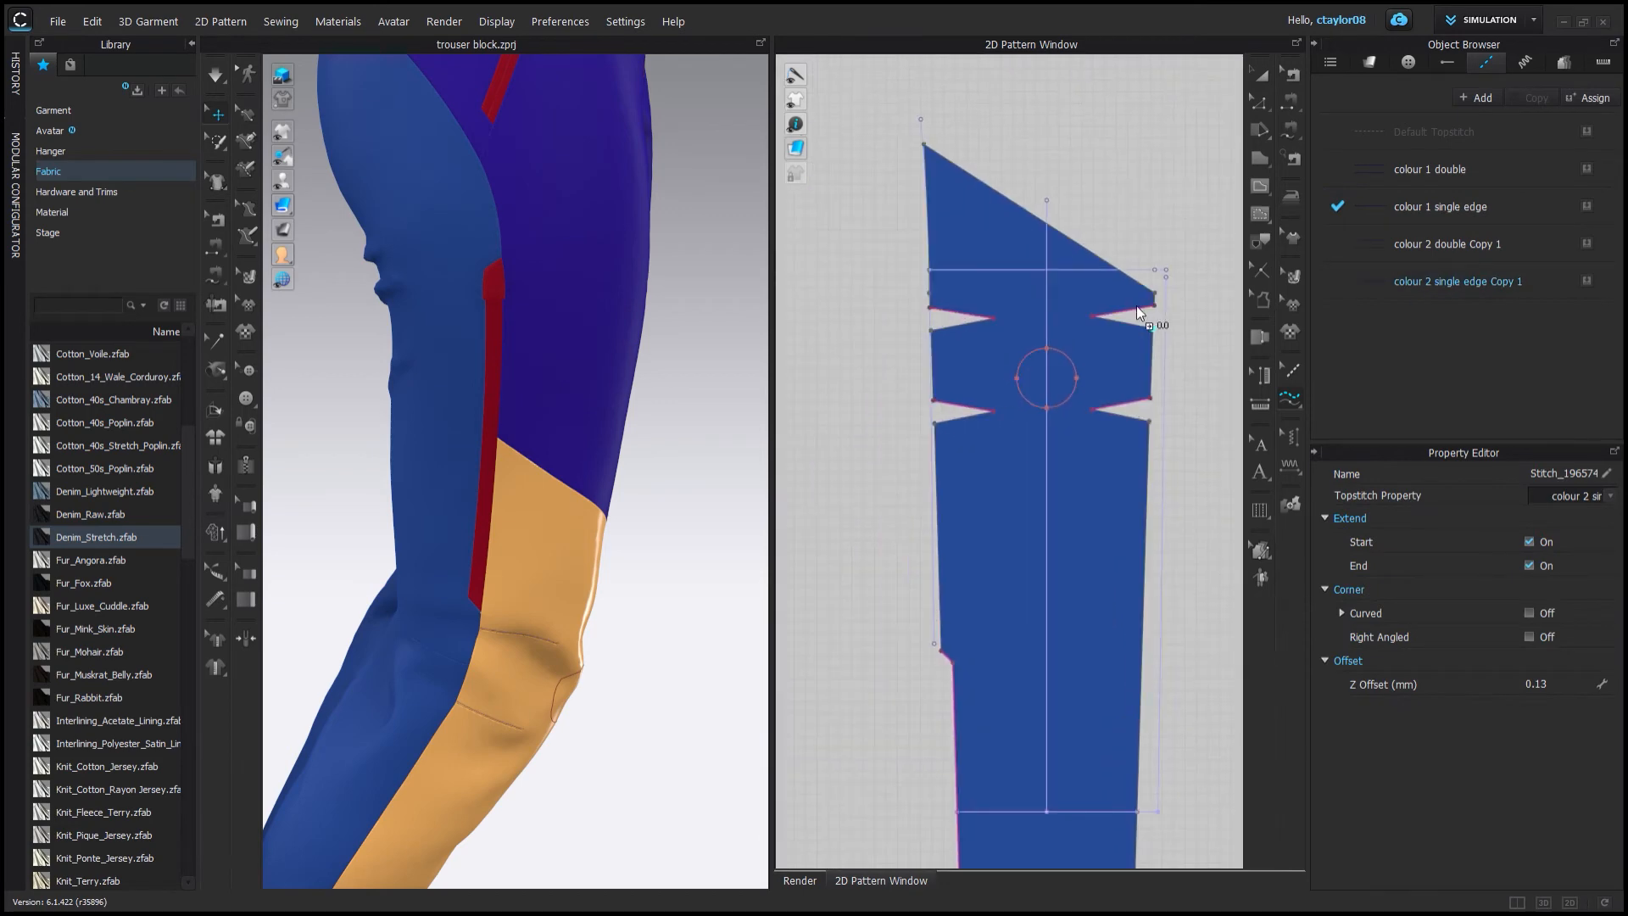
{"action": "left_click", "coordinate": [1441, 206]}
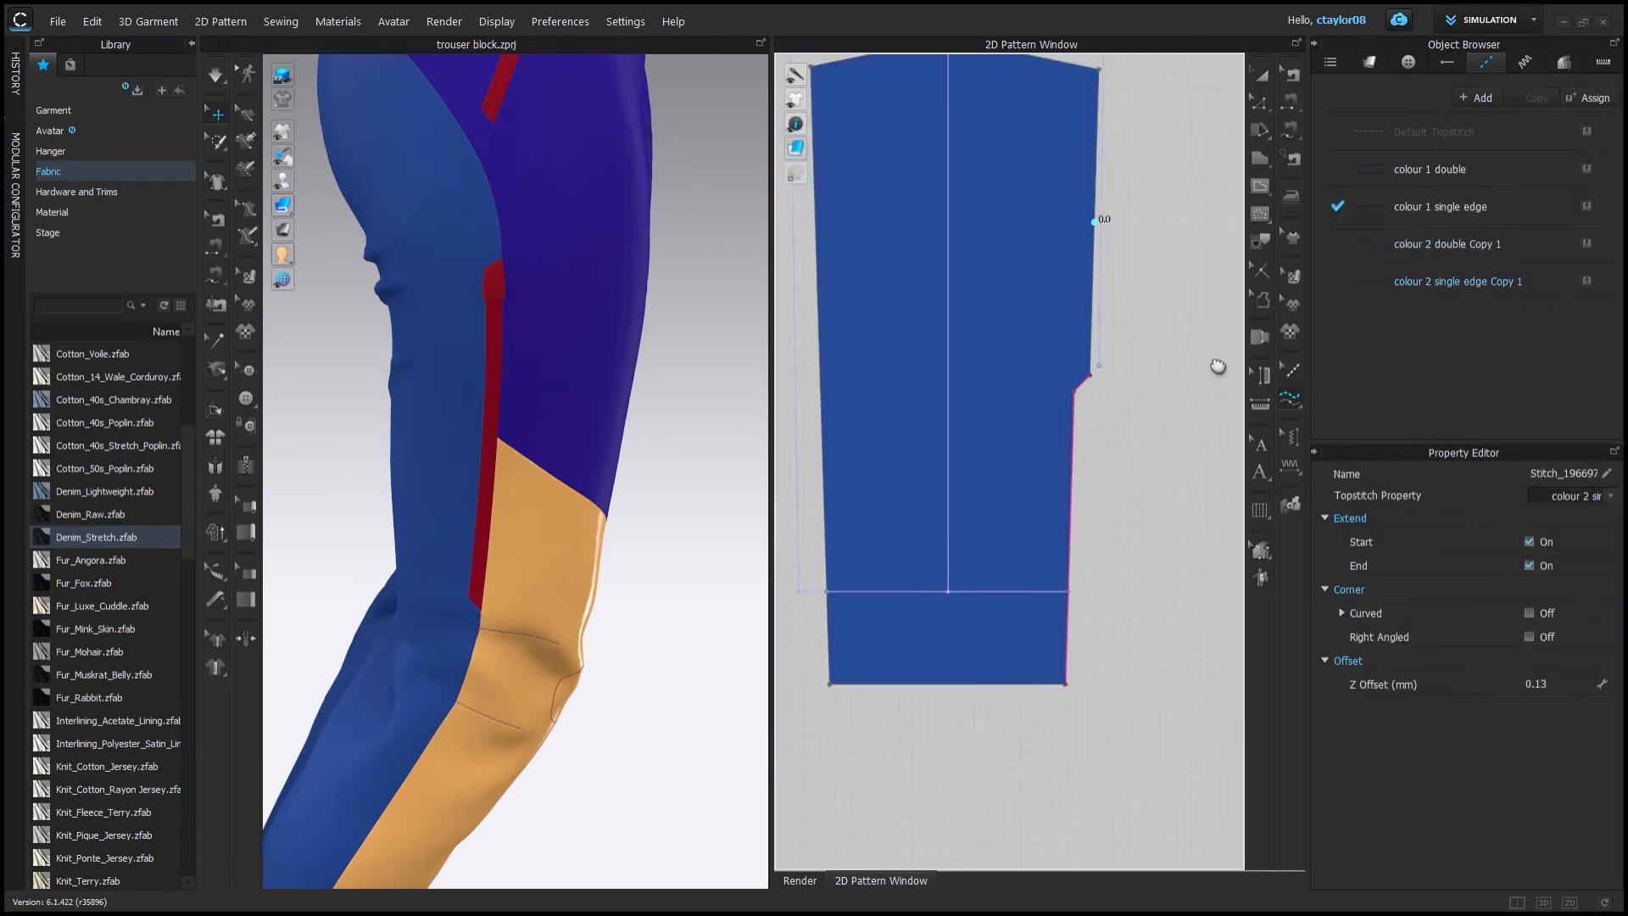
{"action": "scroll", "coordinate": [1221, 359], "scroll_direction": "down", "scroll_amount": 3}
{"action": "scroll", "coordinate": [858, 346], "scroll_direction": "up", "scroll_amount": 3}
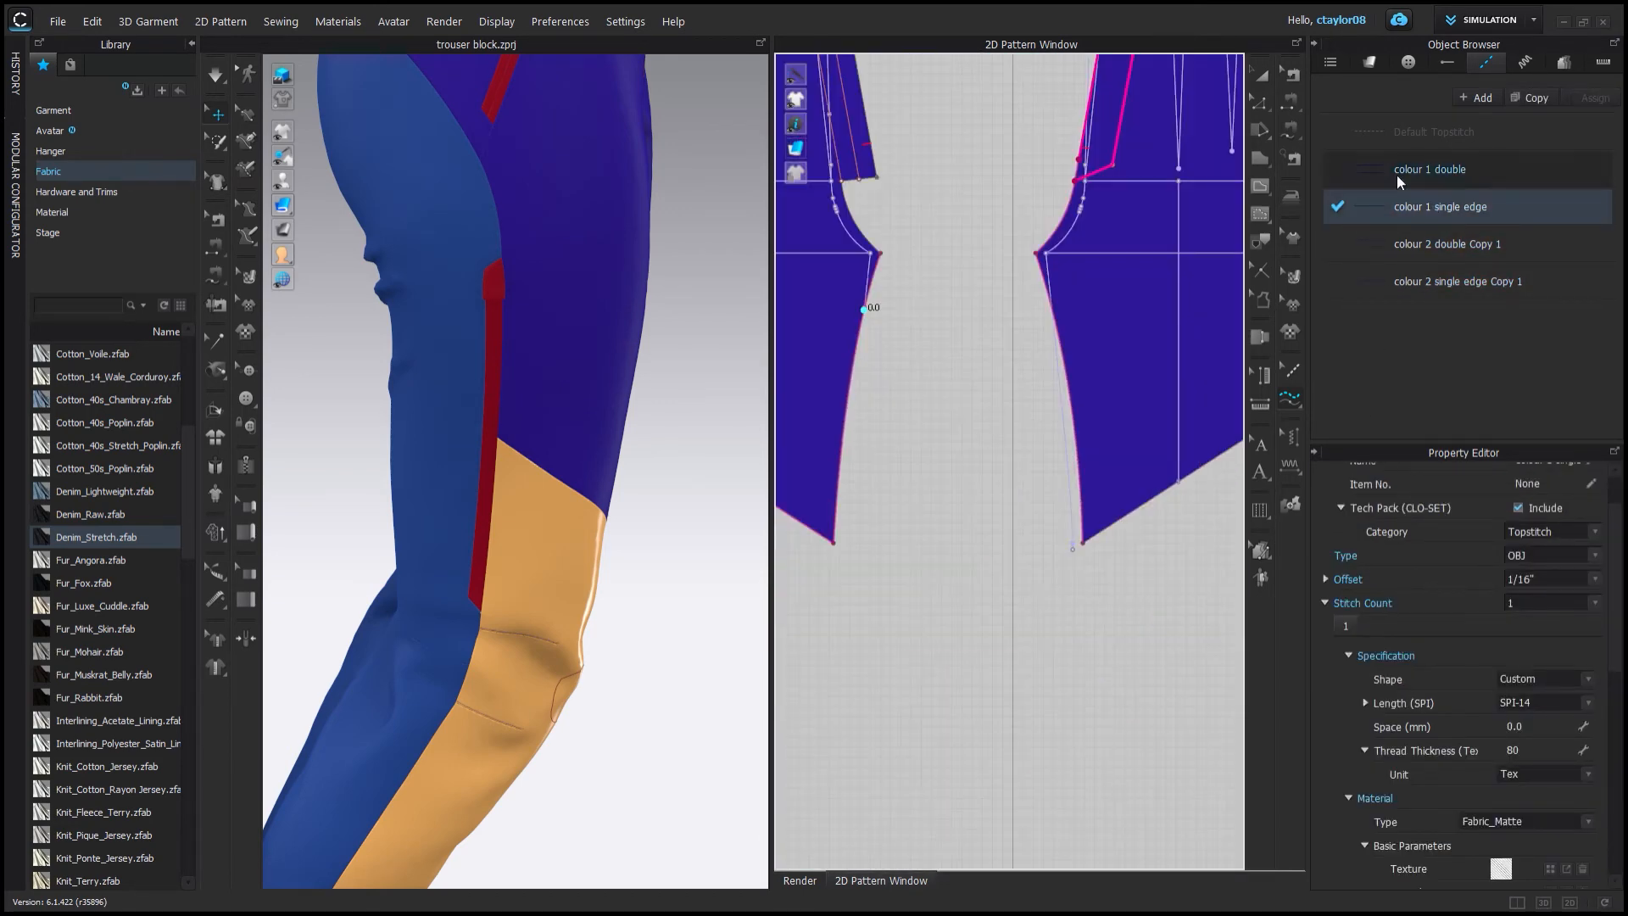
{"action": "left_click", "coordinate": [1140, 246]}
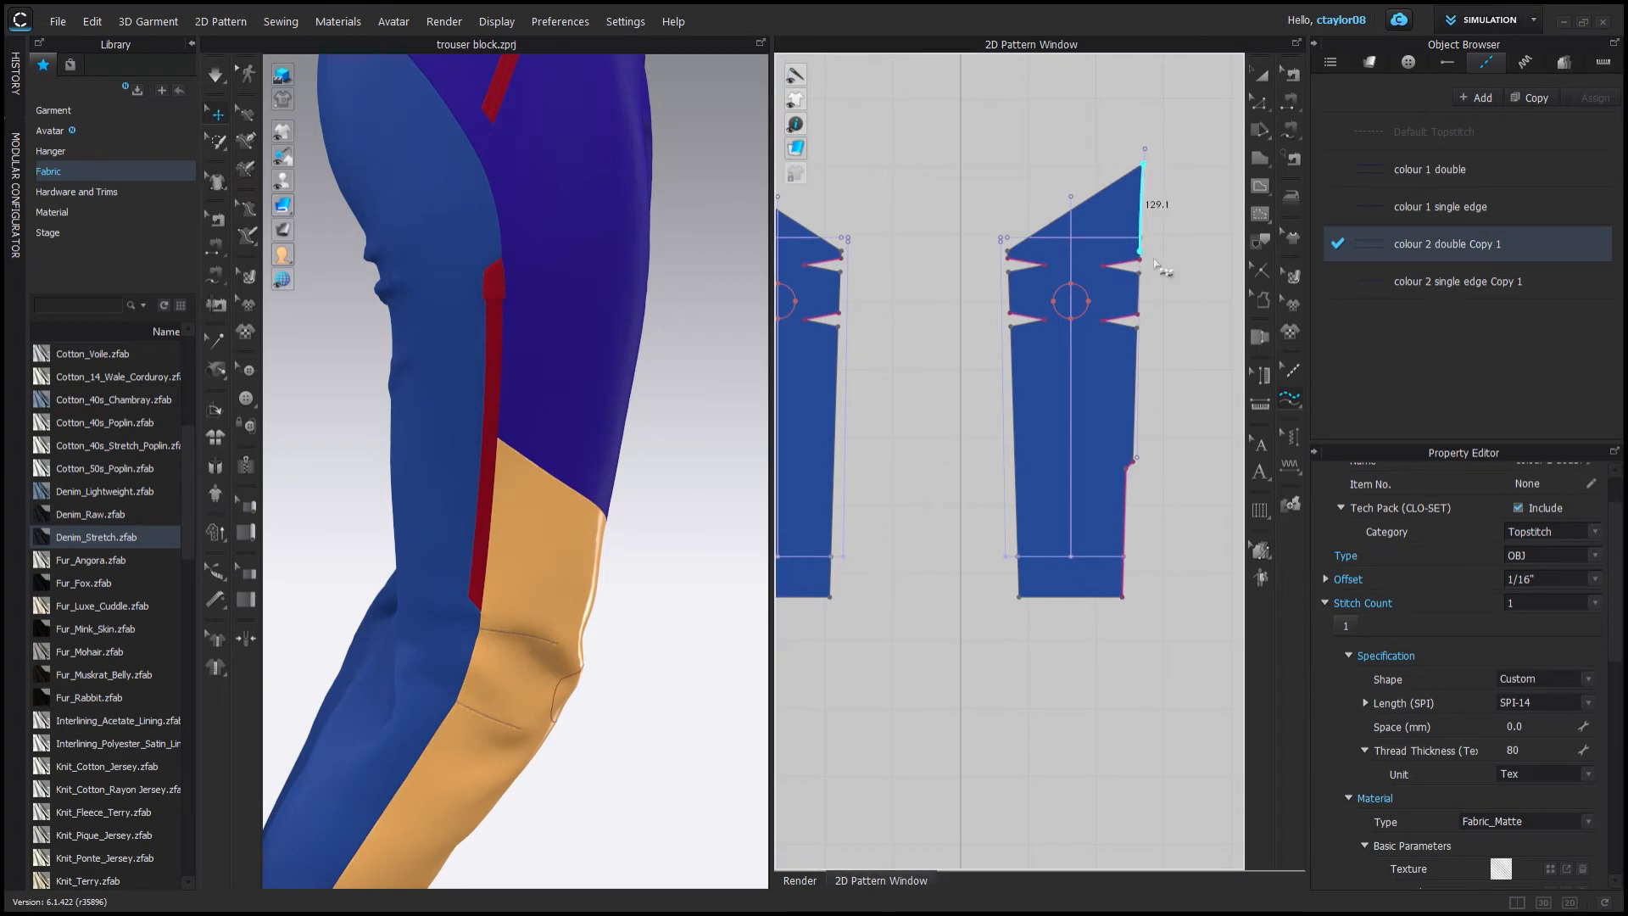
{"action": "left_click", "coordinate": [1154, 261]}
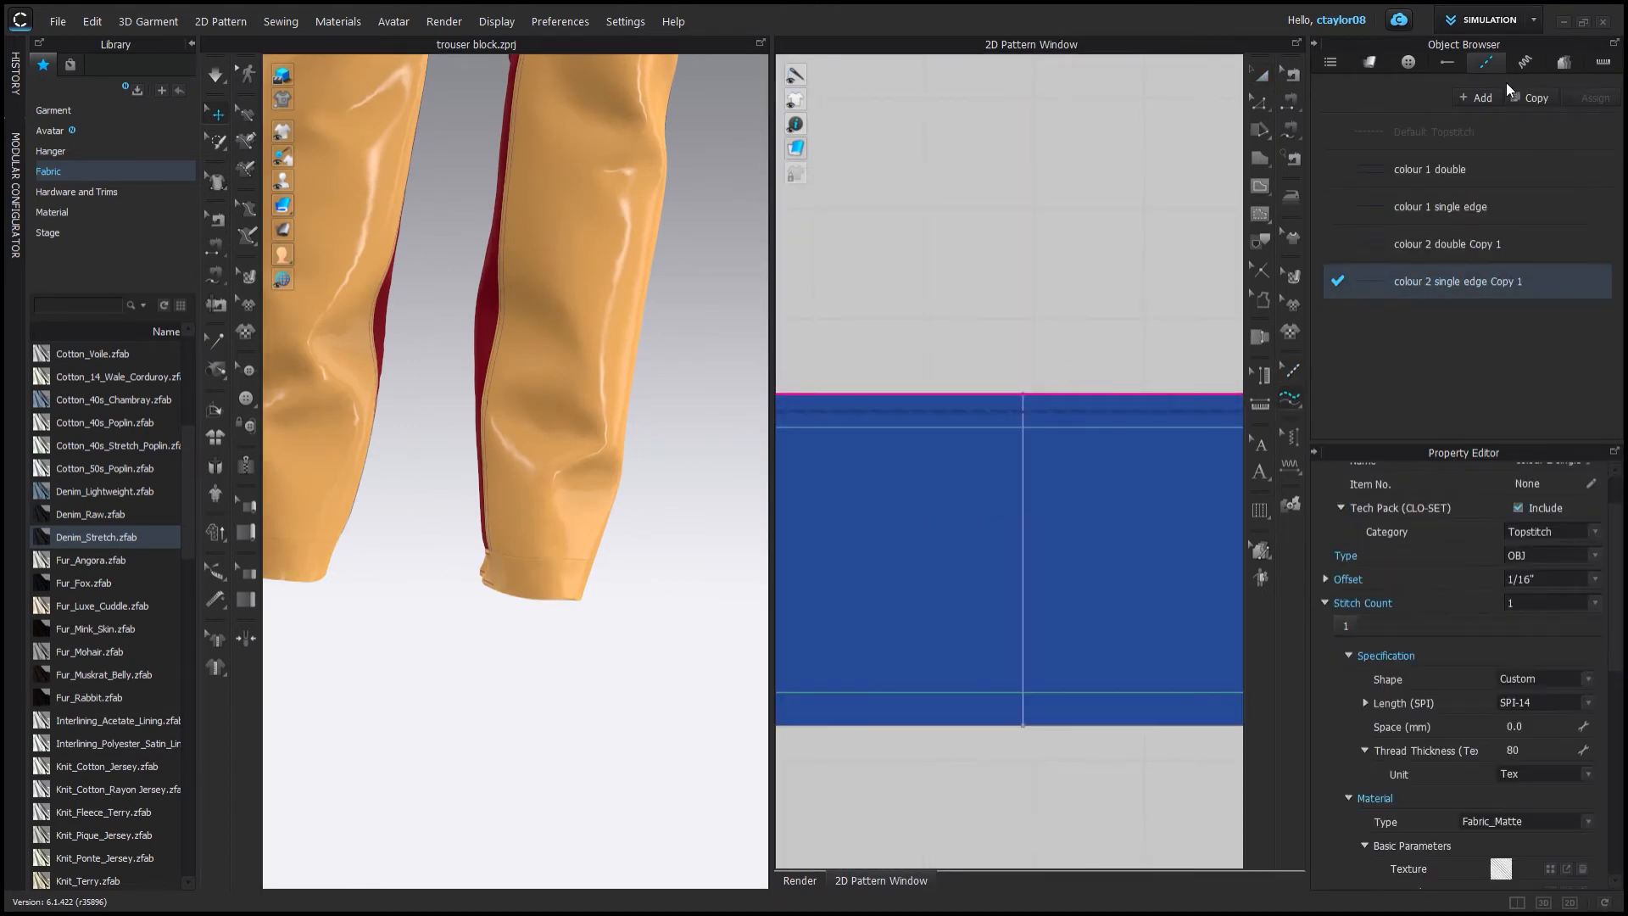
Copy the default puckering and apply the copy along the leg panel's side seam edge.
{"action": "left_click", "coordinate": [1525, 98]}
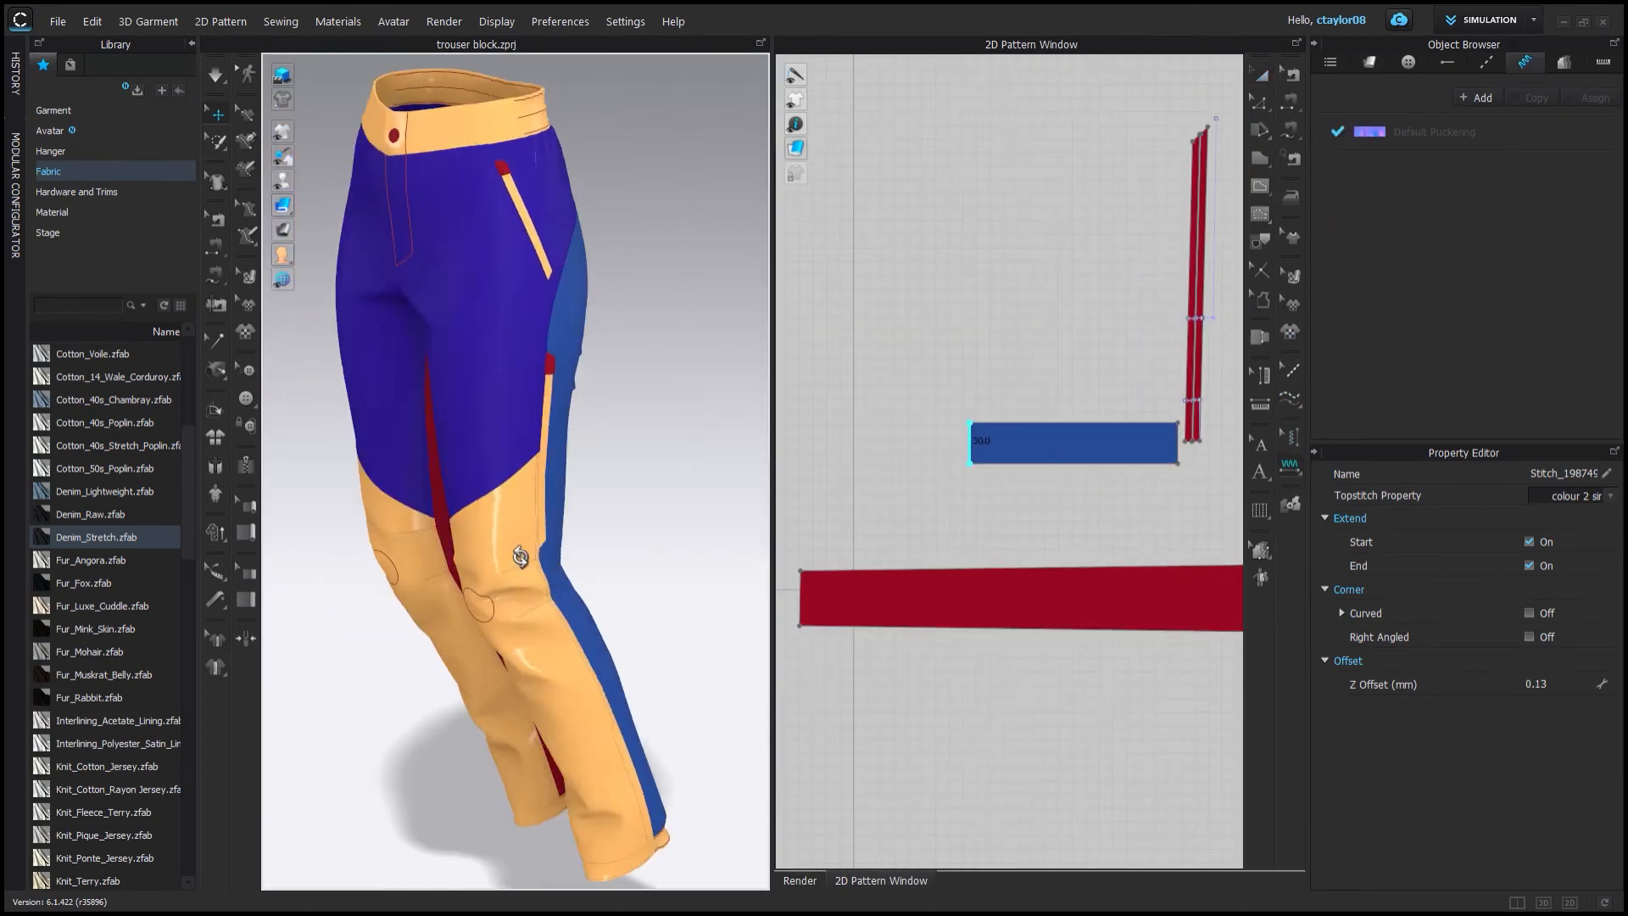
{"action": "right_click_drag", "start_coordinate": [628, 305], "coordinate": [676, 308]}
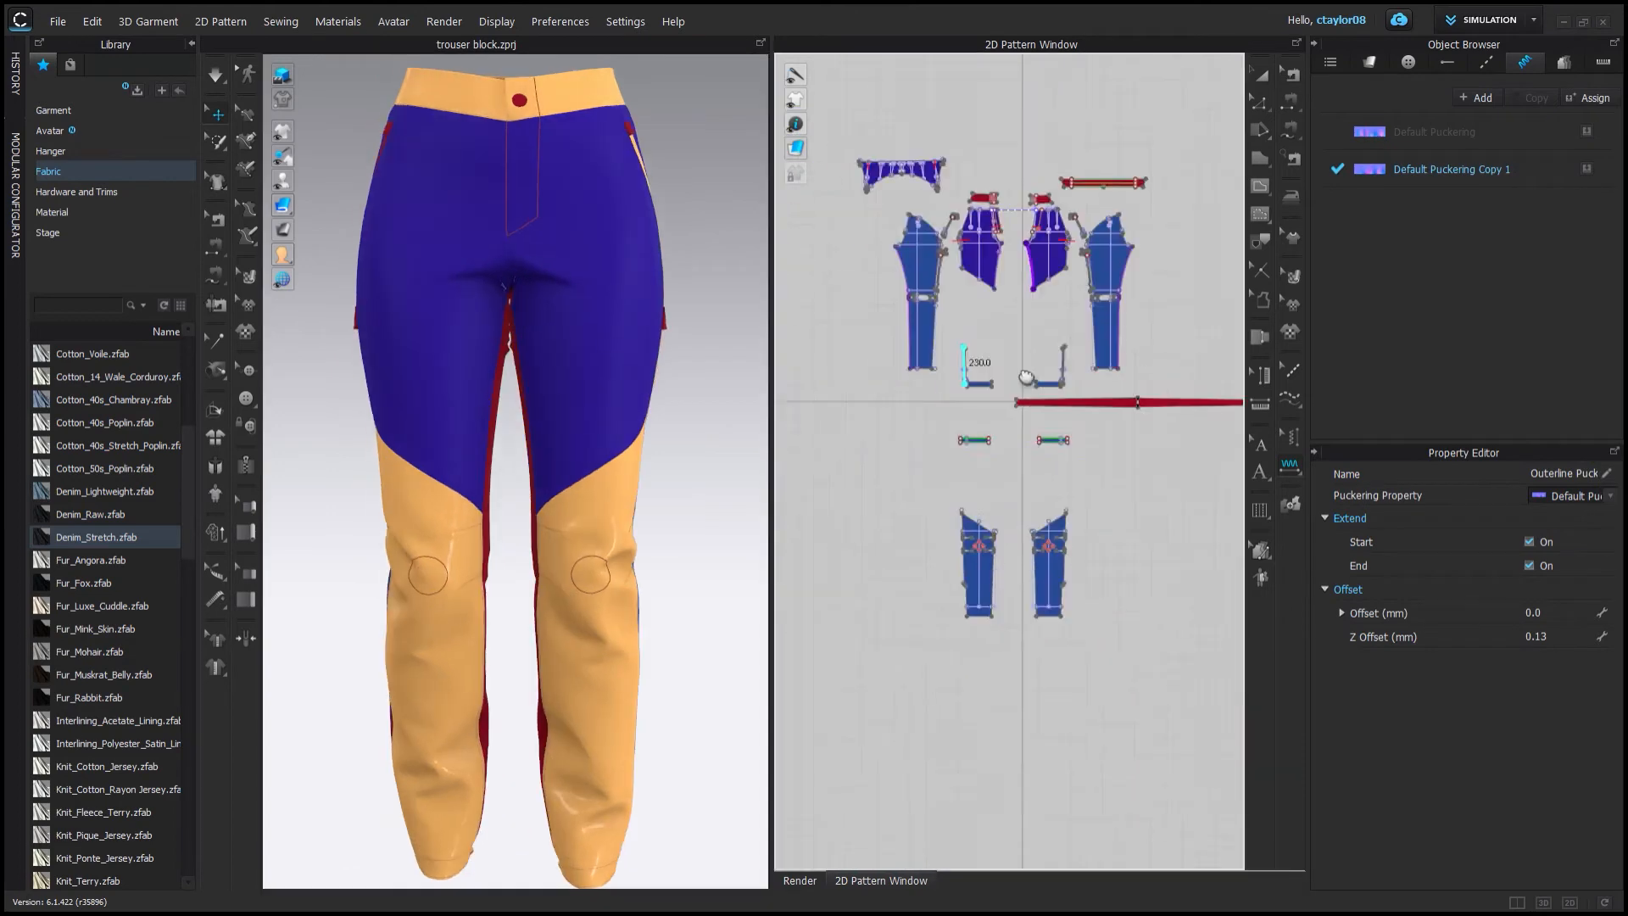
{"action": "scroll", "coordinate": [1026, 545], "scroll_direction": "up", "scroll_amount": 8}
{"action": "left_click", "coordinate": [895, 593]}
{"action": "scroll", "coordinate": [1189, 487], "scroll_direction": "up", "scroll_amount": 3}
{"action": "middle_click_drag", "start_coordinate": [1170, 525], "coordinate": [1055, 526]}
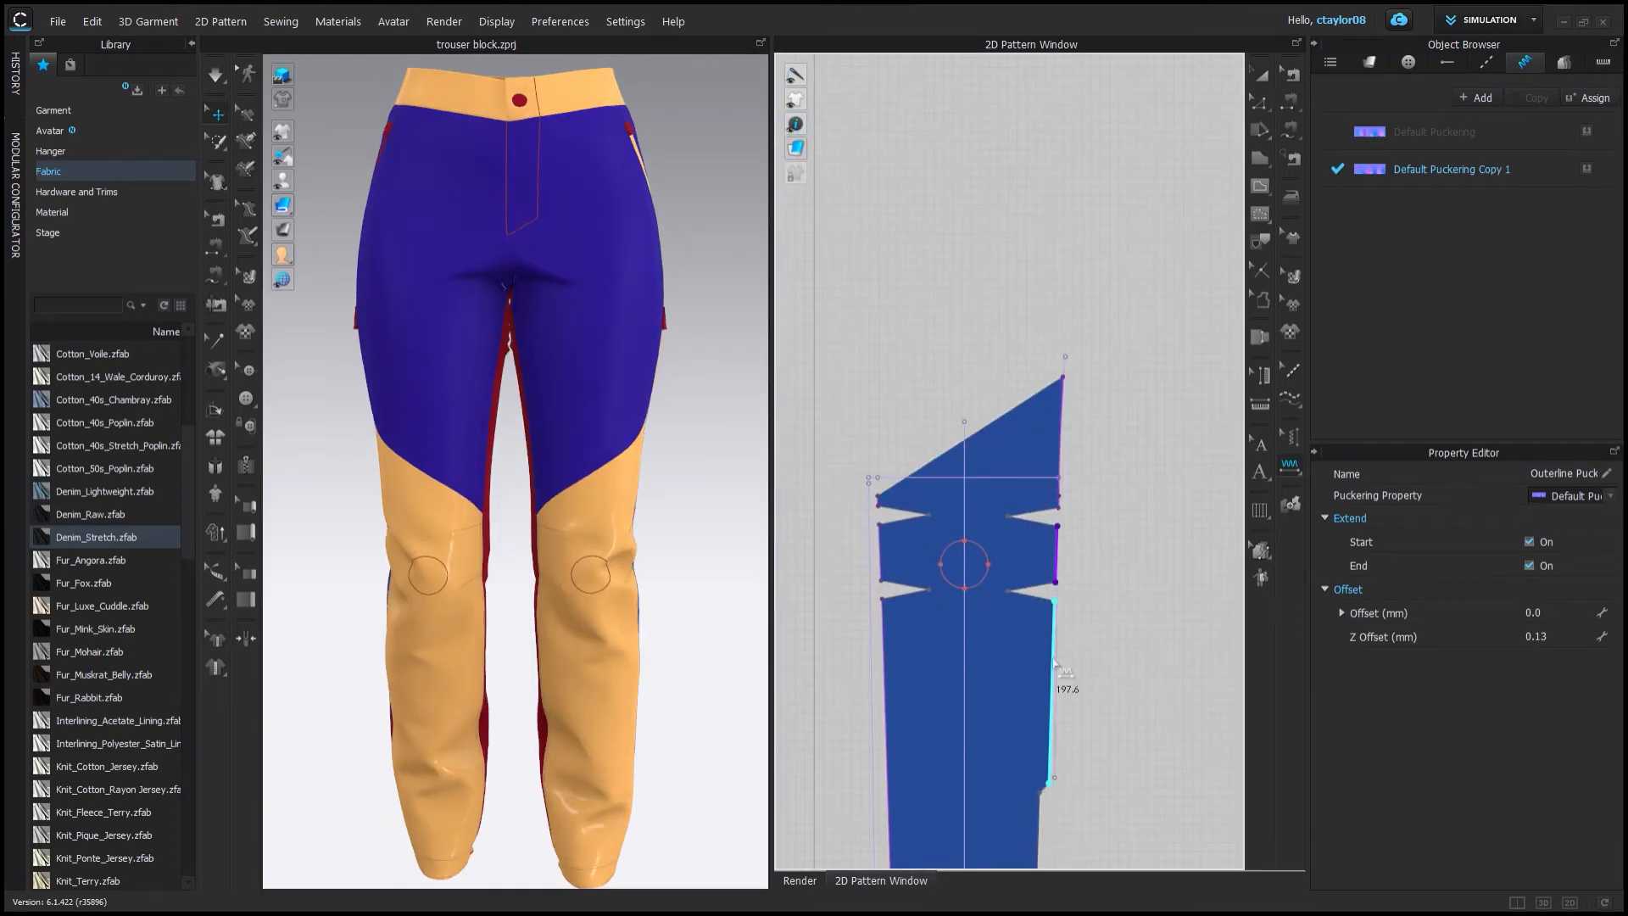
{"action": "left_click", "coordinate": [1058, 688]}
{"action": "scroll", "coordinate": [997, 458], "scroll_direction": "up", "scroll_amount": 7}
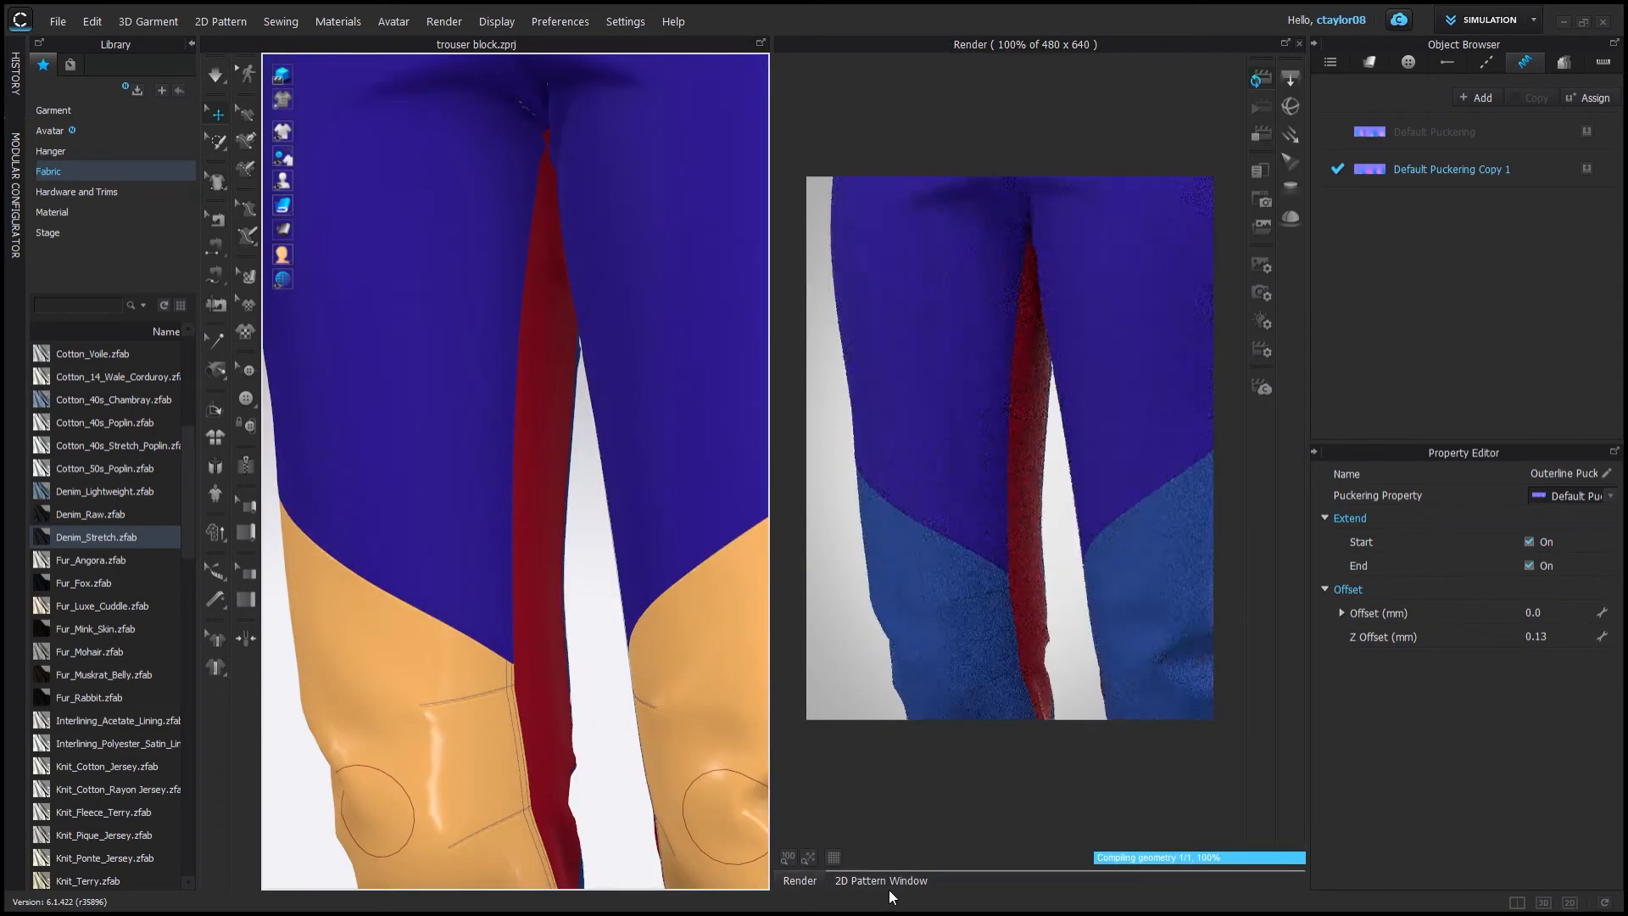
Apply the second puckering copy along the waistband's stitch lines.
{"action": "left_click", "coordinate": [881, 880]}
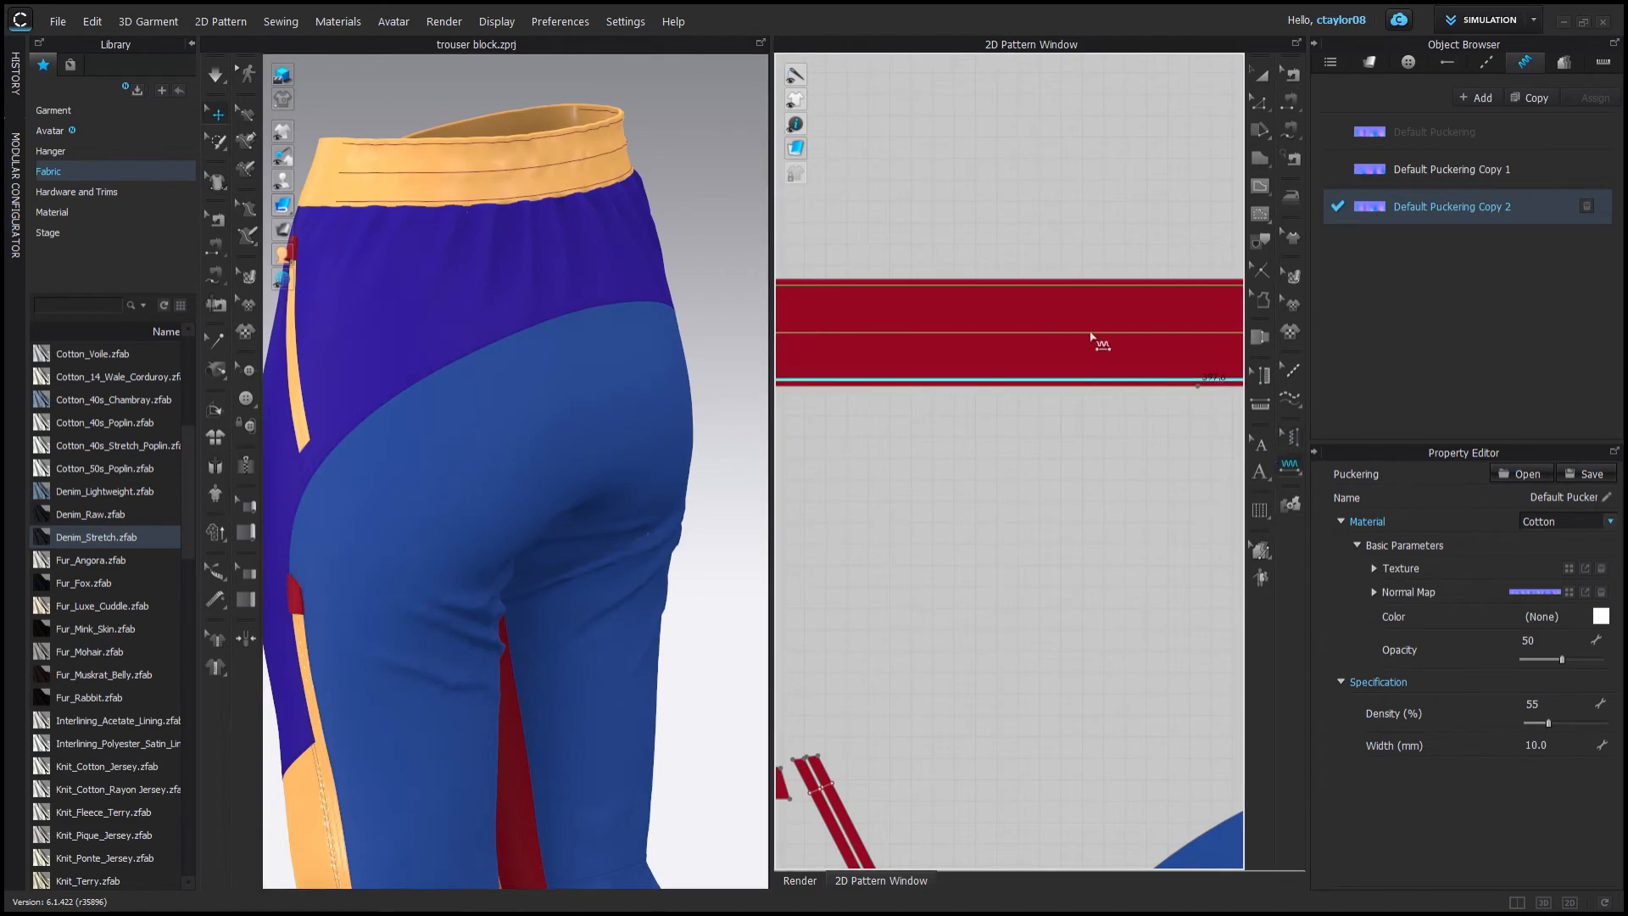
{"action": "left_click", "coordinate": [1092, 337]}
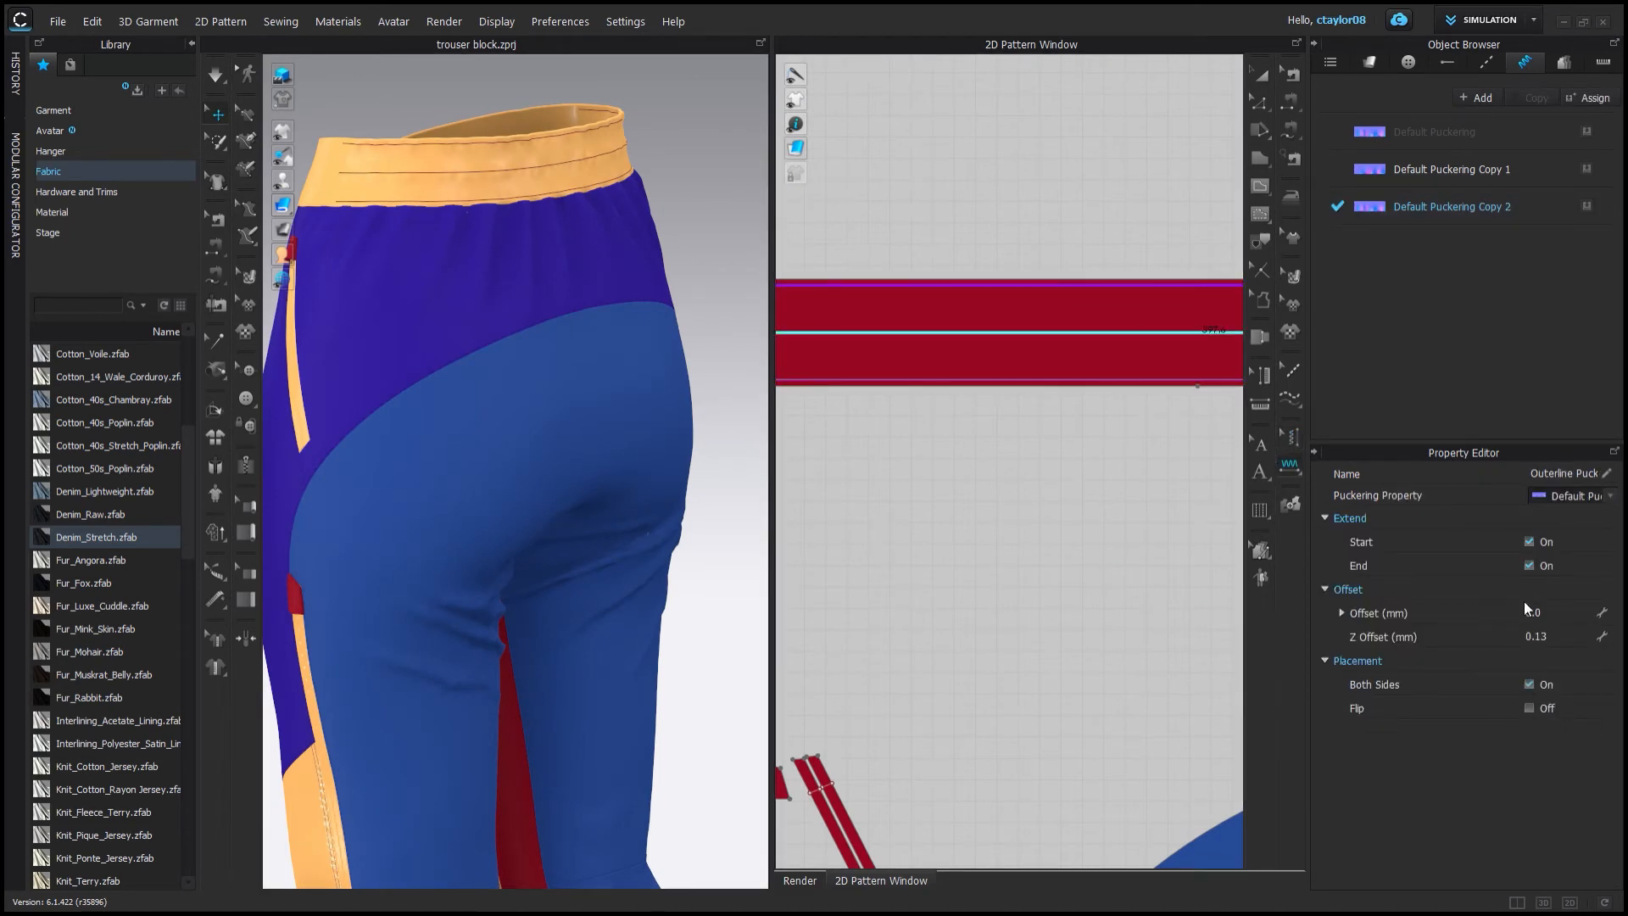
{"action": "left_click", "coordinate": [1469, 213]}
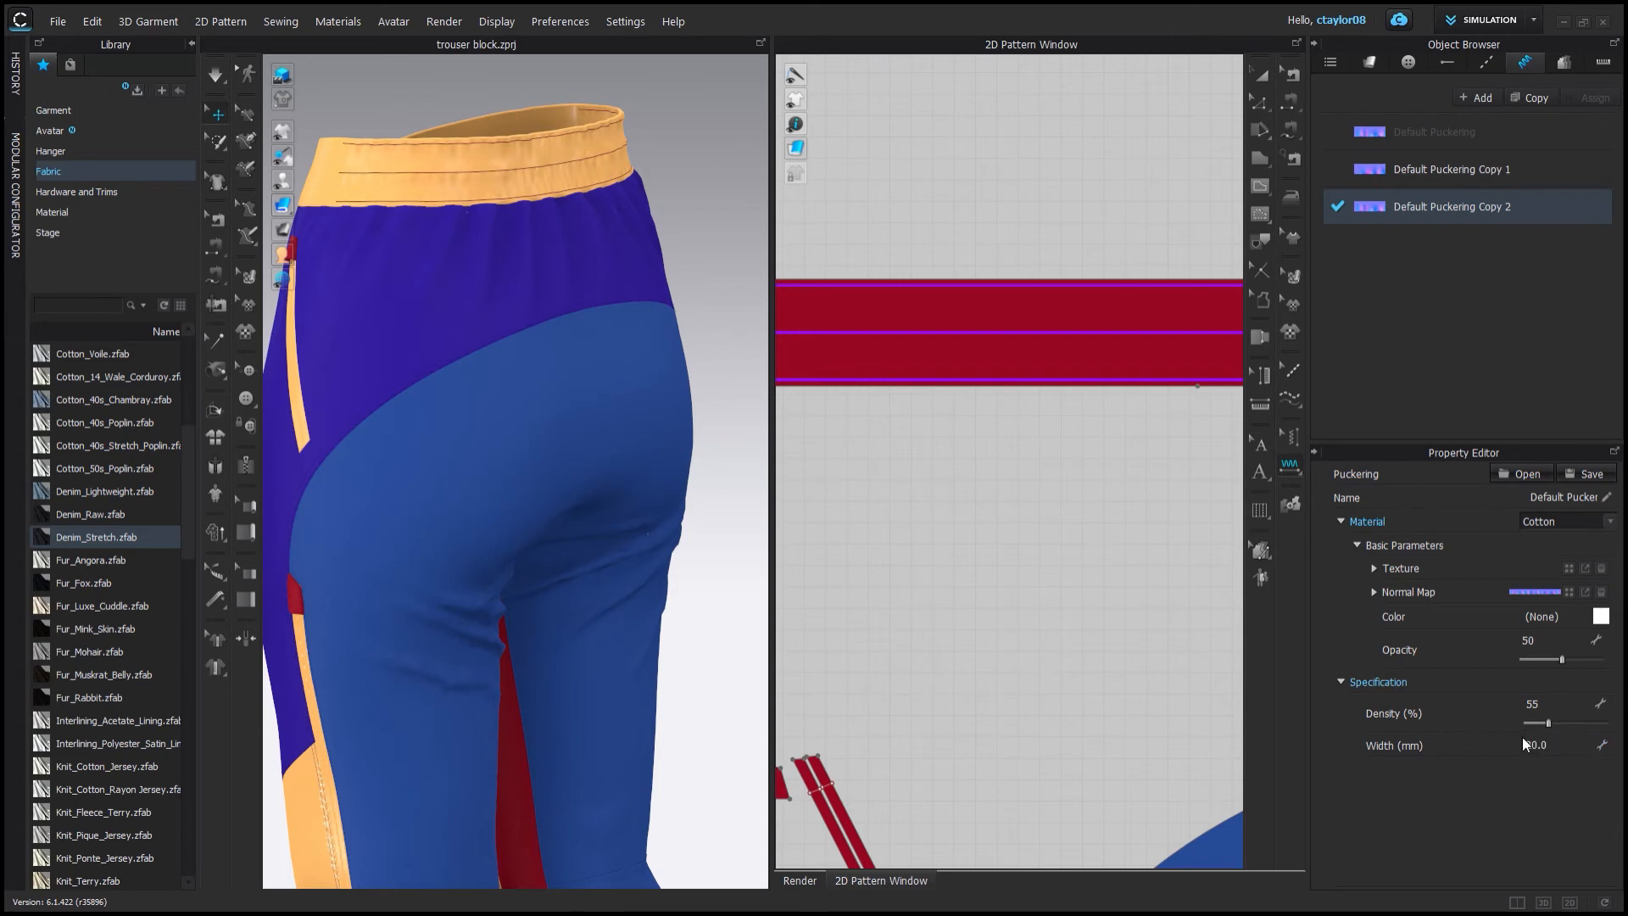
{"action": "left_click", "coordinate": [1141, 383]}
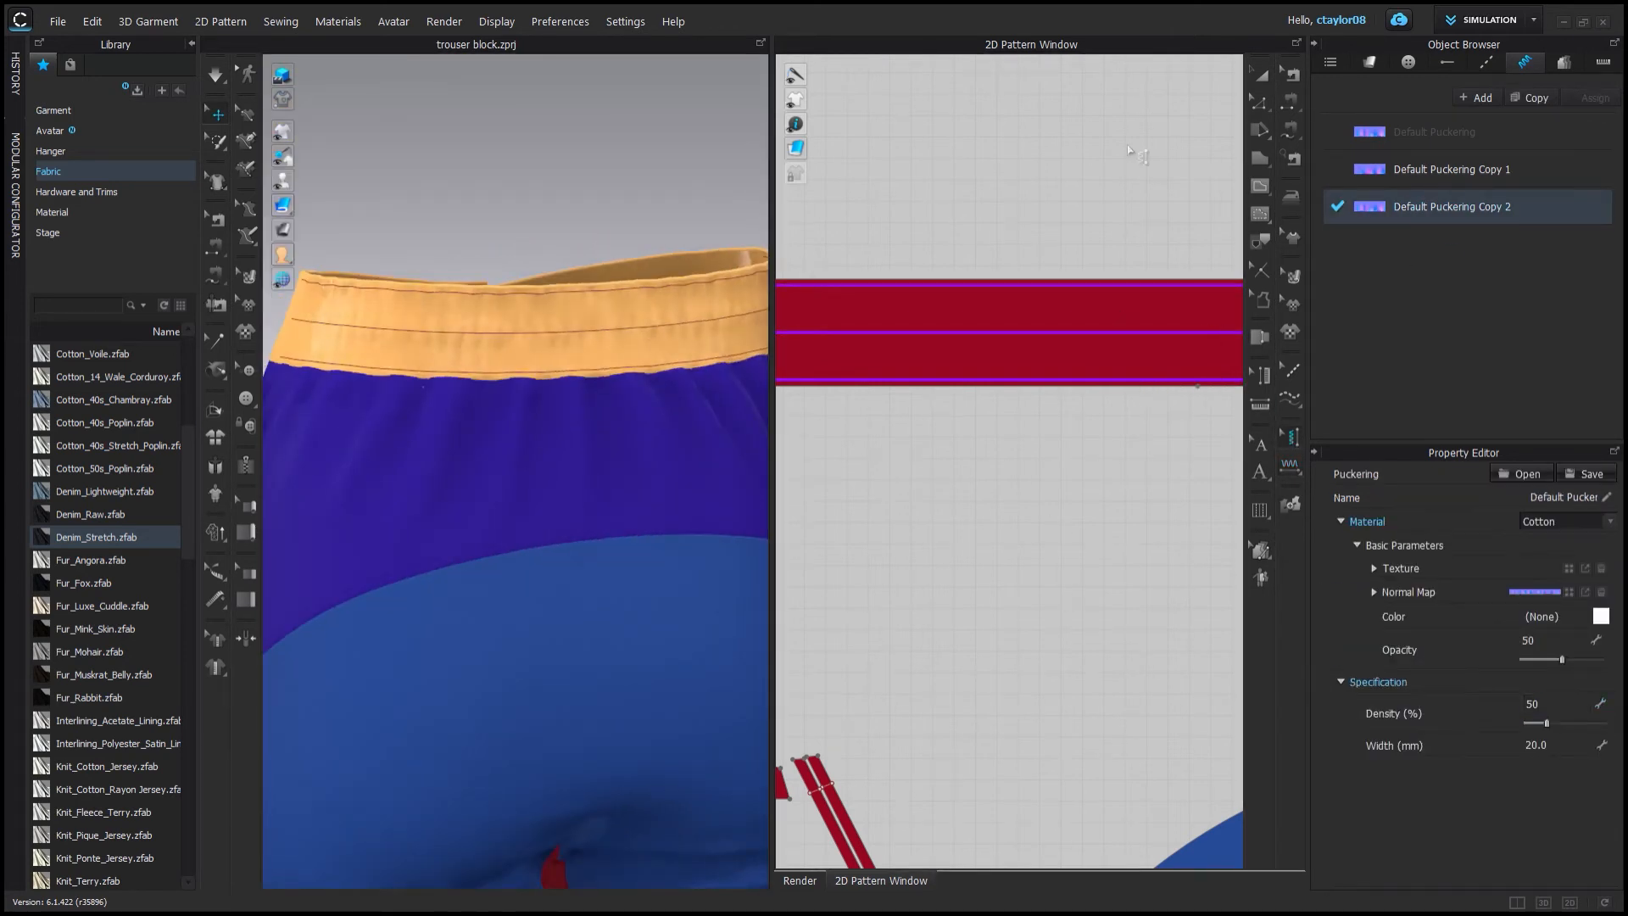
Check the red Denim_Stretch fabric and set up a colour 3 single edge topstitch with its thread colour.
{"action": "right_click_drag", "start_coordinate": [543, 208], "coordinate": [673, 237]}
{"action": "left_click", "coordinate": [1261, 74]}
{"action": "mouse_move", "coordinate": [543, 364]}
{"action": "right_mouse_down"}
{"action": "mouse_move", "coordinate": [570, 331]}
{"action": "mouse_move", "coordinate": [632, 342]}
{"action": "mouse_move", "coordinate": [564, 349]}
{"action": "right_mouse_up"}
{"action": "scroll", "coordinate": [995, 307], "scroll_direction": "down", "scroll_amount": 3}
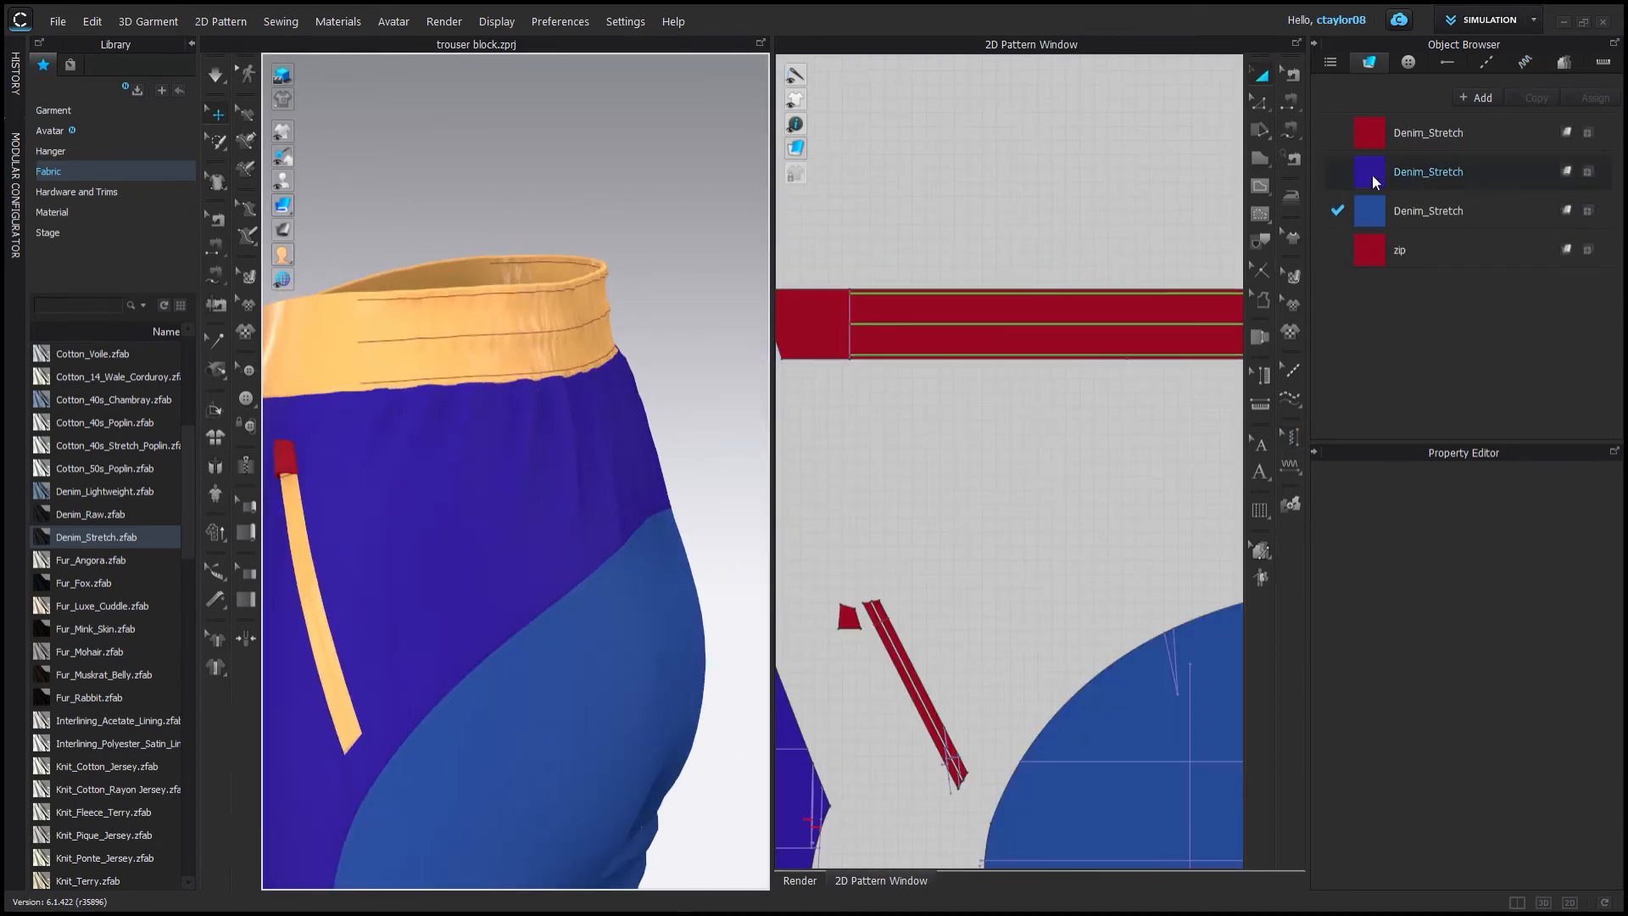
{"action": "left_click", "coordinate": [1433, 134]}
{"action": "left_click", "coordinate": [1485, 62]}
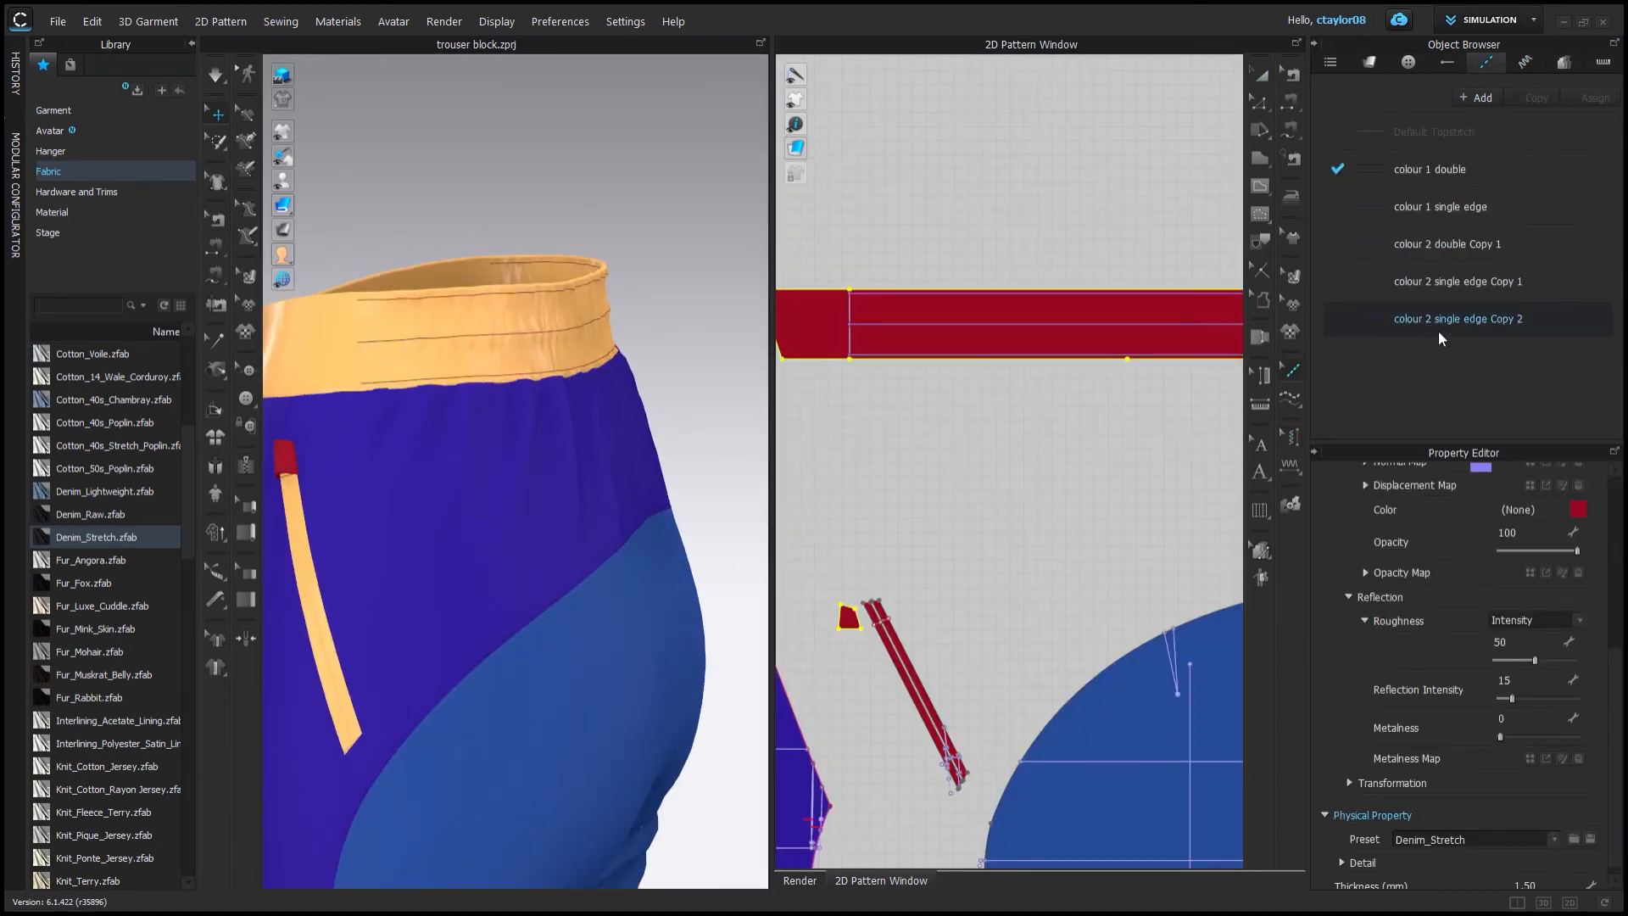
{"action": "left_click_drag", "start_coordinate": [1618, 659], "coordinate": [1619, 749]}
{"action": "left_click", "coordinate": [1582, 691]}
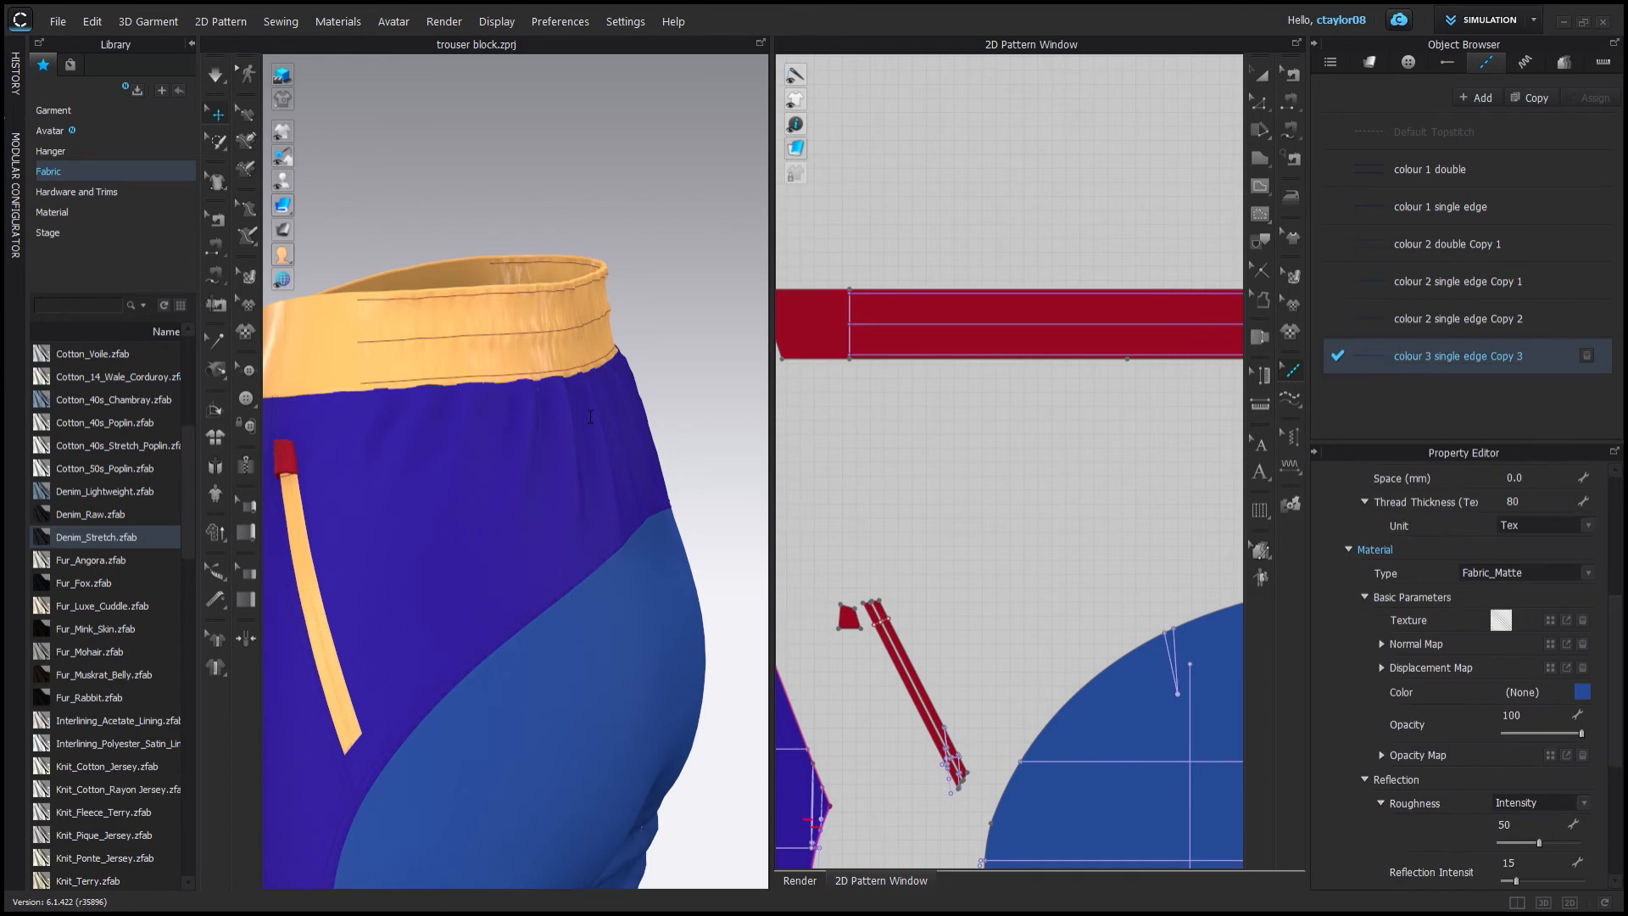
{"action": "scroll", "coordinate": [1558, 712], "scroll_direction": "up", "scroll_amount": 5}
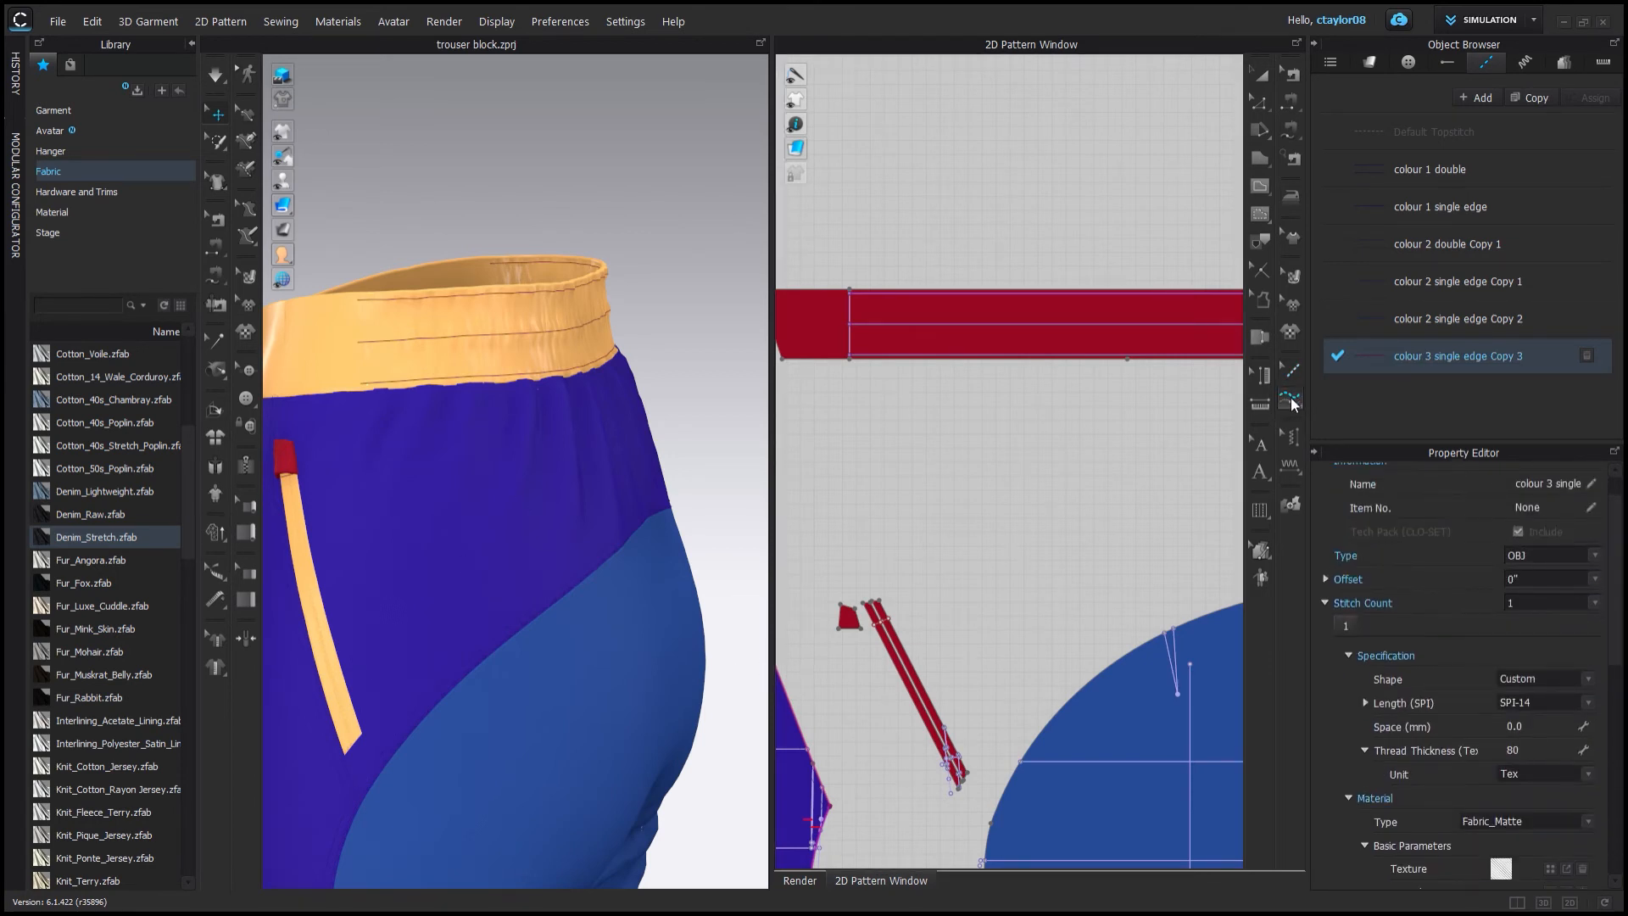
Apply the colour 3 single edge topstitch along the waistband's edges.
{"action": "left_click", "coordinate": [1291, 470]}
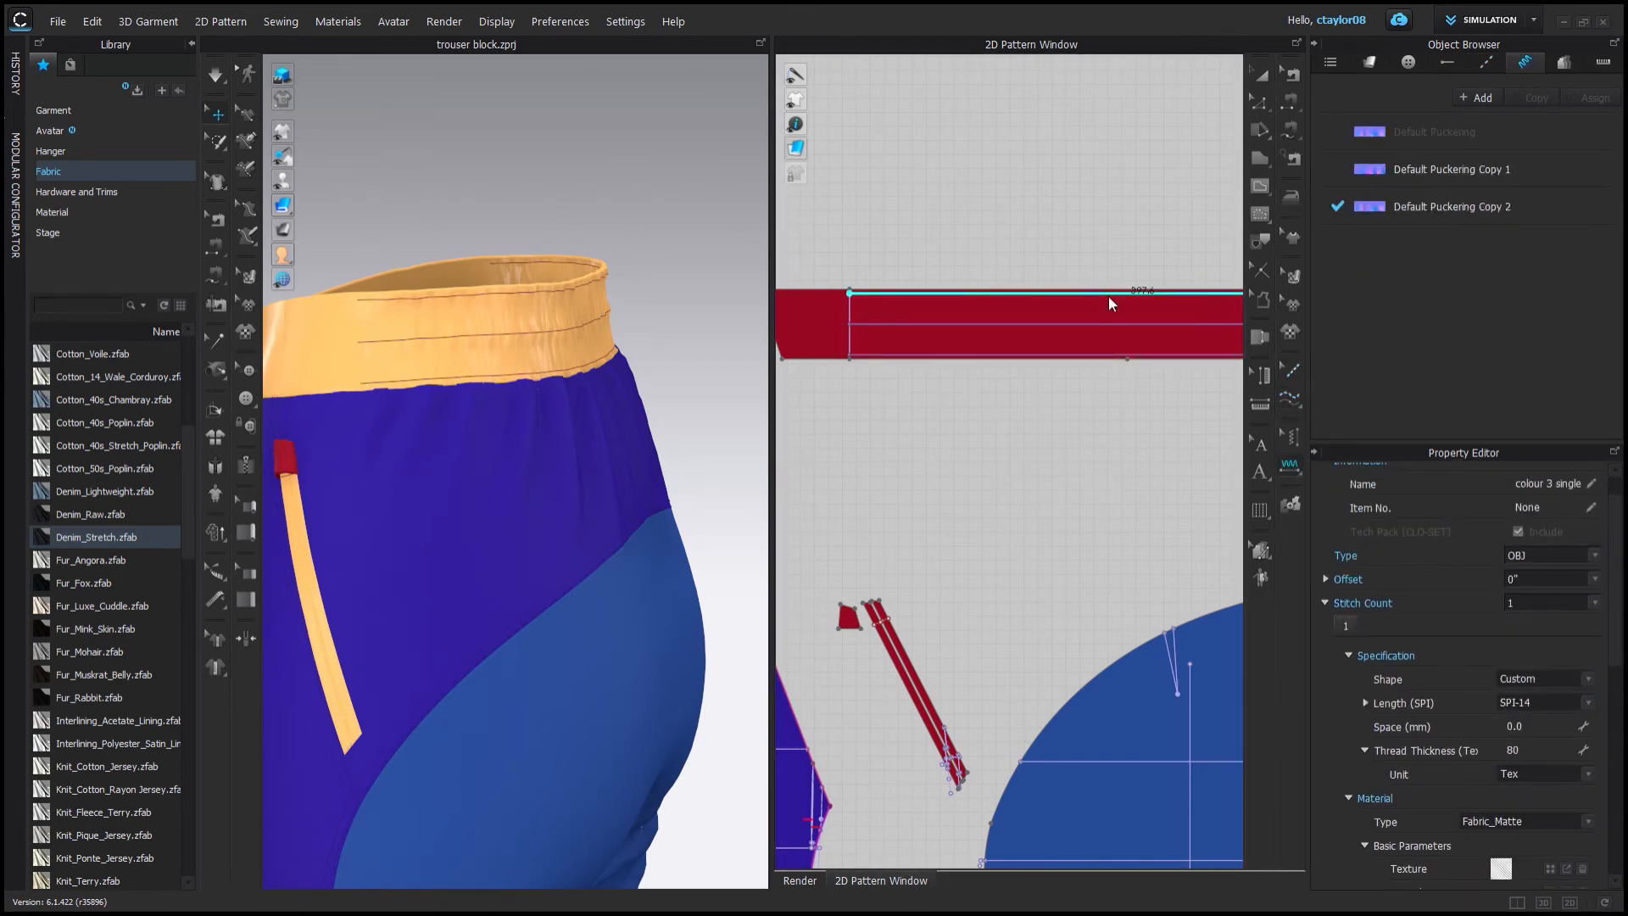
{"action": "left_click", "coordinate": [1290, 396]}
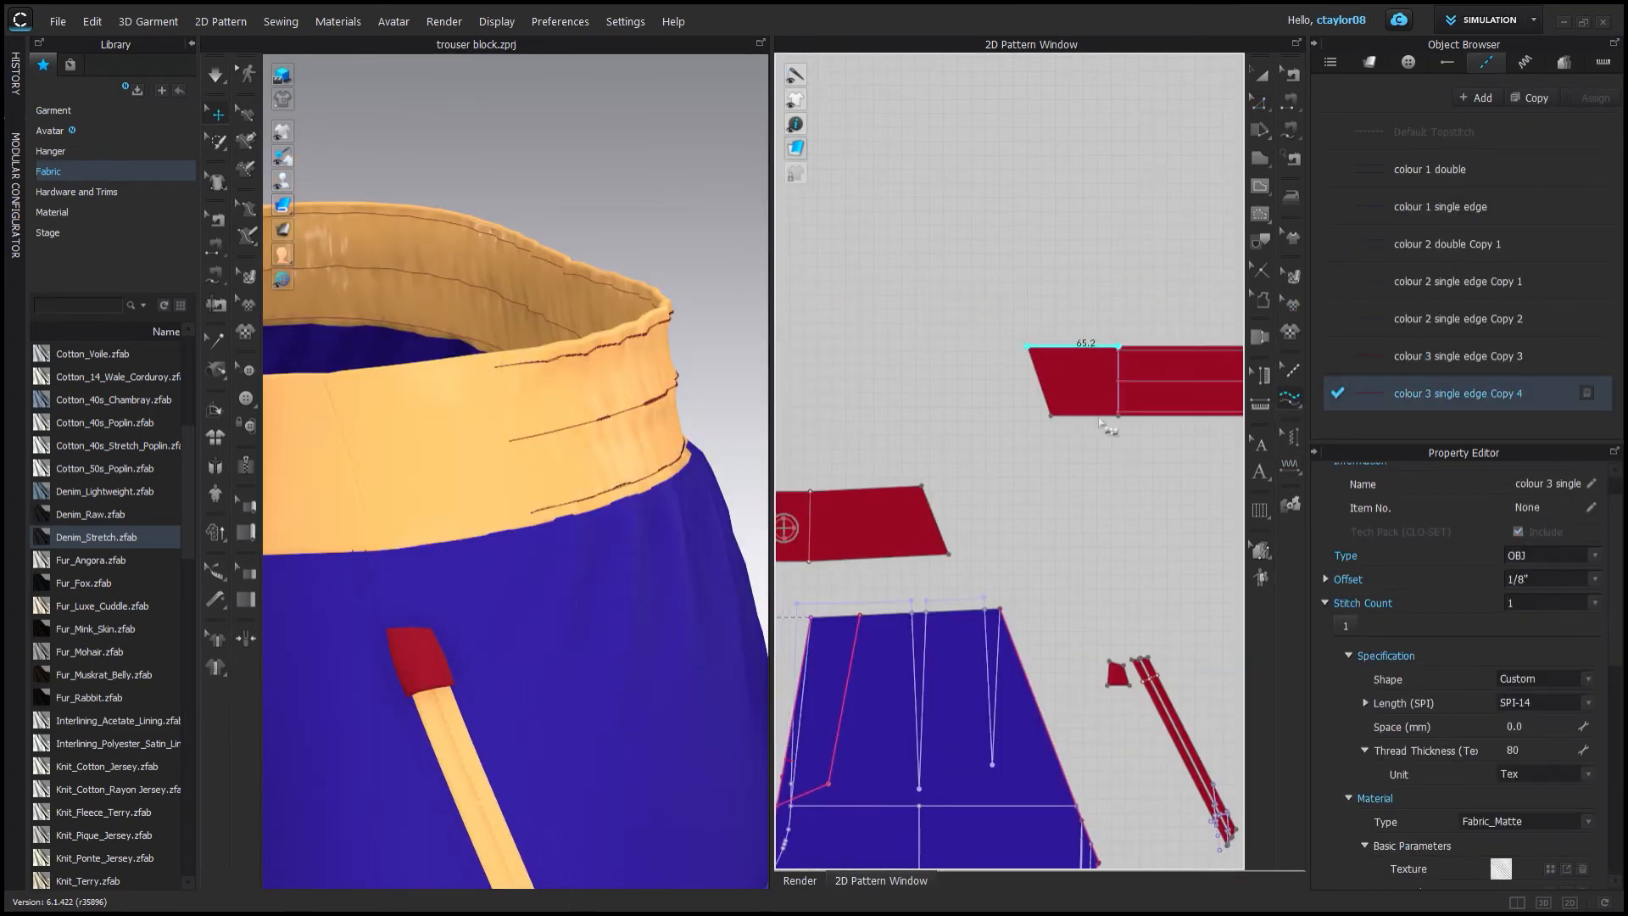
{"action": "left_click", "coordinate": [1102, 419]}
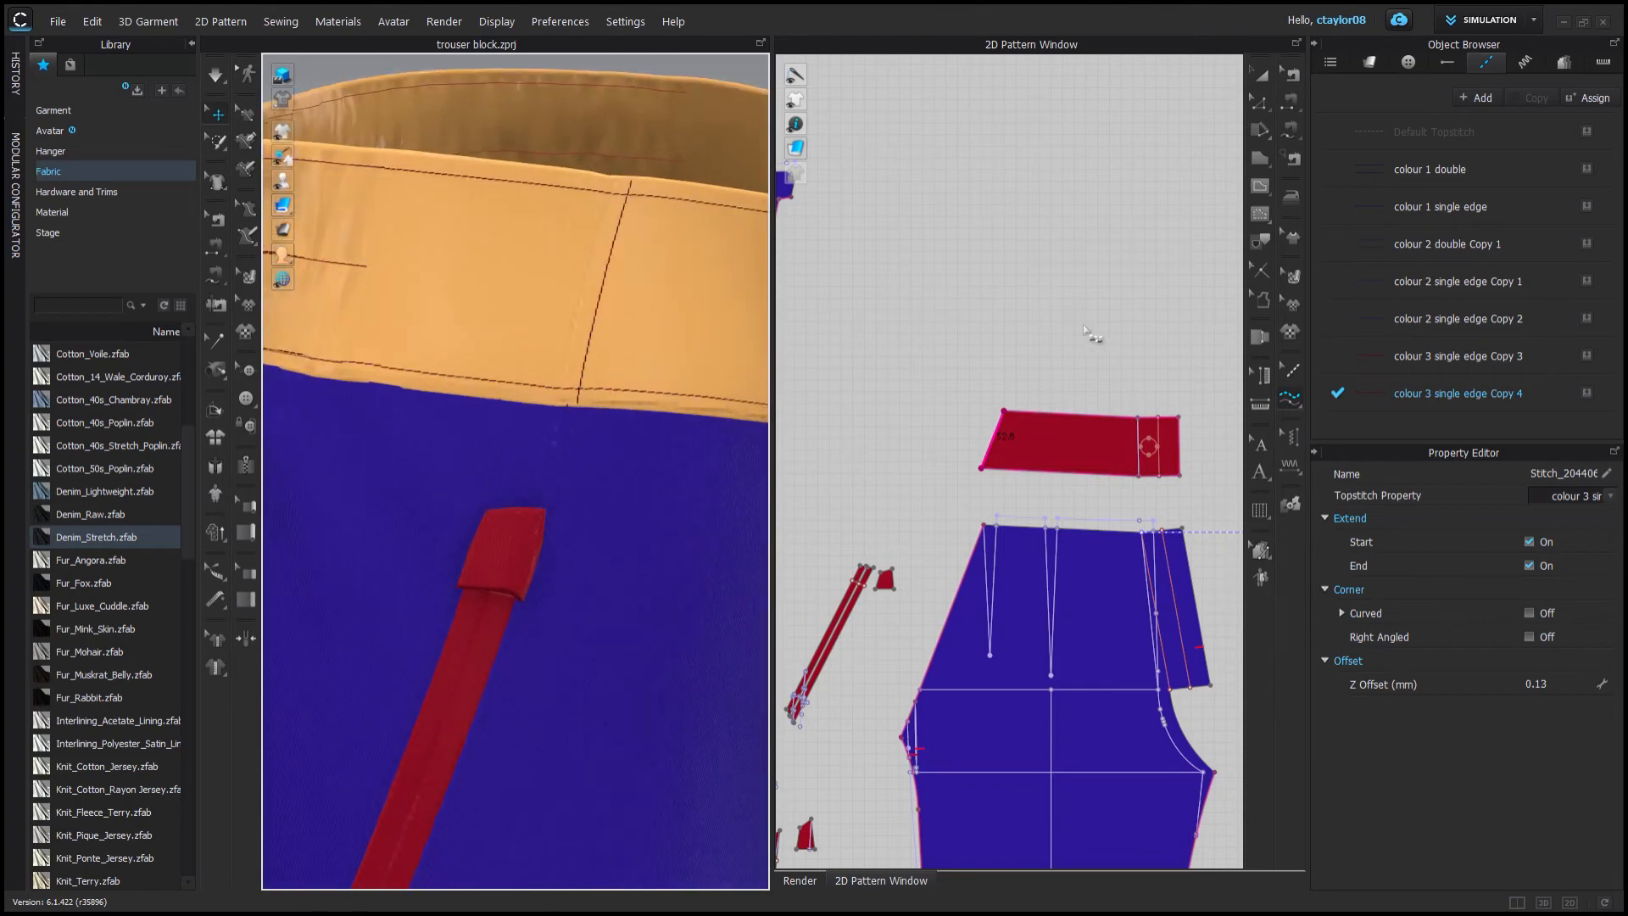
{"action": "left_click", "coordinate": [1530, 397]}
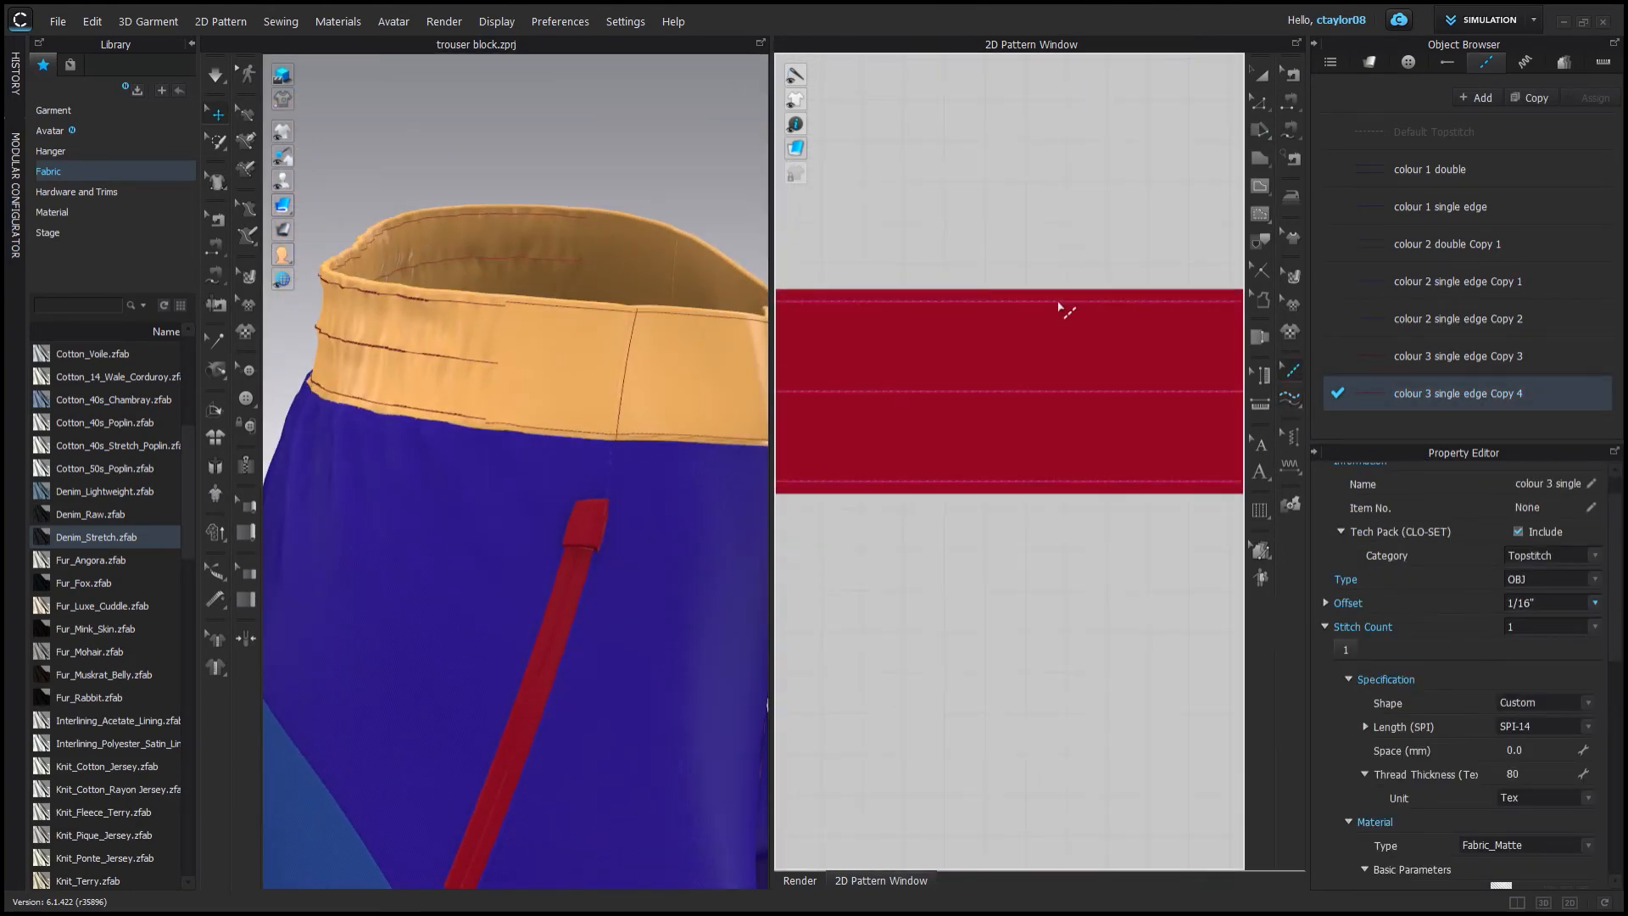
{"action": "left_click", "coordinate": [1073, 479]}
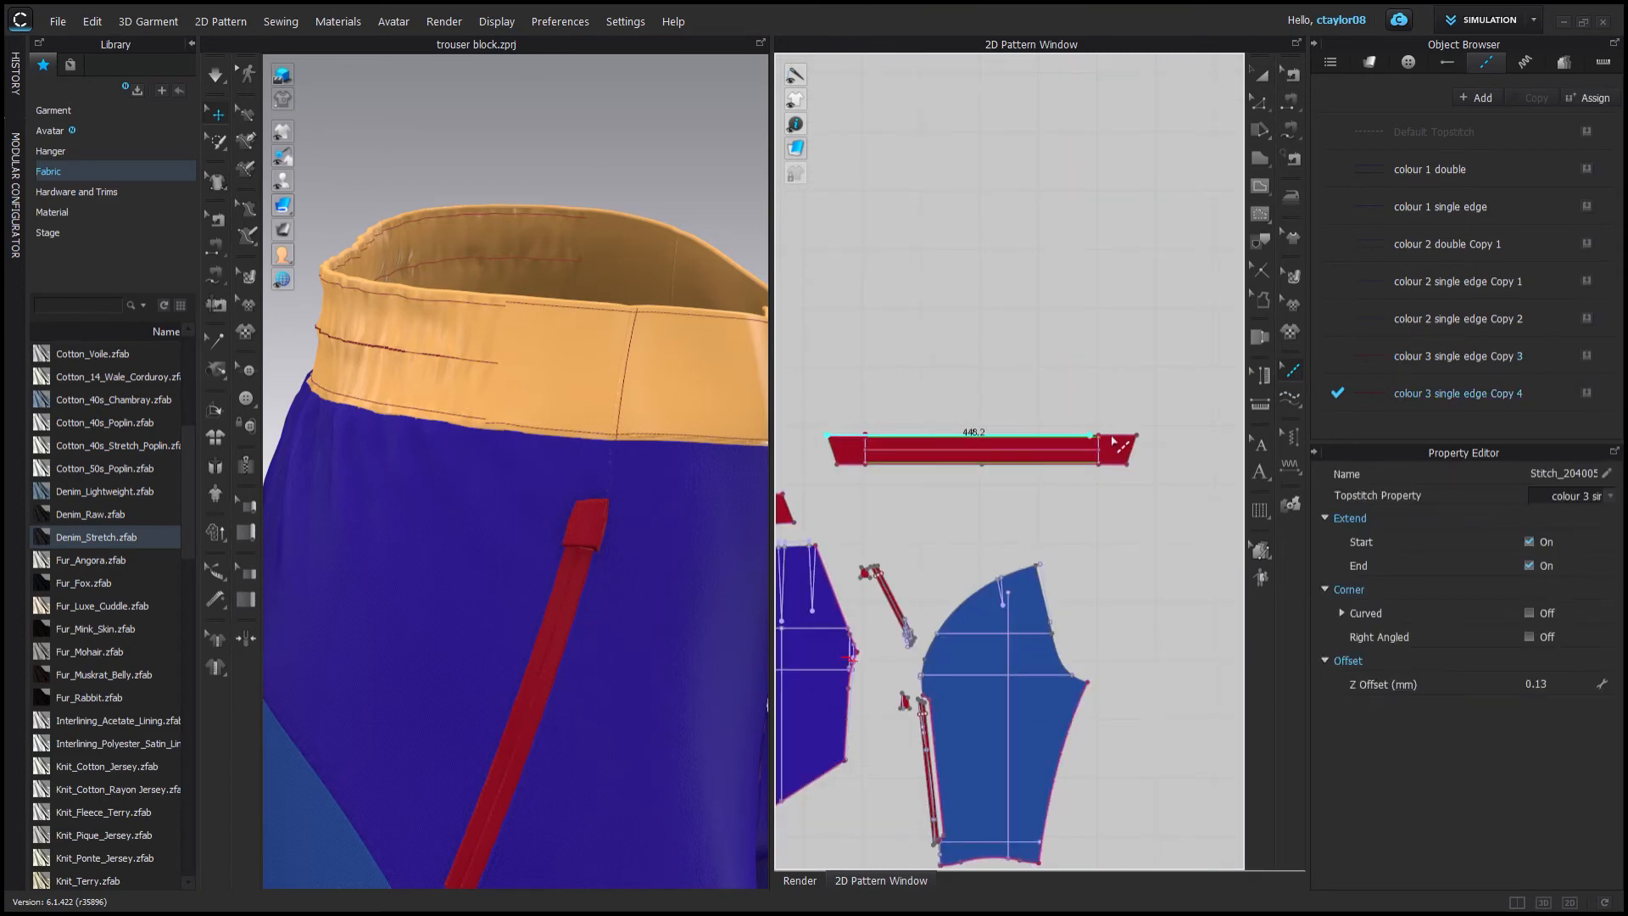
{"action": "left_click", "coordinate": [1128, 464]}
{"action": "scroll", "coordinate": [1140, 475], "scroll_direction": "up", "scroll_amount": 3}
{"action": "middle_click_drag", "start_coordinate": [1159, 480], "coordinate": [1196, 490]}
{"action": "left_click", "coordinate": [809, 476]}
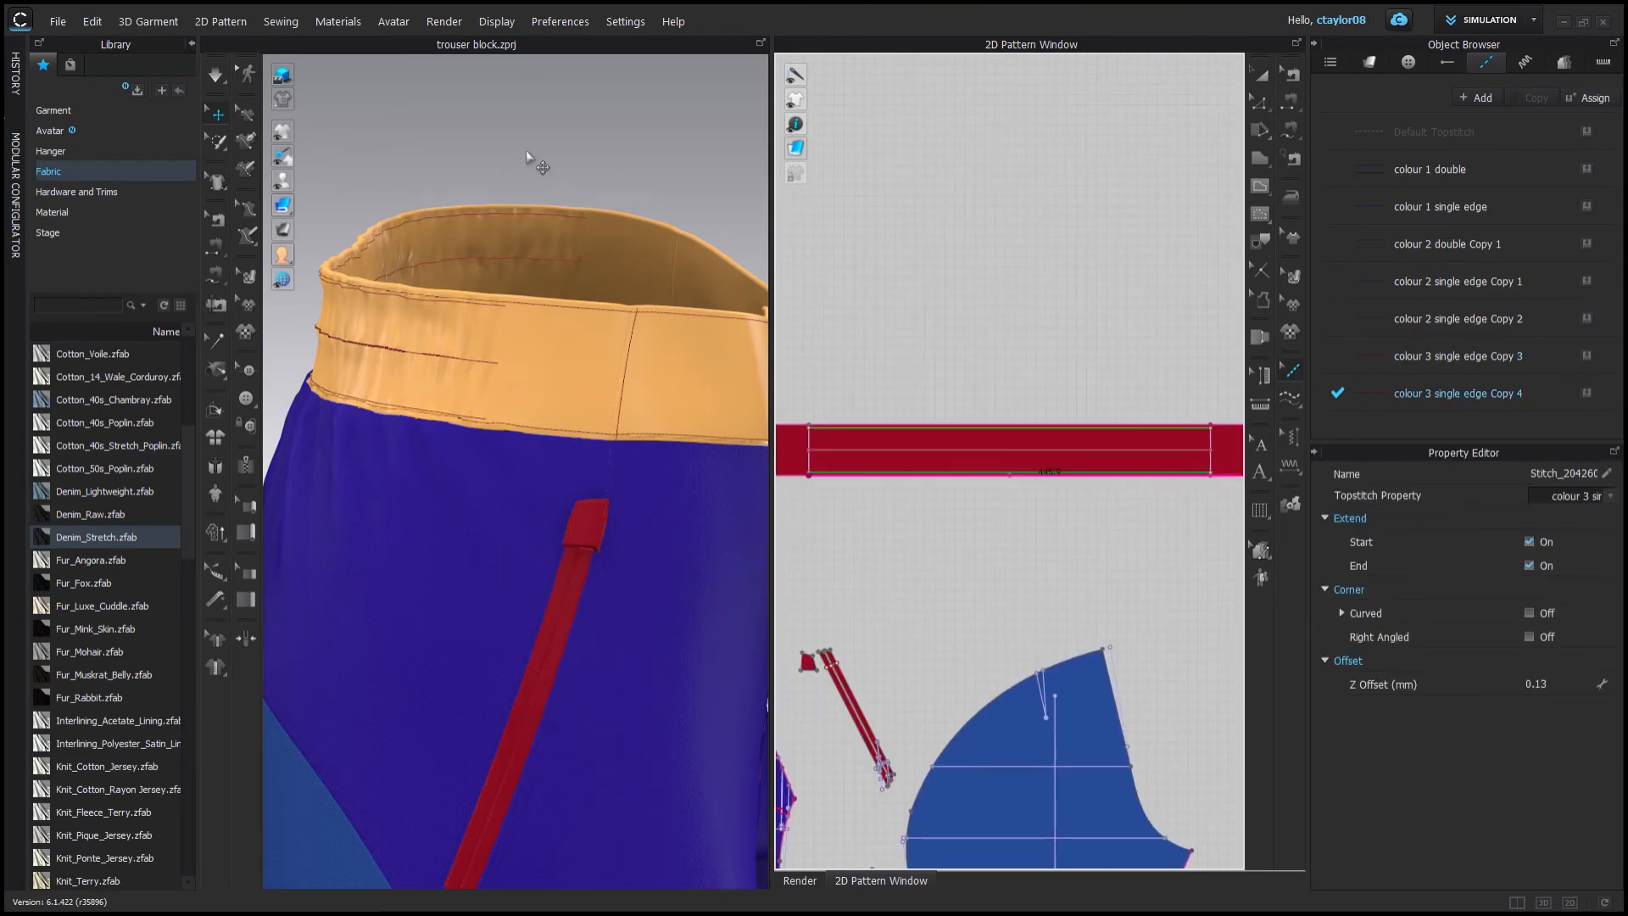
Apply the second puckering copy along the edges of the blue hem band.
{"action": "left_click", "coordinate": [527, 150]}
{"action": "scroll", "coordinate": [526, 153], "scroll_direction": "down", "scroll_amount": 2}
{"action": "middle_click_drag", "start_coordinate": [526, 152], "coordinate": [486, 229]}
{"action": "scroll", "coordinate": [515, 309], "scroll_direction": "down", "scroll_amount": 5}
{"action": "right_click_drag", "start_coordinate": [516, 309], "coordinate": [721, 293]}
{"action": "scroll", "coordinate": [1028, 562], "scroll_direction": "down", "scroll_amount": 5}
{"action": "middle_click_drag", "start_coordinate": [1029, 561], "coordinate": [959, 322]}
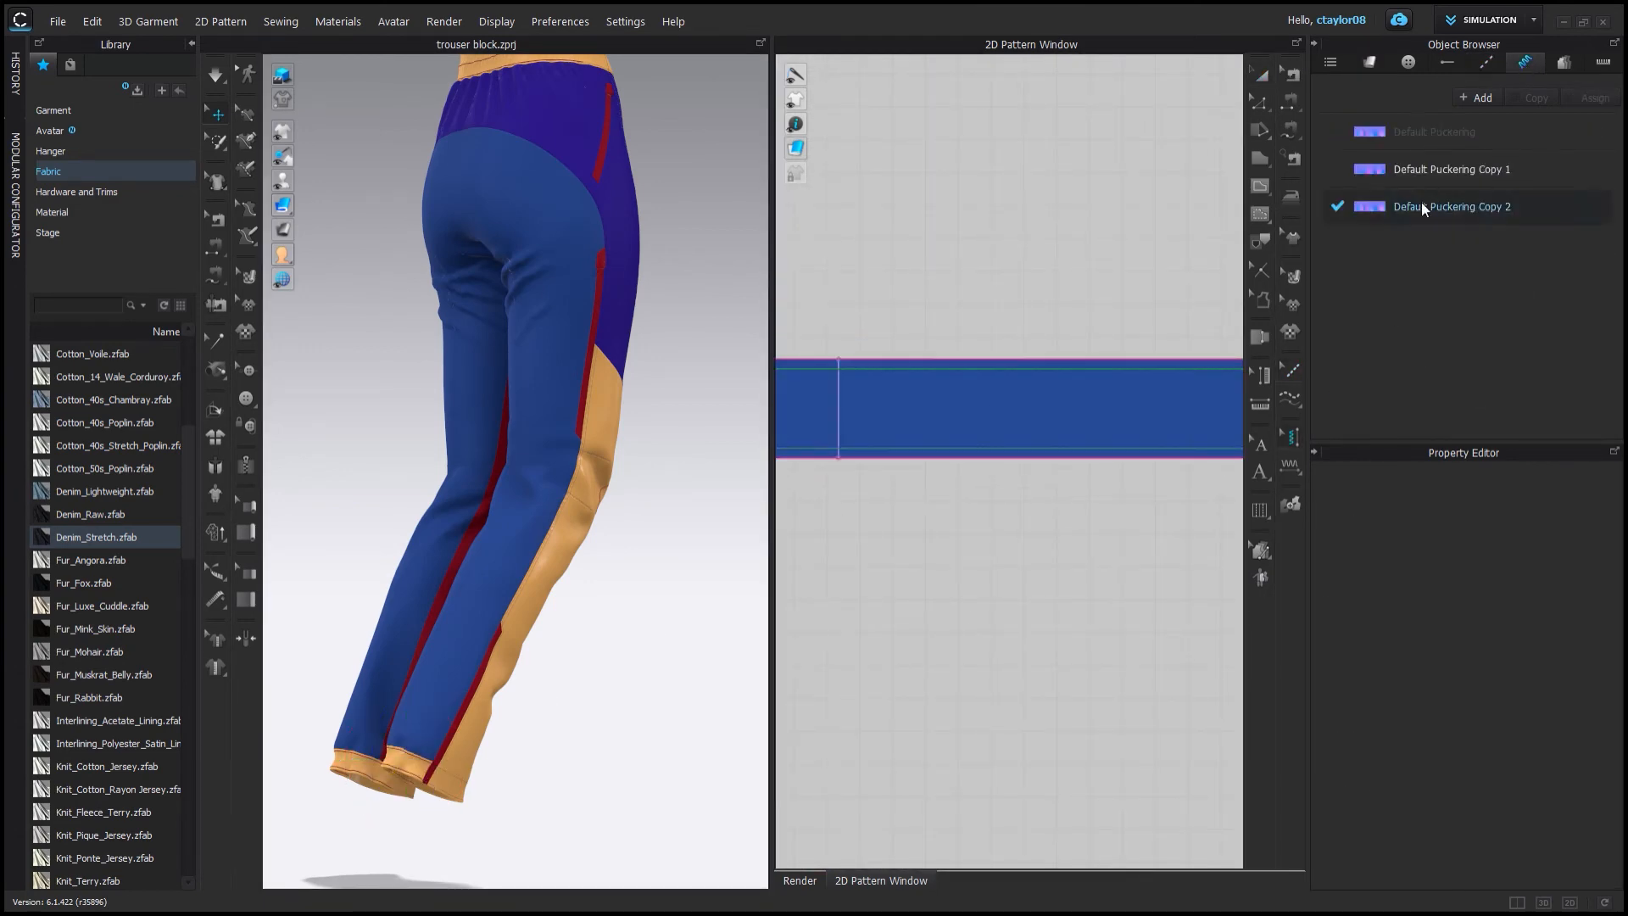
{"action": "left_click", "coordinate": [1134, 459]}
{"action": "left_click", "coordinate": [1095, 360]}
{"action": "scroll", "coordinate": [897, 672], "scroll_direction": "down", "scroll_amount": 5}
{"action": "scroll", "coordinate": [1020, 636], "scroll_direction": "up", "scroll_amount": 4}
{"action": "left_click", "coordinate": [1020, 587]}
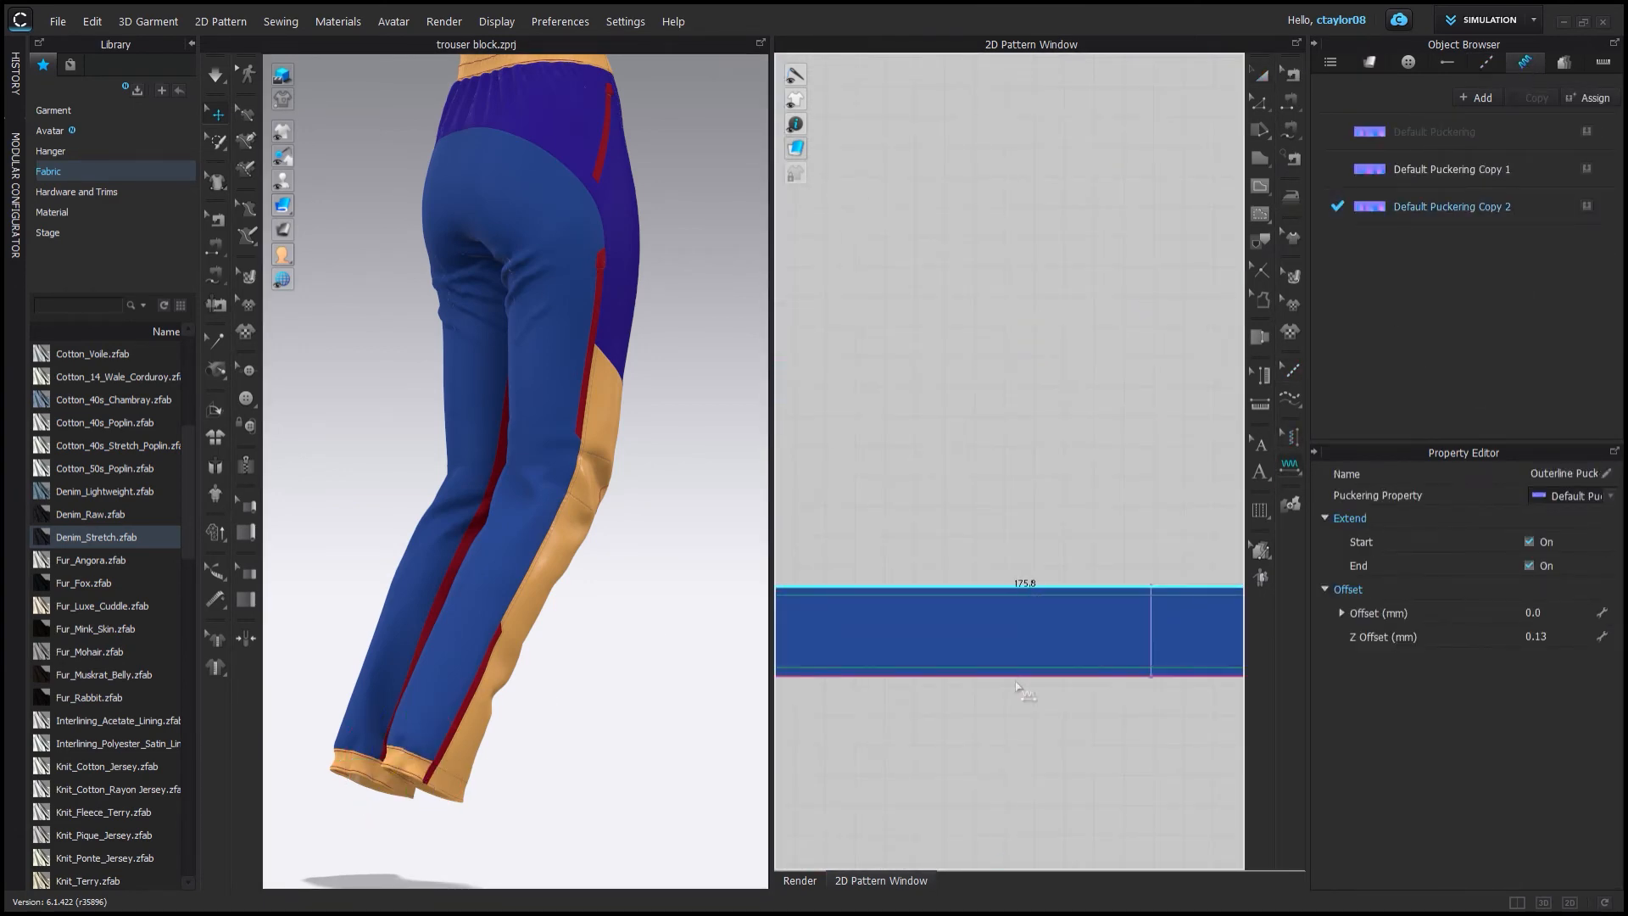
{"action": "right_click_drag", "start_coordinate": [386, 667], "coordinate": [890, 293]}
{"action": "scroll", "coordinate": [726, 603], "scroll_direction": "down", "scroll_amount": 3}
{"action": "scroll", "coordinate": [543, 441], "scroll_direction": "up", "scroll_amount": 5}
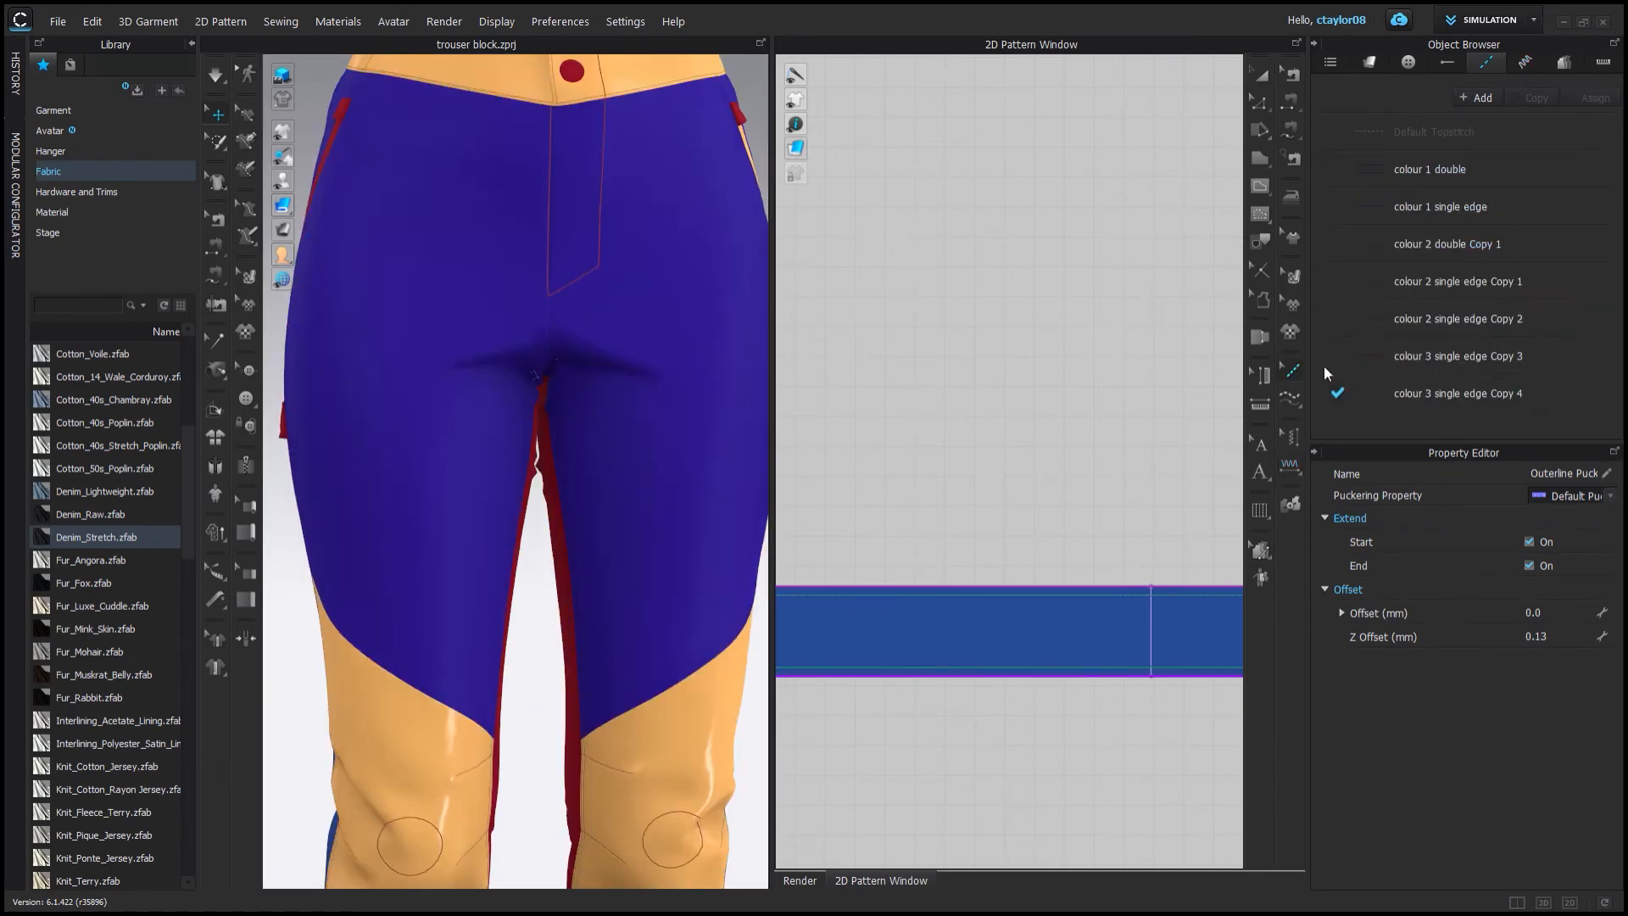
{"action": "left_click", "coordinate": [1331, 386]}
{"action": "left_click", "coordinate": [1530, 97]}
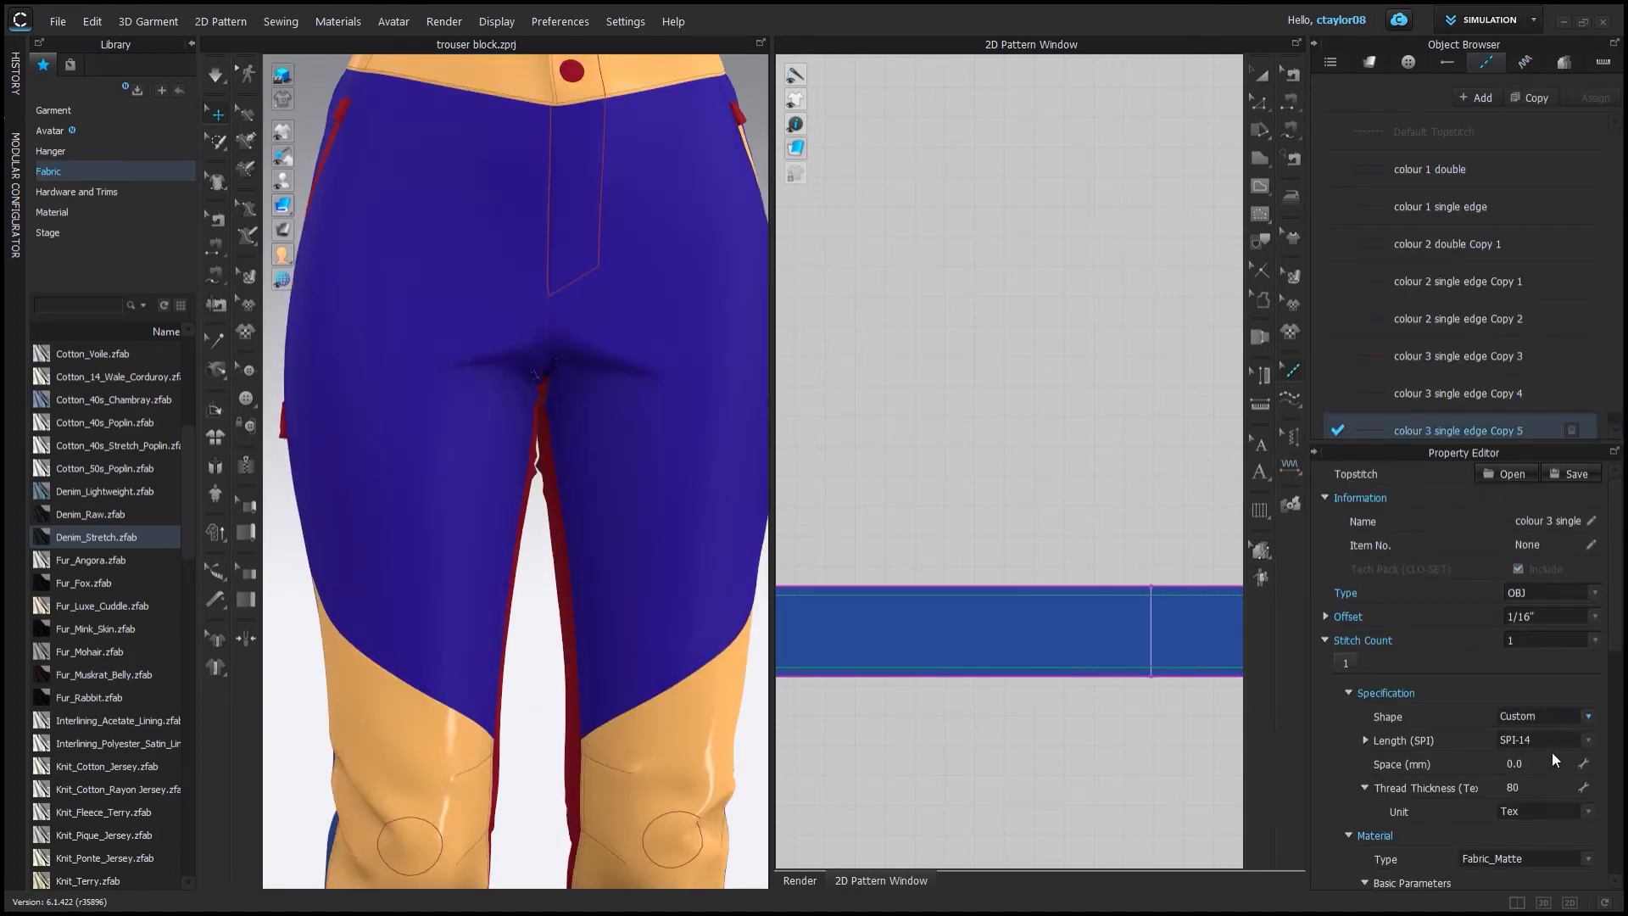
{"action": "scroll", "coordinate": [1112, 556], "scroll_direction": "down", "scroll_amount": 8}
{"action": "scroll", "coordinate": [975, 497], "scroll_direction": "up", "scroll_amount": 10}
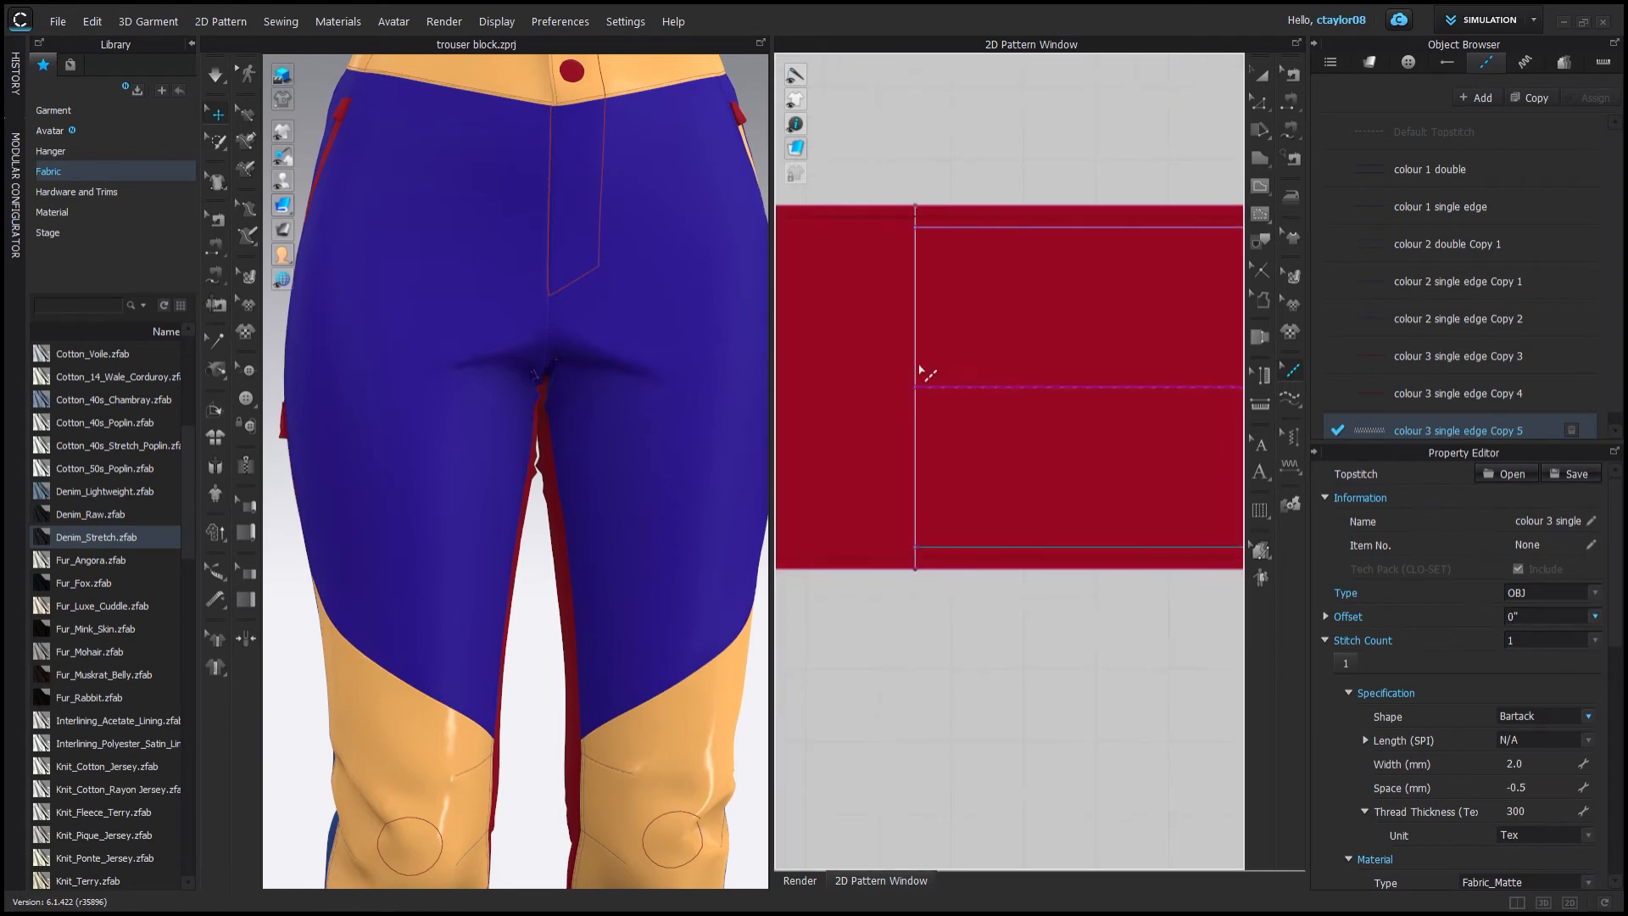
{"action": "left_click", "coordinate": [923, 373]}
Copy the colour 1 single edge topstitch and rename the copy as colour 1 bar tack.
{"action": "left_click", "coordinate": [1262, 75]}
{"action": "scroll", "coordinate": [715, 323], "scroll_direction": "down", "scroll_amount": 2}
{"action": "scroll", "coordinate": [848, 427], "scroll_direction": "down", "scroll_amount": 4}
{"action": "left_click", "coordinate": [1485, 62]}
{"action": "left_click", "coordinate": [1426, 212]}
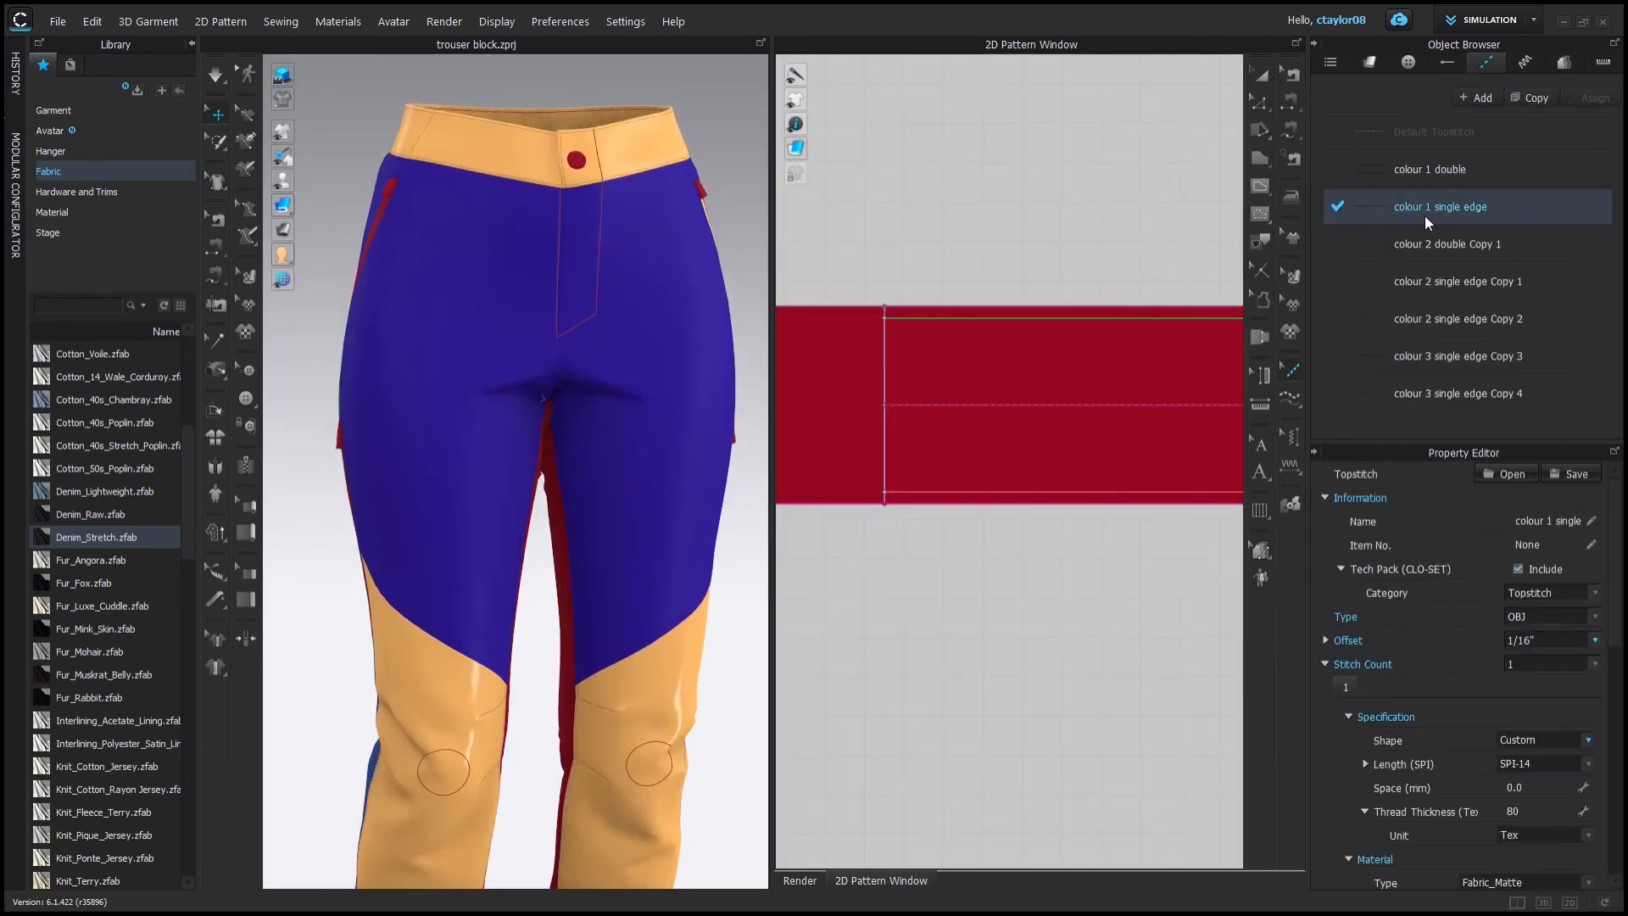
{"action": "left_click", "coordinate": [1528, 101]}
{"action": "double_click", "coordinate": [1467, 430]}
{"action": "left_click_drag", "start_coordinate": [1434, 431], "coordinate": [1544, 417]}
{"action": "type", "text": "bar tack"}
{"action": "key", "text": "Return"}
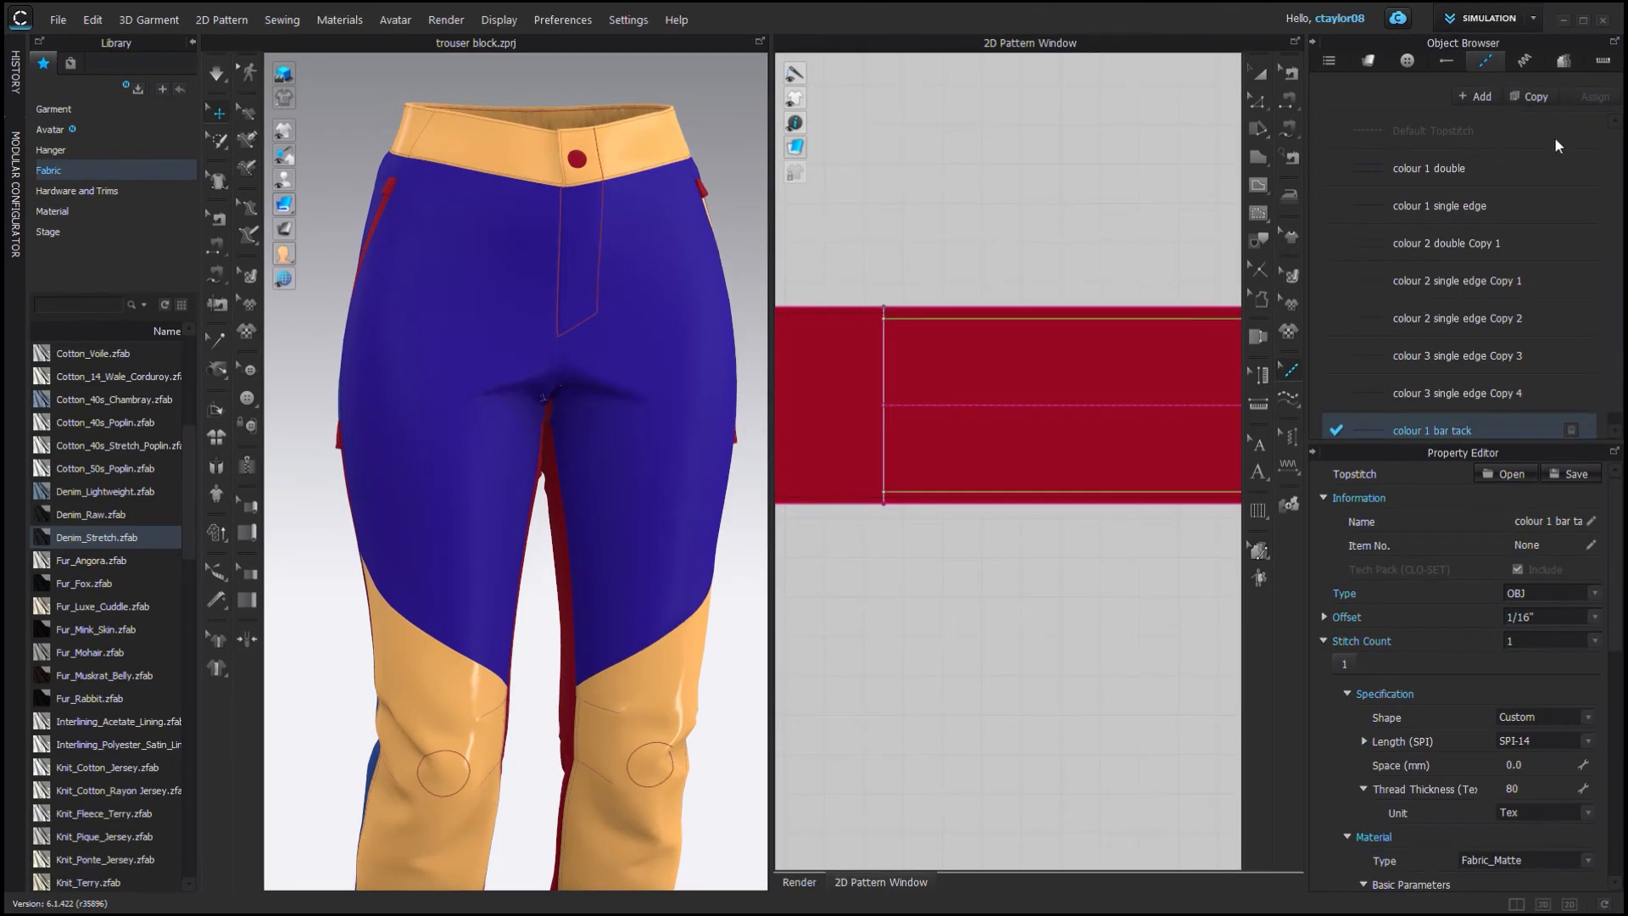
Place a short colour 1 bar tack stitch on the waistband and set its shape to Bartack.
{"action": "left_click", "coordinate": [925, 408]}
{"action": "right_click_drag", "start_coordinate": [472, 232], "coordinate": [462, 374]}
{"action": "scroll", "coordinate": [461, 374], "scroll_direction": "up", "scroll_amount": 5}
{"action": "left_click", "coordinate": [1511, 420]}
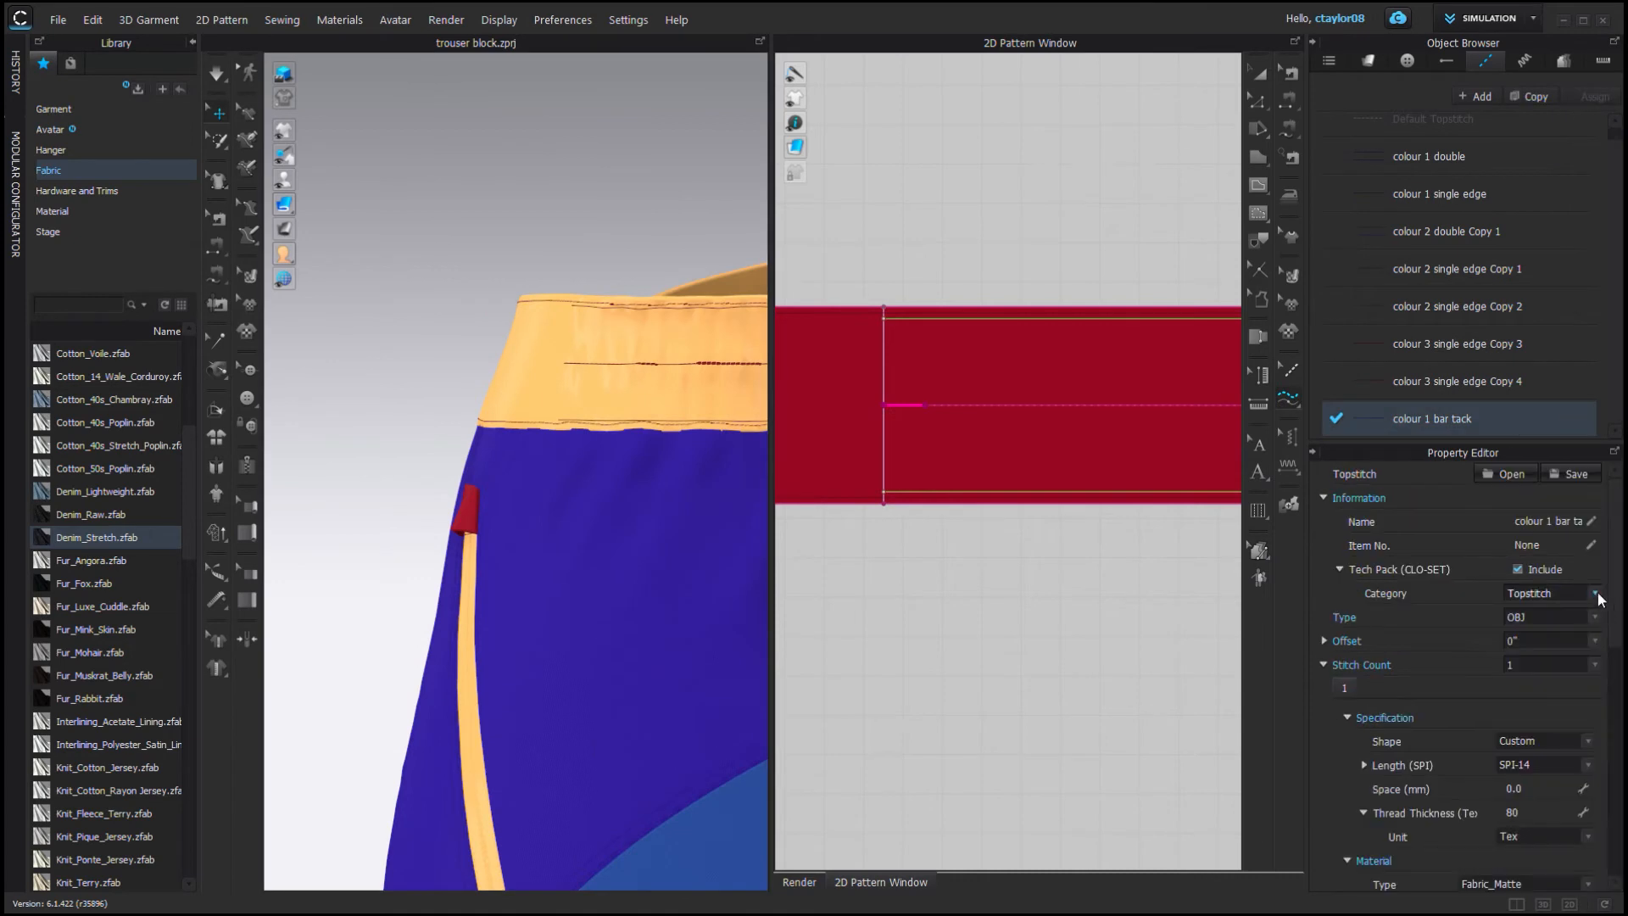
{"action": "scroll", "coordinate": [1578, 623], "scroll_direction": "down", "scroll_amount": 3}
{"action": "left_click", "coordinate": [1536, 610]}
{"action": "left_click", "coordinate": [1551, 665]}
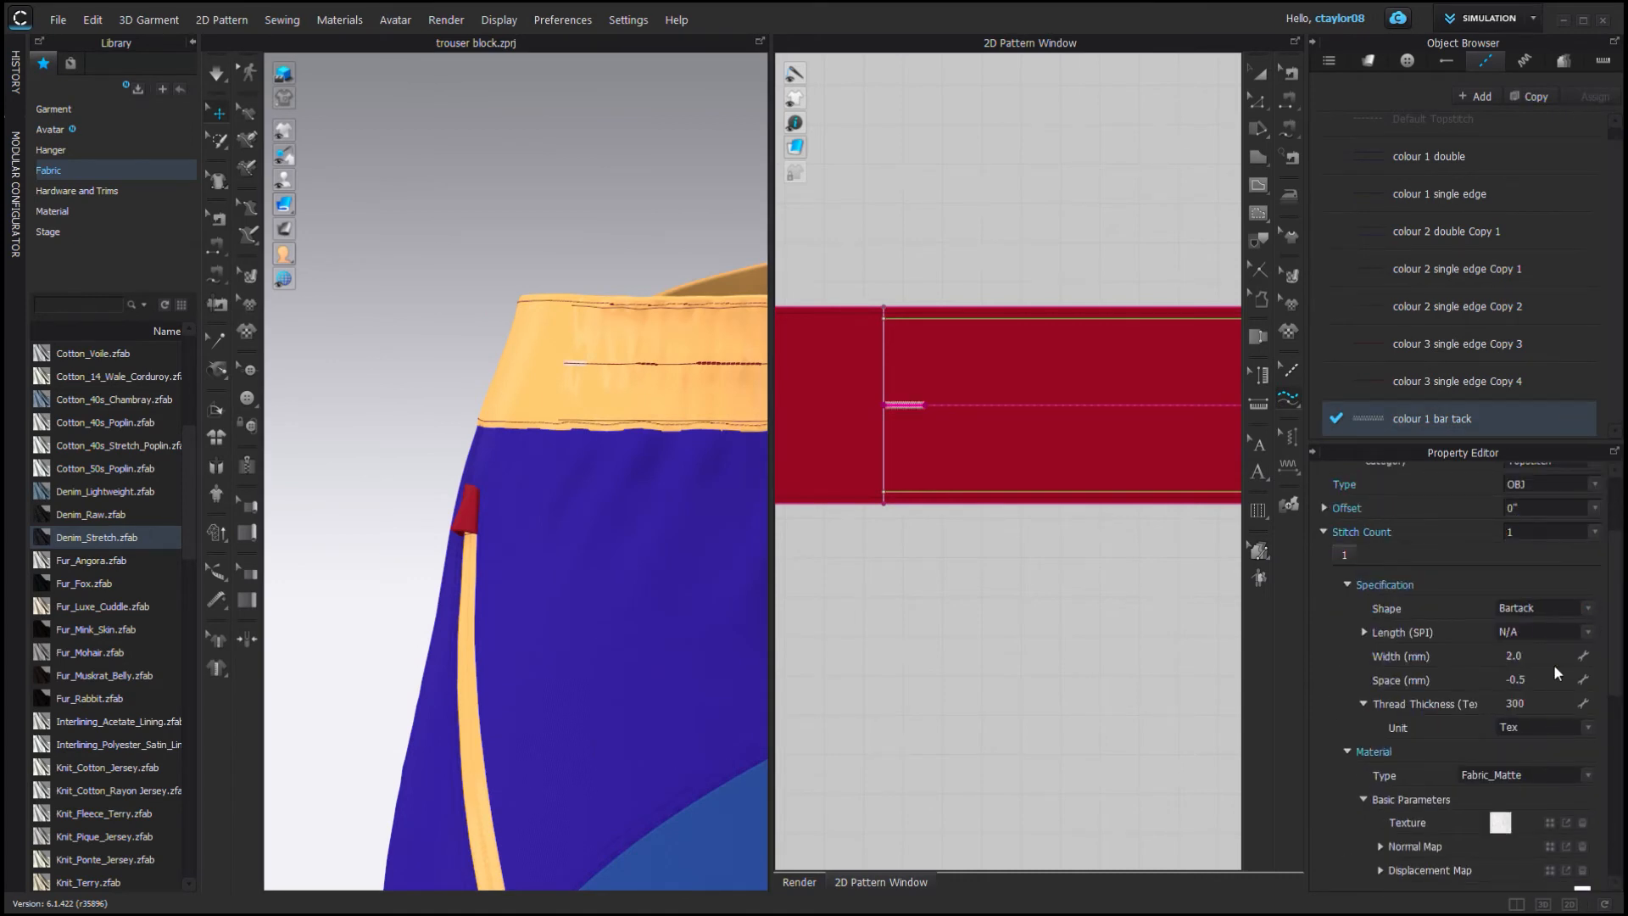
Add bar tacks across the waistband's top, middle and bottom lines at its end.
{"action": "scroll", "coordinate": [1203, 475], "scroll_direction": "down", "scroll_amount": 5}
{"action": "middle_click_drag", "start_coordinate": [1187, 458], "coordinate": [958, 454]}
{"action": "scroll", "coordinate": [959, 462], "scroll_direction": "up", "scroll_amount": 7}
{"action": "left_click", "coordinate": [1004, 475]}
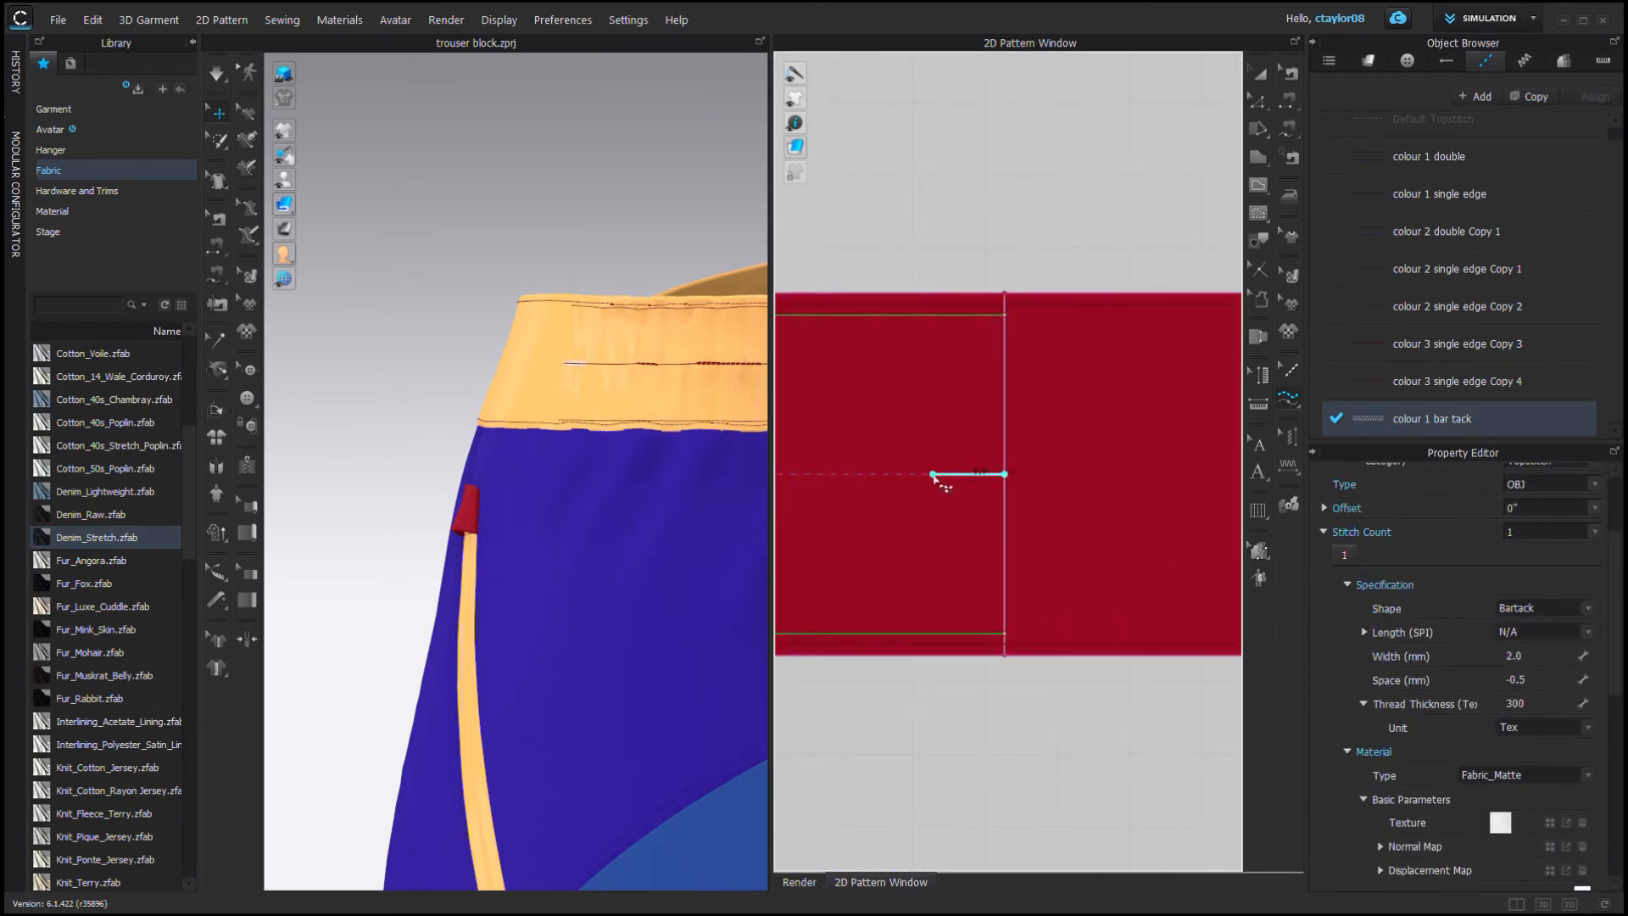
{"action": "left_click", "coordinate": [1003, 316]}
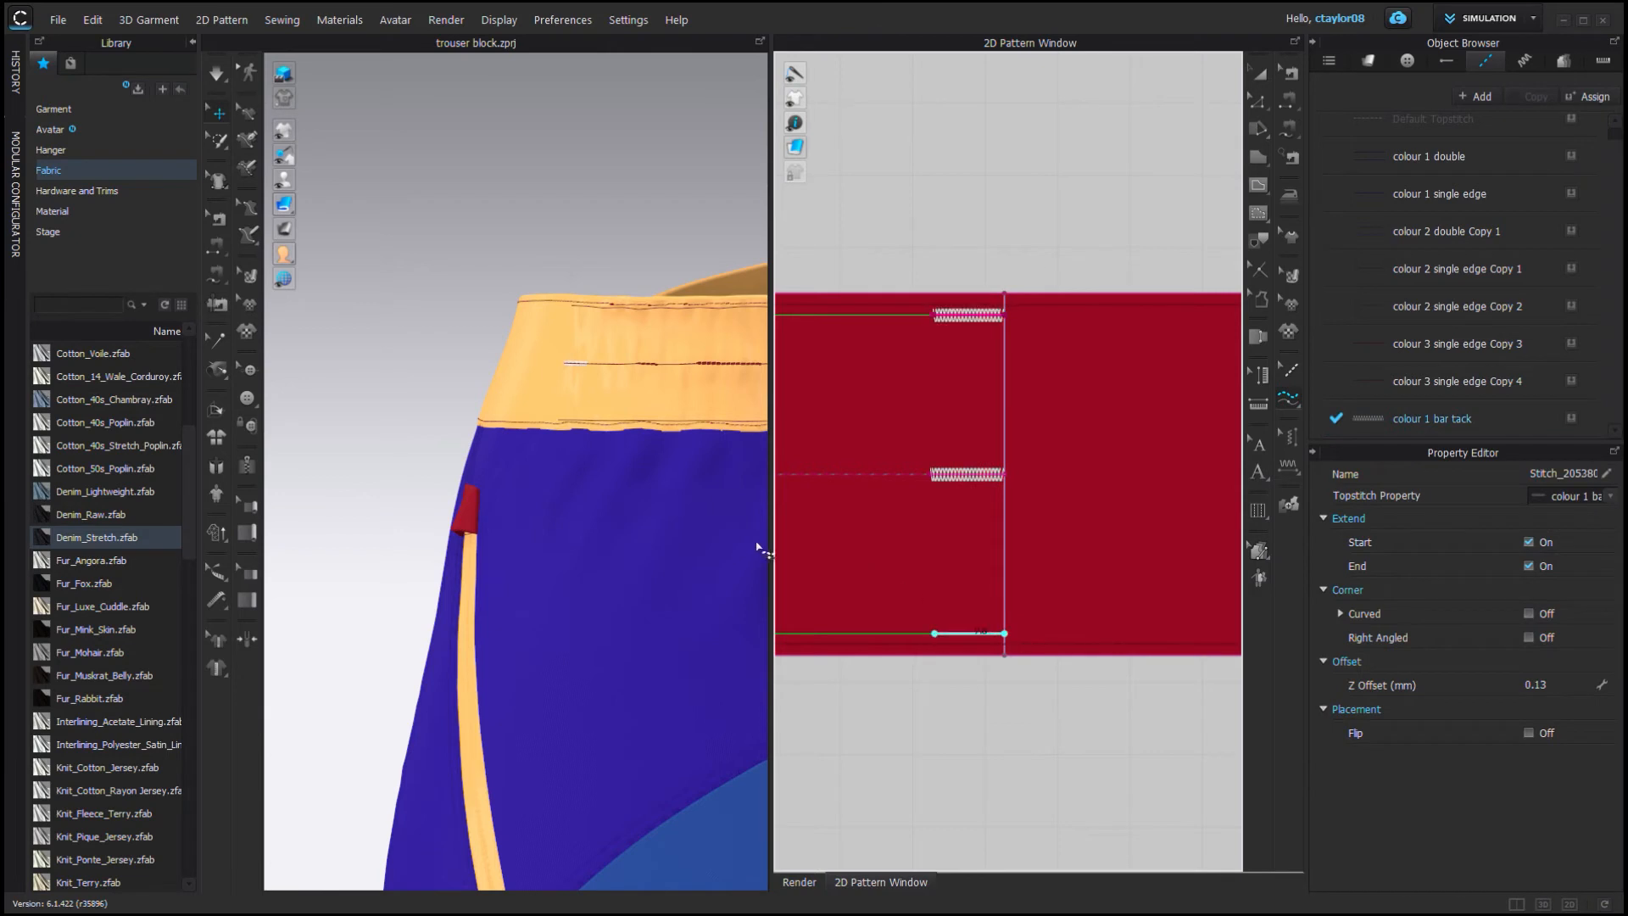
{"action": "left_click", "coordinate": [1039, 644]}
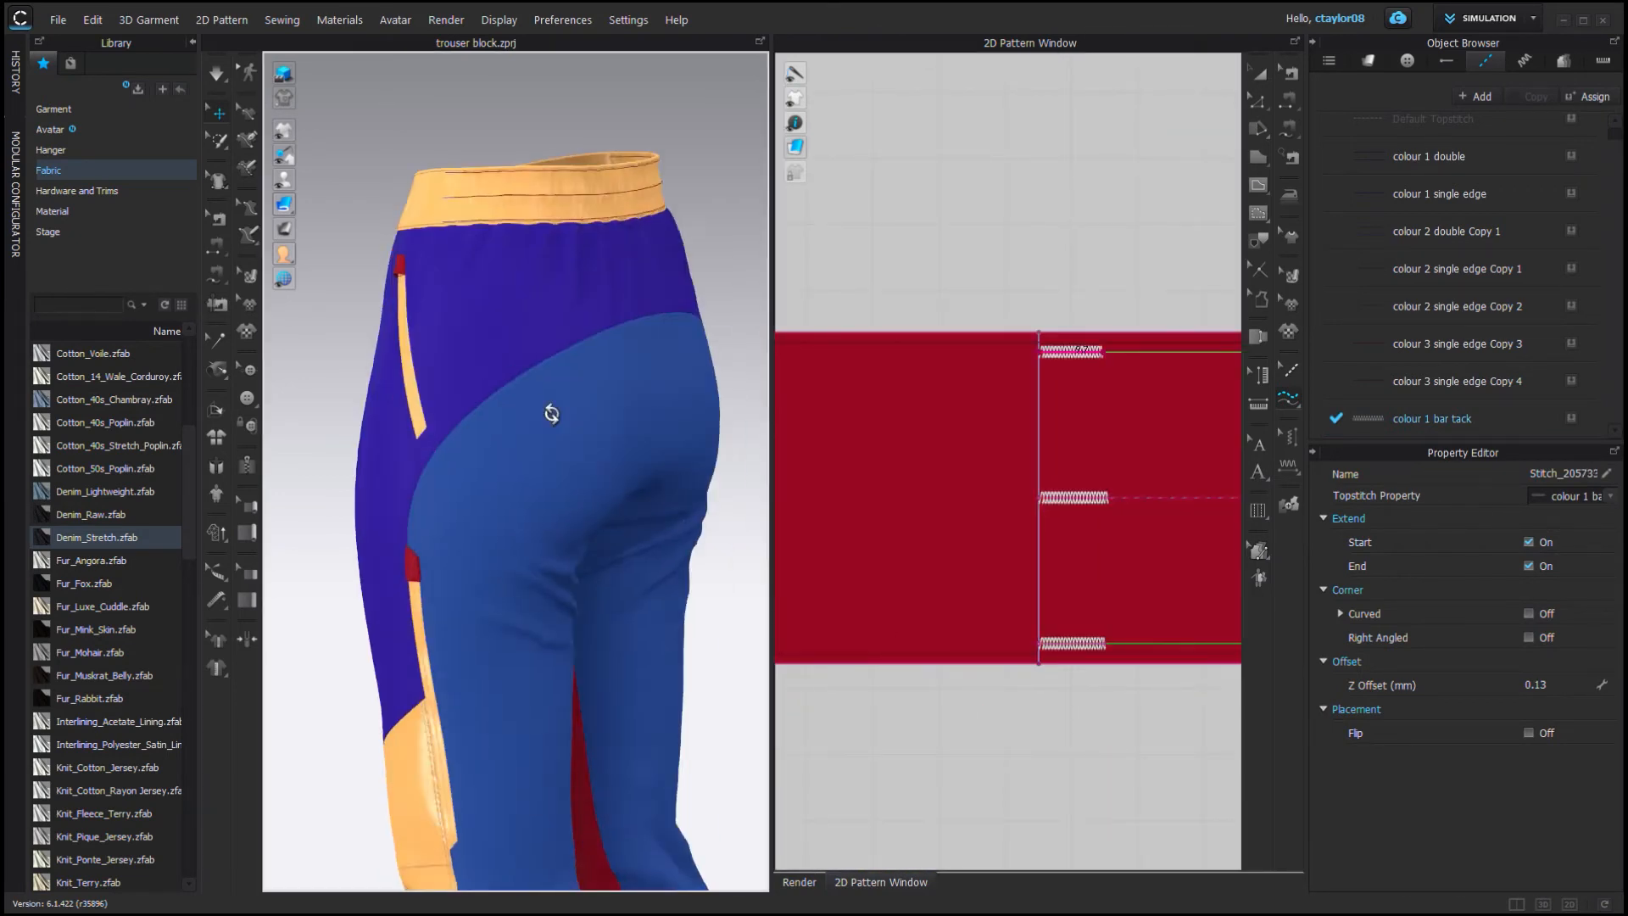
Copy the colour 1 bar tack topstitch and rename the copy as colour 2 bar tack.
{"action": "scroll", "coordinate": [623, 719], "scroll_direction": "up", "scroll_amount": 10}
{"action": "left_click", "coordinate": [1528, 96]}
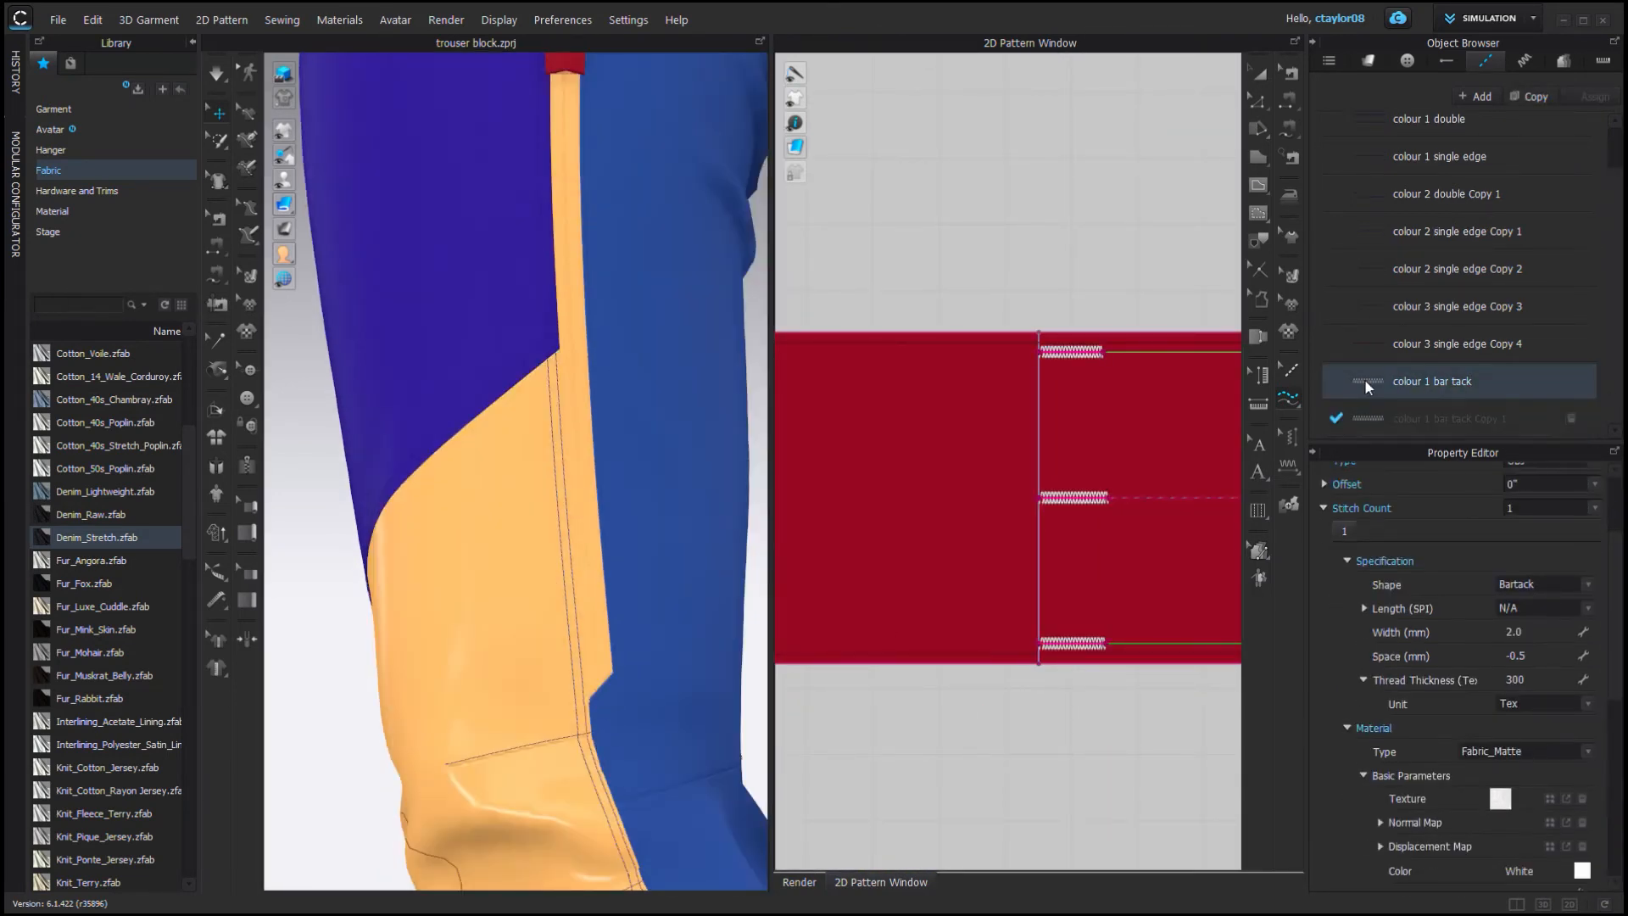
{"action": "left_click", "coordinate": [1365, 383]}
{"action": "left_click", "coordinate": [1419, 194]}
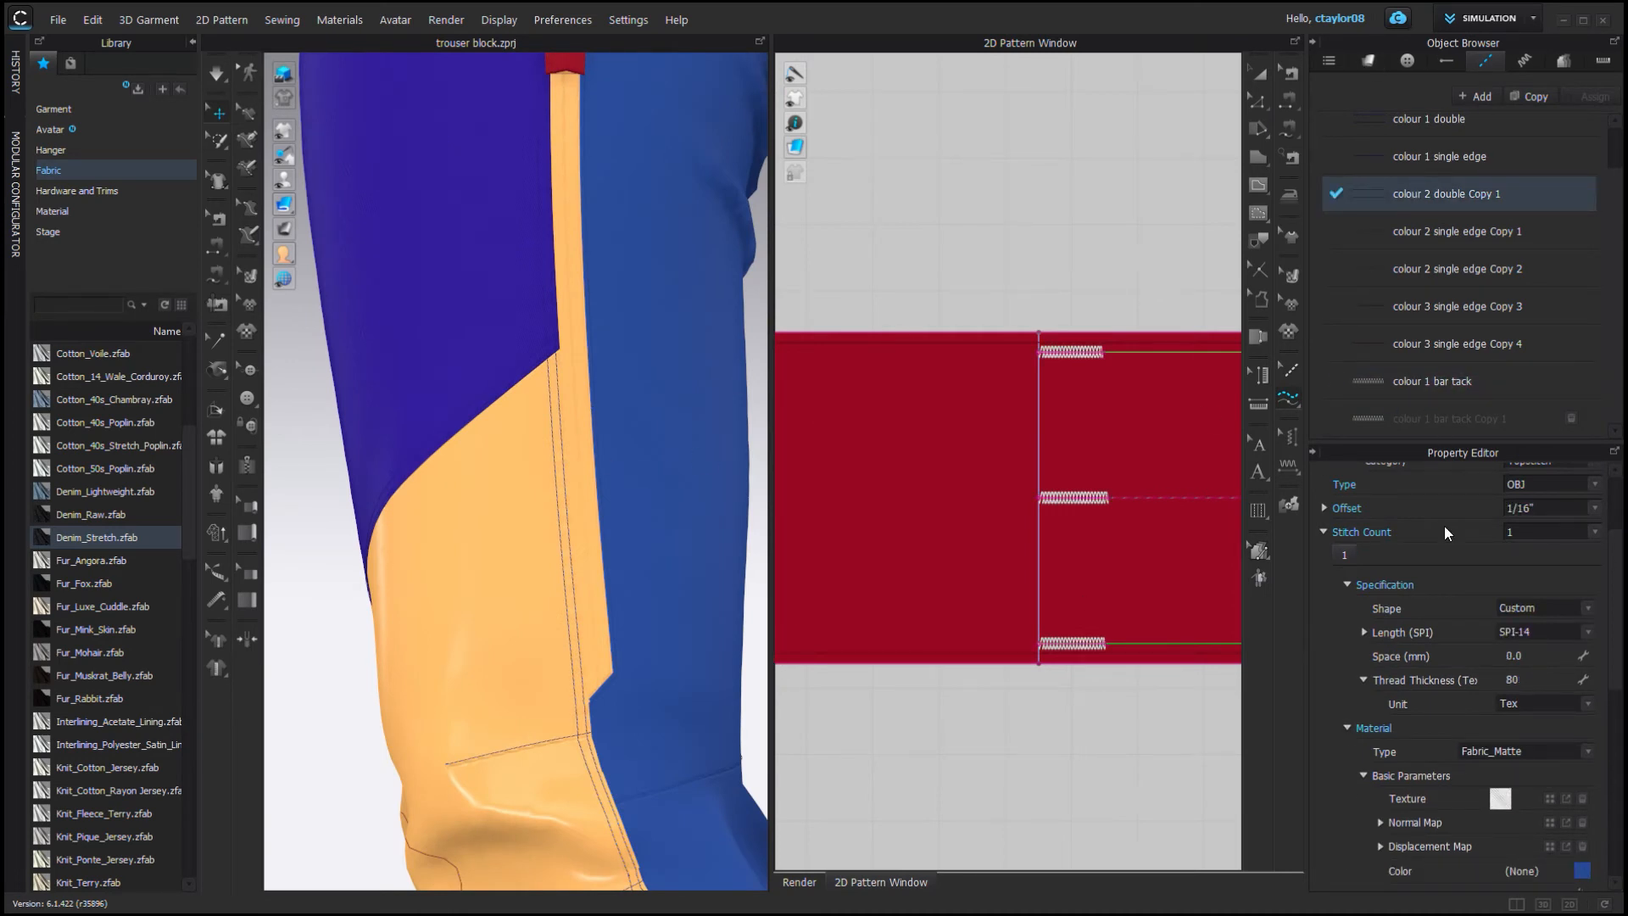
{"action": "scroll", "coordinate": [1500, 850], "scroll_direction": "down", "scroll_amount": 3}
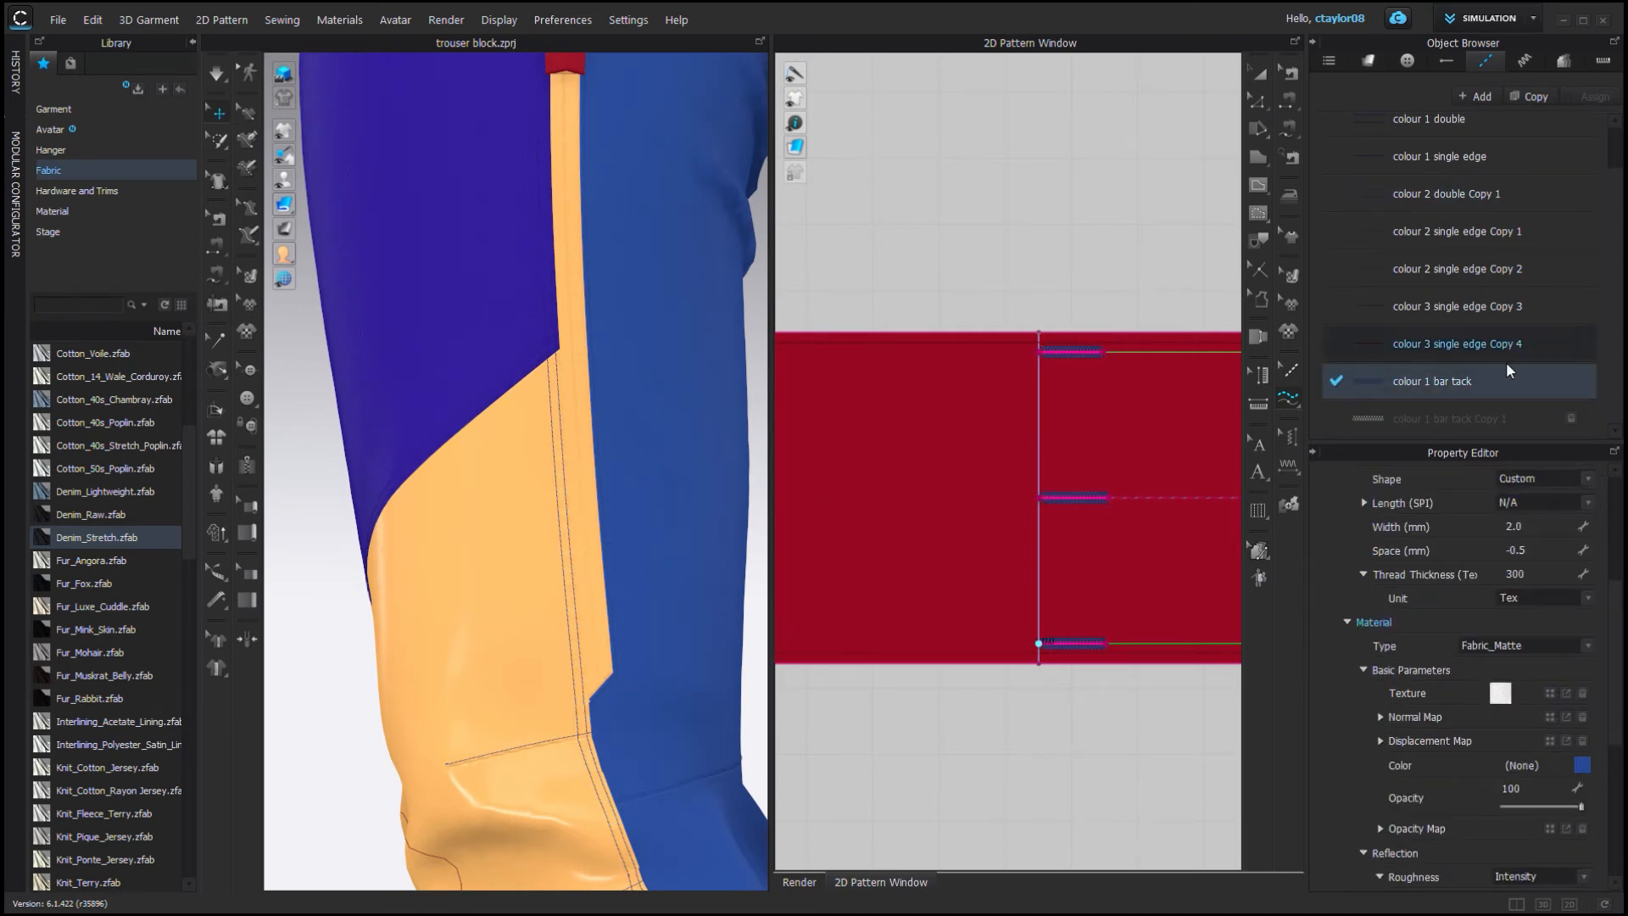
{"action": "double_click", "coordinate": [1517, 419]}
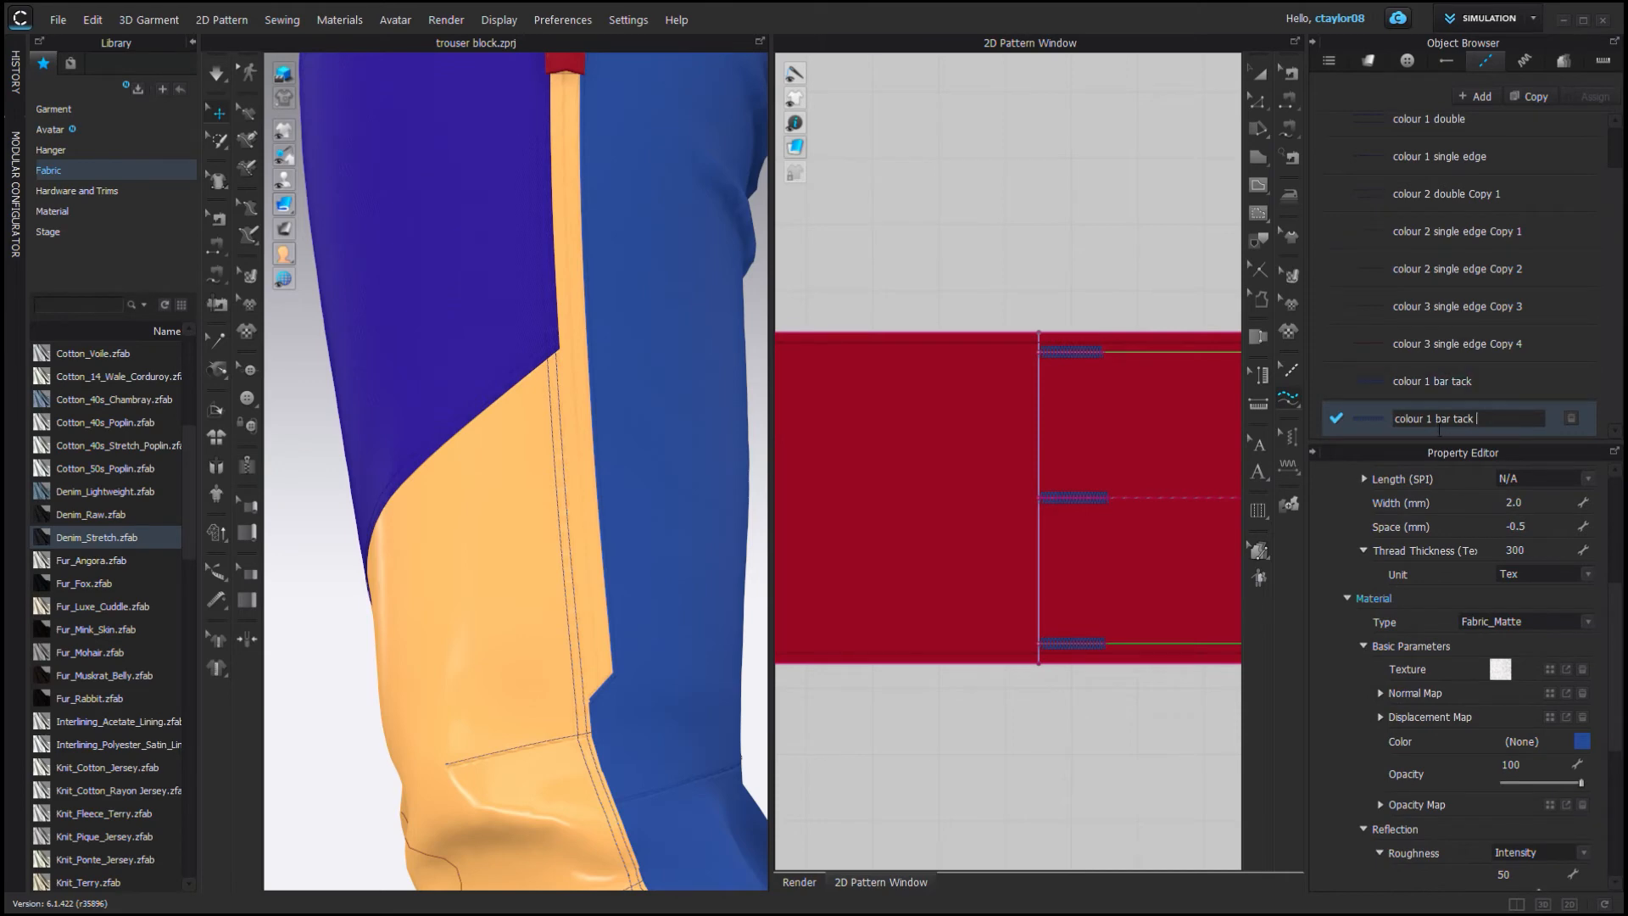
{"action": "type", "text": "colour 2 bar tack"}
{"action": "key", "text": "Return"}
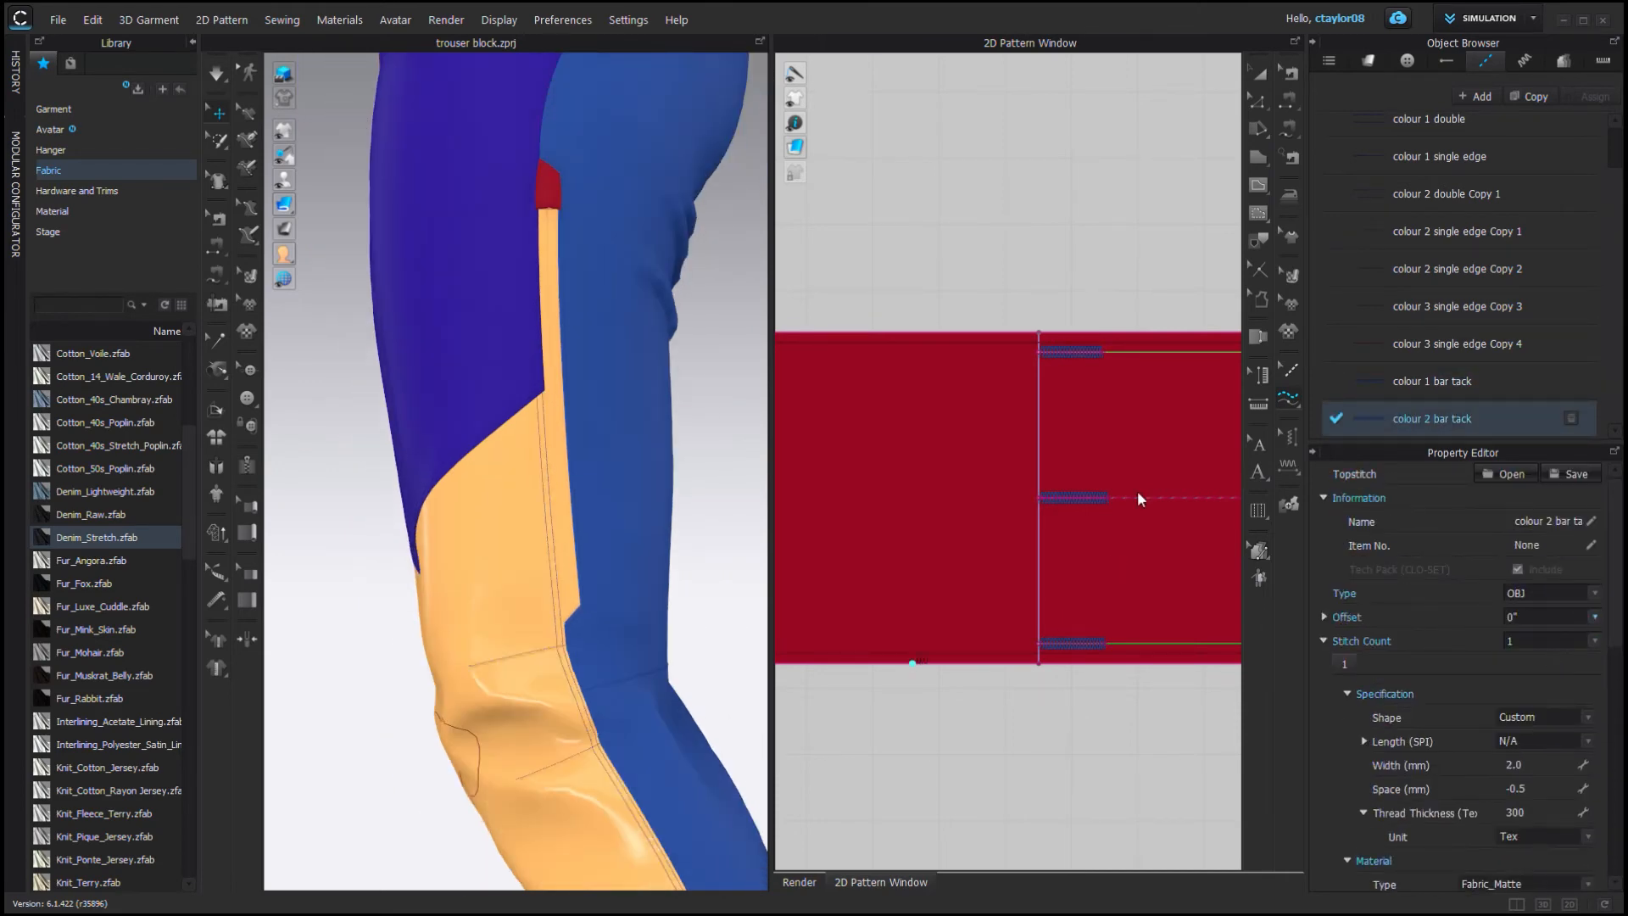
Duplicate the colour 2 bar tack and place a short bar tack at the front pocket opening's corner.
{"action": "scroll", "coordinate": [1139, 498], "scroll_direction": "down", "scroll_amount": 3}
{"action": "scroll", "coordinate": [1093, 467], "scroll_direction": "up", "scroll_amount": 3}
{"action": "left_click", "coordinate": [1085, 464]}
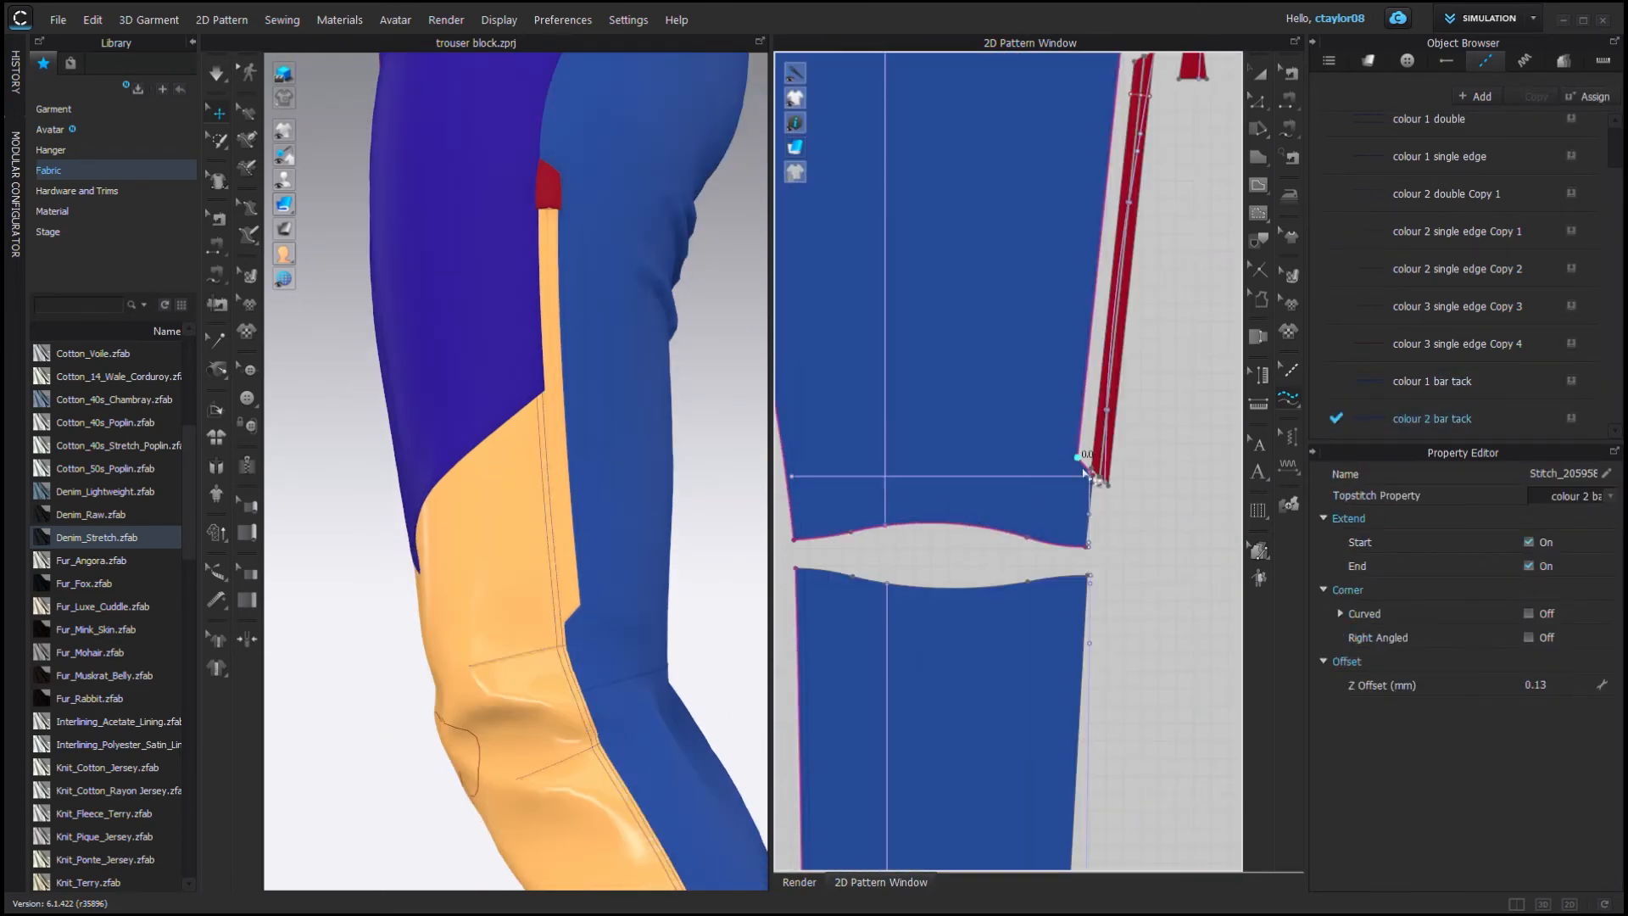
{"action": "key", "text": "2"}
{"action": "scroll", "coordinate": [955, 435], "scroll_direction": "up", "scroll_amount": 5}
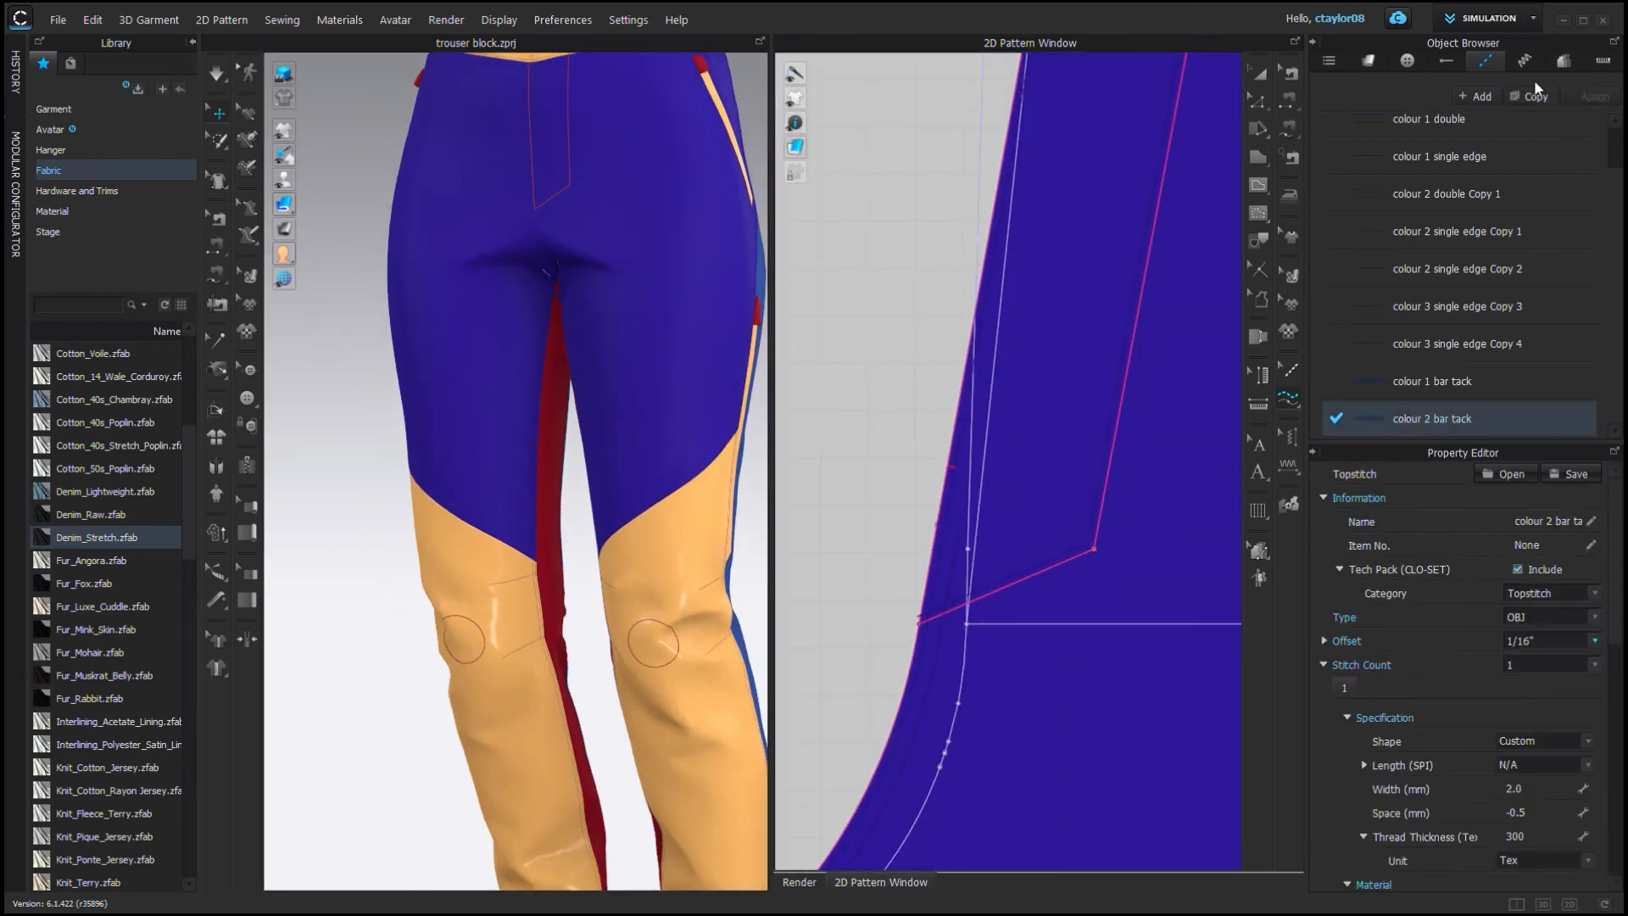
{"action": "left_click", "coordinate": [1458, 156]}
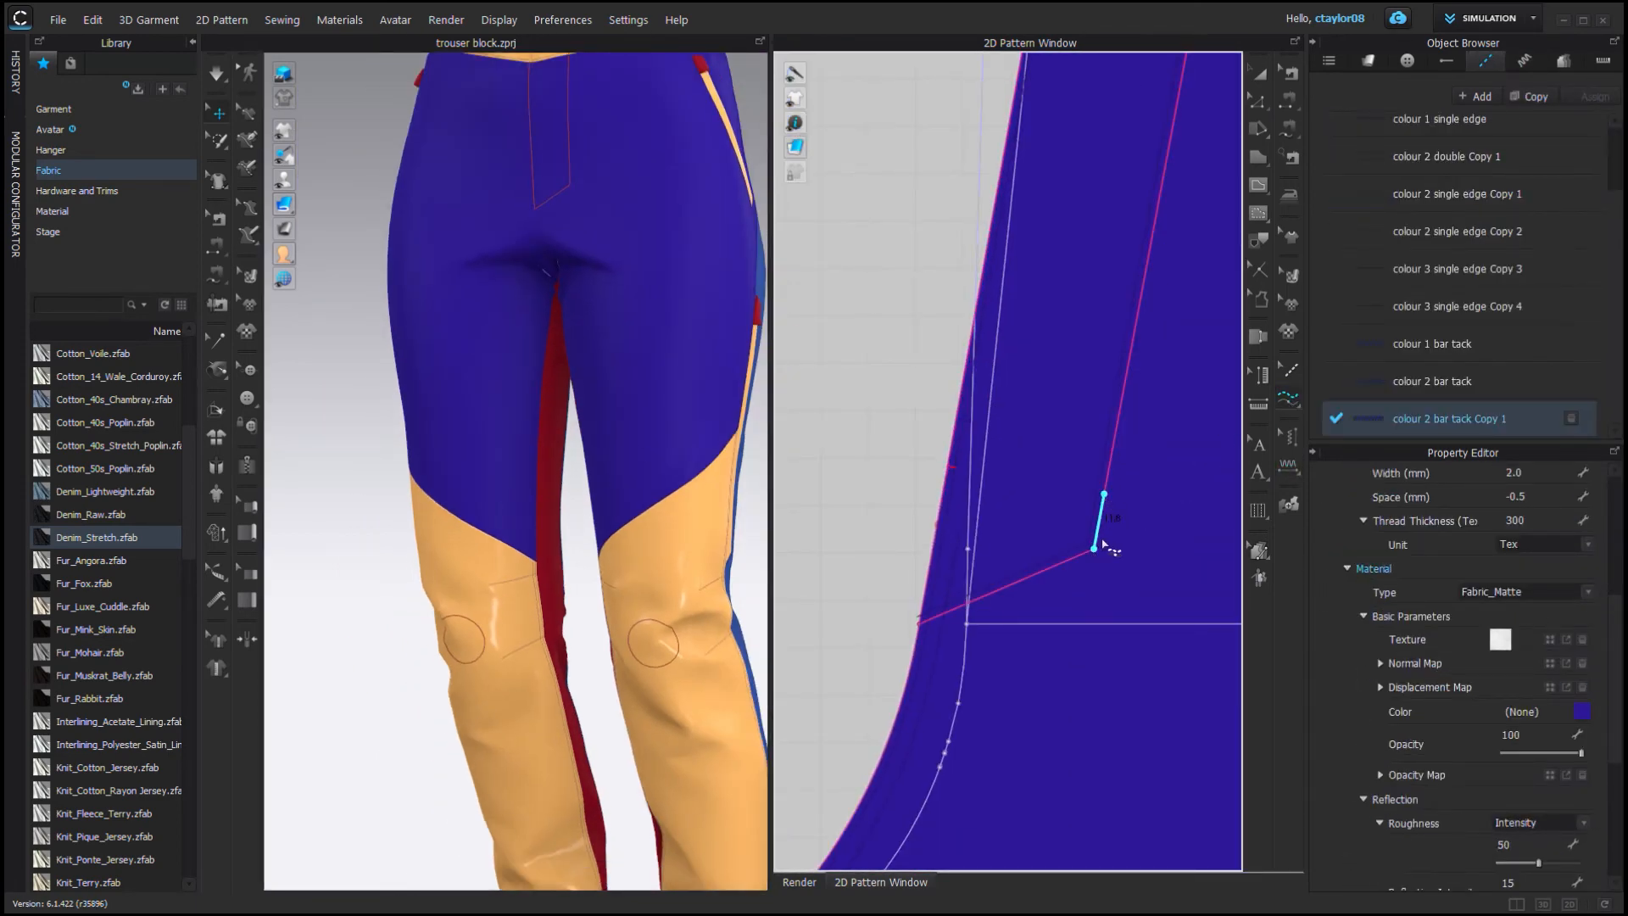
{"action": "left_click", "coordinate": [937, 526]}
{"action": "left_click", "coordinate": [1258, 185]}
{"action": "left_click", "coordinate": [937, 523]}
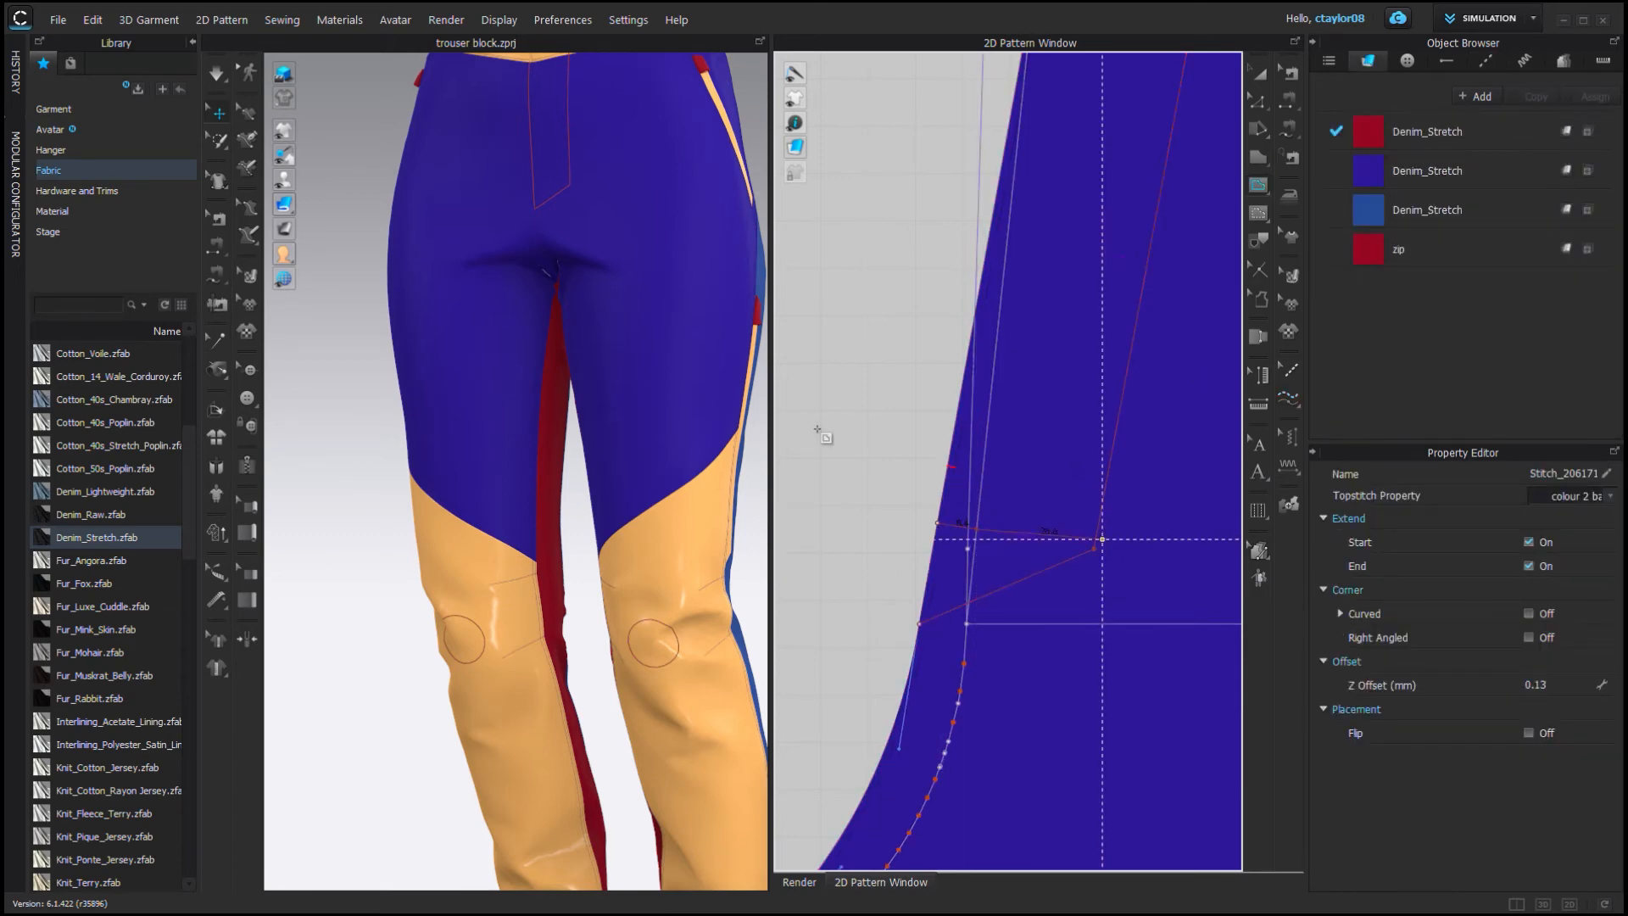
Inspect the pocket bar tacks on the pants in the 3D view.
{"action": "left_click", "coordinate": [1291, 469]}
{"action": "left_click", "coordinate": [541, 176]}
{"action": "scroll", "coordinate": [505, 167], "scroll_direction": "up", "scroll_amount": 5}
{"action": "middle_click_drag", "start_coordinate": [500, 165], "coordinate": [462, 472]}
{"action": "scroll", "coordinate": [469, 472], "scroll_direction": "down", "scroll_amount": 5}
{"action": "right_click_drag", "start_coordinate": [632, 465], "coordinate": [527, 450]}
{"action": "scroll", "coordinate": [527, 450], "scroll_direction": "up", "scroll_amount": 5}
{"action": "scroll", "coordinate": [1106, 515], "scroll_direction": "down", "scroll_amount": 10}
{"action": "scroll", "coordinate": [975, 509], "scroll_direction": "up", "scroll_amount": 10}
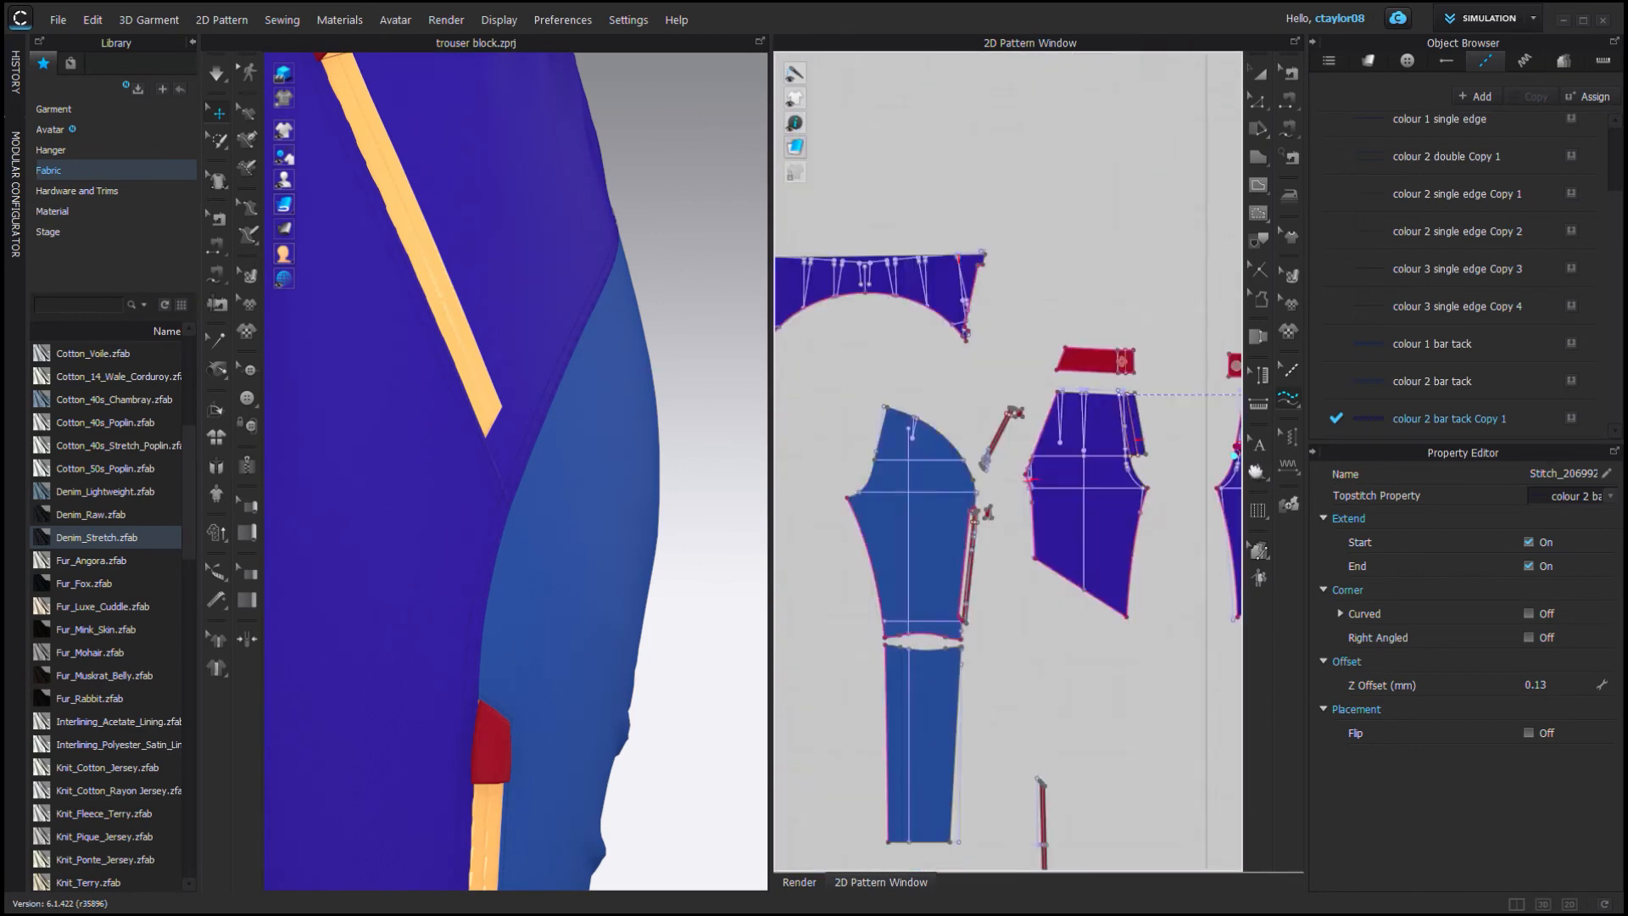
{"action": "scroll", "coordinate": [1381, 320], "scroll_direction": "up", "scroll_amount": 3}
Add colour 2 bar tacks on the back yoke pattern pieces.
{"action": "left_click", "coordinate": [1424, 205]}
{"action": "left_click", "coordinate": [985, 489]}
{"action": "scroll", "coordinate": [986, 487], "scroll_direction": "down", "scroll_amount": 5}
{"action": "middle_click_drag", "start_coordinate": [955, 349], "coordinate": [1054, 534]}
{"action": "left_click", "coordinate": [979, 247]}
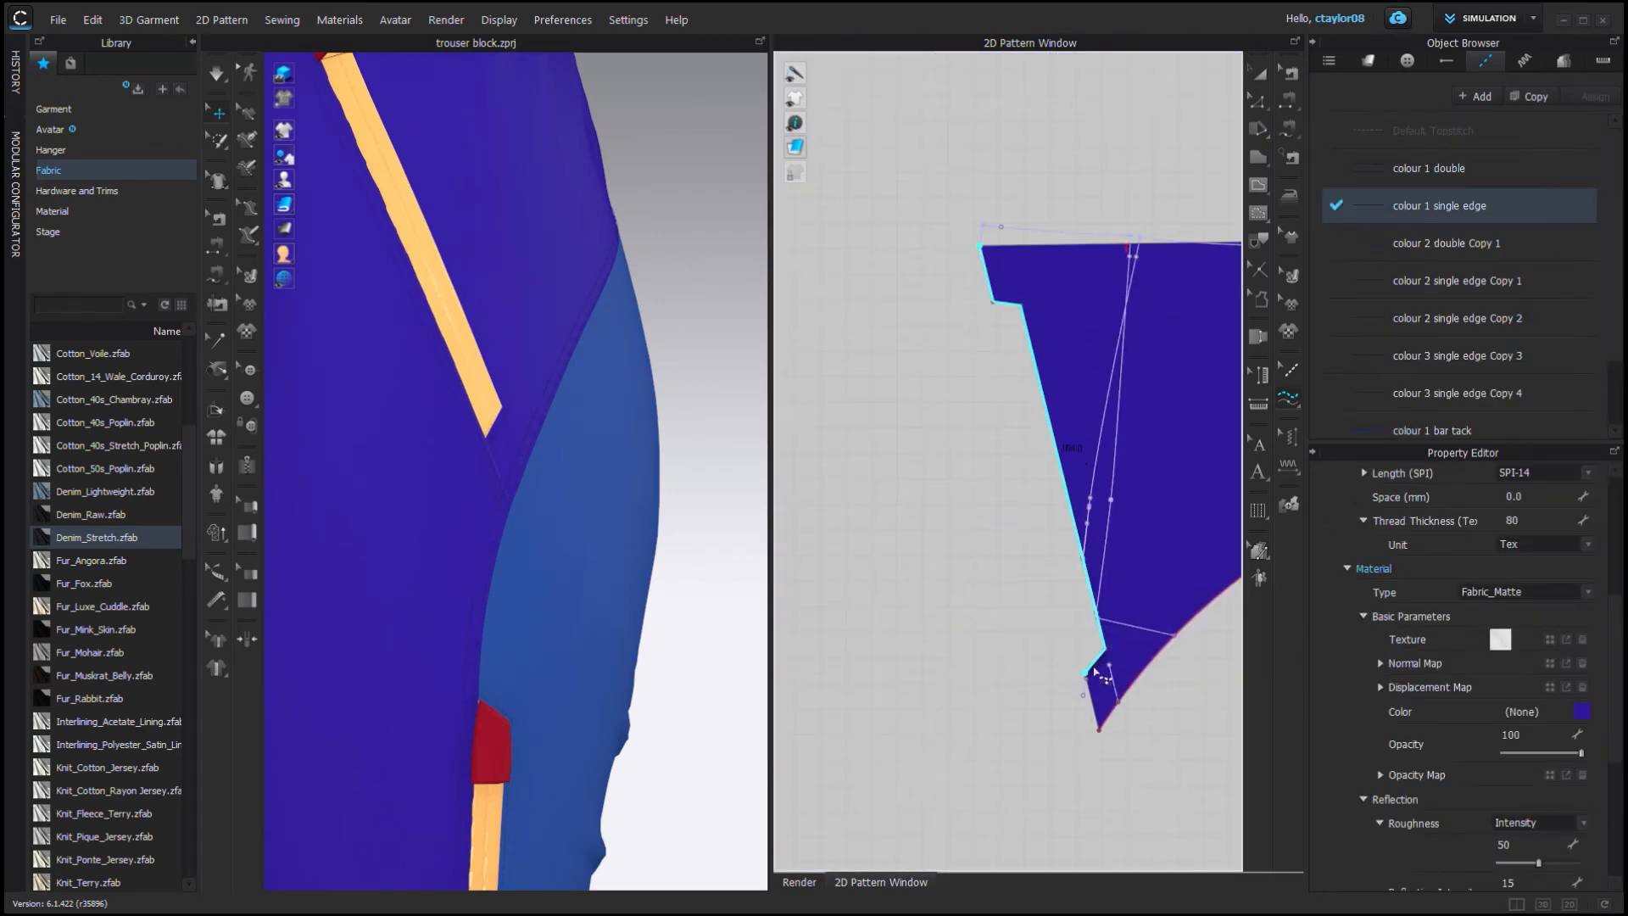
{"action": "scroll", "coordinate": [1432, 356], "scroll_direction": "down", "scroll_amount": 3}
{"action": "left_click", "coordinate": [1449, 419]}
Show the avatar's joints in X-ray mode and rotate the hip joint to adjust the leg pose.
{"action": "scroll", "coordinate": [1043, 542], "scroll_direction": "down", "scroll_amount": 5}
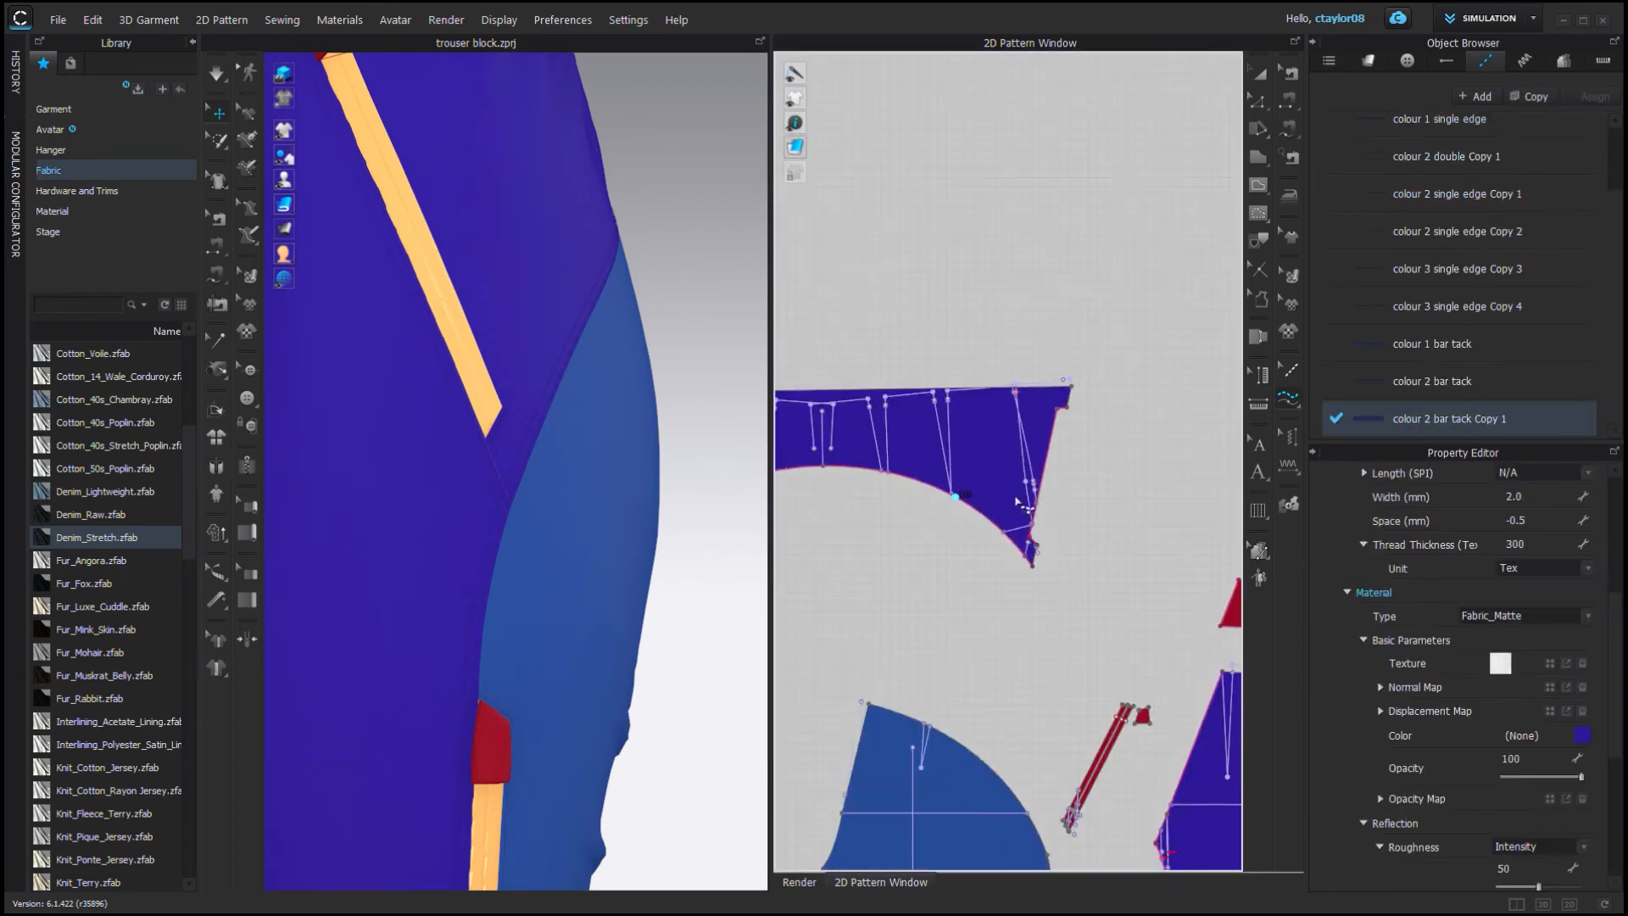
{"action": "scroll", "coordinate": [1017, 496], "scroll_direction": "up", "scroll_amount": 5}
{"action": "left_click", "coordinate": [1058, 619]}
{"action": "middle_click_drag", "start_coordinate": [356, 112], "coordinate": [534, 422]}
{"action": "scroll", "coordinate": [610, 496], "scroll_direction": "down", "scroll_amount": 5}
{"action": "right_click_drag", "start_coordinate": [534, 422], "coordinate": [629, 340]}
{"action": "scroll", "coordinate": [609, 496], "scroll_direction": "down", "scroll_amount": 4}
{"action": "left_click", "coordinate": [1258, 73]}
{"action": "scroll", "coordinate": [924, 377], "scroll_direction": "down", "scroll_amount": 12}
{"action": "scroll", "coordinate": [475, 339], "scroll_direction": "down", "scroll_amount": 2}
{"action": "mouse_move", "coordinate": [284, 179]}
{"action": "left_click", "coordinate": [335, 181]}
{"action": "left_click", "coordinate": [309, 180]}
{"action": "left_click", "coordinate": [512, 332]}
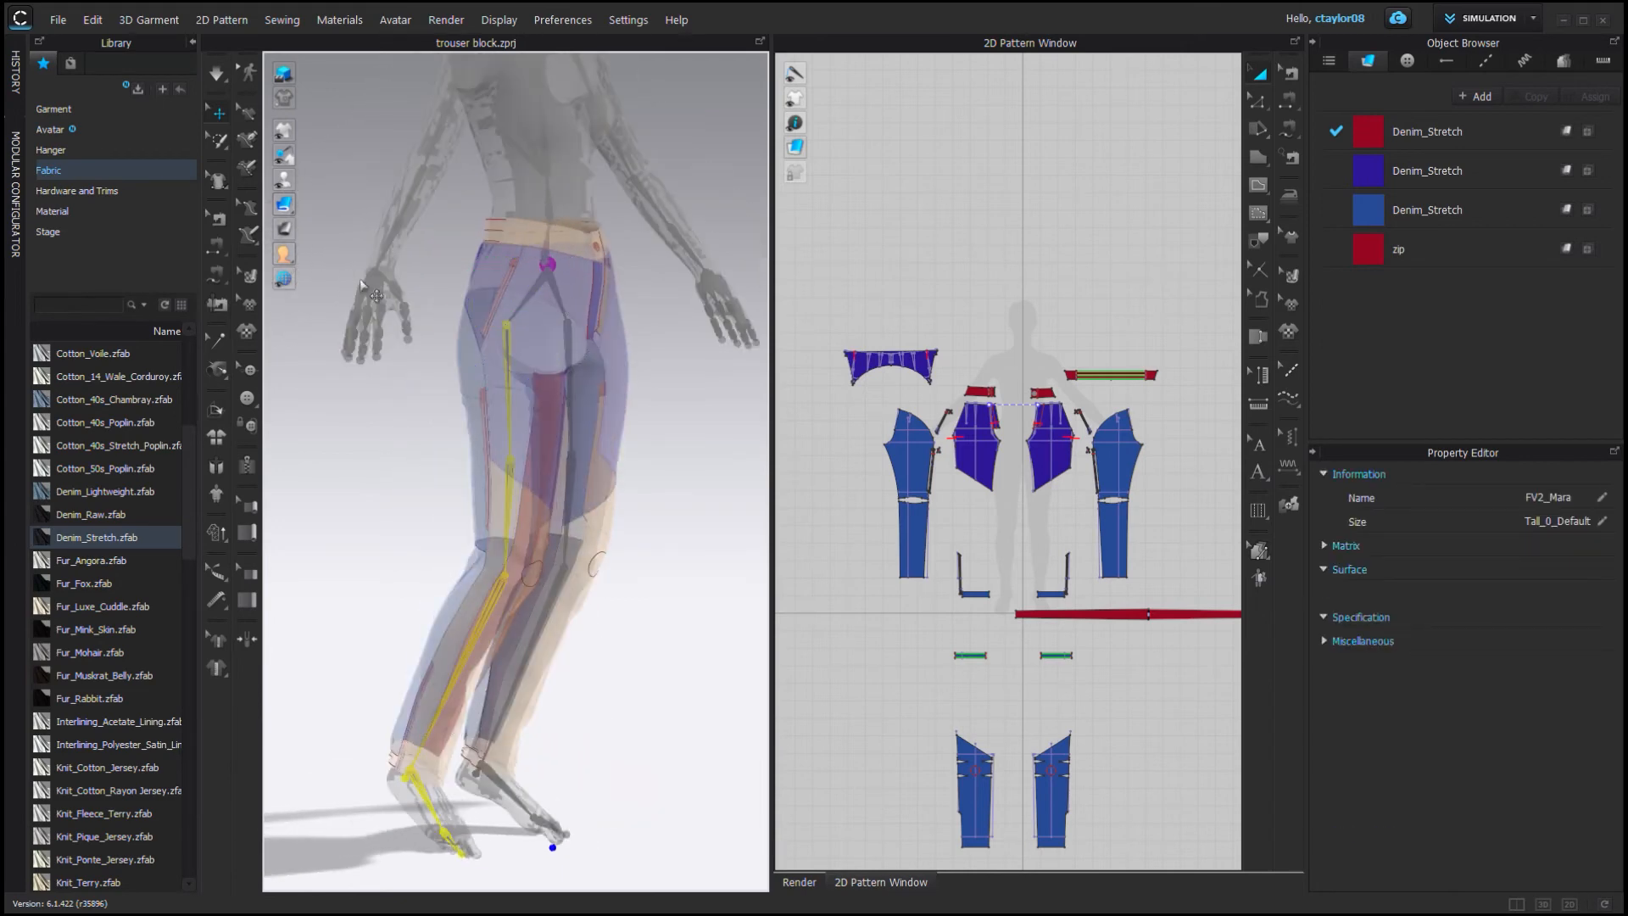
{"action": "left_click", "coordinate": [799, 882]}
{"action": "left_click", "coordinate": [876, 883]}
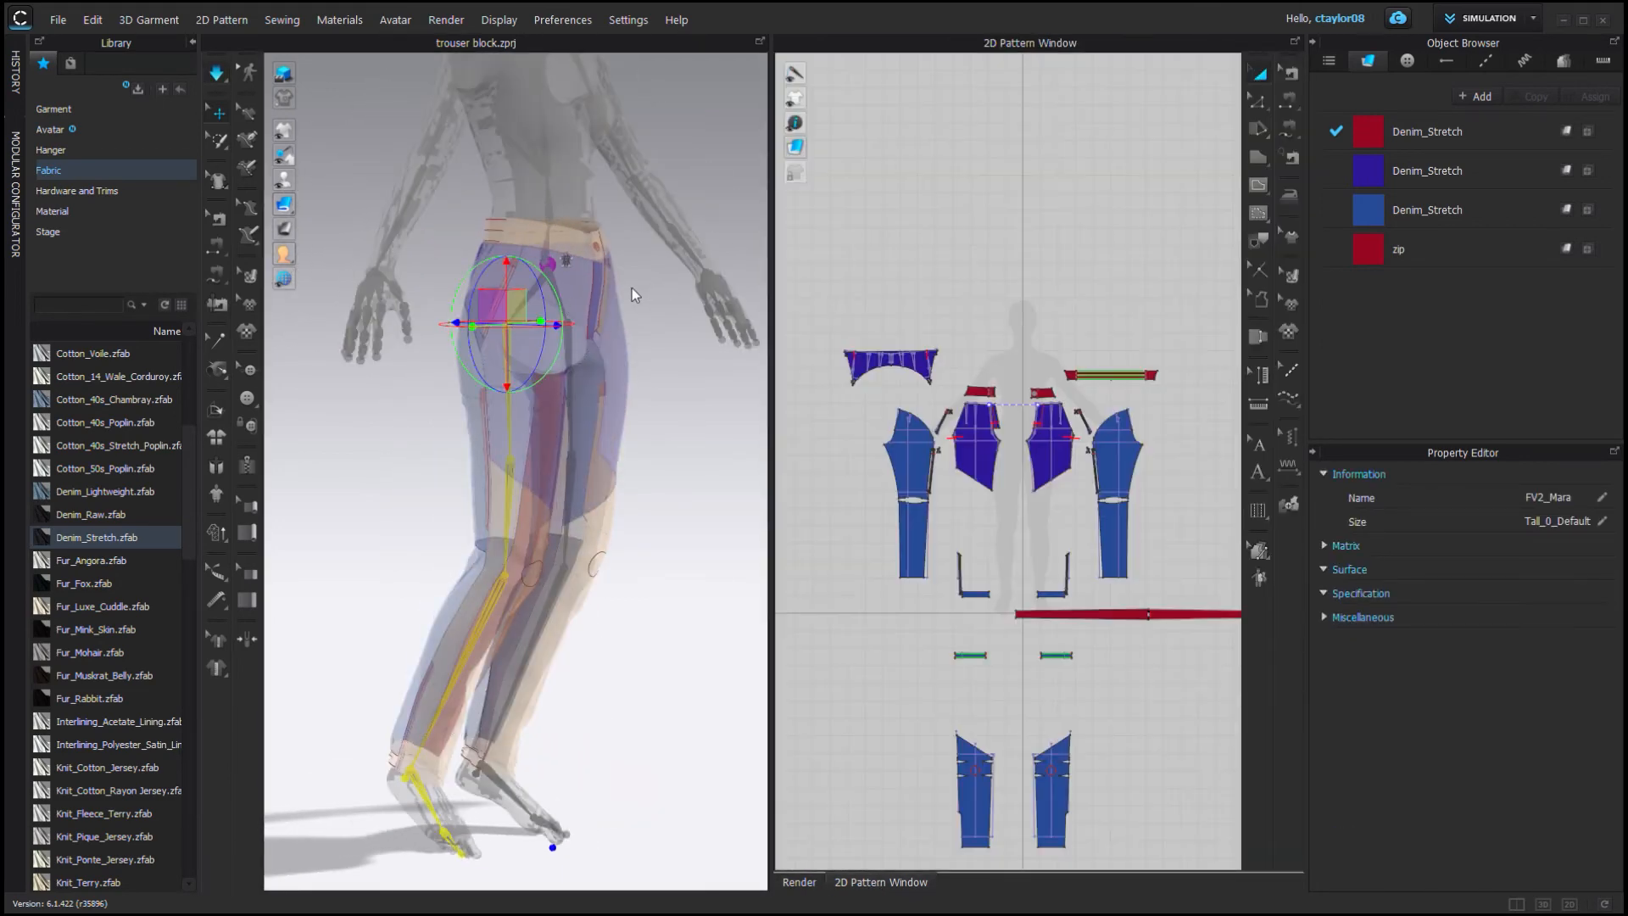
{"action": "right_click_drag", "start_coordinate": [634, 295], "coordinate": [655, 346]}
{"action": "left_click_drag", "start_coordinate": [571, 313], "coordinate": [572, 302]}
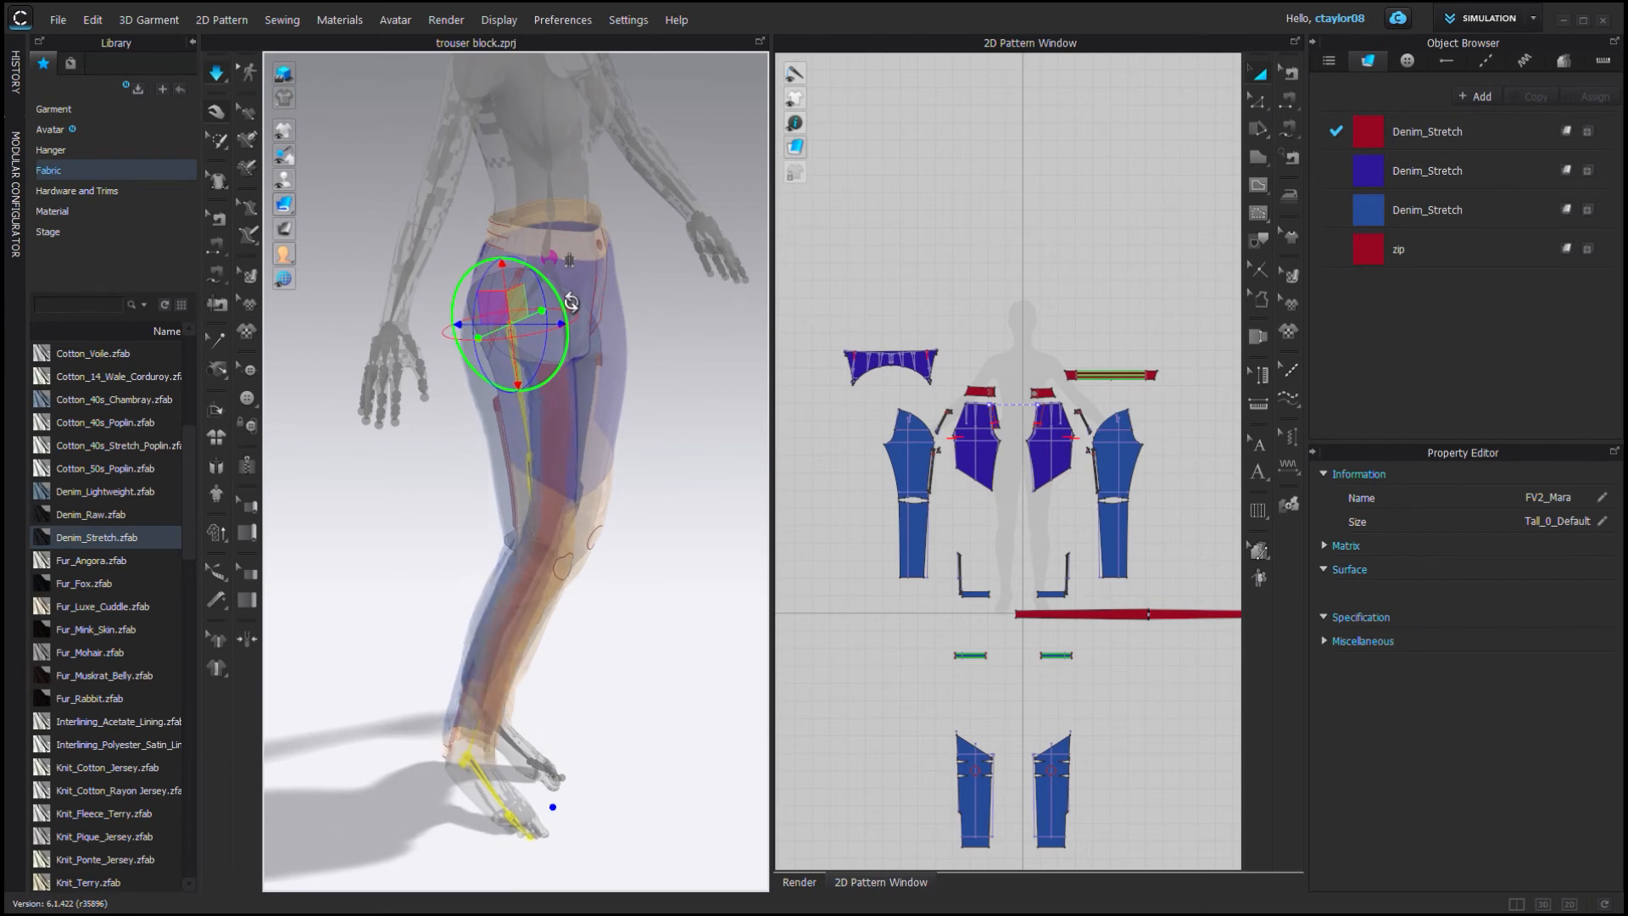
{"action": "right_click_drag", "start_coordinate": [585, 507], "coordinate": [890, 520]}
{"action": "mouse_move", "coordinate": [284, 180]}
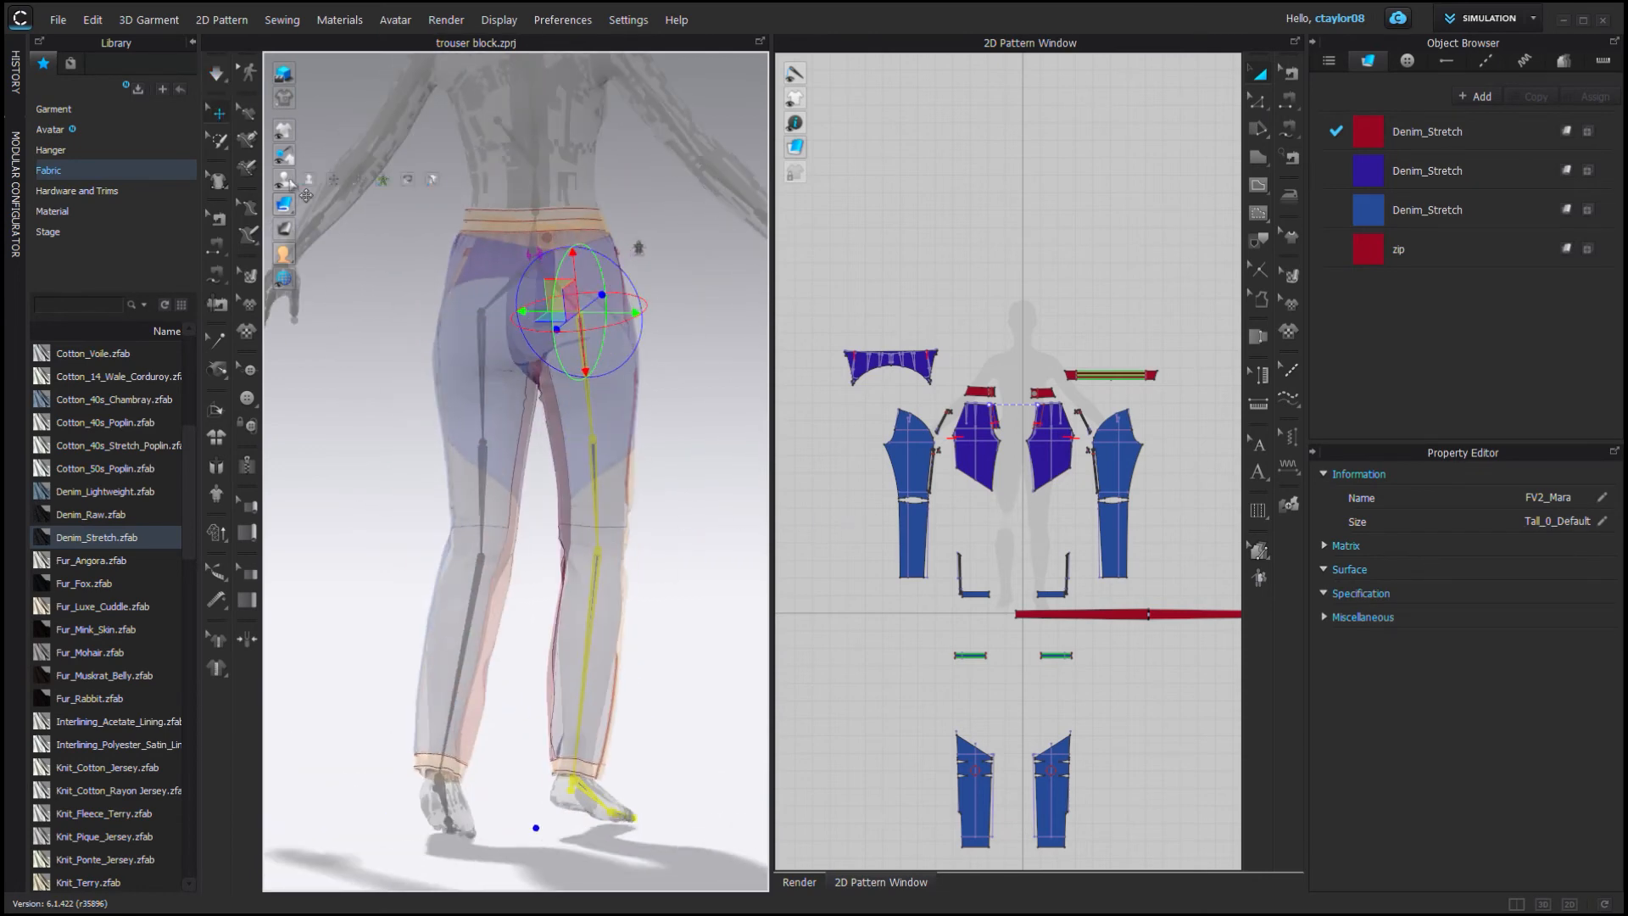
Simulate the pants on the adjusted pose and hide the joint display.
{"action": "left_click", "coordinate": [335, 182]}
{"action": "key", "text": "space"}
{"action": "right_click_drag", "start_coordinate": [424, 407], "coordinate": [182, 416]}
{"action": "left_click", "coordinate": [457, 583]}
{"action": "left_click", "coordinate": [545, 587], "text": "shift"}
{"action": "key", "text": "ctrl+h"}
{"action": "left_click", "coordinate": [644, 543]}
{"action": "right_click_drag", "start_coordinate": [644, 543], "coordinate": [707, 555]}
{"action": "scroll", "coordinate": [557, 499], "scroll_direction": "up", "scroll_amount": 8}
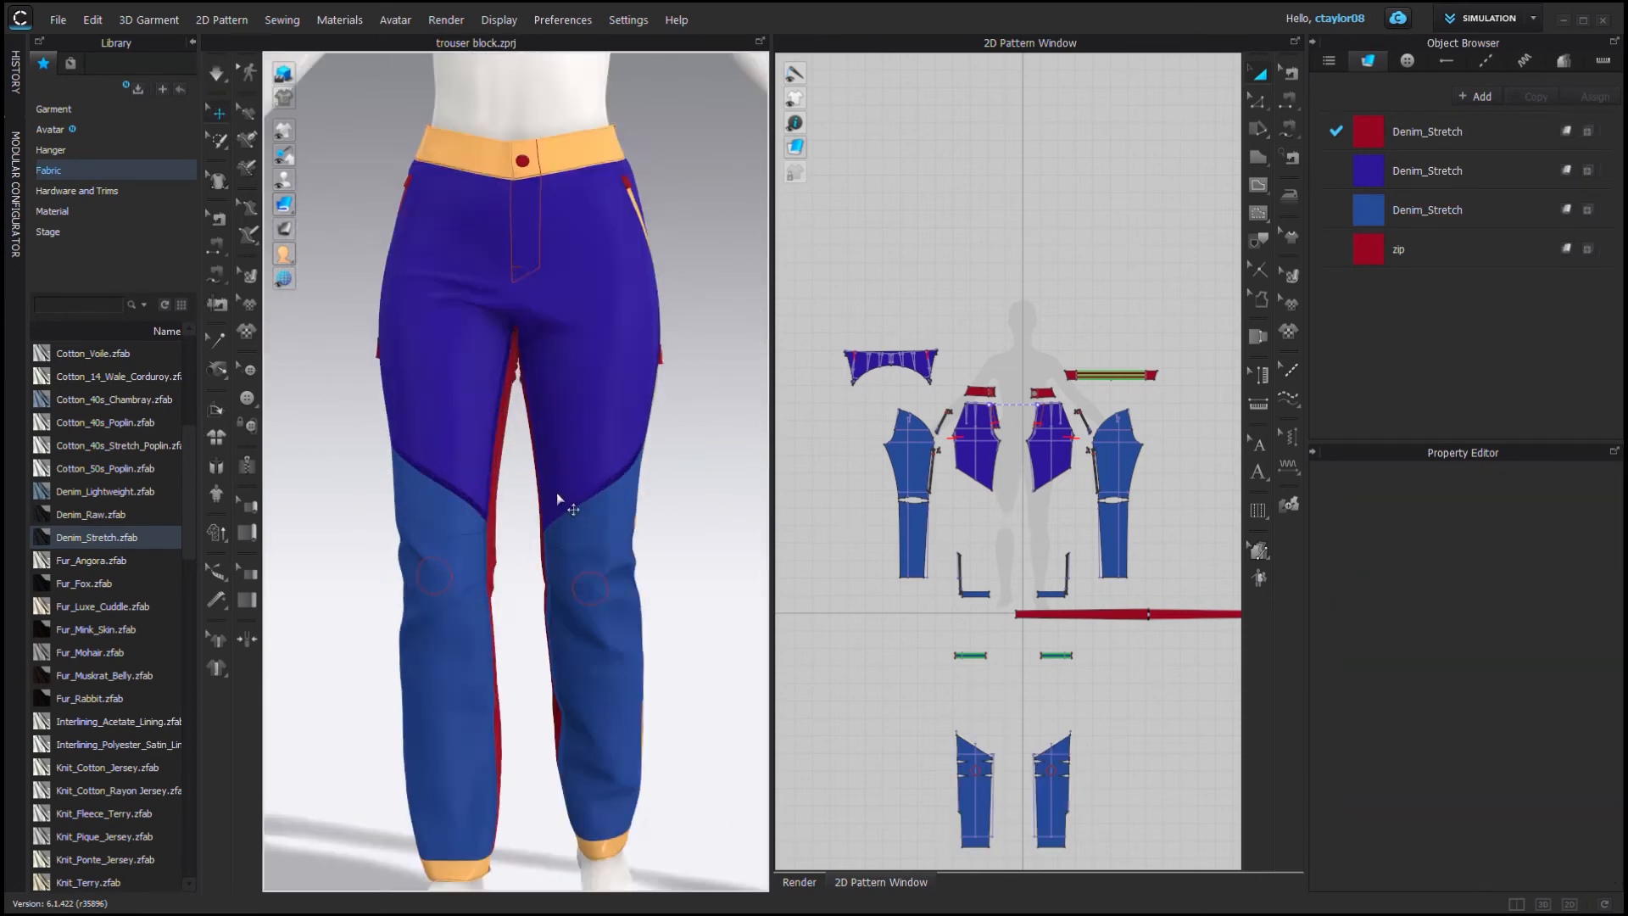
{"action": "right_click_drag", "start_coordinate": [556, 498], "coordinate": [308, 154]}
Review the topstitch list and the stitched pants from several angles.
{"action": "left_click", "coordinate": [214, 76]}
{"action": "right_click_drag", "start_coordinate": [661, 356], "coordinate": [498, 337]}
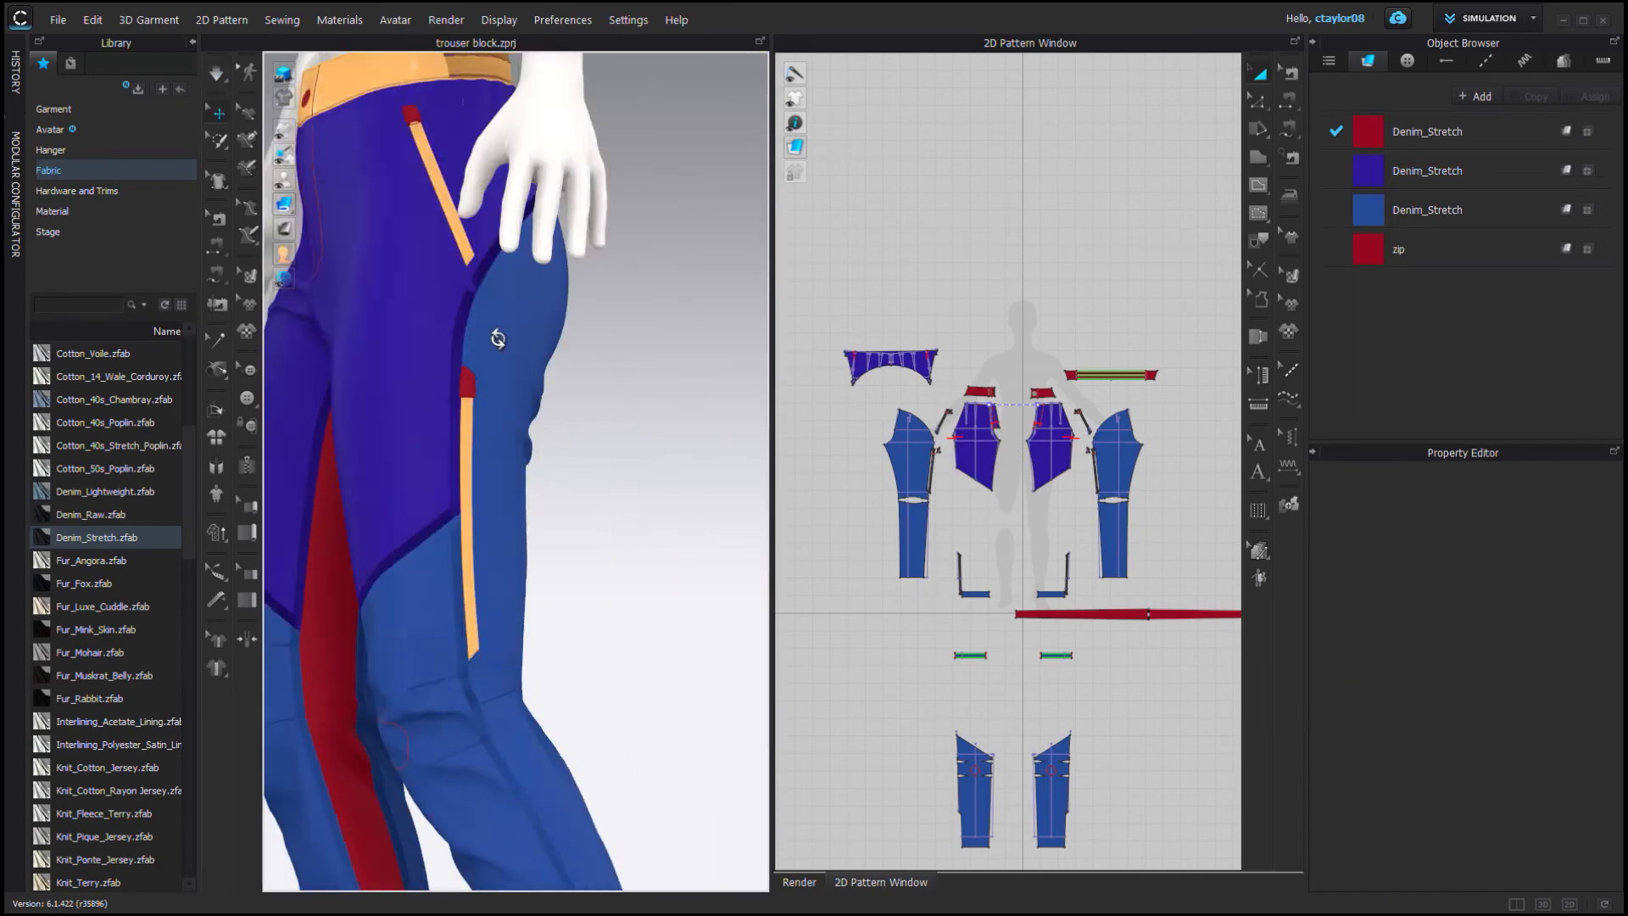
{"action": "scroll", "coordinate": [498, 338], "scroll_direction": "up", "scroll_amount": 6}
{"action": "left_click", "coordinate": [1486, 60]}
{"action": "left_click", "coordinate": [1431, 177]}
{"action": "scroll", "coordinate": [1431, 254], "scroll_direction": "down", "scroll_amount": 3}
{"action": "left_click", "coordinate": [1441, 419], "text": "shift"}
{"action": "scroll", "coordinate": [1594, 605], "scroll_direction": "down", "scroll_amount": 4}
{"action": "scroll", "coordinate": [1593, 605], "scroll_direction": "down", "scroll_amount": 4}
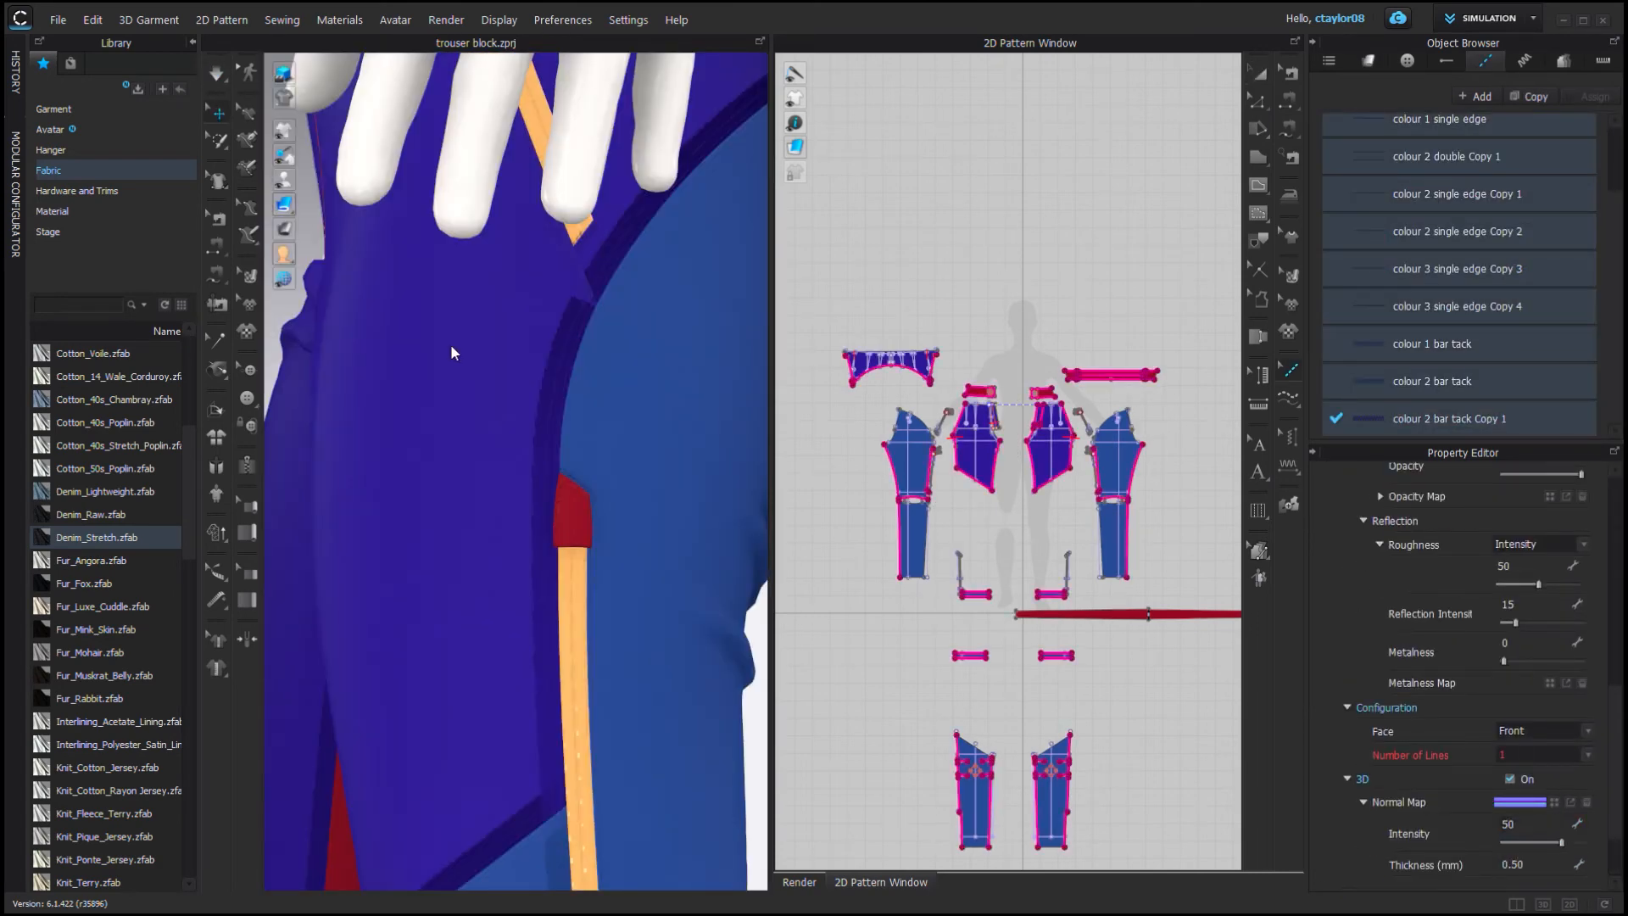
{"action": "left_click", "coordinate": [709, 551]}
{"action": "scroll", "coordinate": [709, 551], "scroll_direction": "down", "scroll_amount": 3}
{"action": "right_click_drag", "start_coordinate": [571, 469], "coordinate": [647, 369]}
{"action": "scroll", "coordinate": [640, 367], "scroll_direction": "down", "scroll_amount": 3}
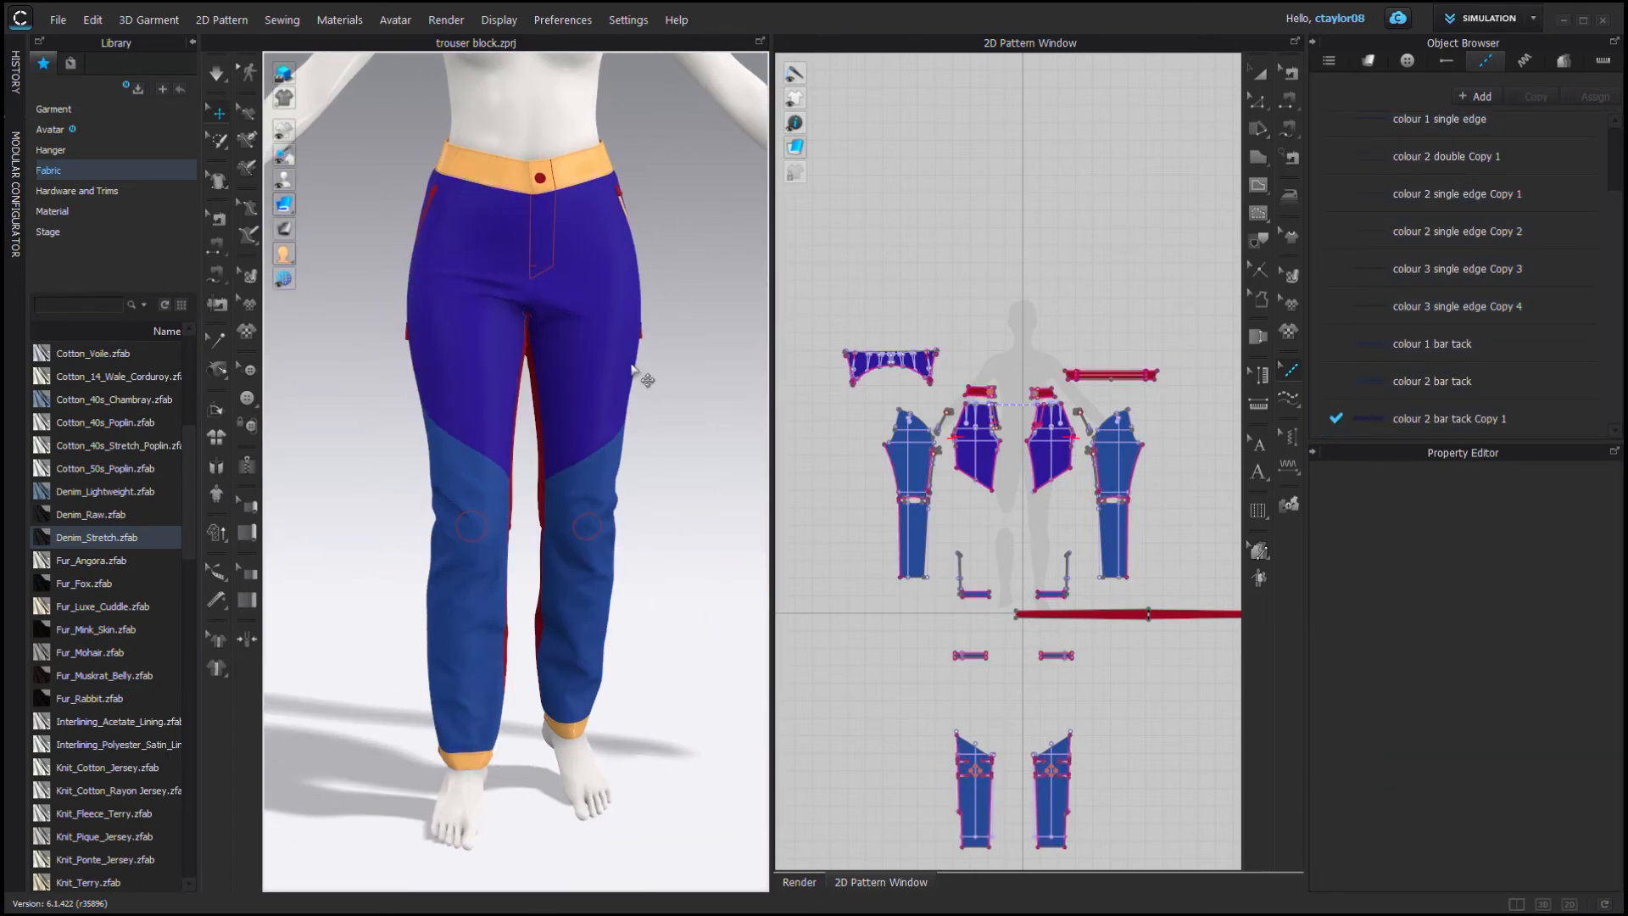
Select all pattern pieces and set their particle distance to 5 mm.
{"action": "key", "text": "ctrl+a"}
{"action": "left_click", "coordinate": [1562, 671]}
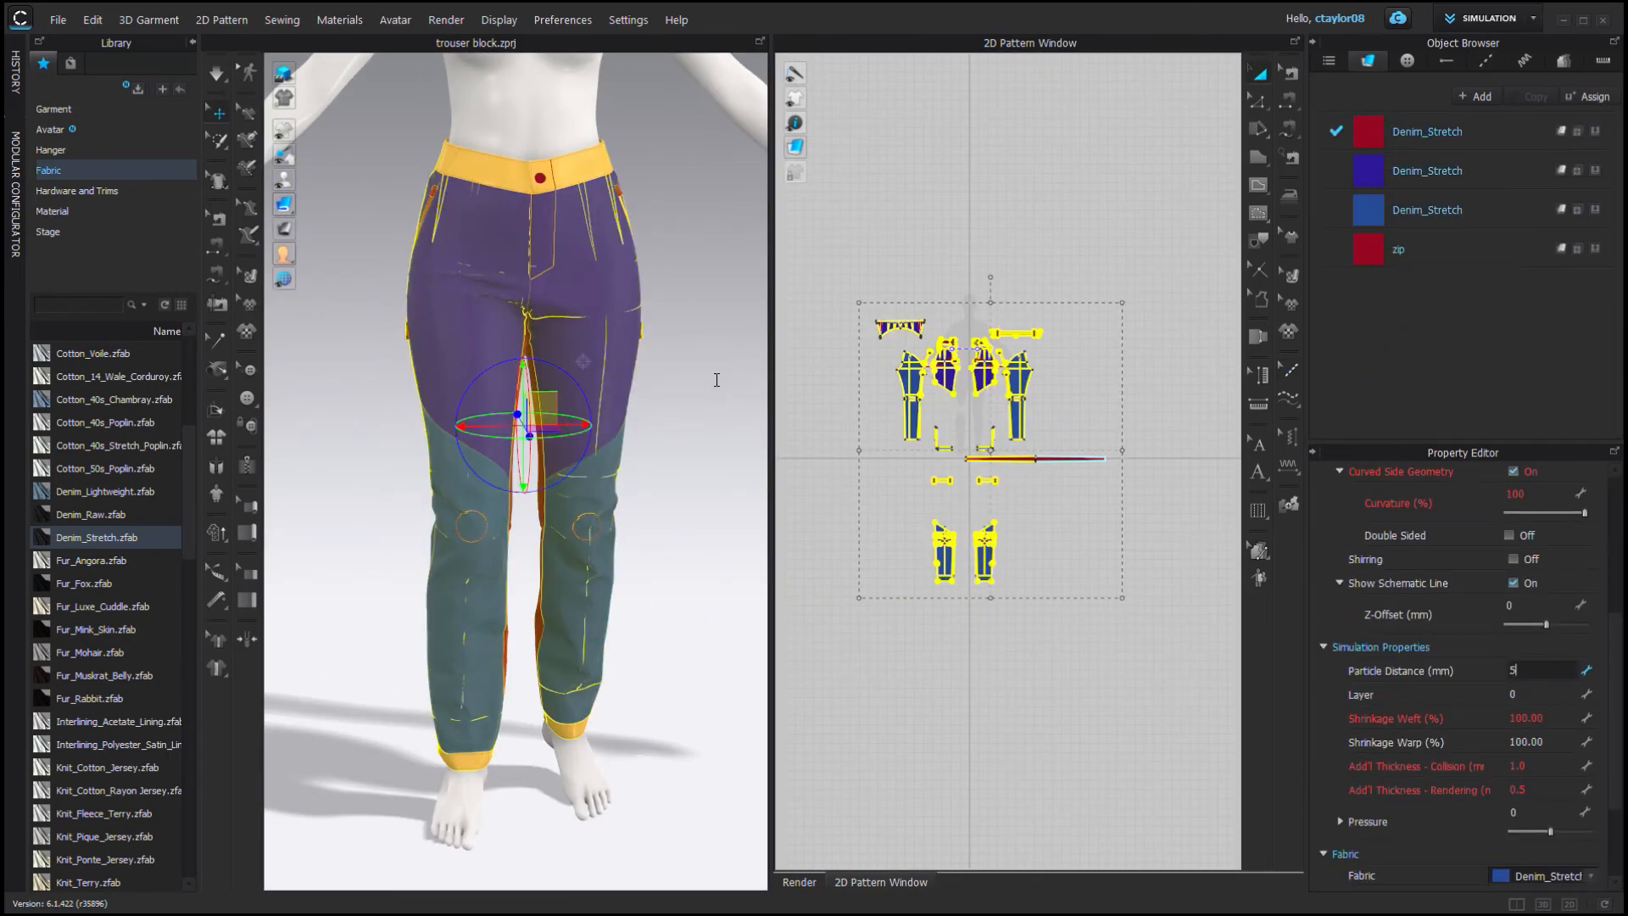
{"action": "key", "text": "Return"}
Run the simulation briefly to settle the pants.
{"action": "left_click", "coordinate": [217, 74]}
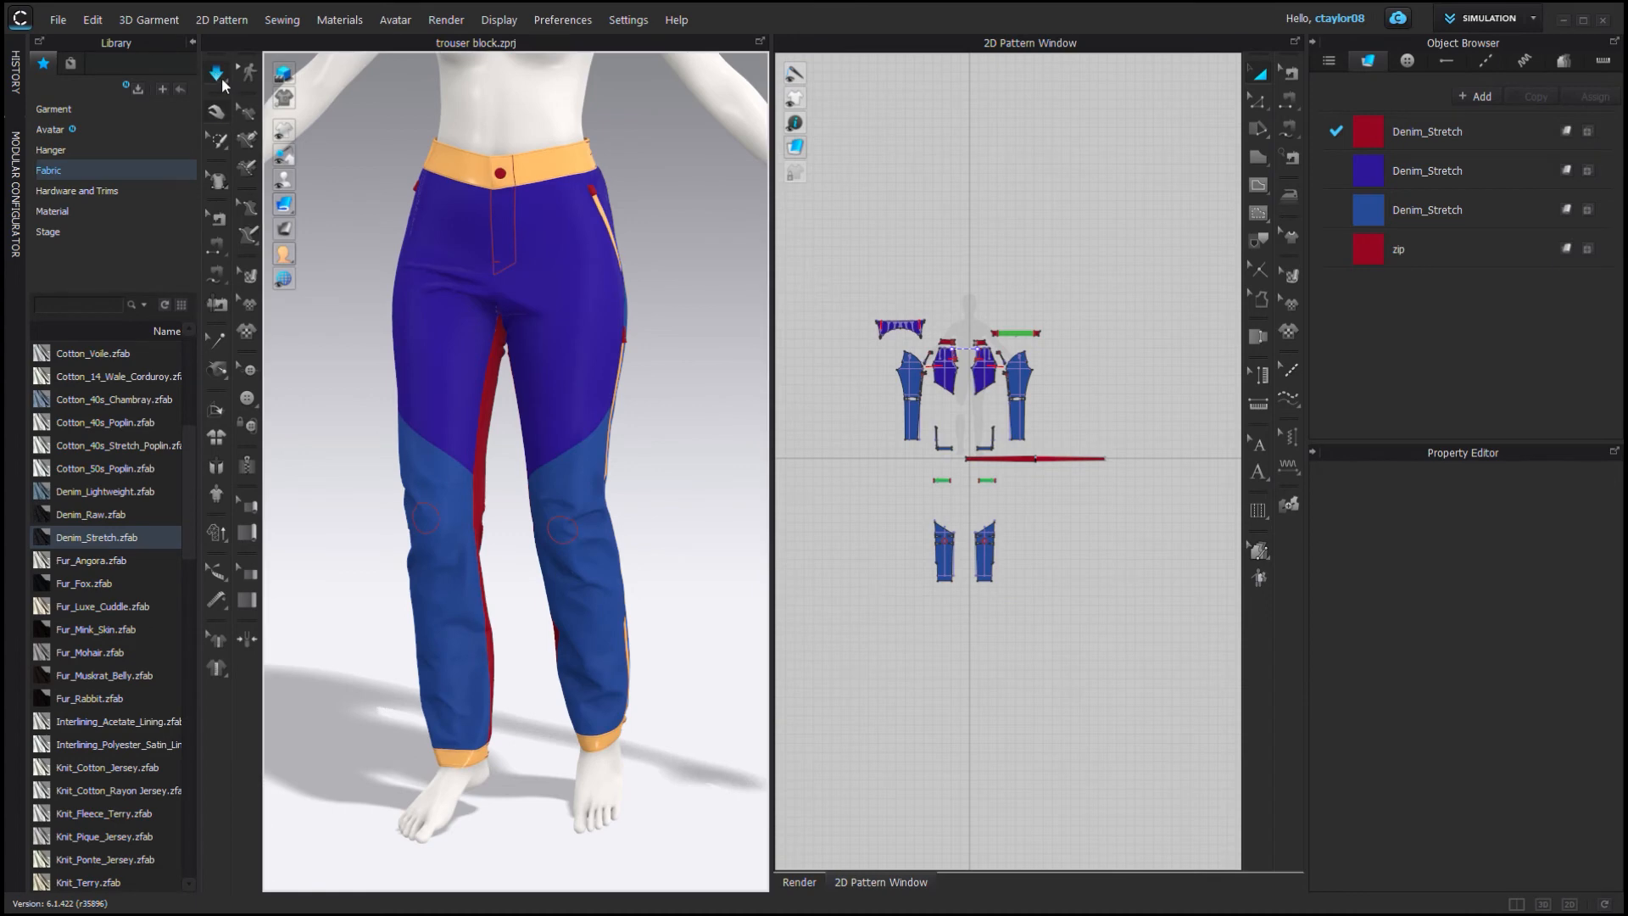
{"action": "left_click", "coordinate": [217, 75]}
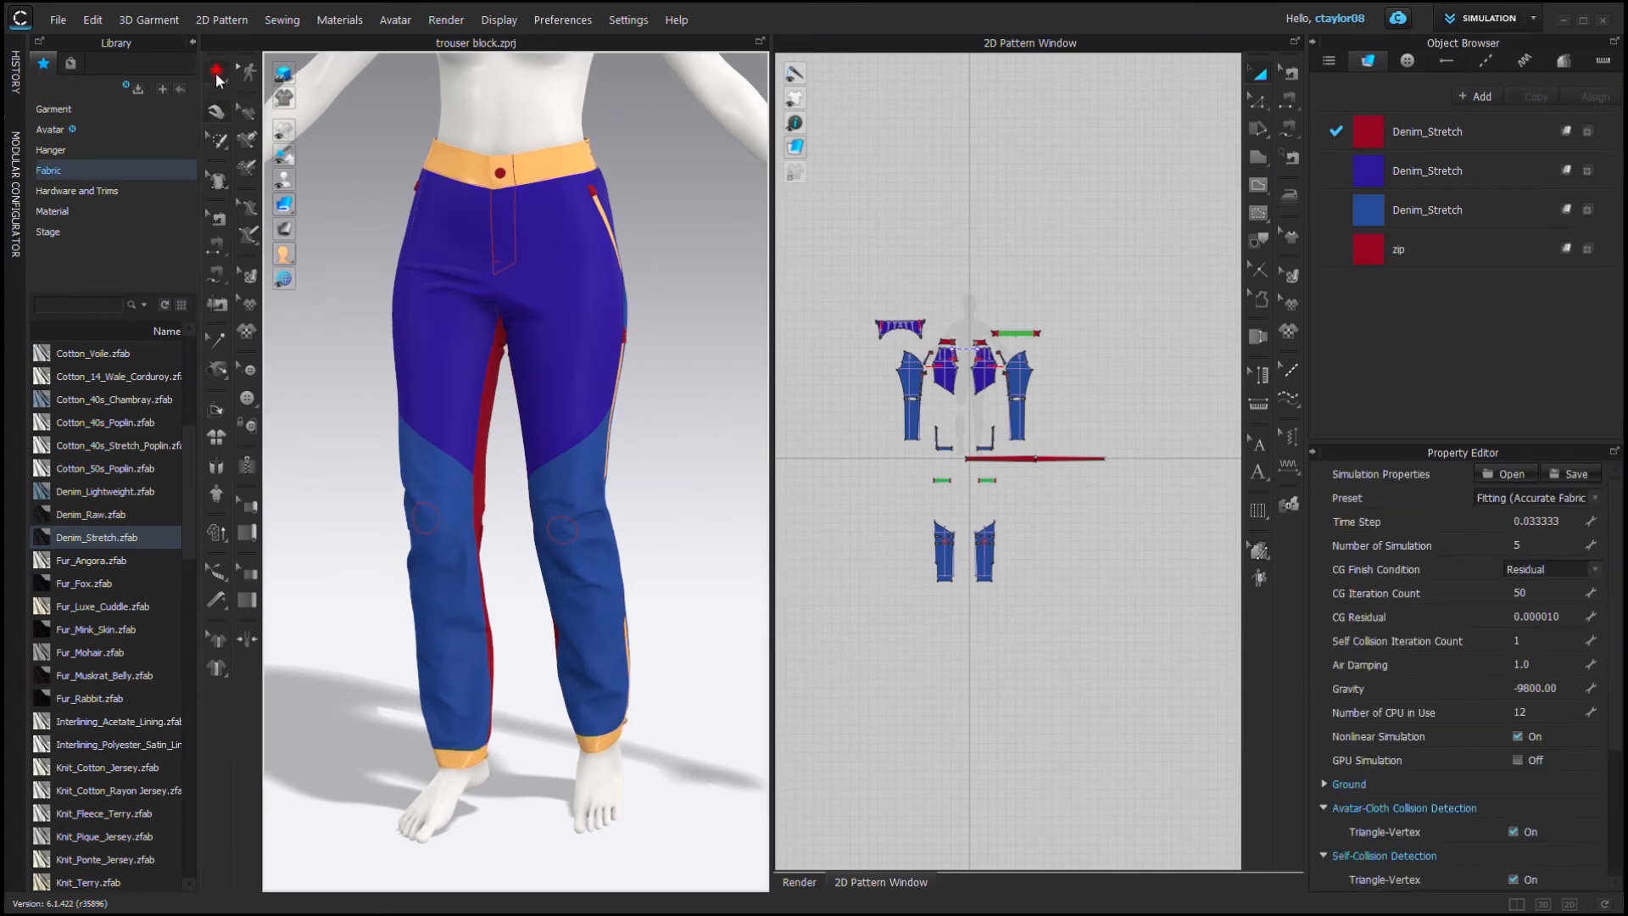
{"action": "right_click_drag", "start_coordinate": [508, 238], "coordinate": [295, 191]}
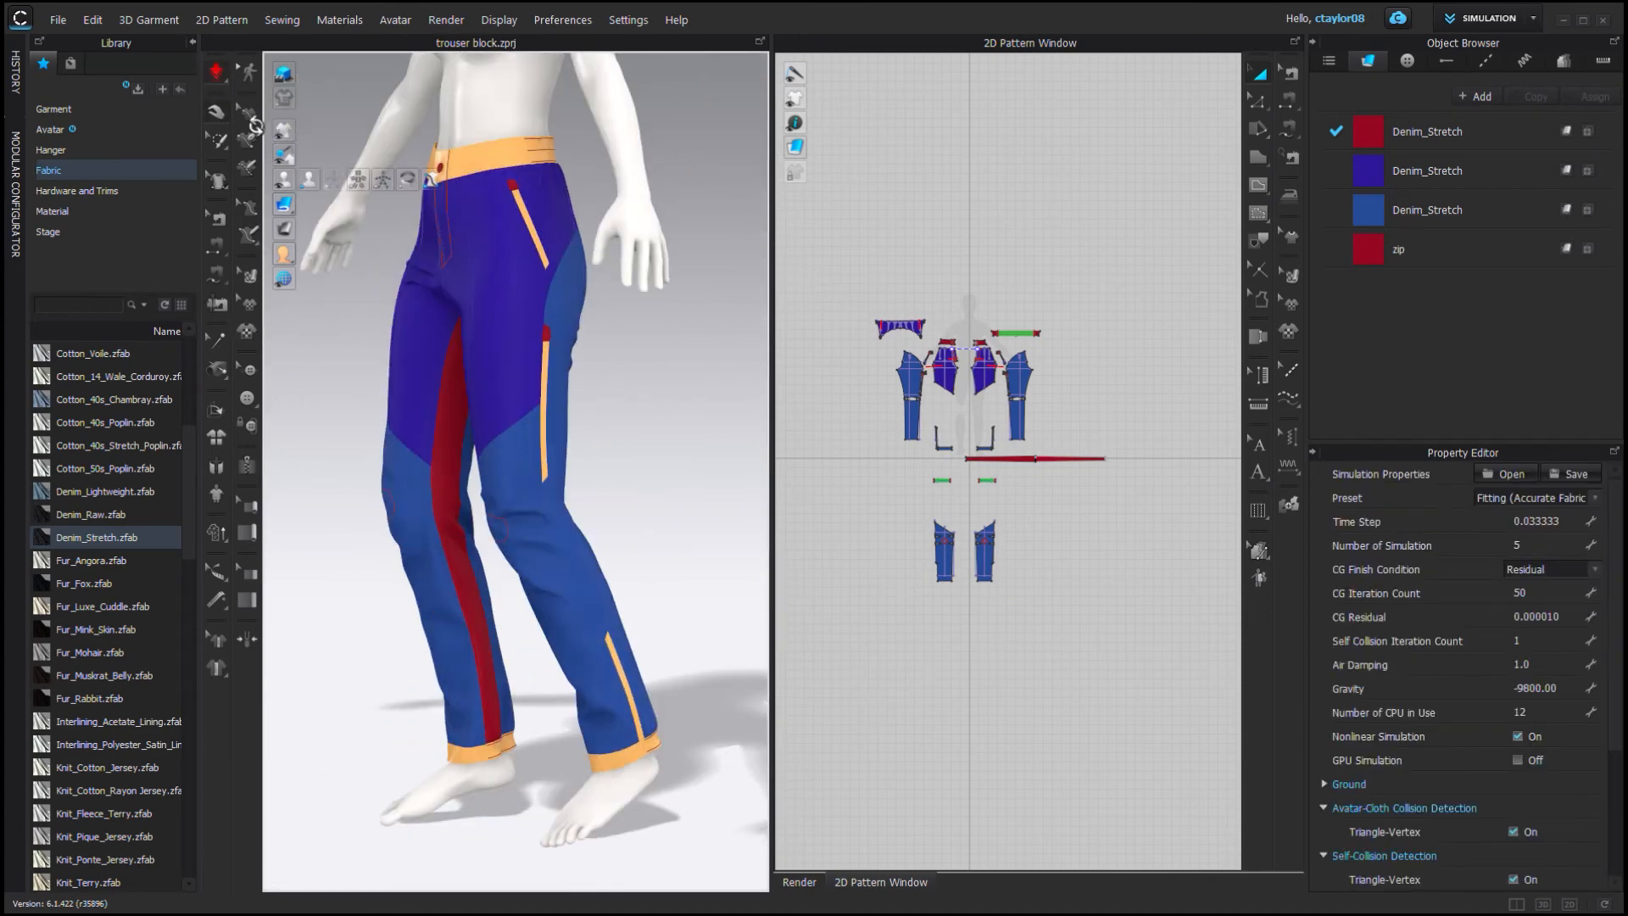
{"action": "left_click", "coordinate": [287, 184]}
{"action": "scroll", "coordinate": [615, 397], "scroll_direction": "up", "scroll_amount": 1}
Open the Render window and start rendering the pants.
{"action": "left_click", "coordinate": [458, 22]}
{"action": "left_click", "coordinate": [462, 43]}
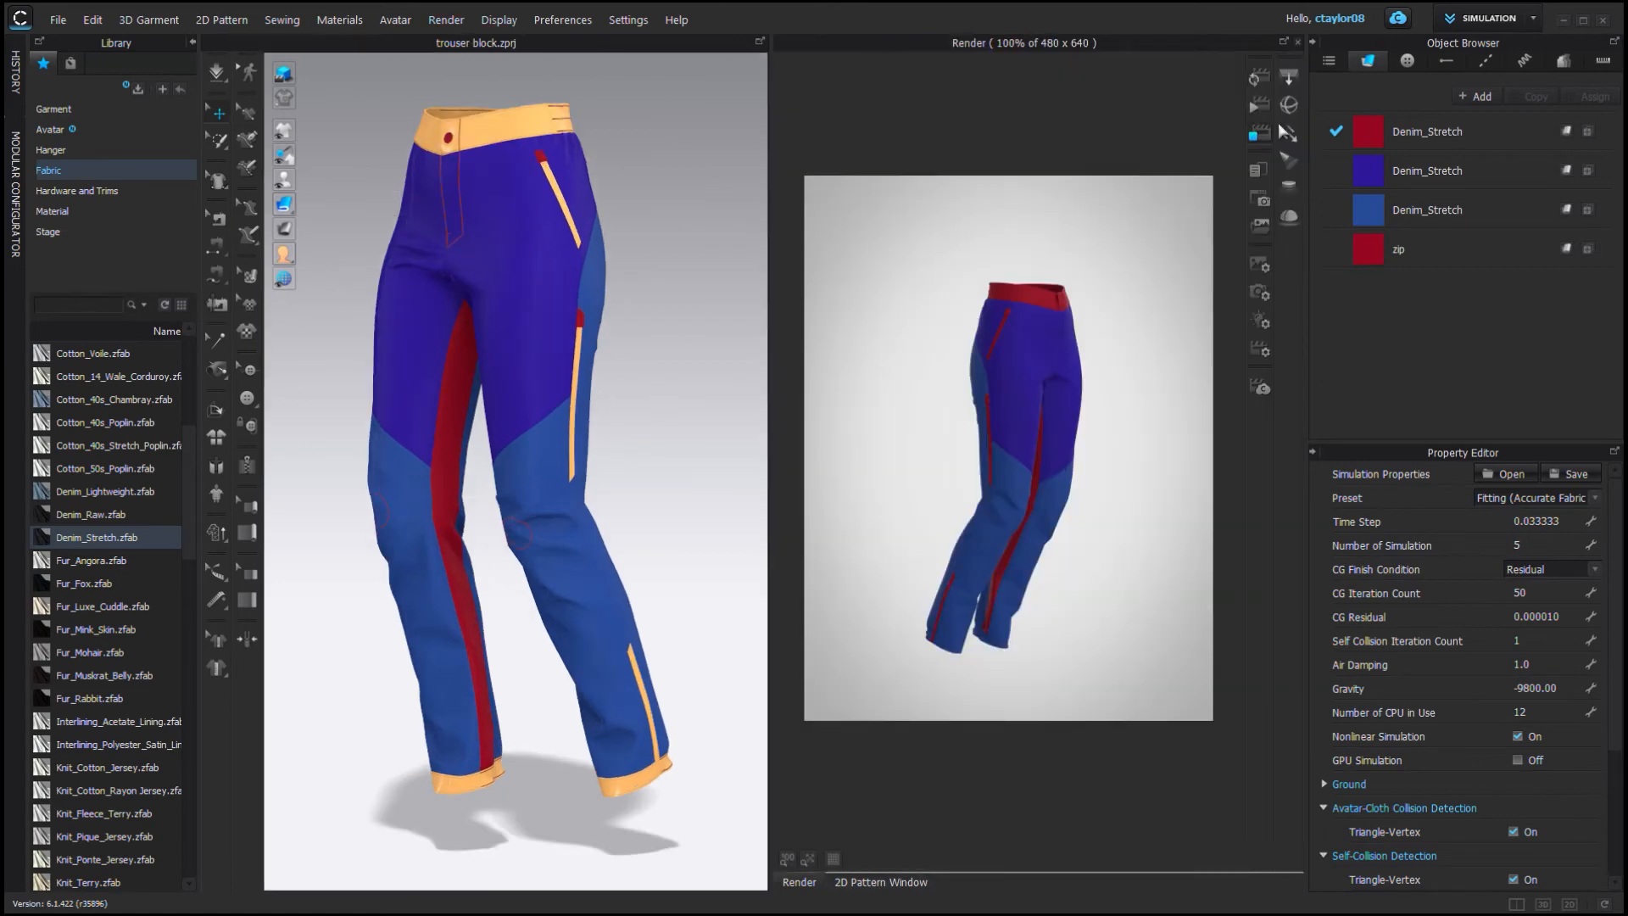
{"action": "left_click", "coordinate": [1261, 78]}
{"action": "scroll", "coordinate": [560, 326], "scroll_direction": "up", "scroll_amount": 1}
{"action": "middle_click_drag", "start_coordinate": [559, 324], "coordinate": [560, 341]}
{"action": "scroll", "coordinate": [666, 306], "scroll_direction": "down", "scroll_amount": 2}
{"action": "right_click_drag", "start_coordinate": [599, 365], "coordinate": [597, 371]}
Open the light properties and turn on Lock to Camera for the dome light.
{"action": "left_click", "coordinate": [1259, 349]}
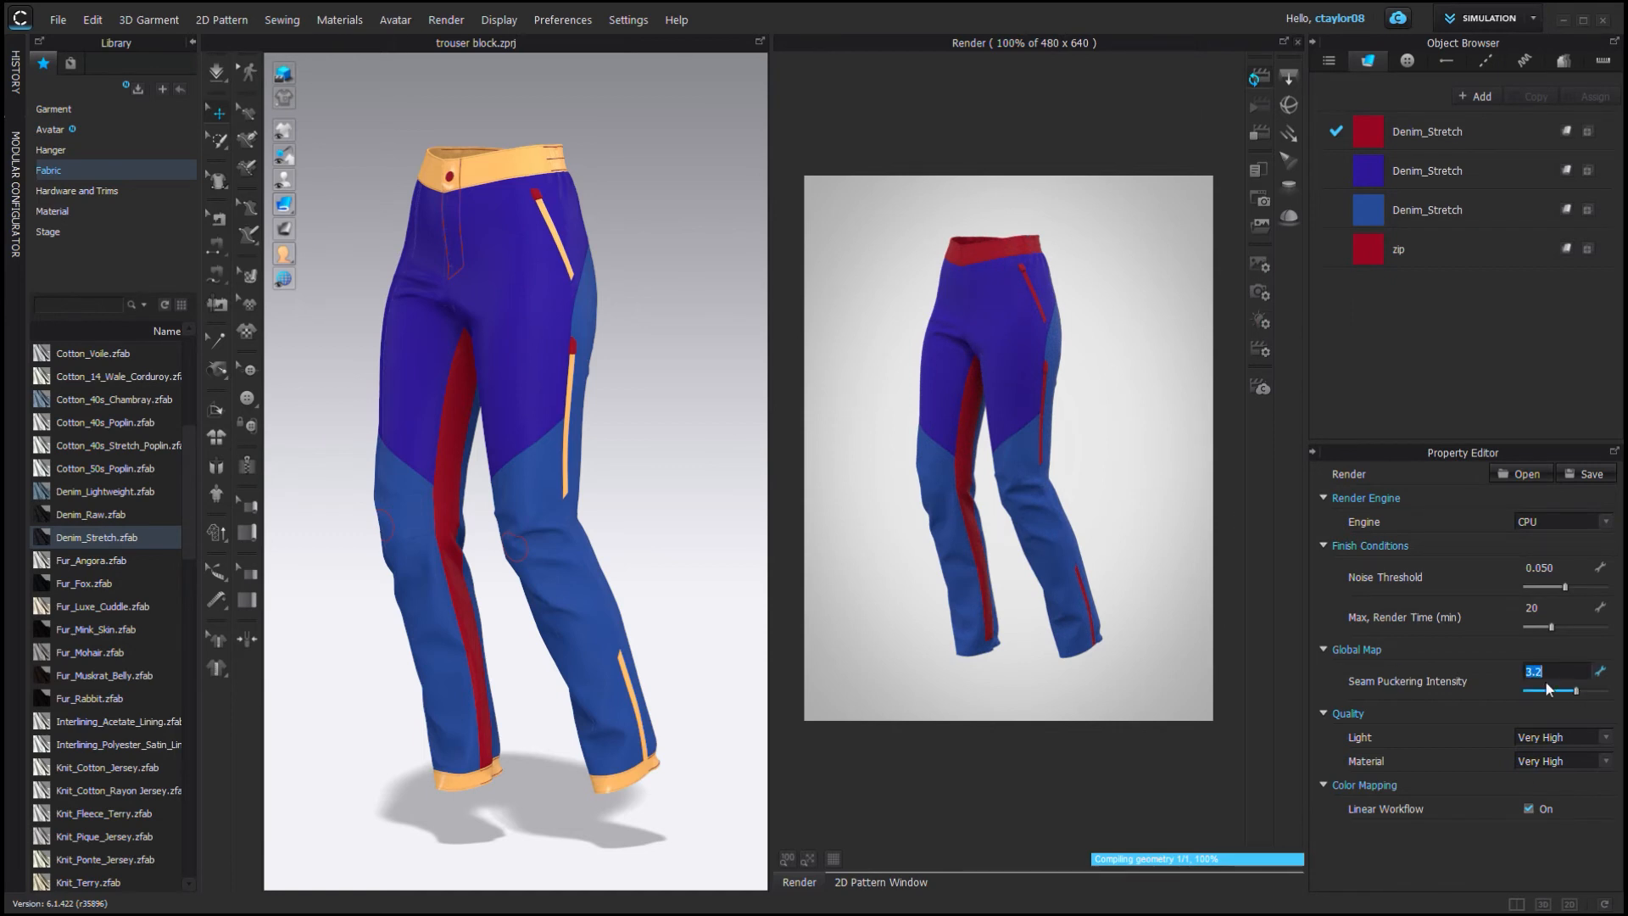
{"action": "left_click", "coordinate": [1260, 320]}
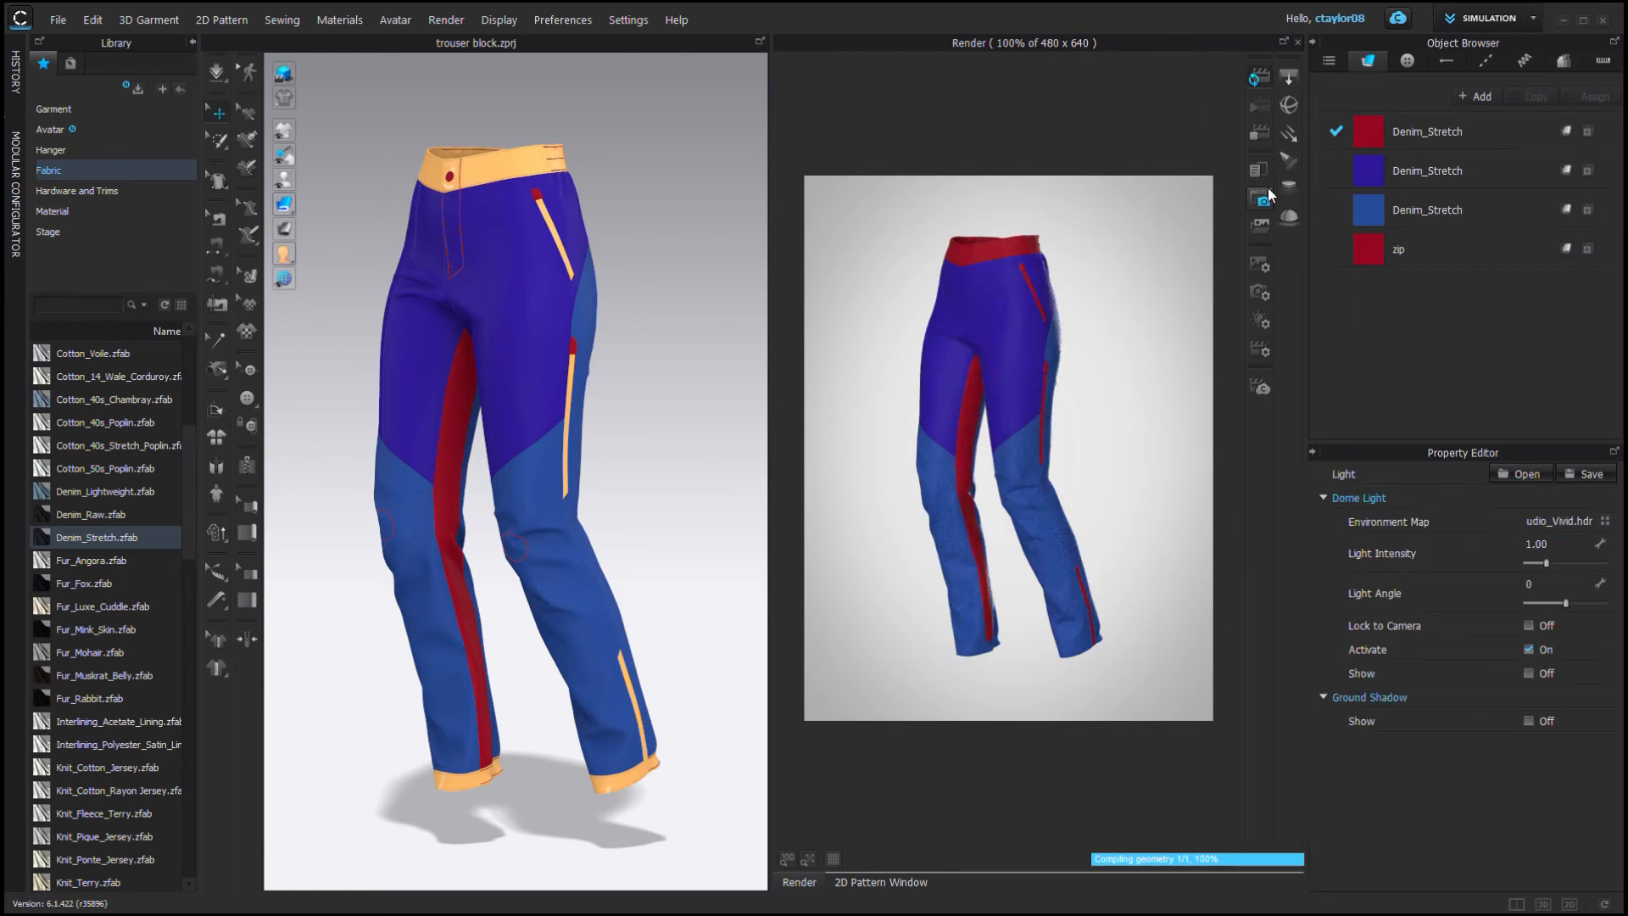
{"action": "left_click", "coordinate": [1527, 625]}
Add a rectangle light and position it beside the pants.
{"action": "mouse_move", "coordinate": [678, 424]}
{"action": "right_mouse_down"}
{"action": "mouse_move", "coordinate": [701, 455]}
{"action": "mouse_move", "coordinate": [661, 422]}
{"action": "right_mouse_up"}
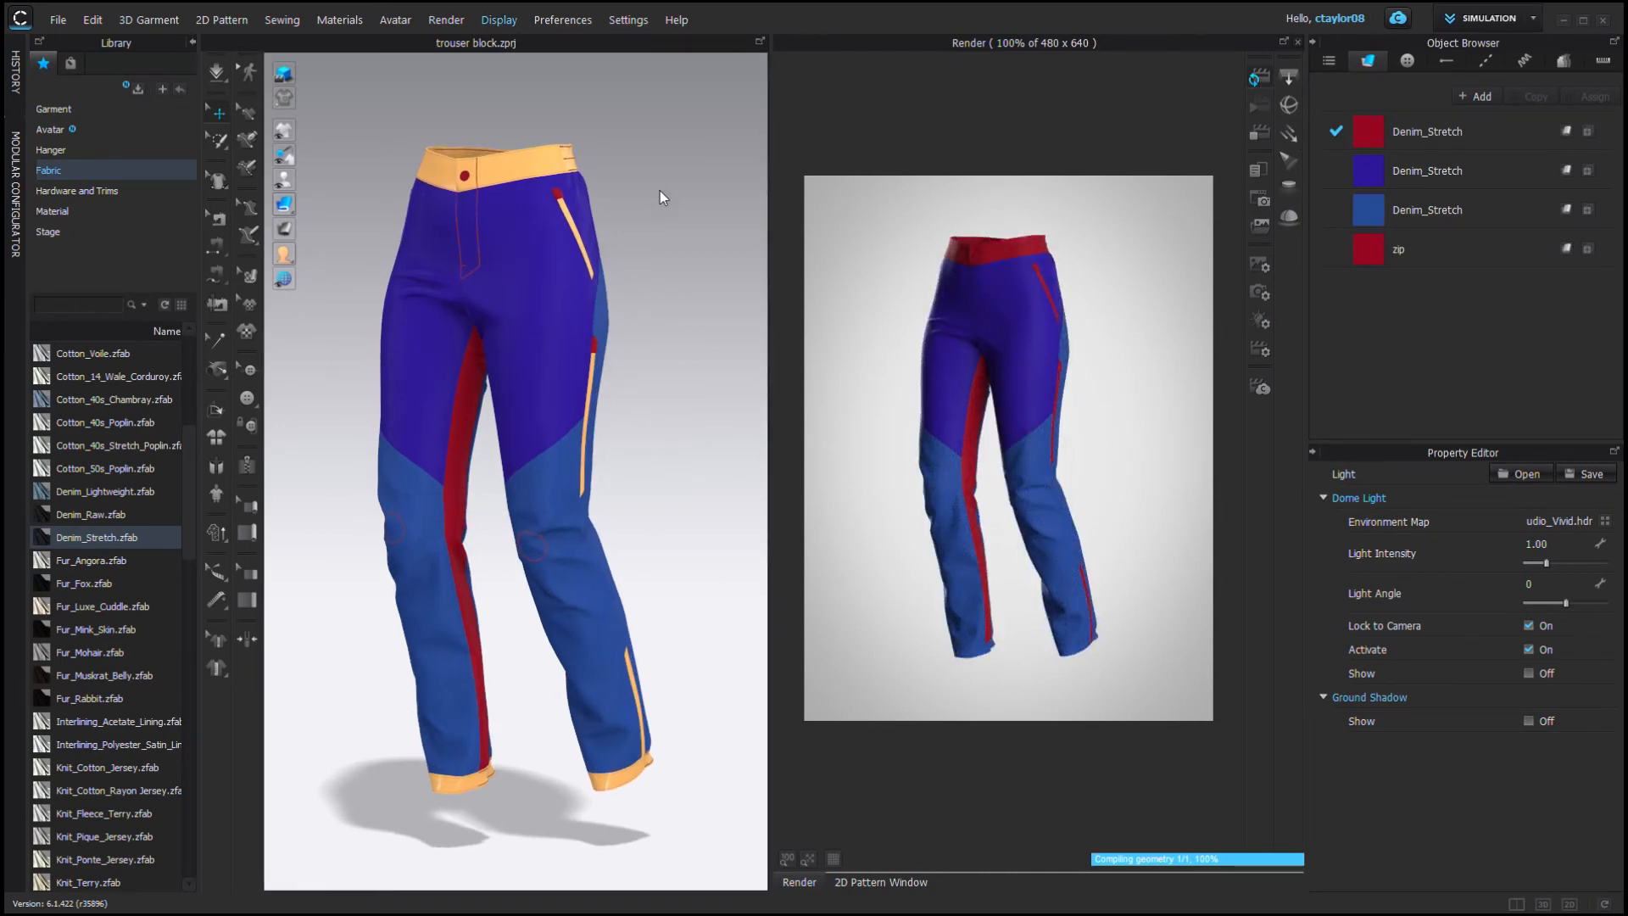
{"action": "scroll", "coordinate": [661, 363], "scroll_direction": "down", "scroll_amount": 4}
{"action": "right_click_drag", "start_coordinate": [661, 363], "coordinate": [657, 432]}
{"action": "left_click", "coordinate": [1288, 78]}
{"action": "left_click_drag", "start_coordinate": [505, 776], "coordinate": [506, 395]}
{"action": "right_click_drag", "start_coordinate": [564, 300], "coordinate": [553, 329]}
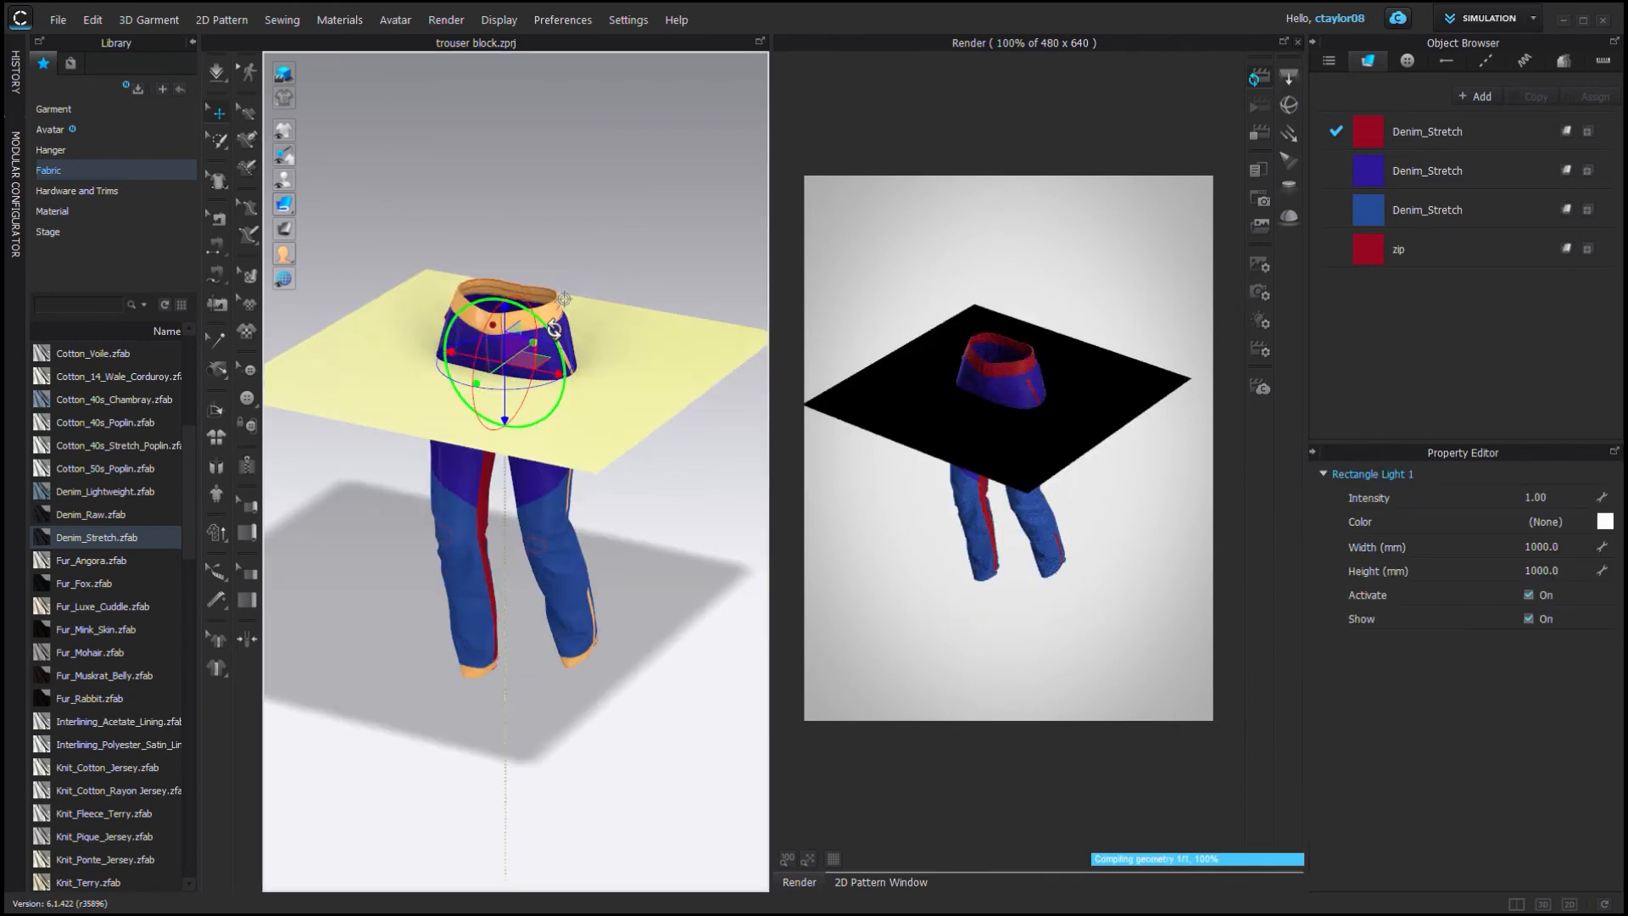
{"action": "left_click_drag", "start_coordinate": [553, 329], "coordinate": [575, 401]}
{"action": "left_click_drag", "start_coordinate": [566, 346], "coordinate": [686, 330]}
{"action": "right_click_drag", "start_coordinate": [669, 398], "coordinate": [628, 373]}
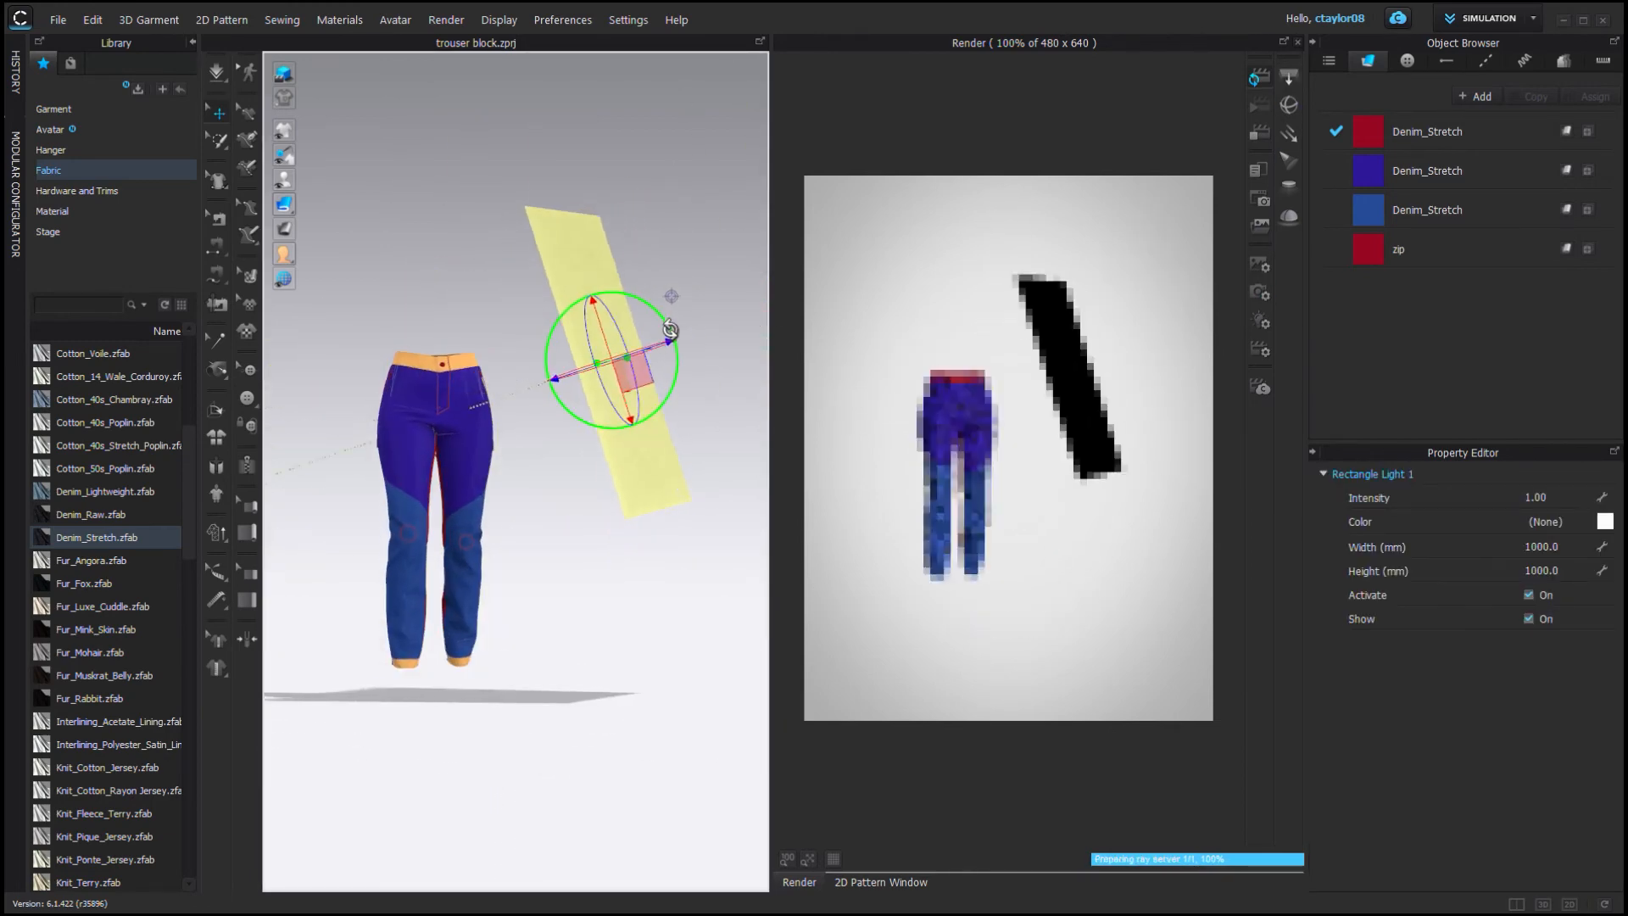
{"action": "left_click_drag", "start_coordinate": [669, 329], "coordinate": [665, 322]}
Hide the rectangle light's display and set its intensity to 200.
{"action": "left_click", "coordinate": [680, 145]}
{"action": "key", "text": "3"}
{"action": "left_click", "coordinate": [681, 163]}
{"action": "left_click", "coordinate": [1528, 619]}
{"action": "left_click", "coordinate": [1562, 498]}
{"action": "type", "text": "200"}
{"action": "key", "text": "Return"}
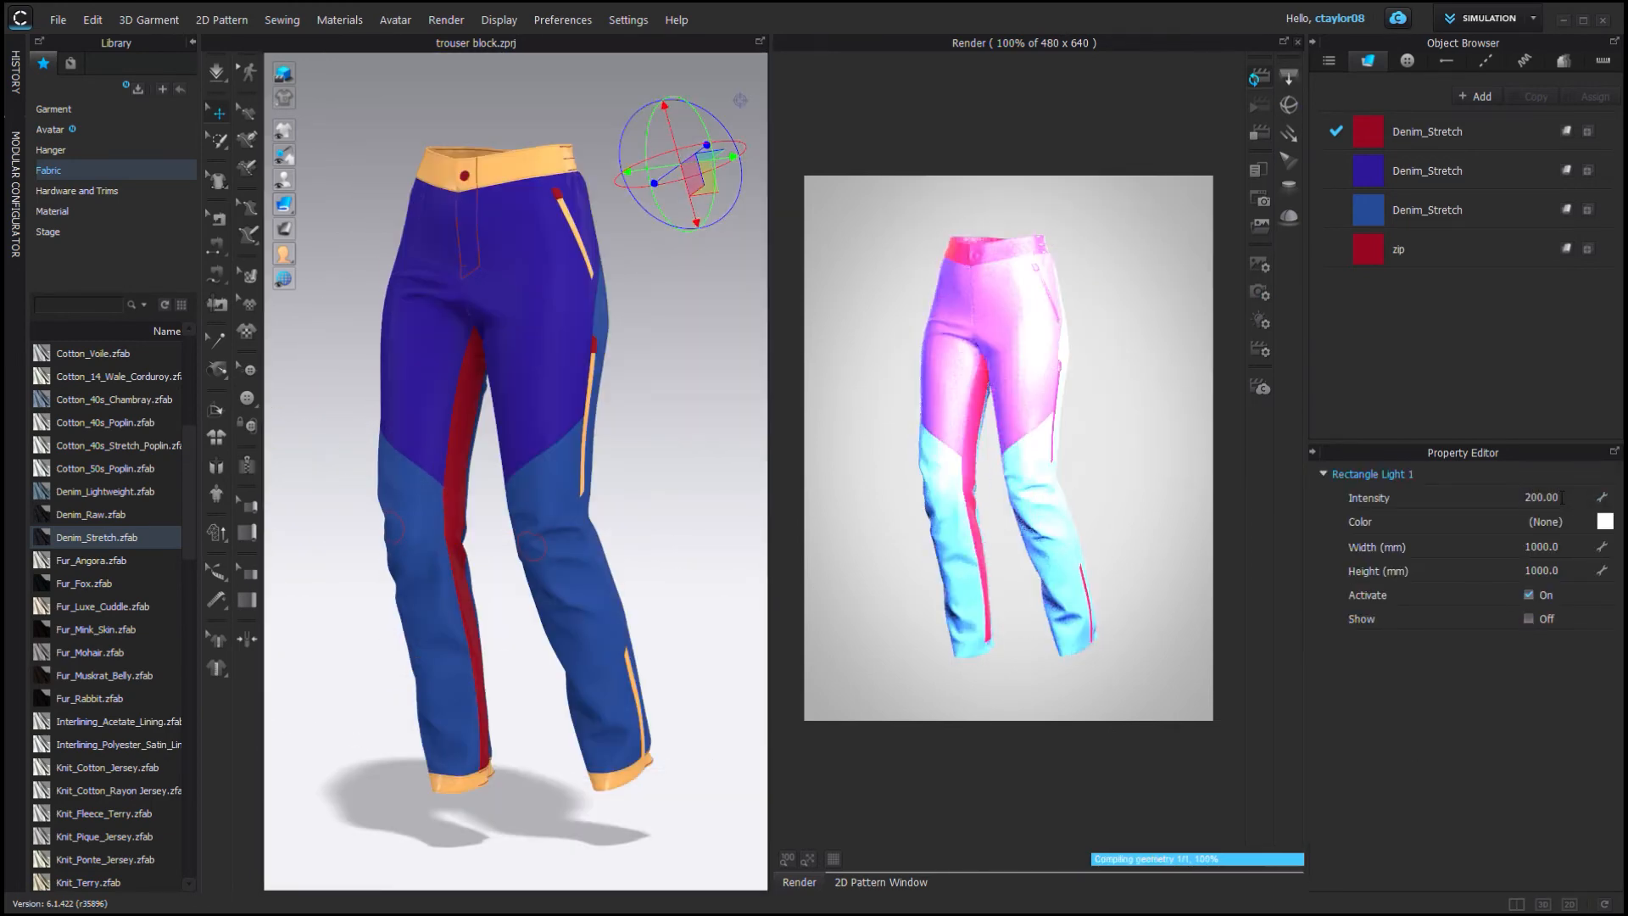
Lower the rectangle light's intensity to 20.
{"action": "left_click", "coordinate": [1563, 498]}
{"action": "type", "text": "20"}
{"action": "key", "text": "Return"}
{"action": "scroll", "coordinate": [551, 509], "scroll_direction": "down", "scroll_amount": 4}
{"action": "right_click_drag", "start_coordinate": [593, 441], "coordinate": [623, 348]}
{"action": "left_click_drag", "start_coordinate": [671, 276], "coordinate": [820, 159]}
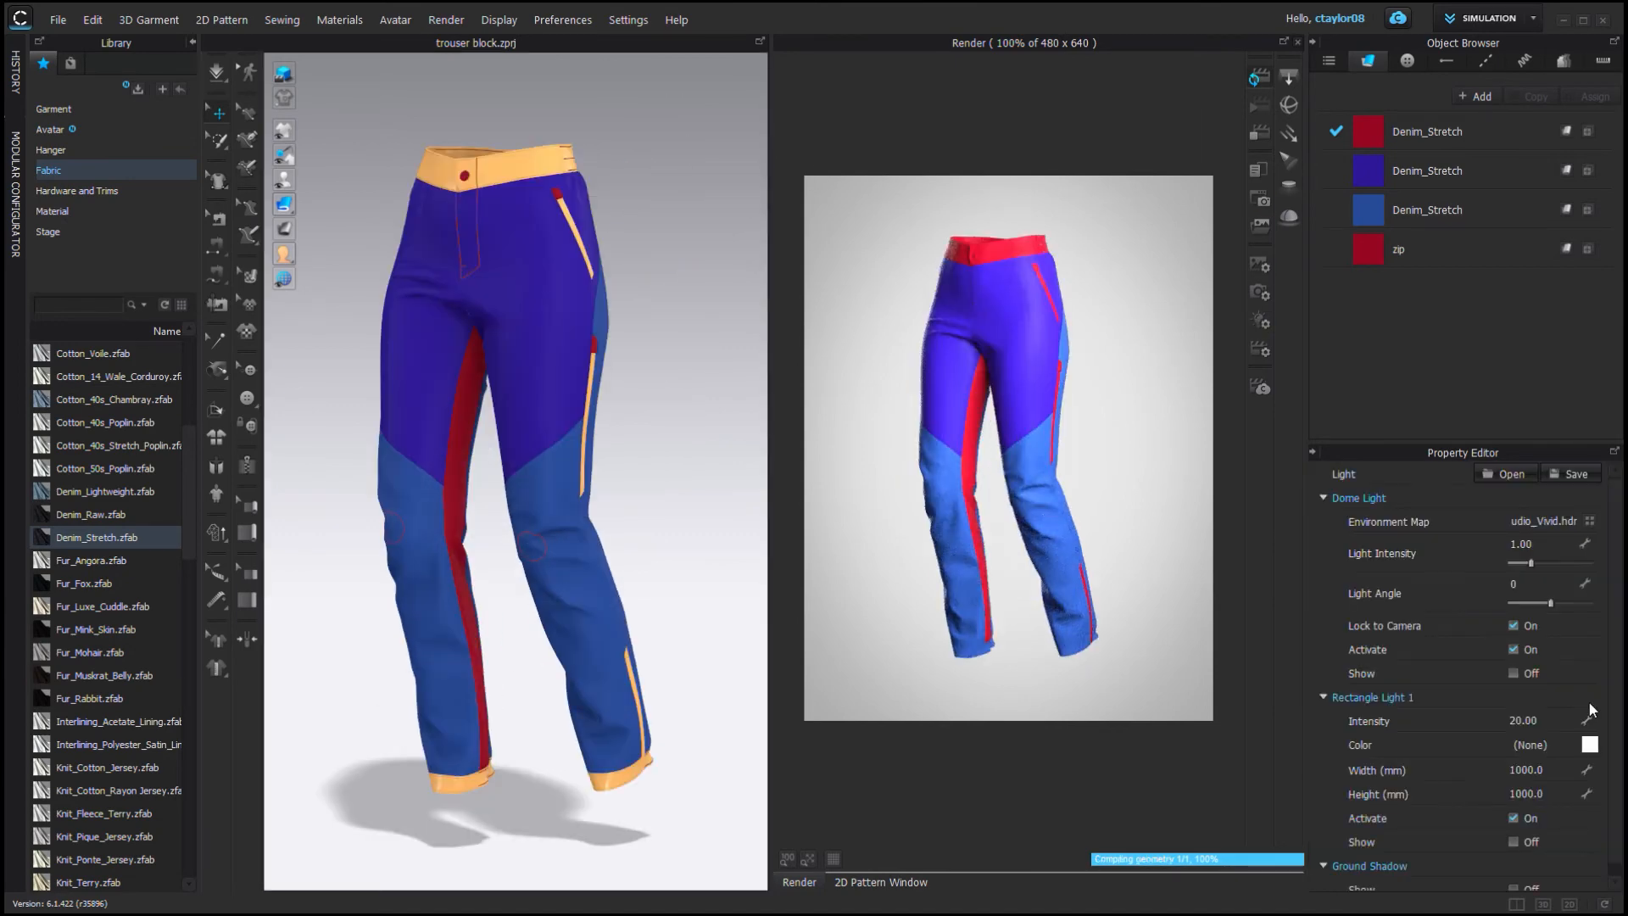
Set the first rectangle light's intensity to 4.
{"action": "left_click", "coordinate": [1550, 722]}
{"action": "type", "text": "4"}
{"action": "key", "text": "Return"}
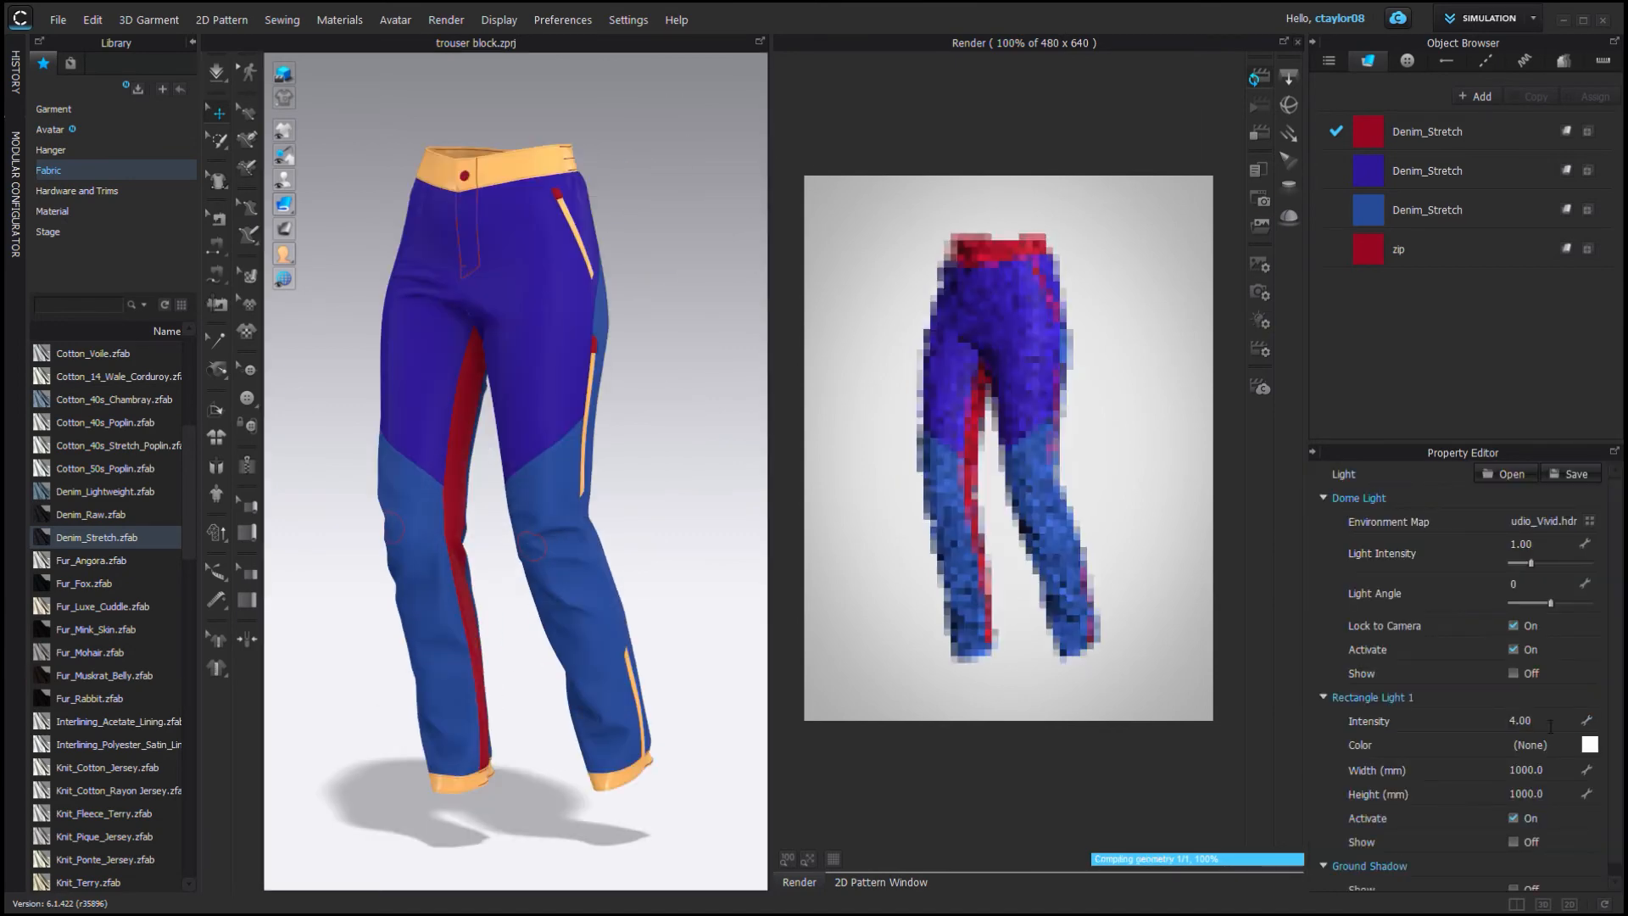
Add a second rectangle light and position it to the side of the pants.
{"action": "left_click", "coordinate": [708, 474]}
{"action": "scroll", "coordinate": [708, 466], "scroll_direction": "down", "scroll_amount": 4}
{"action": "left_click", "coordinate": [1289, 77]}
{"action": "left_click", "coordinate": [627, 400]}
{"action": "left_click_drag", "start_coordinate": [563, 378], "coordinate": [480, 346]}
{"action": "right_click_drag", "start_coordinate": [508, 220], "coordinate": [669, 153]}
{"action": "scroll", "coordinate": [666, 156], "scroll_direction": "up", "scroll_amount": 4}
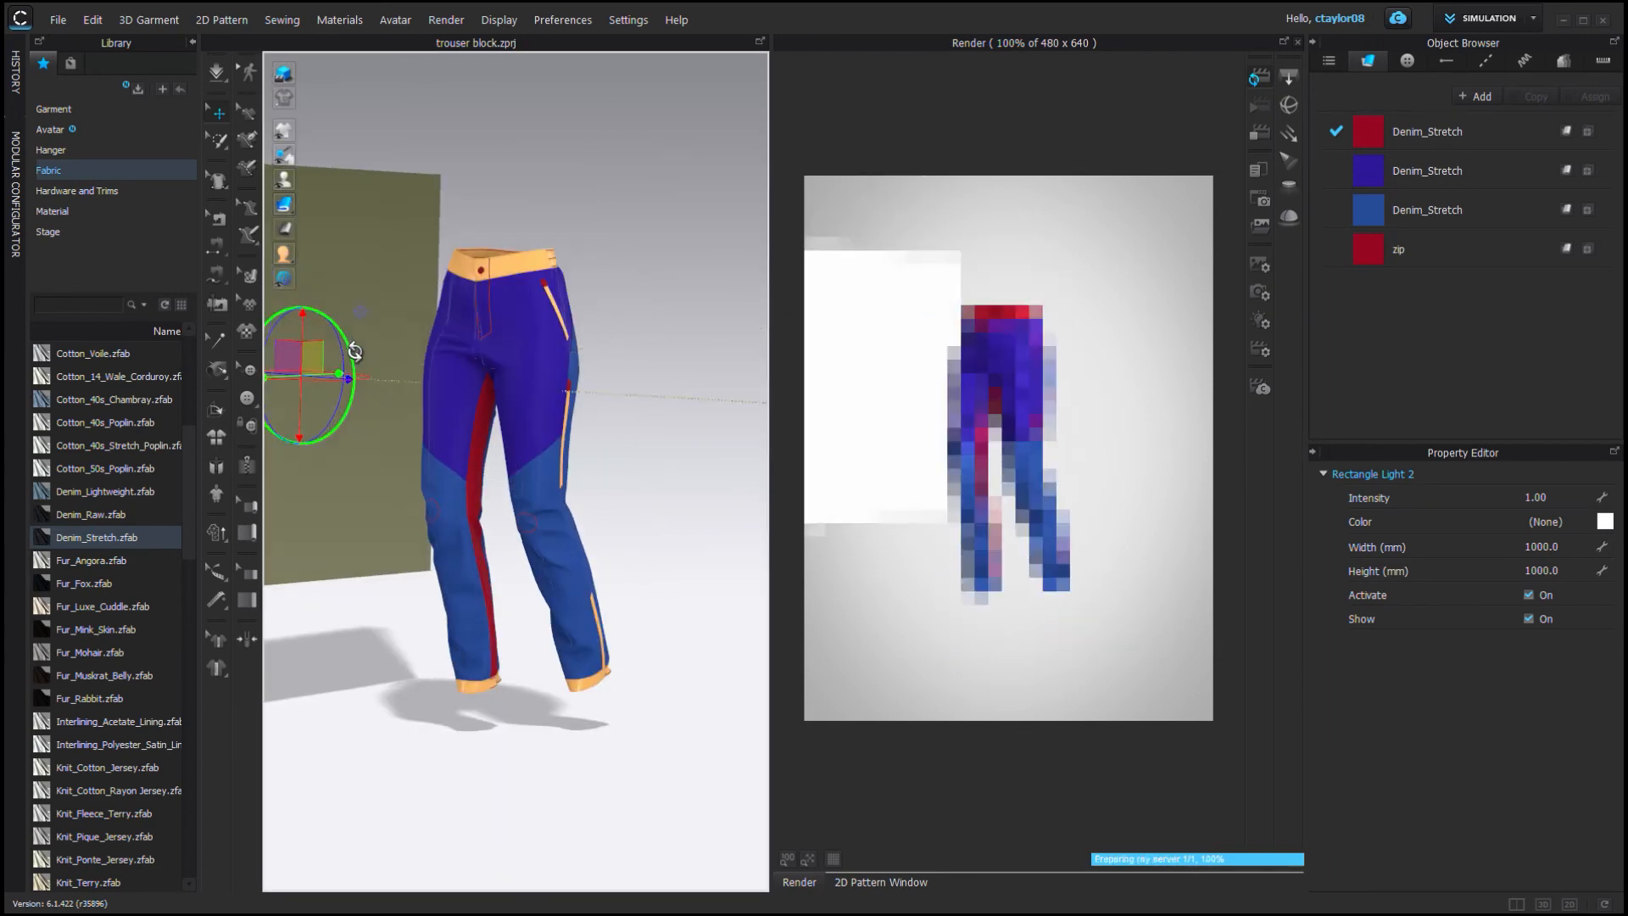
Try to set the dome light's intensity to 0.2 and the first rectangle light's intensity to 10.
{"action": "left_click", "coordinate": [1583, 500]}
{"action": "scroll", "coordinate": [742, 128], "scroll_direction": "up", "scroll_amount": 4}
{"action": "left_click", "coordinate": [1260, 321]}
{"action": "left_click", "coordinate": [1542, 545]}
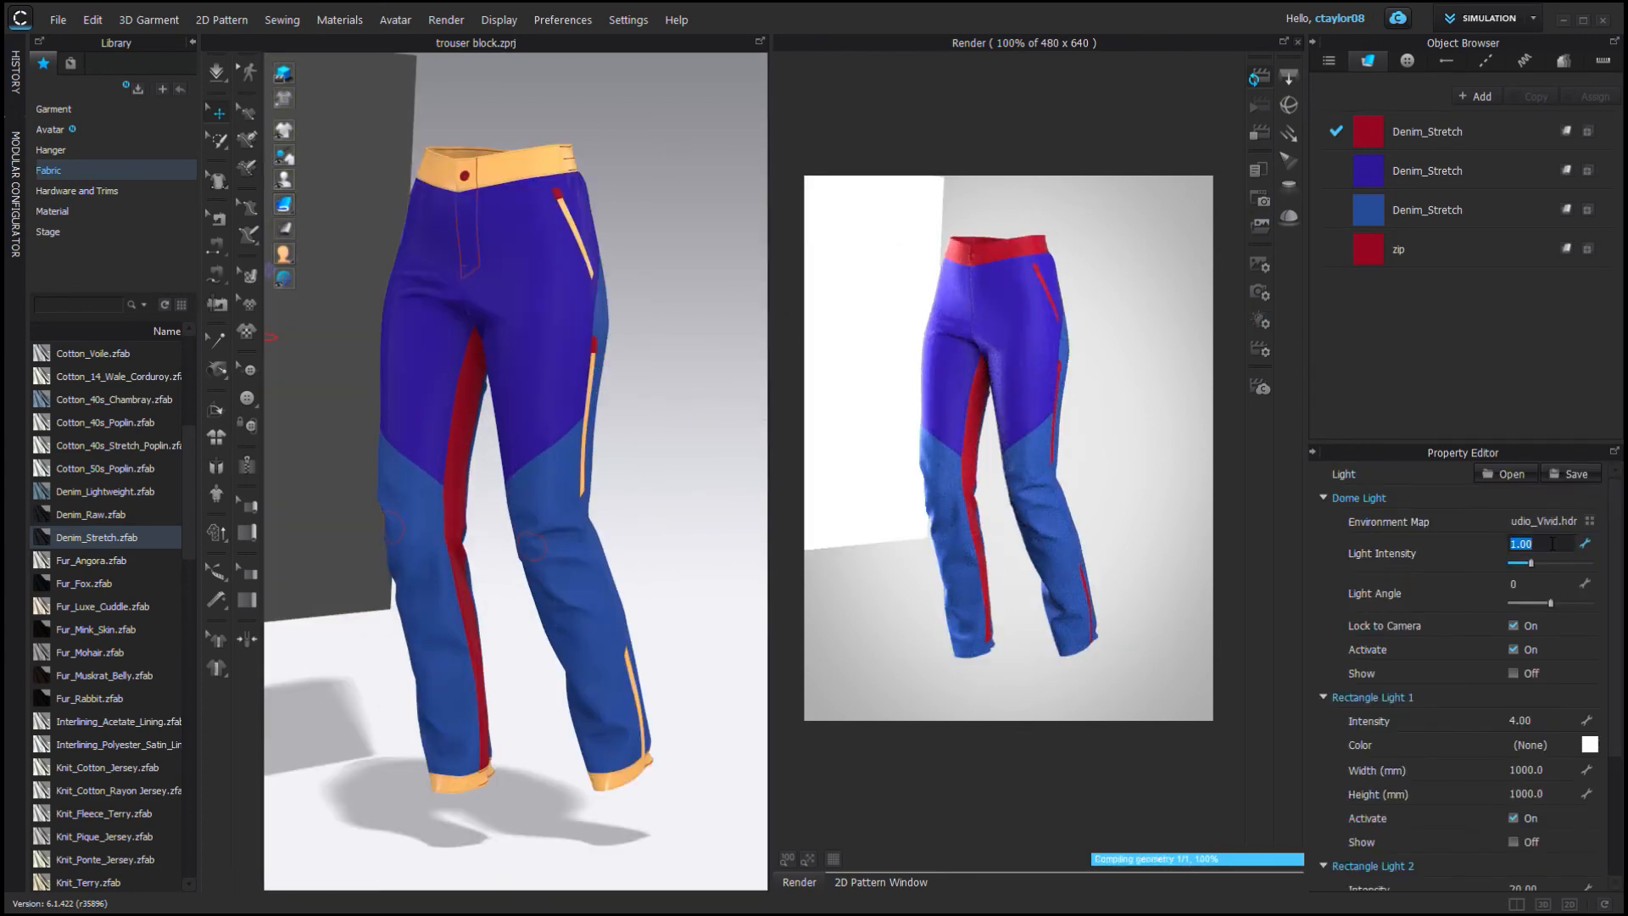
{"action": "type", "text": "0.2"}
{"action": "key", "text": "Return"}
{"action": "left_click_drag", "start_coordinate": [1618, 530], "coordinate": [1619, 648]}
{"action": "left_click", "coordinate": [1556, 711]}
{"action": "type", "text": "10"}
Move the second rectangle light nearer the pants and hide its display.
{"action": "scroll", "coordinate": [396, 393], "scroll_direction": "down", "scroll_amount": 5}
{"action": "left_click_drag", "start_coordinate": [396, 392], "coordinate": [476, 393]}
{"action": "scroll", "coordinate": [673, 134], "scroll_direction": "up", "scroll_amount": 3}
{"action": "left_click", "coordinate": [1529, 619]}
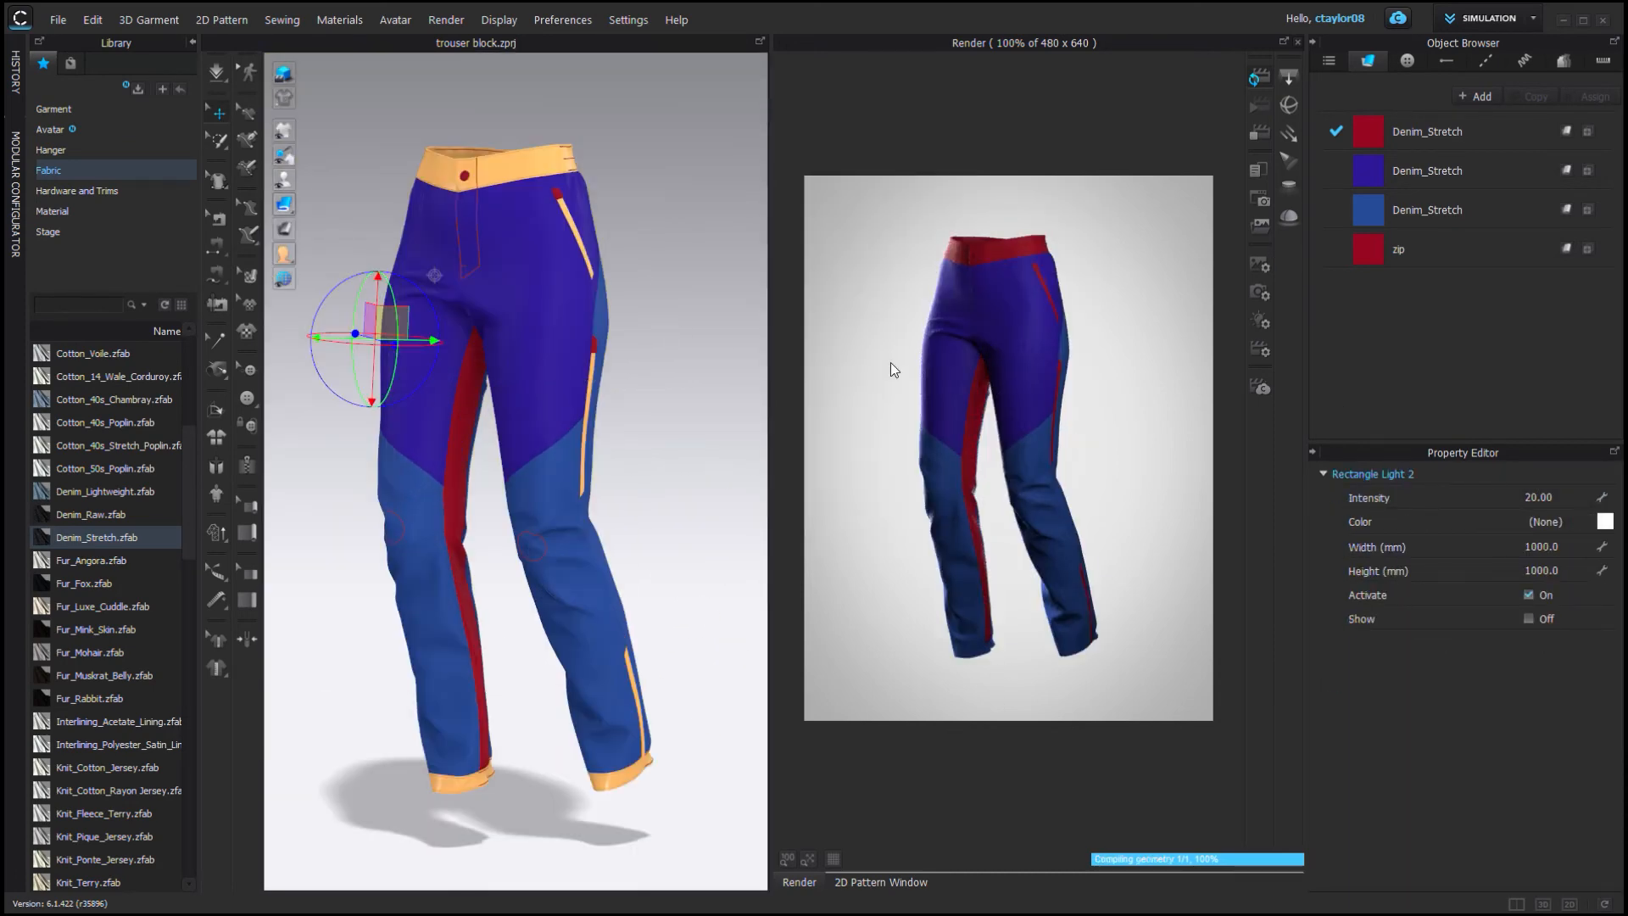
Tint the second rectangle light light blue and set the first rectangle light's intensity to 10.
{"action": "left_click", "coordinate": [1604, 521]}
{"action": "left_click", "coordinate": [776, 656]}
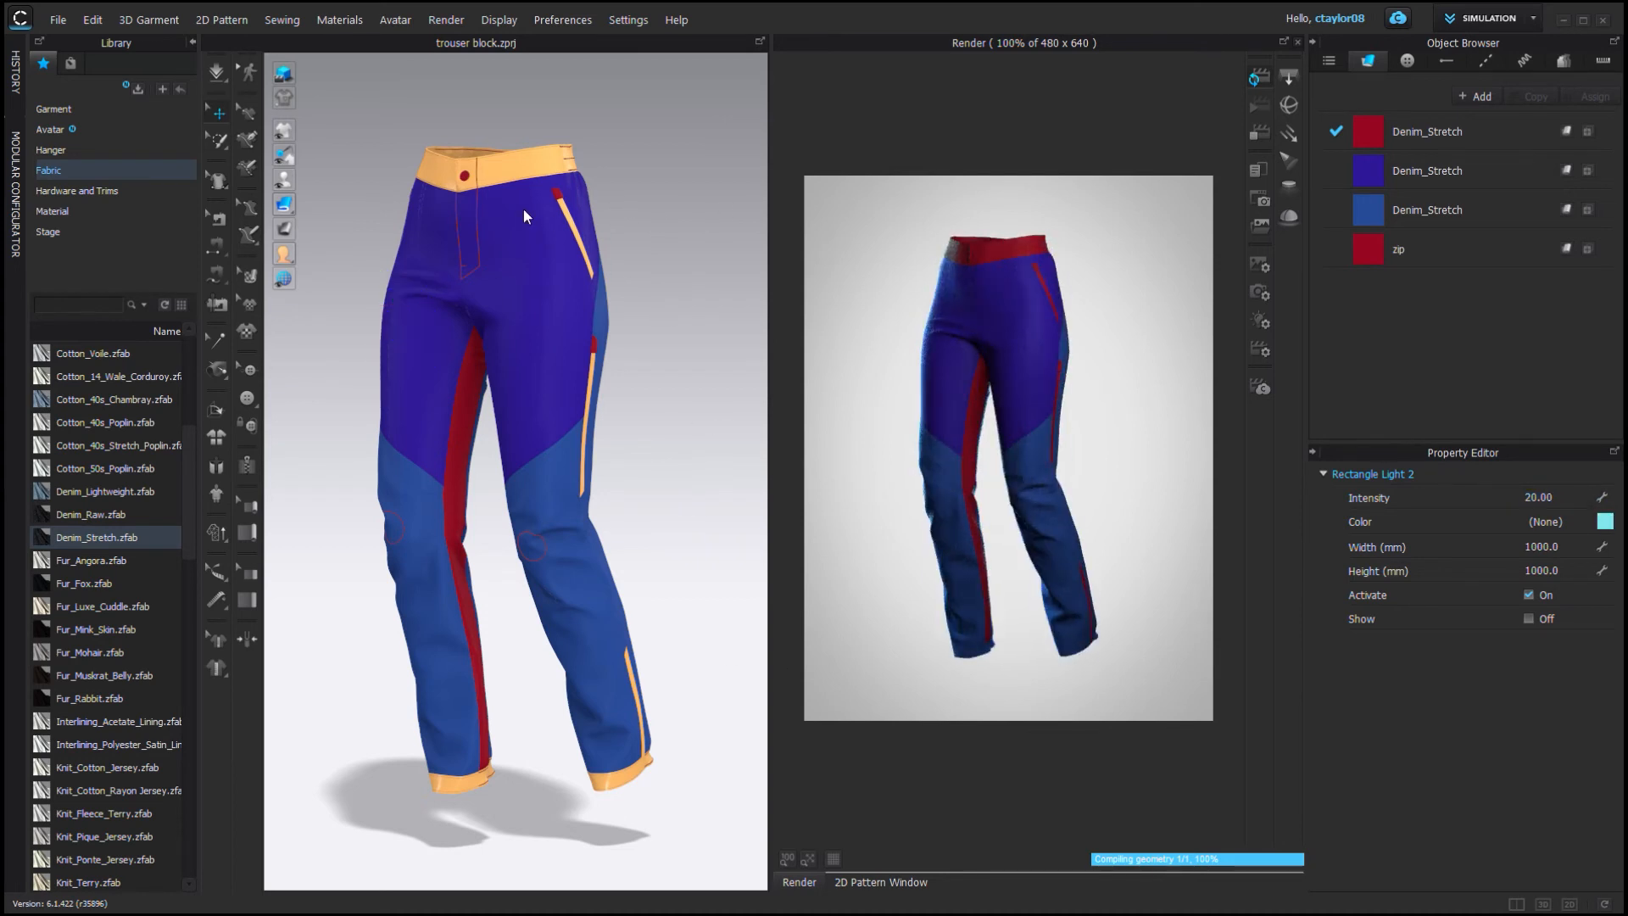
{"action": "left_click", "coordinate": [1260, 320]}
{"action": "scroll", "coordinate": [1558, 744], "scroll_direction": "down", "scroll_amount": 2}
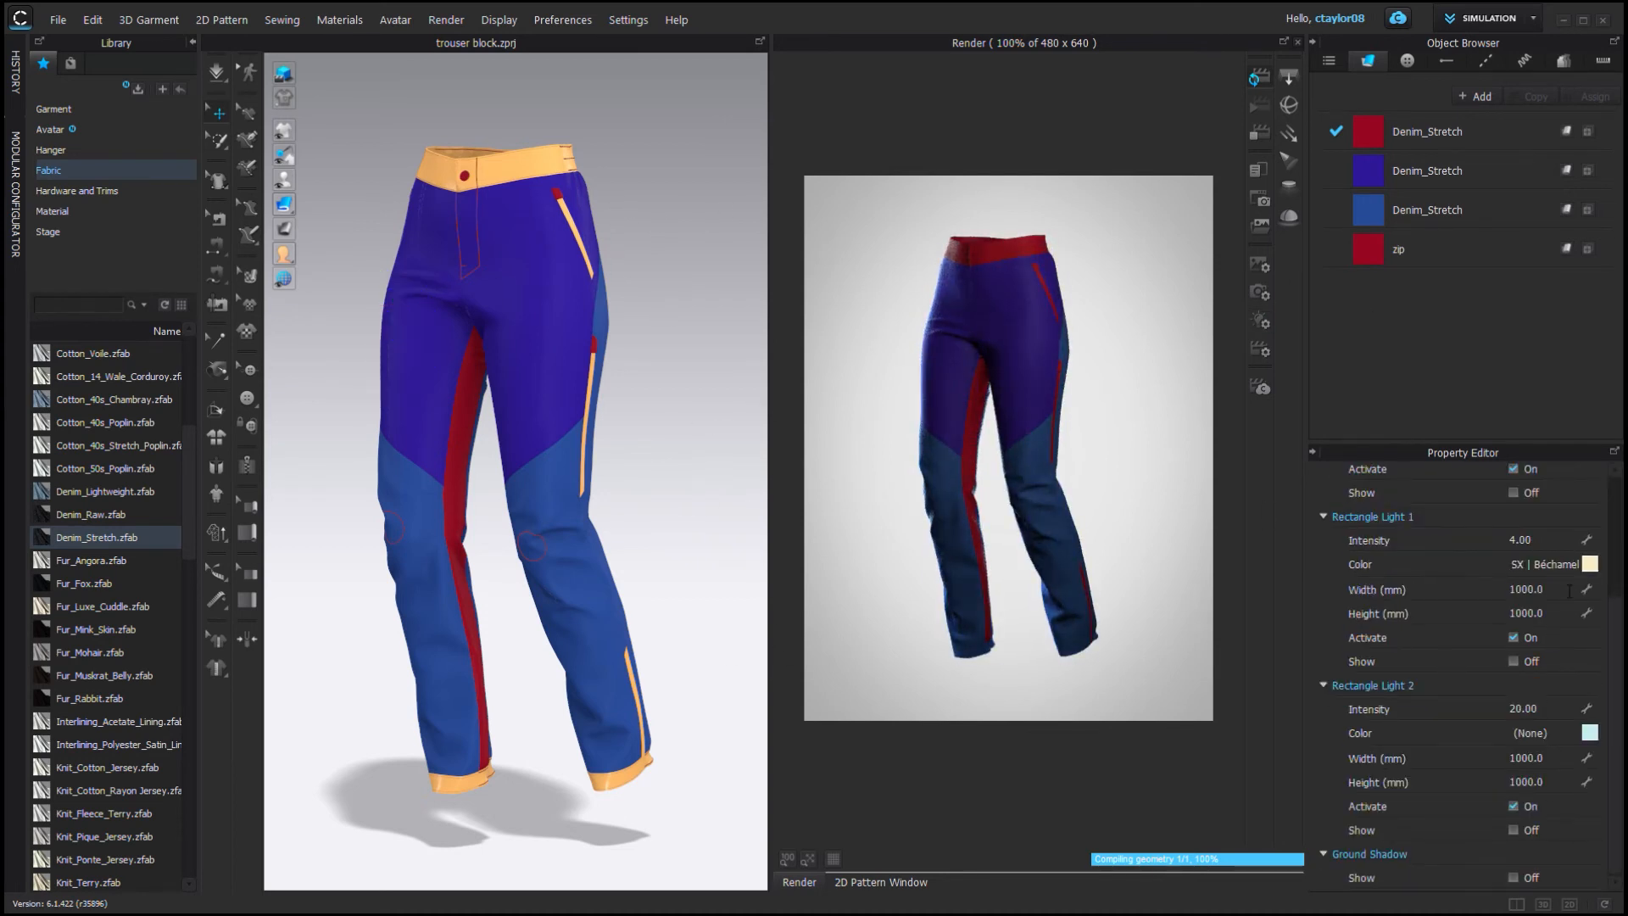
{"action": "left_click", "coordinate": [1556, 544]}
{"action": "type", "text": "10"}
{"action": "key", "text": "Return"}
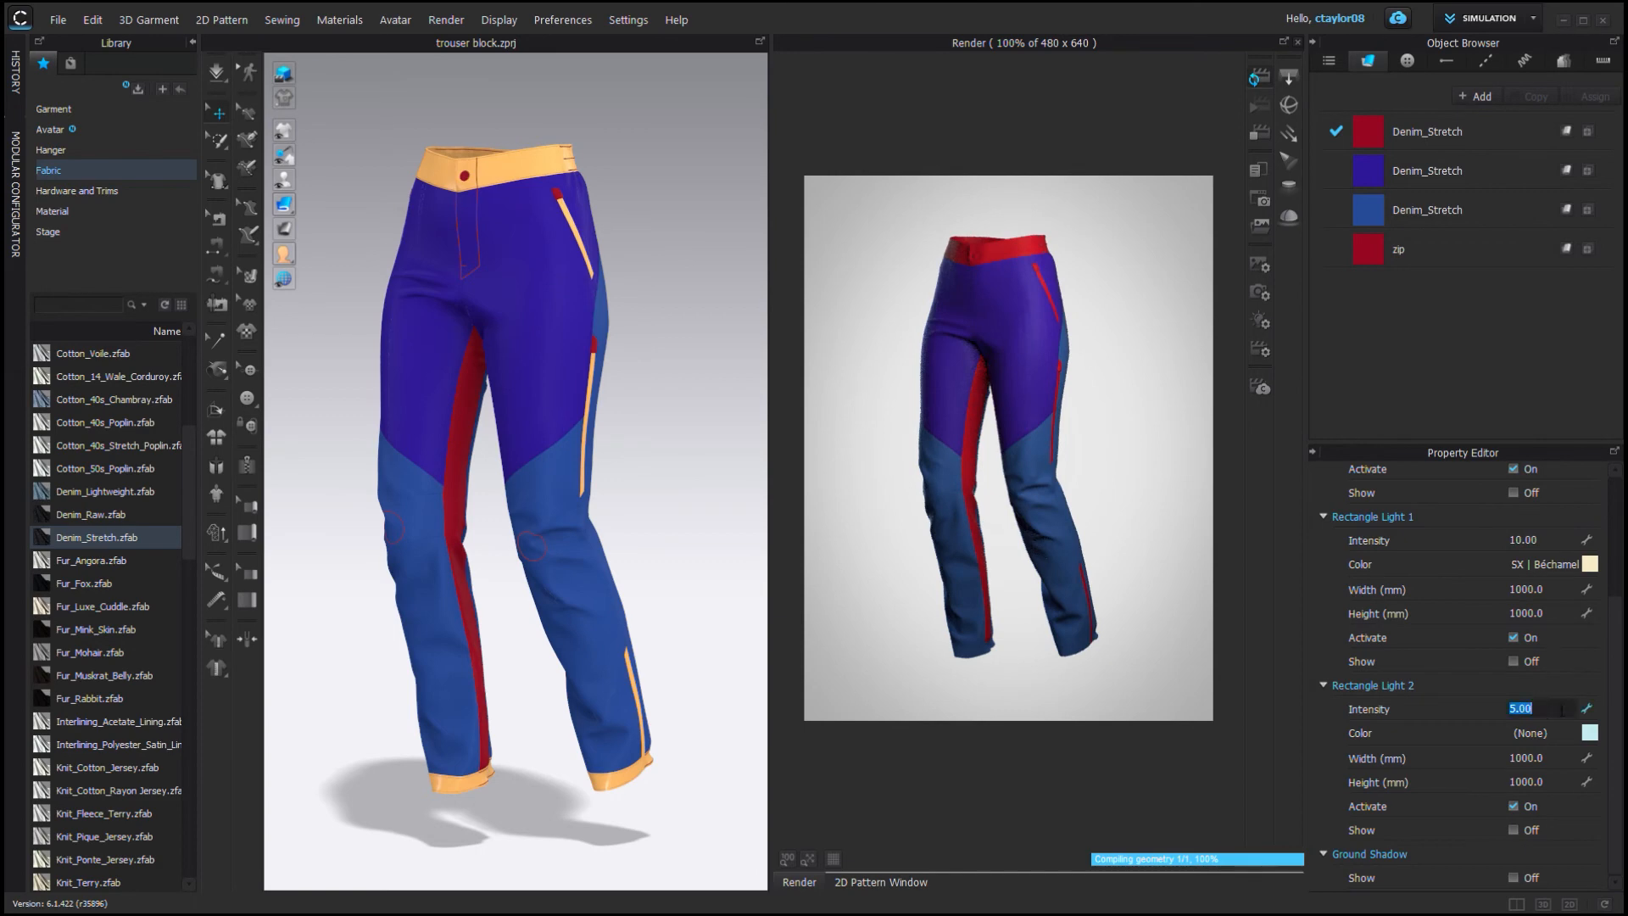
{"action": "left_click", "coordinate": [1256, 319]}
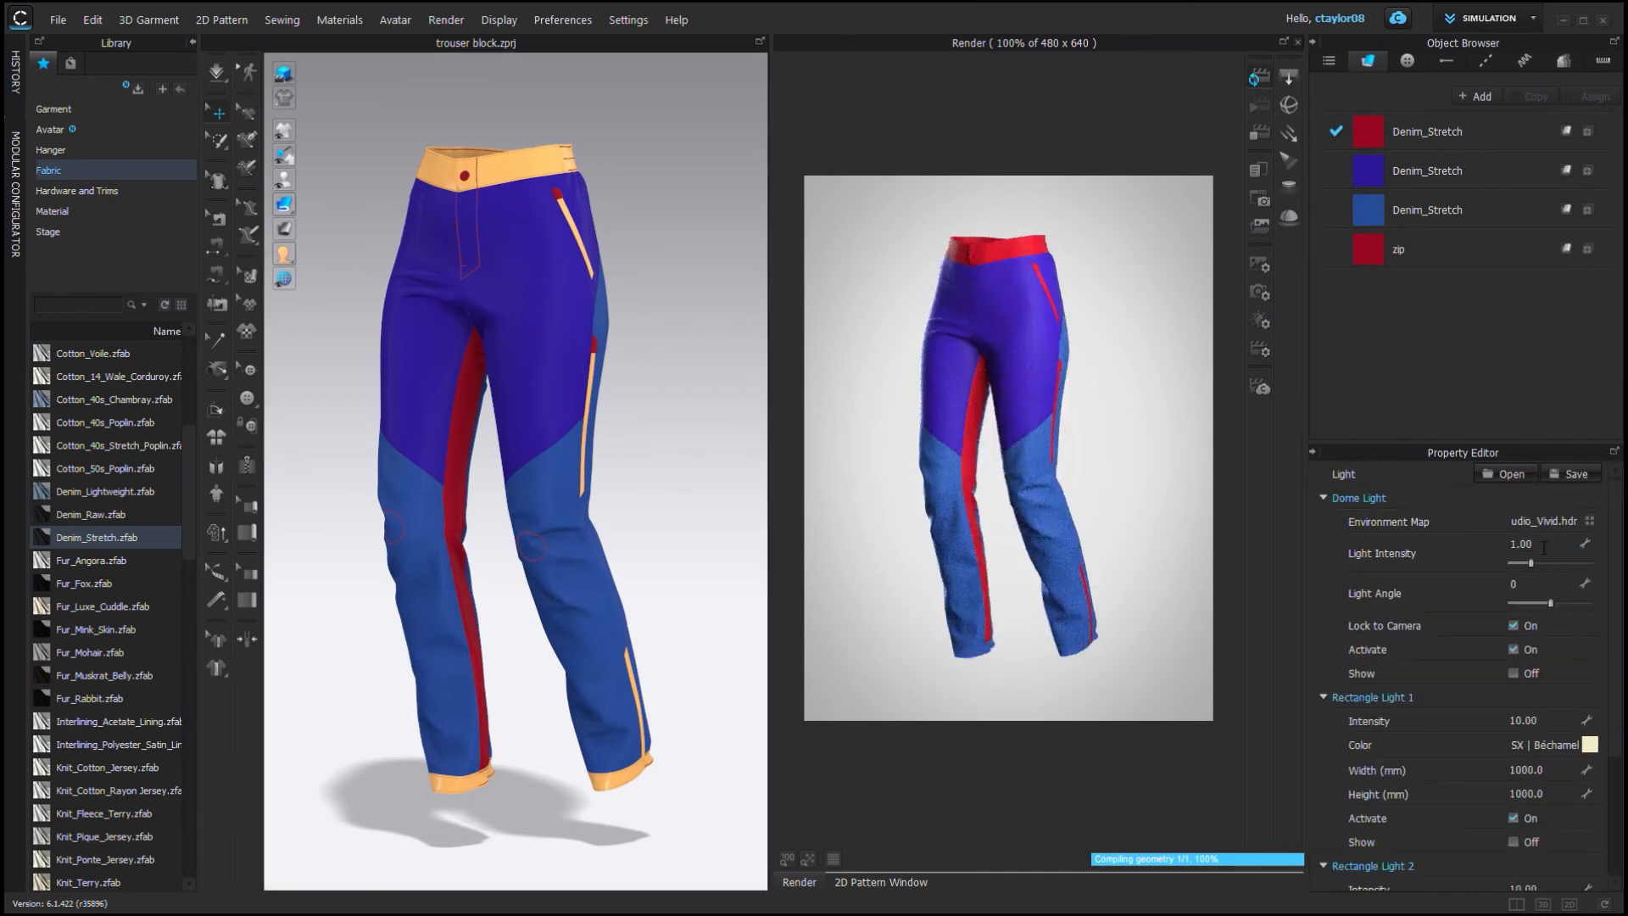
{"action": "scroll", "coordinate": [1488, 883], "scroll_direction": "down", "scroll_amount": 3}
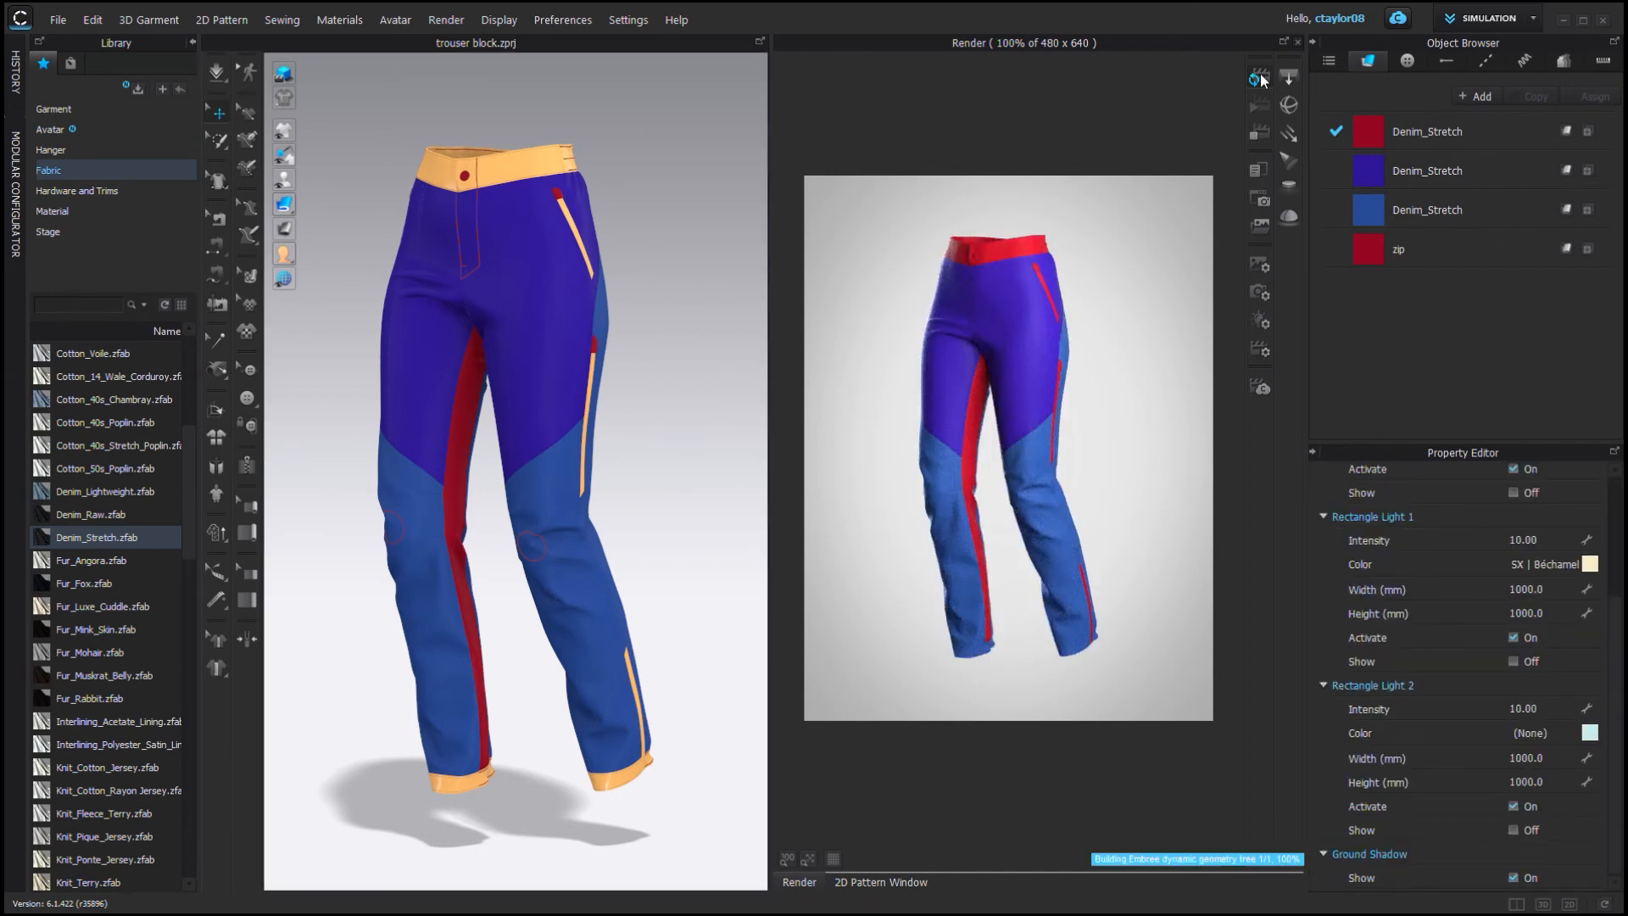
Inspect the reflection settings of the Denim_Stretch fabrics and the zip.
{"action": "left_click", "coordinate": [1427, 132]}
{"action": "left_click", "coordinate": [1427, 210], "text": "shift"}
{"action": "scroll", "coordinate": [1601, 626], "scroll_direction": "down", "scroll_amount": 6}
{"action": "mouse_move", "coordinate": [1615, 699]}
{"action": "left_mouse_down"}
{"action": "mouse_move", "coordinate": [1621, 672]}
{"action": "mouse_move", "coordinate": [1615, 699]}
{"action": "left_mouse_up"}
{"action": "left_click", "coordinate": [1541, 685]}
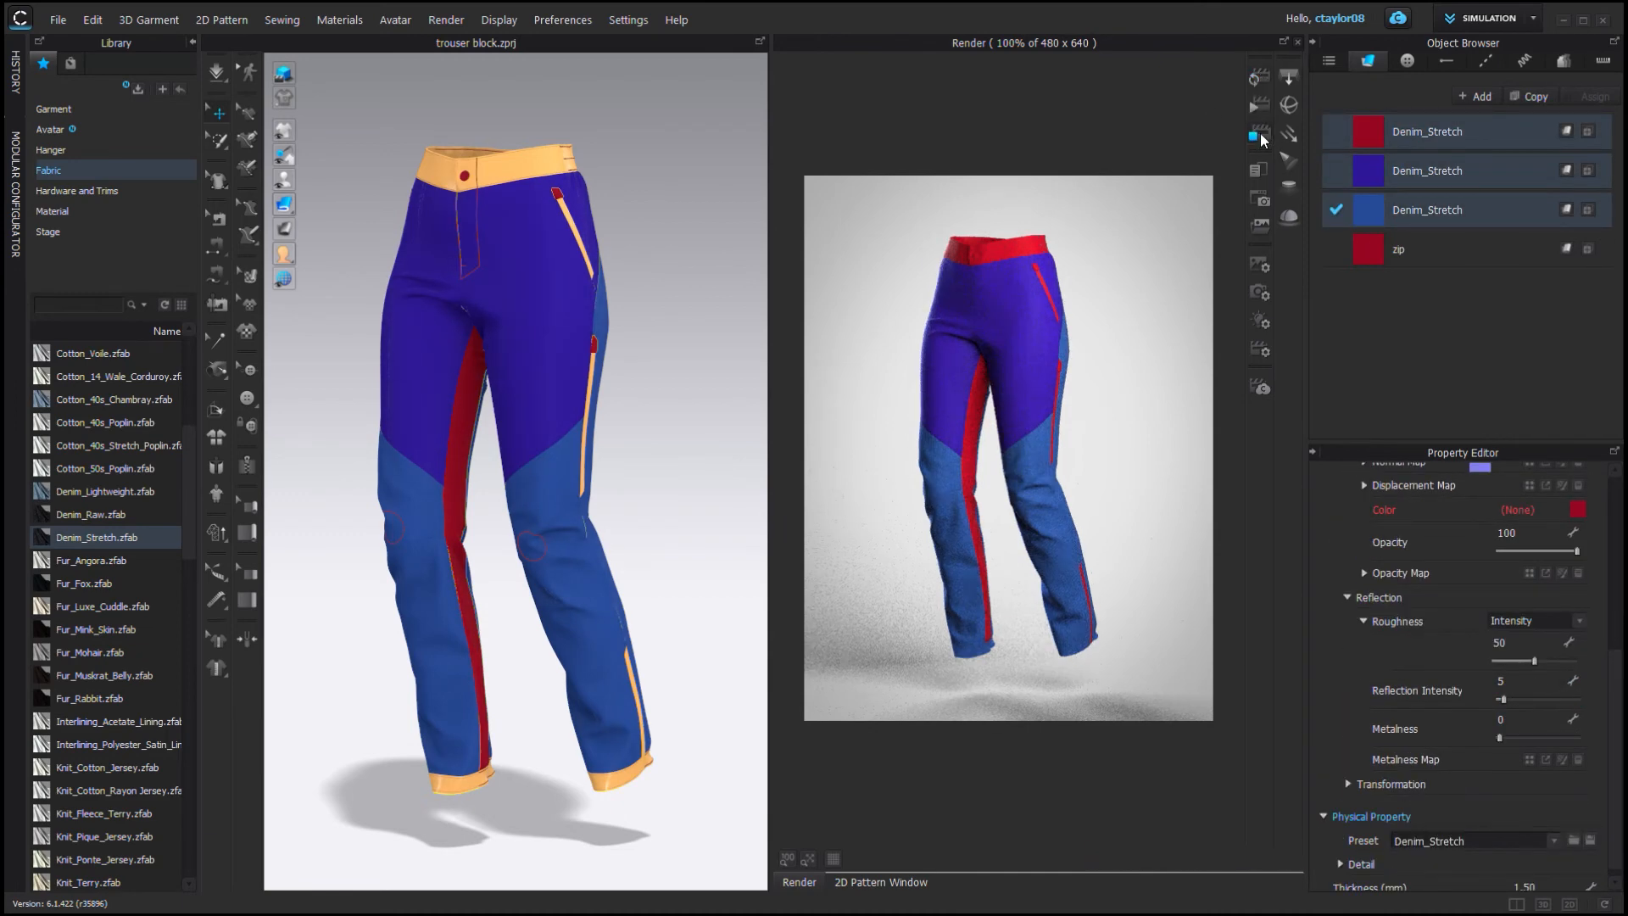
{"action": "left_click", "coordinate": [1399, 248]}
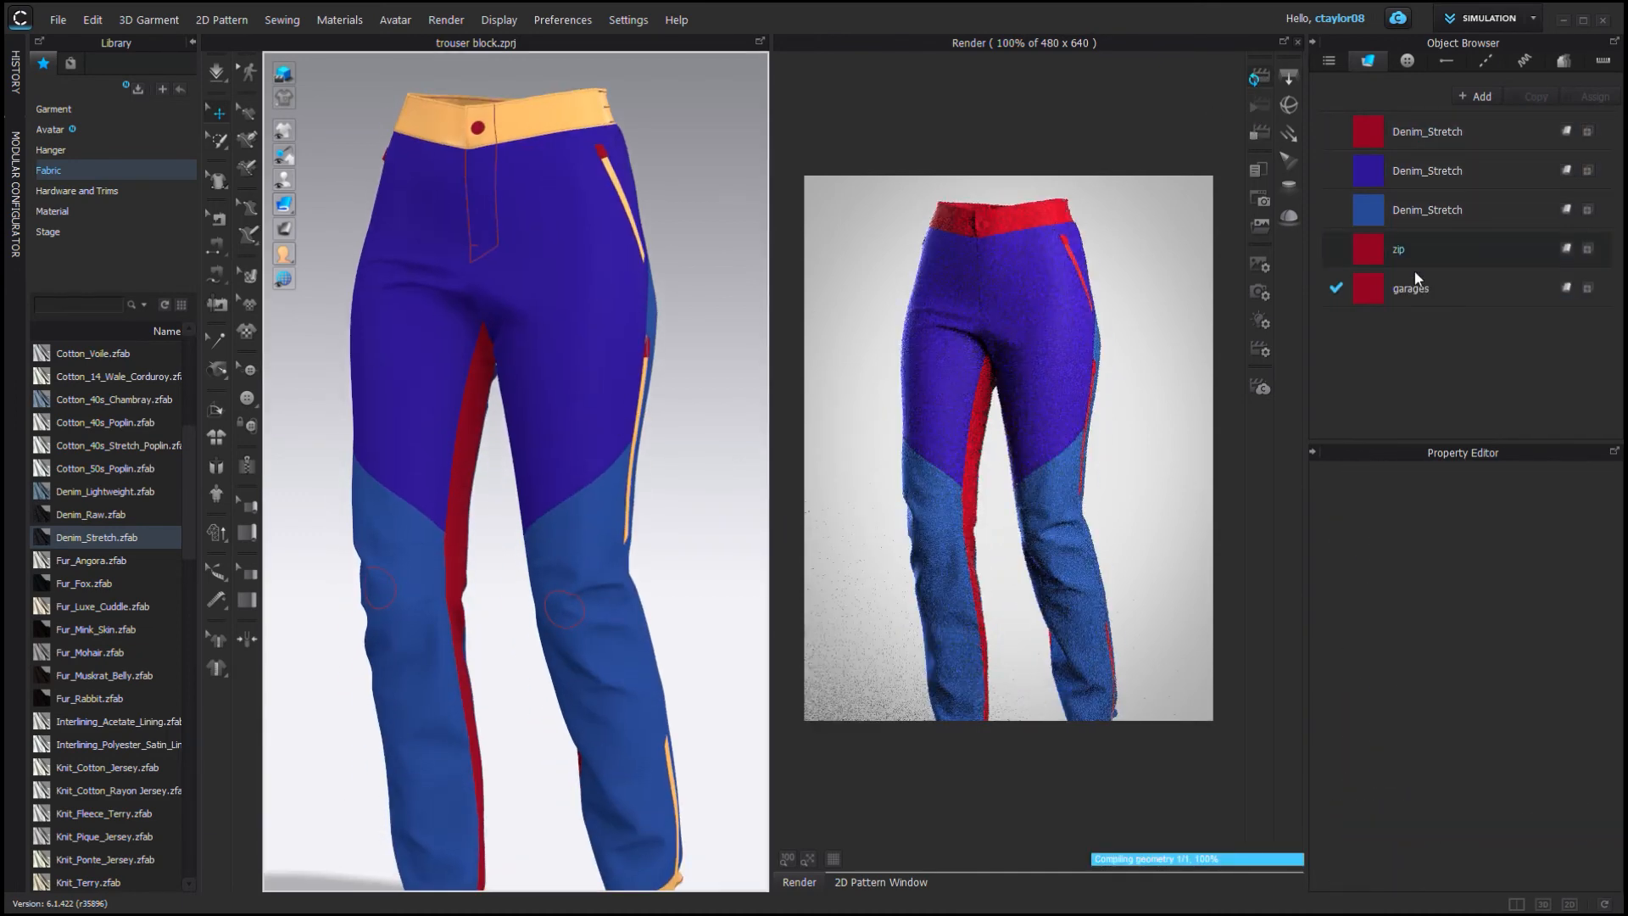
Open the render image settings and review the background colour.
{"action": "left_click", "coordinate": [1257, 266]}
{"action": "scroll", "coordinate": [586, 410], "scroll_direction": "down", "scroll_amount": 5}
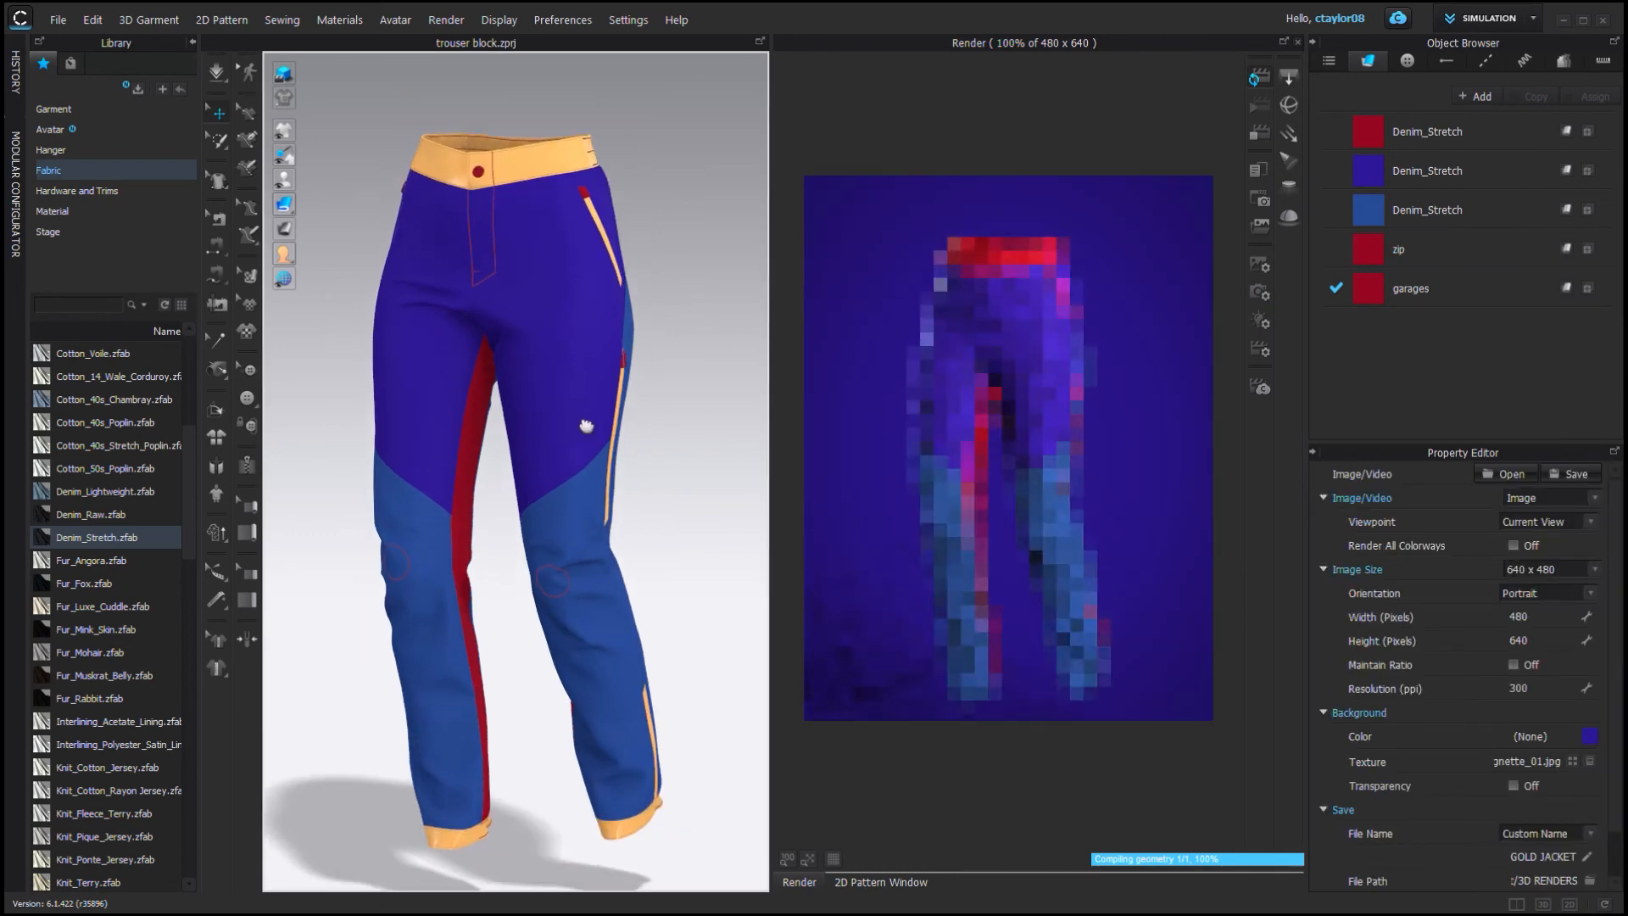
{"action": "scroll", "coordinate": [1556, 709], "scroll_direction": "down", "scroll_amount": 10}
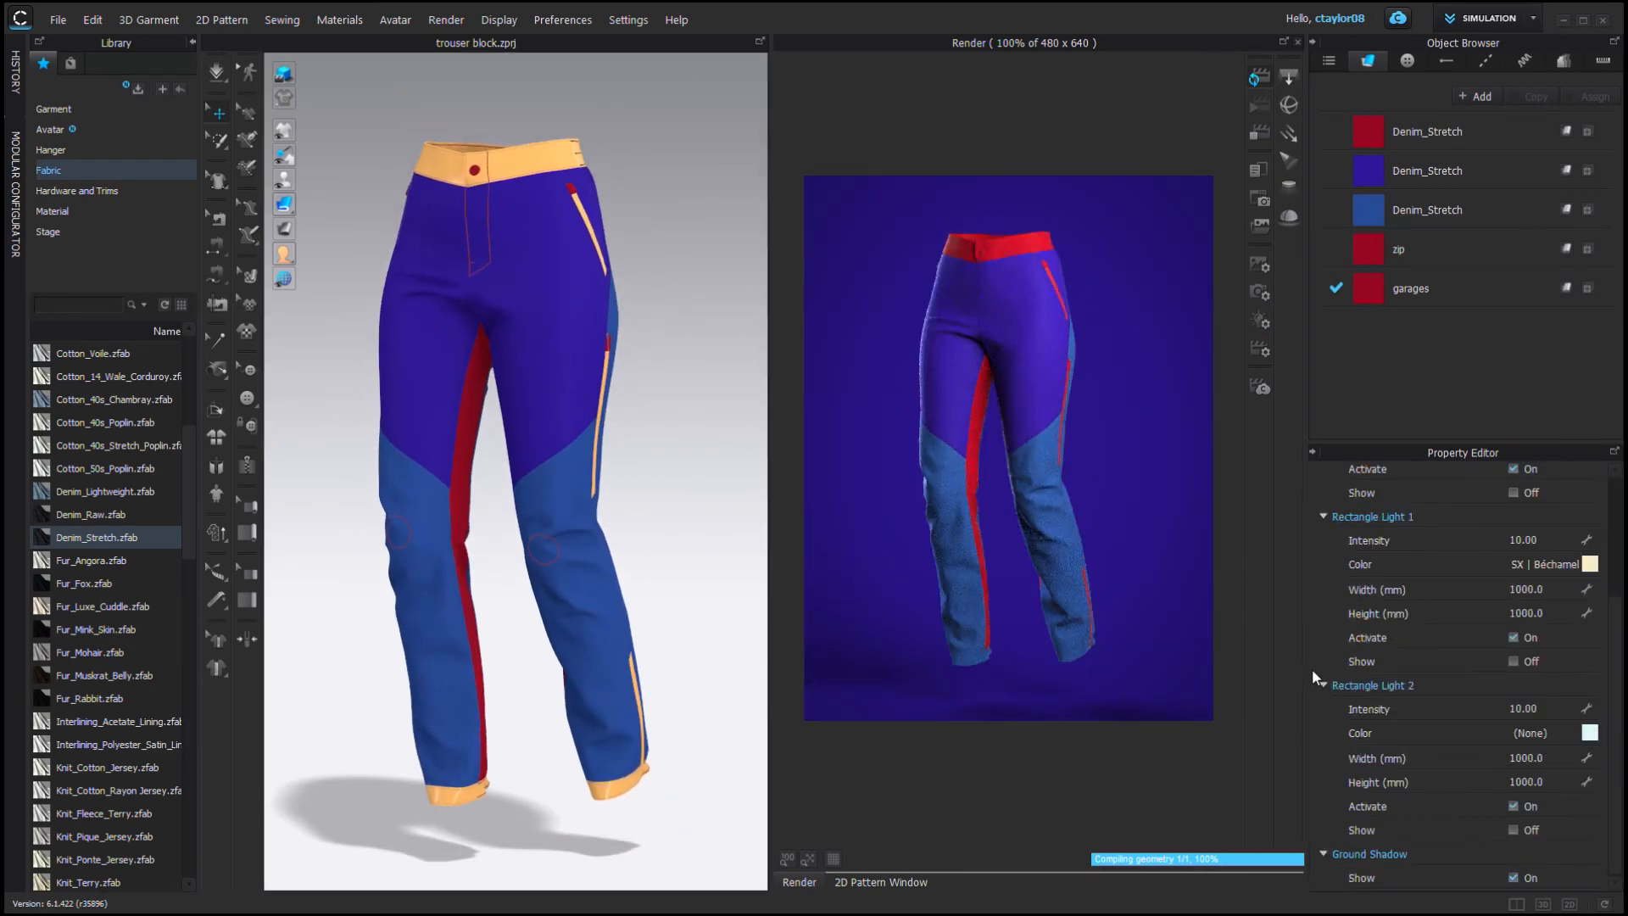
{"action": "scroll", "coordinate": [543, 399], "scroll_direction": "down", "scroll_amount": 3}
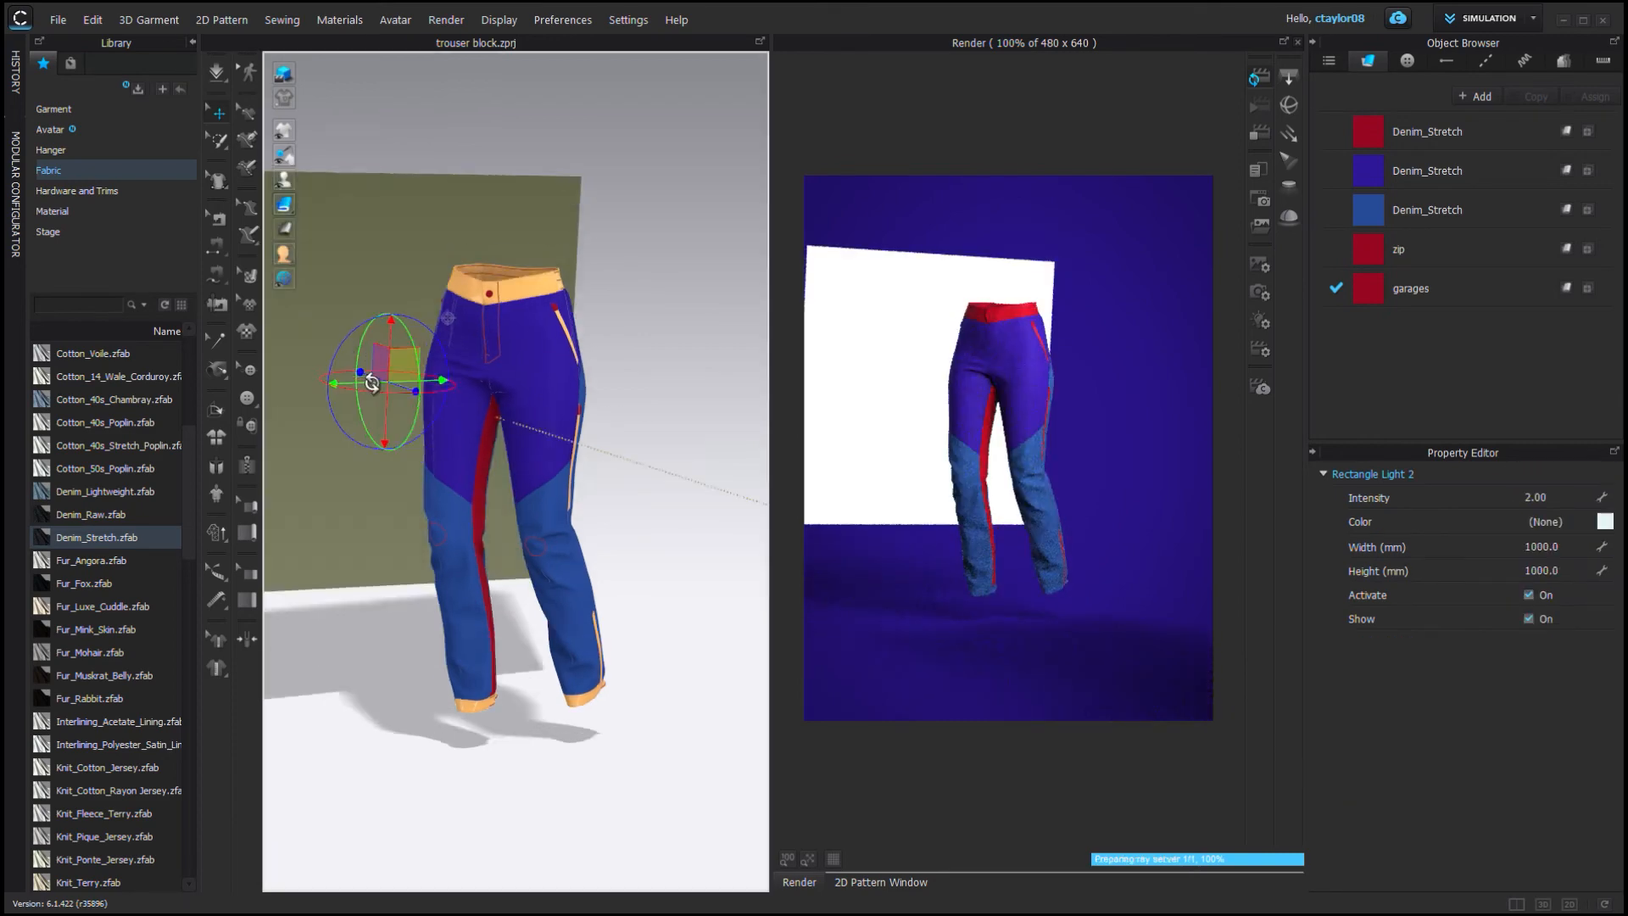
Set the second rectangle light's height to 2000 mm.
{"action": "scroll", "coordinate": [373, 423], "scroll_direction": "up", "scroll_amount": 3}
{"action": "left_click", "coordinate": [1528, 619]}
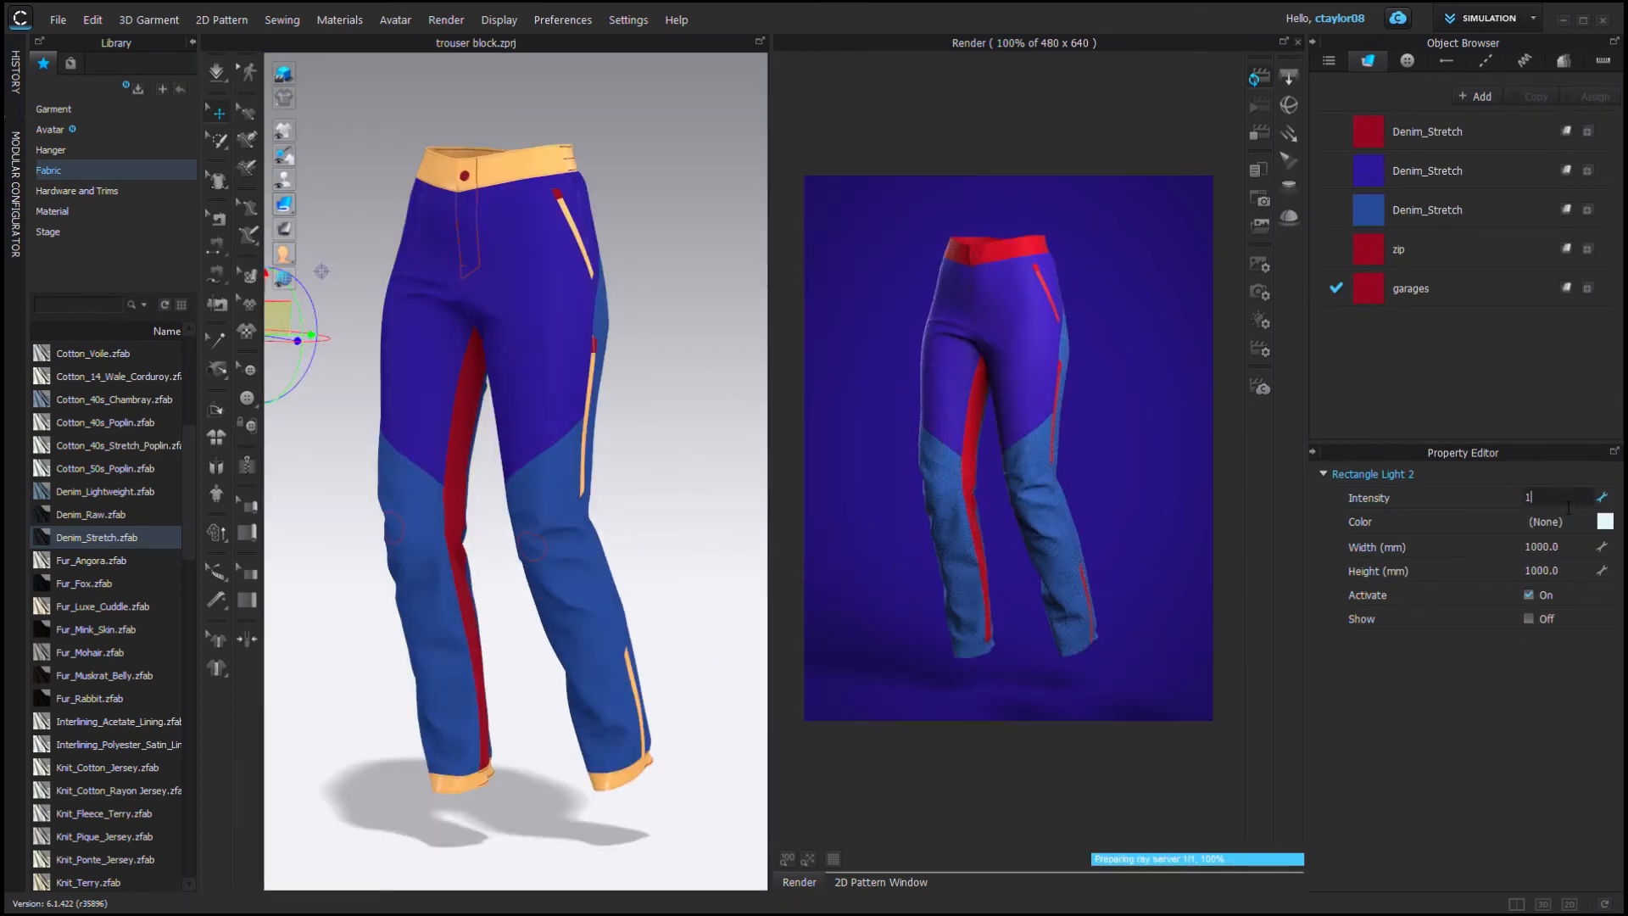
{"action": "scroll", "coordinate": [518, 476], "scroll_direction": "down", "scroll_amount": 4}
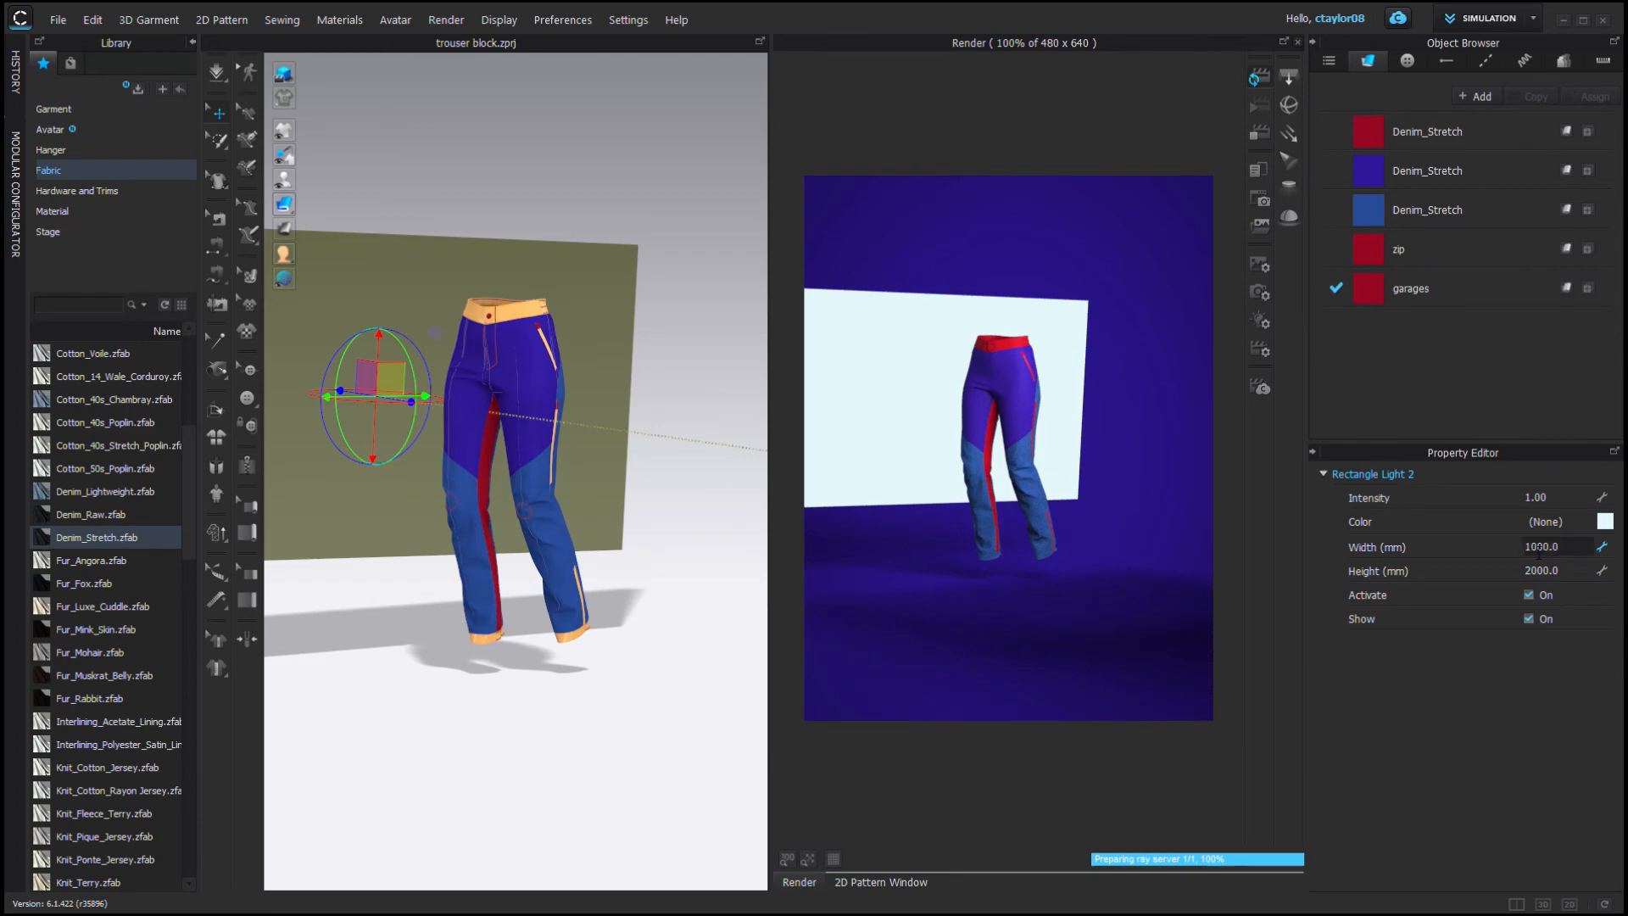
{"action": "double_click", "coordinate": [1538, 551]}
{"action": "type", "text": "2000"}
{"action": "key", "text": "Return"}
Show the second rectangle light and reposition it beside the pants.
{"action": "left_click", "coordinate": [1528, 619]}
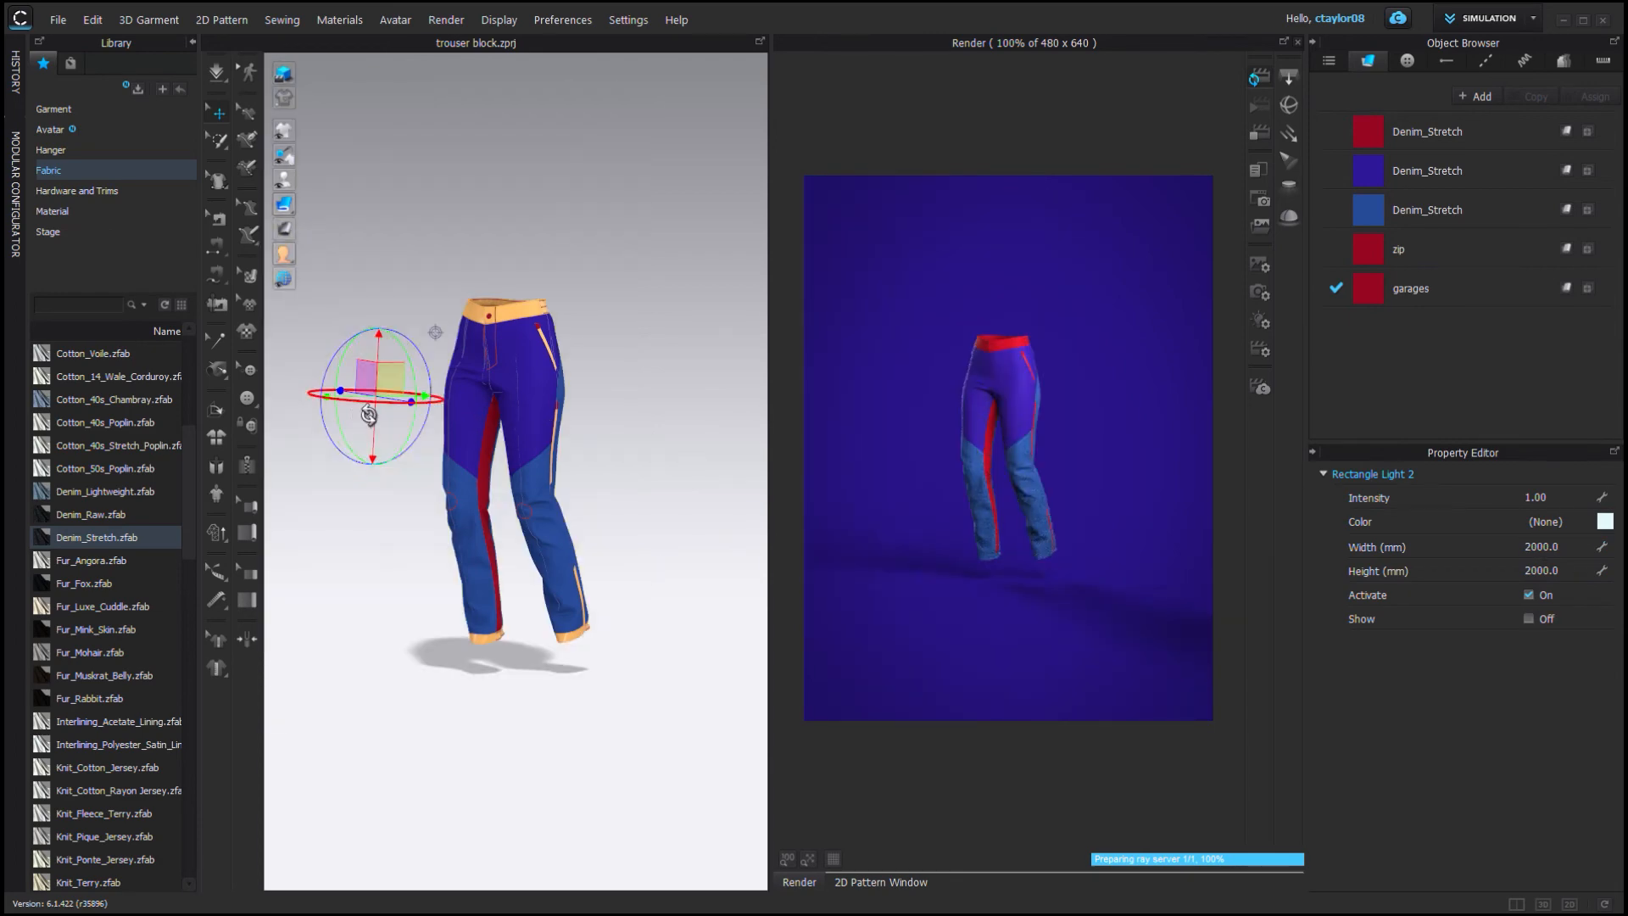
{"action": "scroll", "coordinate": [373, 415], "scroll_direction": "down", "scroll_amount": 3}
{"action": "right_click_drag", "start_coordinate": [379, 417], "coordinate": [403, 489]}
{"action": "scroll", "coordinate": [402, 489], "scroll_direction": "up", "scroll_amount": 3}
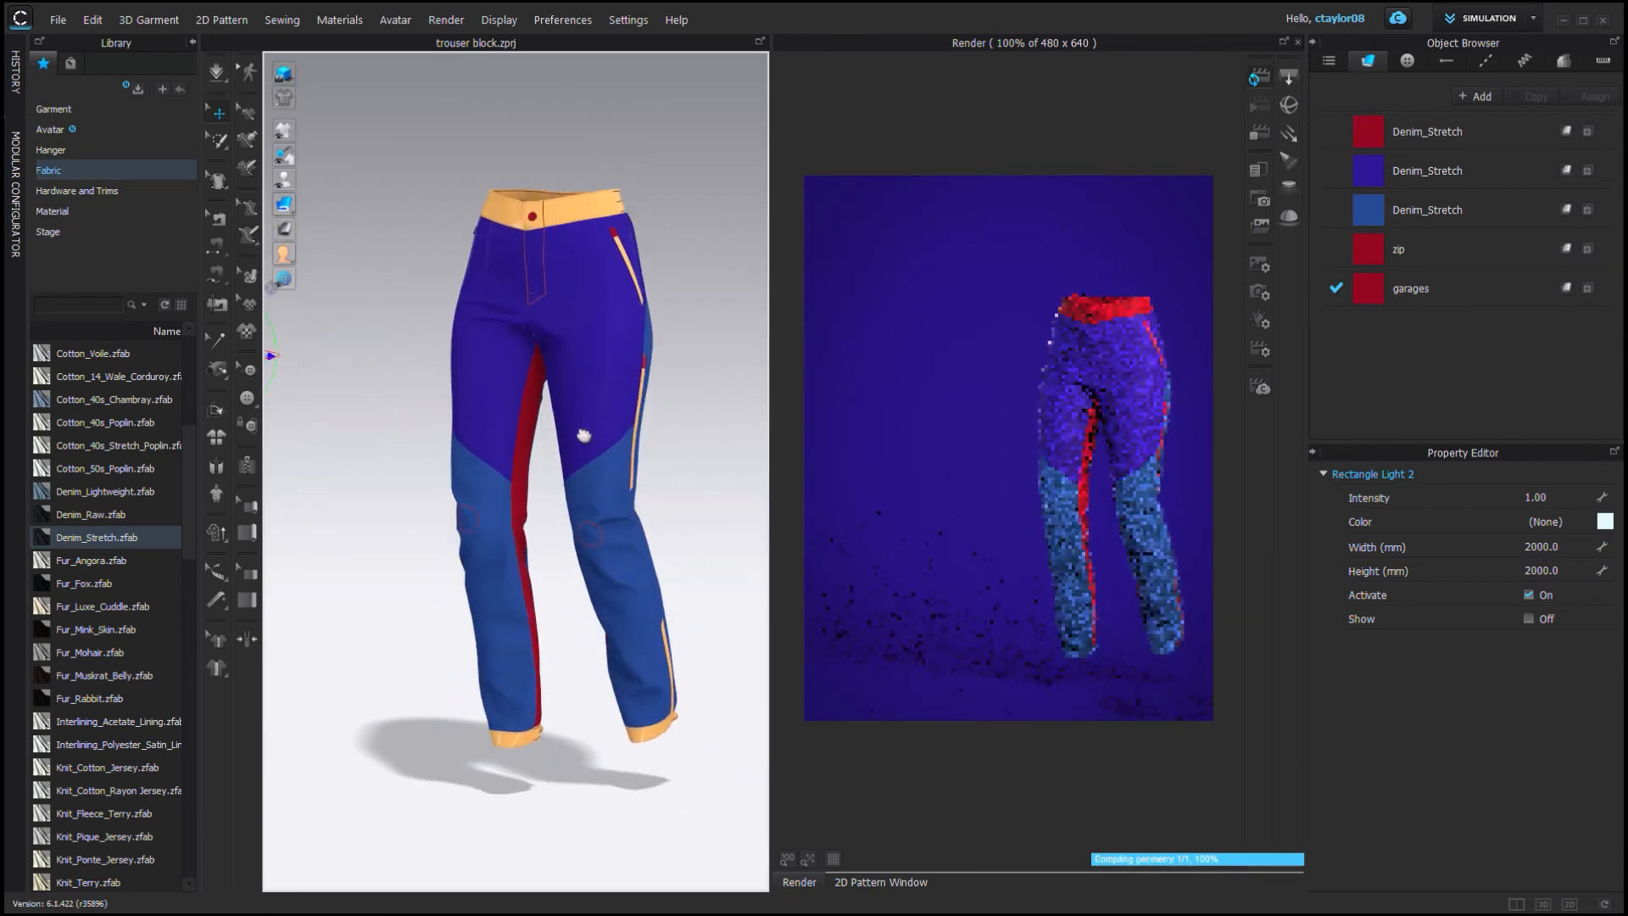
{"action": "scroll", "coordinate": [388, 430], "scroll_direction": "down", "scroll_amount": 3}
{"action": "scroll", "coordinate": [553, 378], "scroll_direction": "up", "scroll_amount": 2}
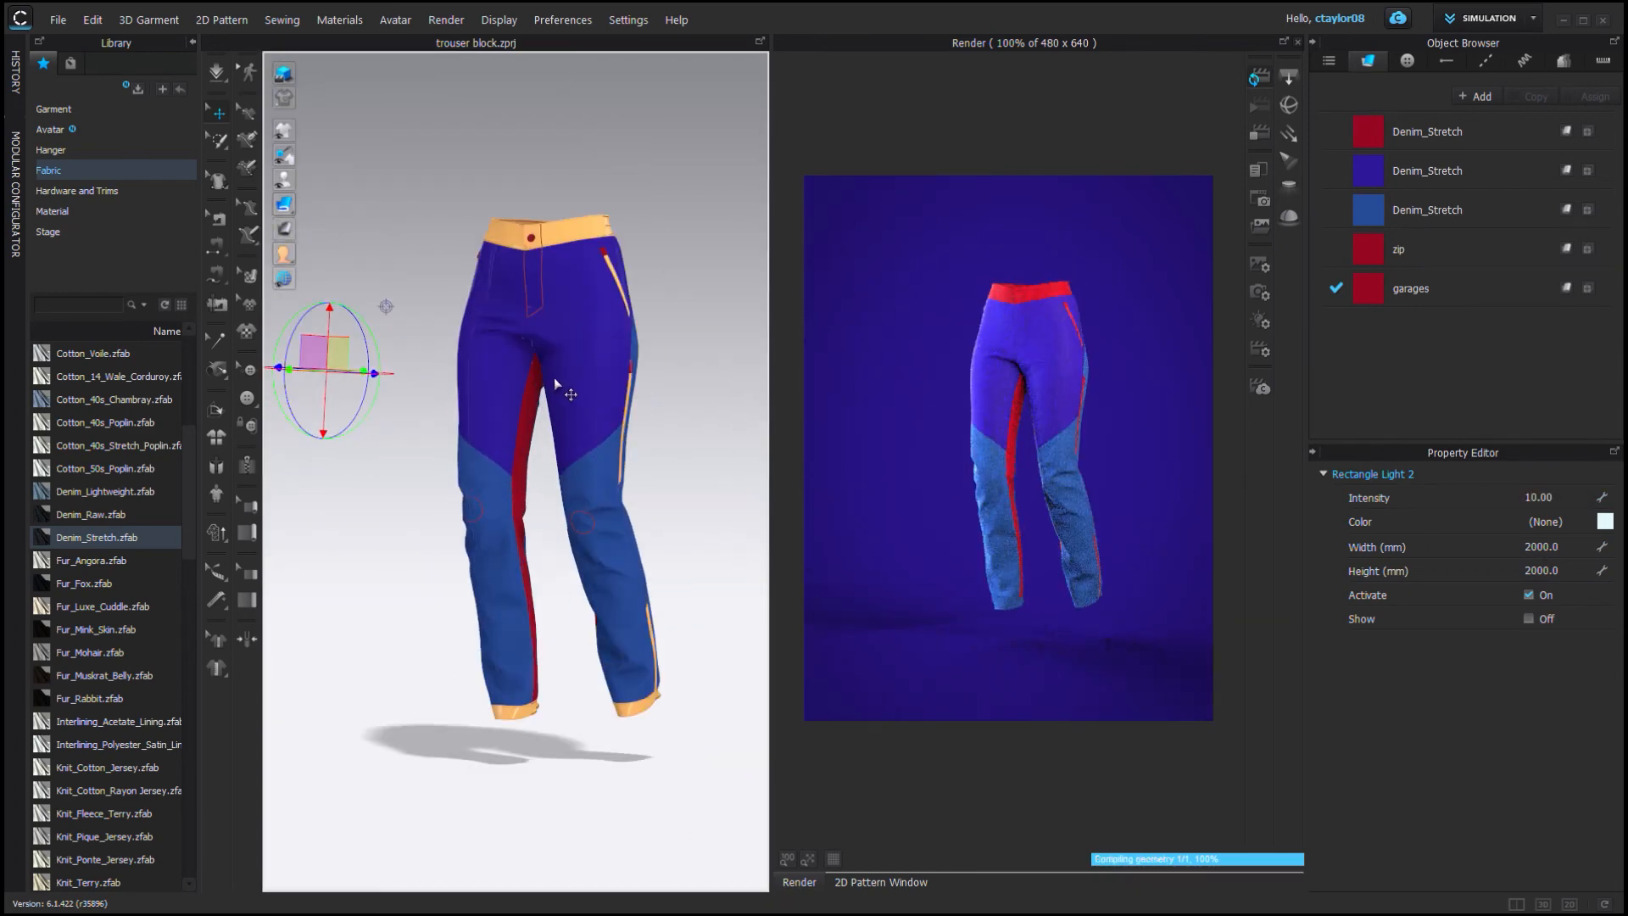
{"action": "scroll", "coordinate": [660, 136], "scroll_direction": "up", "scroll_amount": 3}
{"action": "scroll", "coordinate": [525, 280], "scroll_direction": "down", "scroll_amount": 2}
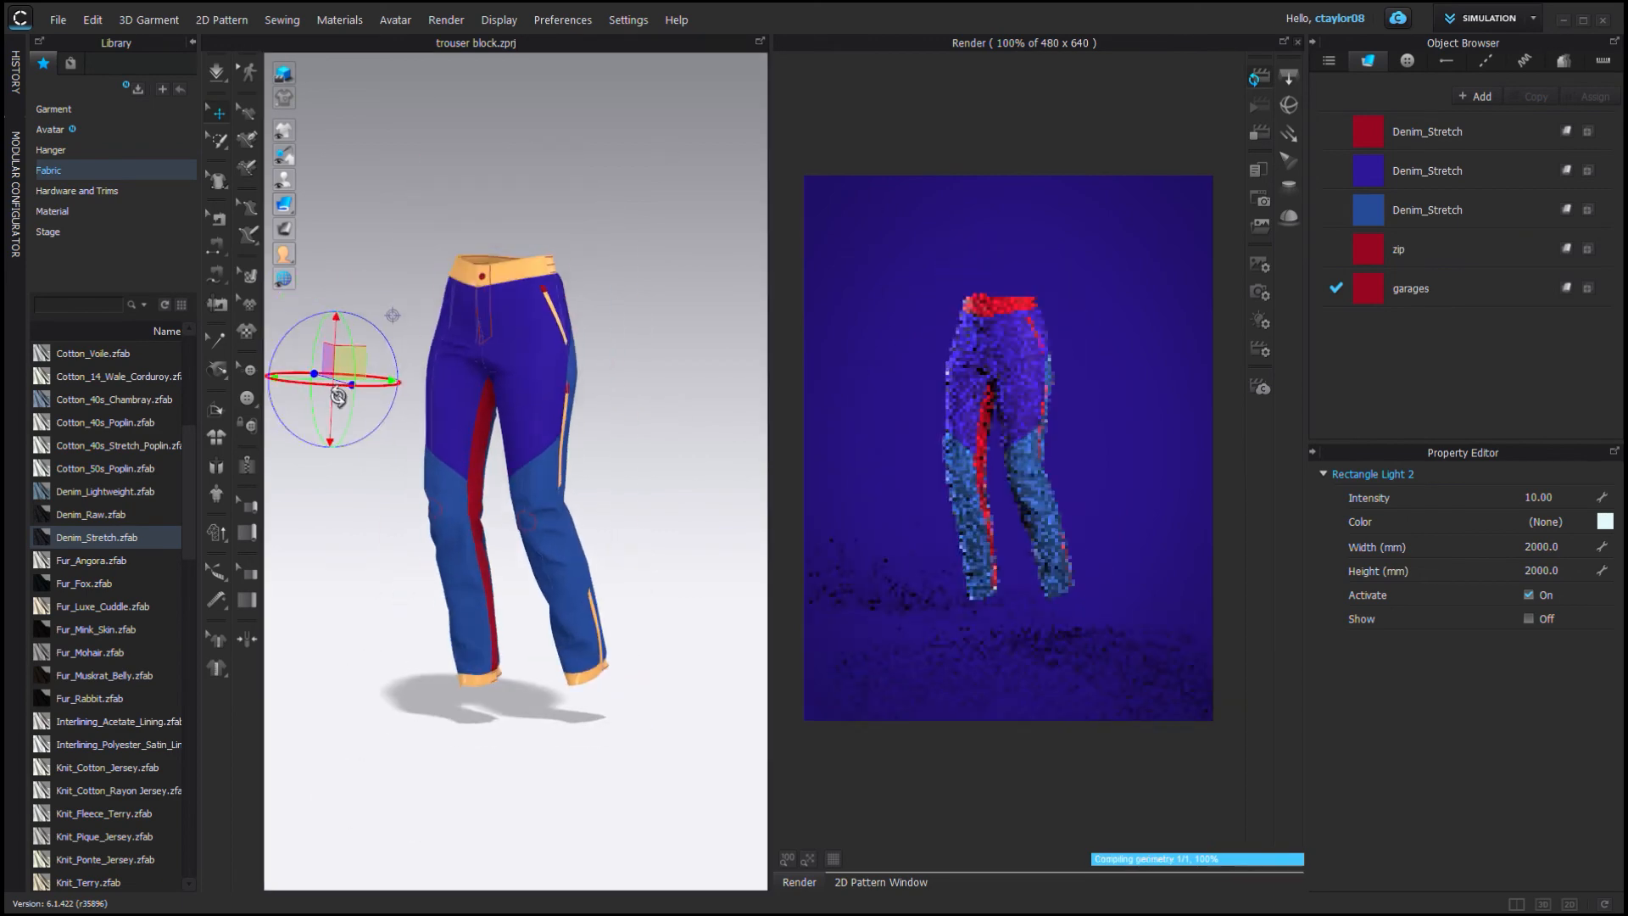
Move the second rectangle light higher and set its intensity to 50.
{"action": "right_click_drag", "start_coordinate": [440, 255], "coordinate": [462, 330]}
{"action": "scroll", "coordinate": [462, 331], "scroll_direction": "down", "scroll_amount": 3}
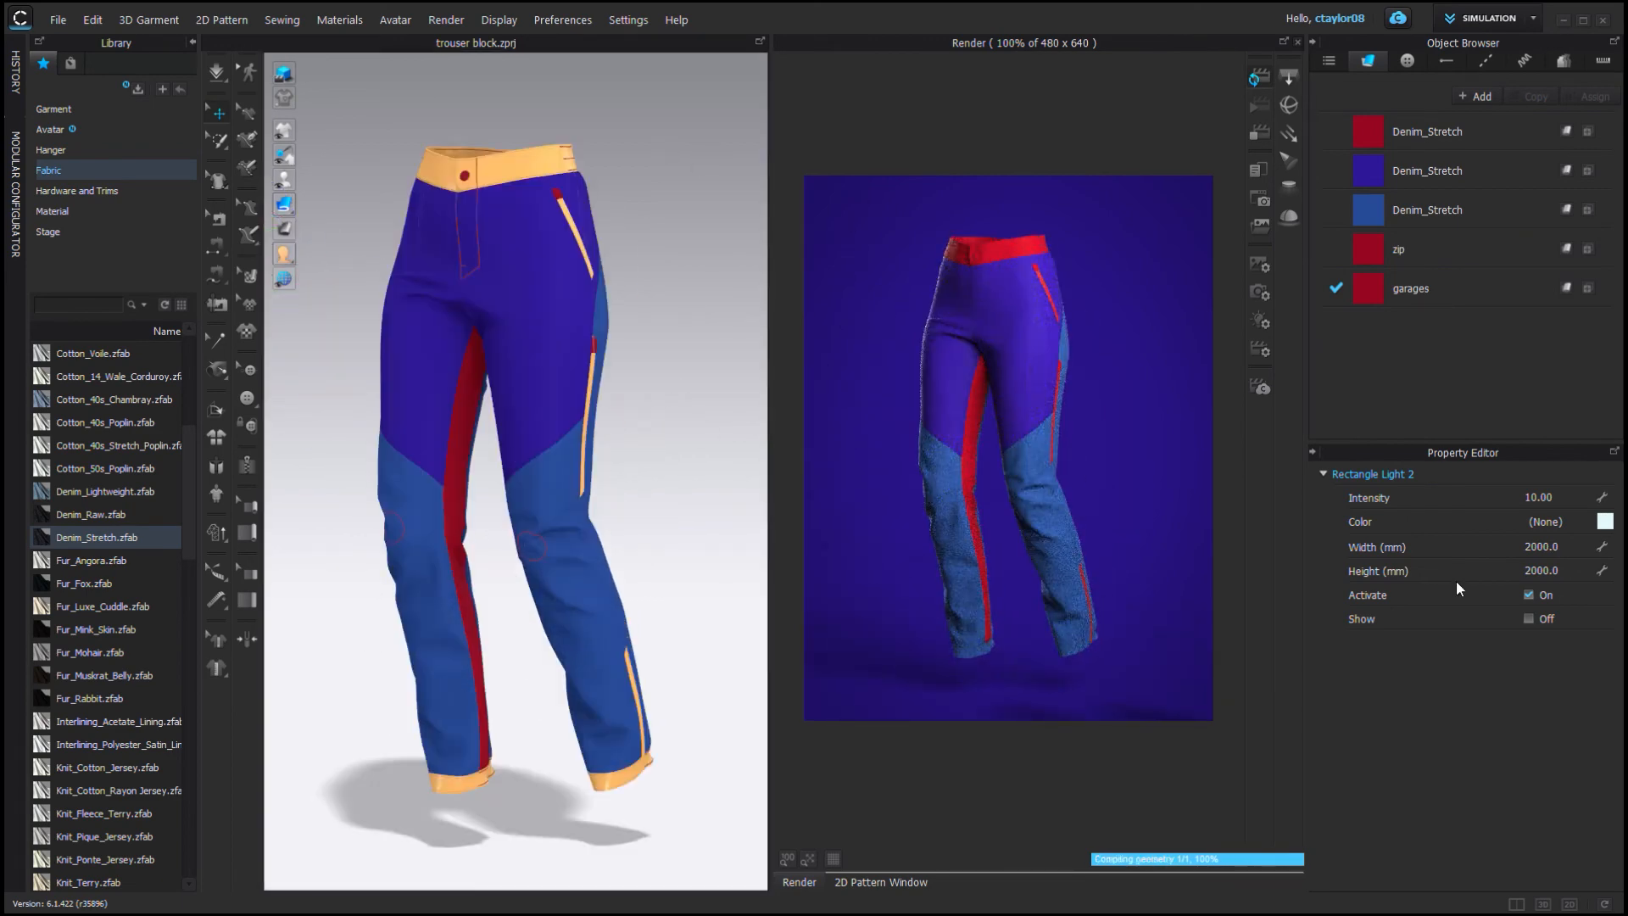
{"action": "type", "text": "100"}
{"action": "key", "text": "Return"}
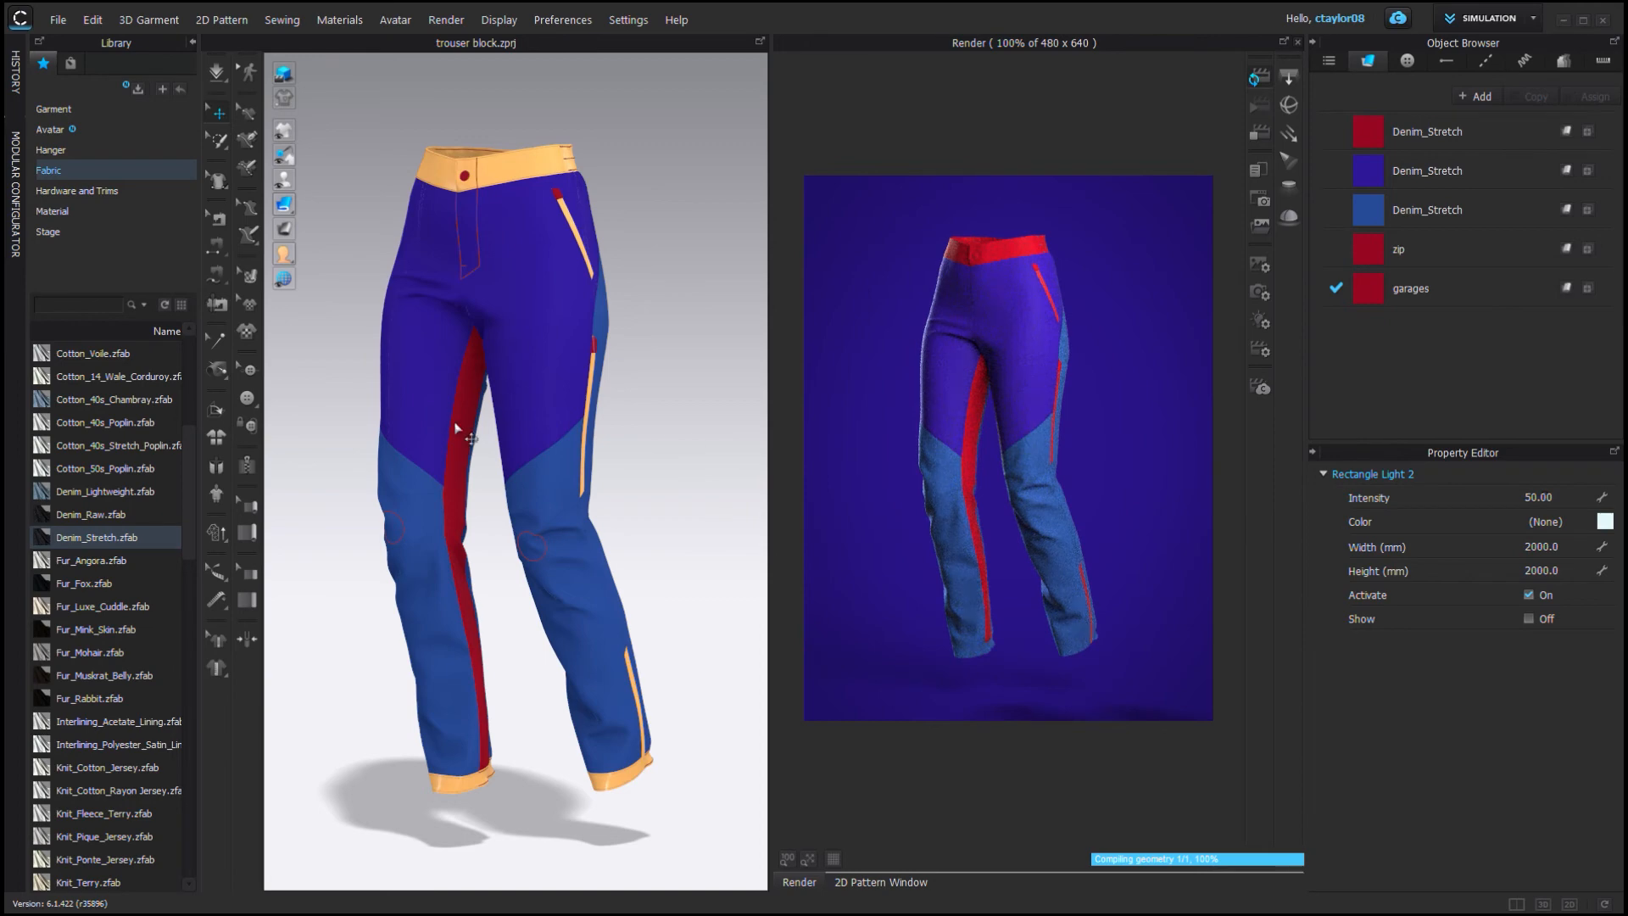
Show the first rectangle light's display and move it out to the side of the pants.
{"action": "scroll", "coordinate": [455, 428], "scroll_direction": "down", "scroll_amount": 5}
{"action": "key", "text": "3"}
{"action": "scroll", "coordinate": [520, 313], "scroll_direction": "down", "scroll_amount": 8}
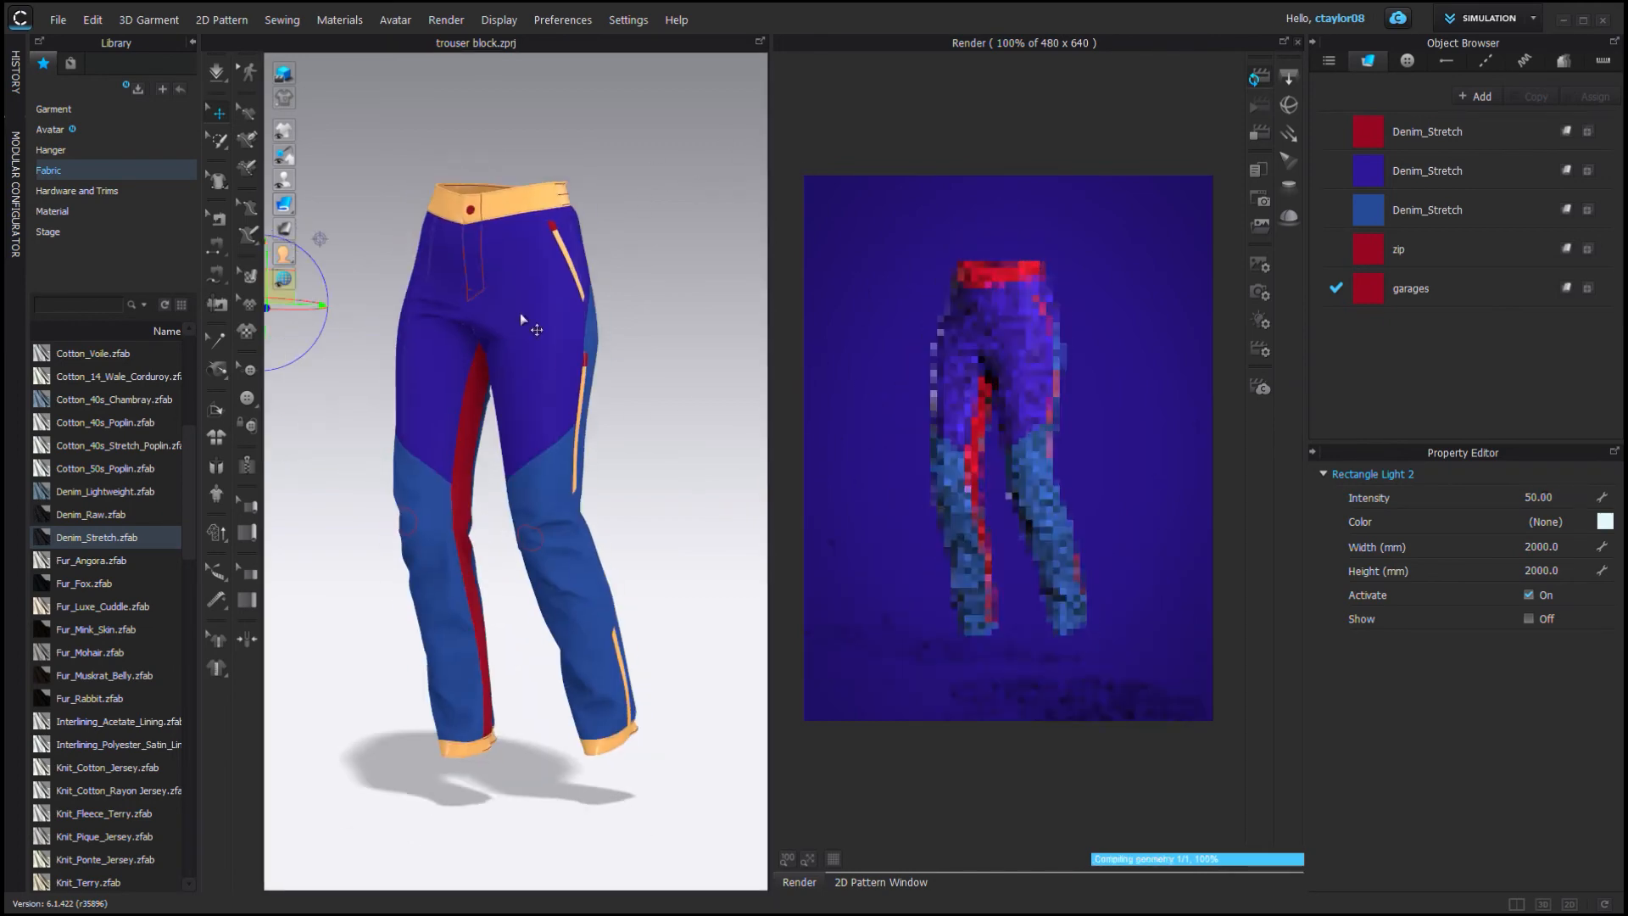
{"action": "right_click_drag", "start_coordinate": [521, 312], "coordinate": [509, 399]}
{"action": "left_click_drag", "start_coordinate": [422, 407], "coordinate": [367, 374]}
{"action": "key", "text": "3"}
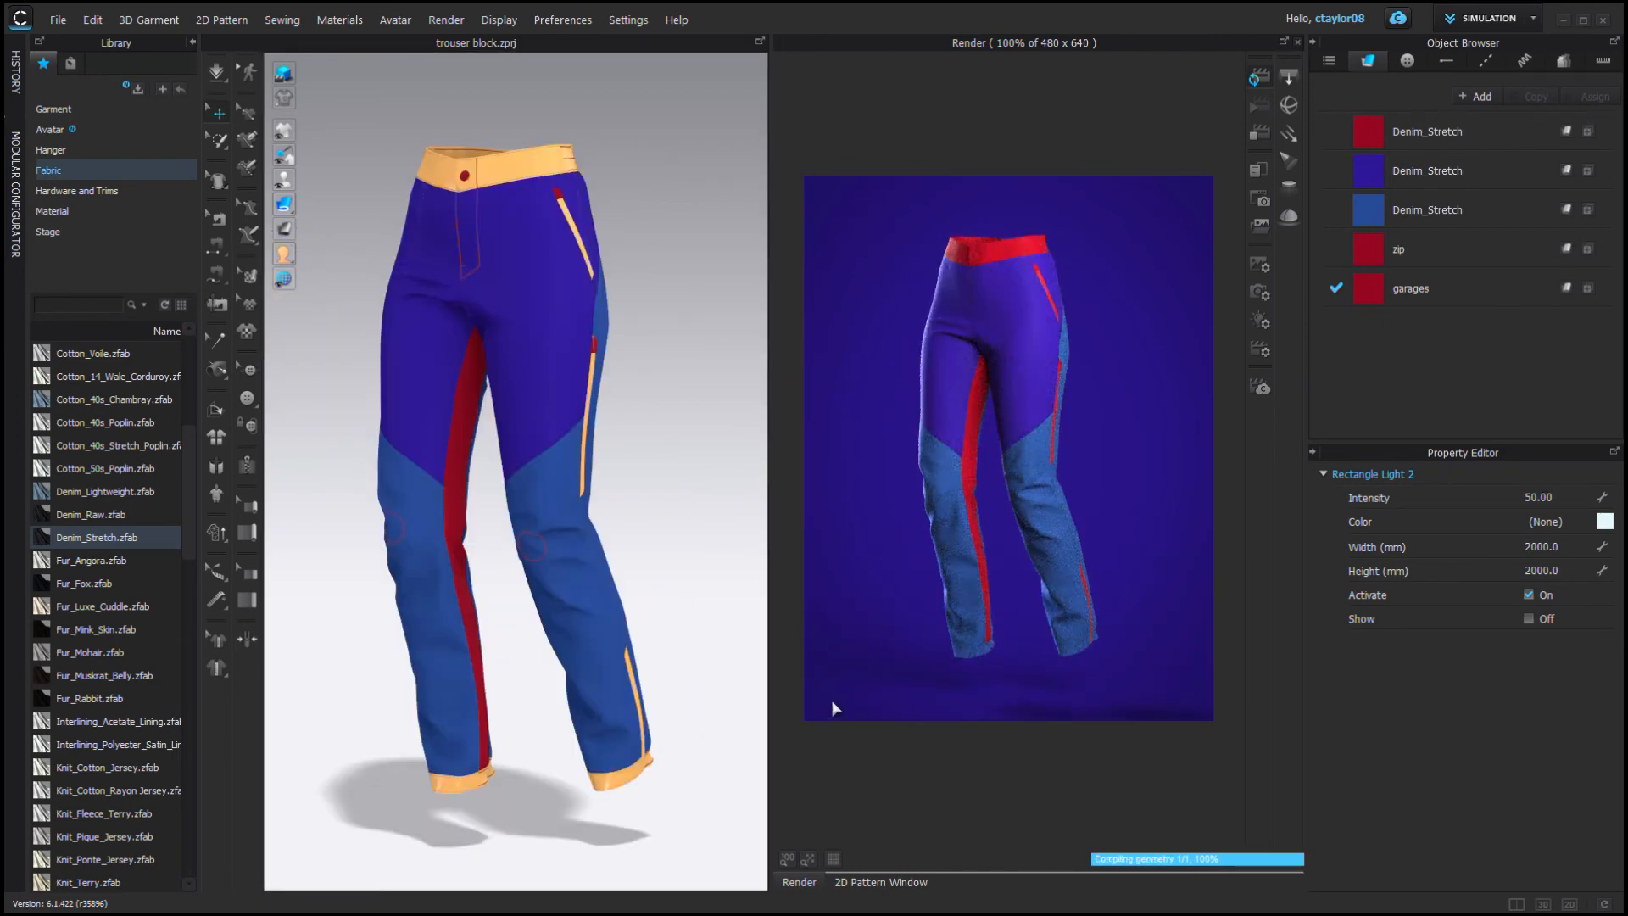
{"action": "left_click", "coordinate": [705, 331]}
{"action": "scroll", "coordinate": [1558, 764], "scroll_direction": "down", "scroll_amount": 2}
{"action": "key", "text": "Return"}
{"action": "scroll", "coordinate": [521, 474], "scroll_direction": "down", "scroll_amount": 4}
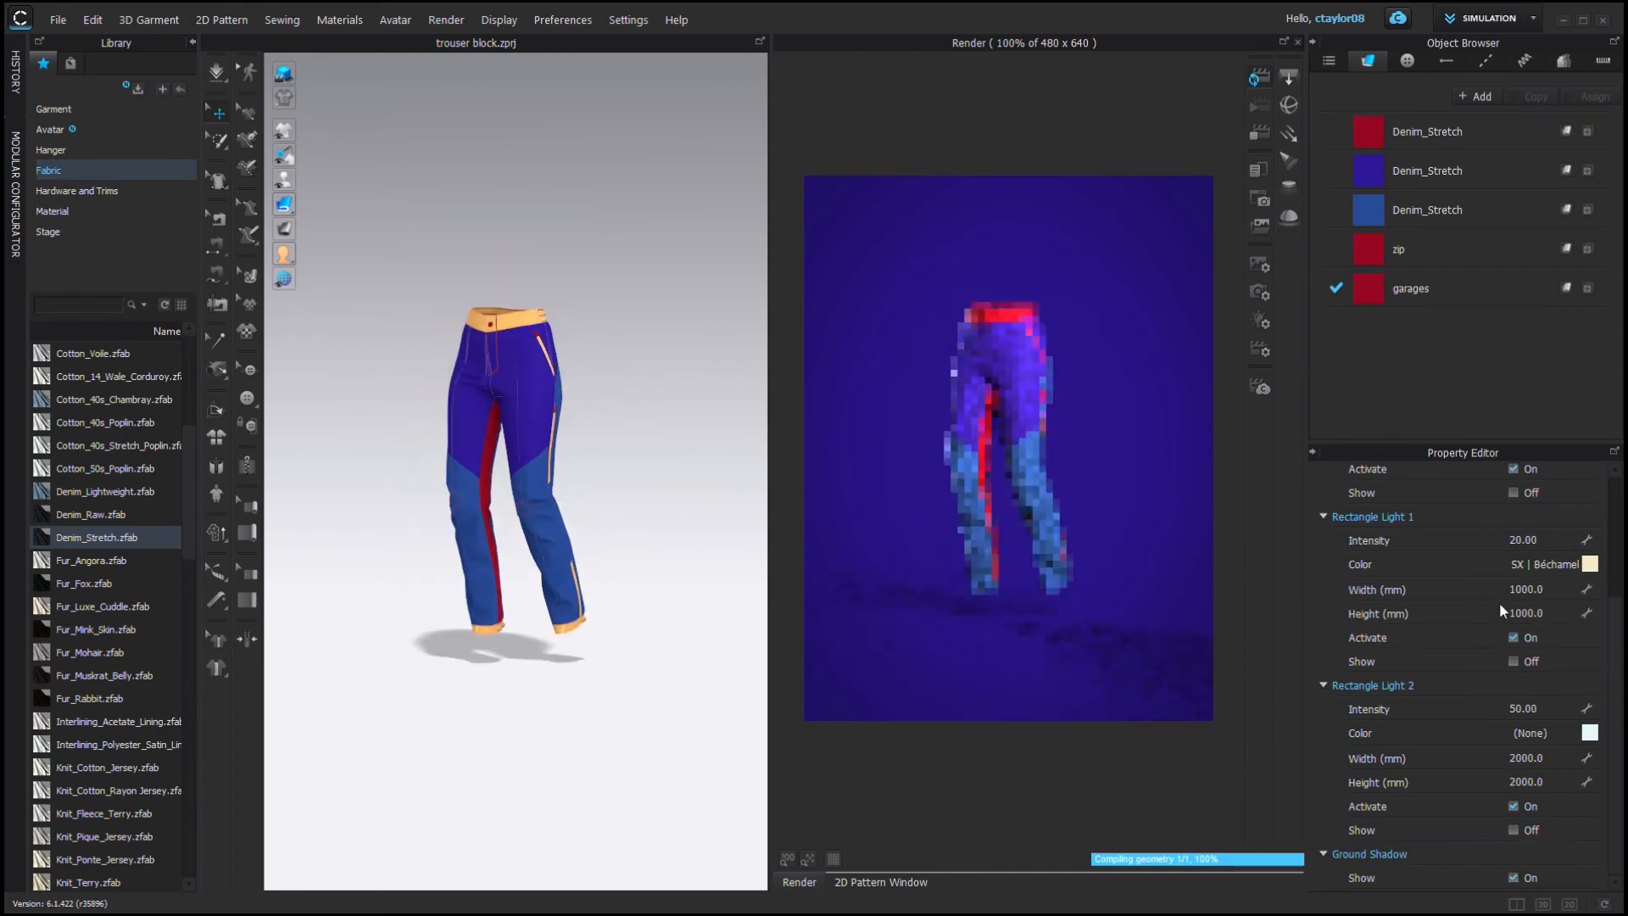
{"action": "left_click", "coordinate": [1514, 661]}
{"action": "scroll", "coordinate": [576, 407], "scroll_direction": "down", "scroll_amount": 3}
{"action": "right_click_drag", "start_coordinate": [542, 373], "coordinate": [593, 364]}
{"action": "left_click", "coordinate": [594, 348]}
{"action": "left_click_drag", "start_coordinate": [609, 349], "coordinate": [629, 464]}
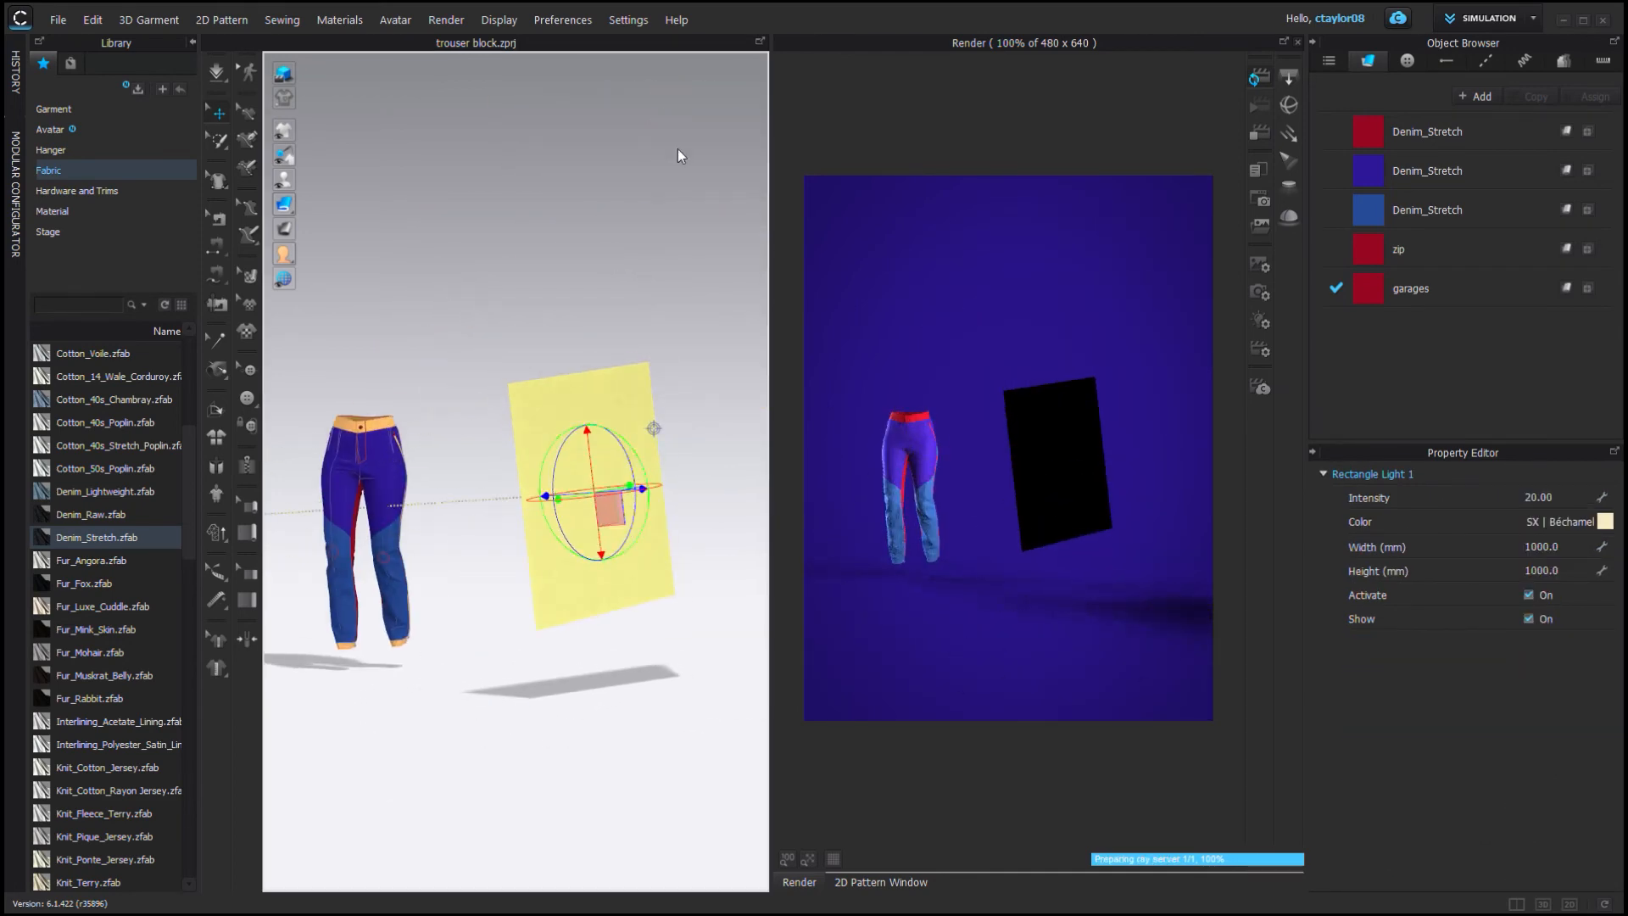
{"action": "key", "text": "3"}
{"action": "scroll", "coordinate": [711, 404], "scroll_direction": "down", "scroll_amount": 5}
{"action": "right_click_drag", "start_coordinate": [710, 404], "coordinate": [739, 450]}
{"action": "left_click_drag", "start_coordinate": [739, 449], "coordinate": [877, 484]}
{"action": "key", "text": "3"}
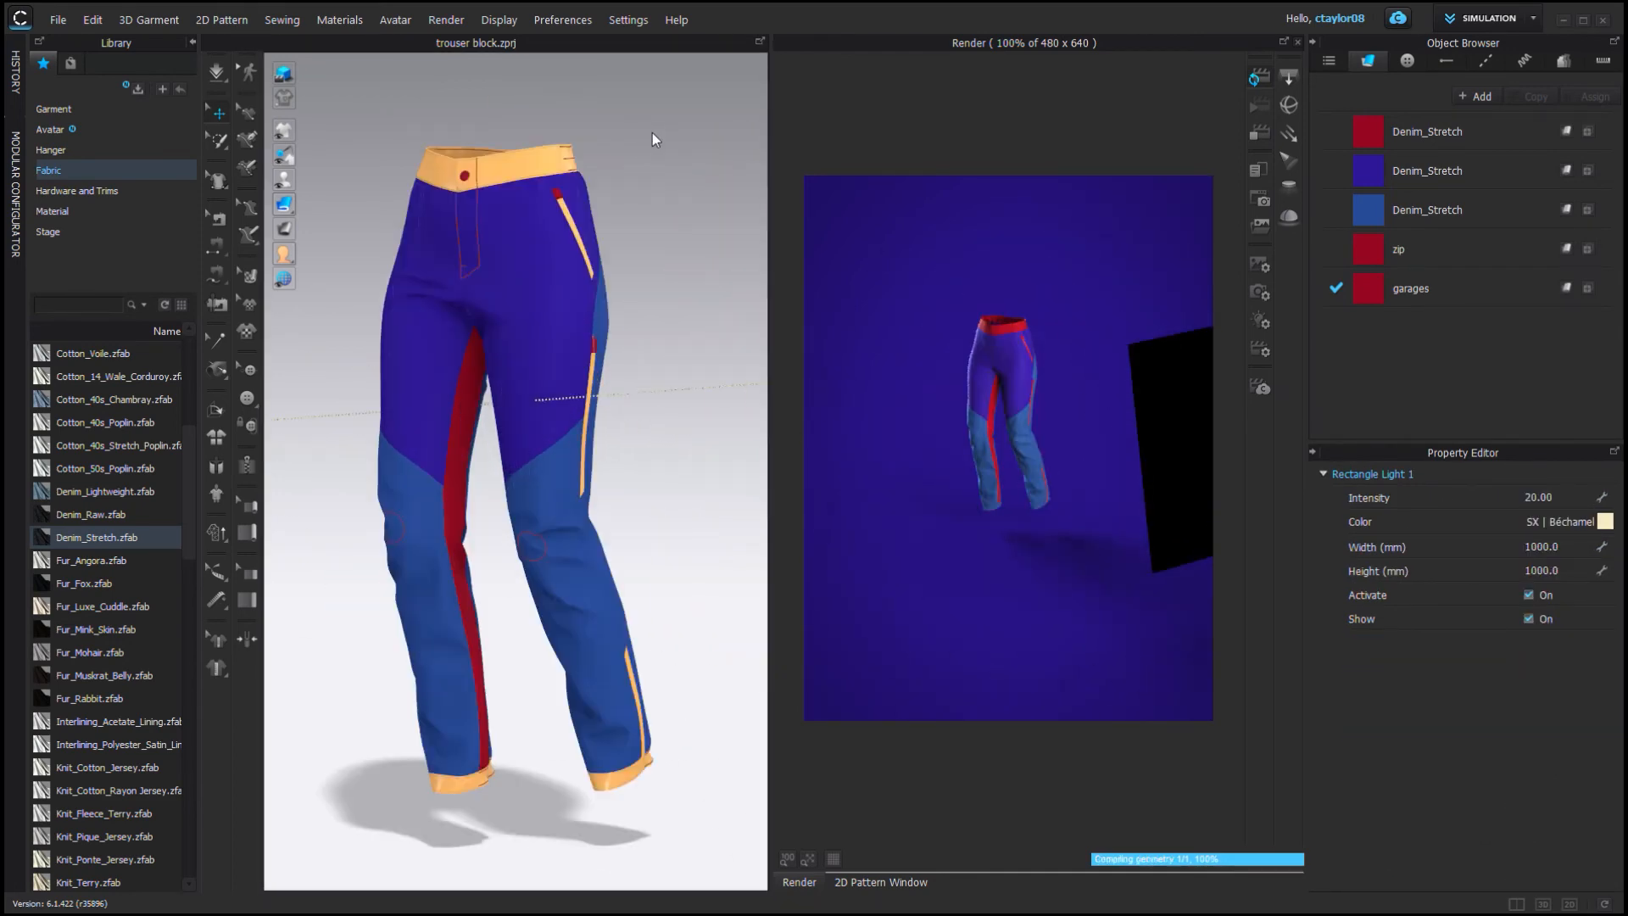
Set the first rectangle light's intensity to 30.
{"action": "left_click", "coordinate": [1573, 505]}
{"action": "type", "text": "30"}
{"action": "key", "text": "Return"}
{"action": "left_click", "coordinate": [551, 178]}
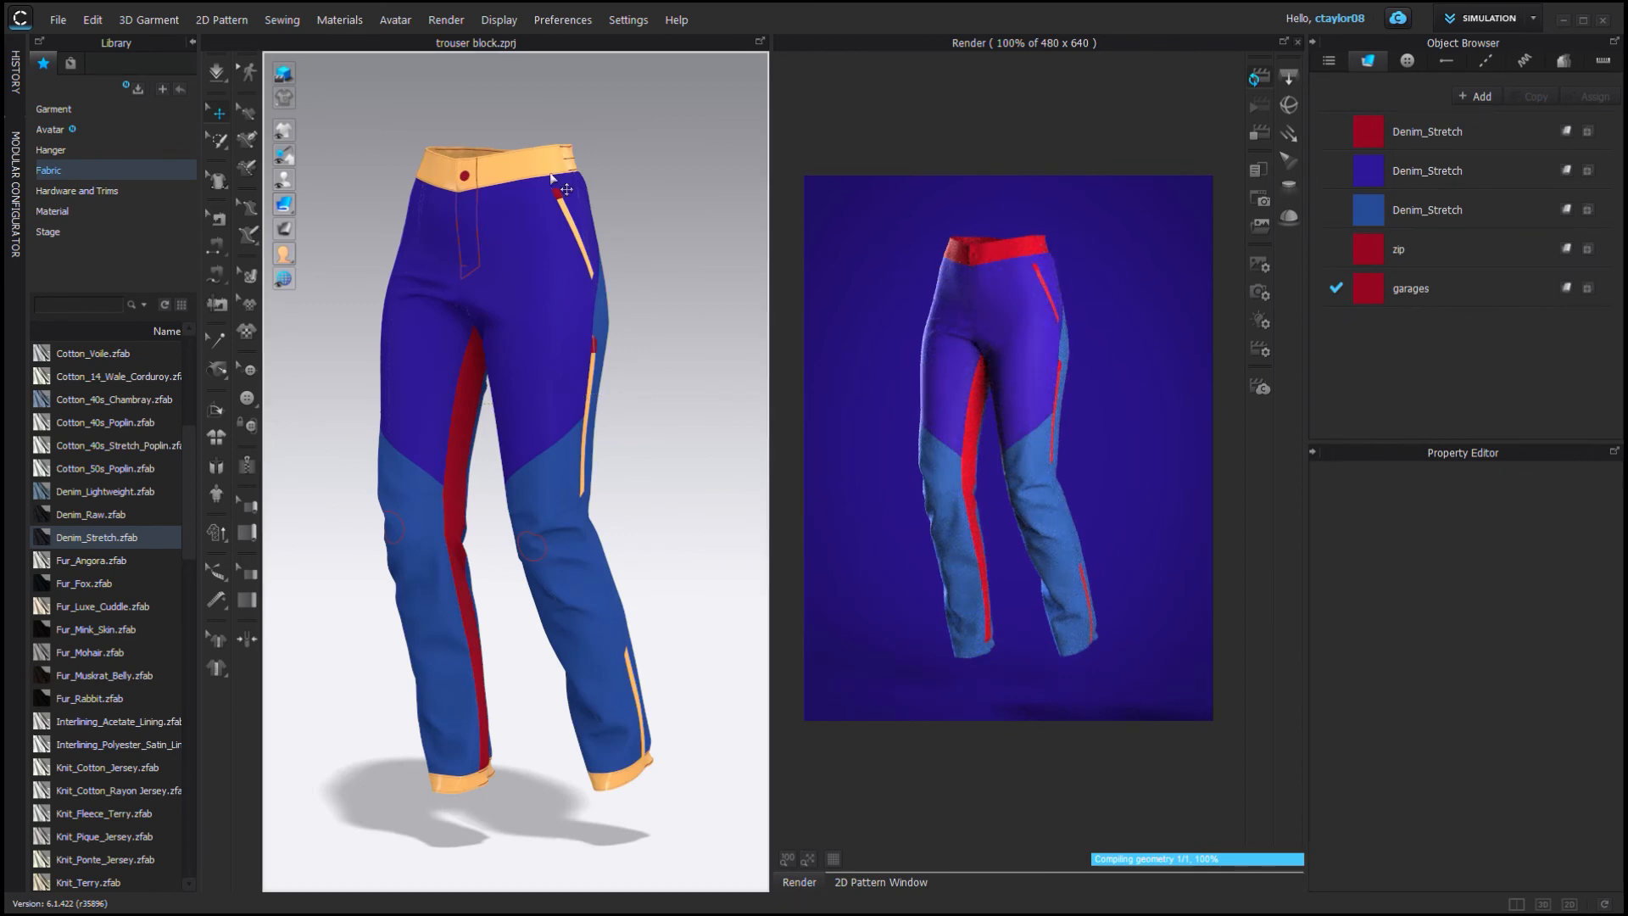
Select the waistband button and open its material properties.
{"action": "left_click", "coordinate": [464, 176]}
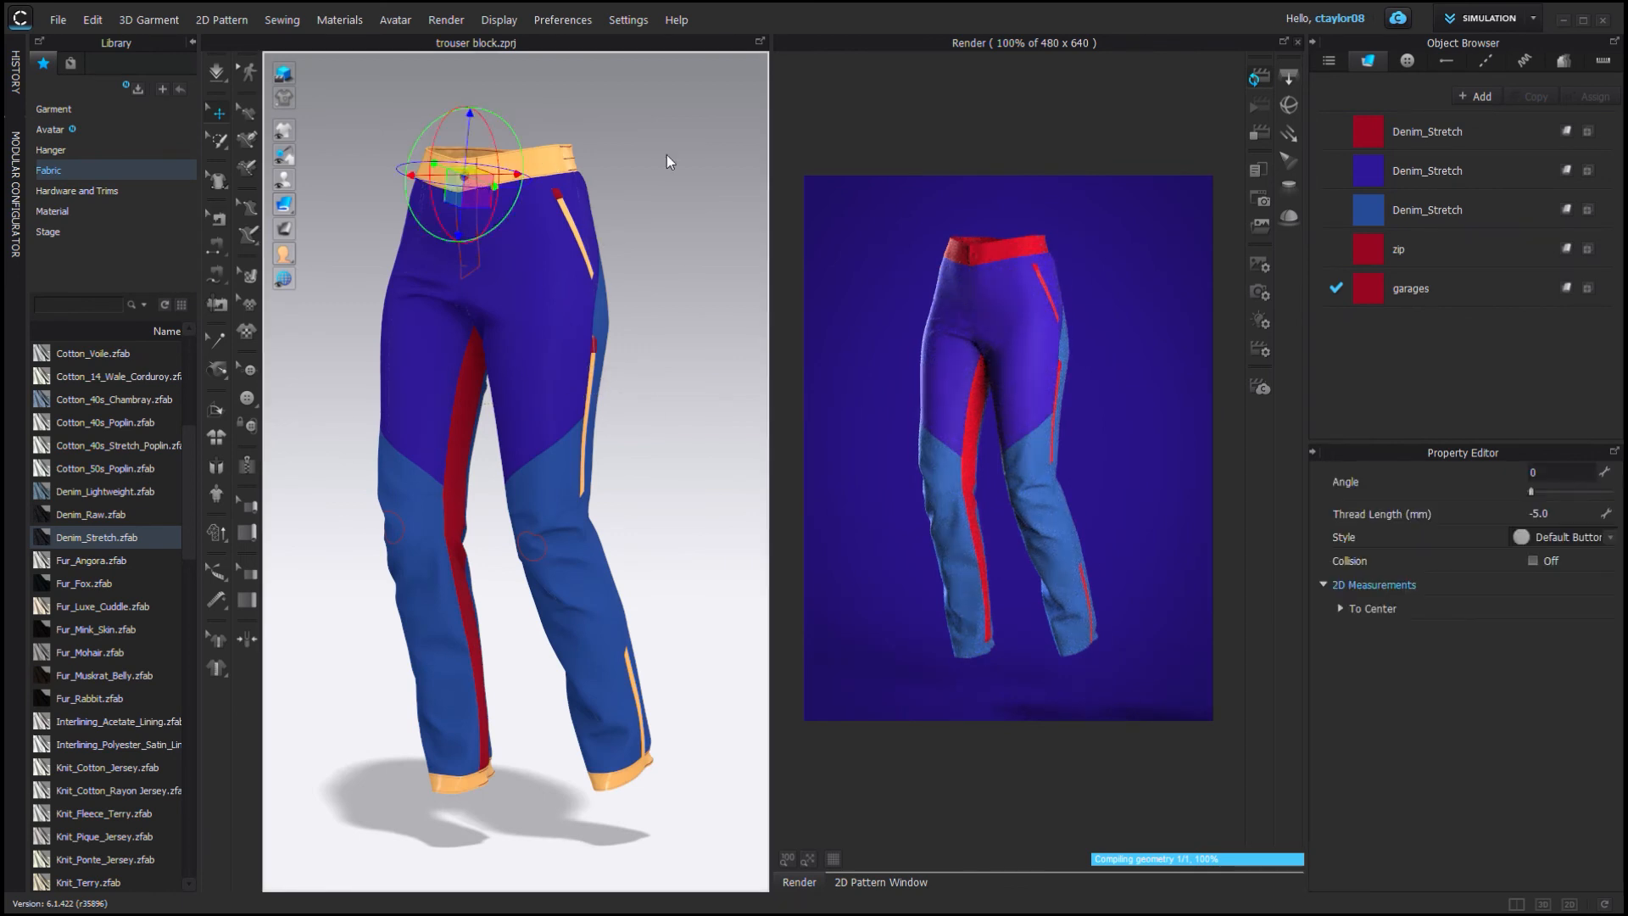
{"action": "left_click", "coordinate": [1406, 62]}
{"action": "left_click", "coordinate": [1427, 173]}
{"action": "scroll", "coordinate": [1580, 767], "scroll_direction": "down", "scroll_amount": 2}
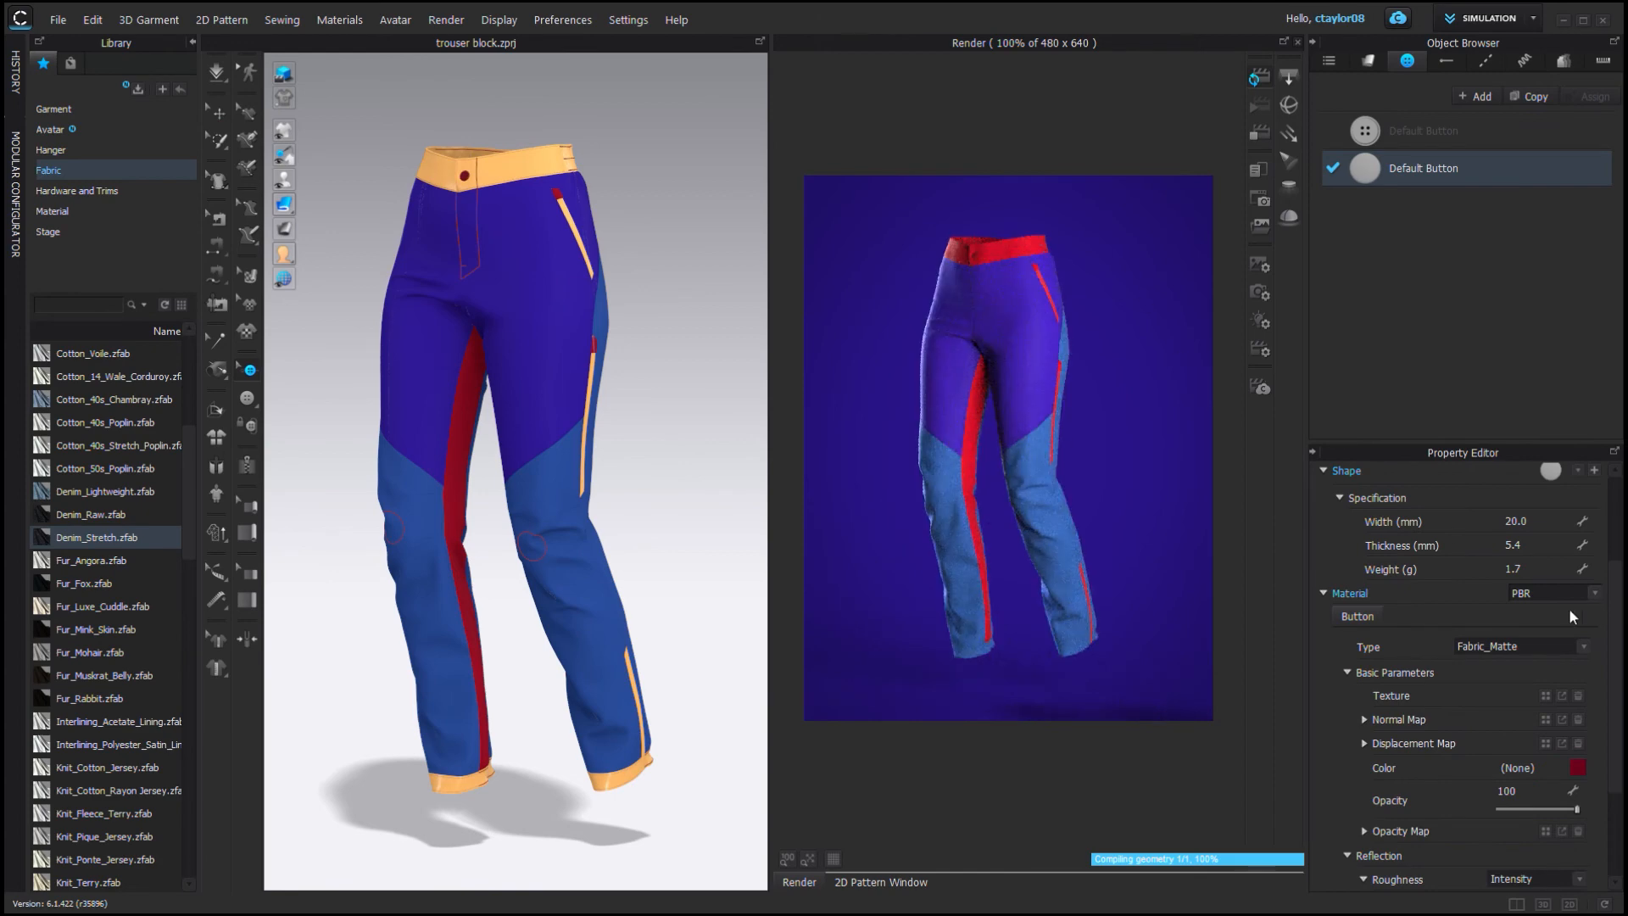
{"action": "left_click", "coordinate": [464, 176]}
{"action": "left_click", "coordinate": [1424, 168]}
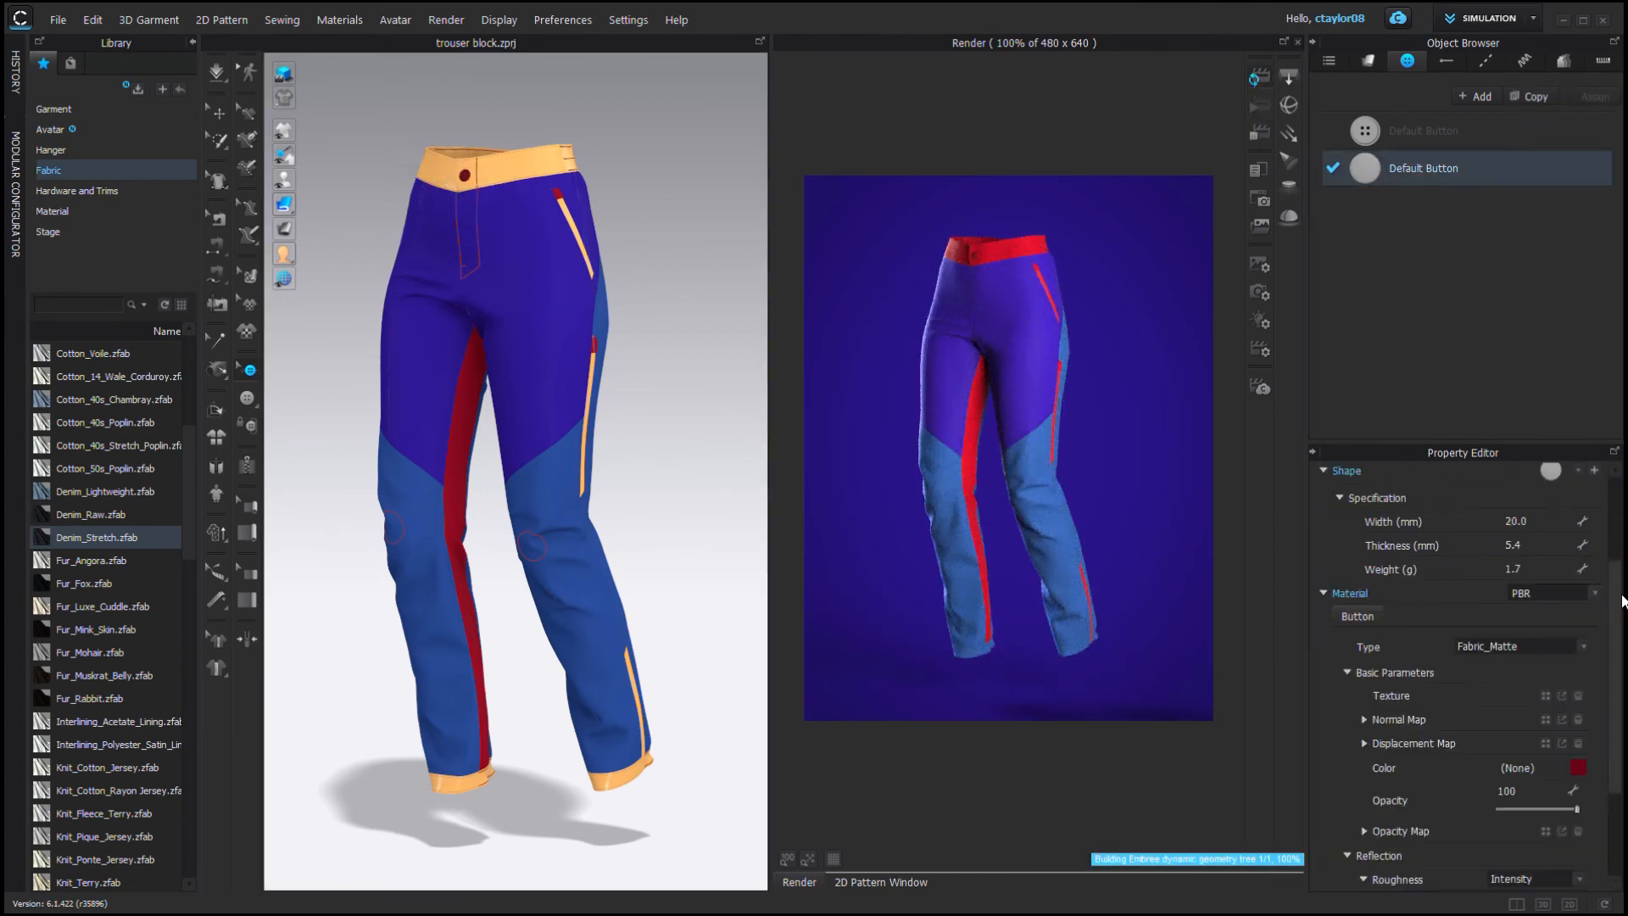
{"action": "scroll", "coordinate": [527, 352], "scroll_direction": "up", "scroll_amount": 10}
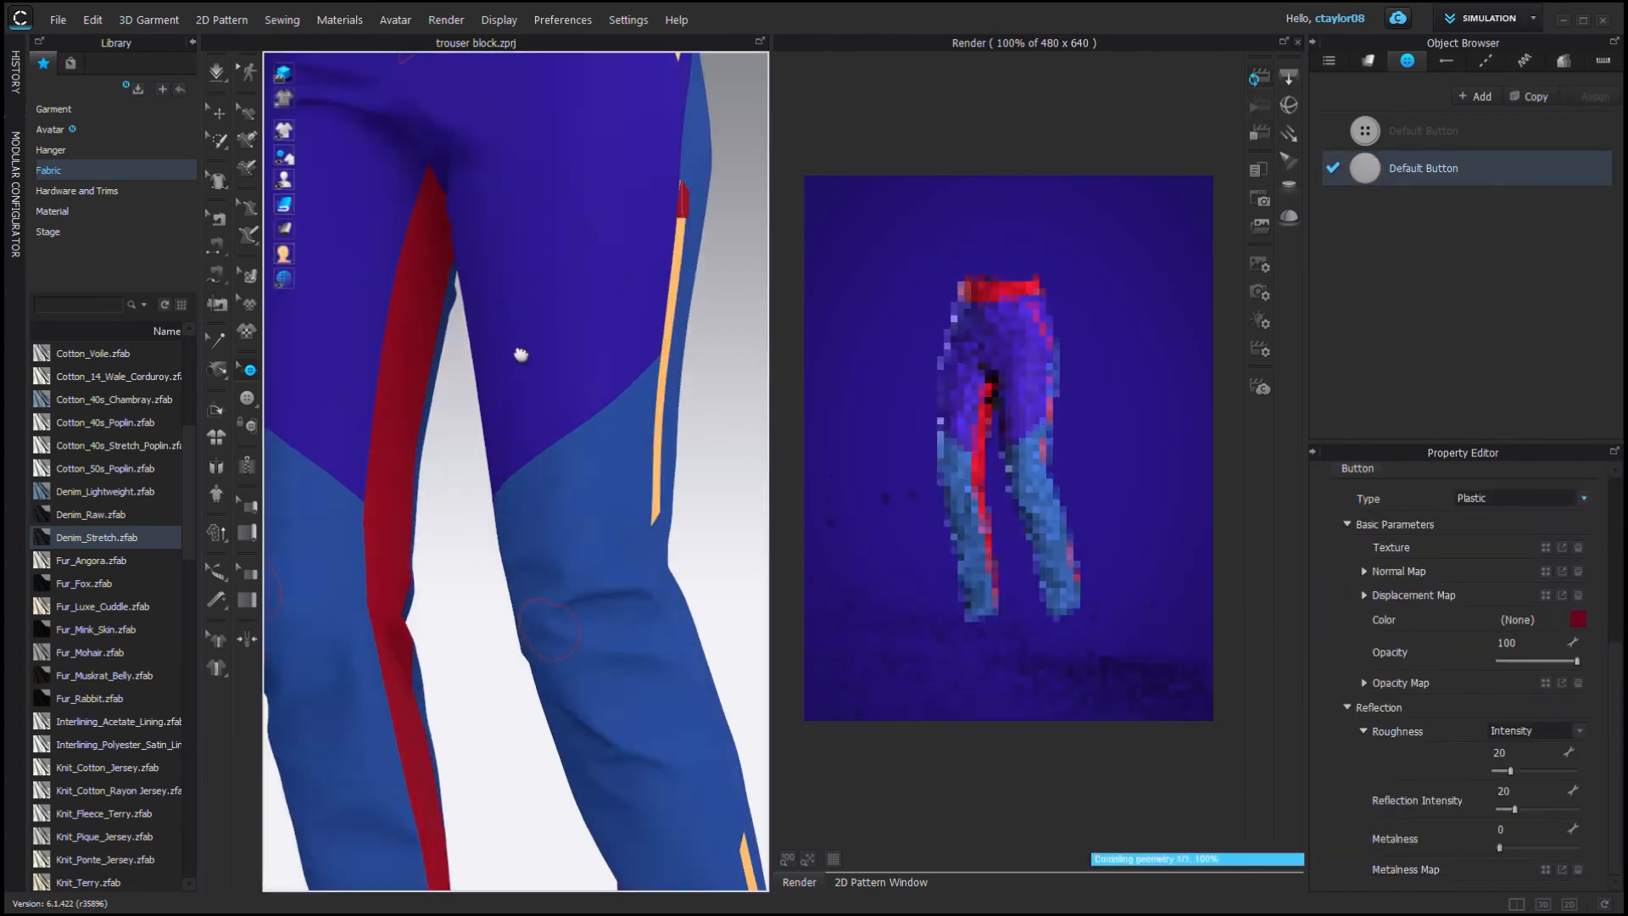
Examine the button and front pocket closely in the 3D, 2D and render views.
{"action": "left_click", "coordinate": [616, 408]}
{"action": "left_click", "coordinate": [881, 882]}
{"action": "scroll", "coordinate": [1045, 441], "scroll_direction": "up", "scroll_amount": 10}
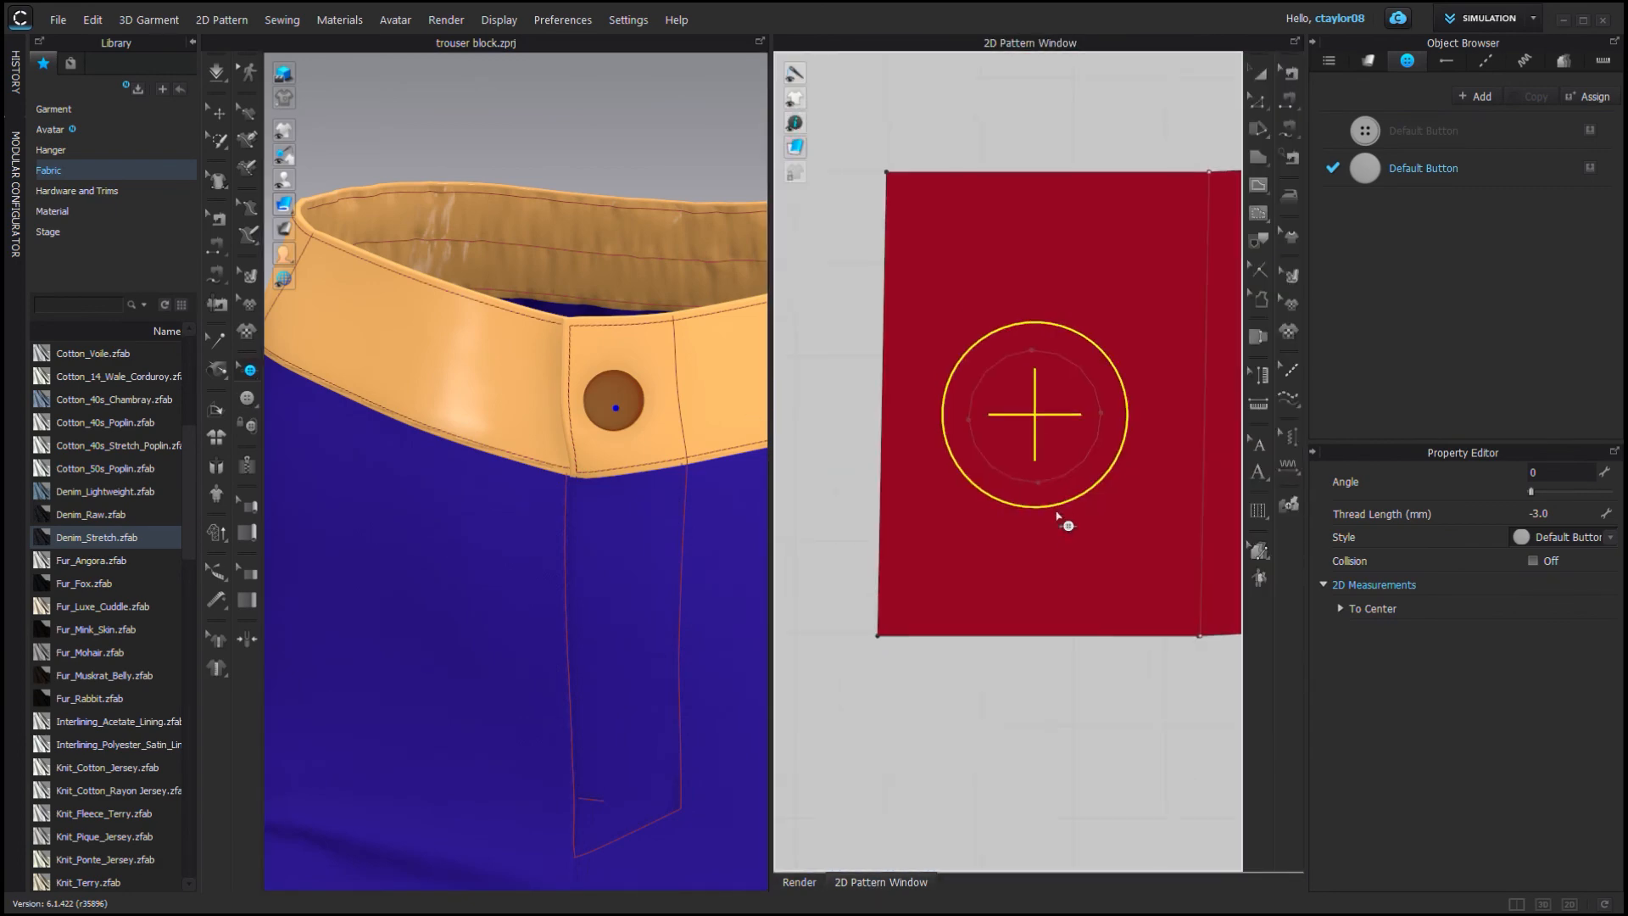
{"action": "scroll", "coordinate": [1062, 520], "scroll_direction": "down", "scroll_amount": 1}
{"action": "scroll", "coordinate": [616, 519], "scroll_direction": "down", "scroll_amount": 10}
{"action": "left_click", "coordinate": [787, 884]}
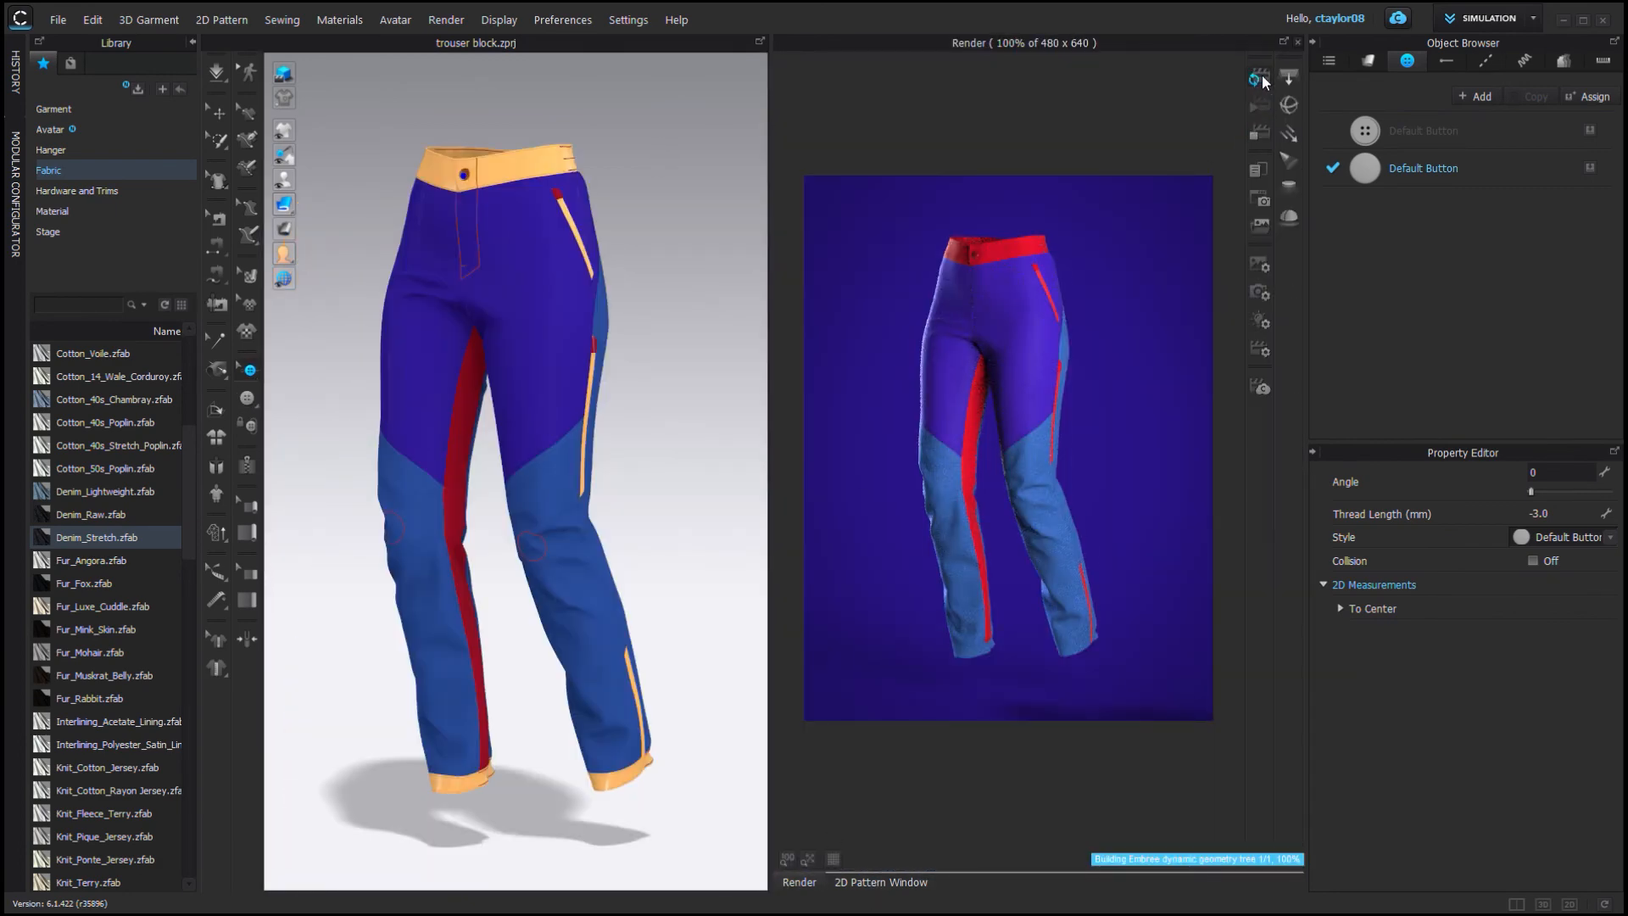
{"action": "scroll", "coordinate": [589, 242], "scroll_direction": "up", "scroll_amount": 10}
{"action": "right_click_drag", "start_coordinate": [538, 433], "coordinate": [573, 434]}
{"action": "left_click", "coordinate": [881, 881]}
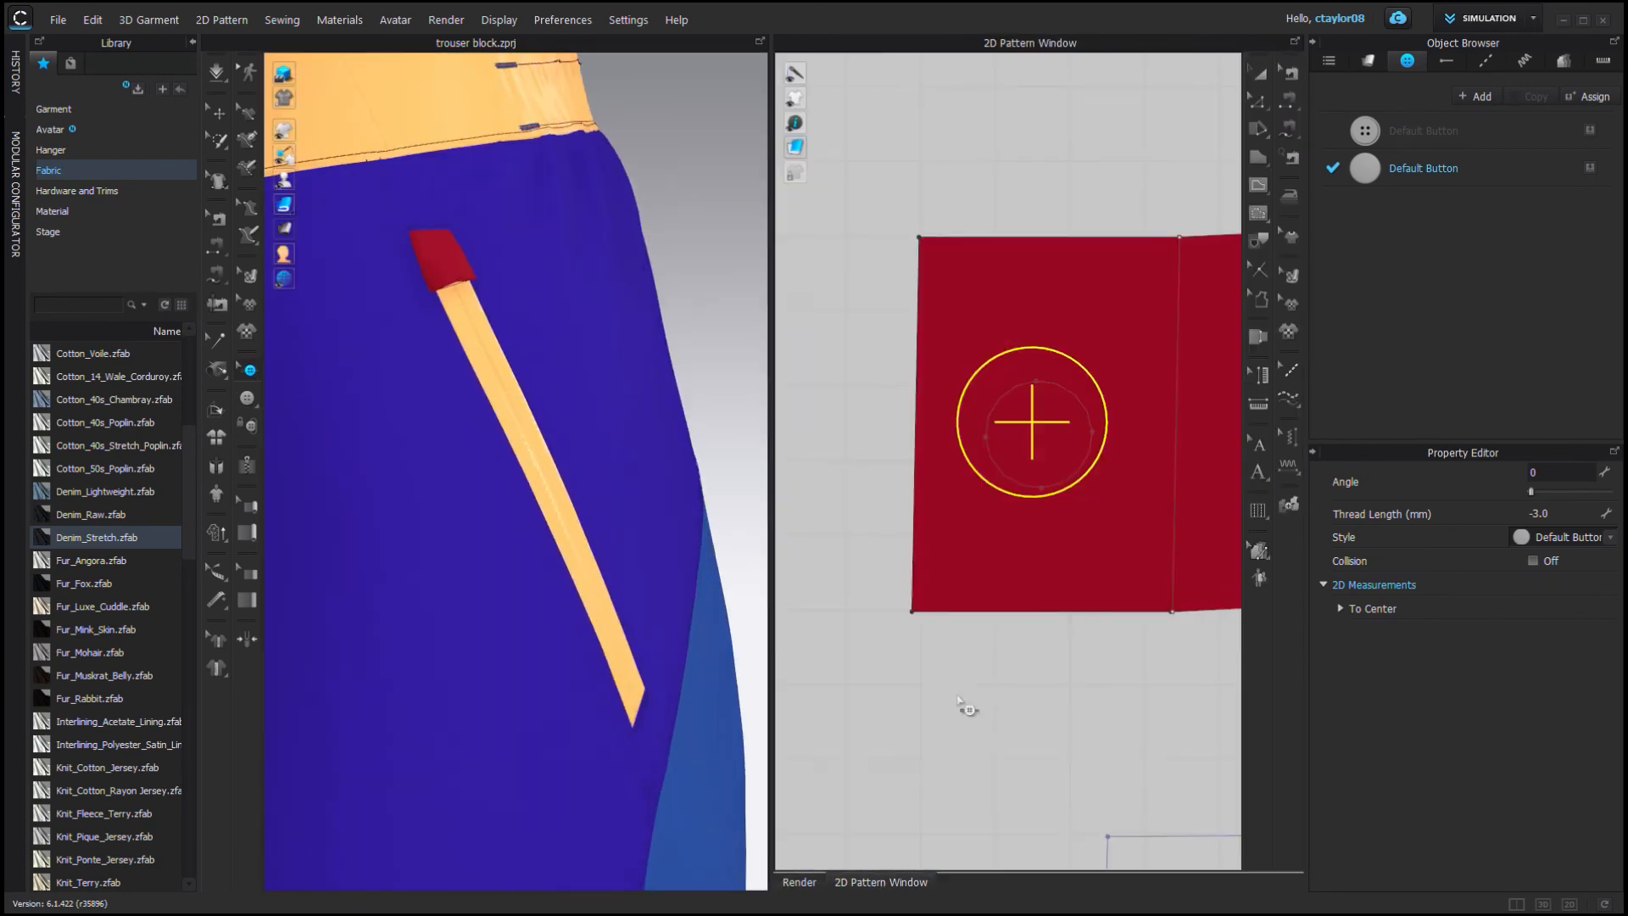
Select the pocket welt's seamline and set its 3D seamline intensity to 200 and thickness to 0.1 mm.
{"action": "scroll", "coordinate": [959, 700], "scroll_direction": "down", "scroll_amount": 10}
{"action": "key", "text": "b"}
{"action": "scroll", "coordinate": [1083, 393], "scroll_direction": "up", "scroll_amount": 3}
{"action": "left_click", "coordinate": [1082, 393]}
{"action": "scroll", "coordinate": [1083, 393], "scroll_direction": "down", "scroll_amount": 5}
{"action": "middle_click_drag", "start_coordinate": [1051, 661], "coordinate": [1081, 594]}
{"action": "scroll", "coordinate": [1025, 316], "scroll_direction": "down", "scroll_amount": 3}
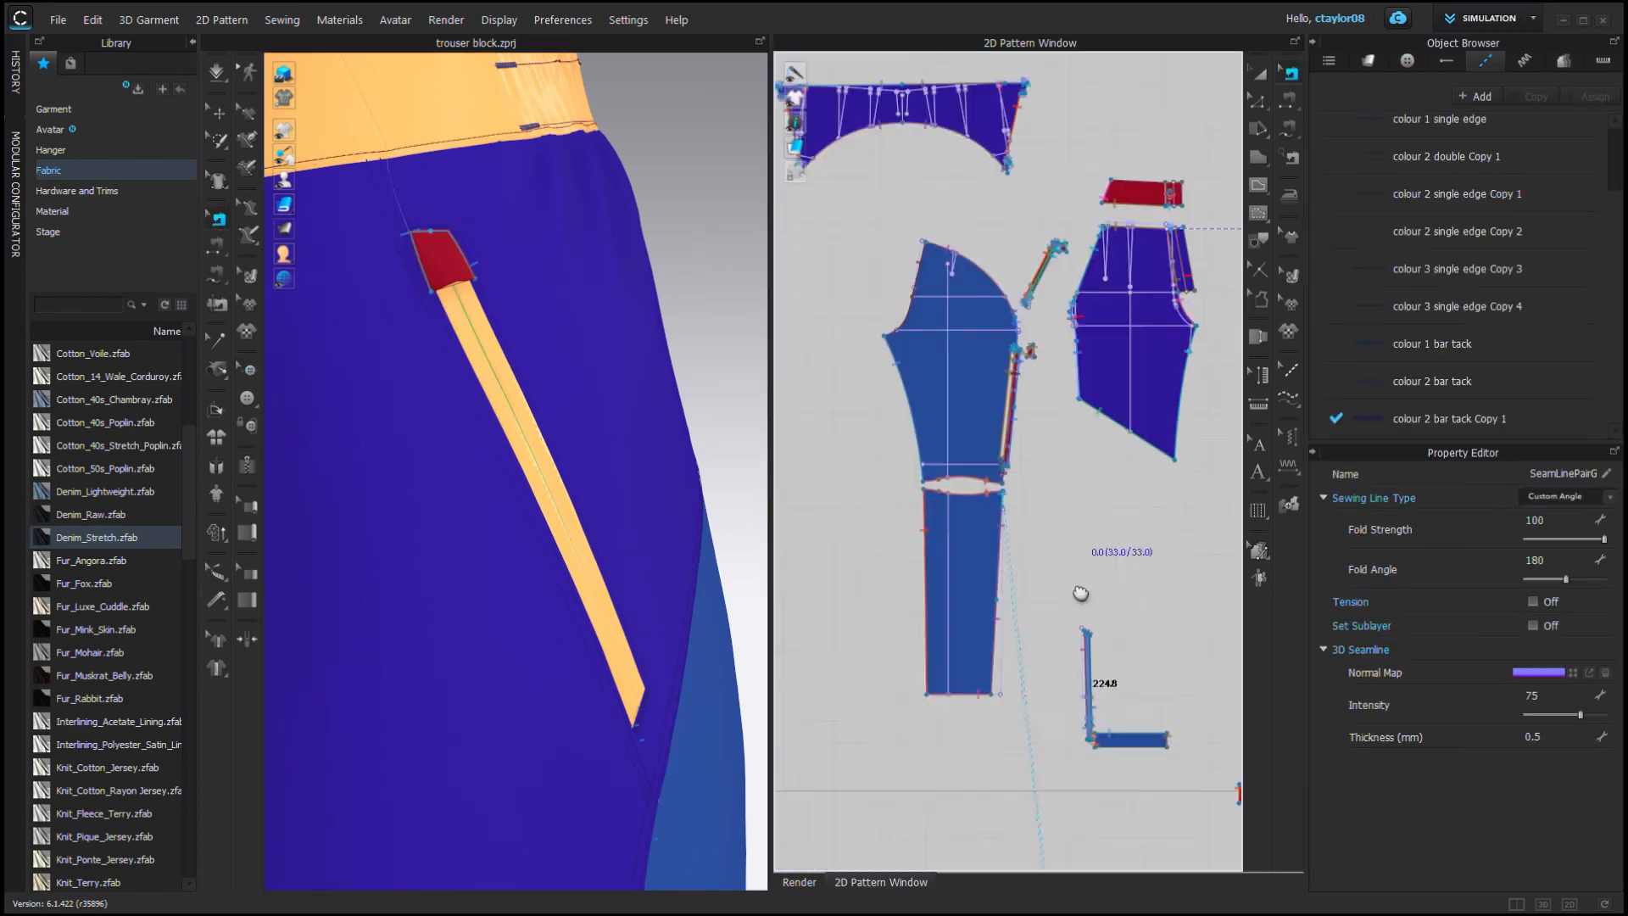
{"action": "scroll", "coordinate": [1026, 267], "scroll_direction": "up", "scroll_amount": 8}
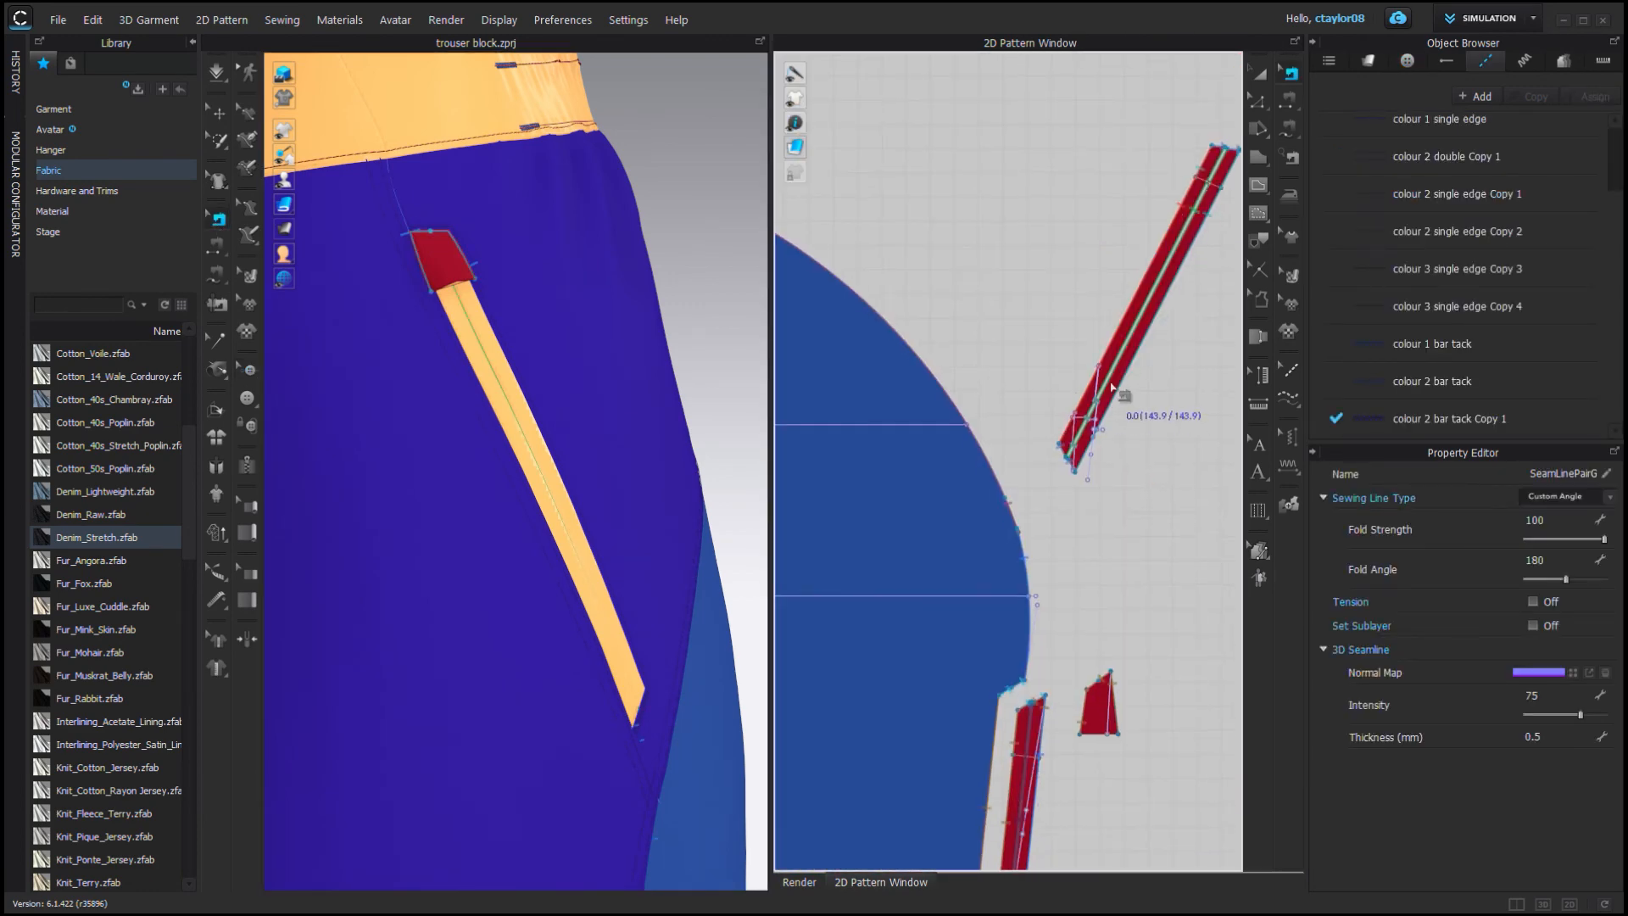
{"action": "left_click", "coordinate": [798, 881]}
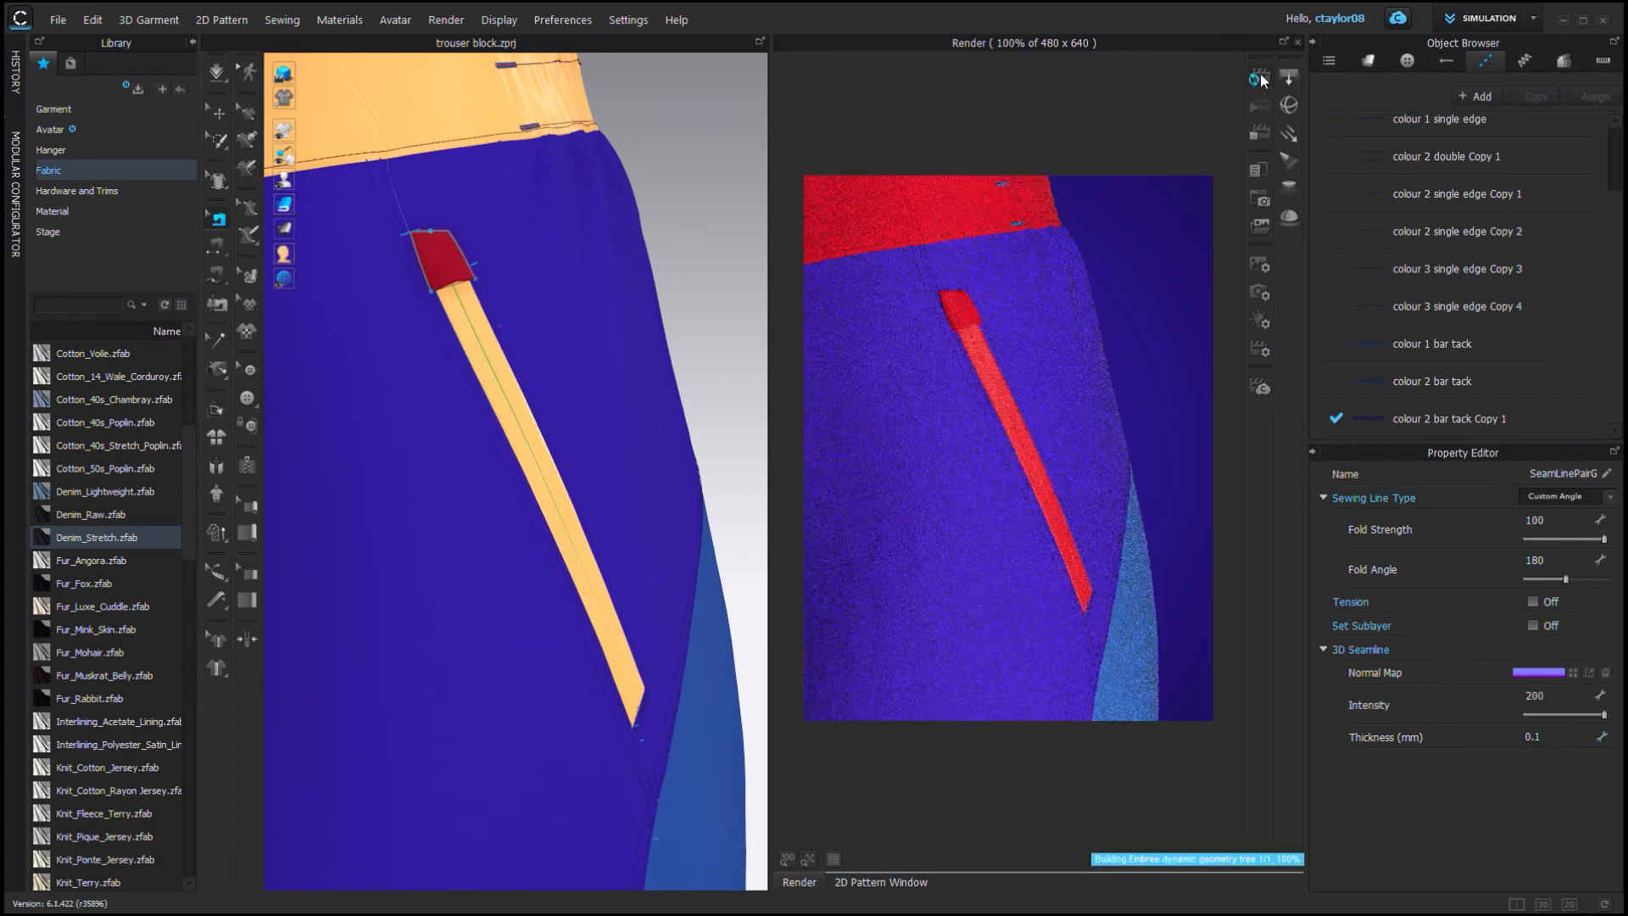
Compare the pocket in the render and 2D pattern views and return to the fabric list.
{"action": "right_click_drag", "start_coordinate": [712, 416], "coordinate": [652, 420]}
{"action": "left_click", "coordinate": [881, 882]}
{"action": "scroll", "coordinate": [1071, 484], "scroll_direction": "down", "scroll_amount": 3}
{"action": "left_click", "coordinate": [1259, 74]}
{"action": "left_click", "coordinate": [1367, 61]}
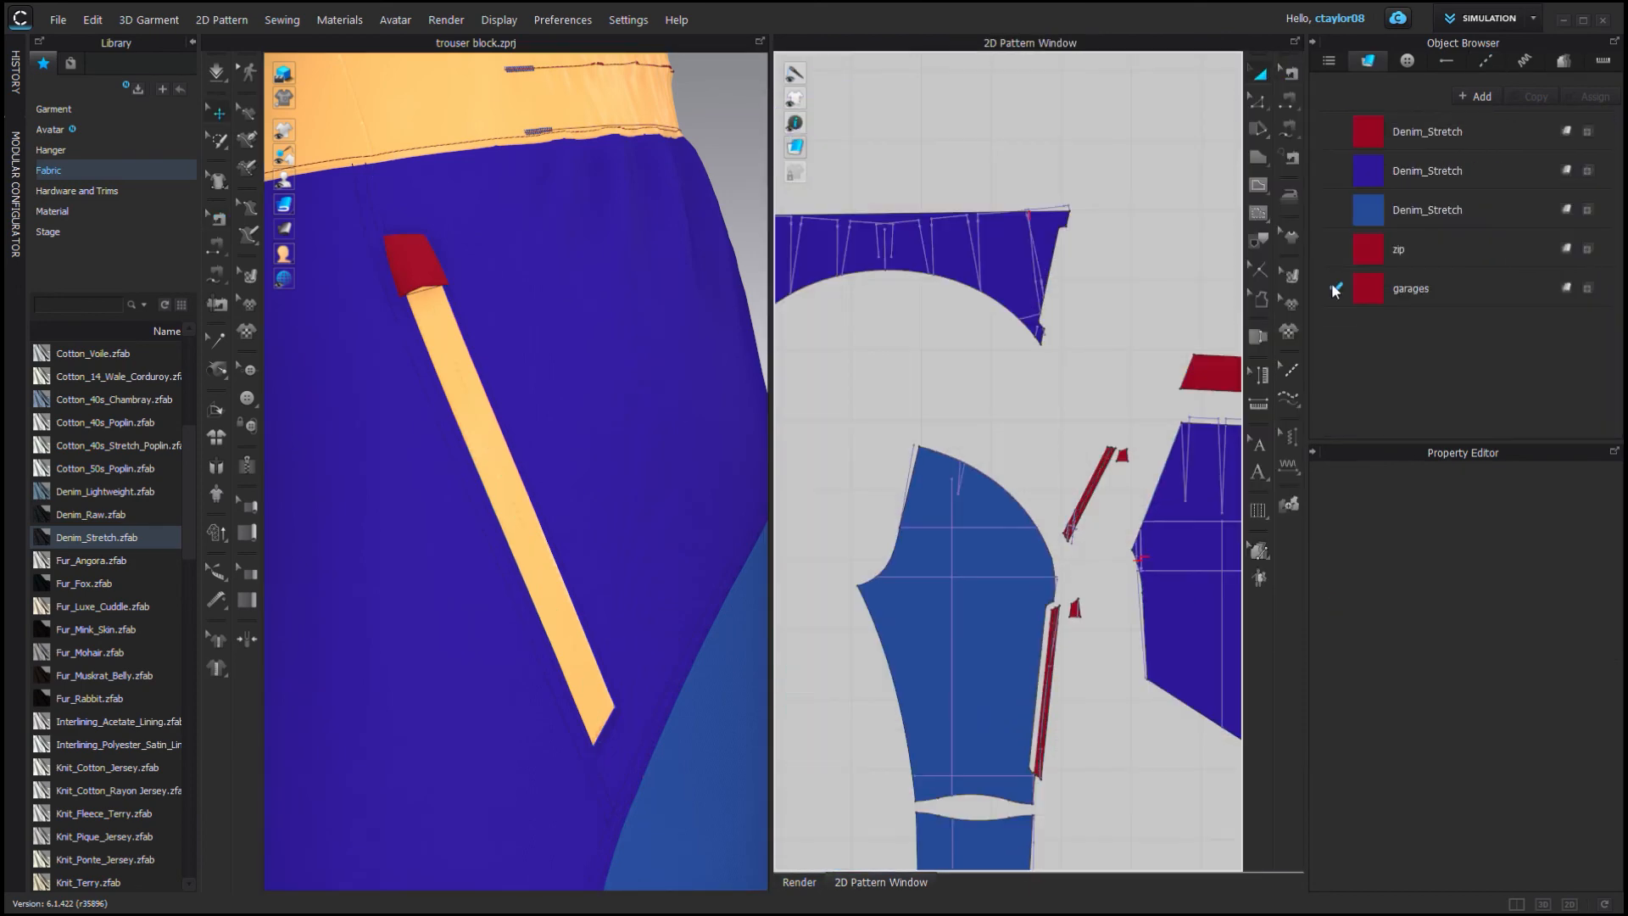
Select the zip fabric and start a render of the front pocket area.
{"action": "left_click", "coordinate": [1422, 251]}
{"action": "key", "text": "Return"}
{"action": "left_click", "coordinate": [799, 881]}
{"action": "left_click", "coordinate": [1259, 76]}
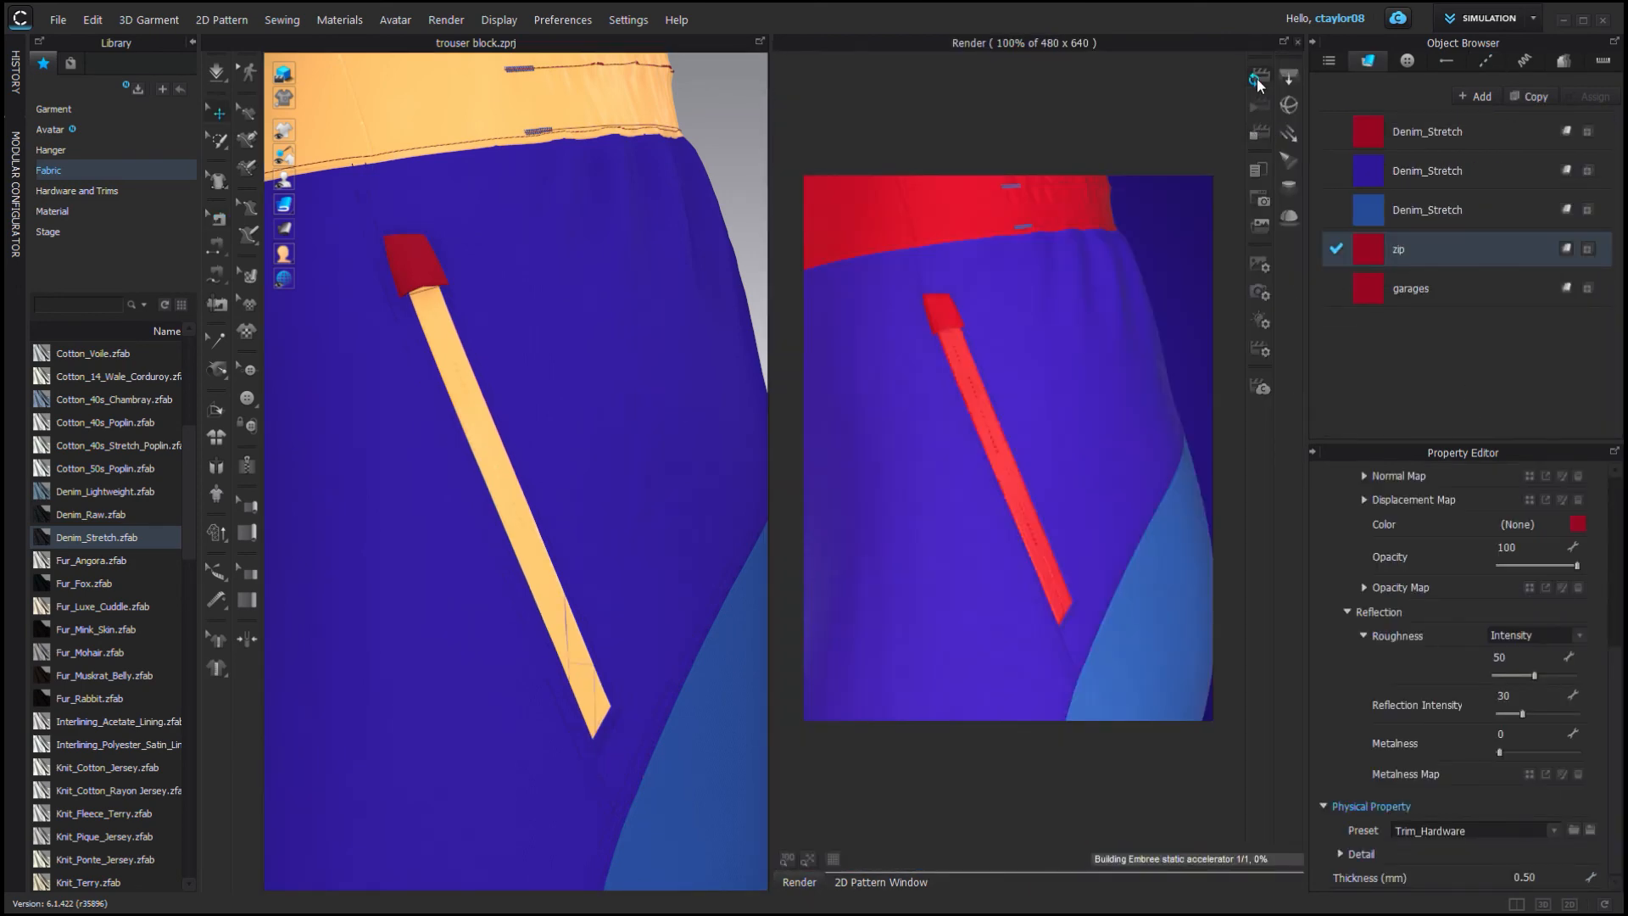
Inspect the pocket zip's top stop closely in the 3D and 2D pattern views.
{"action": "scroll", "coordinate": [1025, 466], "scroll_direction": "up", "scroll_amount": 3}
{"action": "right_click_drag", "start_coordinate": [1025, 466], "coordinate": [1061, 339]}
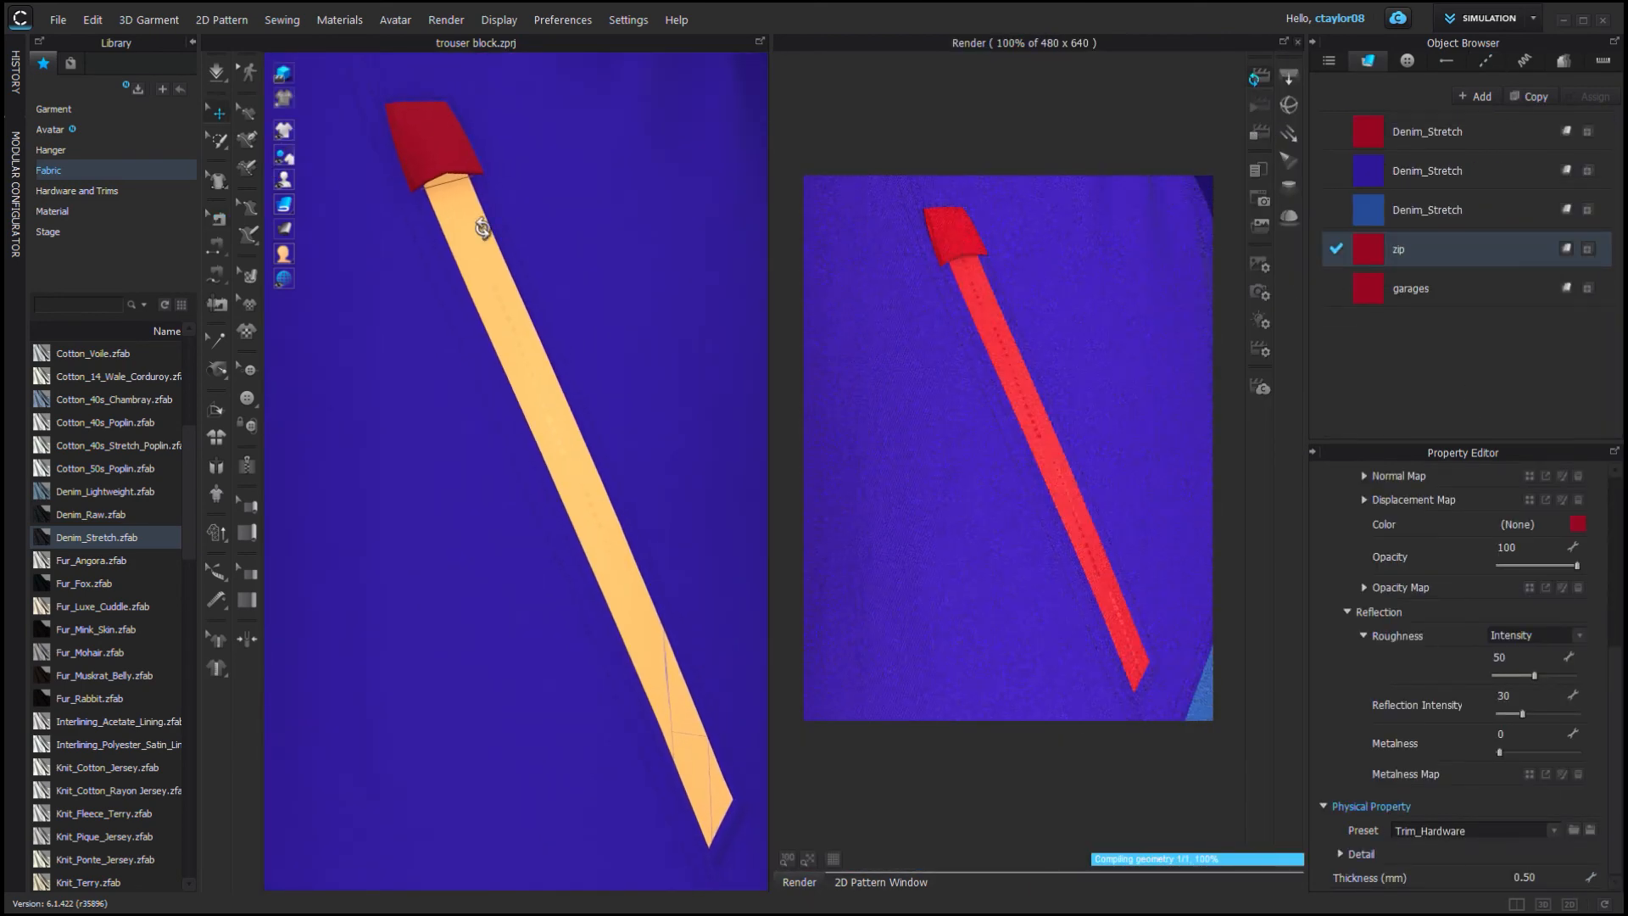
{"action": "left_click", "coordinate": [507, 284]}
{"action": "right_click_drag", "start_coordinate": [483, 228], "coordinate": [551, 364]}
{"action": "left_click_drag", "start_coordinate": [593, 364], "coordinate": [654, 374]}
{"action": "right_click_drag", "start_coordinate": [653, 374], "coordinate": [492, 373]}
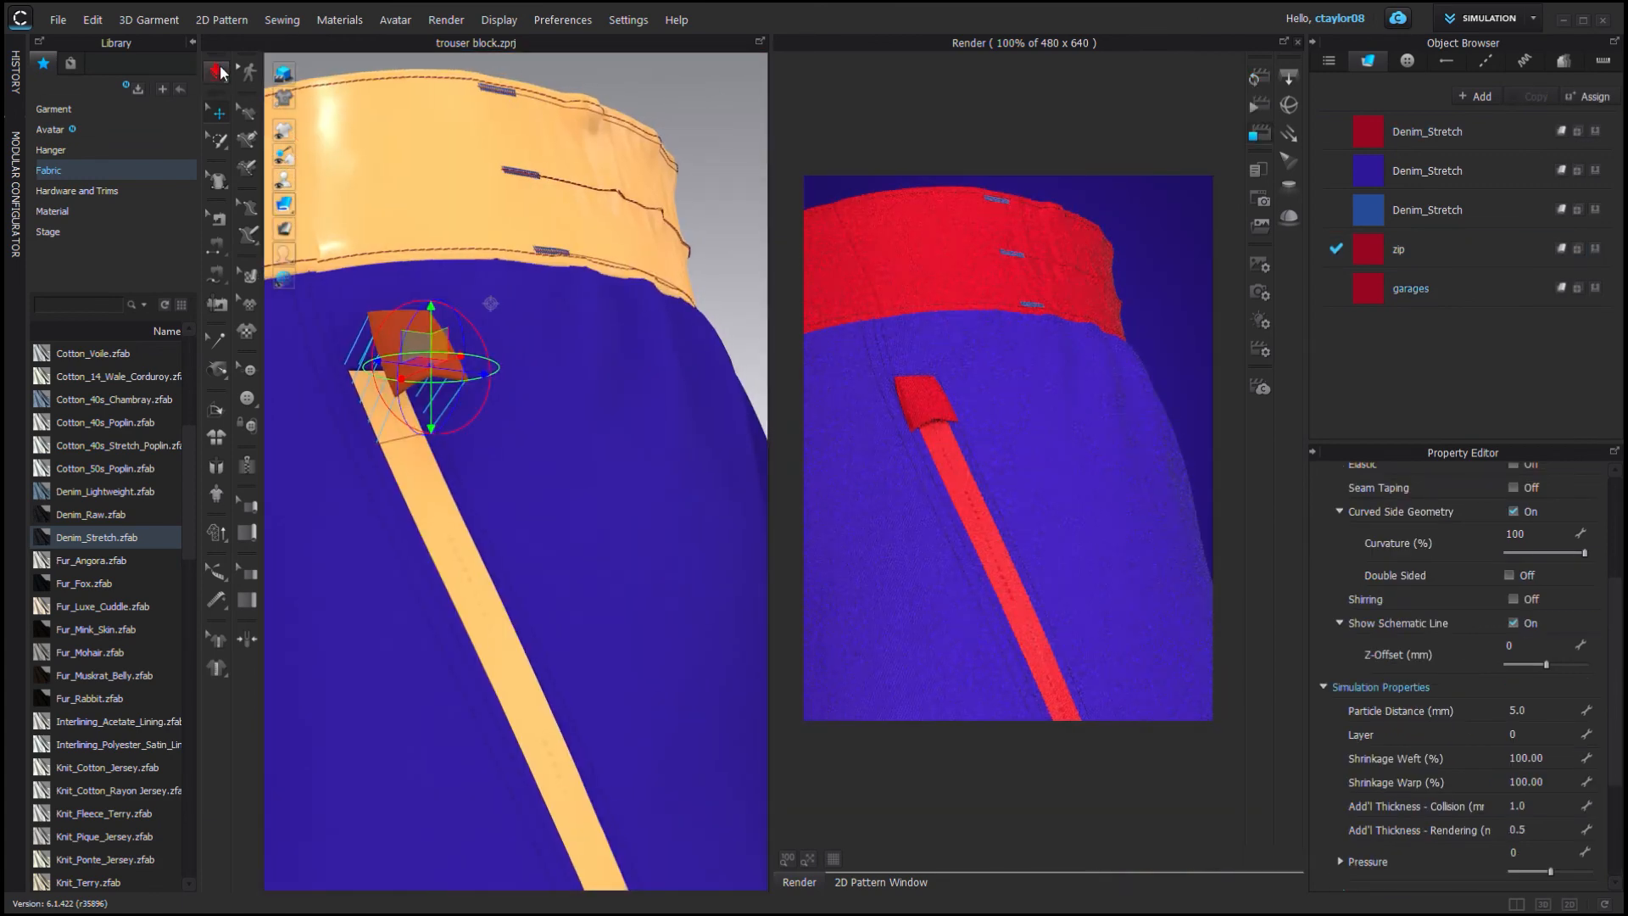
{"action": "key", "text": "space"}
{"action": "scroll", "coordinate": [491, 556], "scroll_direction": "down", "scroll_amount": 3}
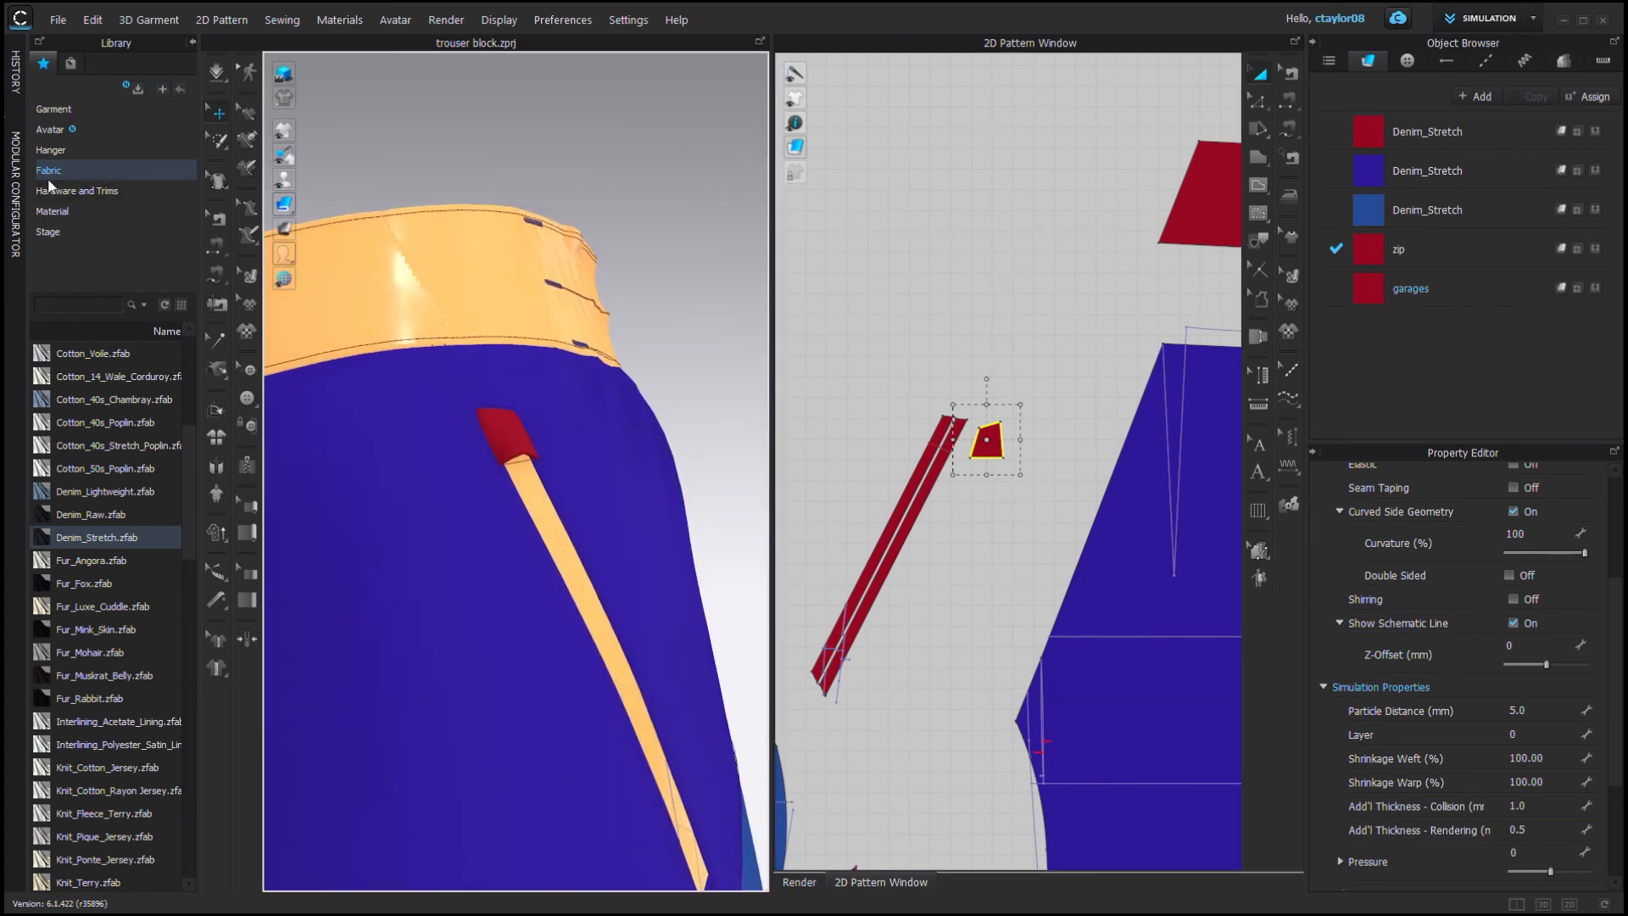
Place Slider_01 from the Hardware and Trims zip library onto the front pocket zip.
{"action": "left_click", "coordinate": [79, 192]}
{"action": "double_click", "coordinate": [74, 443]}
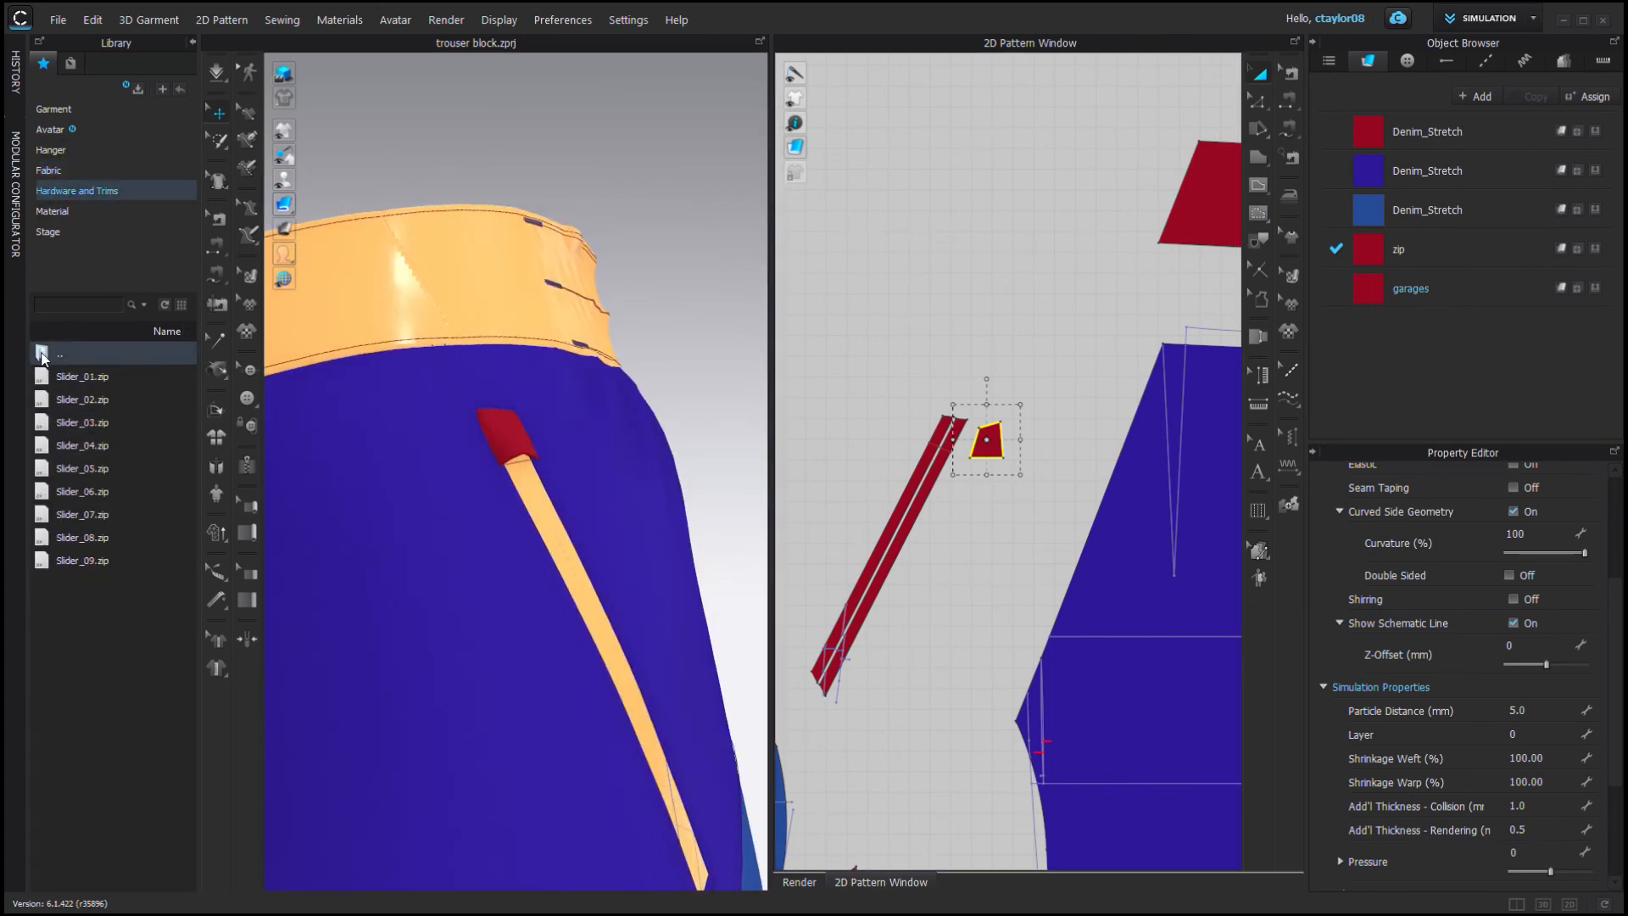
{"action": "left_click", "coordinate": [83, 375]}
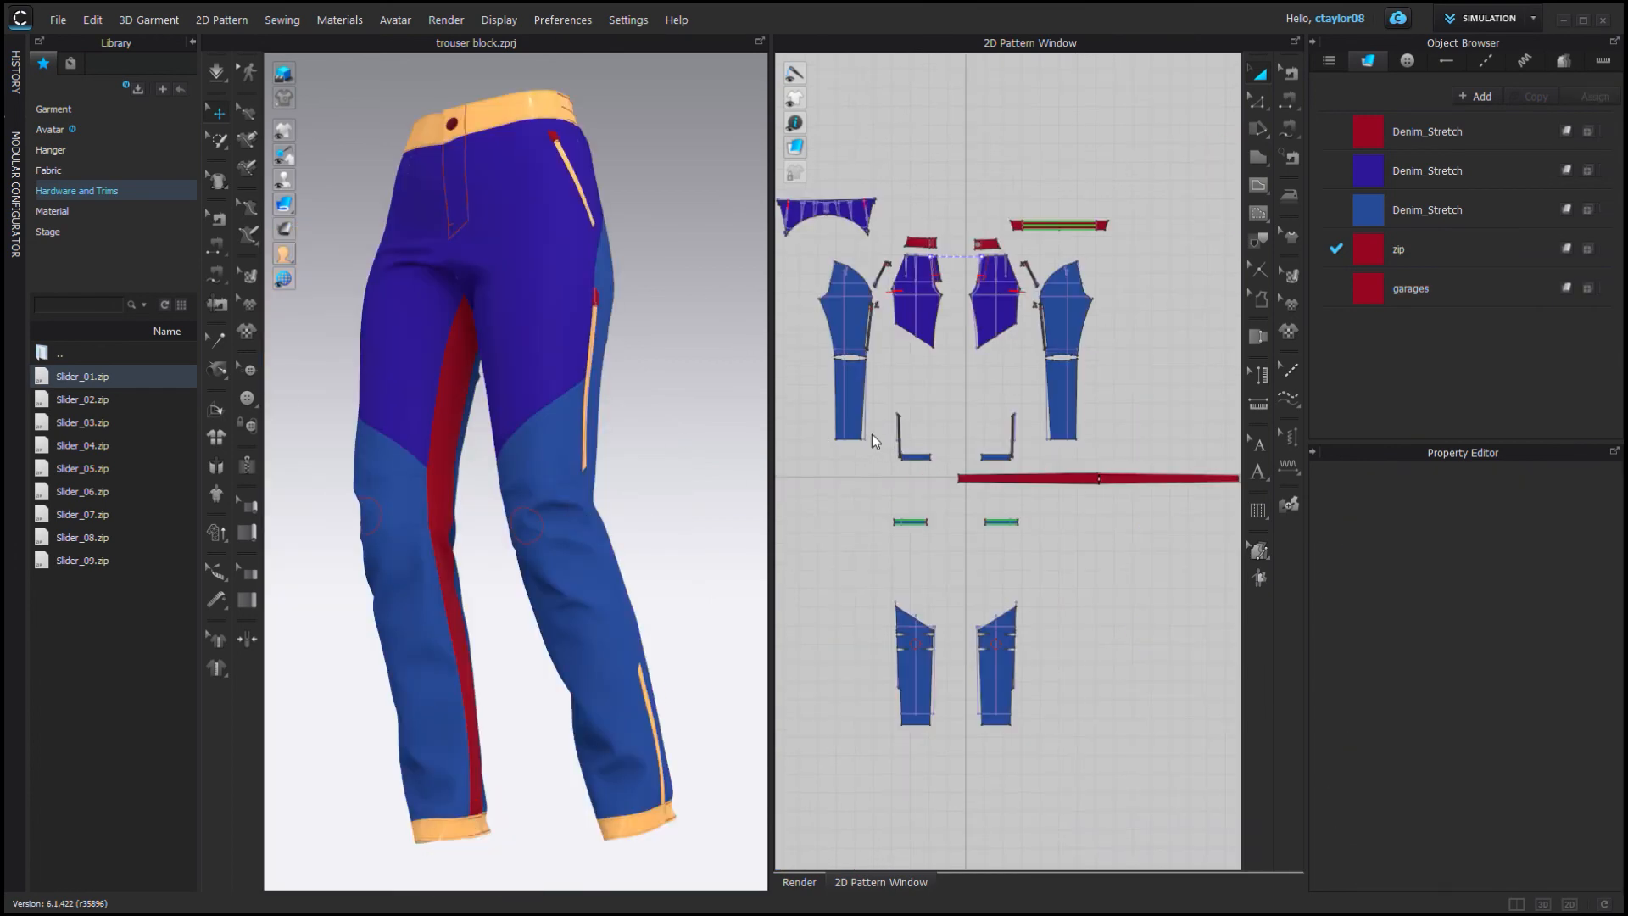
{"action": "middle_click_drag", "start_coordinate": [555, 272], "coordinate": [545, 574]}
{"action": "scroll", "coordinate": [545, 449], "scroll_direction": "up", "scroll_amount": 10}
{"action": "right_click_drag", "start_coordinate": [550, 439], "coordinate": [608, 482]}
{"action": "left_click", "coordinate": [501, 491]}
{"action": "scroll", "coordinate": [532, 502], "scroll_direction": "up", "scroll_amount": 2}
{"action": "left_click", "coordinate": [378, 461]}
{"action": "left_click", "coordinate": [443, 509]}
{"action": "scroll", "coordinate": [694, 455], "scroll_direction": "down", "scroll_amount": 4}
{"action": "left_click", "coordinate": [695, 454]}
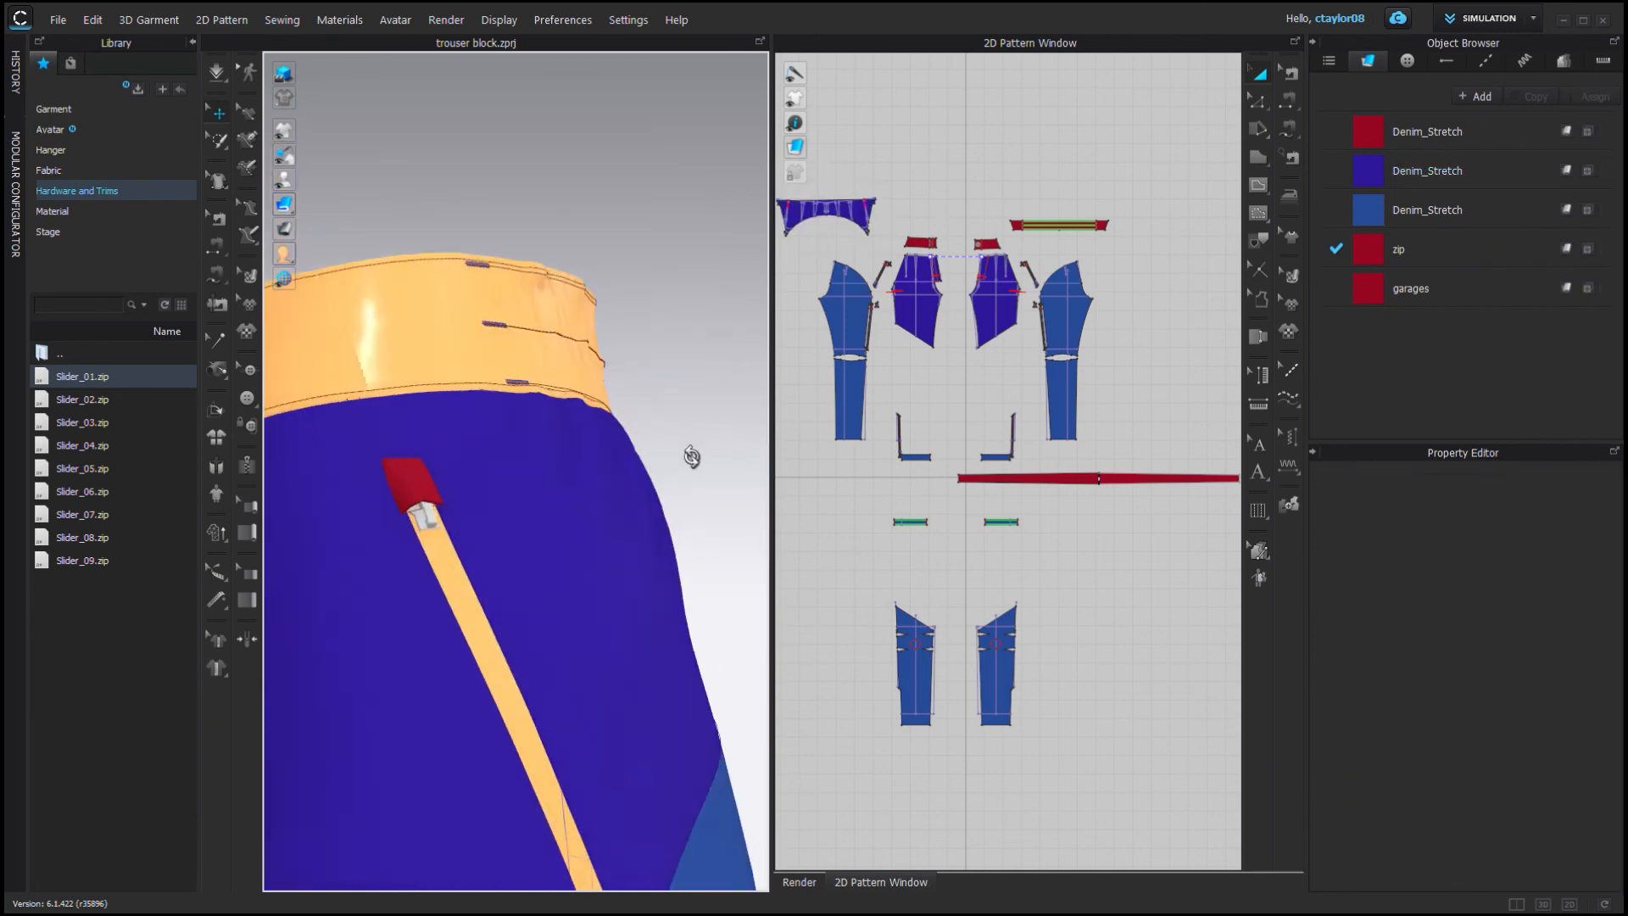
{"action": "scroll", "coordinate": [427, 458], "scroll_direction": "up", "scroll_amount": 4}
{"action": "right_click_drag", "start_coordinate": [694, 454], "coordinate": [633, 488]}
{"action": "left_click", "coordinate": [422, 462]}
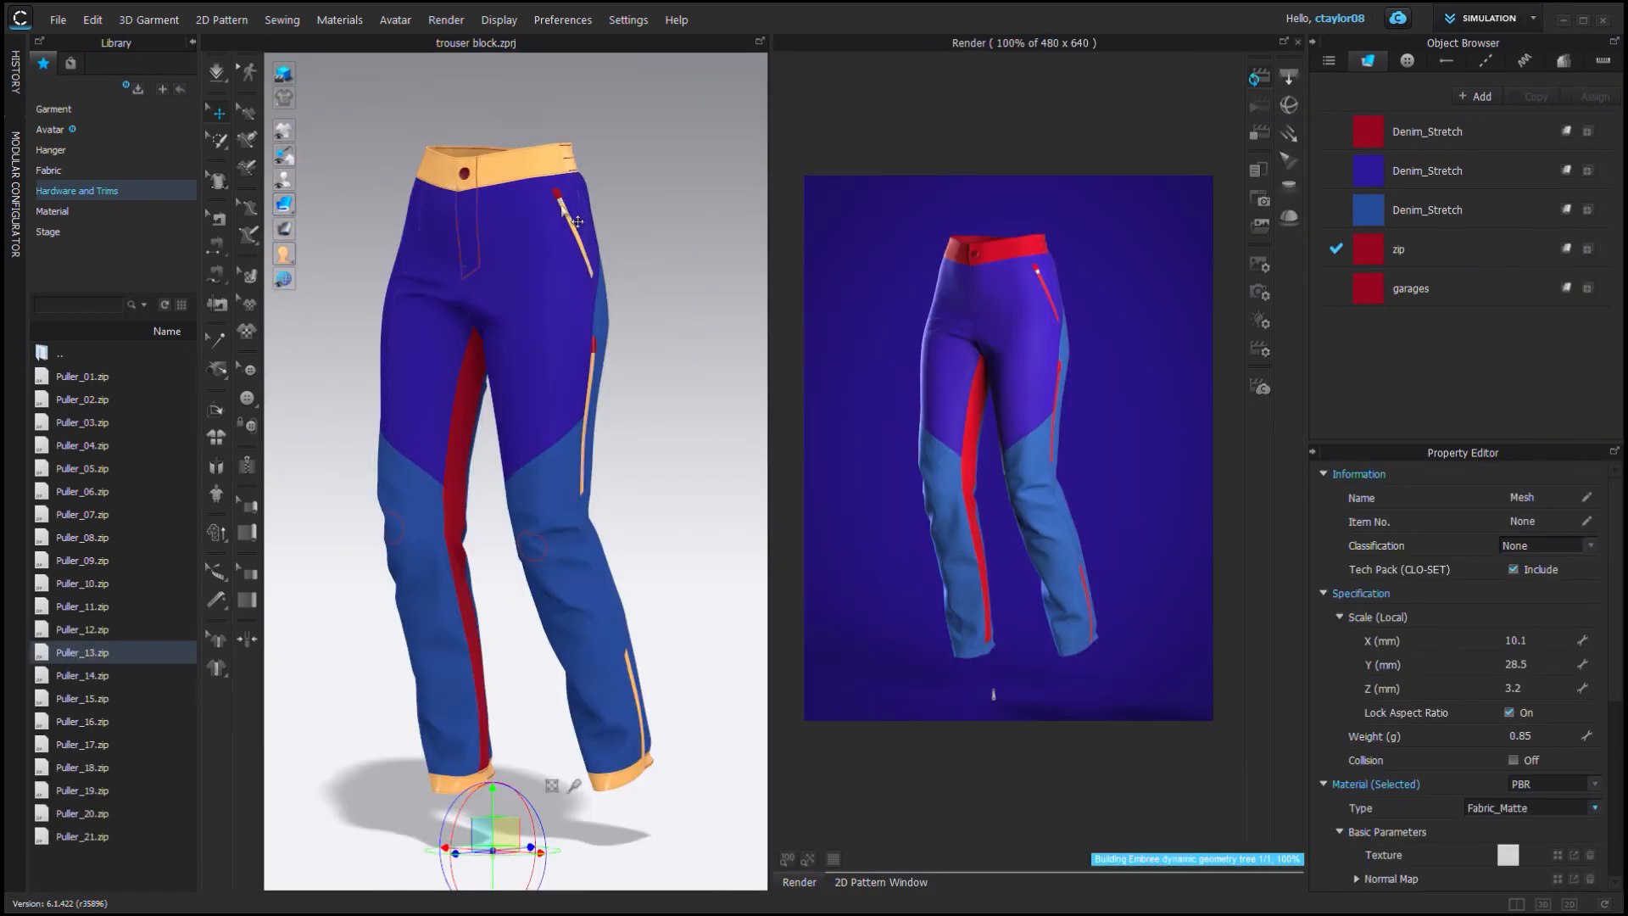
Attach Puller_13 to the pocket zip slider and position it near the top stop.
{"action": "scroll", "coordinate": [498, 462], "scroll_direction": "up", "scroll_amount": 5}
{"action": "scroll", "coordinate": [498, 461], "scroll_direction": "down", "scroll_amount": 5}
{"action": "scroll", "coordinate": [399, 507], "scroll_direction": "up", "scroll_amount": 5}
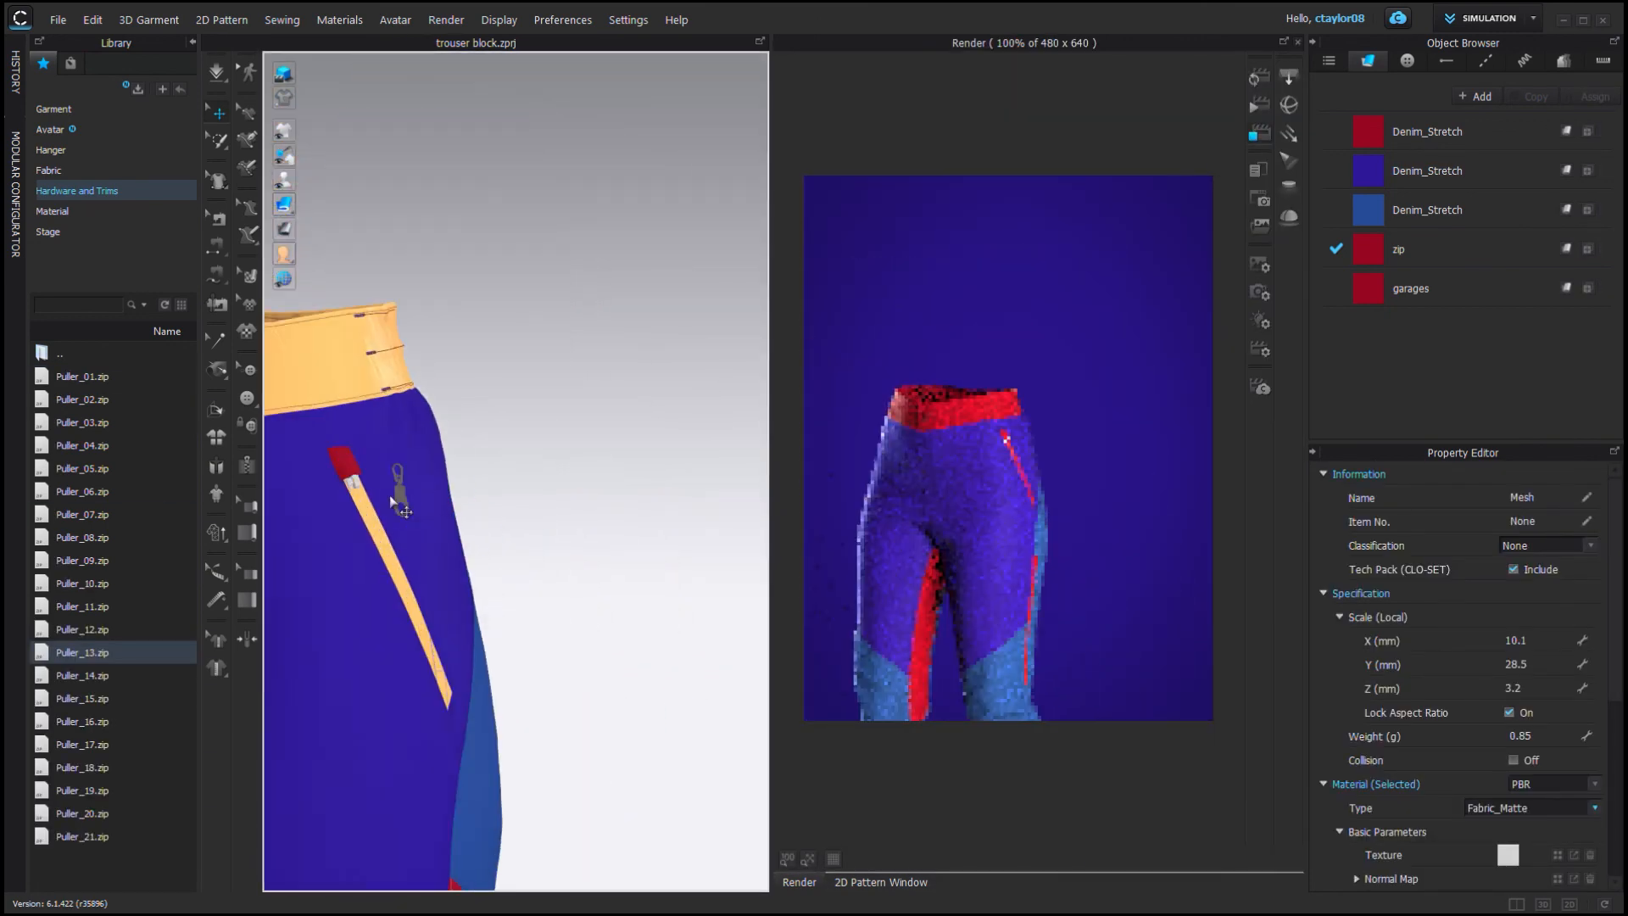
{"action": "left_click", "coordinate": [353, 482]}
{"action": "left_click", "coordinate": [525, 500]}
{"action": "middle_click_drag", "start_coordinate": [526, 500], "coordinate": [639, 508]}
{"action": "scroll", "coordinate": [640, 509], "scroll_direction": "up", "scroll_amount": 5}
{"action": "scroll", "coordinate": [639, 509], "scroll_direction": "down", "scroll_amount": 5}
{"action": "right_click_drag", "start_coordinate": [611, 505], "coordinate": [475, 474]}
{"action": "left_click", "coordinate": [425, 413]}
{"action": "middle_click_drag", "start_coordinate": [612, 668], "coordinate": [656, 475]}
{"action": "left_click", "coordinate": [563, 624]}
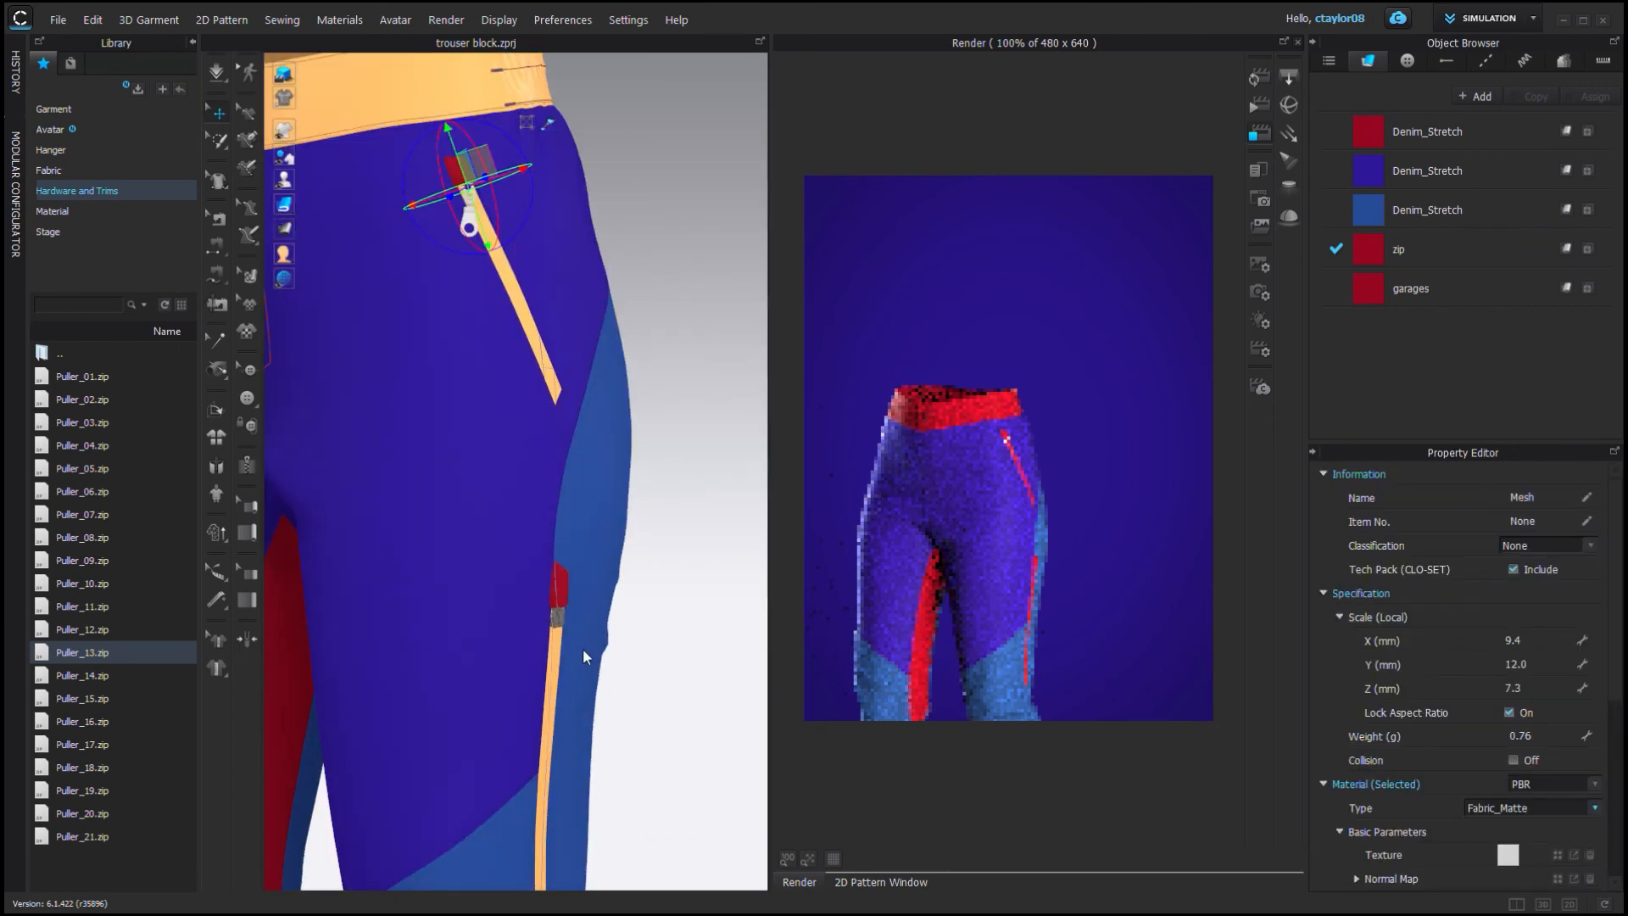
Add a slider and puller to the side leg zip and adjust its position.
{"action": "scroll", "coordinate": [583, 648], "scroll_direction": "up", "scroll_amount": 3}
{"action": "scroll", "coordinate": [583, 616], "scroll_direction": "up", "scroll_amount": 3}
{"action": "middle_click_drag", "start_coordinate": [376, 497], "coordinate": [656, 611]}
{"action": "scroll", "coordinate": [659, 498], "scroll_direction": "down", "scroll_amount": 5}
{"action": "left_click", "coordinate": [454, 177]}
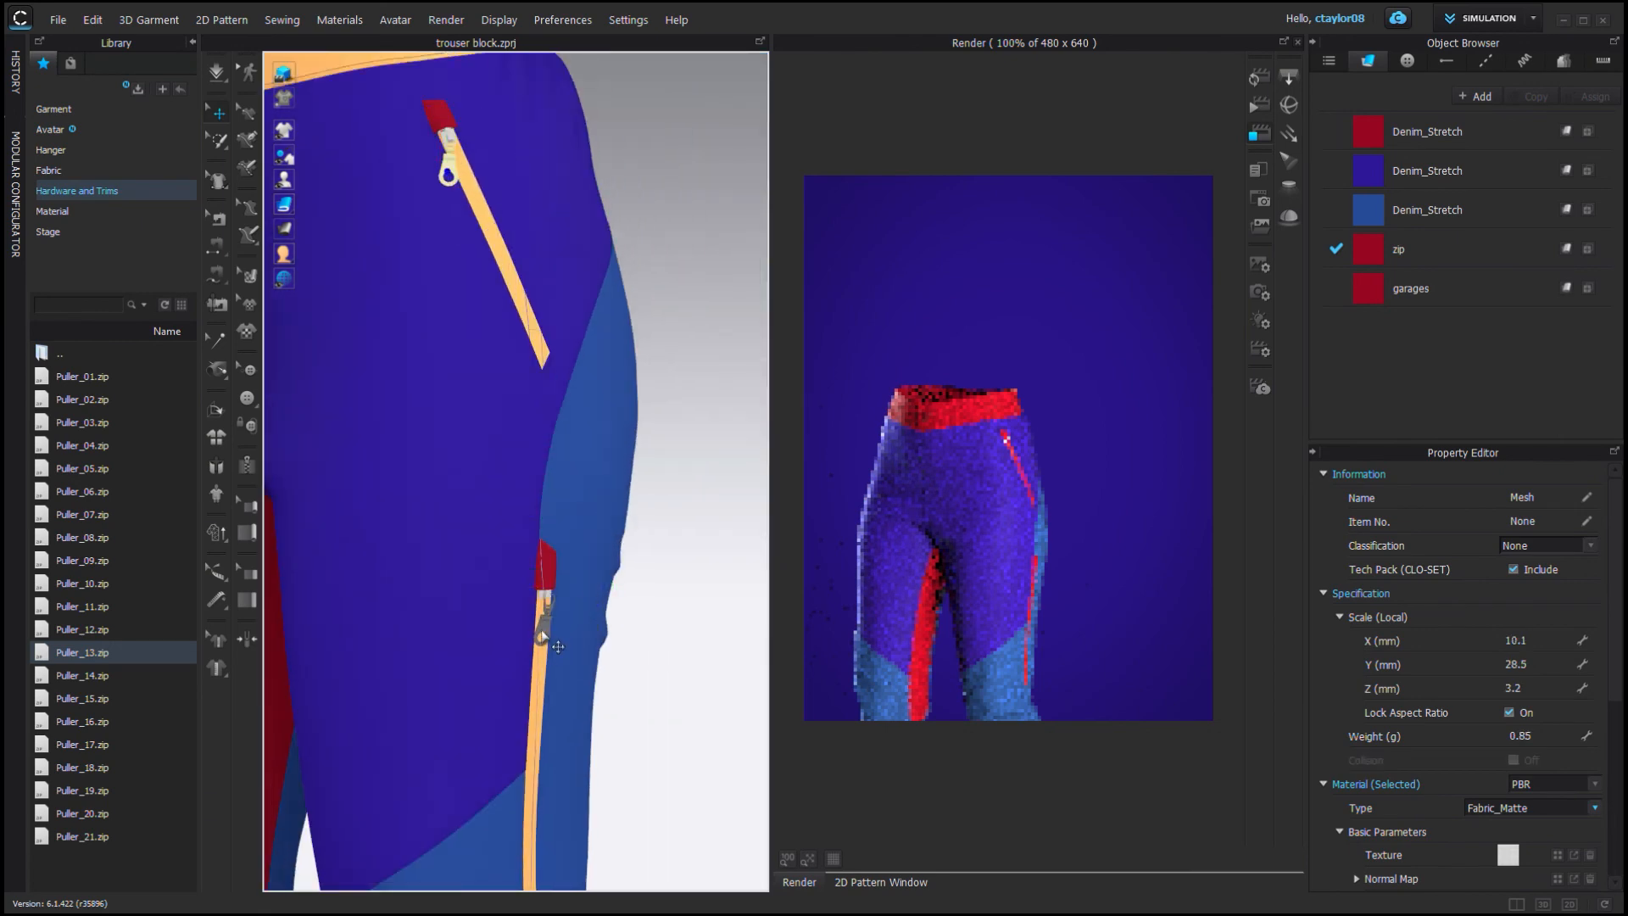
{"action": "left_click", "coordinate": [557, 647]}
{"action": "scroll", "coordinate": [558, 647], "scroll_direction": "up", "scroll_amount": 5}
{"action": "left_click_drag", "start_coordinate": [533, 773], "coordinate": [540, 775]}
{"action": "scroll", "coordinate": [647, 745], "scroll_direction": "down", "scroll_amount": 5}
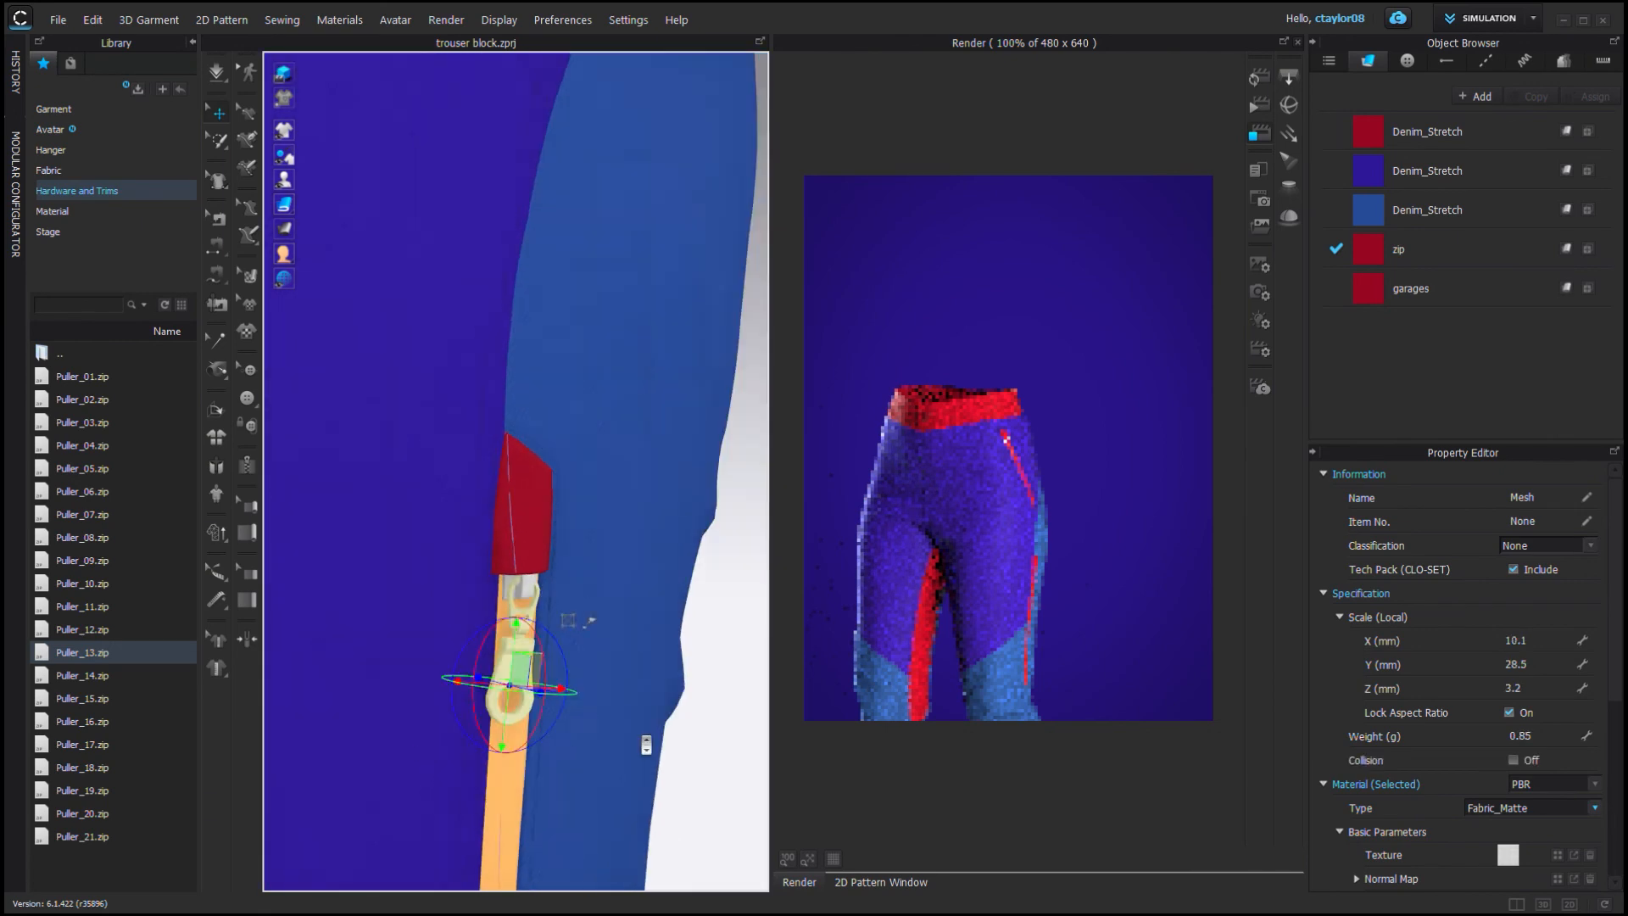
{"action": "left_click", "coordinate": [646, 675]}
{"action": "scroll", "coordinate": [646, 675], "scroll_direction": "down", "scroll_amount": 4}
{"action": "middle_click_drag", "start_coordinate": [646, 675], "coordinate": [573, 487]}
{"action": "right_click_drag", "start_coordinate": [559, 500], "coordinate": [517, 483]}
{"action": "scroll", "coordinate": [517, 479], "scroll_direction": "up", "scroll_amount": 6}
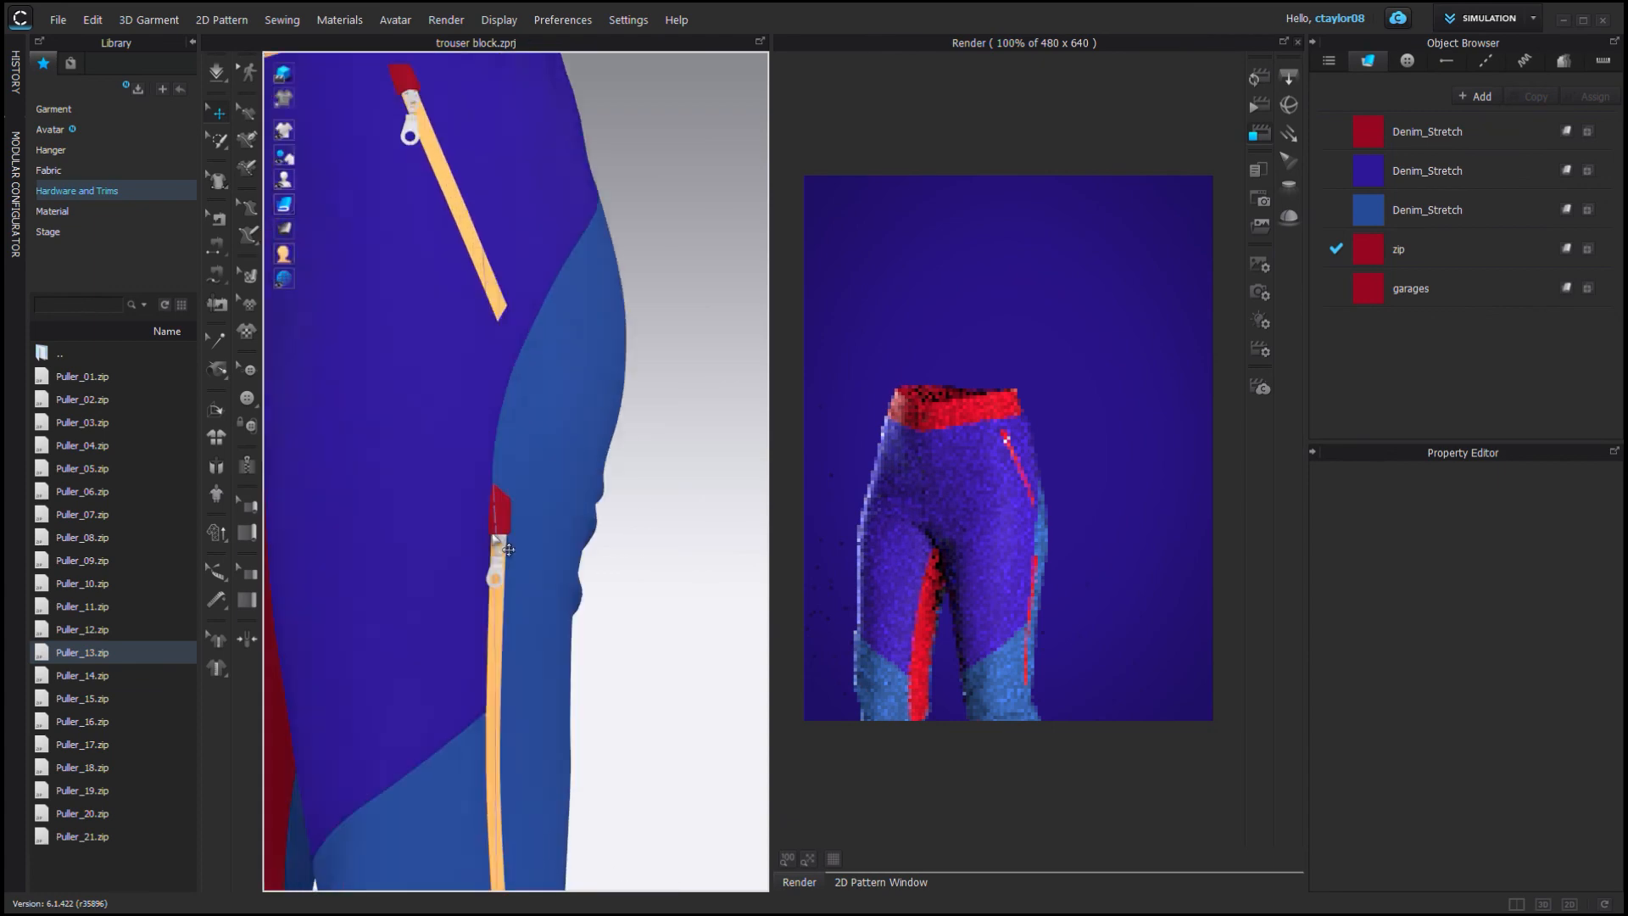
Reposition the pocket zip puller just below the top stop.
{"action": "left_click", "coordinate": [463, 708]}
{"action": "right_click_drag", "start_coordinate": [464, 623], "coordinate": [509, 599]}
{"action": "middle_click_drag", "start_coordinate": [508, 599], "coordinate": [460, 647]}
{"action": "left_click_drag", "start_coordinate": [613, 707], "coordinate": [644, 708]}
{"action": "scroll", "coordinate": [672, 709], "scroll_direction": "down", "scroll_amount": 3}
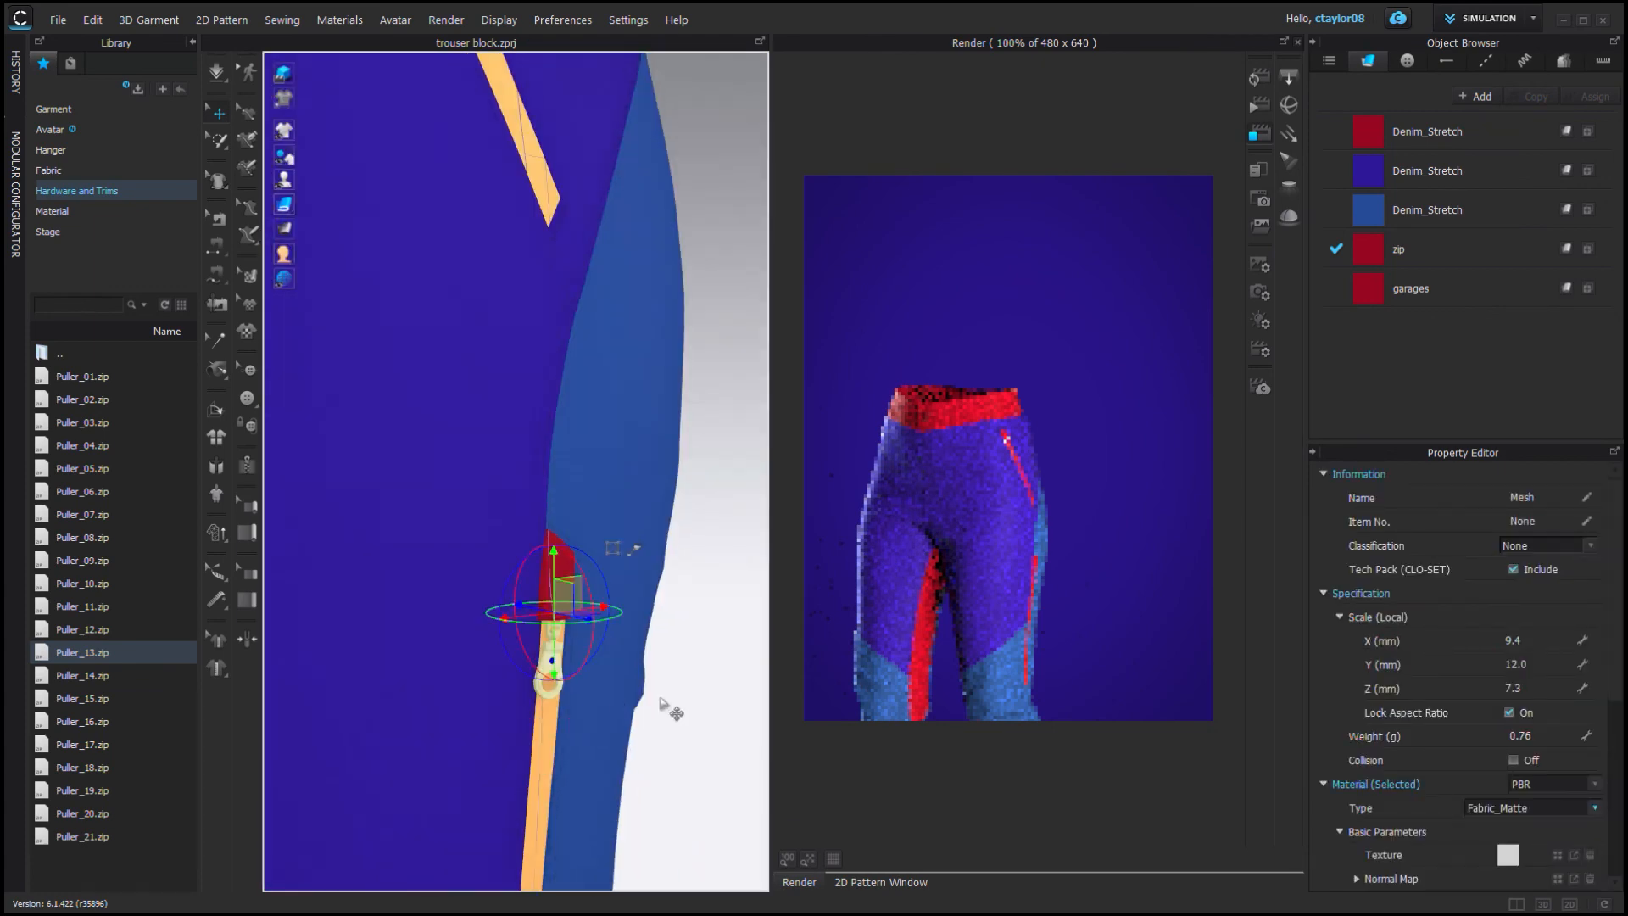
{"action": "right_click_drag", "start_coordinate": [672, 709], "coordinate": [717, 721]}
{"action": "scroll", "coordinate": [475, 474], "scroll_direction": "up", "scroll_amount": 3}
{"action": "left_click", "coordinate": [458, 475]}
{"action": "scroll", "coordinate": [509, 508], "scroll_direction": "up", "scroll_amount": 3}
{"action": "left_click", "coordinate": [576, 585]}
{"action": "left_click_drag", "start_coordinate": [587, 628], "coordinate": [550, 552]}
{"action": "left_click", "coordinate": [631, 577]}
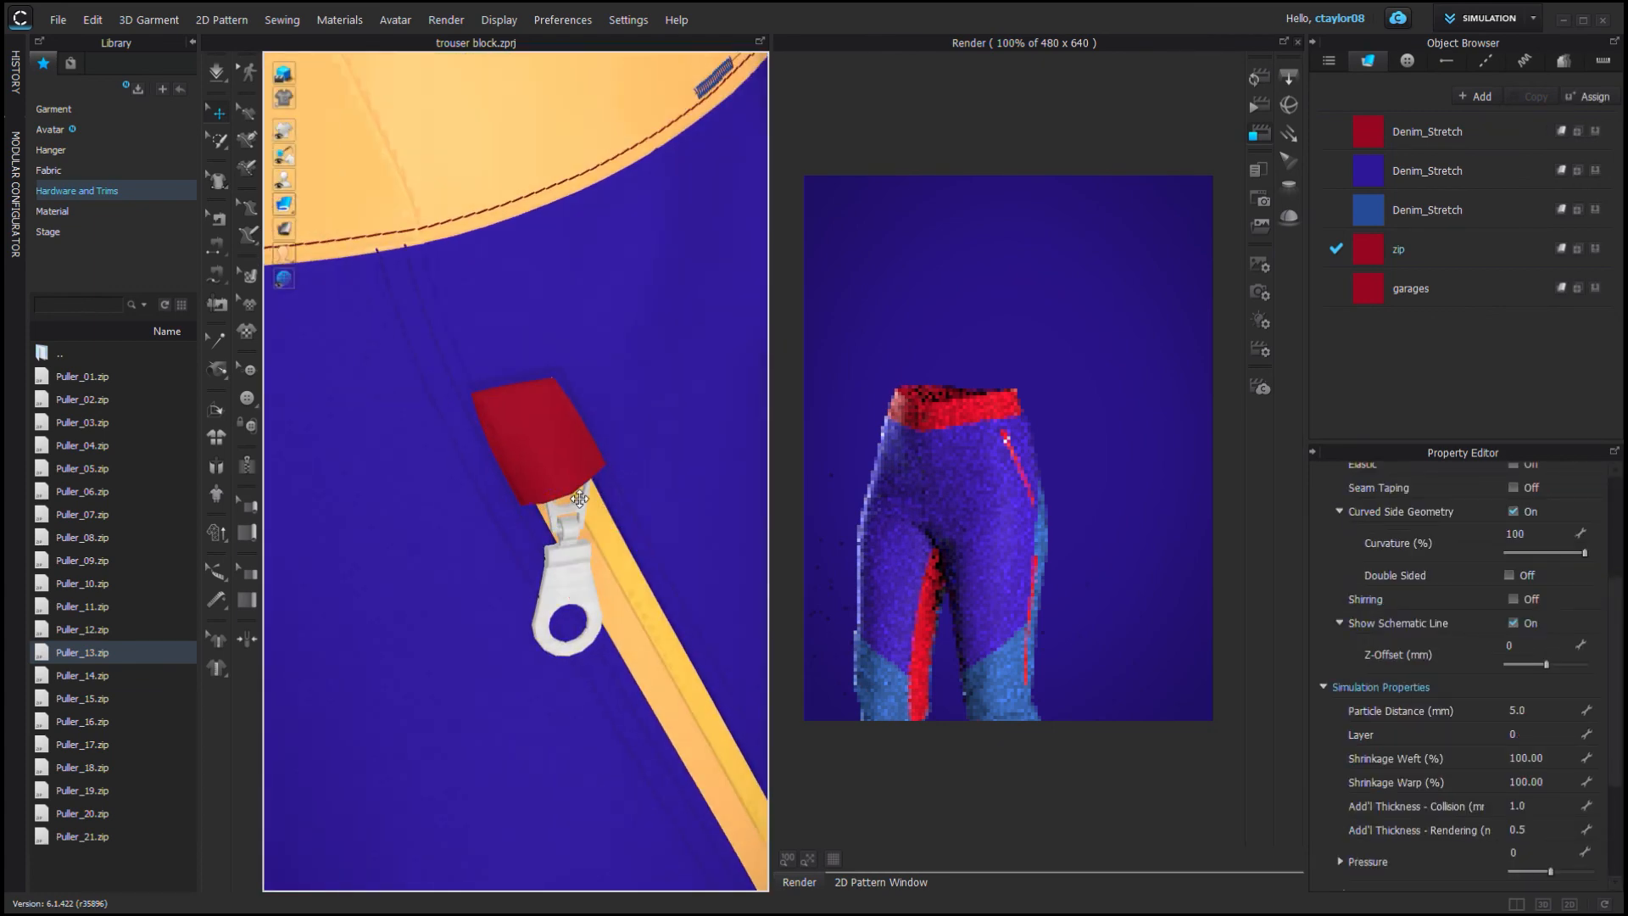
Switch to Colorway mode and review Colorway_A's colors and fabrics.
{"action": "scroll", "coordinate": [654, 530], "scroll_direction": "down", "scroll_amount": 5}
{"action": "left_click", "coordinate": [654, 529]}
{"action": "scroll", "coordinate": [649, 543], "scroll_direction": "down", "scroll_amount": 3}
{"action": "scroll", "coordinate": [609, 656], "scroll_direction": "up", "scroll_amount": 3}
{"action": "middle_click_drag", "start_coordinate": [606, 422], "coordinate": [622, 316]}
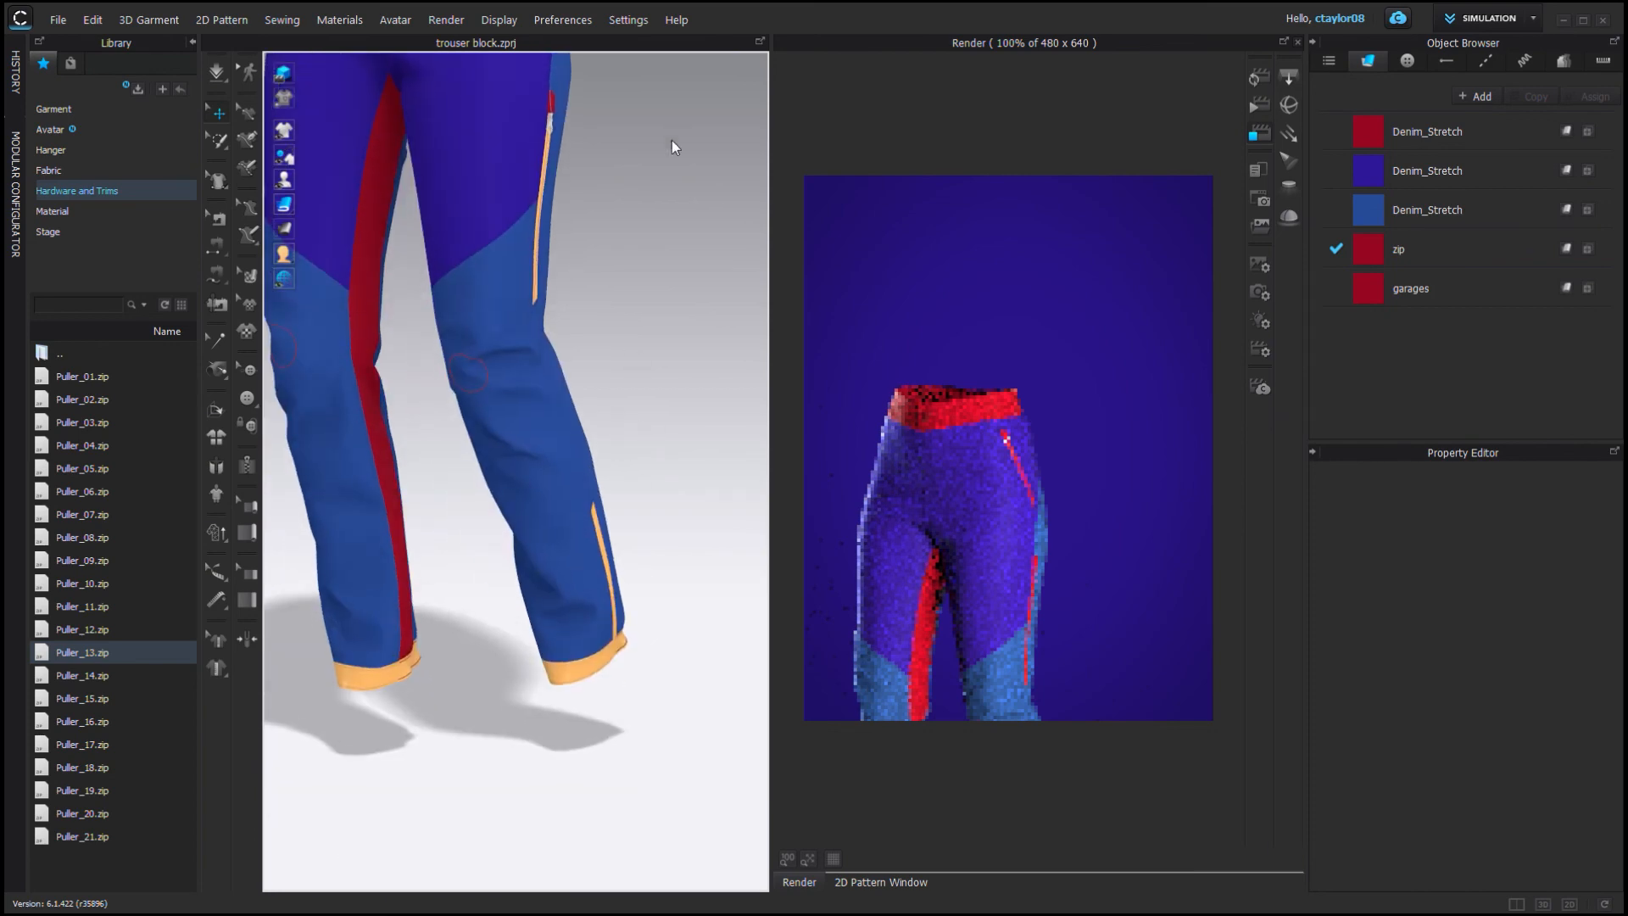
{"action": "scroll", "coordinate": [672, 140], "scroll_direction": "down", "scroll_amount": 3}
{"action": "middle_click_drag", "start_coordinate": [672, 140], "coordinate": [672, 386]}
{"action": "left_click", "coordinate": [1532, 18]}
{"action": "left_click", "coordinate": [1489, 108]}
{"action": "left_click", "coordinate": [650, 484]}
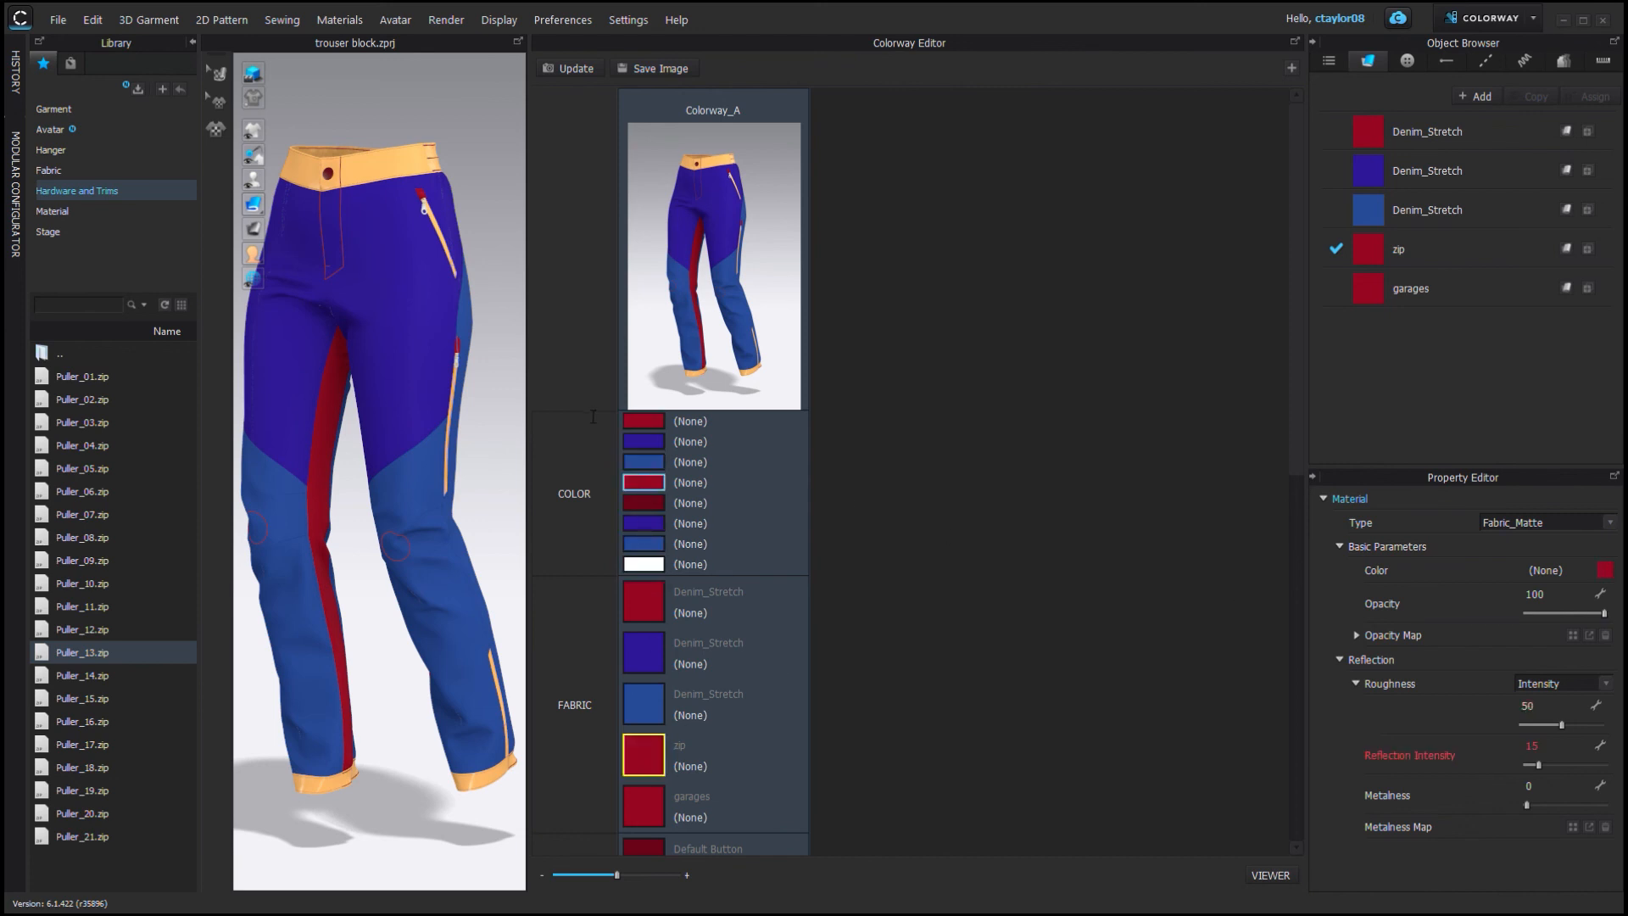
{"action": "left_click", "coordinate": [761, 651]}
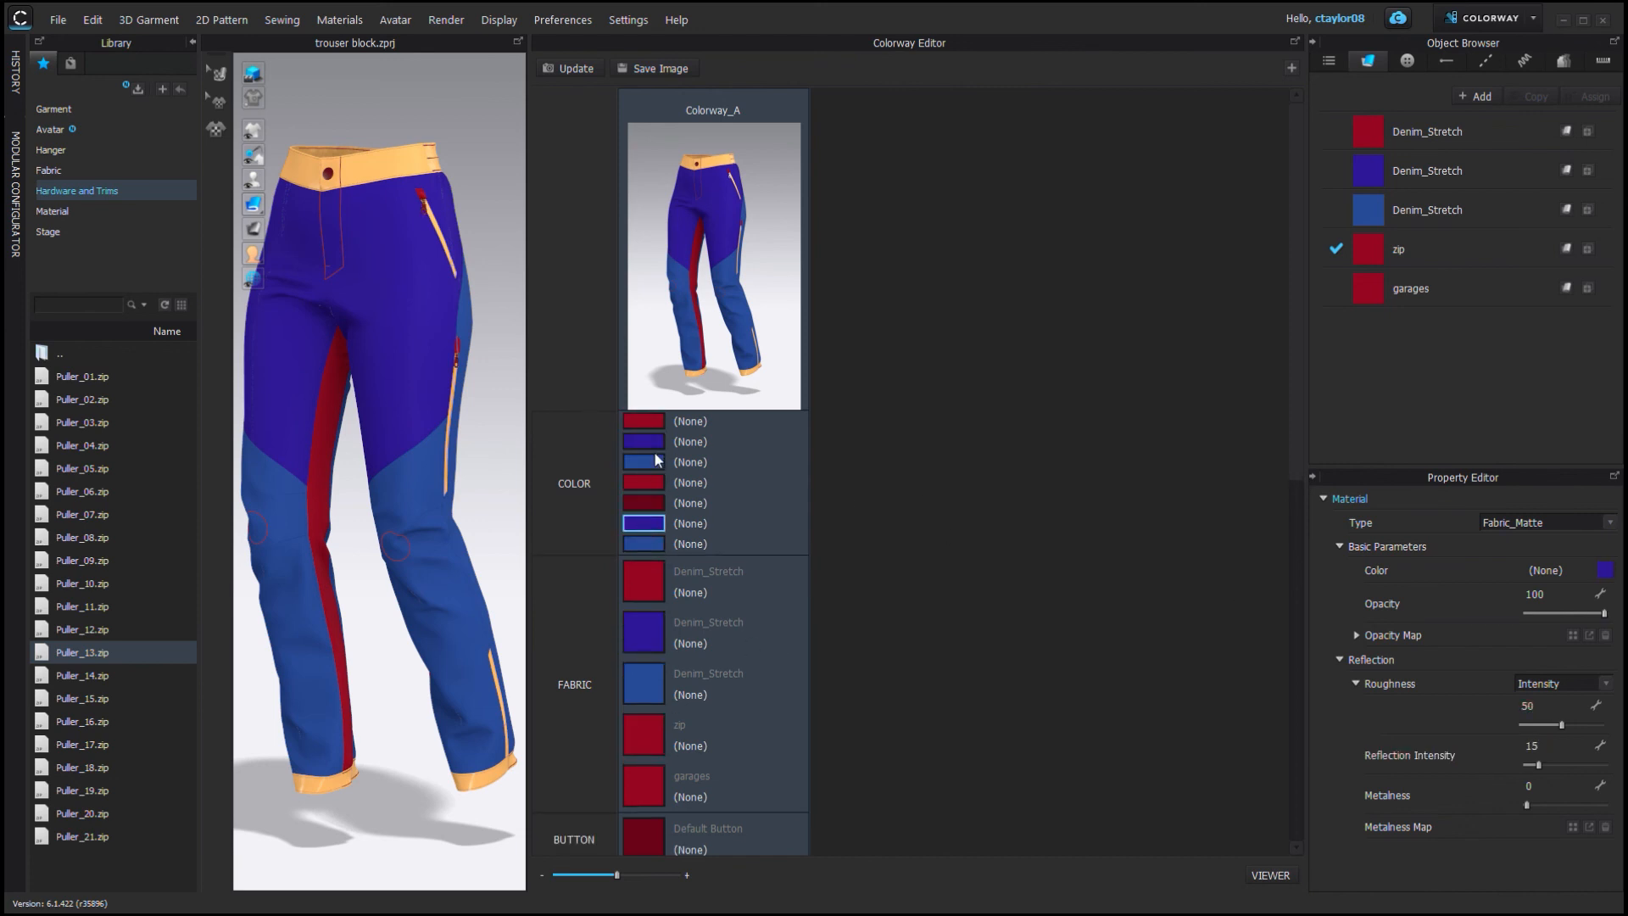
{"action": "scroll", "coordinate": [723, 541], "scroll_direction": "down", "scroll_amount": 10}
{"action": "scroll", "coordinate": [723, 541], "scroll_direction": "up", "scroll_amount": 10}
{"action": "left_click", "coordinate": [599, 189]}
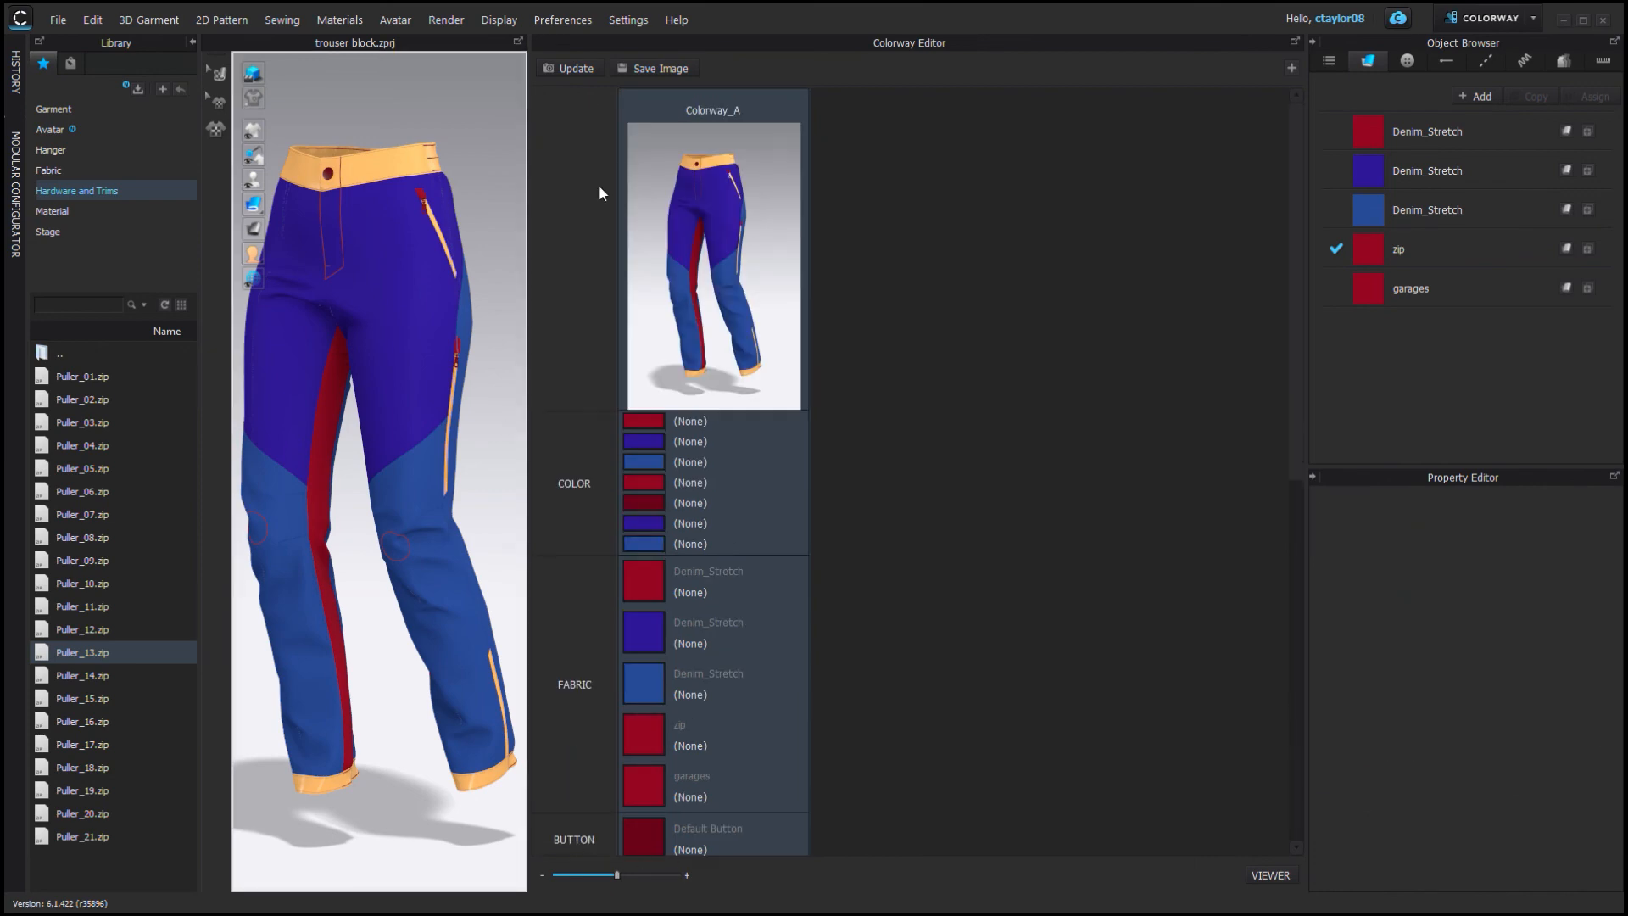
Render the pants and return to the Colorway Editor.
{"action": "left_click", "coordinate": [446, 20]}
{"action": "left_click", "coordinate": [466, 44]}
{"action": "left_click", "coordinate": [1263, 80]}
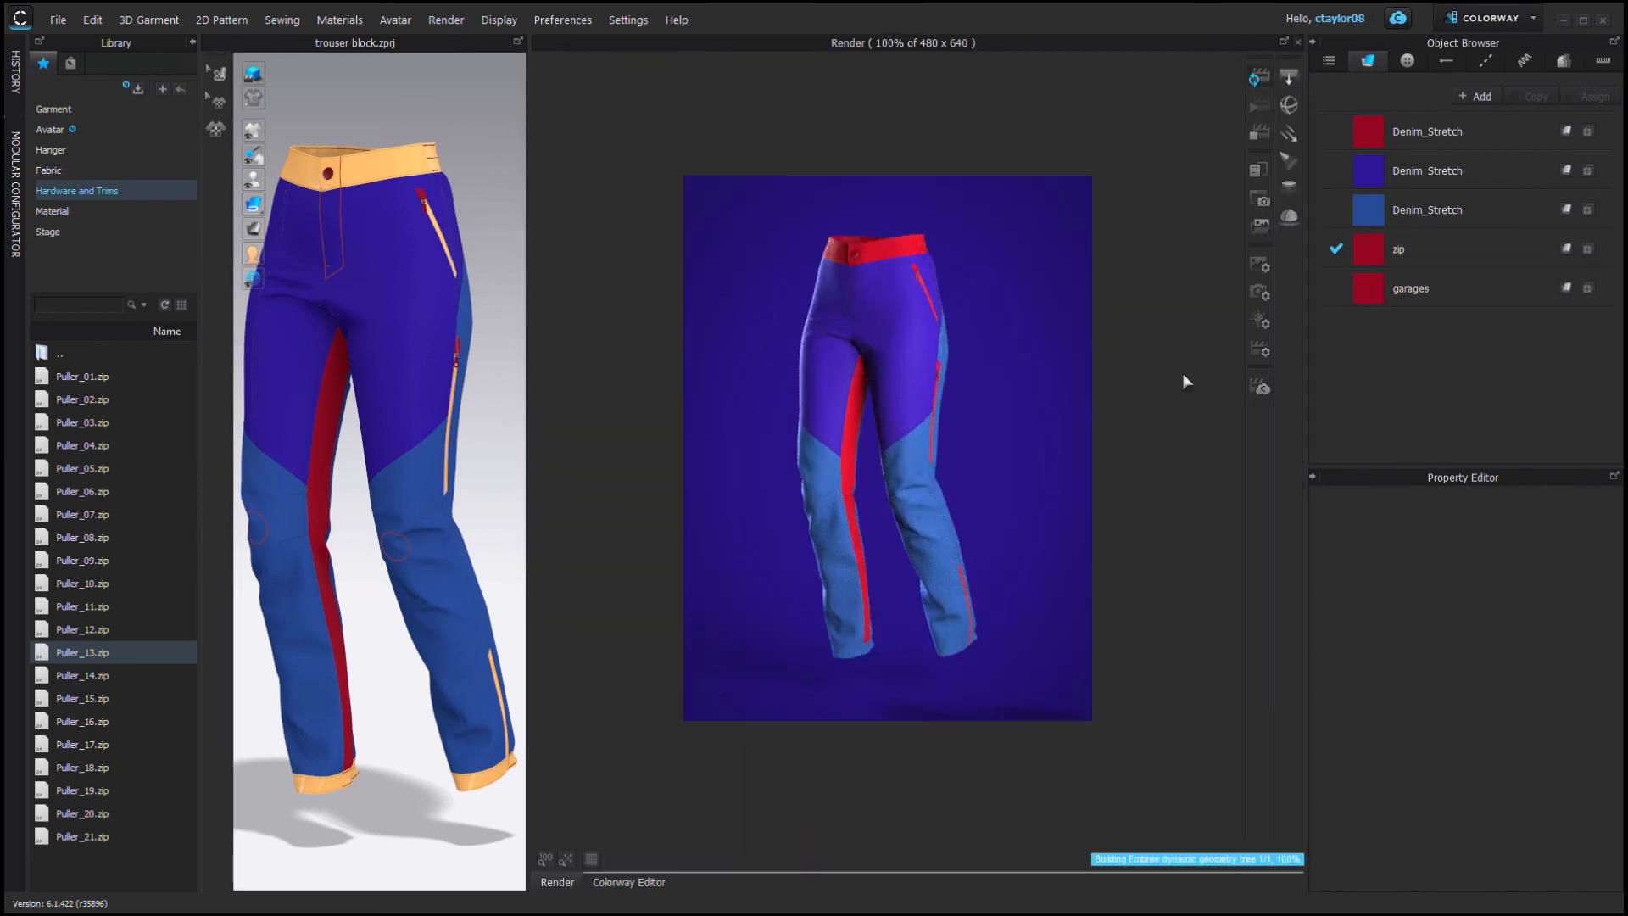
{"action": "left_click", "coordinate": [649, 883]}
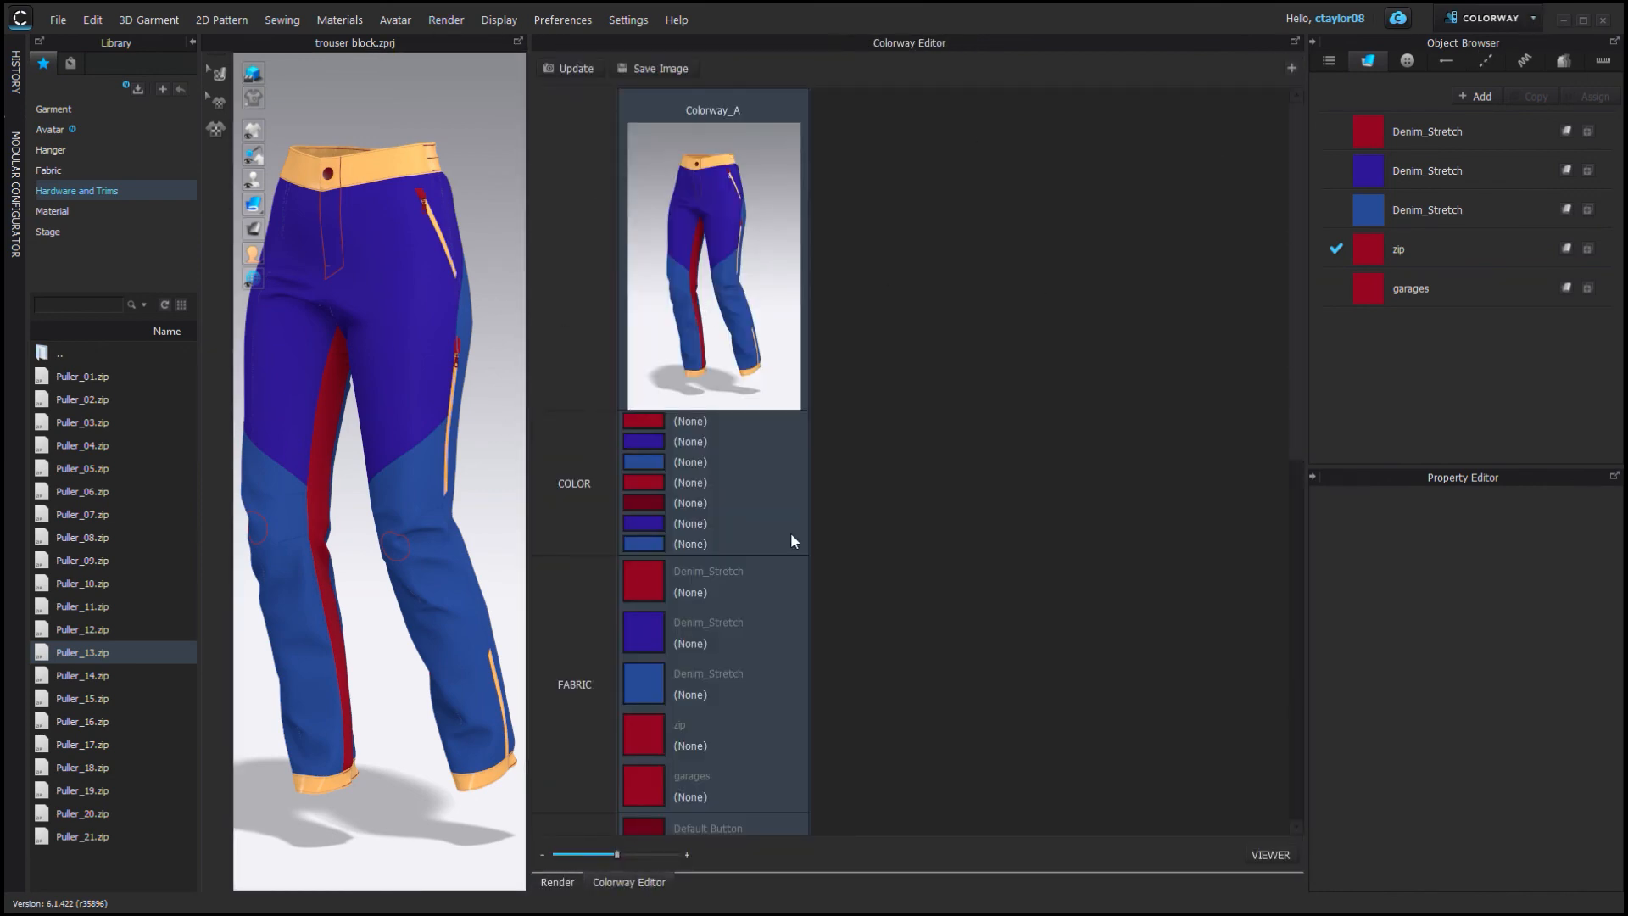
Return to Simulation mode, copy the pocket zip puller and paste it onto the opposite front pocket zip.
{"action": "left_click", "coordinate": [1490, 18]}
{"action": "left_click", "coordinate": [1490, 43]}
{"action": "scroll", "coordinate": [1187, 394], "scroll_direction": "up", "scroll_amount": 3}
{"action": "left_click_drag", "start_coordinate": [824, 517], "coordinate": [1004, 682]}
{"action": "left_click_drag", "start_coordinate": [943, 606], "coordinate": [938, 365]}
{"action": "left_click", "coordinate": [901, 379]}
{"action": "scroll", "coordinate": [847, 279], "scroll_direction": "up", "scroll_amount": 6}
{"action": "left_click_drag", "start_coordinate": [877, 424], "coordinate": [1089, 402]}
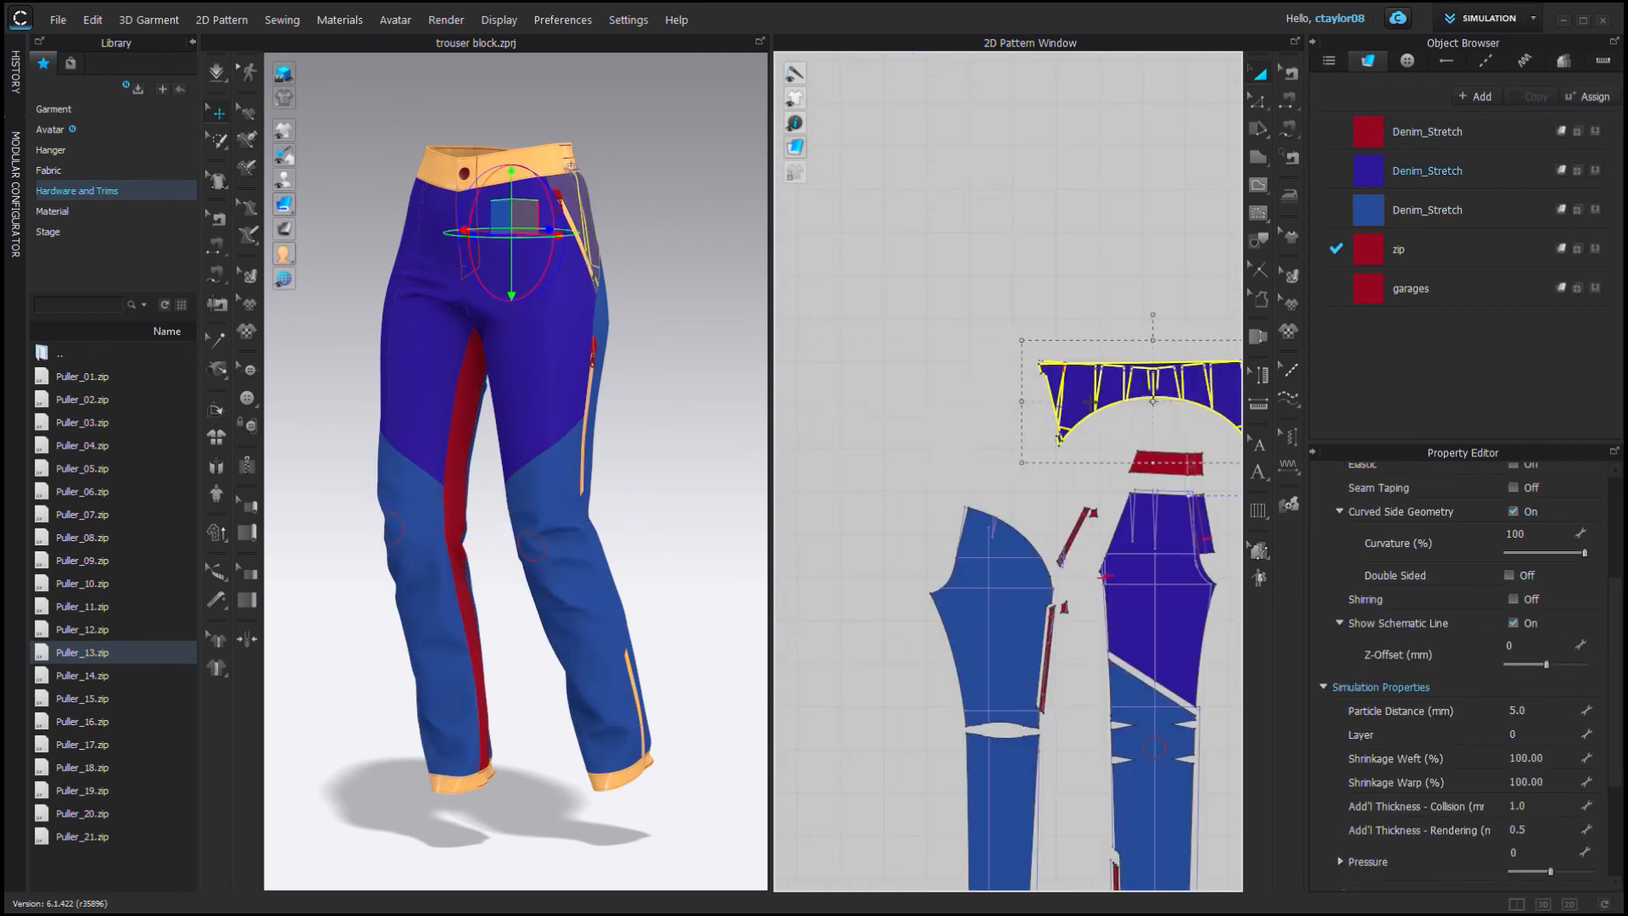
{"action": "scroll", "coordinate": [940, 245], "scroll_direction": "down", "scroll_amount": 5}
{"action": "left_click", "coordinate": [940, 245]}
{"action": "mouse_move", "coordinate": [526, 373]}
{"action": "right_mouse_down"}
{"action": "mouse_move", "coordinate": [701, 364]}
{"action": "mouse_move", "coordinate": [525, 373]}
{"action": "right_mouse_up"}
{"action": "scroll", "coordinate": [653, 534], "scroll_direction": "up", "scroll_amount": 10}
{"action": "left_click", "coordinate": [494, 423]}
{"action": "scroll", "coordinate": [495, 424], "scroll_direction": "down", "scroll_amount": 5}
{"action": "right_click_drag", "start_coordinate": [440, 509], "coordinate": [737, 551]}
{"action": "scroll", "coordinate": [646, 562], "scroll_direction": "up", "scroll_amount": 8}
{"action": "left_click", "coordinate": [466, 649]}
{"action": "key", "text": "ctrl+c"}
{"action": "scroll", "coordinate": [472, 653], "scroll_direction": "down", "scroll_amount": 7}
{"action": "right_click_drag", "start_coordinate": [559, 573], "coordinate": [498, 567]}
{"action": "scroll", "coordinate": [489, 407], "scroll_direction": "up", "scroll_amount": 5}
{"action": "key", "text": "ctrl+v"}
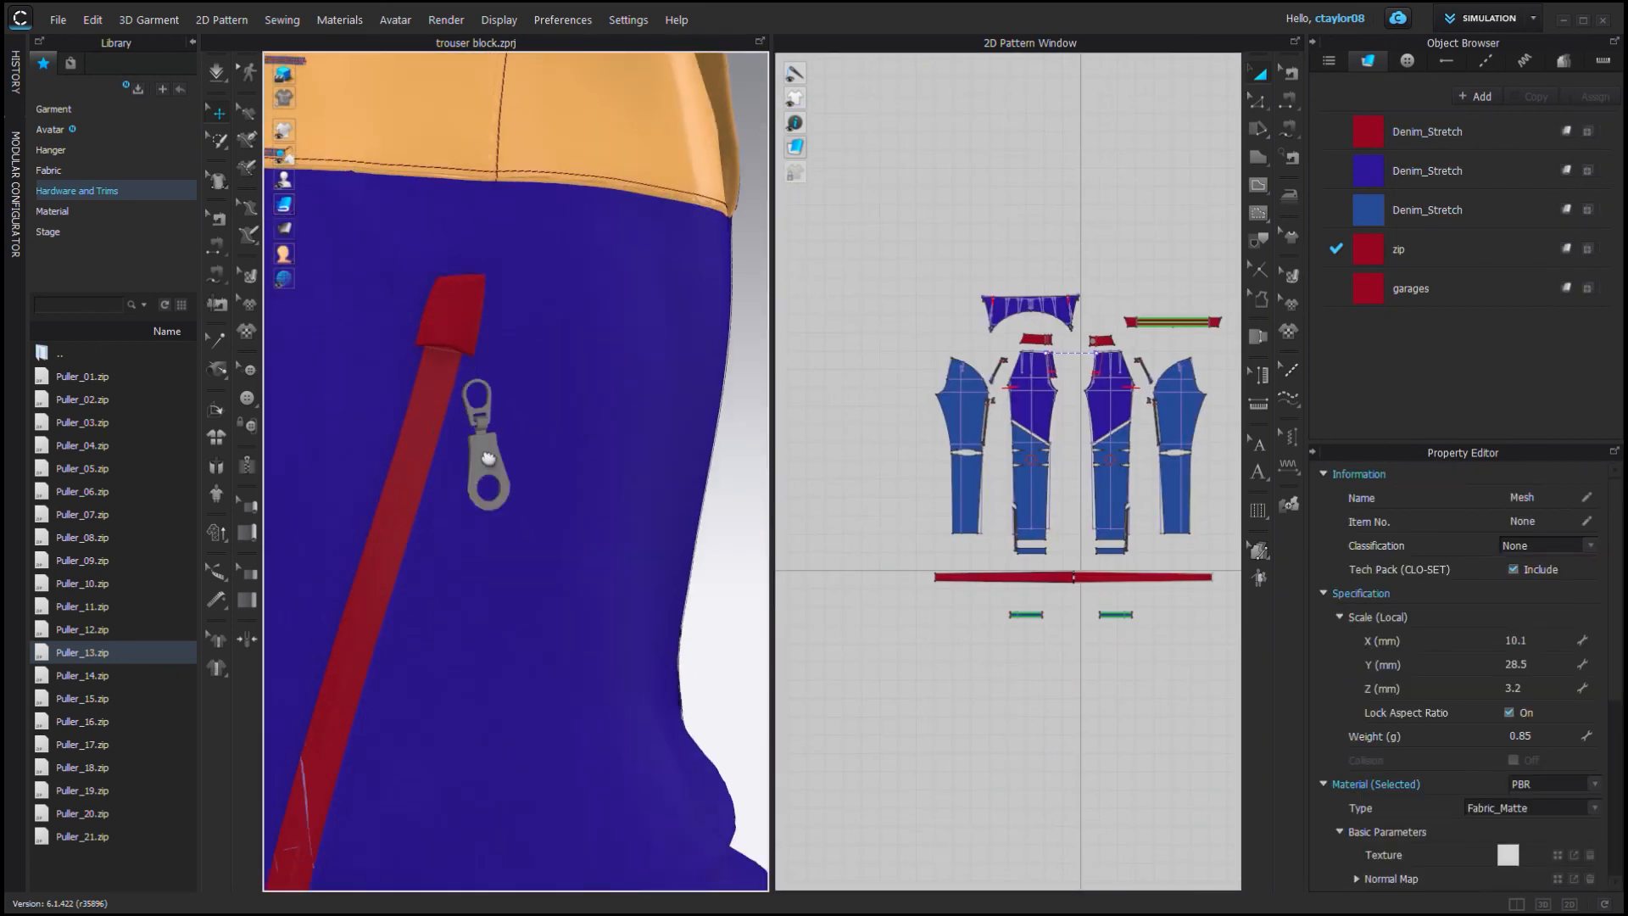
Position the pasted puller on the opposite pocket zip below its top stop.
{"action": "left_click", "coordinate": [431, 418]}
{"action": "scroll", "coordinate": [443, 476], "scroll_direction": "down", "scroll_amount": 3}
{"action": "left_click_drag", "start_coordinate": [443, 475], "coordinate": [417, 482]}
{"action": "right_click_drag", "start_coordinate": [508, 475], "coordinate": [576, 496]}
{"action": "left_click_drag", "start_coordinate": [378, 394], "coordinate": [408, 388]}
{"action": "left_click_drag", "start_coordinate": [417, 477], "coordinate": [369, 449]}
{"action": "scroll", "coordinate": [390, 458], "scroll_direction": "down", "scroll_amount": 8}
{"action": "left_click", "coordinate": [406, 475]}
{"action": "right_click_drag", "start_coordinate": [636, 457], "coordinate": [577, 425]}
{"action": "scroll", "coordinate": [475, 475], "scroll_direction": "up", "scroll_amount": 8}
{"action": "scroll", "coordinate": [470, 509], "scroll_direction": "up", "scroll_amount": 3}
{"action": "left_click", "coordinate": [469, 530]}
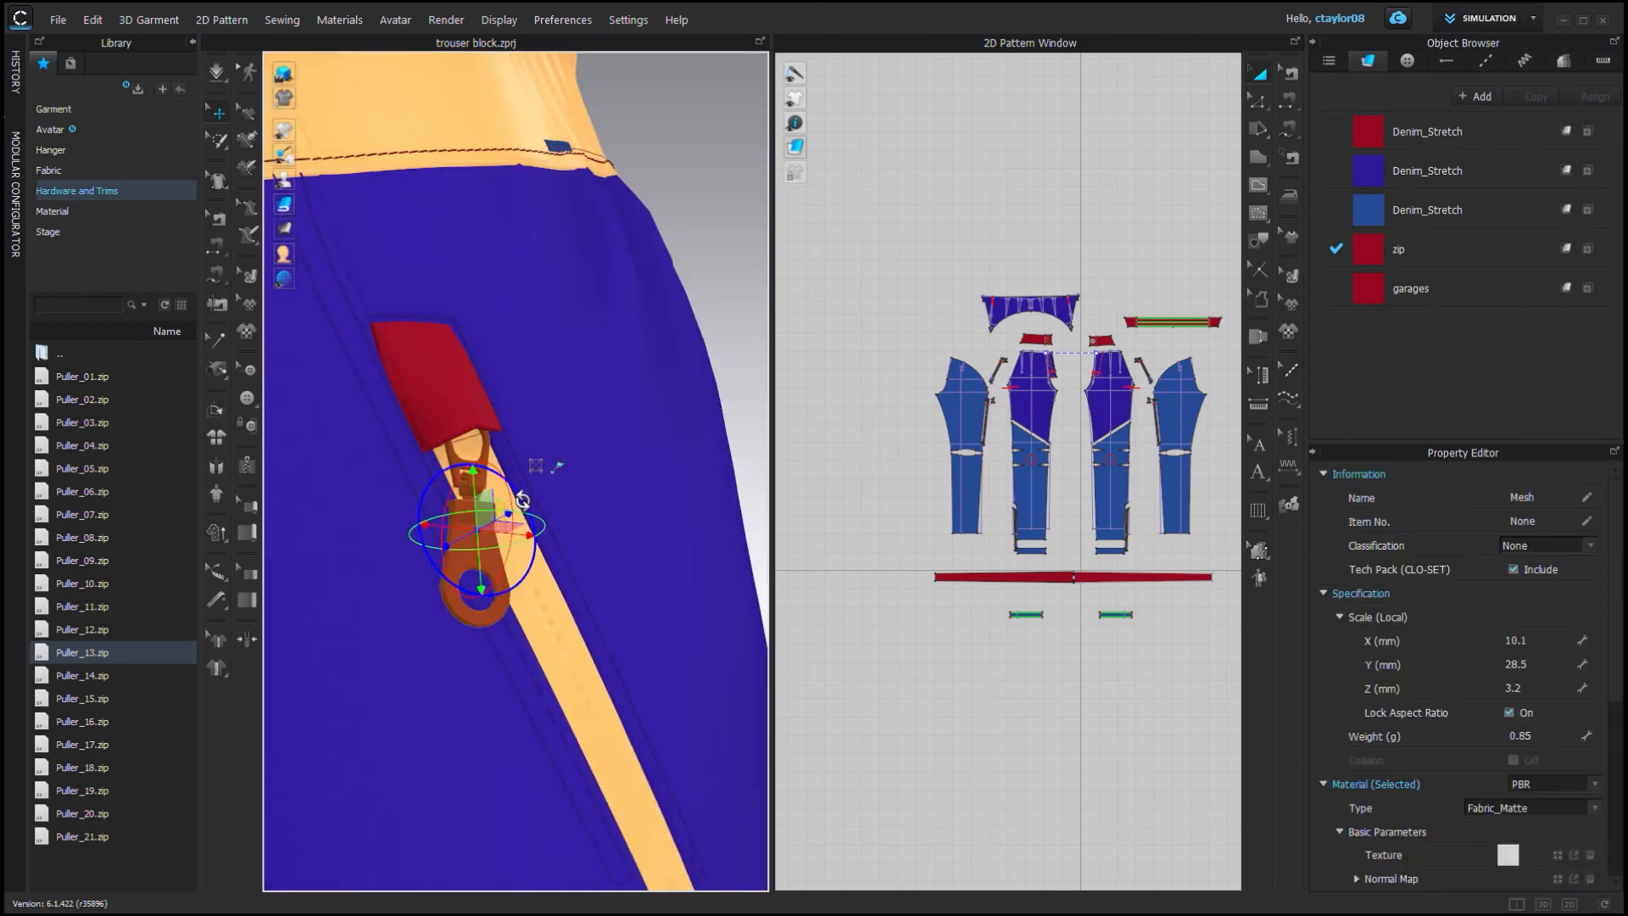
{"action": "right_click_drag", "start_coordinate": [509, 525], "coordinate": [517, 466]}
{"action": "scroll", "coordinate": [534, 475], "scroll_direction": "down", "scroll_amount": 8}
{"action": "left_click", "coordinate": [640, 492]}
{"action": "right_click_drag", "start_coordinate": [640, 492], "coordinate": [541, 498]}
{"action": "scroll", "coordinate": [541, 498], "scroll_direction": "up", "scroll_amount": 8}
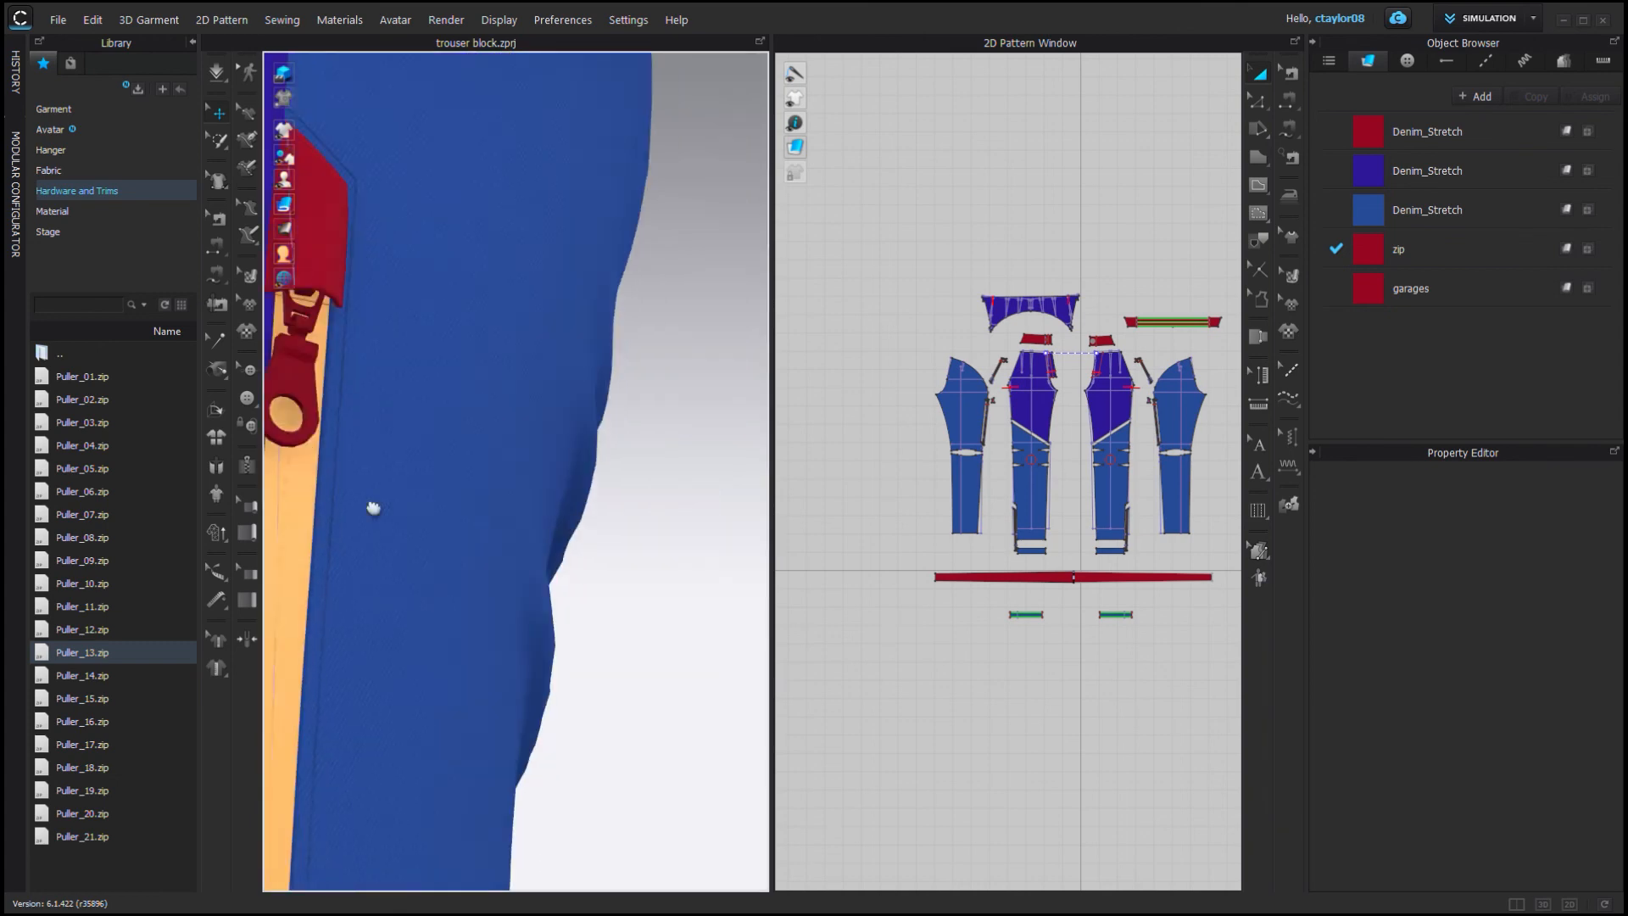
Adjust the puller on the other leg's side zip.
{"action": "middle_click_drag", "start_coordinate": [371, 508], "coordinate": [474, 729]}
{"action": "left_click", "coordinate": [426, 619]}
{"action": "left_click_drag", "start_coordinate": [441, 584], "coordinate": [437, 621]}
{"action": "mouse_move", "coordinate": [437, 620]}
{"action": "right_mouse_down"}
{"action": "mouse_move", "coordinate": [483, 629]}
{"action": "mouse_move", "coordinate": [445, 626]}
{"action": "right_mouse_up"}
{"action": "left_click_drag", "start_coordinate": [462, 628], "coordinate": [451, 572]}
{"action": "right_click_drag", "start_coordinate": [399, 593], "coordinate": [424, 600]}
{"action": "scroll", "coordinate": [603, 597], "scroll_direction": "down", "scroll_amount": 8}
{"action": "left_click", "coordinate": [608, 590]}
{"action": "right_click_drag", "start_coordinate": [608, 590], "coordinate": [679, 585]}
{"action": "scroll", "coordinate": [407, 475], "scroll_direction": "up", "scroll_amount": 8}
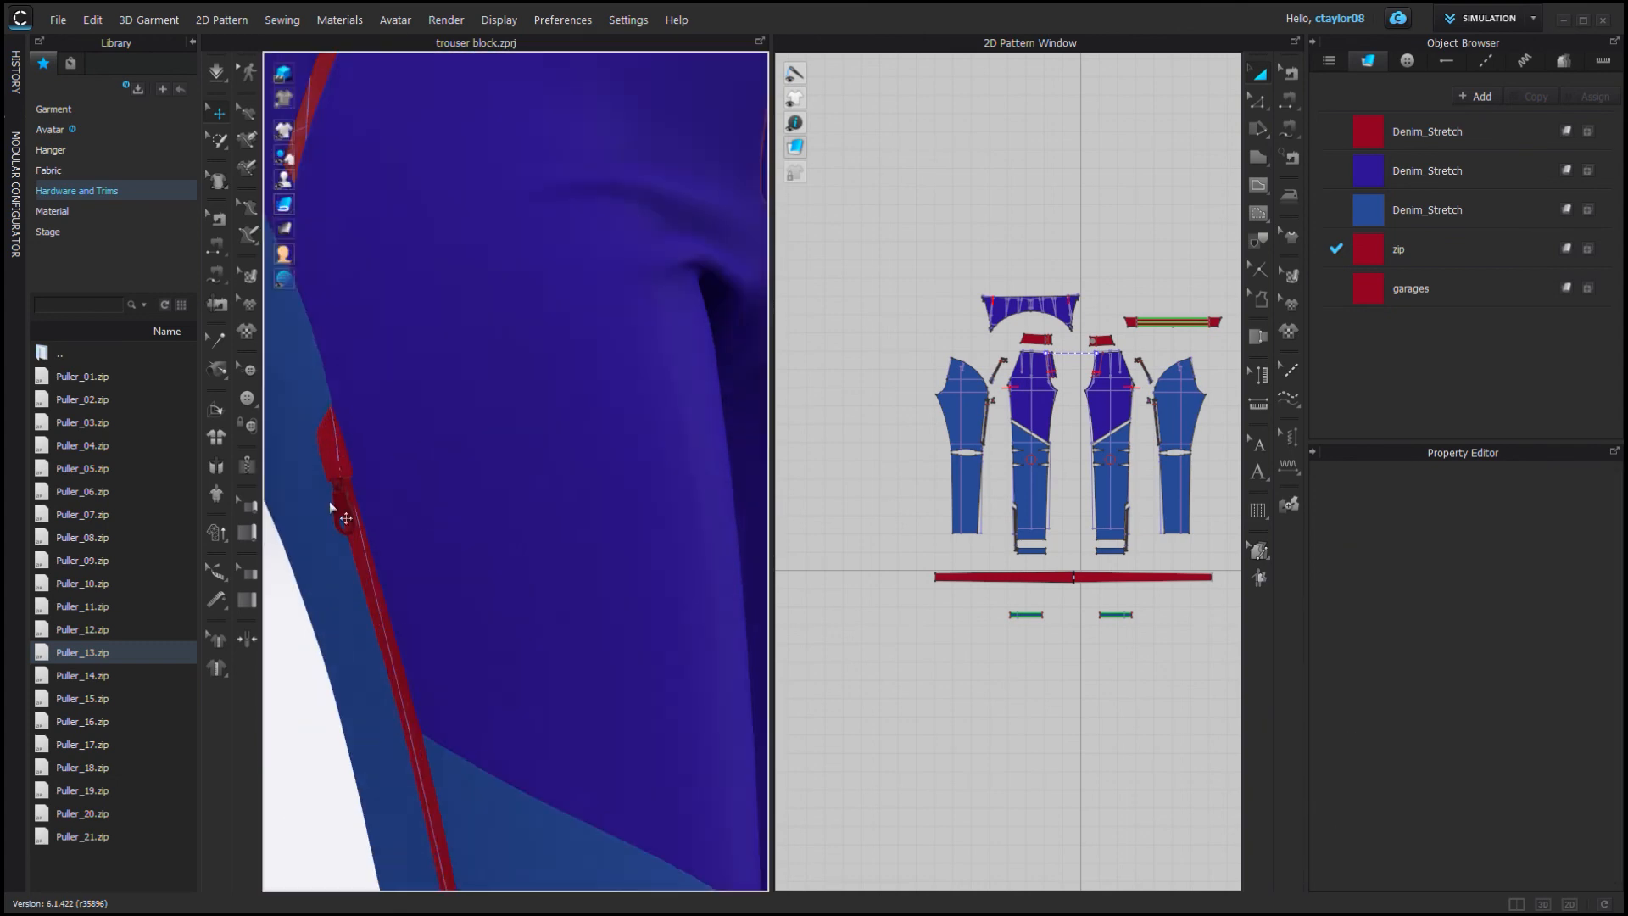
{"action": "left_click", "coordinate": [335, 504]}
{"action": "right_click_drag", "start_coordinate": [628, 440], "coordinate": [541, 431]}
{"action": "left_click", "coordinate": [360, 445]}
{"action": "right_click_drag", "start_coordinate": [347, 446], "coordinate": [474, 440]}
Select all pattern pieces and paste a duplicate of the whole garment beside the original.
{"action": "scroll", "coordinate": [370, 449], "scroll_direction": "down", "scroll_amount": 10}
{"action": "left_click", "coordinate": [871, 462]}
{"action": "key", "text": "ctrl+a"}
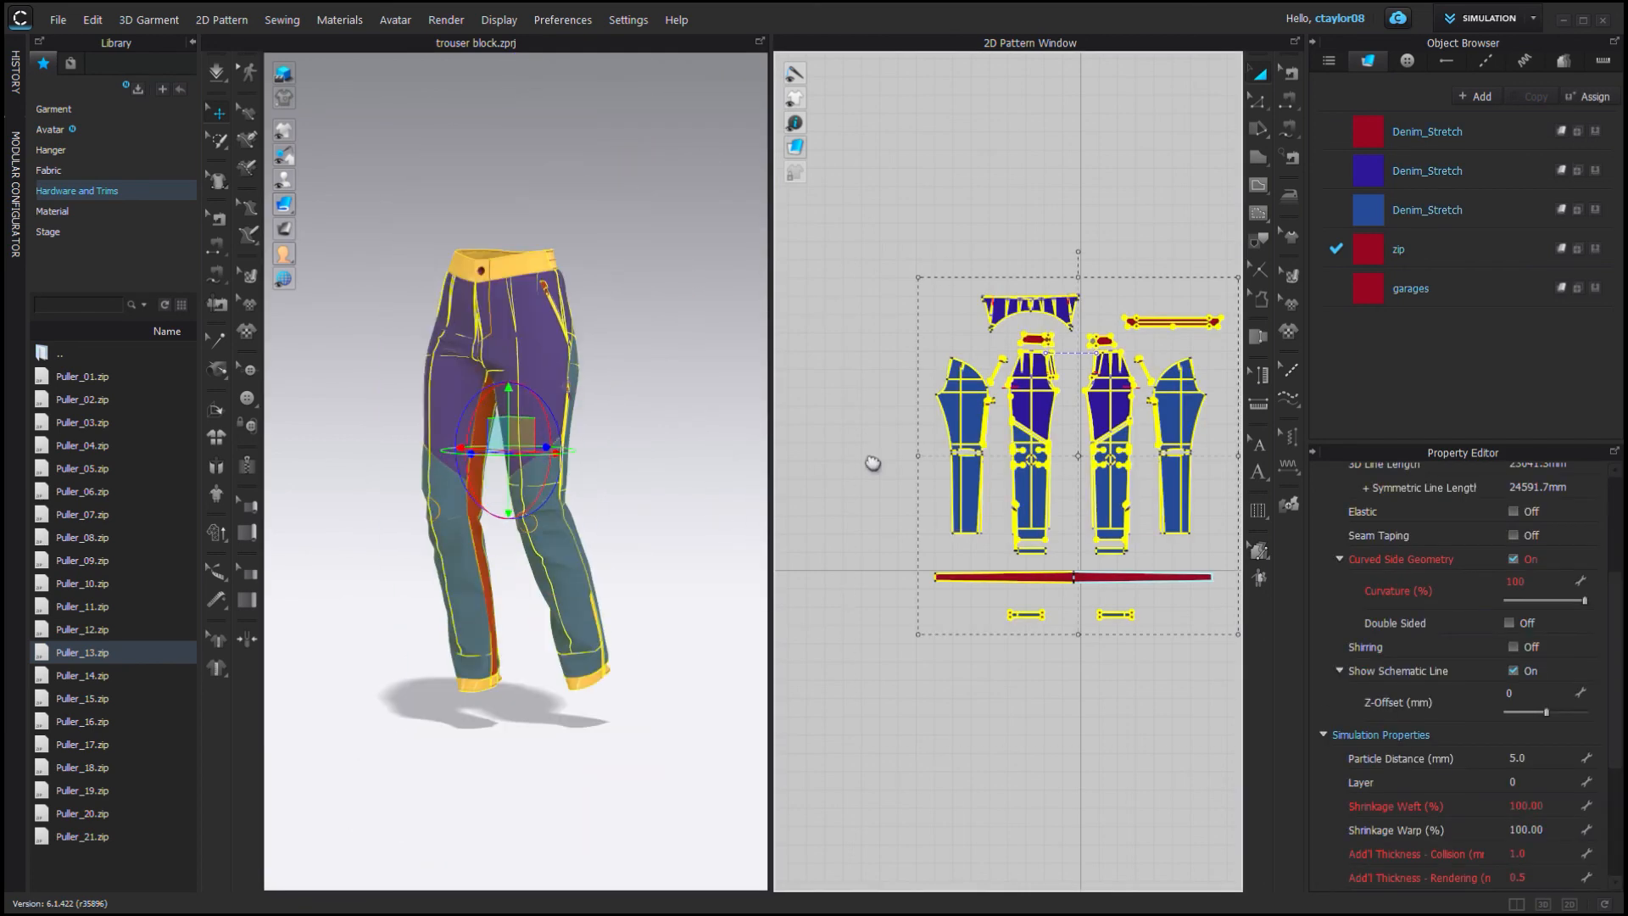
{"action": "scroll", "coordinate": [871, 462], "scroll_direction": "down", "scroll_amount": 4}
{"action": "middle_click_drag", "start_coordinate": [999, 318], "coordinate": [890, 345]}
{"action": "key", "text": "ctrl+f"}
{"action": "left_click_drag", "start_coordinate": [1080, 662], "coordinate": [1077, 657]}
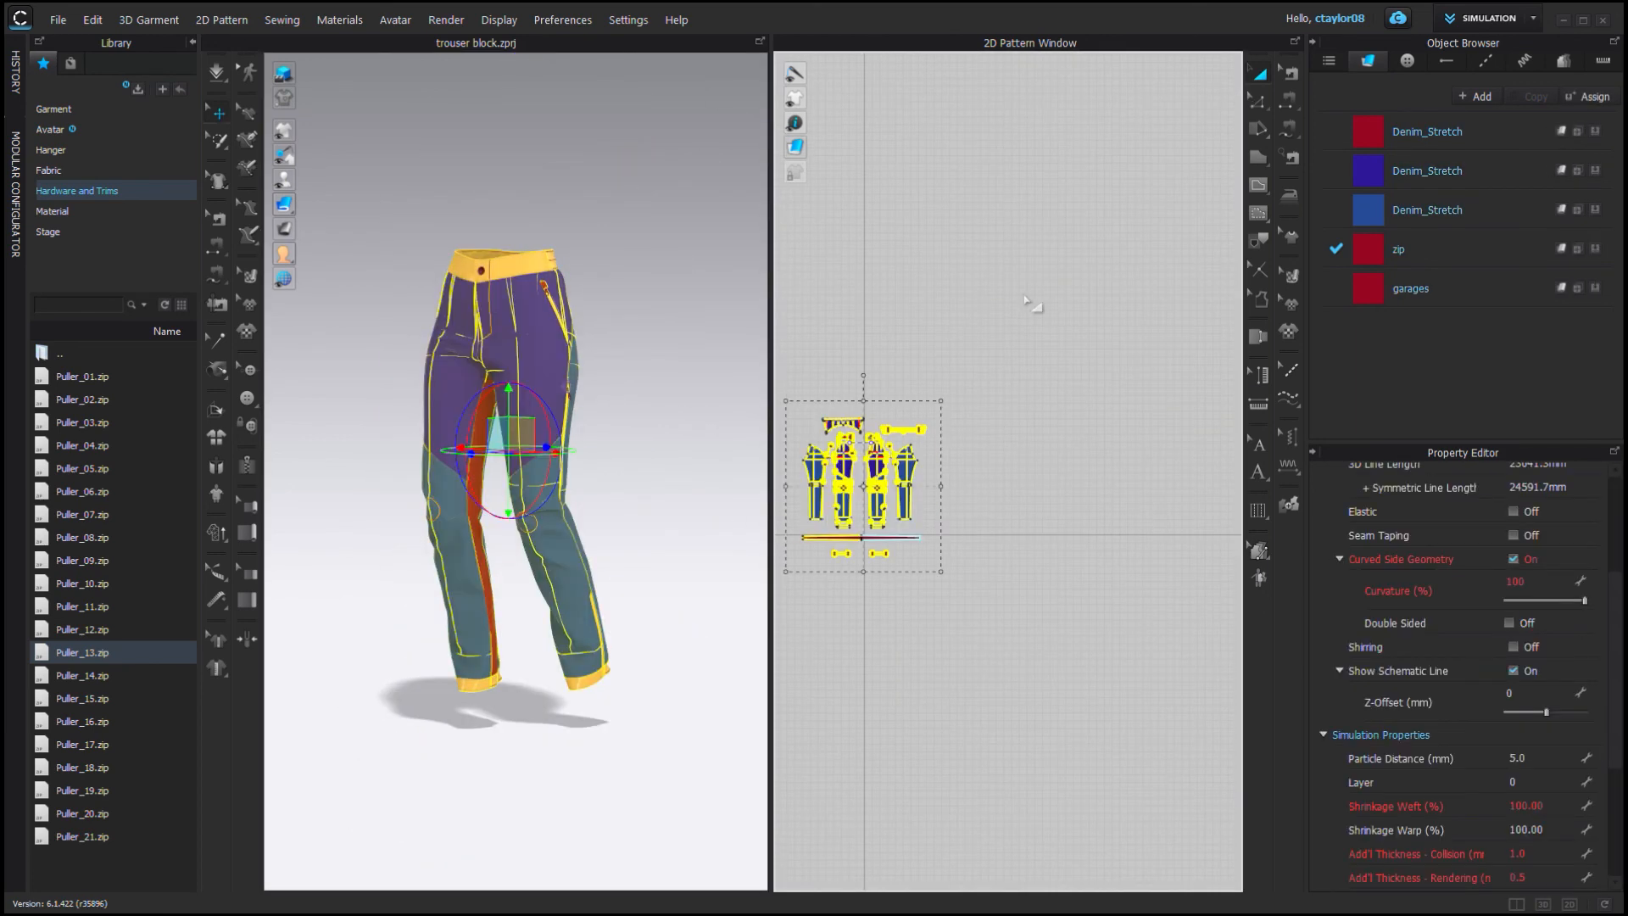
{"action": "left_click", "coordinate": [1063, 439]}
{"action": "key", "text": "ctrl+v"}
{"action": "left_click", "coordinate": [1025, 440], "text": "shift"}
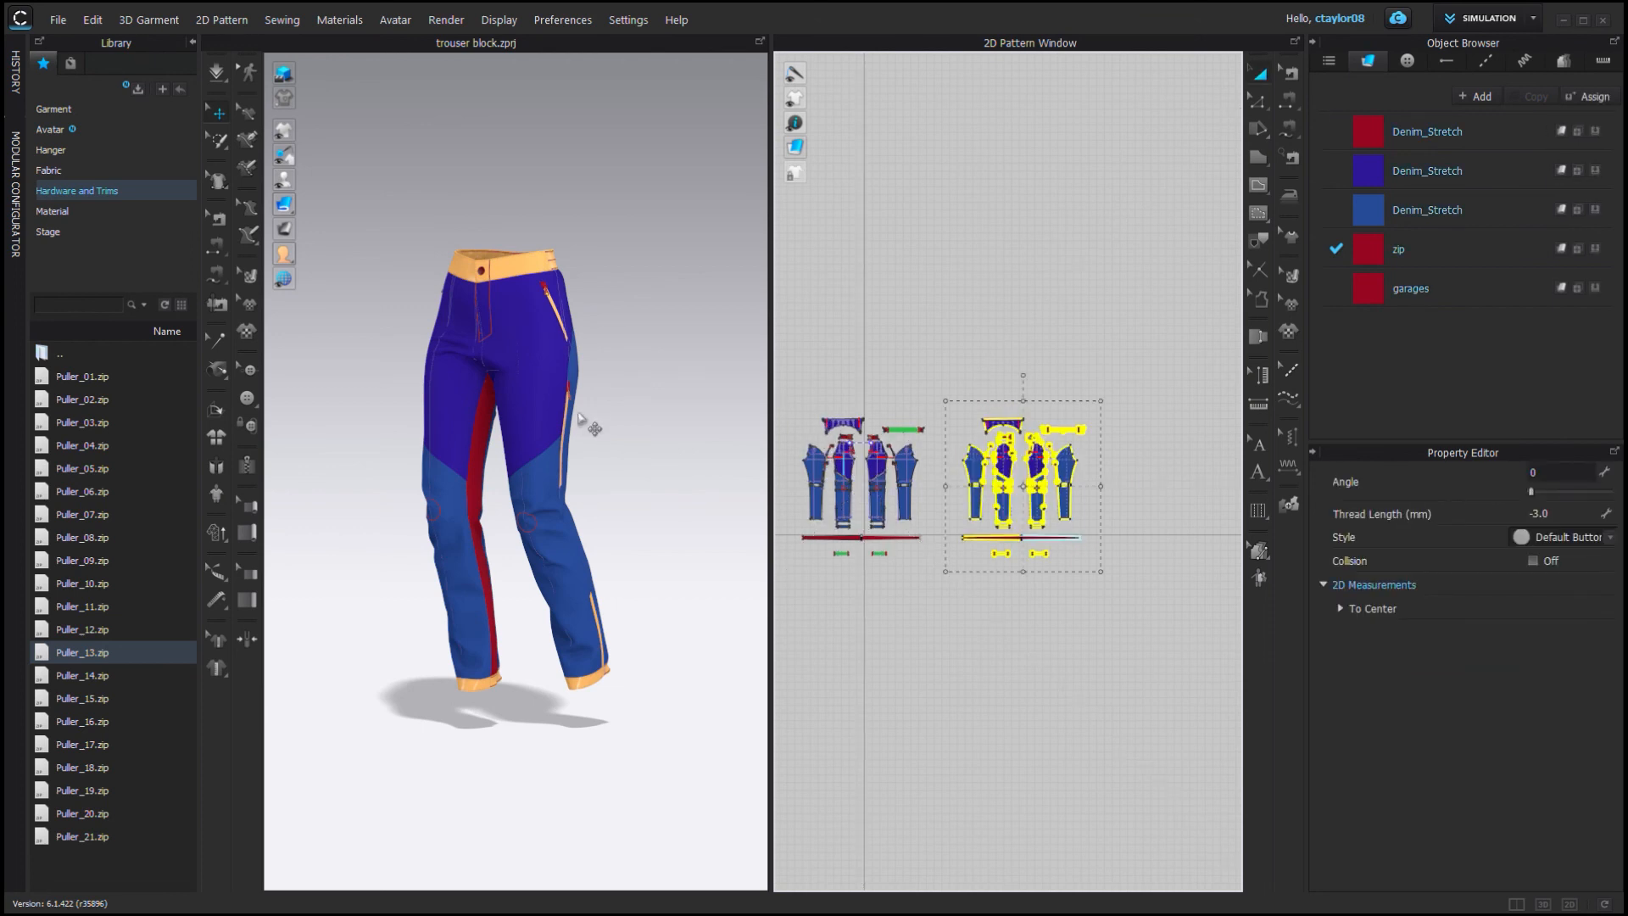
Select the duplicated garment's pieces and view both pairs of pants side by side.
{"action": "scroll", "coordinate": [634, 434], "scroll_direction": "down", "scroll_amount": 5}
{"action": "right_click_drag", "start_coordinate": [572, 512], "coordinate": [520, 546]}
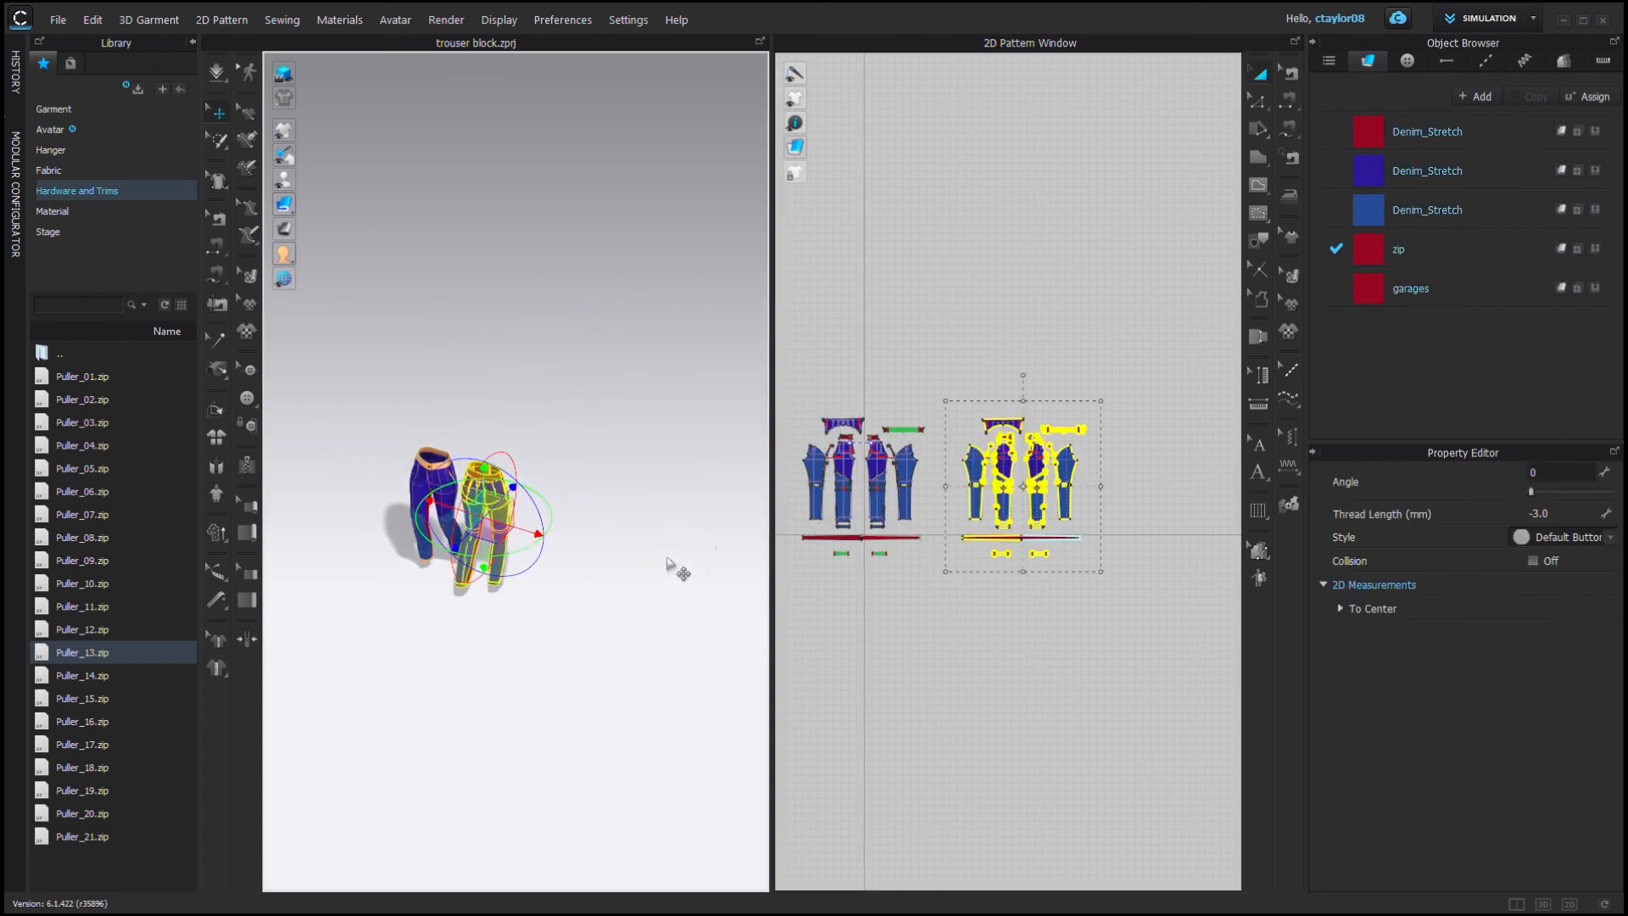
{"action": "left_click_drag", "start_coordinate": [539, 535], "coordinate": [735, 513]}
{"action": "scroll", "coordinate": [700, 544], "scroll_direction": "up", "scroll_amount": 10}
{"action": "scroll", "coordinate": [585, 347], "scroll_direction": "down", "scroll_amount": 4}
{"action": "right_click_drag", "start_coordinate": [459, 388], "coordinate": [447, 391]}
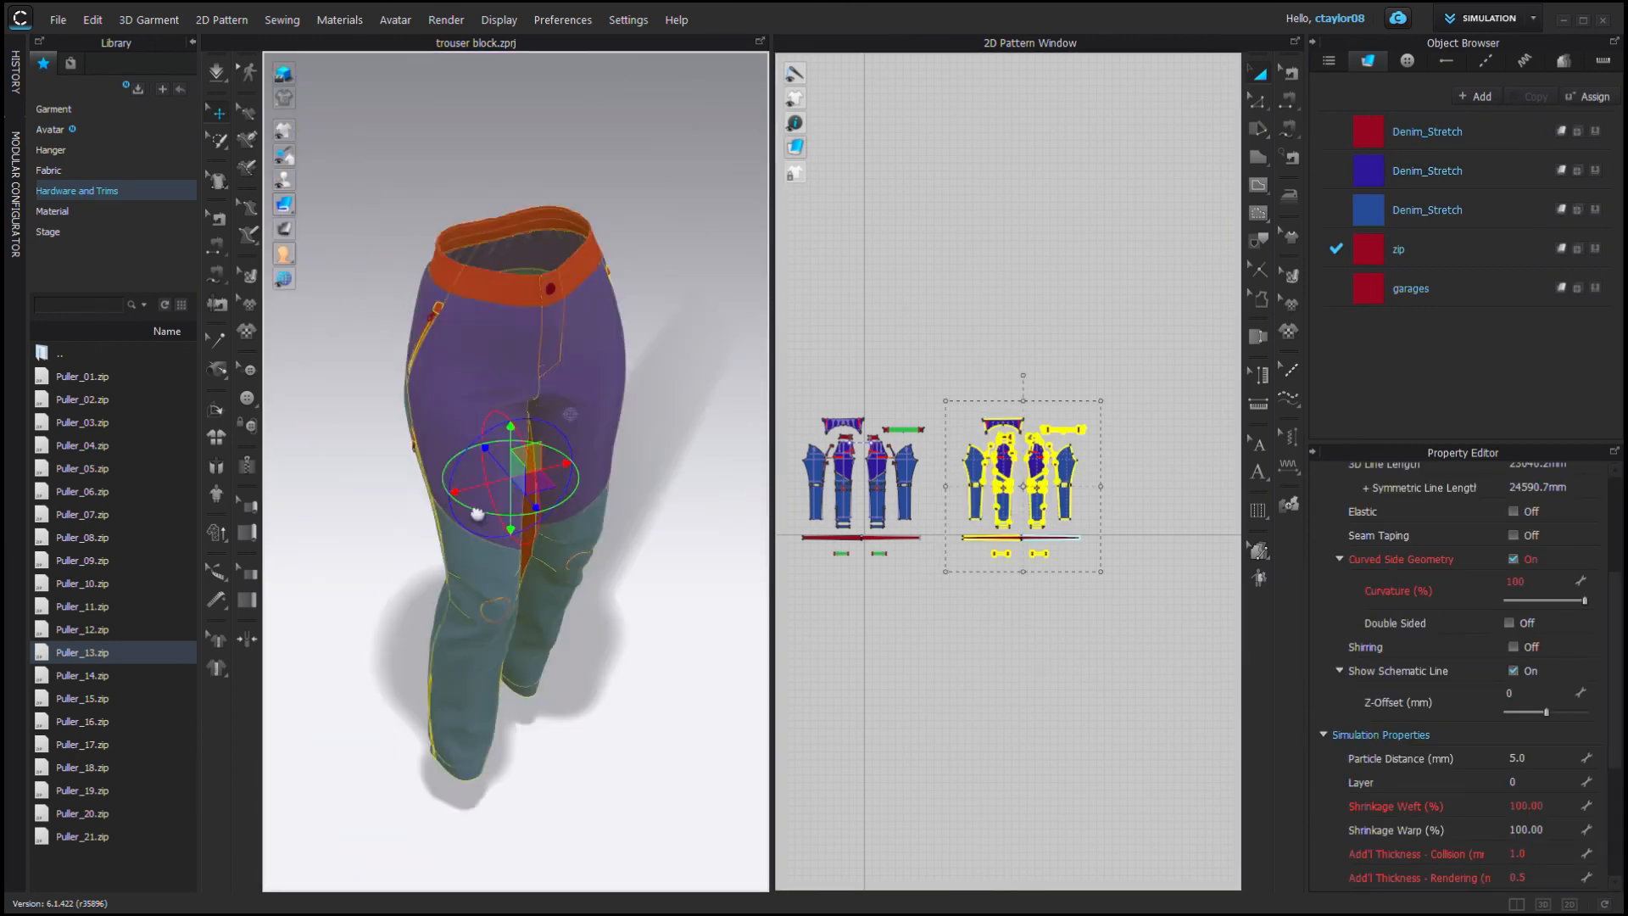
{"action": "scroll", "coordinate": [400, 358], "scroll_direction": "up", "scroll_amount": 5}
{"action": "left_click", "coordinate": [400, 357]}
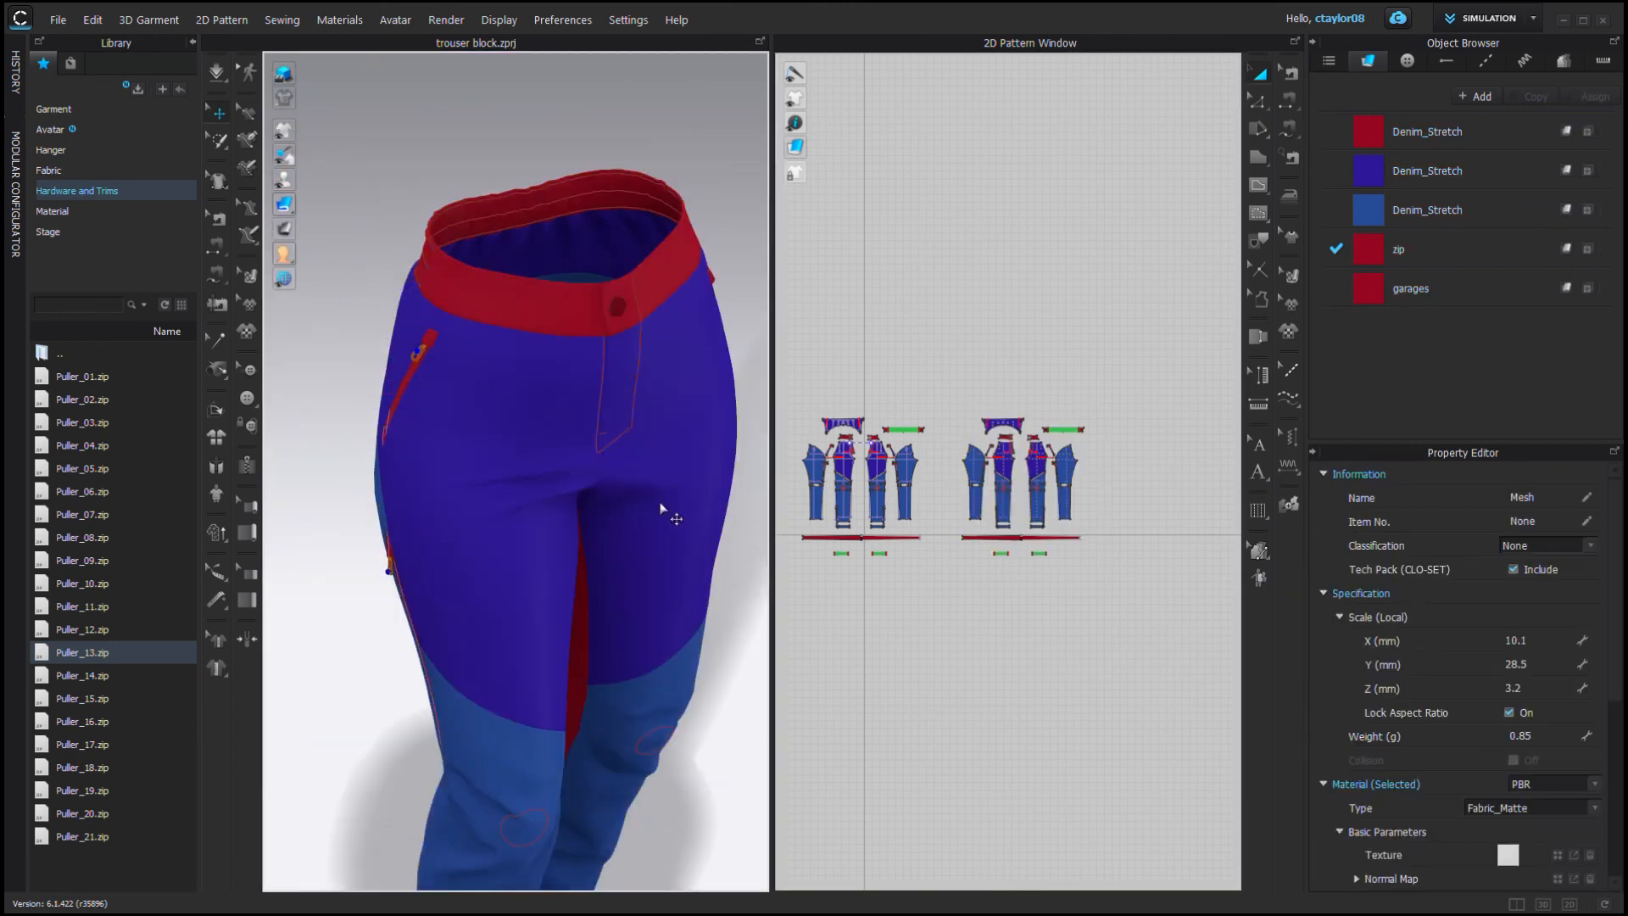
{"action": "left_click_drag", "start_coordinate": [946, 392], "coordinate": [1106, 580]}
{"action": "scroll", "coordinate": [443, 538], "scroll_direction": "down", "scroll_amount": 8}
{"action": "right_click_drag", "start_coordinate": [672, 537], "coordinate": [475, 517]}
{"action": "middle_click_drag", "start_coordinate": [340, 356], "coordinate": [535, 519]}
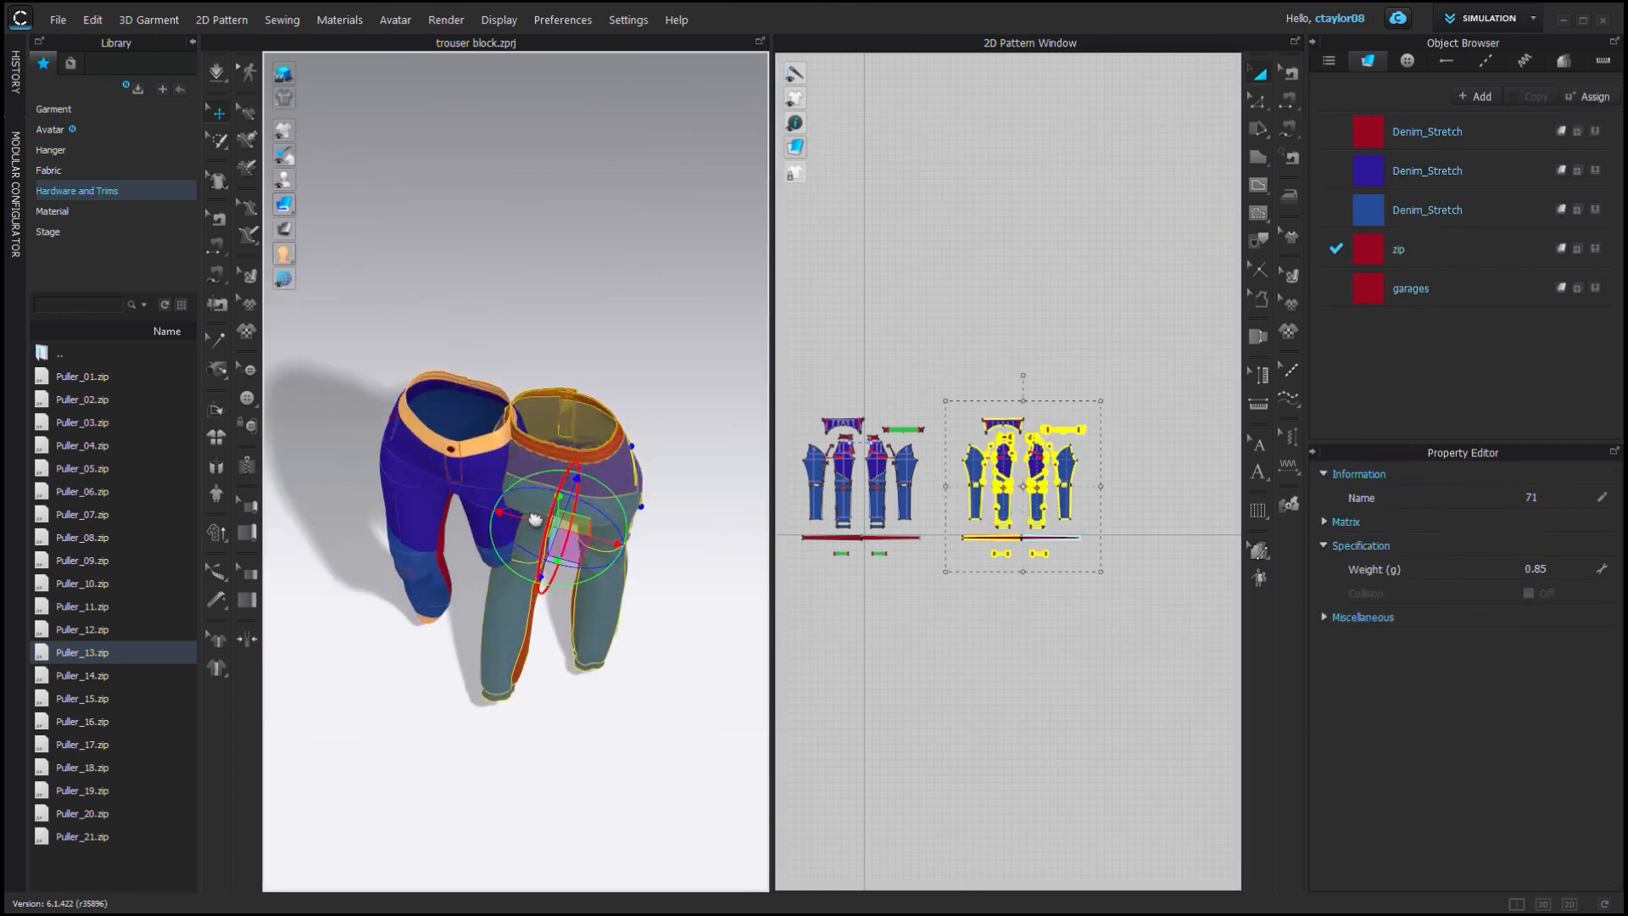
Move the duplicated pants with the gizmo so they stand beside and slightly behind the original pair.
{"action": "right_click_drag", "start_coordinate": [535, 519], "coordinate": [551, 449]}
{"action": "left_click_drag", "start_coordinate": [594, 373], "coordinate": [579, 278]}
{"action": "right_click_drag", "start_coordinate": [560, 407], "coordinate": [547, 340]}
{"action": "scroll", "coordinate": [475, 407], "scroll_direction": "up", "scroll_amount": 4}
{"action": "scroll", "coordinate": [475, 406], "scroll_direction": "down", "scroll_amount": 4}
{"action": "mouse_move", "coordinate": [625, 449]}
{"action": "left_mouse_down"}
{"action": "mouse_move", "coordinate": [649, 451]}
{"action": "mouse_move", "coordinate": [611, 445]}
{"action": "left_mouse_up"}
{"action": "middle_click_drag", "start_coordinate": [574, 449], "coordinate": [657, 449]}
{"action": "right_click_drag", "start_coordinate": [657, 449], "coordinate": [577, 373]}
{"action": "scroll", "coordinate": [577, 373], "scroll_direction": "up", "scroll_amount": 3}
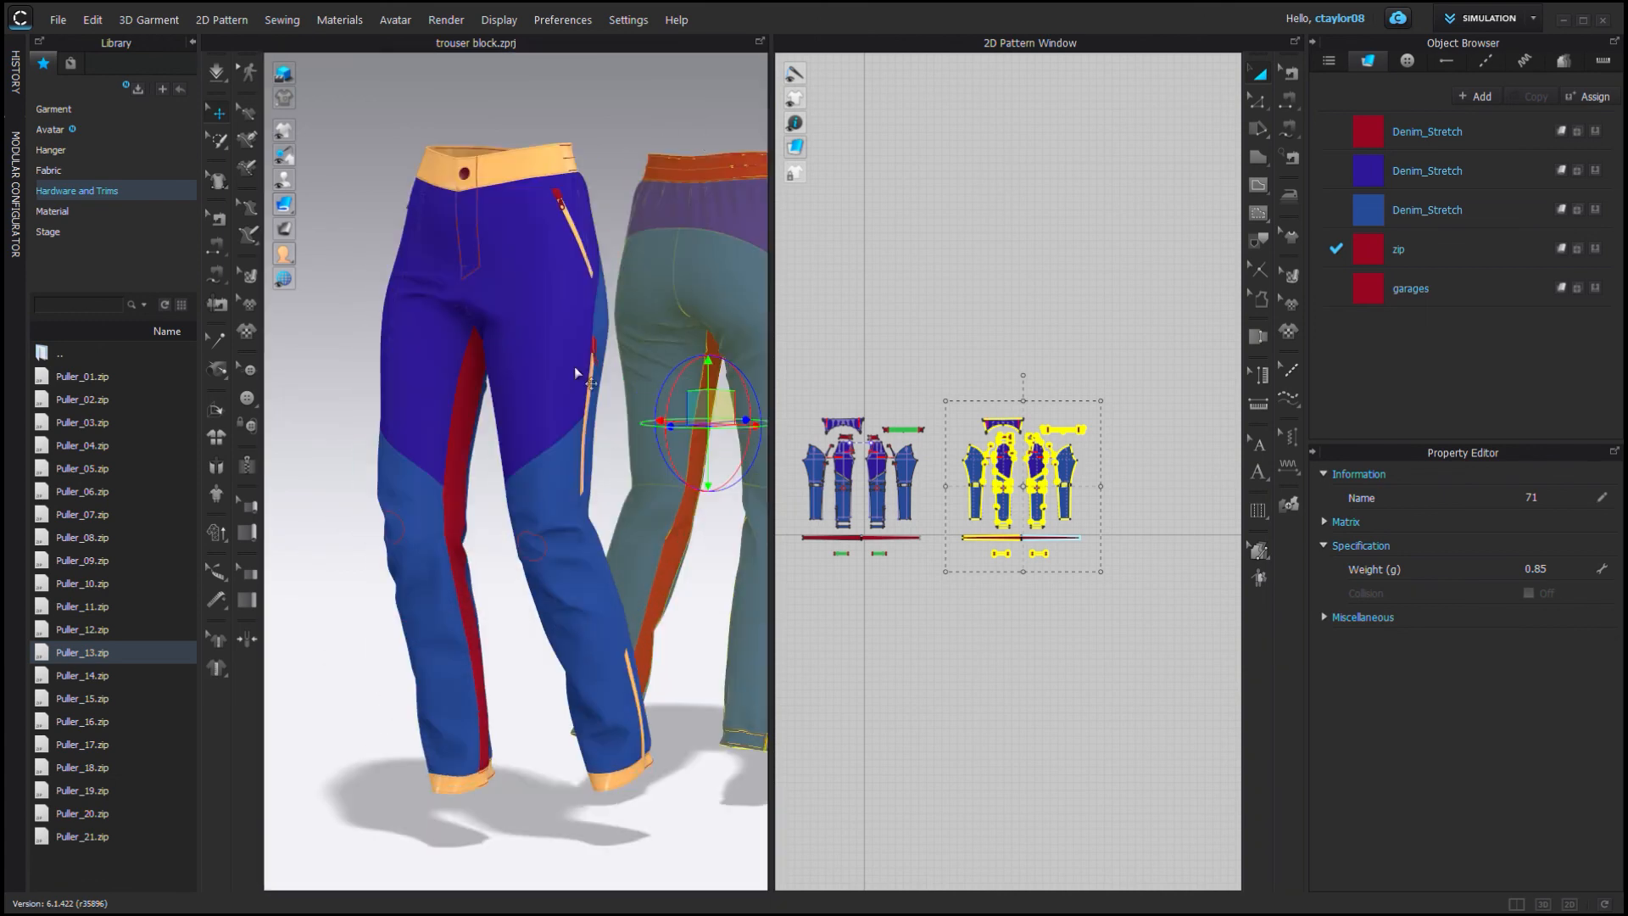
{"action": "scroll", "coordinate": [577, 373], "scroll_direction": "down", "scroll_amount": 1}
{"action": "middle_click_drag", "start_coordinate": [577, 373], "coordinate": [492, 411]}
Open the Render window and start rendering both pairs of pants.
{"action": "left_click", "coordinate": [446, 20]}
{"action": "left_click", "coordinate": [458, 41]}
{"action": "left_click", "coordinate": [1259, 76]}
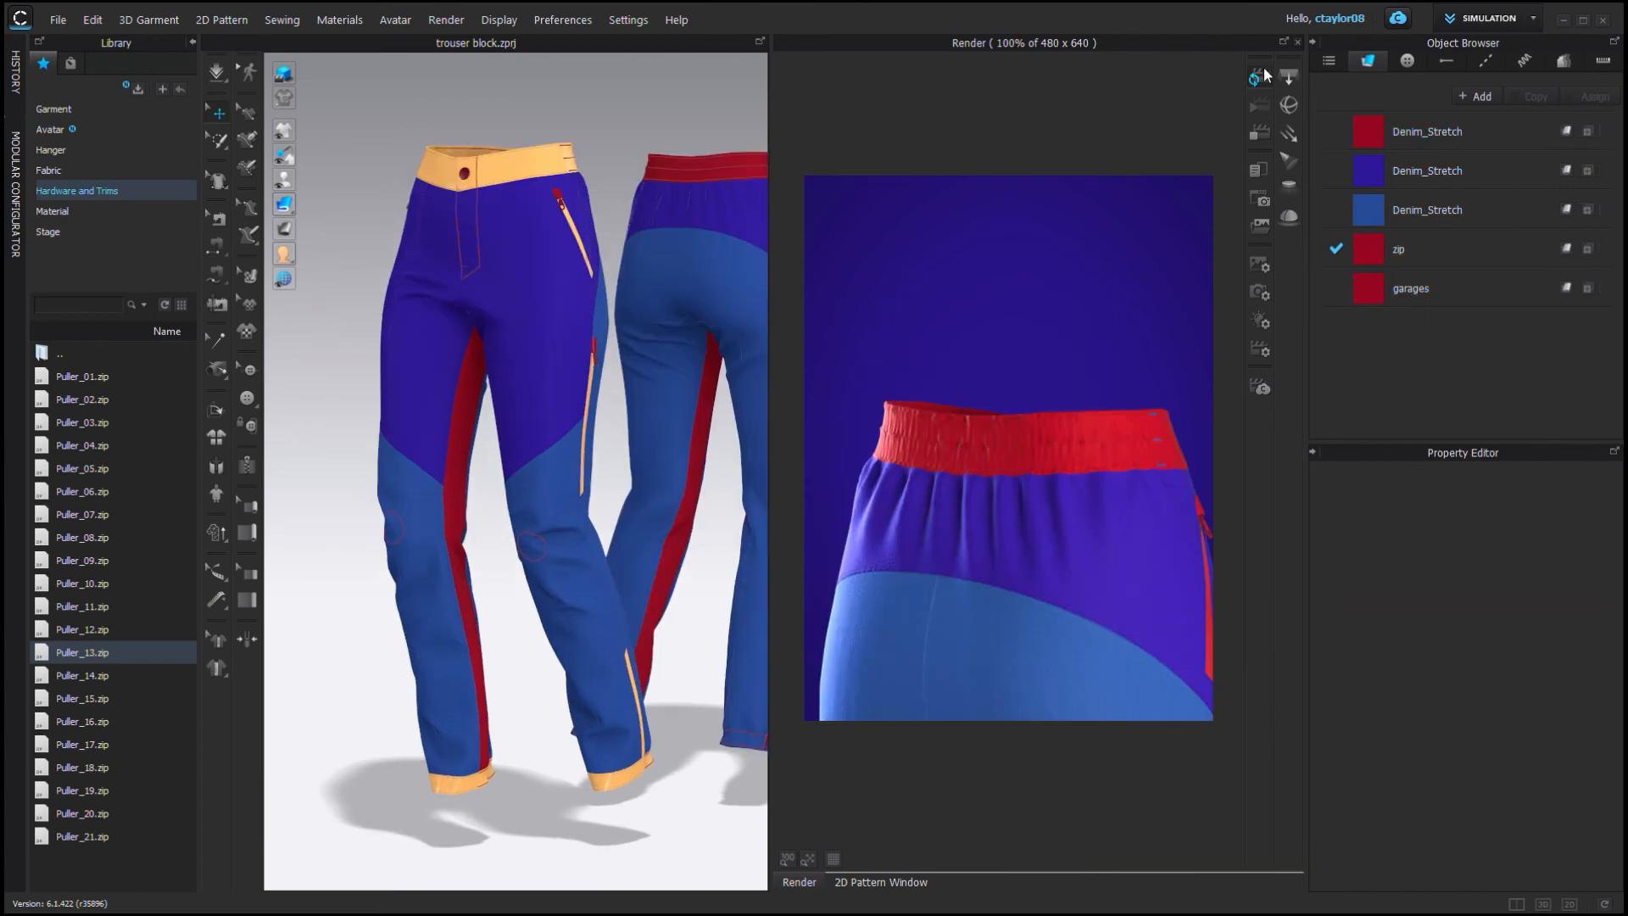
{"action": "left_click", "coordinate": [1264, 67]}
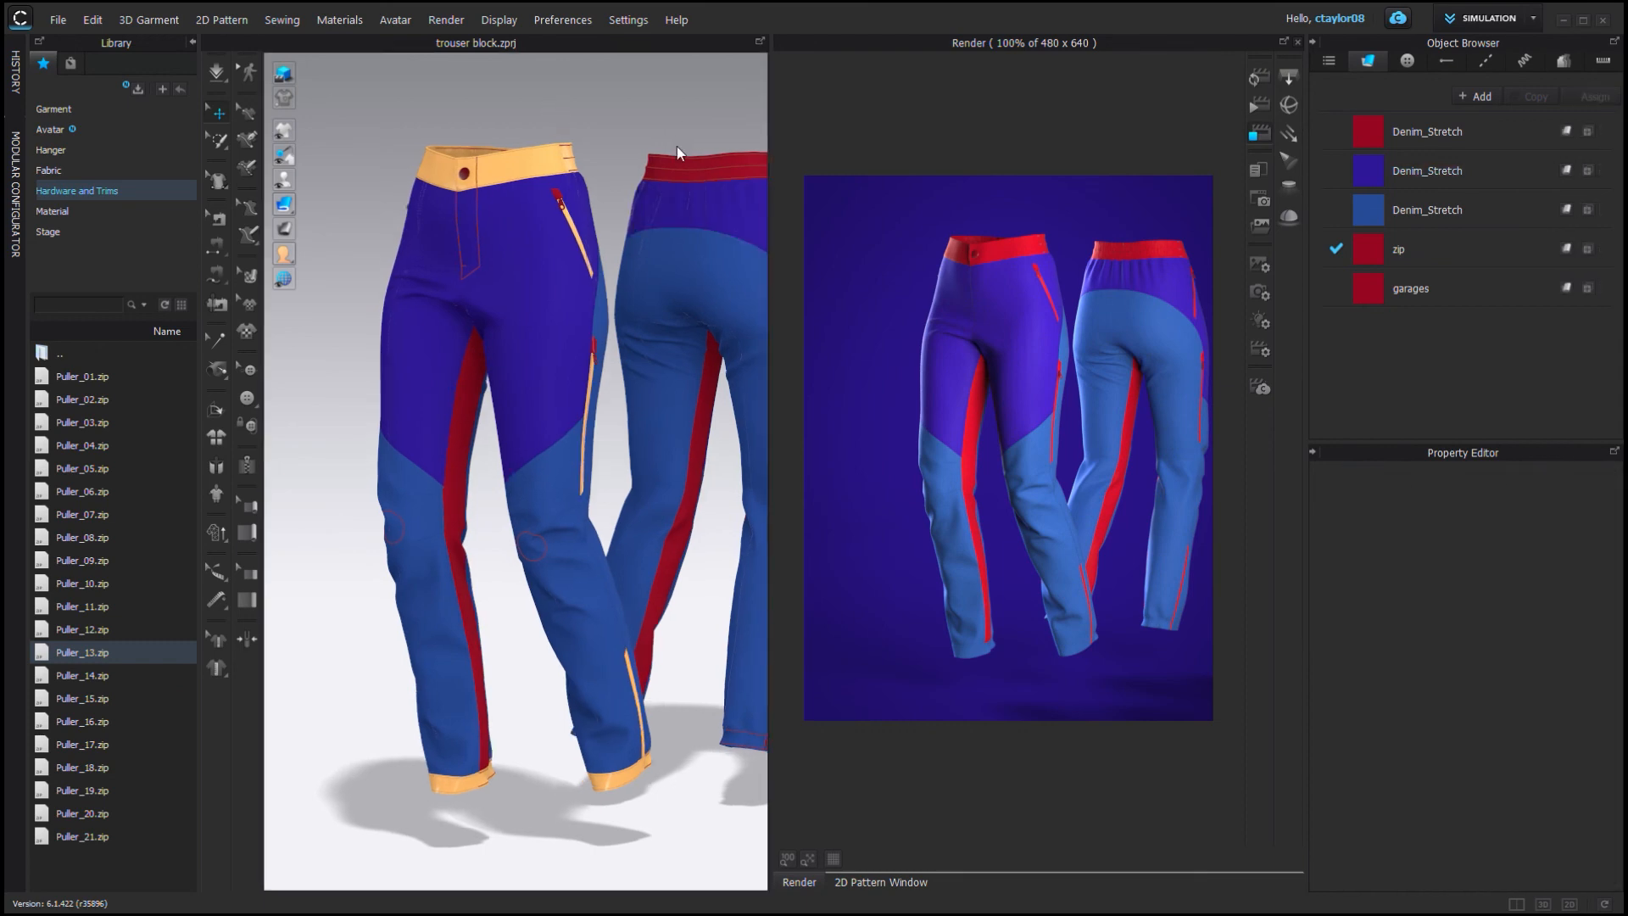
Adjust the 3D camera angle and refresh the render of both garments from the new view.
{"action": "middle_click_drag", "start_coordinate": [676, 146], "coordinate": [572, 143]}
{"action": "left_click", "coordinate": [1260, 83]}
{"action": "middle_click_drag", "start_coordinate": [500, 289], "coordinate": [515, 291]}
{"action": "scroll", "coordinate": [515, 293], "scroll_direction": "down", "scroll_amount": 1}
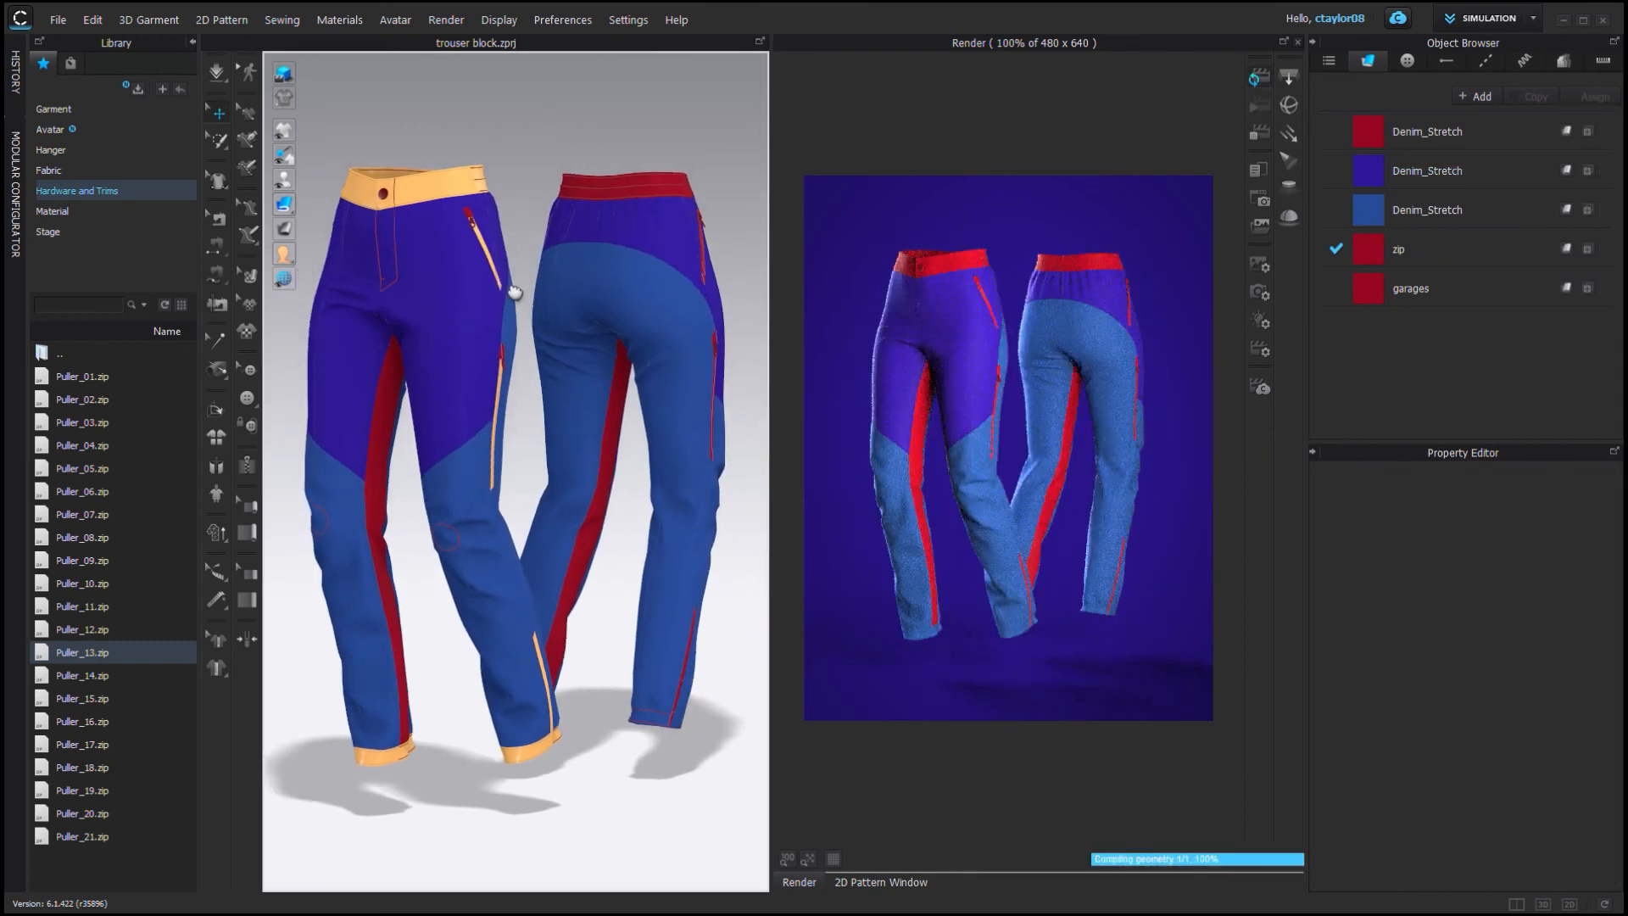